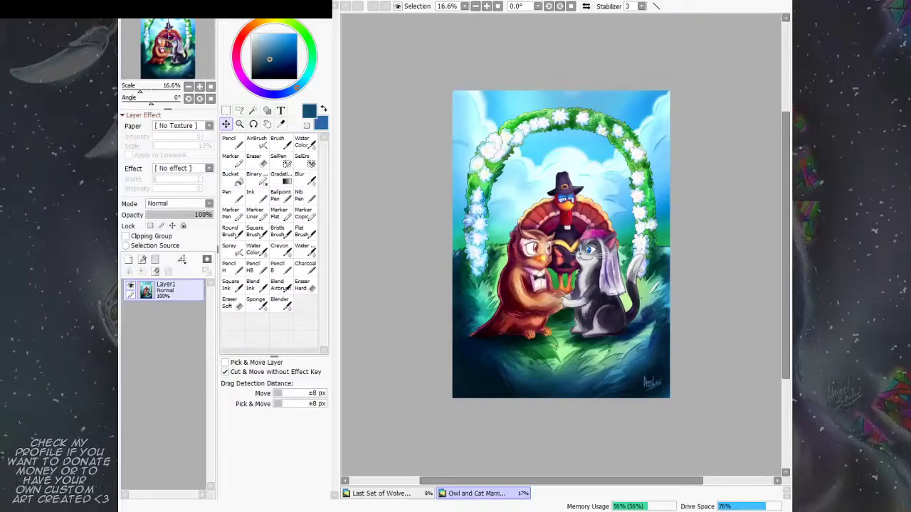
Step: Examine the owl and cat wedding painting as a whole and close up on the characters
{"action": "scroll", "coordinate": [489, 91], "scroll_direction": "down", "scroll_amount": 2}
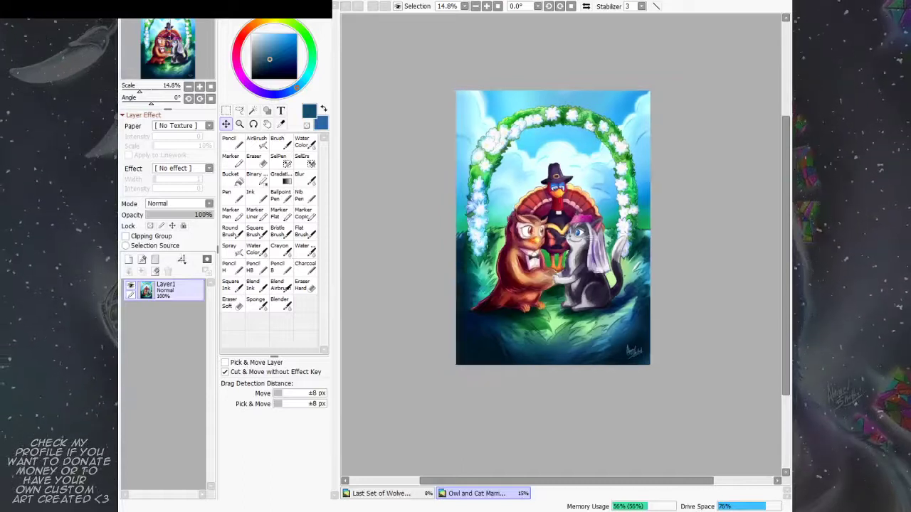
{"action": "scroll", "coordinate": [489, 91], "scroll_direction": "up", "scroll_amount": 5}
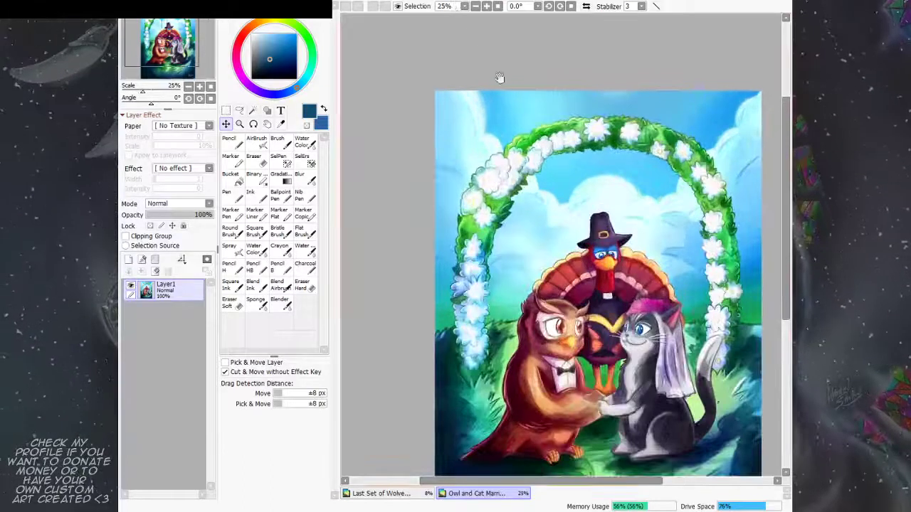
{"action": "mouse_move", "coordinate": [554, 167]}
{"action": "left_mouse_down"}
{"action": "mouse_move", "coordinate": [490, 93]}
{"action": "mouse_move", "coordinate": [502, 91]}
{"action": "left_mouse_up"}
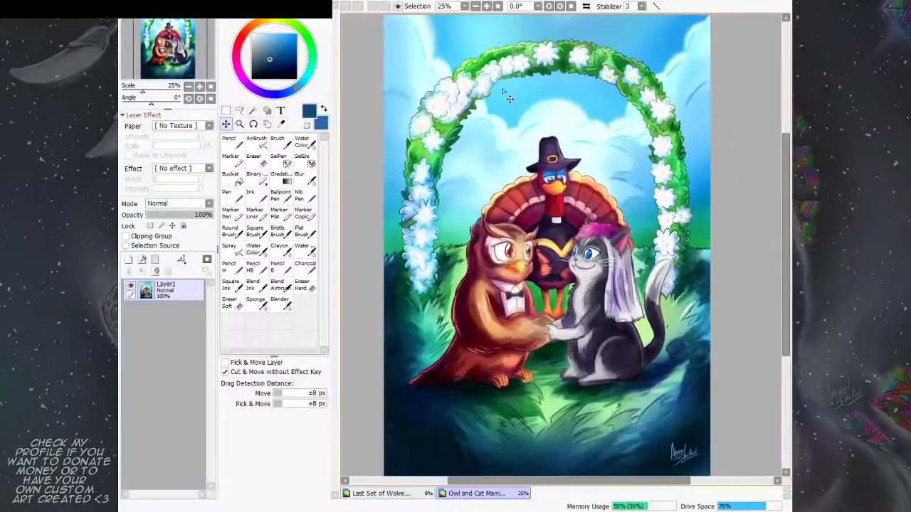
{"action": "scroll", "coordinate": [589, 218], "scroll_direction": "down", "scroll_amount": 4}
{"action": "scroll", "coordinate": [589, 218], "scroll_direction": "up", "scroll_amount": 5}
{"action": "scroll", "coordinate": [594, 225], "scroll_direction": "up", "scroll_amount": 2}
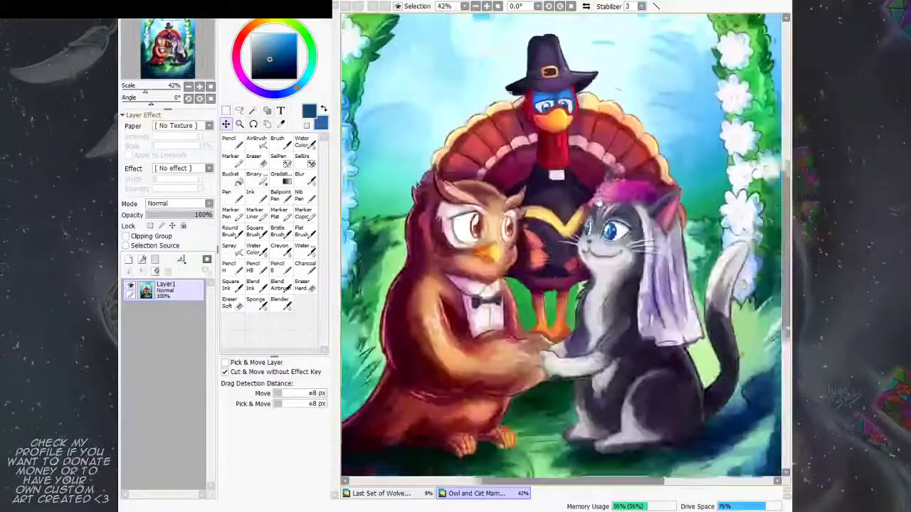
Step: Switch to the wolves document and view each character sheet in turn, from the Commander folders through Prime Commander, The Imperious and Admiral Lupus
{"action": "left_click", "coordinate": [388, 496]}
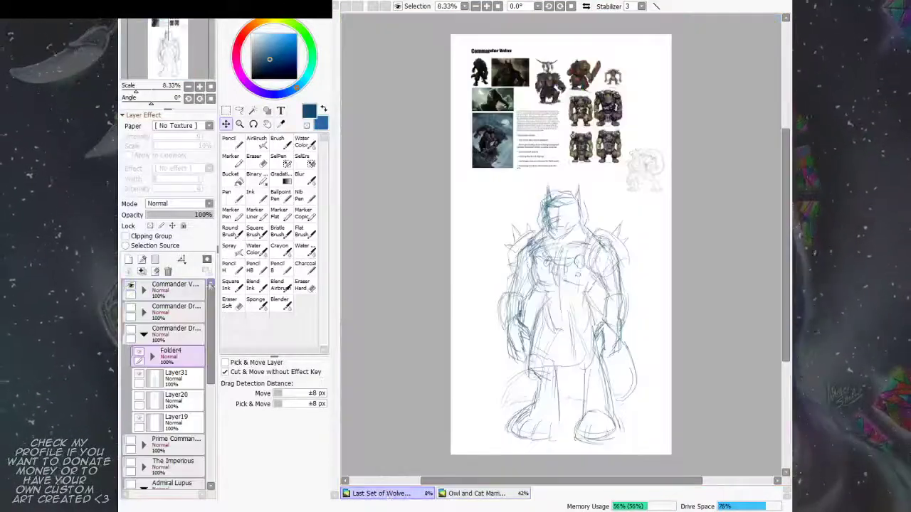
{"action": "left_click", "coordinate": [130, 285]}
{"action": "left_click", "coordinate": [130, 307]}
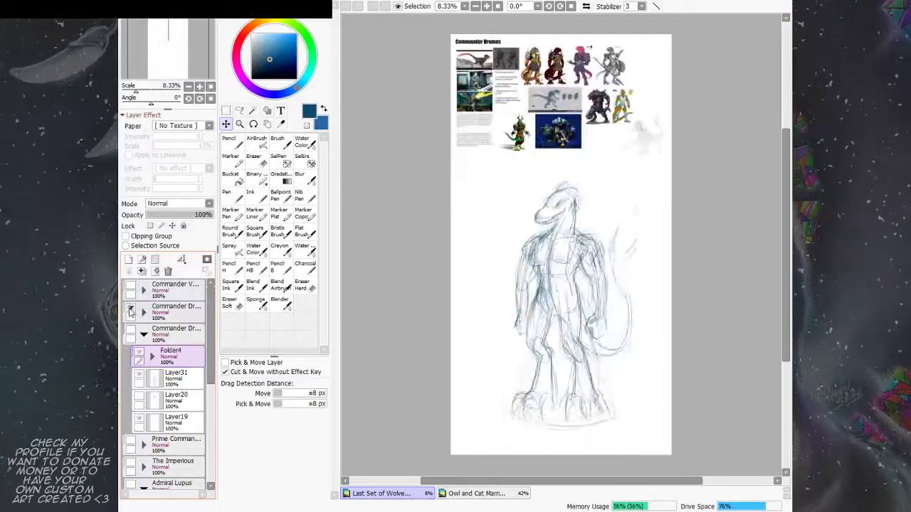
{"action": "left_click", "coordinate": [131, 307]}
{"action": "left_click", "coordinate": [131, 333]}
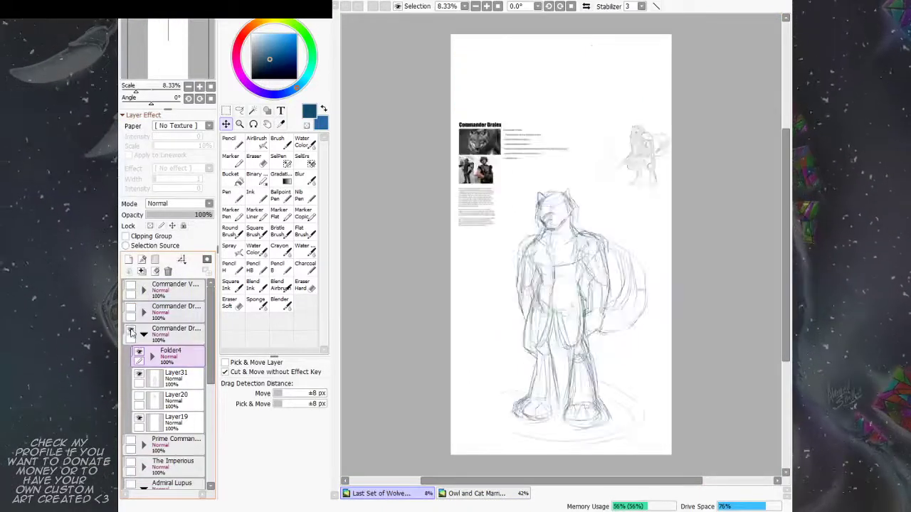
{"action": "left_click", "coordinate": [131, 334]}
{"action": "left_click", "coordinate": [131, 442]}
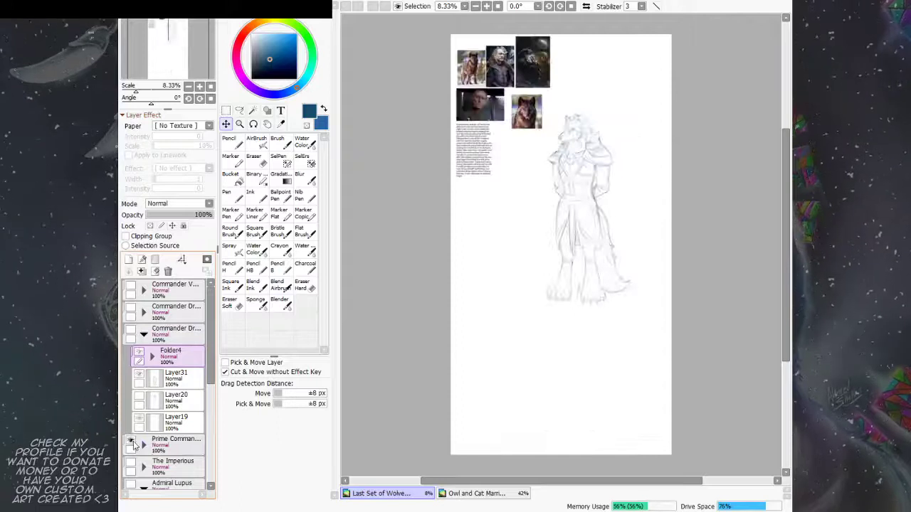
{"action": "left_click", "coordinate": [131, 442]}
{"action": "left_click", "coordinate": [130, 464]}
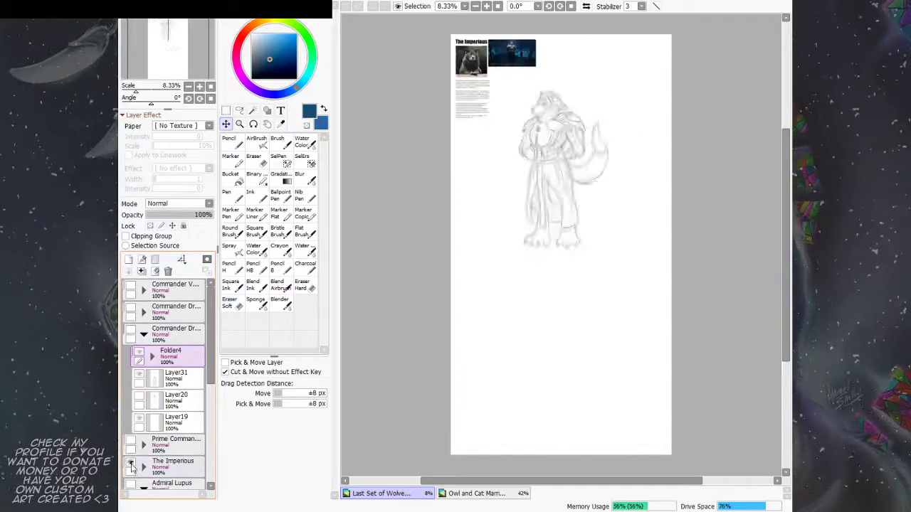
{"action": "left_click", "coordinate": [131, 464]}
{"action": "left_click", "coordinate": [131, 485]}
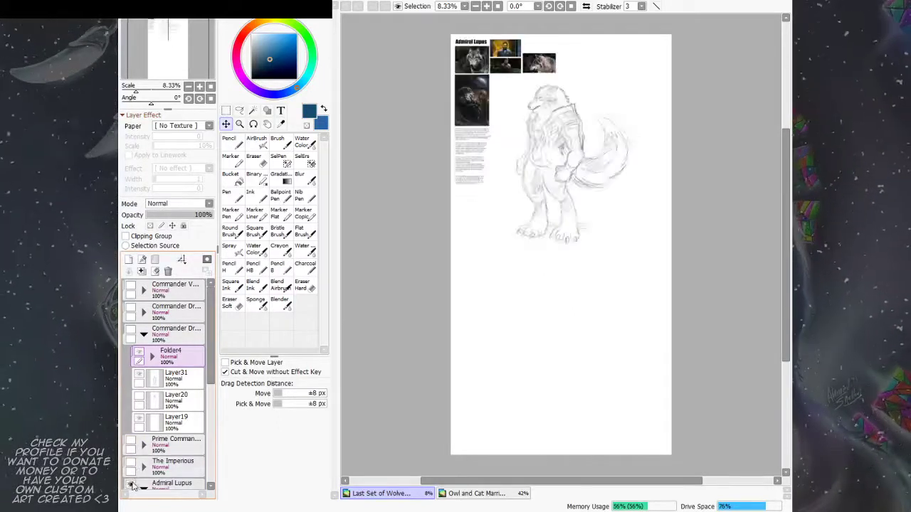
{"action": "left_click", "coordinate": [131, 486]}
Step: Review the Commander Volox and Commander Dromos sheets again, ending with only the Commander Volox folder visible
{"action": "left_click", "coordinate": [131, 288]}
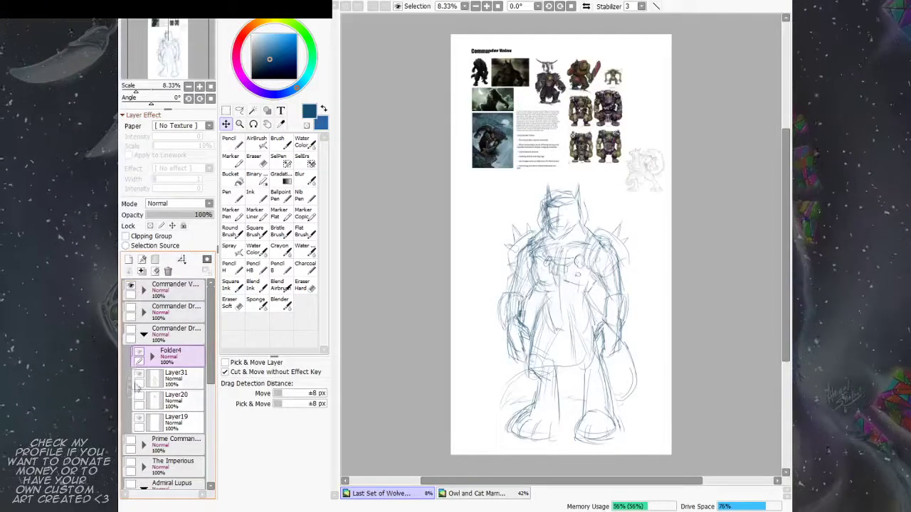
{"action": "left_click", "coordinate": [131, 286]}
{"action": "left_click", "coordinate": [130, 312]}
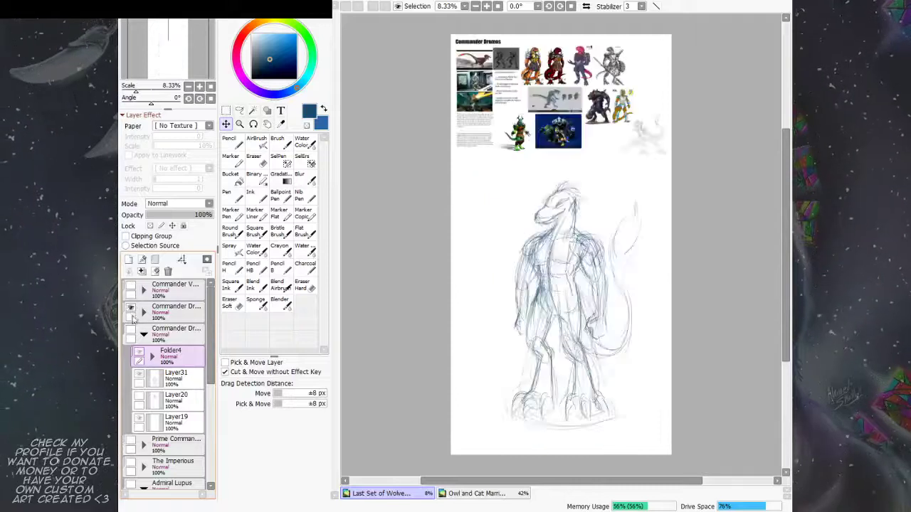
{"action": "left_click", "coordinate": [130, 310]}
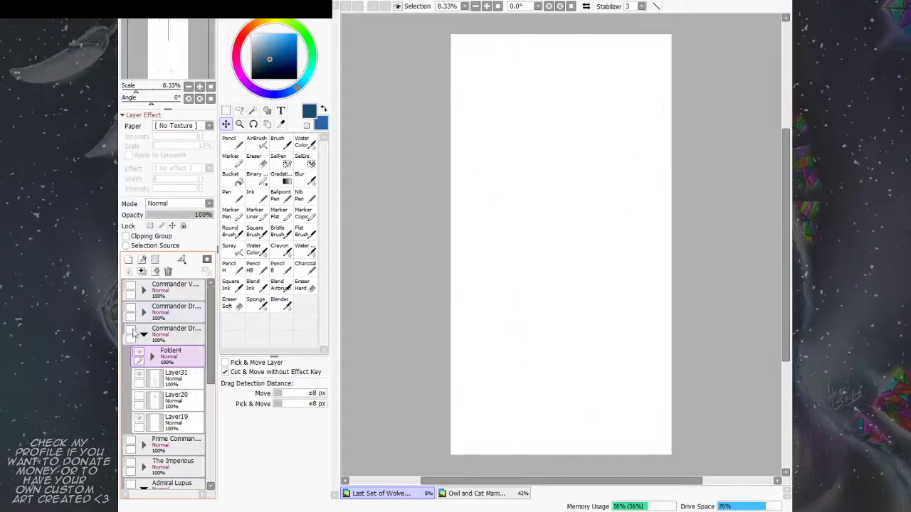
{"action": "left_click", "coordinate": [131, 333]}
{"action": "left_click", "coordinate": [131, 334]}
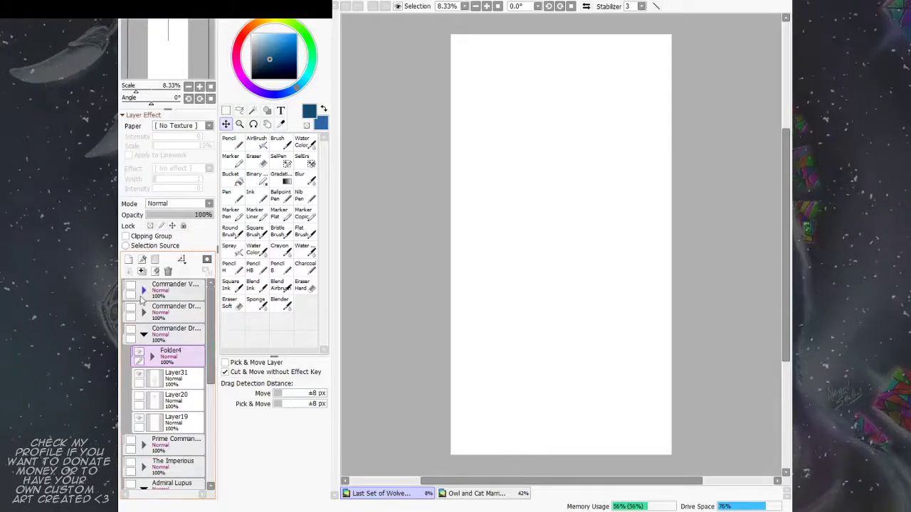
{"action": "left_click", "coordinate": [131, 285]}
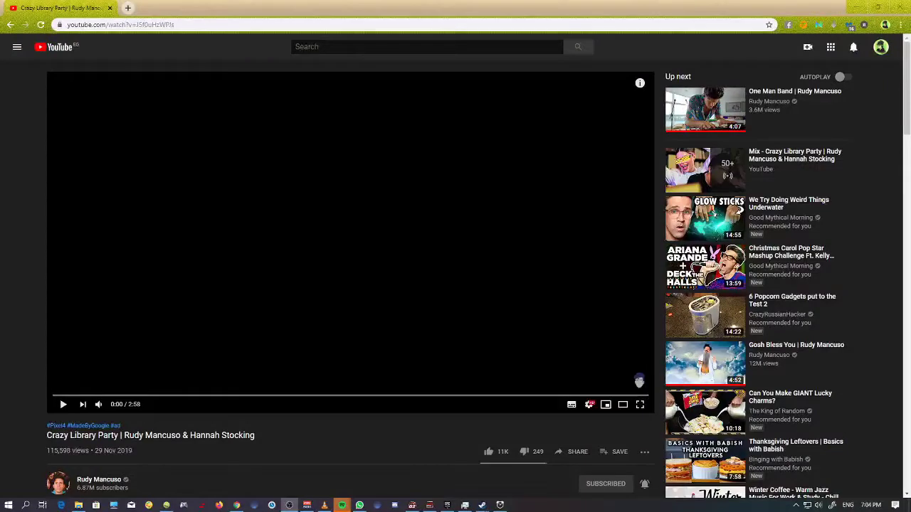
Step: Switch to YouTube and play the Crazy Library Party video
{"action": "left_click", "coordinate": [63, 404]}
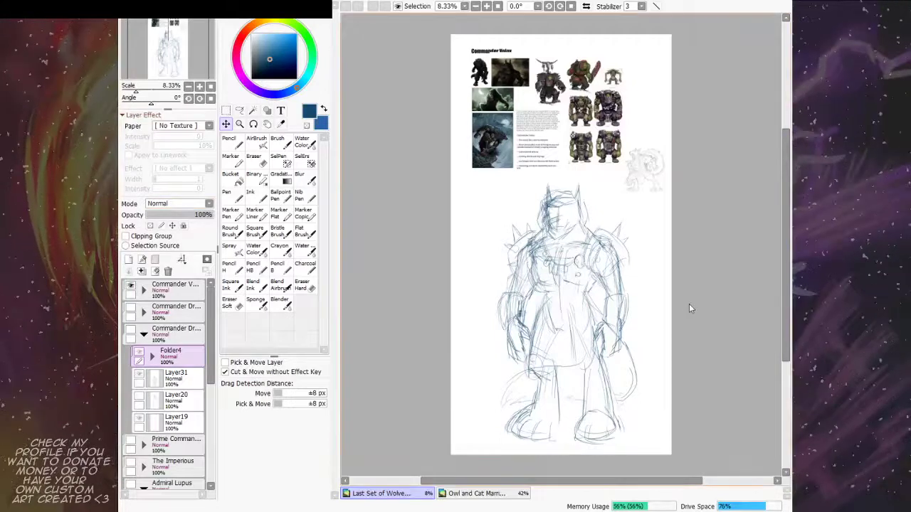
Step: Expand the Commander Volox folder and identify its rough sketch layer by toggling visibility
{"action": "left_click", "coordinate": [143, 290]}
{"action": "left_click", "coordinate": [131, 285]}
{"action": "left_click", "coordinate": [131, 286]}
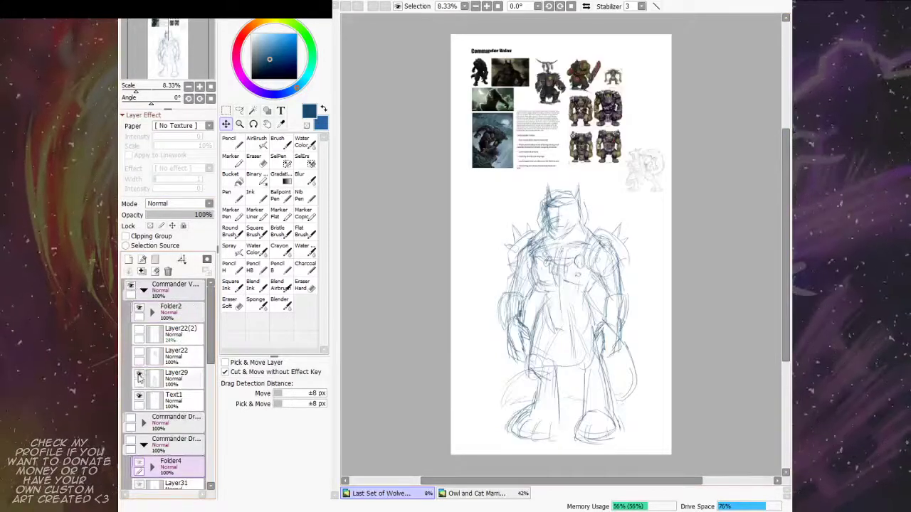
{"action": "left_click", "coordinate": [139, 375]}
{"action": "left_click", "coordinate": [140, 375]}
Step: Duplicate the rough sketch layer Layer29 in the Commander Volox folder and hide the original
{"action": "left_click", "coordinate": [186, 380]}
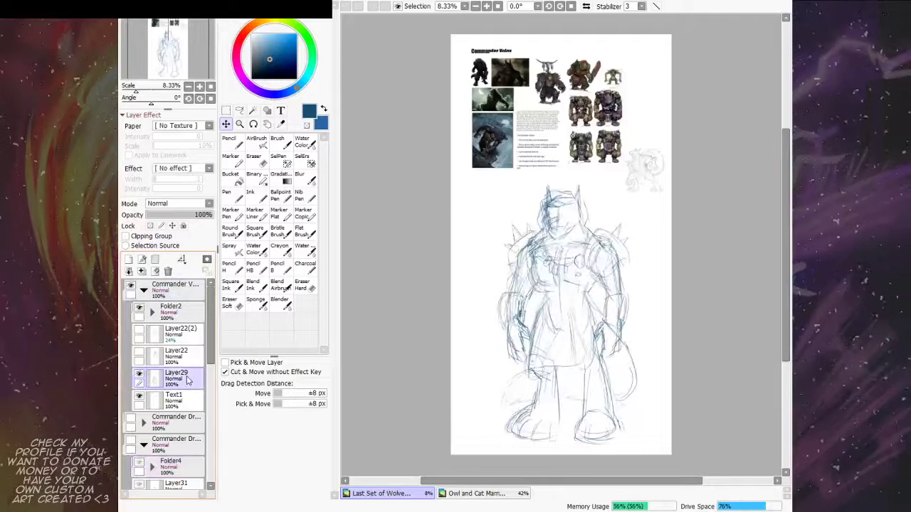
{"action": "scroll", "coordinate": [561, 244], "scroll_direction": "up", "scroll_amount": 1}
{"action": "left_click_drag", "start_coordinate": [561, 244], "coordinate": [514, 194]}
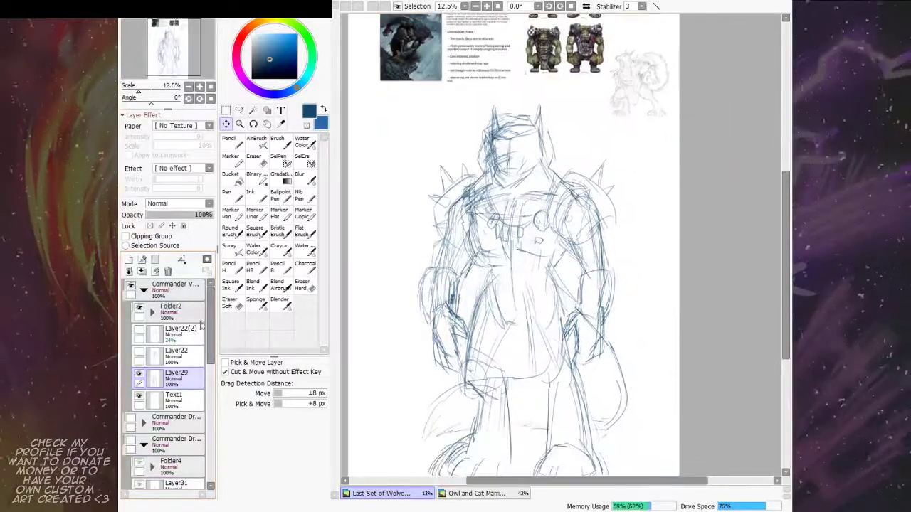
{"action": "left_click", "coordinate": [235, 45]}
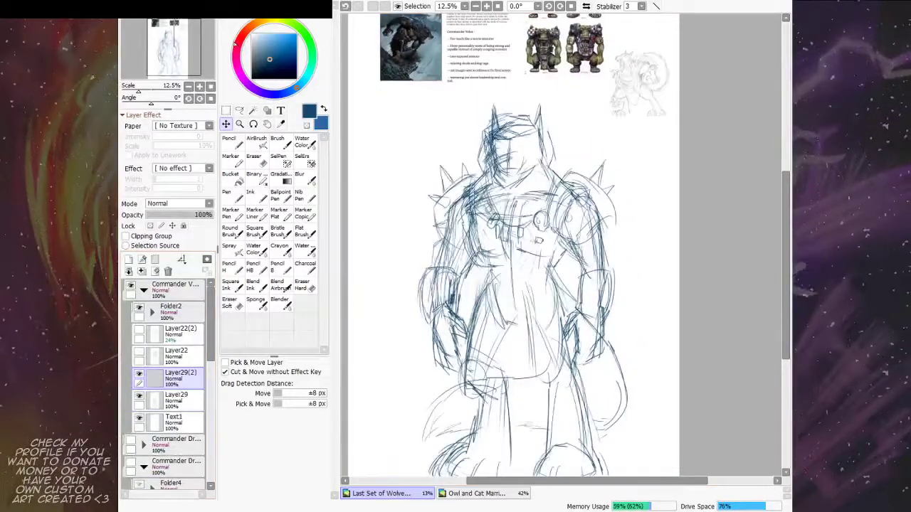
{"action": "left_click", "coordinate": [139, 397]}
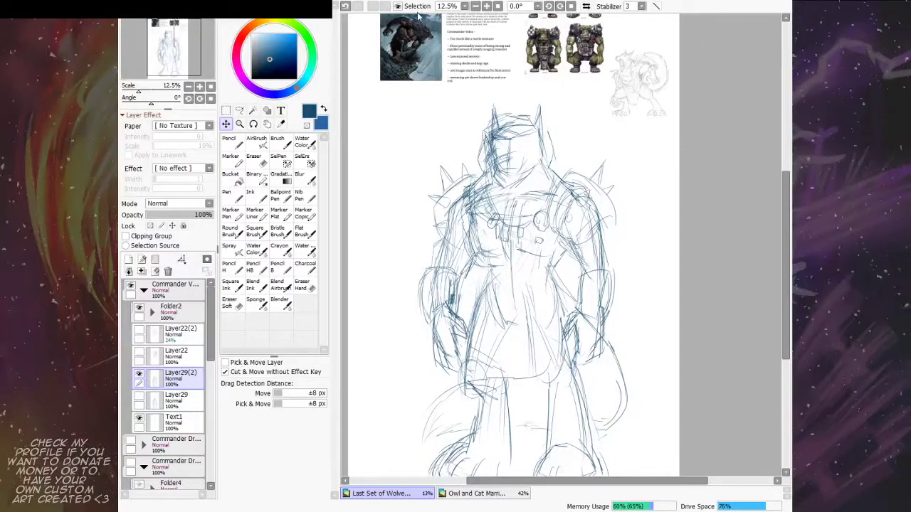
Step: Lighten the lines of the duplicated sketch on Layer29(2) to a faint guide tone
{"action": "key", "text": "ctrl+t"}
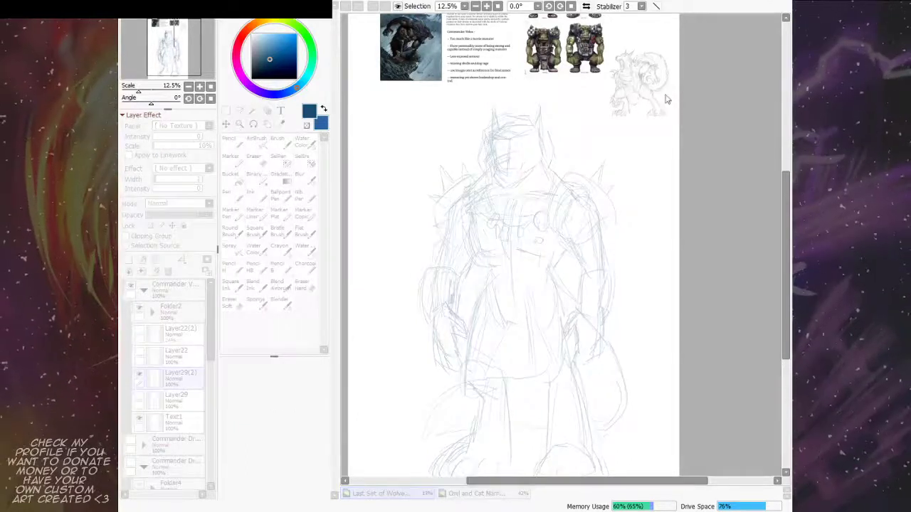
{"action": "key", "text": "Return"}
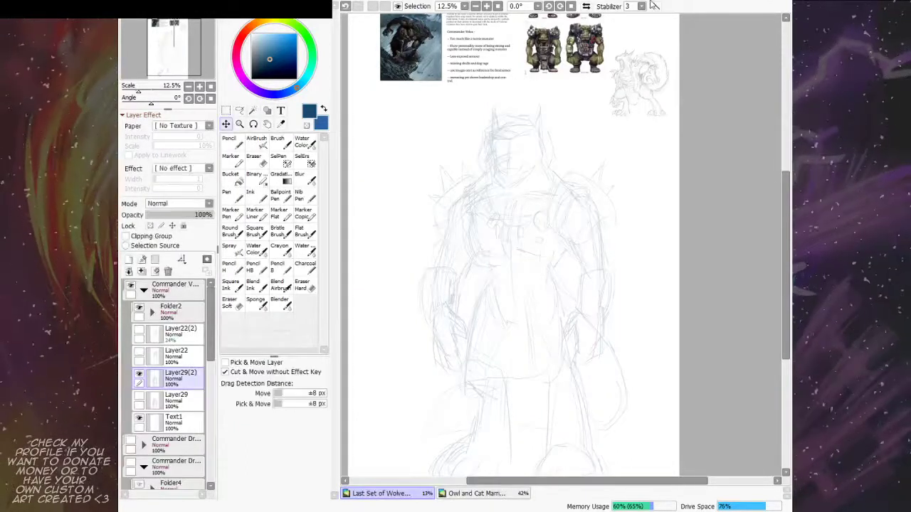
{"action": "key", "text": "Page_Up"}
{"action": "scroll", "coordinate": [563, 397], "scroll_direction": "up", "scroll_amount": 2}
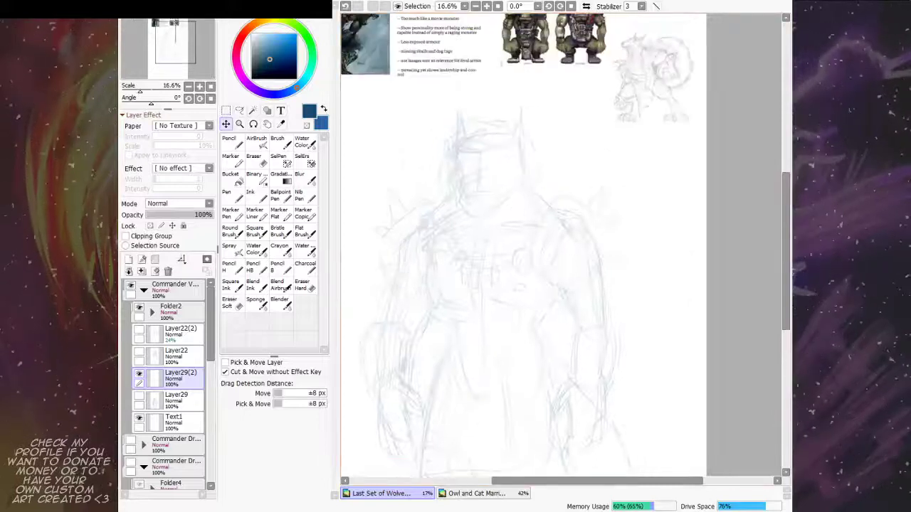
Step: Compare the other two Commander sketches by showing each one alone, and bring Commander Volox back into view
{"action": "left_click", "coordinate": [144, 291]}
{"action": "left_click", "coordinate": [131, 285]}
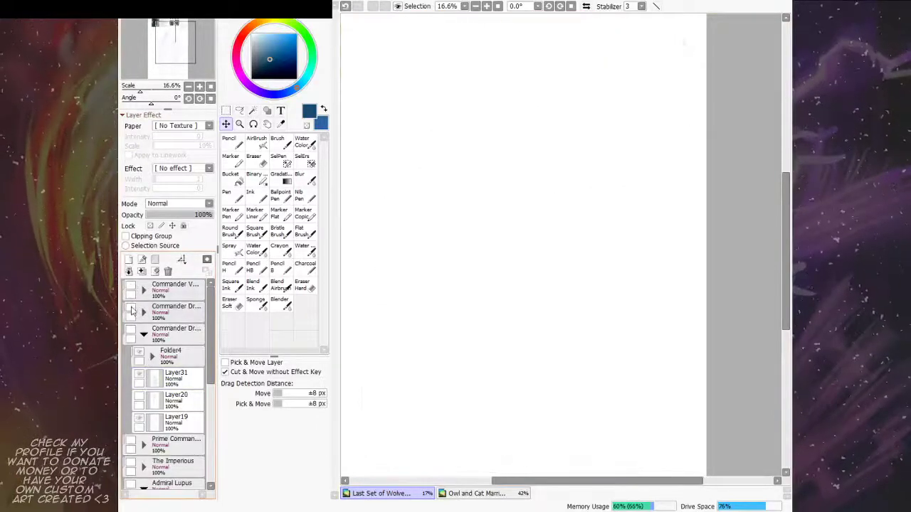
{"action": "left_click", "coordinate": [131, 307]}
{"action": "left_click", "coordinate": [131, 308]}
{"action": "left_click", "coordinate": [131, 329]}
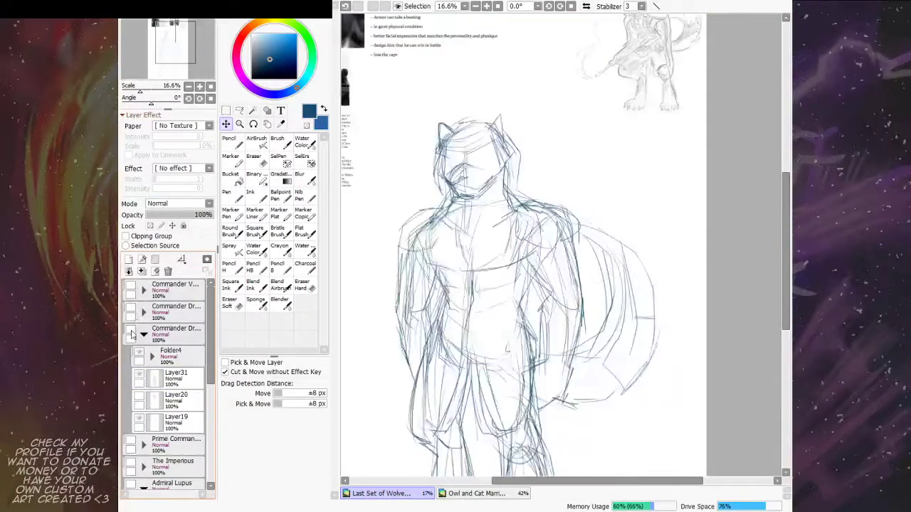
{"action": "left_click", "coordinate": [131, 329]}
{"action": "left_click", "coordinate": [130, 285]}
{"action": "scroll", "coordinate": [561, 324], "scroll_direction": "up", "scroll_amount": 1}
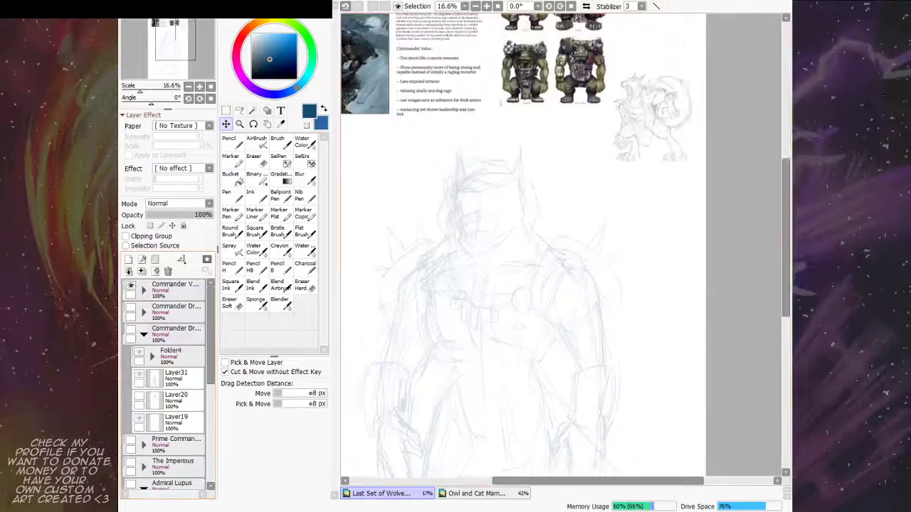
Step: Draw a clean neck-to-shoulder line on Layer29(2) with the Blend Ink brush, on the viewer's left side of the figure
{"action": "left_click", "coordinate": [143, 290]}
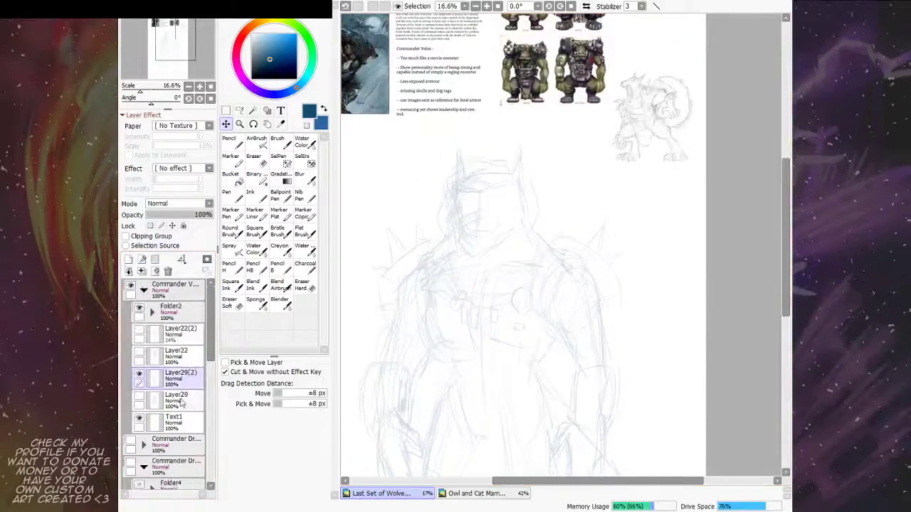
{"action": "left_click", "coordinate": [139, 375]}
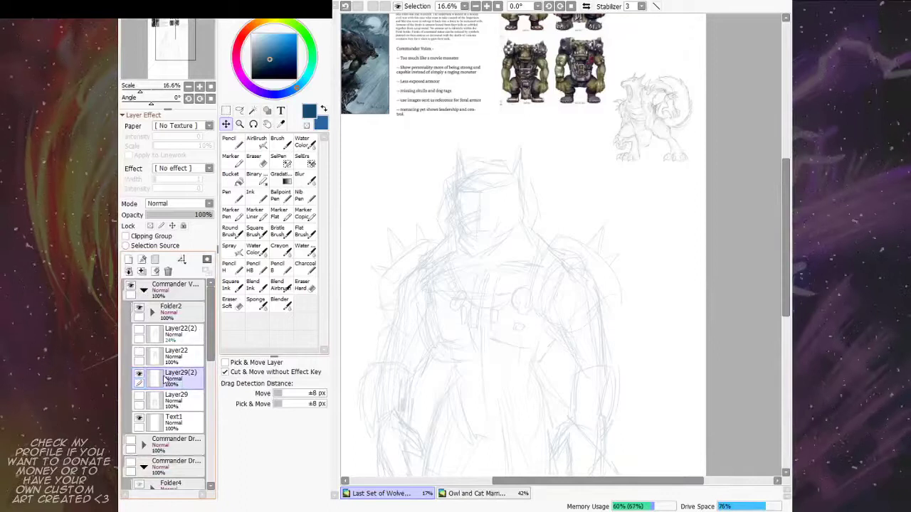
{"action": "scroll", "coordinate": [511, 255], "scroll_direction": "up", "scroll_amount": 1}
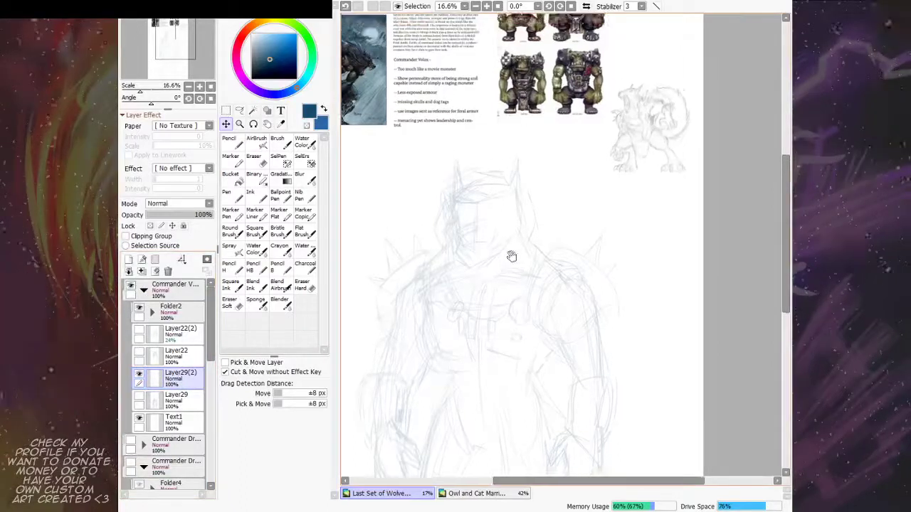
{"action": "left_click", "coordinate": [255, 286]}
{"action": "left_click_drag", "start_coordinate": [528, 204], "coordinate": [520, 220]}
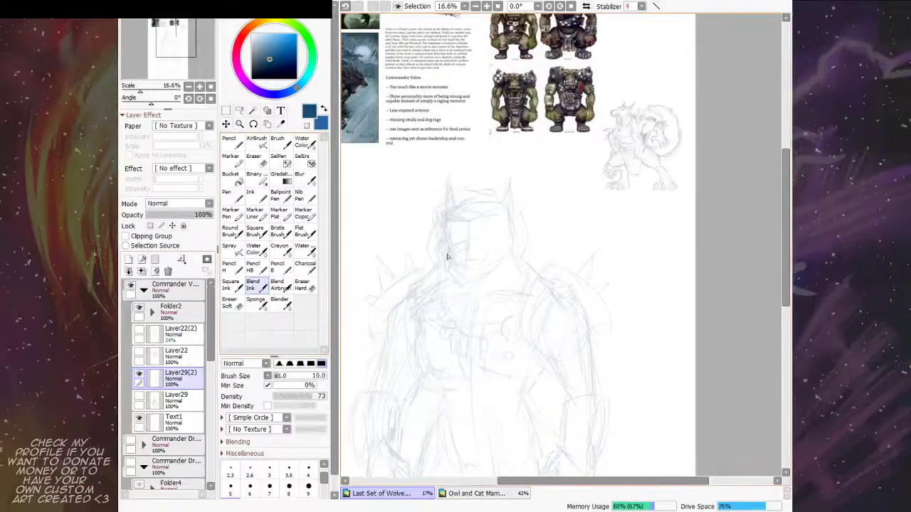
{"action": "mouse_move", "coordinate": [439, 270]}
{"action": "left_mouse_down"}
{"action": "mouse_move", "coordinate": [462, 267]}
{"action": "mouse_move", "coordinate": [459, 245]}
{"action": "mouse_move", "coordinate": [410, 283]}
{"action": "left_mouse_up"}
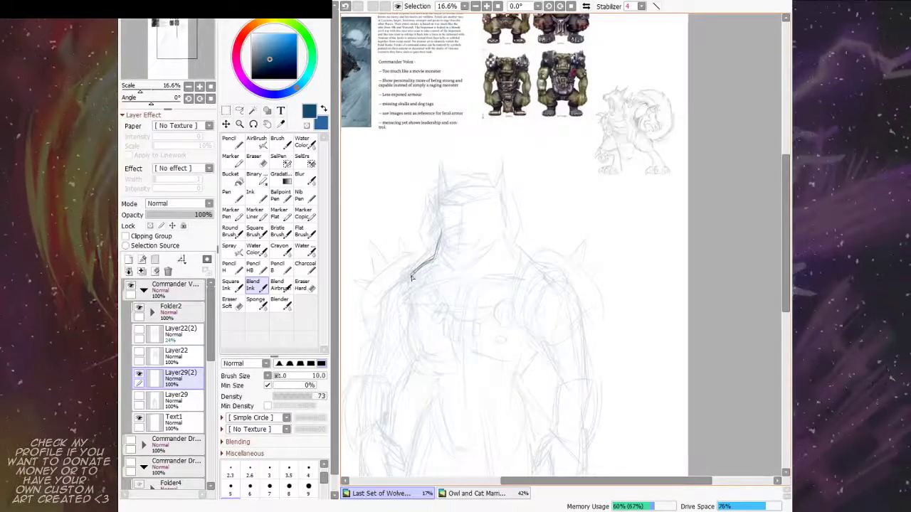
Step: Extend the same shoulder outline into a rounded curve over the upper arm, using the reference images above the sketch
{"action": "left_click_drag", "start_coordinate": [481, 228], "coordinate": [570, 366]}
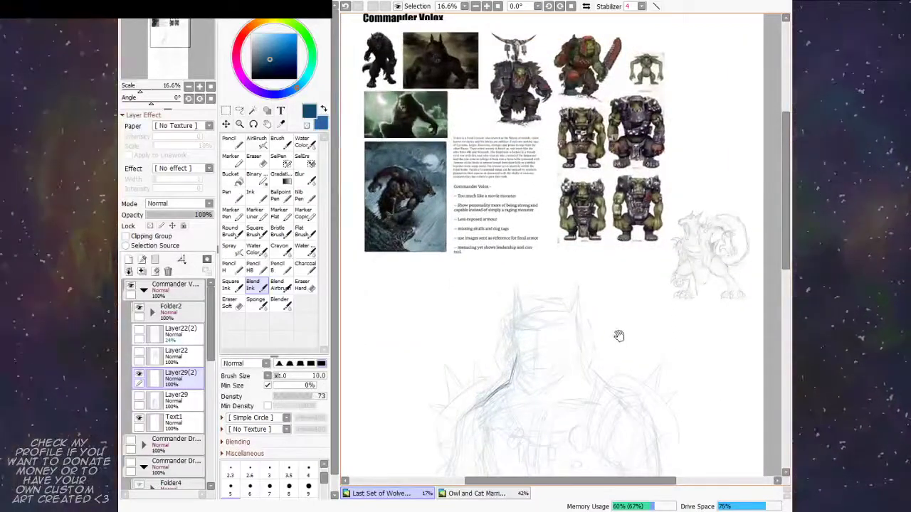
{"action": "left_click_drag", "start_coordinate": [623, 345], "coordinate": [575, 302]}
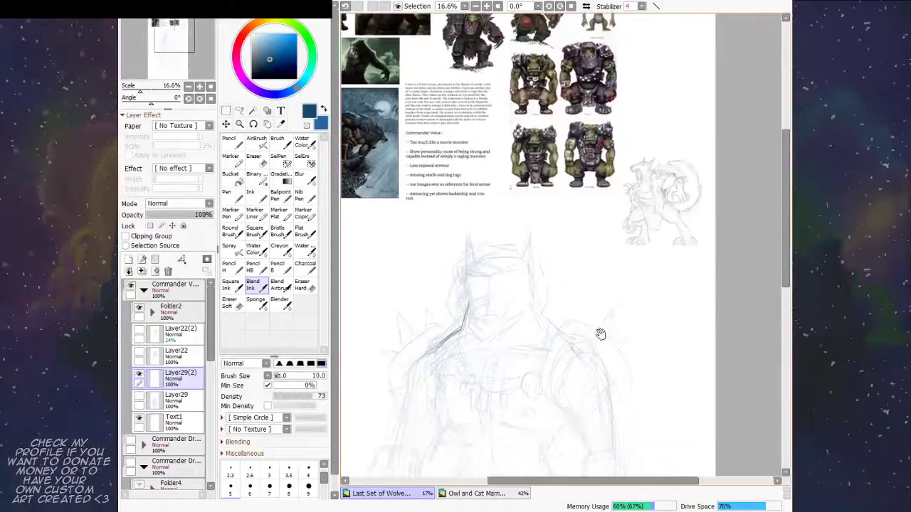
{"action": "left_click_drag", "start_coordinate": [605, 360], "coordinate": [593, 304]}
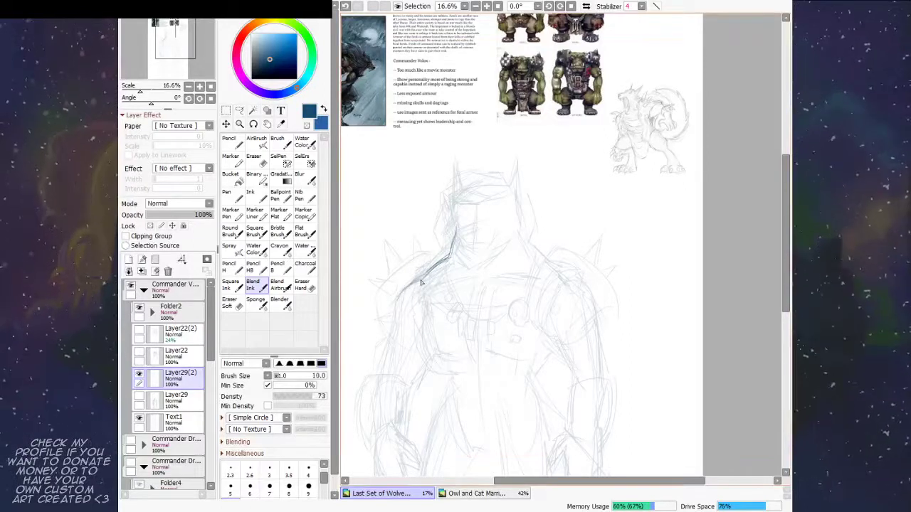
{"action": "mouse_move", "coordinate": [424, 281]}
{"action": "left_mouse_down"}
{"action": "mouse_move", "coordinate": [405, 315]}
{"action": "mouse_move", "coordinate": [430, 279]}
{"action": "mouse_move", "coordinate": [403, 289]}
{"action": "mouse_move", "coordinate": [410, 296]}
{"action": "mouse_move", "coordinate": [414, 279]}
{"action": "mouse_move", "coordinate": [397, 318]}
{"action": "left_mouse_up"}
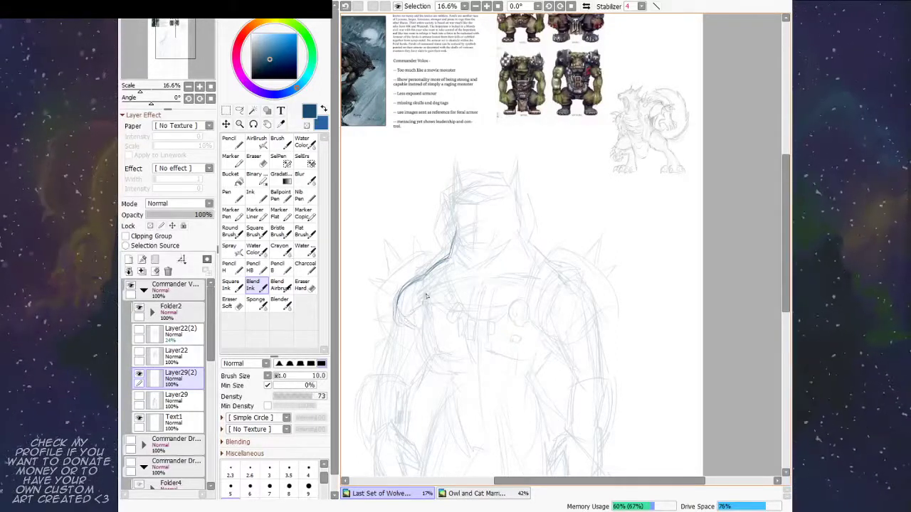
Step: Try to outline the head from the neck up to the crown, and erase those strokes
{"action": "mouse_move", "coordinate": [607, 227]}
{"action": "left_mouse_down"}
{"action": "mouse_move", "coordinate": [593, 225]}
{"action": "mouse_move", "coordinate": [574, 246]}
{"action": "mouse_move", "coordinate": [561, 288]}
{"action": "left_mouse_up"}
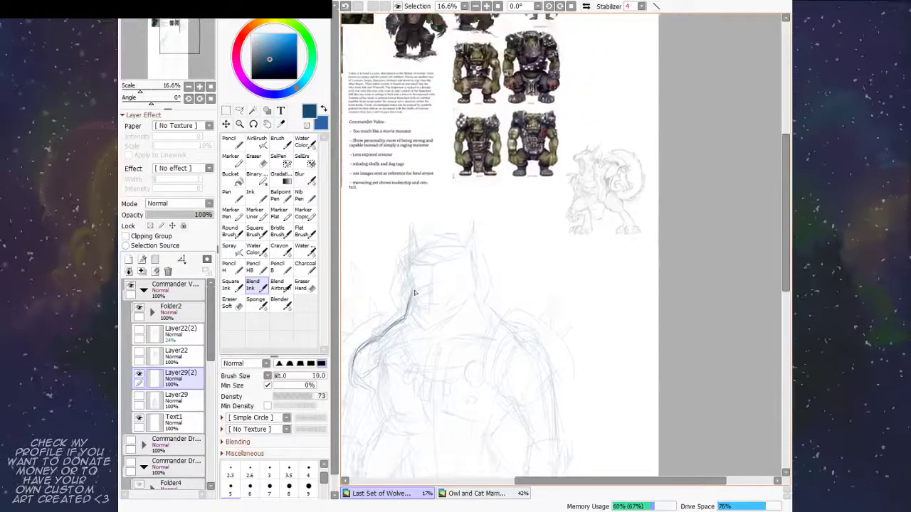
{"action": "mouse_move", "coordinate": [464, 283]}
{"action": "left_mouse_down"}
{"action": "mouse_move", "coordinate": [481, 302]}
{"action": "mouse_move", "coordinate": [495, 296]}
{"action": "left_mouse_up"}
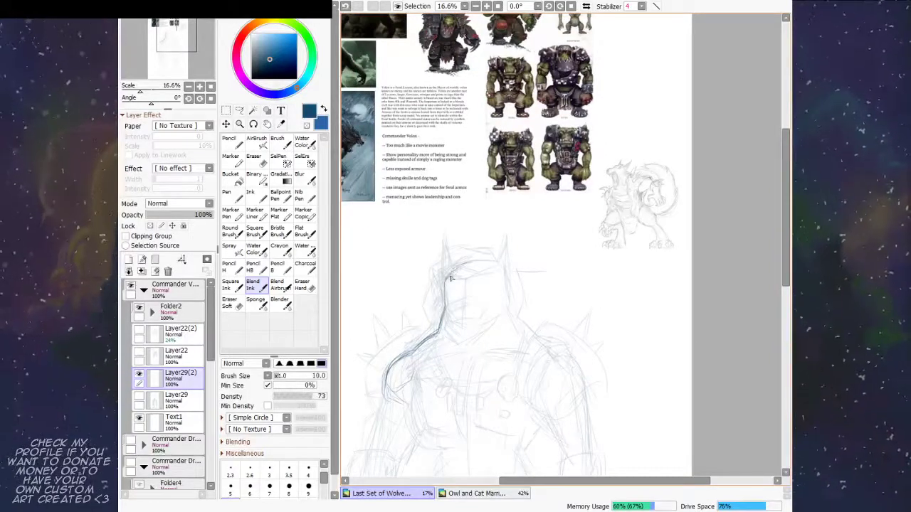
{"action": "left_click_drag", "start_coordinate": [473, 259], "coordinate": [525, 211]}
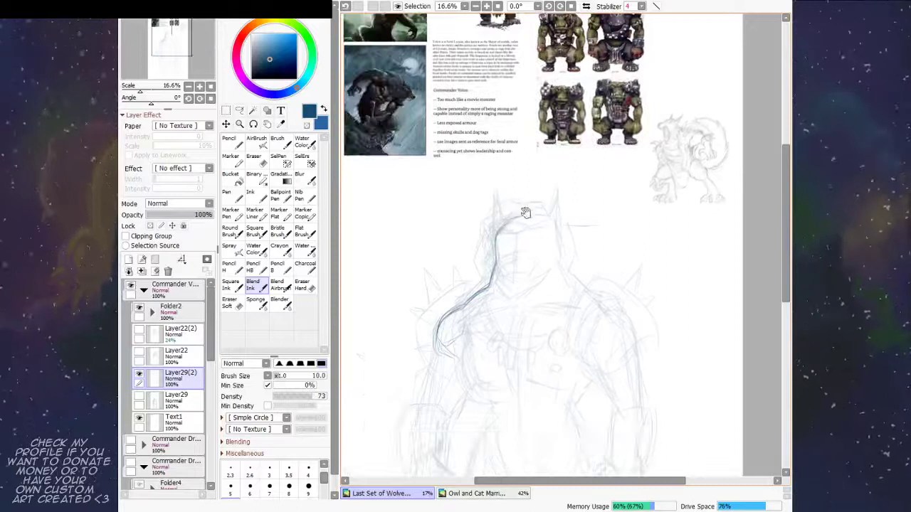
{"action": "key", "text": "e"}
{"action": "mouse_move", "coordinate": [504, 257]}
{"action": "left_mouse_down"}
{"action": "mouse_move", "coordinate": [503, 285]}
{"action": "mouse_move", "coordinate": [508, 224]}
{"action": "mouse_move", "coordinate": [500, 277]}
{"action": "mouse_move", "coordinate": [580, 227]}
{"action": "left_mouse_up"}
{"action": "left_click_drag", "start_coordinate": [605, 227], "coordinate": [565, 239]}
Step: Redraw the head contour with Blend Ink, curving up the viewer's left side of the face and across the crown
{"action": "left_click", "coordinate": [262, 287]}
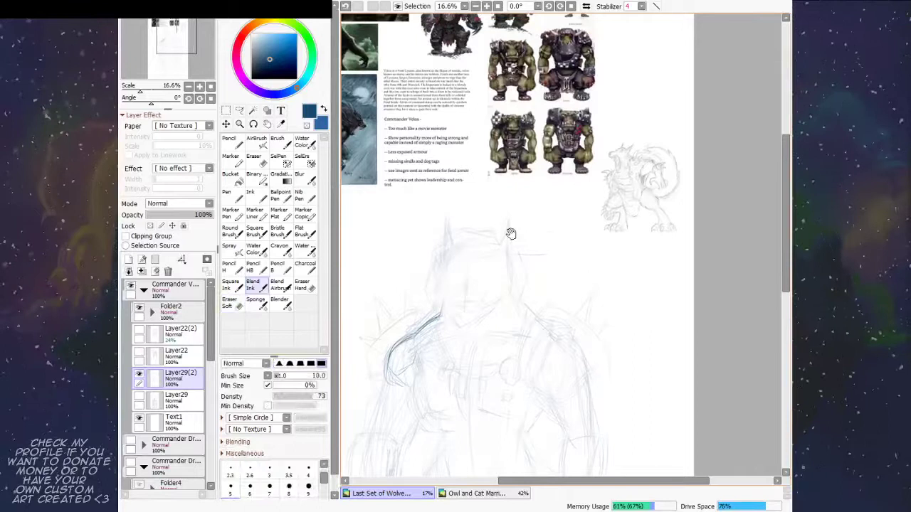
{"action": "left_click_drag", "start_coordinate": [510, 234], "coordinate": [503, 238]}
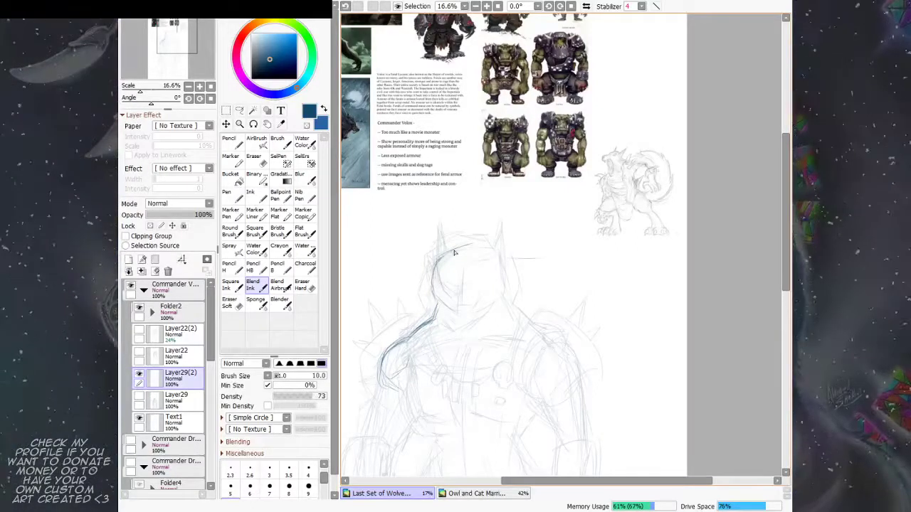
{"action": "mouse_move", "coordinate": [432, 270]}
{"action": "left_mouse_down"}
{"action": "mouse_move", "coordinate": [488, 246]}
{"action": "mouse_move", "coordinate": [480, 248]}
{"action": "mouse_move", "coordinate": [543, 268]}
{"action": "left_mouse_up"}
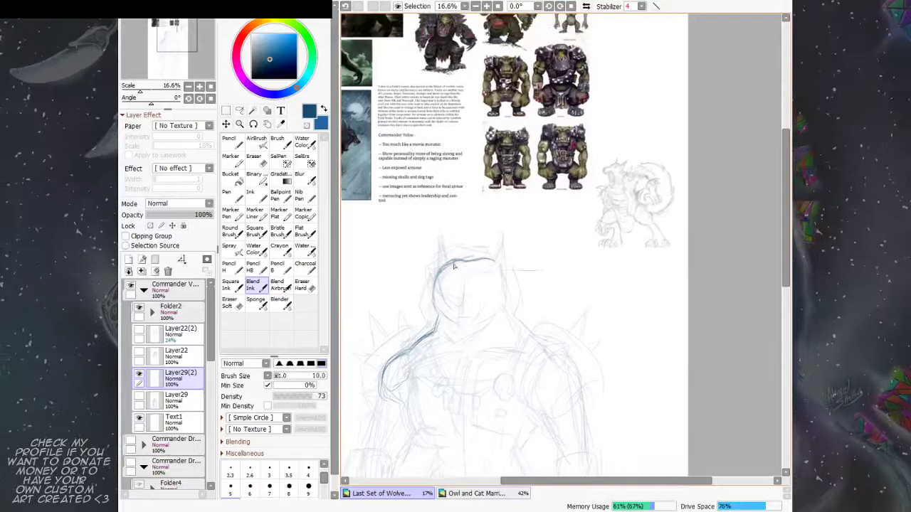
{"action": "left_click_drag", "start_coordinate": [536, 237], "coordinate": [534, 238]}
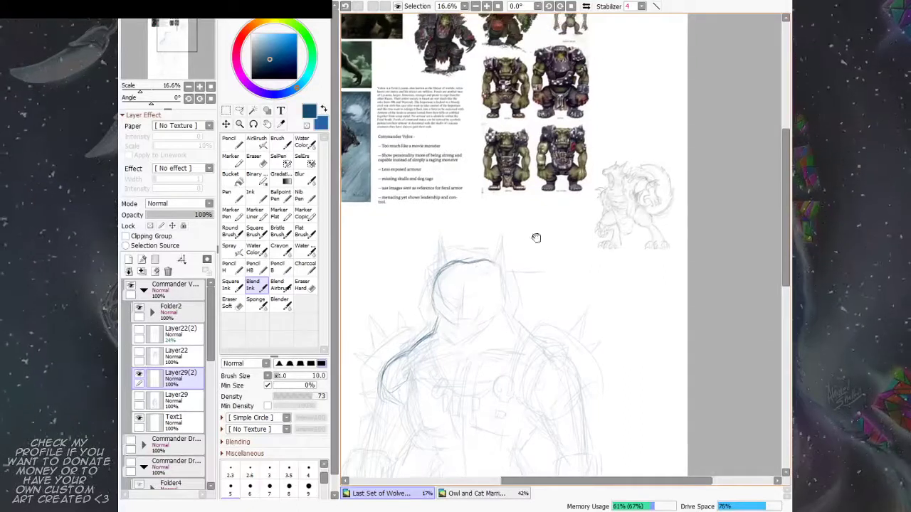
{"action": "left_click_drag", "start_coordinate": [451, 263], "coordinate": [497, 260]}
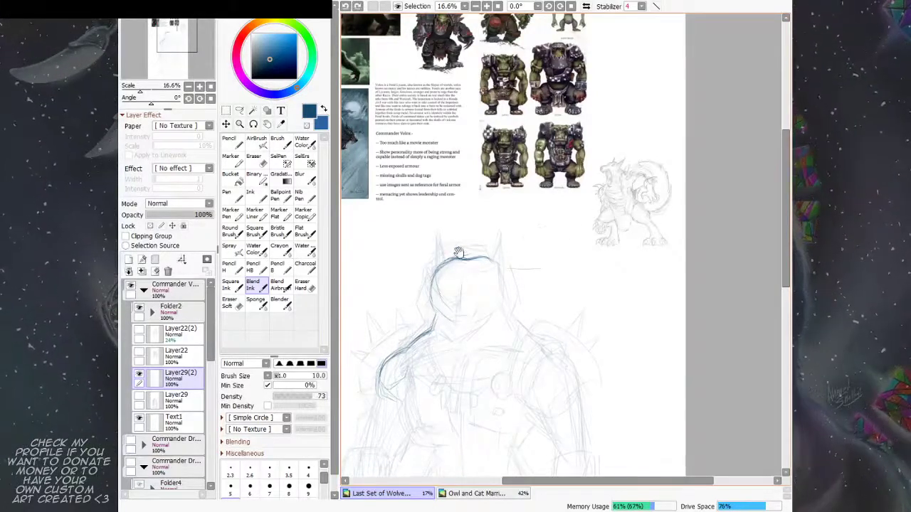
Step: Draw the two tall pointed ears and reinforce the crown line between them, undoing the unwanted last strokes
{"action": "mouse_move", "coordinate": [460, 254]}
{"action": "left_mouse_down"}
{"action": "mouse_move", "coordinate": [479, 269]}
{"action": "mouse_move", "coordinate": [525, 262]}
{"action": "mouse_move", "coordinate": [476, 291]}
{"action": "left_mouse_up"}
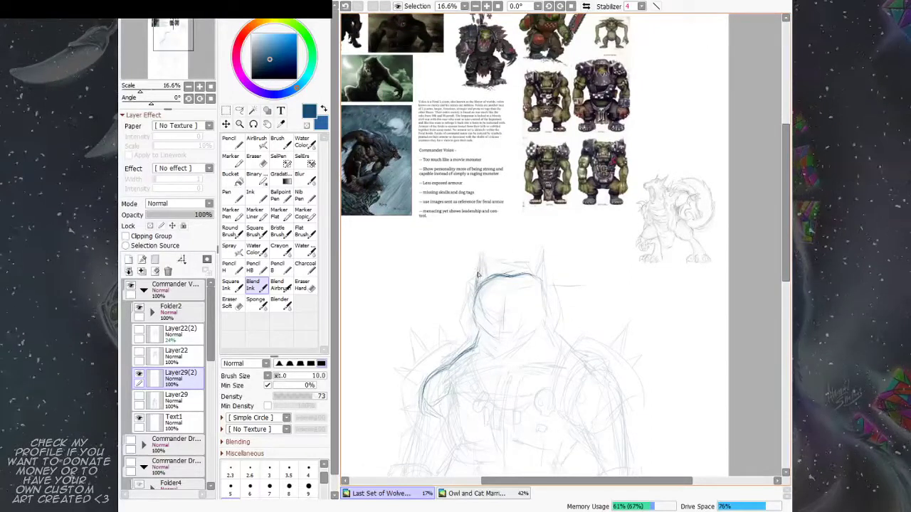
{"action": "mouse_move", "coordinate": [479, 280]}
{"action": "left_mouse_down"}
{"action": "mouse_move", "coordinate": [482, 248]}
{"action": "mouse_move", "coordinate": [483, 283]}
{"action": "left_mouse_up"}
{"action": "left_click_drag", "start_coordinate": [535, 240], "coordinate": [512, 225]}
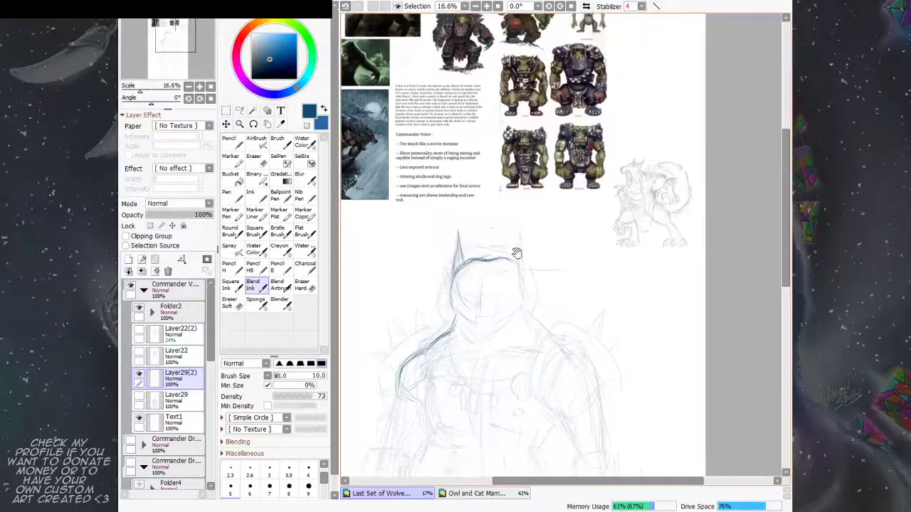
{"action": "mouse_move", "coordinate": [512, 260]}
{"action": "left_mouse_down"}
{"action": "mouse_move", "coordinate": [516, 246]}
{"action": "mouse_move", "coordinate": [524, 267]}
{"action": "mouse_move", "coordinate": [514, 234]}
{"action": "left_mouse_up"}
{"action": "mouse_move", "coordinate": [481, 274]}
{"action": "left_mouse_down"}
{"action": "mouse_move", "coordinate": [508, 253]}
{"action": "mouse_move", "coordinate": [522, 255]}
{"action": "mouse_move", "coordinate": [504, 324]}
{"action": "mouse_move", "coordinate": [516, 365]}
{"action": "mouse_move", "coordinate": [488, 305]}
{"action": "mouse_move", "coordinate": [494, 298]}
{"action": "mouse_move", "coordinate": [525, 317]}
{"action": "left_mouse_up"}
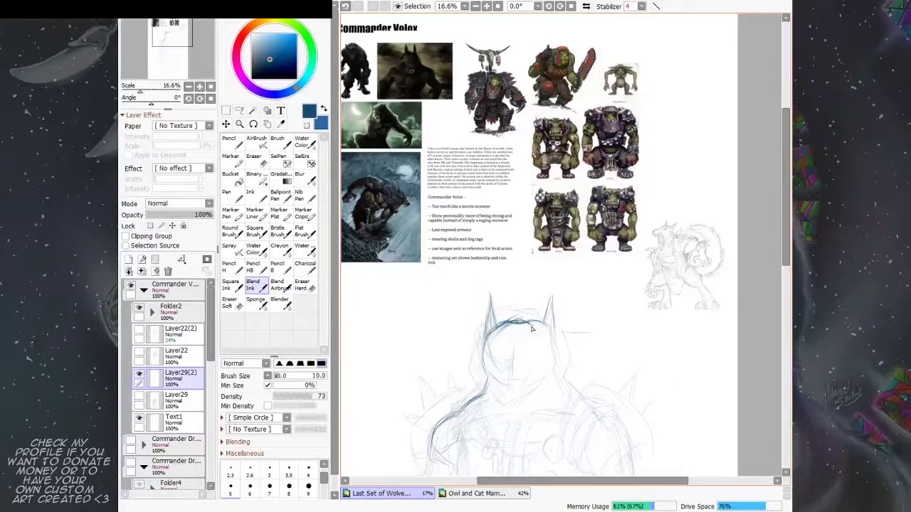
{"action": "key", "text": "ctrl+z"}
{"action": "key", "text": "ctrl+z"}
{"action": "key", "text": "ctrl+z"}
Step: Sketch the face inside the head contour, adding the brow, muzzle, mouth and lower jaw
{"action": "mouse_move", "coordinate": [543, 326]}
{"action": "left_mouse_down"}
{"action": "mouse_move", "coordinate": [552, 332]}
{"action": "mouse_move", "coordinate": [528, 327]}
{"action": "mouse_move", "coordinate": [519, 292]}
{"action": "mouse_move", "coordinate": [503, 345]}
{"action": "mouse_move", "coordinate": [487, 338]}
{"action": "mouse_move", "coordinate": [524, 293]}
{"action": "left_mouse_up"}
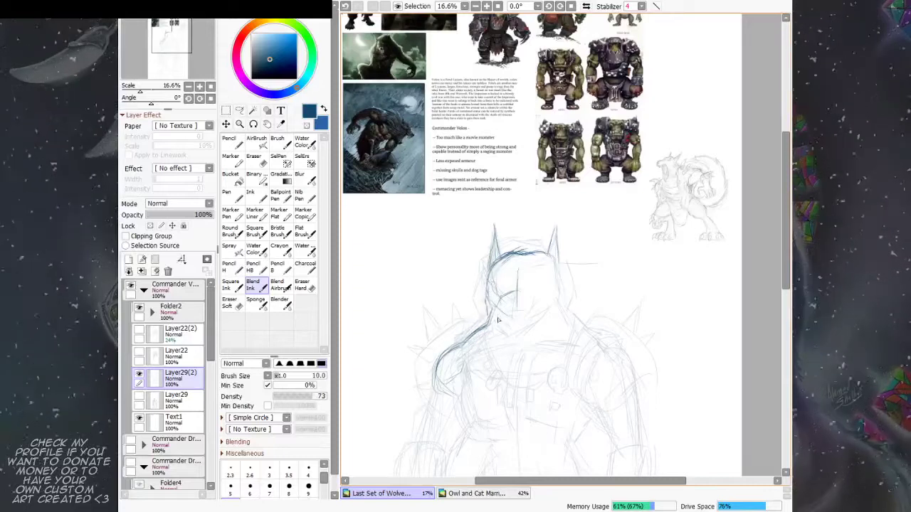
{"action": "mouse_move", "coordinate": [529, 279]}
{"action": "left_mouse_down"}
{"action": "mouse_move", "coordinate": [485, 286]}
{"action": "mouse_move", "coordinate": [499, 275]}
{"action": "mouse_move", "coordinate": [542, 286]}
{"action": "mouse_move", "coordinate": [527, 234]}
{"action": "left_mouse_up"}
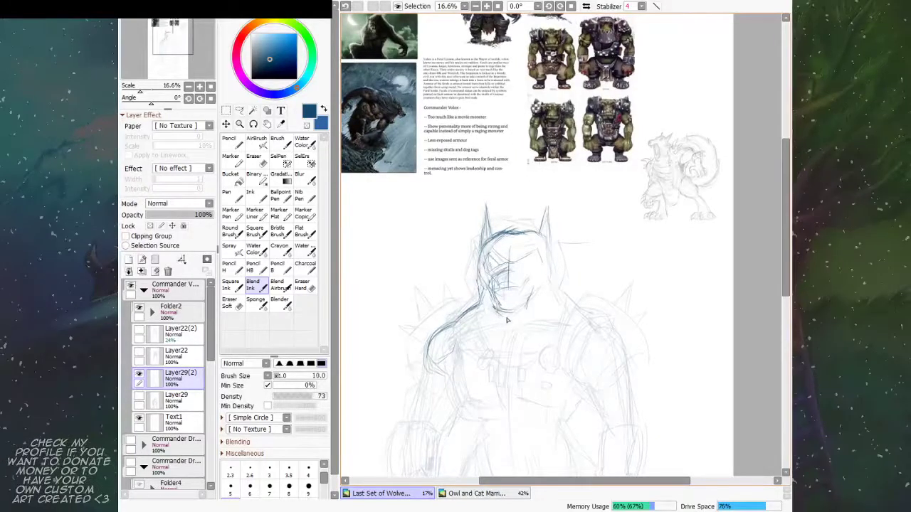
{"action": "mouse_move", "coordinate": [501, 315]}
{"action": "left_mouse_down"}
{"action": "mouse_move", "coordinate": [523, 314]}
{"action": "mouse_move", "coordinate": [533, 286]}
{"action": "left_mouse_up"}
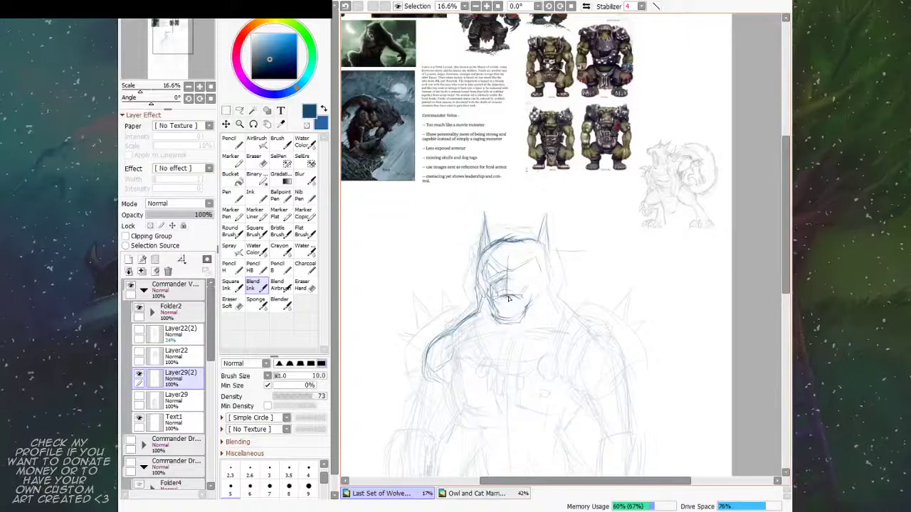
{"action": "left_click_drag", "start_coordinate": [557, 285], "coordinate": [547, 287]}
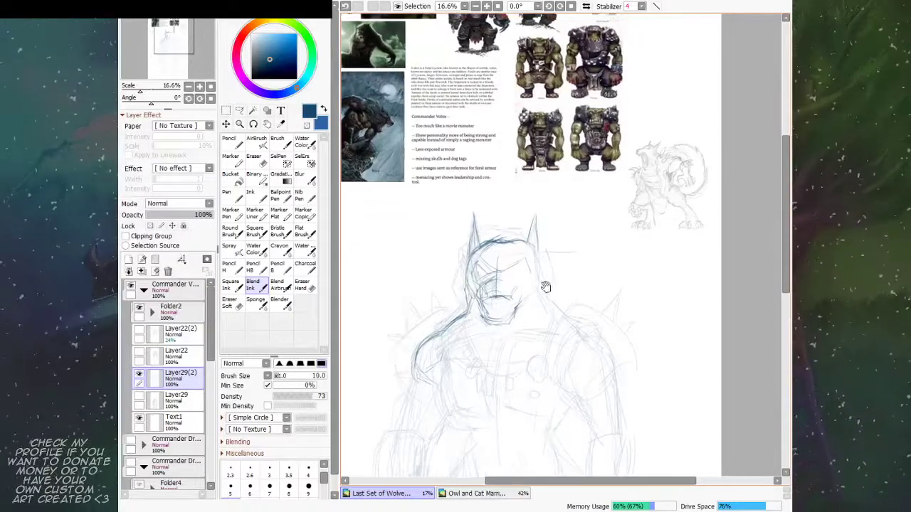
{"action": "mouse_move", "coordinate": [480, 300]}
{"action": "left_mouse_down"}
{"action": "mouse_move", "coordinate": [481, 409]}
{"action": "mouse_move", "coordinate": [496, 283]}
{"action": "mouse_move", "coordinate": [470, 307]}
{"action": "mouse_move", "coordinate": [506, 304]}
{"action": "left_mouse_up"}
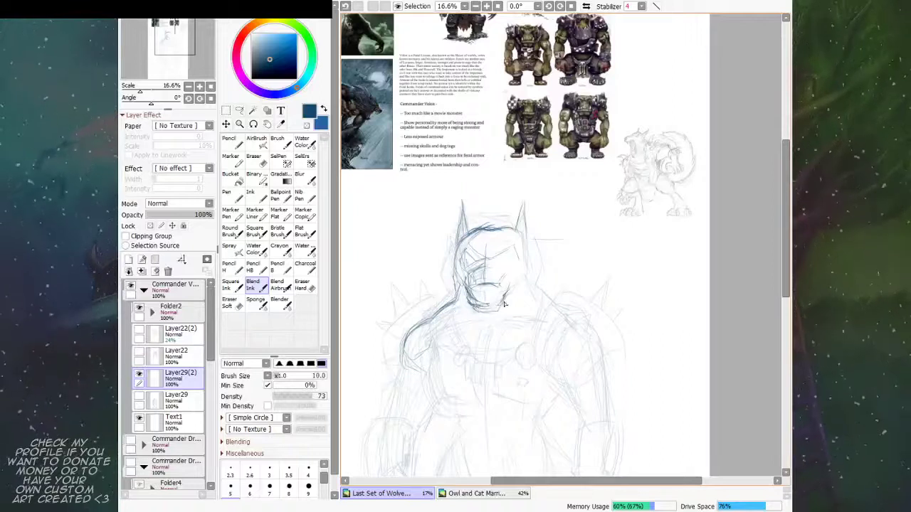
Step: Draw the thick neck fur lines from below the ears down to the shoulders on both sides of the head
{"action": "left_click_drag", "start_coordinate": [464, 270], "coordinate": [473, 305]}
{"action": "left_click_drag", "start_coordinate": [459, 259], "coordinate": [452, 304]}
{"action": "mouse_move", "coordinate": [460, 270]}
{"action": "left_mouse_down"}
{"action": "mouse_move", "coordinate": [484, 291]}
{"action": "mouse_move", "coordinate": [460, 304]}
{"action": "left_mouse_up"}
{"action": "mouse_move", "coordinate": [488, 273]}
{"action": "left_mouse_down"}
{"action": "mouse_move", "coordinate": [474, 309]}
{"action": "mouse_move", "coordinate": [452, 331]}
{"action": "mouse_move", "coordinate": [472, 320]}
{"action": "mouse_move", "coordinate": [460, 344]}
{"action": "mouse_move", "coordinate": [469, 318]}
{"action": "mouse_move", "coordinate": [427, 367]}
{"action": "mouse_move", "coordinate": [447, 341]}
{"action": "mouse_move", "coordinate": [439, 376]}
{"action": "left_mouse_up"}
{"action": "mouse_move", "coordinate": [570, 284]}
{"action": "left_mouse_down"}
{"action": "mouse_move", "coordinate": [497, 231]}
{"action": "mouse_move", "coordinate": [541, 295]}
{"action": "left_mouse_up"}
{"action": "left_click_drag", "start_coordinate": [452, 314], "coordinate": [477, 245]}
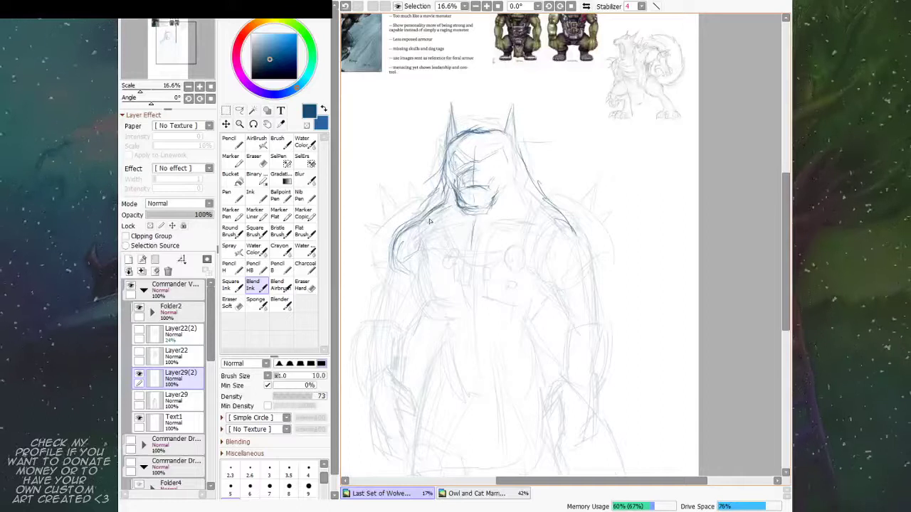
Step: Draw the inner shoulder line and the curved chest muscle contour on the viewer's left side of the torso
{"action": "left_click_drag", "start_coordinate": [461, 216], "coordinate": [455, 229]}
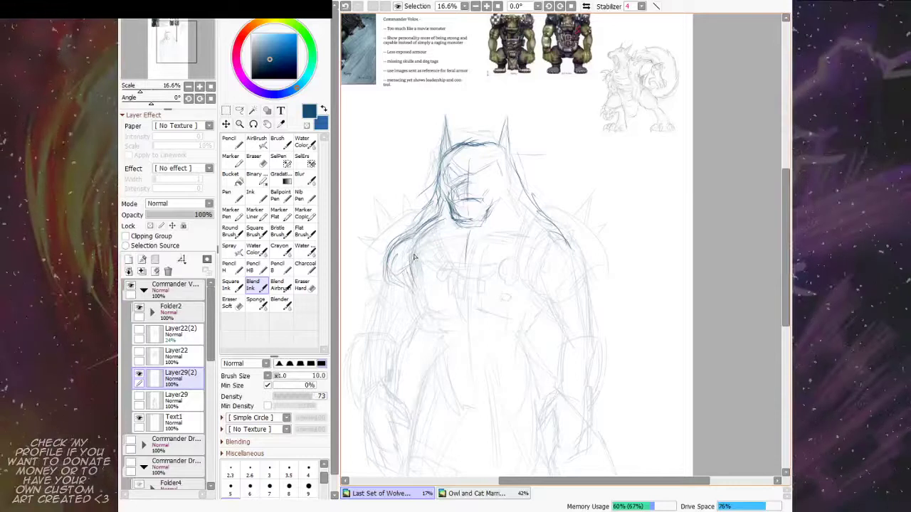
{"action": "scroll", "coordinate": [518, 276], "scroll_direction": "down", "scroll_amount": 1}
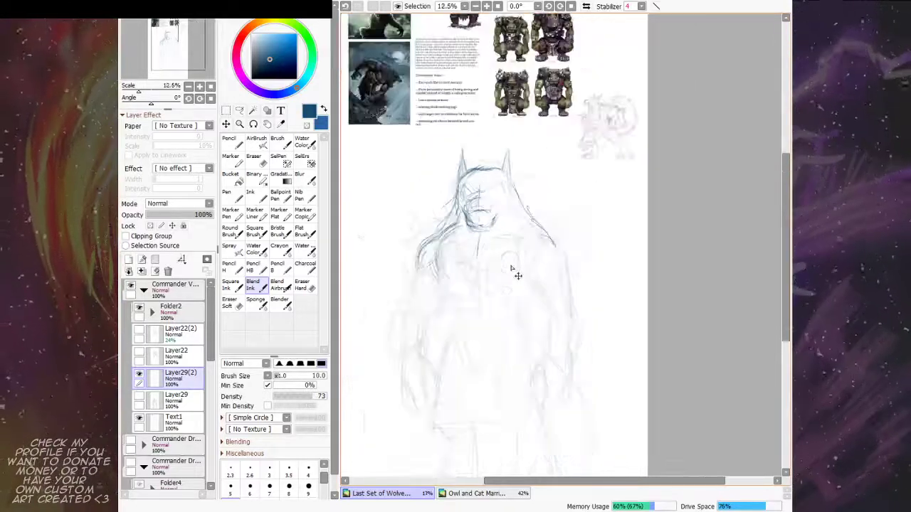
{"action": "mouse_move", "coordinate": [545, 209]}
{"action": "left_mouse_down"}
{"action": "mouse_move", "coordinate": [574, 176]}
{"action": "mouse_move", "coordinate": [565, 201]}
{"action": "left_mouse_up"}
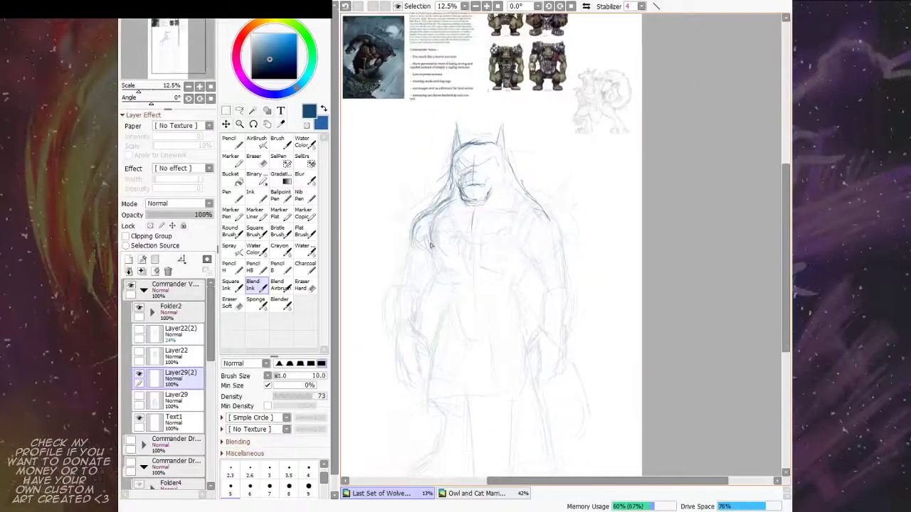
{"action": "left_click_drag", "start_coordinate": [553, 239], "coordinate": [548, 226]}
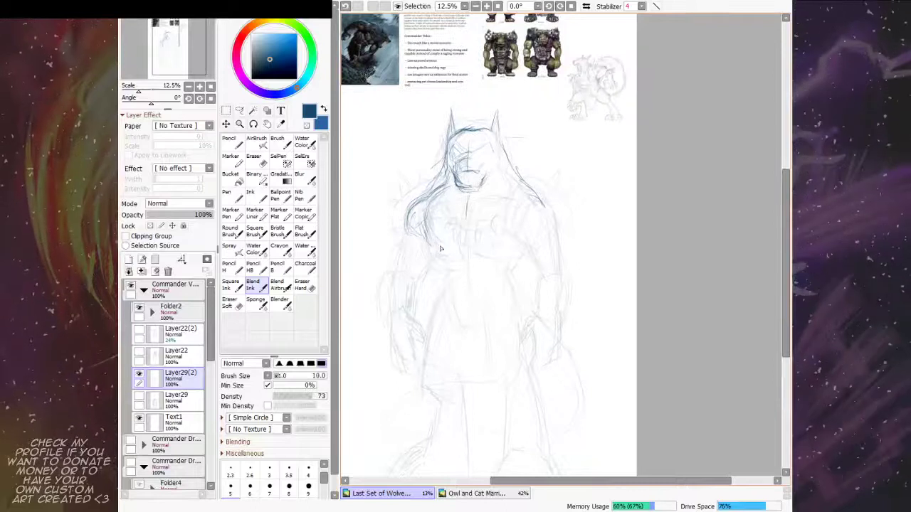
{"action": "mouse_move", "coordinate": [456, 235]}
{"action": "left_mouse_down"}
{"action": "mouse_move", "coordinate": [460, 264]}
{"action": "mouse_move", "coordinate": [435, 275]}
{"action": "left_mouse_up"}
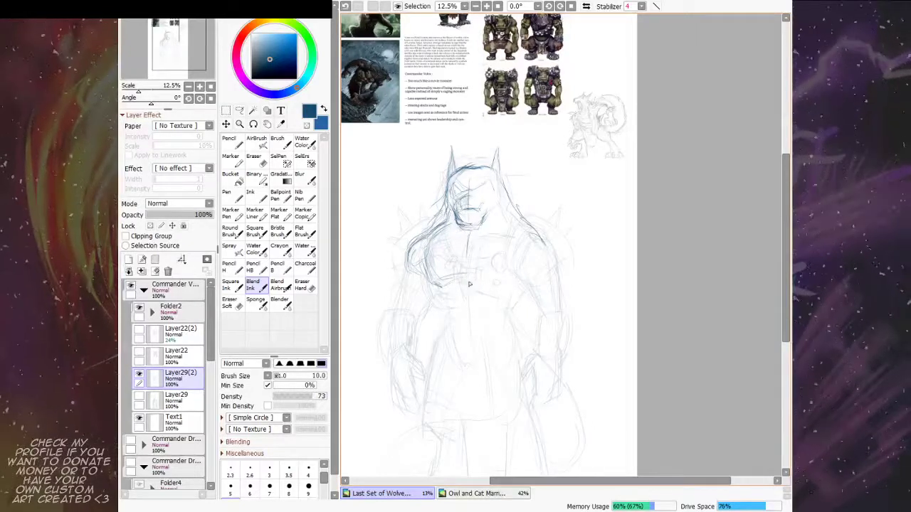
Step: Outline the shoulder on the viewer's right, joining the neck line to the top of the upper arm
{"action": "scroll", "coordinate": [470, 254], "scroll_direction": "up", "scroll_amount": 3}
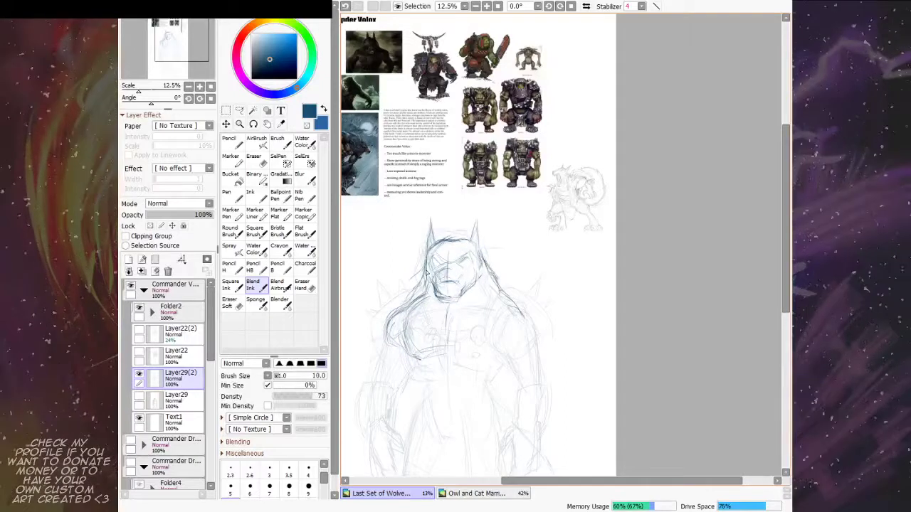
{"action": "left_click_drag", "start_coordinate": [504, 264], "coordinate": [533, 228]}
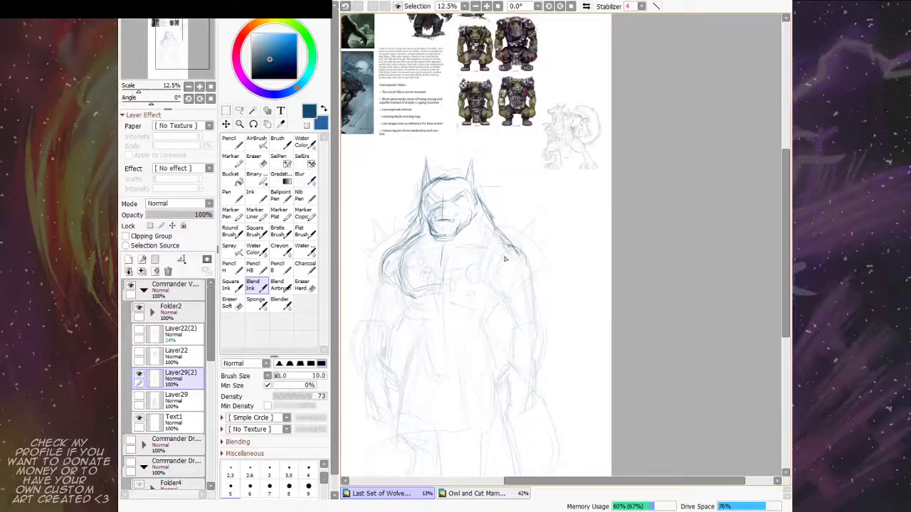
{"action": "left_click_drag", "start_coordinate": [512, 253], "coordinate": [509, 241]}
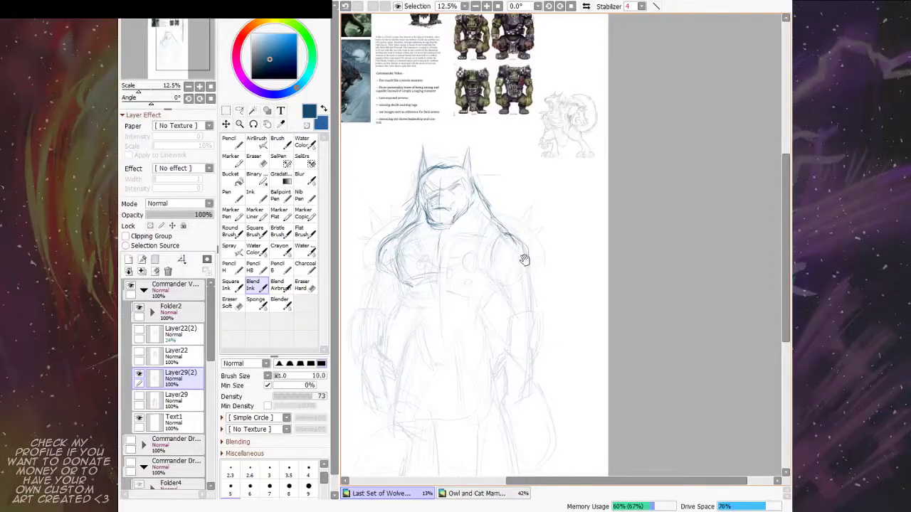
{"action": "left_click_drag", "start_coordinate": [524, 260], "coordinate": [528, 254]}
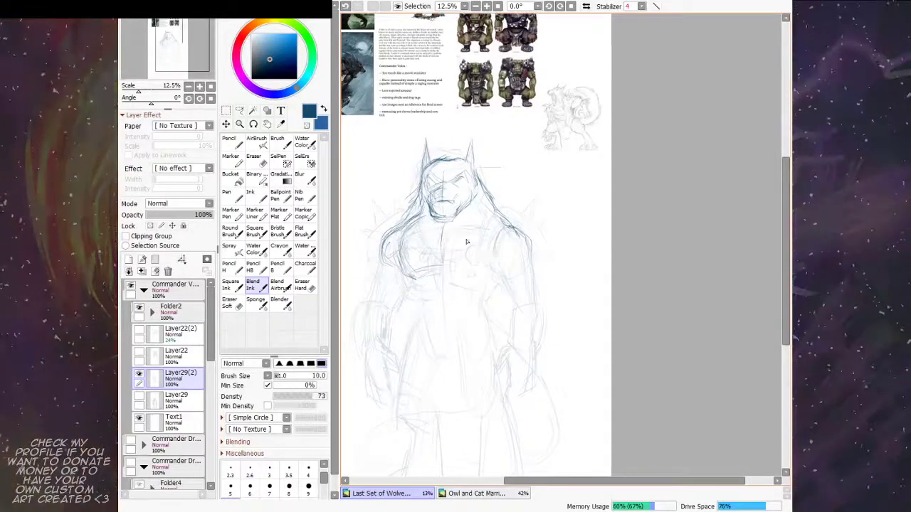
Step: Define the chest's centre and lower pectoral lines, and draw both ribcage sides tapering towards the waist
{"action": "left_click_drag", "start_coordinate": [418, 242], "coordinate": [421, 266]}
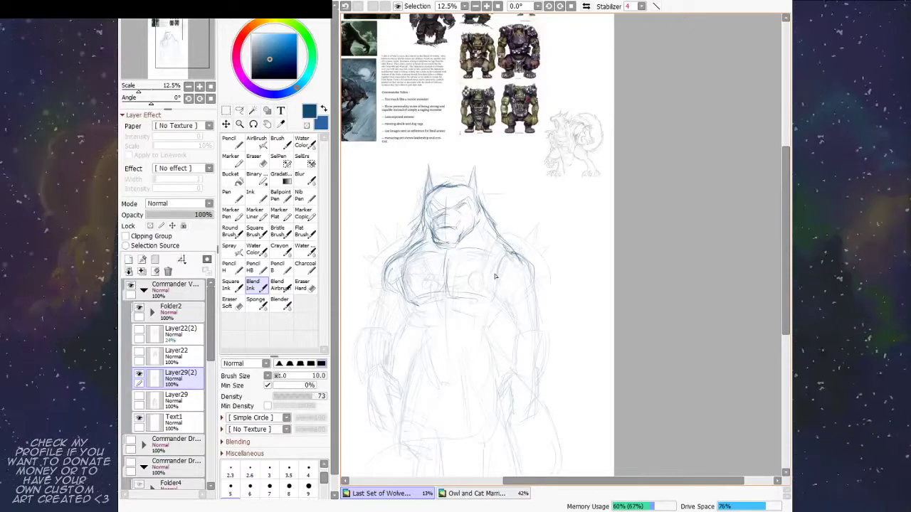
{"action": "scroll", "coordinate": [436, 277], "scroll_direction": "down", "scroll_amount": 1}
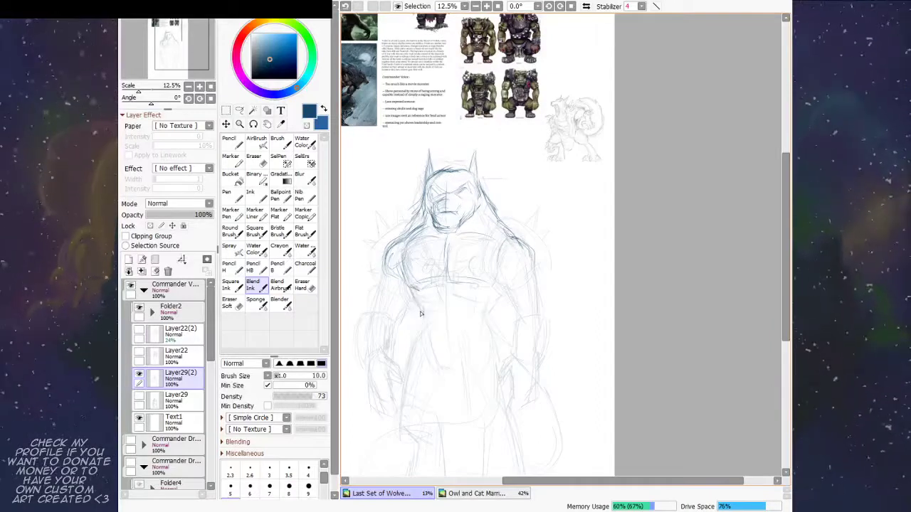
{"action": "scroll", "coordinate": [511, 271], "scroll_direction": "down", "scroll_amount": 3}
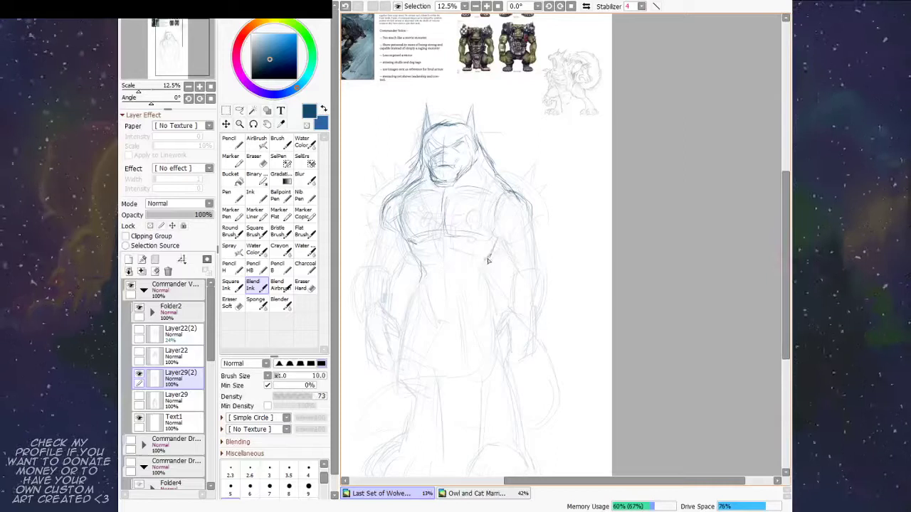
{"action": "left_click_drag", "start_coordinate": [409, 252], "coordinate": [416, 279]}
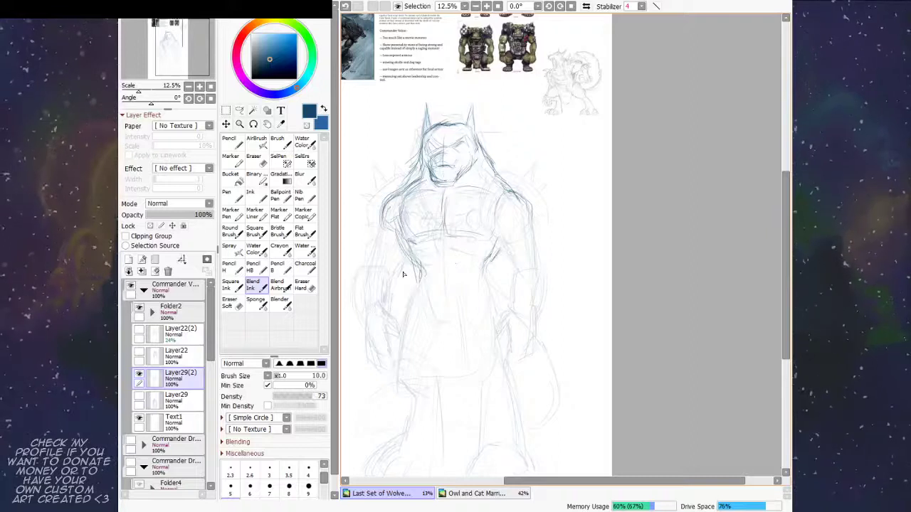
{"action": "key", "text": "]"}
{"action": "key", "text": "]"}
{"action": "key", "text": "]"}
{"action": "key", "text": "]"}
{"action": "key", "text": "]"}
{"action": "key", "text": "]"}
{"action": "key", "text": "]"}
{"action": "key", "text": "]"}
{"action": "key", "text": "]"}
{"action": "key", "text": "]"}
{"action": "key", "text": "]"}
{"action": "key", "text": "]"}
{"action": "key", "text": "]"}
{"action": "key", "text": "]"}
{"action": "key", "text": "]"}
{"action": "key", "text": "]"}
{"action": "key", "text": "]"}
{"action": "key", "text": "]"}
{"action": "key", "text": "]"}
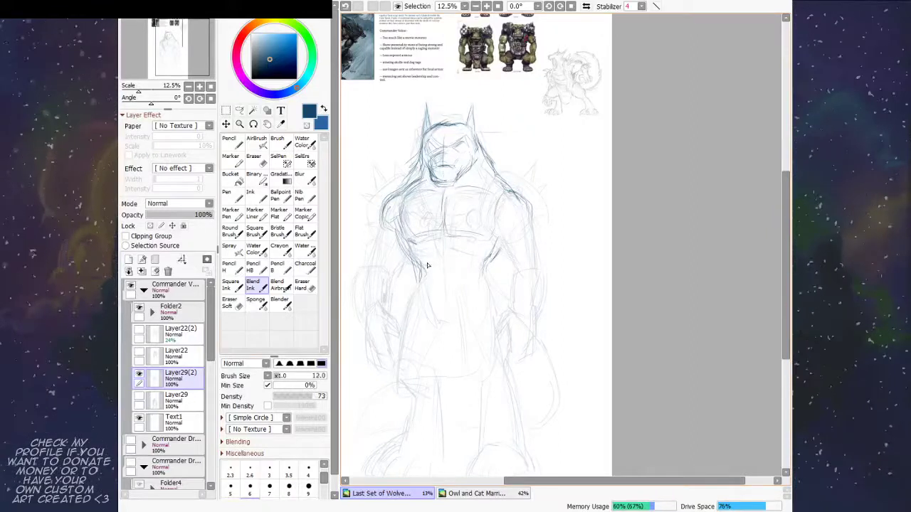
{"action": "key", "text": "e"}
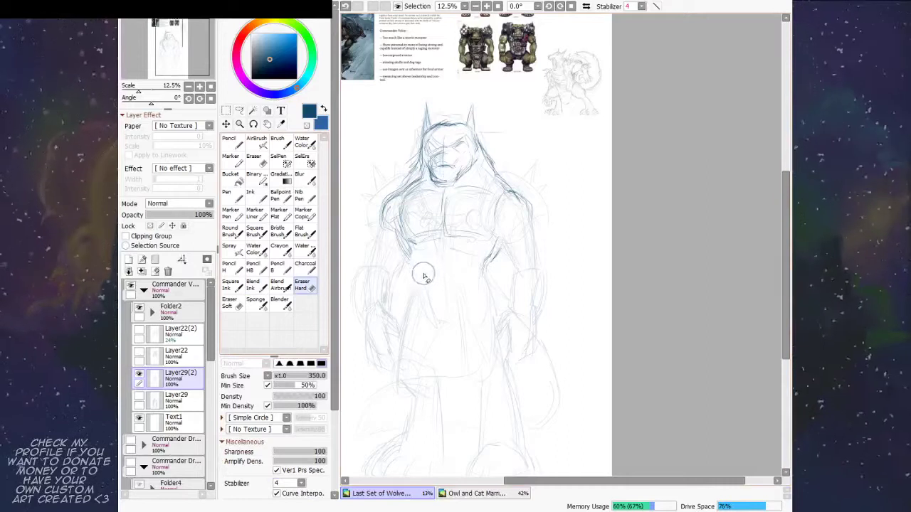
{"action": "key", "text": "ctrl+z"}
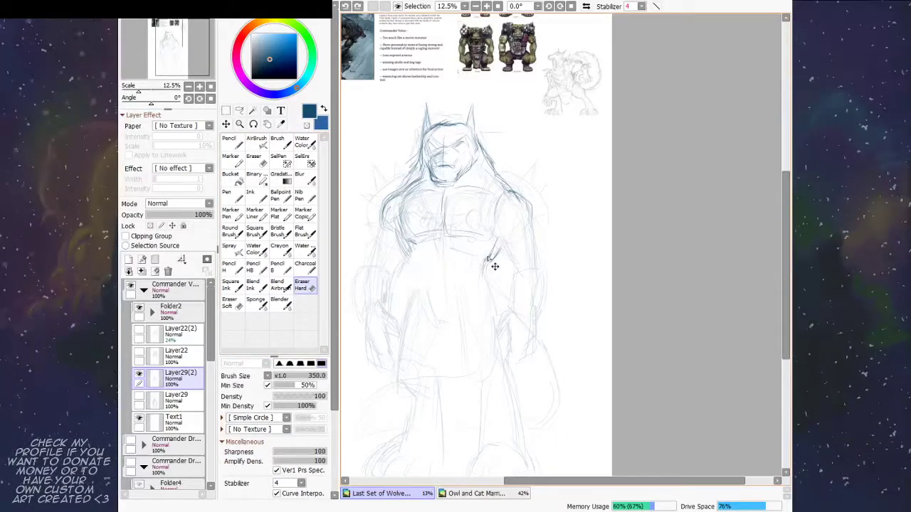
{"action": "key", "text": "ctrl+z"}
{"action": "key", "text": "ctrl+z"}
{"action": "key", "text": "ctrl+z"}
Step: Fade the lower end of the ribcage line on the viewer's left with Eraser Soft and redraw it using Blend Ink at size 40
{"action": "left_click", "coordinate": [239, 309]}
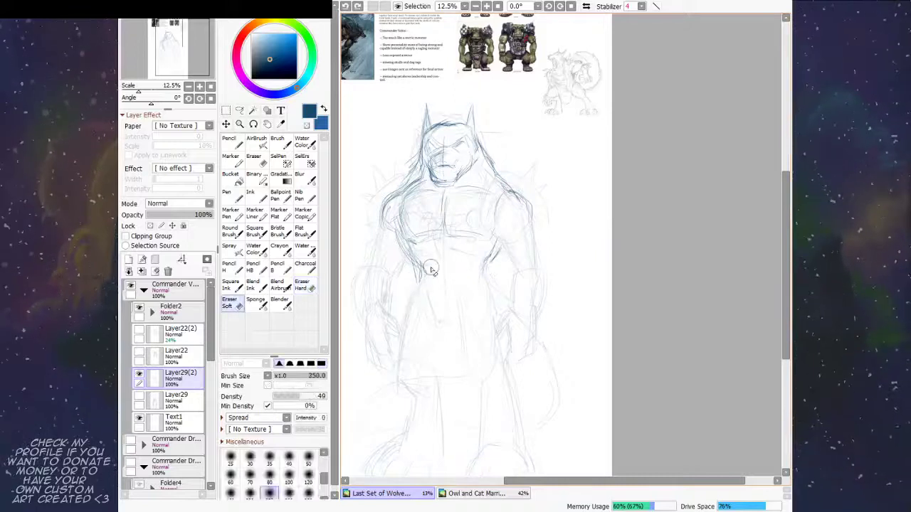
{"action": "left_click", "coordinate": [260, 292]}
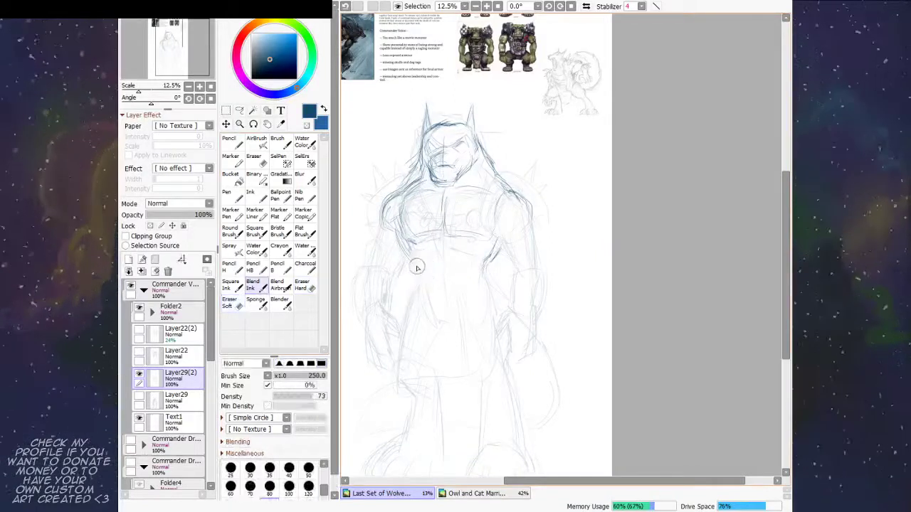
{"action": "key", "text": "bracketleft"}
{"action": "key", "text": "bracketleft"}
{"action": "key", "text": "bracketleft"}
{"action": "key", "text": "bracketleft"}
{"action": "key", "text": "bracketleft"}
{"action": "key", "text": "bracketleft"}
{"action": "key", "text": "bracketleft"}
{"action": "key", "text": "bracketleft"}
{"action": "key", "text": "bracketleft"}
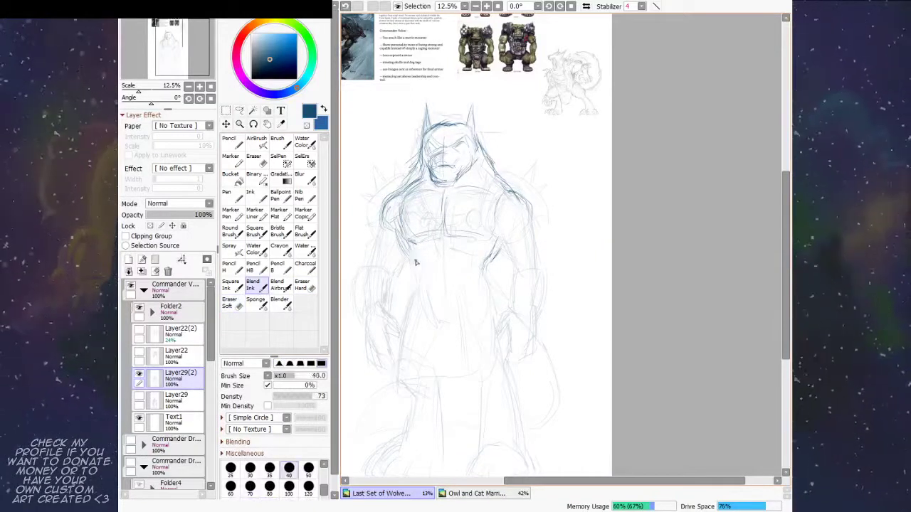
{"action": "right_click", "coordinate": [415, 271]}
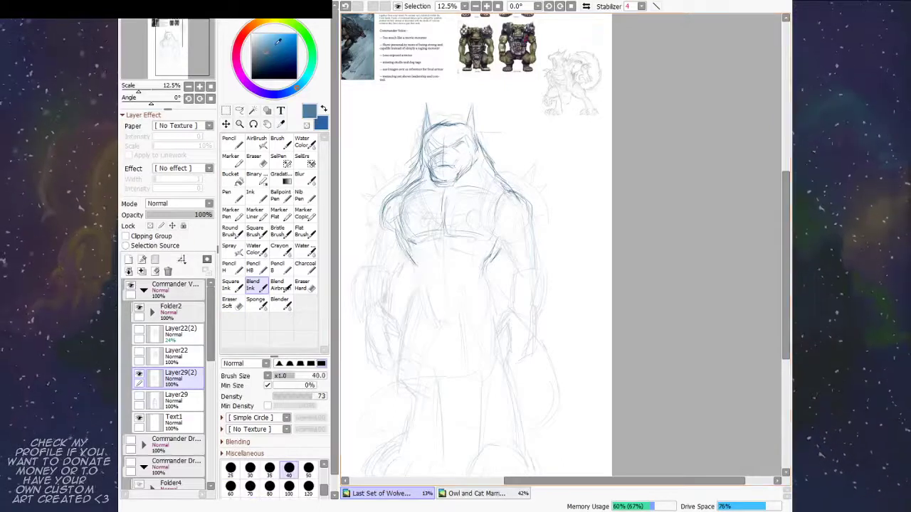
{"action": "left_click_drag", "start_coordinate": [486, 246], "coordinate": [481, 253]}
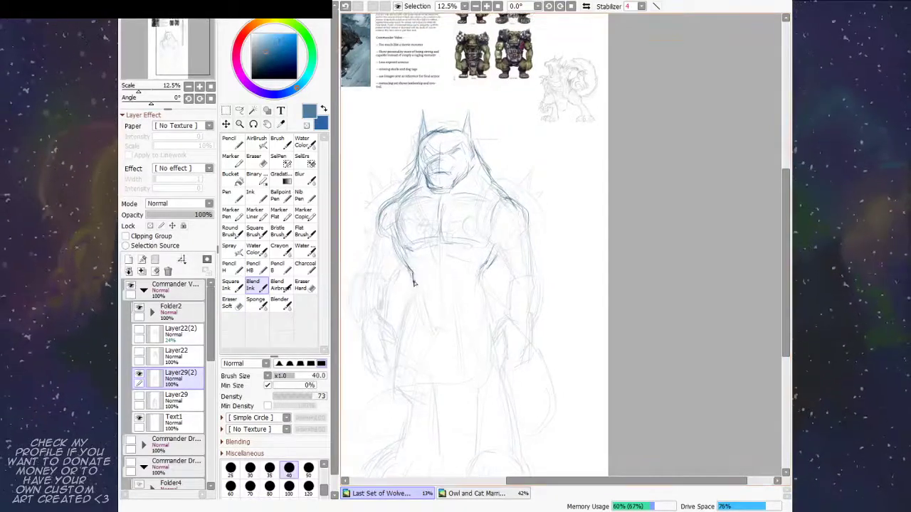
Step: Set Blend Ink to size 20 with blues sampled from the sketch, and draw the abdomen's centre line and the hip lines on the viewer's left
{"action": "left_click", "coordinate": [417, 270], "text": "alt"}
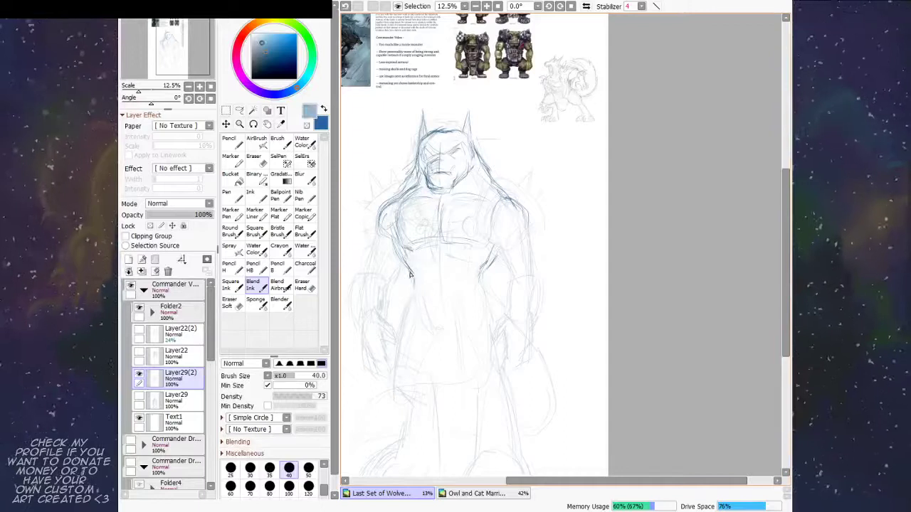
{"action": "key", "text": "bracketleft"}
{"action": "key", "text": "bracketleft"}
{"action": "key", "text": "bracketleft"}
{"action": "key", "text": "bracketleft"}
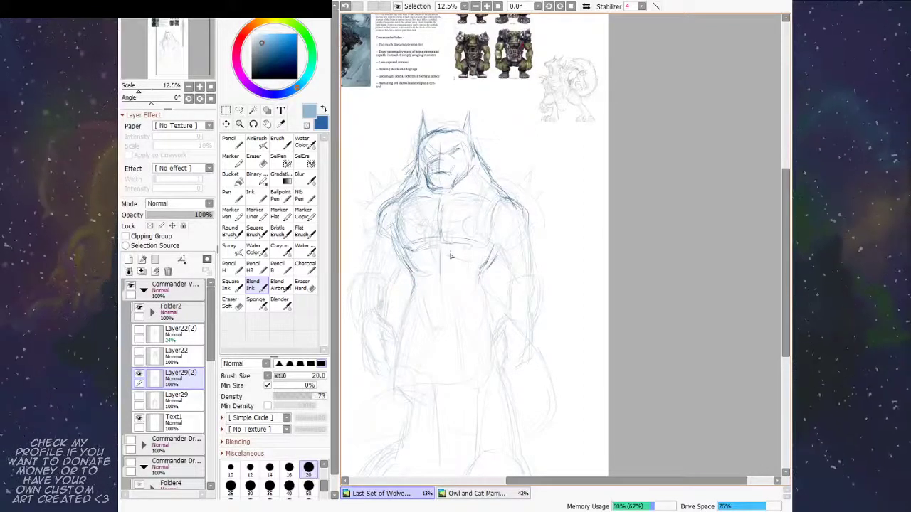
{"action": "left_click_drag", "start_coordinate": [410, 290], "coordinate": [402, 325]}
{"action": "right_click", "coordinate": [414, 286]}
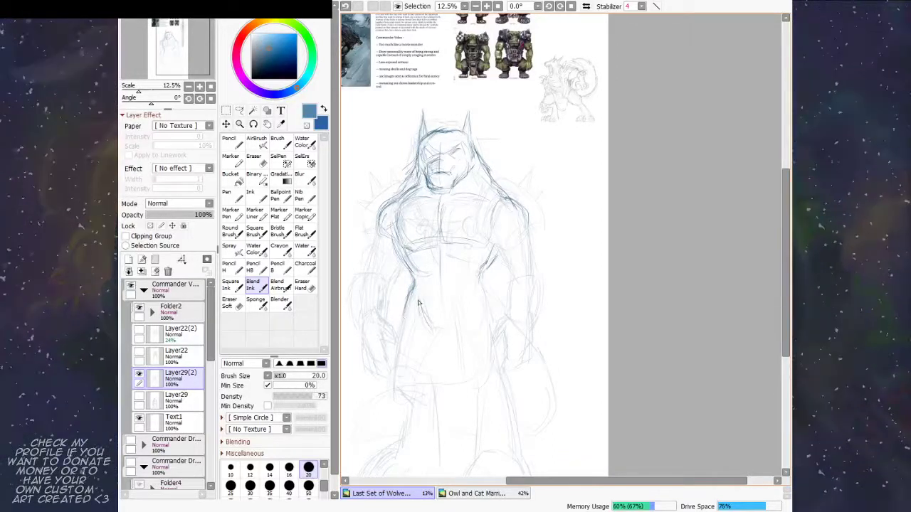
Step: Draw the long outer contour from the waist over the hip and thigh down to the knee on the viewer's left
{"action": "scroll", "coordinate": [510, 301], "scroll_direction": "down", "scroll_amount": 4}
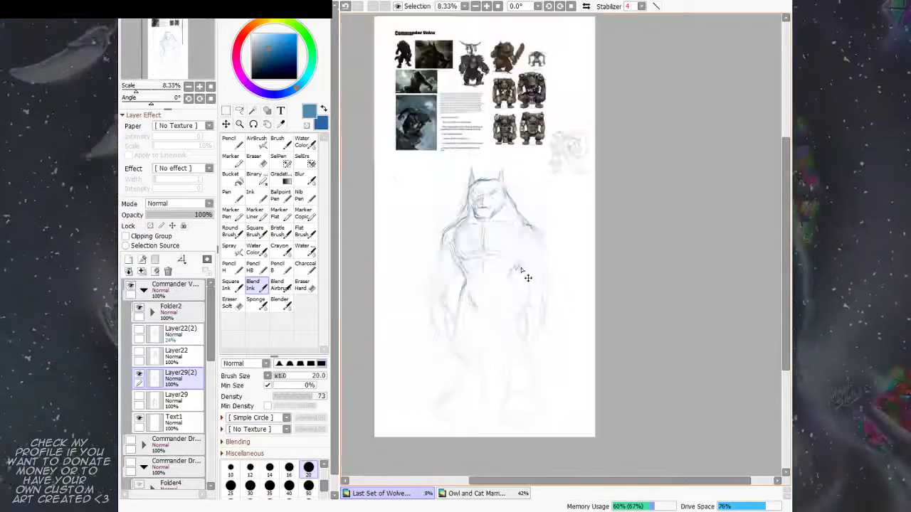
{"action": "scroll", "coordinate": [527, 281], "scroll_direction": "up", "scroll_amount": 2}
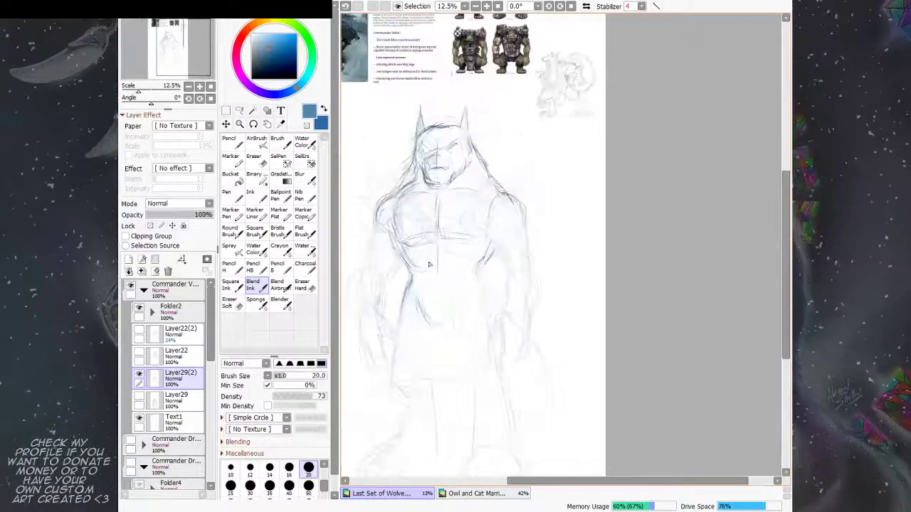
{"action": "left_click_drag", "start_coordinate": [410, 274], "coordinate": [396, 341]}
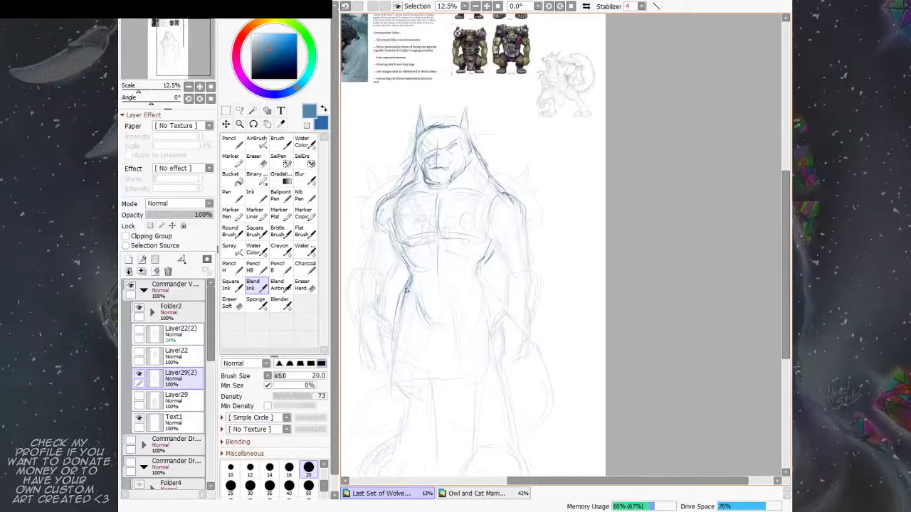
{"action": "mouse_move", "coordinate": [402, 294]}
{"action": "left_mouse_down"}
{"action": "mouse_move", "coordinate": [385, 370]}
{"action": "mouse_move", "coordinate": [396, 396]}
{"action": "mouse_move", "coordinate": [393, 383]}
{"action": "left_mouse_up"}
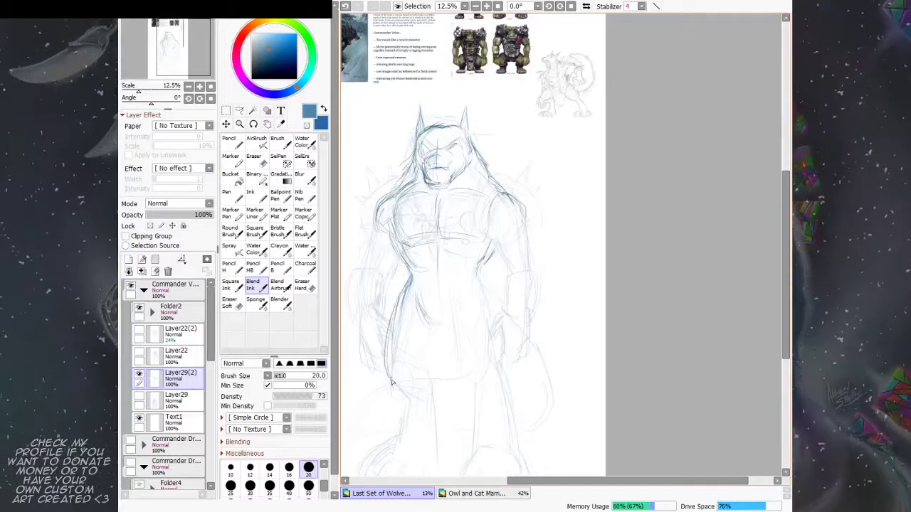
Step: Finish the groin curve and draw the inner thigh line of the leg on the viewer's left
{"action": "left_click_drag", "start_coordinate": [546, 228], "coordinate": [572, 178]}
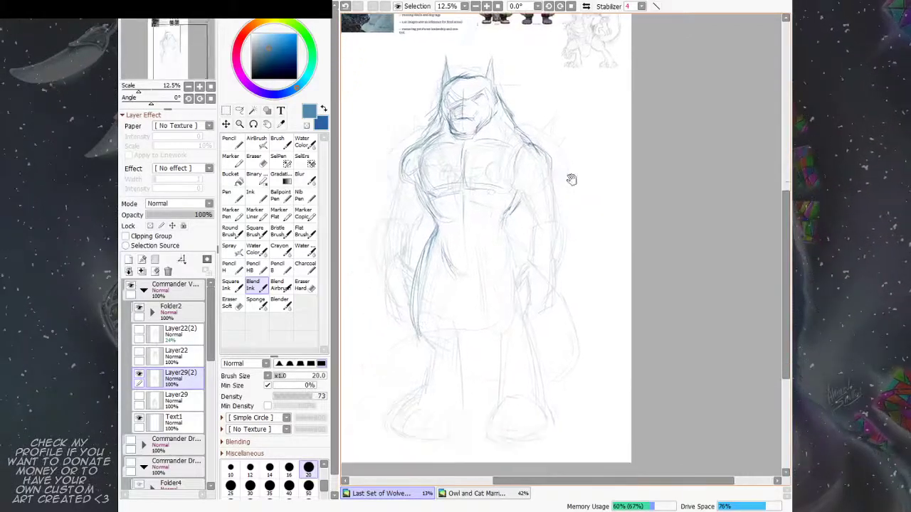
{"action": "left_click_drag", "start_coordinate": [462, 278], "coordinate": [455, 303]}
{"action": "left_click_drag", "start_coordinate": [499, 269], "coordinate": [484, 309]}
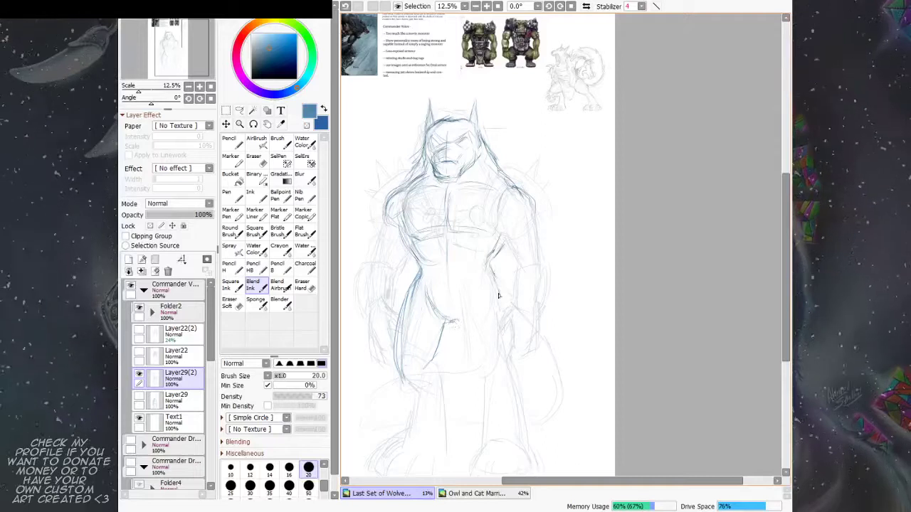
Step: Reinforce the outer shoulder line in a mirrored canvas view and restore the normal orientation
{"action": "key", "text": "h"}
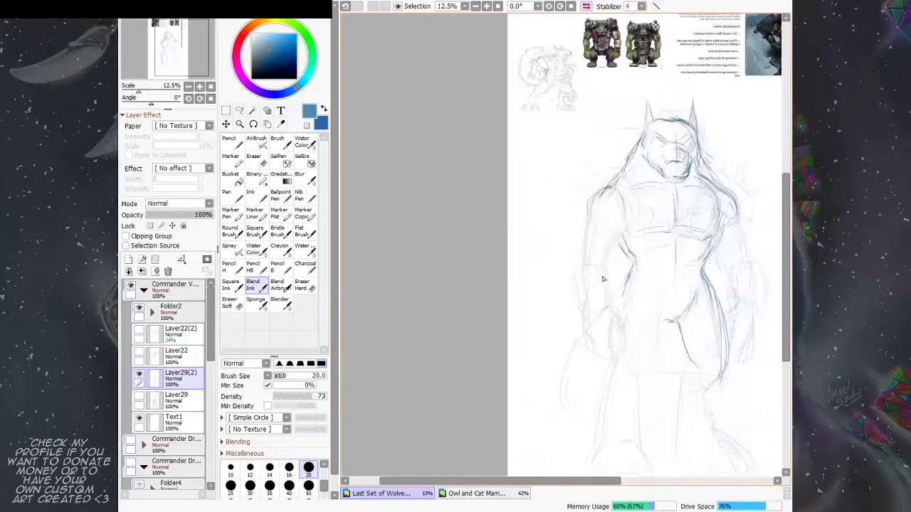
{"action": "left_click_drag", "start_coordinate": [696, 256], "coordinate": [498, 261]}
{"action": "left_click_drag", "start_coordinate": [522, 226], "coordinate": [520, 263]}
{"action": "left_click_drag", "start_coordinate": [487, 223], "coordinate": [484, 242]}
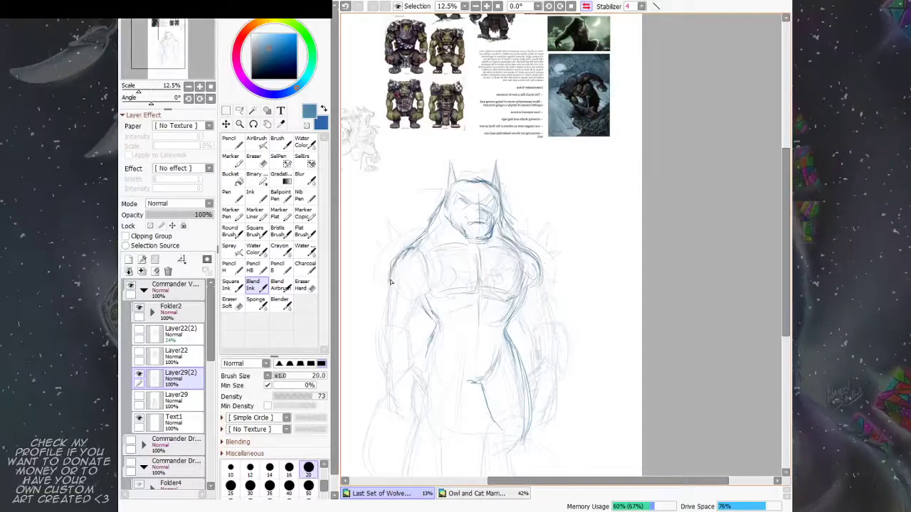
{"action": "mouse_move", "coordinate": [470, 244]}
{"action": "left_mouse_down"}
{"action": "mouse_move", "coordinate": [474, 235]}
{"action": "mouse_move", "coordinate": [458, 271]}
{"action": "left_mouse_up"}
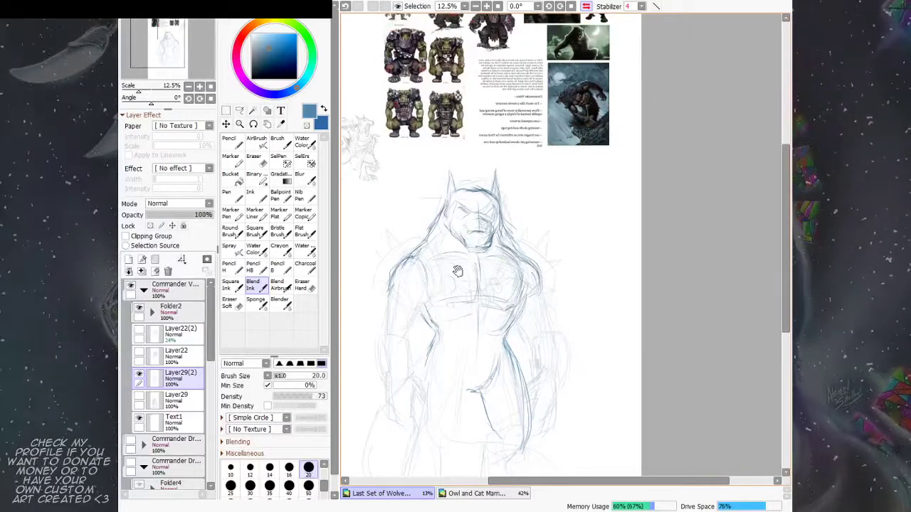
{"action": "left_click_drag", "start_coordinate": [461, 263], "coordinate": [469, 250]}
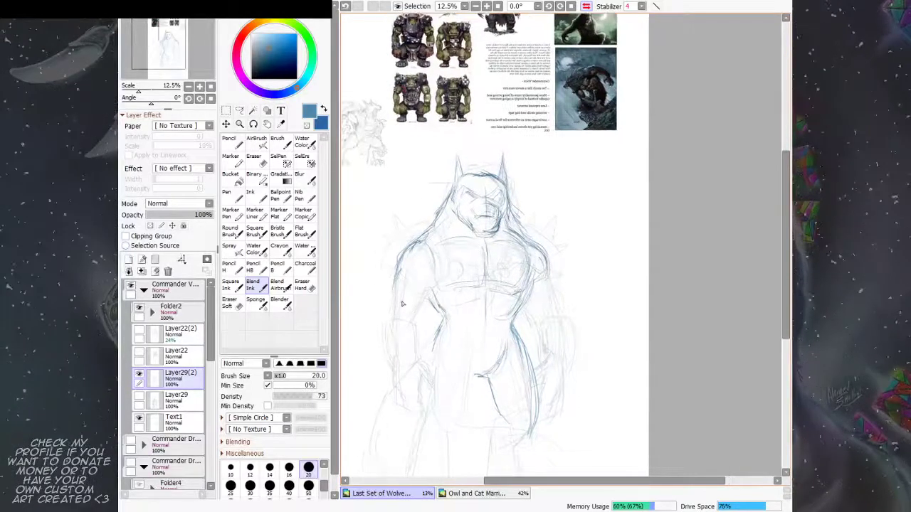
{"action": "key", "text": "Insert"}
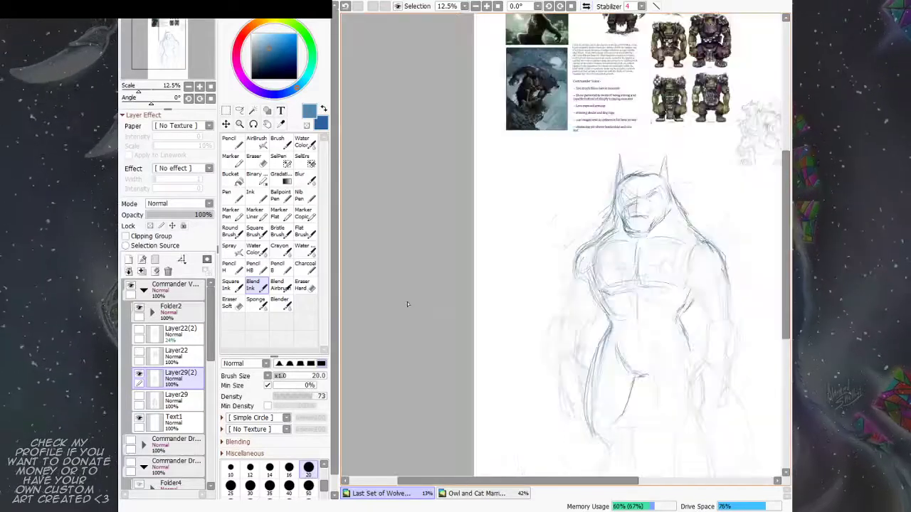
Step: Outline the upper arm on the viewer's right, adding the armpit, the shoulder muscle and the outer contour down to the elbow
{"action": "left_click_drag", "start_coordinate": [590, 265], "coordinate": [516, 260]}
{"action": "mouse_move", "coordinate": [627, 221]}
{"action": "left_mouse_down"}
{"action": "mouse_move", "coordinate": [513, 208]}
{"action": "mouse_move", "coordinate": [584, 213]}
{"action": "left_mouse_up"}
{"action": "left_click_drag", "start_coordinate": [523, 228], "coordinate": [571, 220]}
{"action": "left_click_drag", "start_coordinate": [512, 249], "coordinate": [516, 271]}
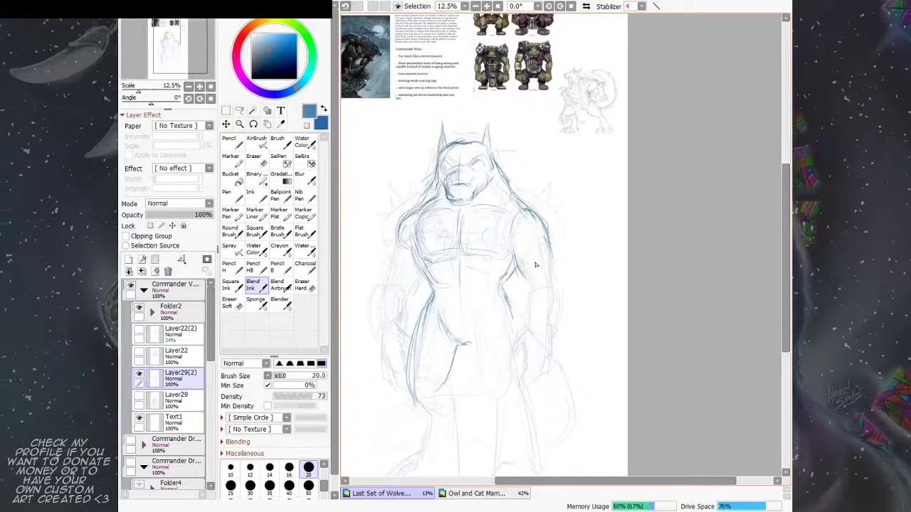
{"action": "left_click_drag", "start_coordinate": [550, 251], "coordinate": [529, 246]}
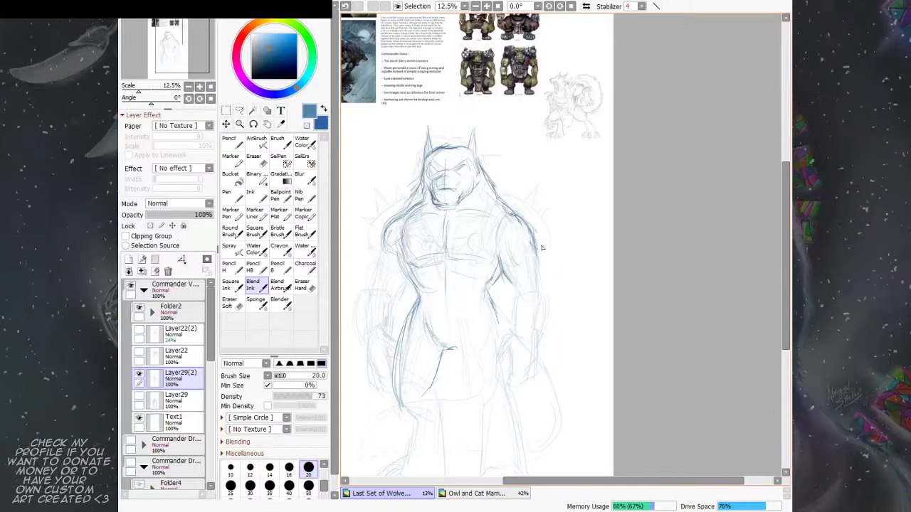
{"action": "mouse_move", "coordinate": [547, 250]}
{"action": "left_mouse_down"}
{"action": "mouse_move", "coordinate": [535, 237]}
{"action": "mouse_move", "coordinate": [529, 276]}
{"action": "mouse_move", "coordinate": [502, 277]}
{"action": "mouse_move", "coordinate": [549, 288]}
{"action": "left_mouse_up"}
Step: Outline the arm on the viewer's left, drawing both sides of the upper arm and forearm down towards the wrist
{"action": "mouse_move", "coordinate": [415, 258]}
{"action": "left_mouse_down"}
{"action": "mouse_move", "coordinate": [406, 313]}
{"action": "mouse_move", "coordinate": [412, 302]}
{"action": "left_mouse_up"}
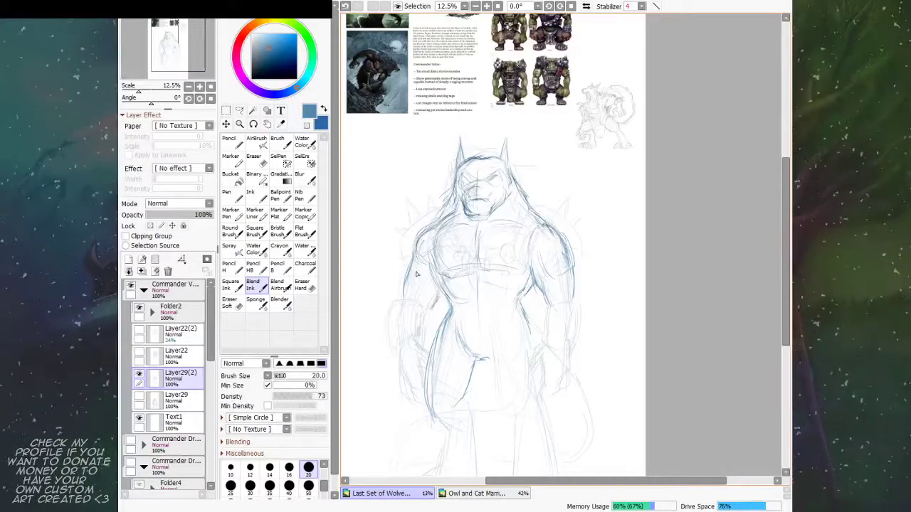
{"action": "scroll", "coordinate": [420, 288], "scroll_direction": "down", "scroll_amount": 2}
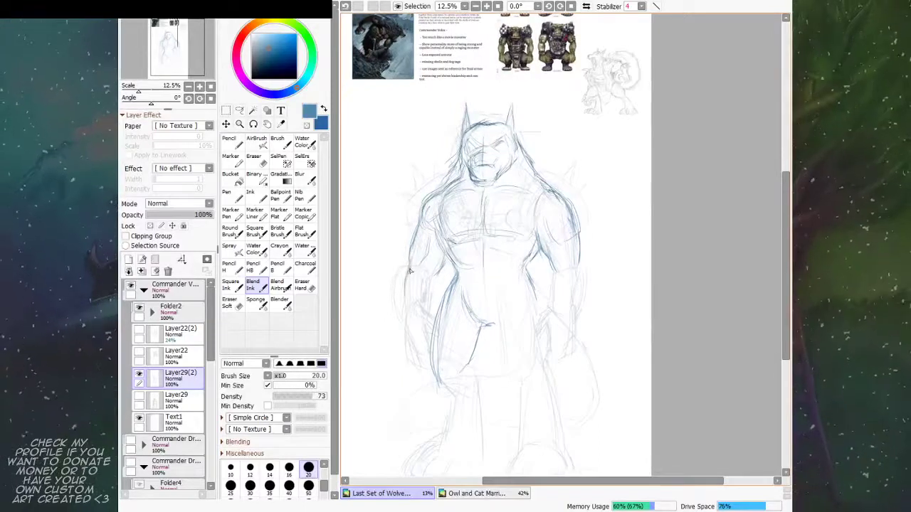
{"action": "left_click_drag", "start_coordinate": [406, 288], "coordinate": [407, 310]}
{"action": "left_click_drag", "start_coordinate": [479, 241], "coordinate": [487, 232]}
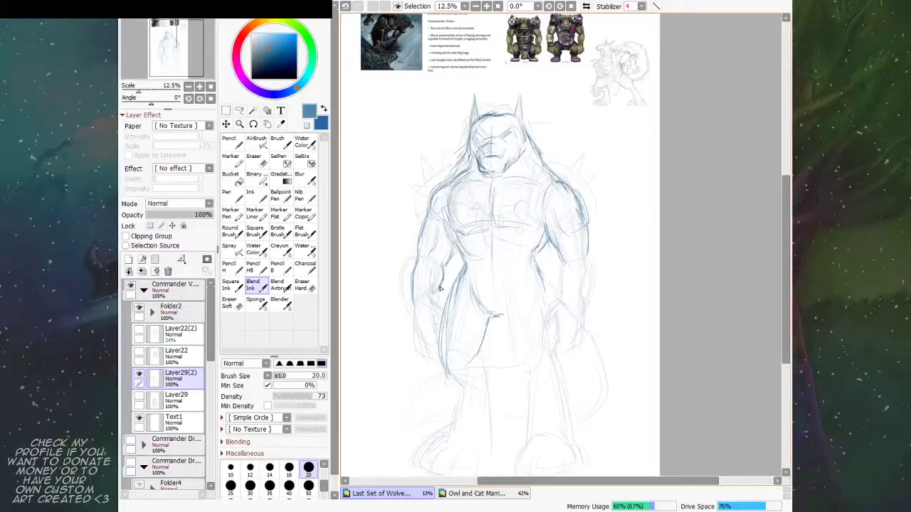
{"action": "left_click_drag", "start_coordinate": [440, 286], "coordinate": [434, 291]}
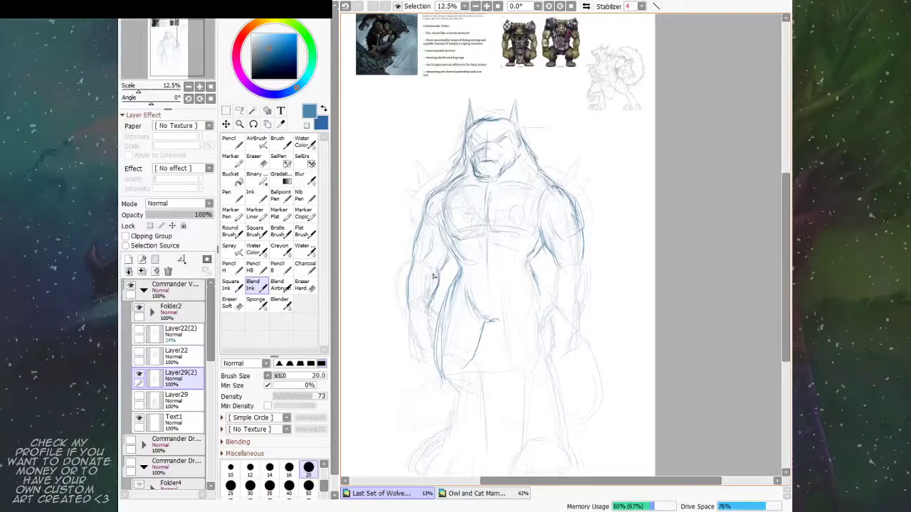
{"action": "left_click_drag", "start_coordinate": [471, 248], "coordinate": [473, 261]}
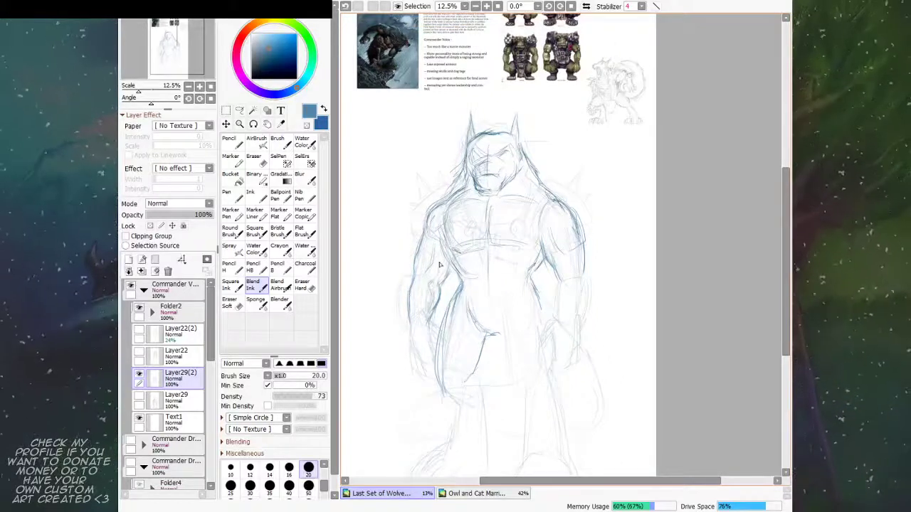
Step: Extend the outer hand line on the viewer's left and outline the forearm on the viewer's right down to the wrist
{"action": "mouse_move", "coordinate": [616, 213]}
{"action": "left_mouse_down"}
{"action": "mouse_move", "coordinate": [553, 206]}
{"action": "mouse_move", "coordinate": [527, 277]}
{"action": "left_mouse_up"}
{"action": "mouse_move", "coordinate": [524, 232]}
{"action": "left_mouse_down"}
{"action": "mouse_move", "coordinate": [515, 308]}
{"action": "mouse_move", "coordinate": [503, 277]}
{"action": "mouse_move", "coordinate": [503, 317]}
{"action": "mouse_move", "coordinate": [506, 271]}
{"action": "mouse_move", "coordinate": [507, 307]}
{"action": "mouse_move", "coordinate": [526, 281]}
{"action": "mouse_move", "coordinate": [513, 307]}
{"action": "mouse_move", "coordinate": [528, 291]}
{"action": "left_mouse_up"}
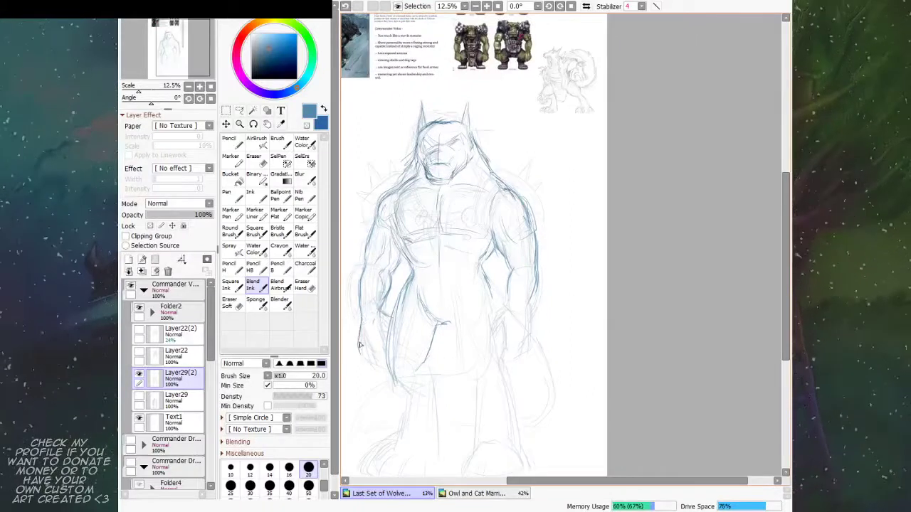
{"action": "mouse_move", "coordinate": [547, 245]}
{"action": "left_mouse_down"}
{"action": "mouse_move", "coordinate": [511, 243]}
{"action": "mouse_move", "coordinate": [498, 309]}
{"action": "left_mouse_up"}
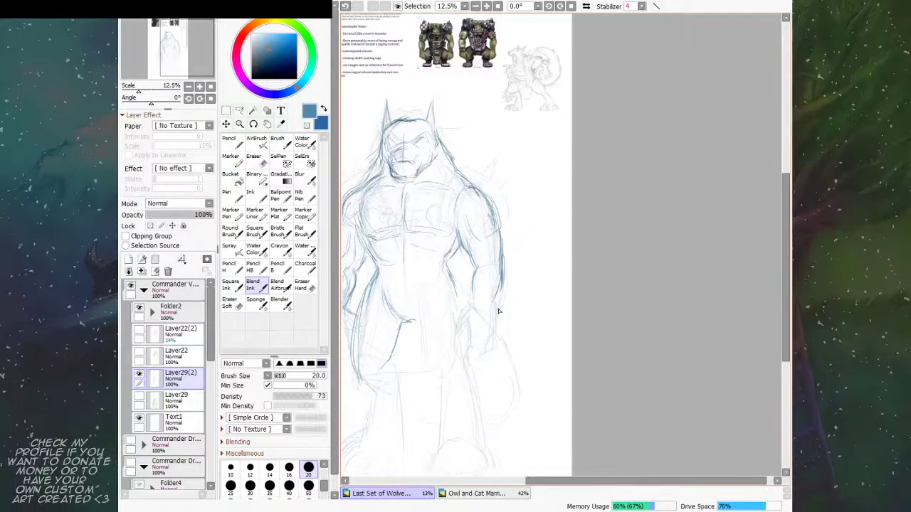
{"action": "mouse_move", "coordinate": [475, 270]}
{"action": "left_mouse_down"}
{"action": "mouse_move", "coordinate": [474, 302]}
{"action": "mouse_move", "coordinate": [541, 325]}
{"action": "mouse_move", "coordinate": [548, 354]}
{"action": "mouse_move", "coordinate": [573, 245]}
{"action": "mouse_move", "coordinate": [517, 222]}
{"action": "left_mouse_up"}
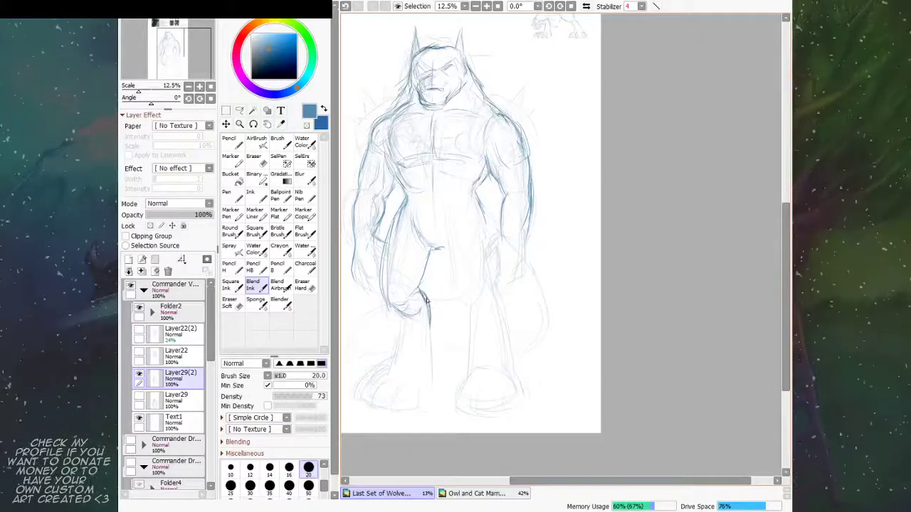
Step: Outline the lower leg below the knee on the viewer's left and draw its foot with rounded toes
{"action": "mouse_move", "coordinate": [429, 314]}
{"action": "left_mouse_down"}
{"action": "mouse_move", "coordinate": [434, 377]}
{"action": "mouse_move", "coordinate": [430, 364]}
{"action": "left_mouse_up"}
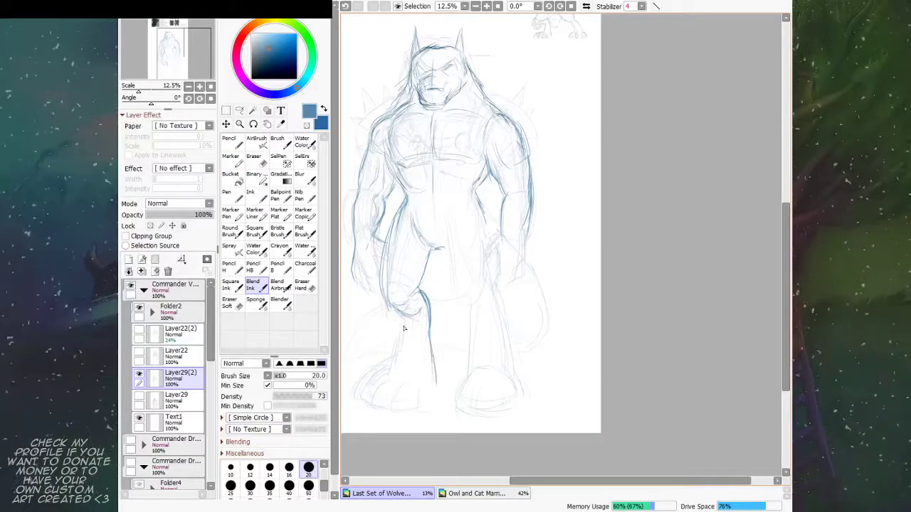
{"action": "mouse_move", "coordinate": [403, 326]}
{"action": "left_mouse_down"}
{"action": "mouse_move", "coordinate": [389, 371]}
{"action": "mouse_move", "coordinate": [393, 361]}
{"action": "left_mouse_up"}
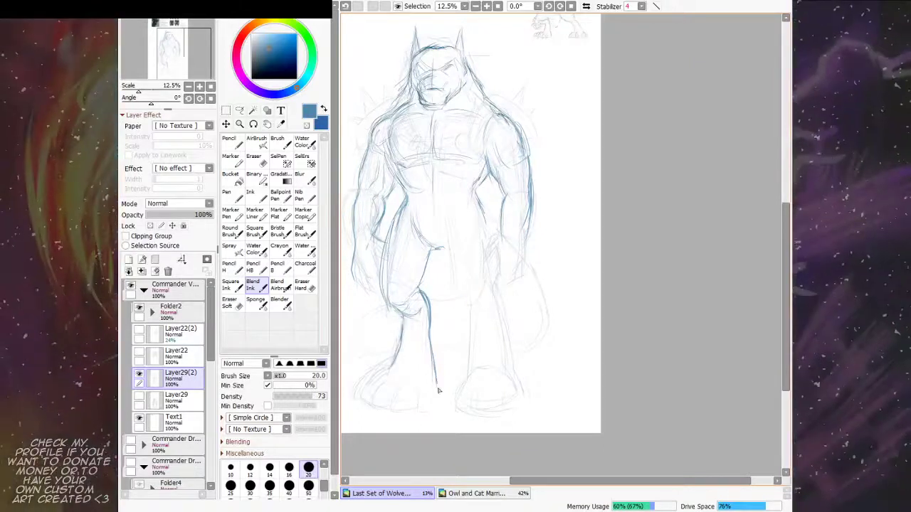
{"action": "mouse_move", "coordinate": [435, 385]}
{"action": "left_mouse_down"}
{"action": "mouse_move", "coordinate": [452, 356]}
{"action": "mouse_move", "coordinate": [452, 262]}
{"action": "mouse_move", "coordinate": [498, 290]}
{"action": "mouse_move", "coordinate": [474, 262]}
{"action": "mouse_move", "coordinate": [459, 265]}
{"action": "left_mouse_up"}
{"action": "mouse_move", "coordinate": [420, 309]}
{"action": "left_mouse_down"}
{"action": "mouse_move", "coordinate": [394, 328]}
{"action": "mouse_move", "coordinate": [395, 341]}
{"action": "mouse_move", "coordinate": [410, 331]}
{"action": "mouse_move", "coordinate": [403, 342]}
{"action": "mouse_move", "coordinate": [420, 348]}
{"action": "left_mouse_up"}
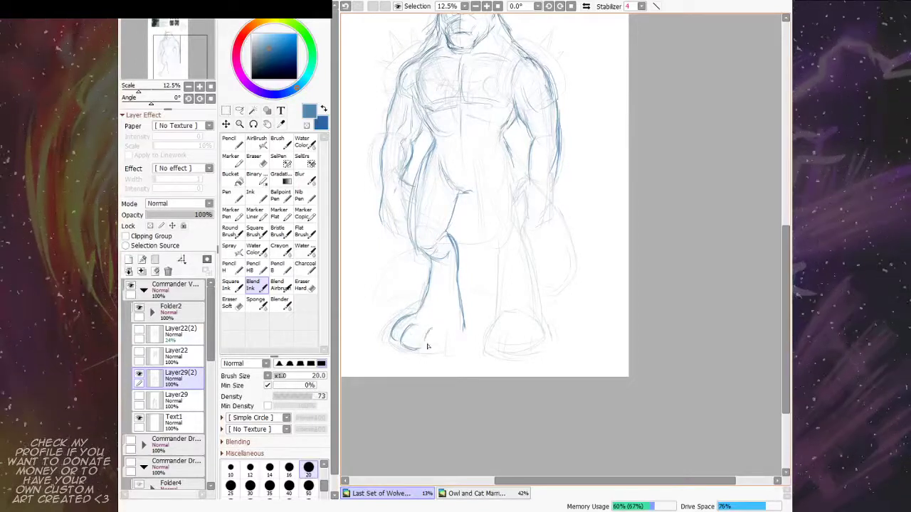
{"action": "left_click_drag", "start_coordinate": [426, 340], "coordinate": [446, 348]}
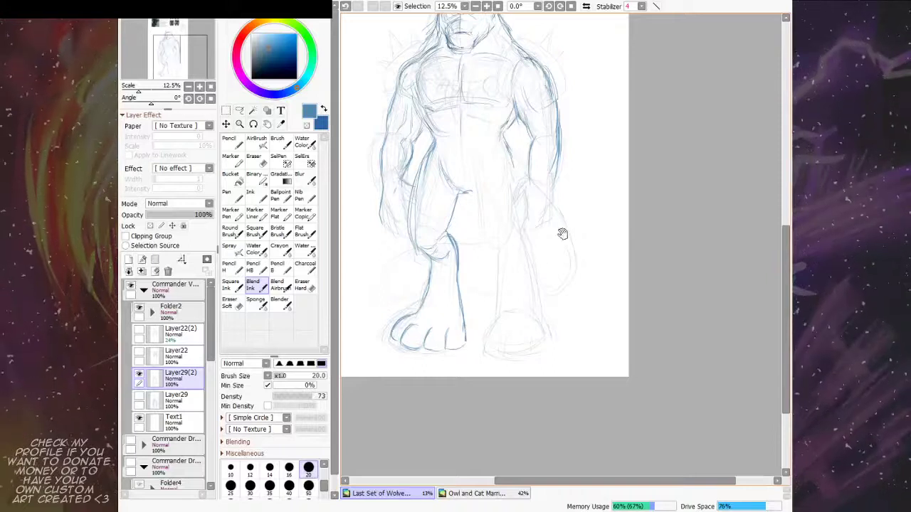
Step: Sketch the hand on the viewer's right with its thumb and curled fingers, softening stray lines with the soft eraser
{"action": "mouse_move", "coordinate": [561, 230]}
{"action": "left_mouse_down"}
{"action": "mouse_move", "coordinate": [539, 244]}
{"action": "mouse_move", "coordinate": [543, 262]}
{"action": "mouse_move", "coordinate": [555, 264]}
{"action": "mouse_move", "coordinate": [509, 287]}
{"action": "left_mouse_up"}
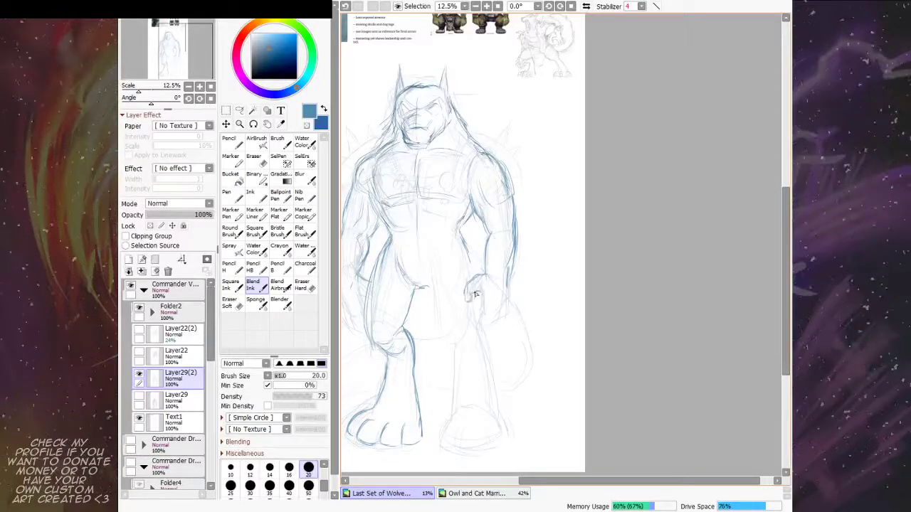
{"action": "left_click_drag", "start_coordinate": [508, 280], "coordinate": [513, 302]}
{"action": "left_click_drag", "start_coordinate": [523, 288], "coordinate": [503, 268]}
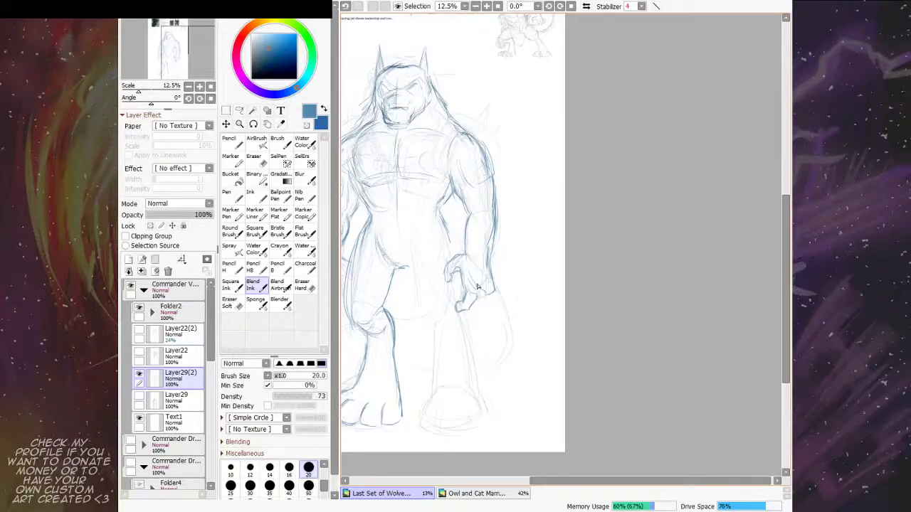
{"action": "left_click_drag", "start_coordinate": [477, 287], "coordinate": [477, 314]}
{"action": "key", "text": "e"}
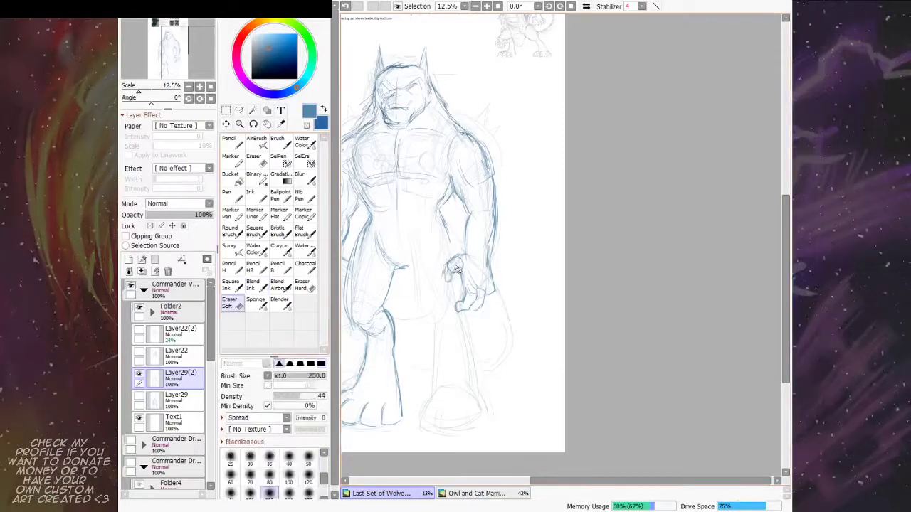
{"action": "key", "text": "n"}
Step: Refine the thumb and curled fingers of that hand in a mirrored canvas view and restore the normal orientation
{"action": "key", "text": "h"}
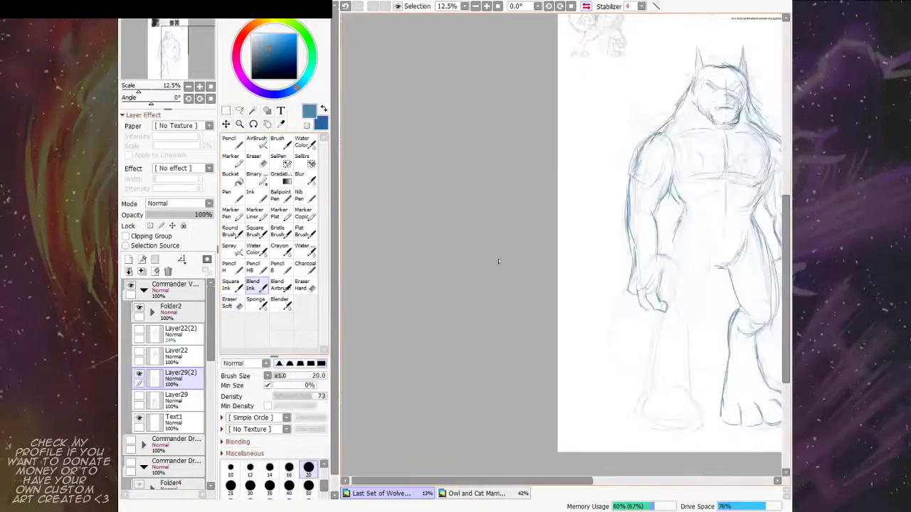
{"action": "left_click_drag", "start_coordinate": [610, 329], "coordinate": [382, 356]}
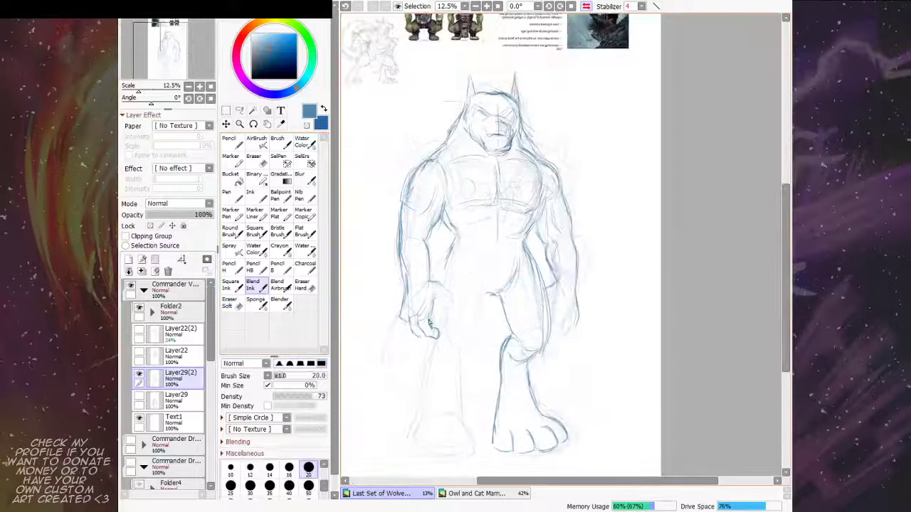
{"action": "left_click_drag", "start_coordinate": [429, 320], "coordinate": [439, 282]}
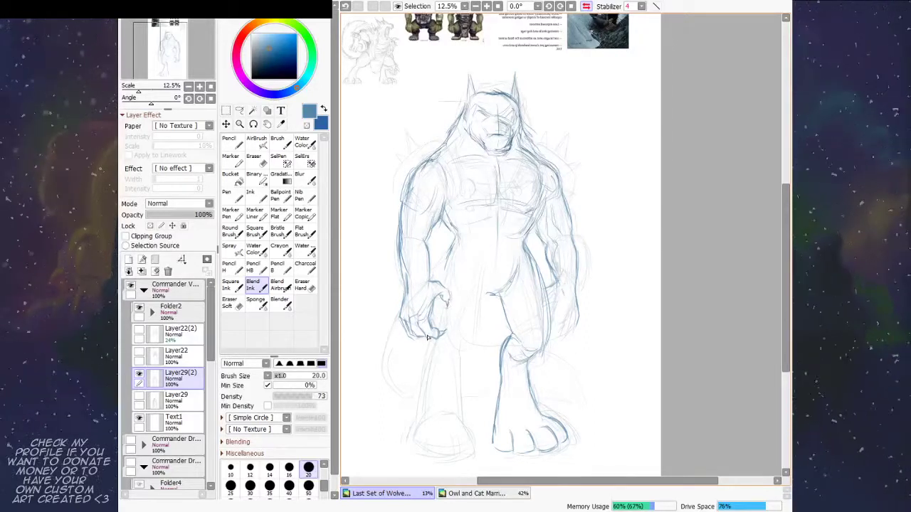
{"action": "left_click_drag", "start_coordinate": [594, 270], "coordinate": [553, 284]}
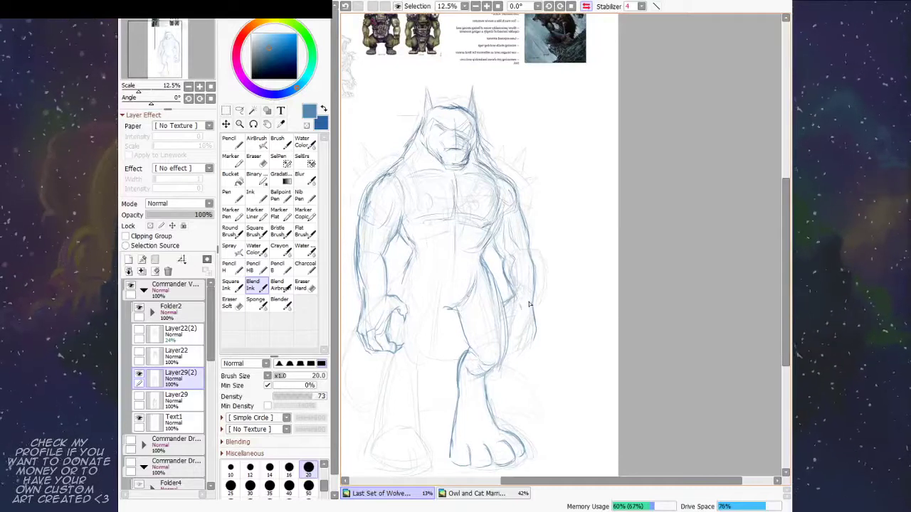
{"action": "key", "text": "h"}
Step: Draw the relaxed hand and its fingers on the viewer's left
{"action": "left_click_drag", "start_coordinate": [530, 303], "coordinate": [478, 297]}
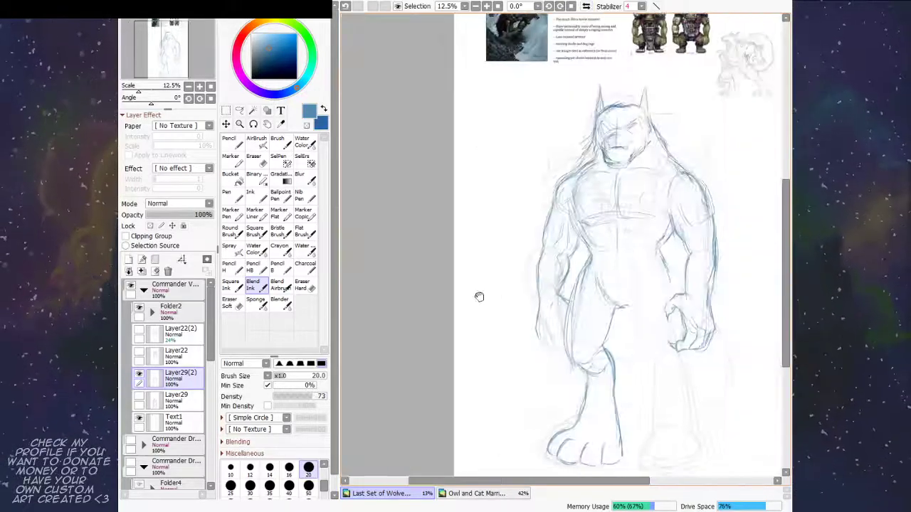
{"action": "left_click_drag", "start_coordinate": [675, 271], "coordinate": [517, 269]}
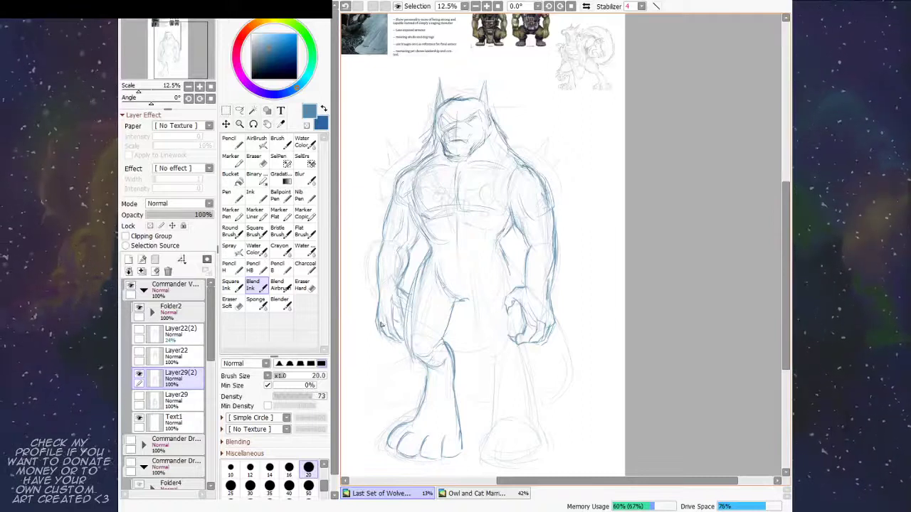
{"action": "mouse_move", "coordinate": [580, 240]}
{"action": "left_mouse_down"}
{"action": "mouse_move", "coordinate": [558, 273]}
{"action": "mouse_move", "coordinate": [558, 265]}
{"action": "left_mouse_up"}
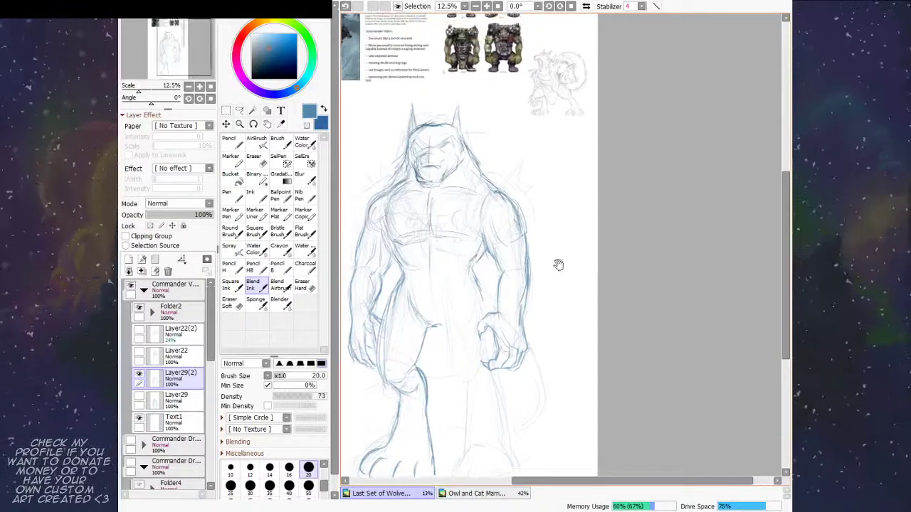
Step: Draw the hip line on the viewer's right, close the groin curve and outline that leg's inner thigh down to the knee
{"action": "left_click_drag", "start_coordinate": [488, 316], "coordinate": [507, 239]}
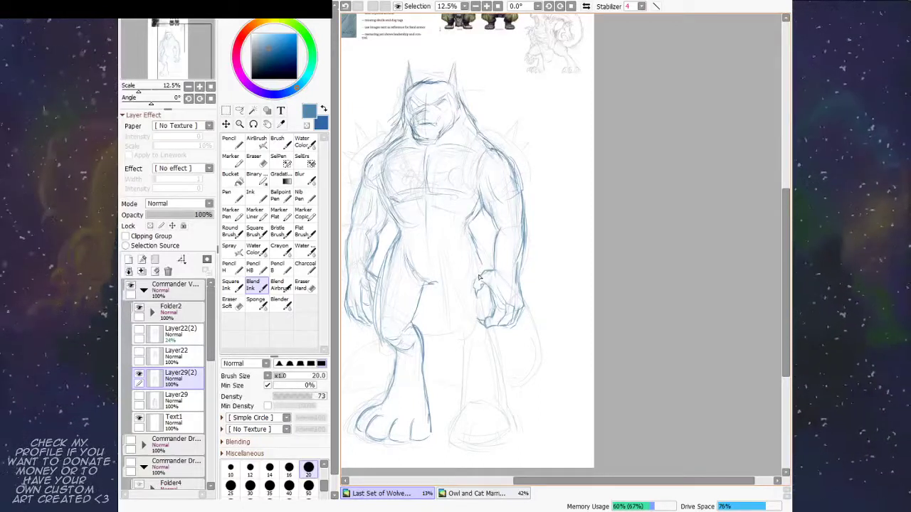
{"action": "mouse_move", "coordinate": [478, 279]}
{"action": "left_mouse_down"}
{"action": "mouse_move", "coordinate": [484, 315]}
{"action": "mouse_move", "coordinate": [494, 260]}
{"action": "left_mouse_up"}
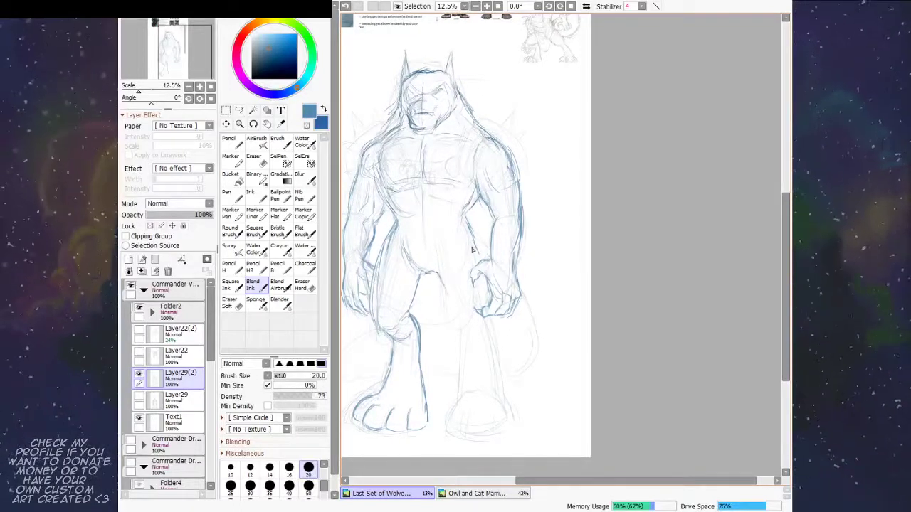
{"action": "scroll", "coordinate": [434, 285], "scroll_direction": "up", "scroll_amount": 2}
{"action": "mouse_move", "coordinate": [430, 293]}
{"action": "left_mouse_down"}
{"action": "mouse_move", "coordinate": [448, 349]}
{"action": "mouse_move", "coordinate": [457, 318]}
{"action": "left_mouse_up"}
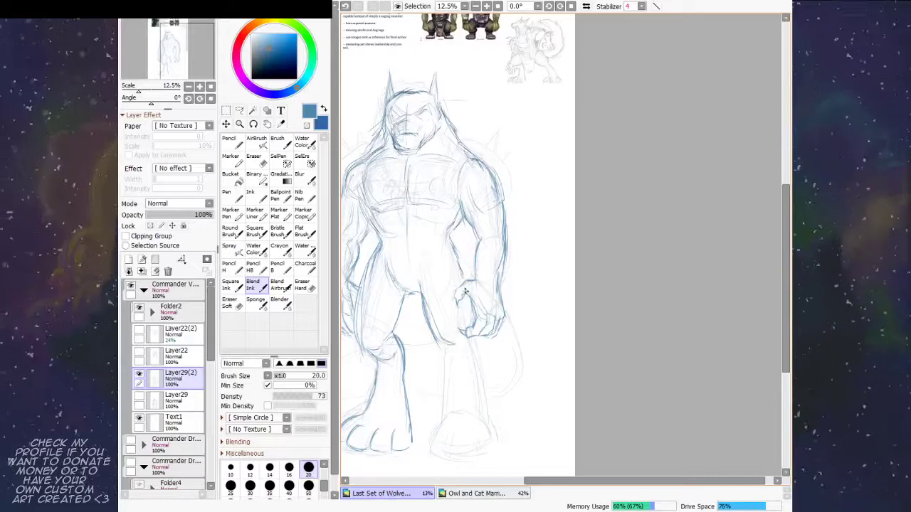
{"action": "scroll", "coordinate": [474, 296], "scroll_direction": "down", "scroll_amount": 2}
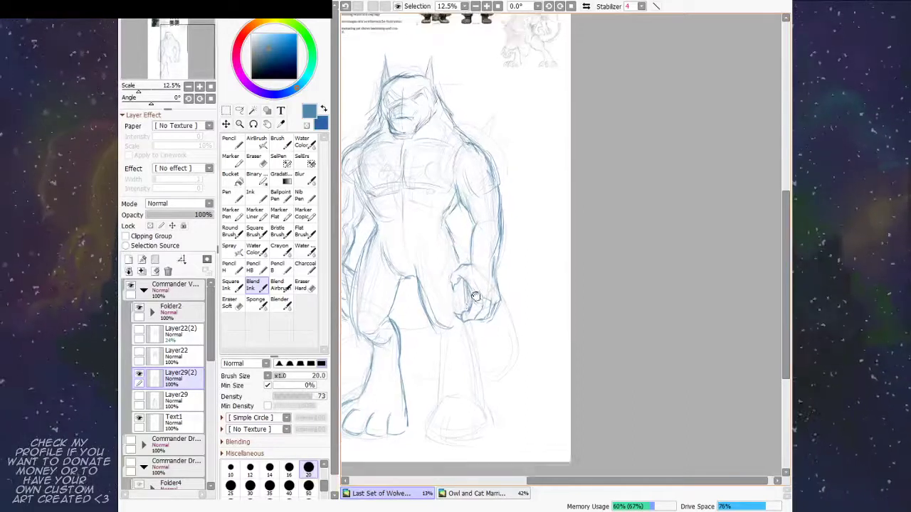
{"action": "scroll", "coordinate": [476, 296], "scroll_direction": "down", "scroll_amount": 2}
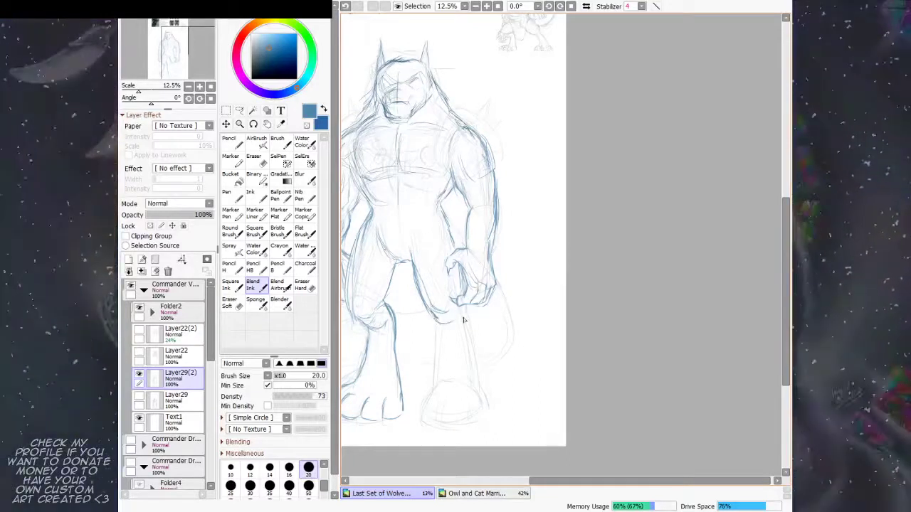
Step: Outline the lower leg on the viewer's right and draw its foot with toes, redrawing the foot's outer edge
{"action": "scroll", "coordinate": [466, 317], "scroll_direction": "down", "scroll_amount": 3}
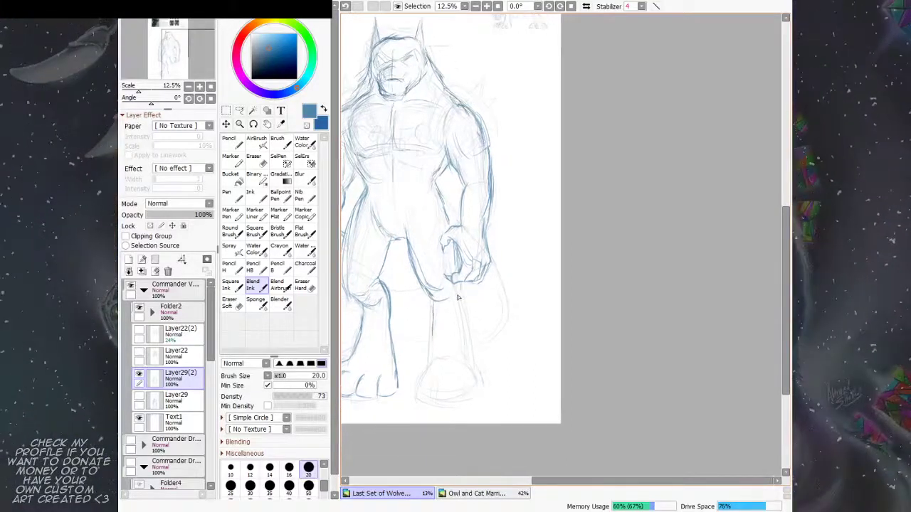
{"action": "left_click_drag", "start_coordinate": [458, 293], "coordinate": [470, 366]}
{"action": "scroll", "coordinate": [473, 342], "scroll_direction": "down", "scroll_amount": 3}
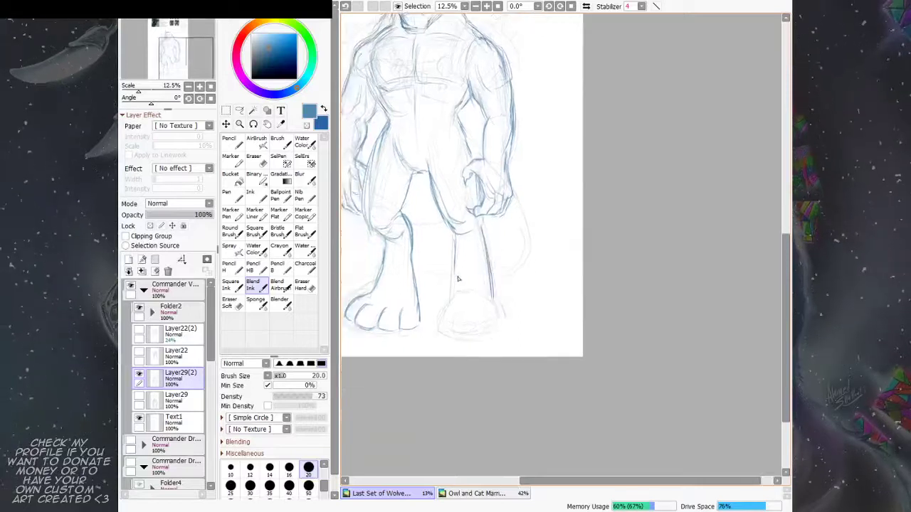
{"action": "mouse_move", "coordinate": [451, 301]}
{"action": "left_mouse_down"}
{"action": "mouse_move", "coordinate": [438, 327]}
{"action": "mouse_move", "coordinate": [450, 322]}
{"action": "mouse_move", "coordinate": [440, 314]}
{"action": "mouse_move", "coordinate": [452, 304]}
{"action": "mouse_move", "coordinate": [465, 312]}
{"action": "mouse_move", "coordinate": [455, 329]}
{"action": "mouse_move", "coordinate": [492, 325]}
{"action": "left_mouse_up"}
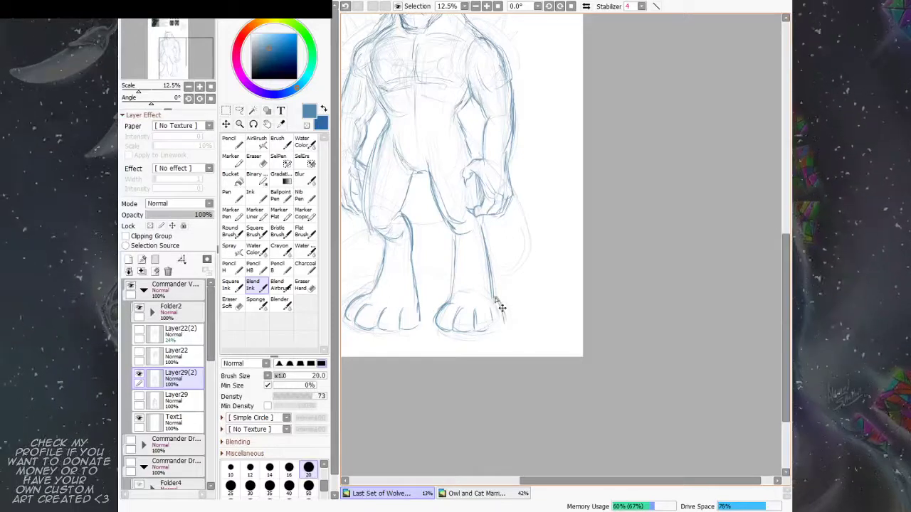
{"action": "key", "text": "ctrl+z"}
{"action": "mouse_move", "coordinate": [496, 299]}
{"action": "left_mouse_down"}
{"action": "mouse_move", "coordinate": [507, 325]}
{"action": "mouse_move", "coordinate": [518, 320]}
{"action": "mouse_move", "coordinate": [532, 336]}
{"action": "left_mouse_up"}
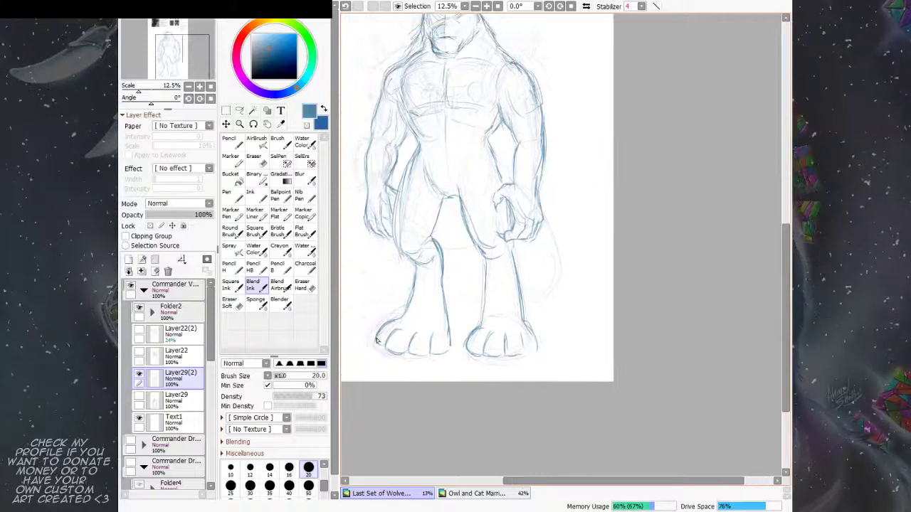
Step: Add pointed claws to the toes of both feet
{"action": "left_click_drag", "start_coordinate": [382, 336], "coordinate": [378, 348]}
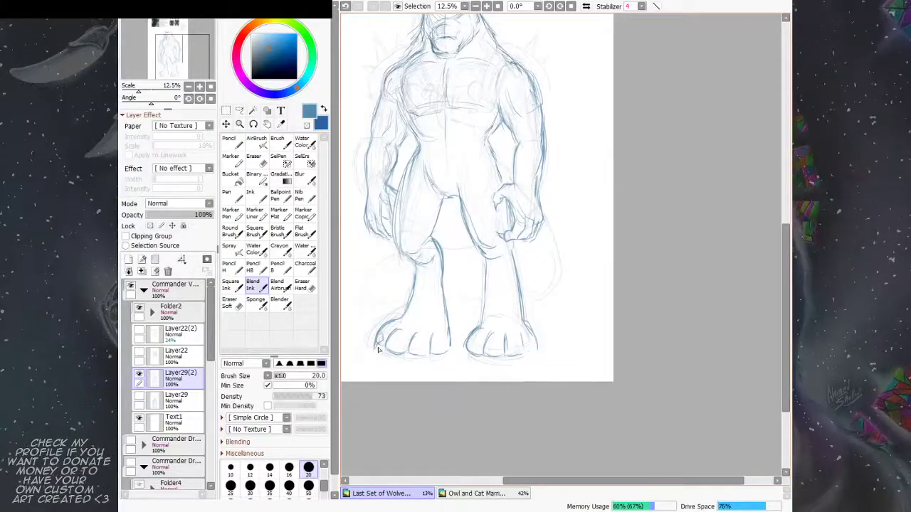
{"action": "left_click_drag", "start_coordinate": [418, 317], "coordinate": [413, 295]}
{"action": "mouse_move", "coordinate": [387, 323]}
{"action": "left_mouse_down"}
{"action": "mouse_move", "coordinate": [384, 333]}
{"action": "mouse_move", "coordinate": [413, 321]}
{"action": "mouse_move", "coordinate": [415, 340]}
{"action": "mouse_move", "coordinate": [412, 326]}
{"action": "mouse_move", "coordinate": [417, 335]}
{"action": "mouse_move", "coordinate": [437, 323]}
{"action": "mouse_move", "coordinate": [435, 333]}
{"action": "left_mouse_up"}
{"action": "left_click_drag", "start_coordinate": [523, 281], "coordinate": [500, 259]}
{"action": "mouse_move", "coordinate": [446, 301]}
{"action": "left_mouse_down"}
{"action": "mouse_move", "coordinate": [471, 306]}
{"action": "mouse_move", "coordinate": [467, 325]}
{"action": "mouse_move", "coordinate": [467, 309]}
{"action": "mouse_move", "coordinate": [488, 301]}
{"action": "mouse_move", "coordinate": [484, 309]}
{"action": "mouse_move", "coordinate": [489, 302]}
{"action": "mouse_move", "coordinate": [508, 313]}
{"action": "left_mouse_up"}
Step: Draw the tail curving behind both legs, from the hand on the viewer's right to a pointed, furry tip on the viewer's left
{"action": "left_click_drag", "start_coordinate": [531, 243], "coordinate": [553, 321]}
{"action": "mouse_move", "coordinate": [528, 233]}
{"action": "left_mouse_down"}
{"action": "mouse_move", "coordinate": [530, 277]}
{"action": "mouse_move", "coordinate": [555, 350]}
{"action": "mouse_move", "coordinate": [524, 377]}
{"action": "mouse_move", "coordinate": [616, 366]}
{"action": "left_mouse_up"}
{"action": "mouse_move", "coordinate": [552, 320]}
{"action": "left_mouse_down"}
{"action": "mouse_move", "coordinate": [463, 331]}
{"action": "mouse_move", "coordinate": [437, 361]}
{"action": "mouse_move", "coordinate": [415, 364]}
{"action": "mouse_move", "coordinate": [461, 376]}
{"action": "left_mouse_up"}
{"action": "left_click_drag", "start_coordinate": [573, 341], "coordinate": [518, 442]}
{"action": "left_click_drag", "start_coordinate": [547, 383], "coordinate": [565, 313]}
{"action": "left_click_drag", "start_coordinate": [489, 404], "coordinate": [515, 408]}
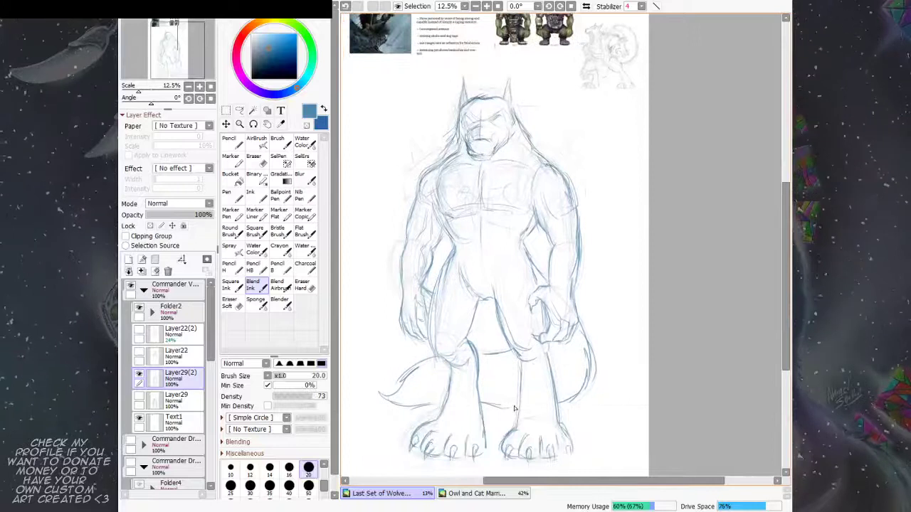
{"action": "left_click_drag", "start_coordinate": [430, 391], "coordinate": [411, 400]}
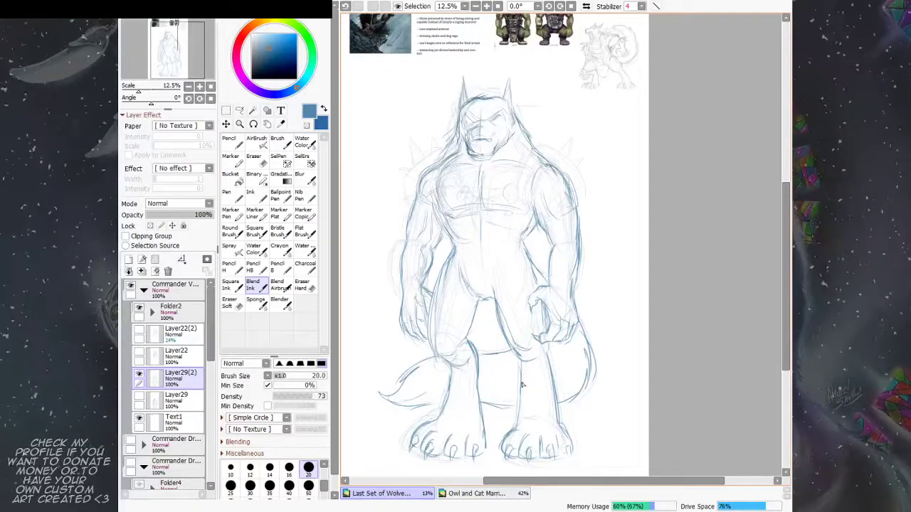
{"action": "left_click_drag", "start_coordinate": [531, 380], "coordinate": [529, 363]}
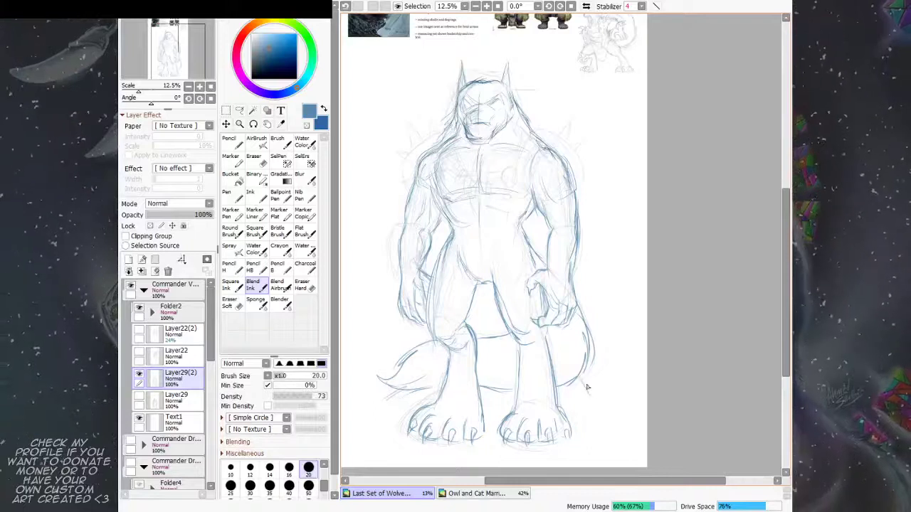
{"action": "scroll", "coordinate": [594, 356], "scroll_direction": "up", "scroll_amount": 1}
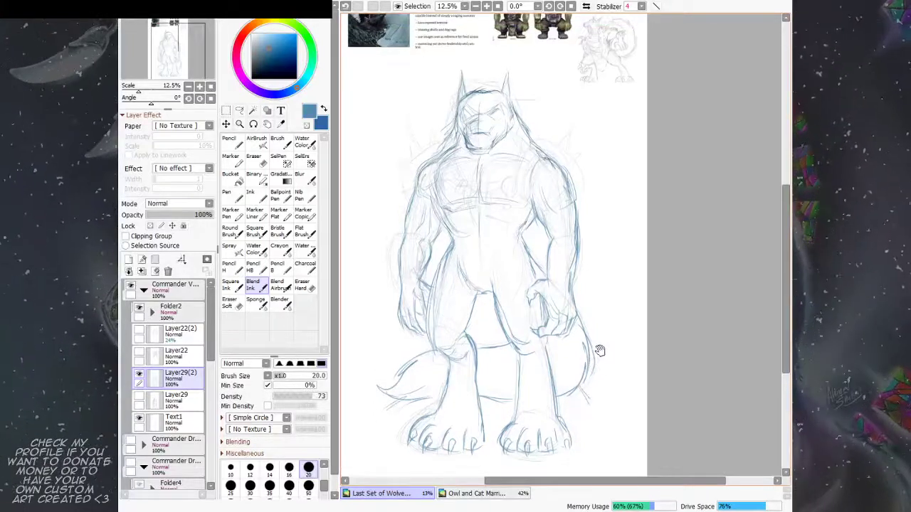
Step: Sketch the abdominal muscle lines down the torso below the chest
{"action": "left_click_drag", "start_coordinate": [591, 356], "coordinate": [585, 394]}
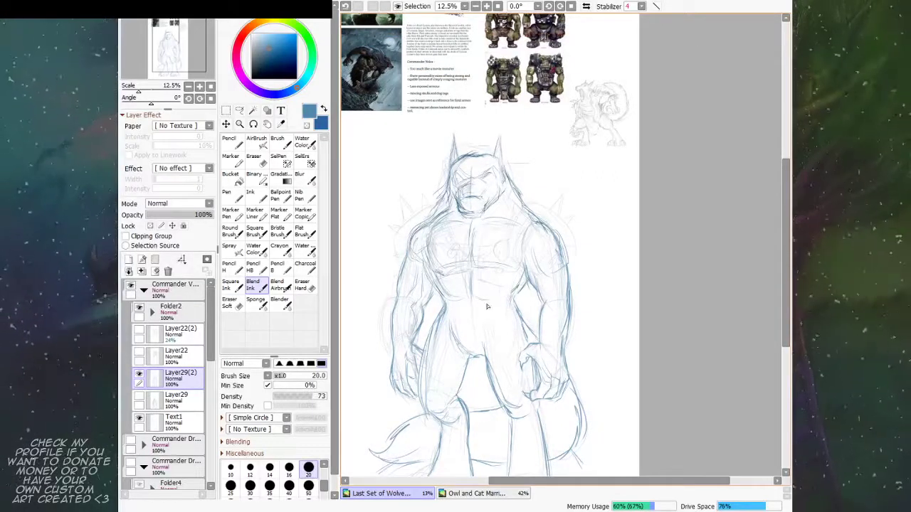
{"action": "left_click_drag", "start_coordinate": [508, 280], "coordinate": [505, 279]}
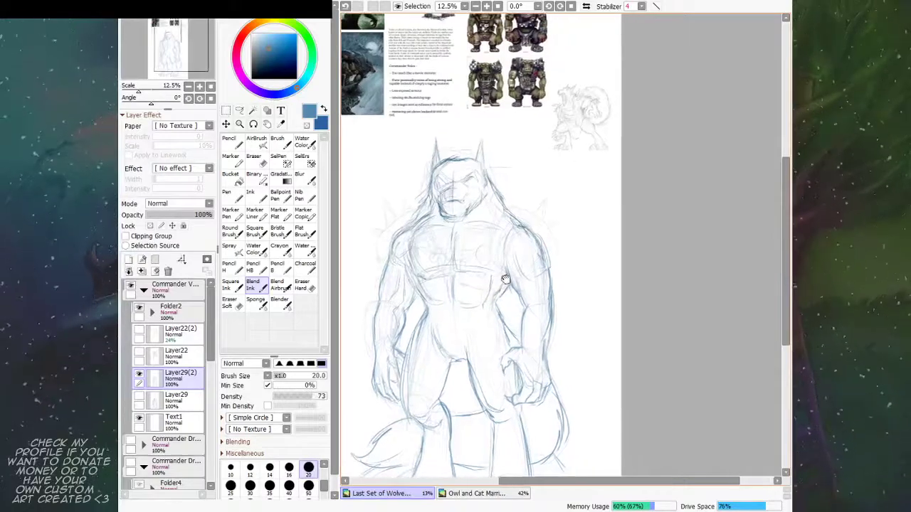
{"action": "scroll", "coordinate": [504, 279], "scroll_direction": "down", "scroll_amount": 3}
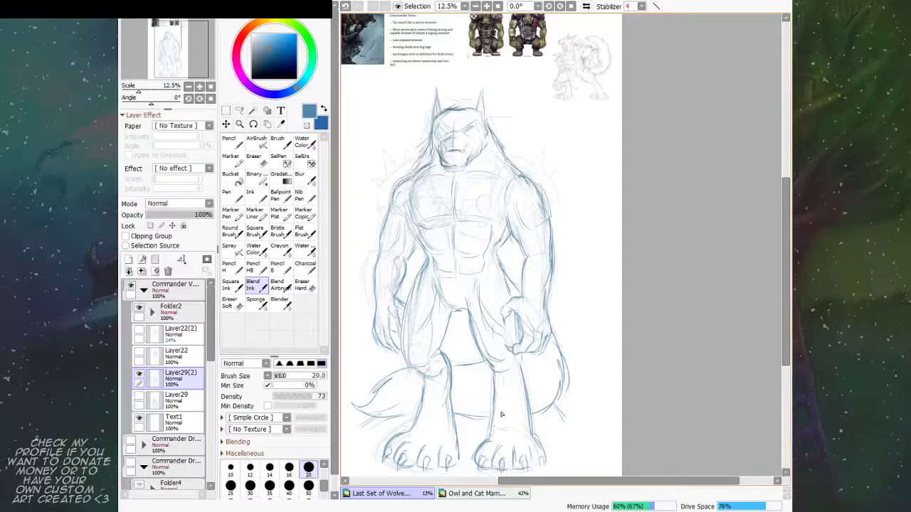
{"action": "scroll", "coordinate": [526, 367], "scroll_direction": "up", "scroll_amount": 5}
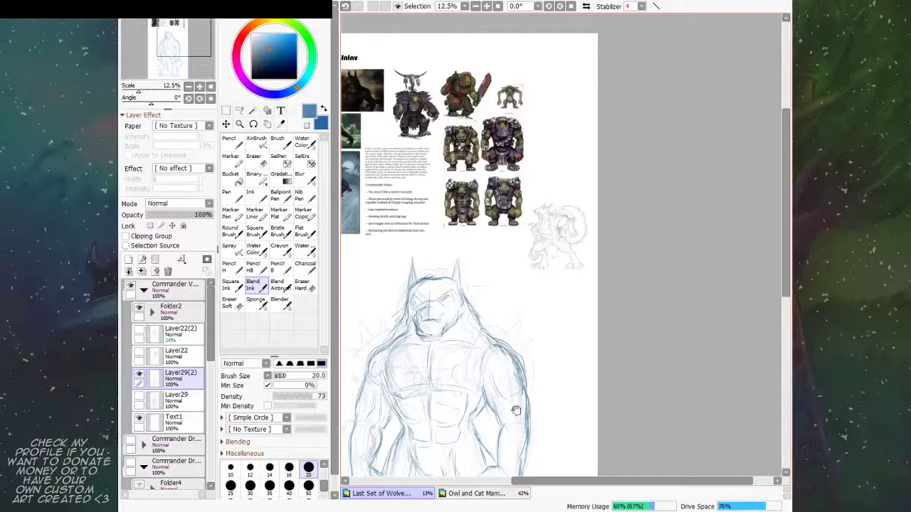
{"action": "left_click_drag", "start_coordinate": [513, 409], "coordinate": [553, 337]}
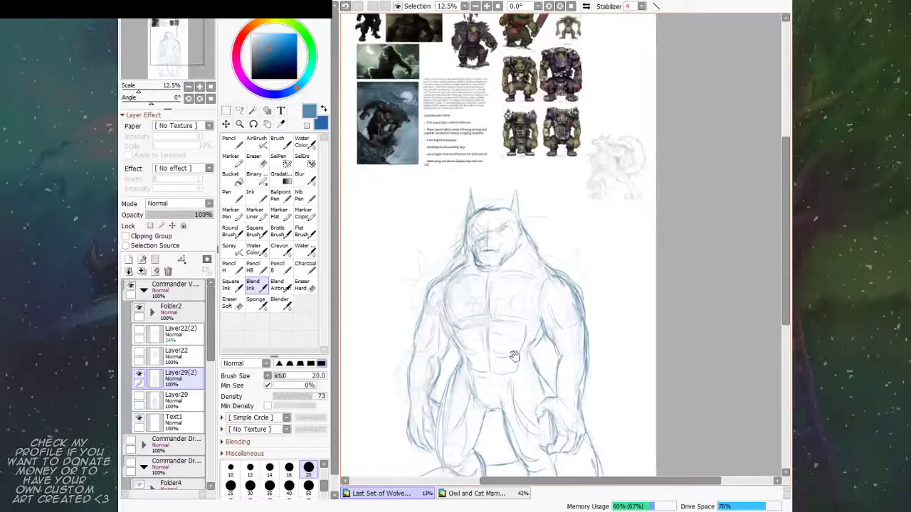
{"action": "left_click_drag", "start_coordinate": [478, 367], "coordinate": [549, 290]}
{"action": "left_click_drag", "start_coordinate": [645, 388], "coordinate": [589, 350]}
{"action": "scroll", "coordinate": [525, 341], "scroll_direction": "down", "scroll_amount": 1}
{"action": "scroll", "coordinate": [532, 348], "scroll_direction": "up", "scroll_amount": 1}
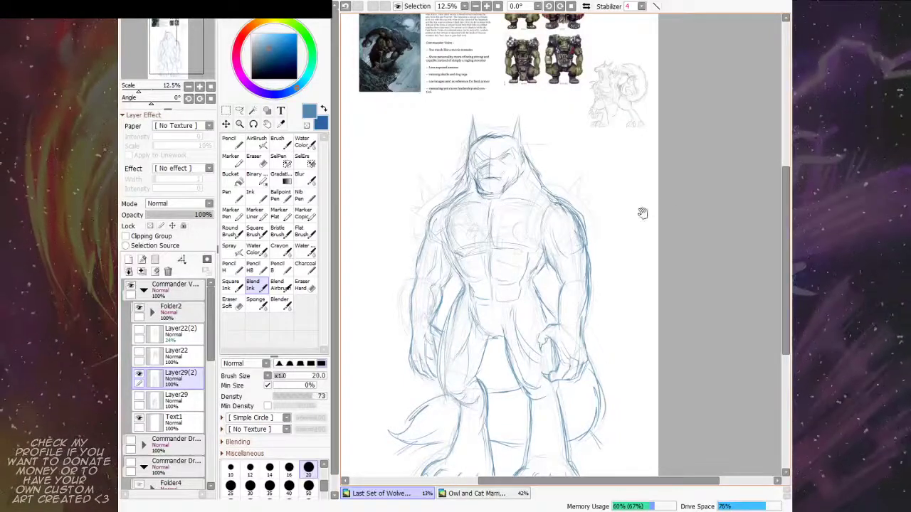
{"action": "left_click_drag", "start_coordinate": [642, 213], "coordinate": [626, 170]}
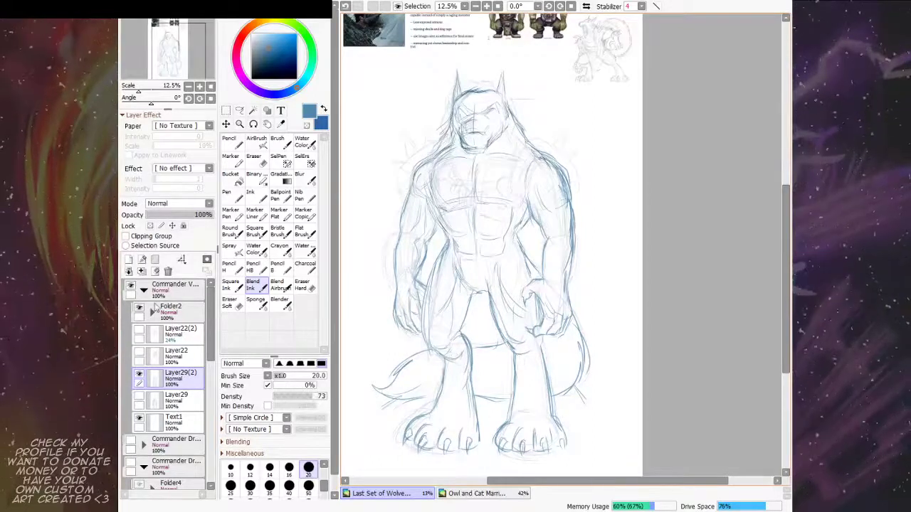
Step: Collapse and hide the Commander Volox folder, and expose the Commander Dr... folder below it with Layer30 active
{"action": "left_click", "coordinate": [143, 290]}
{"action": "left_click", "coordinate": [132, 286]}
{"action": "left_click", "coordinate": [133, 286]}
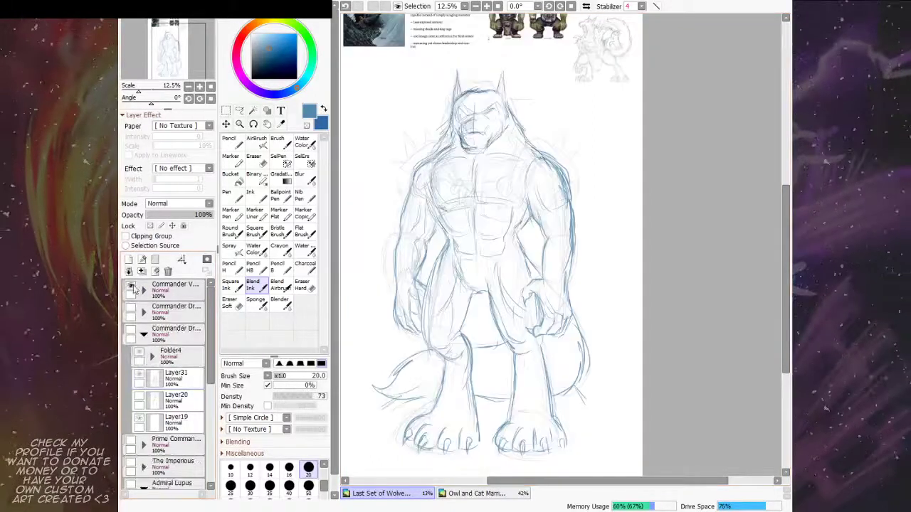
{"action": "left_click", "coordinate": [132, 286]}
{"action": "left_click", "coordinate": [131, 308]}
{"action": "left_click", "coordinate": [143, 313]}
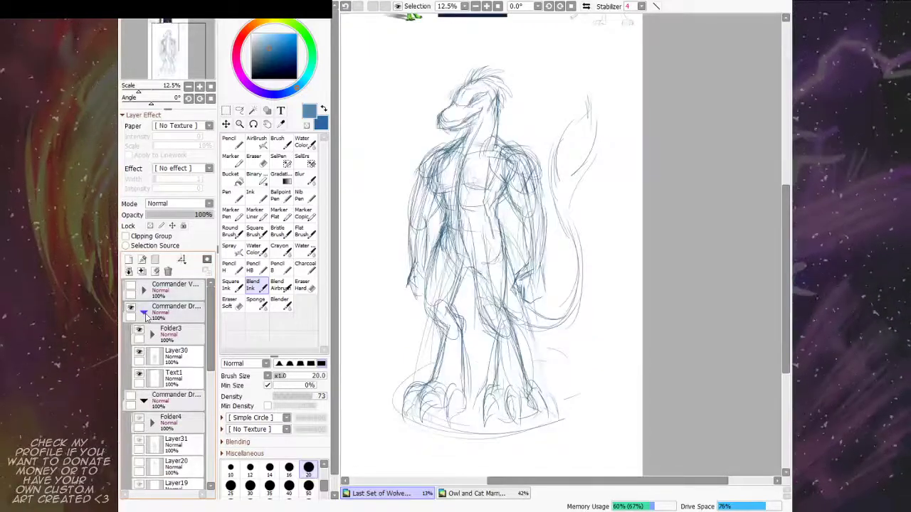
{"action": "left_click", "coordinate": [183, 358]}
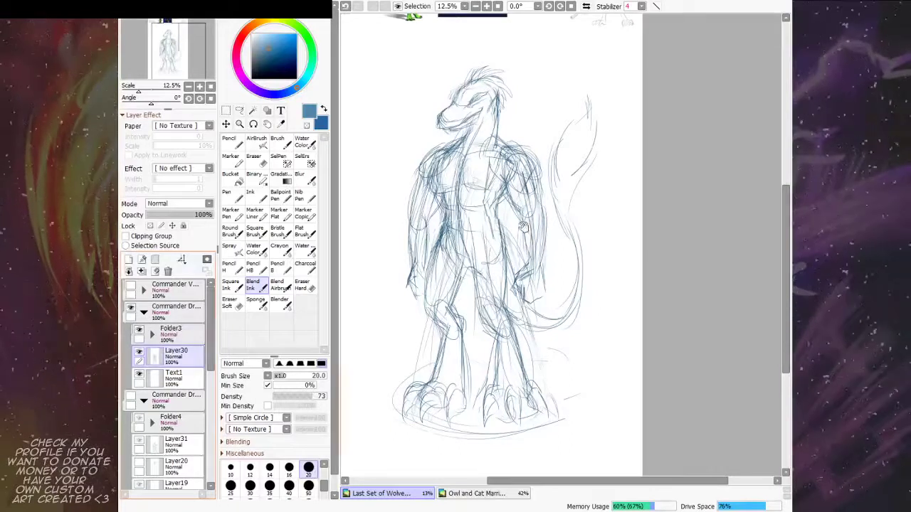
Step: Compare the reptilian commander sketch with the Volox sketch by alternating the visibility of their folders
{"action": "left_click_drag", "start_coordinate": [490, 220], "coordinate": [501, 242]}
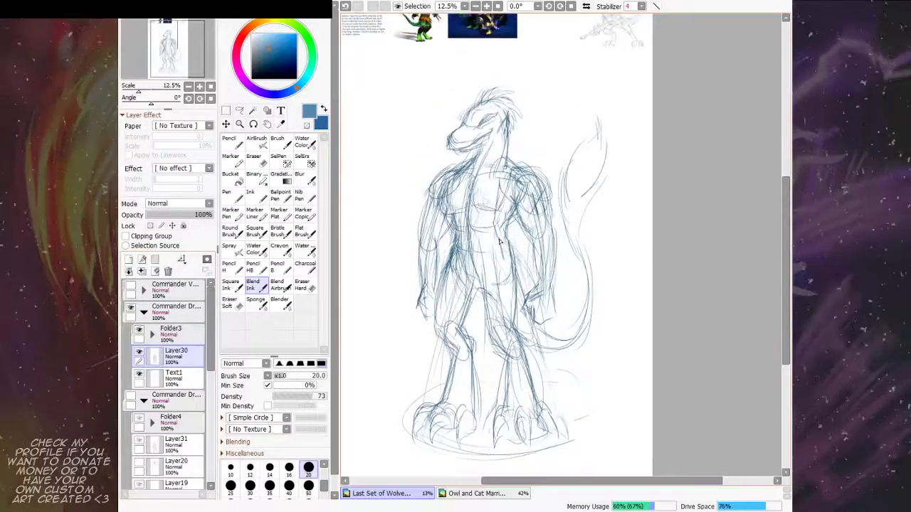
{"action": "left_click", "coordinate": [140, 330]}
{"action": "left_click", "coordinate": [140, 329]}
{"action": "left_click", "coordinate": [130, 307]}
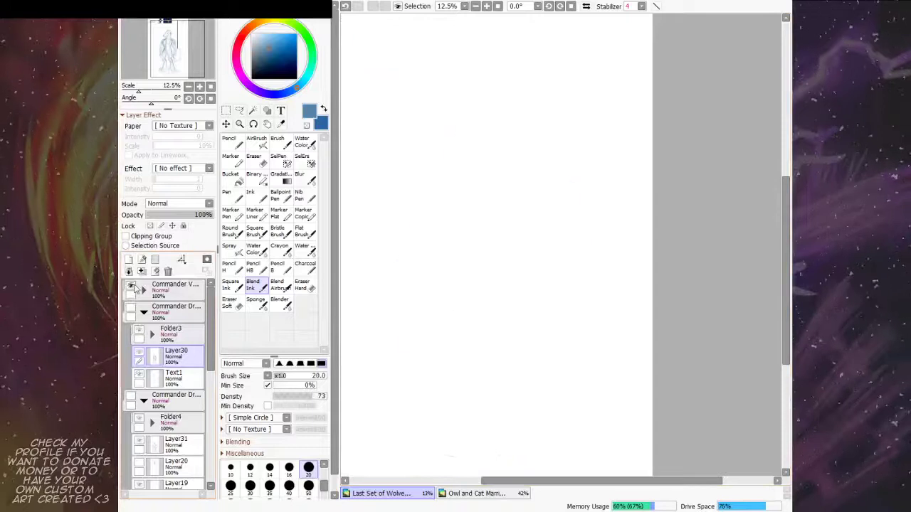
{"action": "left_click", "coordinate": [136, 287]}
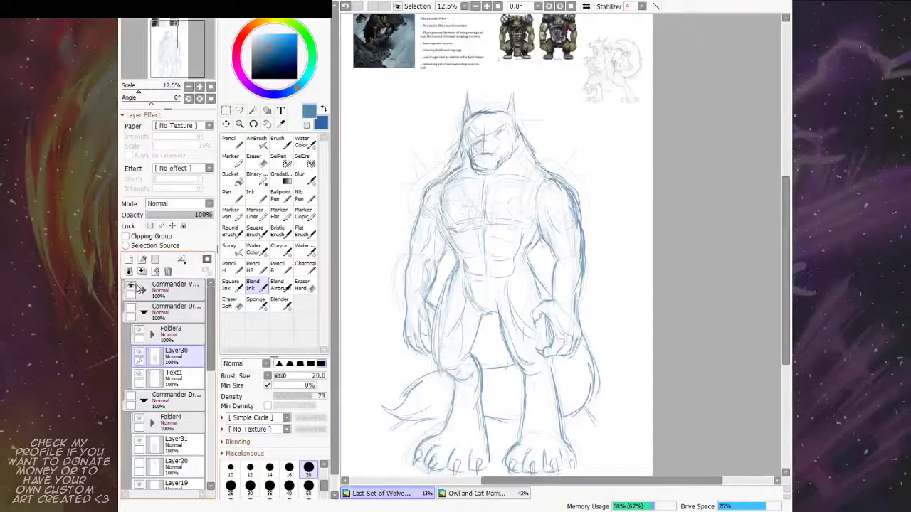
{"action": "left_click_drag", "start_coordinate": [659, 191], "coordinate": [662, 174]}
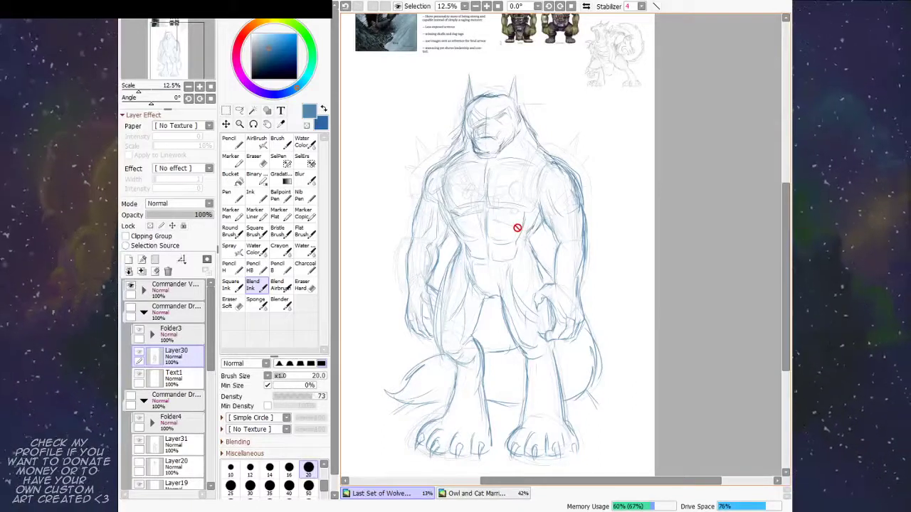
{"action": "left_click", "coordinate": [131, 284]}
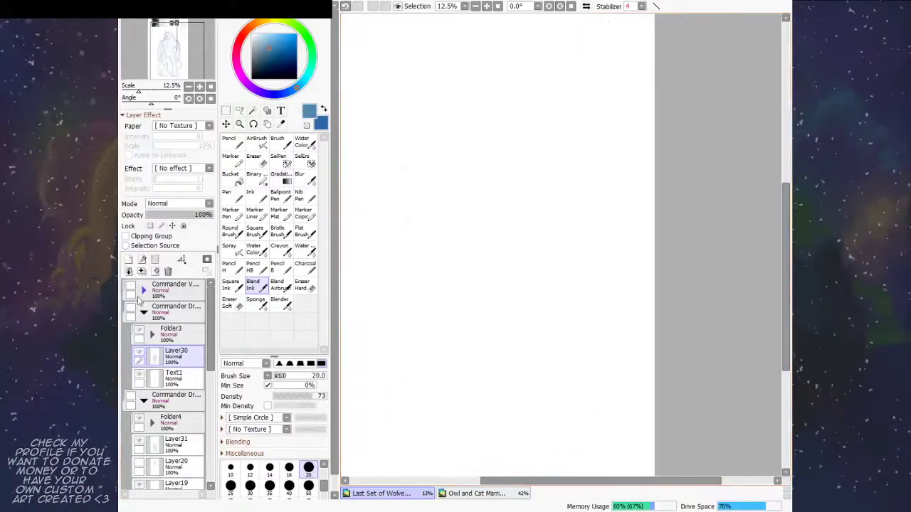
{"action": "left_click", "coordinate": [130, 306]}
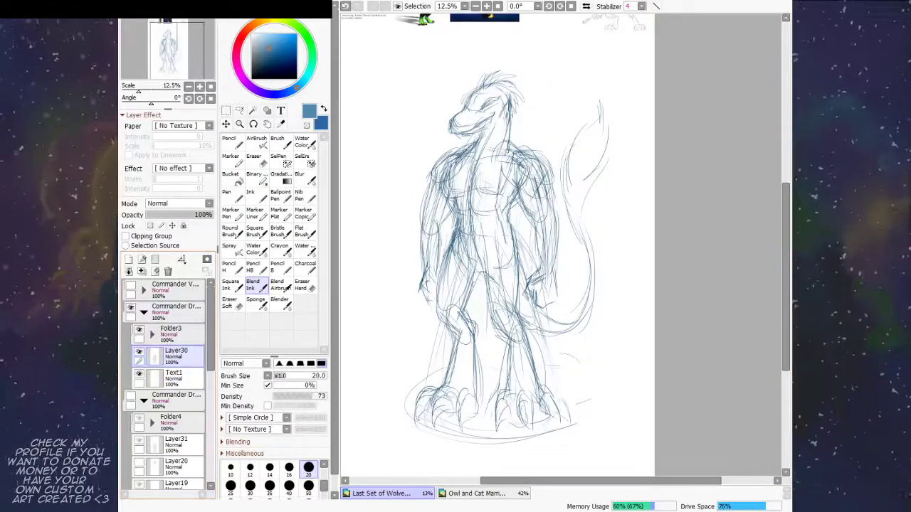
Step: Duplicate Layer30 as a lightened working copy of the reptilian sketch and hide the original layer
{"action": "left_click", "coordinate": [229, 42]}
{"action": "left_click", "coordinate": [139, 376]}
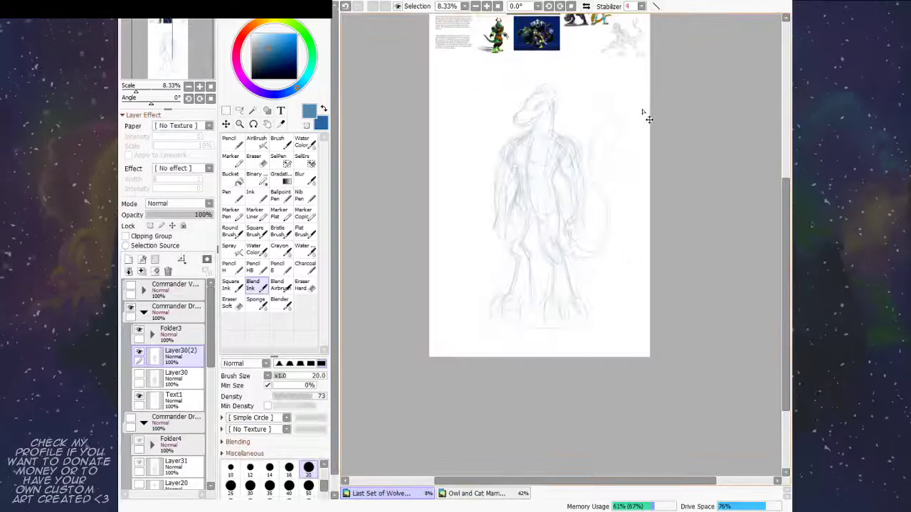
{"action": "scroll", "coordinate": [642, 111], "scroll_direction": "up", "scroll_amount": 2}
{"action": "left_click_drag", "start_coordinate": [454, 205], "coordinate": [478, 290]}
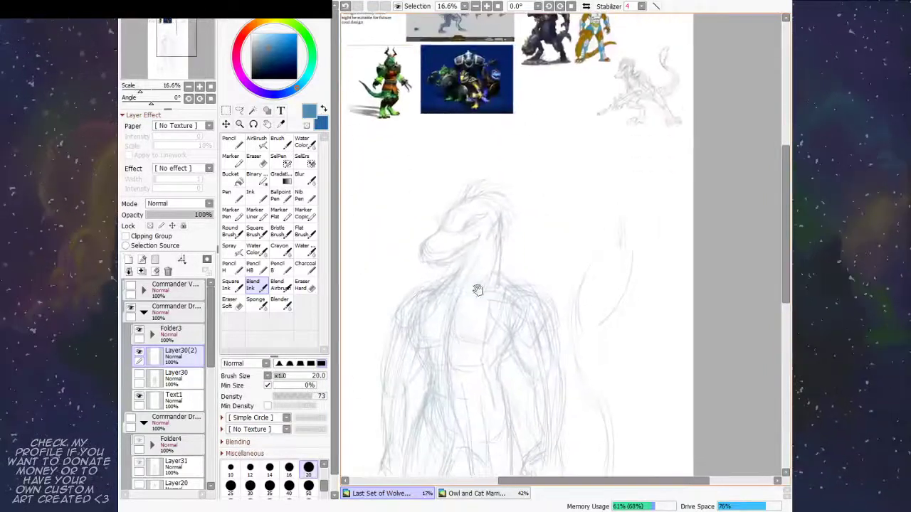
{"action": "left_click_drag", "start_coordinate": [519, 232], "coordinate": [491, 203]}
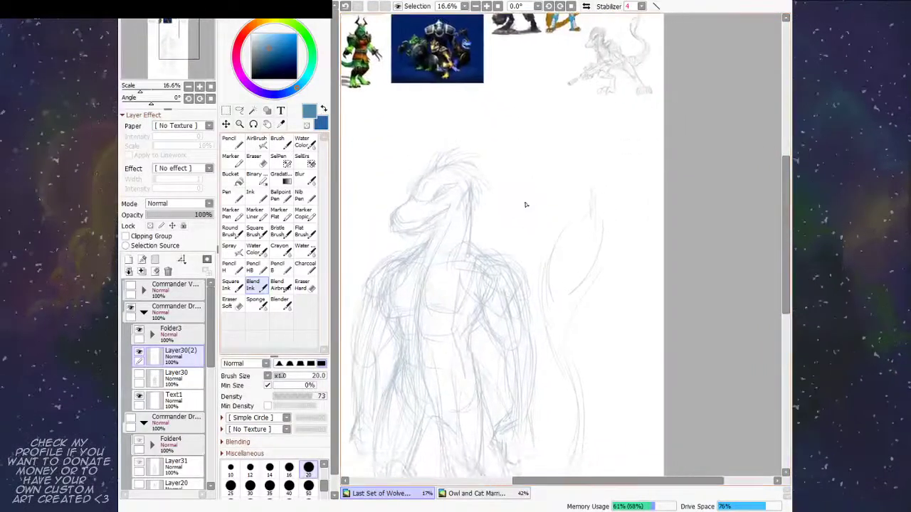
Step: Pick a duller, greyer blue as the drawing colour for the cleaner reptile lines
{"action": "left_click", "coordinate": [265, 56]}
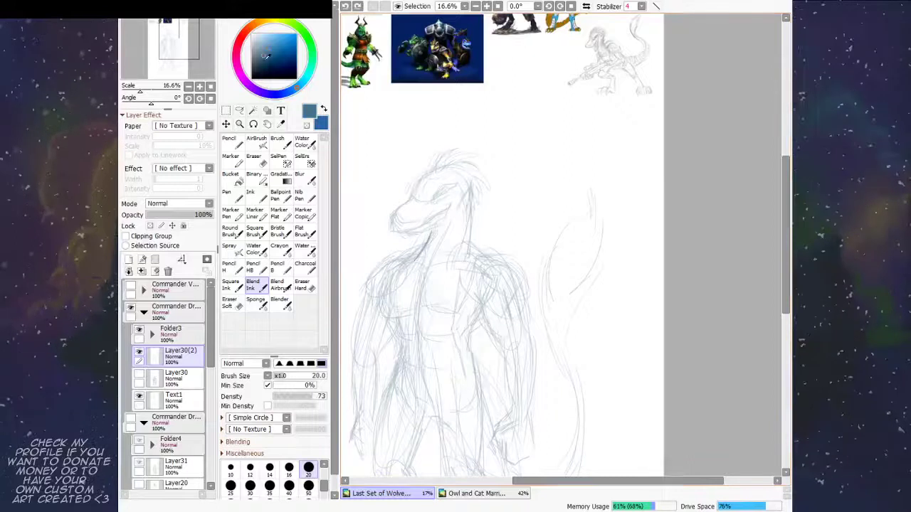
{"action": "left_click_drag", "start_coordinate": [480, 256], "coordinate": [480, 294]}
{"action": "left_click_drag", "start_coordinate": [442, 269], "coordinate": [570, 242]}
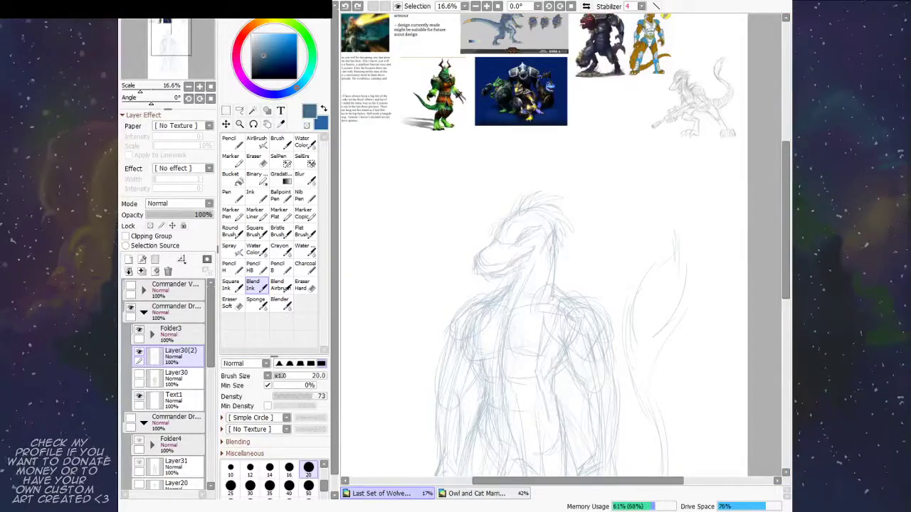
{"action": "left_click", "coordinate": [439, 4]}
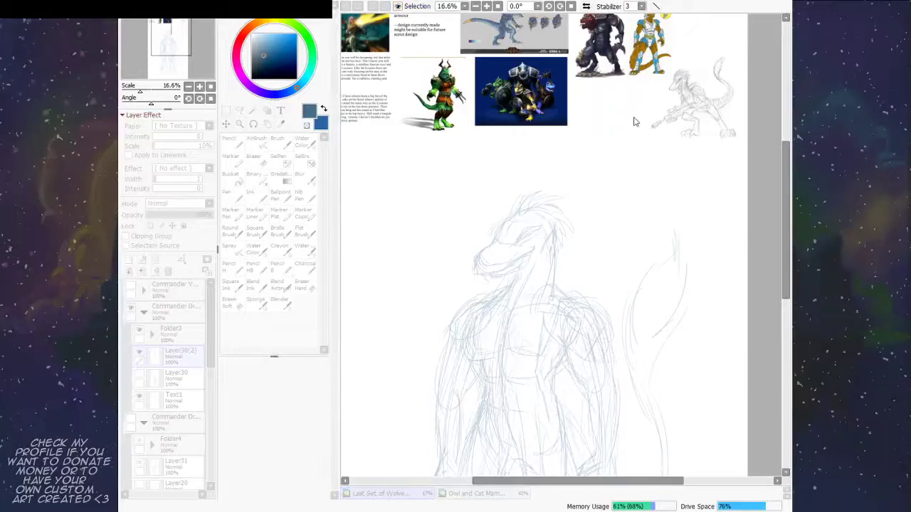
{"action": "mouse_move", "coordinate": [555, 233]}
{"action": "left_mouse_down"}
{"action": "mouse_move", "coordinate": [516, 239]}
{"action": "mouse_move", "coordinate": [541, 215]}
{"action": "mouse_move", "coordinate": [505, 246]}
{"action": "left_mouse_up"}
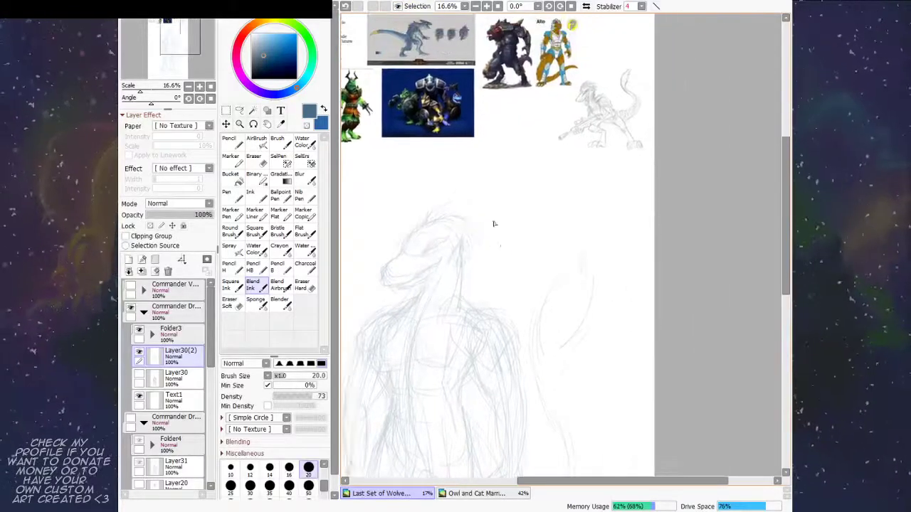
Step: Outline the reptile's head over the faded sketch with Blend Ink, covering the crown, the back of the skull, the snout and the jaw
{"action": "left_click_drag", "start_coordinate": [426, 273], "coordinate": [413, 306]}
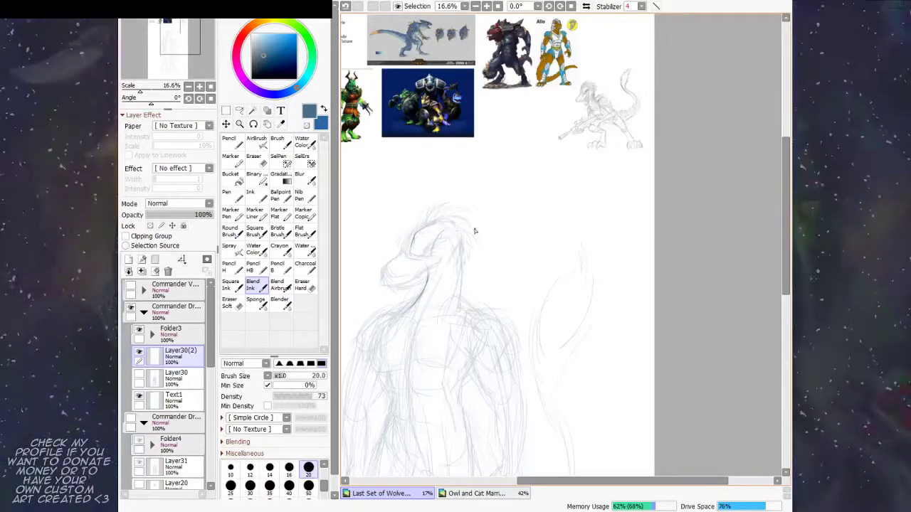
{"action": "mouse_move", "coordinate": [458, 233]}
{"action": "left_mouse_down"}
{"action": "mouse_move", "coordinate": [472, 249]}
{"action": "mouse_move", "coordinate": [449, 270]}
{"action": "left_mouse_up"}
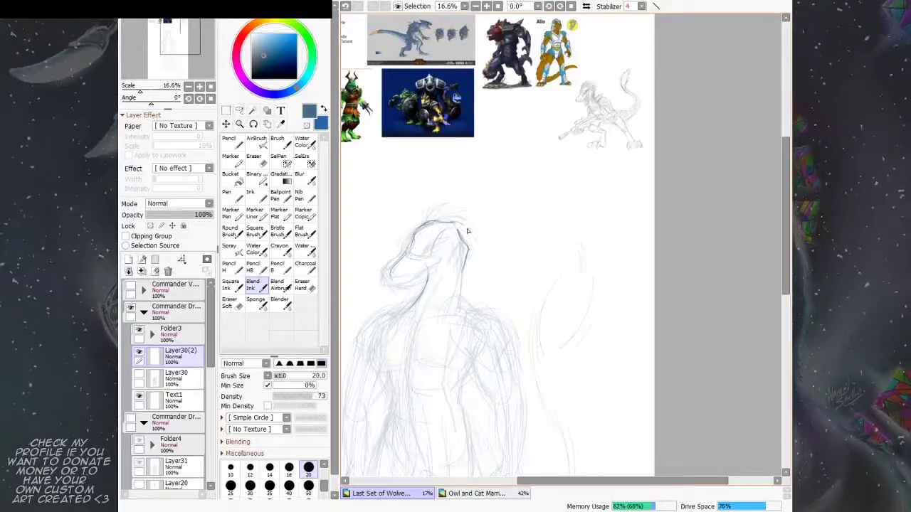
{"action": "left_click_drag", "start_coordinate": [458, 226], "coordinate": [467, 251]}
{"action": "left_click_drag", "start_coordinate": [401, 256], "coordinate": [389, 283]}
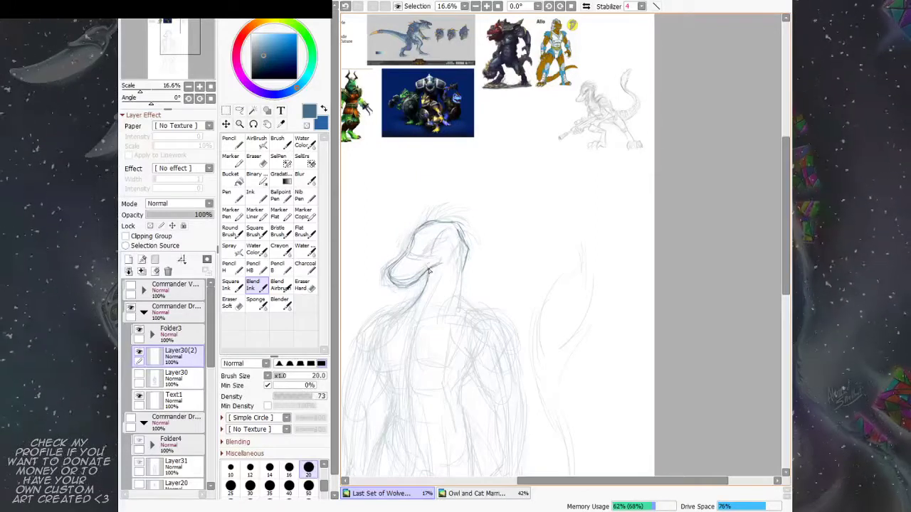
{"action": "left_click_drag", "start_coordinate": [456, 228], "coordinate": [460, 262]}
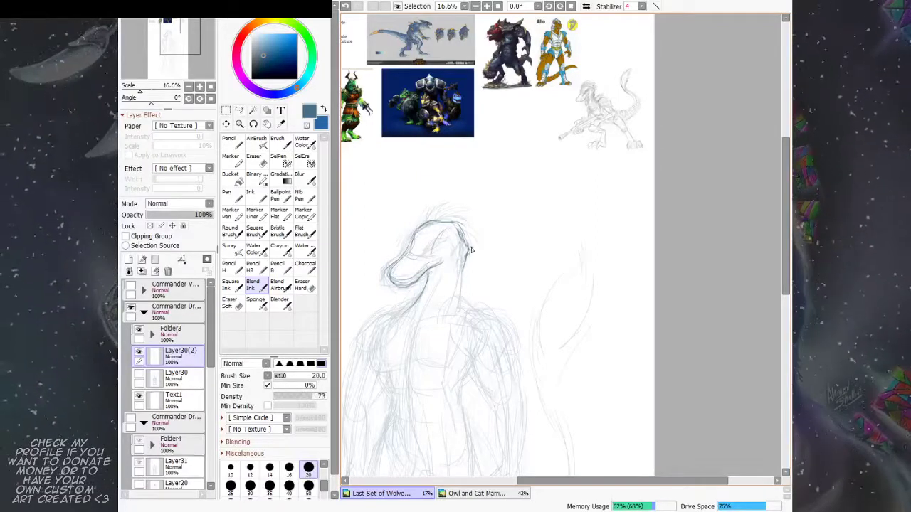
{"action": "left_click_drag", "start_coordinate": [400, 286], "coordinate": [416, 287]}
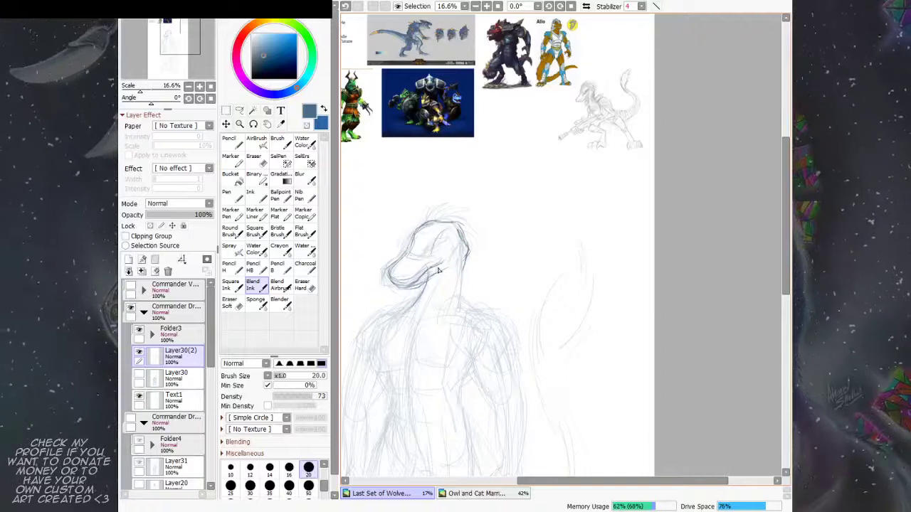
Step: Draw the throat line from the jaw into the shoulder on the viewer's left, plus the back edge of the neck
{"action": "left_click_drag", "start_coordinate": [475, 234], "coordinate": [506, 270]}
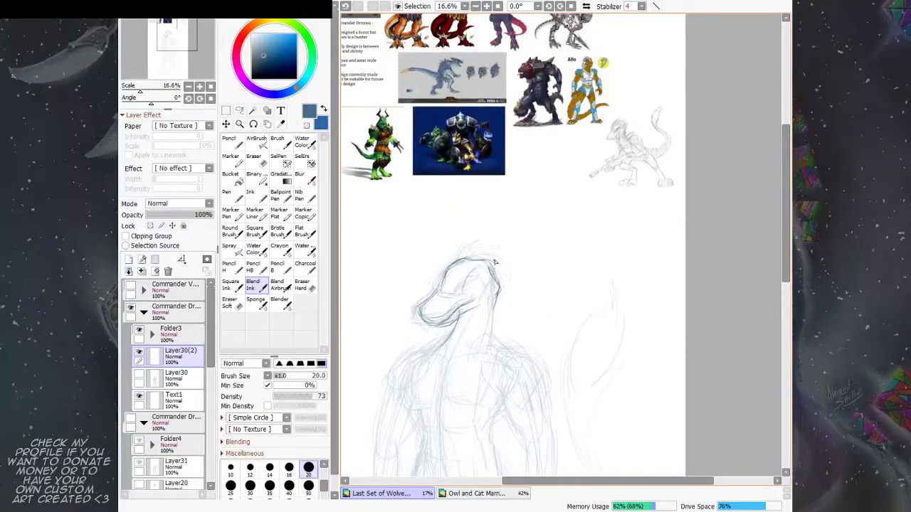
{"action": "left_click_drag", "start_coordinate": [500, 268], "coordinate": [494, 257]}
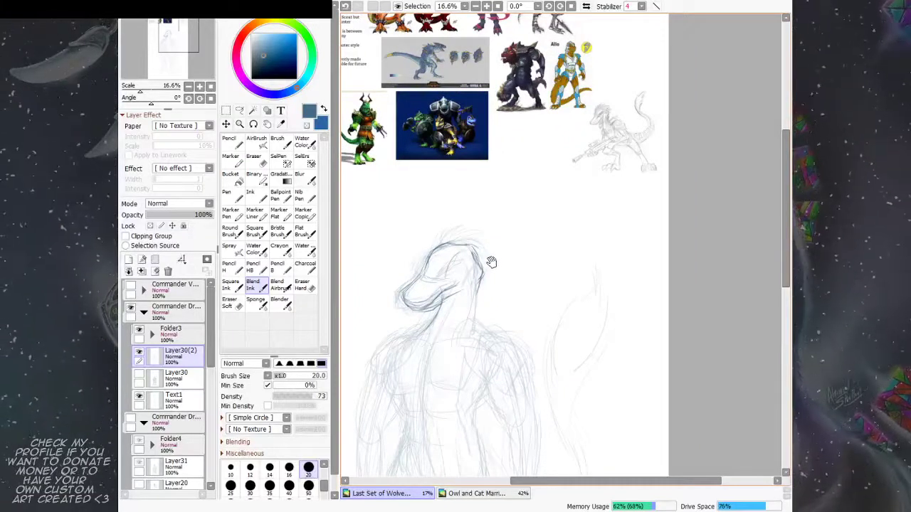
{"action": "left_click_drag", "start_coordinate": [491, 263], "coordinate": [506, 211]}
{"action": "left_click_drag", "start_coordinate": [505, 254], "coordinate": [492, 251]}
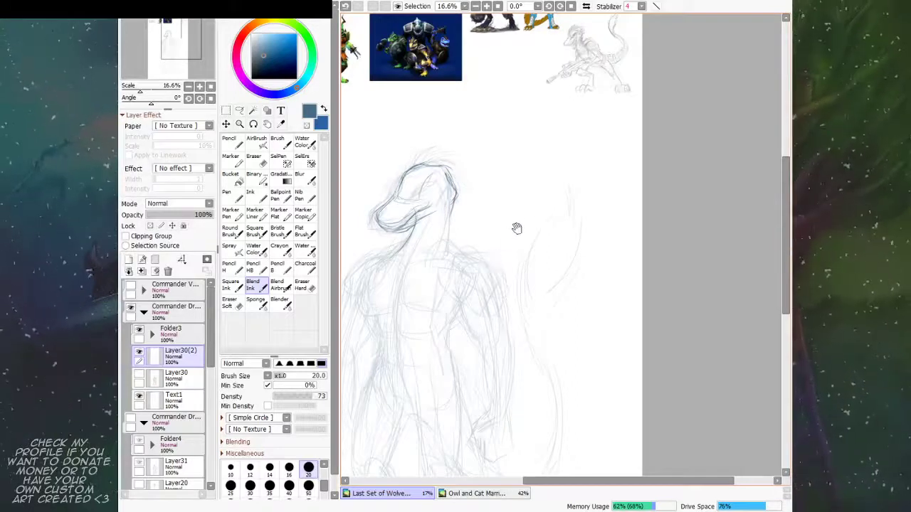
{"action": "left_click_drag", "start_coordinate": [527, 236], "coordinate": [521, 261]}
{"action": "mouse_move", "coordinate": [486, 224]}
{"action": "left_mouse_down"}
{"action": "mouse_move", "coordinate": [508, 245]}
{"action": "mouse_move", "coordinate": [477, 301]}
{"action": "mouse_move", "coordinate": [479, 262]}
{"action": "mouse_move", "coordinate": [442, 274]}
{"action": "mouse_move", "coordinate": [396, 344]}
{"action": "mouse_move", "coordinate": [432, 293]}
{"action": "mouse_move", "coordinate": [388, 325]}
{"action": "left_mouse_up"}
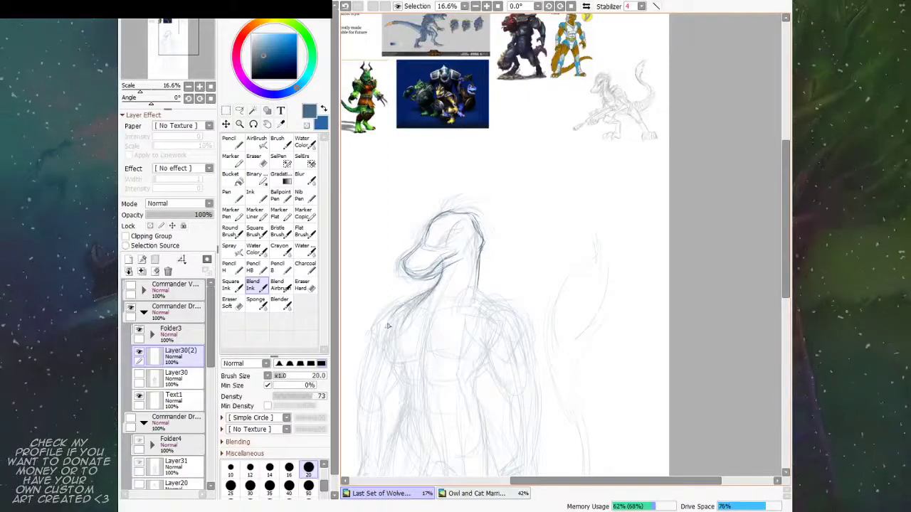
{"action": "mouse_move", "coordinate": [449, 284]}
{"action": "left_mouse_down"}
{"action": "mouse_move", "coordinate": [441, 268]}
{"action": "mouse_move", "coordinate": [386, 318]}
{"action": "left_mouse_up"}
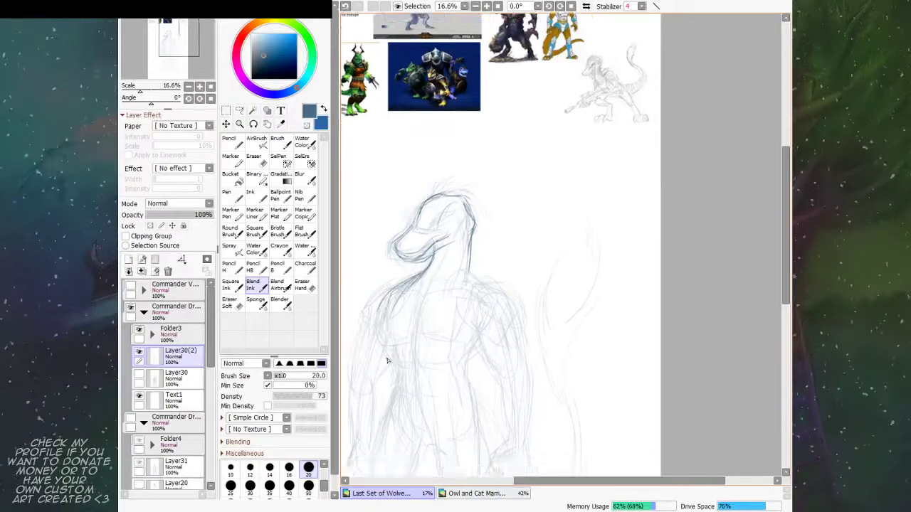
{"action": "mouse_move", "coordinate": [387, 361]}
{"action": "left_mouse_down"}
{"action": "mouse_move", "coordinate": [450, 262]}
{"action": "mouse_move", "coordinate": [400, 297]}
{"action": "mouse_move", "coordinate": [393, 353]}
{"action": "left_mouse_up"}
Step: Extend the back-of-neck line down into the chest and curve the throat line into the chest's outer edge on the viewer's left
{"action": "left_click_drag", "start_coordinate": [470, 246], "coordinate": [453, 342]}
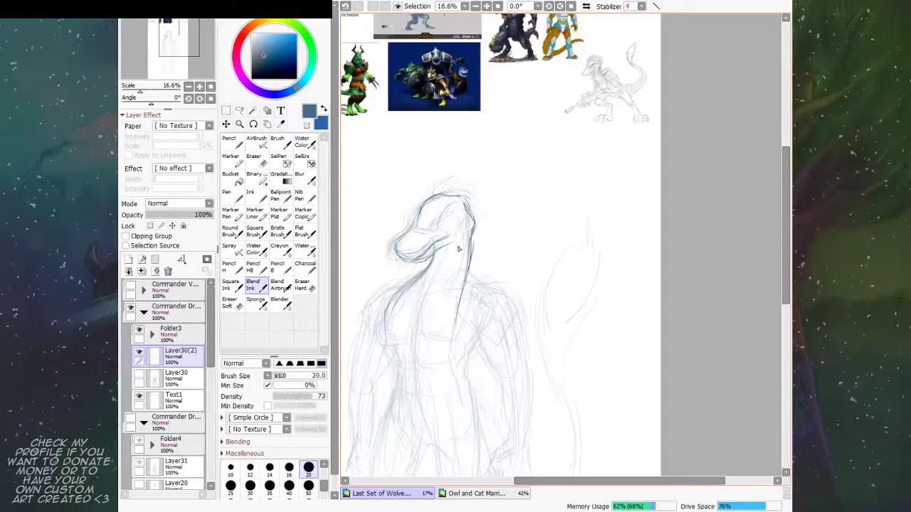
{"action": "mouse_move", "coordinate": [418, 278]}
{"action": "left_mouse_down"}
{"action": "mouse_move", "coordinate": [396, 292]}
{"action": "mouse_move", "coordinate": [386, 355]}
{"action": "left_mouse_up"}
{"action": "left_click_drag", "start_coordinate": [393, 301], "coordinate": [383, 320]}
{"action": "mouse_move", "coordinate": [498, 256]}
{"action": "left_mouse_down"}
{"action": "mouse_move", "coordinate": [496, 220]}
{"action": "mouse_move", "coordinate": [478, 246]}
{"action": "mouse_move", "coordinate": [504, 245]}
{"action": "mouse_move", "coordinate": [465, 293]}
{"action": "left_mouse_up"}
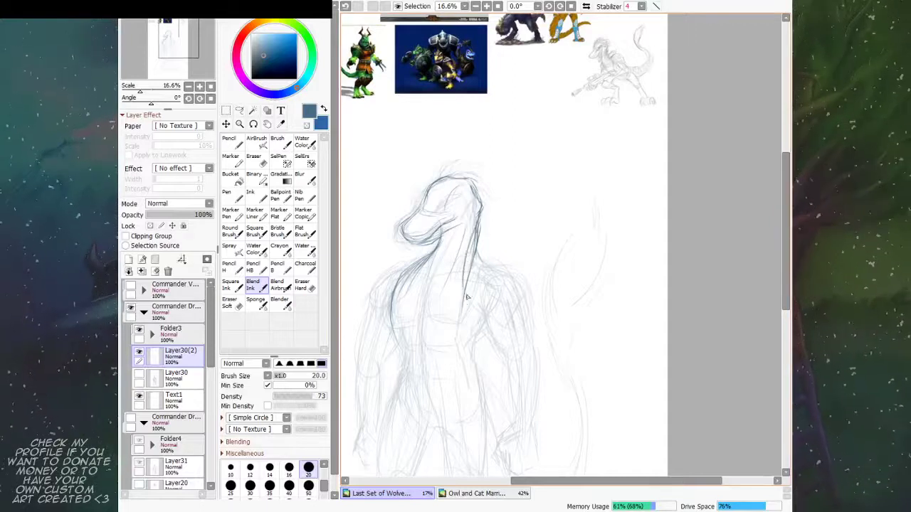
Step: Erase the back-of-neck line and fade the throat line with Eraser Soft, finishing with Blend Ink active again
{"action": "mouse_move", "coordinate": [482, 211]}
{"action": "left_mouse_down"}
{"action": "mouse_move", "coordinate": [484, 336]}
{"action": "mouse_move", "coordinate": [482, 326]}
{"action": "left_mouse_up"}
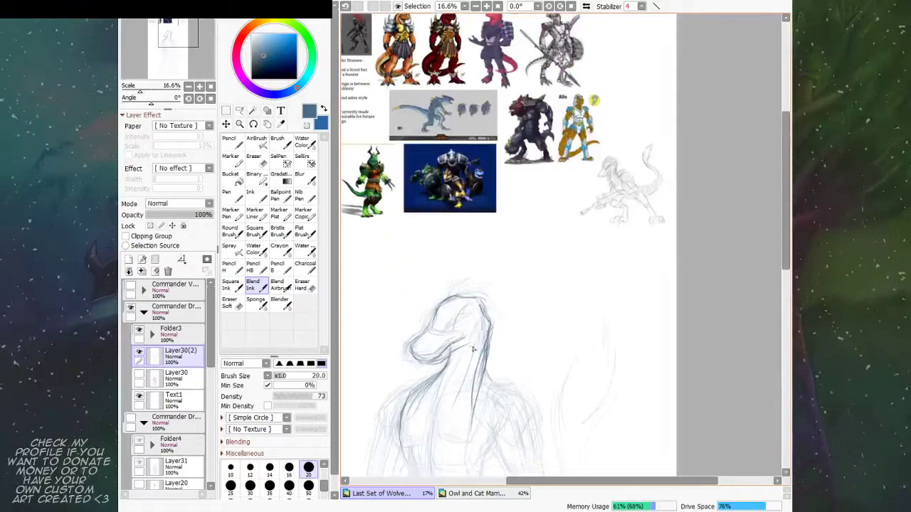
{"action": "left_click", "coordinate": [229, 302]}
{"action": "mouse_move", "coordinate": [445, 371]}
{"action": "left_mouse_down"}
{"action": "mouse_move", "coordinate": [458, 364]}
{"action": "mouse_move", "coordinate": [434, 388]}
{"action": "left_mouse_up"}
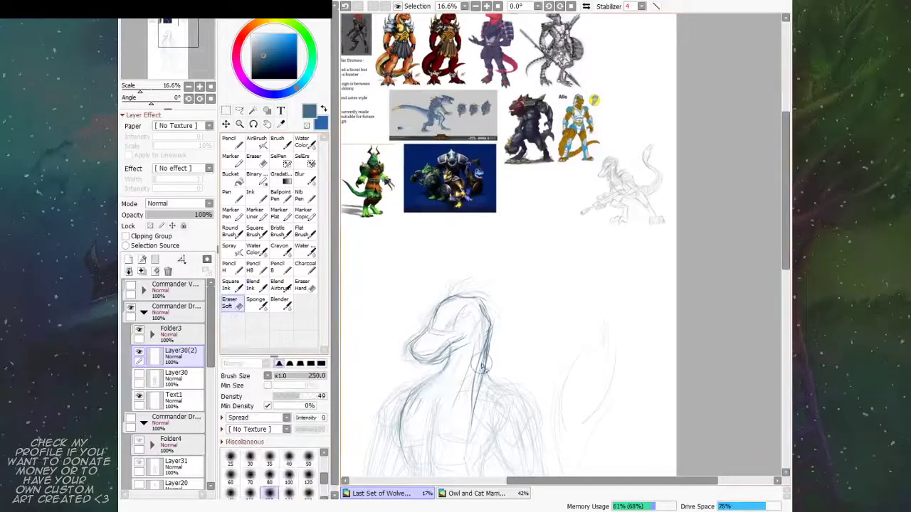
{"action": "left_click_drag", "start_coordinate": [482, 365], "coordinate": [484, 350]}
{"action": "left_click", "coordinate": [238, 287]}
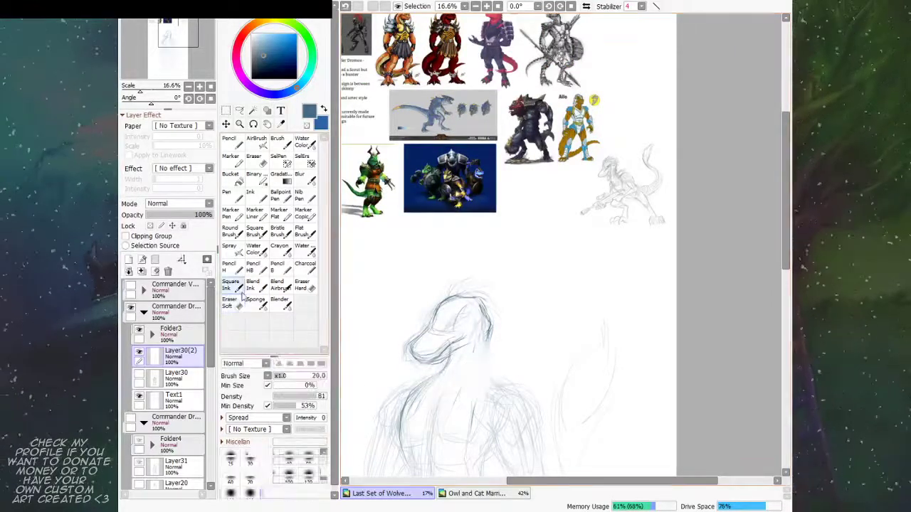
{"action": "left_click", "coordinate": [253, 287]}
{"action": "left_click_drag", "start_coordinate": [527, 289], "coordinate": [517, 325]}
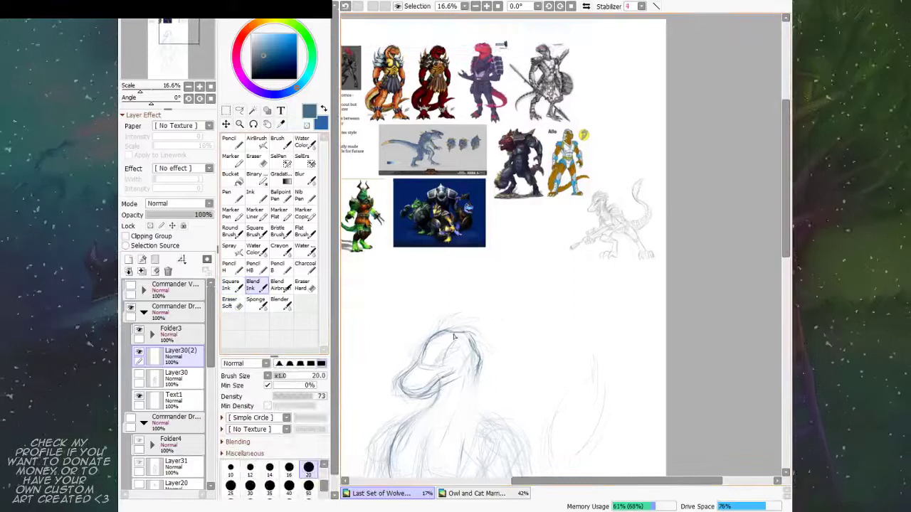
Step: Draw the back of the reptile's skull and neck with Blend Ink, and strengthen the throat line running down towards the chest
{"action": "mouse_move", "coordinate": [459, 332]}
{"action": "left_mouse_down"}
{"action": "mouse_move", "coordinate": [477, 341]}
{"action": "mouse_move", "coordinate": [490, 383]}
{"action": "left_mouse_up"}
{"action": "mouse_move", "coordinate": [475, 350]}
{"action": "left_mouse_down"}
{"action": "mouse_move", "coordinate": [580, 351]}
{"action": "mouse_move", "coordinate": [514, 311]}
{"action": "mouse_move", "coordinate": [516, 381]}
{"action": "mouse_move", "coordinate": [479, 377]}
{"action": "mouse_move", "coordinate": [459, 387]}
{"action": "left_mouse_up"}
{"action": "left_click_drag", "start_coordinate": [517, 320], "coordinate": [510, 395]}
{"action": "left_click_drag", "start_coordinate": [462, 377], "coordinate": [436, 402]}
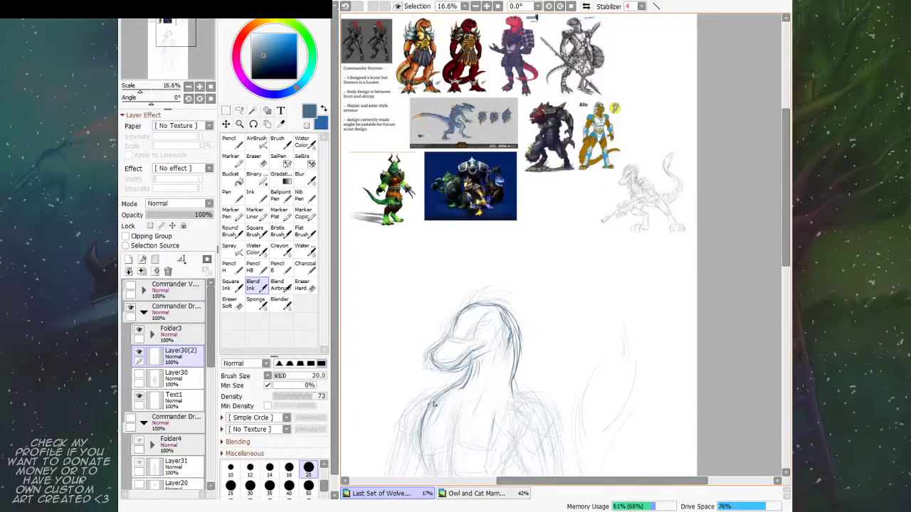
Step: Outline the chest with its outer edge on the viewer's left, both pectoral curves and the collarbone lines, undoing the last stroke
{"action": "mouse_move", "coordinate": [511, 353]}
{"action": "left_mouse_down"}
{"action": "mouse_move", "coordinate": [482, 255]}
{"action": "mouse_move", "coordinate": [459, 291]}
{"action": "mouse_move", "coordinate": [428, 289]}
{"action": "mouse_move", "coordinate": [436, 276]}
{"action": "mouse_move", "coordinate": [401, 313]}
{"action": "left_mouse_up"}
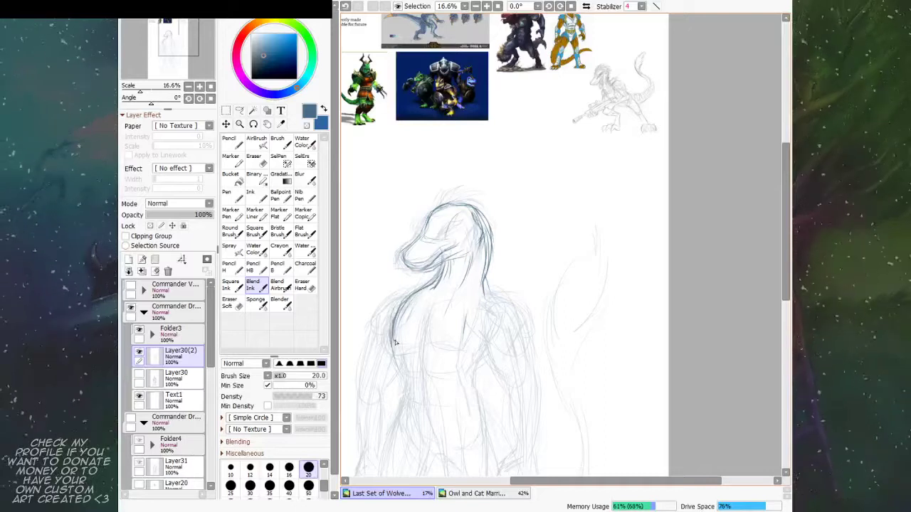
{"action": "left_click_drag", "start_coordinate": [395, 346], "coordinate": [420, 348]}
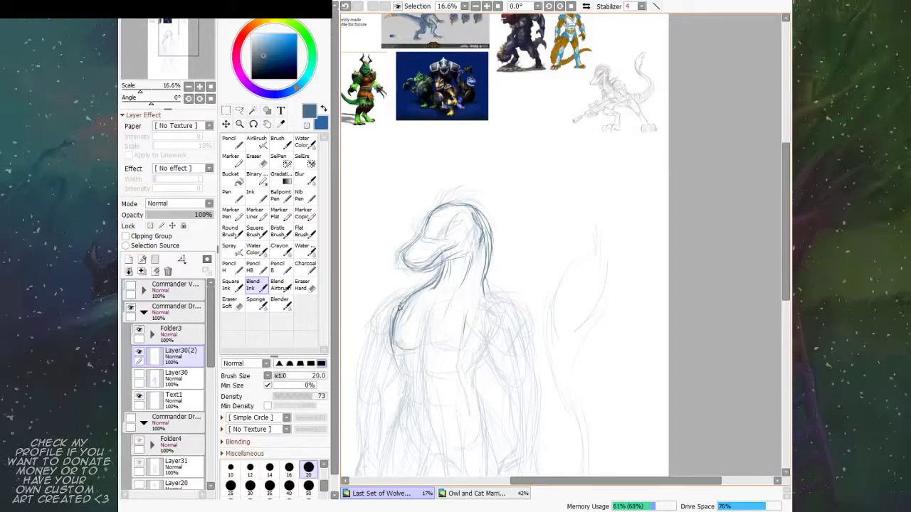
{"action": "left_click_drag", "start_coordinate": [405, 294], "coordinate": [390, 332]}
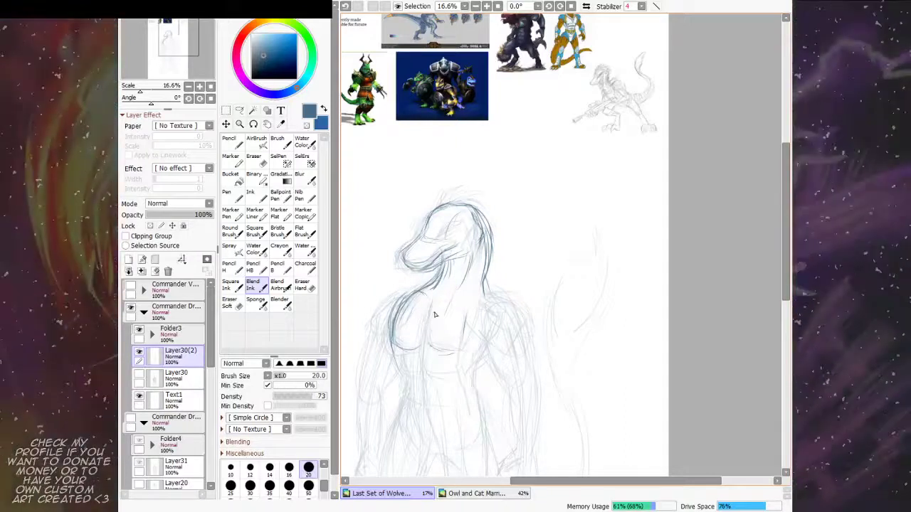
{"action": "mouse_move", "coordinate": [456, 295]}
{"action": "left_mouse_down"}
{"action": "mouse_move", "coordinate": [435, 309]}
{"action": "mouse_move", "coordinate": [461, 295]}
{"action": "left_mouse_up"}
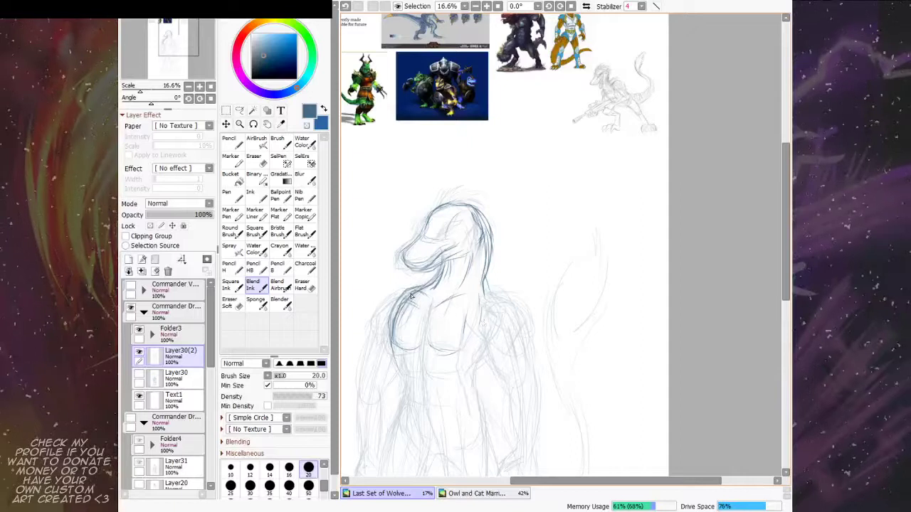
{"action": "mouse_move", "coordinate": [571, 221]}
{"action": "left_mouse_down"}
{"action": "mouse_move", "coordinate": [551, 225]}
{"action": "mouse_move", "coordinate": [553, 215]}
{"action": "left_mouse_up"}
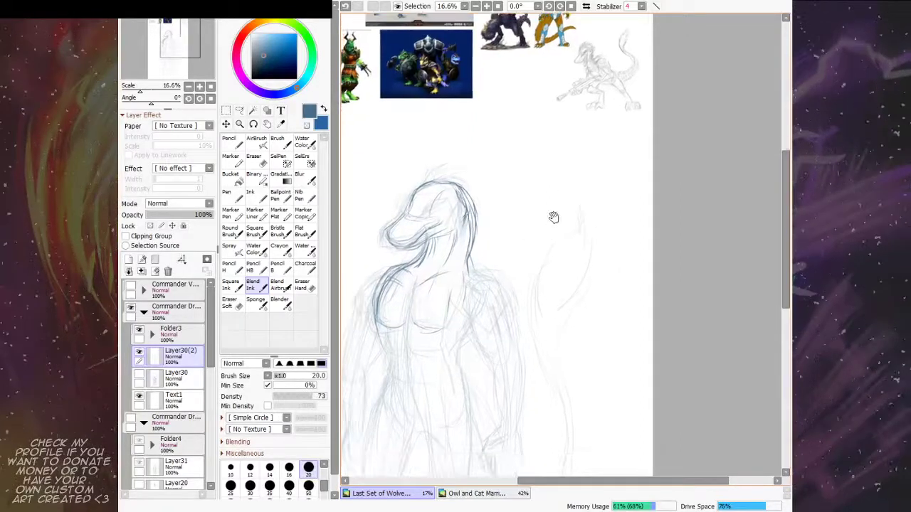
{"action": "key", "text": "ctrl+z"}
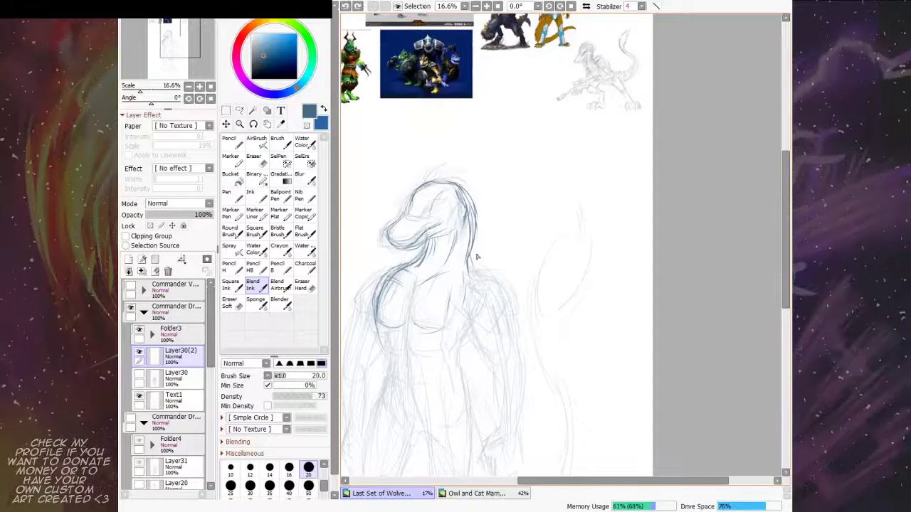
Step: Draw the neck-to-shoulder slope and the rib cage side on the viewer's right, and extend the opposite torso side towards the waist
{"action": "left_click_drag", "start_coordinate": [498, 257], "coordinate": [547, 229]}
{"action": "left_click_drag", "start_coordinate": [431, 286], "coordinate": [432, 293]}
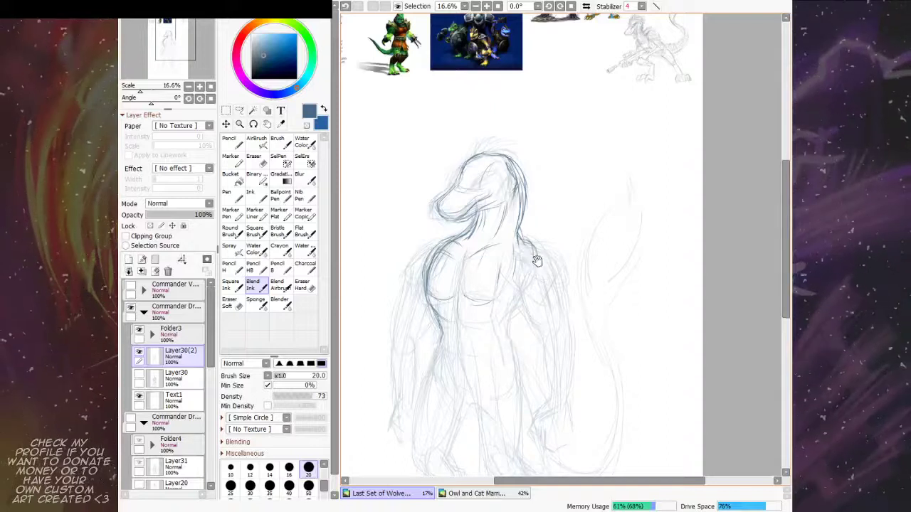
{"action": "left_click_drag", "start_coordinate": [539, 261], "coordinate": [539, 250]}
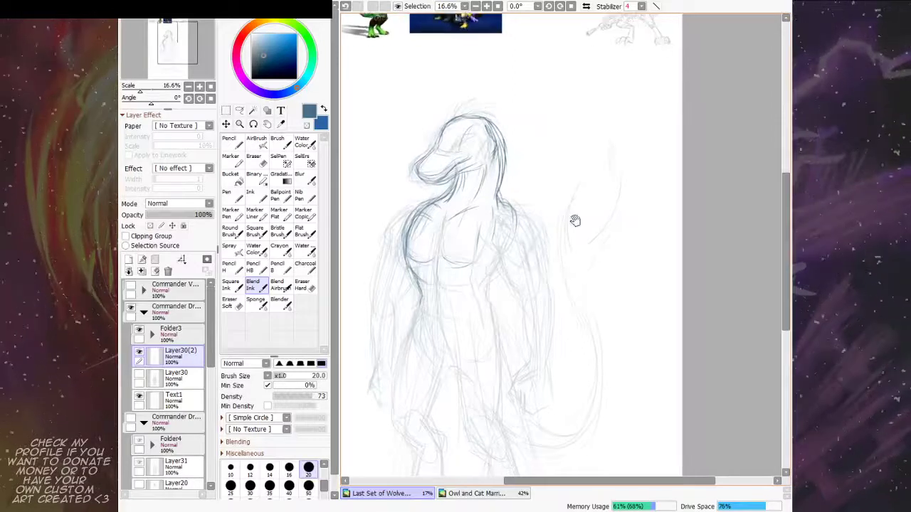
{"action": "left_click_drag", "start_coordinate": [562, 211], "coordinate": [560, 209]}
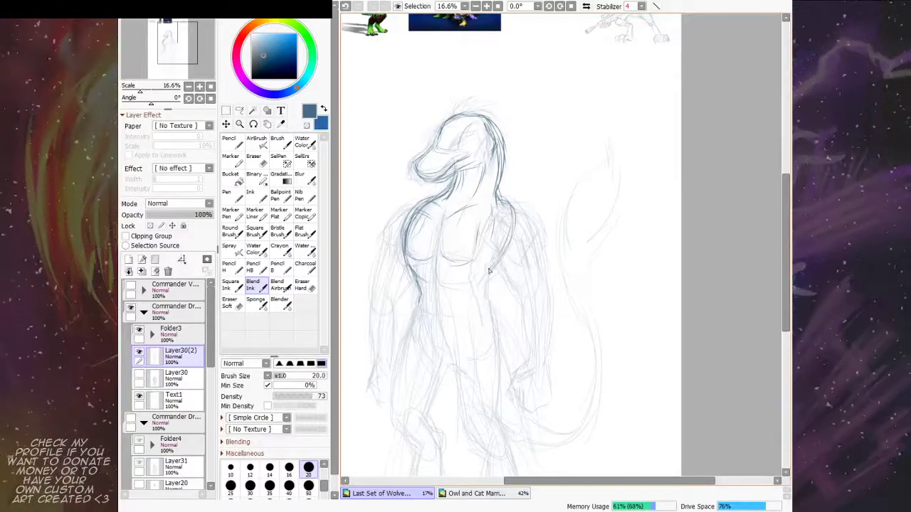
{"action": "left_click_drag", "start_coordinate": [498, 267], "coordinate": [496, 259]}
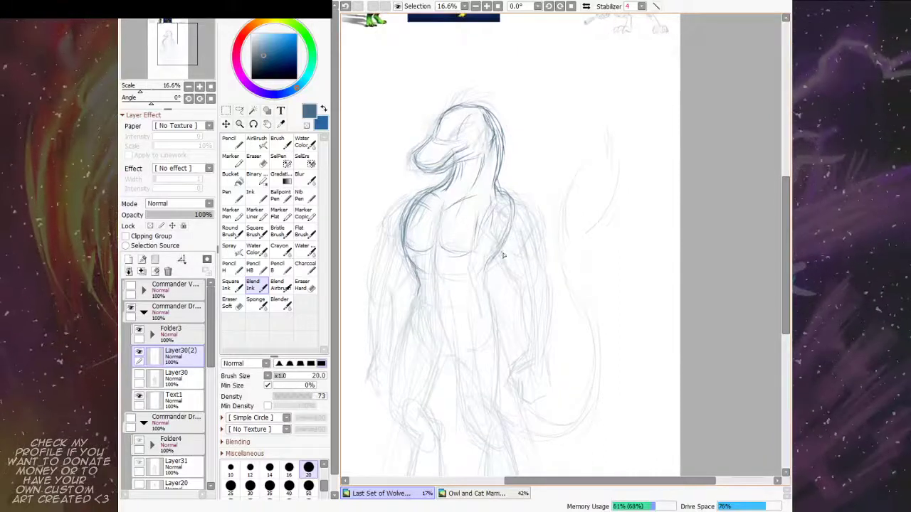
Step: Rework the rib cage side on the viewer's left, undo the last stroke and erase the old waist line with Eraser Soft
{"action": "left_click_drag", "start_coordinate": [415, 208], "coordinate": [409, 278]}
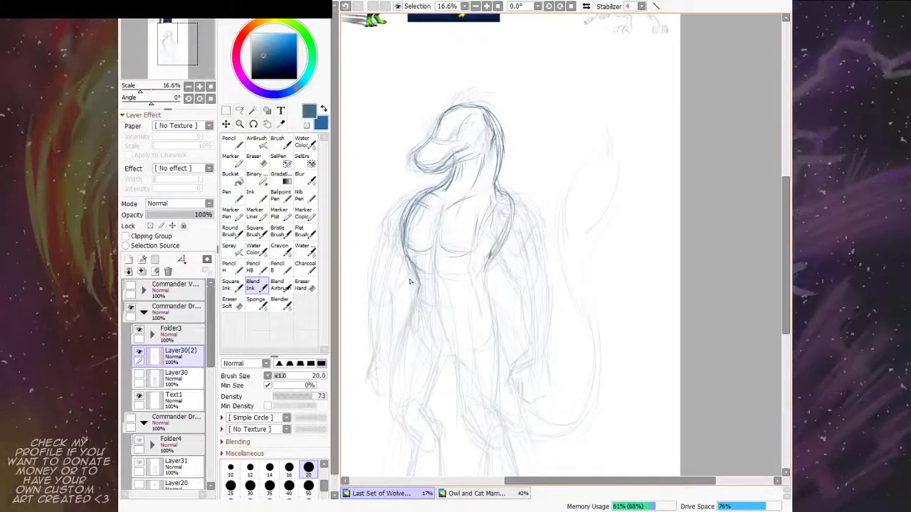
{"action": "left_click_drag", "start_coordinate": [406, 230], "coordinate": [411, 304]}
{"action": "left_click_drag", "start_coordinate": [407, 258], "coordinate": [410, 284]}
{"action": "key", "text": "ctrl+z"}
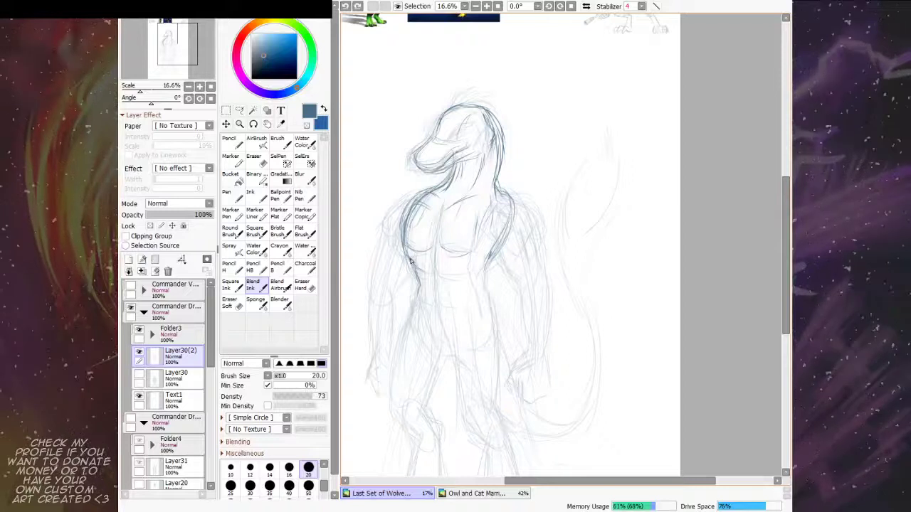
{"action": "left_click", "coordinate": [230, 304]}
{"action": "mouse_move", "coordinate": [419, 286]}
{"action": "left_mouse_down"}
{"action": "mouse_move", "coordinate": [419, 301]}
{"action": "mouse_move", "coordinate": [411, 276]}
{"action": "mouse_move", "coordinate": [430, 281]}
{"action": "mouse_move", "coordinate": [429, 300]}
{"action": "mouse_move", "coordinate": [413, 262]}
{"action": "left_mouse_up"}
{"action": "left_click", "coordinate": [256, 291]}
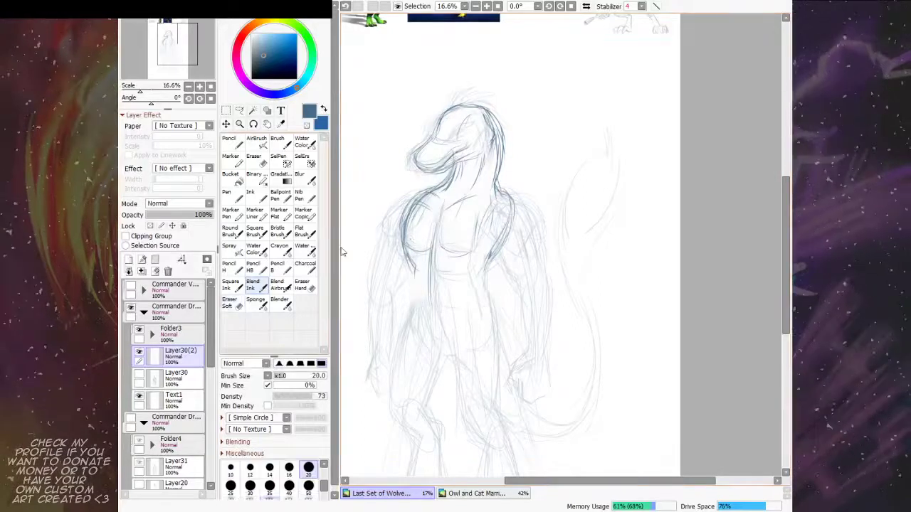
Step: Draw the waist on both sides of the torso with Blend Ink and continue the lines down into the hips
{"action": "left_click_drag", "start_coordinate": [415, 272], "coordinate": [415, 304]}
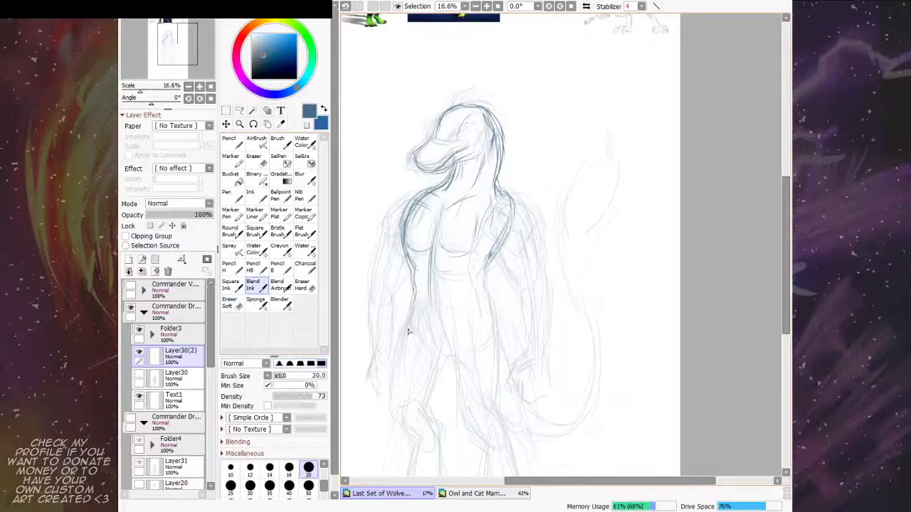
{"action": "mouse_move", "coordinate": [489, 260]}
{"action": "left_mouse_down"}
{"action": "mouse_move", "coordinate": [484, 294]}
{"action": "mouse_move", "coordinate": [483, 278]}
{"action": "mouse_move", "coordinate": [496, 319]}
{"action": "left_mouse_up"}
{"action": "left_click_drag", "start_coordinate": [411, 278], "coordinate": [414, 301]}
{"action": "left_click_drag", "start_coordinate": [404, 210], "coordinate": [385, 301]}
{"action": "scroll", "coordinate": [559, 216], "scroll_direction": "down", "scroll_amount": 1}
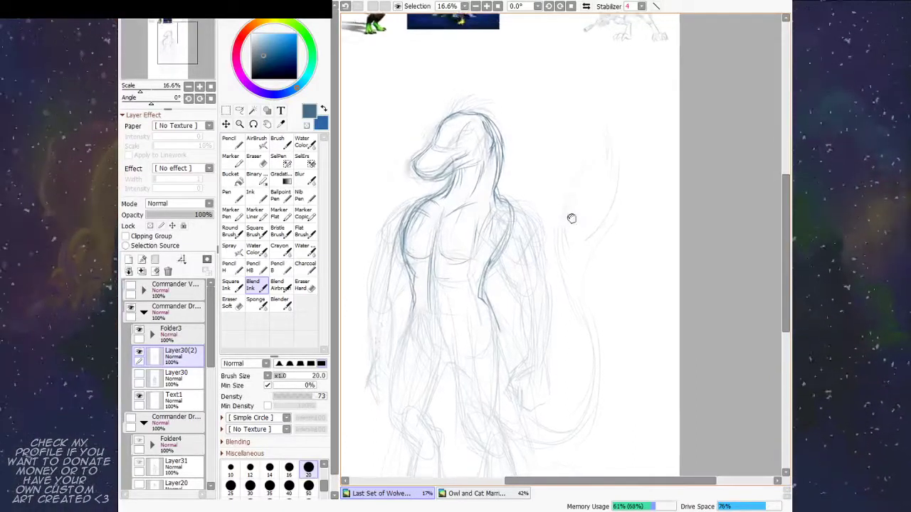
{"action": "left_click_drag", "start_coordinate": [554, 210], "coordinate": [528, 201]}
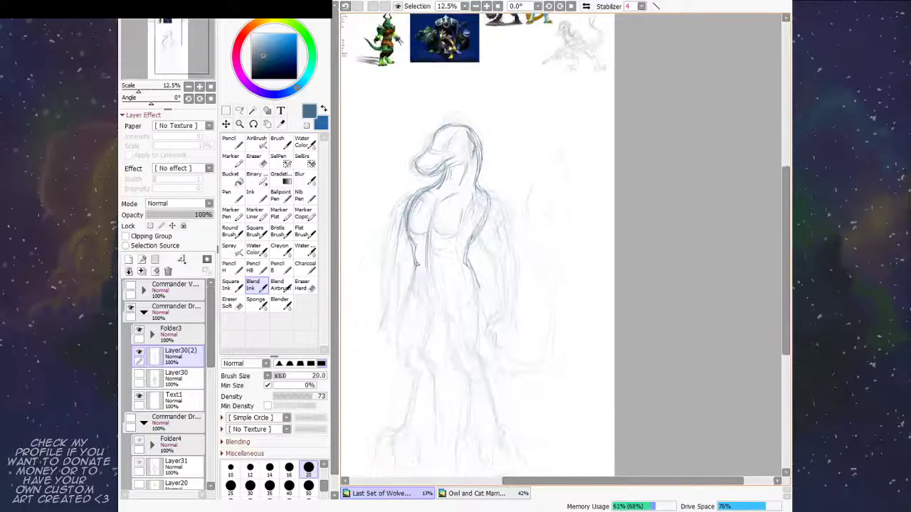
{"action": "left_click_drag", "start_coordinate": [417, 262], "coordinate": [405, 308]}
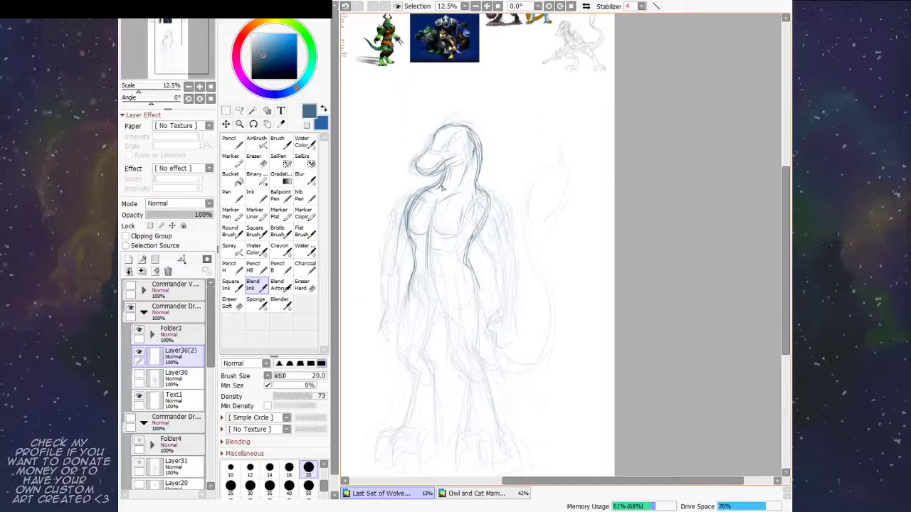
Step: Lasso the head and torso lines, tilt them slightly counterclockwise and shift them a little to the left, finishing without a selection
{"action": "key", "text": "l"}
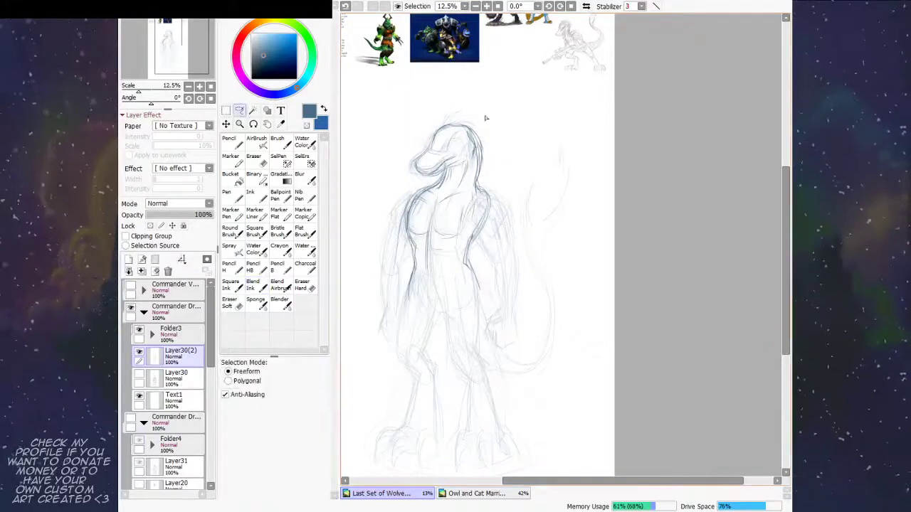
{"action": "mouse_move", "coordinate": [453, 101]}
{"action": "left_mouse_down"}
{"action": "mouse_move", "coordinate": [424, 114]}
{"action": "mouse_move", "coordinate": [400, 212]}
{"action": "mouse_move", "coordinate": [403, 253]}
{"action": "mouse_move", "coordinate": [429, 312]}
{"action": "mouse_move", "coordinate": [483, 304]}
{"action": "mouse_move", "coordinate": [477, 262]}
{"action": "mouse_move", "coordinate": [503, 139]}
{"action": "mouse_move", "coordinate": [496, 112]}
{"action": "mouse_move", "coordinate": [519, 98]}
{"action": "left_mouse_up"}
{"action": "key", "text": "ctrl+t"}
{"action": "left_click_drag", "start_coordinate": [470, 168], "coordinate": [462, 168]}
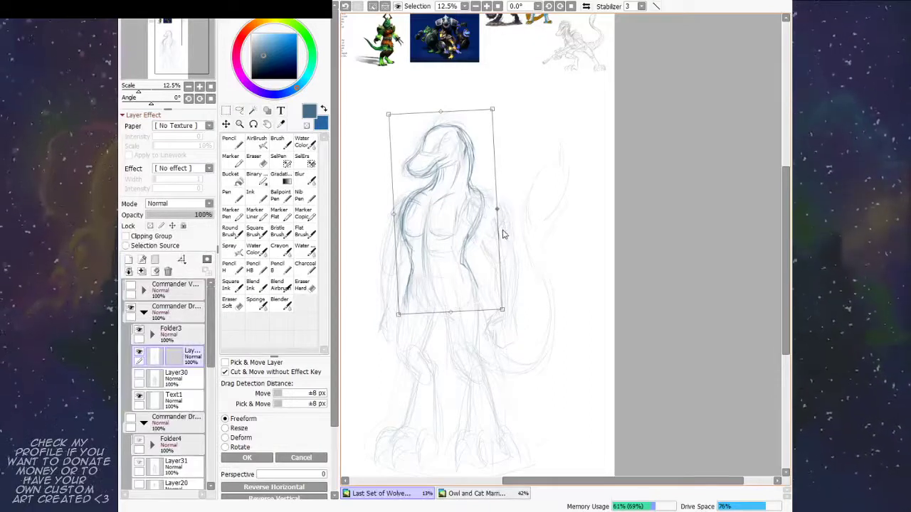
{"action": "key", "text": "Return"}
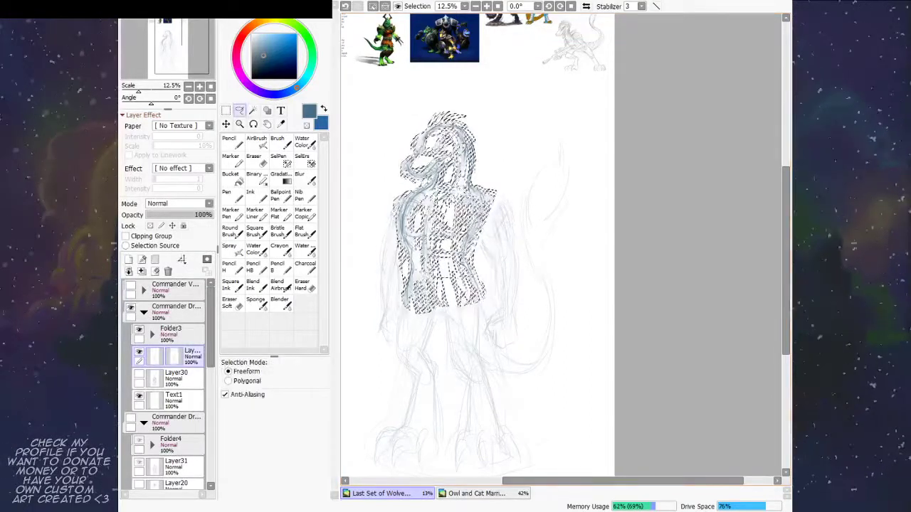
{"action": "key", "text": "ctrl+d"}
Step: Draw the pelvis lines from the hip to the crotch with Blend Ink, plus a rounded hip oval on the viewer's right
{"action": "left_click", "coordinate": [254, 287]}
{"action": "left_click_drag", "start_coordinate": [501, 236], "coordinate": [515, 234]}
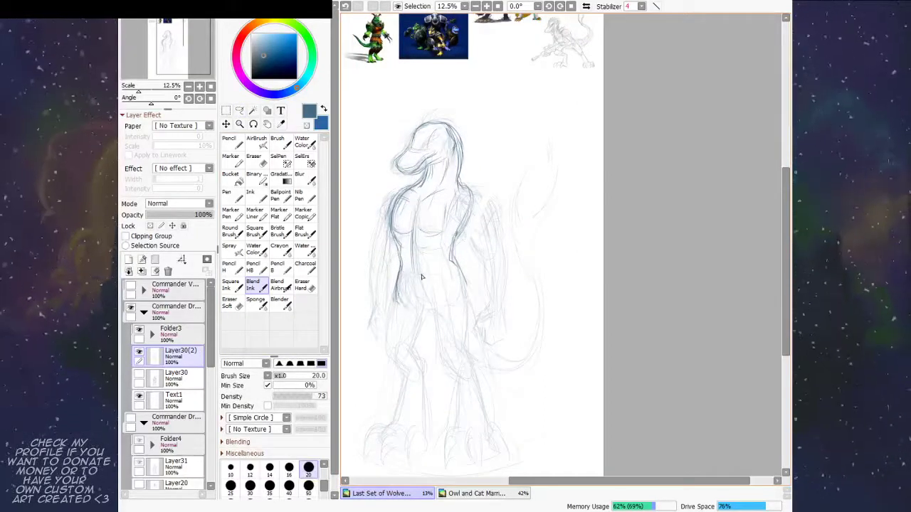
{"action": "mouse_move", "coordinate": [403, 270]}
{"action": "left_mouse_down"}
{"action": "mouse_move", "coordinate": [409, 303]}
{"action": "mouse_move", "coordinate": [407, 264]}
{"action": "mouse_move", "coordinate": [422, 311]}
{"action": "left_mouse_up"}
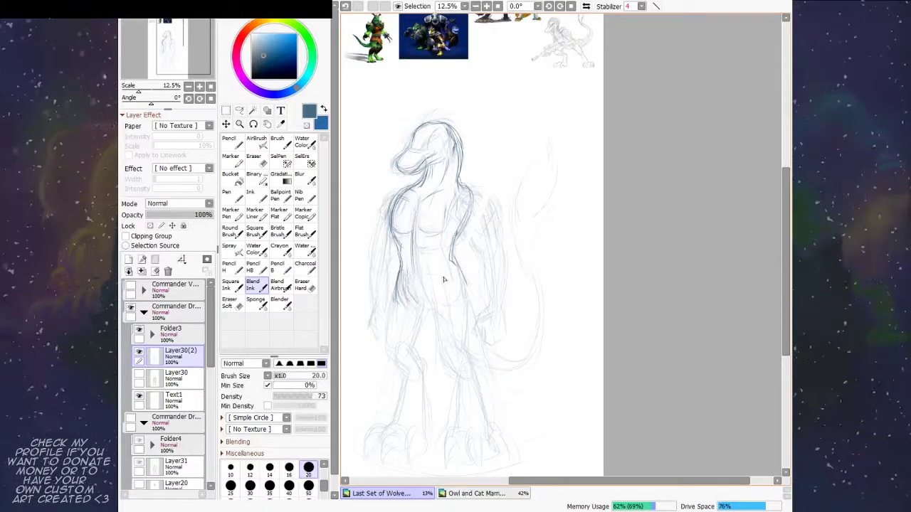
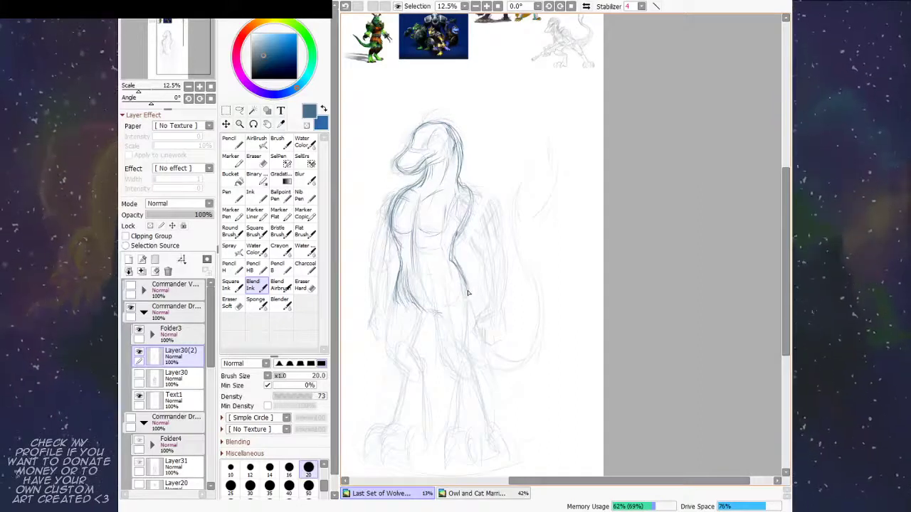
{"action": "mouse_move", "coordinate": [484, 276]}
{"action": "left_mouse_down"}
{"action": "mouse_move", "coordinate": [484, 241]}
{"action": "mouse_move", "coordinate": [474, 261]}
{"action": "mouse_move", "coordinate": [484, 272]}
{"action": "left_mouse_up"}
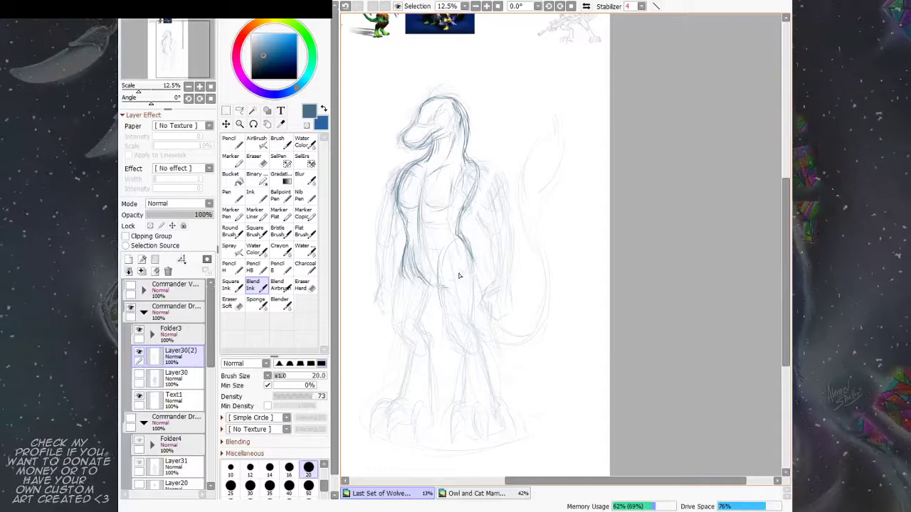
{"action": "scroll", "coordinate": [461, 274], "scroll_direction": "down", "scroll_amount": 1}
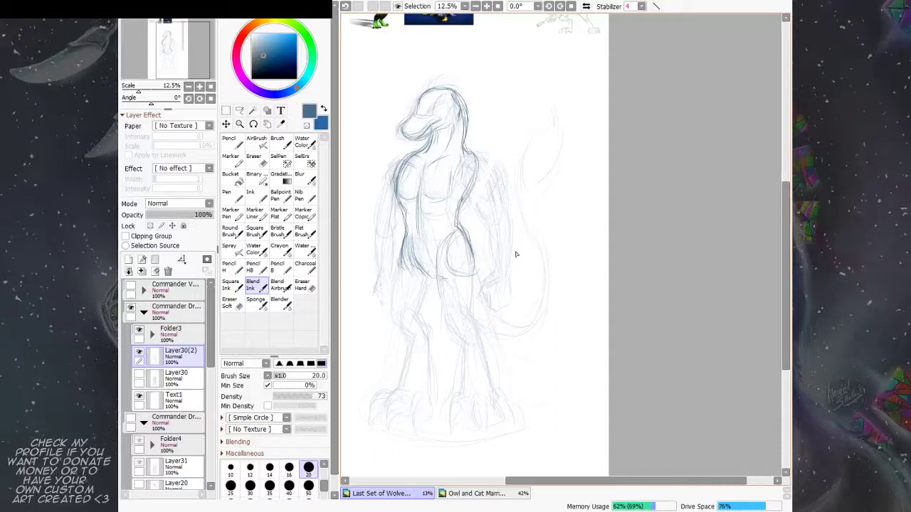
Step: Outline the inner and outer edges of both thighs from the hips down to the knees
{"action": "left_click_drag", "start_coordinate": [475, 265], "coordinate": [470, 319]}
{"action": "mouse_move", "coordinate": [437, 286]}
{"action": "left_mouse_down"}
{"action": "mouse_move", "coordinate": [447, 322]}
{"action": "mouse_move", "coordinate": [458, 292]}
{"action": "left_mouse_up"}
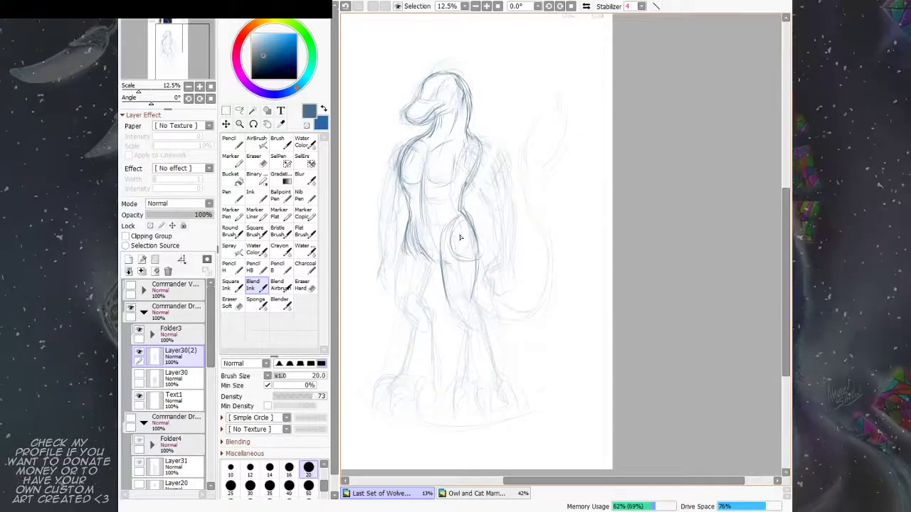
{"action": "left_click_drag", "start_coordinate": [480, 248], "coordinate": [486, 253]}
{"action": "left_click_drag", "start_coordinate": [416, 229], "coordinate": [404, 291]}
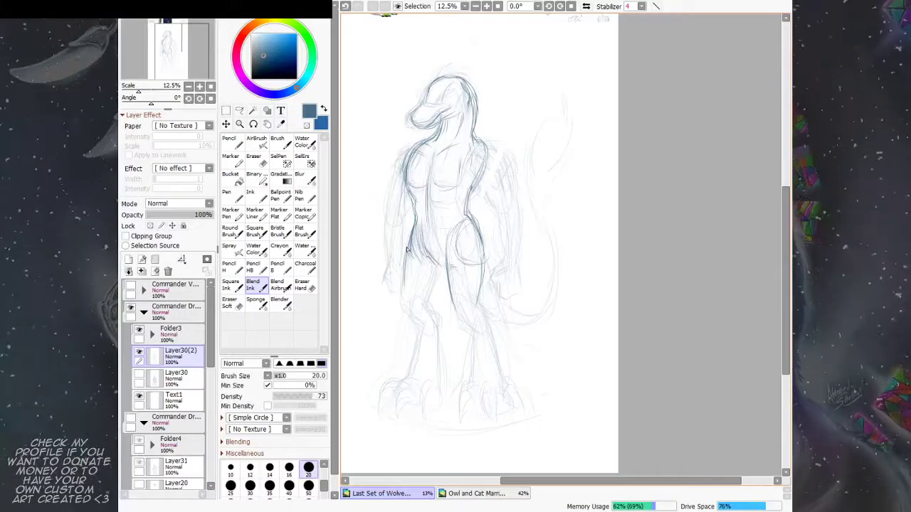
{"action": "left_click_drag", "start_coordinate": [403, 273], "coordinate": [408, 315]}
{"action": "left_click_drag", "start_coordinate": [436, 266], "coordinate": [435, 297]}
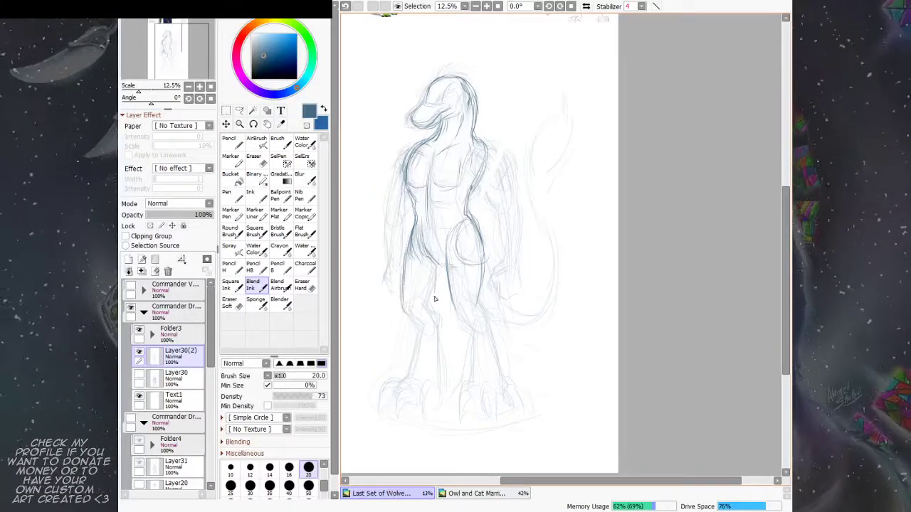
Step: Draw the knee and lower leg of the leg on the viewer's left, down towards the foot
{"action": "left_click_drag", "start_coordinate": [479, 245], "coordinate": [472, 251]}
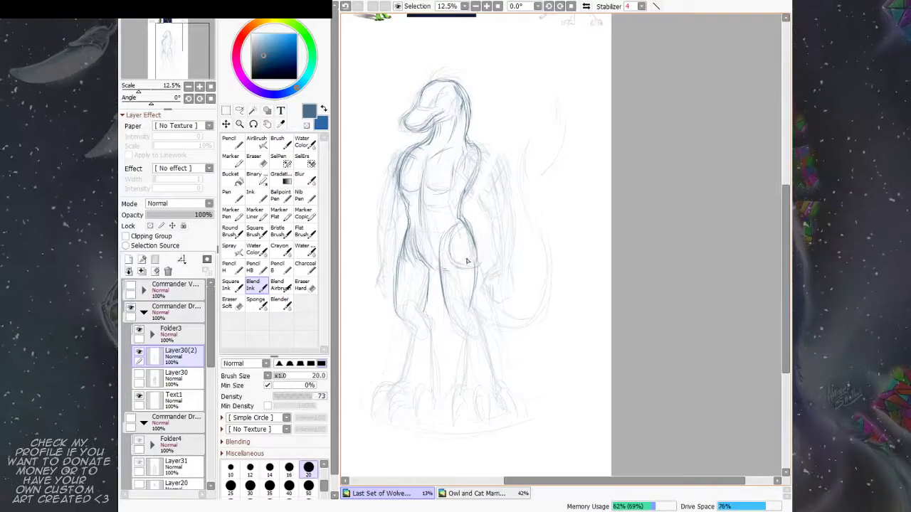
{"action": "scroll", "coordinate": [456, 277], "scroll_direction": "down", "scroll_amount": 1}
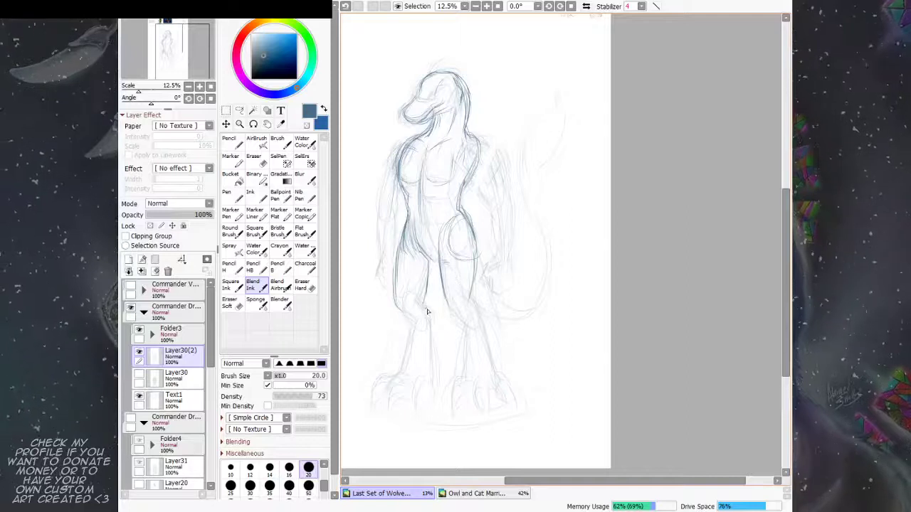
{"action": "mouse_move", "coordinate": [423, 303]}
{"action": "left_mouse_down"}
{"action": "mouse_move", "coordinate": [432, 315]}
{"action": "mouse_move", "coordinate": [407, 316]}
{"action": "mouse_move", "coordinate": [437, 320]}
{"action": "mouse_move", "coordinate": [436, 369]}
{"action": "left_mouse_up"}
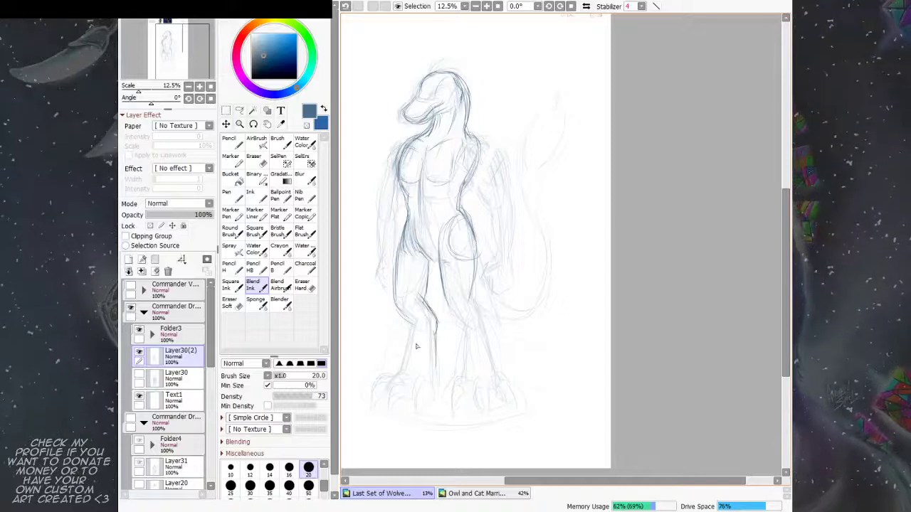
Step: Draw the rounded shoulder cap on the viewer's right, from the base of the neck over the top of the arm
{"action": "left_click_drag", "start_coordinate": [516, 252], "coordinate": [502, 366]}
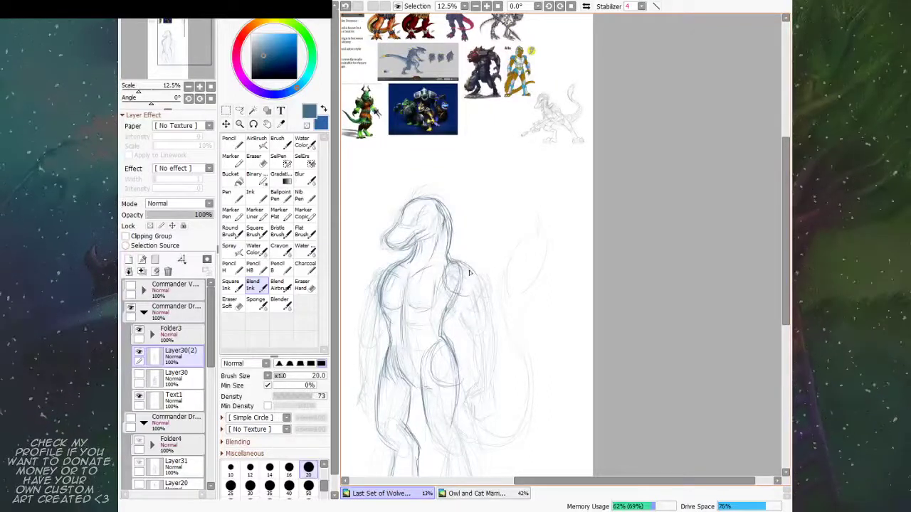
{"action": "left_click_drag", "start_coordinate": [452, 274], "coordinate": [507, 266]}
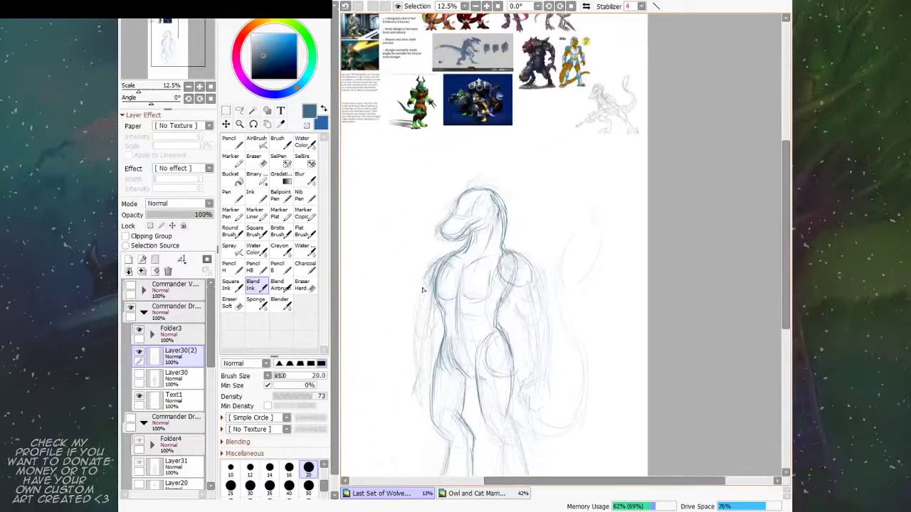
{"action": "left_click_drag", "start_coordinate": [575, 257], "coordinate": [498, 226]}
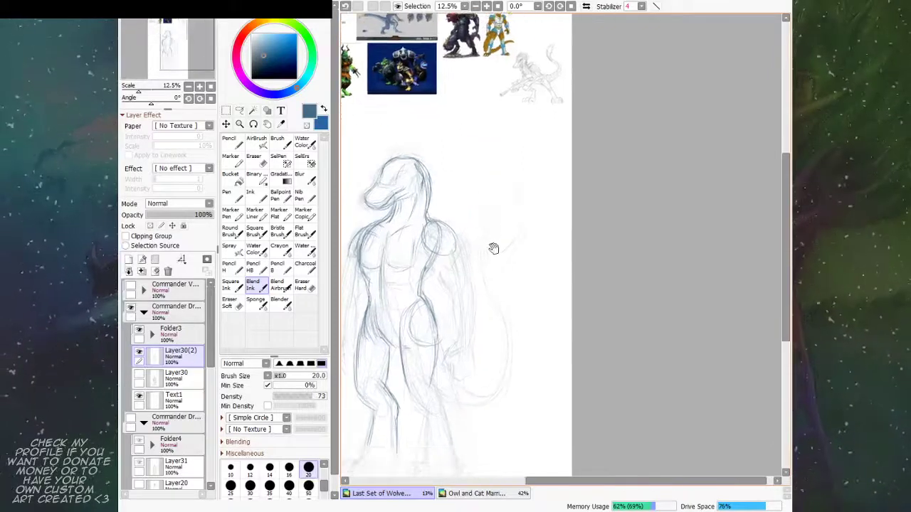
Step: Draw the upper arm, elbow and forearm lines on the viewer's right, from below the shoulder cap down towards the wrist
{"action": "left_click_drag", "start_coordinate": [499, 257], "coordinate": [495, 256]}
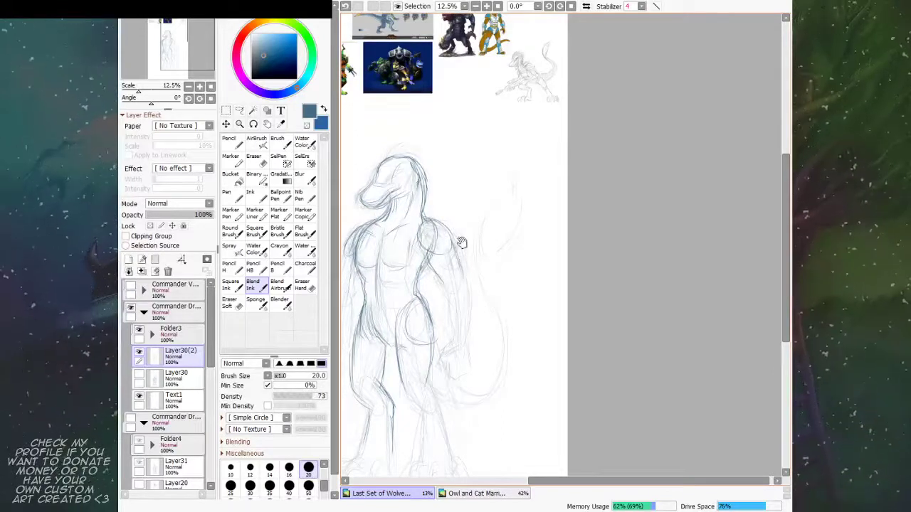
{"action": "left_click_drag", "start_coordinate": [459, 240], "coordinate": [524, 225]}
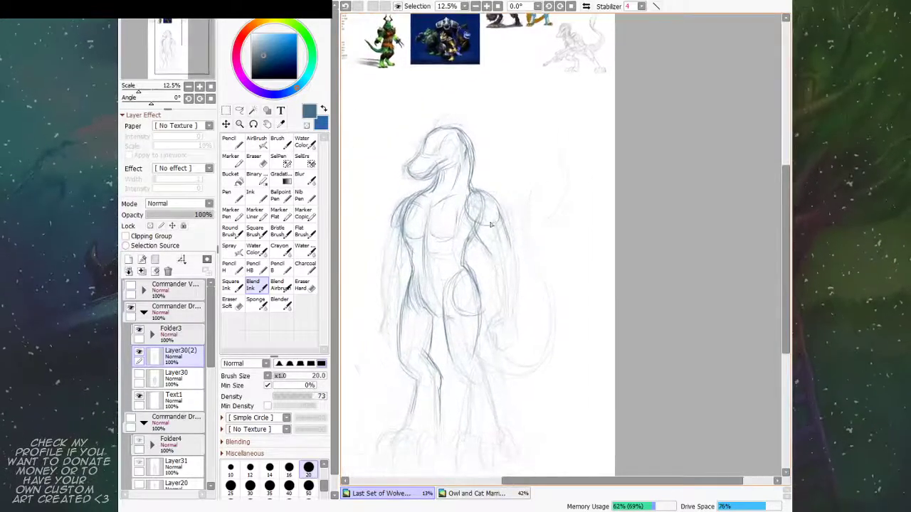
{"action": "left_click_drag", "start_coordinate": [506, 256], "coordinate": [502, 230]}
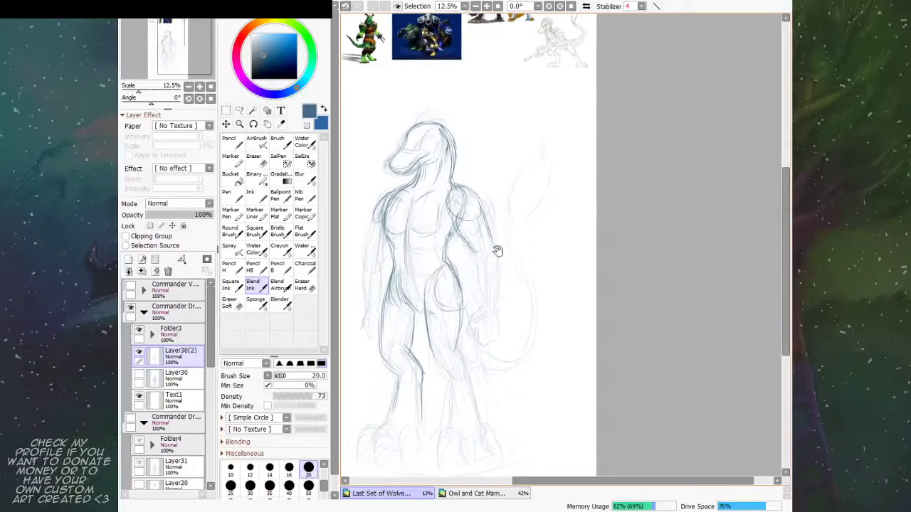
{"action": "left_click_drag", "start_coordinate": [500, 252], "coordinate": [497, 252]}
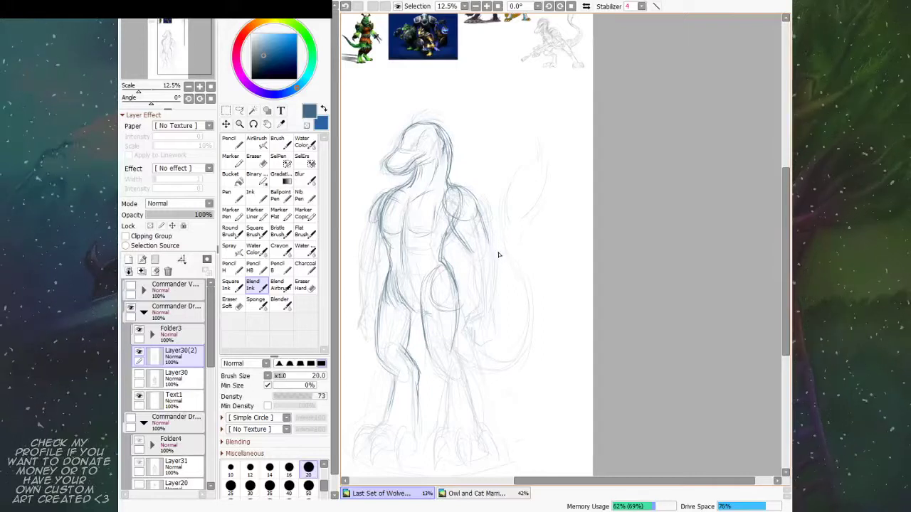
{"action": "scroll", "coordinate": [498, 253], "scroll_direction": "right", "scroll_amount": 1}
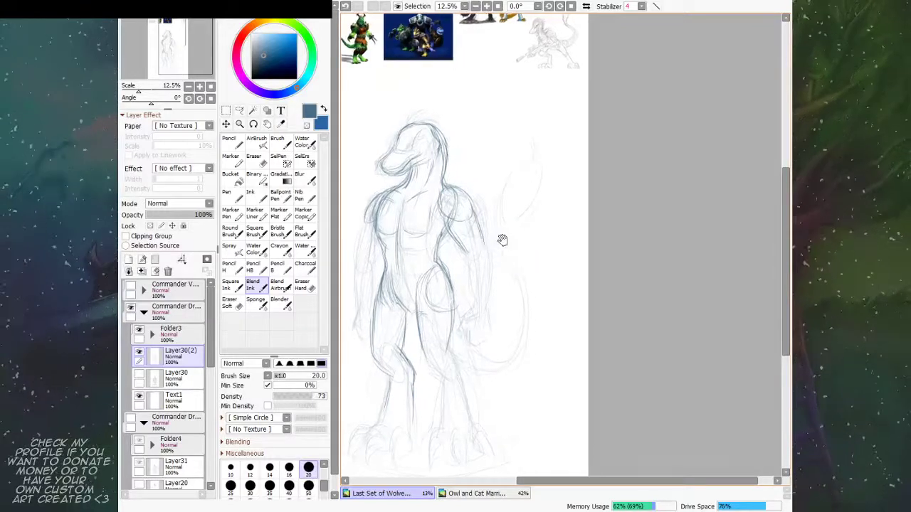
{"action": "left_click_drag", "start_coordinate": [466, 252], "coordinate": [468, 305]}
{"action": "left_click_drag", "start_coordinate": [487, 249], "coordinate": [506, 229]}
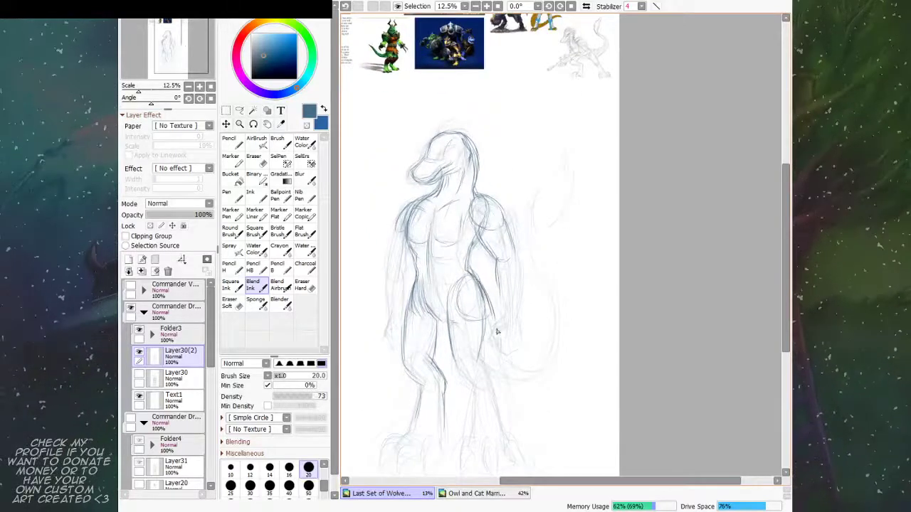
Step: Draw the knee and upper shin lines of the leg on the viewer's right
{"action": "left_click_drag", "start_coordinate": [501, 305], "coordinate": [470, 240]}
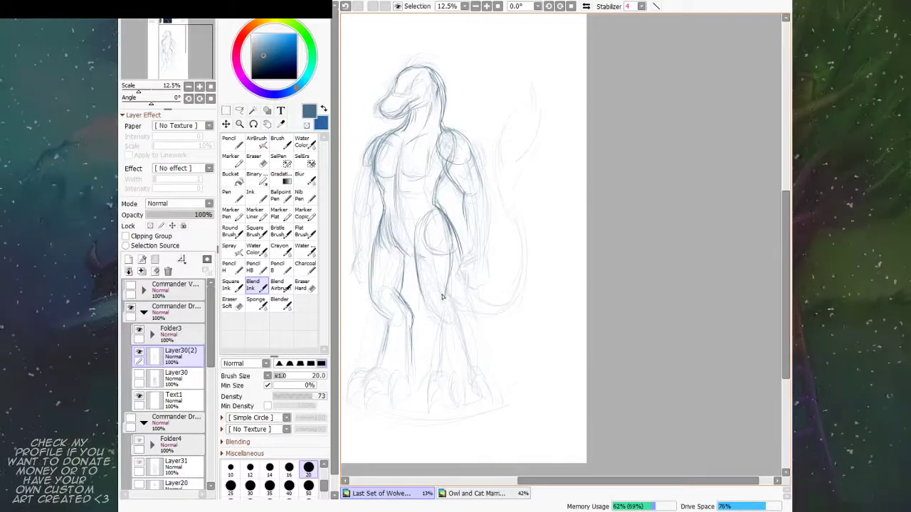
{"action": "left_click_drag", "start_coordinate": [516, 258], "coordinate": [490, 245]}
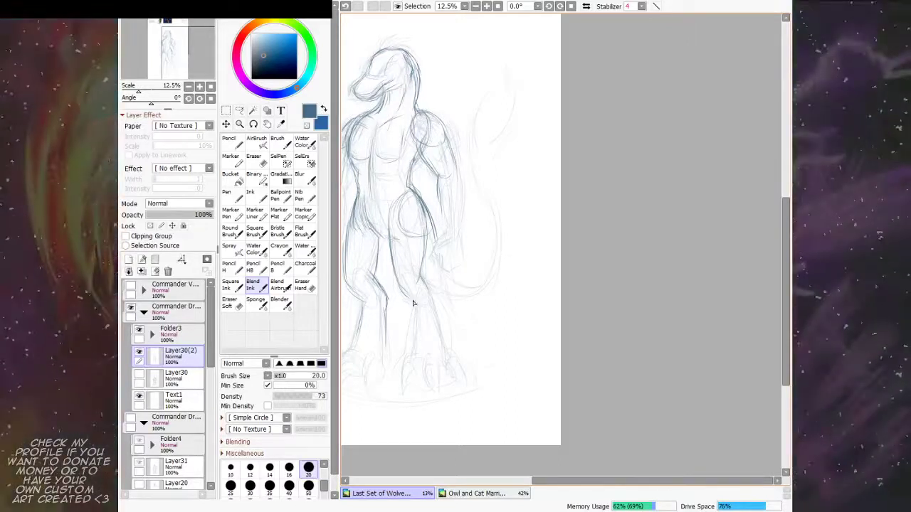
{"action": "scroll", "coordinate": [421, 295], "scroll_direction": "down", "scroll_amount": 1}
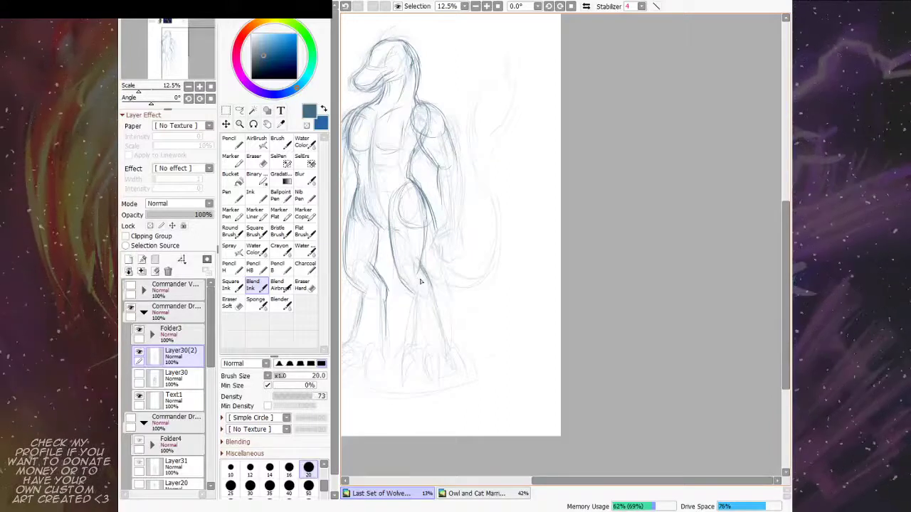
{"action": "mouse_move", "coordinate": [417, 308]}
{"action": "left_mouse_down"}
{"action": "mouse_move", "coordinate": [465, 280]}
{"action": "mouse_move", "coordinate": [432, 311]}
{"action": "mouse_move", "coordinate": [429, 296]}
{"action": "left_mouse_up"}
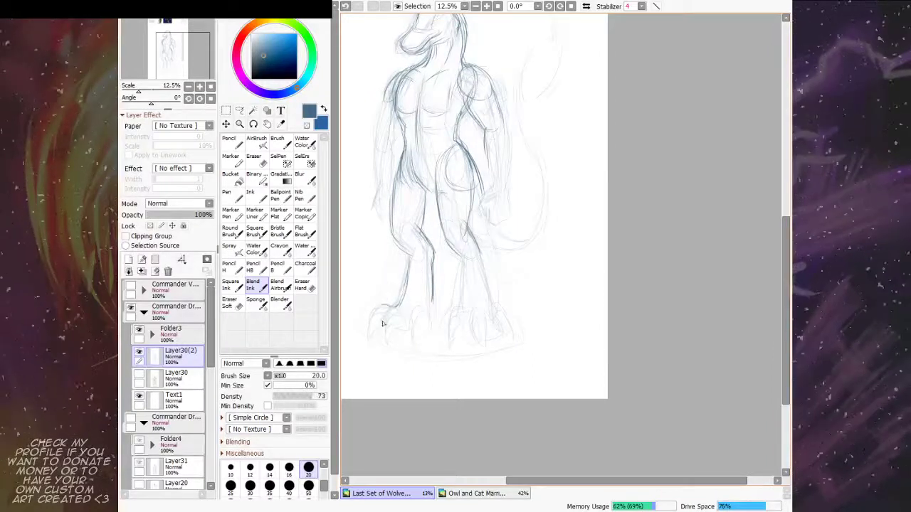
Step: Draw three rounded toes on the foot on the viewer's left and extend the inner ankle line down to them
{"action": "mouse_move", "coordinate": [381, 324]}
{"action": "left_mouse_down"}
{"action": "mouse_move", "coordinate": [384, 307]}
{"action": "mouse_move", "coordinate": [400, 333]}
{"action": "mouse_move", "coordinate": [420, 334]}
{"action": "mouse_move", "coordinate": [426, 323]}
{"action": "mouse_move", "coordinate": [425, 333]}
{"action": "left_mouse_up"}
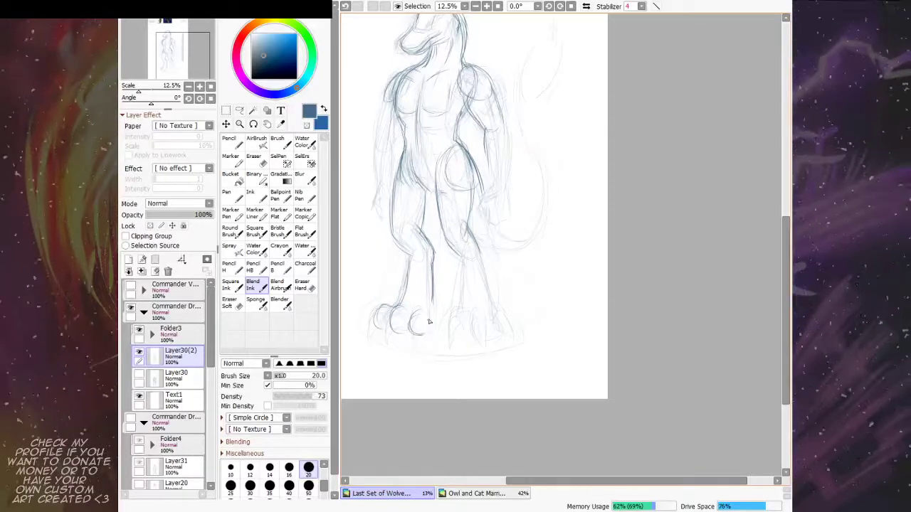
{"action": "left_click_drag", "start_coordinate": [411, 318], "coordinate": [425, 334]}
{"action": "left_click_drag", "start_coordinate": [419, 311], "coordinate": [407, 325]}
{"action": "left_click_drag", "start_coordinate": [432, 297], "coordinate": [424, 335]}
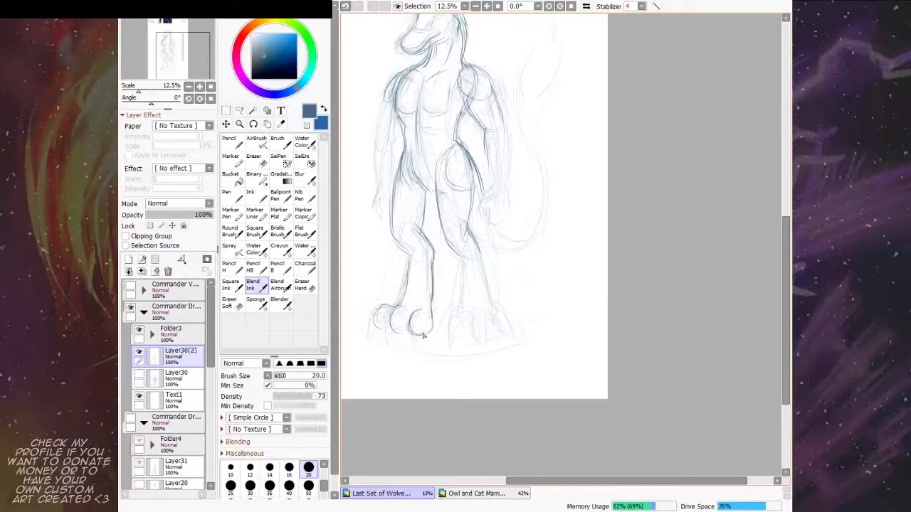
Step: Mirror the canvas view horizontally and draw the inner and outer shin lines of the leg with the raised hip oval
{"action": "left_click_drag", "start_coordinate": [518, 248], "coordinate": [496, 277]}
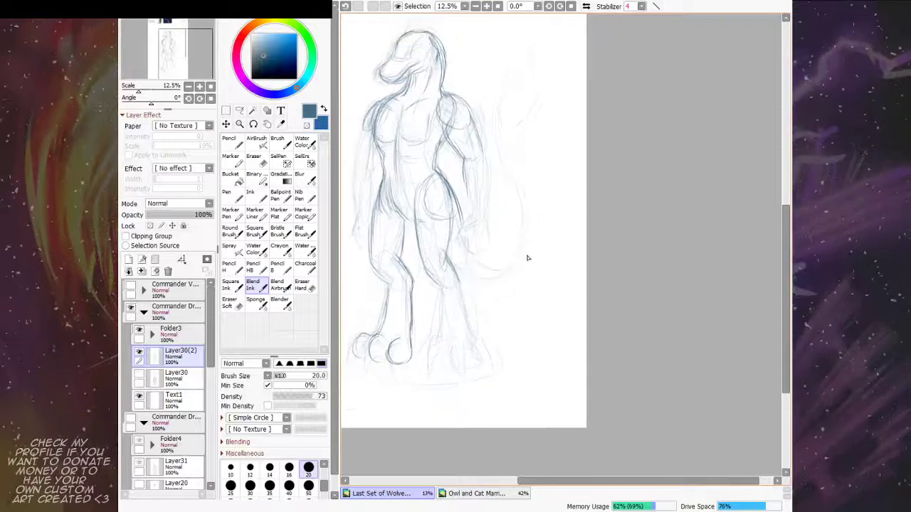
{"action": "key", "text": "h"}
{"action": "left_click_drag", "start_coordinate": [702, 193], "coordinate": [470, 225]}
{"action": "left_click_drag", "start_coordinate": [546, 225], "coordinate": [477, 204]}
{"action": "left_click_drag", "start_coordinate": [403, 291], "coordinate": [454, 264]}
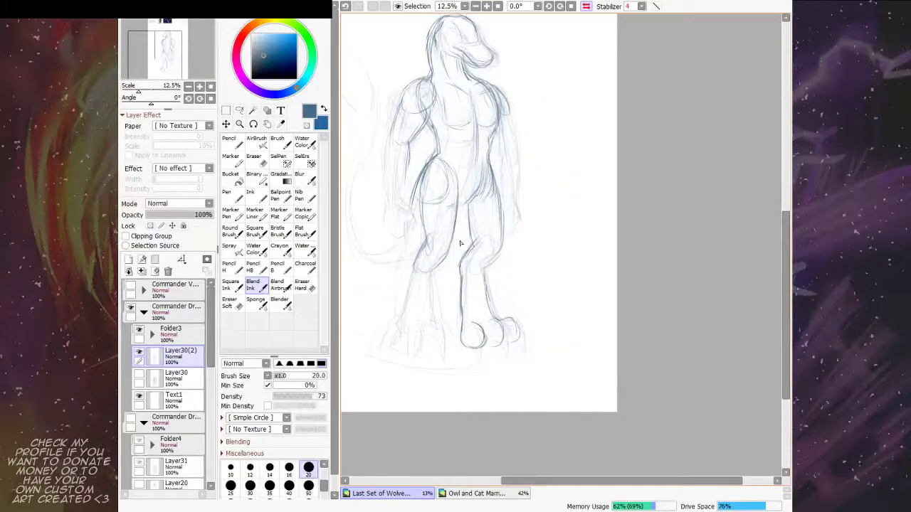
{"action": "mouse_move", "coordinate": [416, 264]}
{"action": "left_mouse_down"}
{"action": "mouse_move", "coordinate": [404, 309]}
{"action": "mouse_move", "coordinate": [435, 314]}
{"action": "mouse_move", "coordinate": [438, 329]}
{"action": "mouse_move", "coordinate": [397, 328]}
{"action": "mouse_move", "coordinate": [453, 268]}
{"action": "mouse_move", "coordinate": [489, 316]}
{"action": "mouse_move", "coordinate": [523, 305]}
{"action": "mouse_move", "coordinate": [482, 307]}
{"action": "mouse_move", "coordinate": [476, 294]}
{"action": "mouse_move", "coordinate": [502, 308]}
{"action": "left_mouse_up"}
Step: Erase the outer toes of the already drawn foot with Eraser Soft and redraw them rounded with Blend Ink
{"action": "left_click", "coordinate": [238, 304]}
{"action": "left_click", "coordinate": [260, 289]}
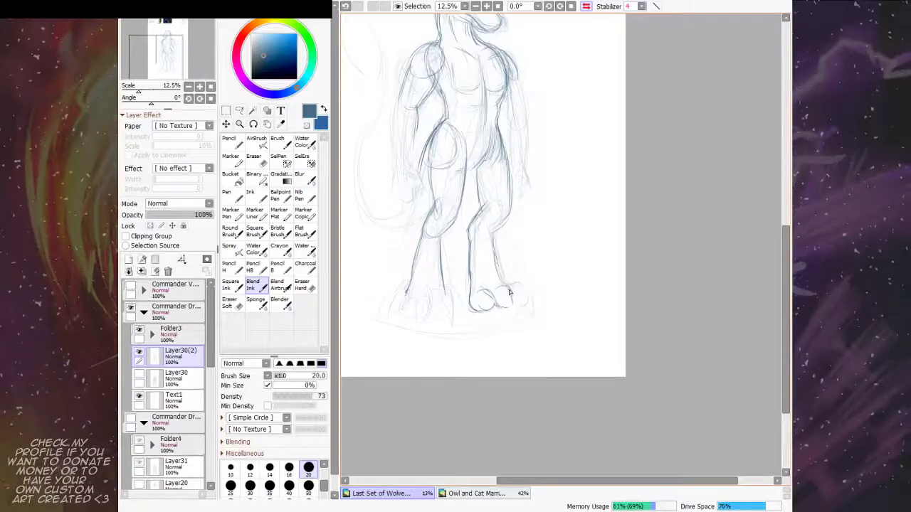
{"action": "left_click_drag", "start_coordinate": [509, 292], "coordinate": [524, 306]}
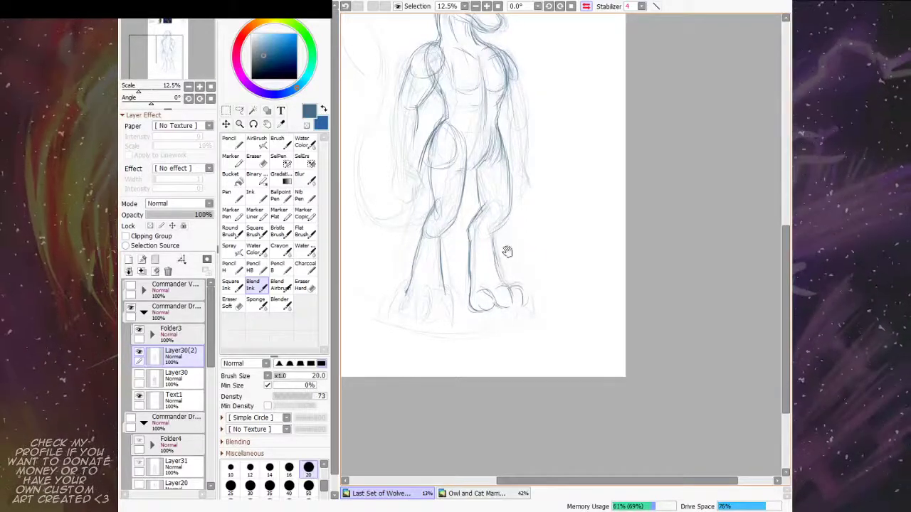
Step: Try three rounded toes on the other foot in the mirrored view, and erase them
{"action": "left_click_drag", "start_coordinate": [508, 251], "coordinate": [521, 254]}
{"action": "left_click_drag", "start_coordinate": [425, 289], "coordinate": [413, 307]}
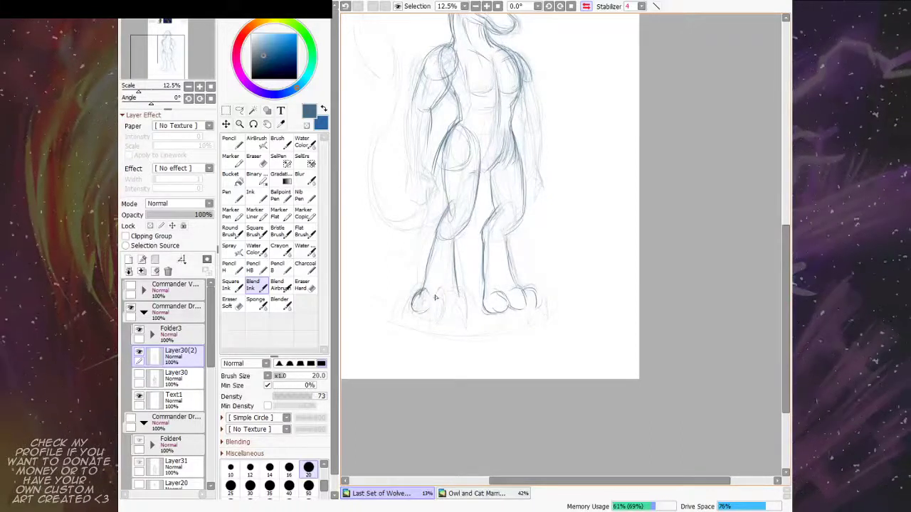
{"action": "mouse_move", "coordinate": [437, 297]}
{"action": "left_mouse_down"}
{"action": "mouse_move", "coordinate": [433, 309]}
{"action": "mouse_move", "coordinate": [431, 299]}
{"action": "mouse_move", "coordinate": [448, 313]}
{"action": "left_mouse_up"}
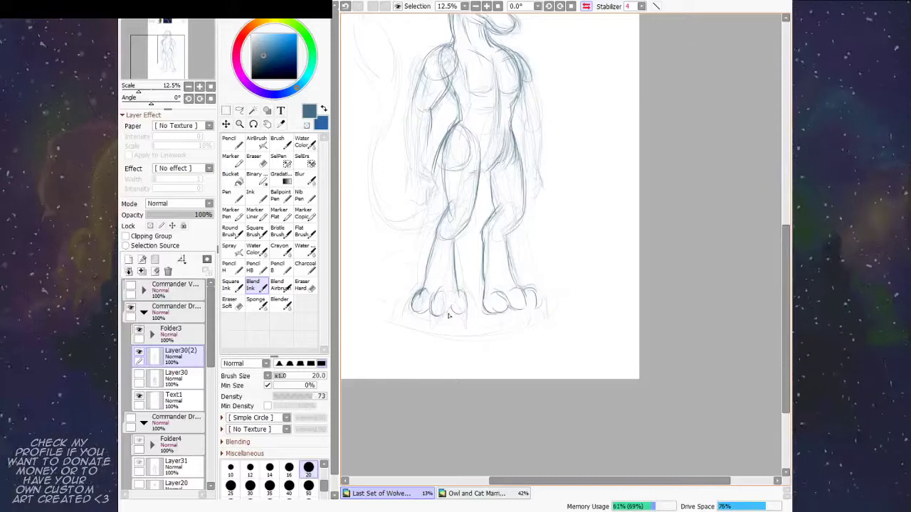
{"action": "left_click_drag", "start_coordinate": [550, 242], "coordinate": [543, 260]}
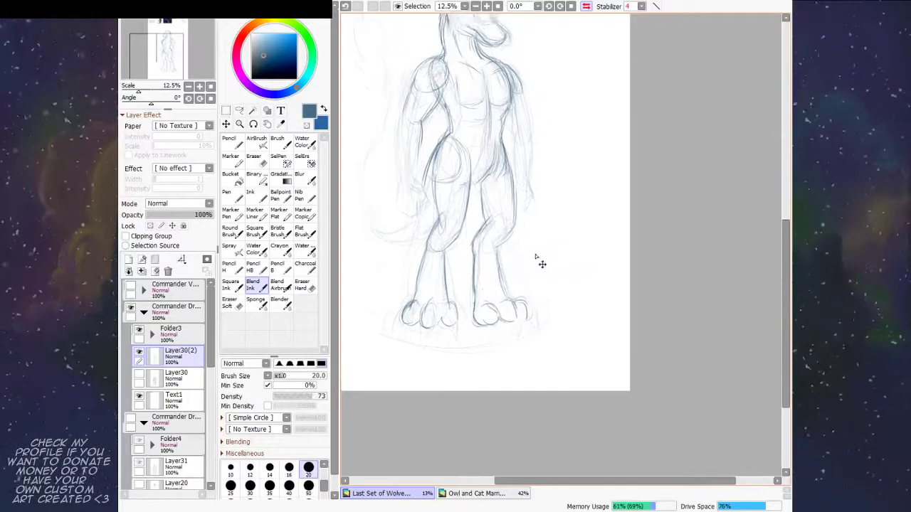
{"action": "key", "text": "e"}
{"action": "mouse_move", "coordinate": [453, 308]}
{"action": "left_mouse_down"}
{"action": "mouse_move", "coordinate": [407, 314]}
{"action": "mouse_move", "coordinate": [405, 327]}
{"action": "mouse_move", "coordinate": [441, 329]}
{"action": "left_mouse_up"}
Step: Sketch larger oval toes on the erased foot with Blend Ink and undo the last stroke
{"action": "left_click", "coordinate": [260, 288]}
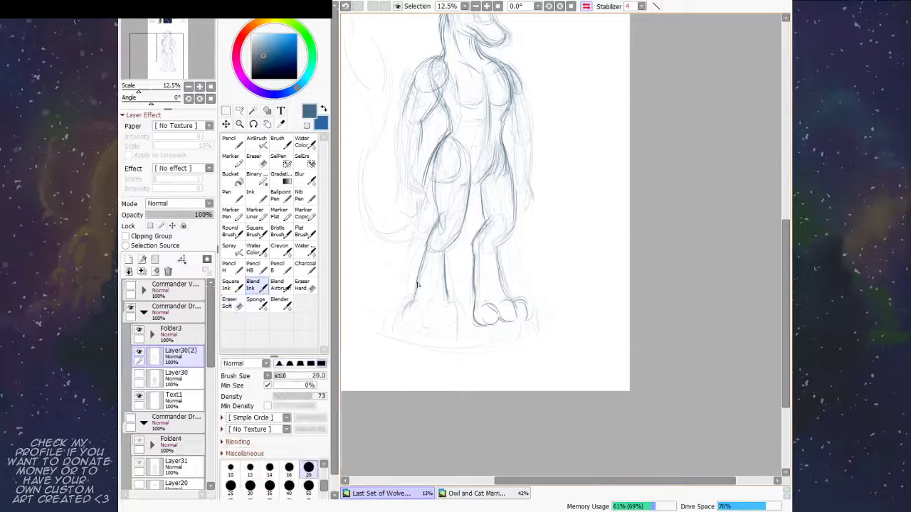
{"action": "mouse_move", "coordinate": [417, 299]}
{"action": "left_mouse_down"}
{"action": "mouse_move", "coordinate": [412, 323]}
{"action": "mouse_move", "coordinate": [416, 309]}
{"action": "mouse_move", "coordinate": [431, 312]}
{"action": "mouse_move", "coordinate": [426, 306]}
{"action": "mouse_move", "coordinate": [423, 319]}
{"action": "mouse_move", "coordinate": [435, 325]}
{"action": "mouse_move", "coordinate": [428, 312]}
{"action": "mouse_move", "coordinate": [426, 326]}
{"action": "mouse_move", "coordinate": [427, 305]}
{"action": "left_mouse_up"}
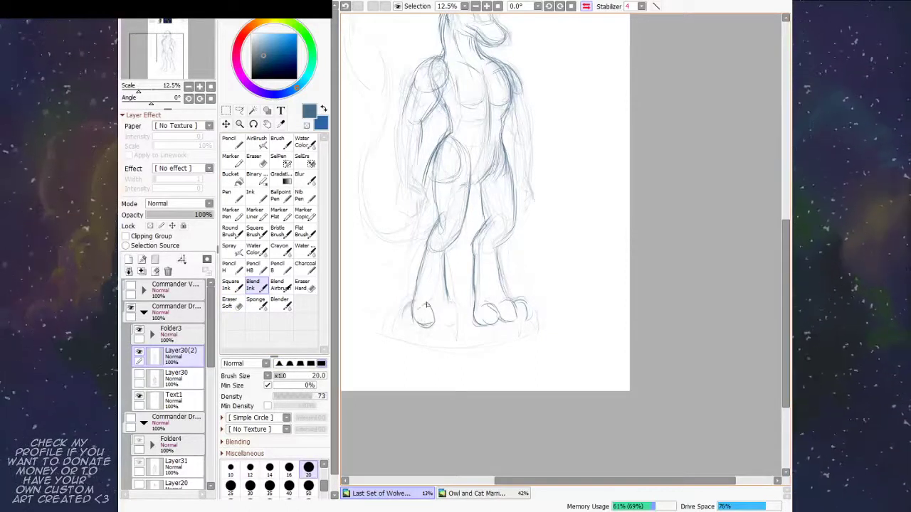
{"action": "mouse_move", "coordinate": [461, 245]}
{"action": "left_mouse_down"}
{"action": "mouse_move", "coordinate": [423, 368]}
{"action": "mouse_move", "coordinate": [502, 372]}
{"action": "mouse_move", "coordinate": [452, 204]}
{"action": "left_mouse_up"}
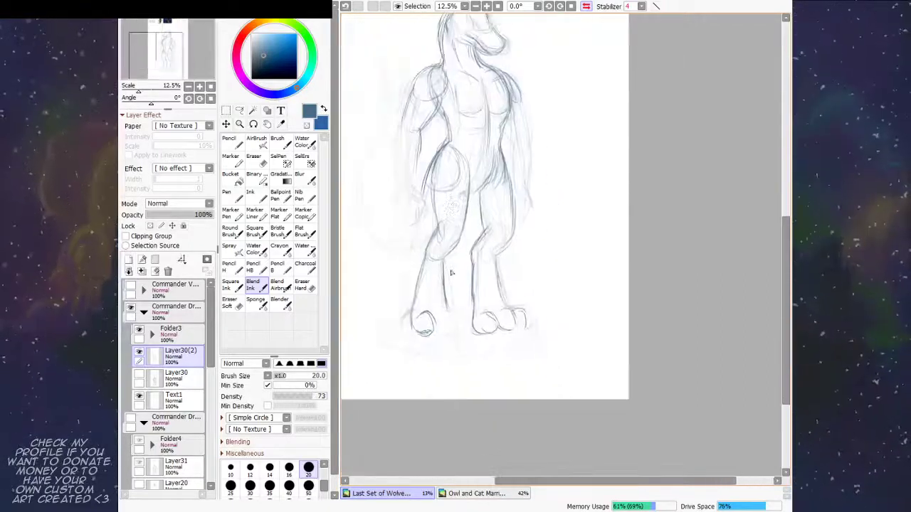
{"action": "mouse_move", "coordinate": [431, 315]}
{"action": "left_mouse_down"}
{"action": "mouse_move", "coordinate": [442, 312]}
{"action": "mouse_move", "coordinate": [444, 329]}
{"action": "left_mouse_up"}
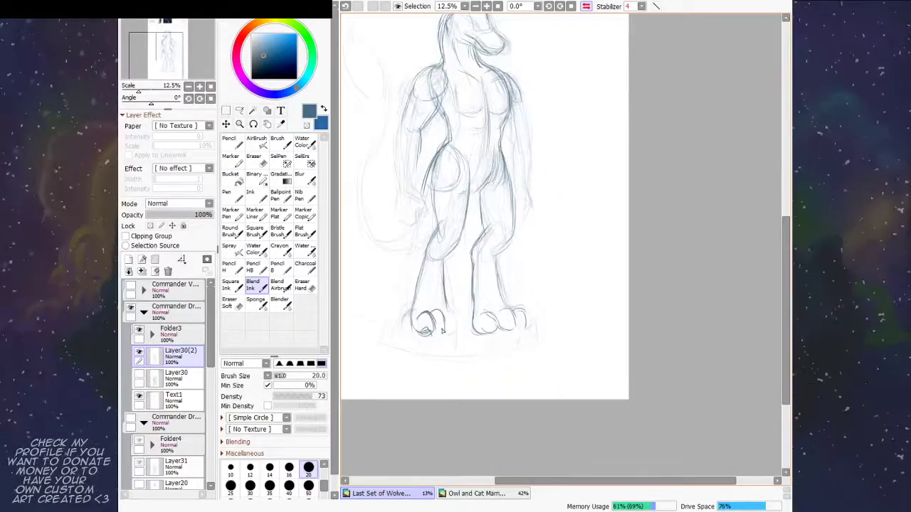
{"action": "key", "text": "ctrl+z"}
Step: Return the canvas view to its unmirrored state and erase the rounded toes of both feet with Eraser Soft
{"action": "mouse_move", "coordinate": [514, 289]}
{"action": "left_mouse_down"}
{"action": "mouse_move", "coordinate": [574, 327]}
{"action": "mouse_move", "coordinate": [358, 311]}
{"action": "left_mouse_up"}
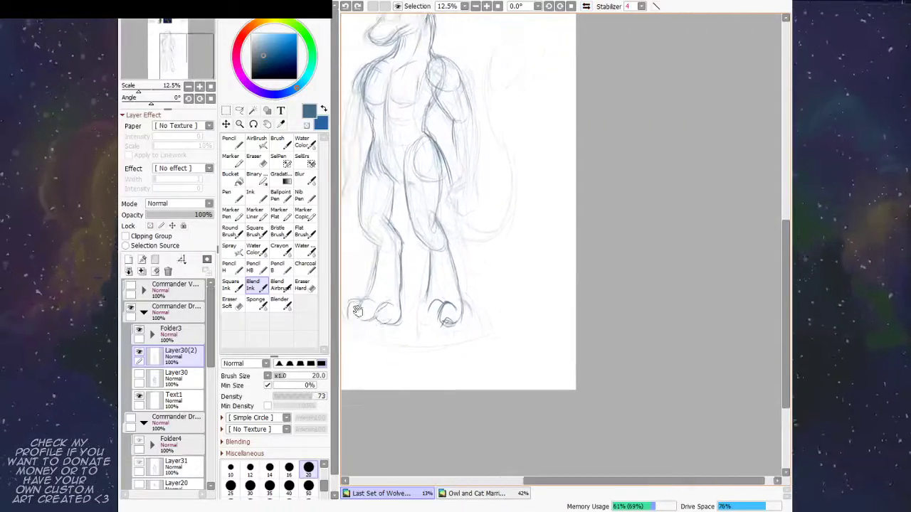
{"action": "left_click", "coordinate": [240, 306]}
{"action": "mouse_move", "coordinate": [446, 314]}
{"action": "left_mouse_down"}
{"action": "mouse_move", "coordinate": [462, 338]}
{"action": "mouse_move", "coordinate": [468, 328]}
{"action": "mouse_move", "coordinate": [457, 316]}
{"action": "mouse_move", "coordinate": [438, 327]}
{"action": "mouse_move", "coordinate": [393, 320]}
{"action": "mouse_move", "coordinate": [375, 339]}
{"action": "mouse_move", "coordinate": [360, 323]}
{"action": "left_mouse_up"}
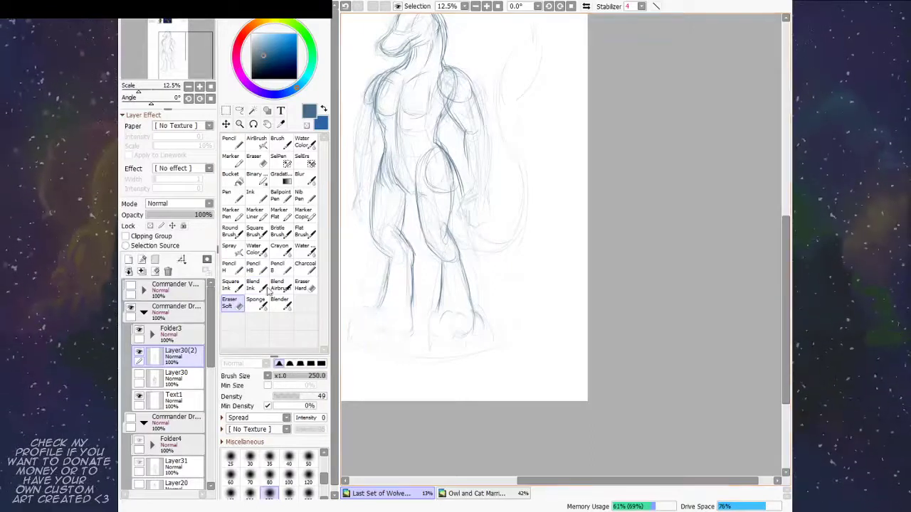
Step: Draw clawed toes and the inner edge of the foot on the viewer's left with Blend Ink
{"action": "left_click", "coordinate": [265, 290]}
{"action": "left_click_drag", "start_coordinate": [452, 272], "coordinate": [470, 257]}
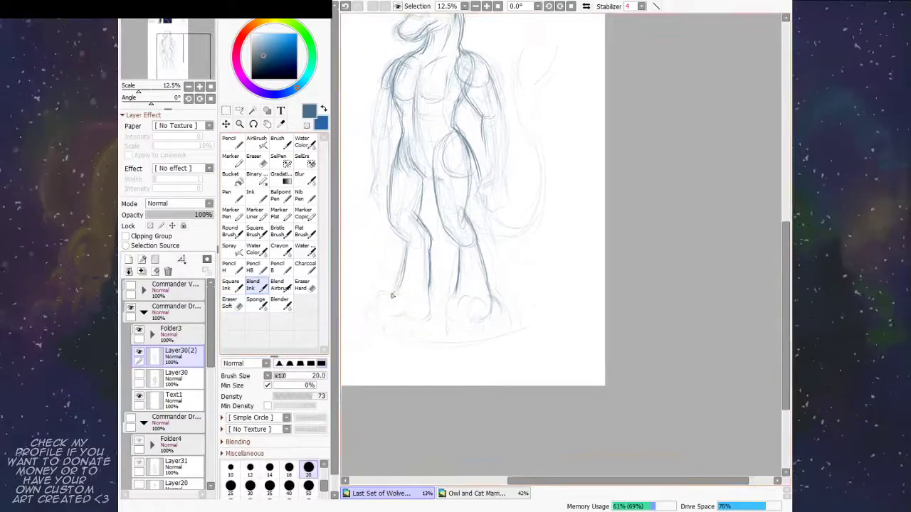
{"action": "mouse_move", "coordinate": [392, 295]}
{"action": "left_mouse_down"}
{"action": "mouse_move", "coordinate": [375, 318]}
{"action": "mouse_move", "coordinate": [379, 294]}
{"action": "mouse_move", "coordinate": [377, 321]}
{"action": "mouse_move", "coordinate": [403, 300]}
{"action": "mouse_move", "coordinate": [395, 292]}
{"action": "mouse_move", "coordinate": [387, 323]}
{"action": "mouse_move", "coordinate": [400, 308]}
{"action": "mouse_move", "coordinate": [392, 299]}
{"action": "mouse_move", "coordinate": [390, 326]}
{"action": "mouse_move", "coordinate": [420, 294]}
{"action": "mouse_move", "coordinate": [408, 317]}
{"action": "left_mouse_up"}
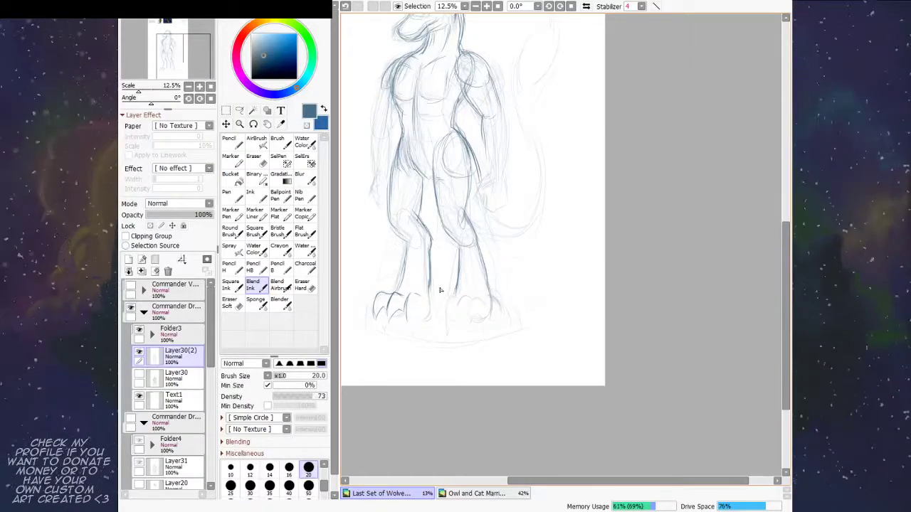
{"action": "mouse_move", "coordinate": [412, 299]}
{"action": "left_mouse_down"}
{"action": "mouse_move", "coordinate": [409, 324]}
{"action": "mouse_move", "coordinate": [432, 317]}
{"action": "mouse_move", "coordinate": [431, 299]}
{"action": "left_mouse_up"}
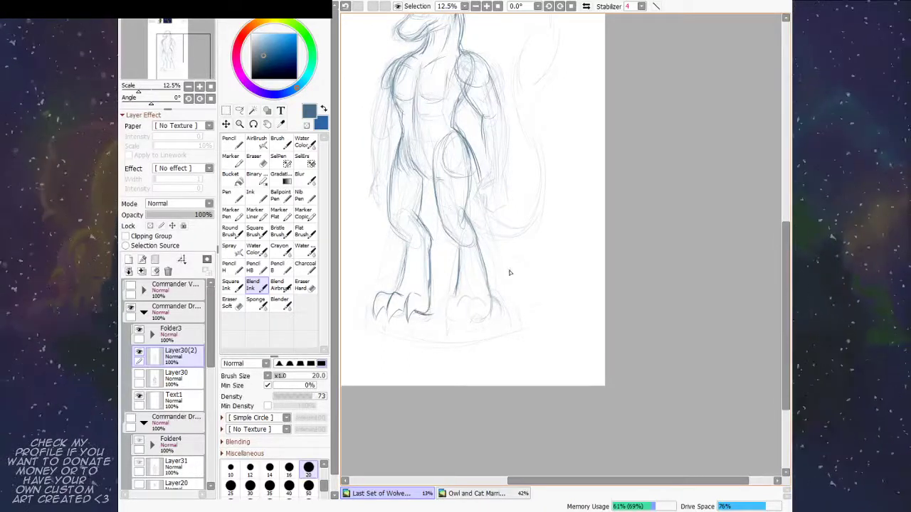
Step: Draw matching clawed toes on the foot on the viewer's right and touch up the outermost toe of the other foot
{"action": "mouse_move", "coordinate": [491, 290]}
{"action": "left_mouse_down"}
{"action": "mouse_move", "coordinate": [489, 308]}
{"action": "mouse_move", "coordinate": [452, 322]}
{"action": "mouse_move", "coordinate": [465, 306]}
{"action": "mouse_move", "coordinate": [462, 321]}
{"action": "mouse_move", "coordinate": [474, 311]}
{"action": "left_mouse_up"}
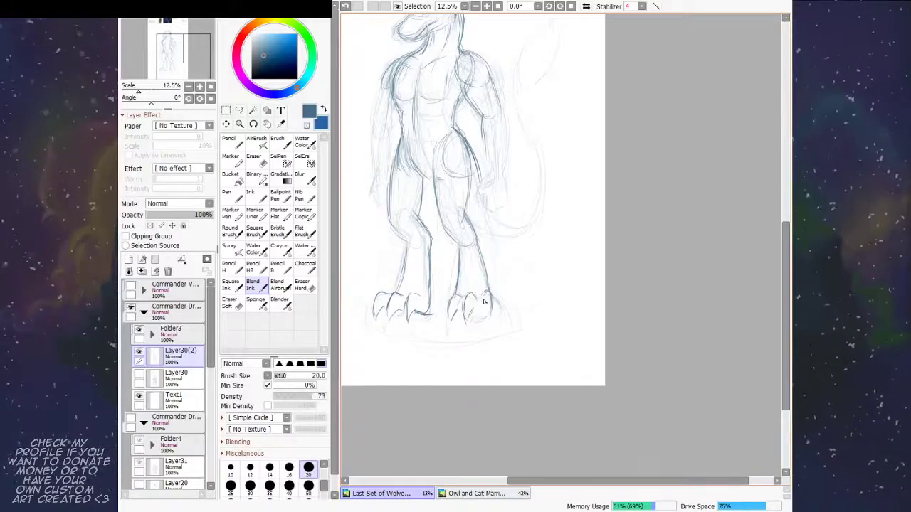
{"action": "mouse_move", "coordinate": [489, 292]}
{"action": "left_mouse_down"}
{"action": "mouse_move", "coordinate": [474, 318]}
{"action": "mouse_move", "coordinate": [480, 311]}
{"action": "mouse_move", "coordinate": [492, 322]}
{"action": "mouse_move", "coordinate": [496, 309]}
{"action": "mouse_move", "coordinate": [486, 317]}
{"action": "mouse_move", "coordinate": [496, 328]}
{"action": "mouse_move", "coordinate": [493, 316]}
{"action": "mouse_move", "coordinate": [459, 317]}
{"action": "mouse_move", "coordinate": [496, 318]}
{"action": "left_mouse_up"}
{"action": "left_click_drag", "start_coordinate": [462, 282], "coordinate": [502, 305]}
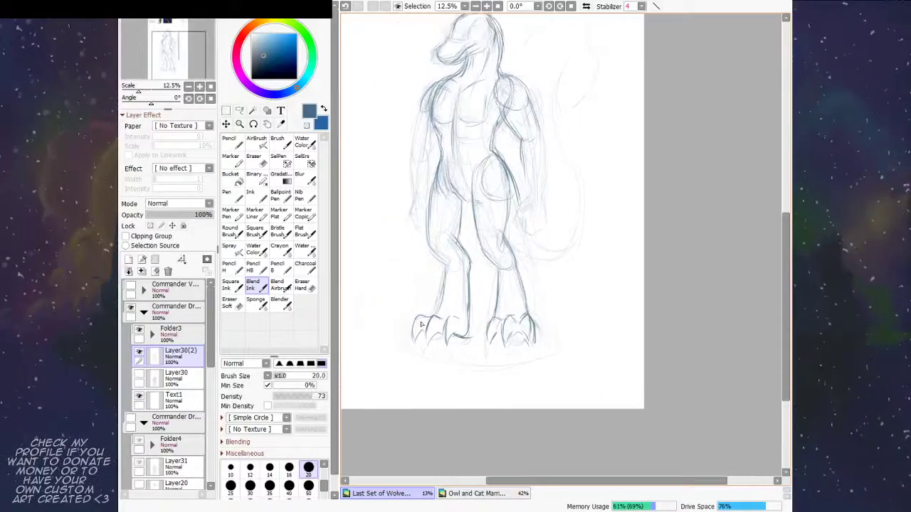
{"action": "left_click_drag", "start_coordinate": [419, 317], "coordinate": [408, 329]}
Step: Lasso the foot on the viewer's left, enlarge it slightly with a Freeform transform, and deselect it
{"action": "left_click", "coordinate": [239, 110]}
{"action": "mouse_move", "coordinate": [473, 333]}
{"action": "left_mouse_down"}
{"action": "mouse_move", "coordinate": [408, 315]}
{"action": "mouse_move", "coordinate": [453, 348]}
{"action": "left_mouse_up"}
{"action": "key", "text": "ctrl+t"}
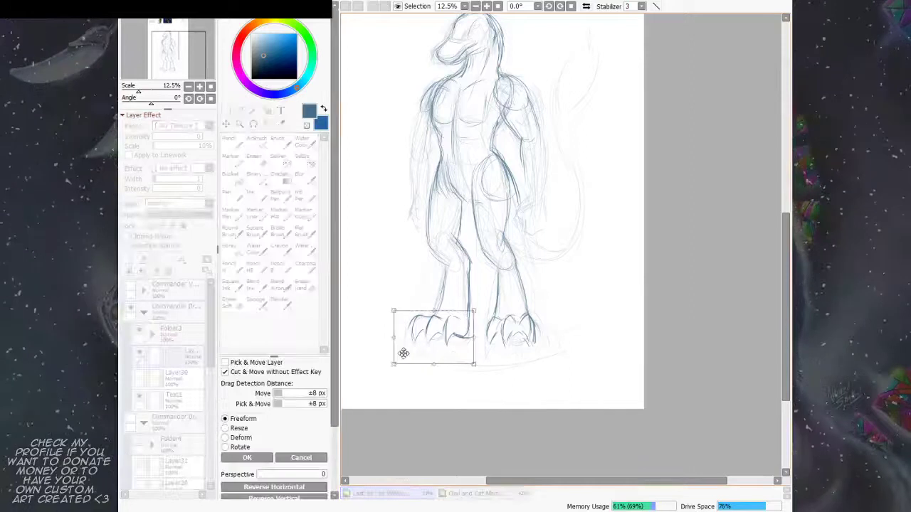
{"action": "left_click_drag", "start_coordinate": [398, 314], "coordinate": [395, 312]}
{"action": "left_click_drag", "start_coordinate": [456, 326], "coordinate": [455, 324]}
{"action": "key", "text": "Return"}
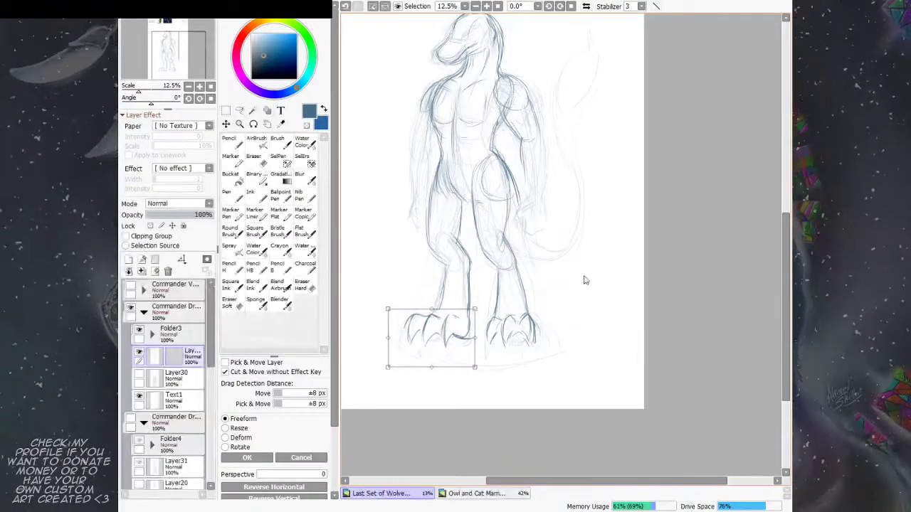
{"action": "key", "text": "Return"}
{"action": "key", "text": "ctrl+d"}
Step: Lasso the foot on the viewer's right, adjust its size with a Freeform transform, and deselect it
{"action": "left_click_drag", "start_coordinate": [574, 287], "coordinate": [565, 300]}
{"action": "mouse_move", "coordinate": [532, 329]}
{"action": "left_mouse_down"}
{"action": "mouse_move", "coordinate": [488, 328]}
{"action": "mouse_move", "coordinate": [545, 366]}
{"action": "mouse_move", "coordinate": [535, 328]}
{"action": "mouse_move", "coordinate": [523, 334]}
{"action": "left_mouse_up"}
{"action": "key", "text": "ctrl+t"}
{"action": "left_click_drag", "start_coordinate": [551, 320], "coordinate": [529, 335]}
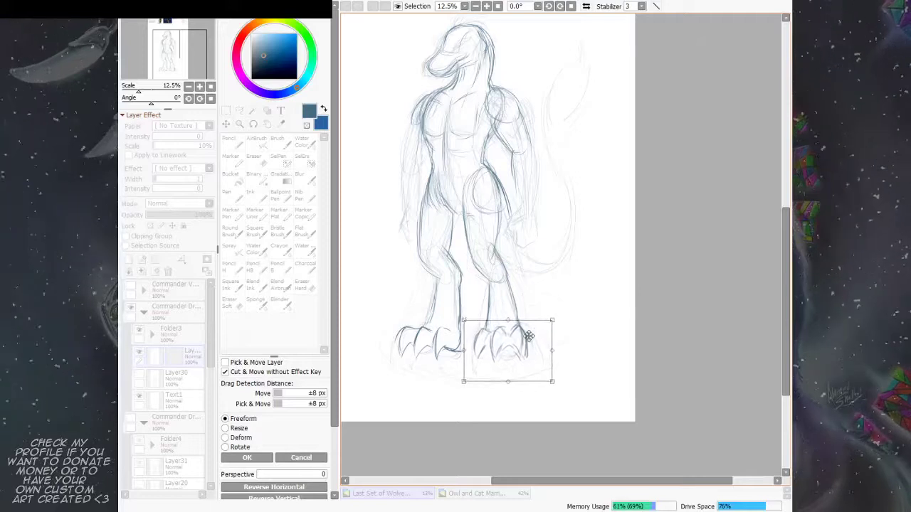
{"action": "key", "text": "Return"}
{"action": "key", "text": "Return"}
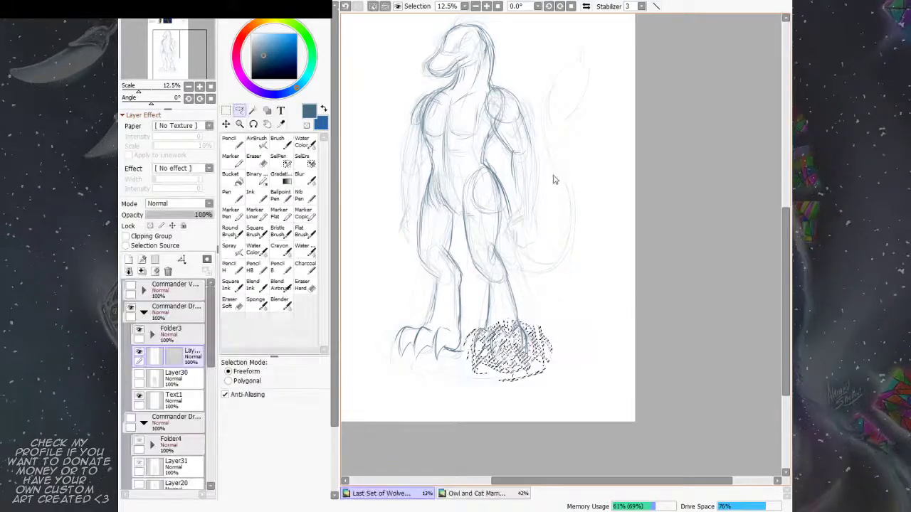
{"action": "key", "text": "ctrl+d"}
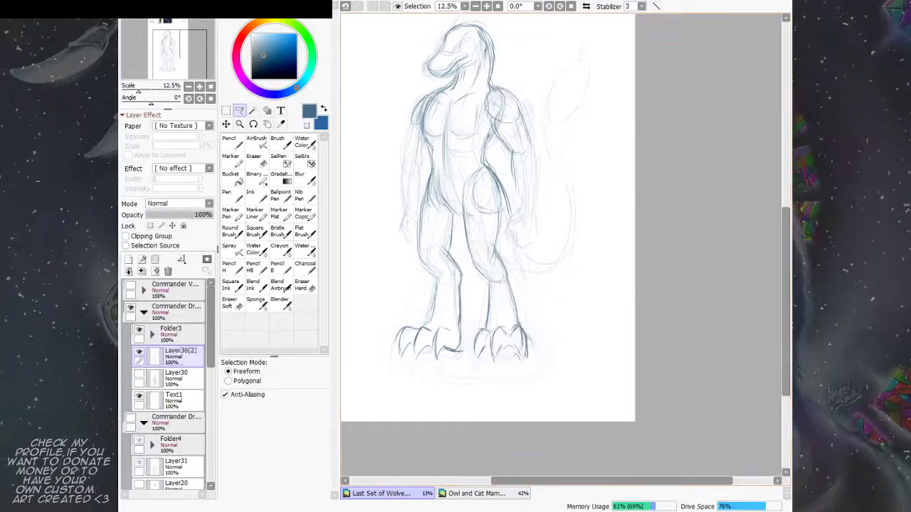
Step: Draw a crest of spiky feathers across the top and back of the head with Blend Ink at size 20
{"action": "left_click_drag", "start_coordinate": [441, 131], "coordinate": [443, 221]}
{"action": "scroll", "coordinate": [443, 220], "scroll_direction": "down", "scroll_amount": 1}
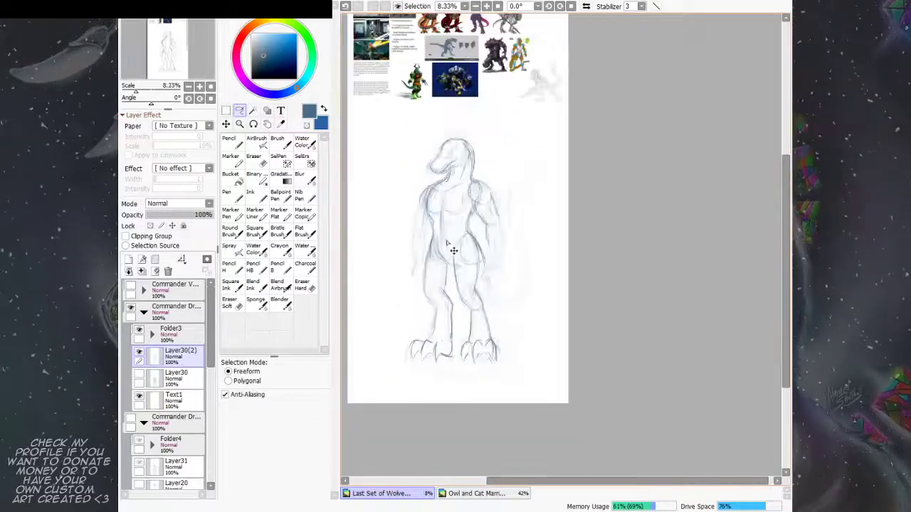
{"action": "scroll", "coordinate": [451, 249], "scroll_direction": "up", "scroll_amount": 1}
{"action": "scroll", "coordinate": [498, 270], "scroll_direction": "up", "scroll_amount": 1}
{"action": "scroll", "coordinate": [510, 242], "scroll_direction": "up", "scroll_amount": 3}
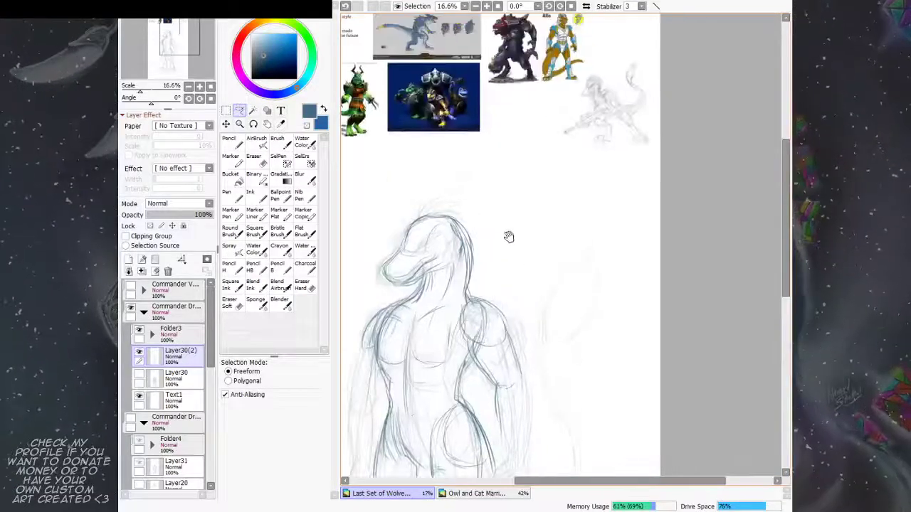
{"action": "mouse_move", "coordinate": [494, 271]}
{"action": "left_mouse_down"}
{"action": "mouse_move", "coordinate": [523, 311]}
{"action": "mouse_move", "coordinate": [592, 297]}
{"action": "mouse_move", "coordinate": [462, 291]}
{"action": "left_mouse_up"}
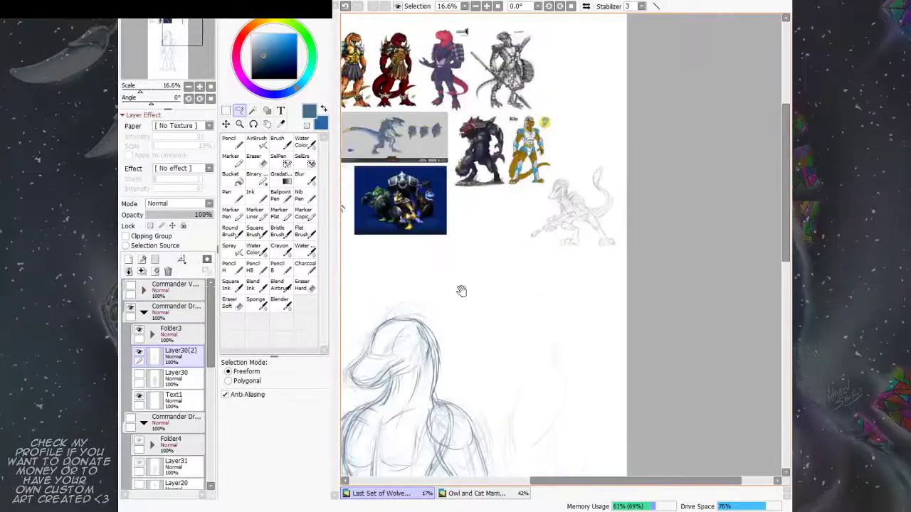
{"action": "mouse_move", "coordinate": [384, 335]}
{"action": "left_mouse_down"}
{"action": "mouse_move", "coordinate": [390, 310]}
{"action": "mouse_move", "coordinate": [409, 299]}
{"action": "mouse_move", "coordinate": [399, 326]}
{"action": "mouse_move", "coordinate": [425, 307]}
{"action": "mouse_move", "coordinate": [413, 321]}
{"action": "mouse_move", "coordinate": [443, 317]}
{"action": "mouse_move", "coordinate": [427, 311]}
{"action": "left_mouse_up"}
{"action": "key", "text": "ctrl+z"}
{"action": "left_click", "coordinate": [255, 286]}
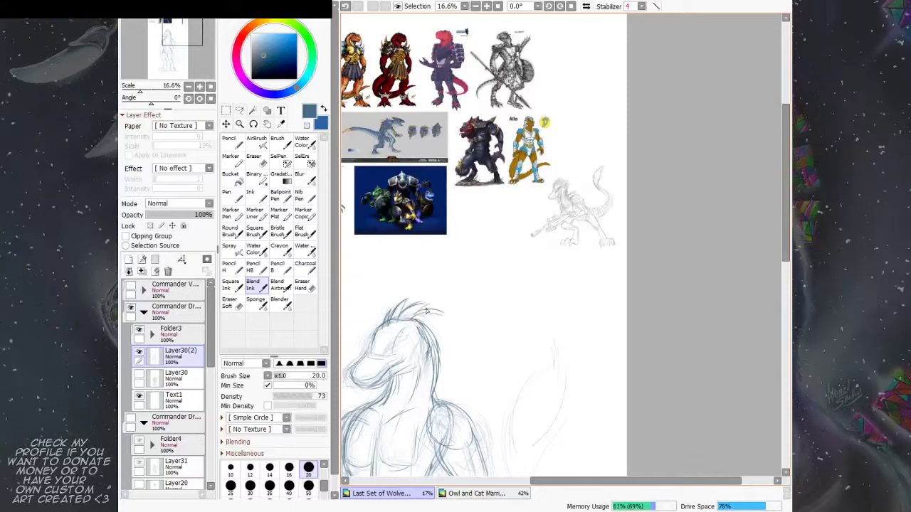
{"action": "left_click_drag", "start_coordinate": [482, 290], "coordinate": [484, 274]}
{"action": "left_click_drag", "start_coordinate": [541, 222], "coordinate": [548, 209]}
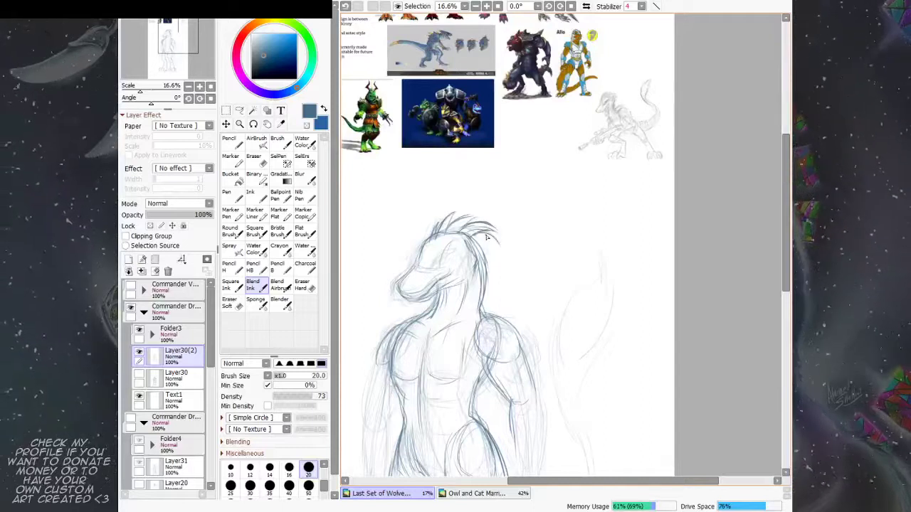
{"action": "left_click_drag", "start_coordinate": [486, 235], "coordinate": [502, 253]}
{"action": "scroll", "coordinate": [503, 261], "scroll_direction": "down", "scroll_amount": 1}
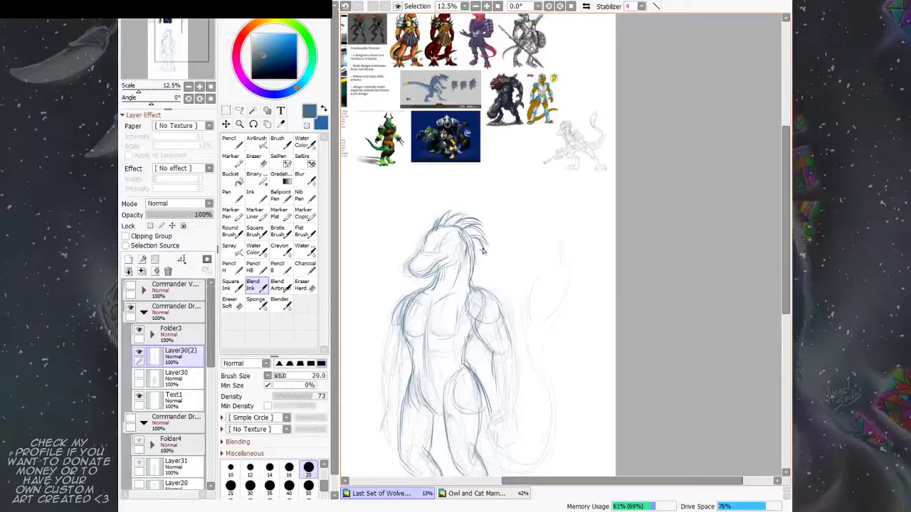
Step: Undo the last crest stroke and continue the spikes in shrinking tufts down the back of the neck
{"action": "scroll", "coordinate": [482, 250], "scroll_direction": "up", "scroll_amount": 3}
{"action": "left_click_drag", "start_coordinate": [534, 195], "coordinate": [351, 424]}
{"action": "scroll", "coordinate": [582, 203], "scroll_direction": "up", "scroll_amount": 3}
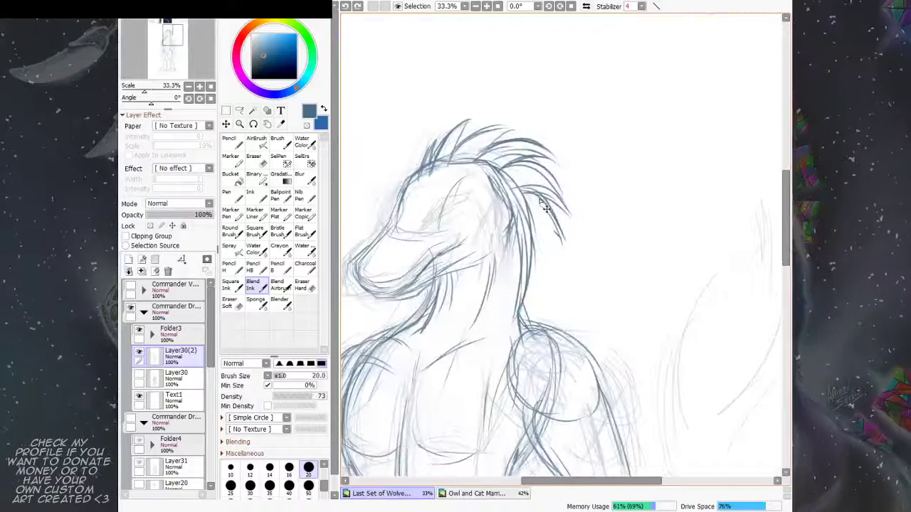
{"action": "key", "text": "ctrl+z"}
{"action": "mouse_move", "coordinate": [516, 193]}
{"action": "left_mouse_down"}
{"action": "mouse_move", "coordinate": [534, 215]}
{"action": "mouse_move", "coordinate": [536, 202]}
{"action": "mouse_move", "coordinate": [550, 234]}
{"action": "left_mouse_up"}
{"action": "mouse_move", "coordinate": [533, 220]}
{"action": "left_mouse_down"}
{"action": "mouse_move", "coordinate": [549, 233]}
{"action": "mouse_move", "coordinate": [543, 223]}
{"action": "mouse_move", "coordinate": [545, 256]}
{"action": "left_mouse_up"}
{"action": "mouse_move", "coordinate": [545, 256]}
{"action": "left_mouse_down"}
{"action": "mouse_move", "coordinate": [533, 243]}
{"action": "mouse_move", "coordinate": [535, 267]}
{"action": "left_mouse_up"}
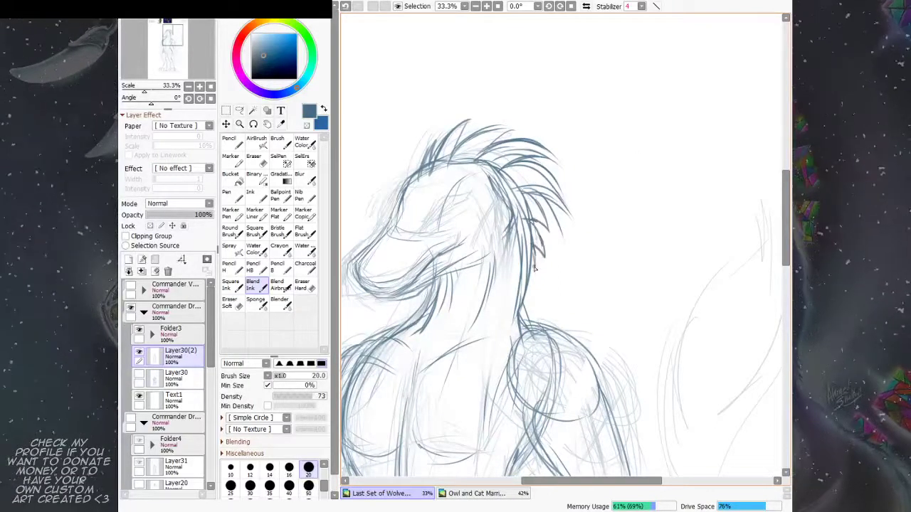
{"action": "scroll", "coordinate": [520, 286], "scroll_direction": "down", "scroll_amount": 2}
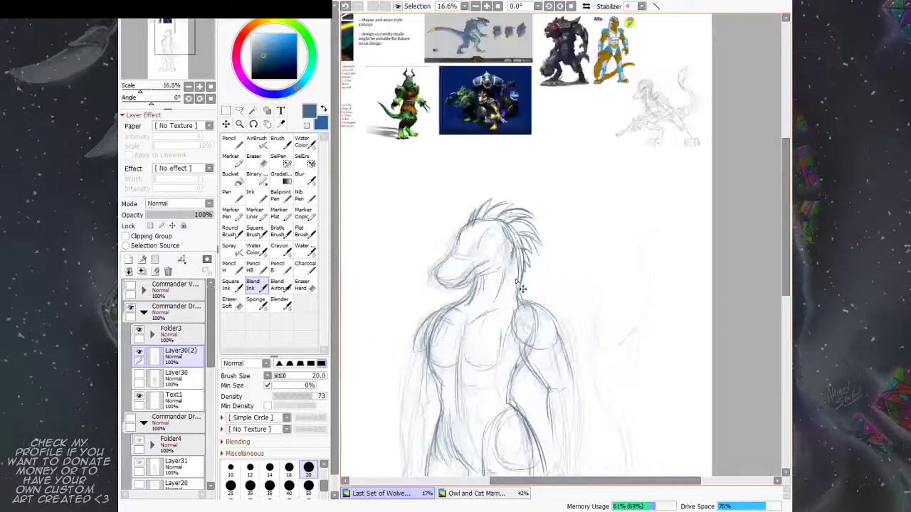
{"action": "scroll", "coordinate": [518, 285], "scroll_direction": "down", "scroll_amount": 1}
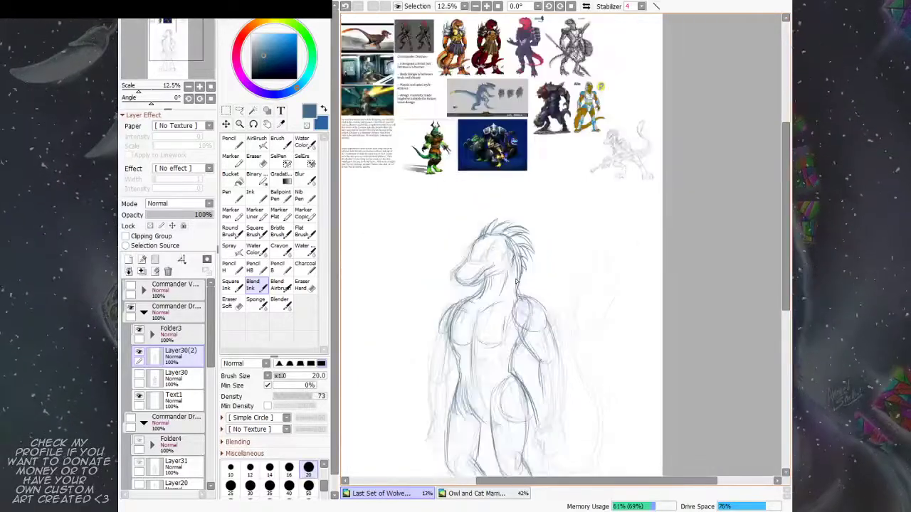
Step: Mirror the view and draw the forearm and clawed hand of the arm on the crest side
{"action": "key", "text": "h"}
{"action": "left_click_drag", "start_coordinate": [649, 360], "coordinate": [476, 257]}
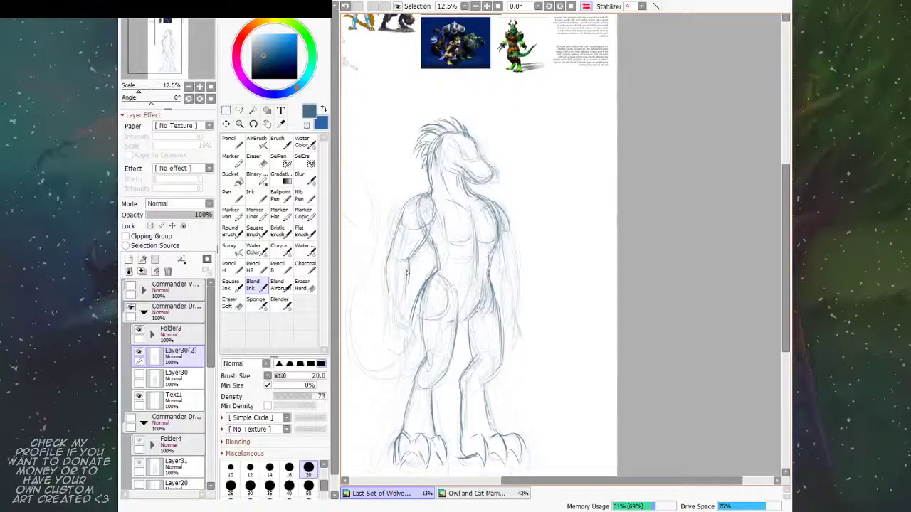
{"action": "mouse_move", "coordinate": [406, 288]}
{"action": "left_mouse_down"}
{"action": "mouse_move", "coordinate": [385, 342]}
{"action": "mouse_move", "coordinate": [392, 368]}
{"action": "mouse_move", "coordinate": [482, 276]}
{"action": "mouse_move", "coordinate": [483, 215]}
{"action": "left_mouse_up"}
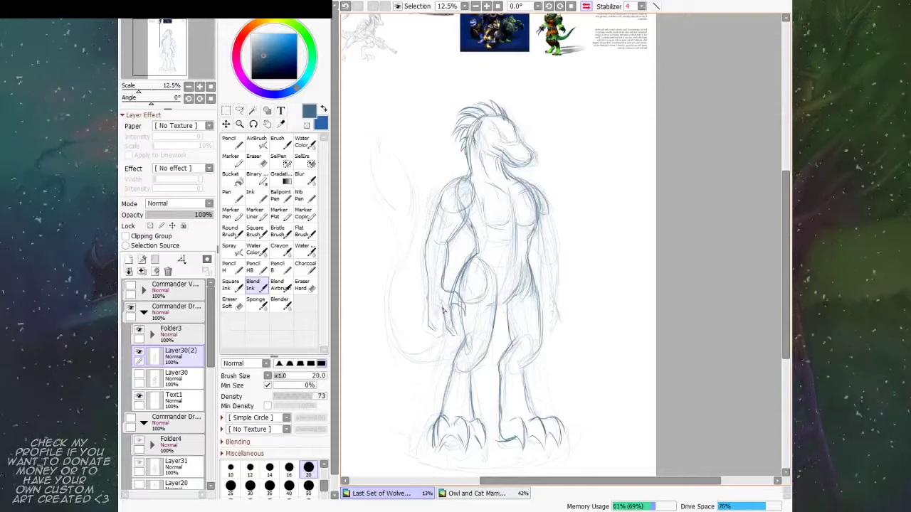
{"action": "left_click_drag", "start_coordinate": [433, 316], "coordinate": [443, 330]}
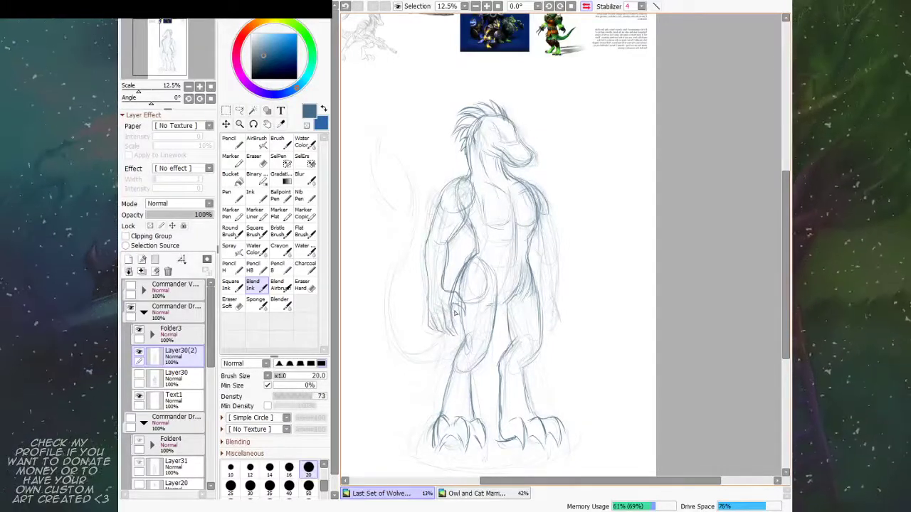
{"action": "mouse_move", "coordinate": [575, 249]}
{"action": "left_mouse_down"}
{"action": "mouse_move", "coordinate": [529, 256]}
{"action": "mouse_move", "coordinate": [535, 252]}
{"action": "left_mouse_up"}
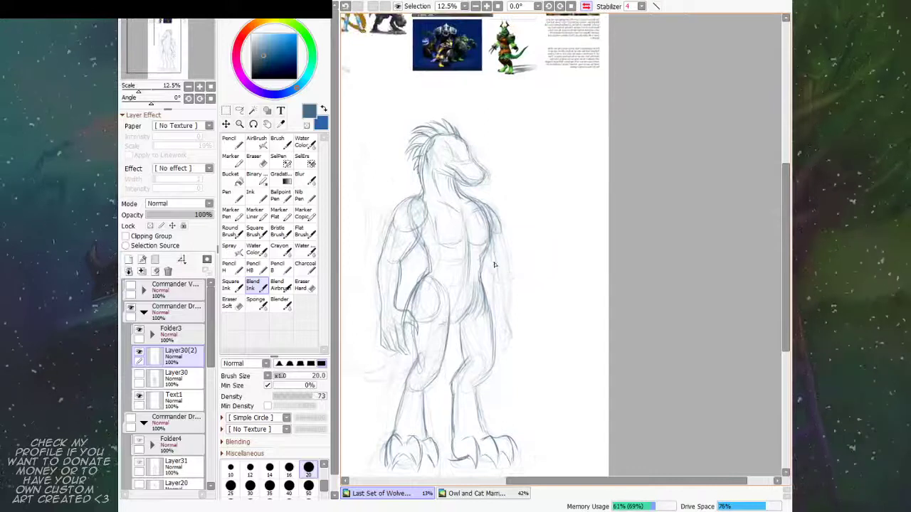
Step: Flip the view back, outline the arm on the snout side, then undo its forearm strokes and try the forearm again
{"action": "key", "text": "h"}
{"action": "mouse_move", "coordinate": [660, 225]}
{"action": "left_mouse_down"}
{"action": "mouse_move", "coordinate": [412, 247]}
{"action": "mouse_move", "coordinate": [400, 292]}
{"action": "left_mouse_up"}
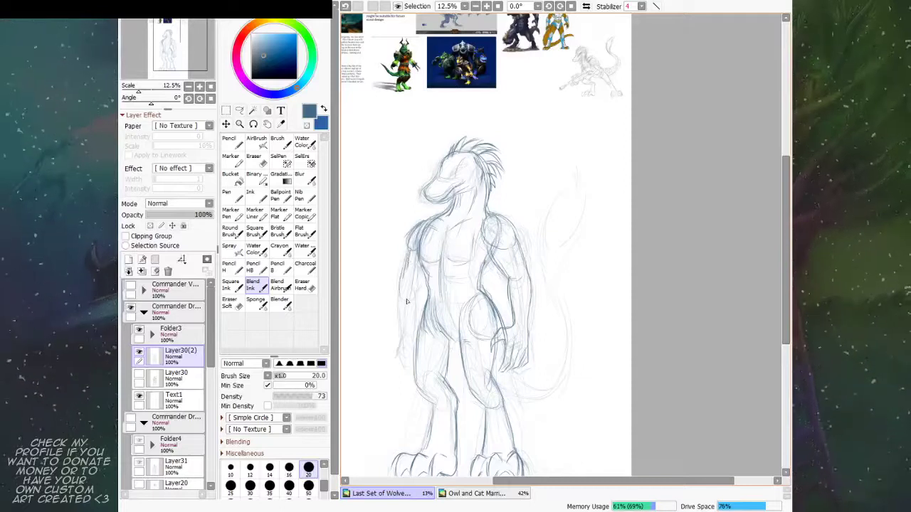
{"action": "mouse_move", "coordinate": [402, 260]}
{"action": "left_mouse_down"}
{"action": "mouse_move", "coordinate": [398, 295]}
{"action": "mouse_move", "coordinate": [420, 286]}
{"action": "left_mouse_up"}
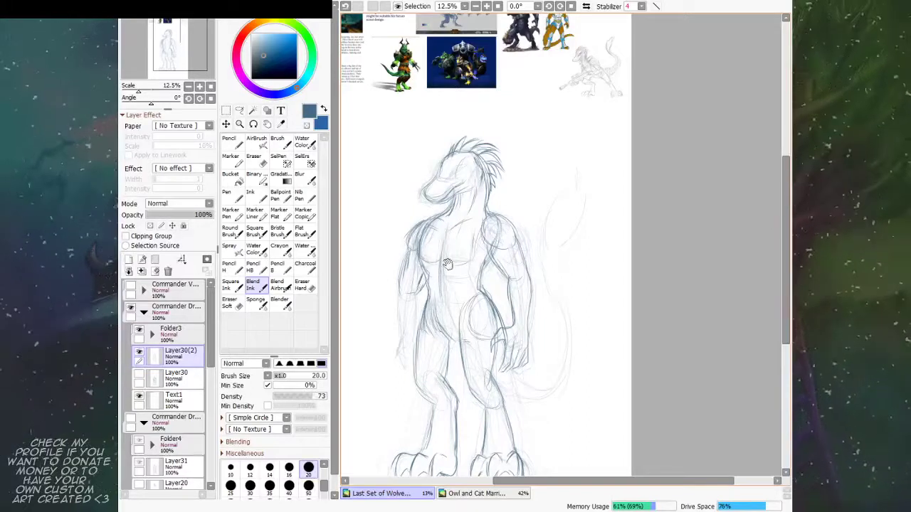
{"action": "left_click_drag", "start_coordinate": [473, 253], "coordinate": [481, 244]}
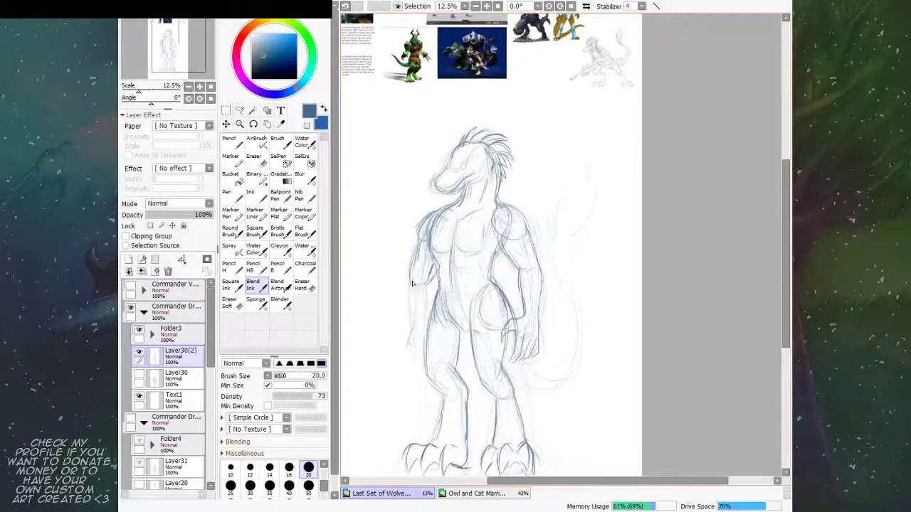
{"action": "left_click_drag", "start_coordinate": [410, 278], "coordinate": [417, 314]}
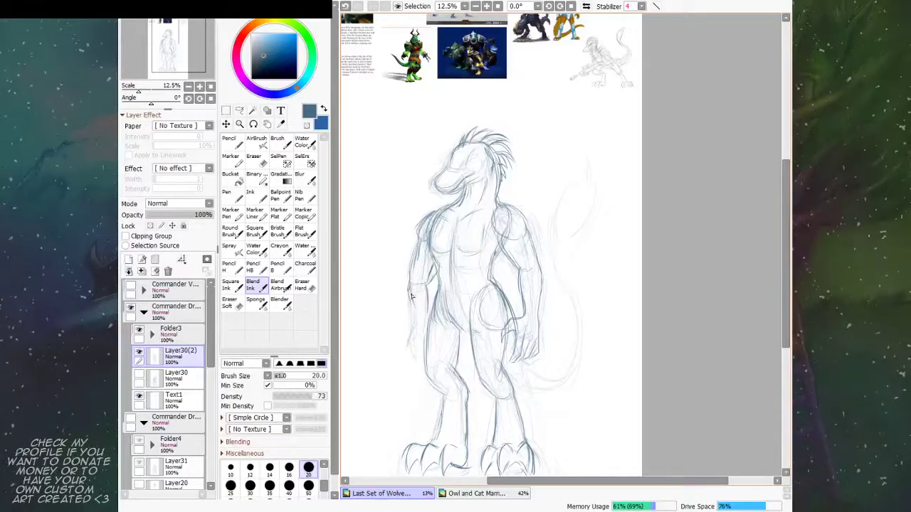
{"action": "key", "text": "ctrl+z"}
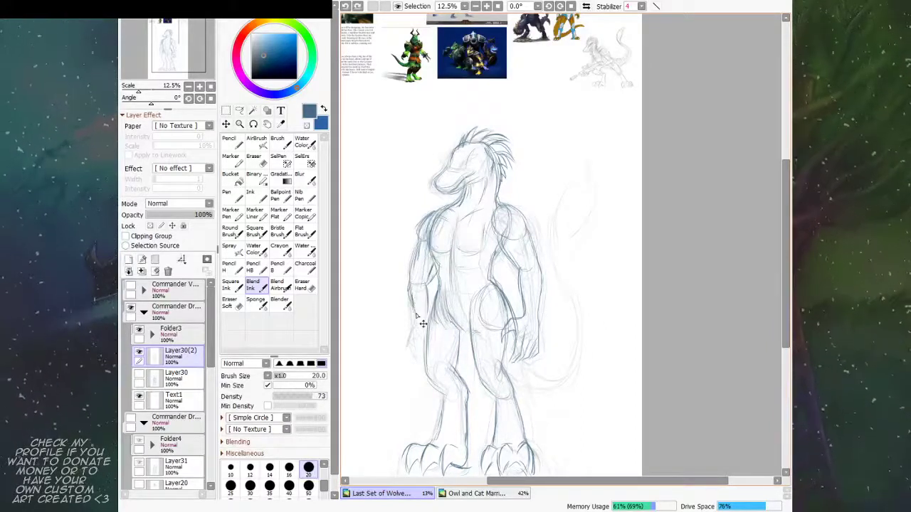
{"action": "key", "text": "ctrl+z"}
{"action": "key", "text": "ctrl+z"}
{"action": "left_click_drag", "start_coordinate": [410, 279], "coordinate": [412, 326]}
Step: Mirror the view, try an inner forearm line, and erase the snout-side forearm with Eraser Soft at size 250
{"action": "key", "text": "h"}
{"action": "left_click_drag", "start_coordinate": [684, 357], "coordinate": [442, 319]}
{"action": "left_click_drag", "start_coordinate": [452, 242], "coordinate": [454, 277]}
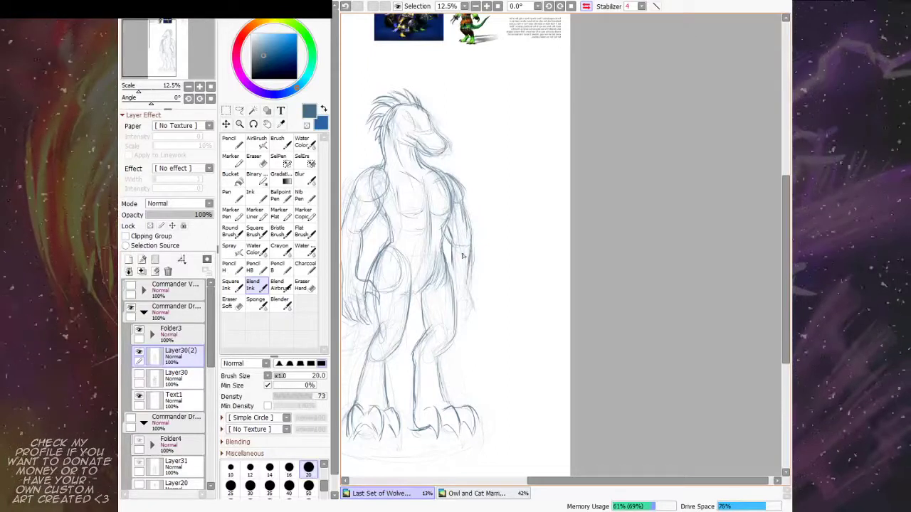
{"action": "left_click", "coordinate": [237, 304]}
{"action": "left_click_drag", "start_coordinate": [461, 220], "coordinate": [460, 265]}
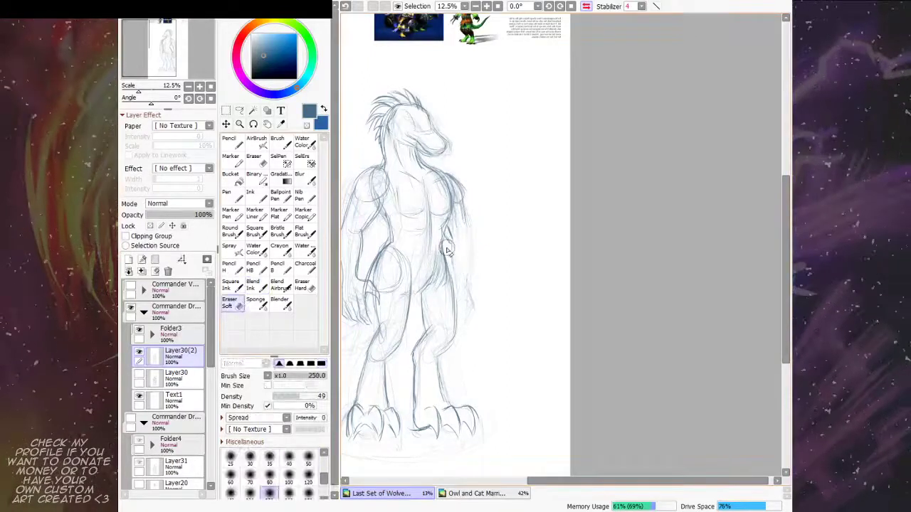
Step: Try new Blend Ink contours for the snout-side arm, then erase its lower part with Eraser Soft
{"action": "key", "text": "e"}
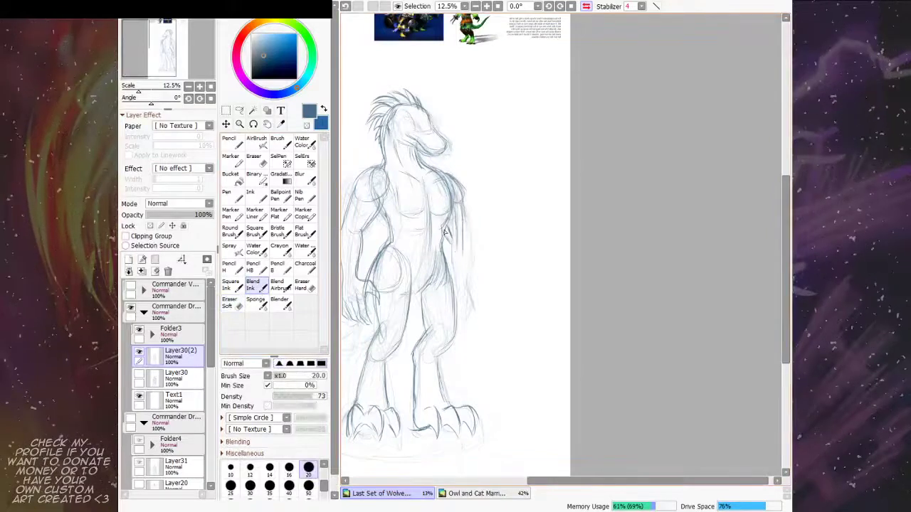
{"action": "left_click_drag", "start_coordinate": [463, 199], "coordinate": [467, 245]}
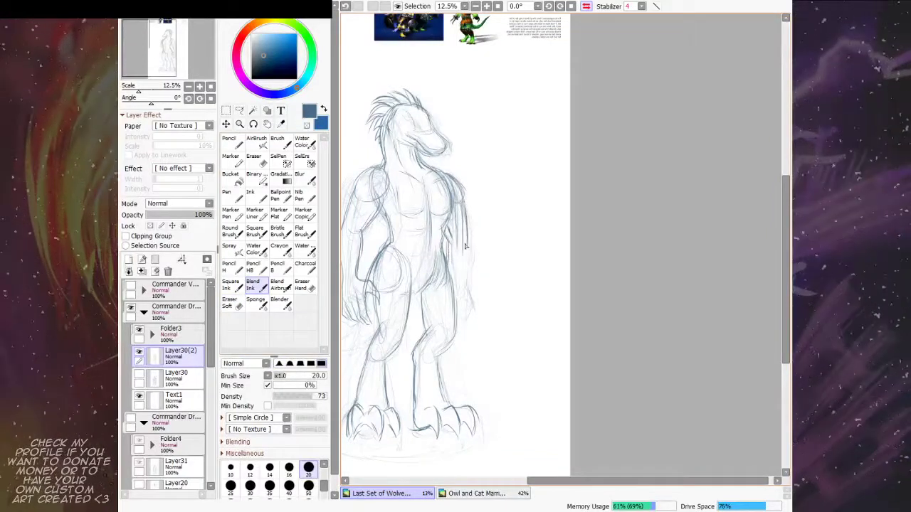
{"action": "left_click_drag", "start_coordinate": [512, 222], "coordinate": [507, 236]}
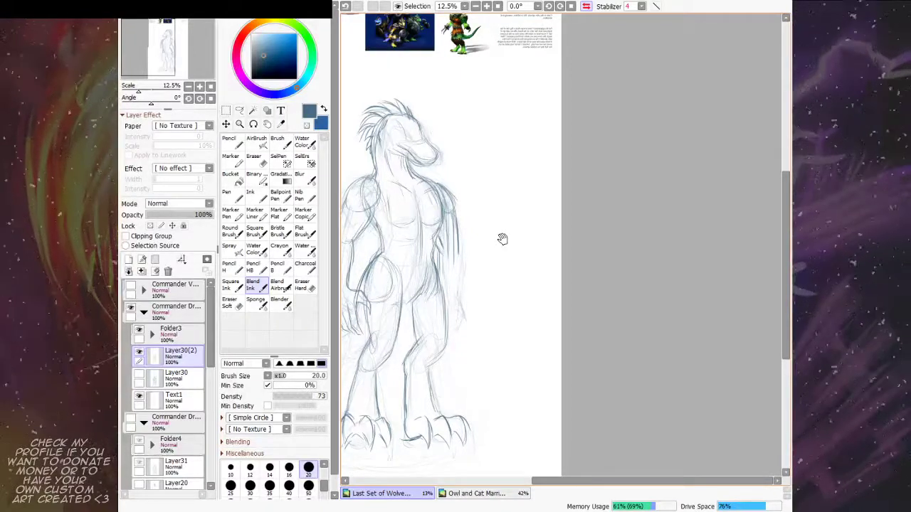
{"action": "left_click", "coordinate": [232, 302]}
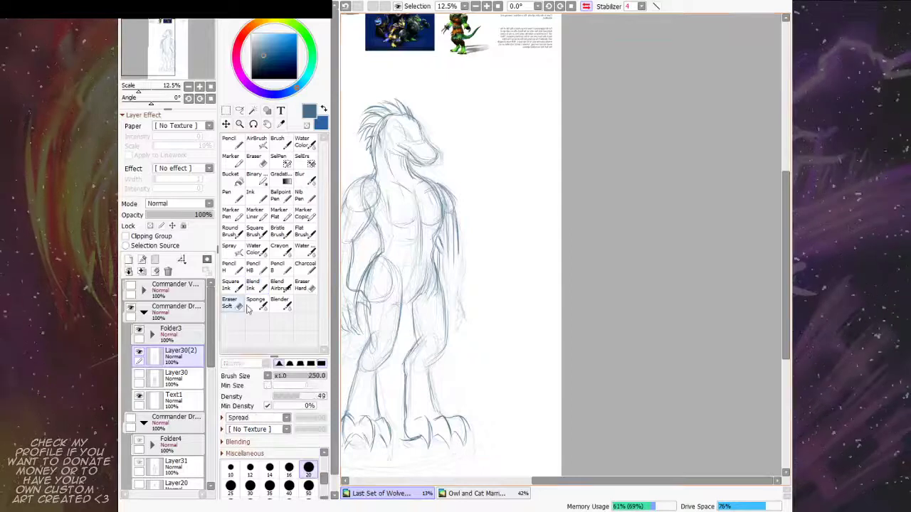
{"action": "left_click_drag", "start_coordinate": [457, 317], "coordinate": [451, 282]}
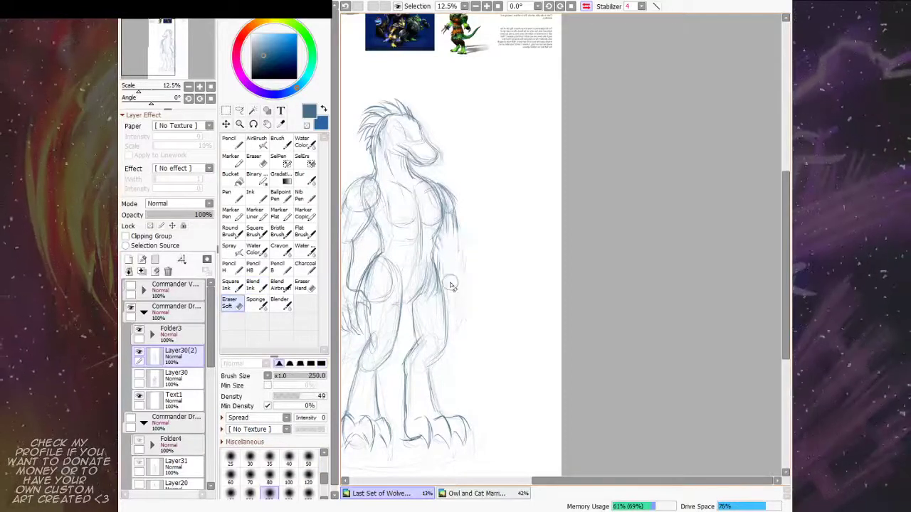
Step: Try the snout-side arm again with Blend Ink, sketching the upper arm, elbow and outer forearm line
{"action": "left_click", "coordinate": [257, 287]}
{"action": "left_click_drag", "start_coordinate": [452, 215], "coordinate": [457, 259]}
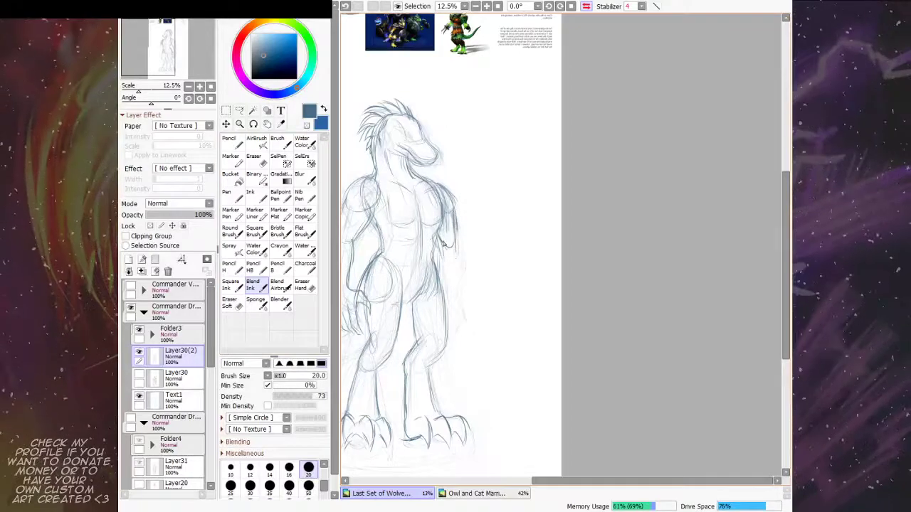
{"action": "left_click_drag", "start_coordinate": [439, 242], "coordinate": [442, 271]}
{"action": "left_click_drag", "start_coordinate": [456, 220], "coordinate": [455, 290]}
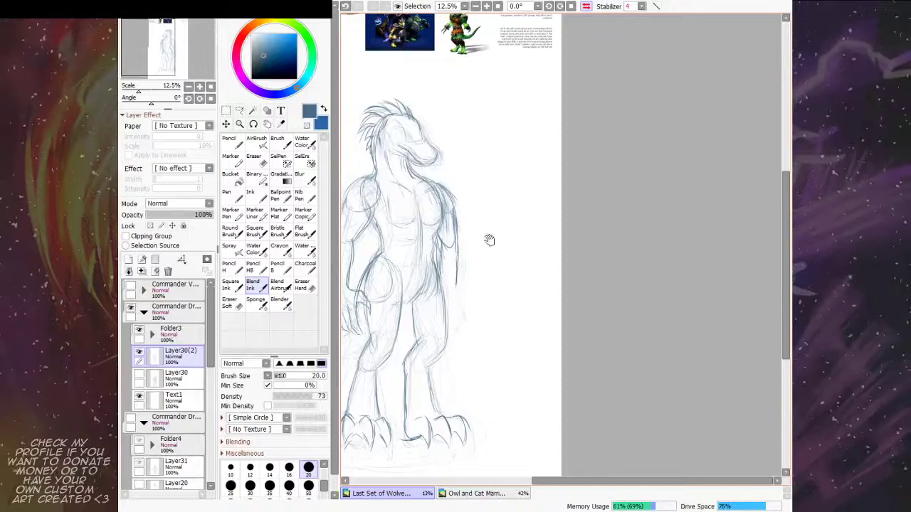
Step: Return to the unmirrored view, soften away the snout-side arm lines with Eraser Soft, and redraw the upper arm in Blend Ink
{"action": "left_click_drag", "start_coordinate": [488, 240], "coordinate": [525, 258]}
{"action": "key", "text": "h"}
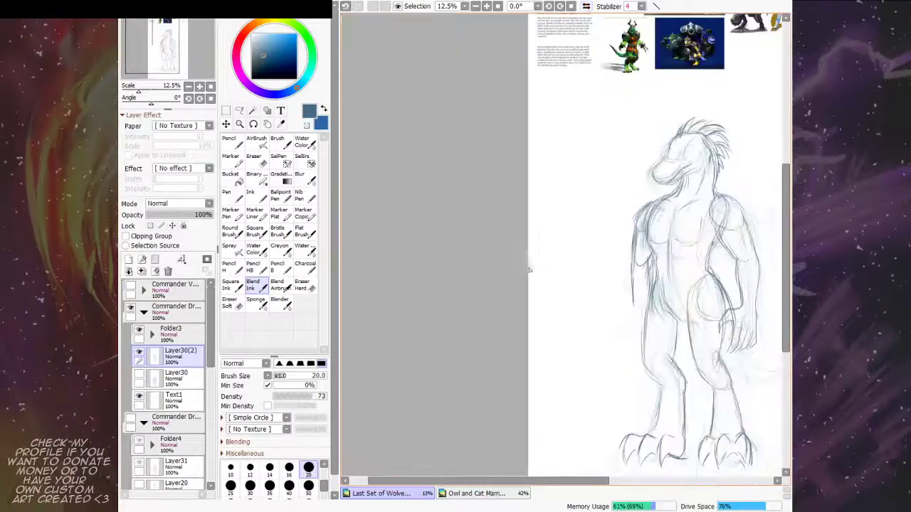
{"action": "left_click_drag", "start_coordinate": [661, 341], "coordinate": [404, 326]}
{"action": "left_click", "coordinate": [244, 309]}
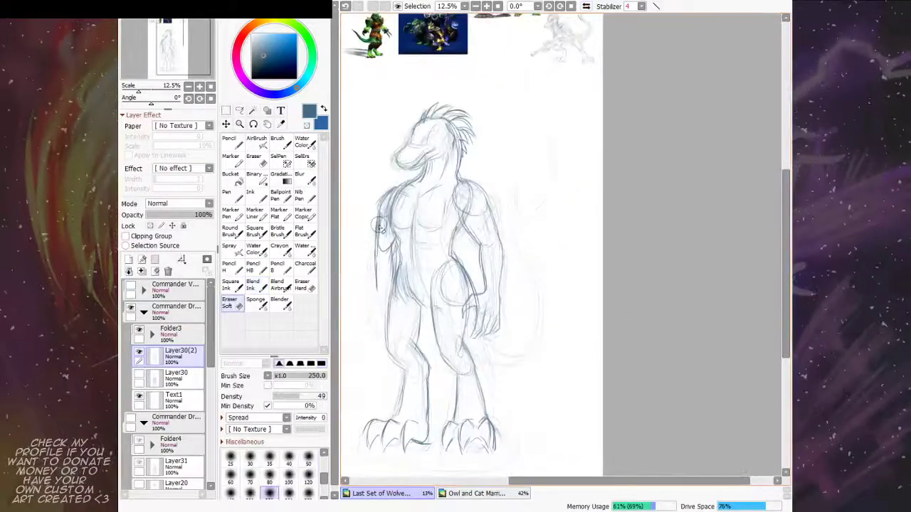
{"action": "mouse_move", "coordinate": [379, 227]}
{"action": "left_mouse_down"}
{"action": "mouse_move", "coordinate": [378, 281]}
{"action": "mouse_move", "coordinate": [386, 253]}
{"action": "mouse_move", "coordinate": [384, 273]}
{"action": "left_mouse_up"}
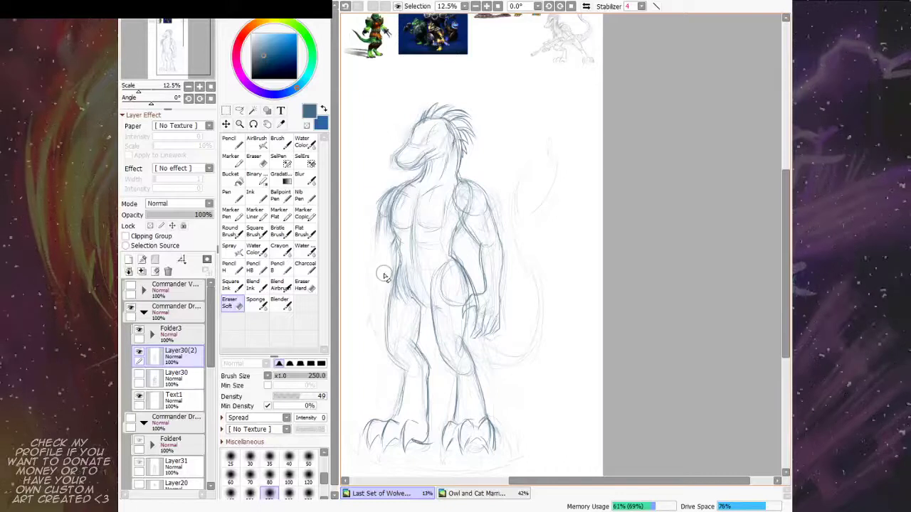
{"action": "mouse_move", "coordinate": [382, 265]}
{"action": "left_mouse_down"}
{"action": "mouse_move", "coordinate": [381, 201]}
{"action": "mouse_move", "coordinate": [380, 229]}
{"action": "left_mouse_up"}
{"action": "left_click", "coordinate": [256, 286]}
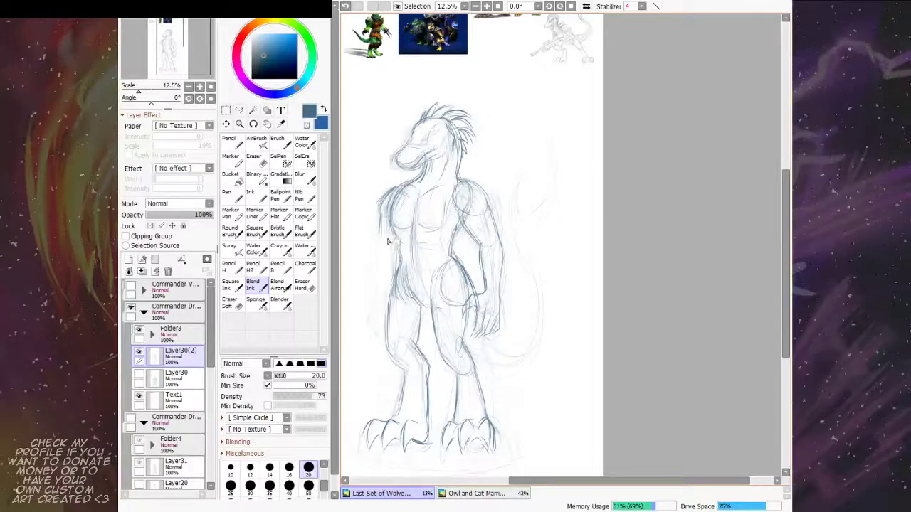
{"action": "mouse_move", "coordinate": [382, 214]}
{"action": "left_mouse_down"}
{"action": "mouse_move", "coordinate": [375, 253]}
{"action": "mouse_move", "coordinate": [385, 255]}
{"action": "left_mouse_up"}
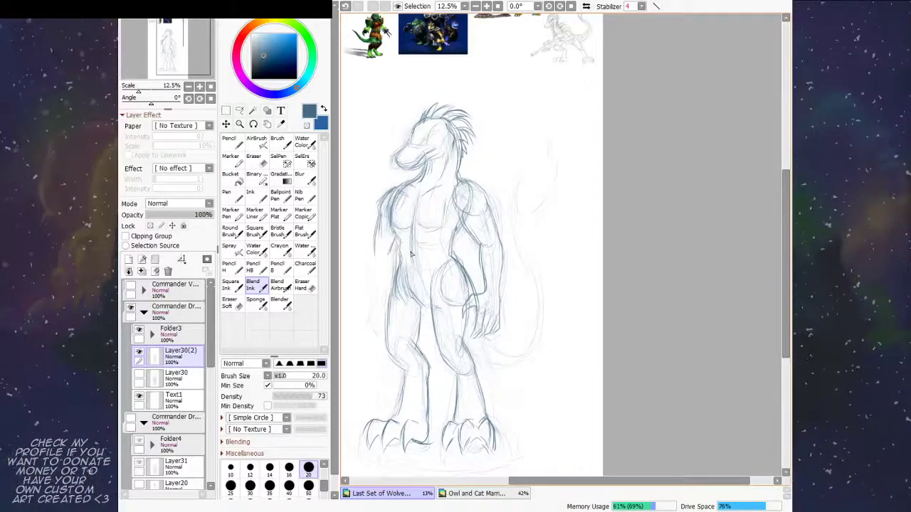
Step: Mirror the view, soften the snout-side arm lines with Eraser Soft, and redraw the upper arm and outer forearm in Blend Ink
{"action": "key", "text": "h"}
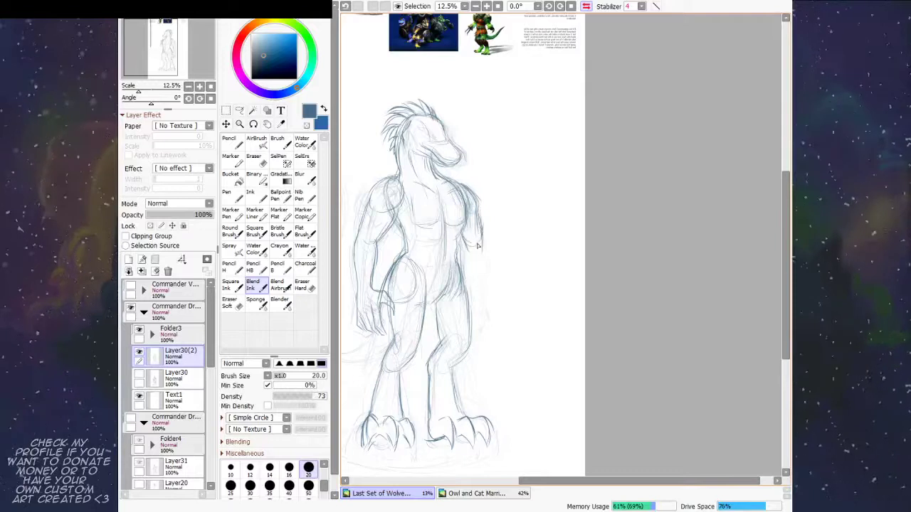
{"action": "left_click", "coordinate": [241, 306]}
{"action": "mouse_move", "coordinate": [472, 196]}
{"action": "left_mouse_down"}
{"action": "mouse_move", "coordinate": [469, 251]}
{"action": "mouse_move", "coordinate": [477, 194]}
{"action": "mouse_move", "coordinate": [459, 183]}
{"action": "mouse_move", "coordinate": [454, 196]}
{"action": "mouse_move", "coordinate": [436, 175]}
{"action": "mouse_move", "coordinate": [469, 207]}
{"action": "mouse_move", "coordinate": [462, 189]}
{"action": "mouse_move", "coordinate": [475, 264]}
{"action": "mouse_move", "coordinate": [469, 207]}
{"action": "mouse_move", "coordinate": [475, 249]}
{"action": "left_mouse_up"}
{"action": "key", "text": "e"}
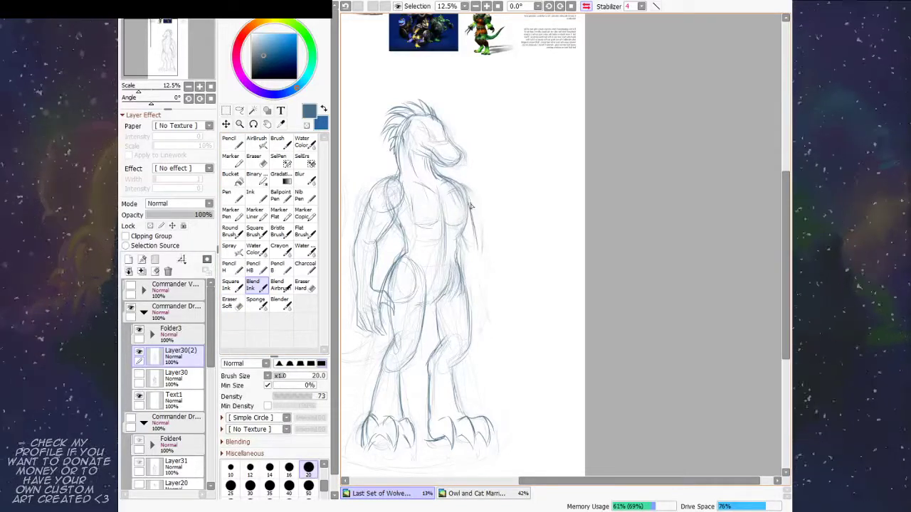
{"action": "left_click_drag", "start_coordinate": [470, 201], "coordinate": [479, 237]}
{"action": "mouse_move", "coordinate": [466, 194]}
{"action": "left_mouse_down"}
{"action": "mouse_move", "coordinate": [475, 240]}
{"action": "mouse_move", "coordinate": [473, 256]}
{"action": "mouse_move", "coordinate": [464, 249]}
{"action": "mouse_move", "coordinate": [467, 274]}
{"action": "left_mouse_up"}
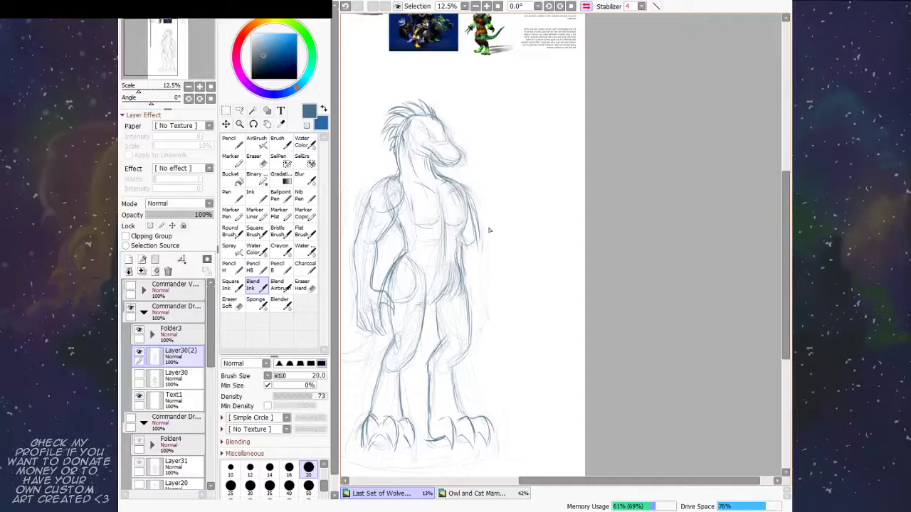
{"action": "mouse_move", "coordinate": [481, 224]}
{"action": "left_mouse_down"}
{"action": "mouse_move", "coordinate": [465, 273]}
{"action": "mouse_move", "coordinate": [481, 249]}
{"action": "mouse_move", "coordinate": [481, 288]}
{"action": "mouse_move", "coordinate": [465, 272]}
{"action": "mouse_move", "coordinate": [466, 281]}
{"action": "mouse_move", "coordinate": [481, 280]}
{"action": "mouse_move", "coordinate": [486, 301]}
{"action": "left_mouse_up"}
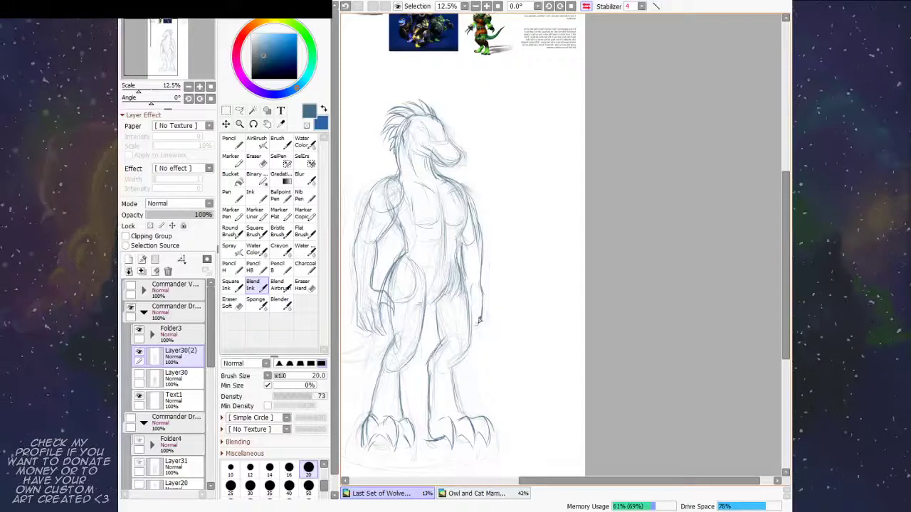
Step: Return to the unmirrored view, undo the last stroke, and sketch a short line at the snout-side wrist
{"action": "left_click_drag", "start_coordinate": [487, 287], "coordinate": [528, 240]}
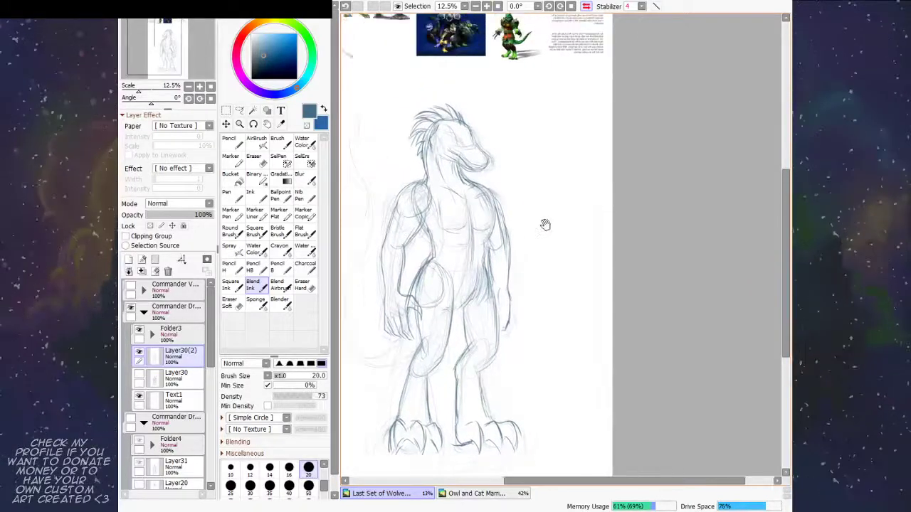
{"action": "key", "text": "h"}
{"action": "scroll", "coordinate": [574, 233], "scroll_direction": "right", "scroll_amount": 5}
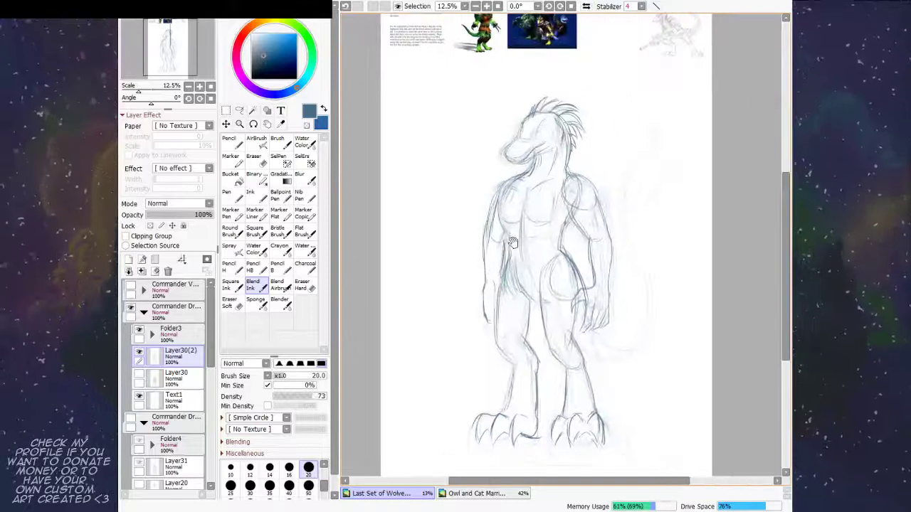
{"action": "scroll", "coordinate": [522, 220], "scroll_direction": "right", "scroll_amount": 4}
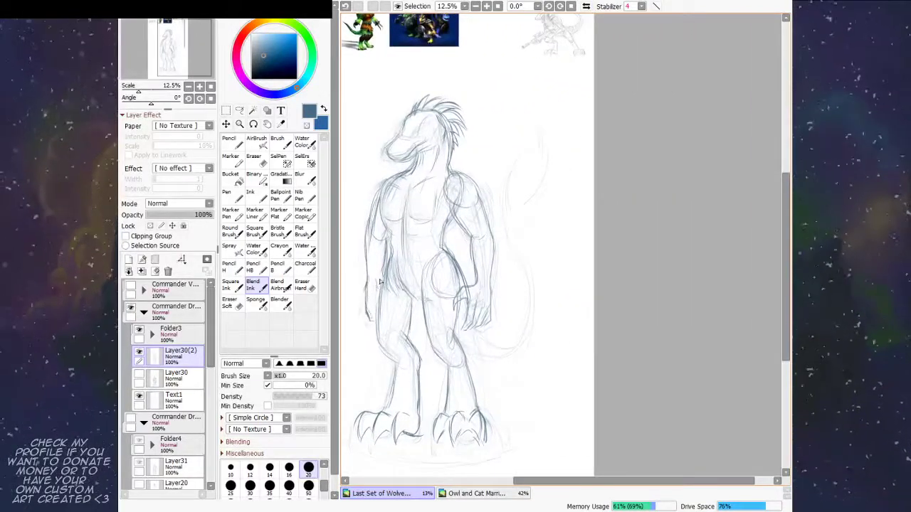
{"action": "key", "text": "ctrl+z"}
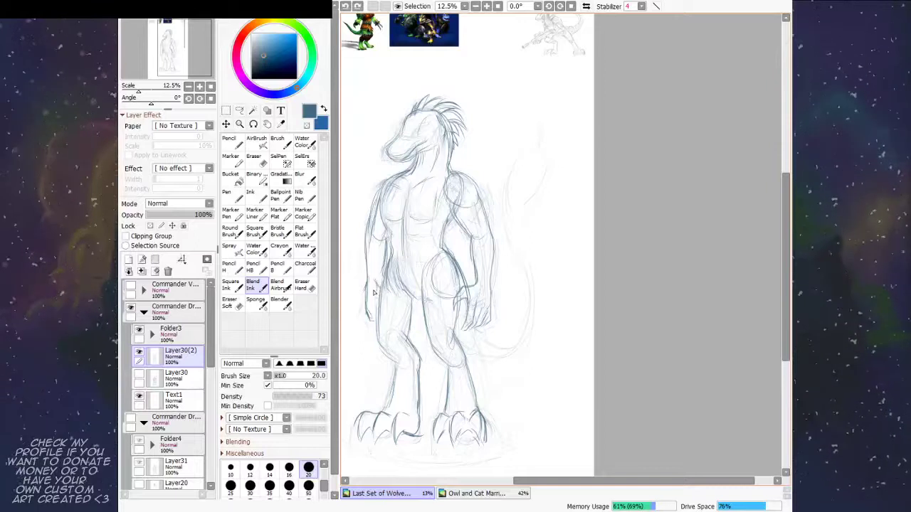
{"action": "left_click_drag", "start_coordinate": [375, 281], "coordinate": [381, 286]}
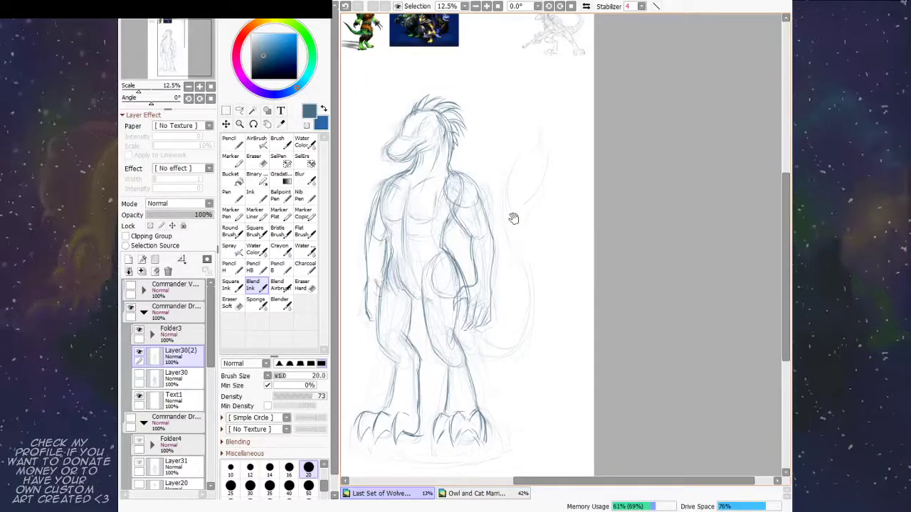
Step: Lasso the legs and feet, stretch them slightly longer with a Freeform transform, and clear the selection
{"action": "scroll", "coordinate": [521, 235], "scroll_direction": "down", "scroll_amount": 3}
{"action": "left_click_drag", "start_coordinate": [477, 266], "coordinate": [506, 264]}
{"action": "scroll", "coordinate": [493, 273], "scroll_direction": "down", "scroll_amount": 1}
{"action": "left_click_drag", "start_coordinate": [547, 298], "coordinate": [521, 298]}
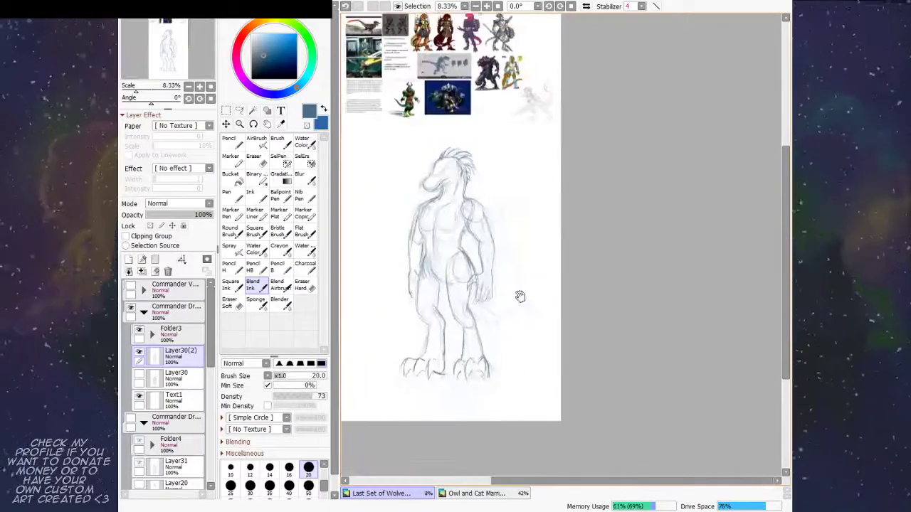
{"action": "left_click", "coordinate": [239, 112]}
{"action": "mouse_move", "coordinate": [468, 258]}
{"action": "left_mouse_down"}
{"action": "mouse_move", "coordinate": [420, 269]}
{"action": "mouse_move", "coordinate": [388, 382]}
{"action": "mouse_move", "coordinate": [496, 387]}
{"action": "mouse_move", "coordinate": [467, 289]}
{"action": "mouse_move", "coordinate": [467, 258]}
{"action": "left_mouse_up"}
{"action": "key", "text": "ctrl+t"}
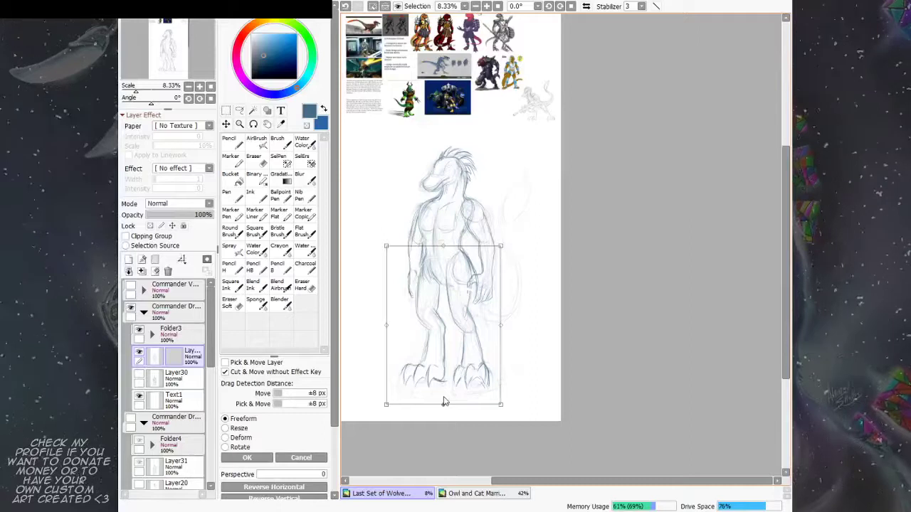
{"action": "key", "text": "Return"}
{"action": "key", "text": "a"}
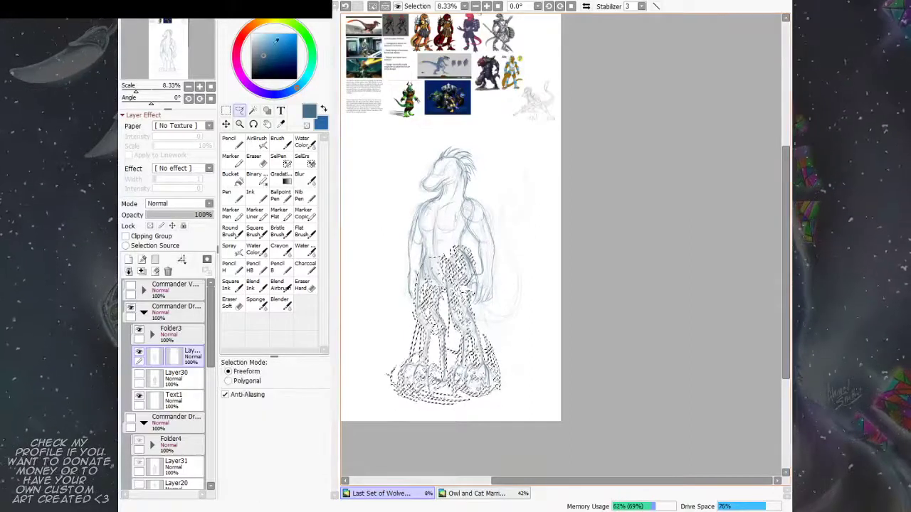
{"action": "key", "text": "ctrl+d"}
Step: Sketch the tail in Blend Ink, curving from behind the thigh up beside the arm to a tufted tip
{"action": "left_click", "coordinate": [257, 293]}
{"action": "left_click_drag", "start_coordinate": [509, 238], "coordinate": [532, 207]}
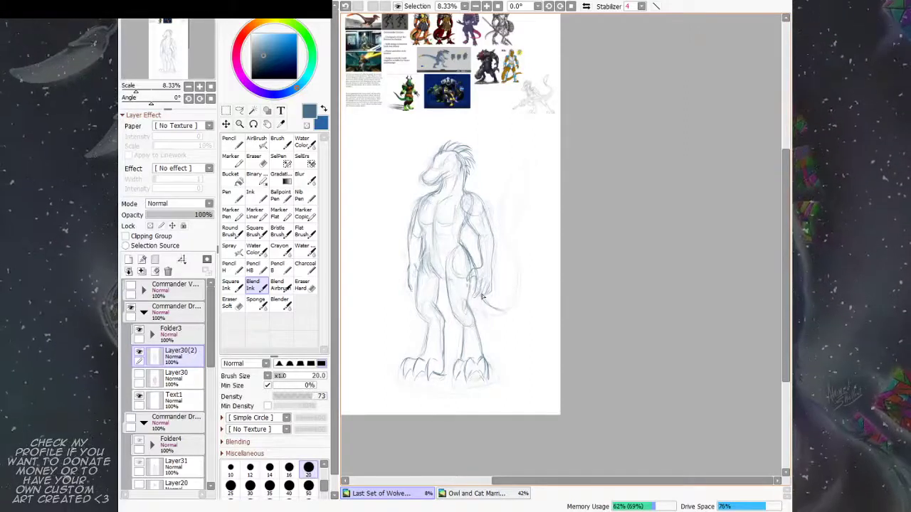
{"action": "left_click_drag", "start_coordinate": [475, 307], "coordinate": [511, 307]}
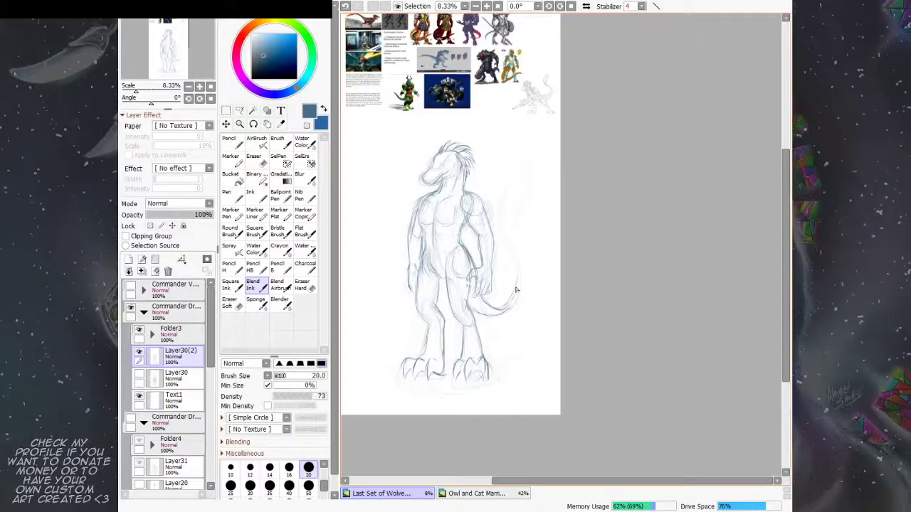
{"action": "scroll", "coordinate": [511, 299], "scroll_direction": "up", "scroll_amount": 2}
{"action": "left_click_drag", "start_coordinate": [506, 337], "coordinate": [521, 308]}
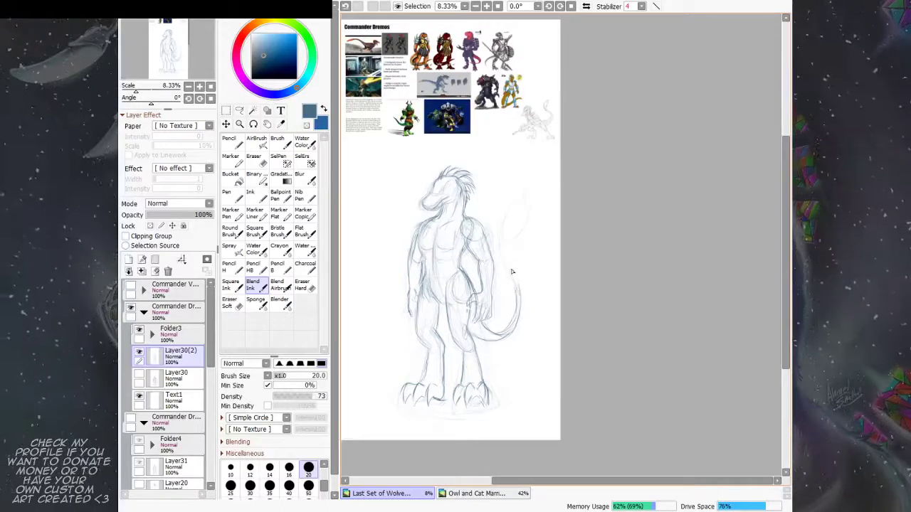
{"action": "left_click_drag", "start_coordinate": [511, 271], "coordinate": [519, 294]}
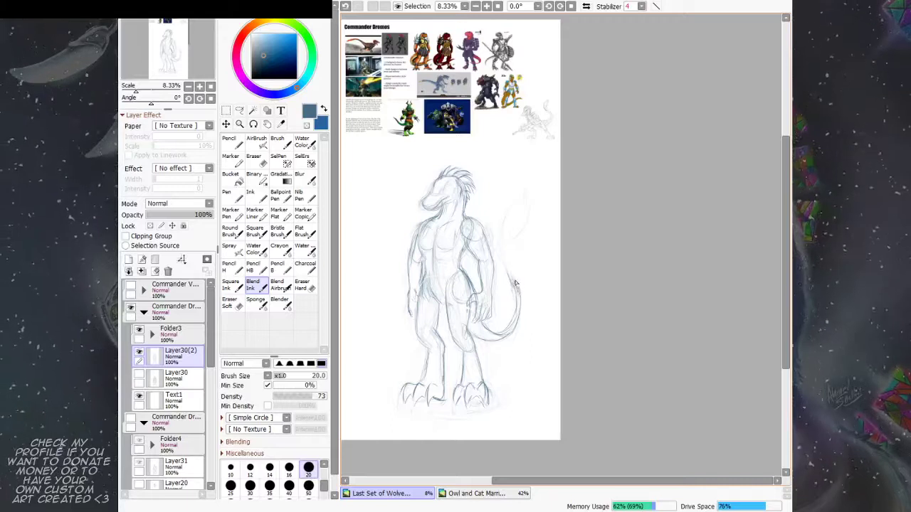
{"action": "scroll", "coordinate": [513, 274], "scroll_direction": "up", "scroll_amount": 1}
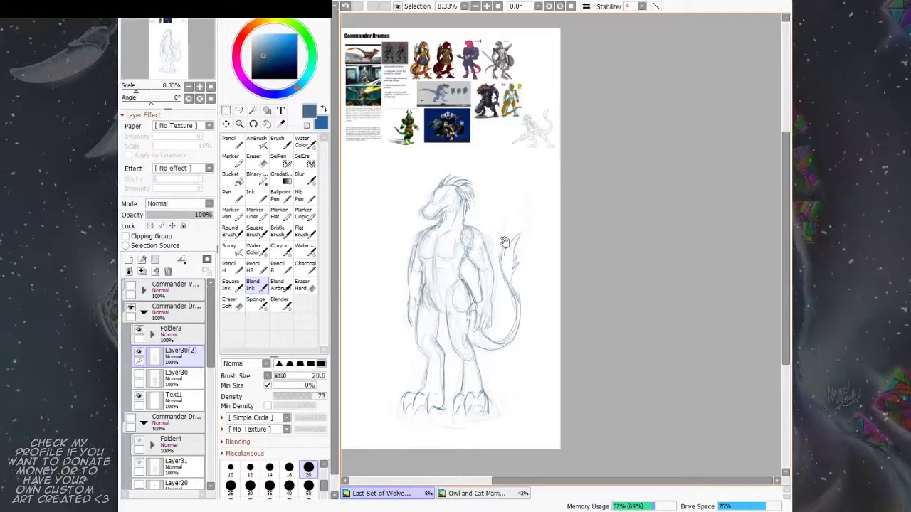
Step: Collapse the Commander Dromos folder and briefly show the Commander Volox folder in its place to compare the head and shoulders
{"action": "left_click_drag", "start_coordinate": [484, 258], "coordinate": [404, 377]}
{"action": "left_click", "coordinate": [440, 332], "text": "ctrl"}
{"action": "left_click", "coordinate": [440, 332], "text": "ctrl"}
{"action": "left_click_drag", "start_coordinate": [415, 309], "coordinate": [581, 281]}
{"action": "left_click_drag", "start_coordinate": [588, 228], "coordinate": [553, 299]}
{"action": "left_click", "coordinate": [145, 314]}
{"action": "left_click", "coordinate": [131, 308]}
{"action": "left_click", "coordinate": [131, 286]}
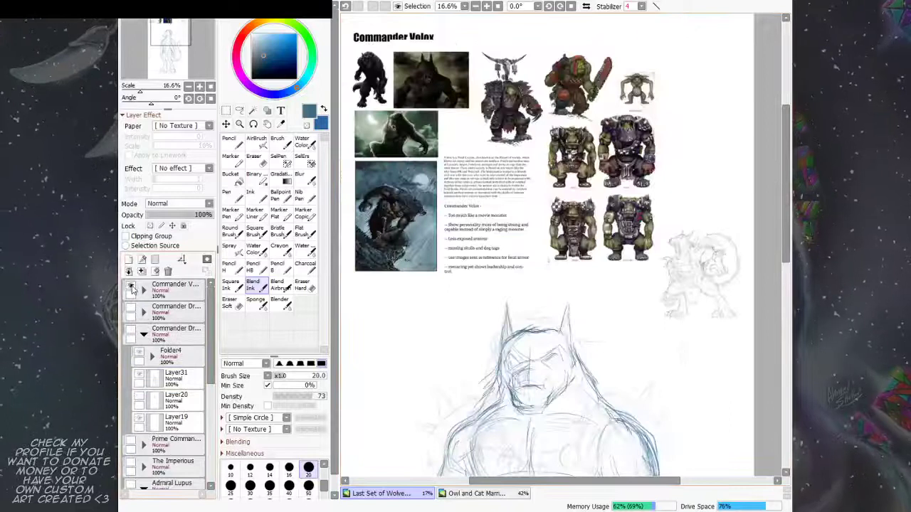
{"action": "left_click", "coordinate": [131, 285]}
{"action": "left_click", "coordinate": [130, 308]}
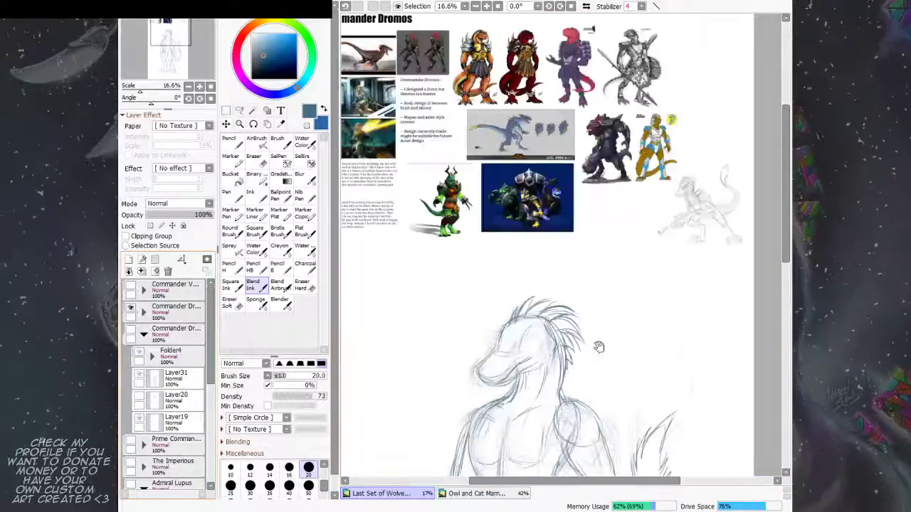
Step: Sketch the brow and eye area, the neck and collarbone lines, and the side and lower abdomen contours in Blend Ink
{"action": "left_click_drag", "start_coordinate": [600, 346], "coordinate": [594, 372]}
{"action": "left_click_drag", "start_coordinate": [549, 333], "coordinate": [507, 322]}
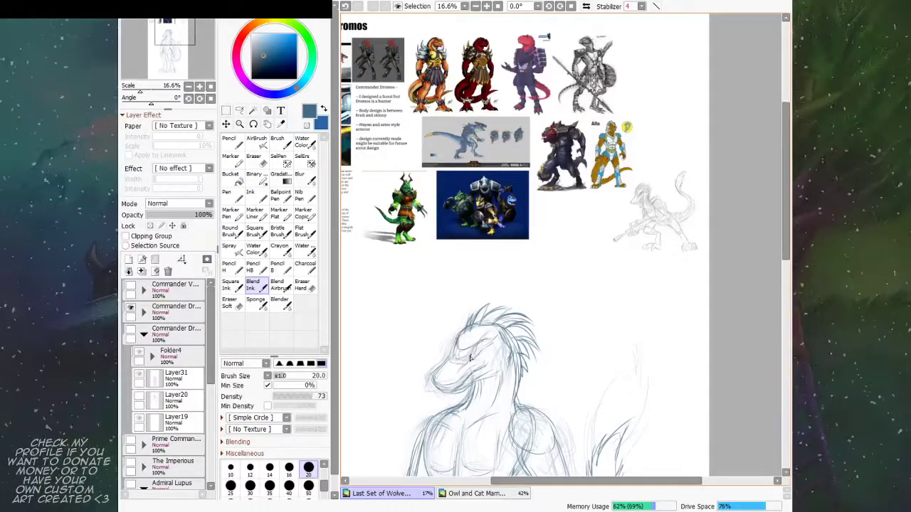
{"action": "scroll", "coordinate": [473, 360], "scroll_direction": "down", "scroll_amount": 1}
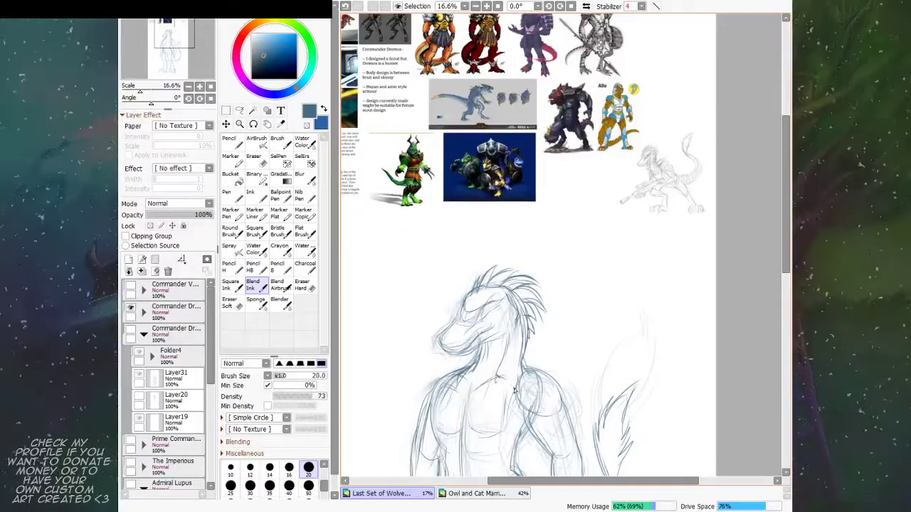
{"action": "scroll", "coordinate": [515, 392], "scroll_direction": "down", "scroll_amount": 3}
{"action": "left_click_drag", "start_coordinate": [510, 335], "coordinate": [506, 350]}
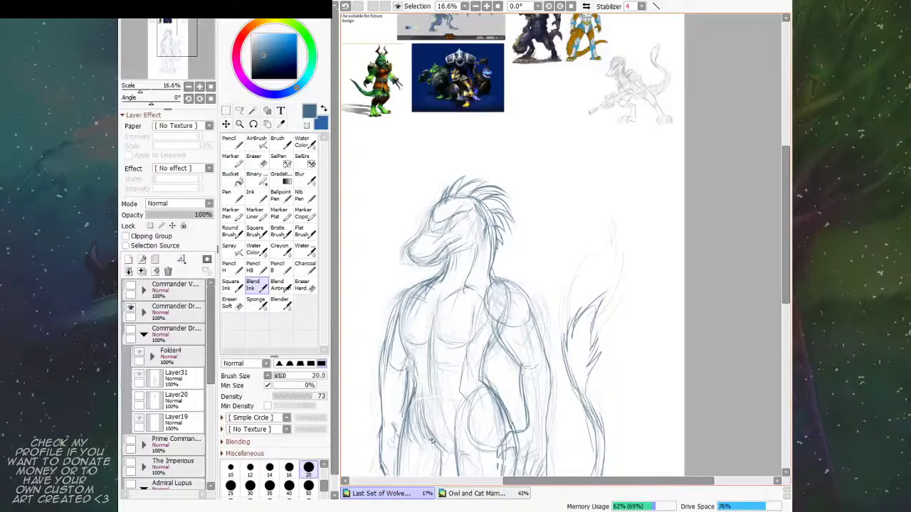
{"action": "left_click_drag", "start_coordinate": [541, 384], "coordinate": [535, 372]}
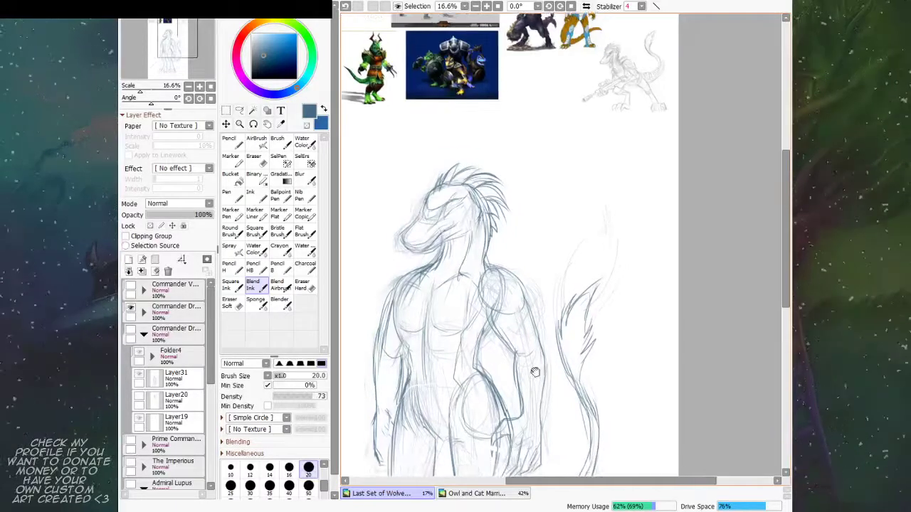
Step: Scale the whole Commander Dromos figure down slightly with a Freeform transform and reposition it on the page
{"action": "scroll", "coordinate": [522, 363], "scroll_direction": "down", "scroll_amount": 2}
{"action": "scroll", "coordinate": [522, 364], "scroll_direction": "up", "scroll_amount": 1}
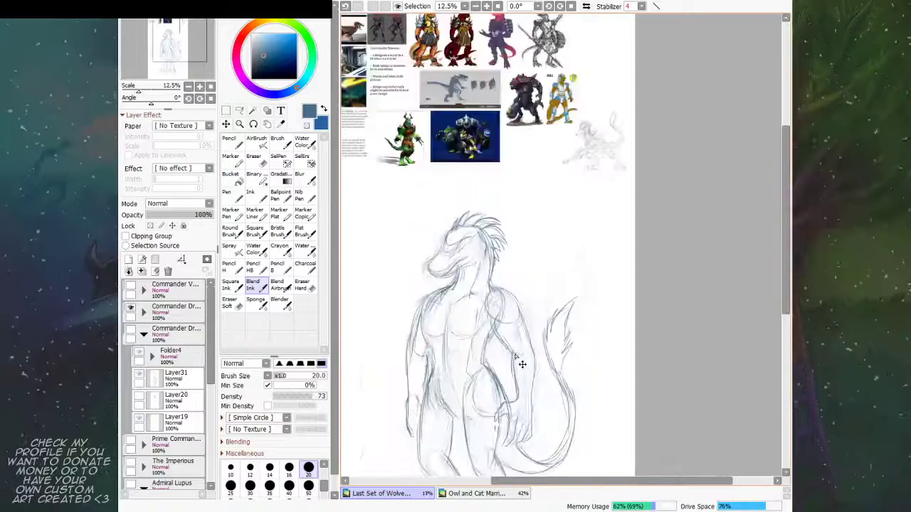
{"action": "scroll", "coordinate": [526, 361], "scroll_direction": "down", "scroll_amount": 5}
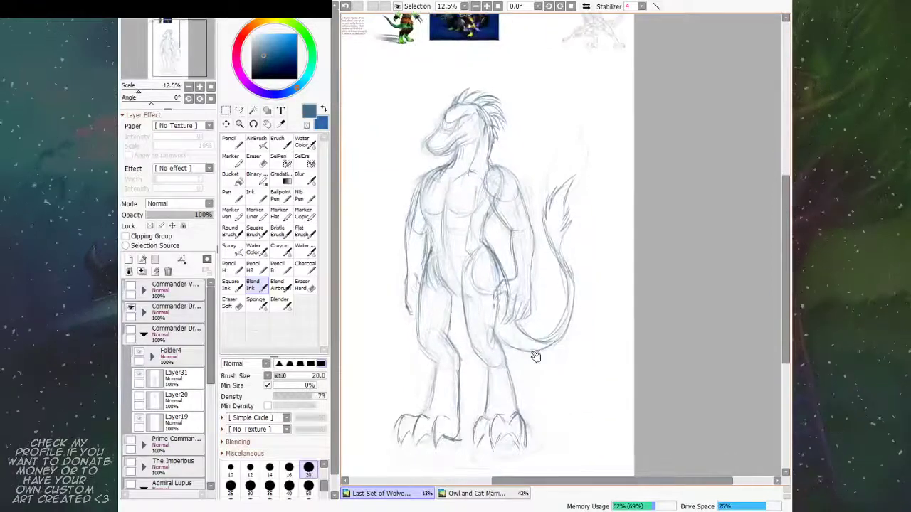
{"action": "mouse_move", "coordinate": [535, 357]}
{"action": "left_mouse_down"}
{"action": "mouse_move", "coordinate": [551, 391]}
{"action": "mouse_move", "coordinate": [535, 354]}
{"action": "left_mouse_up"}
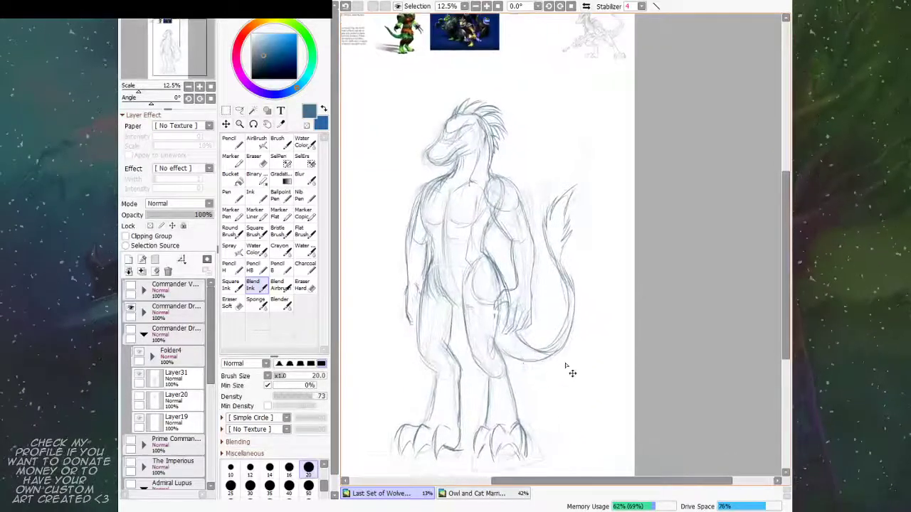
{"action": "key", "text": "ctrl+t"}
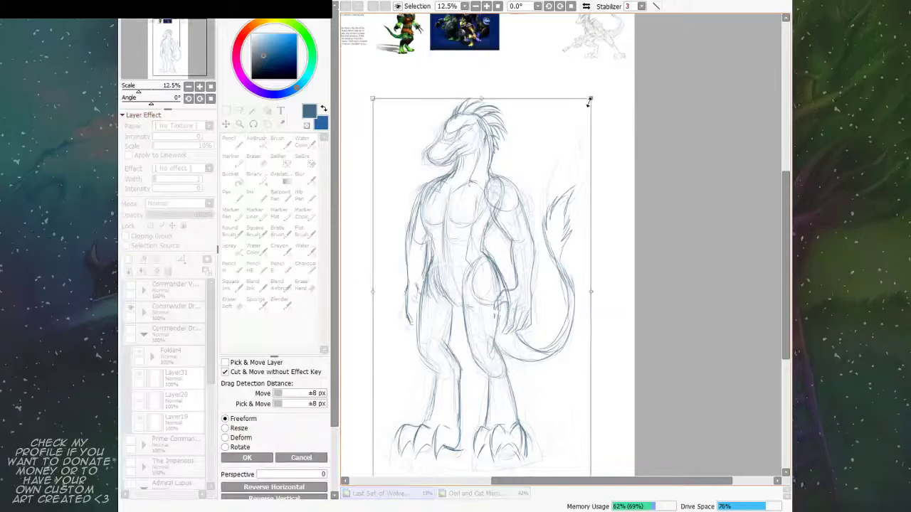
{"action": "left_click_drag", "start_coordinate": [587, 104], "coordinate": [579, 118]}
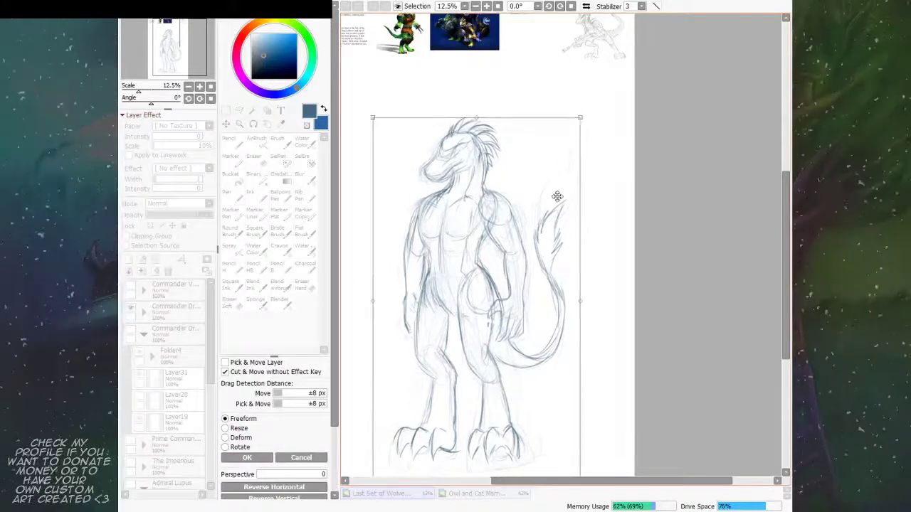
{"action": "left_click_drag", "start_coordinate": [551, 202], "coordinate": [556, 197]}
{"action": "scroll", "coordinate": [553, 192], "scroll_direction": "down", "scroll_amount": 1}
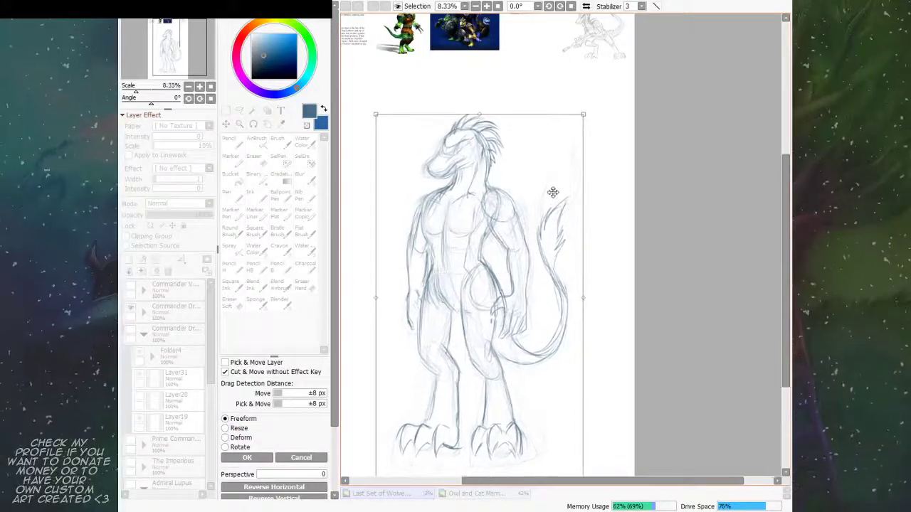
{"action": "scroll", "coordinate": [553, 193], "scroll_direction": "down", "scroll_amount": 1}
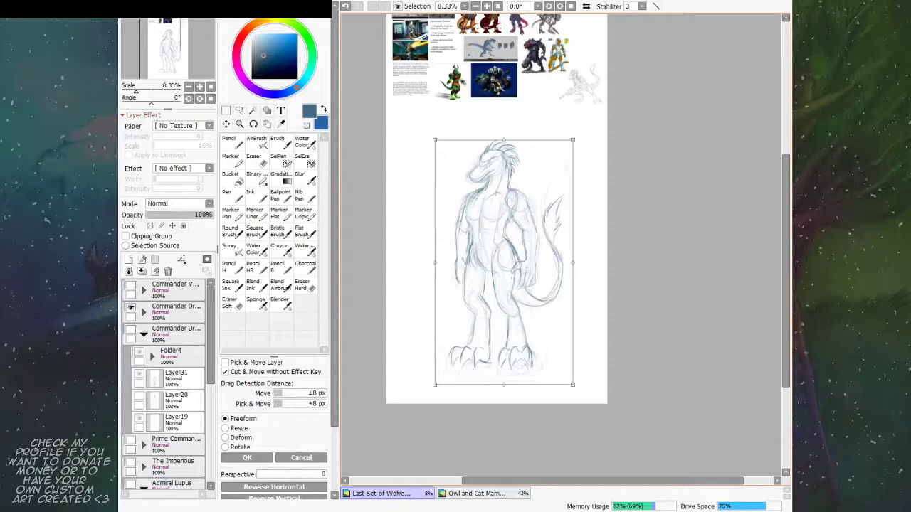
{"action": "key", "text": "Return"}
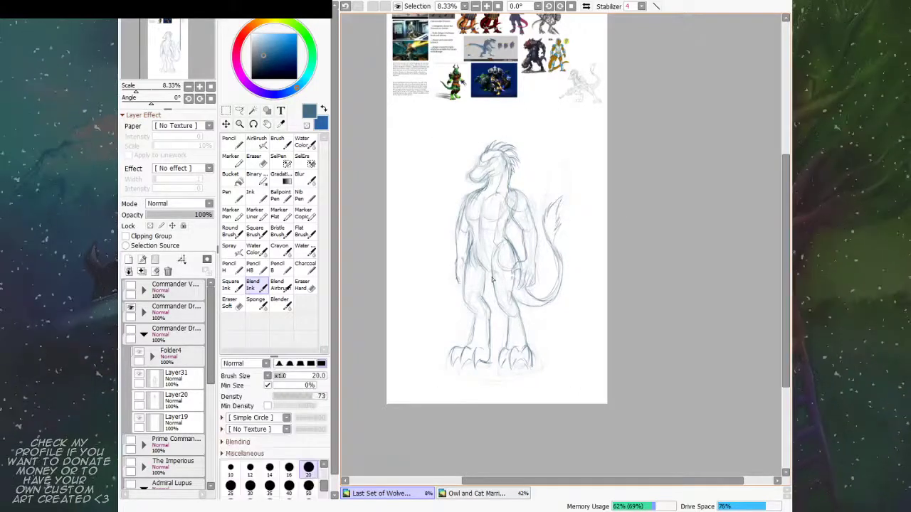
Step: Toggle the Commander Volox and Commander Dromos folders to compare the full-figure sizes, leaving Dromos shown
{"action": "left_click_drag", "start_coordinate": [527, 248], "coordinate": [517, 277]}
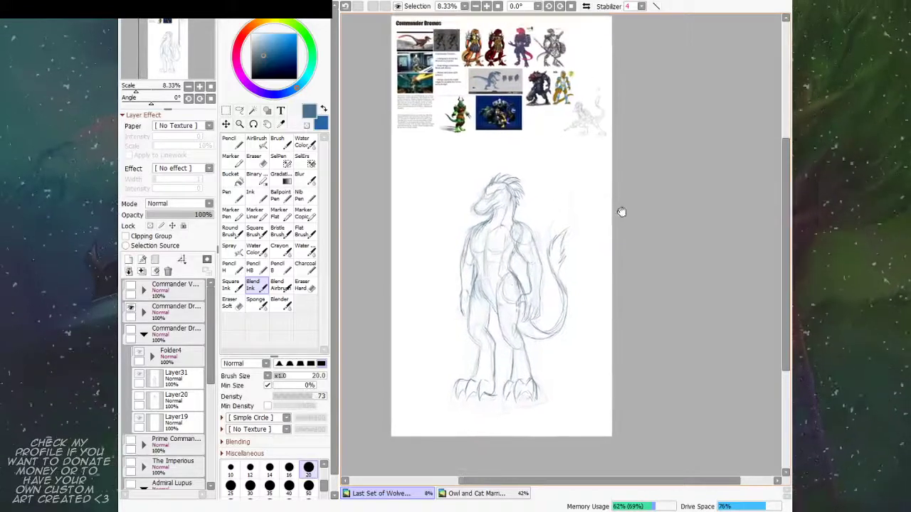
{"action": "left_click_drag", "start_coordinate": [621, 210], "coordinate": [607, 223]}
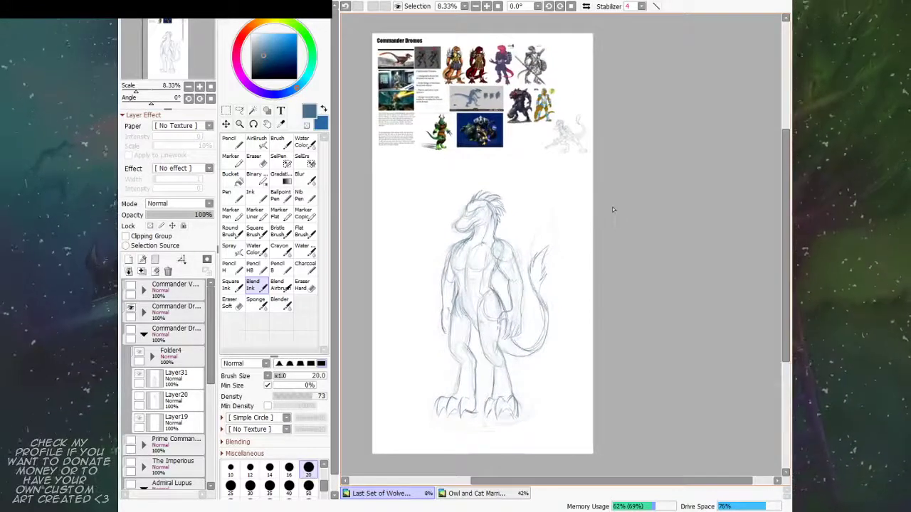
{"action": "left_click", "coordinate": [131, 307]}
{"action": "left_click", "coordinate": [131, 285]}
{"action": "left_click", "coordinate": [130, 285]}
{"action": "left_click", "coordinate": [131, 311]}
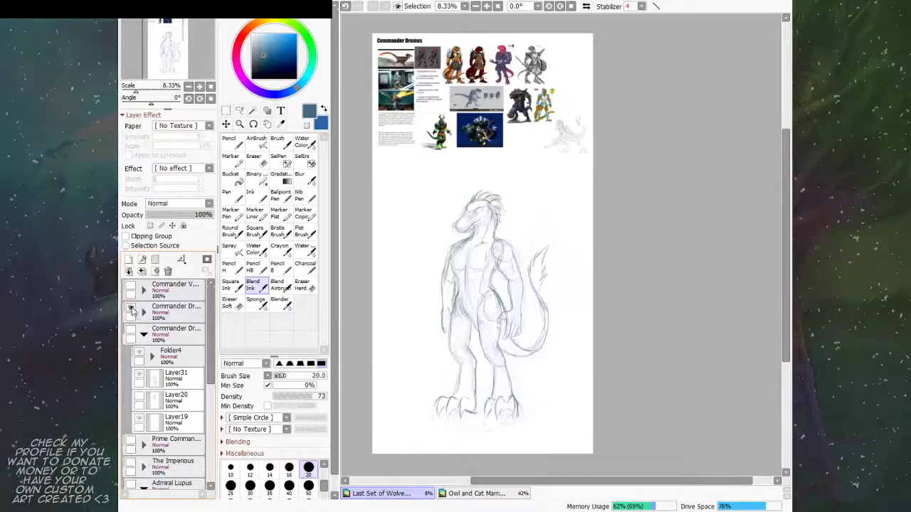
{"action": "left_click", "coordinate": [131, 311]}
{"action": "left_click", "coordinate": [131, 311]}
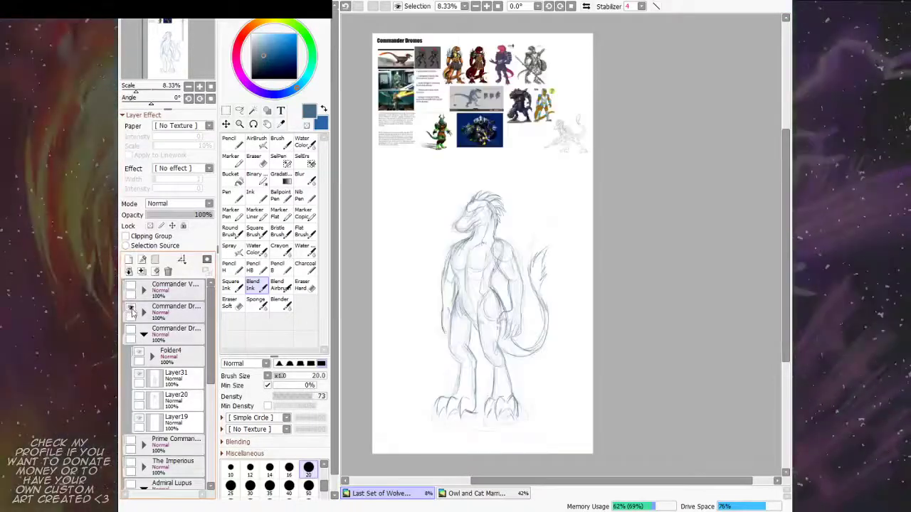
Step: Expand the Commander Dromos folder and nudge the Dromos figure slightly upward with the Move tool
{"action": "left_click", "coordinate": [143, 311]}
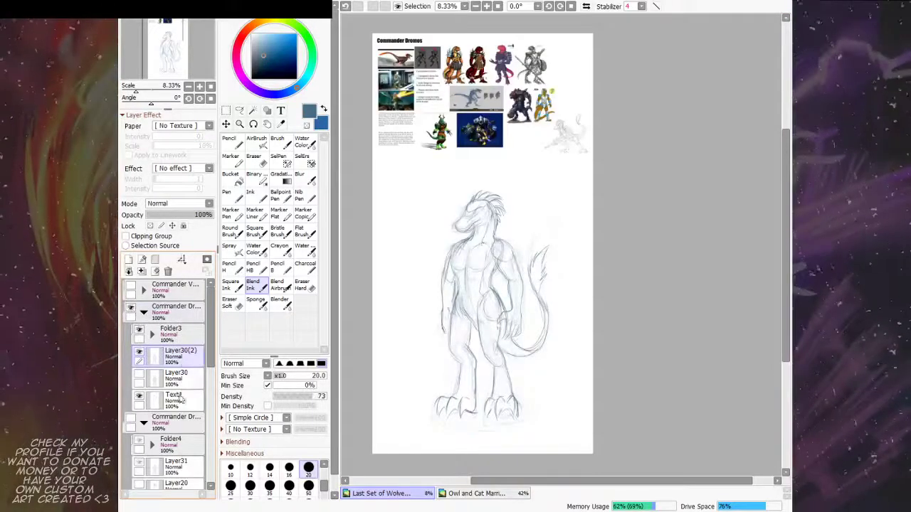
{"action": "left_click", "coordinate": [226, 123]}
{"action": "mouse_move", "coordinate": [512, 300]}
{"action": "left_mouse_down"}
{"action": "mouse_move", "coordinate": [516, 311]}
{"action": "mouse_move", "coordinate": [508, 294]}
{"action": "left_mouse_up"}
Step: Collapse and hide the Commander Dromos folder, and show the Commander Dralex folder with its wolf sketch in view
{"action": "left_click", "coordinate": [143, 311]}
{"action": "left_click", "coordinate": [131, 311]}
{"action": "left_click", "coordinate": [131, 333]}
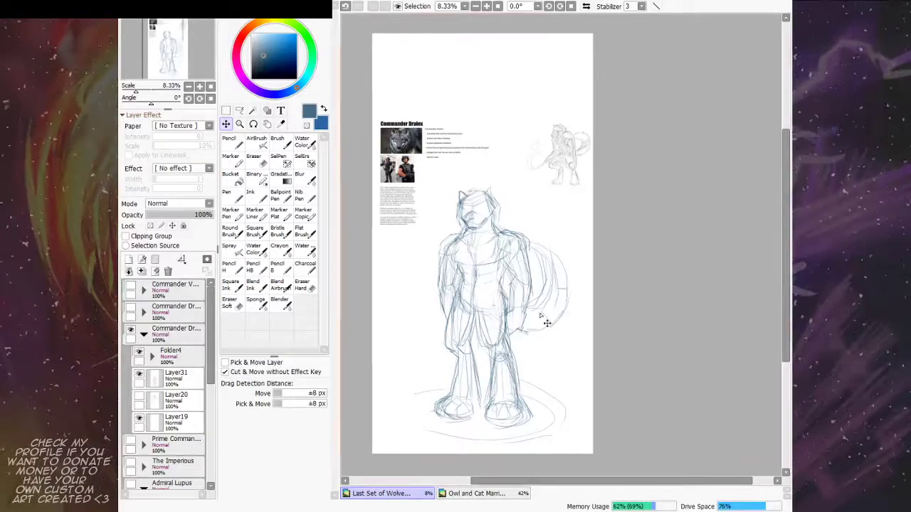
{"action": "scroll", "coordinate": [547, 324], "scroll_direction": "up", "scroll_amount": 1}
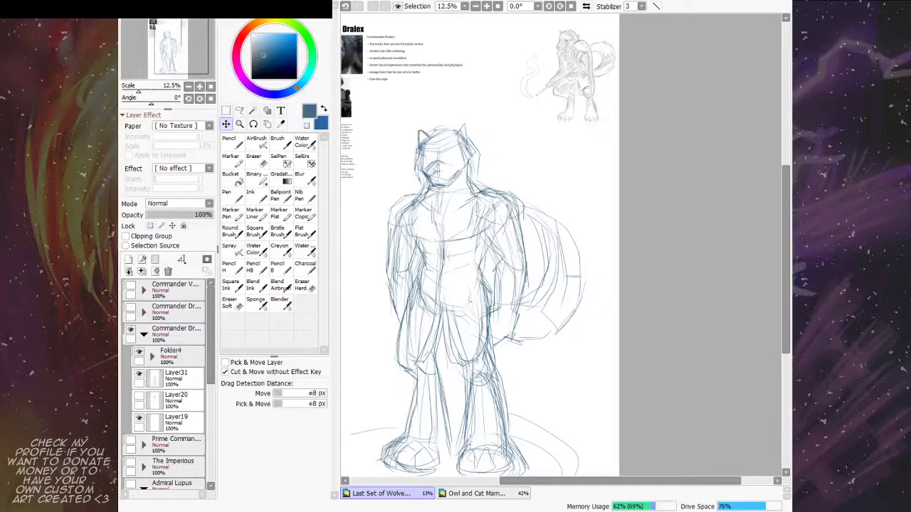
{"action": "left_click_drag", "start_coordinate": [573, 276], "coordinate": [627, 266]}
Step: Check what Layer31 holds by toggling it, duplicate it, and hide the original Layer31
{"action": "left_click", "coordinate": [139, 374]}
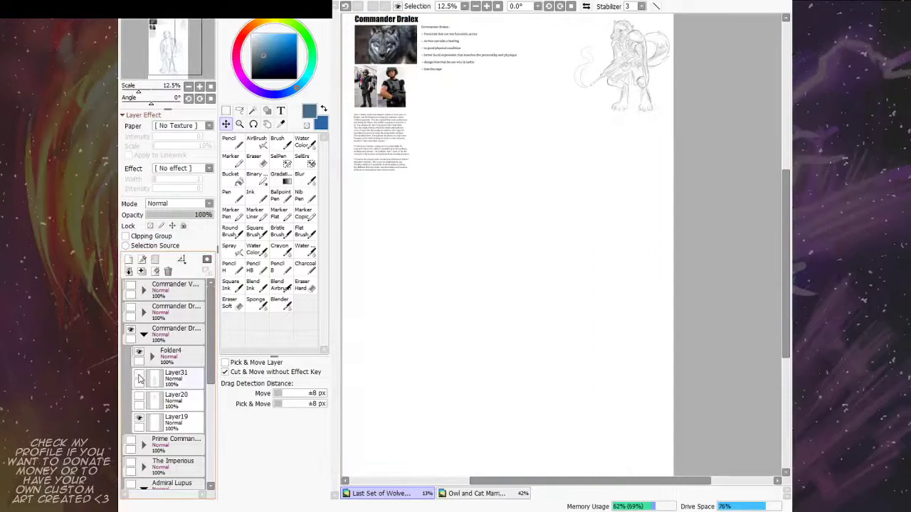
{"action": "left_click", "coordinate": [140, 374]}
{"action": "left_click", "coordinate": [152, 381]}
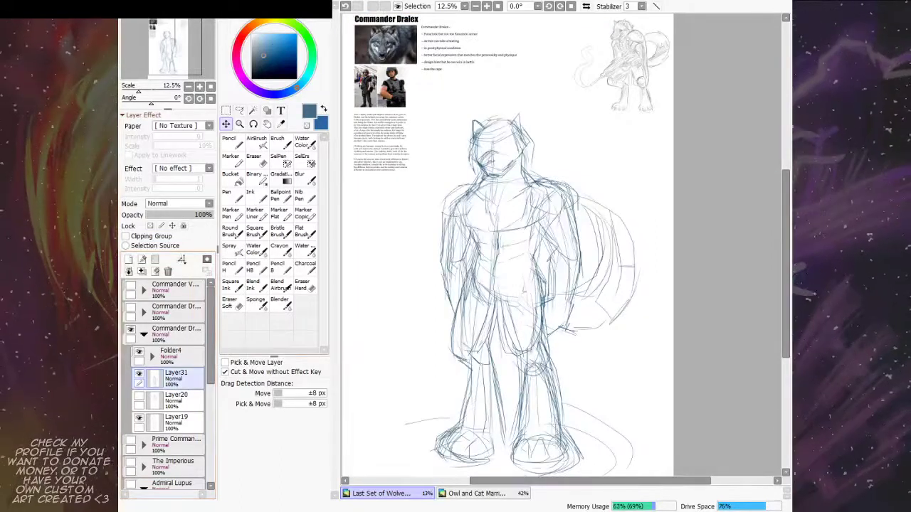
{"action": "left_click", "coordinate": [228, 43]}
{"action": "left_click", "coordinate": [139, 397]}
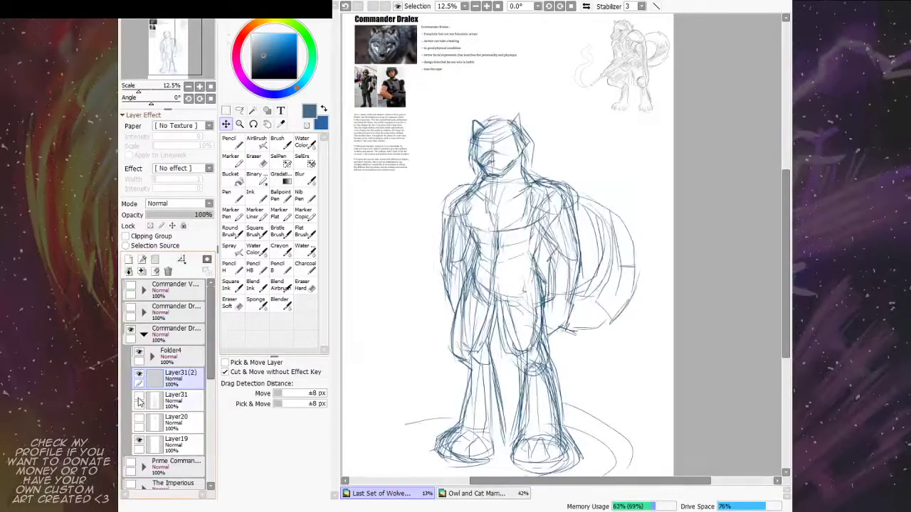
{"action": "left_click", "coordinate": [140, 400]}
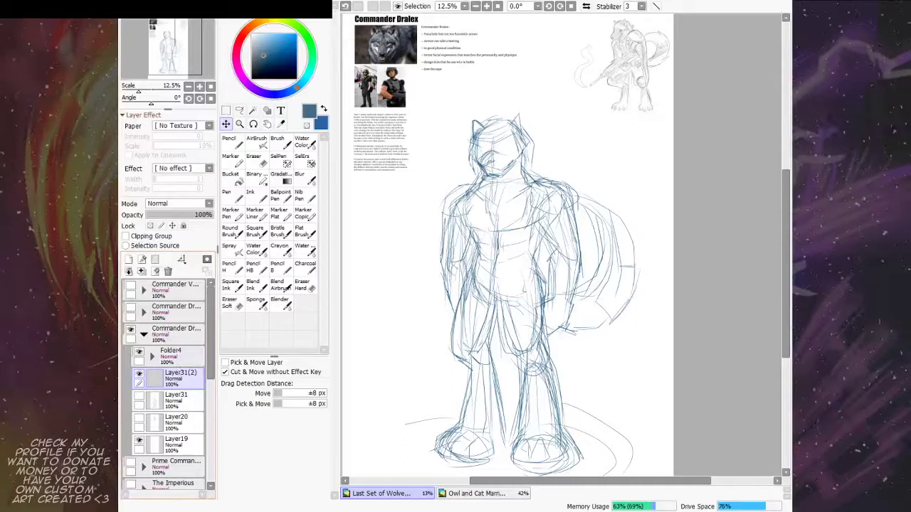
Step: Lighten the duplicated Dralex sketch layer to a faint guide with a tonal adjustment filter
{"action": "left_click", "coordinate": [431, 4]}
{"action": "left_click_drag", "start_coordinate": [610, 93], "coordinate": [662, 93]}
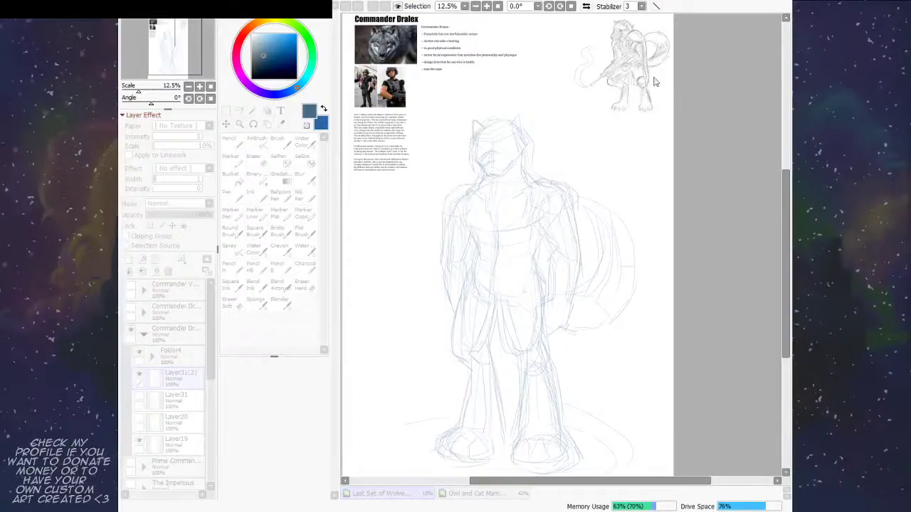
{"action": "left_click", "coordinate": [636, 121]}
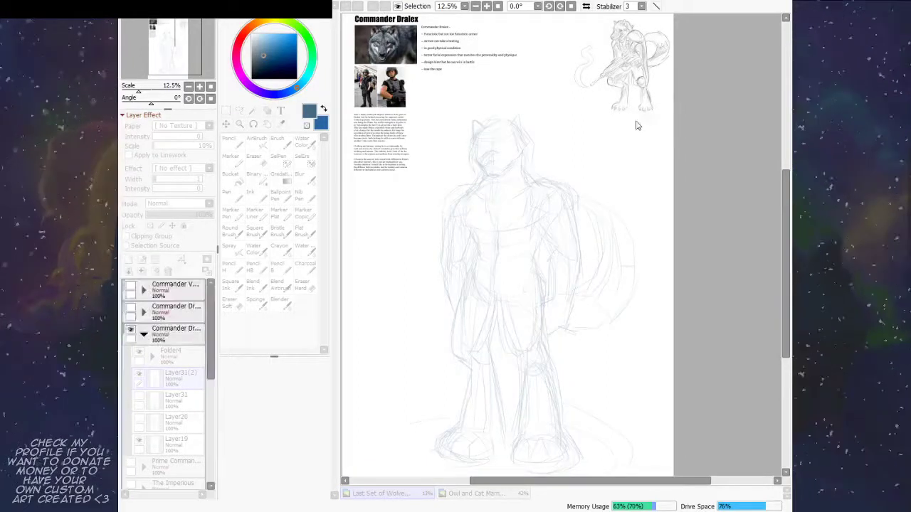
Step: Lasso the head and neck of the Dralex sketch, rotate and reposition them slightly with a Freeform transform, and deselect
{"action": "left_click", "coordinate": [254, 285]}
{"action": "key", "text": "Page_Up"}
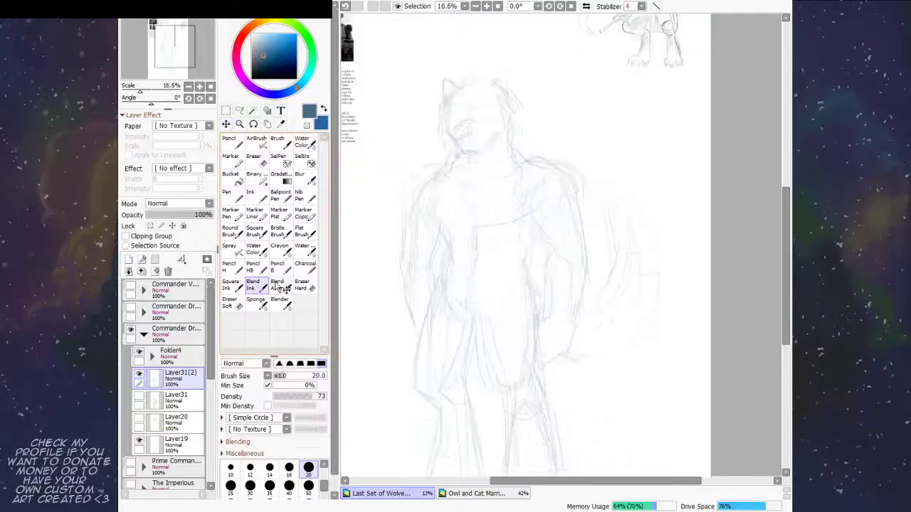
{"action": "left_click_drag", "start_coordinate": [509, 241], "coordinate": [476, 300]}
{"action": "key", "text": "l"}
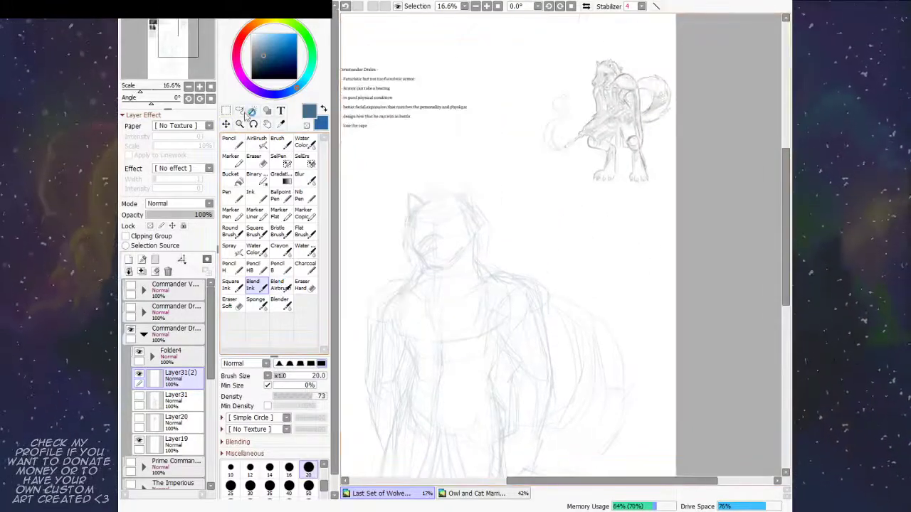
{"action": "mouse_move", "coordinate": [400, 313]}
{"action": "left_mouse_down"}
{"action": "mouse_move", "coordinate": [527, 194]}
{"action": "mouse_move", "coordinate": [559, 195]}
{"action": "mouse_move", "coordinate": [561, 205]}
{"action": "left_mouse_up"}
{"action": "key", "text": "ctrl+t"}
{"action": "mouse_move", "coordinate": [508, 235]}
{"action": "left_mouse_down"}
{"action": "mouse_move", "coordinate": [563, 189]}
{"action": "mouse_move", "coordinate": [511, 232]}
{"action": "left_mouse_up"}
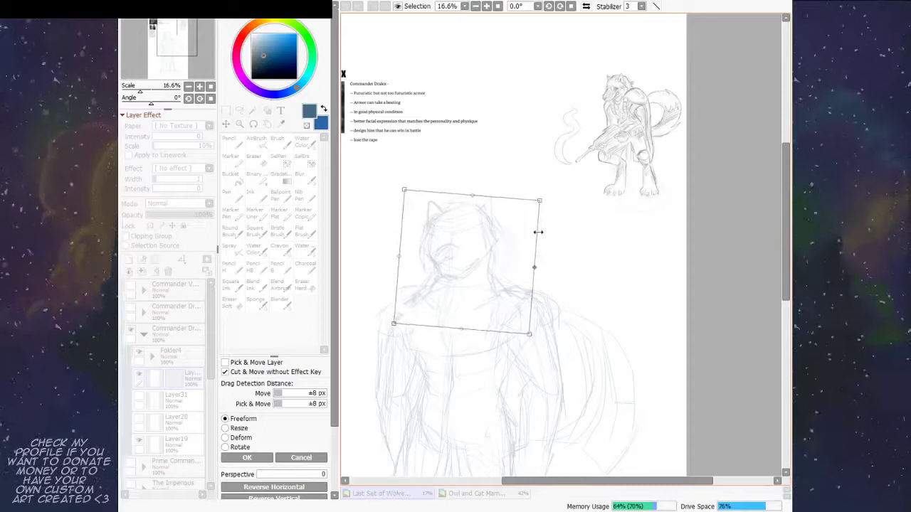
{"action": "left_click_drag", "start_coordinate": [578, 195], "coordinate": [574, 192]}
{"action": "left_click_drag", "start_coordinate": [506, 252], "coordinate": [529, 209]}
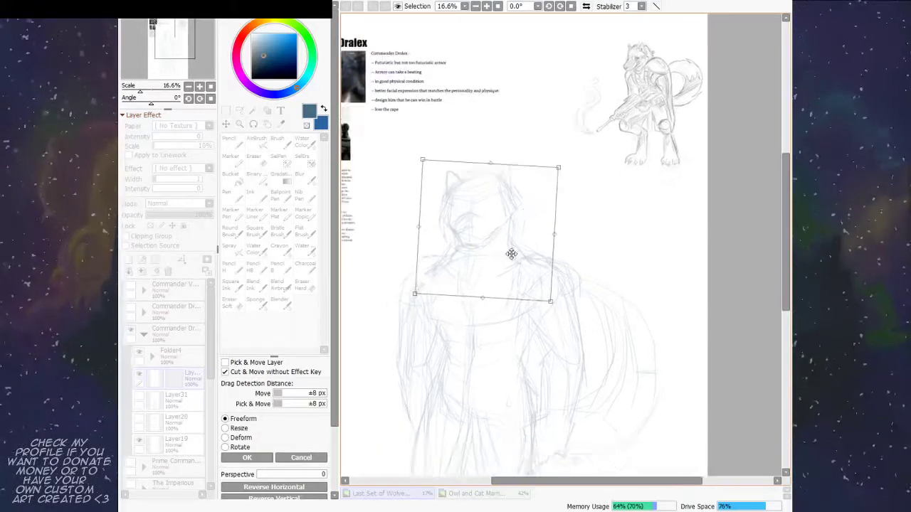
{"action": "left_click_drag", "start_coordinate": [511, 253], "coordinate": [510, 254]}
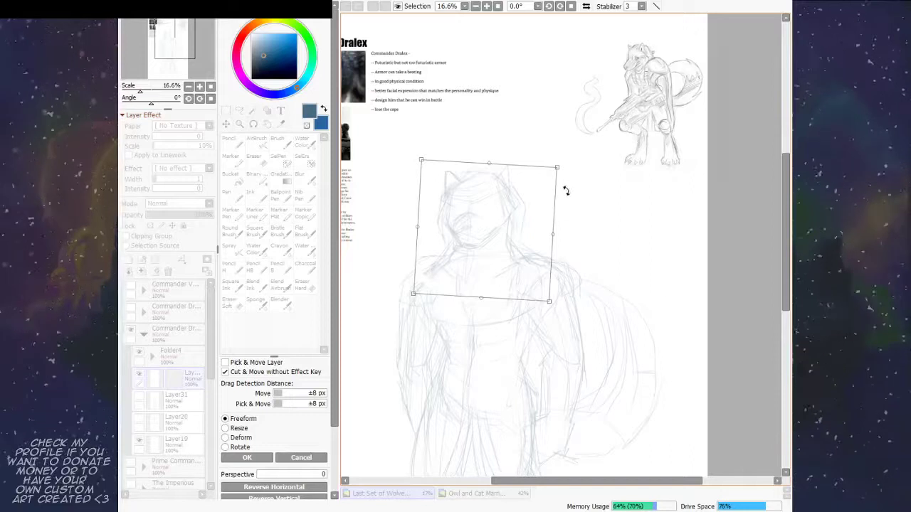
{"action": "left_click_drag", "start_coordinate": [592, 155], "coordinate": [591, 154]}
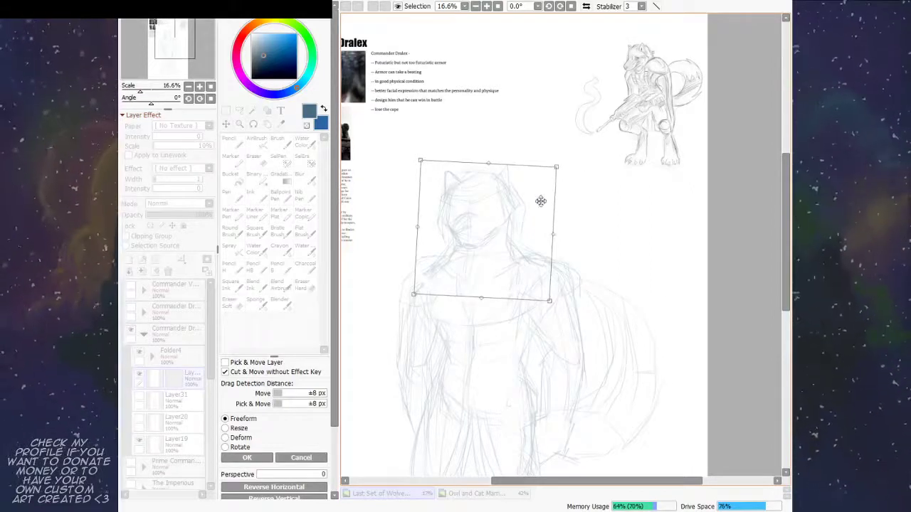
{"action": "left_click_drag", "start_coordinate": [517, 220], "coordinate": [516, 223]}
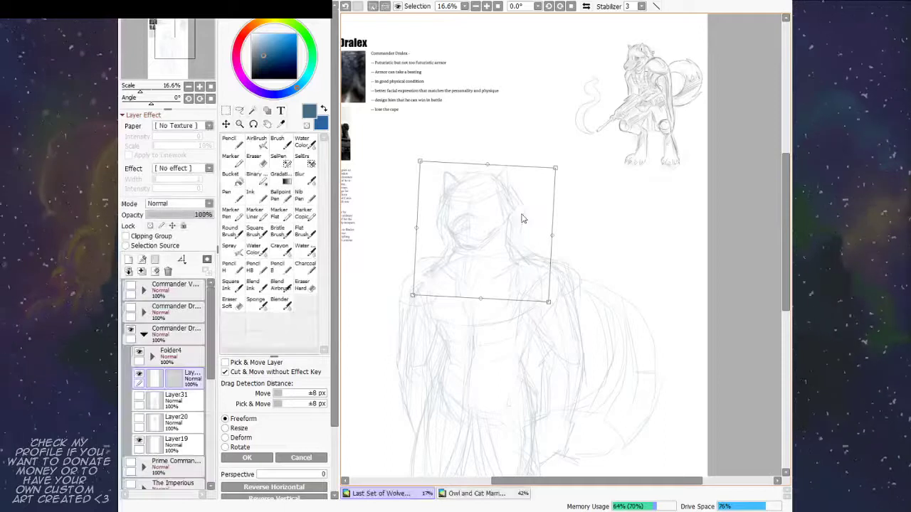
{"action": "key", "text": "a"}
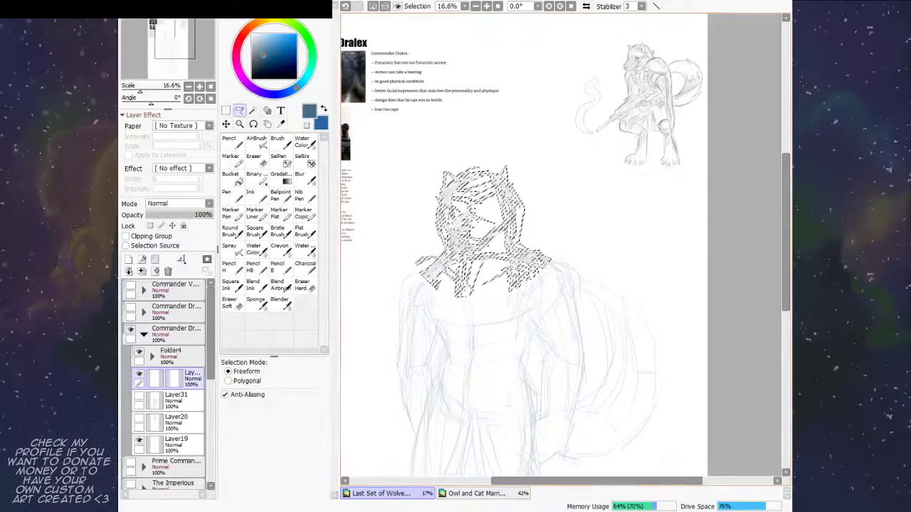
{"action": "key", "text": "ctrl+d"}
Step: Draw the neck-to-shoulder line, the first pectoral and the chest centre line in Blend Ink, undoing and redrawing unsatisfactory strokes
{"action": "left_click", "coordinate": [257, 287]}
{"action": "left_click_drag", "start_coordinate": [500, 238], "coordinate": [498, 230]}
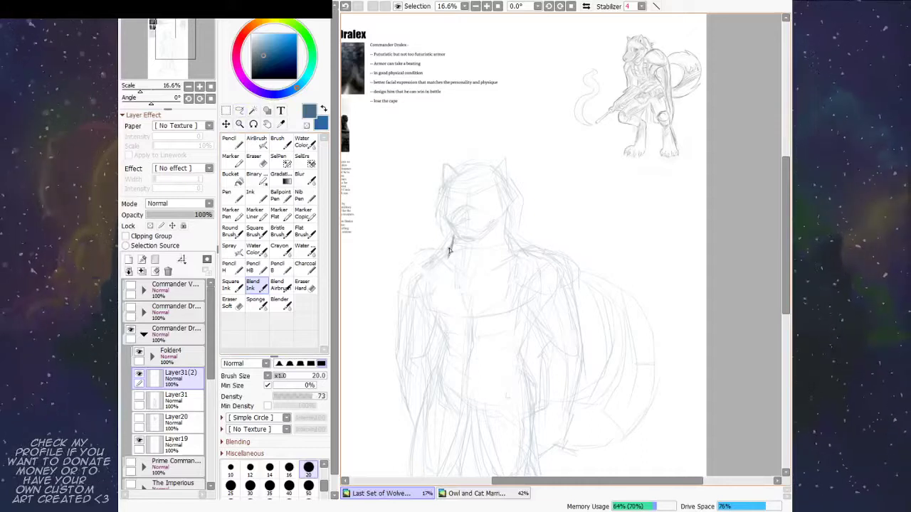
{"action": "left_click_drag", "start_coordinate": [453, 241], "coordinate": [410, 292]}
{"action": "left_click_drag", "start_coordinate": [431, 259], "coordinate": [408, 293]}
{"action": "key", "text": "ctrl+z"}
{"action": "key", "text": "ctrl+z"}
{"action": "key", "text": "ctrl+z"}
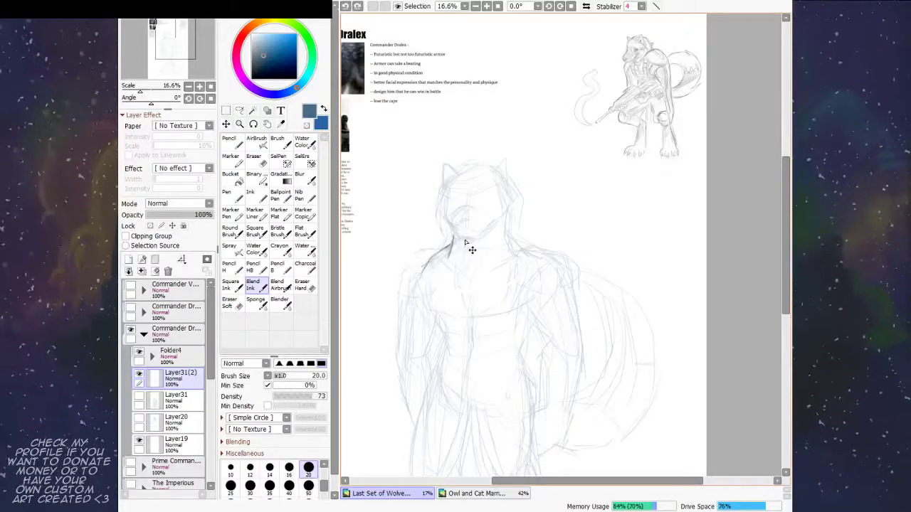
{"action": "left_click_drag", "start_coordinate": [447, 250], "coordinate": [419, 301]}
{"action": "mouse_move", "coordinate": [431, 264]}
{"action": "left_mouse_down"}
{"action": "mouse_move", "coordinate": [423, 287]}
{"action": "mouse_move", "coordinate": [464, 312]}
{"action": "mouse_move", "coordinate": [449, 288]}
{"action": "mouse_move", "coordinate": [460, 279]}
{"action": "left_mouse_up"}
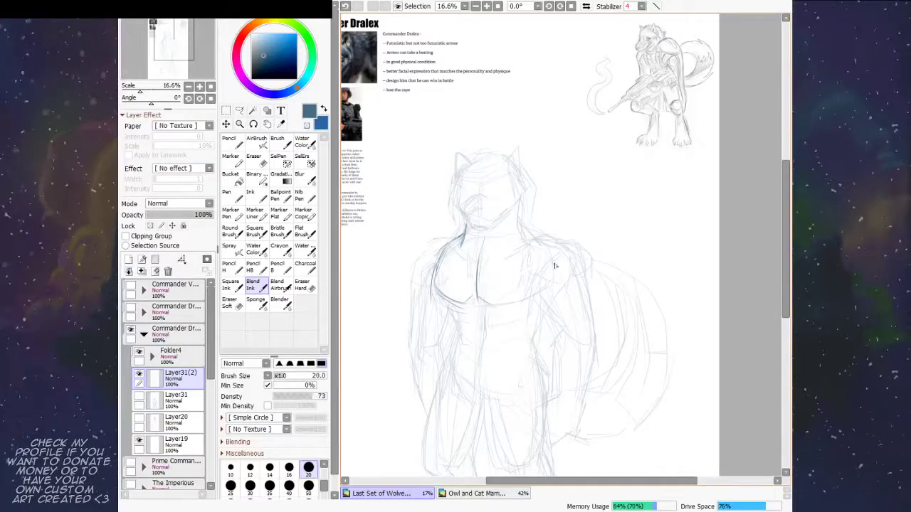
Step: Draw the second pectoral's lower curve, outer side and upper edge in Blend Ink, on the tail side of the chest
{"action": "mouse_move", "coordinate": [503, 307]}
{"action": "left_mouse_down"}
{"action": "mouse_move", "coordinate": [547, 291]}
{"action": "mouse_move", "coordinate": [533, 293]}
{"action": "mouse_move", "coordinate": [539, 286]}
{"action": "left_mouse_up"}
{"action": "left_click_drag", "start_coordinate": [568, 247], "coordinate": [528, 254]}
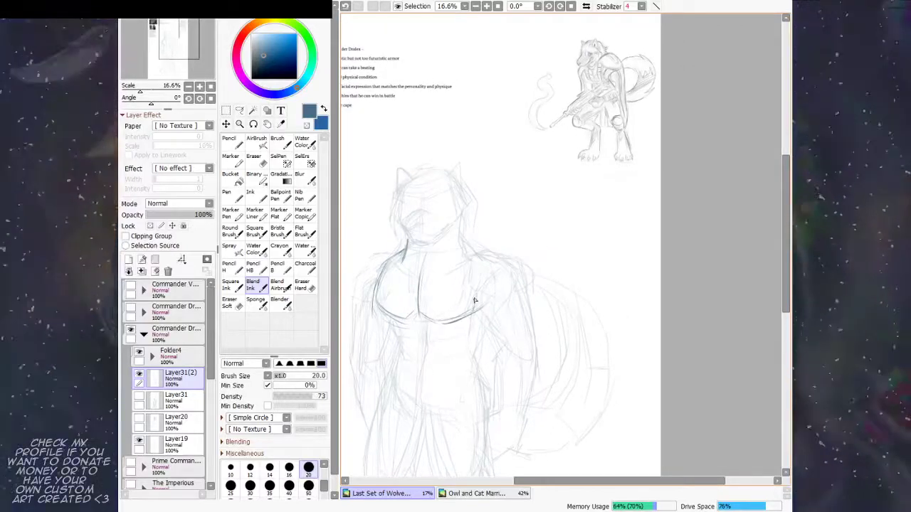
{"action": "left_click_drag", "start_coordinate": [486, 282], "coordinate": [502, 300]}
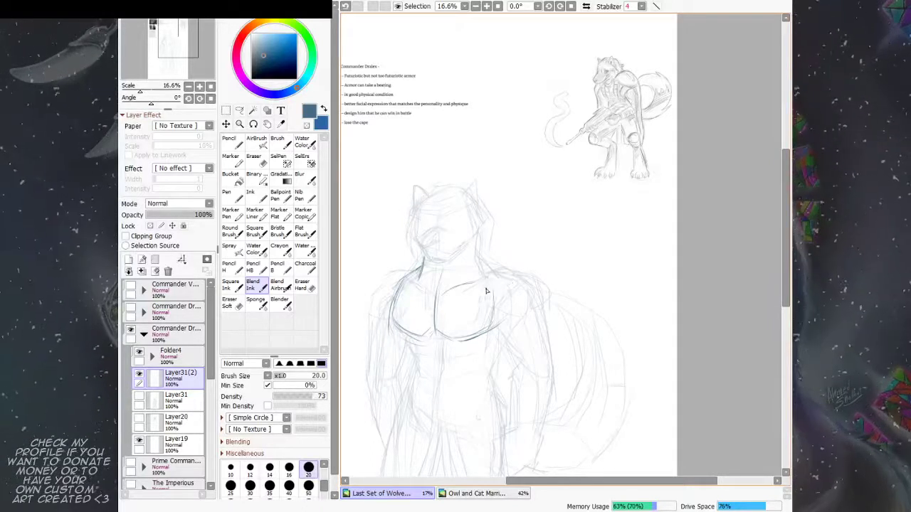
{"action": "left_click_drag", "start_coordinate": [489, 300], "coordinate": [495, 278]}
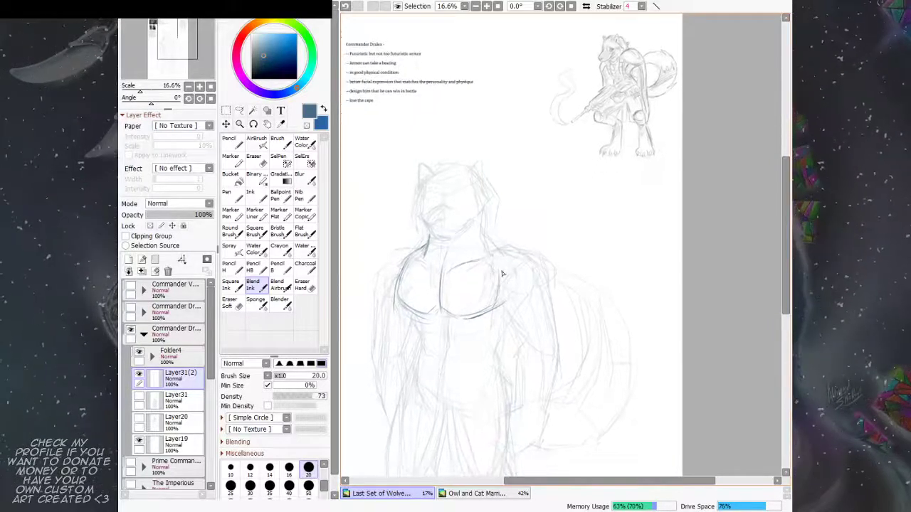
Step: Sketch the torso's side contour below the first pectoral and strengthen the line under the chest in Blend Ink
{"action": "left_click_drag", "start_coordinate": [423, 321], "coordinate": [426, 304]}
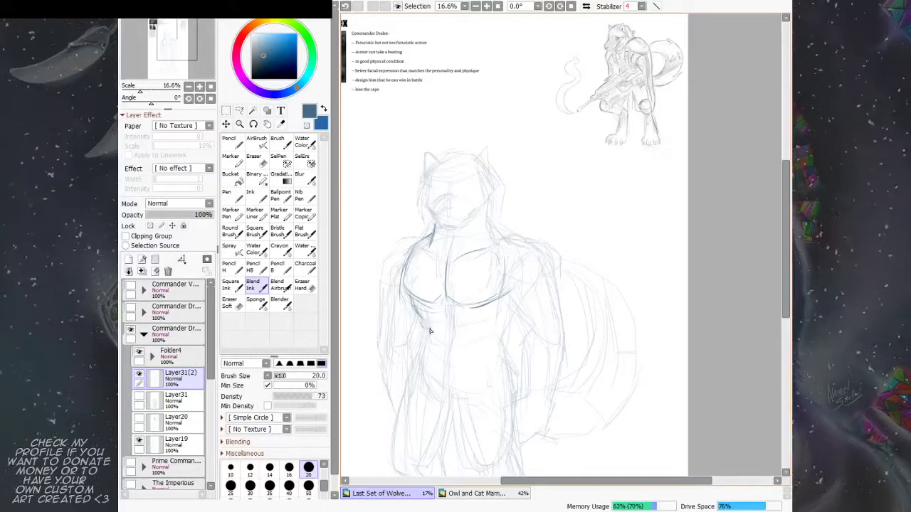
{"action": "scroll", "coordinate": [450, 270], "scroll_direction": "down", "scroll_amount": 1}
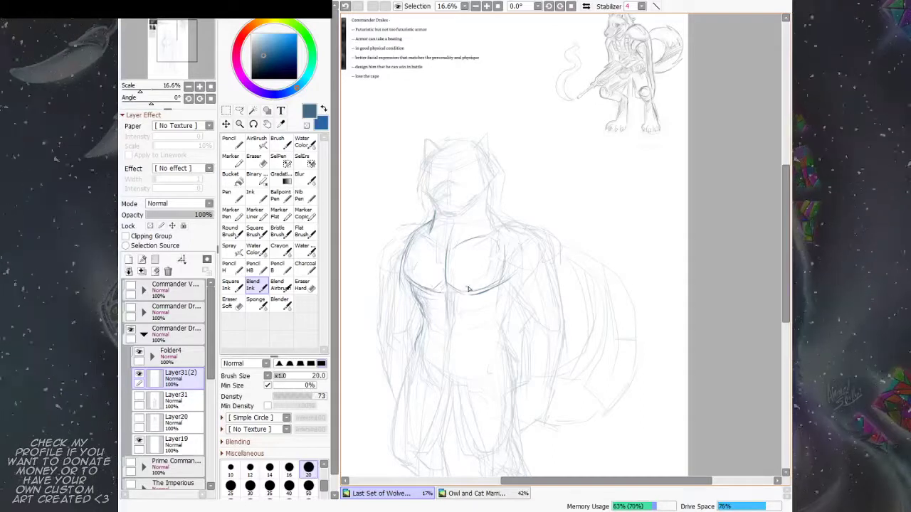
{"action": "left_click_drag", "start_coordinate": [437, 291], "coordinate": [492, 287]}
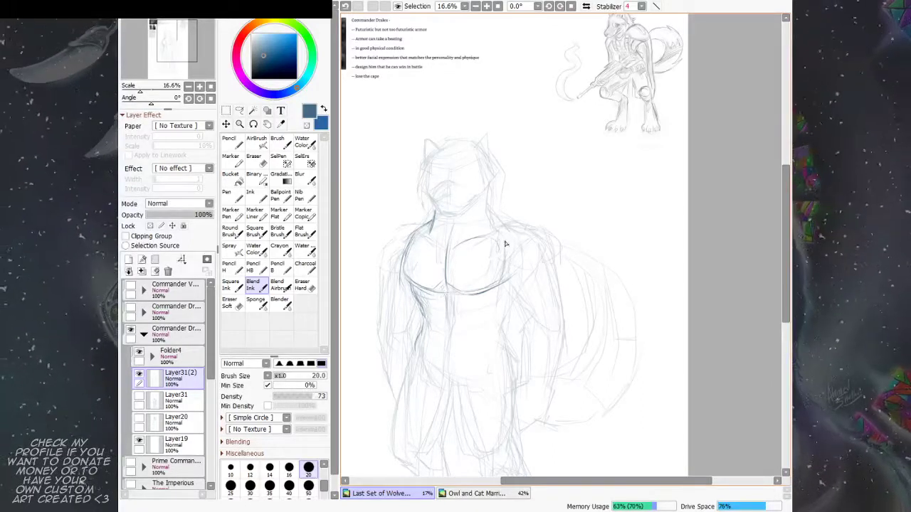
Step: Draw the neck and shoulder slope on the tail side and curve the line down around the outer chest
{"action": "scroll", "coordinate": [456, 270], "scroll_direction": "up", "scroll_amount": 3}
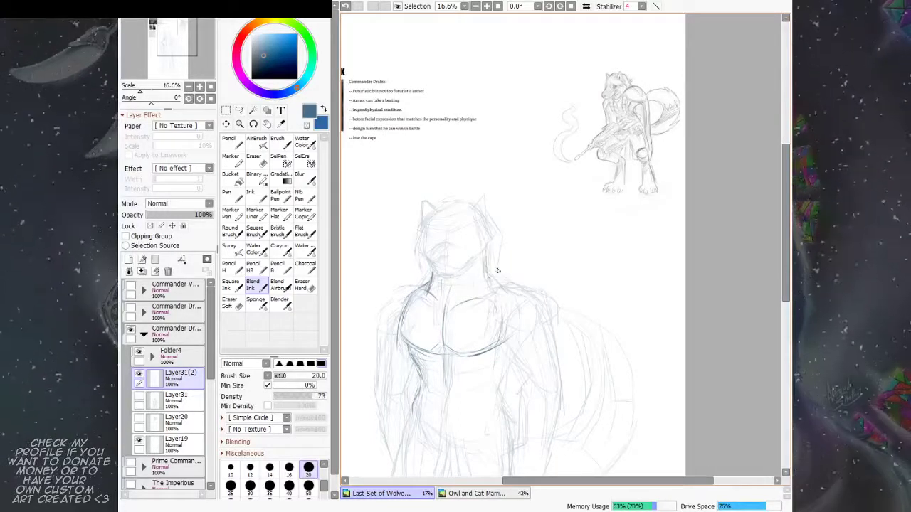
{"action": "mouse_move", "coordinate": [507, 259]}
{"action": "left_mouse_down"}
{"action": "mouse_move", "coordinate": [495, 243]}
{"action": "mouse_move", "coordinate": [514, 270]}
{"action": "mouse_move", "coordinate": [522, 263]}
{"action": "left_mouse_up"}
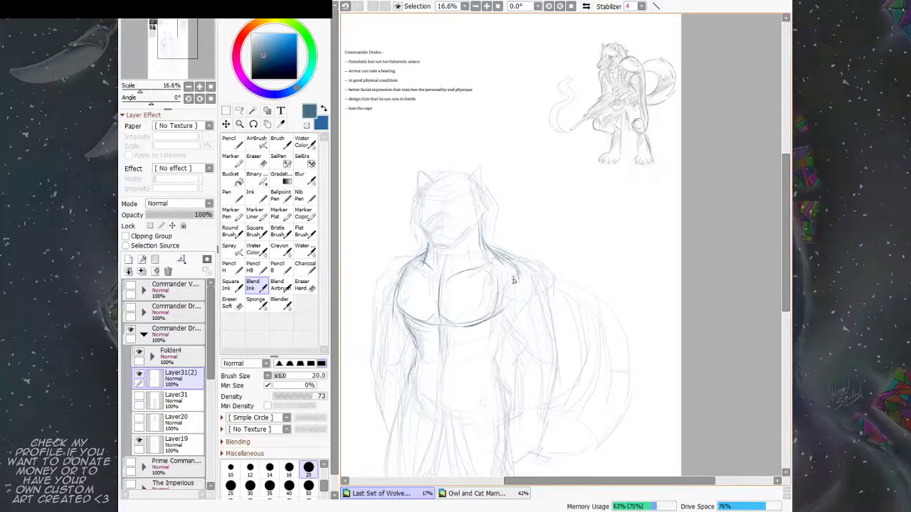
{"action": "left_click_drag", "start_coordinate": [518, 270], "coordinate": [512, 325]}
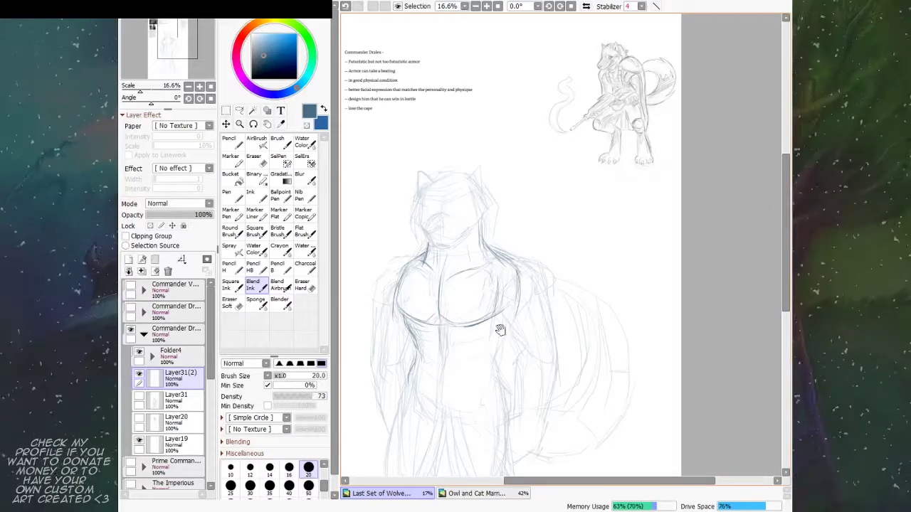
Step: Soften the chest underline near its centre with Eraser Soft, and add a rib line beneath the second pectoral in Blend Ink
{"action": "scroll", "coordinate": [534, 264], "scroll_direction": "down", "scroll_amount": 2}
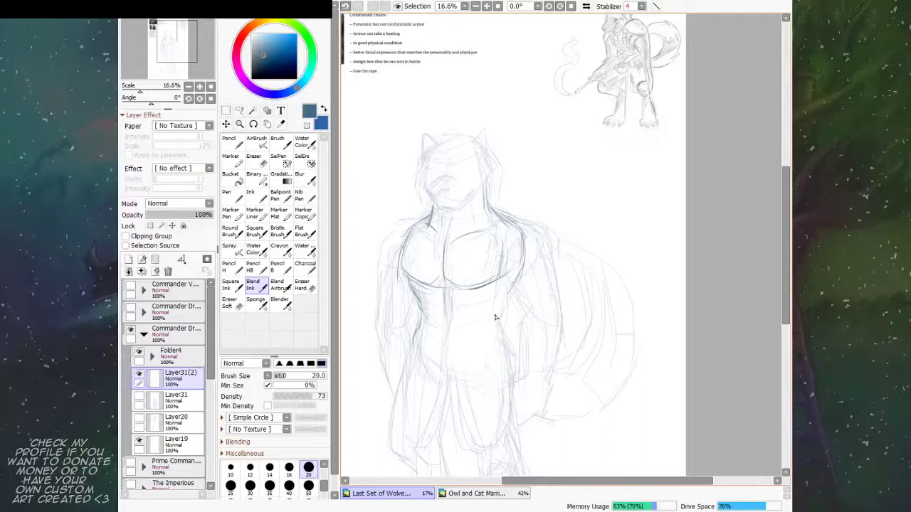
{"action": "left_click", "coordinate": [232, 302]}
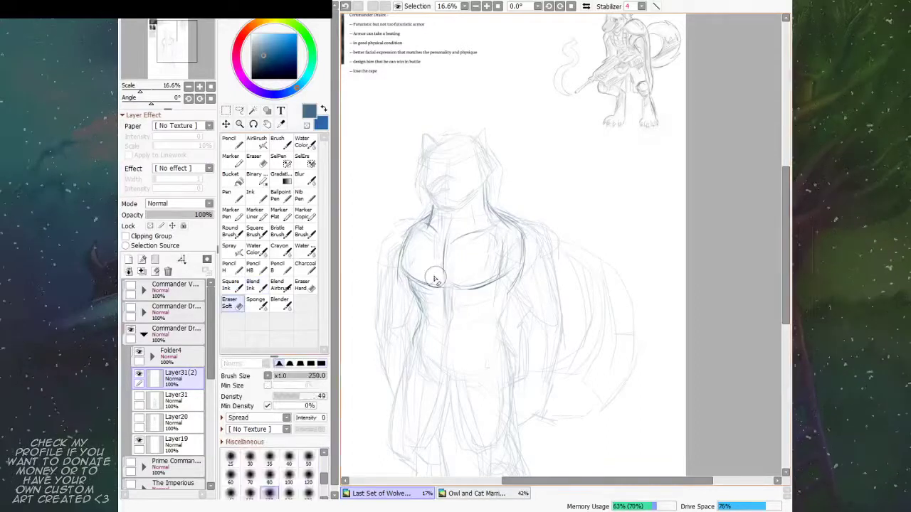
{"action": "left_click", "coordinate": [257, 287]}
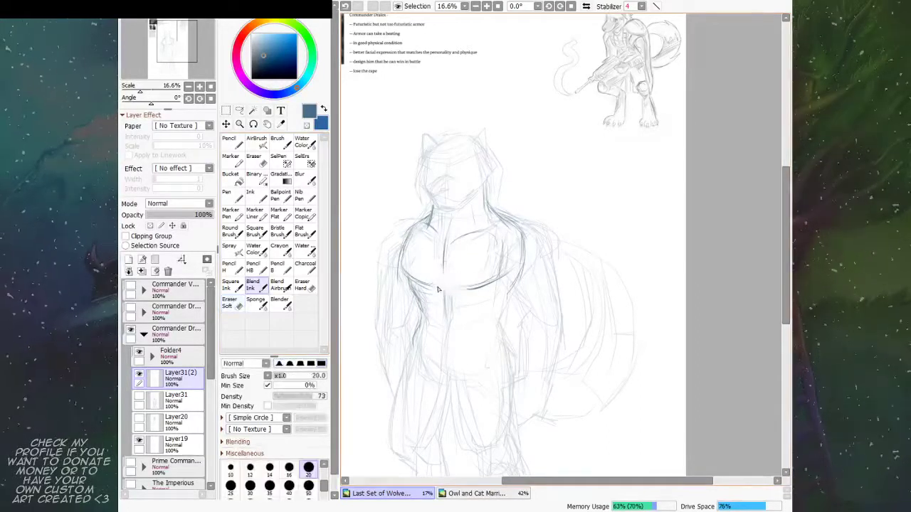
{"action": "left_click_drag", "start_coordinate": [513, 254], "coordinate": [516, 246]}
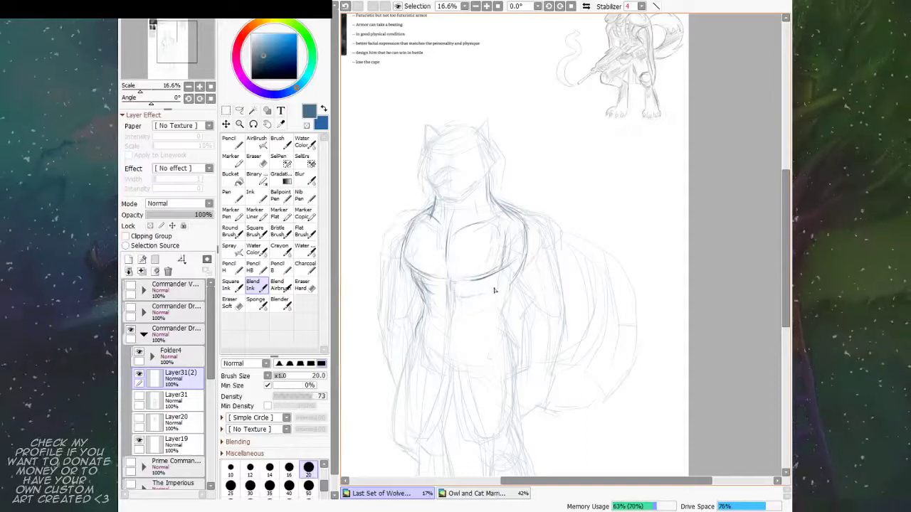
{"action": "left_click_drag", "start_coordinate": [460, 296], "coordinate": [498, 286]}
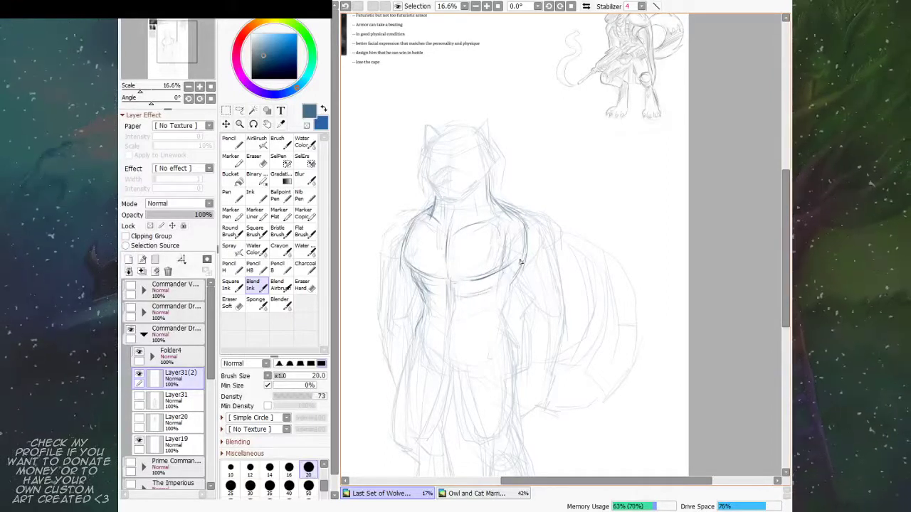
{"action": "mouse_move", "coordinate": [544, 262]}
{"action": "left_mouse_down"}
{"action": "mouse_move", "coordinate": [547, 247]}
{"action": "mouse_move", "coordinate": [537, 252]}
{"action": "left_mouse_up"}
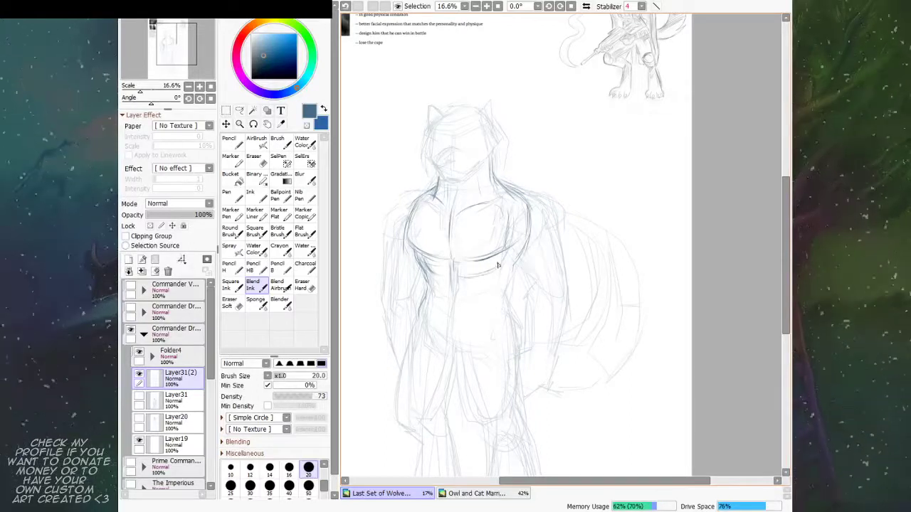
Step: Draw the tail-side waist and lower abdomen contours in Blend Ink, continuing into the hip and inner thigh of the tail-side leg
{"action": "mouse_move", "coordinate": [514, 267]}
{"action": "left_mouse_down"}
{"action": "mouse_move", "coordinate": [505, 306]}
{"action": "mouse_move", "coordinate": [509, 279]}
{"action": "left_mouse_up"}
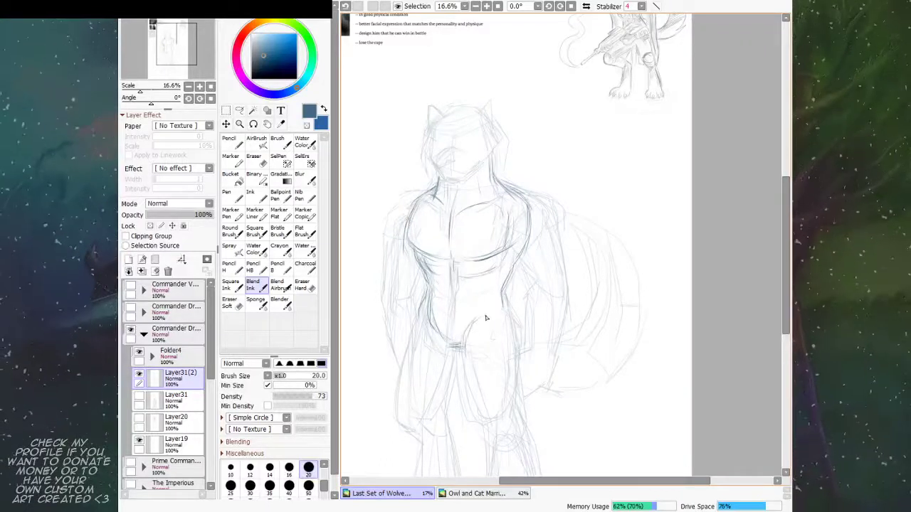
{"action": "left_click_drag", "start_coordinate": [568, 259], "coordinate": [562, 259]}
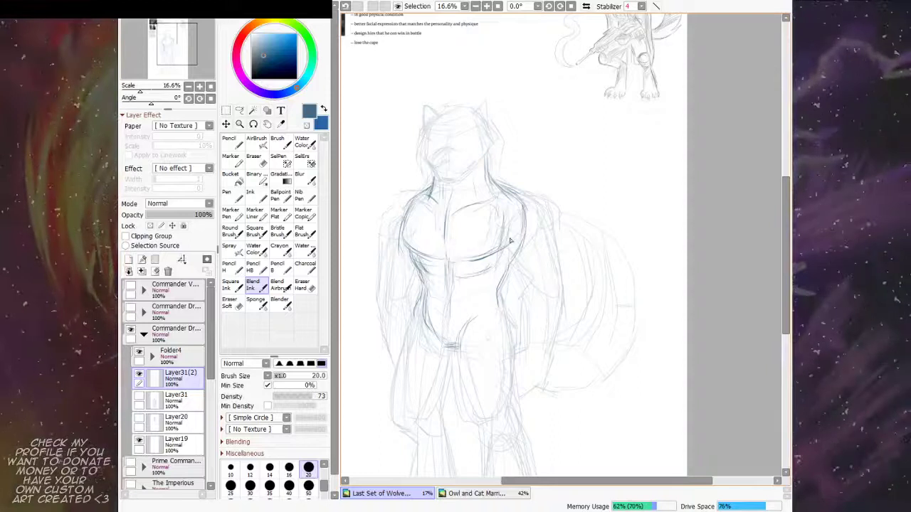
{"action": "left_click_drag", "start_coordinate": [526, 274], "coordinate": [501, 227]}
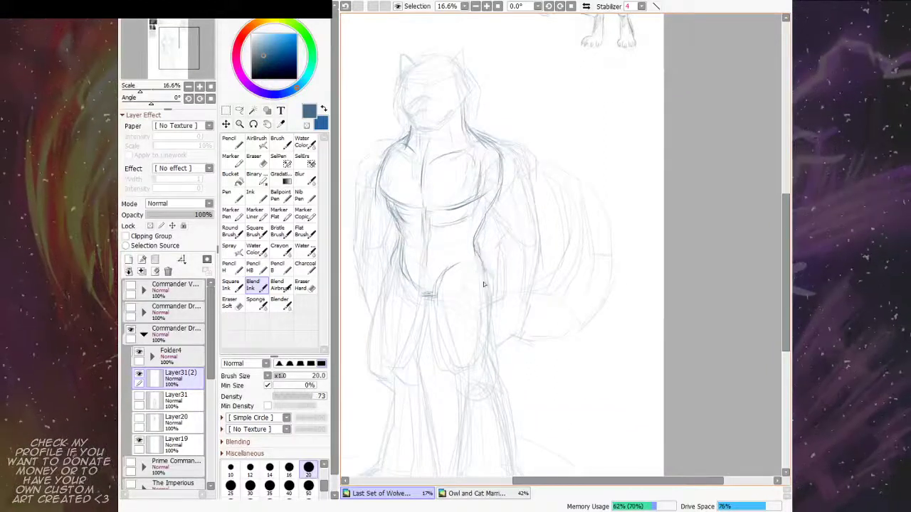
{"action": "left_click_drag", "start_coordinate": [475, 251], "coordinate": [485, 300]}
{"action": "left_click_drag", "start_coordinate": [433, 292], "coordinate": [435, 313]}
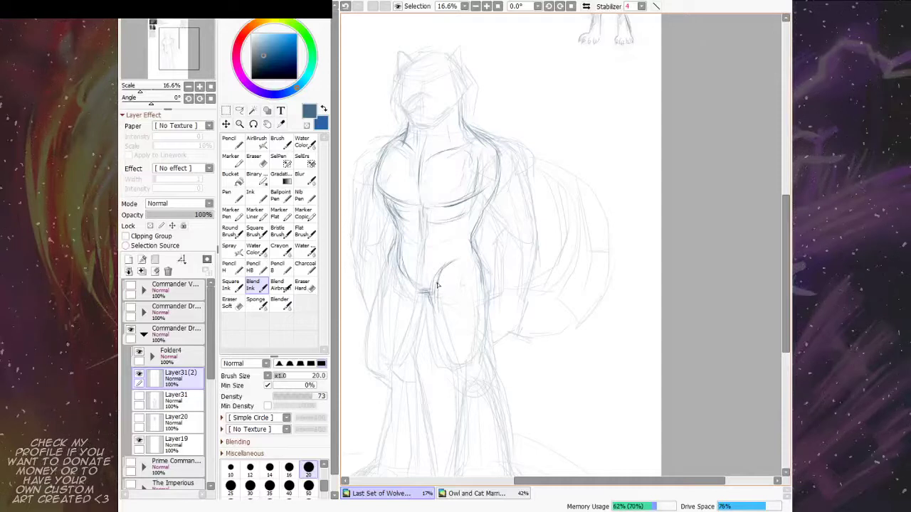
{"action": "left_click_drag", "start_coordinate": [437, 285], "coordinate": [439, 309]}
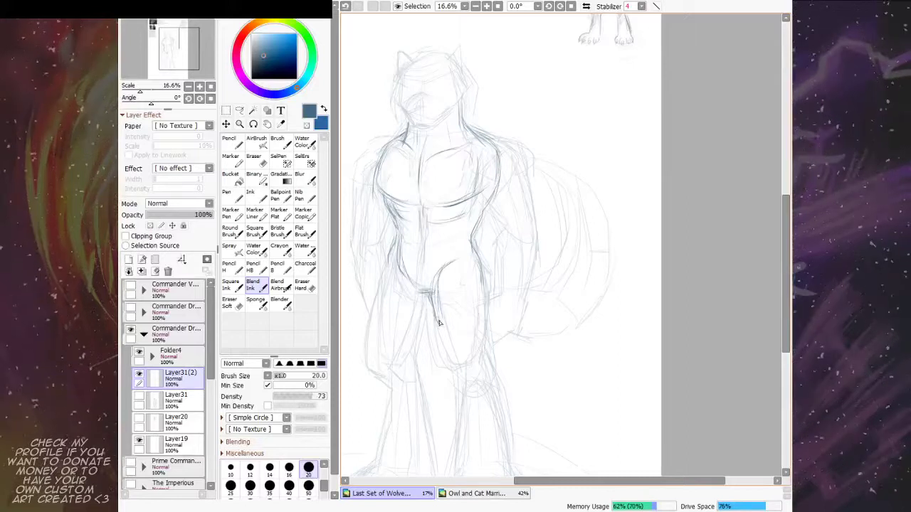
{"action": "left_click_drag", "start_coordinate": [434, 299], "coordinate": [447, 347]}
Step: Draw the rounded top of the wolf's head between the ears and curve it down the side of the head opposite the tail
{"action": "left_click_drag", "start_coordinate": [491, 273], "coordinate": [501, 292]}
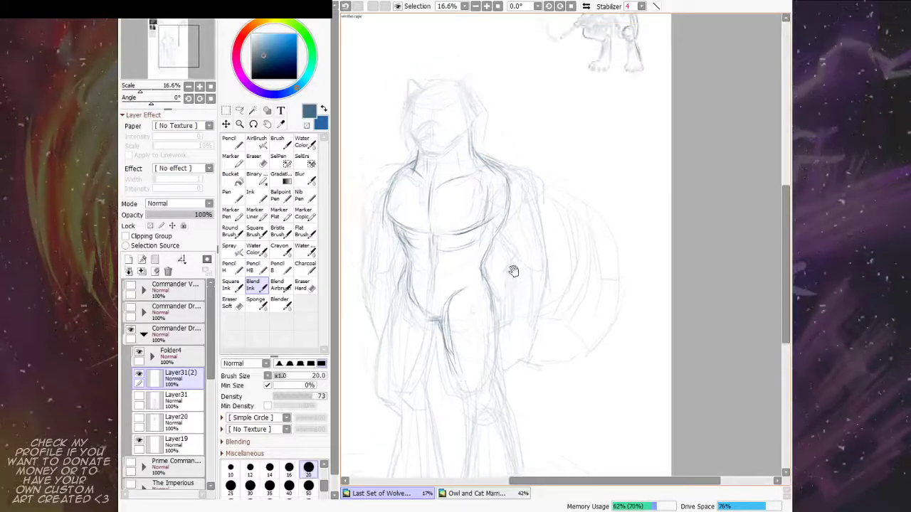
{"action": "scroll", "coordinate": [512, 275], "scroll_direction": "up", "scroll_amount": 5}
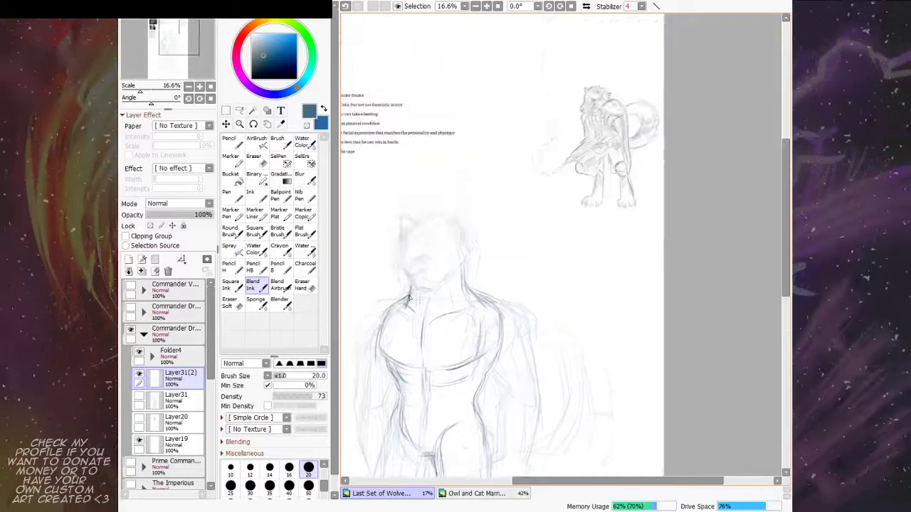
{"action": "left_click_drag", "start_coordinate": [452, 256], "coordinate": [453, 294]}
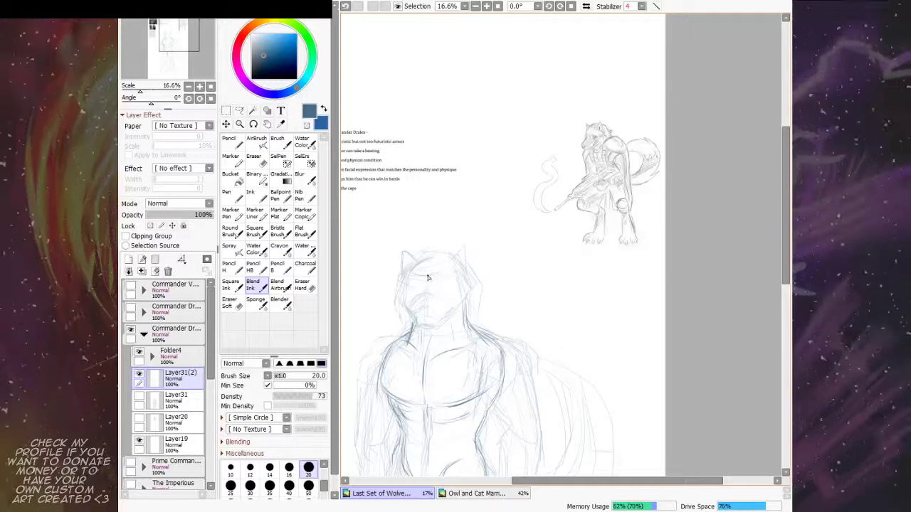
{"action": "mouse_move", "coordinate": [414, 269]}
{"action": "left_mouse_down"}
{"action": "mouse_move", "coordinate": [440, 256]}
{"action": "mouse_move", "coordinate": [458, 268]}
{"action": "left_mouse_up"}
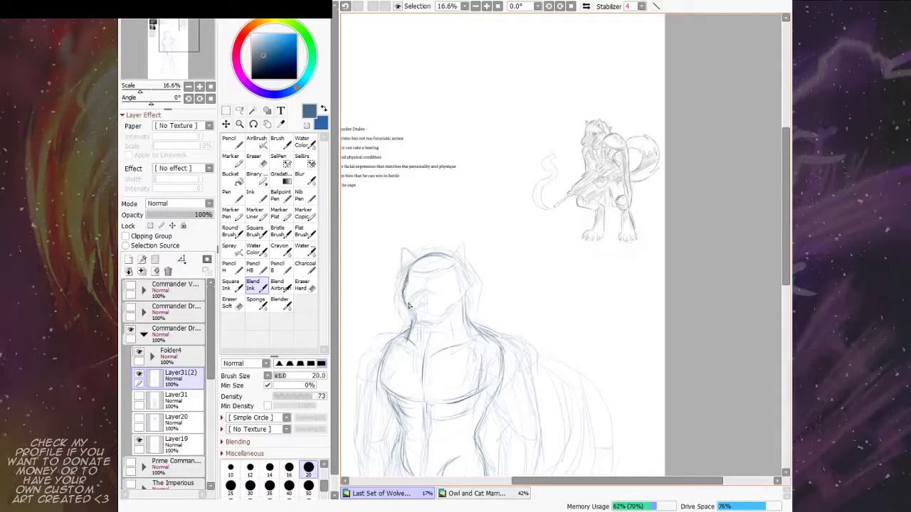
Step: Soften the left cheek line with the soft eraser and sketch hair locks beside the head using the size 20 Blend Ink brush
{"action": "left_click", "coordinate": [233, 304]}
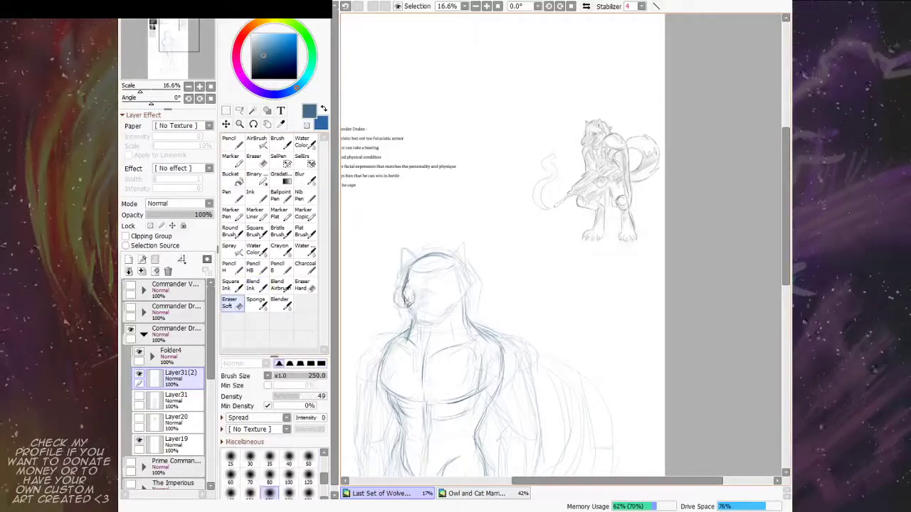
{"action": "left_click", "coordinate": [255, 288]}
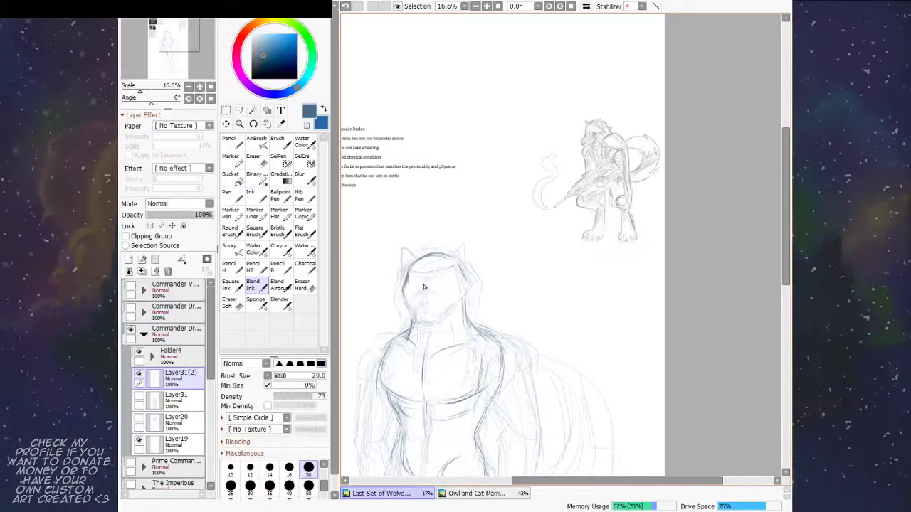
{"action": "left_click_drag", "start_coordinate": [454, 267], "coordinate": [505, 220]}
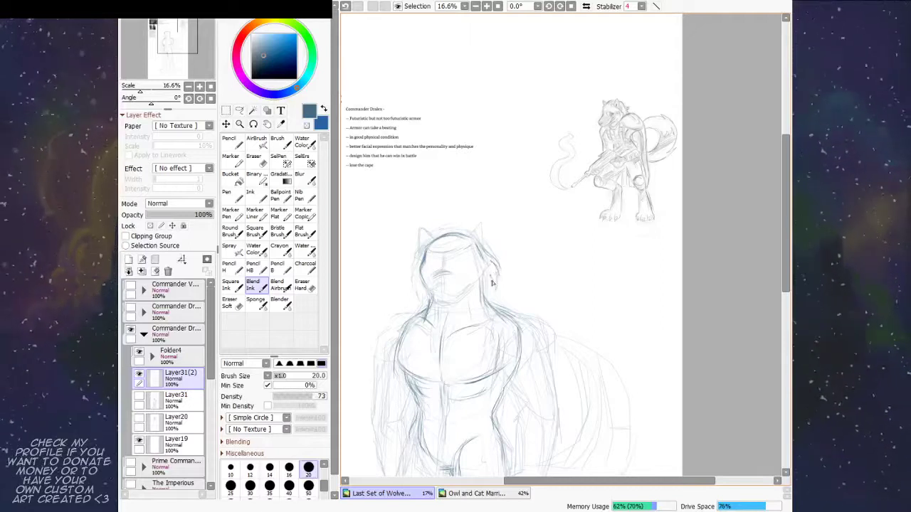
{"action": "left_click_drag", "start_coordinate": [491, 274], "coordinate": [496, 291]}
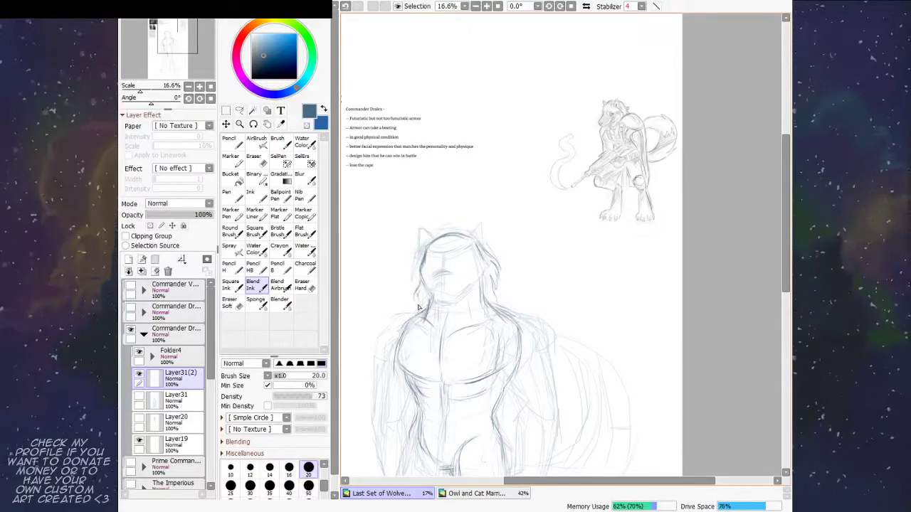
Step: Outline the pointed ear on the figure's left edge, define the muzzle and jaw, and add hair strands beside the neck
{"action": "scroll", "coordinate": [427, 291], "scroll_direction": "up", "scroll_amount": 3}
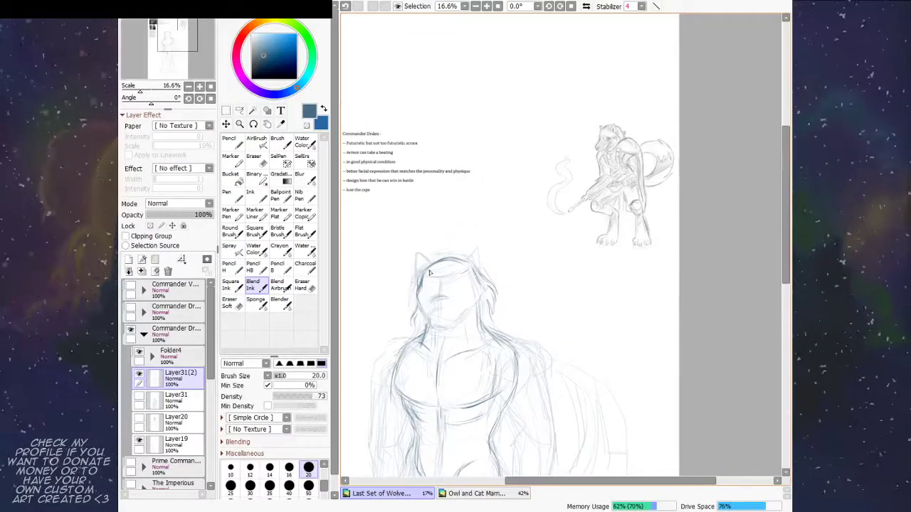
{"action": "mouse_move", "coordinate": [421, 277]}
{"action": "left_mouse_down"}
{"action": "mouse_move", "coordinate": [438, 263]}
{"action": "mouse_move", "coordinate": [422, 269]}
{"action": "mouse_move", "coordinate": [436, 259]}
{"action": "mouse_move", "coordinate": [436, 277]}
{"action": "mouse_move", "coordinate": [440, 262]}
{"action": "mouse_move", "coordinate": [467, 265]}
{"action": "mouse_move", "coordinate": [421, 257]}
{"action": "left_mouse_up"}
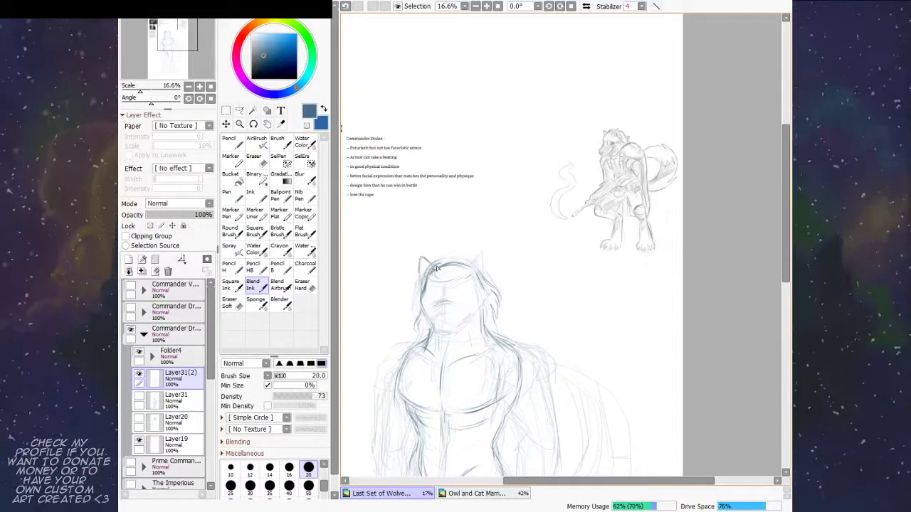
{"action": "left_click_drag", "start_coordinate": [460, 286], "coordinate": [455, 252]}
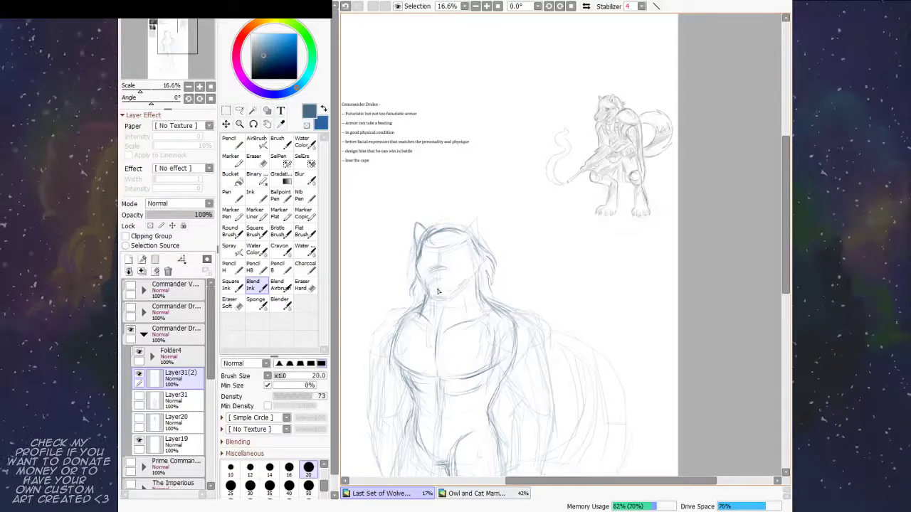
{"action": "left_click_drag", "start_coordinate": [431, 283], "coordinate": [430, 269]}
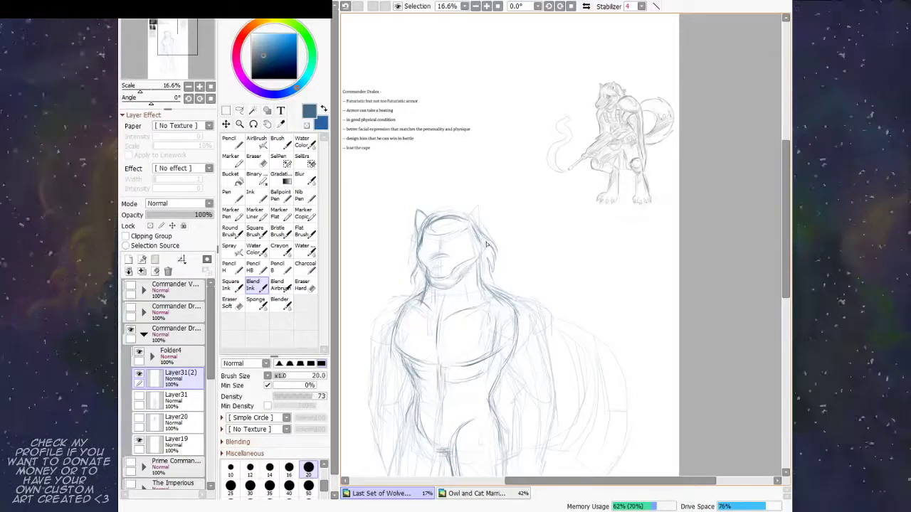
{"action": "left_click_drag", "start_coordinate": [492, 246], "coordinate": [495, 262]}
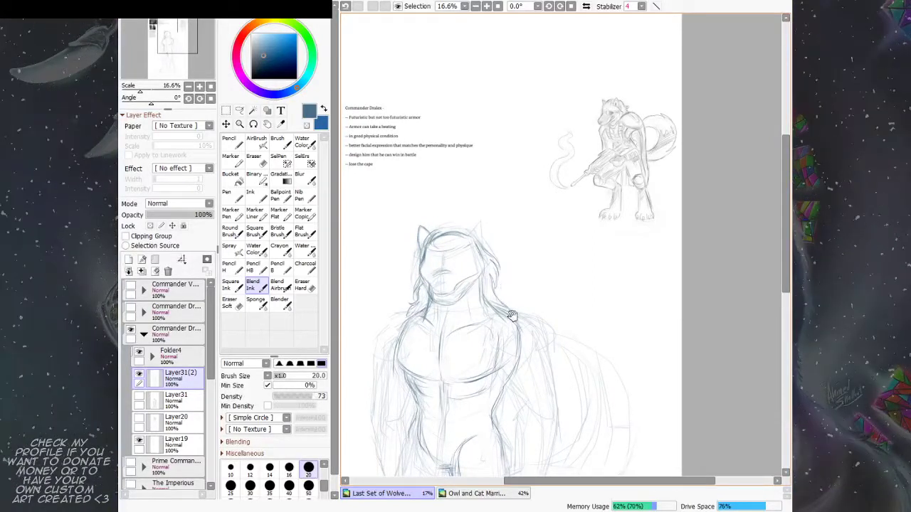
Step: Erase the dark construction lines between the chest and the right-hand shoulder with the soft eraser
{"action": "left_click_drag", "start_coordinate": [512, 315], "coordinate": [509, 237]}
{"action": "key", "text": "e"}
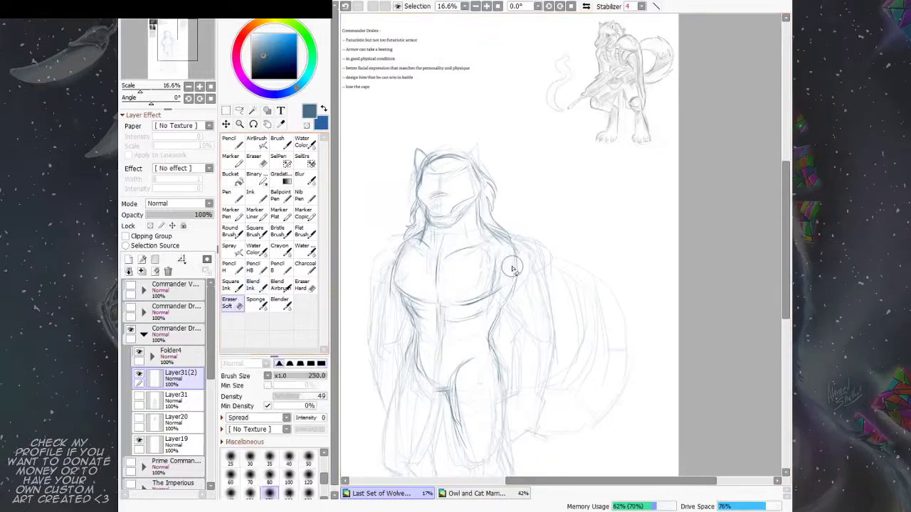
{"action": "mouse_move", "coordinate": [512, 269]}
{"action": "left_mouse_down"}
{"action": "mouse_move", "coordinate": [490, 326]}
{"action": "mouse_move", "coordinate": [503, 285]}
{"action": "left_mouse_up"}
Step: Sketch rounded contours for both shoulders with the Blend Ink brush and add short muscle lines on the upper chest
{"action": "left_click", "coordinate": [253, 285]}
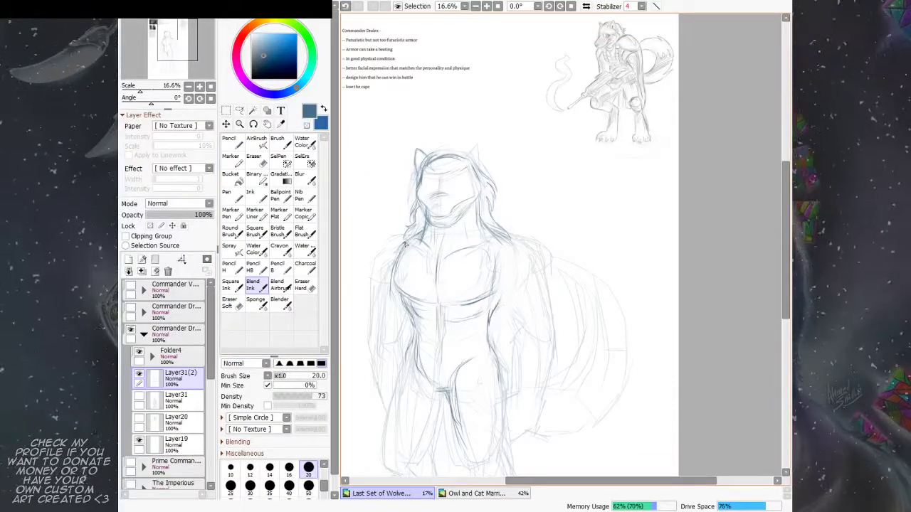
{"action": "mouse_move", "coordinate": [399, 243]}
{"action": "left_mouse_down"}
{"action": "mouse_move", "coordinate": [425, 228]}
{"action": "mouse_move", "coordinate": [377, 262]}
{"action": "mouse_move", "coordinate": [380, 247]}
{"action": "mouse_move", "coordinate": [368, 275]}
{"action": "left_mouse_up"}
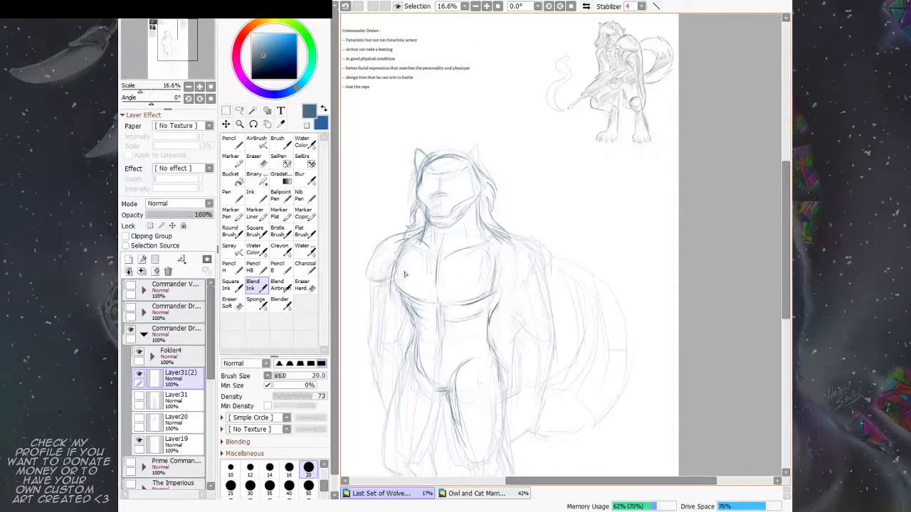
{"action": "left_click_drag", "start_coordinate": [378, 285], "coordinate": [414, 249]}
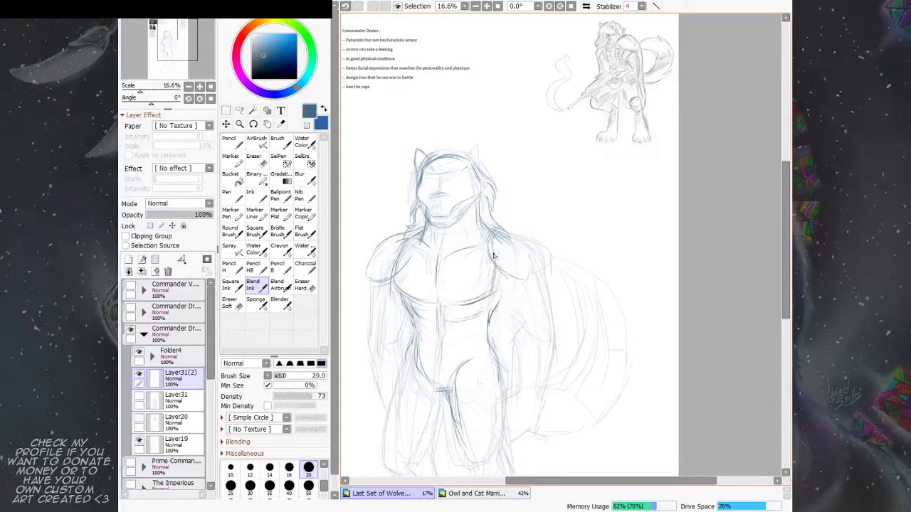
{"action": "left_click_drag", "start_coordinate": [494, 255], "coordinate": [528, 280]}
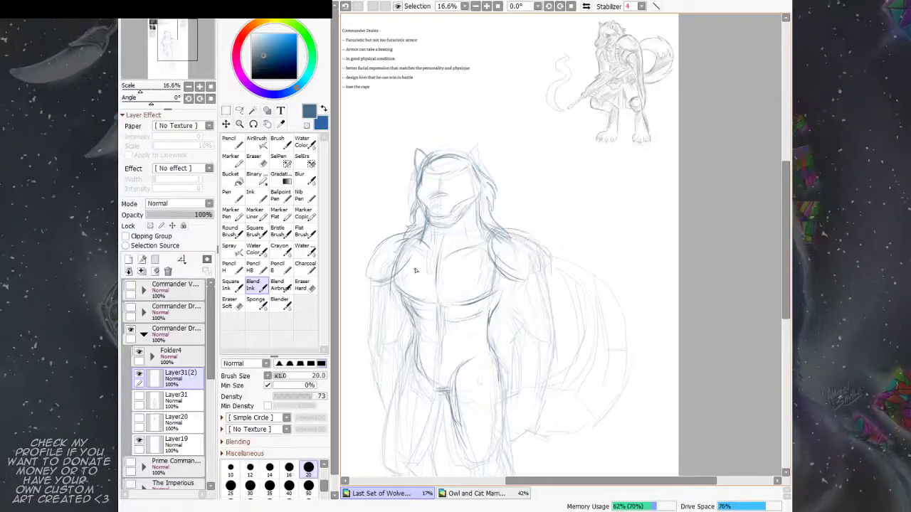
{"action": "mouse_move", "coordinate": [466, 246]}
{"action": "left_mouse_down"}
{"action": "mouse_move", "coordinate": [530, 222]}
{"action": "mouse_move", "coordinate": [510, 212]}
{"action": "mouse_move", "coordinate": [424, 267]}
{"action": "left_mouse_up"}
{"action": "mouse_move", "coordinate": [436, 233]}
{"action": "left_mouse_down"}
{"action": "mouse_move", "coordinate": [516, 264]}
{"action": "mouse_move", "coordinate": [476, 211]}
{"action": "left_mouse_up"}
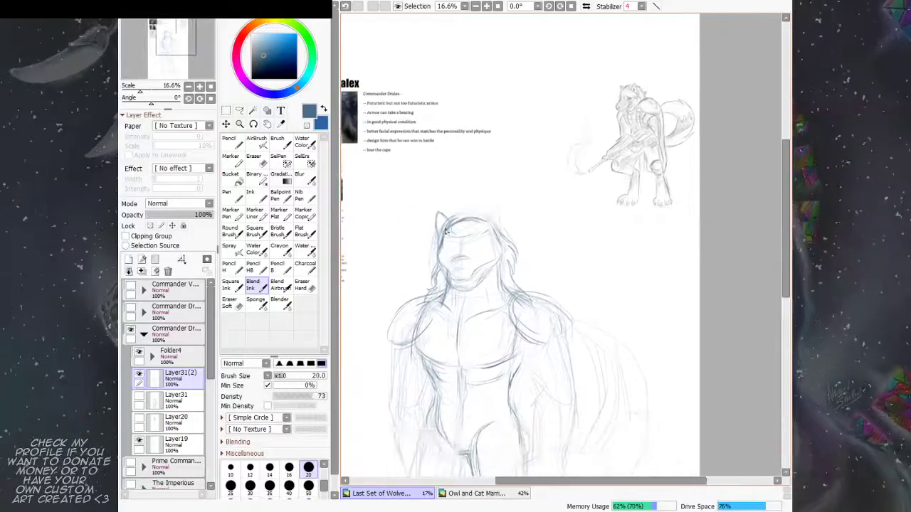
{"action": "left_click_drag", "start_coordinate": [446, 290], "coordinate": [448, 233]}
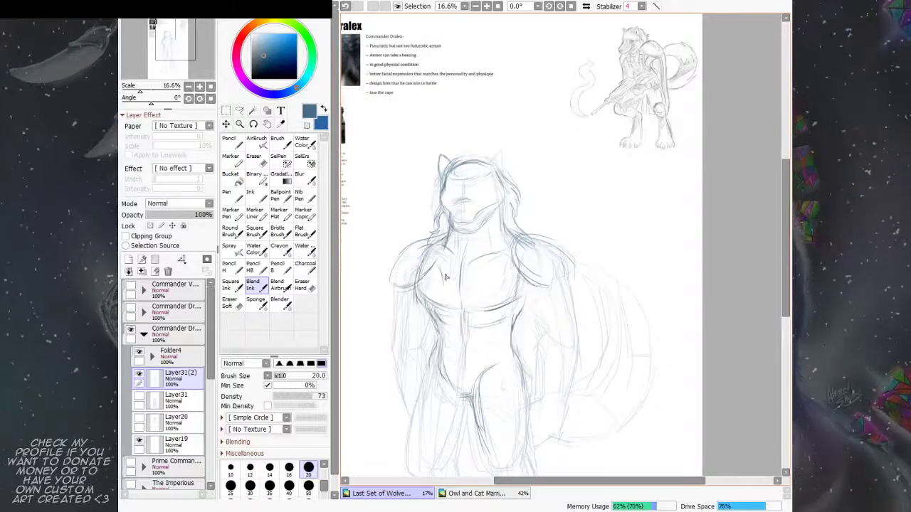
Step: Compare the figure with the Prime Commander sketch by briefly showing that layer folder in place of the Commander Dralex folder
{"action": "left_click_drag", "start_coordinate": [475, 308], "coordinate": [467, 257]}
{"action": "left_click_drag", "start_coordinate": [575, 215], "coordinate": [569, 195]}
{"action": "mouse_move", "coordinate": [513, 210]}
{"action": "left_mouse_down"}
{"action": "mouse_move", "coordinate": [507, 233]}
{"action": "mouse_move", "coordinate": [533, 210]}
{"action": "left_mouse_up"}
{"action": "scroll", "coordinate": [526, 213], "scroll_direction": "down", "scroll_amount": 1}
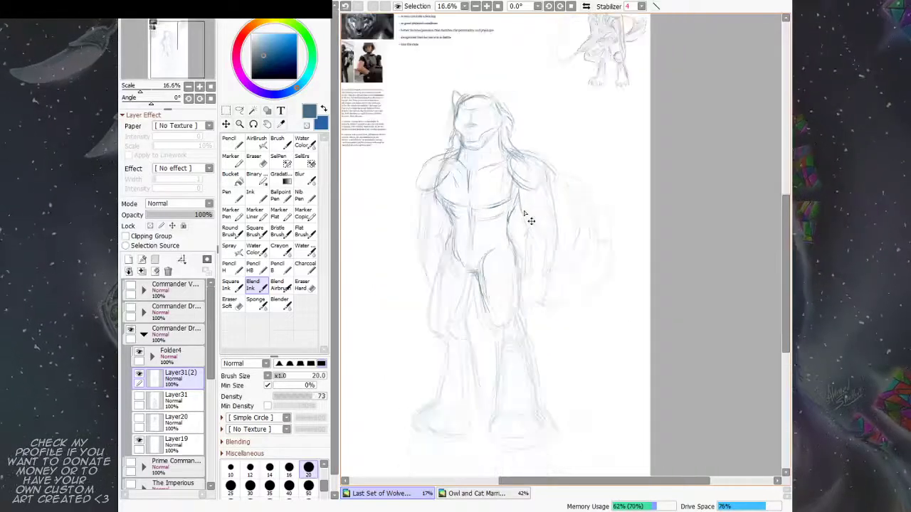
{"action": "scroll", "coordinate": [525, 213], "scroll_direction": "up", "scroll_amount": 1}
{"action": "left_click", "coordinate": [143, 335]}
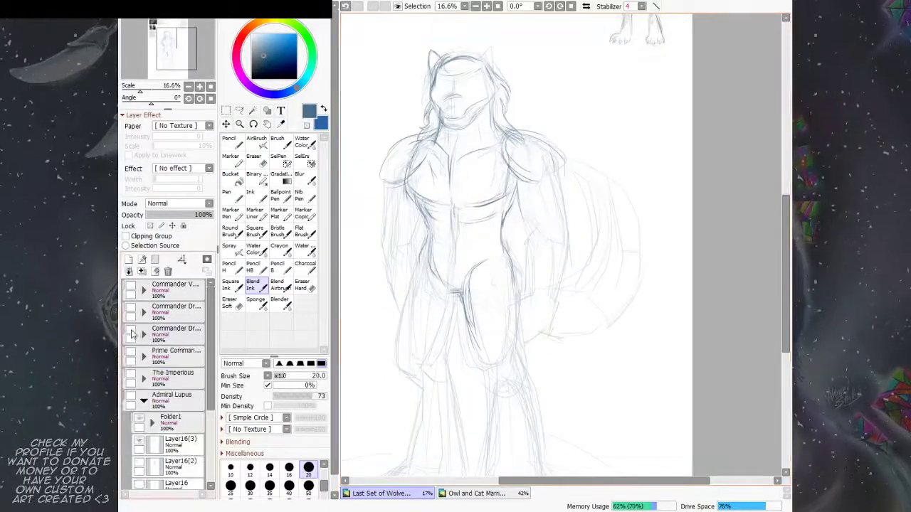
{"action": "left_click", "coordinate": [131, 333]}
{"action": "left_click", "coordinate": [132, 354]}
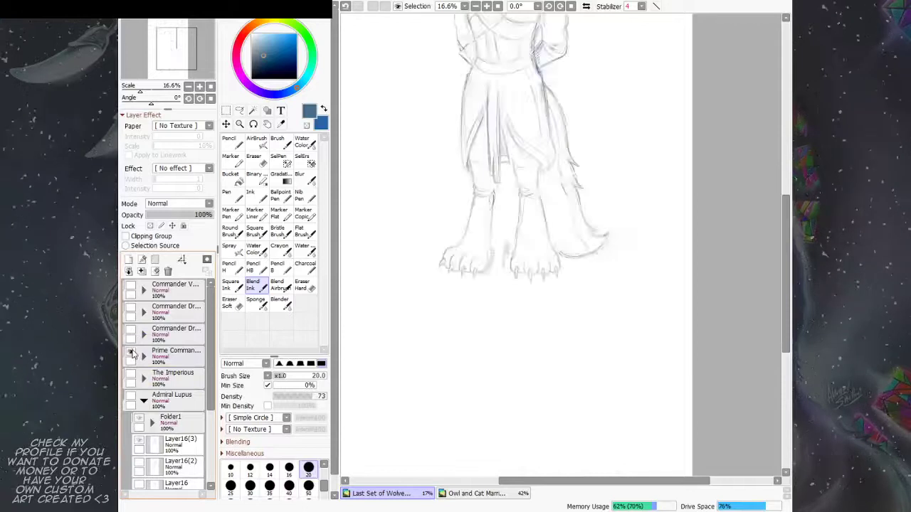
{"action": "left_click_drag", "start_coordinate": [462, 198], "coordinate": [441, 368]}
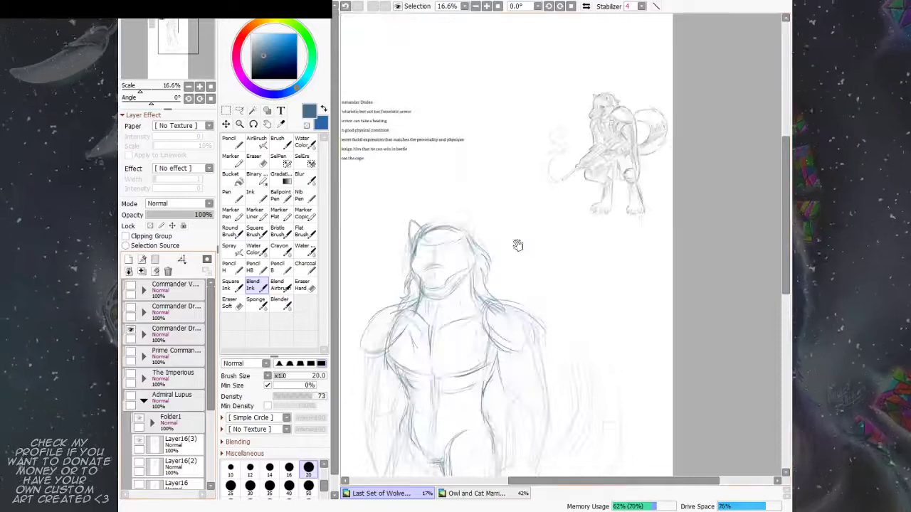
{"action": "left_click_drag", "start_coordinate": [515, 244], "coordinate": [544, 181]}
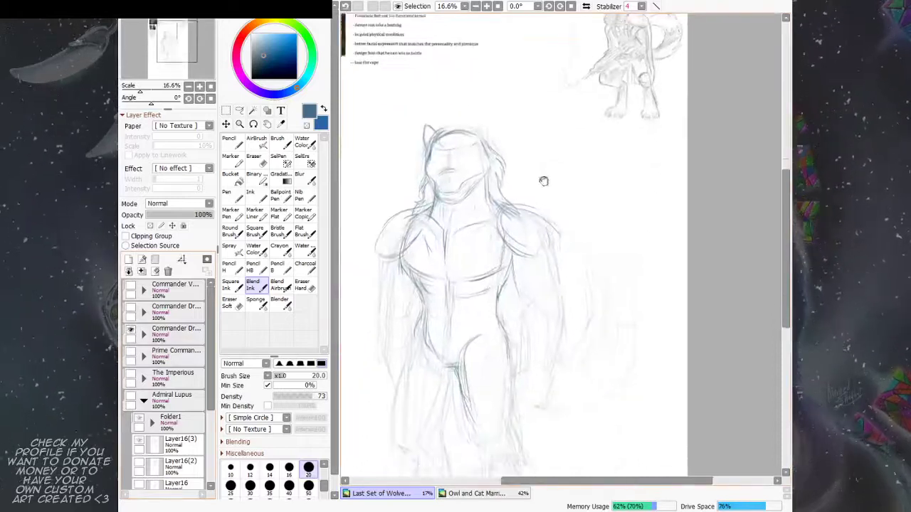
{"action": "scroll", "coordinate": [545, 181], "scroll_direction": "up", "scroll_amount": 2}
{"action": "scroll", "coordinate": [552, 183], "scroll_direction": "down", "scroll_amount": 3}
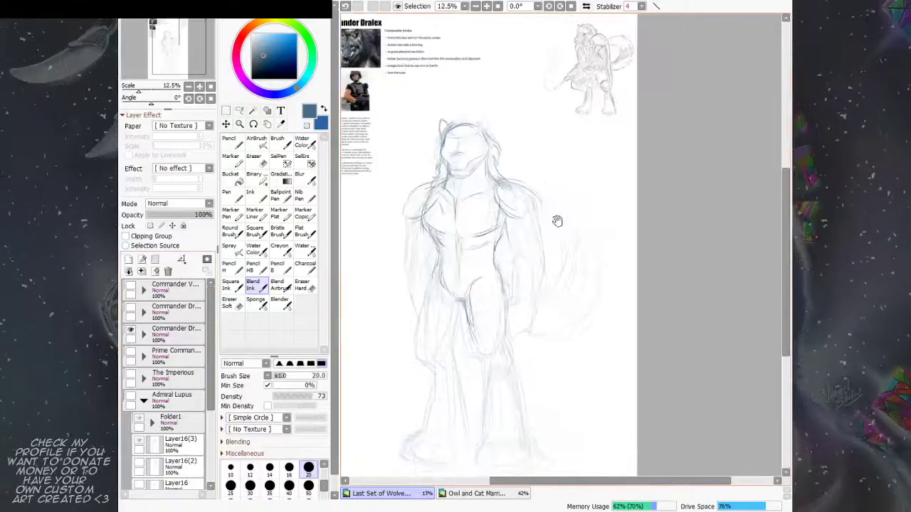
Step: Sketch the contours of both upper arms from below the rounded shoulders down to the elbows
{"action": "mouse_move", "coordinate": [558, 222]}
{"action": "left_mouse_down"}
{"action": "mouse_move", "coordinate": [562, 232]}
{"action": "mouse_move", "coordinate": [518, 246]}
{"action": "left_mouse_up"}
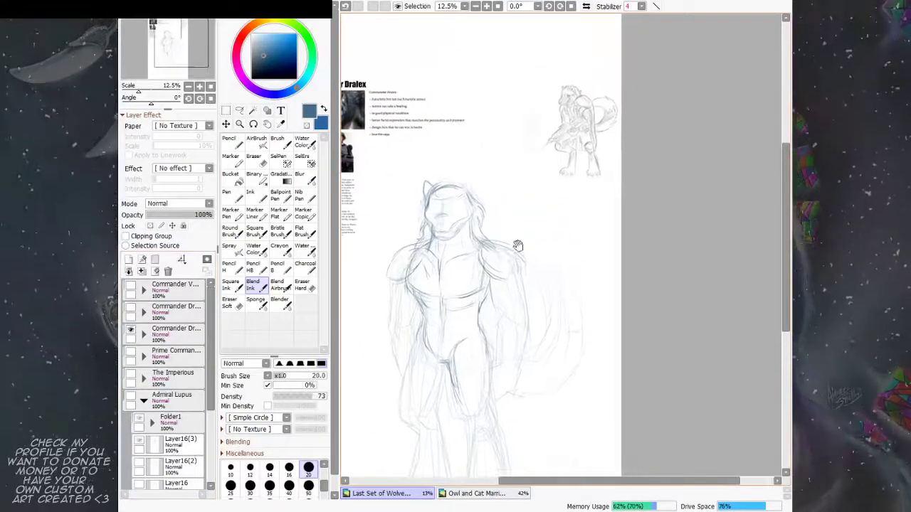
{"action": "left_click_drag", "start_coordinate": [395, 282], "coordinate": [393, 323]}
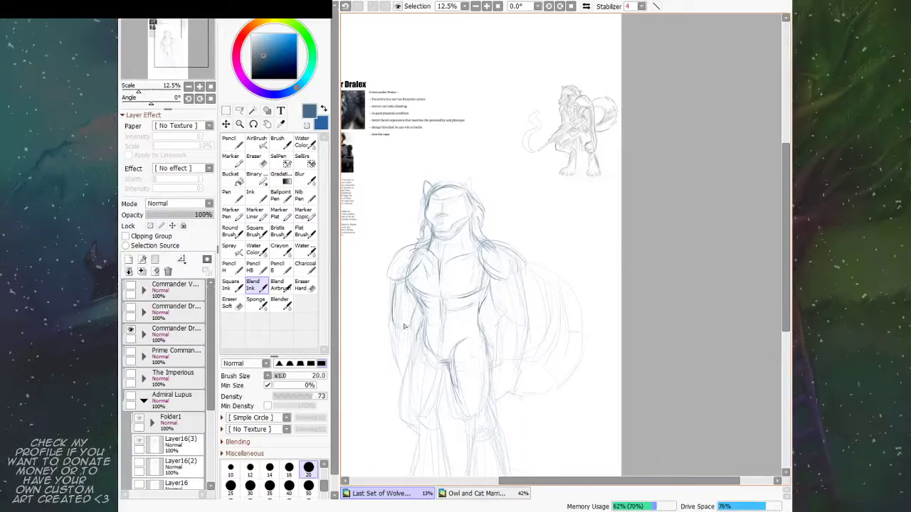
{"action": "mouse_move", "coordinate": [531, 269]}
{"action": "left_mouse_down"}
{"action": "mouse_move", "coordinate": [519, 223]}
{"action": "mouse_move", "coordinate": [491, 276]}
{"action": "left_mouse_up"}
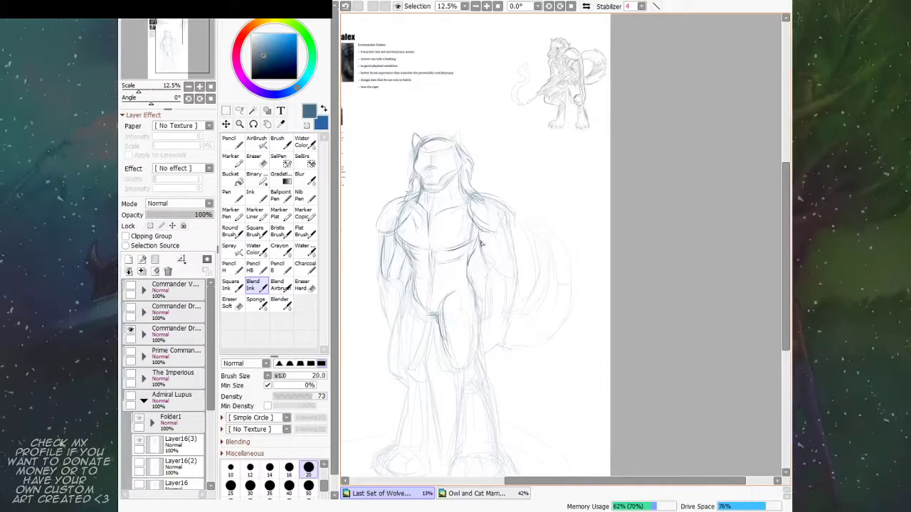
{"action": "left_click_drag", "start_coordinate": [491, 238], "coordinate": [497, 272]}
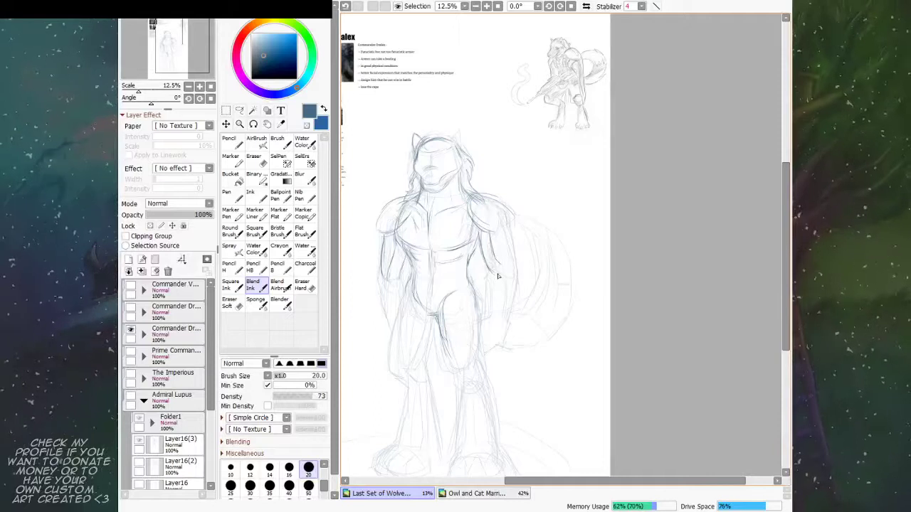
{"action": "mouse_move", "coordinate": [534, 228]}
{"action": "left_mouse_down"}
{"action": "mouse_move", "coordinate": [511, 252]}
{"action": "mouse_move", "coordinate": [510, 276]}
{"action": "mouse_move", "coordinate": [503, 249]}
{"action": "mouse_move", "coordinate": [517, 252]}
{"action": "mouse_move", "coordinate": [488, 230]}
{"action": "left_mouse_up"}
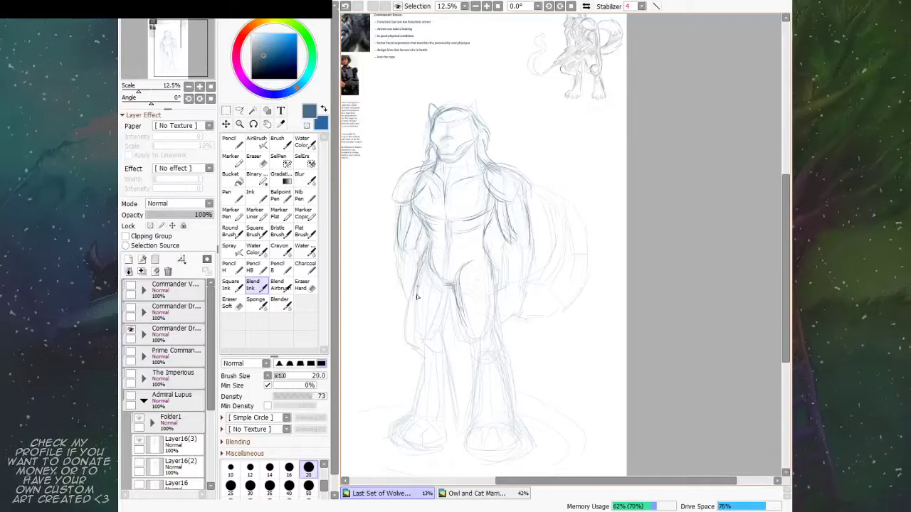
Step: Draw the outer and inner contours of the left-hand thigh from the hip and crotch down to the knee
{"action": "left_click_drag", "start_coordinate": [415, 290], "coordinate": [410, 326]}
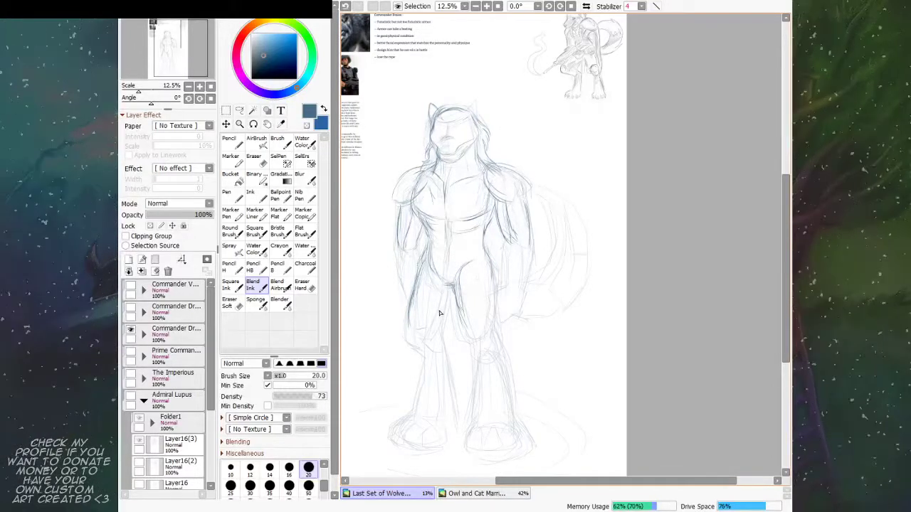
{"action": "left_click_drag", "start_coordinate": [440, 313], "coordinate": [437, 296]}
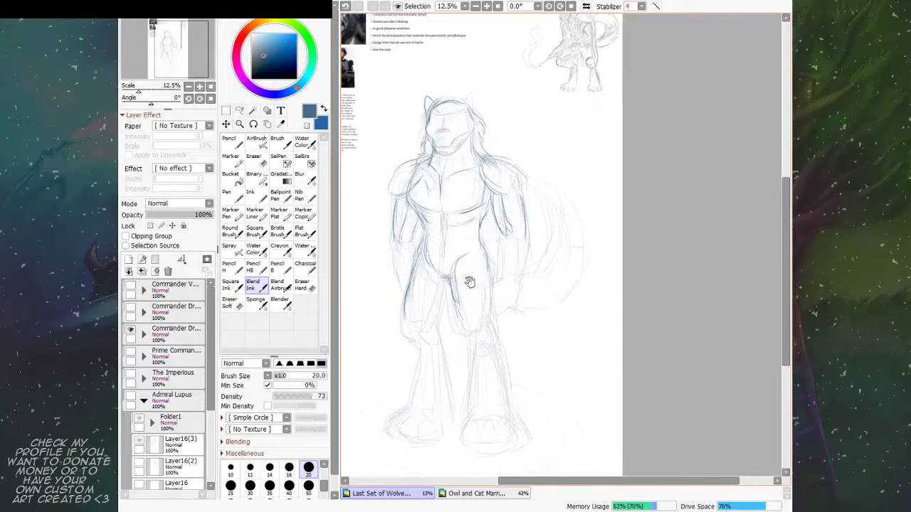
{"action": "left_click_drag", "start_coordinate": [473, 289], "coordinate": [466, 279]}
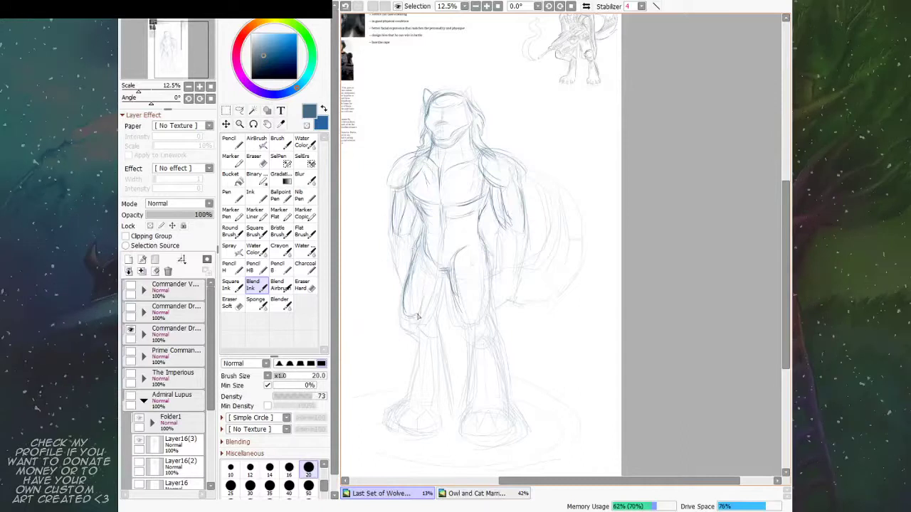
{"action": "left_click_drag", "start_coordinate": [425, 283], "coordinate": [420, 314]}
{"action": "left_click_drag", "start_coordinate": [447, 275], "coordinate": [436, 305]}
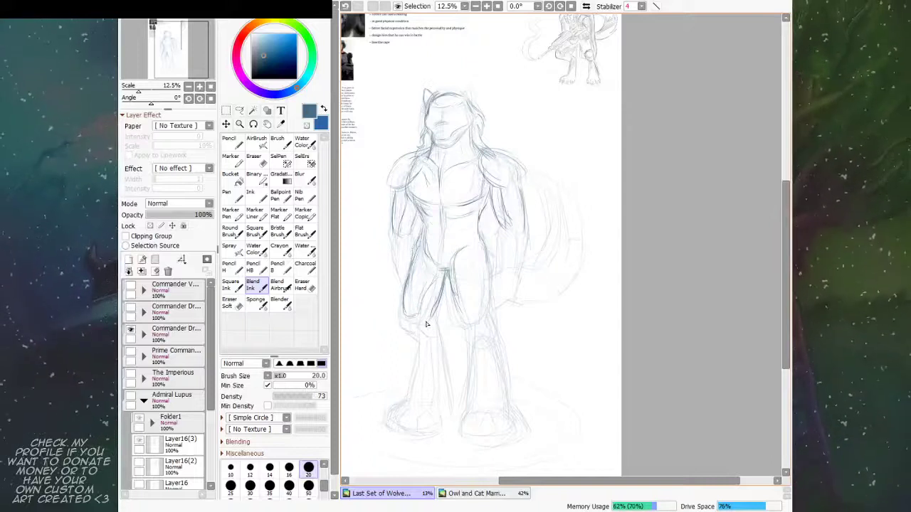
Step: Darken the lower end of the left-hand thigh and outline the rounded knee beneath it
{"action": "left_click_drag", "start_coordinate": [470, 272], "coordinate": [494, 246]}
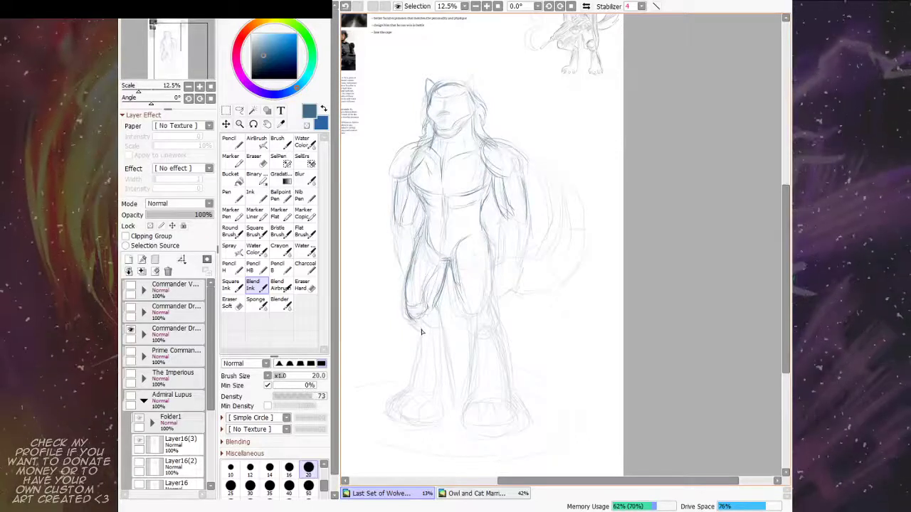
{"action": "scroll", "coordinate": [420, 322], "scroll_direction": "down", "scroll_amount": 1}
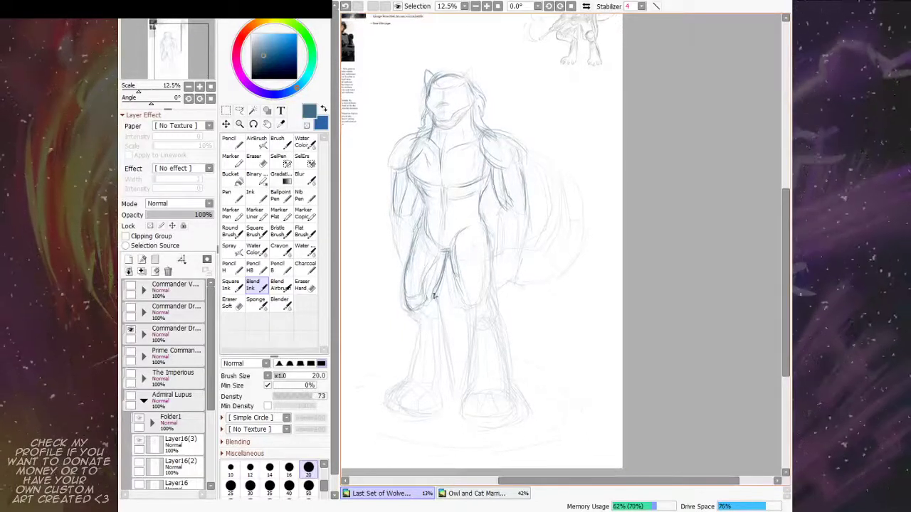
{"action": "scroll", "coordinate": [461, 281], "scroll_direction": "down", "scroll_amount": 1}
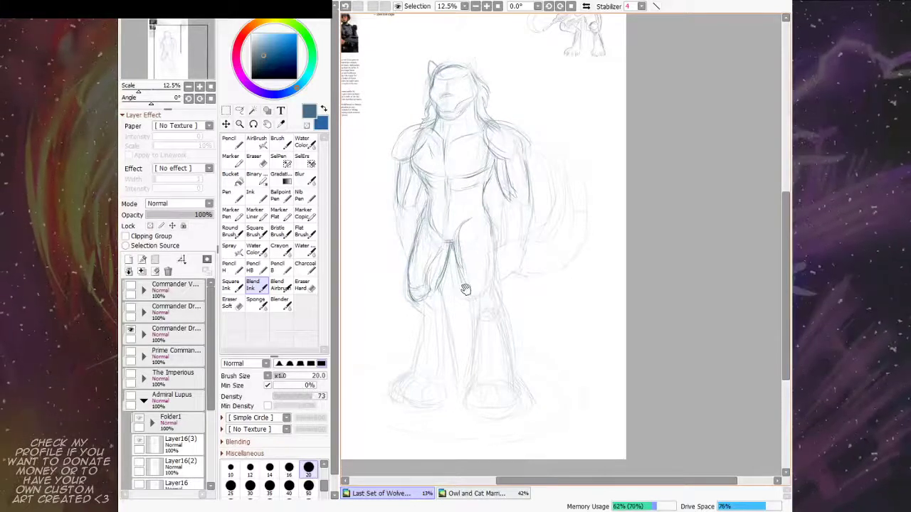
{"action": "scroll", "coordinate": [464, 289], "scroll_direction": "down", "scroll_amount": 1}
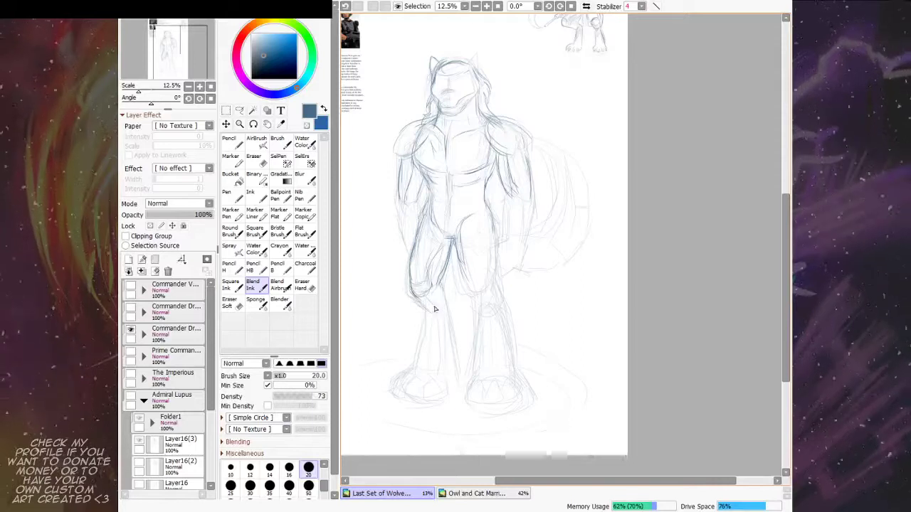
Step: Finish the inner side of the left-hand knee and draw the outer and inner contours of that lower leg
{"action": "left_click_drag", "start_coordinate": [487, 272], "coordinate": [485, 270]}
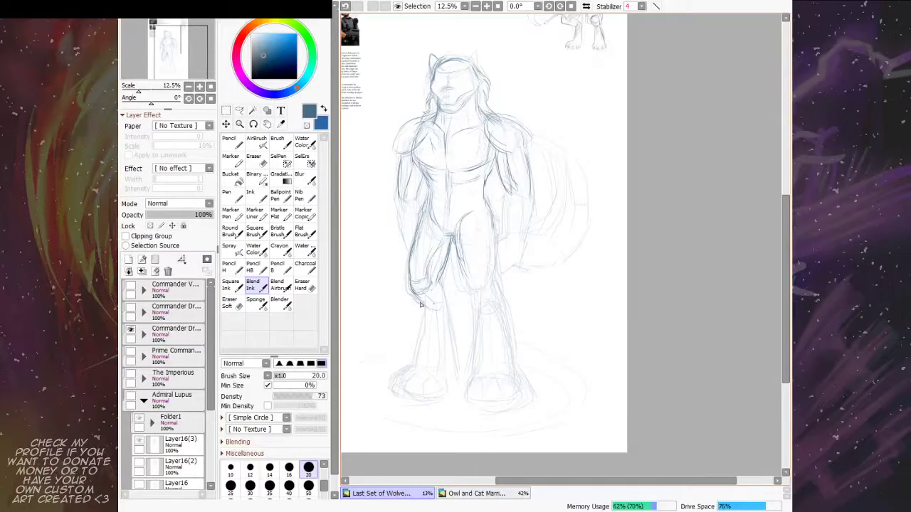
{"action": "mouse_move", "coordinate": [442, 276]}
{"action": "left_mouse_down"}
{"action": "mouse_move", "coordinate": [434, 311]}
{"action": "mouse_move", "coordinate": [440, 295]}
{"action": "left_mouse_up"}
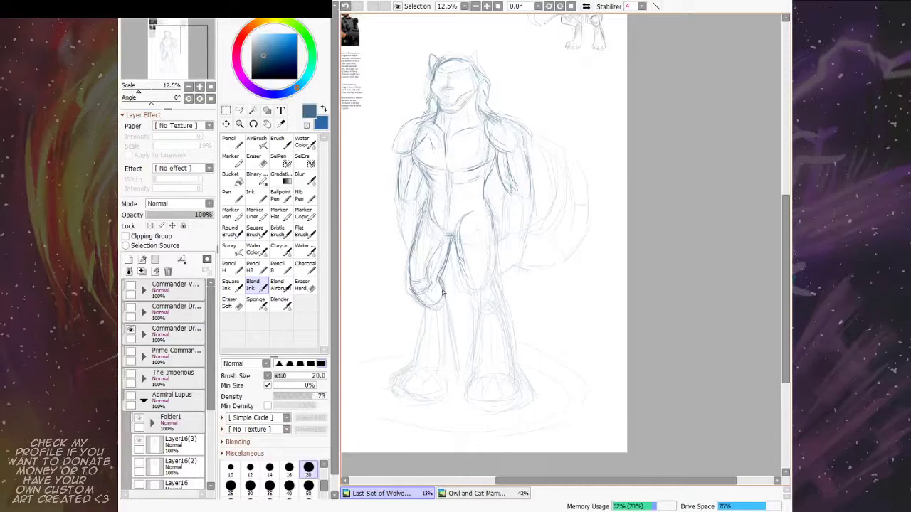
{"action": "left_click_drag", "start_coordinate": [431, 256], "coordinate": [429, 238]}
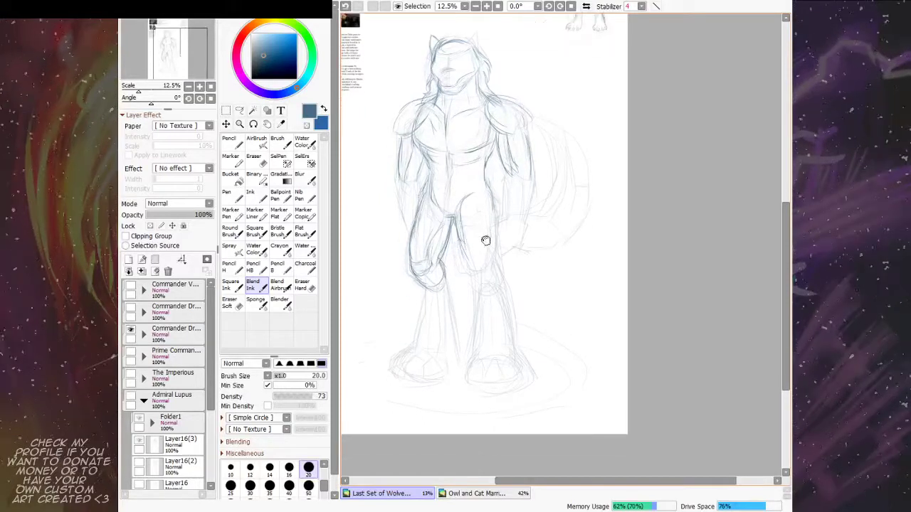
{"action": "left_click_drag", "start_coordinate": [451, 269], "coordinate": [412, 347]}
{"action": "left_click_drag", "start_coordinate": [449, 298], "coordinate": [454, 363]}
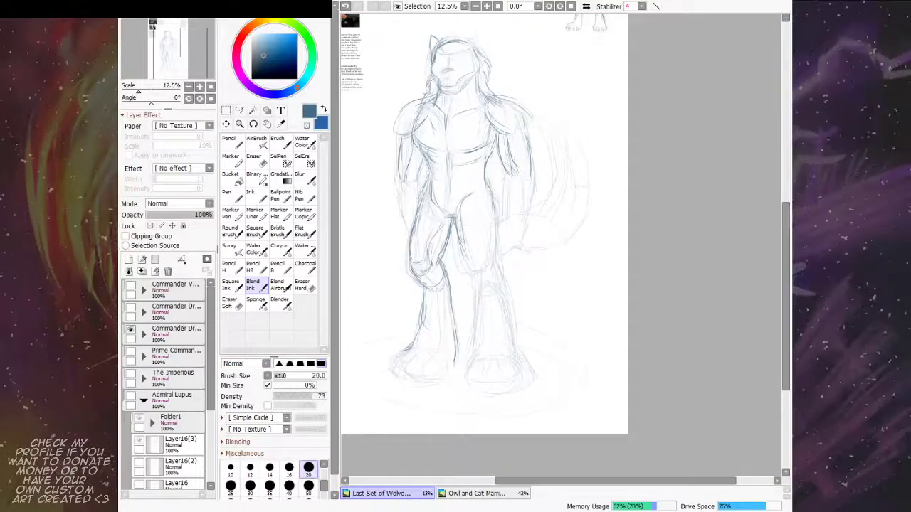
Step: Outline the right-hand knee and draw both contours of the lower leg from the knee down to the ankle
{"action": "left_click_drag", "start_coordinate": [502, 272], "coordinate": [481, 296]}
{"action": "left_click_drag", "start_coordinate": [438, 269], "coordinate": [450, 292]}
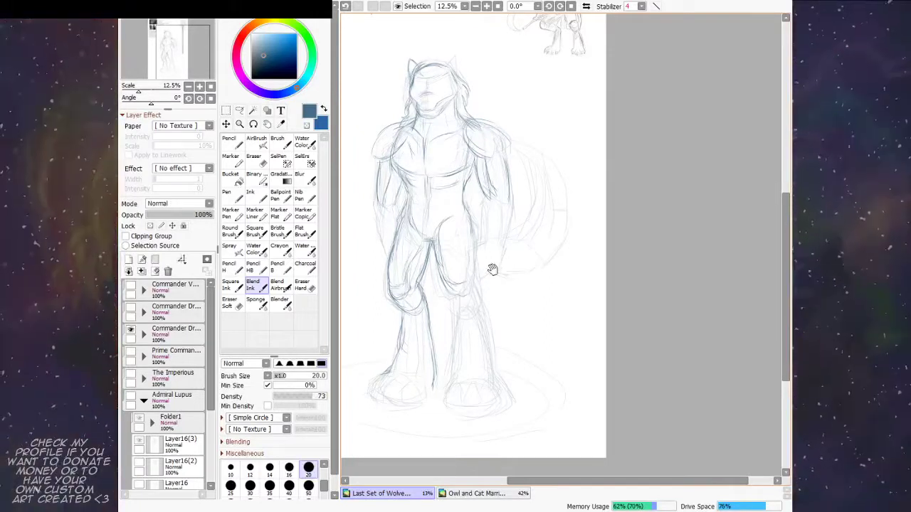
{"action": "left_click_drag", "start_coordinate": [493, 269], "coordinate": [487, 268]}
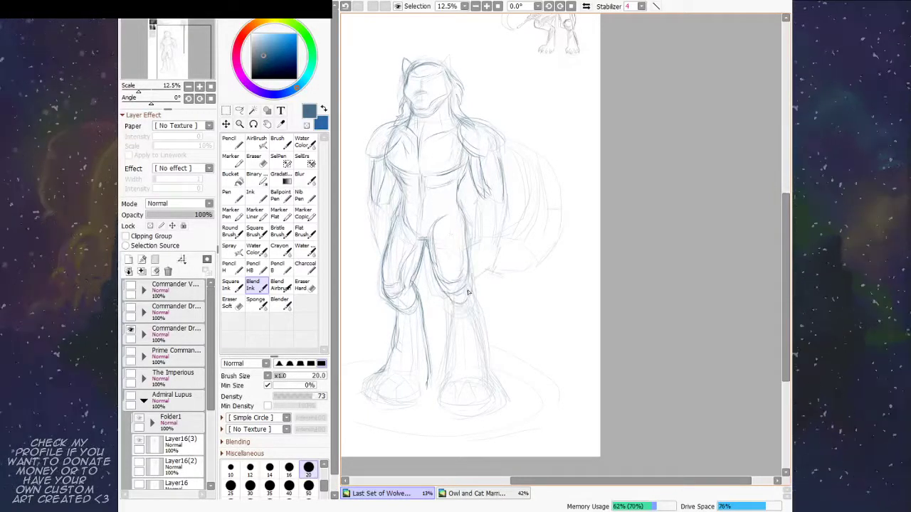
{"action": "left_click_drag", "start_coordinate": [474, 291], "coordinate": [468, 265]}
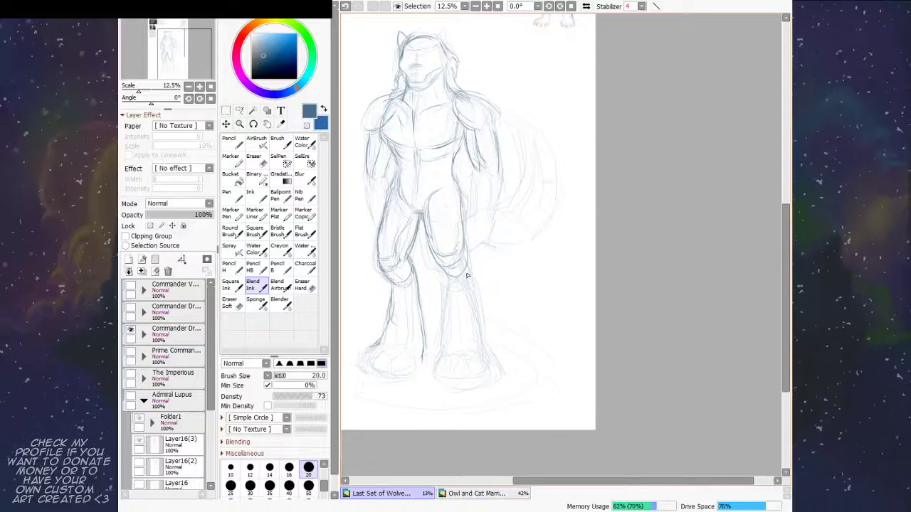
{"action": "left_click_drag", "start_coordinate": [447, 278], "coordinate": [445, 329]}
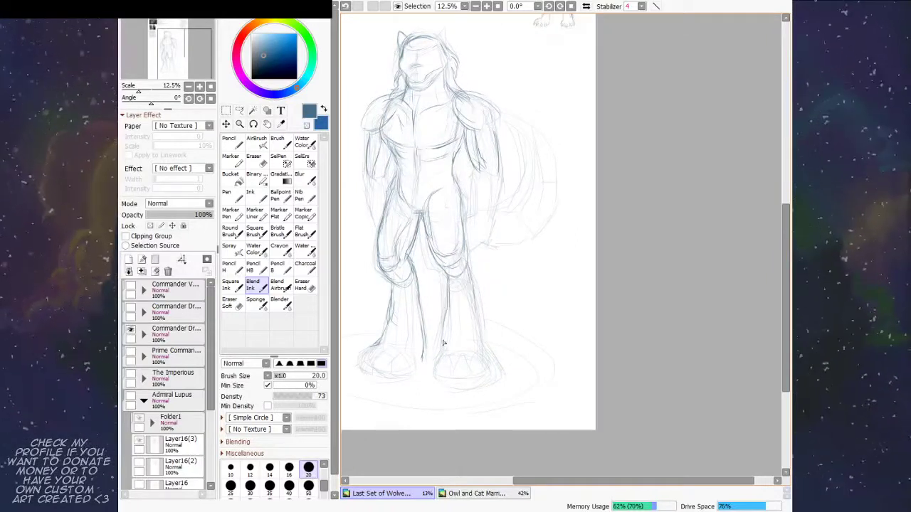
{"action": "left_click_drag", "start_coordinate": [469, 266], "coordinate": [483, 346]}
Step: Sketch the contours of both forearms from the elbows down to the wrists
{"action": "mouse_move", "coordinate": [493, 273]}
{"action": "left_mouse_down"}
{"action": "mouse_move", "coordinate": [523, 265]}
{"action": "mouse_move", "coordinate": [526, 301]}
{"action": "mouse_move", "coordinate": [548, 254]}
{"action": "mouse_move", "coordinate": [563, 259]}
{"action": "mouse_move", "coordinate": [583, 228]}
{"action": "left_mouse_up"}
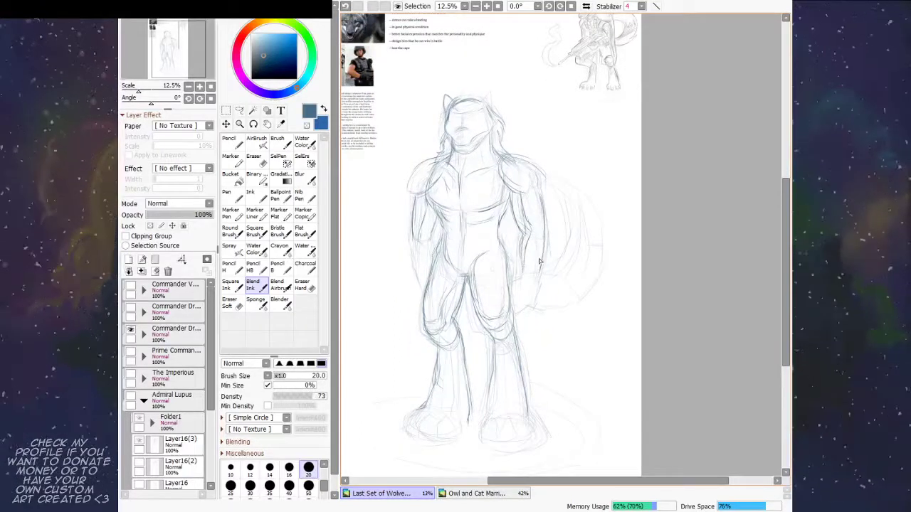
{"action": "left_click_drag", "start_coordinate": [476, 244], "coordinate": [482, 302]}
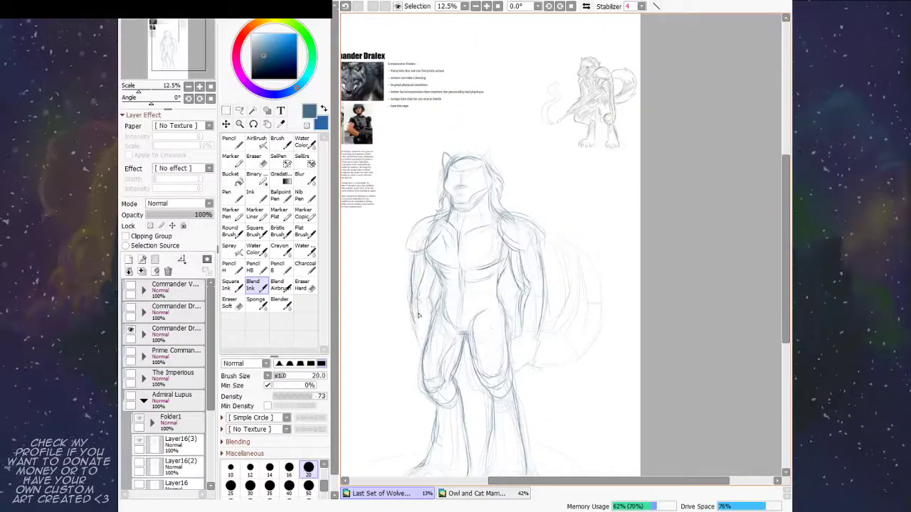
{"action": "left_click_drag", "start_coordinate": [555, 289], "coordinate": [509, 227]}
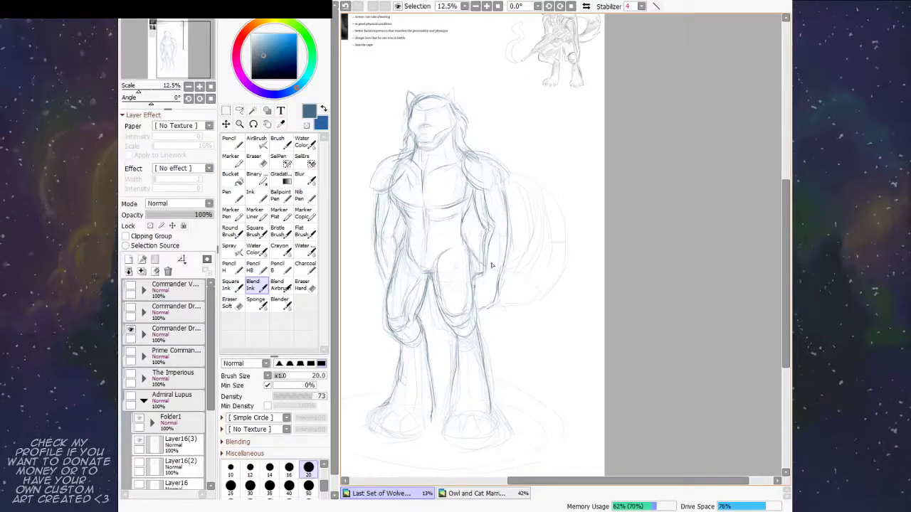
Step: Outline both feet with rounded toes over the rough foot shapes at the ankles
{"action": "left_click_drag", "start_coordinate": [512, 275], "coordinate": [540, 197]}
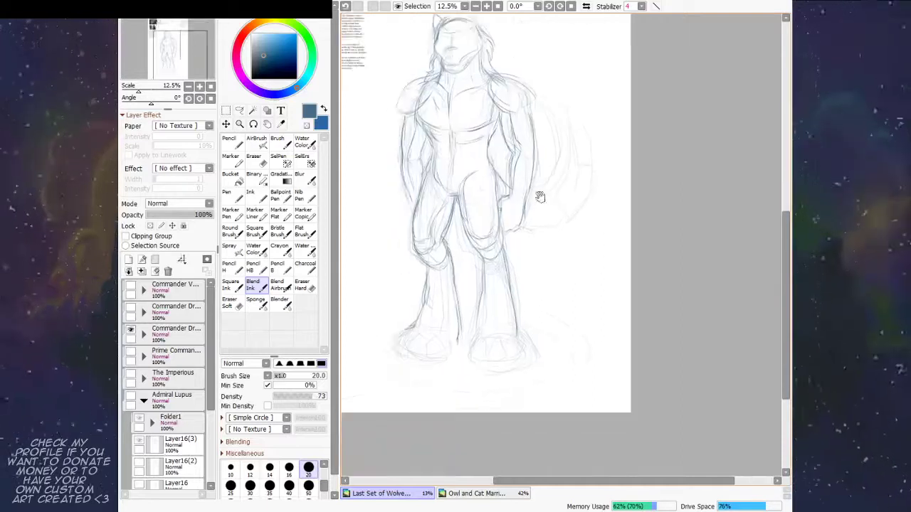
{"action": "mouse_move", "coordinate": [411, 327]}
{"action": "left_mouse_down"}
{"action": "mouse_move", "coordinate": [419, 299]}
{"action": "mouse_move", "coordinate": [434, 275]}
{"action": "mouse_move", "coordinate": [399, 304]}
{"action": "mouse_move", "coordinate": [390, 295]}
{"action": "mouse_move", "coordinate": [395, 308]}
{"action": "mouse_move", "coordinate": [405, 294]}
{"action": "mouse_move", "coordinate": [407, 311]}
{"action": "mouse_move", "coordinate": [424, 293]}
{"action": "mouse_move", "coordinate": [418, 314]}
{"action": "mouse_move", "coordinate": [444, 308]}
{"action": "left_mouse_up"}
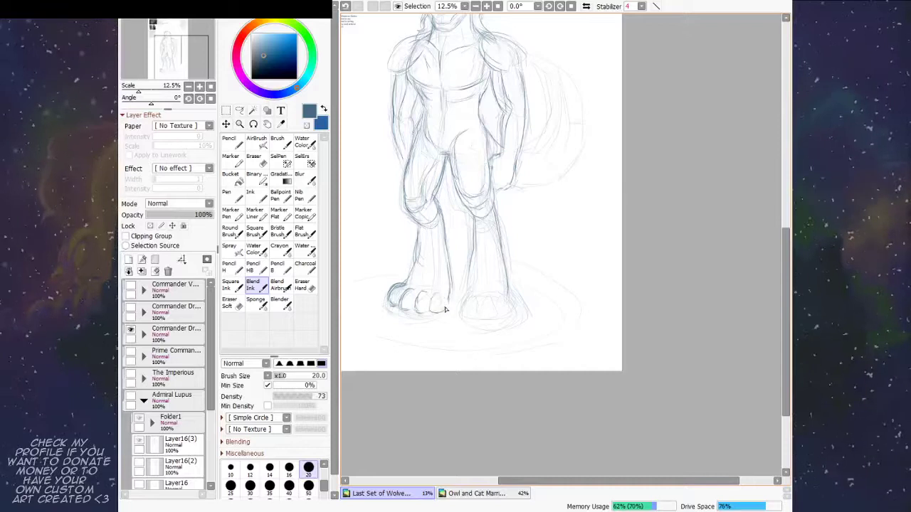
{"action": "left_click_drag", "start_coordinate": [475, 252], "coordinate": [466, 309]}
{"action": "mouse_move", "coordinate": [490, 275]}
{"action": "left_mouse_down"}
{"action": "mouse_move", "coordinate": [477, 290]}
{"action": "mouse_move", "coordinate": [484, 278]}
{"action": "left_mouse_up"}
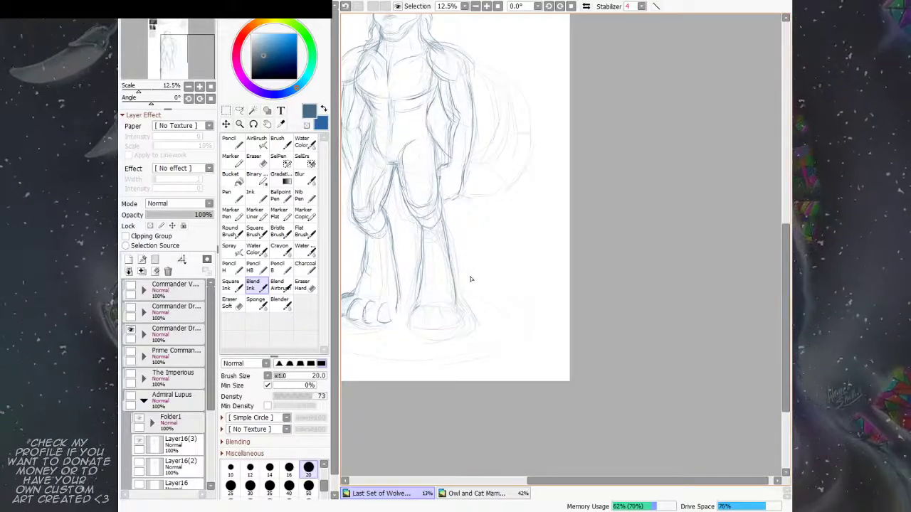
{"action": "mouse_move", "coordinate": [416, 307]}
{"action": "left_mouse_down"}
{"action": "mouse_move", "coordinate": [409, 322]}
{"action": "mouse_move", "coordinate": [424, 327]}
{"action": "left_mouse_up"}
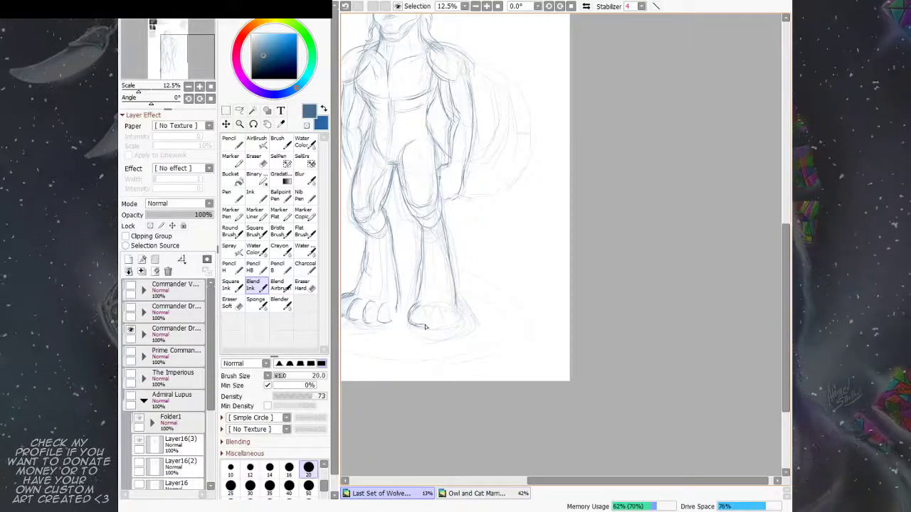
{"action": "left_click_drag", "start_coordinate": [429, 326], "coordinate": [430, 311]}
{"action": "scroll", "coordinate": [443, 292], "scroll_direction": "down", "scroll_amount": 1}
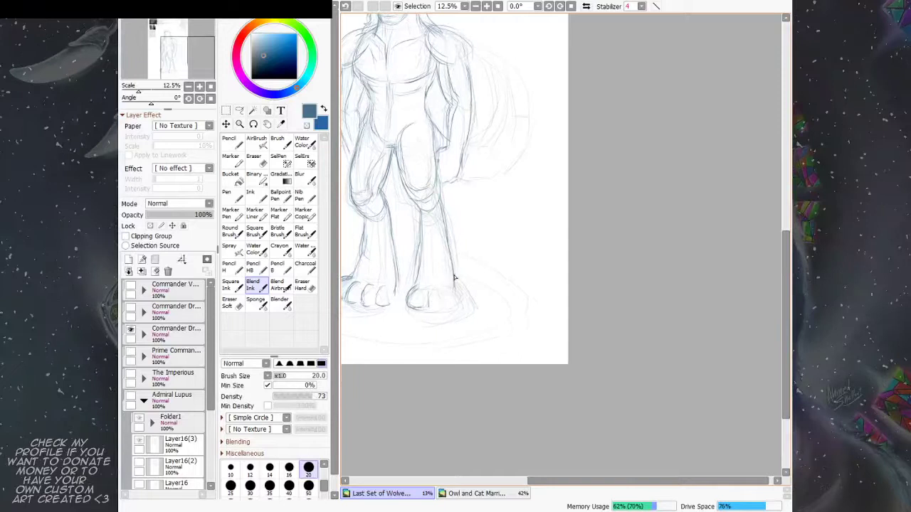
{"action": "mouse_move", "coordinate": [428, 290]}
{"action": "left_mouse_down"}
{"action": "mouse_move", "coordinate": [429, 308]}
{"action": "mouse_move", "coordinate": [440, 308]}
{"action": "mouse_move", "coordinate": [447, 289]}
{"action": "mouse_move", "coordinate": [457, 304]}
{"action": "left_mouse_up"}
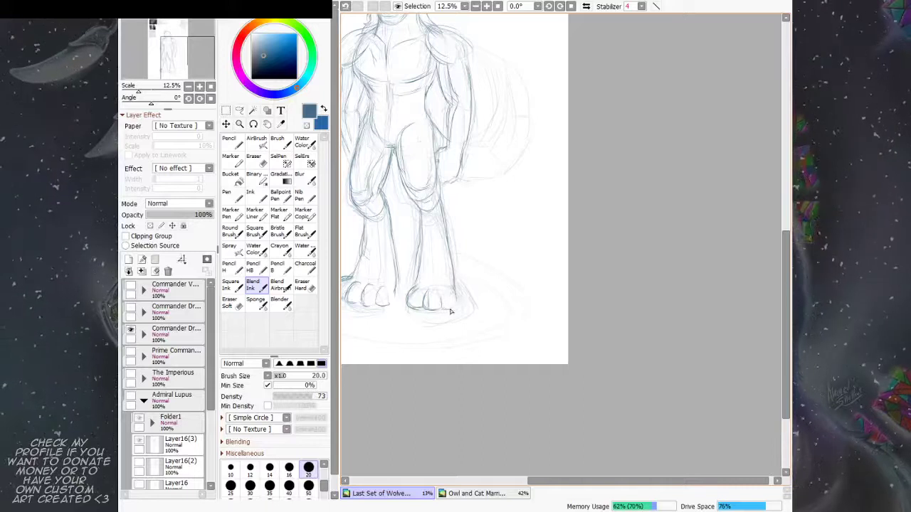
Step: Darken the outermost toe of the left-hand foot and add claws to that foot's toes
{"action": "mouse_move", "coordinate": [453, 263]}
{"action": "left_mouse_down"}
{"action": "mouse_move", "coordinate": [496, 281]}
{"action": "mouse_move", "coordinate": [508, 296]}
{"action": "mouse_move", "coordinate": [462, 275]}
{"action": "left_mouse_up"}
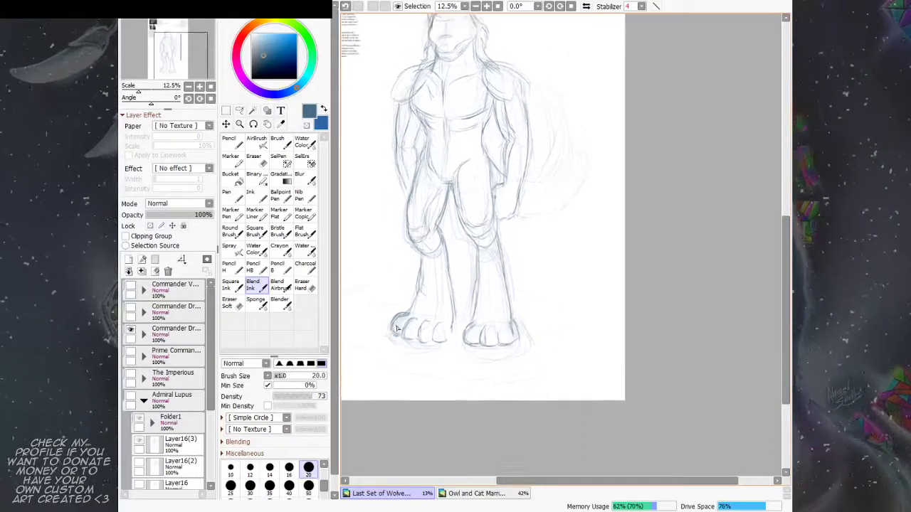
{"action": "left_click_drag", "start_coordinate": [399, 328], "coordinate": [391, 334]}
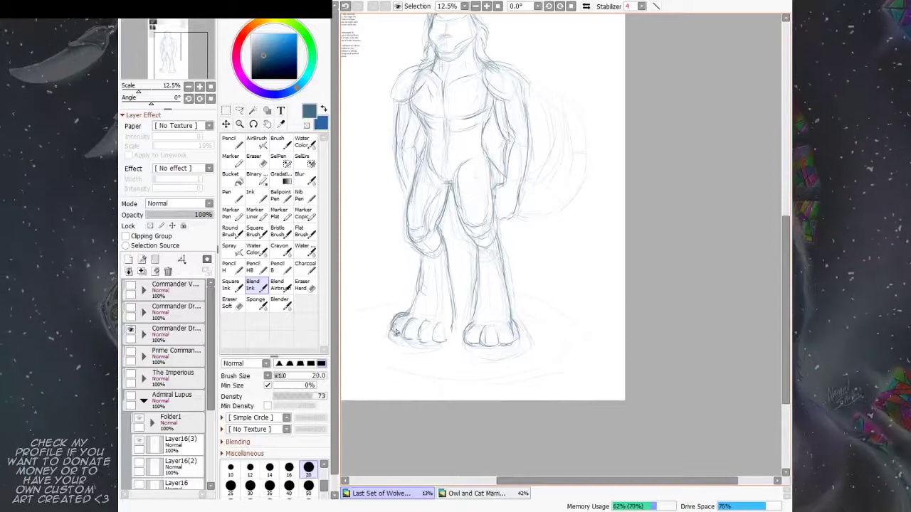
{"action": "left_click_drag", "start_coordinate": [449, 301], "coordinate": [466, 287]}
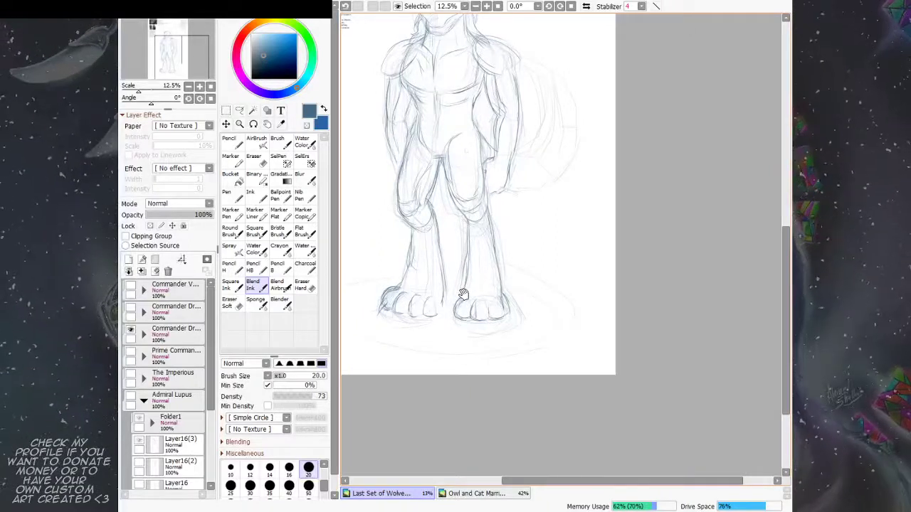
{"action": "left_click_drag", "start_coordinate": [462, 294], "coordinate": [470, 284]}
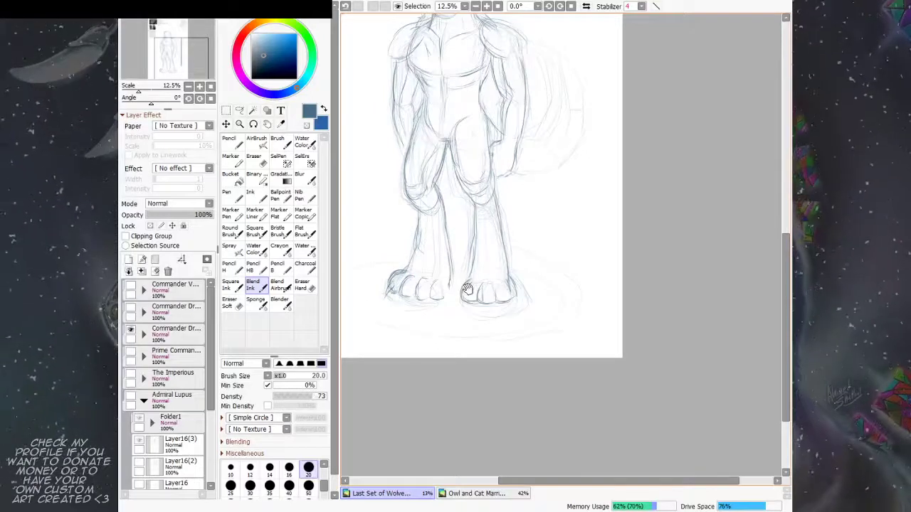
{"action": "mouse_move", "coordinate": [467, 288]}
{"action": "left_mouse_down"}
{"action": "mouse_move", "coordinate": [474, 282]}
{"action": "mouse_move", "coordinate": [463, 258]}
{"action": "mouse_move", "coordinate": [456, 280]}
{"action": "left_mouse_up"}
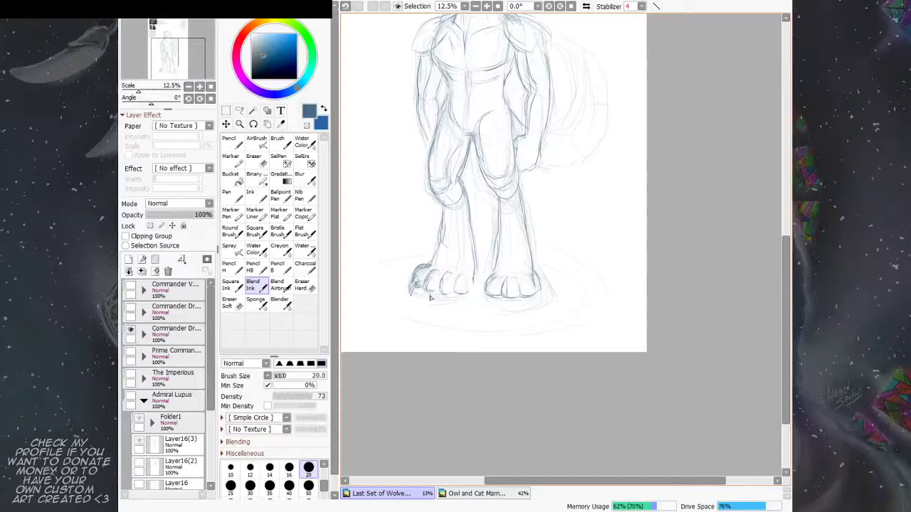
{"action": "left_click_drag", "start_coordinate": [432, 276], "coordinate": [430, 290]}
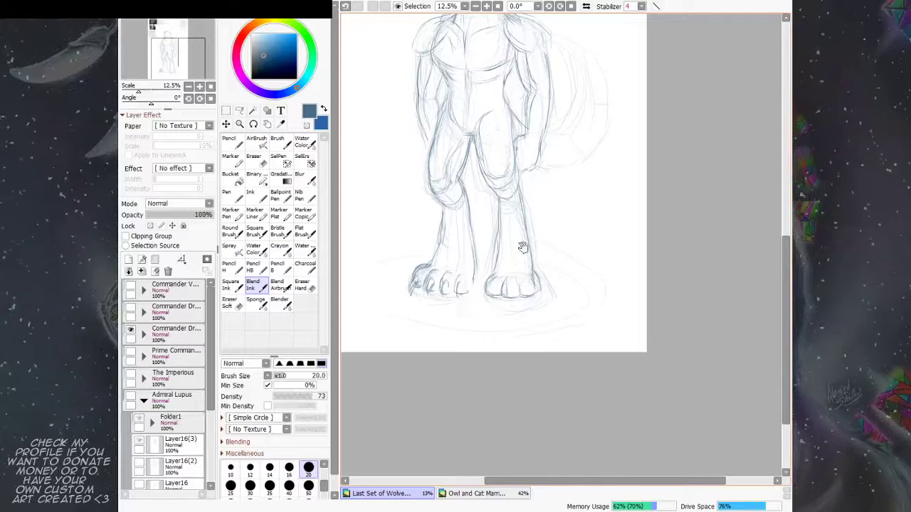
Step: Mirror the canvas view horizontally to check the figure's proportions
{"action": "mouse_move", "coordinate": [569, 244]}
{"action": "left_mouse_down"}
{"action": "mouse_move", "coordinate": [527, 235]}
{"action": "mouse_move", "coordinate": [512, 247]}
{"action": "left_mouse_up"}
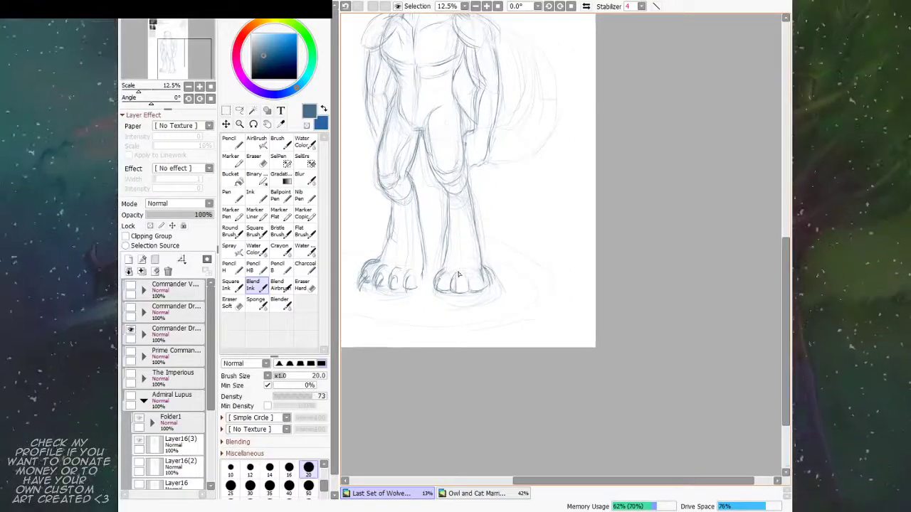
{"action": "key", "text": "h"}
{"action": "left_click_drag", "start_coordinate": [727, 180], "coordinate": [529, 225]}
{"action": "mouse_move", "coordinate": [626, 210]}
{"action": "left_mouse_down"}
{"action": "mouse_move", "coordinate": [582, 232]}
{"action": "mouse_move", "coordinate": [594, 242]}
{"action": "left_mouse_up"}
Step: Lasso the lower leg and foot on the tail side and widen them slightly towards the other leg with a freeform transform
{"action": "left_click", "coordinate": [239, 112]}
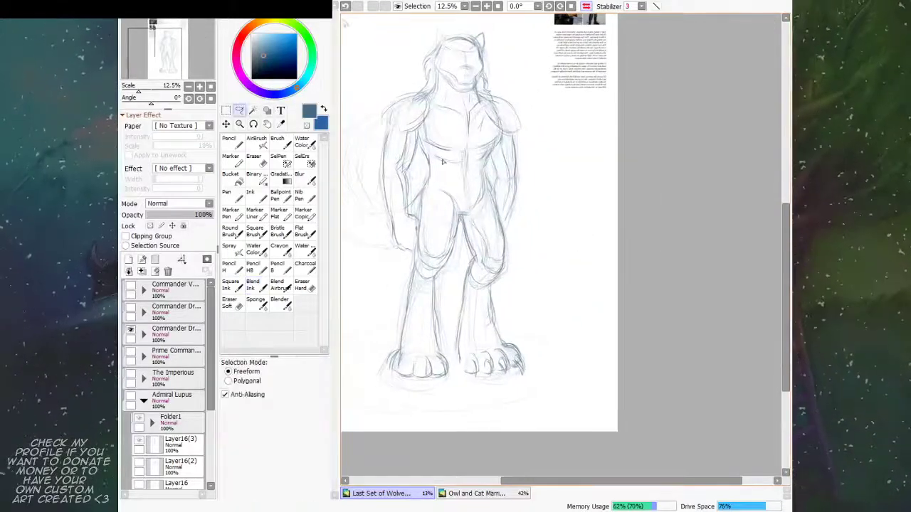
{"action": "left_click_drag", "start_coordinate": [473, 263], "coordinate": [475, 240]}
{"action": "mouse_move", "coordinate": [455, 367]}
{"action": "left_mouse_down"}
{"action": "mouse_move", "coordinate": [455, 335]}
{"action": "mouse_move", "coordinate": [421, 260]}
{"action": "mouse_move", "coordinate": [416, 376]}
{"action": "mouse_move", "coordinate": [452, 362]}
{"action": "left_mouse_up"}
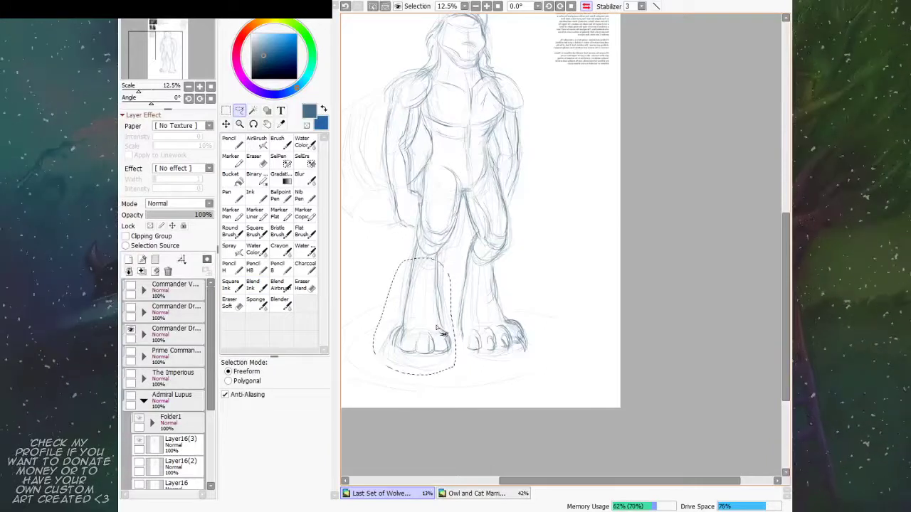
{"action": "key", "text": "ctrl+t"}
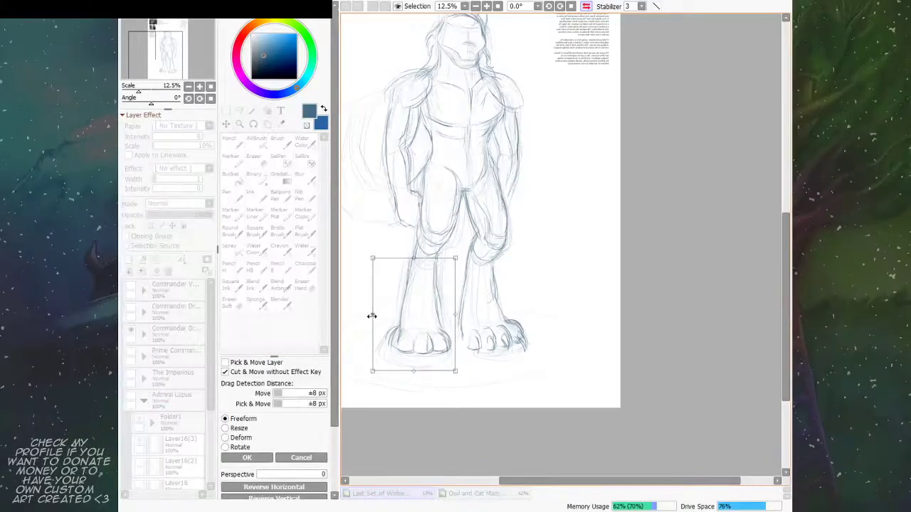
{"action": "left_click_drag", "start_coordinate": [453, 315], "coordinate": [456, 315]}
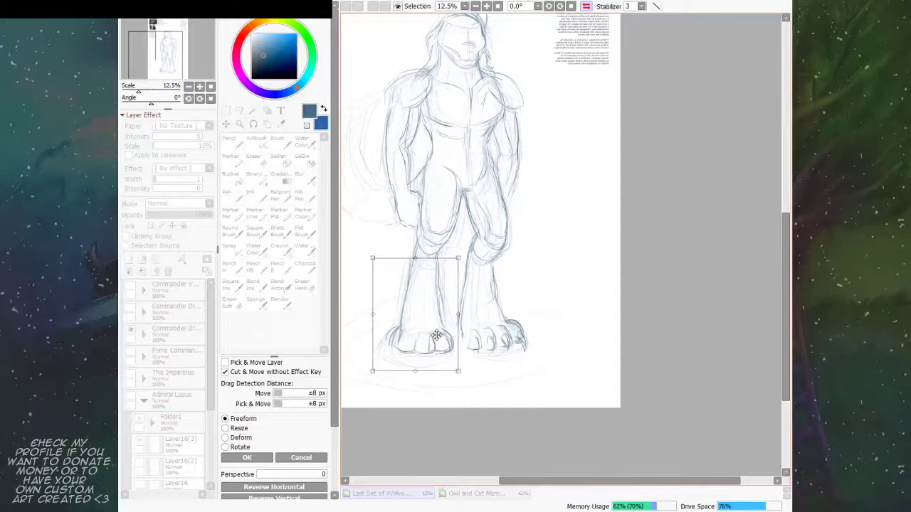
{"action": "key", "text": "Return"}
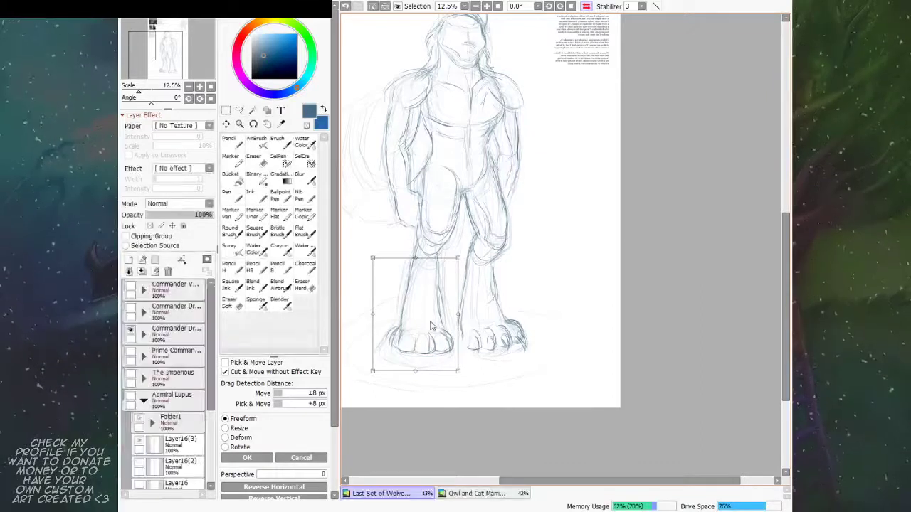
{"action": "key", "text": "ctrl+d"}
Step: Sketch the hand with its thumb and fingers at the end of the tail-side arm using the Blend Ink brush
{"action": "left_click_drag", "start_coordinate": [568, 207], "coordinate": [574, 259]}
{"action": "key", "text": "b"}
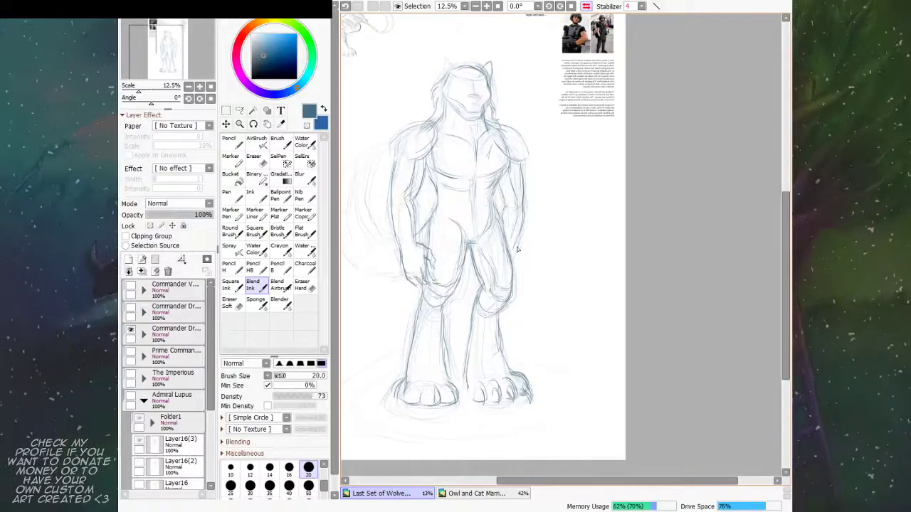
{"action": "left_click_drag", "start_coordinate": [517, 242], "coordinate": [504, 297]}
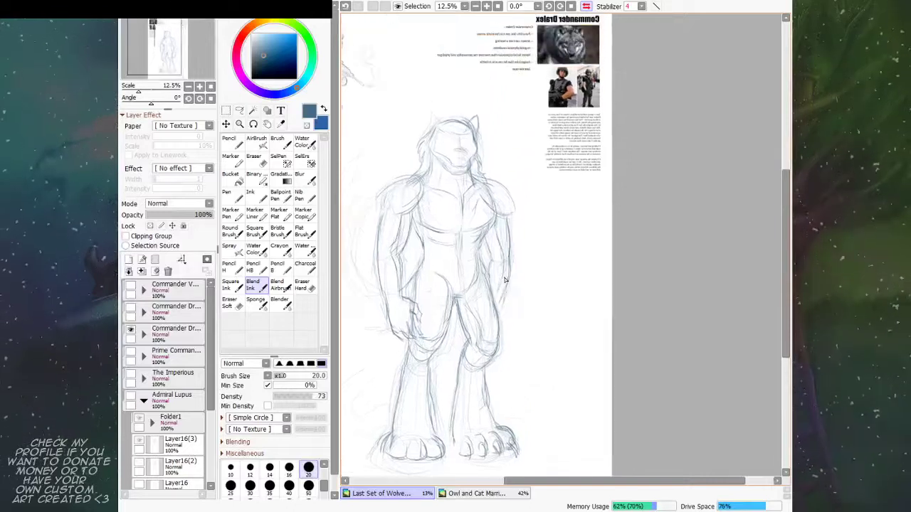
Step: Lasso the tail-side arm, shift it slightly towards the torso and shorten it a little with a freeform transform, clearing the selection at the end
{"action": "left_click", "coordinate": [240, 111]}
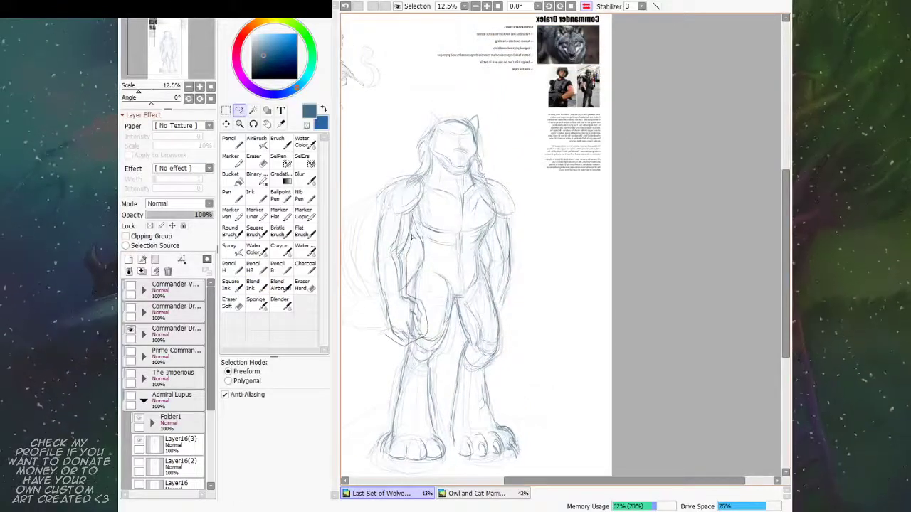
{"action": "mouse_move", "coordinate": [411, 239]}
{"action": "left_mouse_down"}
{"action": "mouse_move", "coordinate": [426, 187]}
{"action": "mouse_move", "coordinate": [394, 173]}
{"action": "mouse_move", "coordinate": [376, 189]}
{"action": "mouse_move", "coordinate": [370, 221]}
{"action": "mouse_move", "coordinate": [380, 322]}
{"action": "mouse_move", "coordinate": [400, 332]}
{"action": "left_mouse_up"}
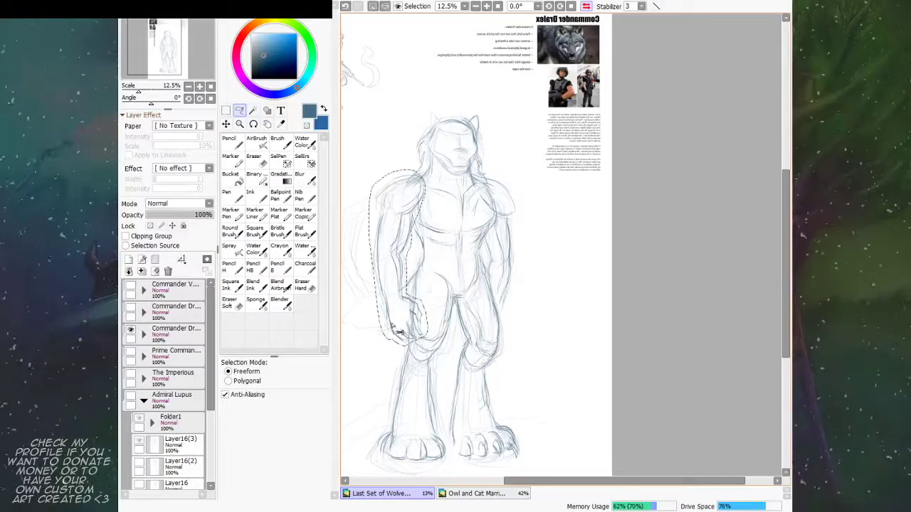
{"action": "key", "text": "ctrl+t"}
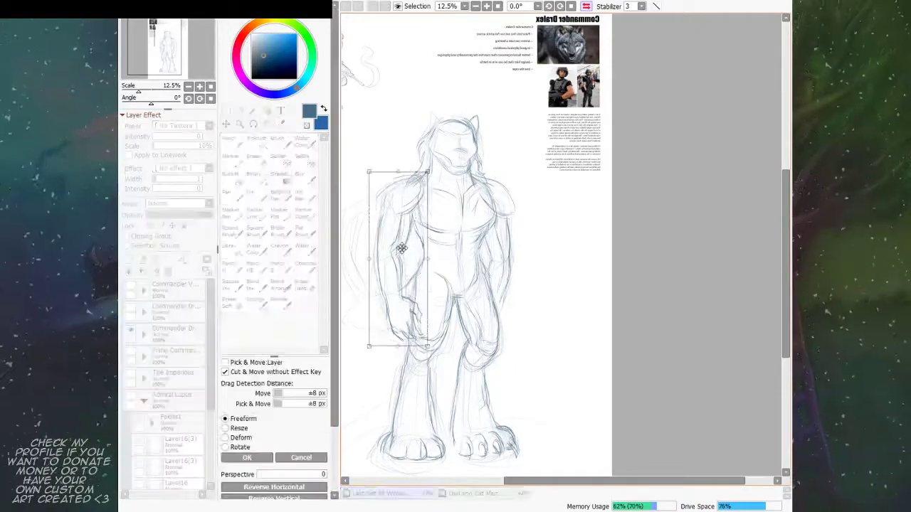
{"action": "left_click_drag", "start_coordinate": [402, 248], "coordinate": [407, 249]}
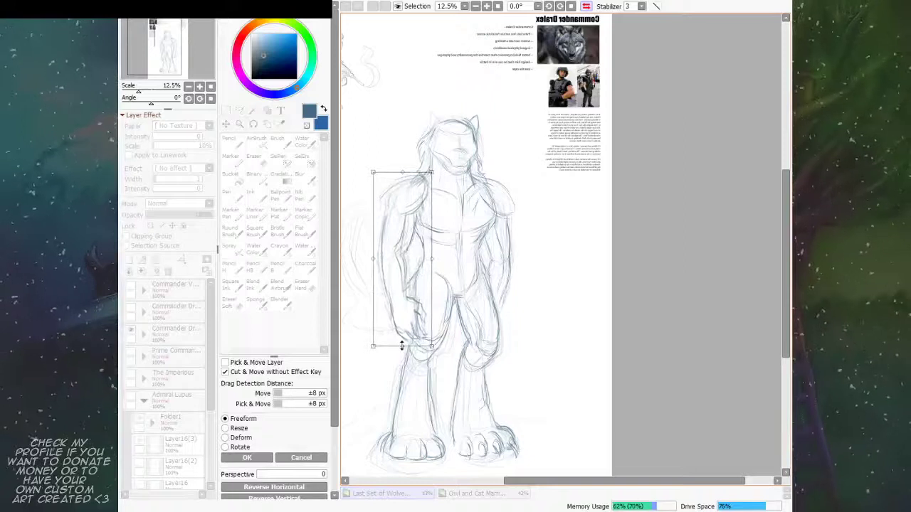
{"action": "left_click_drag", "start_coordinate": [402, 346], "coordinate": [400, 339]}
{"action": "left_click_drag", "start_coordinate": [413, 297], "coordinate": [411, 297]}
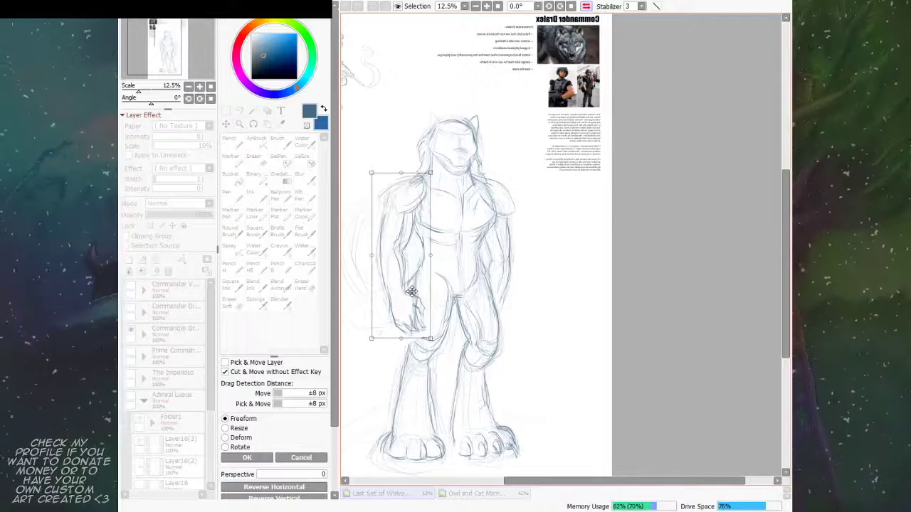
{"action": "key", "text": "Return"}
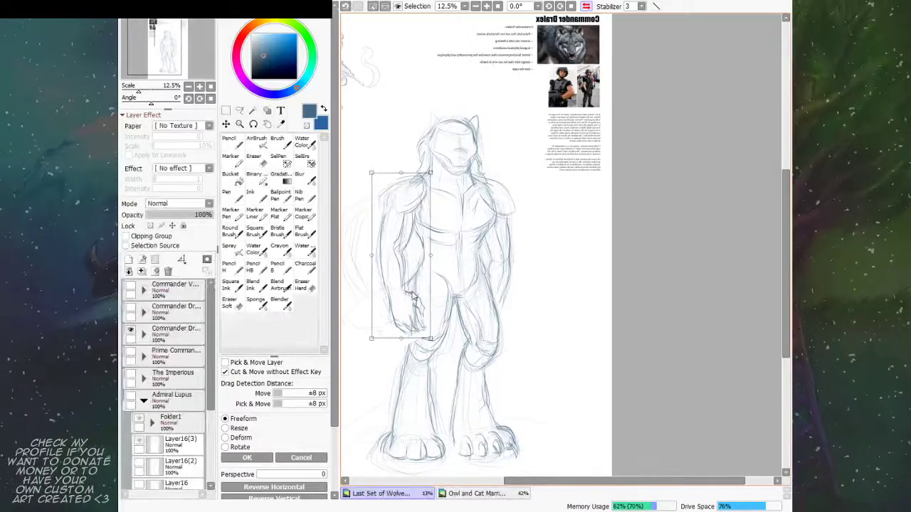
{"action": "left_click", "coordinate": [239, 110]}
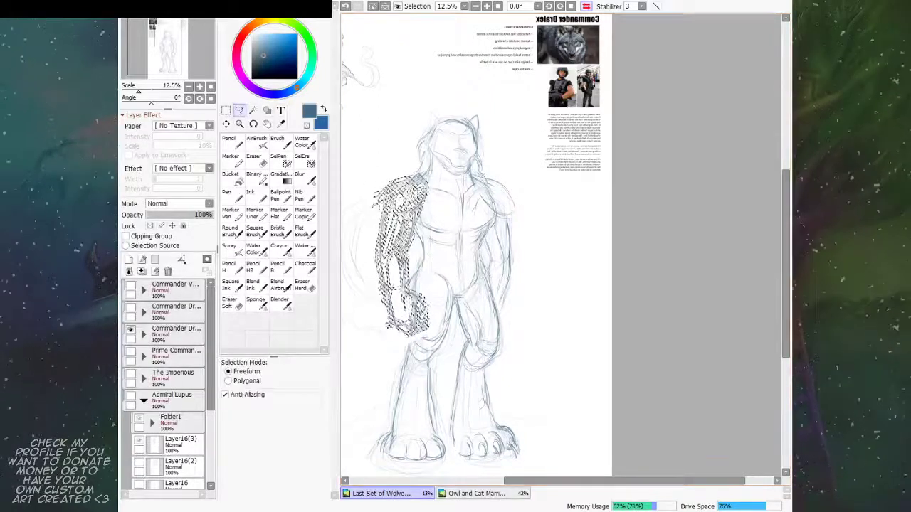
{"action": "key", "text": "ctrl+d"}
Step: Add a short outer leg contour below the tail-side hand with the Blend Ink brush and mirror the canvas view back
{"action": "left_click", "coordinate": [253, 285]}
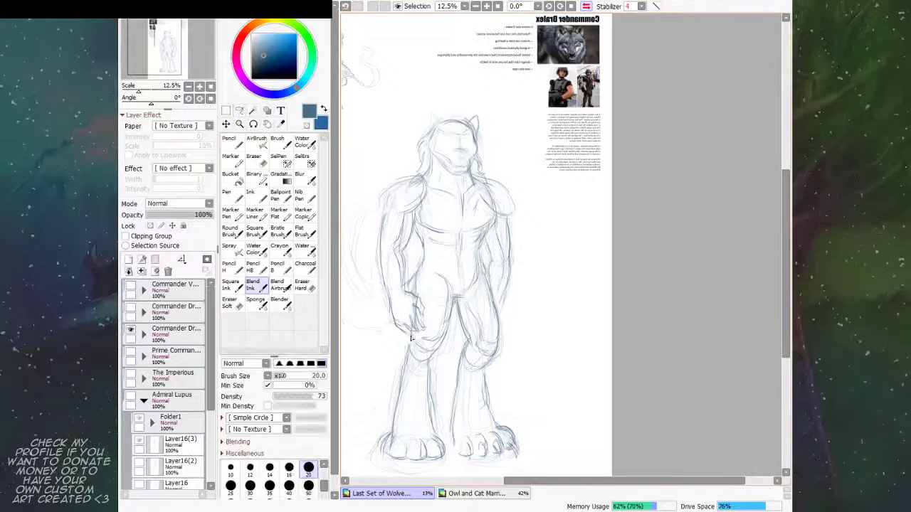
{"action": "left_click_drag", "start_coordinate": [411, 338], "coordinate": [409, 354]}
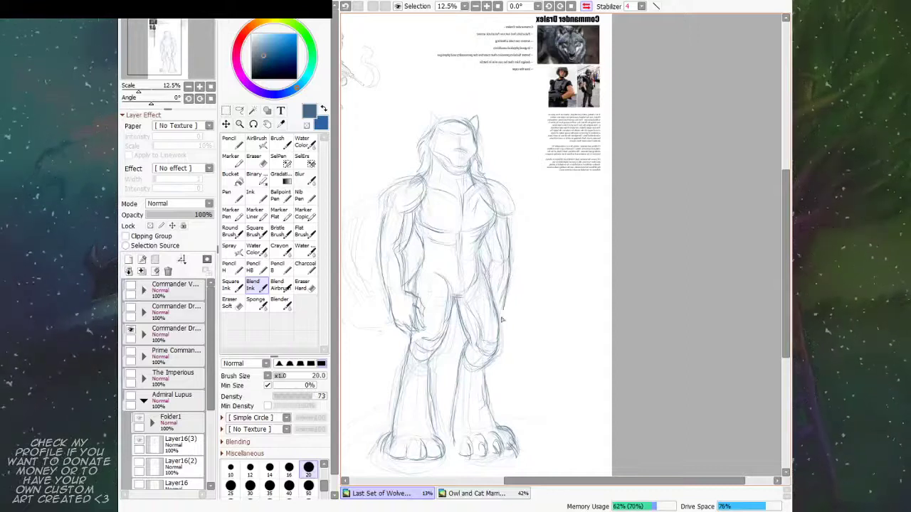
{"action": "key", "text": "h"}
Step: Sketch the tail's inner curve and lower tuft beside the arm, and touch up the edge of the nearby shoulder
{"action": "left_click_drag", "start_coordinate": [559, 340], "coordinate": [349, 320]}
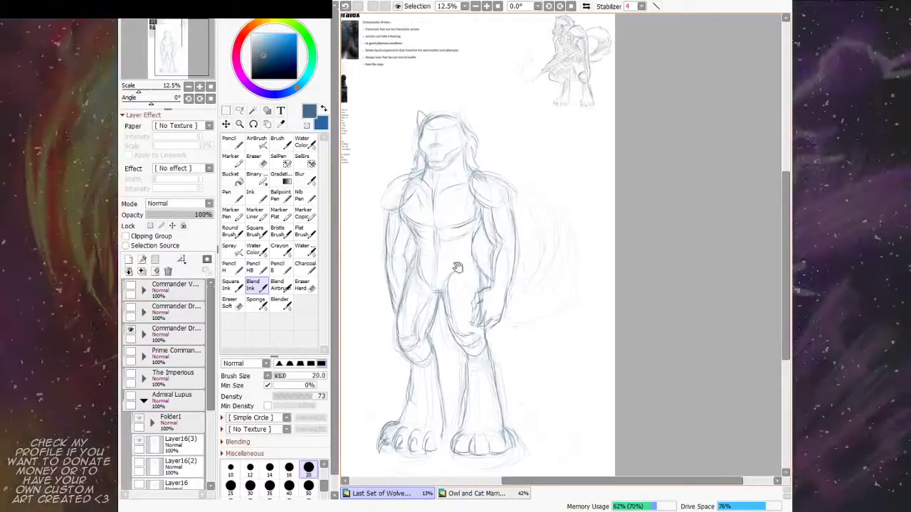
{"action": "mouse_move", "coordinate": [593, 236]}
{"action": "left_mouse_down"}
{"action": "mouse_move", "coordinate": [501, 230]}
{"action": "mouse_move", "coordinate": [509, 224]}
{"action": "mouse_move", "coordinate": [523, 235]}
{"action": "mouse_move", "coordinate": [518, 245]}
{"action": "mouse_move", "coordinate": [484, 241]}
{"action": "left_mouse_up"}
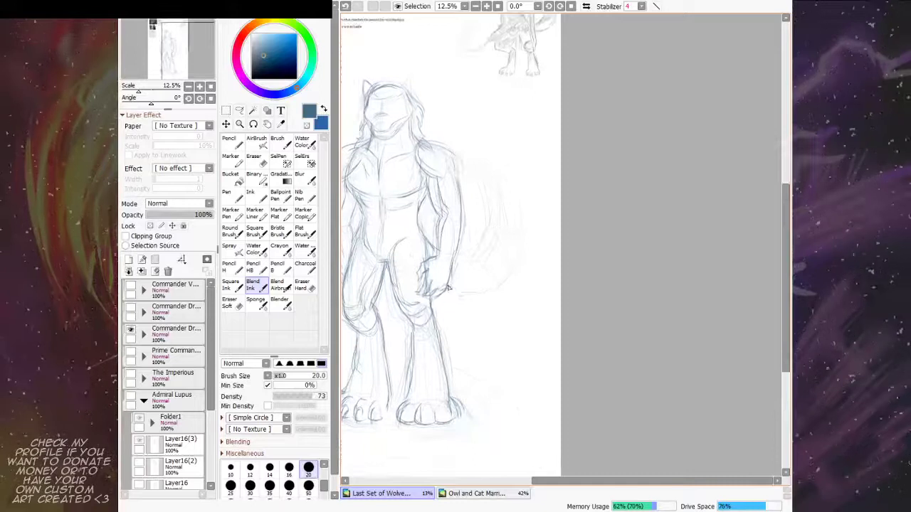
{"action": "left_click_drag", "start_coordinate": [449, 288], "coordinate": [484, 299]}
{"action": "mouse_move", "coordinate": [464, 287]}
{"action": "left_mouse_down"}
{"action": "mouse_move", "coordinate": [480, 292]}
{"action": "mouse_move", "coordinate": [494, 283]}
{"action": "mouse_move", "coordinate": [474, 292]}
{"action": "mouse_move", "coordinate": [477, 271]}
{"action": "mouse_move", "coordinate": [488, 286]}
{"action": "mouse_move", "coordinate": [483, 228]}
{"action": "left_mouse_up"}
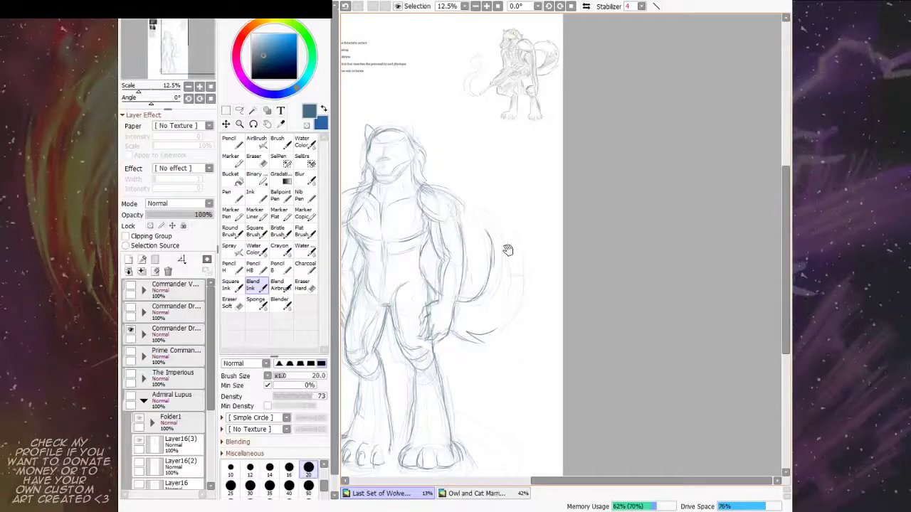
{"action": "left_click_drag", "start_coordinate": [508, 257], "coordinate": [509, 249]}
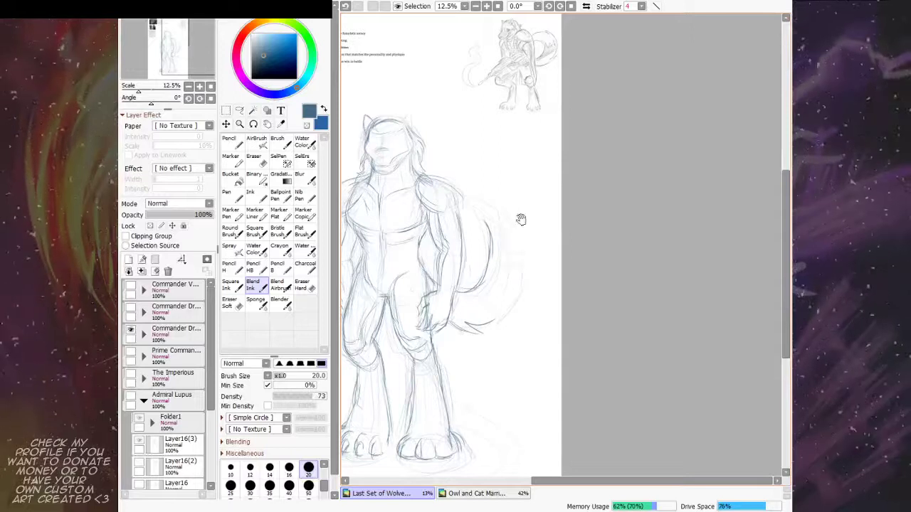
{"action": "left_click_drag", "start_coordinate": [504, 227], "coordinate": [533, 258]}
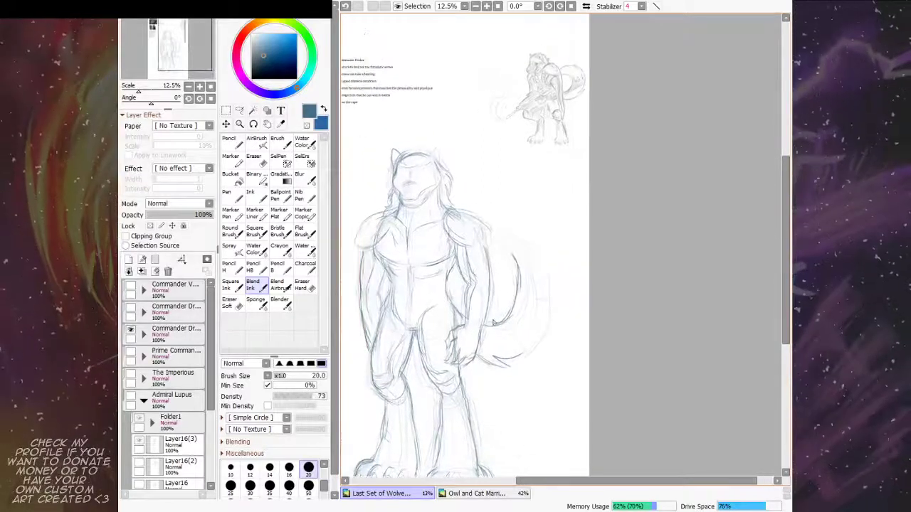
{"action": "left_click_drag", "start_coordinate": [518, 297], "coordinate": [512, 253]}
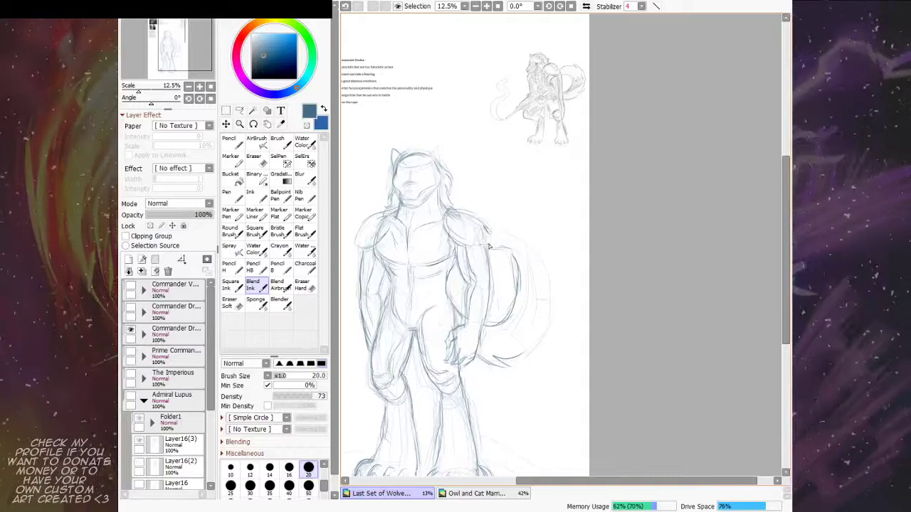
{"action": "mouse_move", "coordinate": [489, 247]}
{"action": "left_mouse_down"}
{"action": "mouse_move", "coordinate": [478, 225]}
{"action": "mouse_move", "coordinate": [486, 237]}
{"action": "mouse_move", "coordinate": [497, 222]}
{"action": "mouse_move", "coordinate": [472, 219]}
{"action": "mouse_move", "coordinate": [487, 239]}
{"action": "left_mouse_up"}
Step: Draw the tail's outer contour as a broad upward arc with a pointed fur tuft, joining it to the lower tuft
{"action": "left_click_drag", "start_coordinate": [546, 225], "coordinate": [543, 224]}
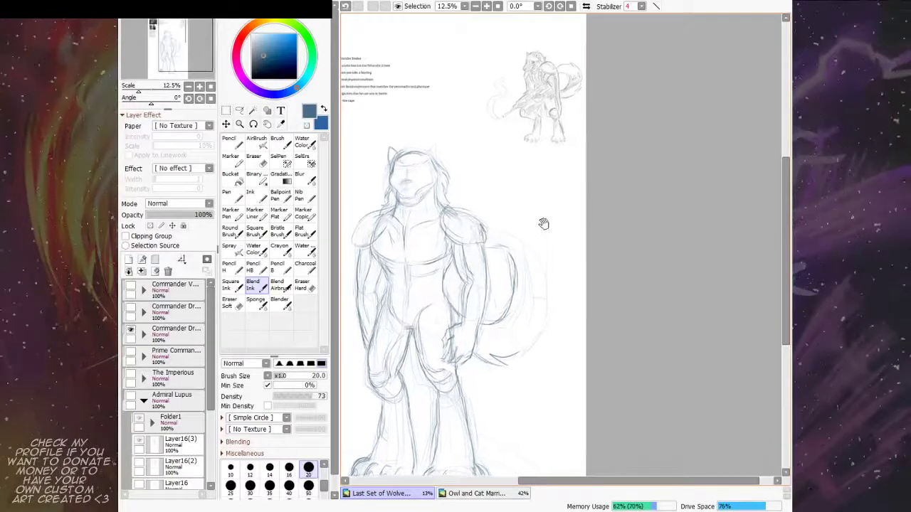
{"action": "mouse_move", "coordinate": [489, 250]}
{"action": "left_mouse_down"}
{"action": "mouse_move", "coordinate": [534, 245]}
{"action": "mouse_move", "coordinate": [512, 242]}
{"action": "mouse_move", "coordinate": [544, 285]}
{"action": "mouse_move", "coordinate": [535, 247]}
{"action": "mouse_move", "coordinate": [550, 296]}
{"action": "mouse_move", "coordinate": [553, 274]}
{"action": "mouse_move", "coordinate": [559, 311]}
{"action": "mouse_move", "coordinate": [554, 277]}
{"action": "mouse_move", "coordinate": [556, 305]}
{"action": "left_mouse_up"}
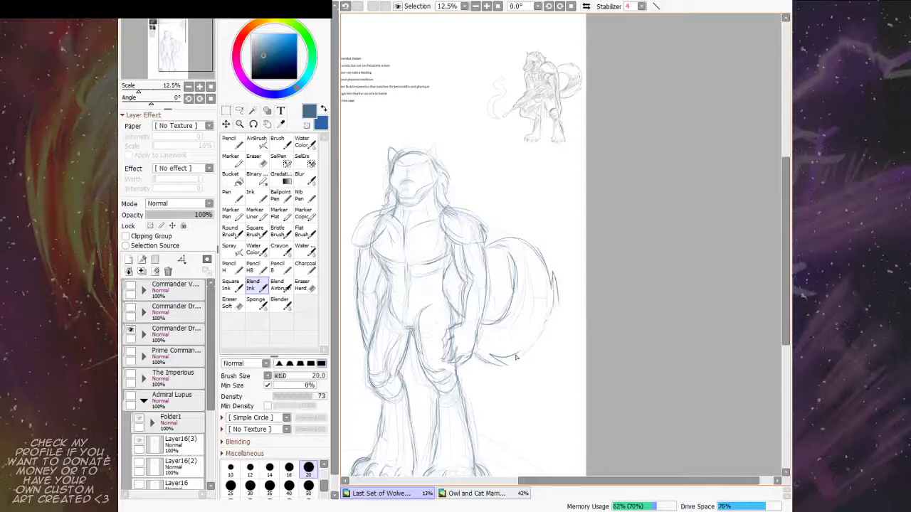
{"action": "mouse_move", "coordinate": [517, 357]}
{"action": "left_mouse_down"}
{"action": "mouse_move", "coordinate": [545, 340]}
{"action": "mouse_move", "coordinate": [520, 352]}
{"action": "mouse_move", "coordinate": [532, 339]}
{"action": "mouse_move", "coordinate": [528, 355]}
{"action": "mouse_move", "coordinate": [557, 296]}
{"action": "left_mouse_up"}
{"action": "left_click_drag", "start_coordinate": [510, 264], "coordinate": [554, 329]}
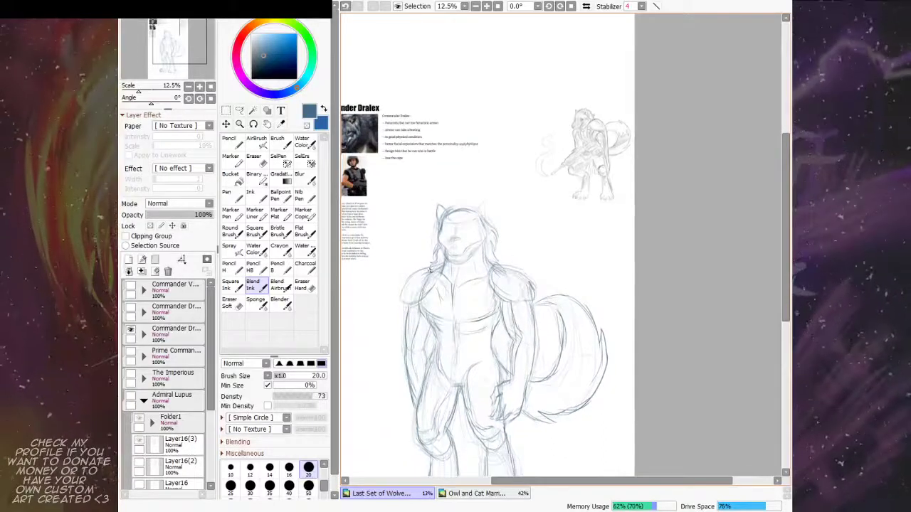
Step: Redraw the shoulder contour on the side opposite the tail and touch up the chest lines
{"action": "left_click_drag", "start_coordinate": [430, 270], "coordinate": [409, 280]}
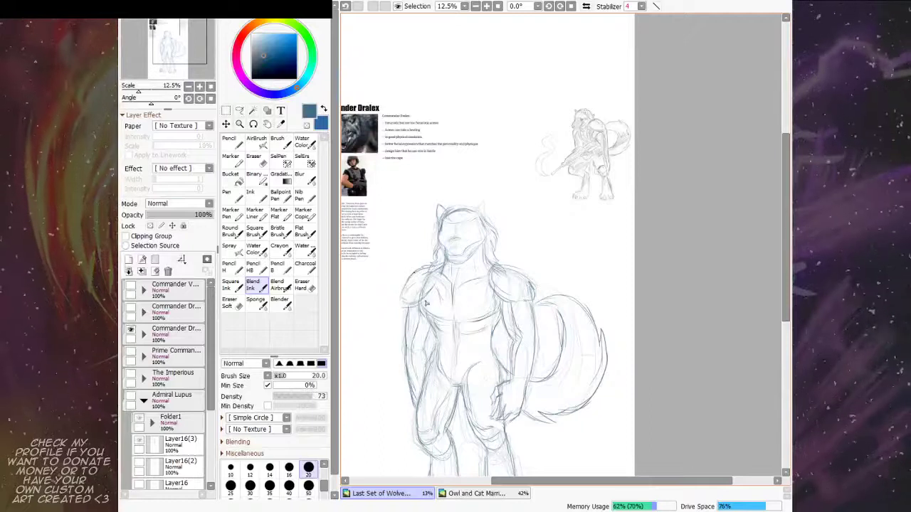
{"action": "left_click_drag", "start_coordinate": [544, 261], "coordinate": [551, 208]}
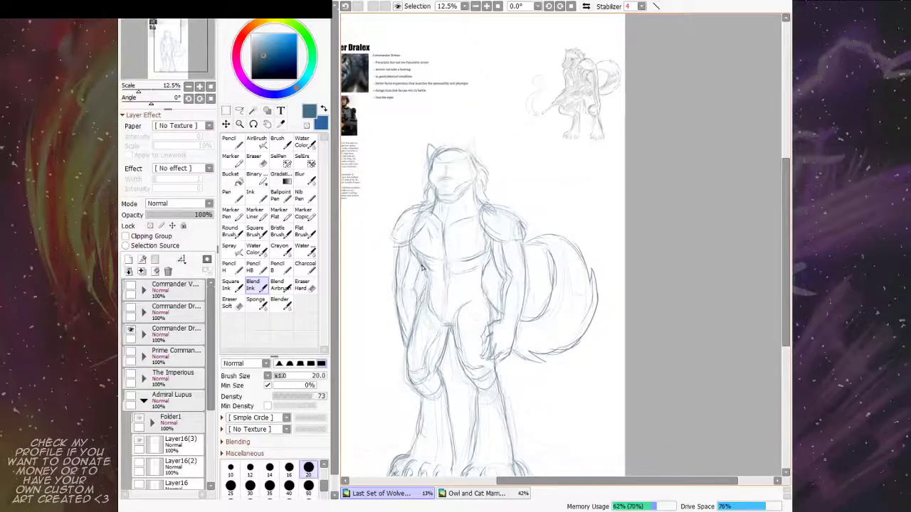
{"action": "left_click_drag", "start_coordinate": [479, 180], "coordinate": [461, 257]}
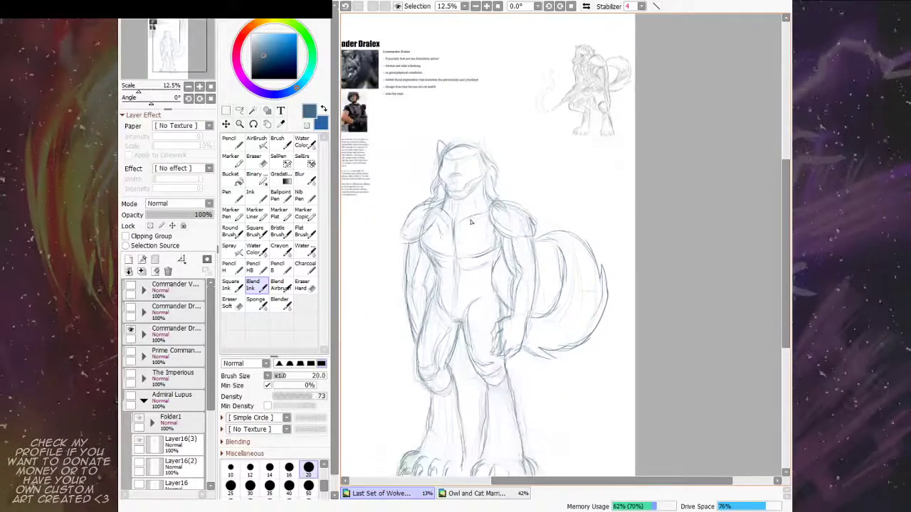
Step: Display the Prime Commander folder together with the Commander Dralex folder to compare the sizes of the two figures
{"action": "left_click", "coordinate": [144, 335]}
{"action": "left_click", "coordinate": [144, 335]}
{"action": "left_click", "coordinate": [132, 332]}
{"action": "left_click", "coordinate": [132, 335]}
{"action": "left_click", "coordinate": [132, 354]}
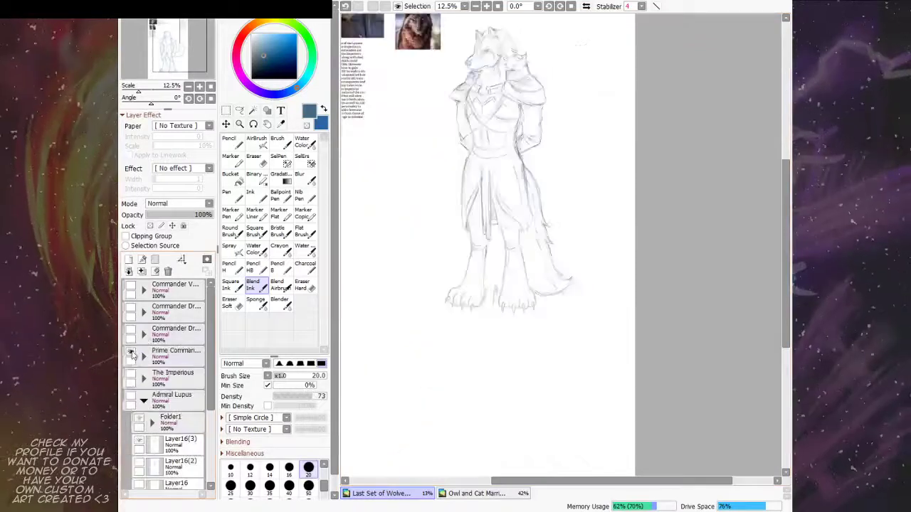
{"action": "left_click", "coordinate": [131, 334]}
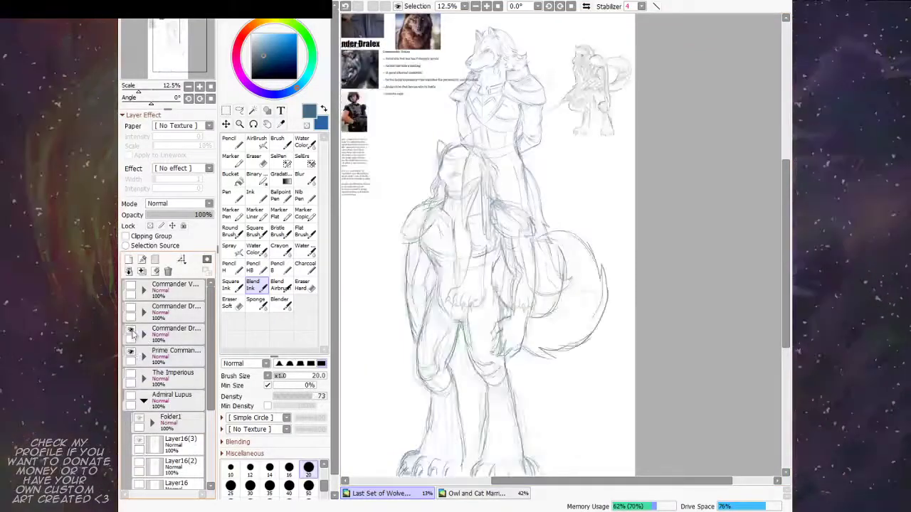
Step: Check that Layer31(2) in the Commander Dralex folder holds the body sketch and move it over the Prime Commander figure
{"action": "left_click", "coordinate": [143, 334]}
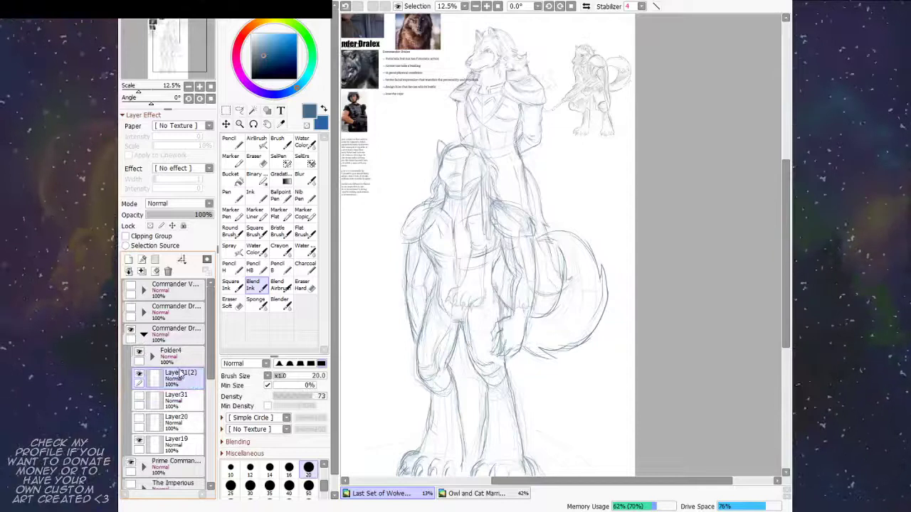
{"action": "scroll", "coordinate": [578, 224], "scroll_direction": "down", "scroll_amount": 2}
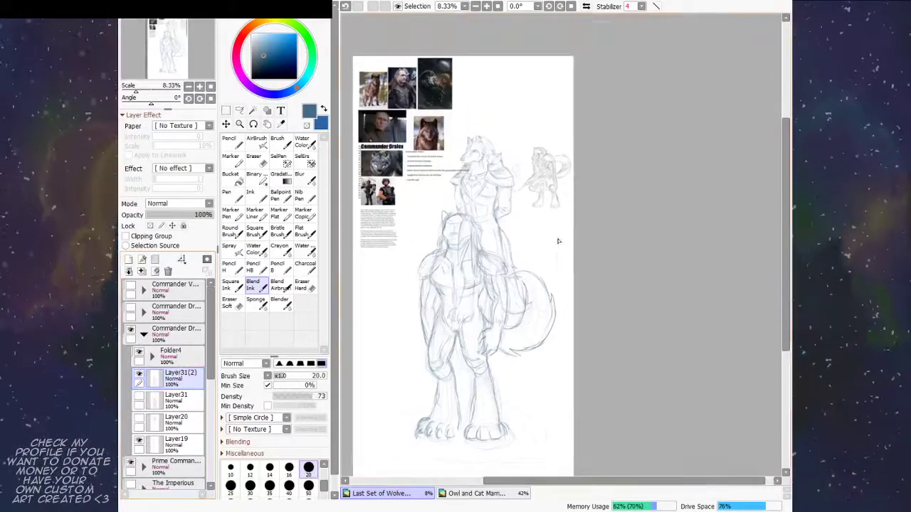
{"action": "left_click", "coordinate": [140, 377]}
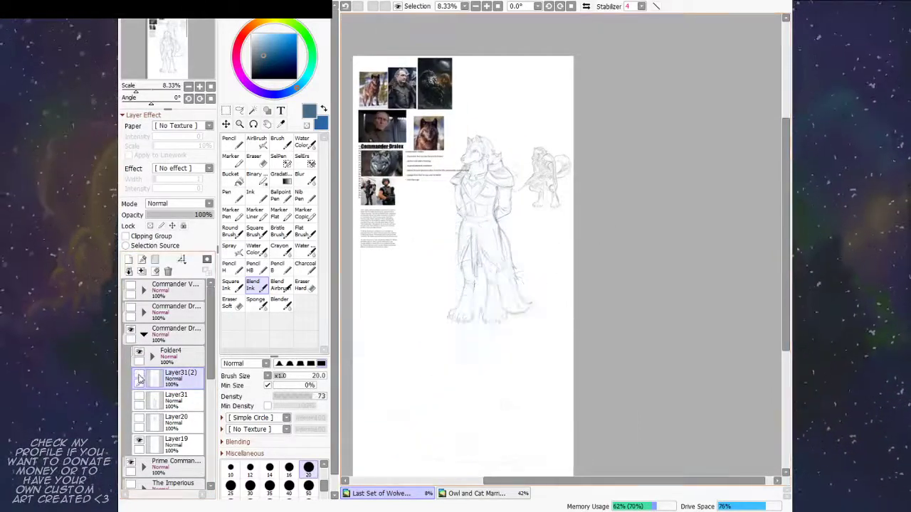
{"action": "left_click", "coordinate": [140, 378]}
{"action": "left_click", "coordinate": [227, 125]}
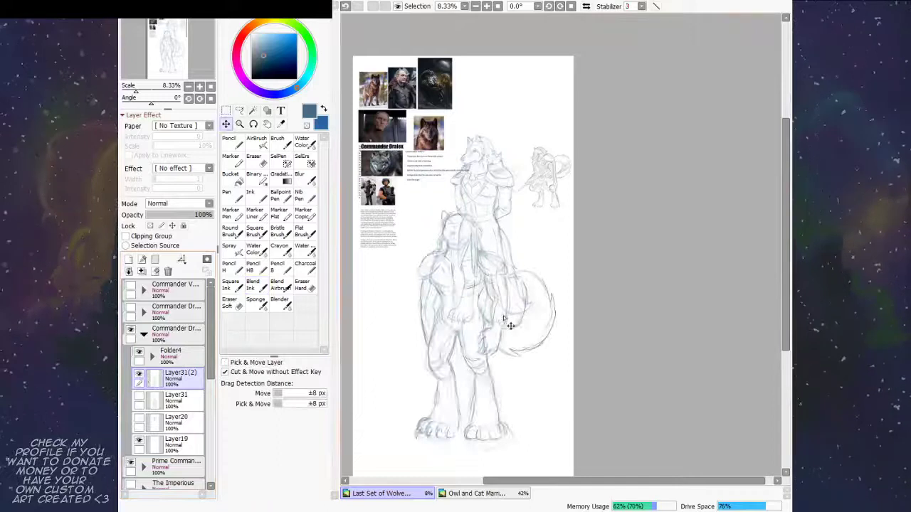
{"action": "left_click_drag", "start_coordinate": [511, 325], "coordinate": [518, 255]}
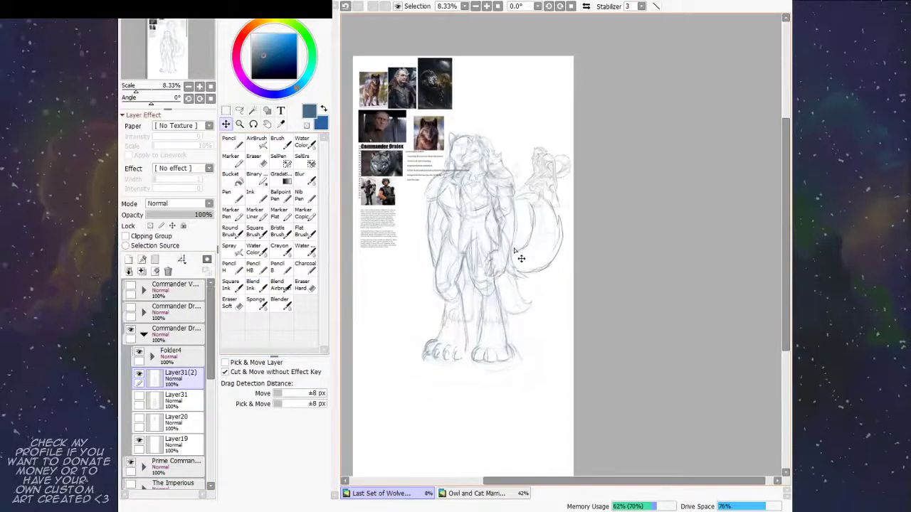
Step: Scale the body sketch down to about the Prime Commander figure's height and place it back in the lower part of the page
{"action": "key", "text": "ctrl+t"}
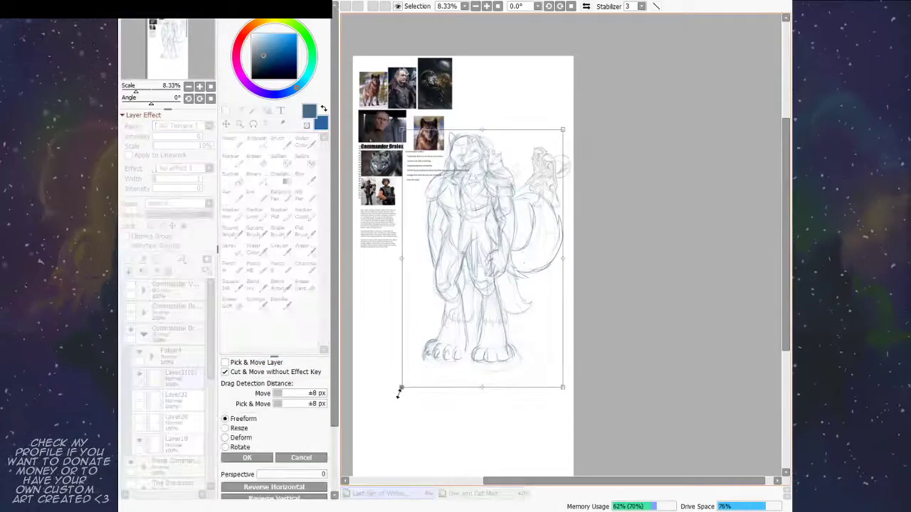
{"action": "left_click_drag", "start_coordinate": [400, 389], "coordinate": [427, 346]}
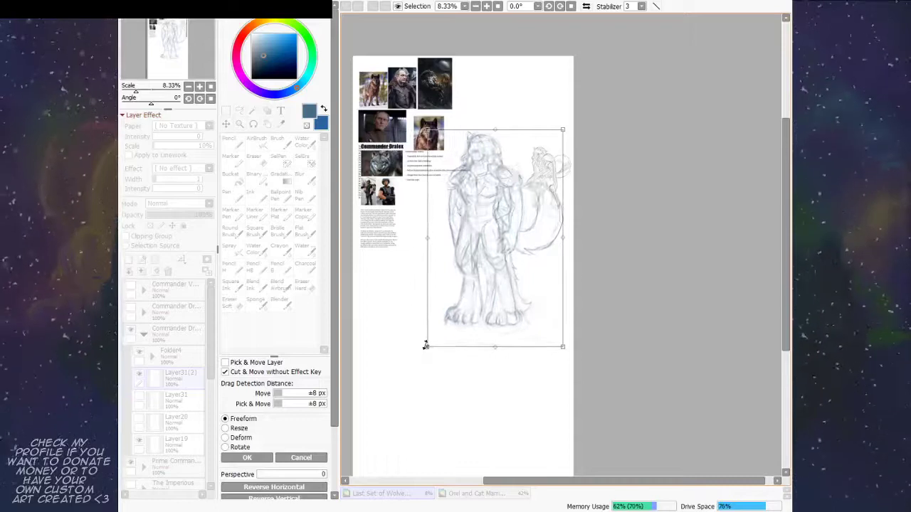
{"action": "left_click_drag", "start_coordinate": [562, 130], "coordinate": [556, 138]}
{"action": "mouse_move", "coordinate": [520, 217]}
{"action": "left_mouse_down"}
{"action": "mouse_move", "coordinate": [499, 332]}
{"action": "mouse_move", "coordinate": [497, 311]}
{"action": "left_mouse_up"}
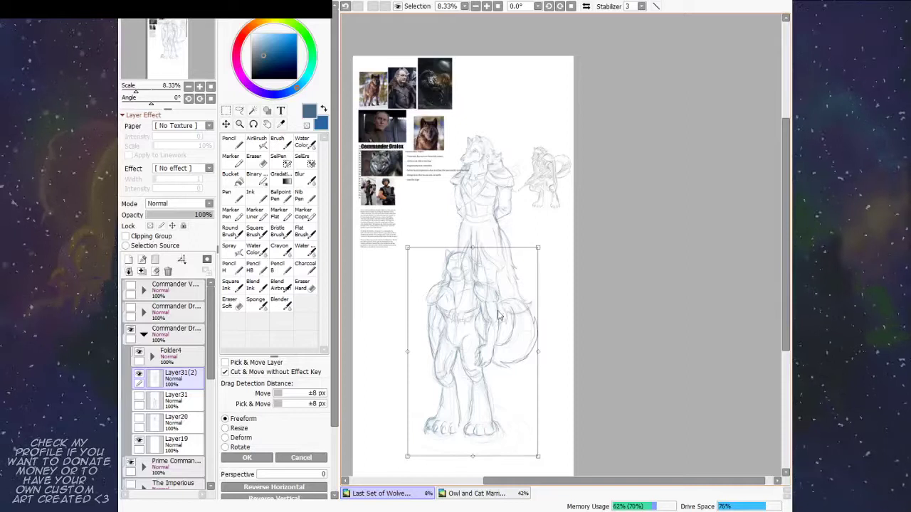
{"action": "key", "text": "Return"}
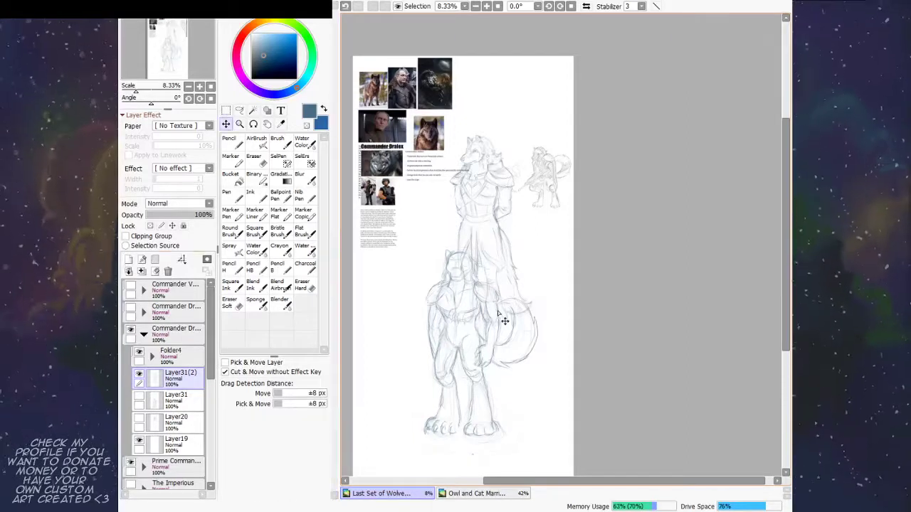
Step: Hide the Prime Commander folder and check the resized body sketch by toggling the visibility of Layer31(2)
{"action": "left_click", "coordinate": [130, 465]}
{"action": "left_click", "coordinate": [130, 465]}
{"action": "left_click", "coordinate": [130, 465]}
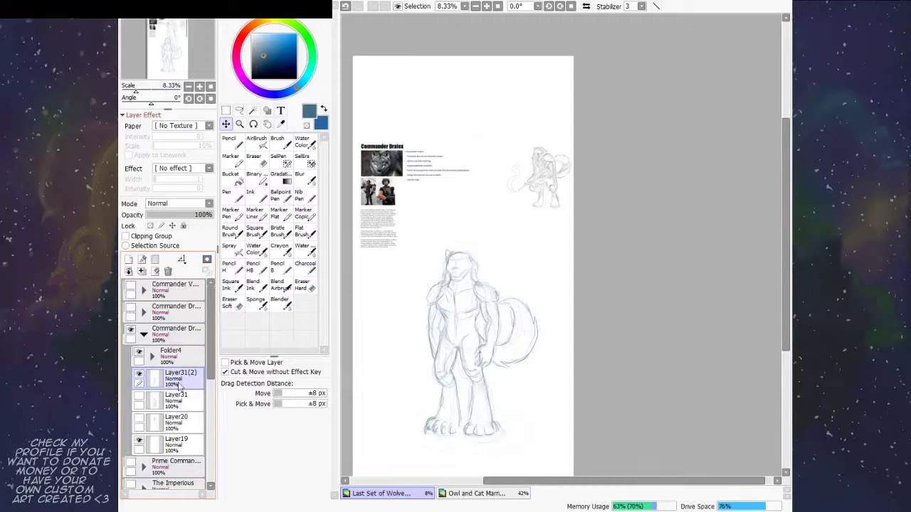
{"action": "left_click", "coordinate": [140, 374]}
{"action": "left_click", "coordinate": [140, 375]}
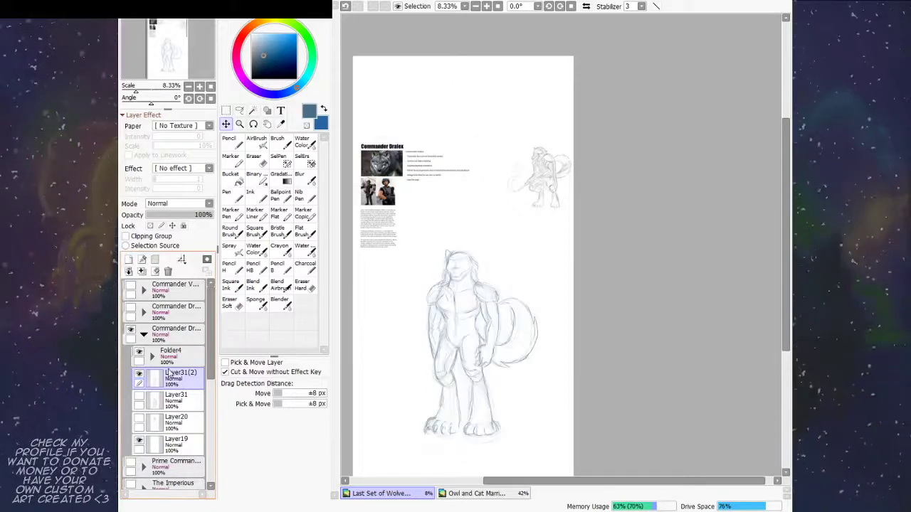
{"action": "key", "text": "Page_Up"}
{"action": "key", "text": "Page_Up"}
{"action": "mouse_move", "coordinate": [411, 308]}
{"action": "left_mouse_down"}
{"action": "mouse_move", "coordinate": [541, 320]}
{"action": "mouse_move", "coordinate": [504, 259]}
{"action": "left_mouse_up"}
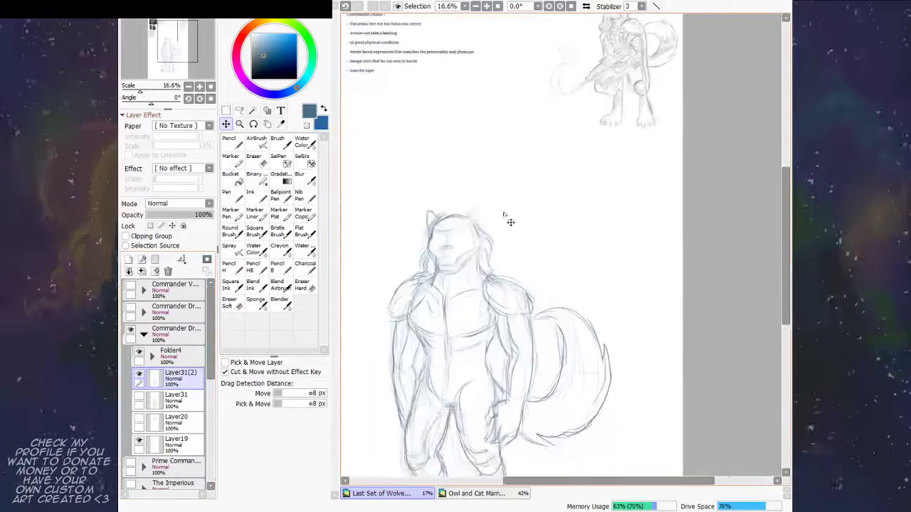
Step: Redraw the wolf's tail-side ear as a sharper point with the Blend Ink brush
{"action": "left_click", "coordinate": [261, 287]}
{"action": "left_click_drag", "start_coordinate": [476, 208], "coordinate": [469, 220]}
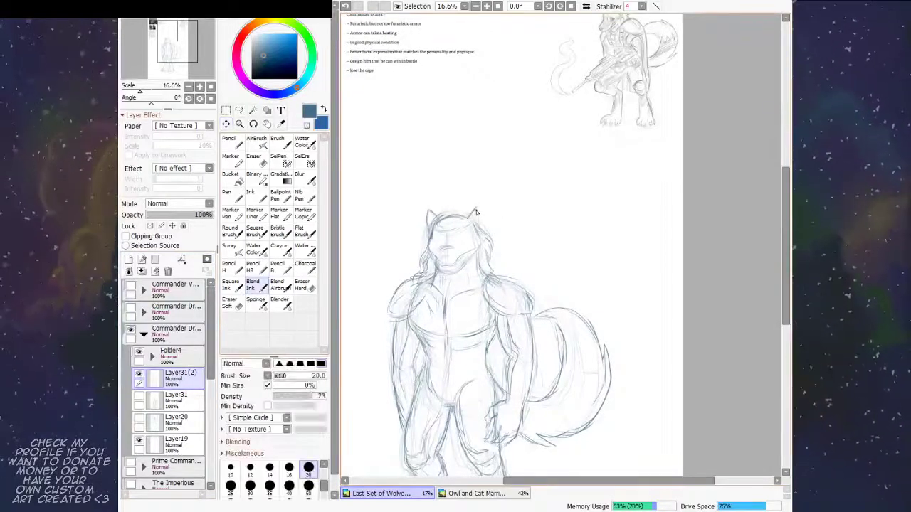
{"action": "scroll", "coordinate": [501, 253], "scroll_direction": "down", "scroll_amount": 3}
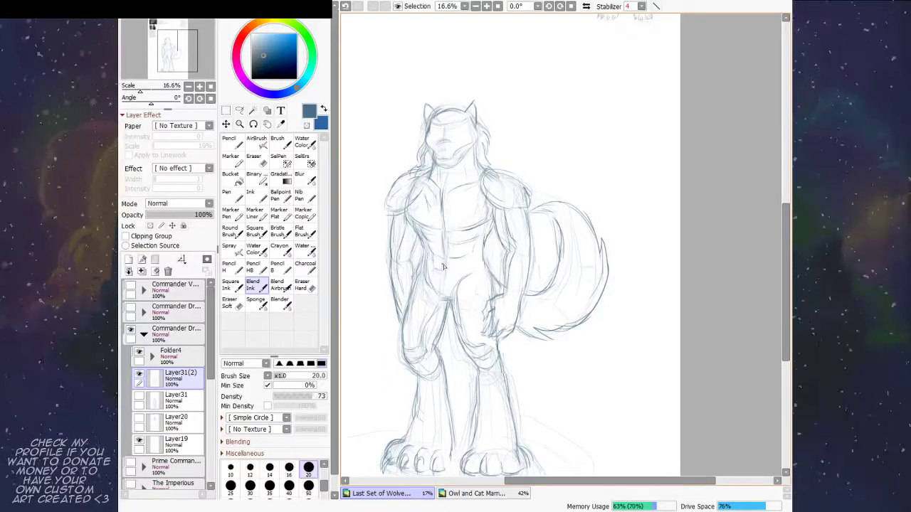
Step: Strengthen the heel of the tail-side foot and redraw its toes with narrower divisions
{"action": "left_click_drag", "start_coordinate": [519, 296], "coordinate": [483, 188]}
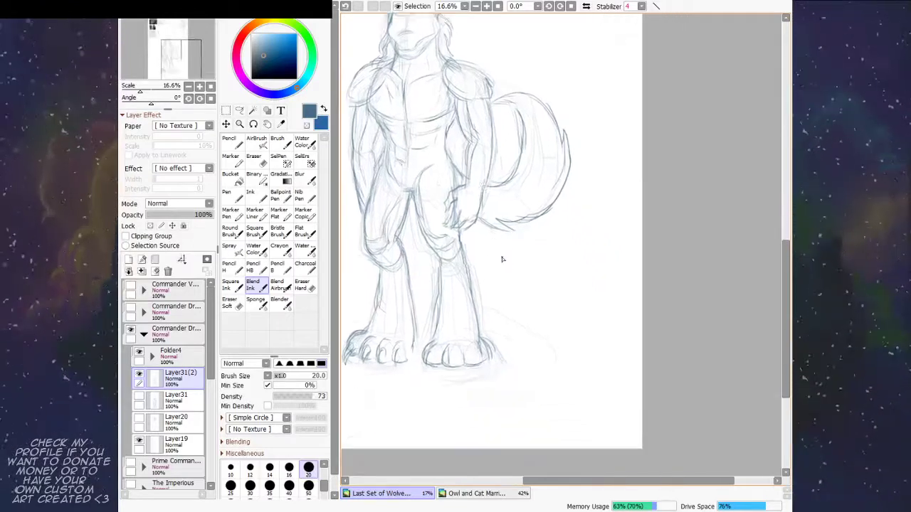
{"action": "key", "text": "h"}
{"action": "left_click_drag", "start_coordinate": [653, 359], "coordinate": [475, 347]}
{"action": "mouse_move", "coordinate": [497, 311]}
{"action": "left_mouse_down"}
{"action": "mouse_move", "coordinate": [482, 268]}
{"action": "mouse_move", "coordinate": [470, 267]}
{"action": "left_mouse_up"}
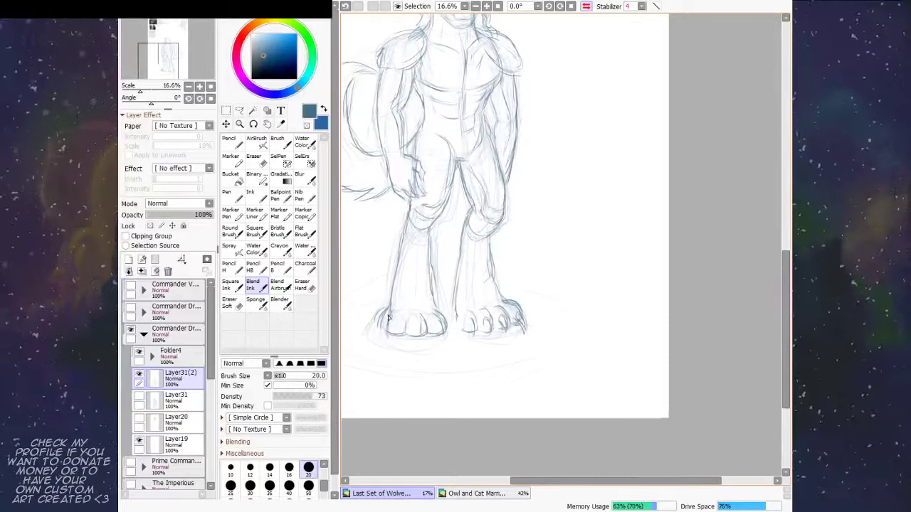
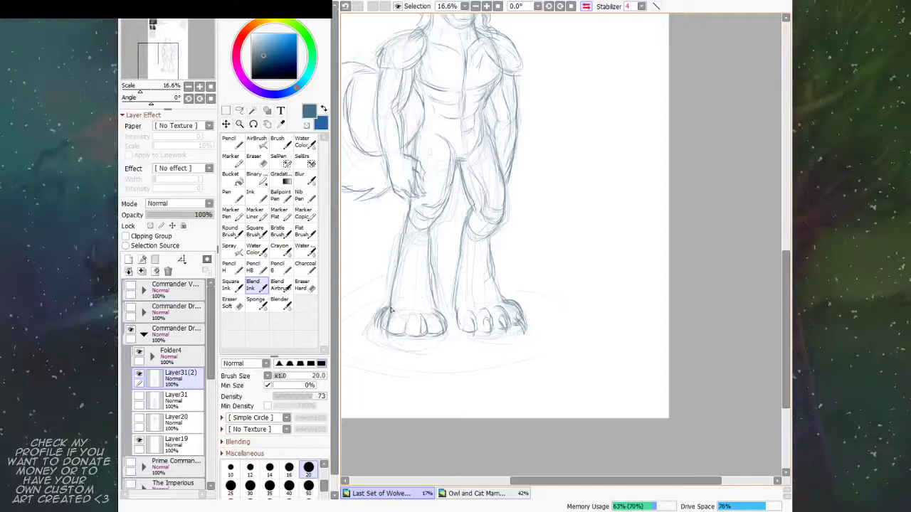
{"action": "mouse_move", "coordinate": [389, 309]}
{"action": "left_mouse_down"}
{"action": "mouse_move", "coordinate": [380, 336]}
{"action": "mouse_move", "coordinate": [393, 320]}
{"action": "mouse_move", "coordinate": [393, 338]}
{"action": "mouse_move", "coordinate": [382, 330]}
{"action": "mouse_move", "coordinate": [397, 333]}
{"action": "mouse_move", "coordinate": [377, 336]}
{"action": "mouse_move", "coordinate": [379, 322]}
{"action": "mouse_move", "coordinate": [380, 341]}
{"action": "mouse_move", "coordinate": [396, 325]}
{"action": "mouse_move", "coordinate": [397, 344]}
{"action": "mouse_move", "coordinate": [395, 325]}
{"action": "mouse_move", "coordinate": [429, 331]}
{"action": "left_mouse_up"}
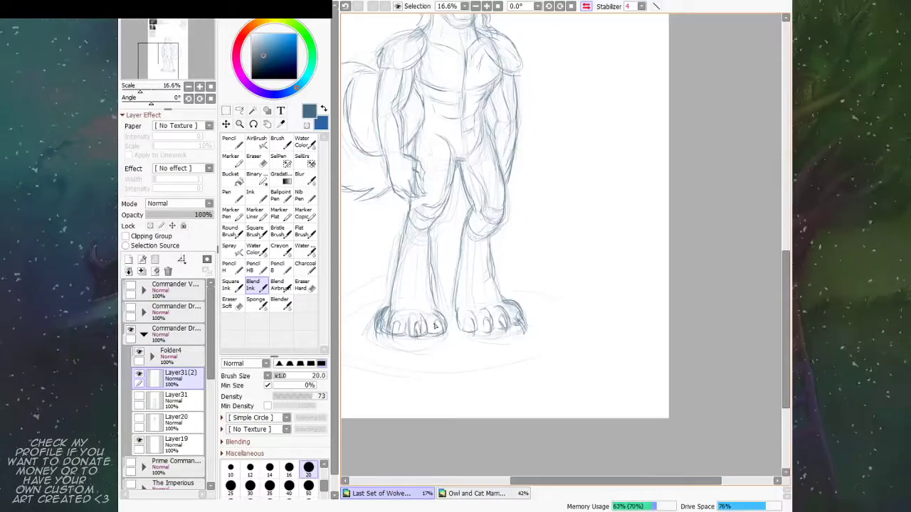
{"action": "left_click_drag", "start_coordinate": [497, 252], "coordinate": [514, 310]}
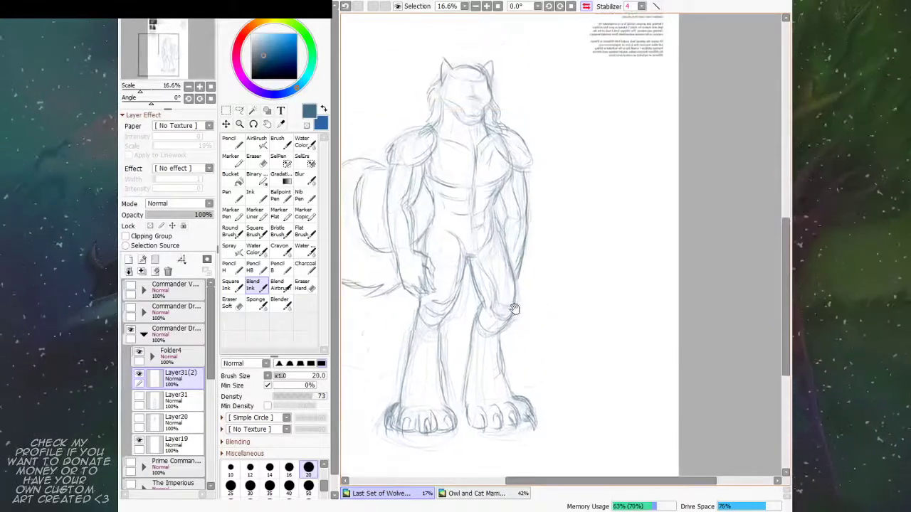
{"action": "key", "text": "h"}
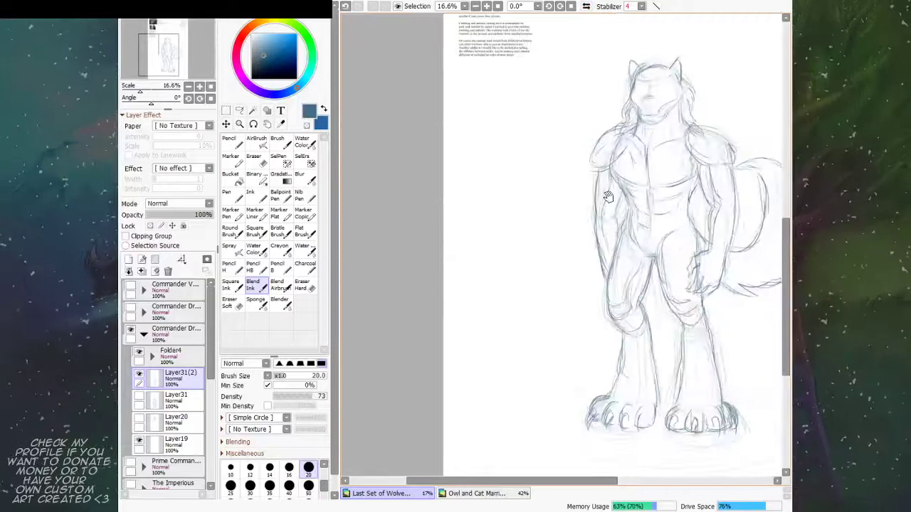
Step: Lighten the rough lines inside both shoulder pads with the Eraser Soft brush
{"action": "left_click_drag", "start_coordinate": [608, 197], "coordinate": [464, 242]}
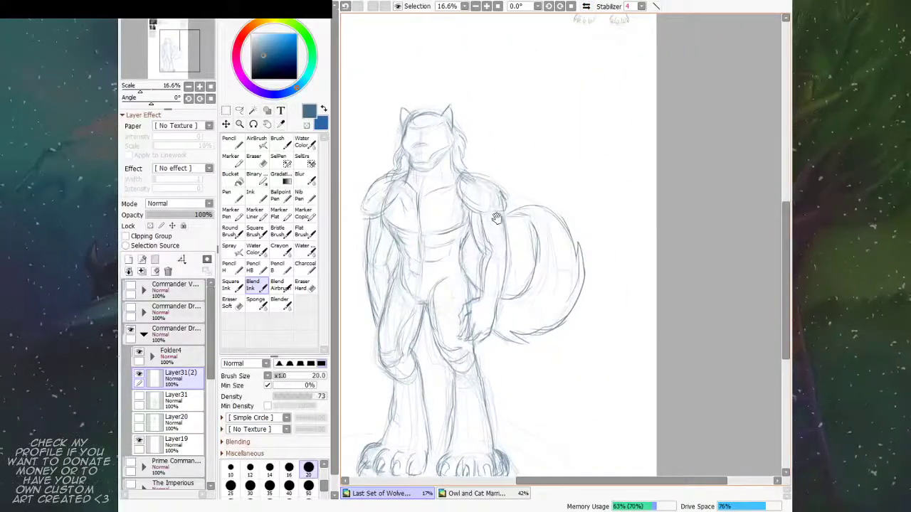
{"action": "left_click_drag", "start_coordinate": [529, 220], "coordinate": [501, 218]}
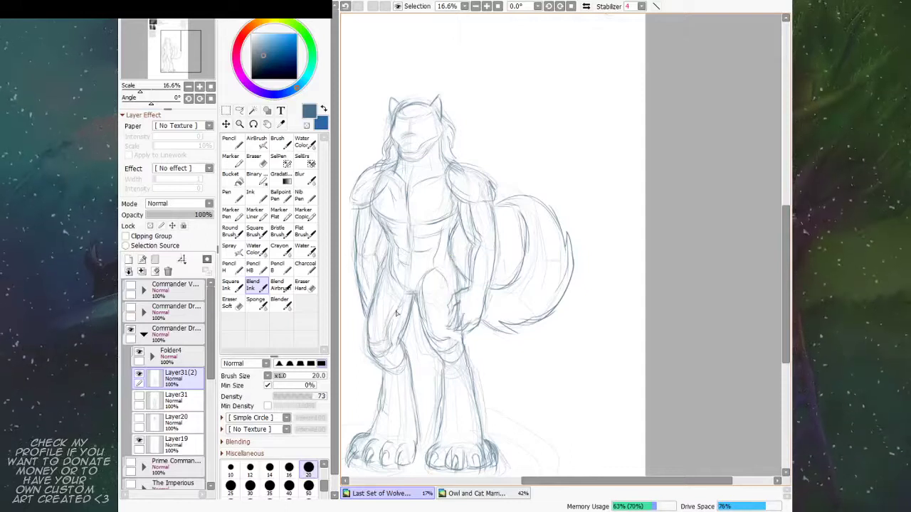
{"action": "scroll", "coordinate": [392, 299], "scroll_direction": "up", "scroll_amount": 3}
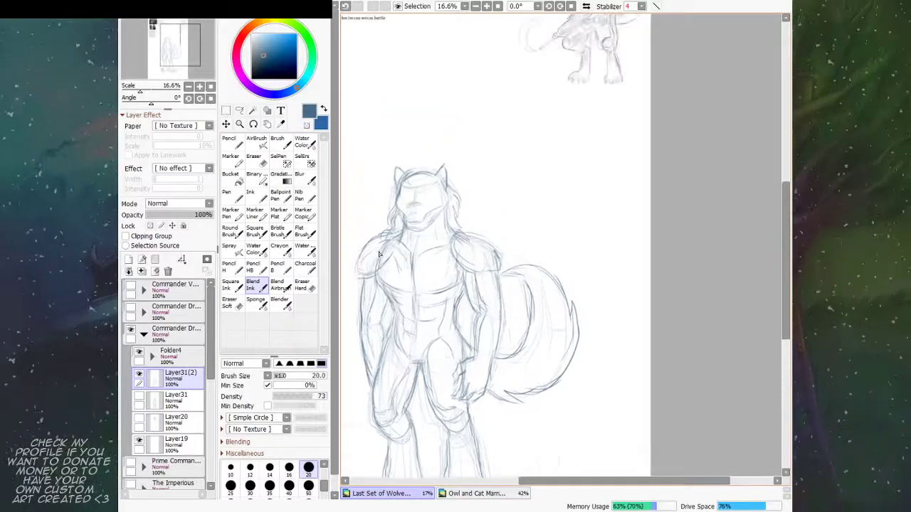
{"action": "key", "text": "e"}
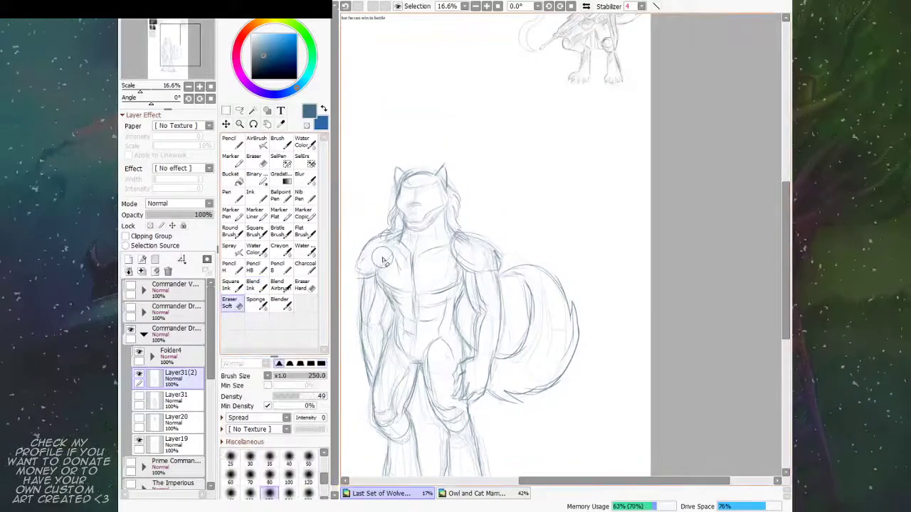
{"action": "left_click_drag", "start_coordinate": [481, 256], "coordinate": [474, 256]}
Step: Redraw both shoulder pads with the Blend Ink brush as armour plates with rims and pointed outer corners
{"action": "left_click", "coordinate": [261, 293]}
{"action": "left_click_drag", "start_coordinate": [440, 221], "coordinate": [448, 251]}
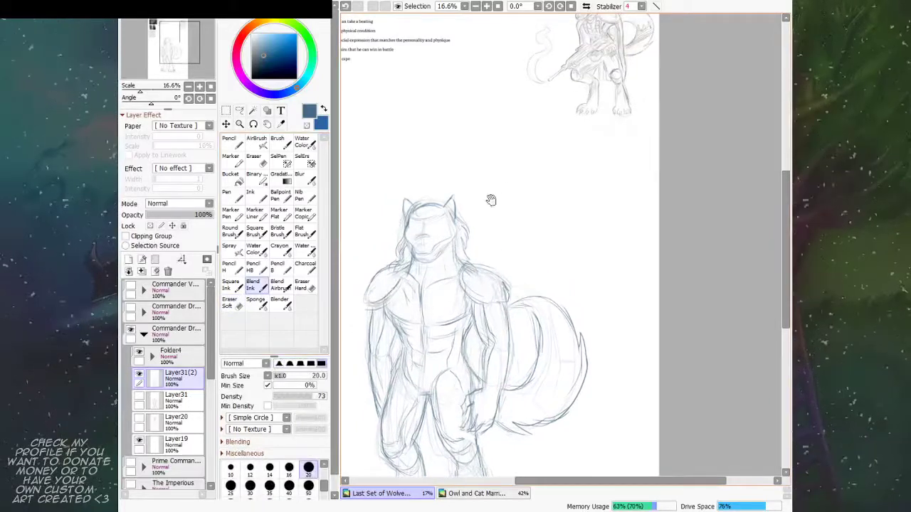
{"action": "left_click_drag", "start_coordinate": [543, 198], "coordinate": [549, 195]}
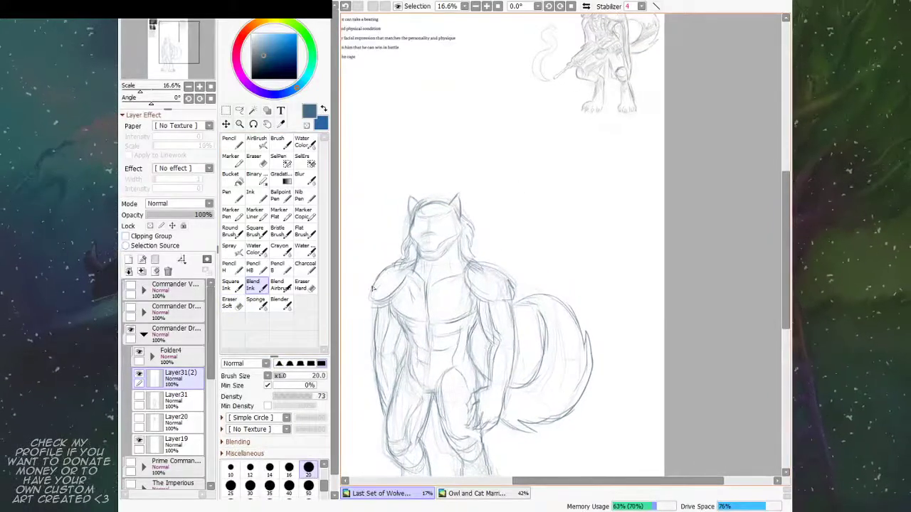
{"action": "left_click_drag", "start_coordinate": [373, 289], "coordinate": [378, 311]}
{"action": "mouse_move", "coordinate": [536, 255]}
{"action": "left_mouse_down"}
{"action": "mouse_move", "coordinate": [522, 217]}
{"action": "mouse_move", "coordinate": [502, 221]}
{"action": "mouse_move", "coordinate": [533, 216]}
{"action": "mouse_move", "coordinate": [502, 200]}
{"action": "left_mouse_up"}
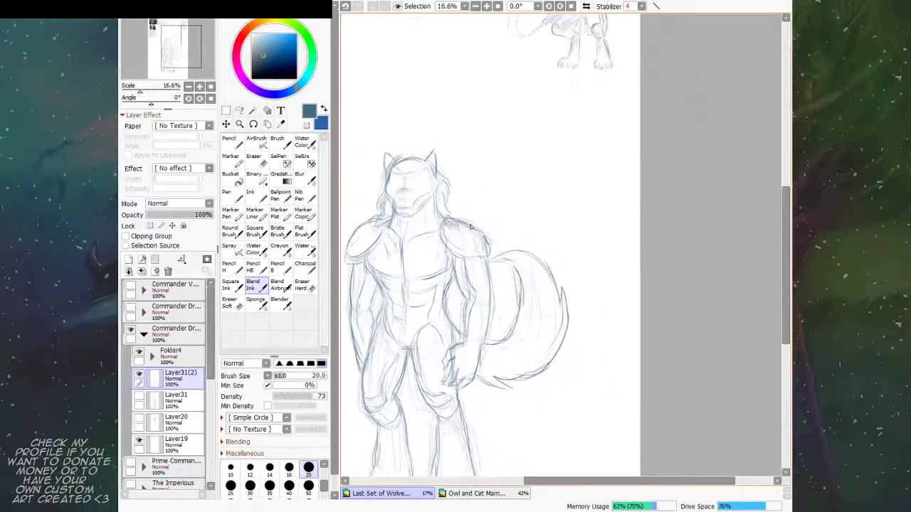
{"action": "mouse_move", "coordinate": [486, 240]}
{"action": "left_mouse_down"}
{"action": "mouse_move", "coordinate": [543, 224]}
{"action": "mouse_move", "coordinate": [556, 169]}
{"action": "mouse_move", "coordinate": [586, 232]}
{"action": "left_mouse_up"}
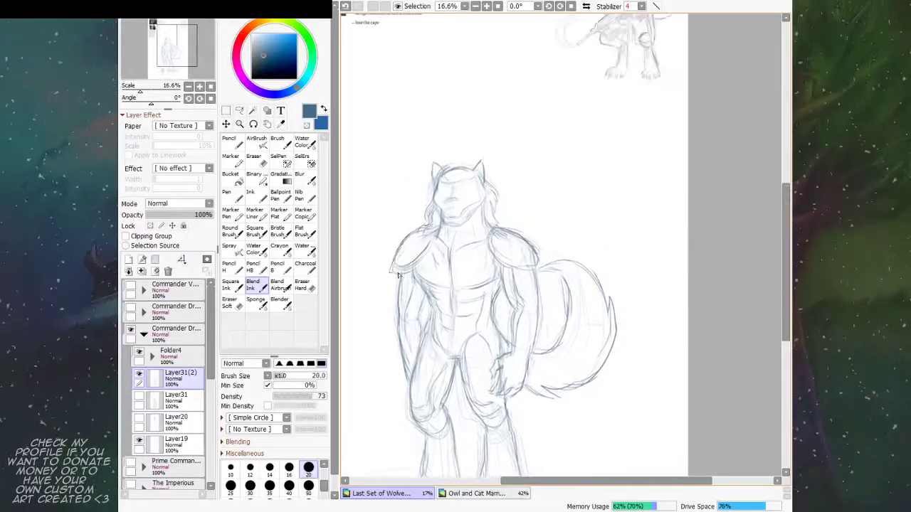
{"action": "mouse_move", "coordinate": [485, 222]}
{"action": "left_mouse_down"}
{"action": "mouse_move", "coordinate": [455, 390]}
{"action": "mouse_move", "coordinate": [463, 394]}
{"action": "mouse_move", "coordinate": [475, 256]}
{"action": "mouse_move", "coordinate": [456, 256]}
{"action": "mouse_move", "coordinate": [484, 252]}
{"action": "mouse_move", "coordinate": [424, 335]}
{"action": "mouse_move", "coordinate": [460, 299]}
{"action": "mouse_move", "coordinate": [470, 250]}
{"action": "left_mouse_up"}
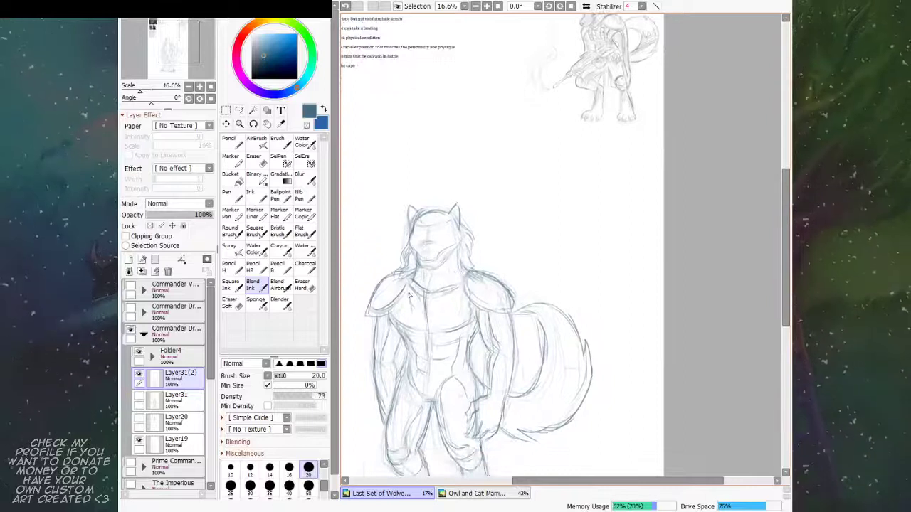
Step: Try vertical armour edge lines down both sides of the chest
{"action": "left_click_drag", "start_coordinate": [409, 287], "coordinate": [400, 332]}
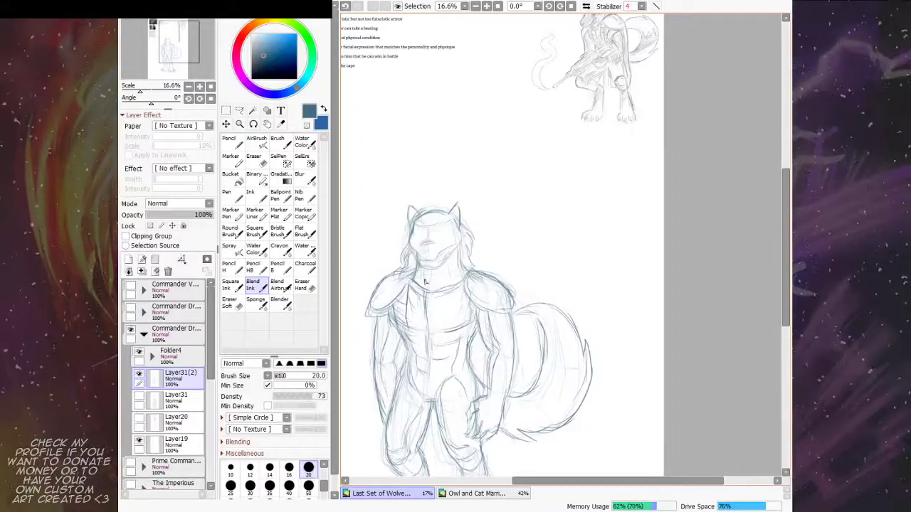
{"action": "left_click_drag", "start_coordinate": [500, 260], "coordinate": [488, 232]}
{"action": "left_click_drag", "start_coordinate": [445, 261], "coordinate": [443, 297]}
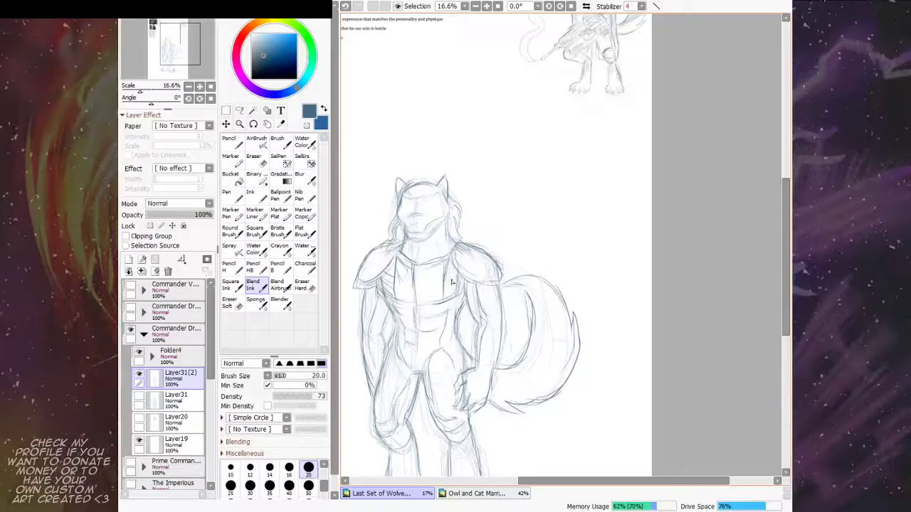
{"action": "key", "text": "ctrl+z"}
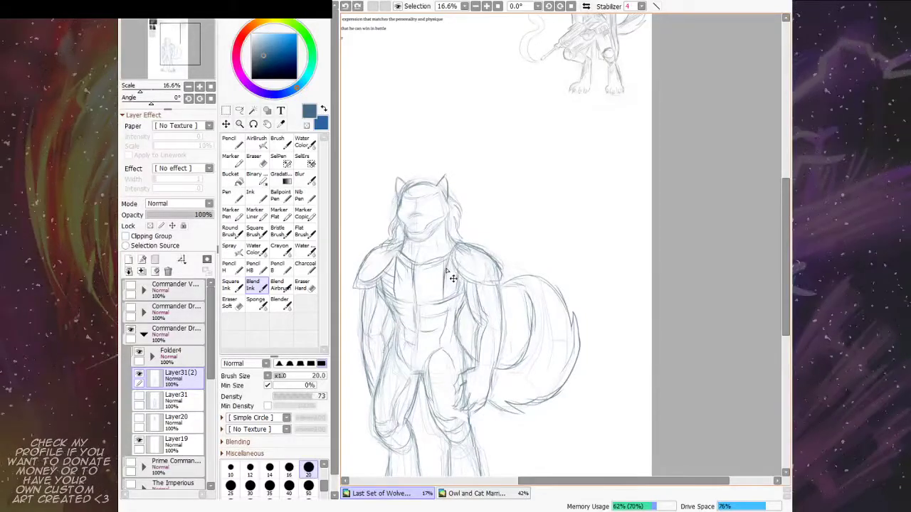
{"action": "key", "text": "ctrl+z"}
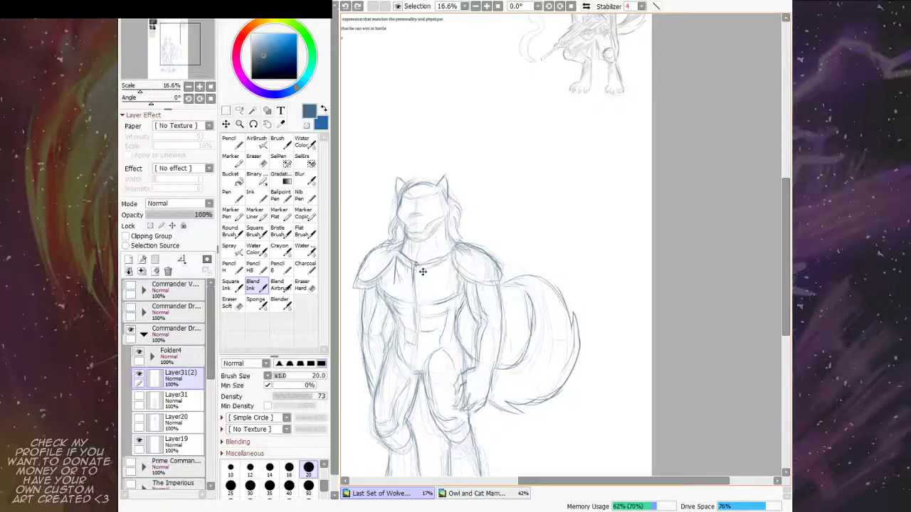
{"action": "key", "text": "ctrl+z"}
Step: Sketch curved armour bands across the upper chest and lighten their lines with the Eraser Soft brush
{"action": "left_click_drag", "start_coordinate": [413, 265], "coordinate": [413, 283]}
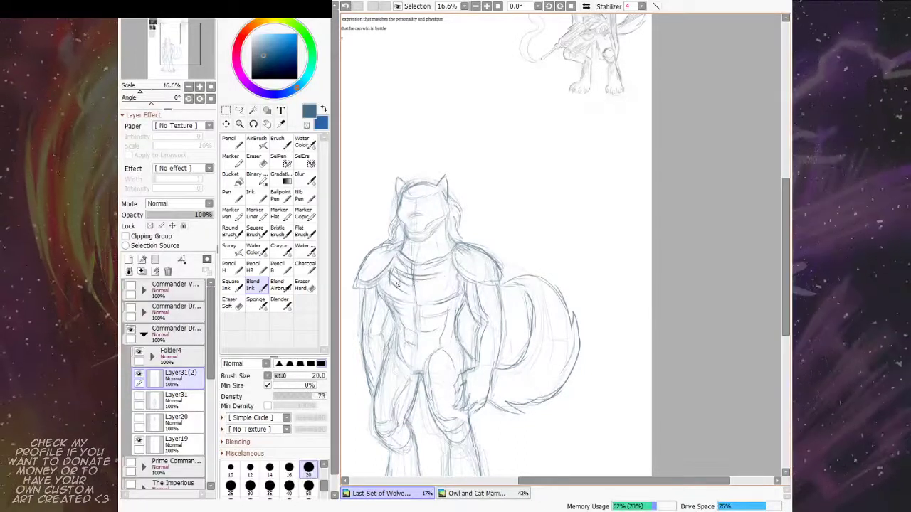
{"action": "left_click", "coordinate": [231, 304]}
{"action": "key", "text": "Delete"}
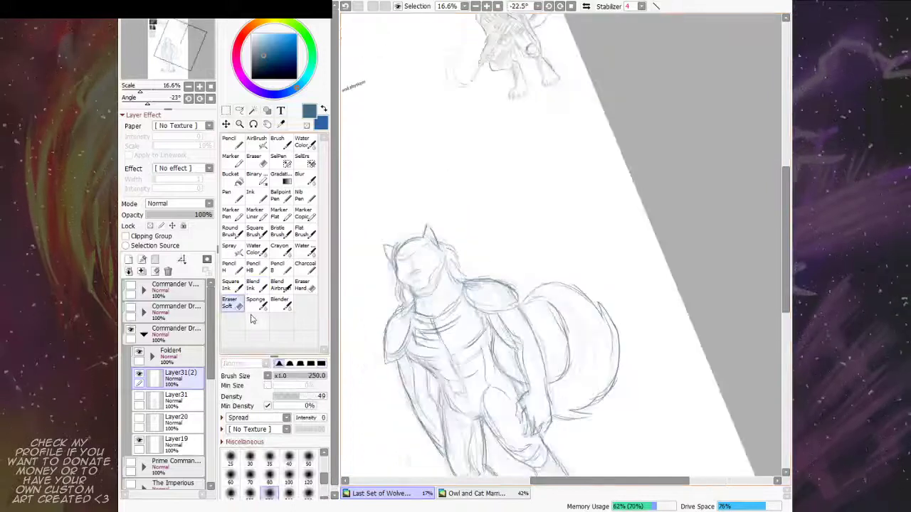
{"action": "left_click_drag", "start_coordinate": [468, 270], "coordinate": [477, 244]}
{"action": "mouse_move", "coordinate": [445, 309]}
{"action": "left_mouse_down"}
{"action": "mouse_move", "coordinate": [455, 304]}
{"action": "mouse_move", "coordinate": [433, 309]}
{"action": "mouse_move", "coordinate": [441, 317]}
{"action": "left_mouse_up"}
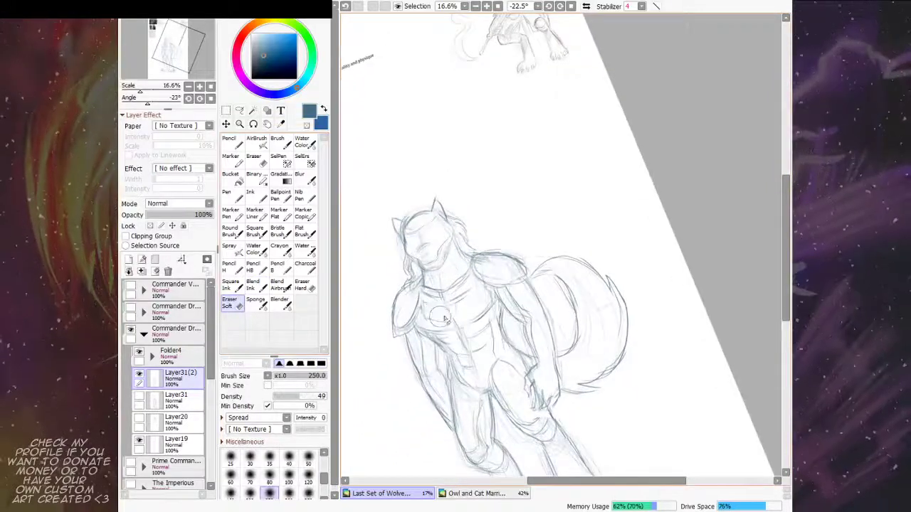
Step: Redraw the upper chest plate lines with the Blend Ink brush and undo the last stroke
{"action": "left_click", "coordinate": [255, 289]}
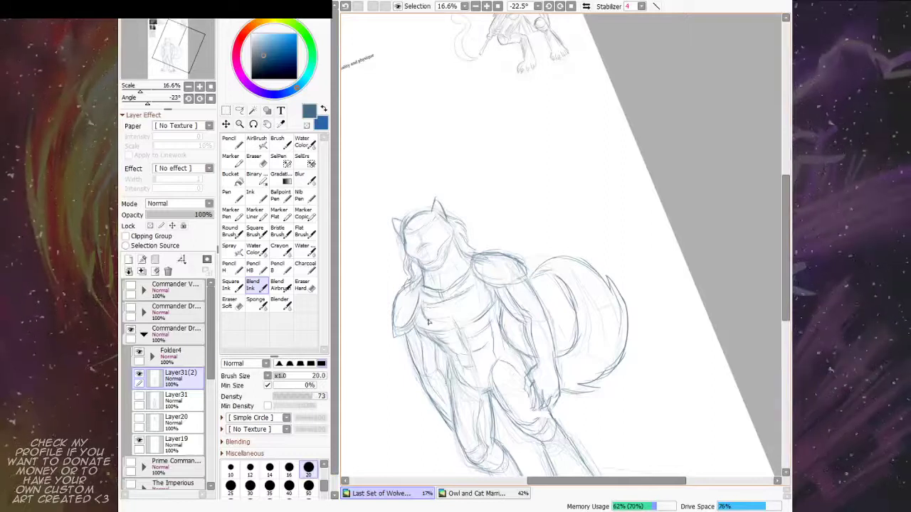
{"action": "left_click_drag", "start_coordinate": [443, 318], "coordinate": [483, 293]}
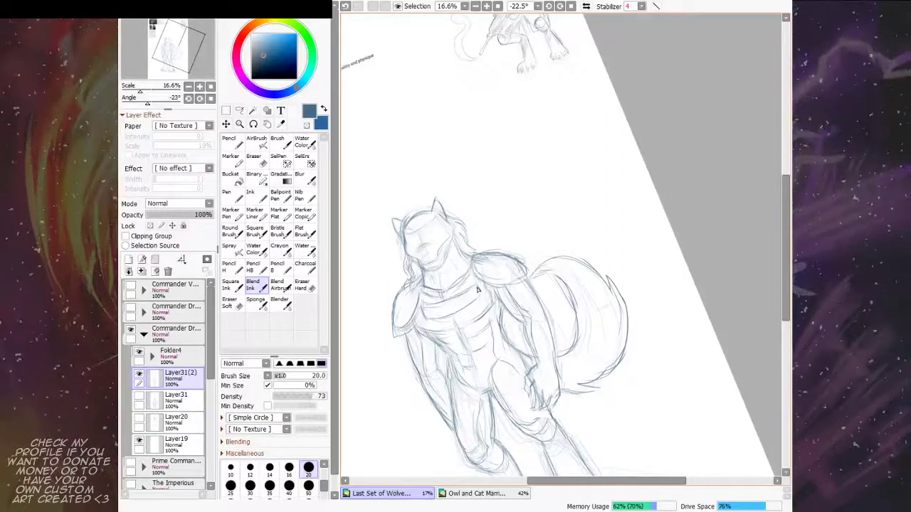
{"action": "key", "text": "End"}
{"action": "key", "text": "End"}
{"action": "key", "text": "End"}
{"action": "key", "text": "Delete"}
{"action": "key", "text": "ctrl+z"}
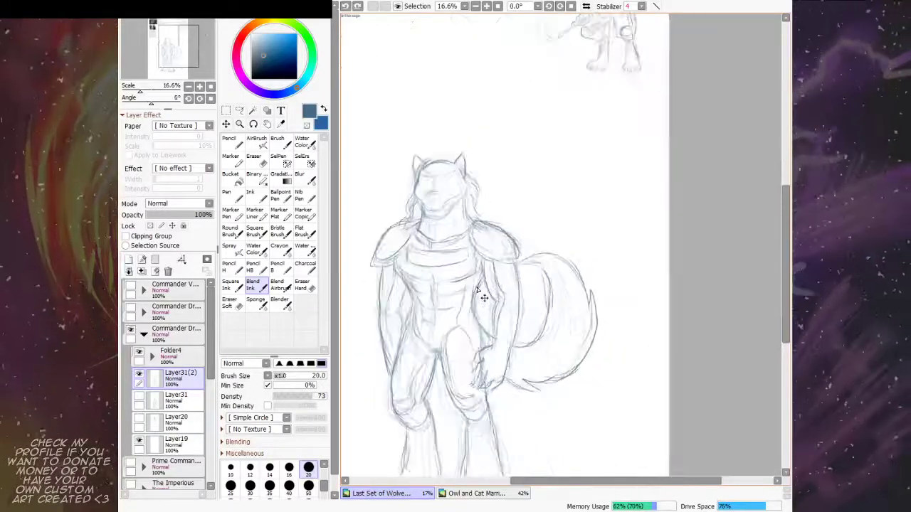
Step: Lighten the chest plate lines with Eraser Soft and redraw them with Blend Ink as layered bands with short side edges
{"action": "left_click", "coordinate": [231, 303]}
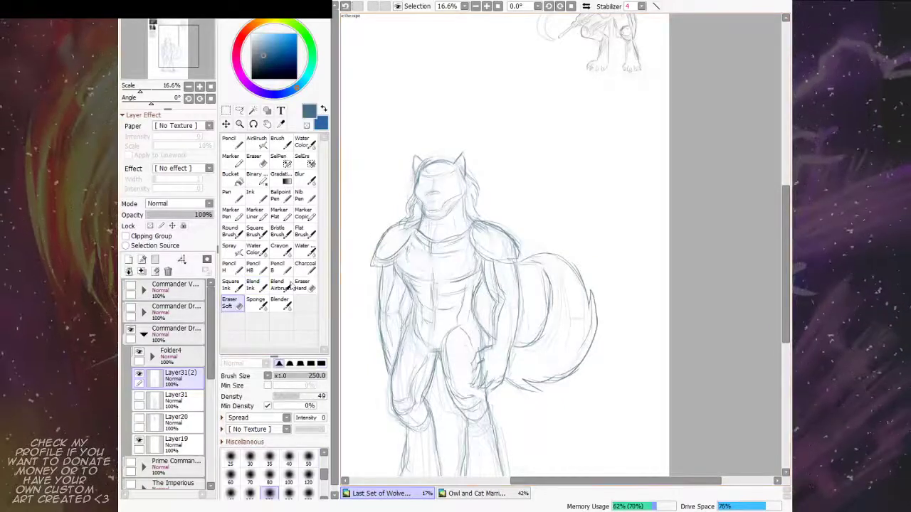
{"action": "left_click", "coordinate": [254, 286]}
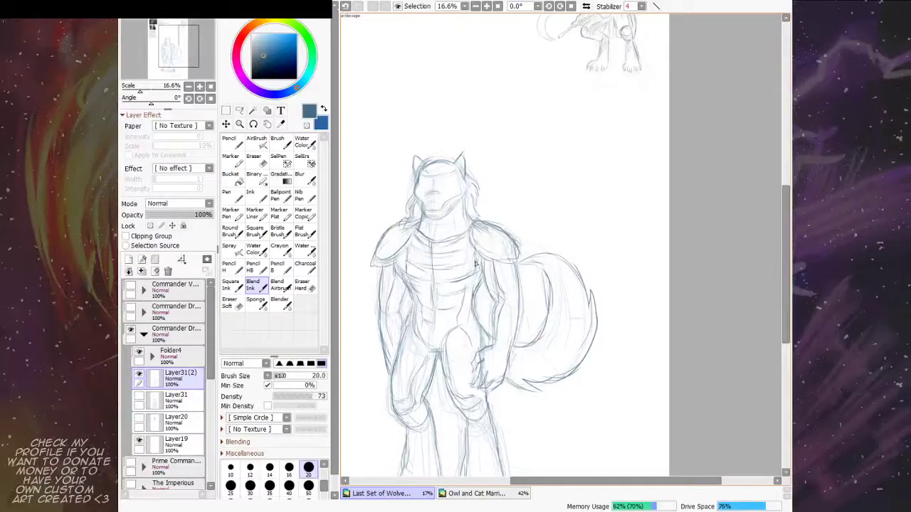
{"action": "left_click_drag", "start_coordinate": [468, 264], "coordinate": [469, 274]}
{"action": "left_click_drag", "start_coordinate": [491, 238], "coordinate": [466, 252]}
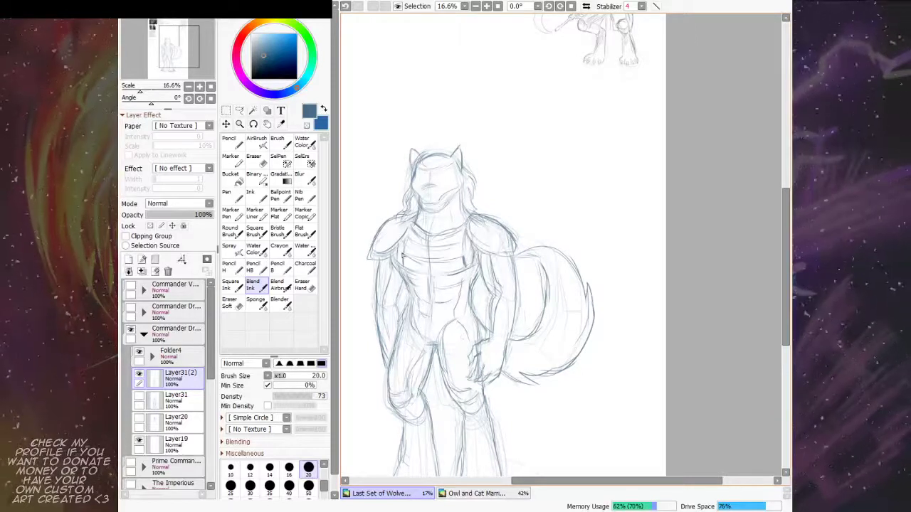
{"action": "left_click_drag", "start_coordinate": [486, 245], "coordinate": [474, 220]}
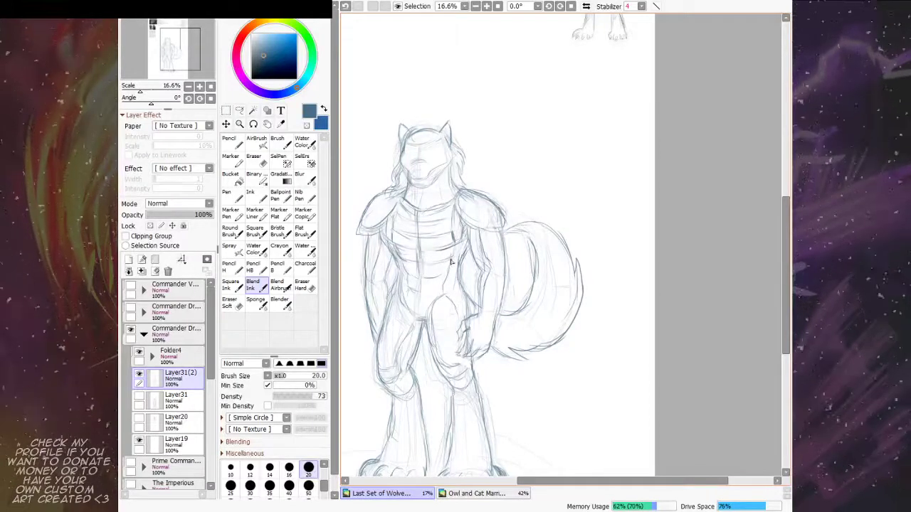
{"action": "mouse_move", "coordinate": [457, 278]}
{"action": "left_mouse_down"}
{"action": "mouse_move", "coordinate": [444, 235]}
{"action": "mouse_move", "coordinate": [478, 220]}
{"action": "left_mouse_up"}
{"action": "left_click_drag", "start_coordinate": [453, 254], "coordinate": [541, 279]}
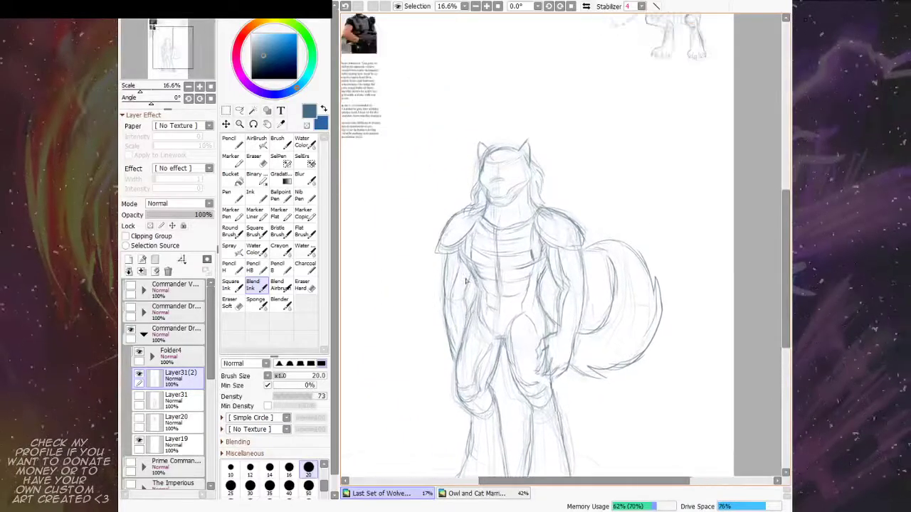
Step: Collapse and hide the Commander Dralex folder, then show and expand the Commander V... folder
{"action": "left_click", "coordinate": [143, 334]}
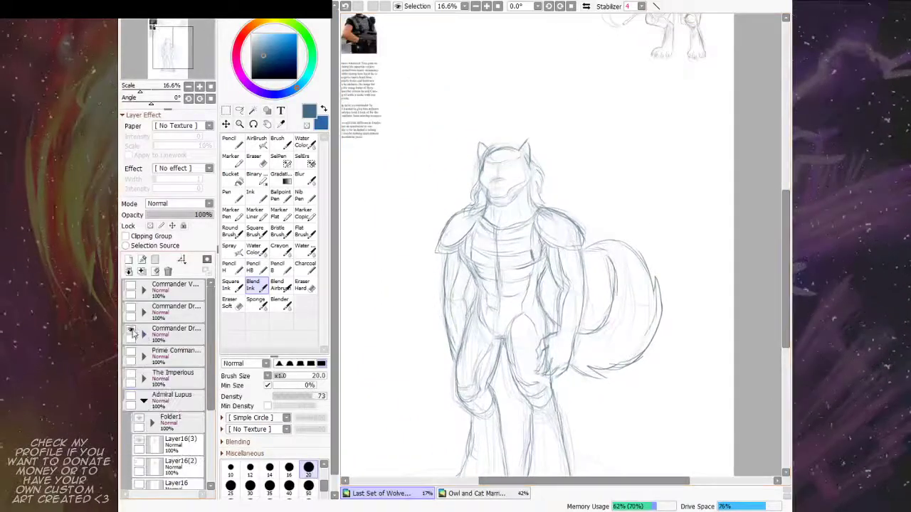
{"action": "left_click", "coordinate": [132, 329]}
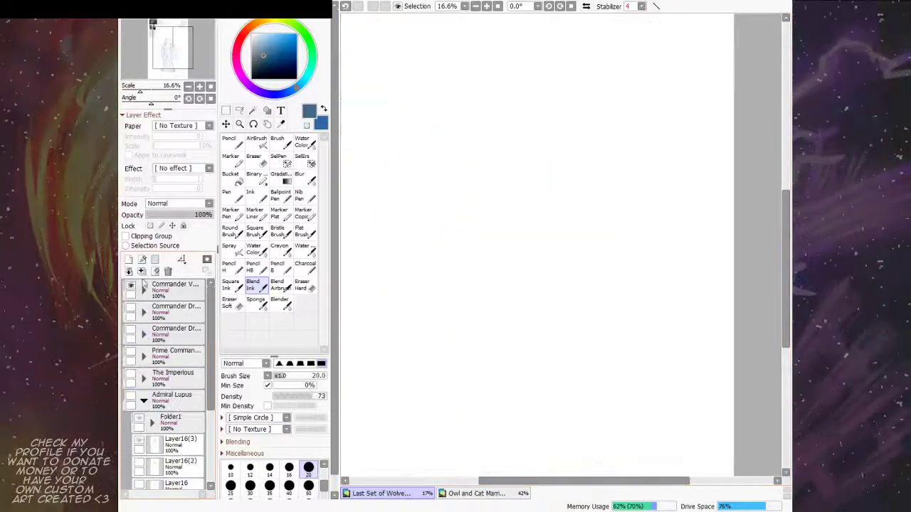
{"action": "left_click", "coordinate": [144, 291]}
{"action": "key", "text": "Page_Down"}
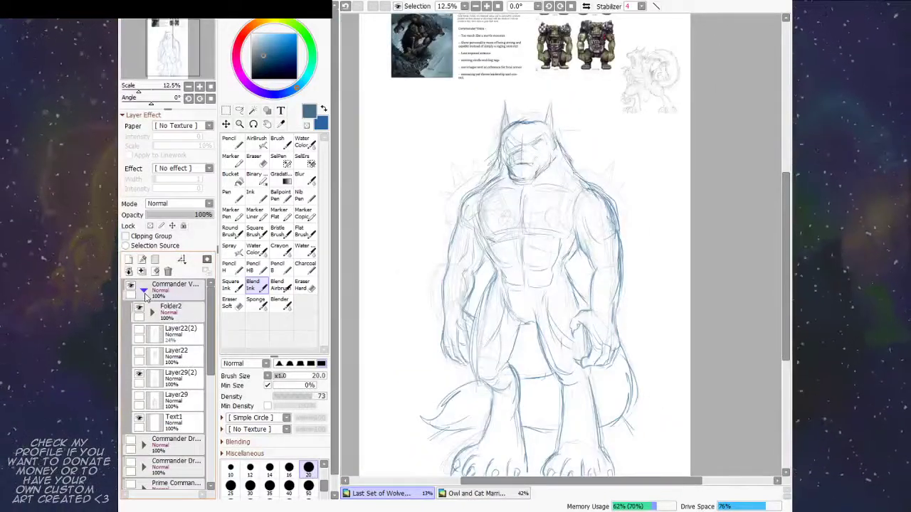
Step: Select the Layer29(2) wolf sketch layer and lighten its lines with a Hue and Saturation adjustment
{"action": "left_click", "coordinate": [139, 375]}
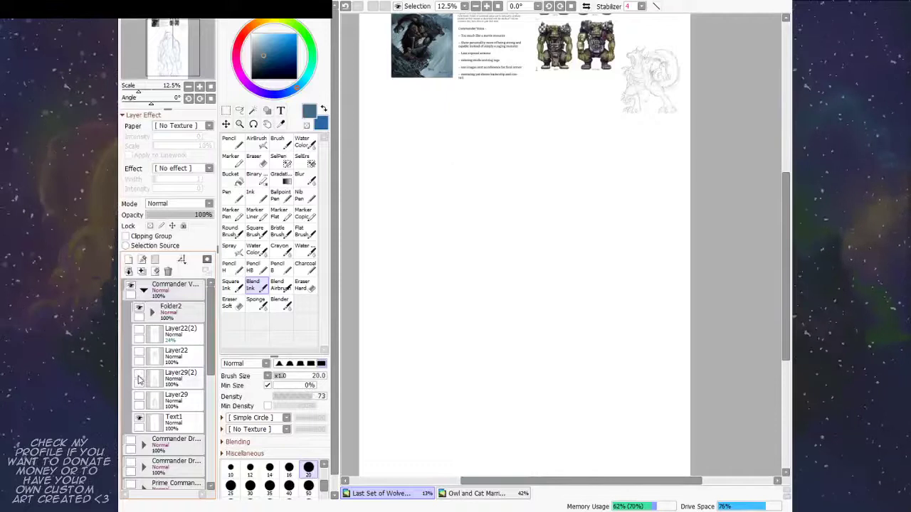
{"action": "left_click", "coordinate": [138, 374]}
{"action": "left_click", "coordinate": [171, 377]}
{"action": "left_click_drag", "start_coordinate": [512, 251], "coordinate": [455, 336]}
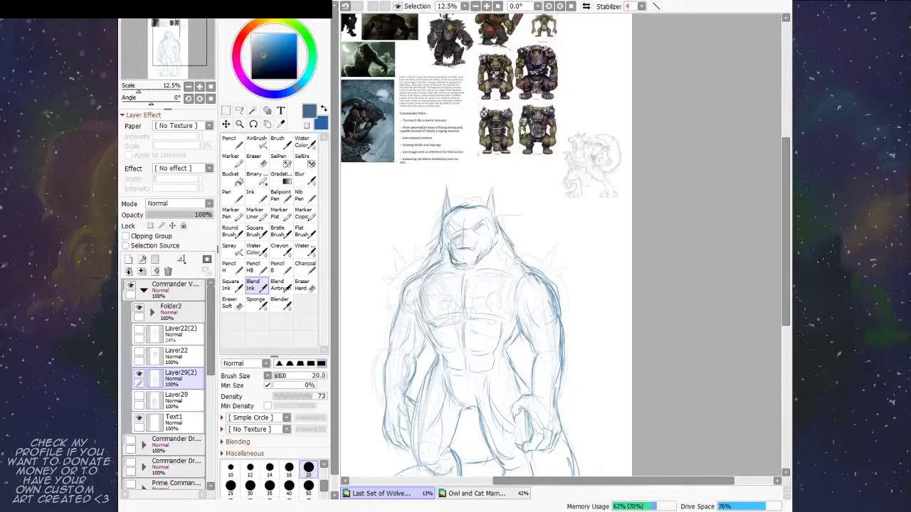
{"action": "key", "text": "ctrl+u"}
{"action": "left_click_drag", "start_coordinate": [630, 86], "coordinate": [659, 86]}
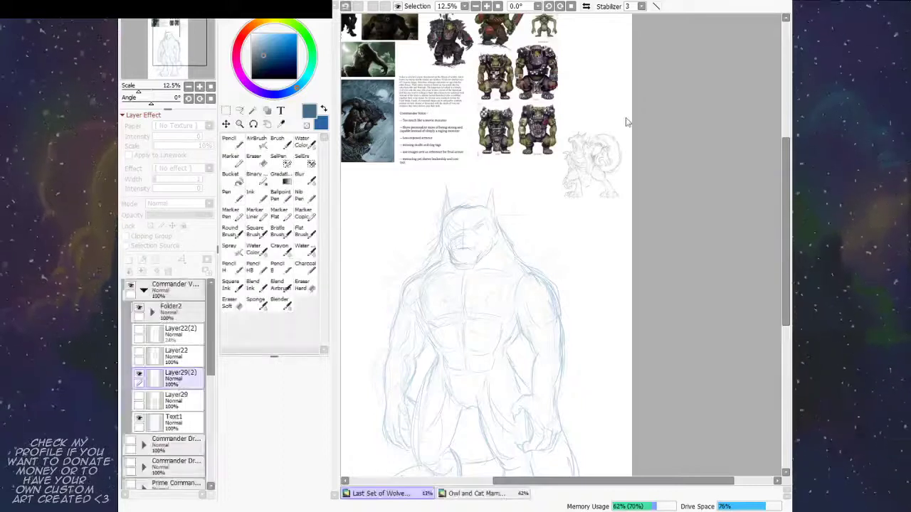
Step: Sketch a rounded shoulder pad outline with a straight inner edge over the wolf's left-hand shoulder using the Blend Ink brush
{"action": "scroll", "coordinate": [630, 126], "scroll_direction": "up", "scroll_amount": 1}
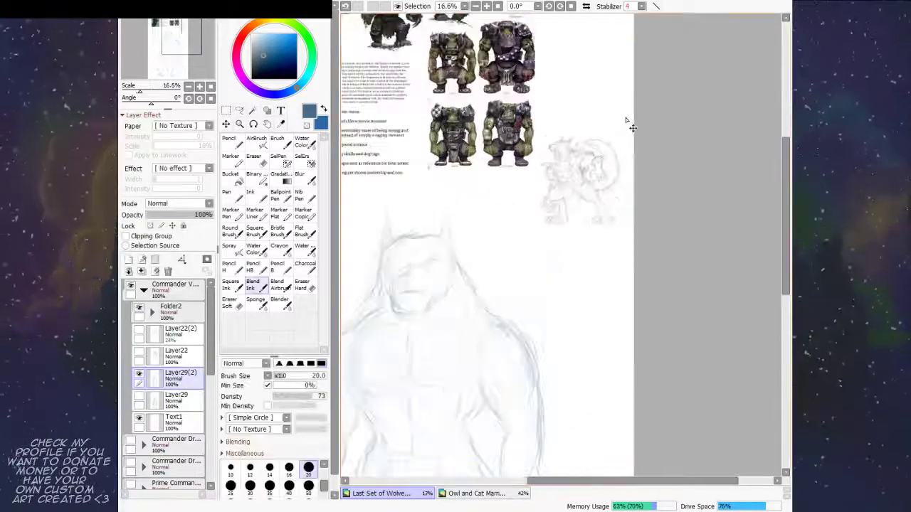
{"action": "mouse_move", "coordinate": [422, 323]}
{"action": "left_mouse_down"}
{"action": "mouse_move", "coordinate": [472, 304]}
{"action": "mouse_move", "coordinate": [522, 264]}
{"action": "mouse_move", "coordinate": [518, 237]}
{"action": "mouse_move", "coordinate": [478, 252]}
{"action": "left_mouse_up"}
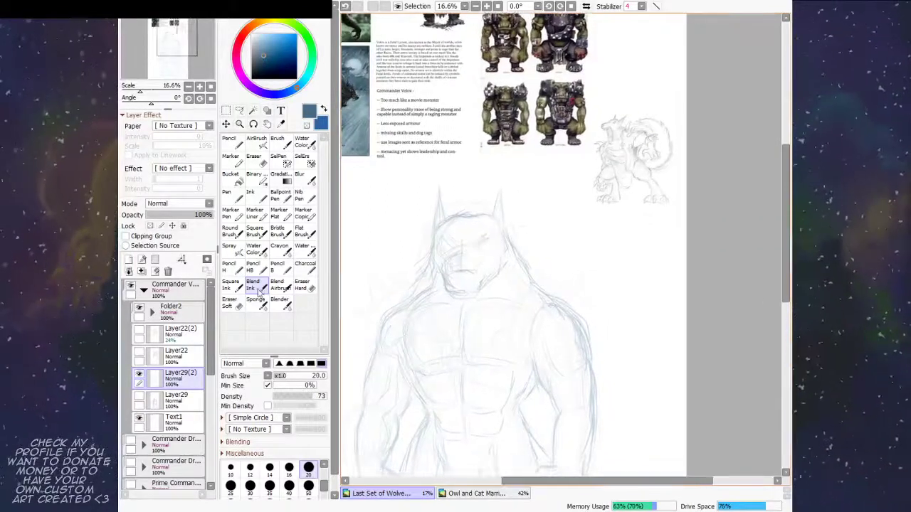
{"action": "scroll", "coordinate": [482, 257], "scroll_direction": "down", "scroll_amount": 1}
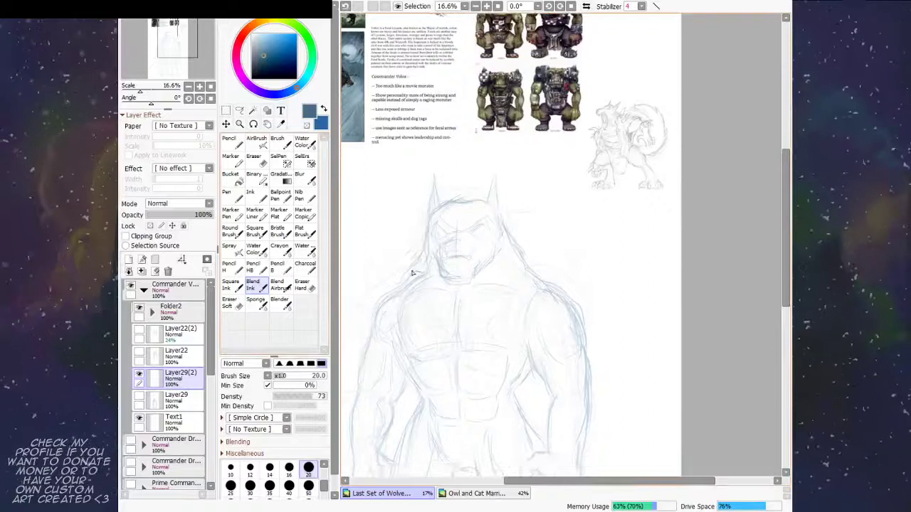
{"action": "left_click_drag", "start_coordinate": [421, 271], "coordinate": [368, 300]}
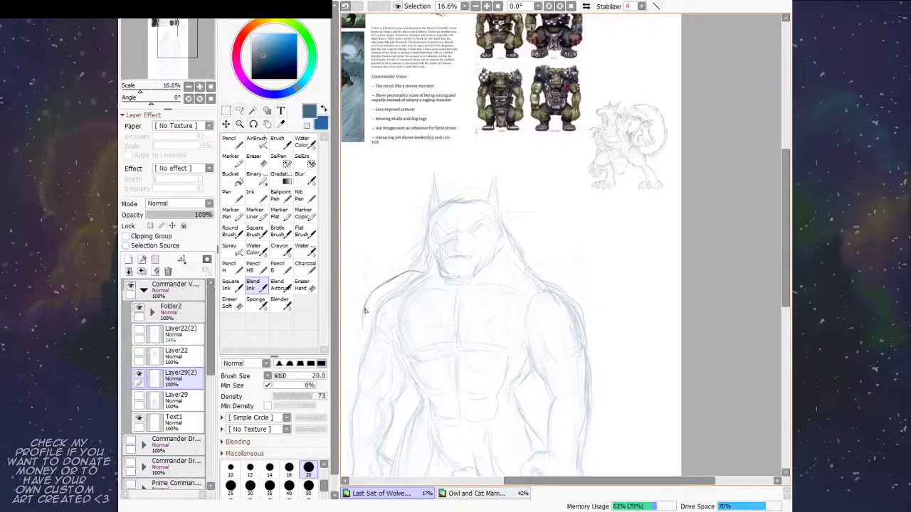
{"action": "left_click_drag", "start_coordinate": [368, 305], "coordinate": [362, 333]}
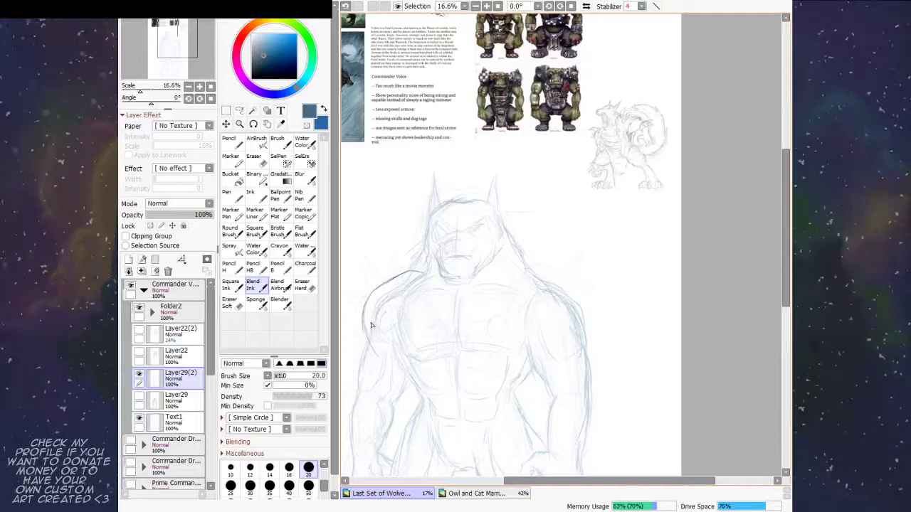
{"action": "mouse_move", "coordinate": [376, 261]}
{"action": "left_mouse_down"}
{"action": "mouse_move", "coordinate": [377, 356]}
{"action": "mouse_move", "coordinate": [441, 311]}
{"action": "mouse_move", "coordinate": [411, 368]}
{"action": "mouse_move", "coordinate": [398, 348]}
{"action": "mouse_move", "coordinate": [411, 252]}
{"action": "left_mouse_up"}
{"action": "mouse_move", "coordinate": [402, 290]}
{"action": "left_mouse_down"}
{"action": "mouse_move", "coordinate": [393, 336]}
{"action": "mouse_move", "coordinate": [400, 351]}
{"action": "mouse_move", "coordinate": [418, 341]}
{"action": "mouse_move", "coordinate": [400, 353]}
{"action": "mouse_move", "coordinate": [425, 346]}
{"action": "left_mouse_up"}
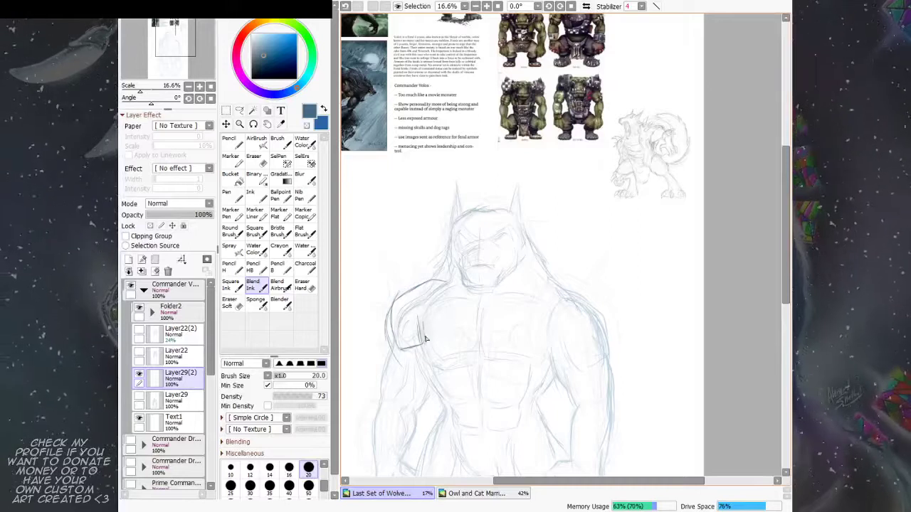
{"action": "mouse_move", "coordinate": [421, 306]}
{"action": "left_mouse_down"}
{"action": "mouse_move", "coordinate": [422, 338]}
{"action": "mouse_move", "coordinate": [423, 289]}
{"action": "mouse_move", "coordinate": [420, 295]}
{"action": "mouse_move", "coordinate": [434, 278]}
{"action": "mouse_move", "coordinate": [421, 314]}
{"action": "mouse_move", "coordinate": [437, 278]}
{"action": "left_mouse_up"}
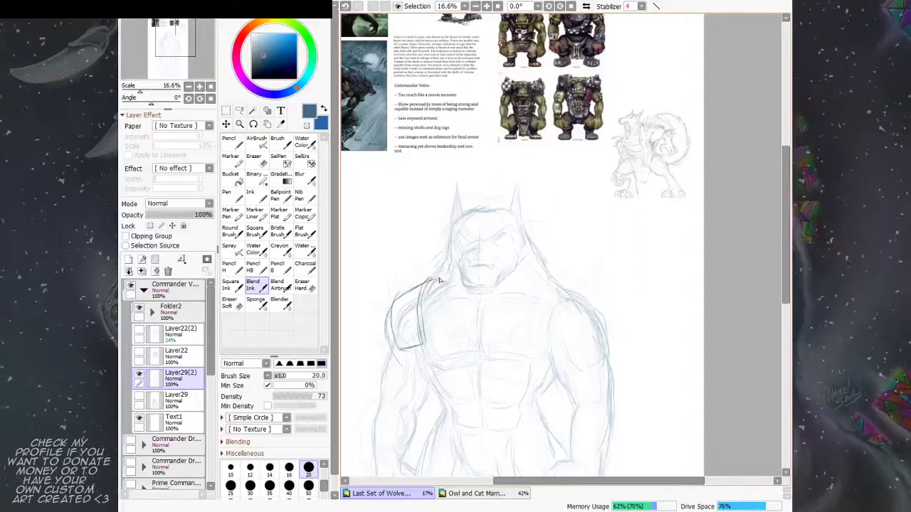
Step: Add spikes to the shoulder pad, a curved plate beneath it and a band along its inner side
{"action": "mouse_move", "coordinate": [388, 325]}
{"action": "left_mouse_down"}
{"action": "mouse_move", "coordinate": [404, 321]}
{"action": "mouse_move", "coordinate": [403, 330]}
{"action": "mouse_move", "coordinate": [383, 296]}
{"action": "mouse_move", "coordinate": [409, 308]}
{"action": "mouse_move", "coordinate": [402, 263]}
{"action": "mouse_move", "coordinate": [418, 287]}
{"action": "mouse_move", "coordinate": [425, 270]}
{"action": "mouse_move", "coordinate": [431, 278]}
{"action": "left_mouse_up"}
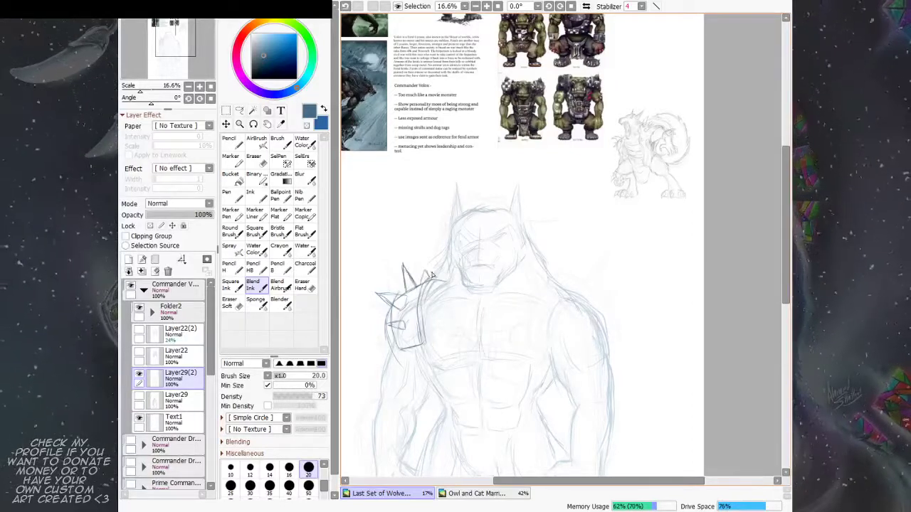
{"action": "mouse_move", "coordinate": [550, 234]}
{"action": "left_mouse_down"}
{"action": "mouse_move", "coordinate": [543, 215]}
{"action": "mouse_move", "coordinate": [536, 237]}
{"action": "left_mouse_up"}
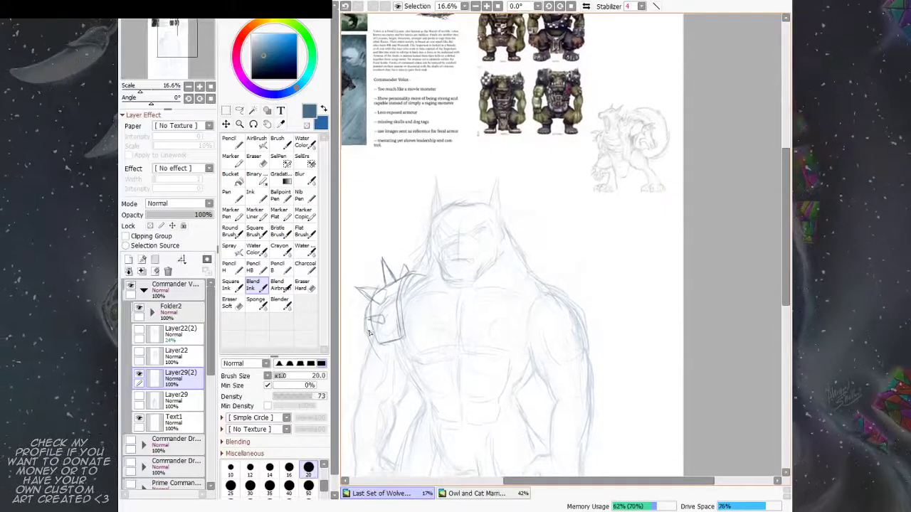
{"action": "mouse_move", "coordinate": [368, 324]}
{"action": "left_mouse_down"}
{"action": "mouse_move", "coordinate": [366, 356]}
{"action": "mouse_move", "coordinate": [369, 327]}
{"action": "mouse_move", "coordinate": [377, 370]}
{"action": "mouse_move", "coordinate": [367, 358]}
{"action": "mouse_move", "coordinate": [384, 376]}
{"action": "mouse_move", "coordinate": [381, 334]}
{"action": "mouse_move", "coordinate": [372, 367]}
{"action": "mouse_move", "coordinate": [400, 362]}
{"action": "mouse_move", "coordinate": [370, 353]}
{"action": "mouse_move", "coordinate": [408, 356]}
{"action": "left_mouse_up"}
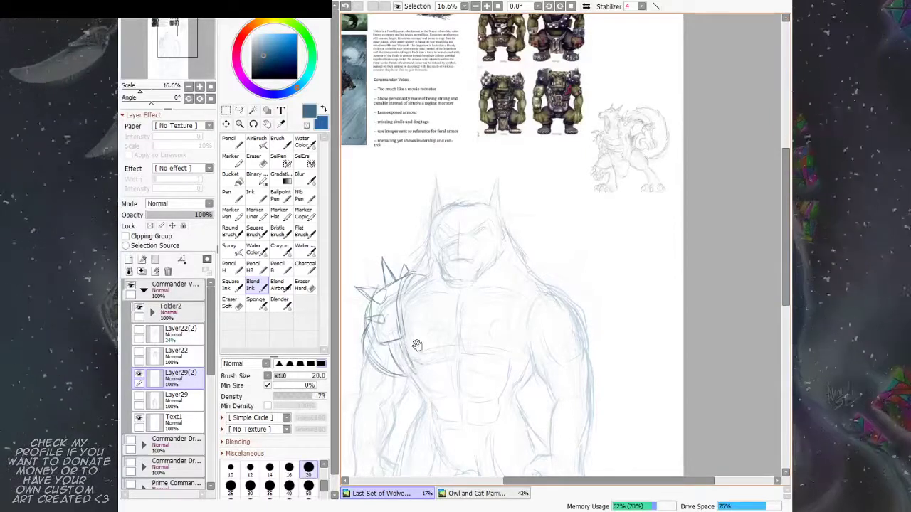
{"action": "mouse_move", "coordinate": [466, 288]}
{"action": "left_mouse_down"}
{"action": "mouse_move", "coordinate": [467, 312]}
{"action": "mouse_move", "coordinate": [417, 300]}
{"action": "mouse_move", "coordinate": [403, 331]}
{"action": "mouse_move", "coordinate": [416, 359]}
{"action": "left_mouse_up"}
{"action": "mouse_move", "coordinate": [415, 319]}
{"action": "left_mouse_down"}
{"action": "mouse_move", "coordinate": [417, 359]}
{"action": "mouse_move", "coordinate": [419, 305]}
{"action": "mouse_move", "coordinate": [417, 339]}
{"action": "mouse_move", "coordinate": [414, 307]}
{"action": "mouse_move", "coordinate": [406, 321]}
{"action": "left_mouse_up"}
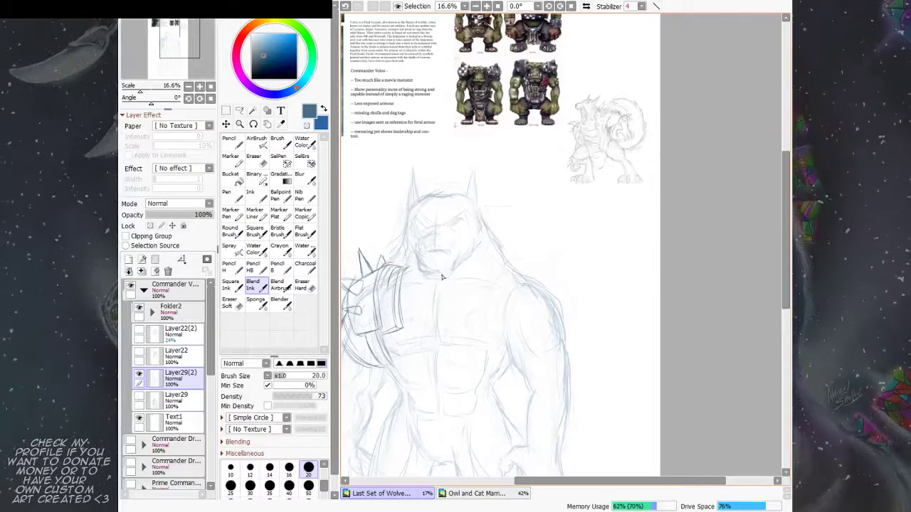
Step: Draw another curved band on the shoulder pad's chest side and add small rounded details beside it
{"action": "mouse_move", "coordinate": [504, 253]}
{"action": "left_mouse_down"}
{"action": "mouse_move", "coordinate": [543, 224]}
{"action": "mouse_move", "coordinate": [529, 219]}
{"action": "left_mouse_up"}
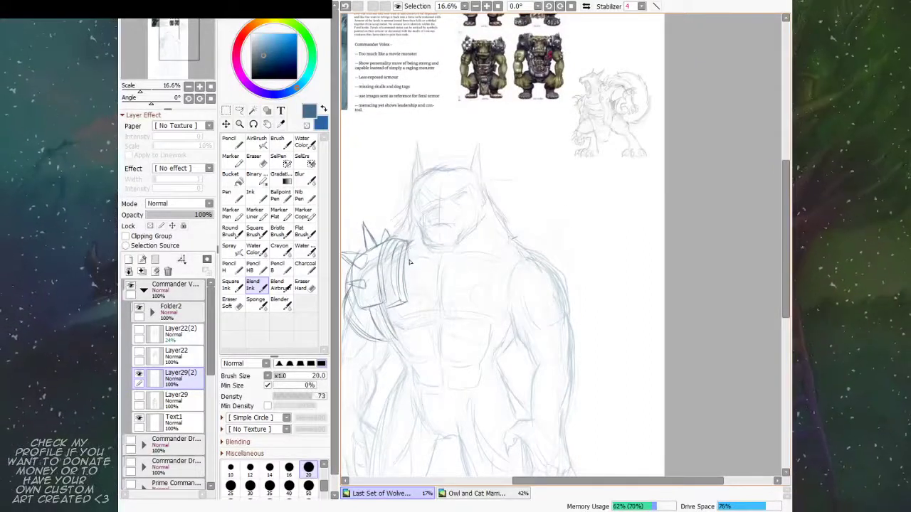
{"action": "mouse_move", "coordinate": [408, 249]}
{"action": "left_mouse_down"}
{"action": "mouse_move", "coordinate": [422, 286]}
{"action": "mouse_move", "coordinate": [410, 300]}
{"action": "left_mouse_up"}
{"action": "left_click_drag", "start_coordinate": [517, 232], "coordinate": [507, 236]}
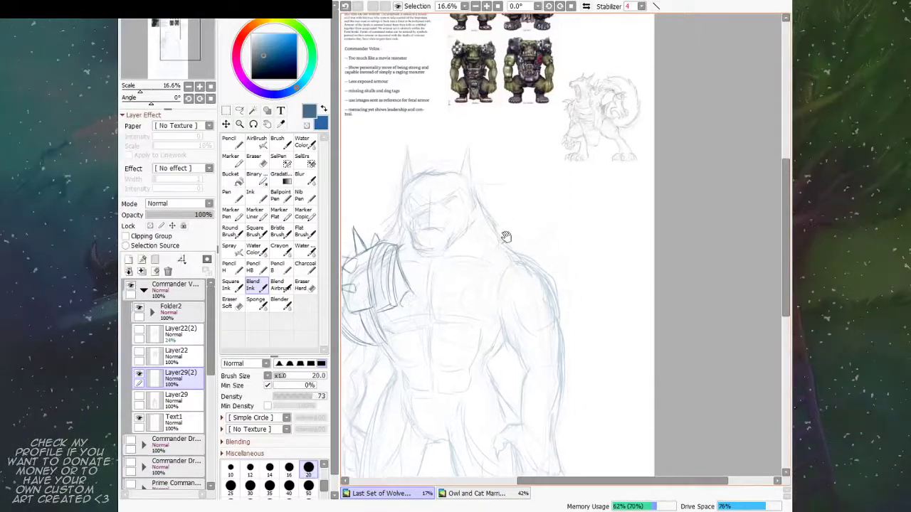
{"action": "mouse_move", "coordinate": [410, 292]}
{"action": "left_mouse_down"}
{"action": "mouse_move", "coordinate": [404, 307]}
{"action": "mouse_move", "coordinate": [404, 270]}
{"action": "mouse_move", "coordinate": [407, 279]}
{"action": "left_mouse_up"}
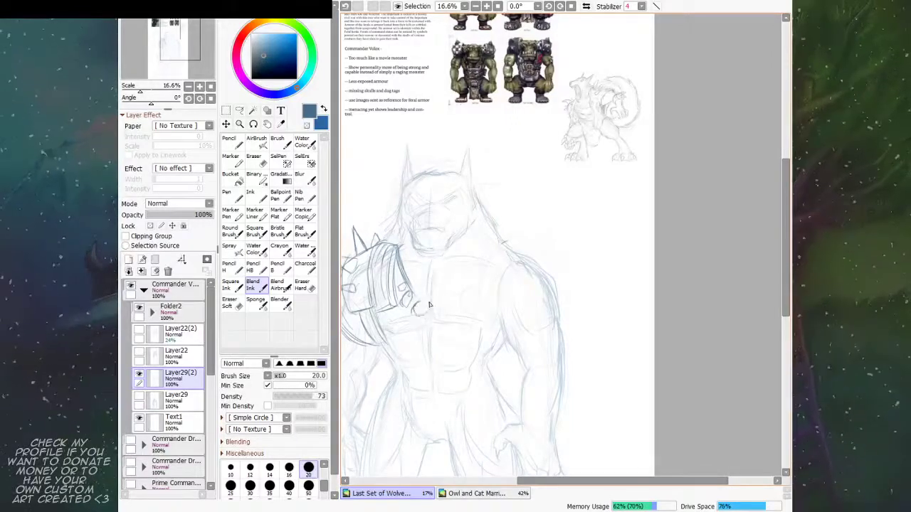
Step: Start a rounded skull outline on the chest beside the shoulder pad and undo the last strokes
{"action": "mouse_move", "coordinate": [417, 307]}
{"action": "left_mouse_down"}
{"action": "mouse_move", "coordinate": [412, 321]}
{"action": "mouse_move", "coordinate": [418, 301]}
{"action": "left_mouse_up"}
{"action": "key", "text": "ctrl+z"}
{"action": "key", "text": "ctrl+z"}
{"action": "key", "text": "ctrl+z"}
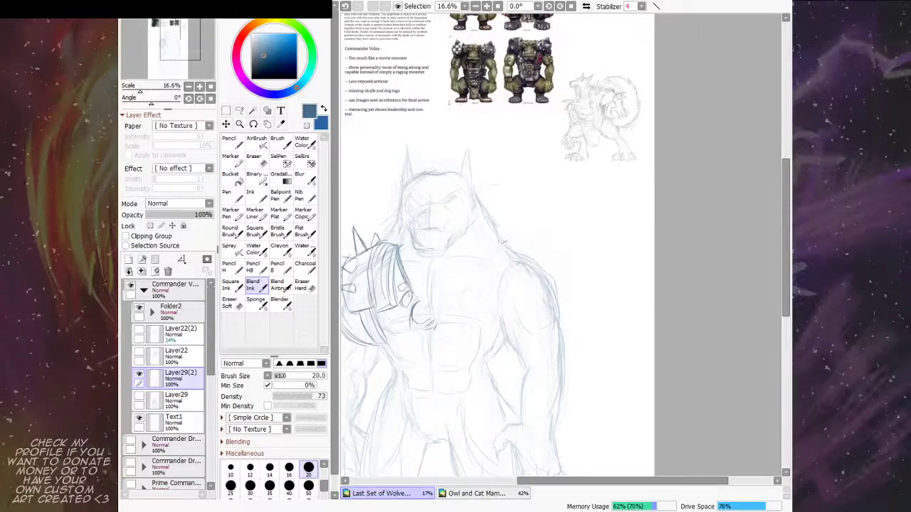
Step: Create a new layer above the reference images in Folder2 and place a reduced animal skull photo beside the wolf's head
{"action": "left_click", "coordinate": [152, 312]}
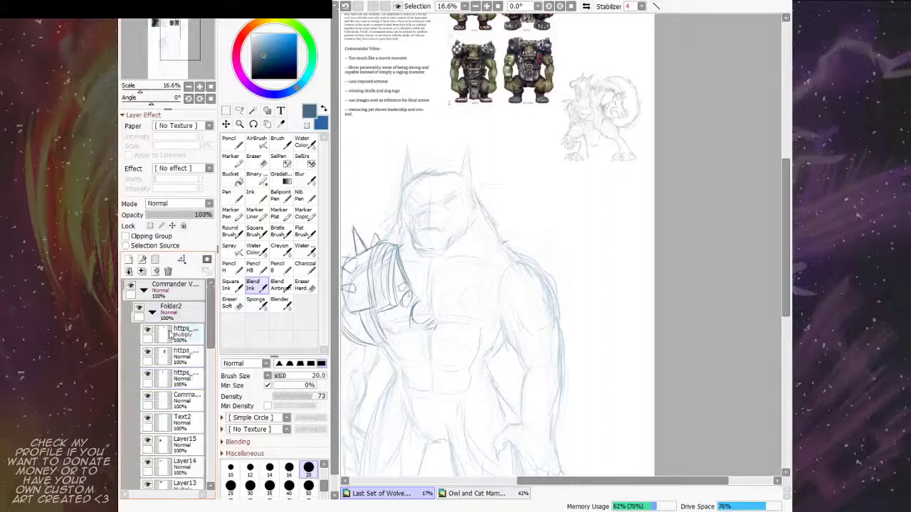
{"action": "left_click", "coordinate": [187, 336]}
{"action": "key", "text": "ctrl+shift+n"}
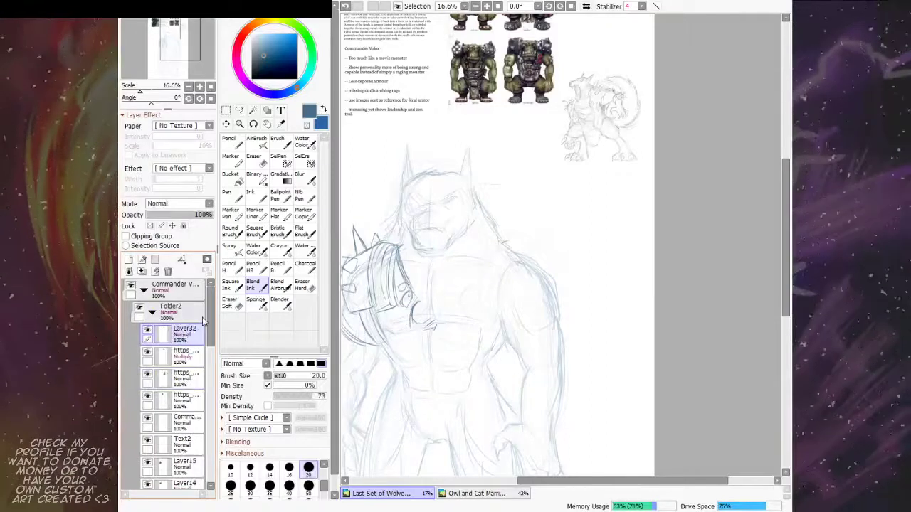
{"action": "left_click", "coordinate": [226, 123]}
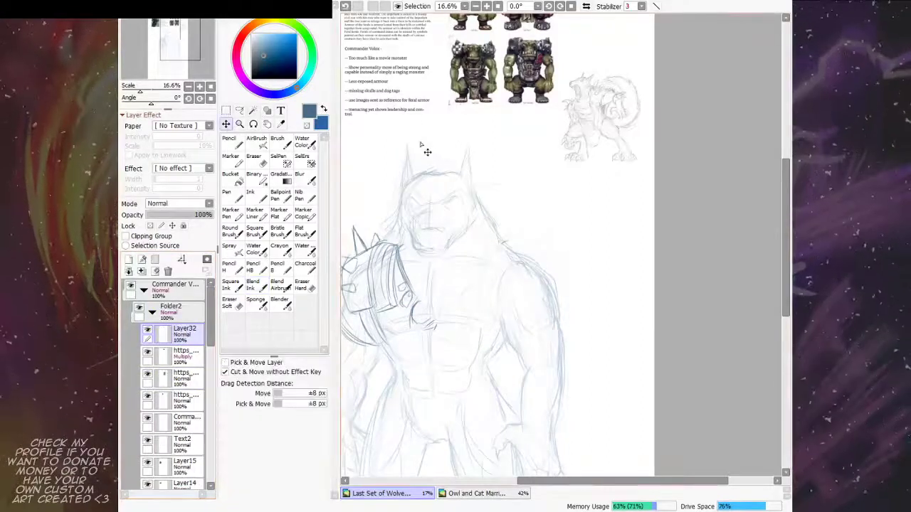
{"action": "left_click_drag", "start_coordinate": [497, 195], "coordinate": [553, 244]}
{"action": "mouse_move", "coordinate": [496, 169]}
{"action": "left_mouse_down"}
{"action": "mouse_move", "coordinate": [604, 296]}
{"action": "mouse_move", "coordinate": [606, 270]}
{"action": "mouse_move", "coordinate": [620, 273]}
{"action": "mouse_move", "coordinate": [614, 256]}
{"action": "mouse_move", "coordinate": [644, 248]}
{"action": "left_mouse_up"}
{"action": "key", "text": "ctrl+t"}
{"action": "left_click_drag", "start_coordinate": [575, 184], "coordinate": [569, 176]}
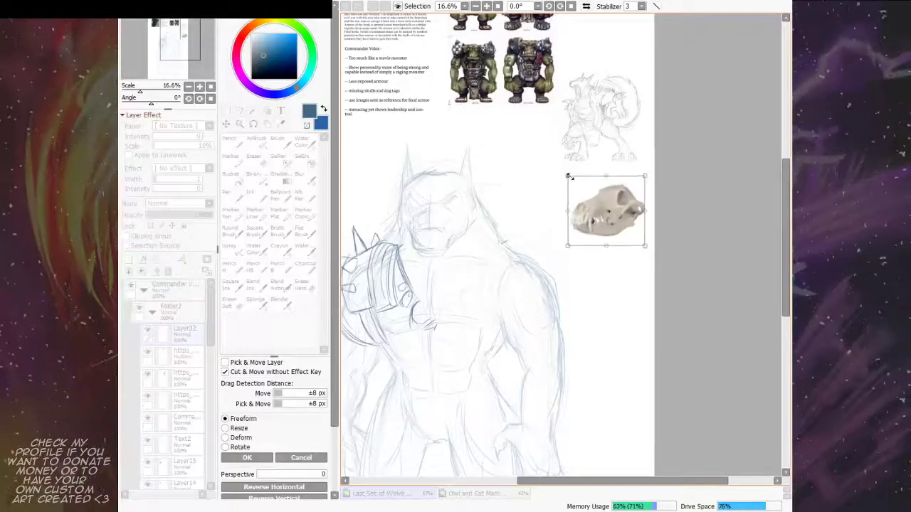
{"action": "key", "text": "Return"}
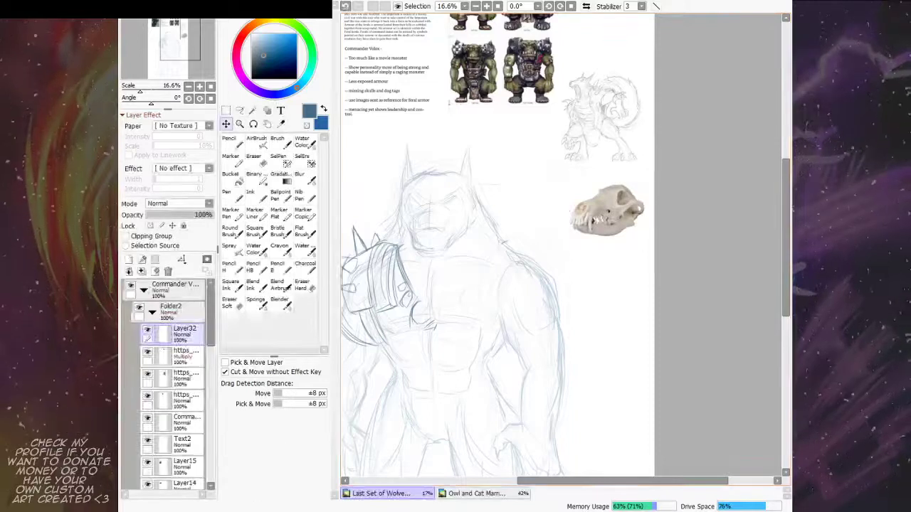
Step: Collapse Folder2 and set its opacity to 56%, checking which content belongs to Layer29(2)
{"action": "left_click", "coordinate": [151, 311]}
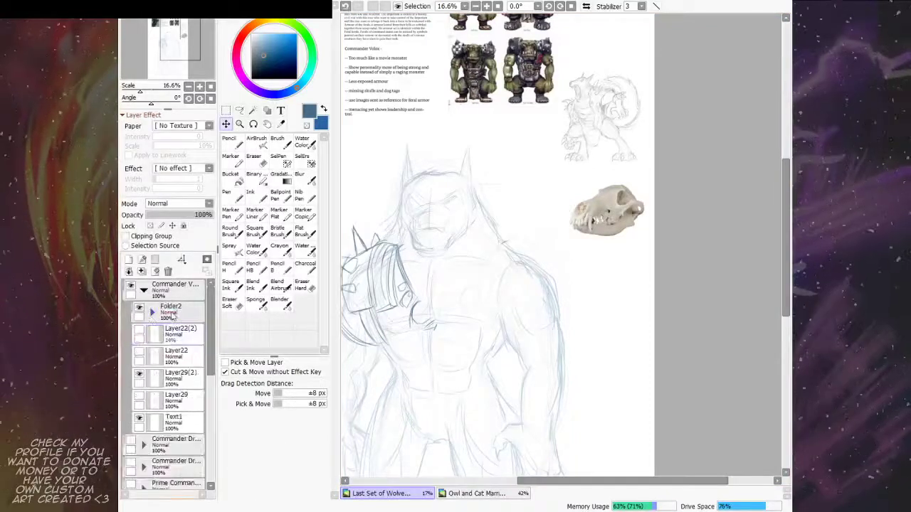
{"action": "left_click", "coordinate": [175, 313]}
{"action": "left_click", "coordinate": [182, 215]}
{"action": "left_click", "coordinate": [140, 374]}
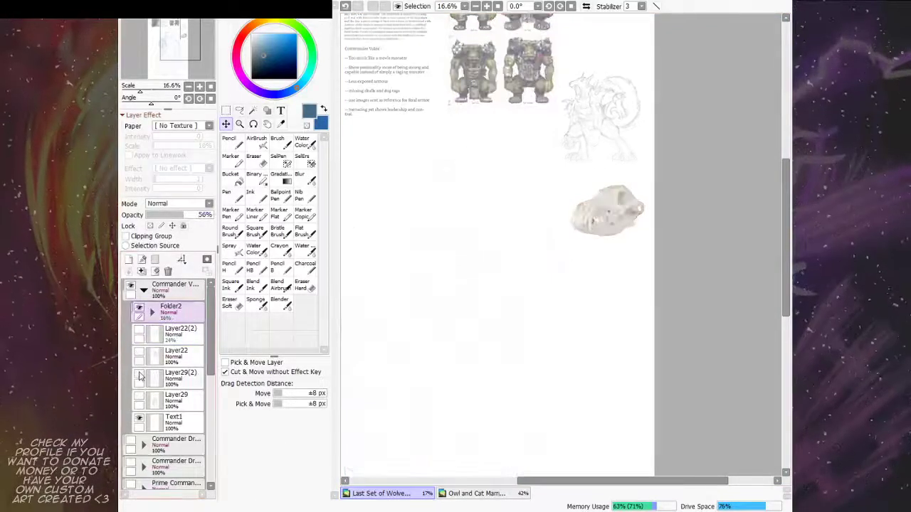
{"action": "left_click", "coordinate": [140, 375]}
Step: Draw a wolf skull ornament on the chest beside the shoulder pad on Layer29(2) with the Blend Ink brush
{"action": "left_click", "coordinate": [162, 372]}
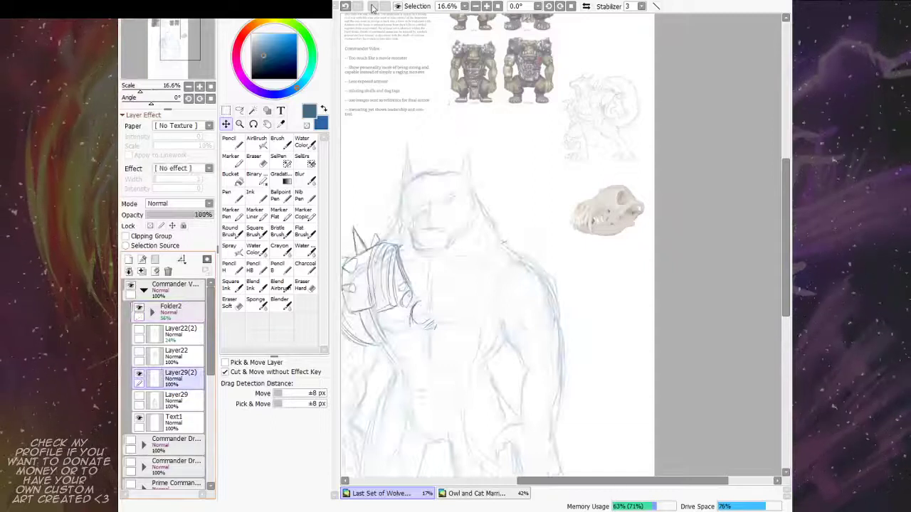
{"action": "left_click", "coordinate": [262, 284]}
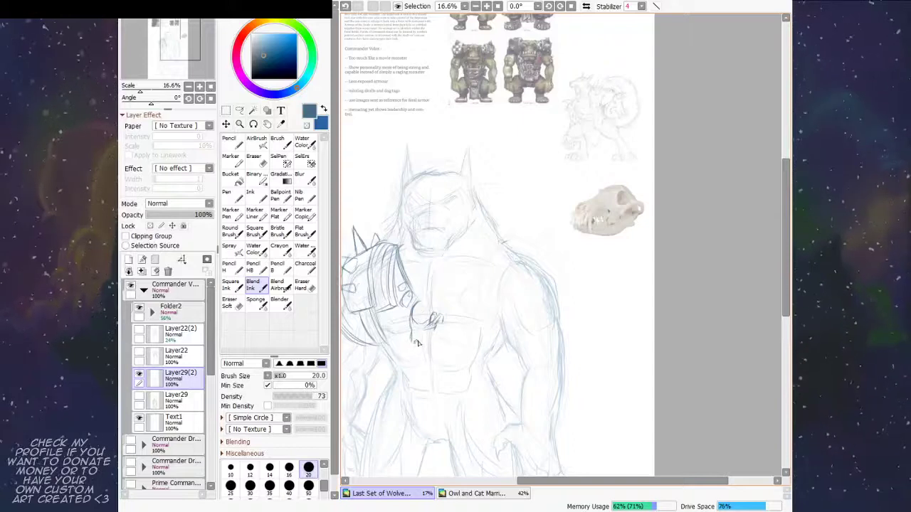
{"action": "left_click_drag", "start_coordinate": [432, 321], "coordinate": [433, 322]}
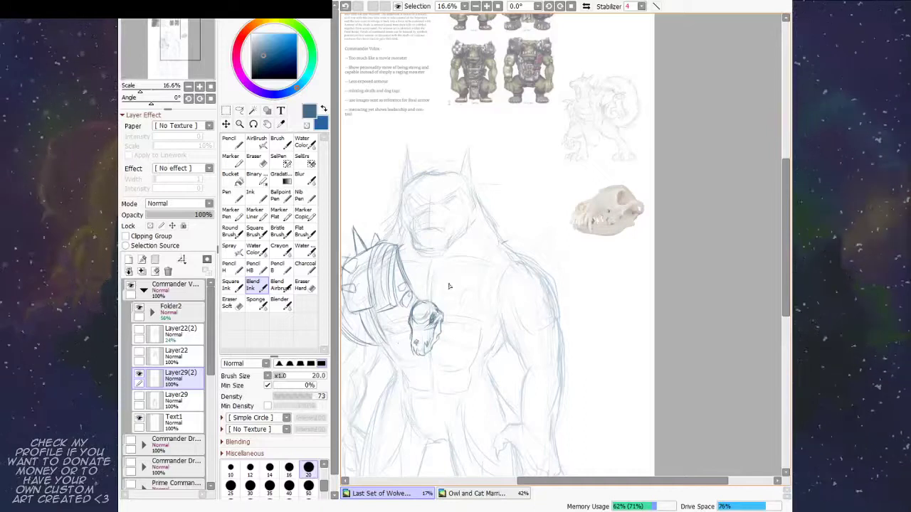
Step: Select the drawn skull ornament with a freeform lasso and scale it down
{"action": "key", "text": "a"}
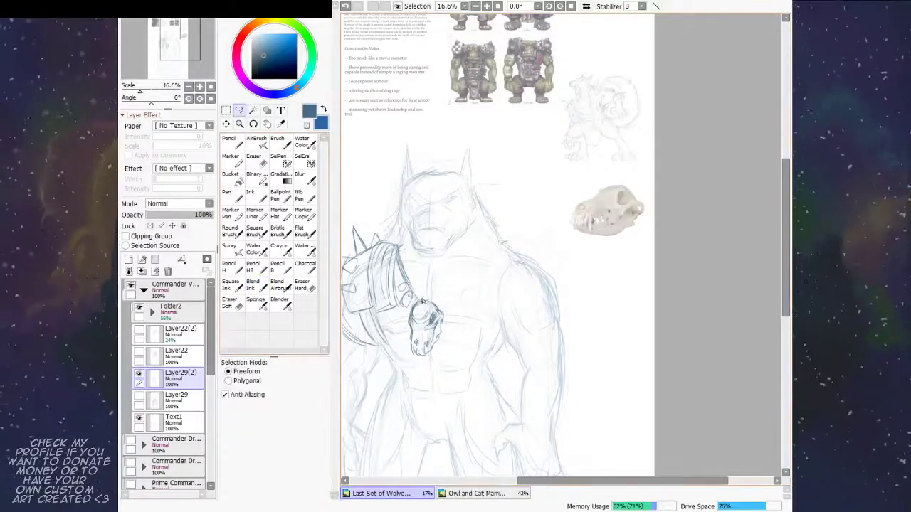
{"action": "mouse_move", "coordinate": [423, 302]}
{"action": "left_mouse_down"}
{"action": "mouse_move", "coordinate": [406, 349]}
{"action": "mouse_move", "coordinate": [425, 360]}
{"action": "mouse_move", "coordinate": [445, 338]}
{"action": "mouse_move", "coordinate": [424, 300]}
{"action": "left_mouse_up"}
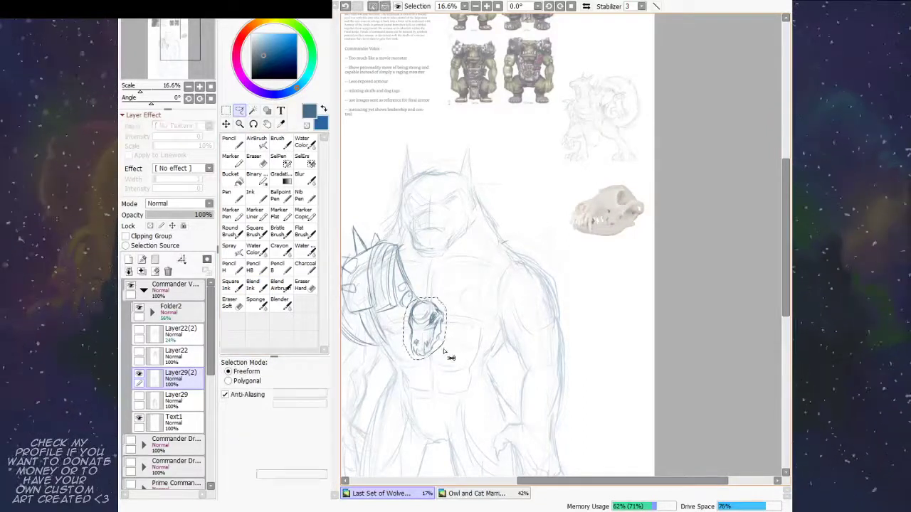
{"action": "key", "text": "ctrl+t"}
{"action": "left_click_drag", "start_coordinate": [446, 359], "coordinate": [434, 327]}
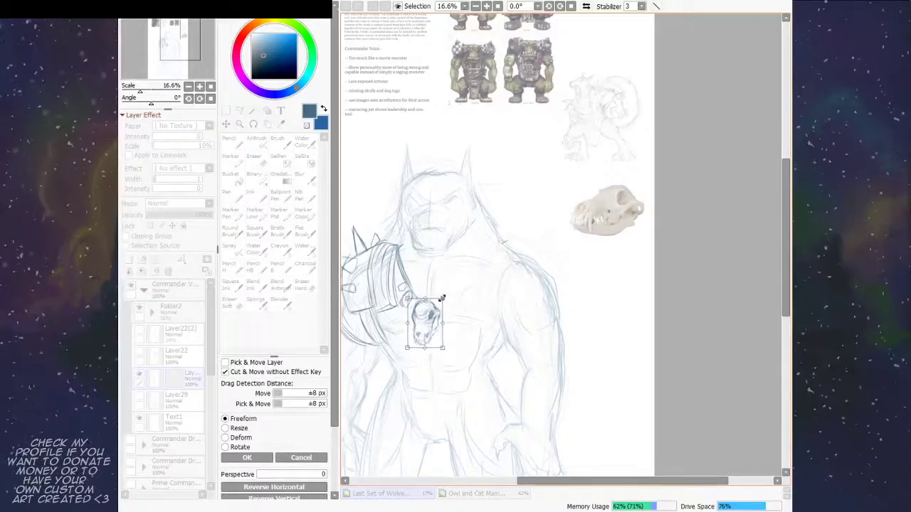
{"action": "key", "text": "Return"}
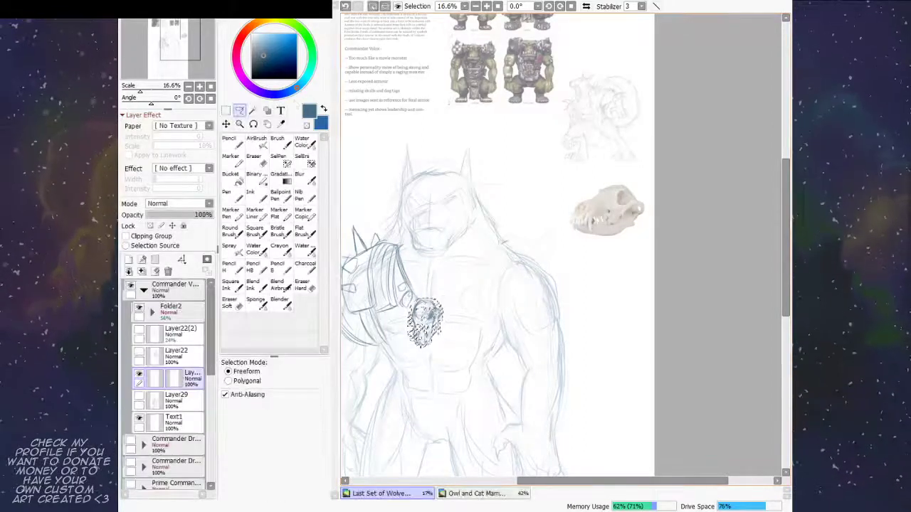
Step: Clean up the chest skull with the Eraser Soft brush and draw a second, smaller skull beside it with Blend Ink
{"action": "left_click", "coordinate": [232, 303]}
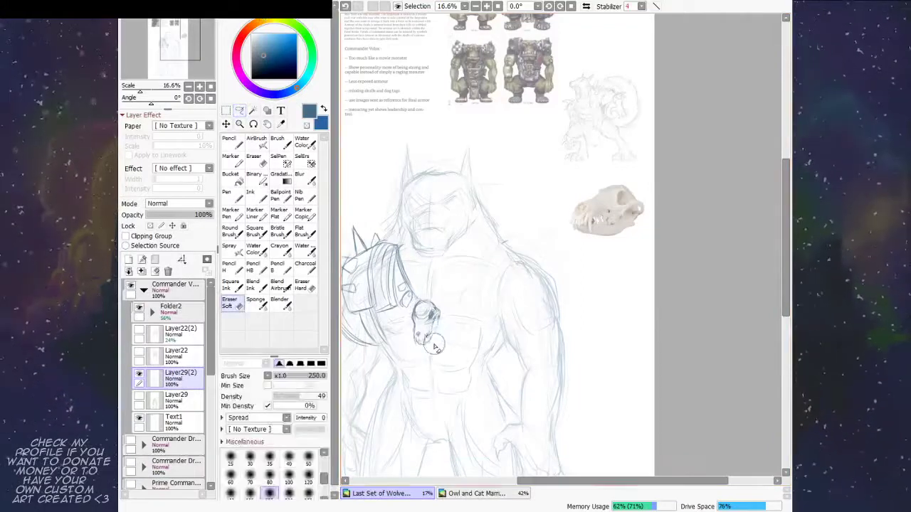
{"action": "left_click", "coordinate": [253, 285]}
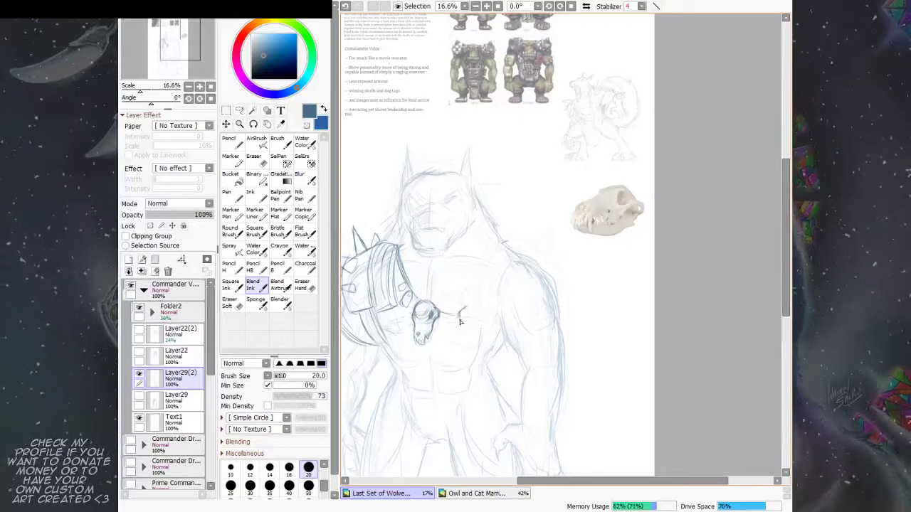
{"action": "mouse_move", "coordinate": [458, 318]}
{"action": "left_mouse_down"}
{"action": "mouse_move", "coordinate": [477, 318]}
{"action": "mouse_move", "coordinate": [460, 323]}
{"action": "mouse_move", "coordinate": [473, 335]}
{"action": "left_mouse_up"}
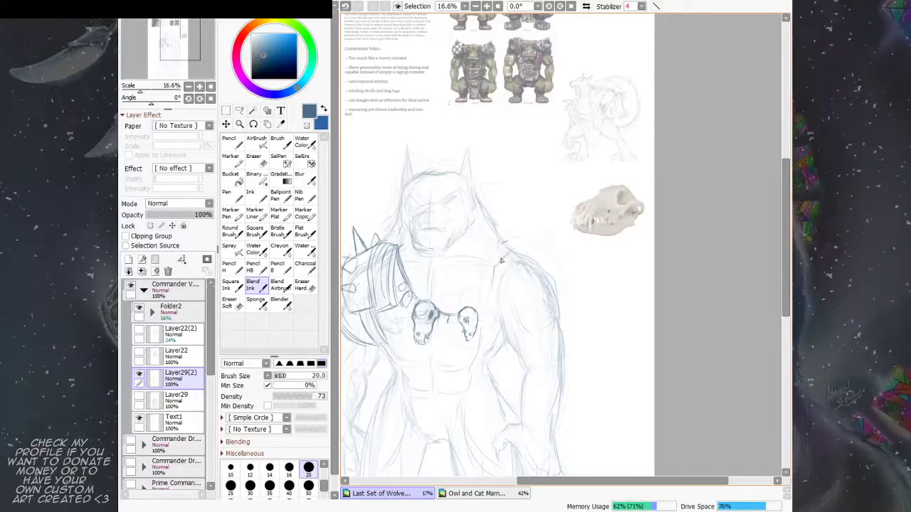
Step: Draw a harness strap over the unarmoured shoulder, running down the chest to a pointed piece beside the second skull
{"action": "mouse_move", "coordinate": [501, 260]}
{"action": "left_mouse_down"}
{"action": "mouse_move", "coordinate": [489, 298]}
{"action": "mouse_move", "coordinate": [528, 258]}
{"action": "left_mouse_up"}
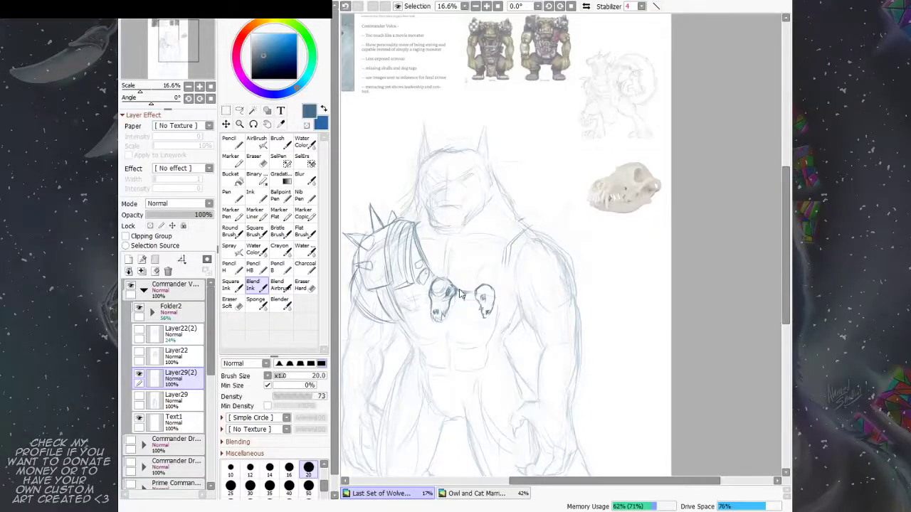
{"action": "left_click_drag", "start_coordinate": [567, 213], "coordinate": [524, 217]}
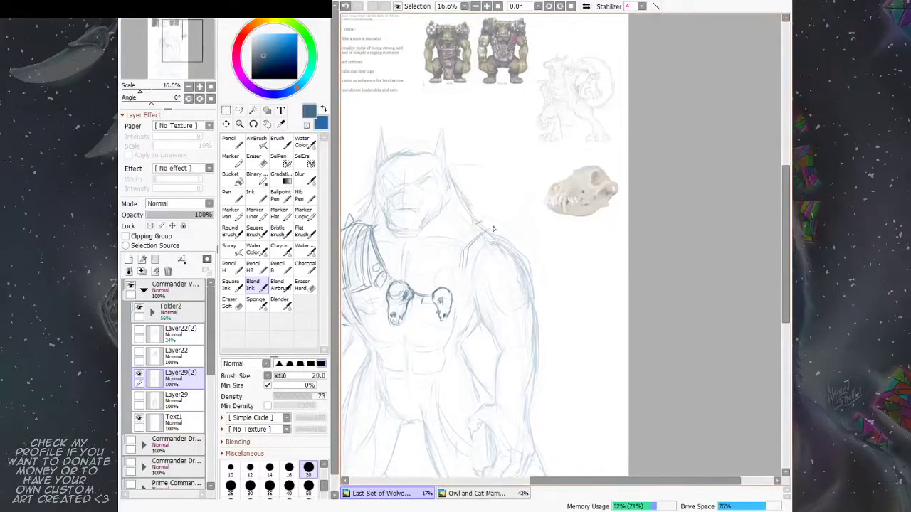
{"action": "left_click_drag", "start_coordinate": [470, 240], "coordinate": [455, 292]}
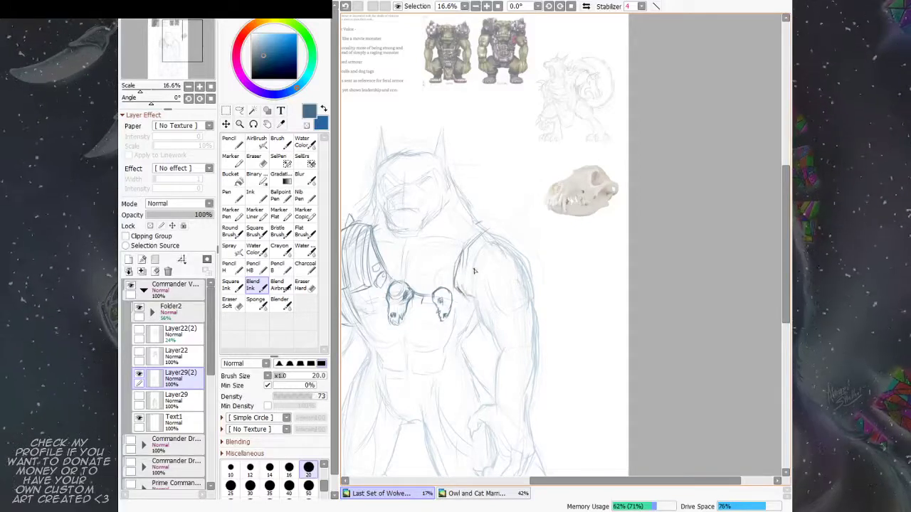
{"action": "mouse_move", "coordinate": [462, 268]}
{"action": "left_mouse_down"}
{"action": "mouse_move", "coordinate": [460, 304]}
{"action": "mouse_move", "coordinate": [493, 286]}
{"action": "left_mouse_up"}
{"action": "scroll", "coordinate": [499, 263], "scroll_direction": "up", "scroll_amount": 2}
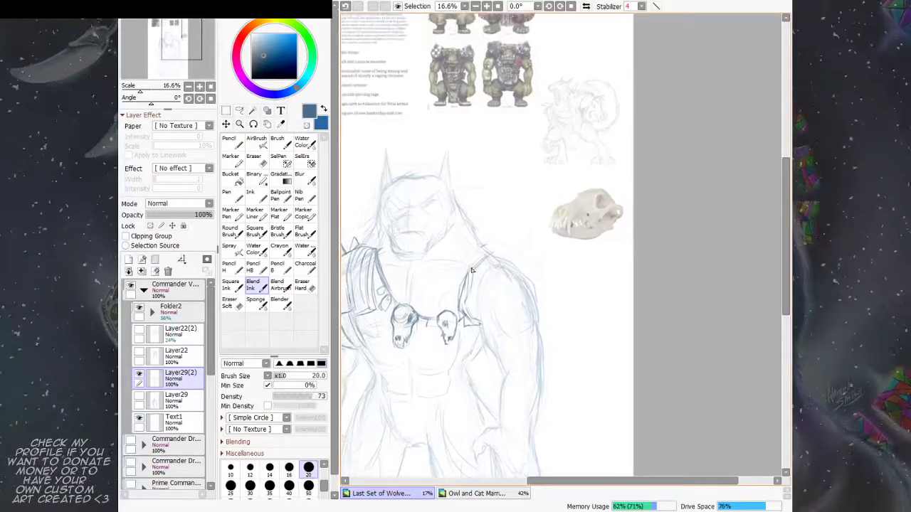
{"action": "mouse_move", "coordinate": [489, 249]}
{"action": "left_mouse_down"}
{"action": "mouse_move", "coordinate": [450, 276]}
{"action": "mouse_move", "coordinate": [446, 307]}
{"action": "mouse_move", "coordinate": [510, 249]}
{"action": "left_mouse_up"}
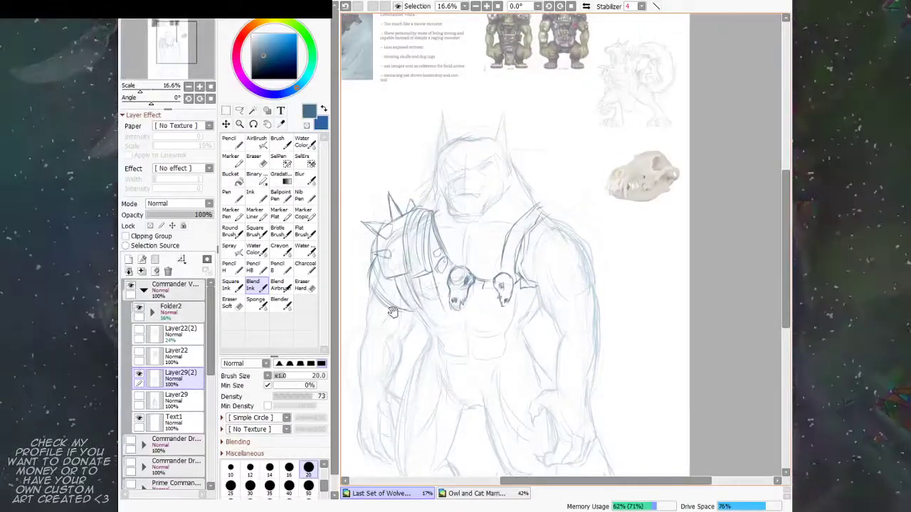
Step: Sketch the upper arm contour below the spiked shoulder pad and the harness lines along that side of the chest
{"action": "mouse_move", "coordinate": [401, 289]}
{"action": "left_mouse_down"}
{"action": "mouse_move", "coordinate": [375, 339]}
{"action": "mouse_move", "coordinate": [374, 329]}
{"action": "mouse_move", "coordinate": [367, 339]}
{"action": "mouse_move", "coordinate": [370, 326]}
{"action": "mouse_move", "coordinate": [364, 364]}
{"action": "left_mouse_up"}
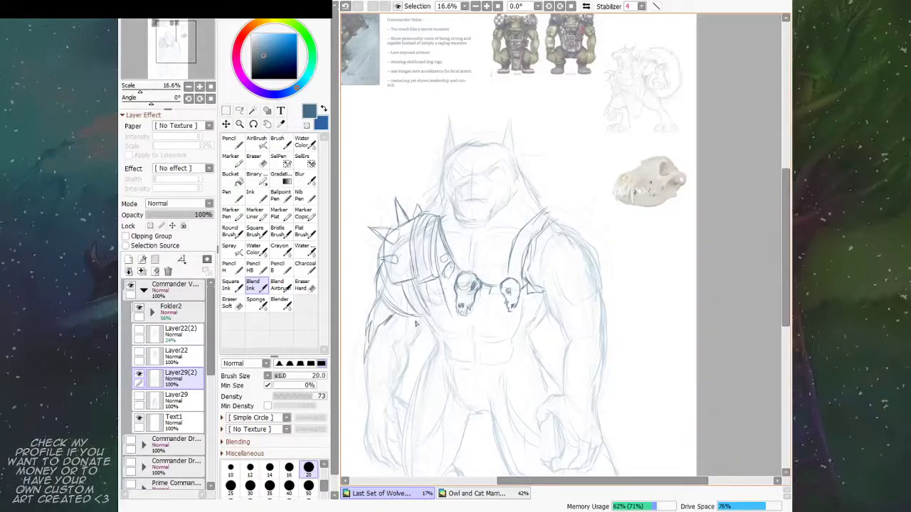
{"action": "left_click_drag", "start_coordinate": [418, 324], "coordinate": [419, 332]}
{"action": "left_click_drag", "start_coordinate": [532, 248], "coordinate": [521, 229]}
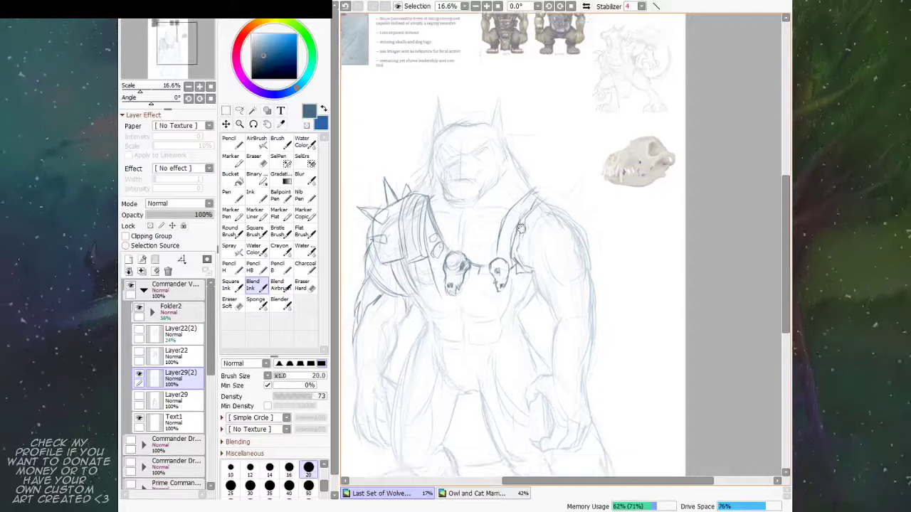
{"action": "left_click_drag", "start_coordinate": [411, 293], "coordinate": [421, 306]}
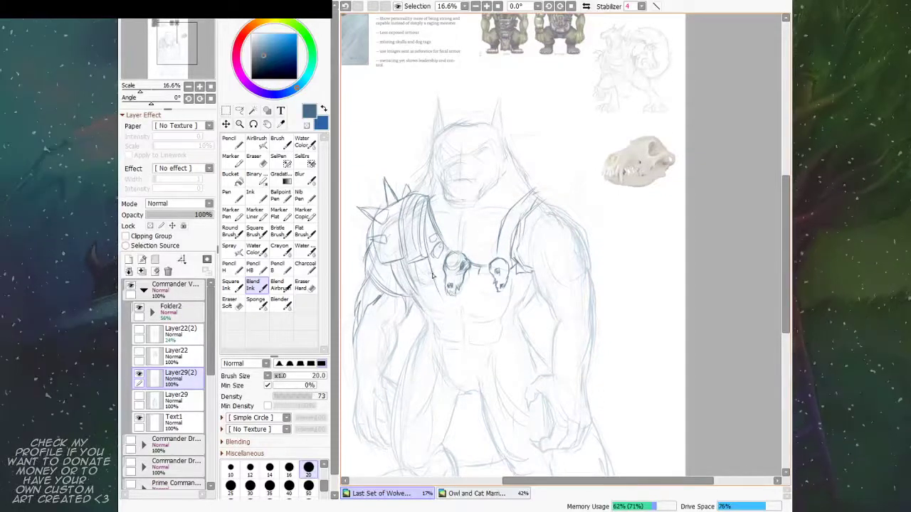
Step: Draw a curved necklace line across the upper chest with small dog tags and teeth hanging from it
{"action": "left_click_drag", "start_coordinate": [533, 232], "coordinate": [458, 326]}
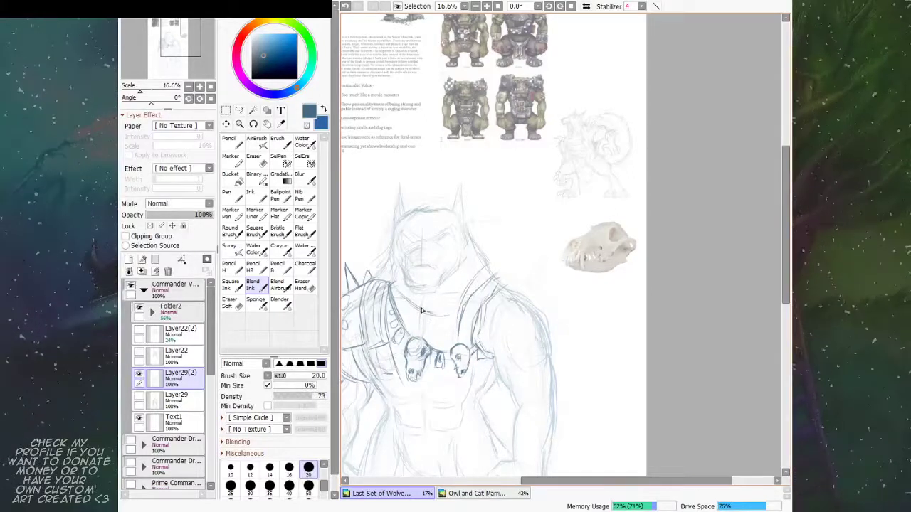
{"action": "mouse_move", "coordinate": [421, 310]}
{"action": "left_mouse_down"}
{"action": "mouse_move", "coordinate": [447, 315]}
{"action": "mouse_move", "coordinate": [423, 318]}
{"action": "left_mouse_up"}
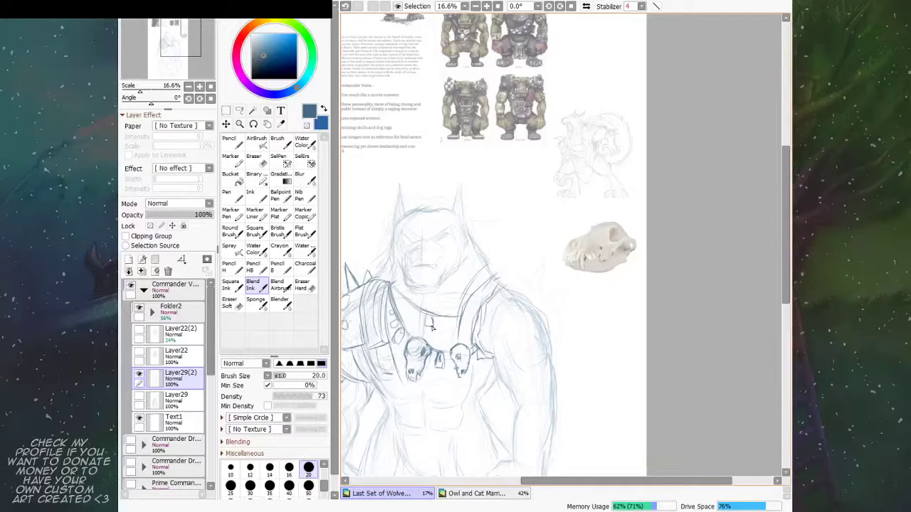
{"action": "mouse_move", "coordinate": [416, 311]}
{"action": "left_mouse_down"}
{"action": "mouse_move", "coordinate": [443, 323]}
{"action": "mouse_move", "coordinate": [413, 314]}
{"action": "left_mouse_up"}
{"action": "left_click_drag", "start_coordinate": [481, 317], "coordinate": [487, 262]}
{"action": "left_click_drag", "start_coordinate": [437, 294], "coordinate": [455, 266]}
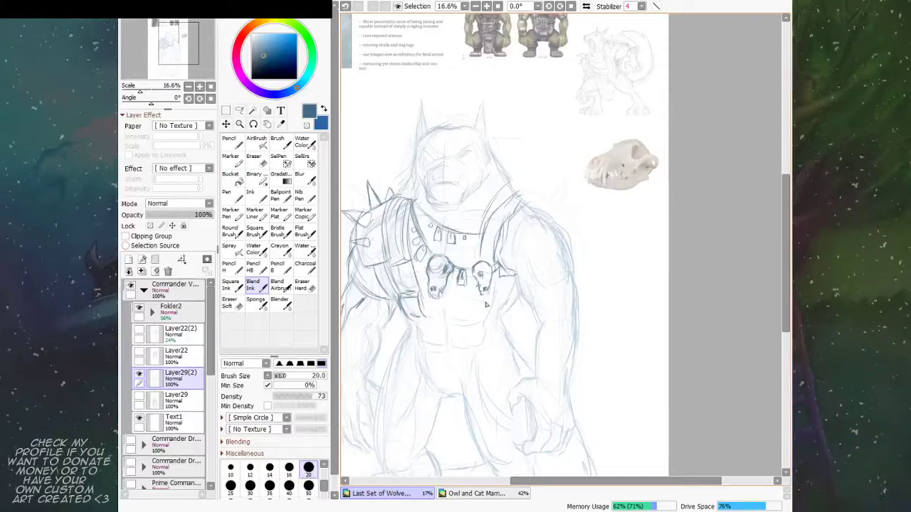
Step: Darken the inner and outer contours of the arm below the spiked shoulder pad down to the forearm
{"action": "left_click_drag", "start_coordinate": [482, 287], "coordinate": [496, 284]}
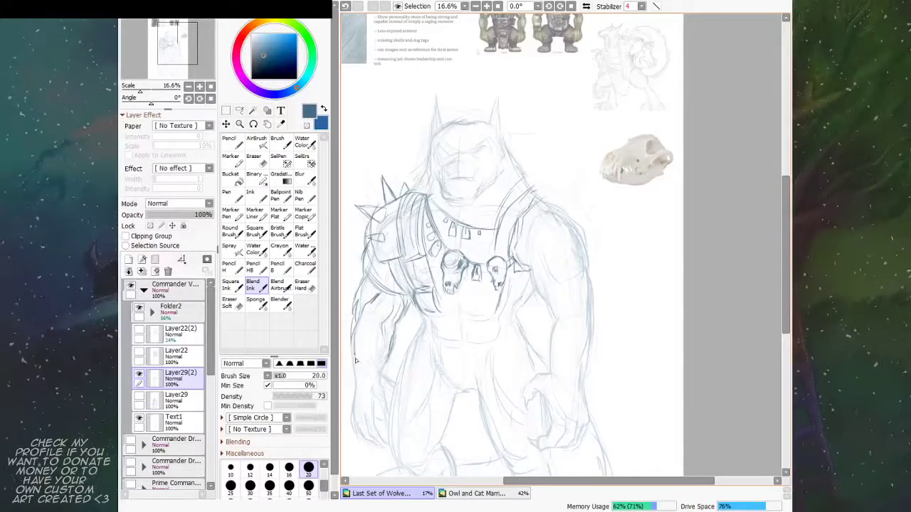
{"action": "left_click_drag", "start_coordinate": [385, 366], "coordinate": [383, 382]}
{"action": "left_click_drag", "start_coordinate": [553, 247], "coordinate": [536, 237]}
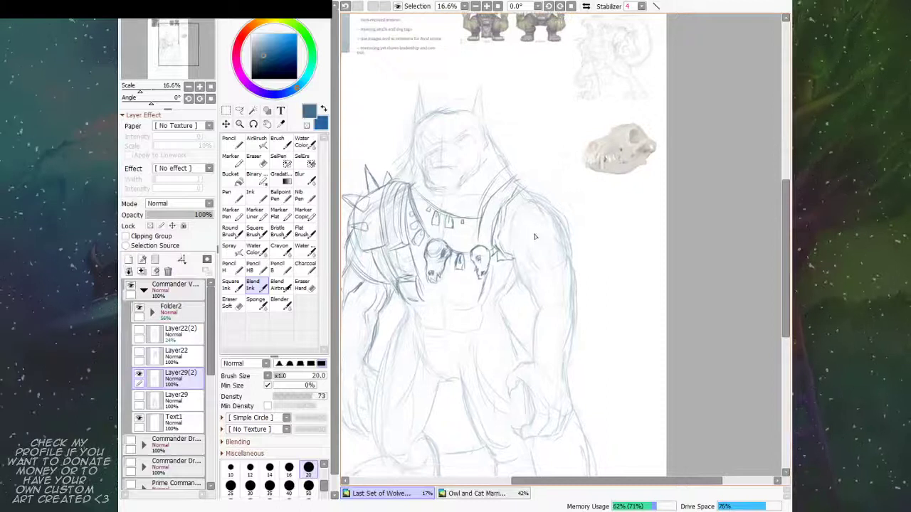
Step: Mirror the canvas view, outline a rounded shoulder pad on the bare shoulder down the upper arm, and restore the view
{"action": "key", "text": "h"}
{"action": "mouse_move", "coordinate": [640, 377]}
{"action": "left_mouse_down"}
{"action": "mouse_move", "coordinate": [464, 368]}
{"action": "mouse_move", "coordinate": [642, 383]}
{"action": "left_mouse_up"}
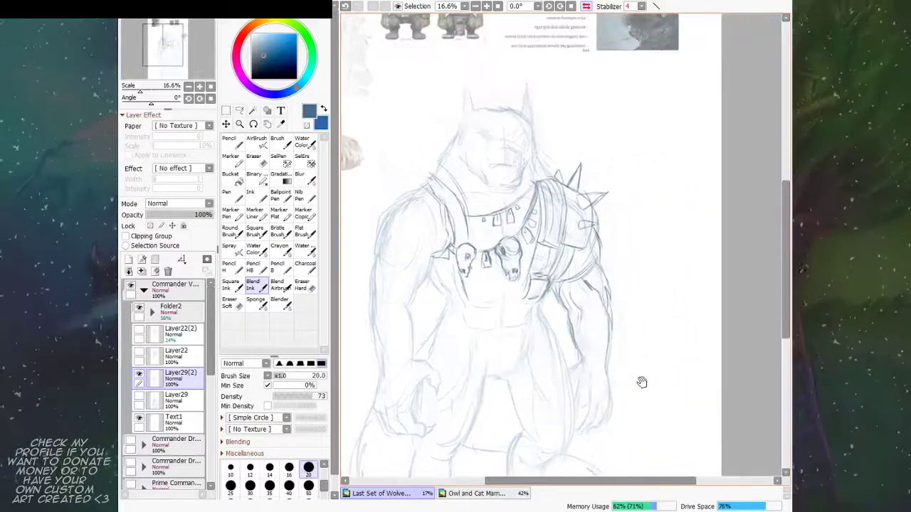
{"action": "left_click_drag", "start_coordinate": [610, 347], "coordinate": [638, 411]}
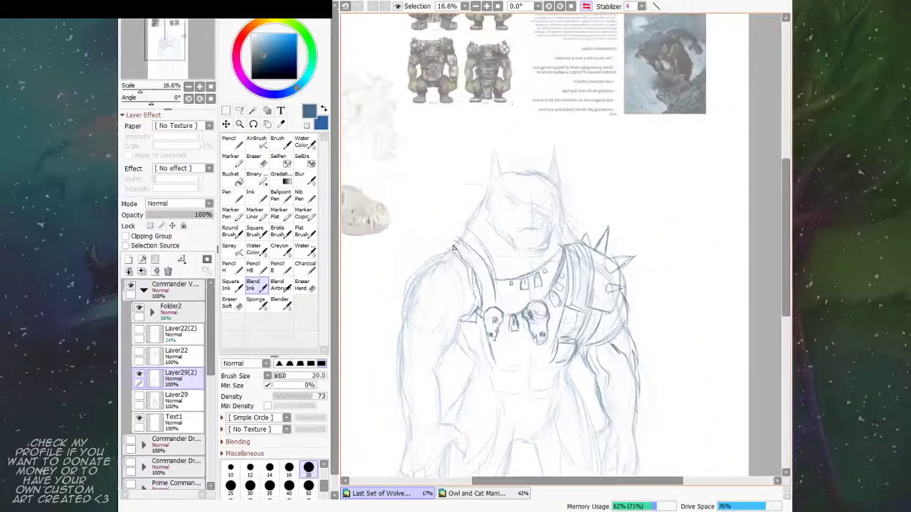
{"action": "mouse_move", "coordinate": [440, 247]}
{"action": "left_mouse_down"}
{"action": "mouse_move", "coordinate": [461, 259]}
{"action": "mouse_move", "coordinate": [447, 250]}
{"action": "mouse_move", "coordinate": [463, 242]}
{"action": "mouse_move", "coordinate": [470, 274]}
{"action": "mouse_move", "coordinate": [440, 248]}
{"action": "mouse_move", "coordinate": [402, 276]}
{"action": "mouse_move", "coordinate": [395, 311]}
{"action": "mouse_move", "coordinate": [420, 257]}
{"action": "mouse_move", "coordinate": [400, 289]}
{"action": "left_mouse_up"}
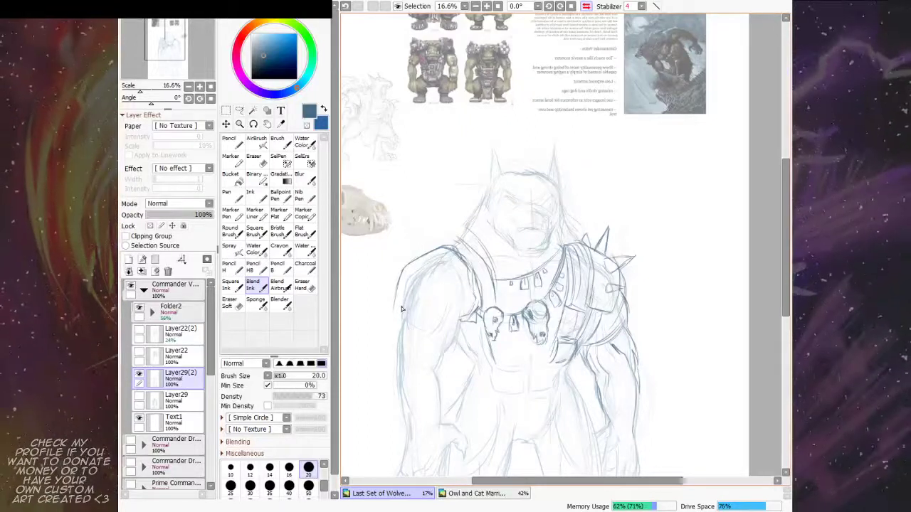
{"action": "left_click_drag", "start_coordinate": [397, 280], "coordinate": [397, 328]}
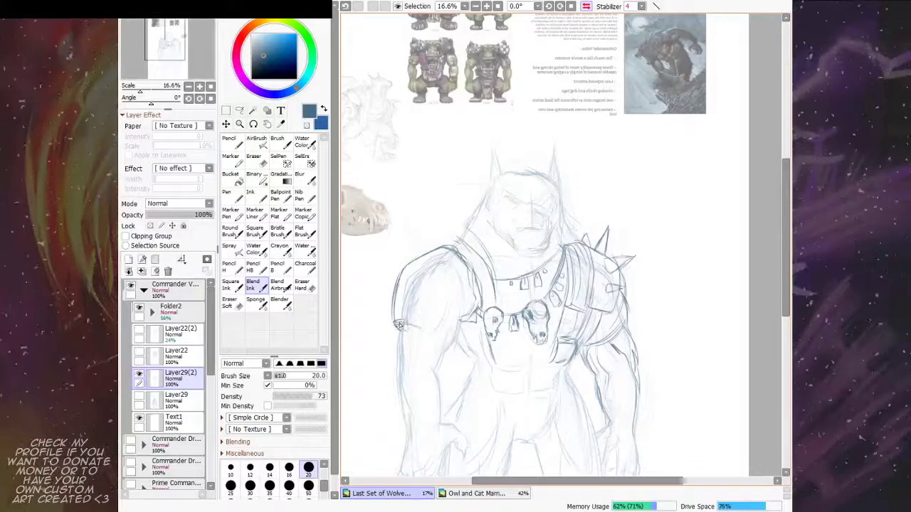
{"action": "key", "text": "h"}
{"action": "left_click_drag", "start_coordinate": [763, 307], "coordinate": [588, 244]}
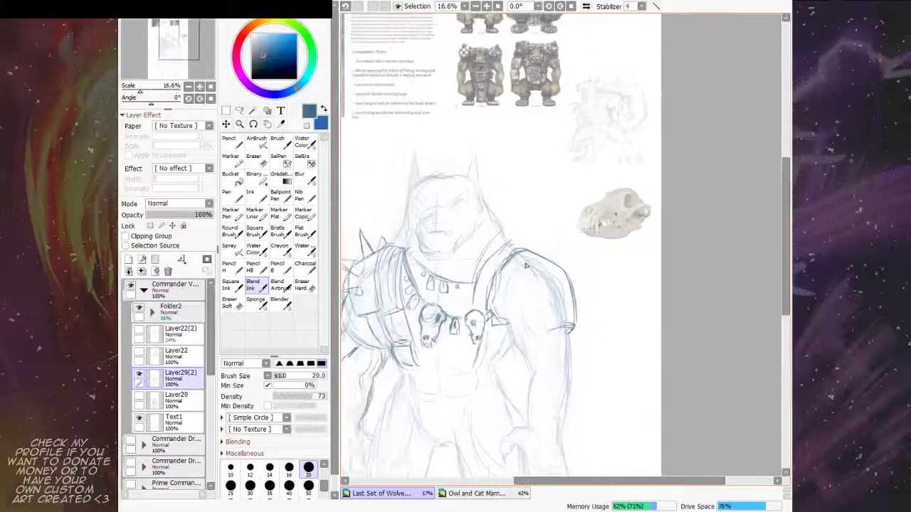
Step: Draw long pointed spikes rising outward from the top and front of the new shoulder pad
{"action": "mouse_move", "coordinate": [531, 249]}
{"action": "left_mouse_down"}
{"action": "mouse_move", "coordinate": [556, 230]}
{"action": "mouse_move", "coordinate": [544, 252]}
{"action": "mouse_move", "coordinate": [567, 229]}
{"action": "left_mouse_up"}
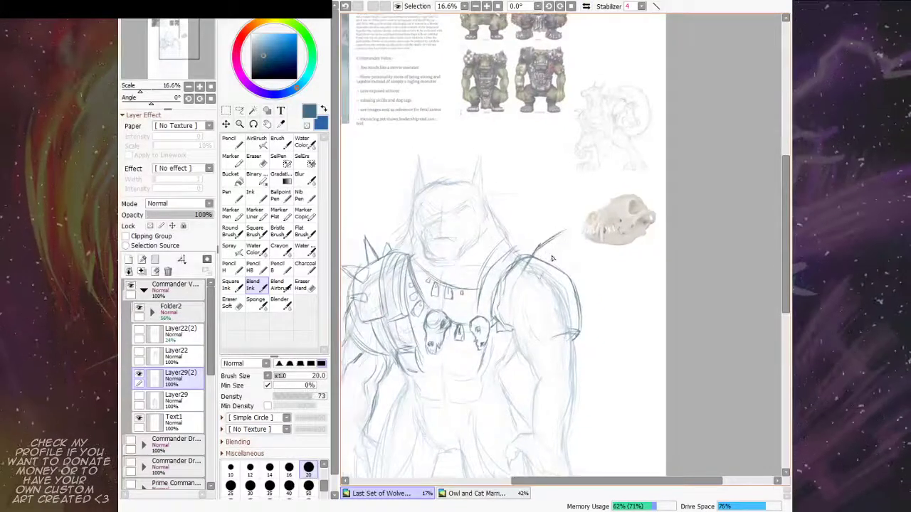
{"action": "mouse_move", "coordinate": [544, 276]}
{"action": "left_mouse_down"}
{"action": "mouse_move", "coordinate": [531, 257]}
{"action": "mouse_move", "coordinate": [567, 231]}
{"action": "left_mouse_up"}
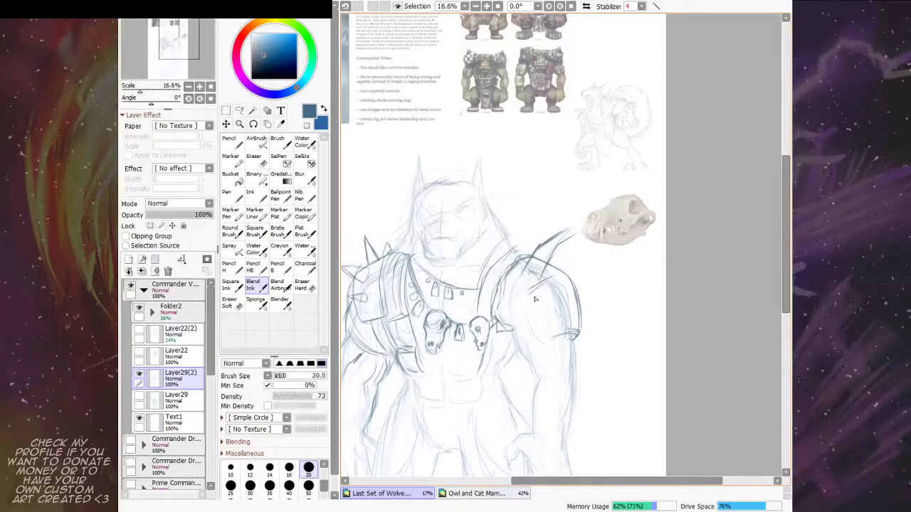
{"action": "mouse_move", "coordinate": [529, 294]}
{"action": "left_mouse_down"}
{"action": "mouse_move", "coordinate": [586, 271]}
{"action": "mouse_move", "coordinate": [565, 239]}
{"action": "mouse_move", "coordinate": [565, 189]}
{"action": "mouse_move", "coordinate": [570, 183]}
{"action": "mouse_move", "coordinate": [578, 224]}
{"action": "mouse_move", "coordinate": [588, 169]}
{"action": "mouse_move", "coordinate": [594, 219]}
{"action": "mouse_move", "coordinate": [587, 211]}
{"action": "mouse_move", "coordinate": [589, 249]}
{"action": "left_mouse_up"}
{"action": "scroll", "coordinate": [601, 256], "scroll_direction": "down", "scroll_amount": 1}
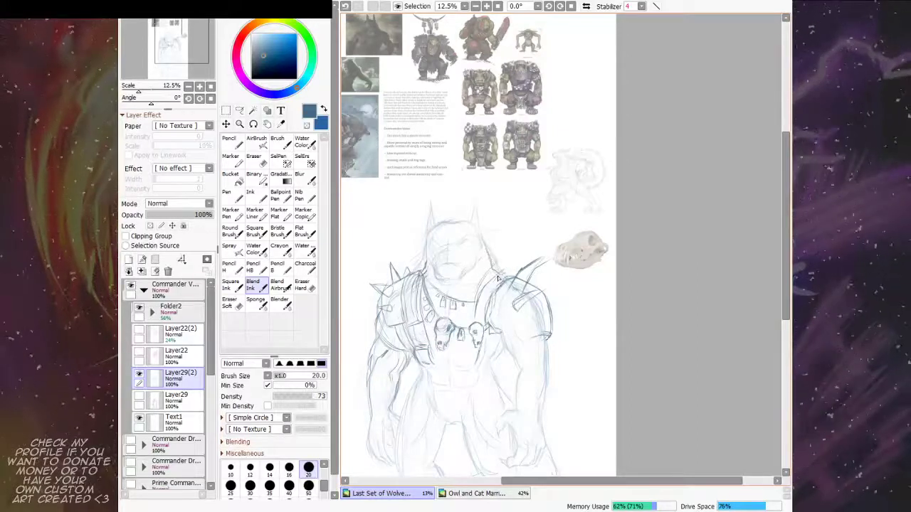
{"action": "left_click_drag", "start_coordinate": [513, 252], "coordinate": [553, 270]}
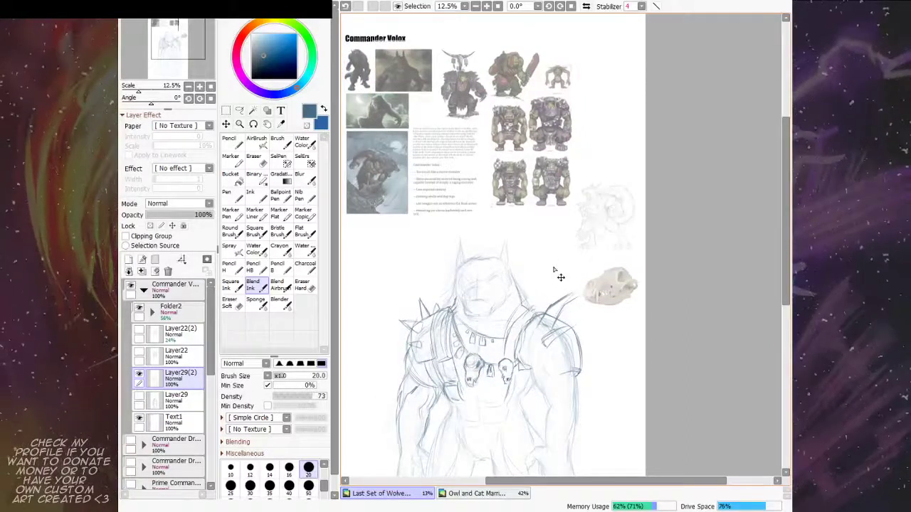
Step: Sketch the wolf's nose and darken the muzzle lines around it with the Blend Ink brush
{"action": "scroll", "coordinate": [553, 270], "scroll_direction": "up", "scroll_amount": 1}
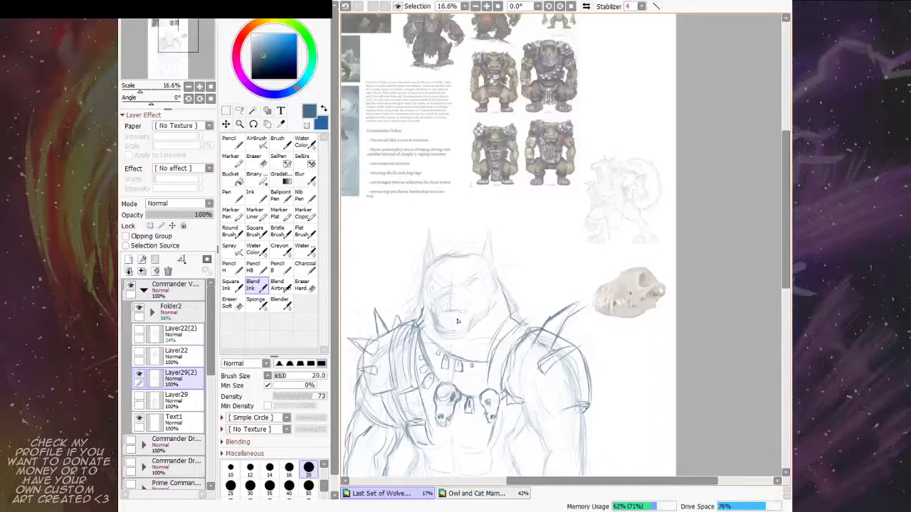
{"action": "mouse_move", "coordinate": [458, 317]}
{"action": "left_mouse_down"}
{"action": "mouse_move", "coordinate": [486, 391]}
{"action": "mouse_move", "coordinate": [488, 344]}
{"action": "left_mouse_up"}
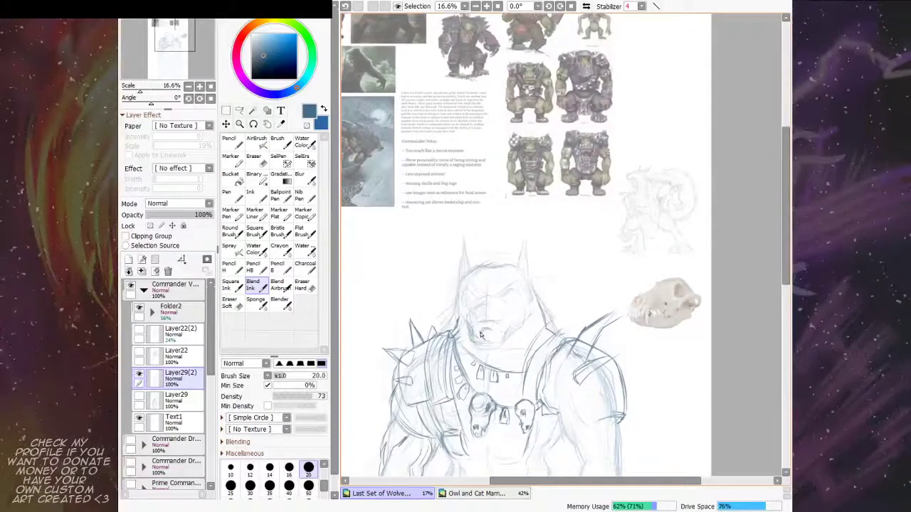
{"action": "left_click_drag", "start_coordinate": [483, 333], "coordinate": [492, 335]}
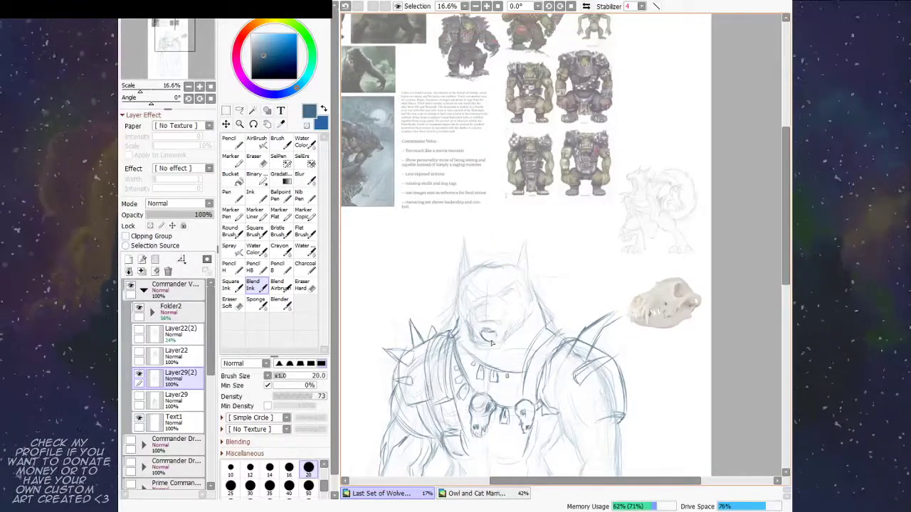
{"action": "mouse_move", "coordinate": [488, 335]}
{"action": "left_mouse_down"}
{"action": "mouse_move", "coordinate": [474, 341]}
{"action": "mouse_move", "coordinate": [480, 346]}
{"action": "left_mouse_up"}
{"action": "left_click_drag", "start_coordinate": [530, 299], "coordinate": [533, 252]}
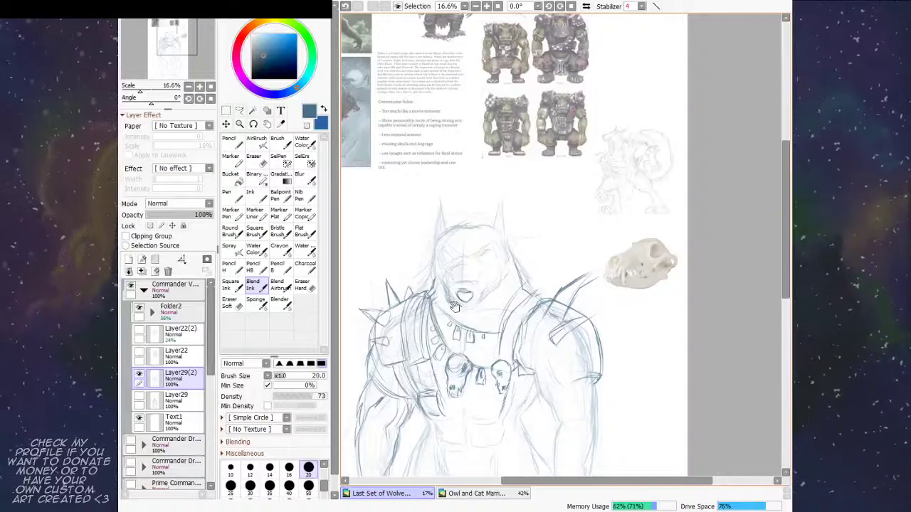
{"action": "mouse_move", "coordinate": [454, 306]}
{"action": "left_mouse_down"}
{"action": "mouse_move", "coordinate": [476, 358]}
{"action": "mouse_move", "coordinate": [469, 247]}
{"action": "left_mouse_up"}
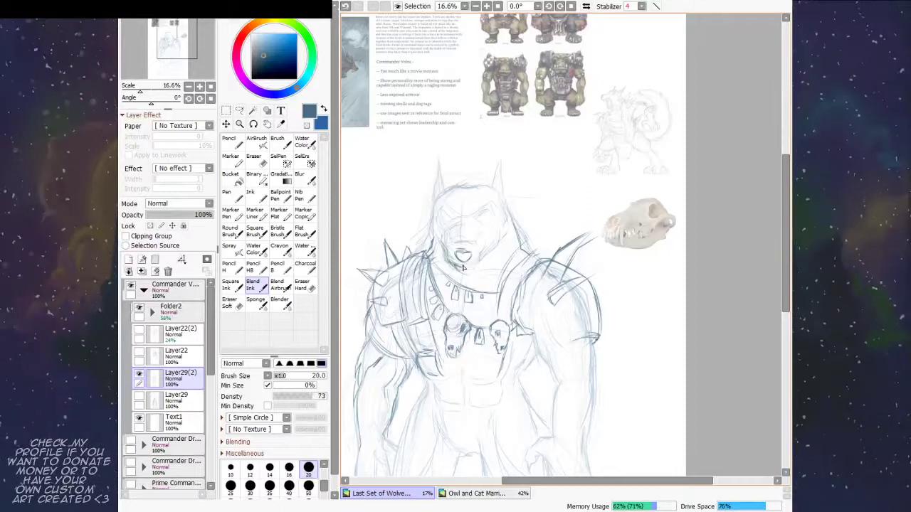
Step: Outline the fur along both sides of the head and neck down to the shoulders
{"action": "left_click_drag", "start_coordinate": [490, 250], "coordinate": [479, 313]}
{"action": "mouse_move", "coordinate": [451, 254]}
{"action": "left_mouse_down"}
{"action": "mouse_move", "coordinate": [456, 268]}
{"action": "mouse_move", "coordinate": [477, 253]}
{"action": "left_mouse_up"}
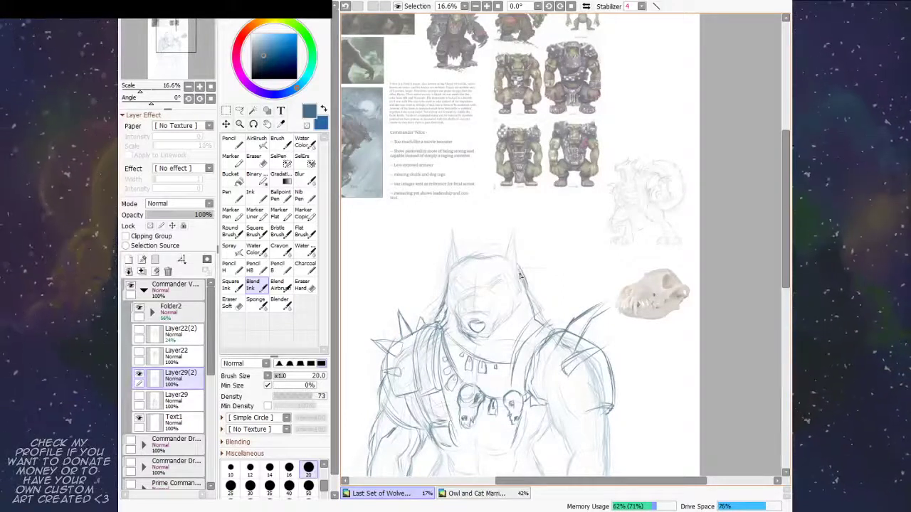
{"action": "left_click_drag", "start_coordinate": [520, 276], "coordinate": [541, 322]}
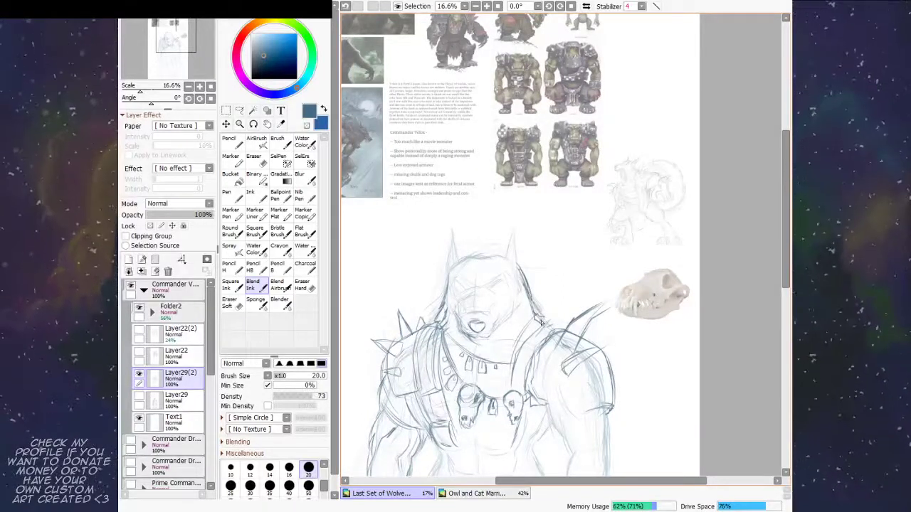
{"action": "left_click_drag", "start_coordinate": [530, 288], "coordinate": [511, 242]}
Step: Soften the fur outline on the spiked-pauldron side of the neck with Eraser Soft and redraw it as looser strands reaching the shoulder
{"action": "left_click_drag", "start_coordinate": [466, 273], "coordinate": [476, 263]}
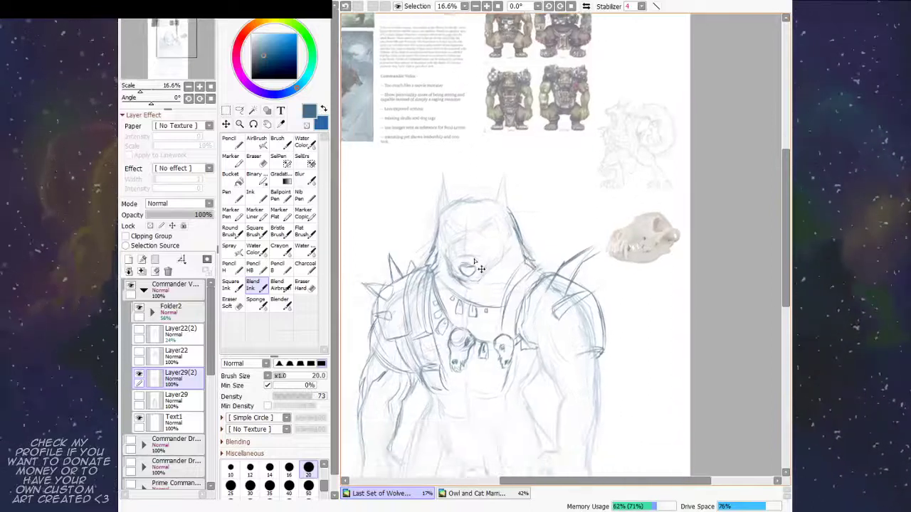
{"action": "scroll", "coordinate": [481, 269], "scroll_direction": "down", "scroll_amount": 1}
{"action": "scroll", "coordinate": [481, 270], "scroll_direction": "down", "scroll_amount": 1}
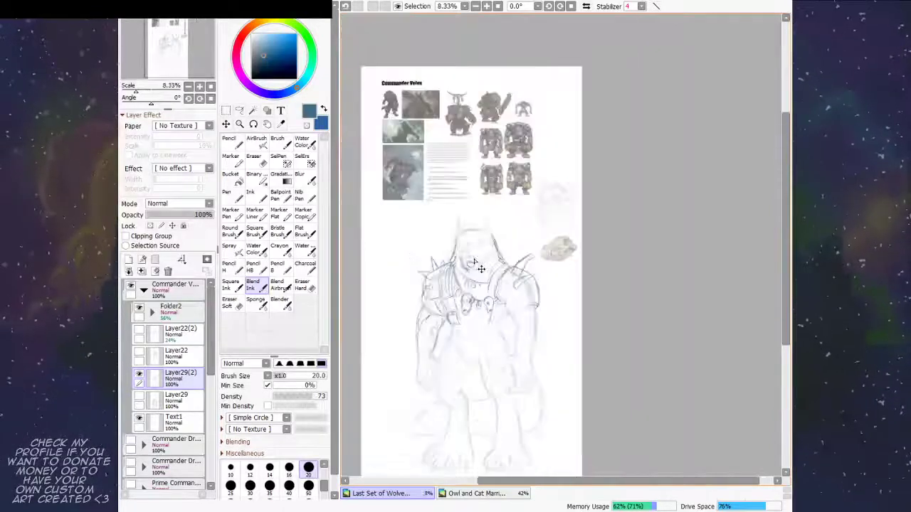
{"action": "scroll", "coordinate": [481, 269], "scroll_direction": "up", "scroll_amount": 3}
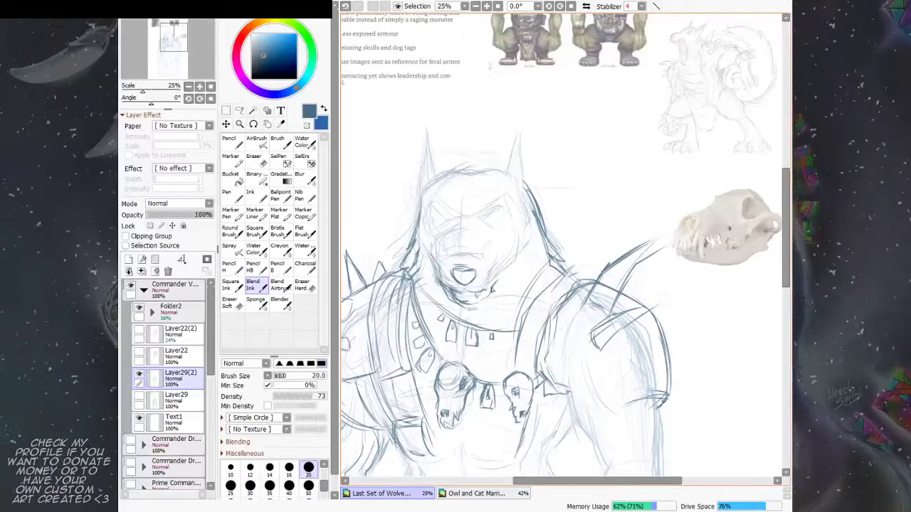
{"action": "scroll", "coordinate": [491, 287], "scroll_direction": "up", "scroll_amount": 3}
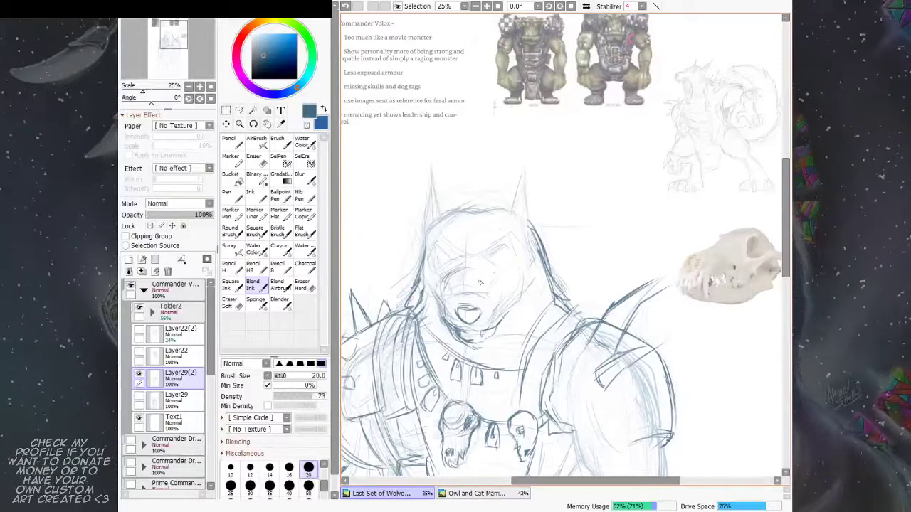
{"action": "left_click_drag", "start_coordinate": [534, 264], "coordinate": [539, 292]}
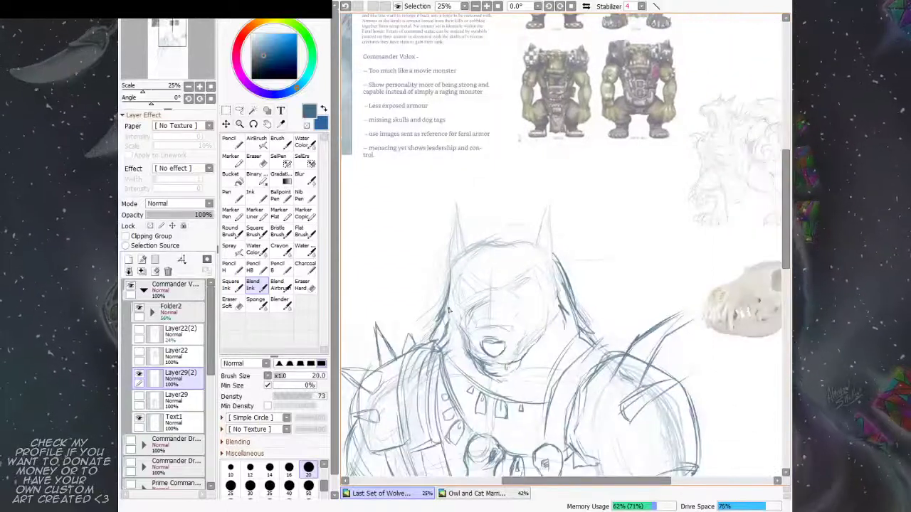
{"action": "left_click", "coordinate": [232, 304]}
{"action": "left_click_drag", "start_coordinate": [449, 307], "coordinate": [440, 363]}
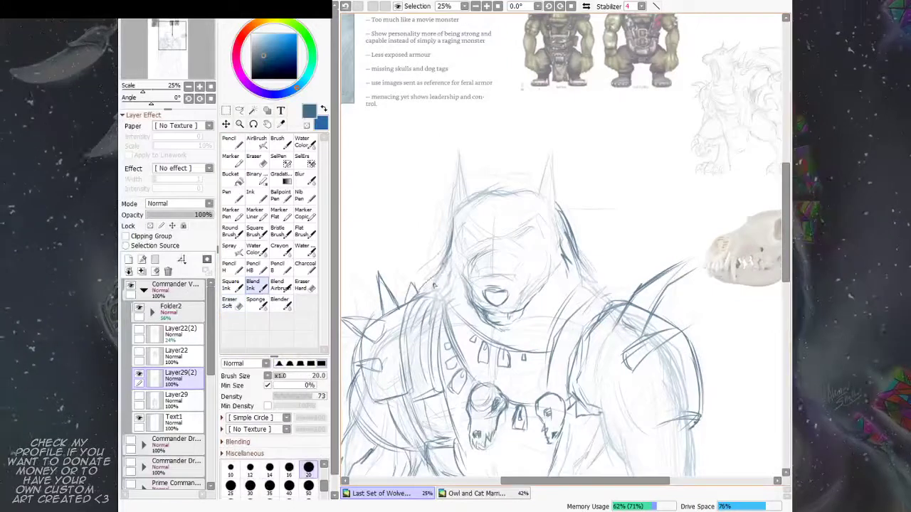
{"action": "mouse_move", "coordinate": [435, 286]}
{"action": "left_mouse_down"}
{"action": "mouse_move", "coordinate": [422, 303]}
{"action": "mouse_move", "coordinate": [436, 289]}
{"action": "mouse_move", "coordinate": [453, 310]}
{"action": "mouse_move", "coordinate": [437, 341]}
{"action": "mouse_move", "coordinate": [443, 310]}
{"action": "mouse_move", "coordinate": [441, 361]}
{"action": "mouse_move", "coordinate": [438, 329]}
{"action": "mouse_move", "coordinate": [447, 348]}
{"action": "left_mouse_up"}
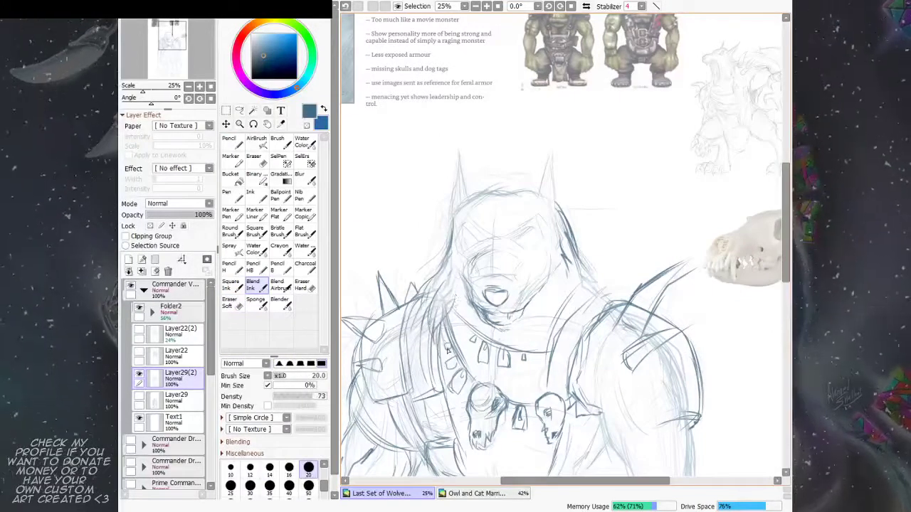
{"action": "left_click_drag", "start_coordinate": [443, 296], "coordinate": [441, 344]}
Step: Sketch longer fur strands down the opposite side of the neck toward the newer shoulder pad
{"action": "left_click_drag", "start_coordinate": [592, 234], "coordinate": [578, 228]}
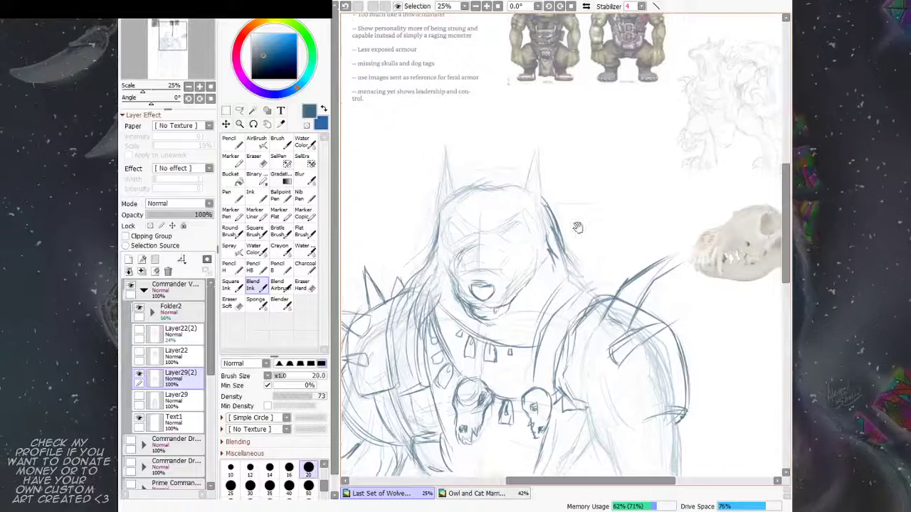
{"action": "left_click_drag", "start_coordinate": [554, 264], "coordinate": [560, 302]}
{"action": "mouse_move", "coordinate": [564, 253]}
{"action": "left_mouse_down"}
{"action": "mouse_move", "coordinate": [596, 297]}
{"action": "mouse_move", "coordinate": [587, 289]}
{"action": "left_mouse_up"}
Step: Draw the wolf's first eye on the spiked-pauldron side, narrowed beneath a slanted, angry brow
{"action": "left_click_drag", "start_coordinate": [535, 225], "coordinate": [522, 274]}
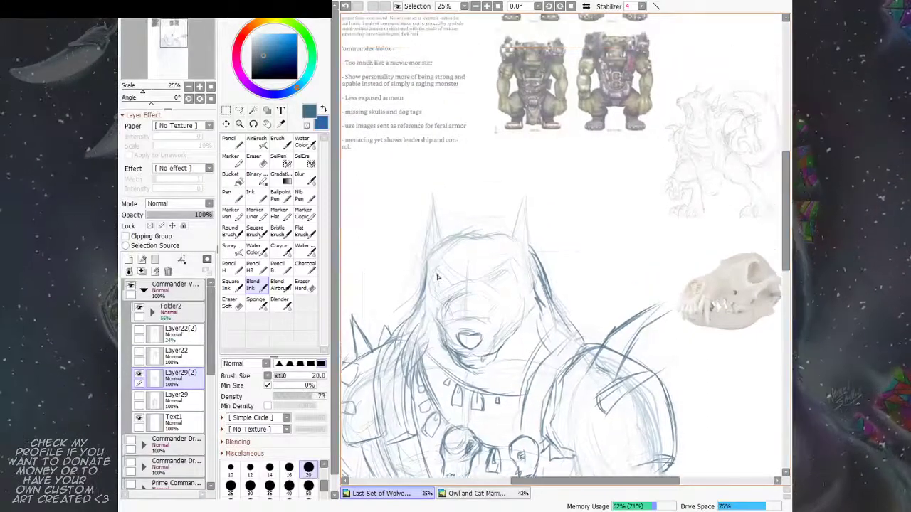
{"action": "left_click_drag", "start_coordinate": [441, 271], "coordinate": [453, 284]}
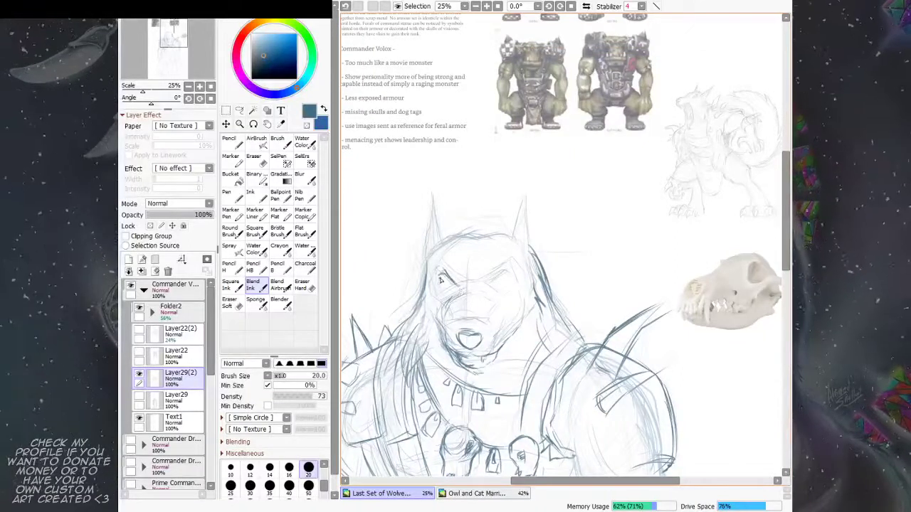
{"action": "mouse_move", "coordinate": [464, 239]}
{"action": "left_mouse_down"}
{"action": "mouse_move", "coordinate": [604, 436]}
{"action": "mouse_move", "coordinate": [470, 234]}
{"action": "left_mouse_up"}
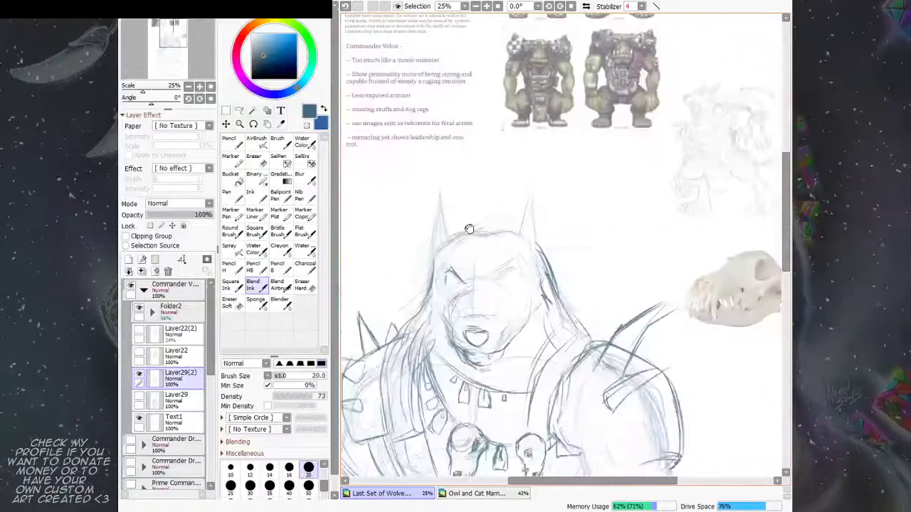
{"action": "mouse_move", "coordinate": [443, 276]}
{"action": "left_mouse_down"}
{"action": "mouse_move", "coordinate": [449, 293]}
{"action": "mouse_move", "coordinate": [431, 313]}
{"action": "left_mouse_up"}
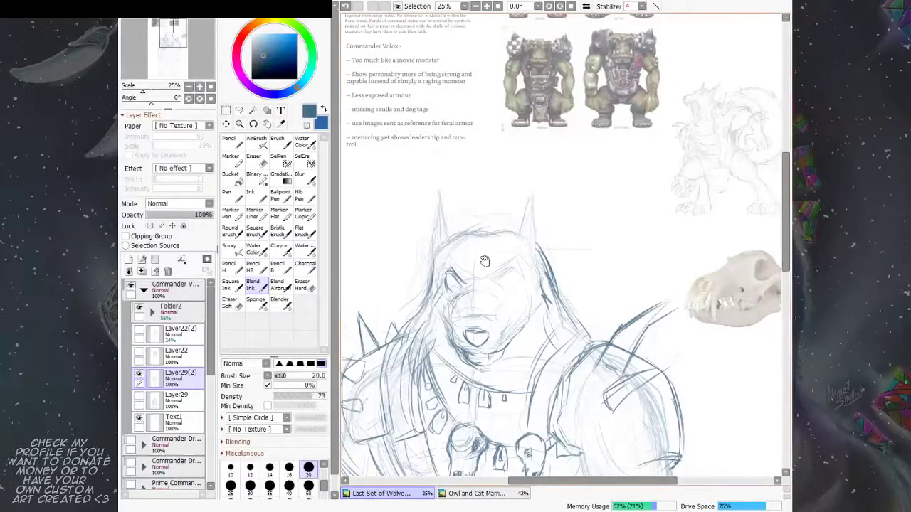
{"action": "mouse_move", "coordinate": [484, 261]}
{"action": "left_mouse_down"}
{"action": "mouse_move", "coordinate": [485, 285]}
{"action": "mouse_move", "coordinate": [455, 269]}
{"action": "mouse_move", "coordinate": [617, 434]}
{"action": "mouse_move", "coordinate": [581, 384]}
{"action": "mouse_move", "coordinate": [605, 444]}
{"action": "mouse_move", "coordinate": [498, 249]}
{"action": "mouse_move", "coordinate": [503, 263]}
{"action": "left_mouse_up"}
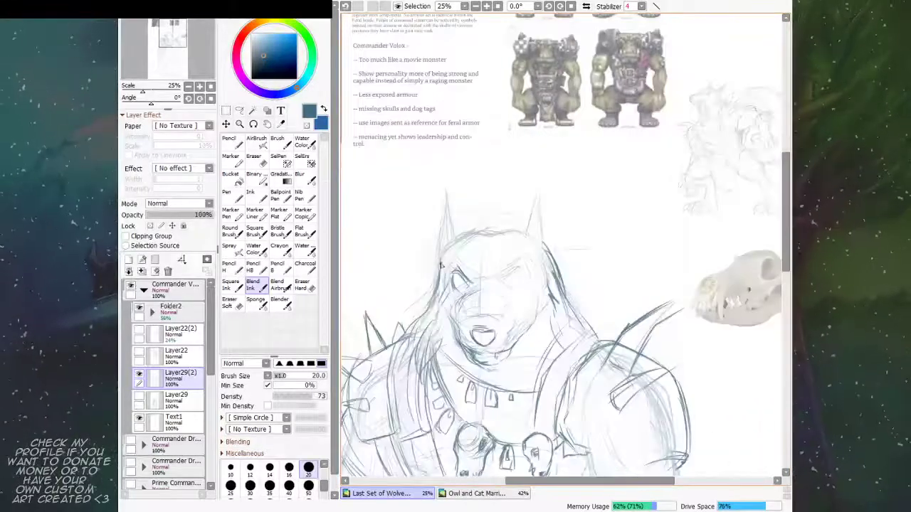
Step: Outline the pointed ear above the first eye and the crown of the head, and darken the nose
{"action": "left_click_drag", "start_coordinate": [441, 265], "coordinate": [448, 197]}
{"action": "mouse_move", "coordinate": [442, 228]}
{"action": "left_mouse_down"}
{"action": "mouse_move", "coordinate": [445, 200]}
{"action": "mouse_move", "coordinate": [451, 239]}
{"action": "left_mouse_up"}
{"action": "mouse_move", "coordinate": [445, 197]}
{"action": "left_mouse_down"}
{"action": "mouse_move", "coordinate": [455, 233]}
{"action": "mouse_move", "coordinate": [518, 237]}
{"action": "left_mouse_up"}
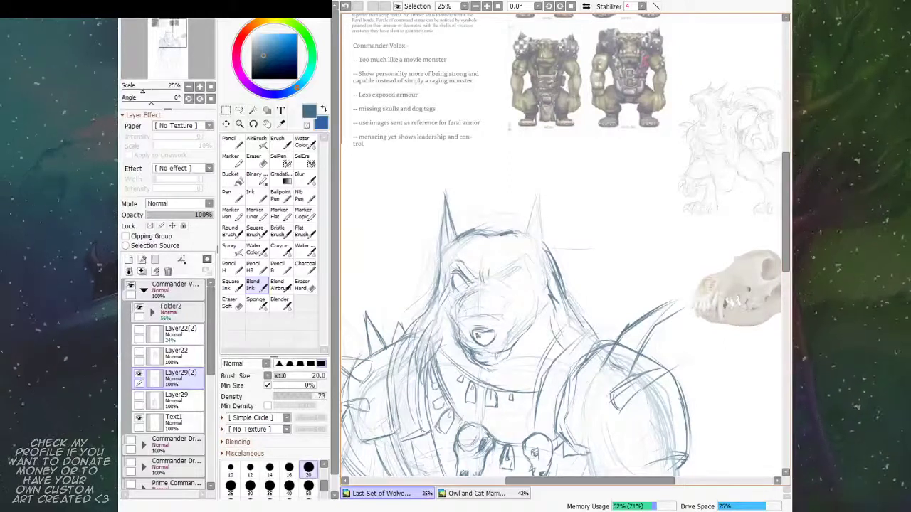
{"action": "left_click_drag", "start_coordinate": [479, 336], "coordinate": [480, 340]}
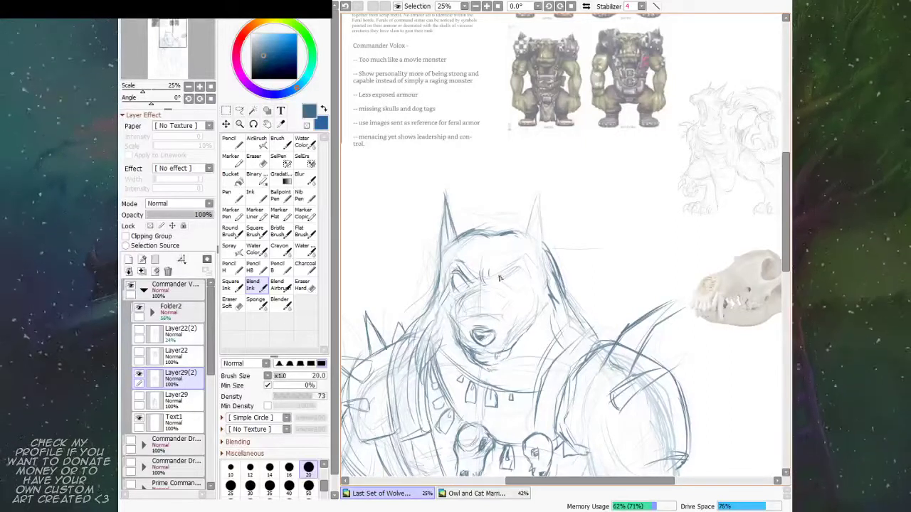
Step: Draw the second narrowed eye with its slanted brow, and outline the second pointed ear down to the head
{"action": "mouse_move", "coordinate": [500, 278]}
{"action": "left_mouse_down"}
{"action": "mouse_move", "coordinate": [529, 272]}
{"action": "mouse_move", "coordinate": [506, 284]}
{"action": "mouse_move", "coordinate": [532, 275]}
{"action": "mouse_move", "coordinate": [553, 240]}
{"action": "left_mouse_up"}
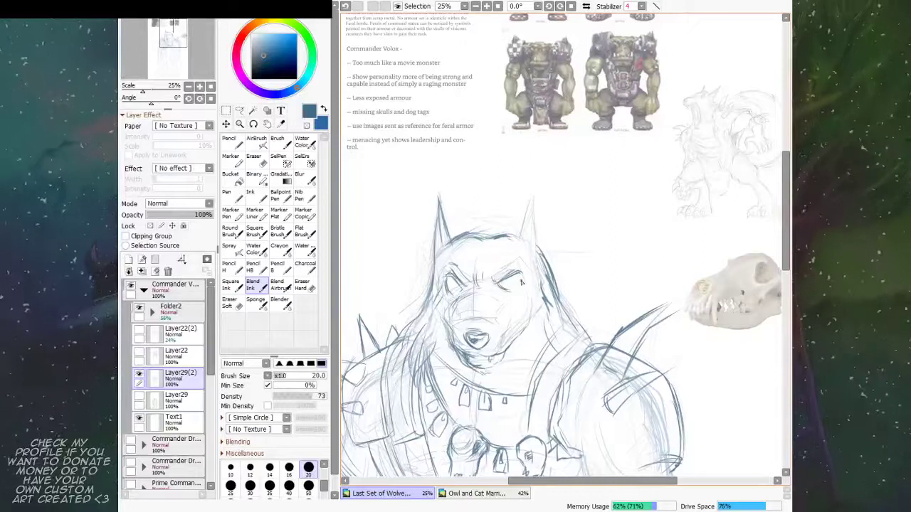
{"action": "left_click_drag", "start_coordinate": [509, 278], "coordinate": [526, 273]}
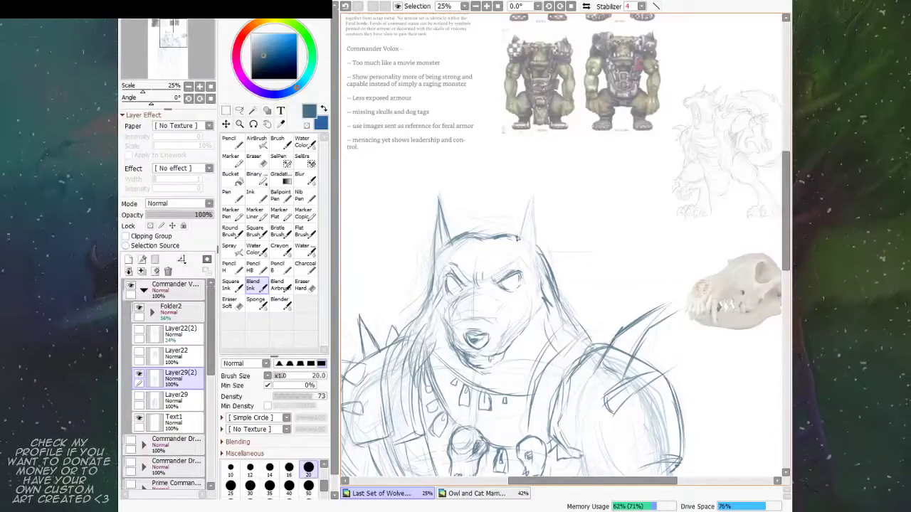
{"action": "mouse_move", "coordinate": [531, 233]}
{"action": "left_mouse_down"}
{"action": "mouse_move", "coordinate": [511, 266]}
{"action": "mouse_move", "coordinate": [513, 249]}
{"action": "mouse_move", "coordinate": [506, 267]}
{"action": "mouse_move", "coordinate": [523, 222]}
{"action": "mouse_move", "coordinate": [527, 246]}
{"action": "mouse_move", "coordinate": [526, 215]}
{"action": "mouse_move", "coordinate": [522, 275]}
{"action": "left_mouse_up"}
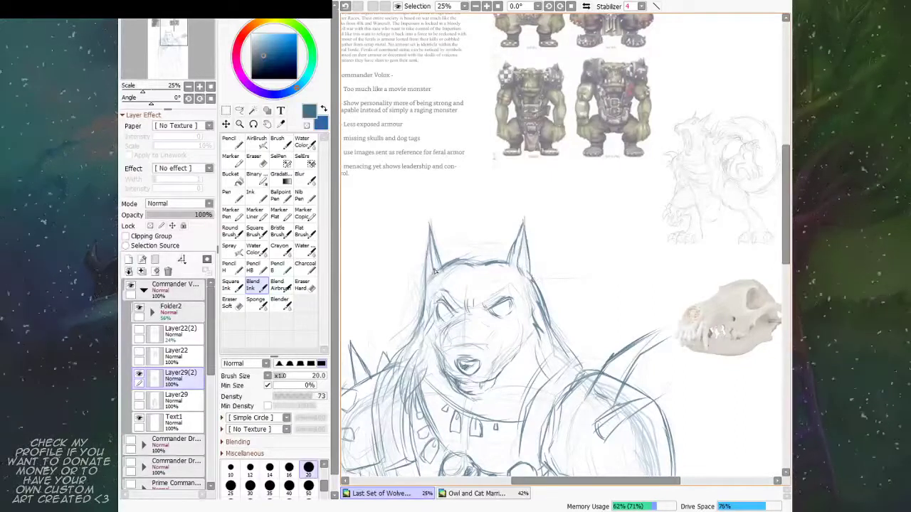
{"action": "left_click_drag", "start_coordinate": [542, 252], "coordinate": [502, 262]}
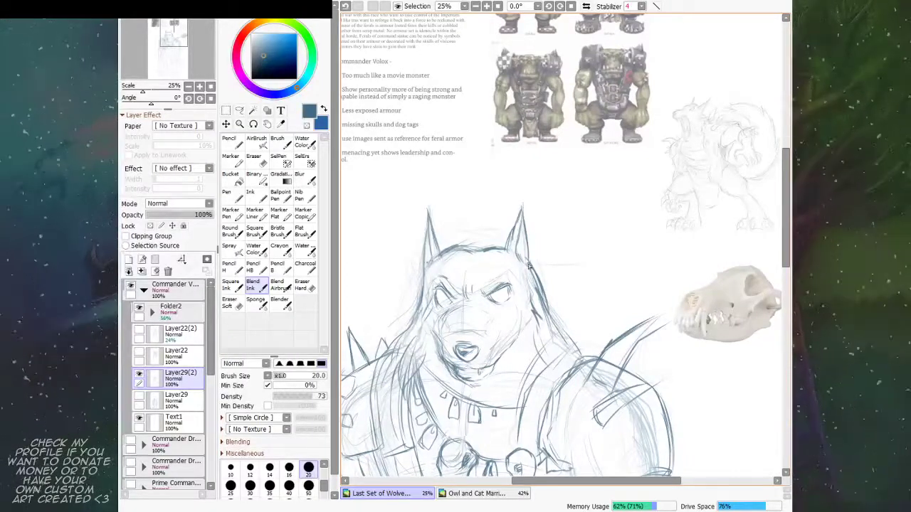
Step: Darken the fur strands along both sides of the face and neck, and define the mouth and chin lines
{"action": "scroll", "coordinate": [531, 269], "scroll_direction": "down", "scroll_amount": 3}
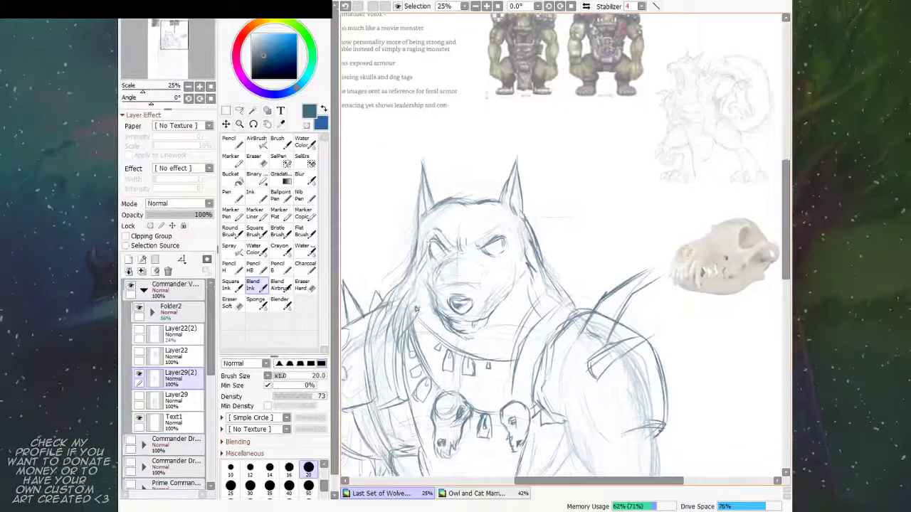
{"action": "left_click_drag", "start_coordinate": [418, 286], "coordinate": [412, 315]}
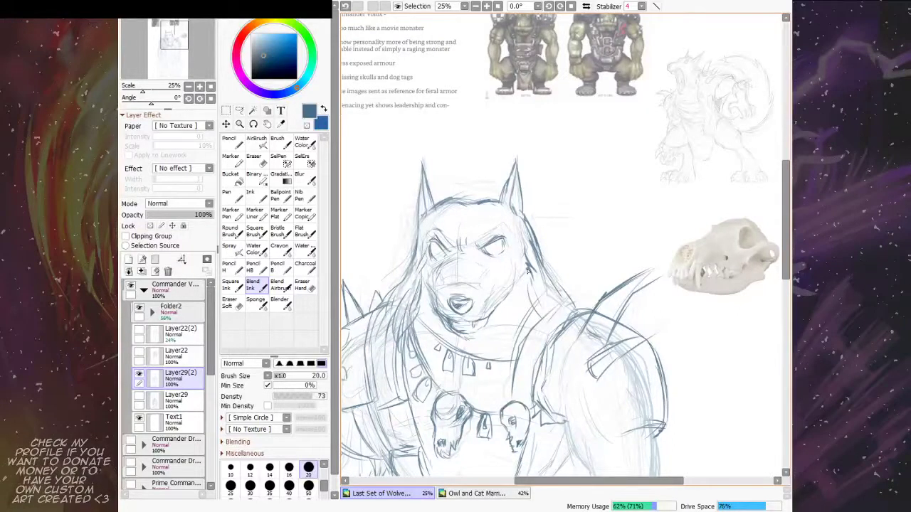
{"action": "mouse_move", "coordinate": [536, 247]}
{"action": "left_mouse_down"}
{"action": "mouse_move", "coordinate": [541, 287]}
{"action": "mouse_move", "coordinate": [558, 294]}
{"action": "left_mouse_up"}
{"action": "left_click_drag", "start_coordinate": [520, 270], "coordinate": [517, 235]}
{"action": "left_click_drag", "start_coordinate": [477, 307], "coordinate": [493, 306]}
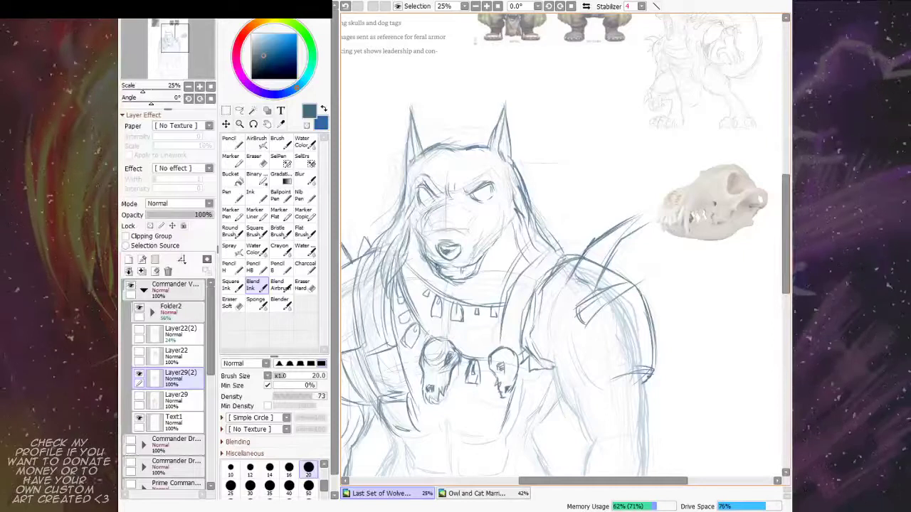
{"action": "left_click_drag", "start_coordinate": [430, 261], "coordinate": [434, 271]}
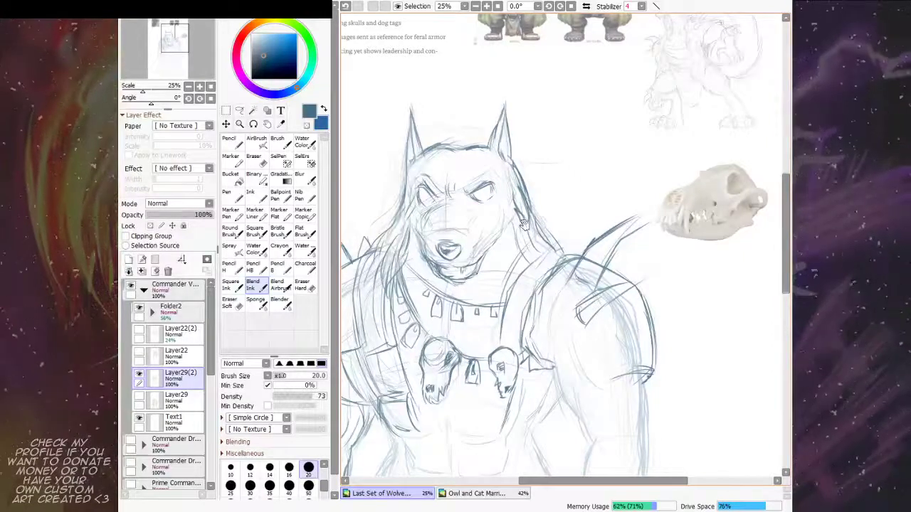
Step: Lasso the eye area, narrow the selection to the second eye, and adjust that eye's placement with a free transform
{"action": "left_click_drag", "start_coordinate": [509, 211], "coordinate": [518, 268]}
{"action": "left_click", "coordinate": [239, 111]}
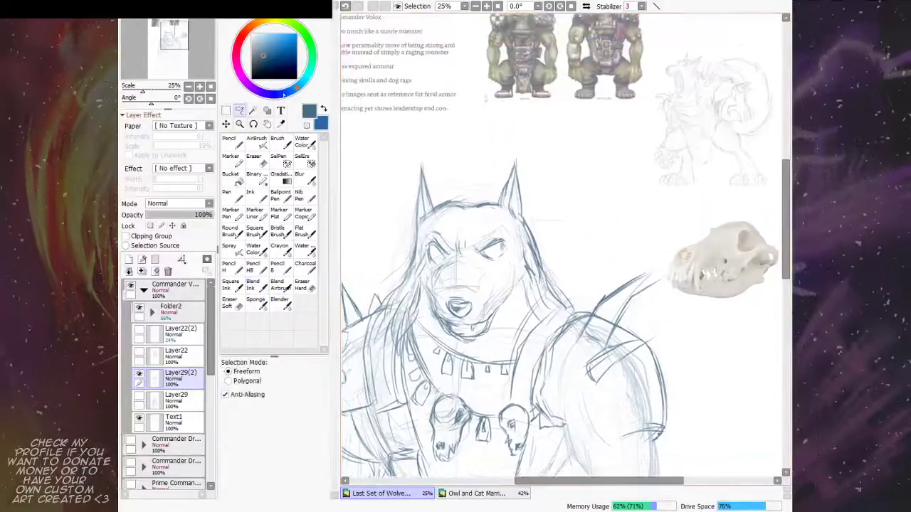
{"action": "mouse_move", "coordinate": [432, 270]}
{"action": "left_mouse_down"}
{"action": "mouse_move", "coordinate": [470, 277]}
{"action": "mouse_move", "coordinate": [516, 253]}
{"action": "mouse_move", "coordinate": [425, 256]}
{"action": "left_mouse_up"}
{"action": "key", "text": "ctrl+t"}
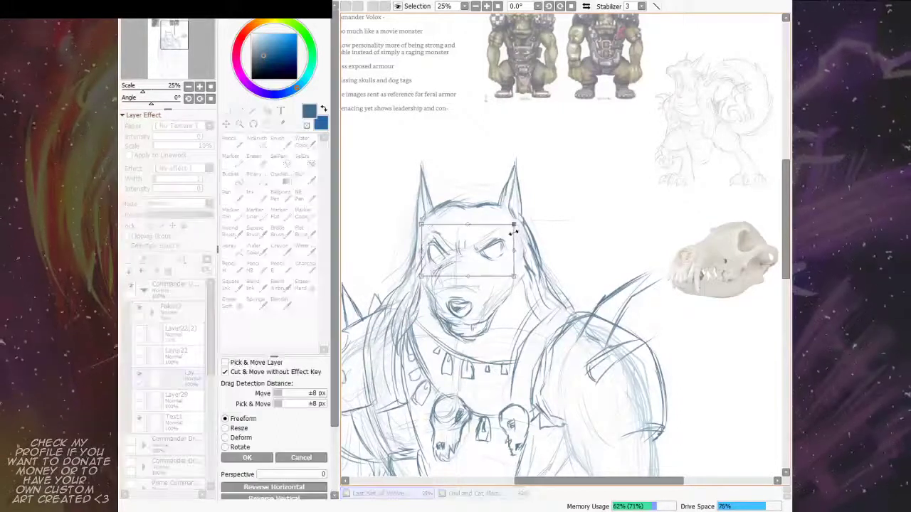
{"action": "key", "text": "Return"}
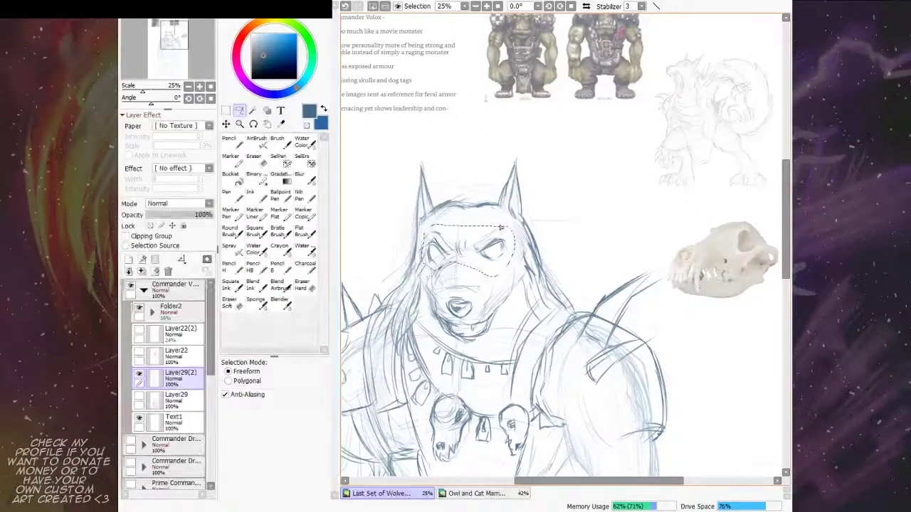
{"action": "left_click_drag", "start_coordinate": [474, 266], "coordinate": [519, 230]}
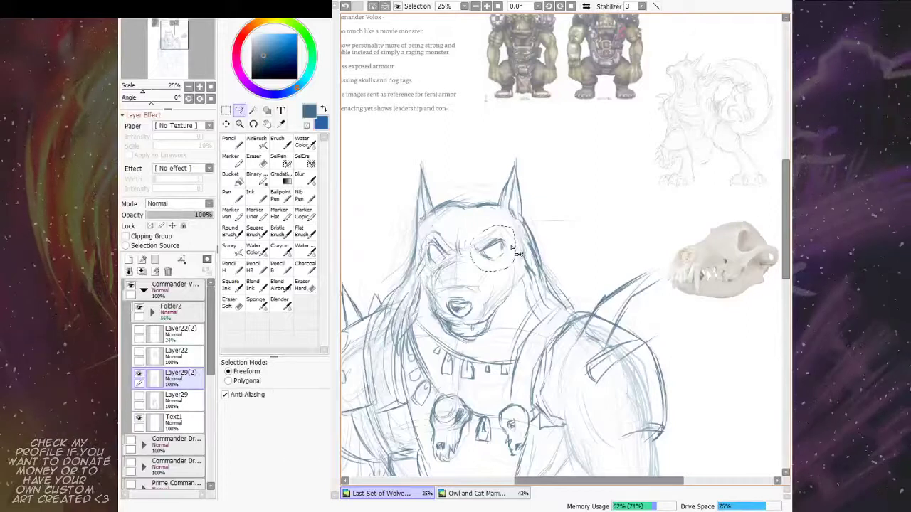
{"action": "key", "text": "ctrl+t"}
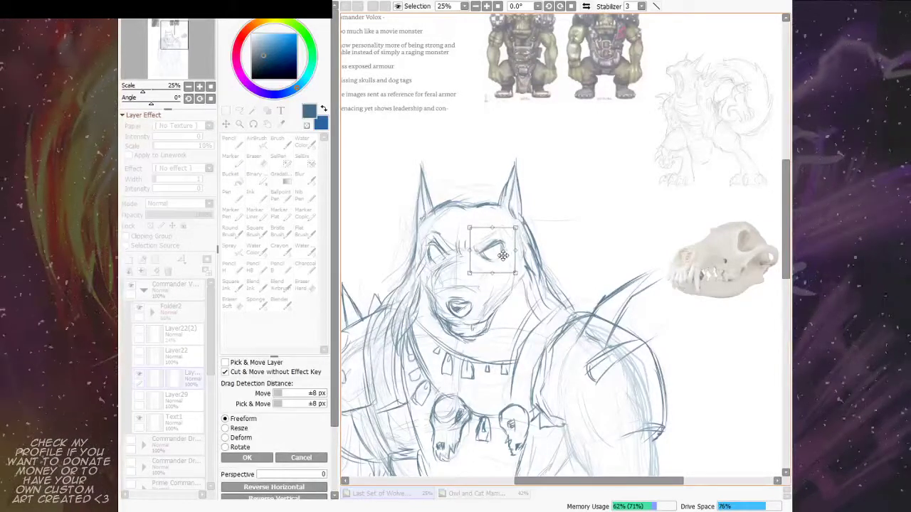
{"action": "key", "text": "Return"}
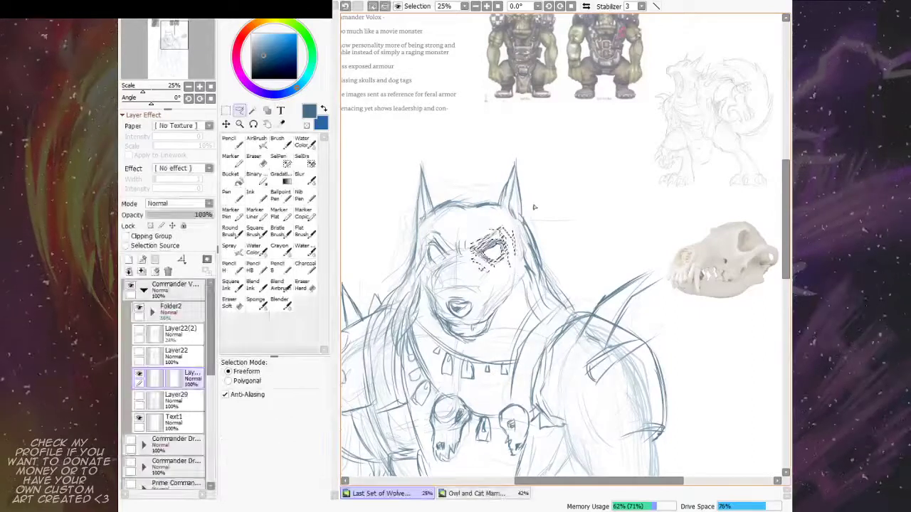
Step: Lasso both eyes and brows together, shift them slightly lower on the face with a free transform, and clear the selection
{"action": "mouse_move", "coordinate": [509, 232]}
{"action": "left_mouse_down"}
{"action": "mouse_move", "coordinate": [440, 231]}
{"action": "mouse_move", "coordinate": [422, 241]}
{"action": "mouse_move", "coordinate": [422, 264]}
{"action": "mouse_move", "coordinate": [455, 281]}
{"action": "mouse_move", "coordinate": [510, 281]}
{"action": "mouse_move", "coordinate": [513, 229]}
{"action": "left_mouse_up"}
{"action": "key", "text": "ctrl+t"}
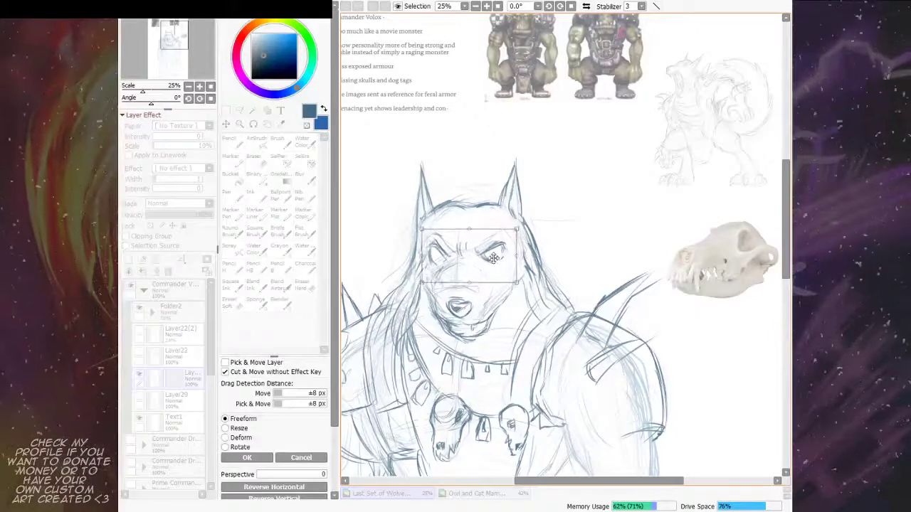
{"action": "key", "text": "Return"}
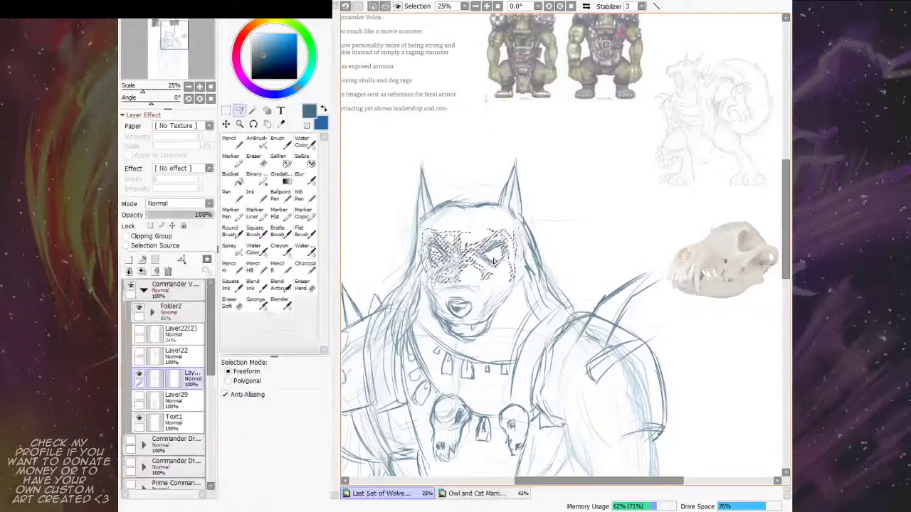
{"action": "key", "text": "ctrl+d"}
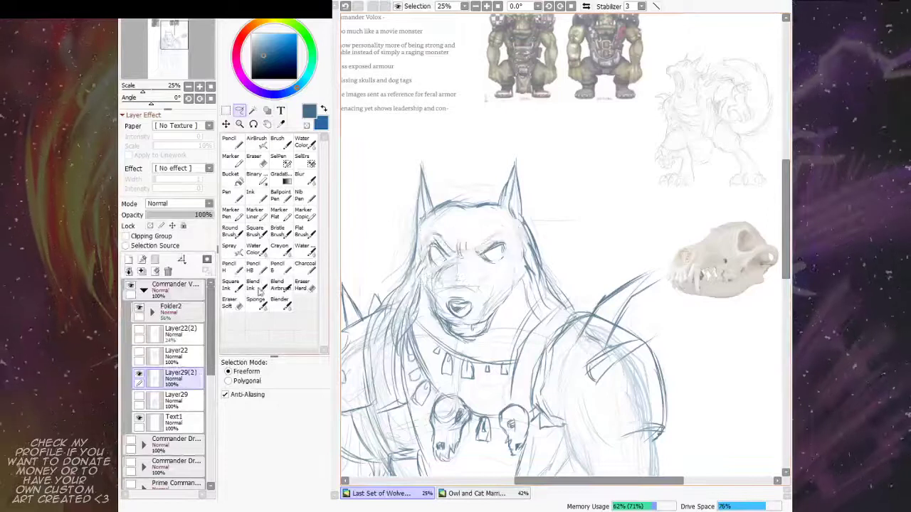
Step: Darken the torso's side contour and draw the vest's edge and strap lines below the hanging skulls with the Blend Ink brush
{"action": "left_click", "coordinate": [254, 284]}
{"action": "scroll", "coordinate": [542, 224], "scroll_direction": "down", "scroll_amount": 1}
{"action": "scroll", "coordinate": [542, 224], "scroll_direction": "down", "scroll_amount": 4}
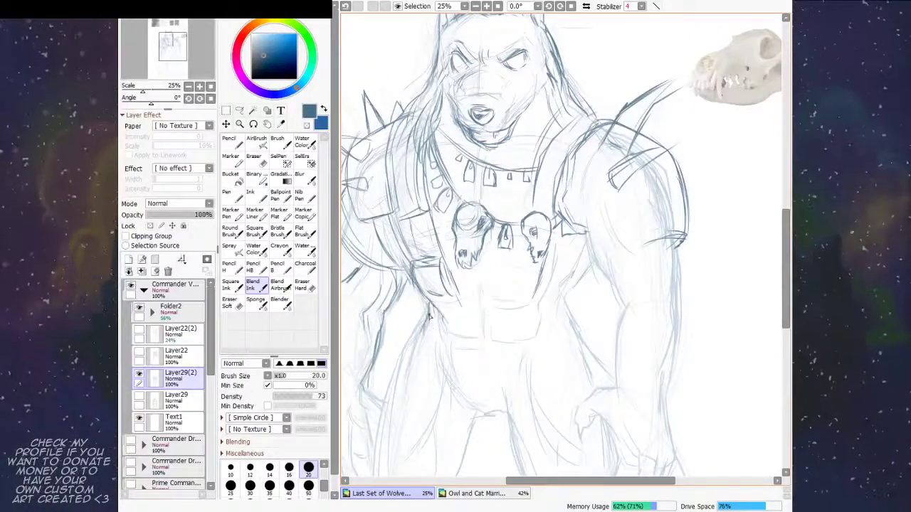
{"action": "mouse_move", "coordinate": [429, 315]}
{"action": "left_mouse_down"}
{"action": "mouse_move", "coordinate": [423, 336]}
{"action": "mouse_move", "coordinate": [442, 339]}
{"action": "left_mouse_up"}
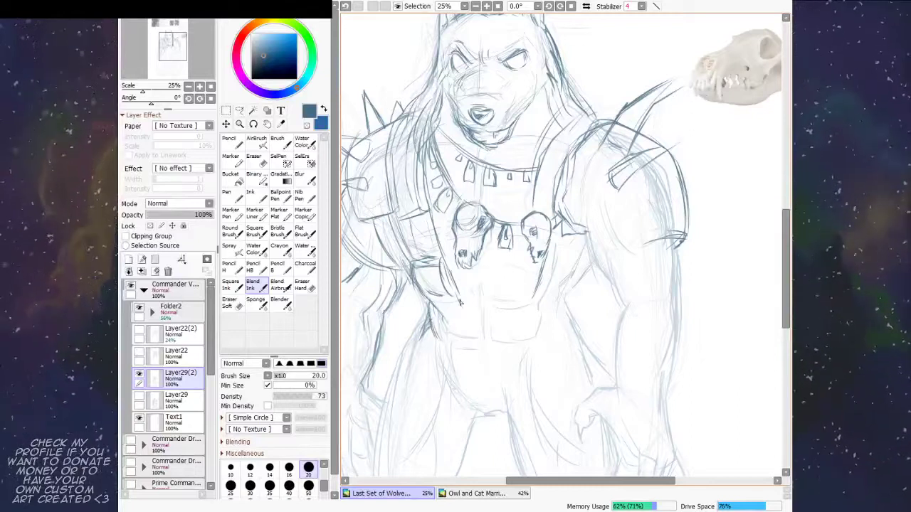
{"action": "left_click_drag", "start_coordinate": [608, 223], "coordinate": [595, 208]}
{"action": "left_click_drag", "start_coordinate": [528, 249], "coordinate": [518, 293]}
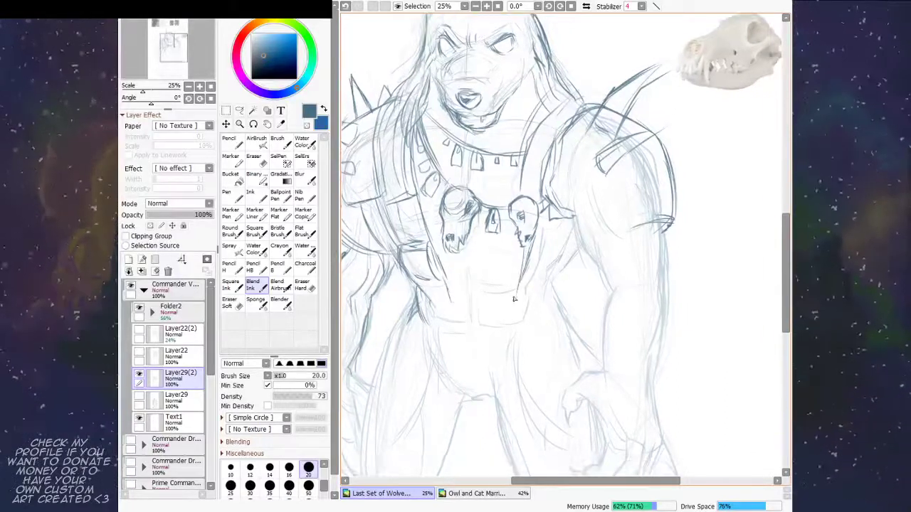
{"action": "mouse_move", "coordinate": [518, 247]}
{"action": "left_mouse_down"}
{"action": "mouse_move", "coordinate": [517, 283]}
{"action": "mouse_move", "coordinate": [548, 252]}
{"action": "mouse_move", "coordinate": [543, 285]}
{"action": "mouse_move", "coordinate": [521, 283]}
{"action": "left_mouse_up"}
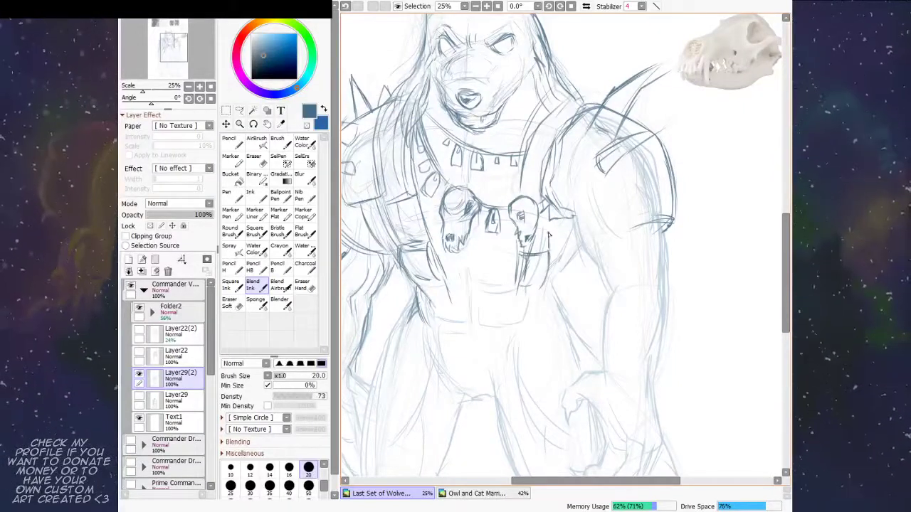
{"action": "left_click_drag", "start_coordinate": [556, 224], "coordinate": [557, 288]}
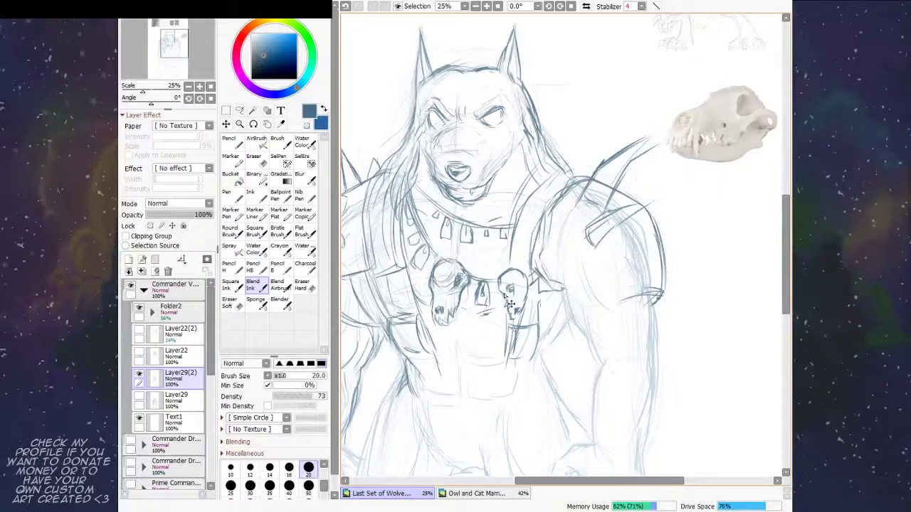
Step: Detail the chest strap beside the spiked shoulder and strengthen the waist and hip contour next to the inner arm
{"action": "scroll", "coordinate": [510, 305], "scroll_direction": "down", "scroll_amount": 3}
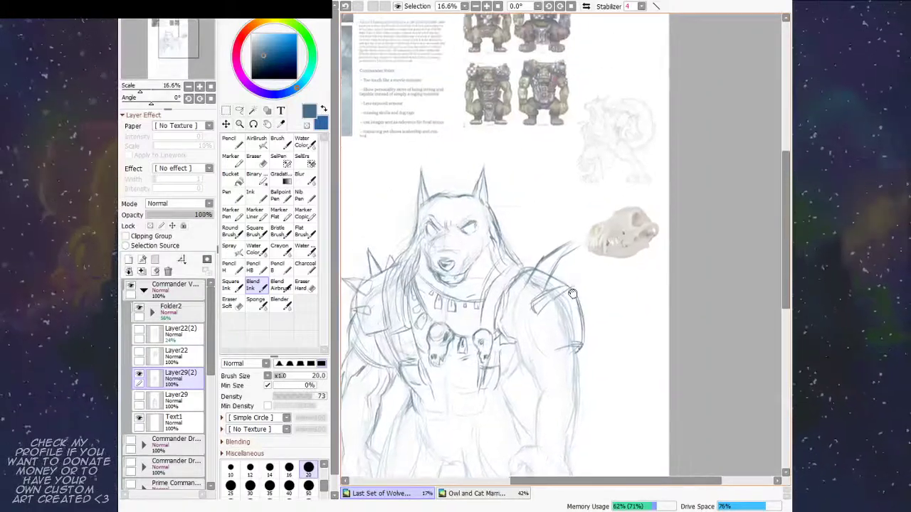
{"action": "mouse_move", "coordinate": [569, 269]}
{"action": "left_mouse_down"}
{"action": "mouse_move", "coordinate": [576, 331]}
{"action": "mouse_move", "coordinate": [592, 164]}
{"action": "left_mouse_up"}
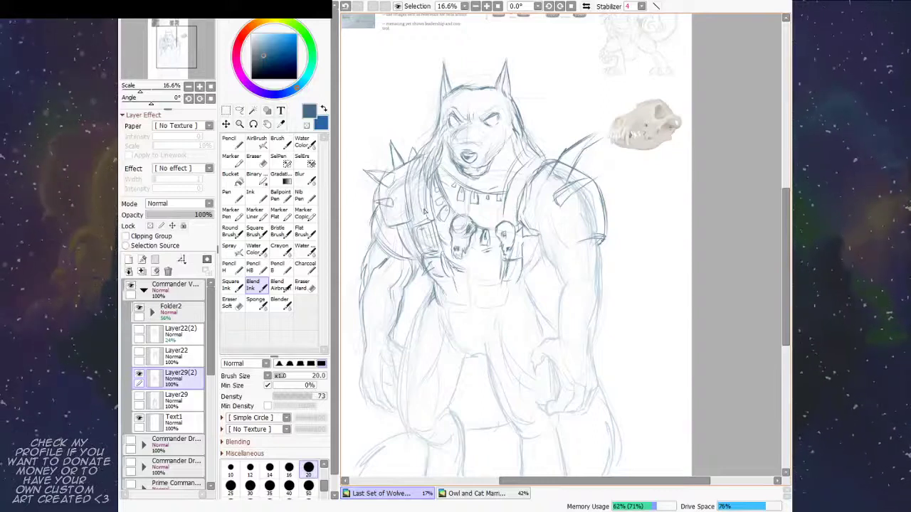
{"action": "mouse_move", "coordinate": [541, 239]}
{"action": "left_mouse_down"}
{"action": "mouse_move", "coordinate": [524, 276]}
{"action": "mouse_move", "coordinate": [514, 358]}
{"action": "left_mouse_up"}
{"action": "left_click_drag", "start_coordinate": [482, 264], "coordinate": [474, 184]}
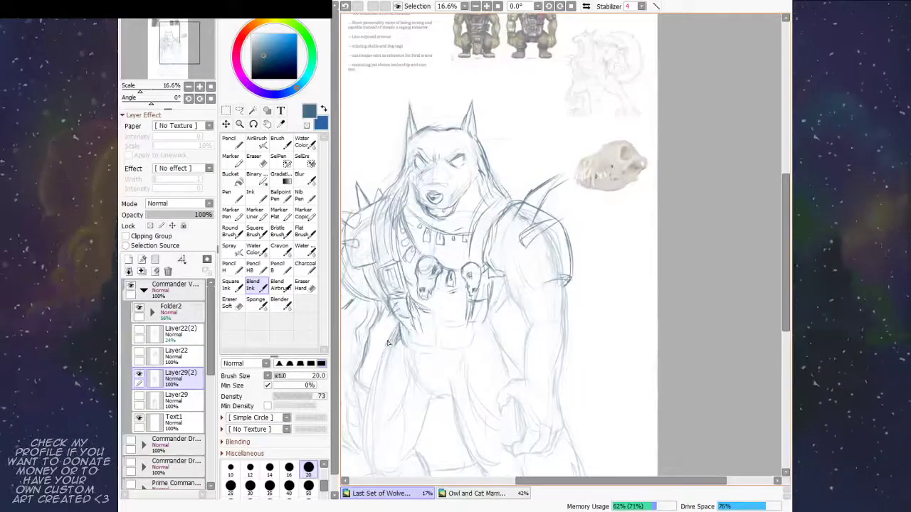
{"action": "mouse_move", "coordinate": [388, 343]}
{"action": "left_mouse_down"}
{"action": "mouse_move", "coordinate": [383, 366]}
{"action": "mouse_move", "coordinate": [397, 324]}
{"action": "mouse_move", "coordinate": [383, 344]}
{"action": "left_mouse_up"}
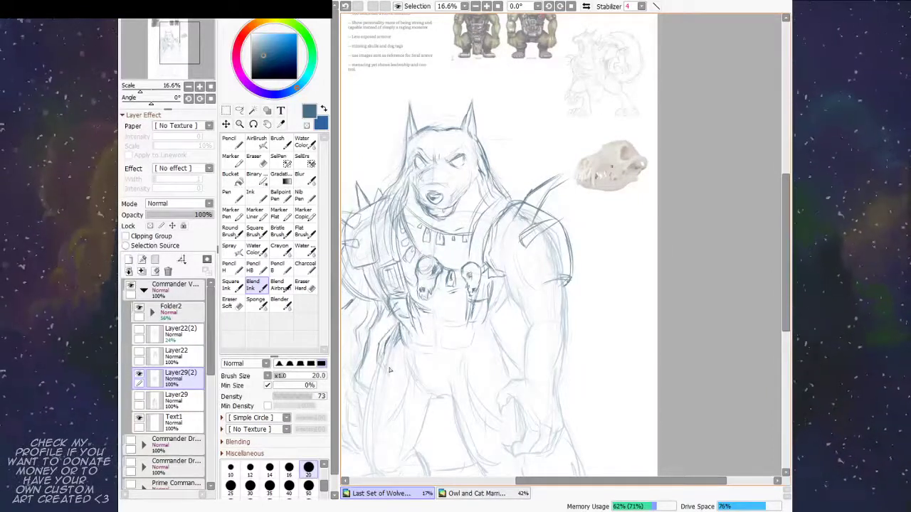
{"action": "left_click_drag", "start_coordinate": [454, 314], "coordinate": [445, 265]}
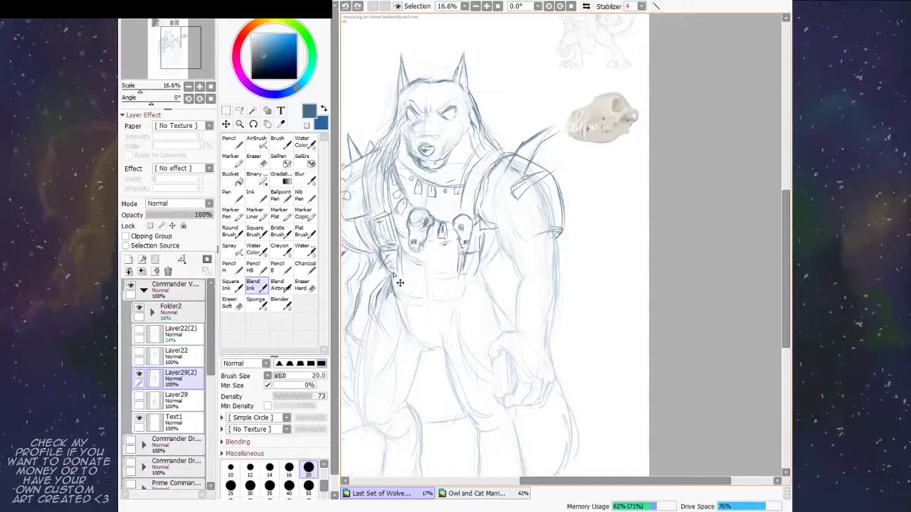
{"action": "scroll", "coordinate": [392, 280], "scroll_direction": "up", "scroll_amount": 3}
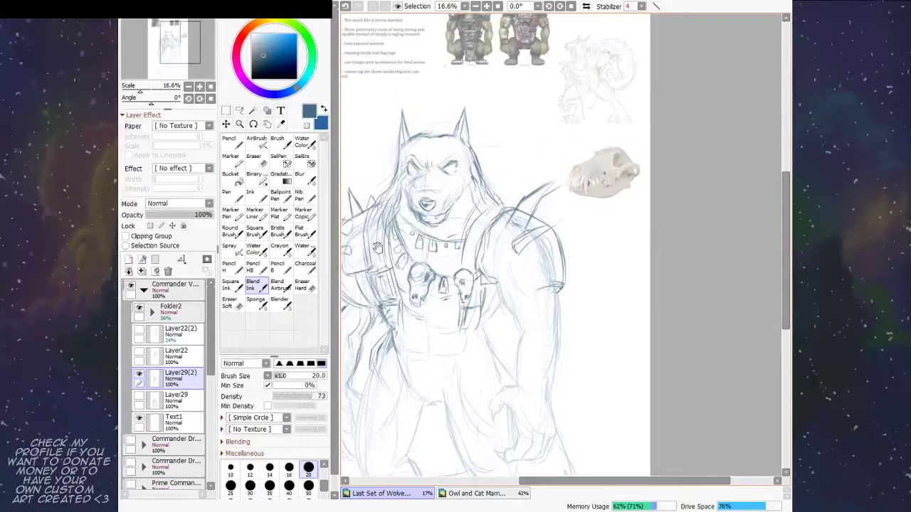
{"action": "mouse_move", "coordinate": [523, 269]}
{"action": "left_mouse_down"}
{"action": "mouse_move", "coordinate": [525, 239]}
{"action": "mouse_move", "coordinate": [573, 232]}
{"action": "left_mouse_up"}
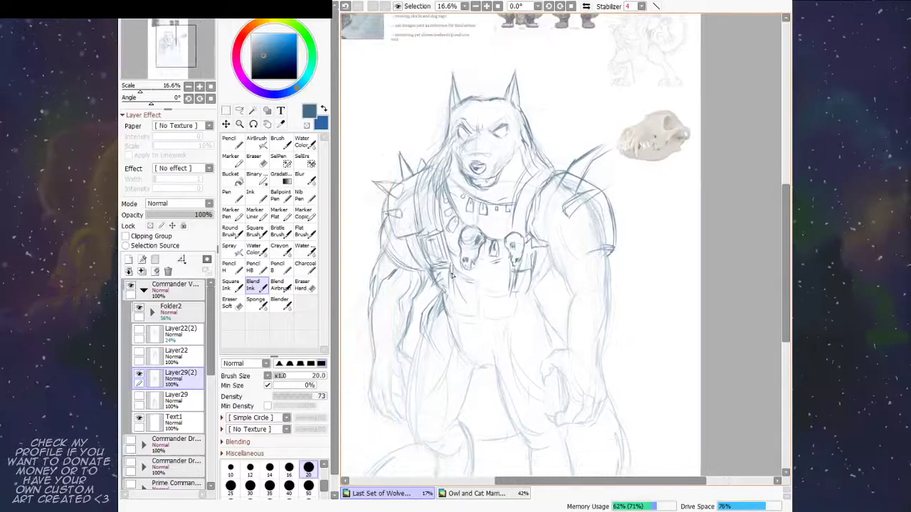
Step: Draw the vest's side edge and the crossing curved straps at the waist, and define the opposite flank
{"action": "mouse_move", "coordinate": [451, 276]}
{"action": "left_mouse_down"}
{"action": "mouse_move", "coordinate": [516, 275]}
{"action": "mouse_move", "coordinate": [465, 314]}
{"action": "mouse_move", "coordinate": [486, 296]}
{"action": "mouse_move", "coordinate": [454, 310]}
{"action": "left_mouse_up"}
{"action": "mouse_move", "coordinate": [464, 263]}
{"action": "left_mouse_down"}
{"action": "mouse_move", "coordinate": [465, 340]}
{"action": "mouse_move", "coordinate": [488, 427]}
{"action": "mouse_move", "coordinate": [443, 424]}
{"action": "left_mouse_up"}
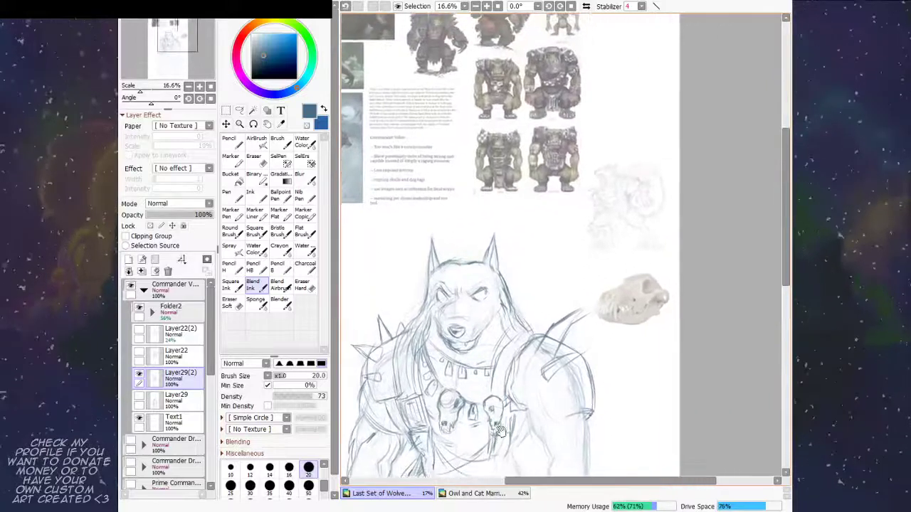
{"action": "left_click_drag", "start_coordinate": [501, 427], "coordinate": [519, 214]}
{"action": "left_click_drag", "start_coordinate": [385, 139], "coordinate": [400, 188]}
{"action": "left_click_drag", "start_coordinate": [456, 194], "coordinate": [417, 269]}
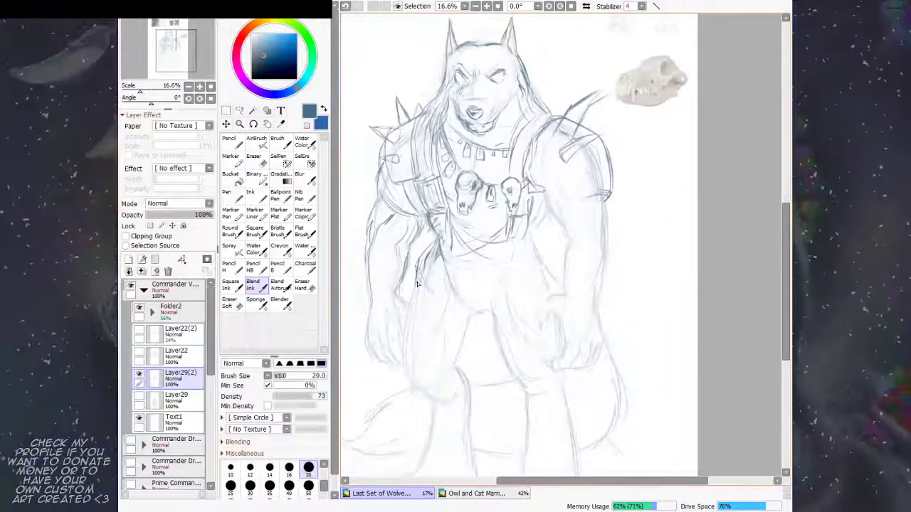
{"action": "scroll", "coordinate": [410, 295], "scroll_direction": "down", "scroll_amount": 1}
{"action": "left_click_drag", "start_coordinate": [565, 218], "coordinate": [557, 236]}
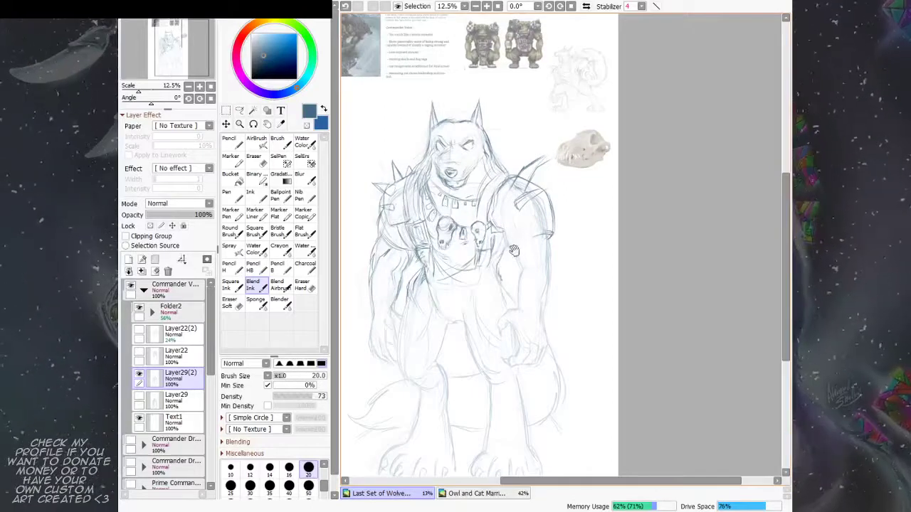
Step: Draw pupils and heavier lids in both eyes with furrowed brow lines, and sketch an angled hip line below the waist
{"action": "scroll", "coordinate": [500, 277], "scroll_direction": "up", "scroll_amount": 3}
{"action": "scroll", "coordinate": [502, 303], "scroll_direction": "up", "scroll_amount": 2}
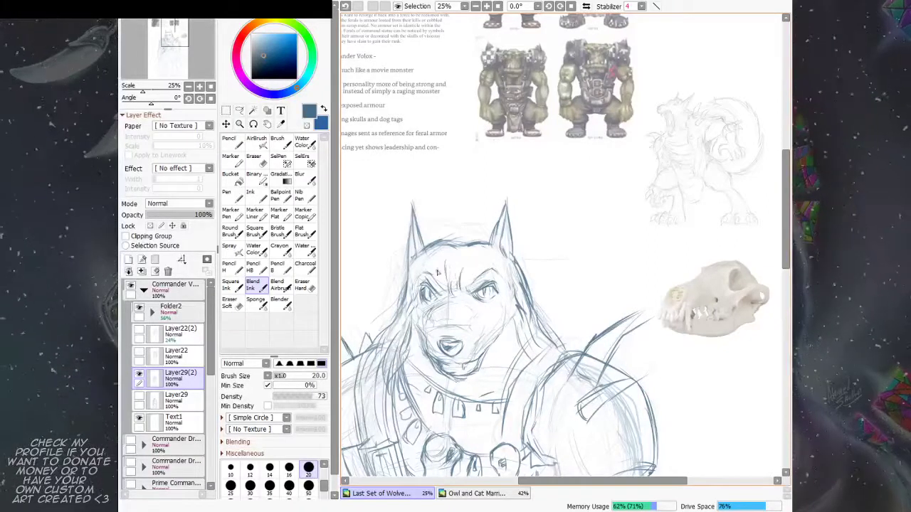
{"action": "scroll", "coordinate": [551, 305], "scroll_direction": "down", "scroll_amount": 3}
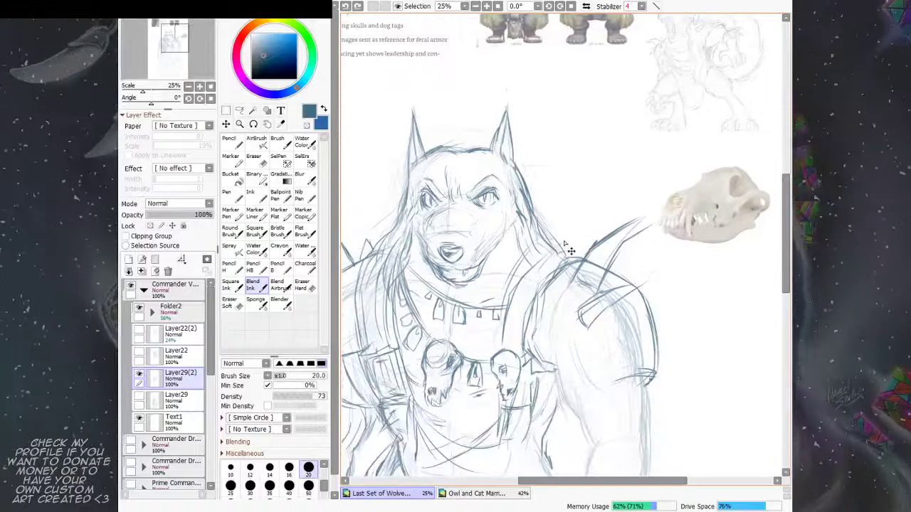
{"action": "scroll", "coordinate": [566, 250], "scroll_direction": "down", "scroll_amount": 1}
{"action": "left_click_drag", "start_coordinate": [563, 251], "coordinate": [565, 203]}
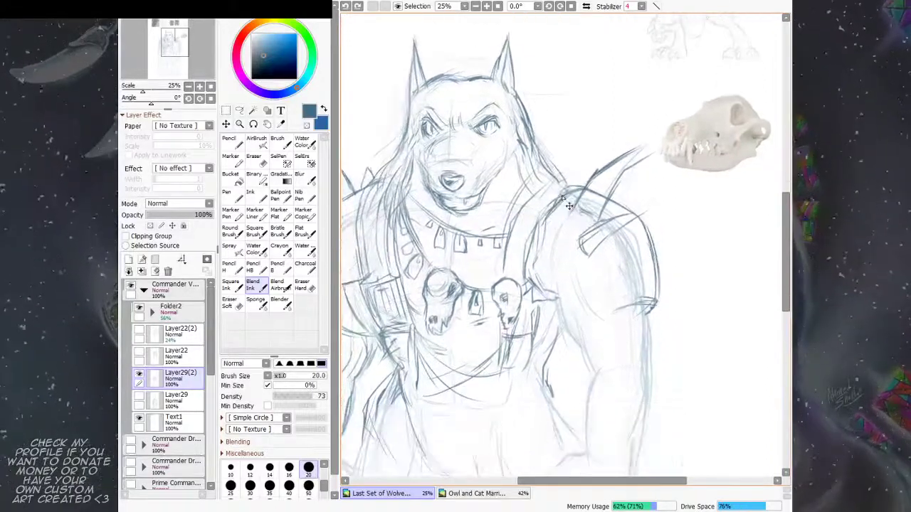
{"action": "scroll", "coordinate": [565, 199], "scroll_direction": "down", "scroll_amount": 1}
{"action": "left_click_drag", "start_coordinate": [588, 347], "coordinate": [578, 267]}
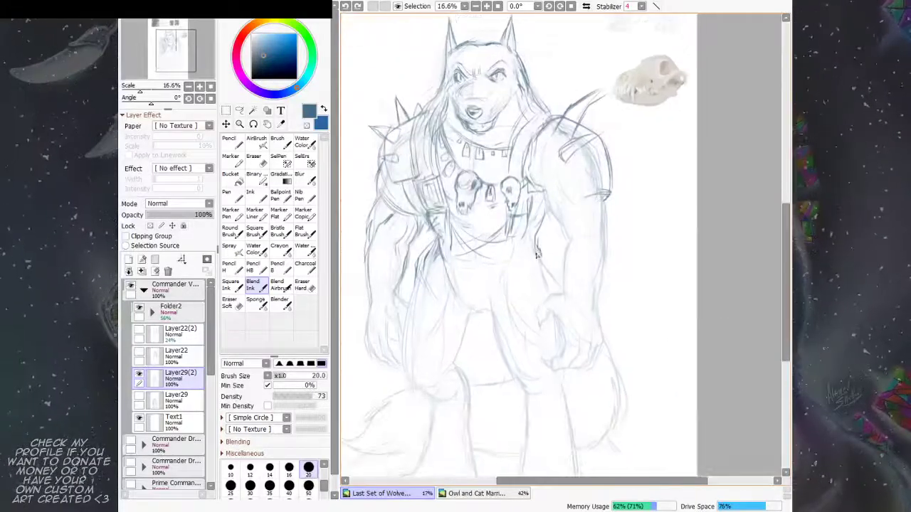
{"action": "mouse_move", "coordinate": [523, 257]}
{"action": "left_mouse_down"}
{"action": "mouse_move", "coordinate": [492, 307]}
{"action": "mouse_move", "coordinate": [501, 327]}
{"action": "mouse_move", "coordinate": [490, 327]}
{"action": "left_mouse_up"}
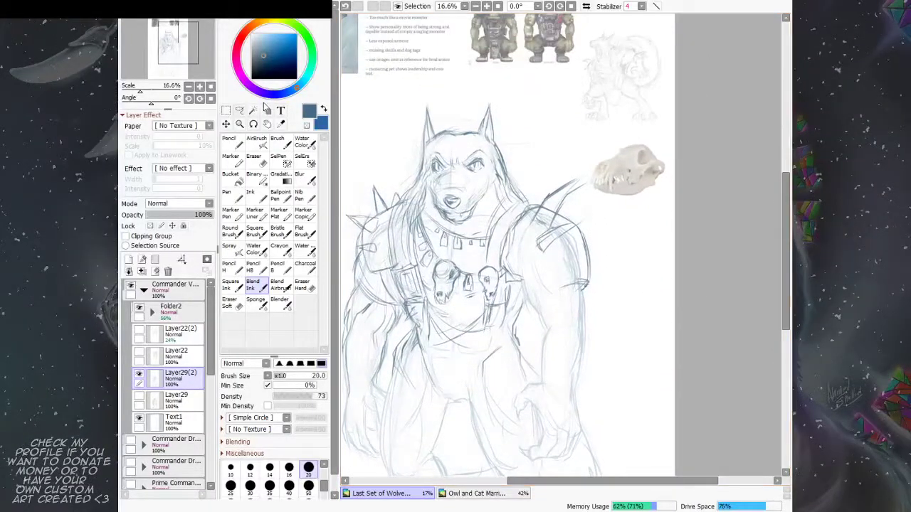
Step: Lasso the second eye and its brow, adjust its placement with a free transform, and clear the selection
{"action": "left_click", "coordinate": [239, 110]}
{"action": "mouse_move", "coordinate": [484, 192]}
{"action": "left_mouse_down"}
{"action": "mouse_move", "coordinate": [442, 210]}
{"action": "mouse_move", "coordinate": [519, 232]}
{"action": "mouse_move", "coordinate": [484, 247]}
{"action": "mouse_move", "coordinate": [467, 290]}
{"action": "mouse_move", "coordinate": [492, 286]}
{"action": "mouse_move", "coordinate": [500, 257]}
{"action": "left_mouse_up"}
{"action": "key", "text": "ctrl+t"}
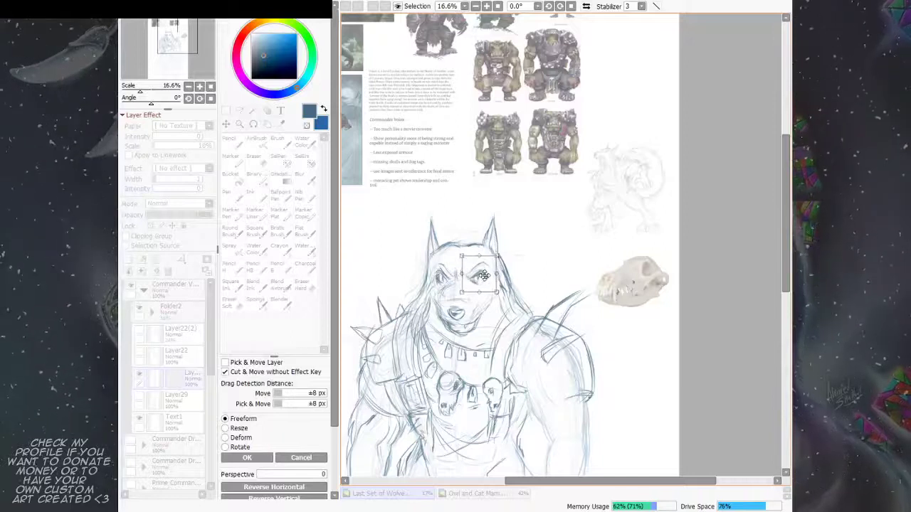
{"action": "key", "text": "Return"}
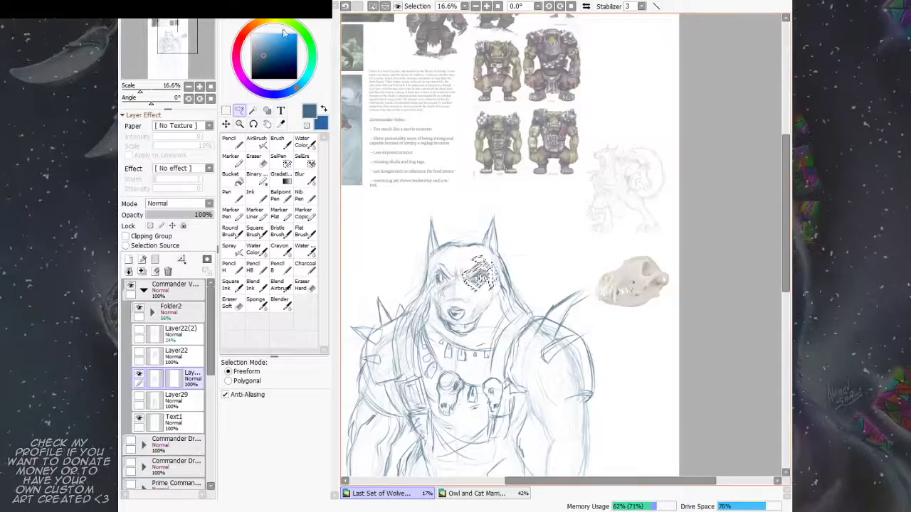
{"action": "key", "text": "ctrl+d"}
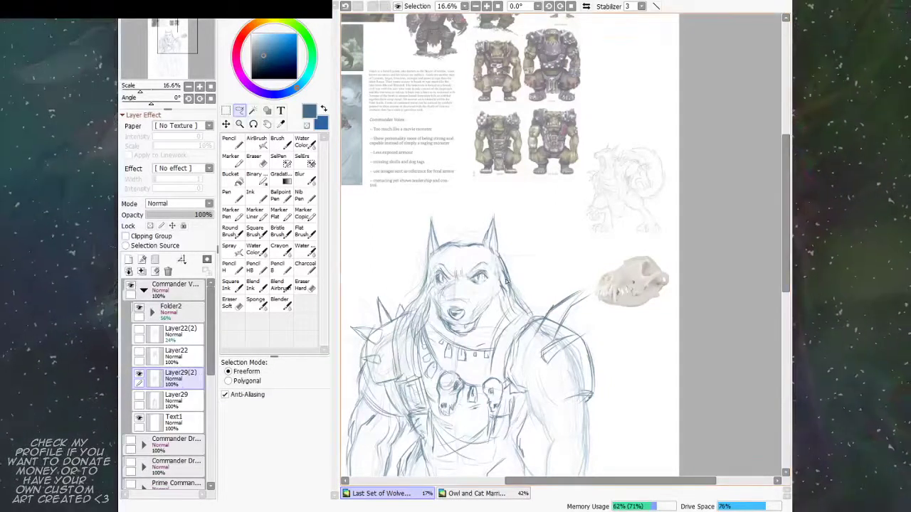
{"action": "scroll", "coordinate": [502, 283], "scroll_direction": "down", "scroll_amount": 2}
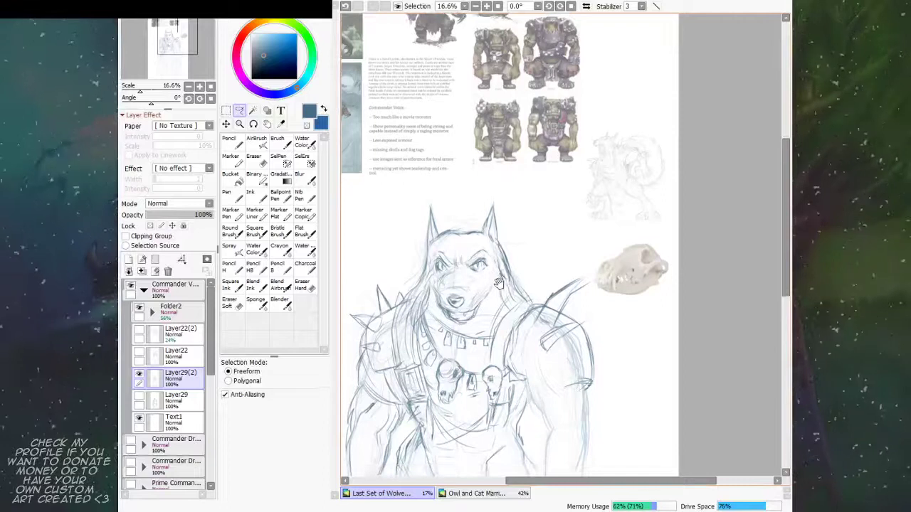
{"action": "scroll", "coordinate": [499, 283], "scroll_direction": "down", "scroll_amount": 10}
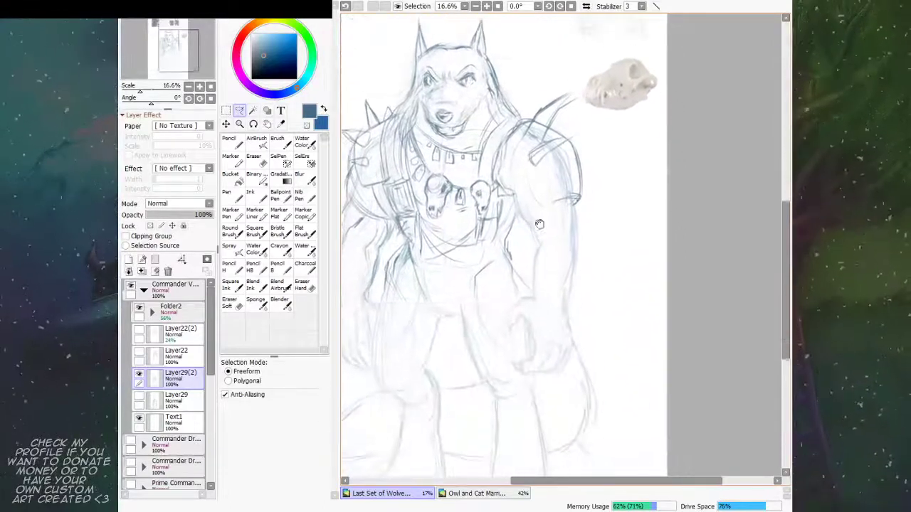
{"action": "scroll", "coordinate": [539, 224], "scroll_direction": "down", "scroll_amount": 1}
{"action": "scroll", "coordinate": [447, 269], "scroll_direction": "up", "scroll_amount": 3}
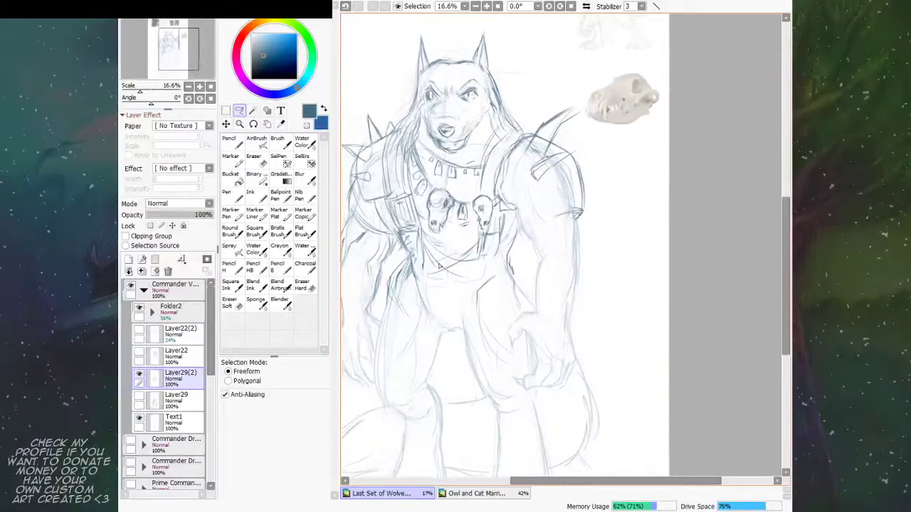
{"action": "left_click_drag", "start_coordinate": [425, 254], "coordinate": [430, 286]}
{"action": "key", "text": "ctrl+z"}
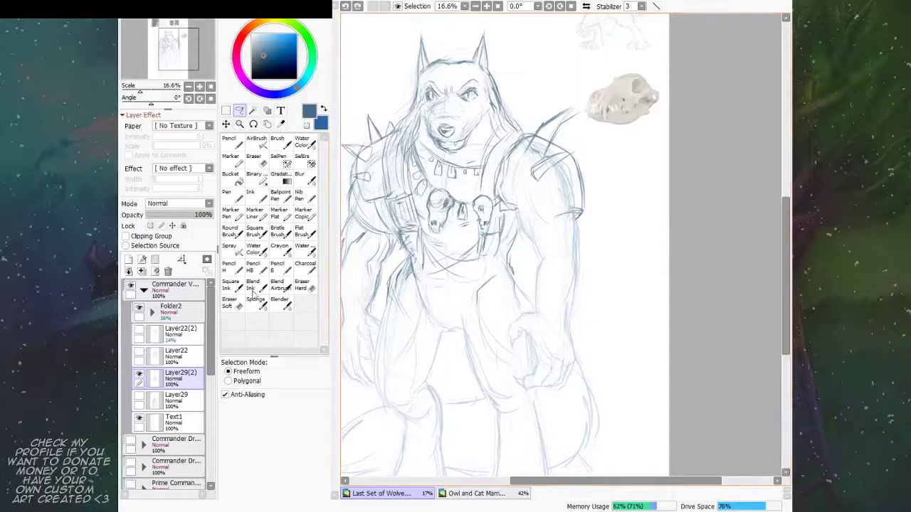
Step: Draw the vest's curved lower edge across the waist with the Blend Ink brush and darken the lines on both flanks
{"action": "key", "text": "n"}
{"action": "left_click_drag", "start_coordinate": [424, 254], "coordinate": [433, 287]}
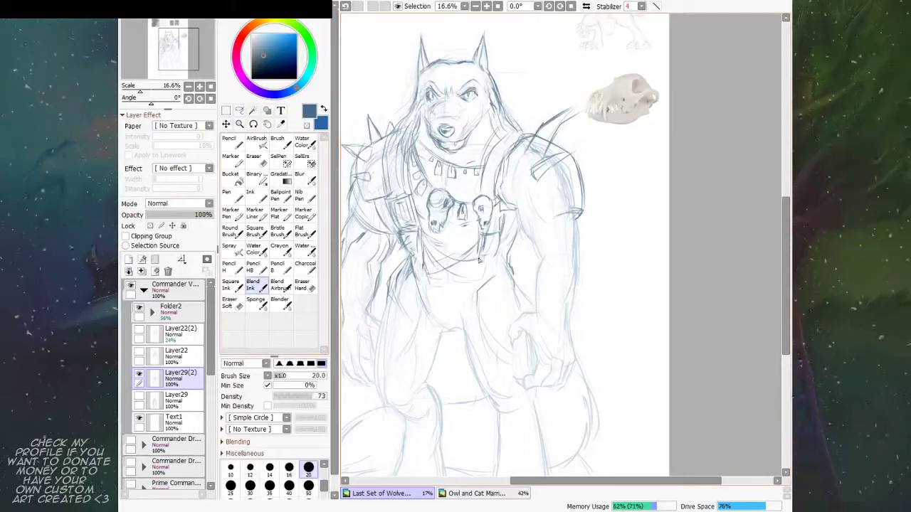
{"action": "left_click_drag", "start_coordinate": [479, 260], "coordinate": [466, 297]}
{"action": "mouse_move", "coordinate": [424, 270]}
{"action": "left_mouse_down"}
{"action": "mouse_move", "coordinate": [450, 288]}
{"action": "mouse_move", "coordinate": [420, 270]}
{"action": "mouse_move", "coordinate": [437, 281]}
{"action": "mouse_move", "coordinate": [478, 279]}
{"action": "mouse_move", "coordinate": [477, 250]}
{"action": "mouse_move", "coordinate": [420, 269]}
{"action": "mouse_move", "coordinate": [450, 288]}
{"action": "mouse_move", "coordinate": [480, 271]}
{"action": "mouse_move", "coordinate": [439, 279]}
{"action": "mouse_move", "coordinate": [489, 265]}
{"action": "left_mouse_up"}
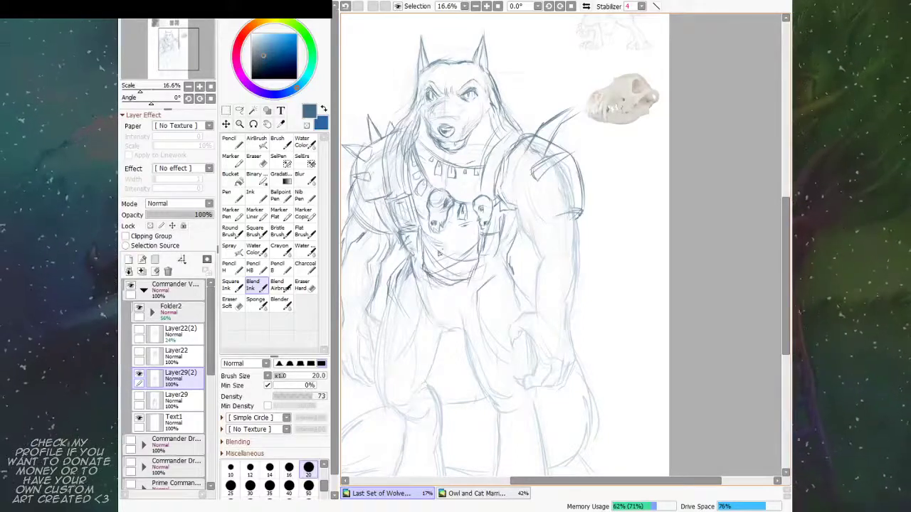
{"action": "left_click_drag", "start_coordinate": [412, 255], "coordinate": [419, 272]}
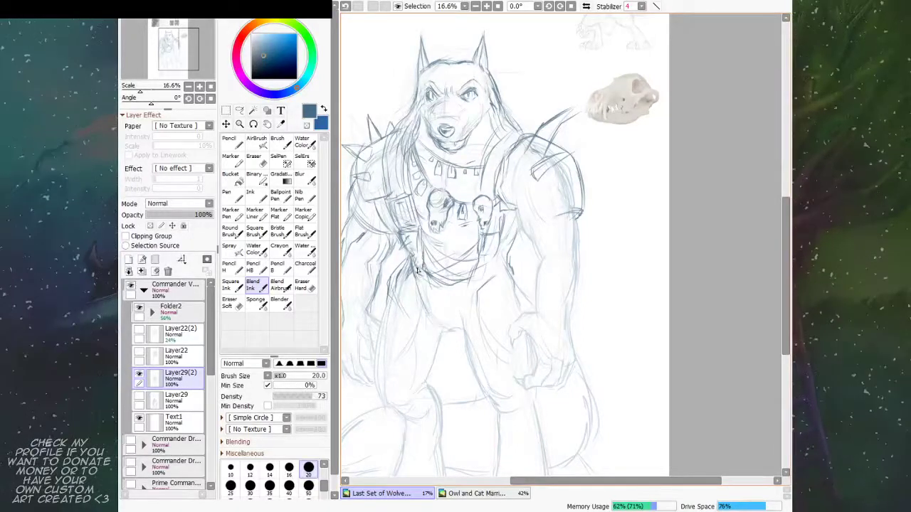
{"action": "mouse_move", "coordinate": [493, 245]}
{"action": "left_mouse_down"}
{"action": "mouse_move", "coordinate": [482, 263]}
{"action": "mouse_move", "coordinate": [497, 255]}
{"action": "left_mouse_up"}
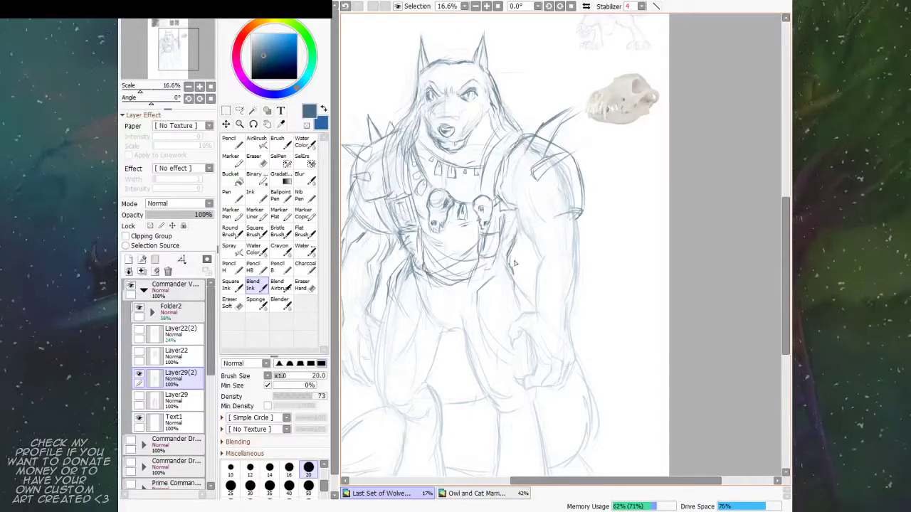
Step: Draw the second shoulder pad's curved lower rim, round studs across its surface, and additional spikes along its outer edge
{"action": "left_click_drag", "start_coordinate": [573, 173], "coordinate": [566, 189]}
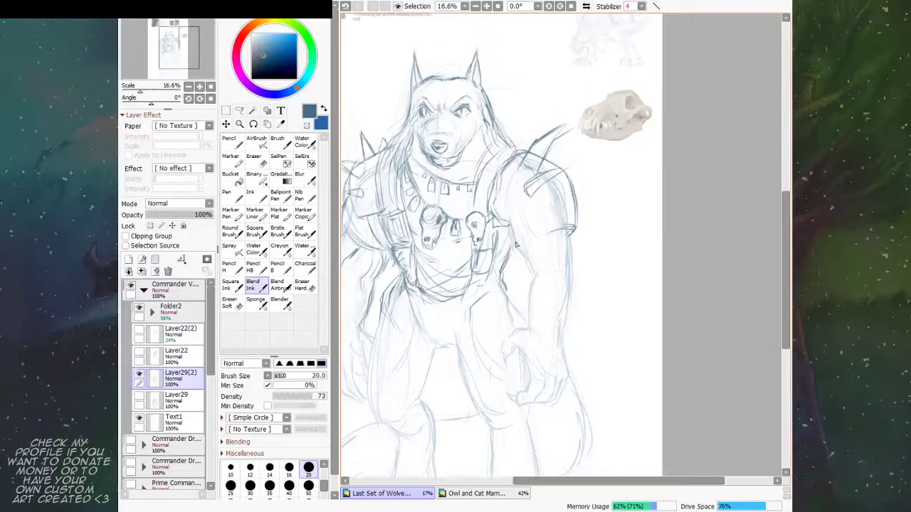
{"action": "mouse_move", "coordinate": [521, 242]}
{"action": "left_mouse_down"}
{"action": "mouse_move", "coordinate": [548, 227]}
{"action": "mouse_move", "coordinate": [523, 240]}
{"action": "mouse_move", "coordinate": [575, 226]}
{"action": "mouse_move", "coordinate": [519, 247]}
{"action": "mouse_move", "coordinate": [582, 218]}
{"action": "left_mouse_up"}
{"action": "scroll", "coordinate": [582, 217], "scroll_direction": "up", "scroll_amount": 1}
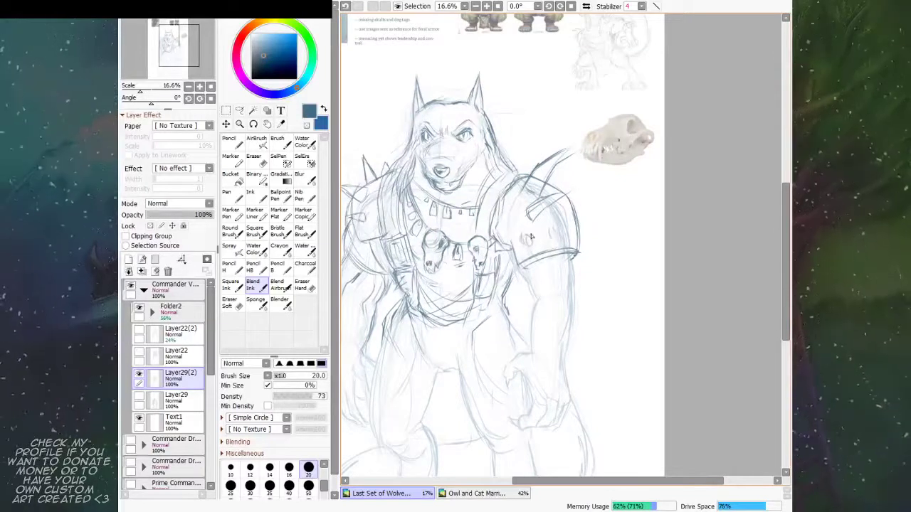
{"action": "mouse_move", "coordinate": [531, 236]}
{"action": "left_mouse_down"}
{"action": "mouse_move", "coordinate": [513, 217]}
{"action": "mouse_move", "coordinate": [521, 237]}
{"action": "mouse_move", "coordinate": [514, 240]}
{"action": "mouse_move", "coordinate": [521, 211]}
{"action": "mouse_move", "coordinate": [508, 202]}
{"action": "mouse_move", "coordinate": [519, 210]}
{"action": "mouse_move", "coordinate": [508, 203]}
{"action": "mouse_move", "coordinate": [504, 223]}
{"action": "mouse_move", "coordinate": [550, 226]}
{"action": "mouse_move", "coordinate": [547, 238]}
{"action": "mouse_move", "coordinate": [555, 219]}
{"action": "mouse_move", "coordinate": [570, 223]}
{"action": "mouse_move", "coordinate": [560, 209]}
{"action": "mouse_move", "coordinate": [599, 209]}
{"action": "mouse_move", "coordinate": [582, 208]}
{"action": "mouse_move", "coordinate": [558, 189]}
{"action": "mouse_move", "coordinate": [590, 188]}
{"action": "left_mouse_up"}
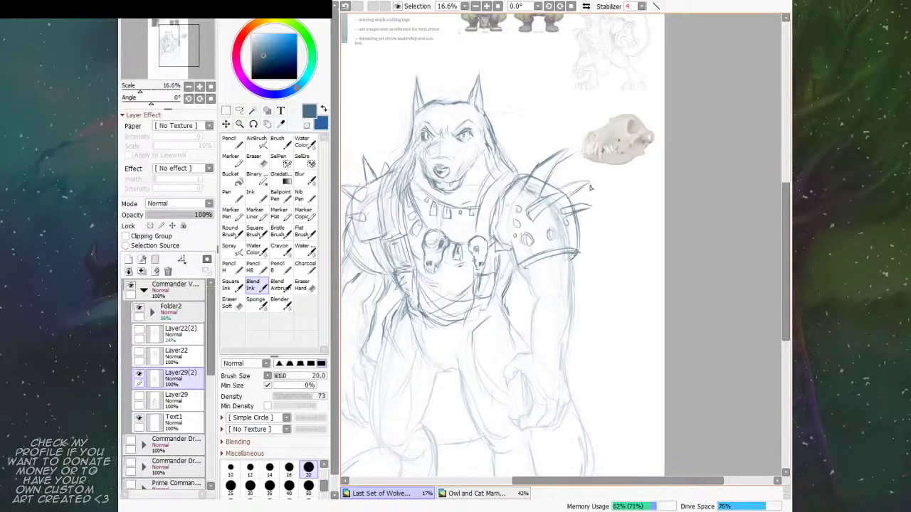
{"action": "mouse_move", "coordinate": [578, 227]}
{"action": "left_mouse_down"}
{"action": "mouse_move", "coordinate": [604, 228]}
{"action": "mouse_move", "coordinate": [607, 200]}
{"action": "mouse_move", "coordinate": [591, 173]}
{"action": "left_mouse_up"}
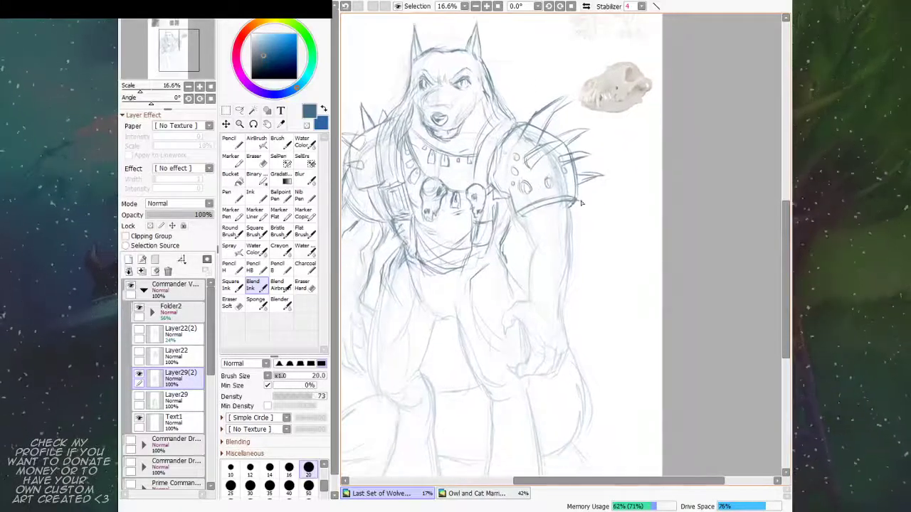
Step: Sketch the crease where the second thigh meets the hip, and strengthen the upper contour of the arm below the second shoulder pad
{"action": "left_click_drag", "start_coordinate": [555, 227], "coordinate": [567, 212]}
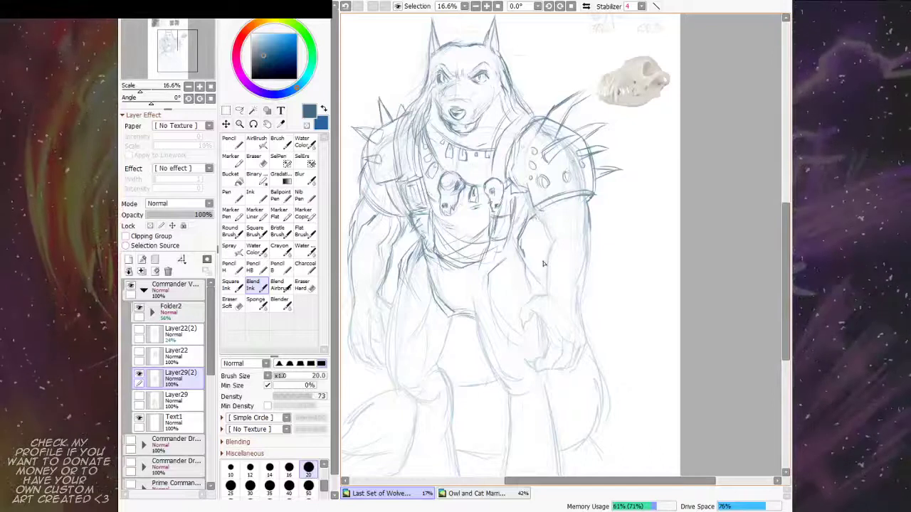
{"action": "left_click_drag", "start_coordinate": [545, 258], "coordinate": [547, 220]}
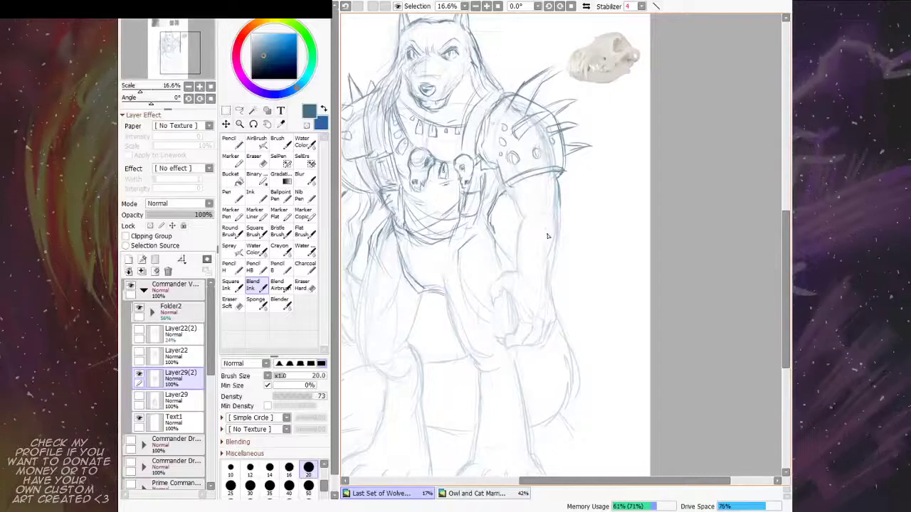
{"action": "left_click_drag", "start_coordinate": [529, 238], "coordinate": [524, 225]}
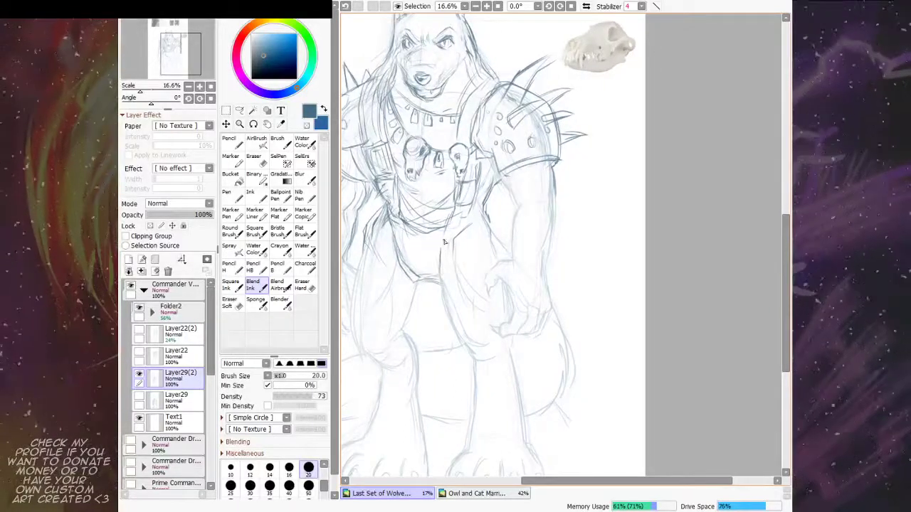
{"action": "left_click_drag", "start_coordinate": [468, 243], "coordinate": [504, 251]}
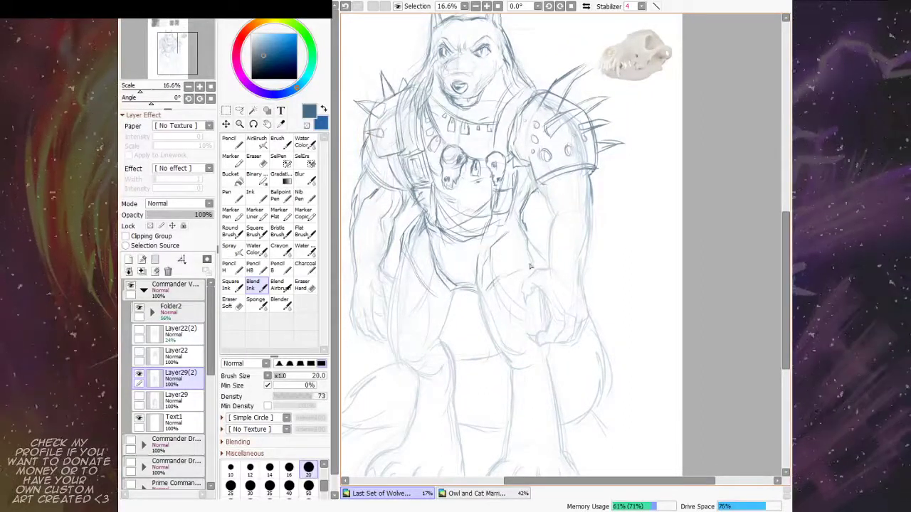
{"action": "mouse_move", "coordinate": [506, 248]}
{"action": "left_mouse_down"}
{"action": "mouse_move", "coordinate": [510, 260]}
{"action": "mouse_move", "coordinate": [414, 303]}
{"action": "left_mouse_up"}
{"action": "left_click_drag", "start_coordinate": [447, 243], "coordinate": [450, 268]}
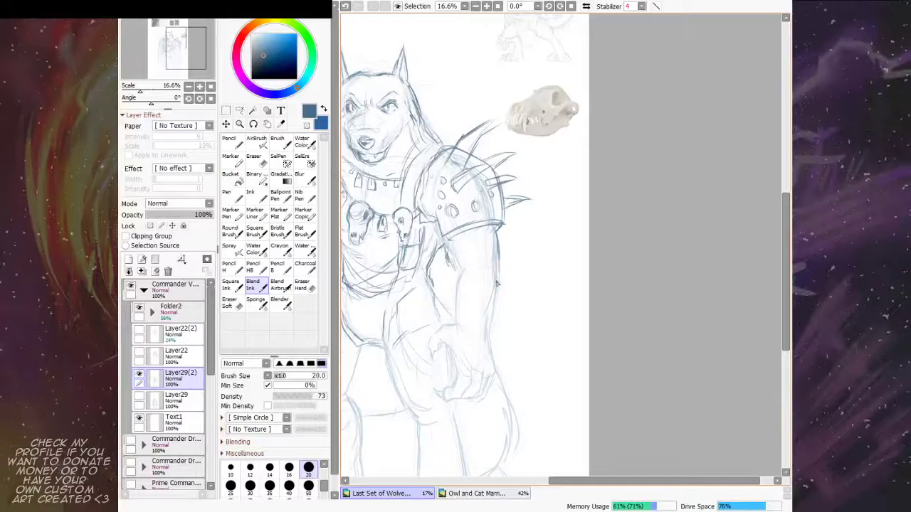
Step: Draw the inner and outer contours of the second forearm down to the wrist, and outline the hand's thumb
{"action": "mouse_move", "coordinate": [457, 270]}
{"action": "left_mouse_down"}
{"action": "mouse_move", "coordinate": [524, 217]}
{"action": "mouse_move", "coordinate": [496, 230]}
{"action": "left_mouse_up"}
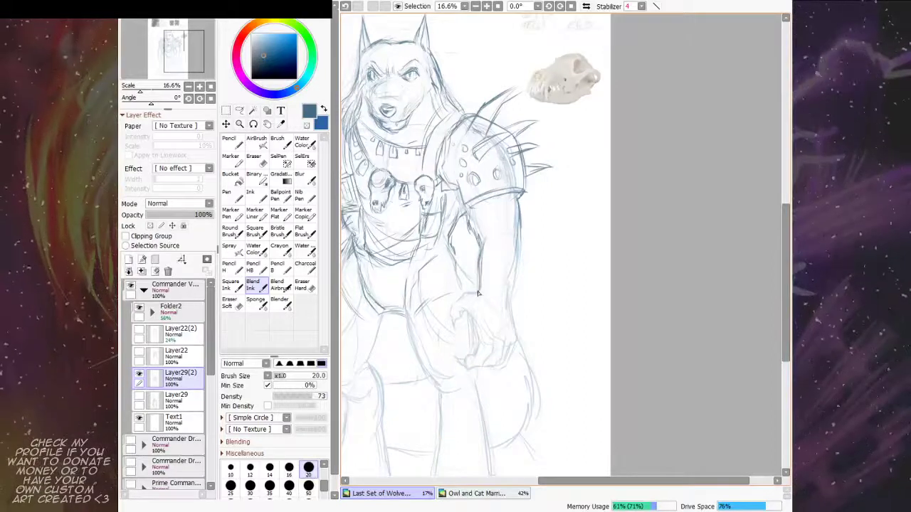
{"action": "left_click_drag", "start_coordinate": [520, 240], "coordinate": [513, 283]}
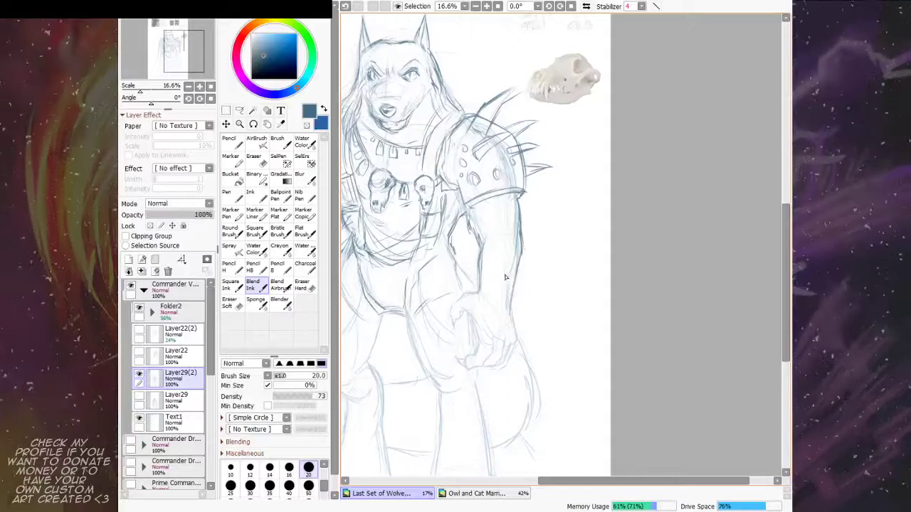
{"action": "left_click_drag", "start_coordinate": [507, 250], "coordinate": [583, 175]}
{"action": "mouse_move", "coordinate": [551, 223]}
{"action": "left_mouse_down"}
{"action": "mouse_move", "coordinate": [531, 232]}
{"action": "mouse_move", "coordinate": [527, 255]}
{"action": "mouse_move", "coordinate": [539, 243]}
{"action": "left_mouse_up"}
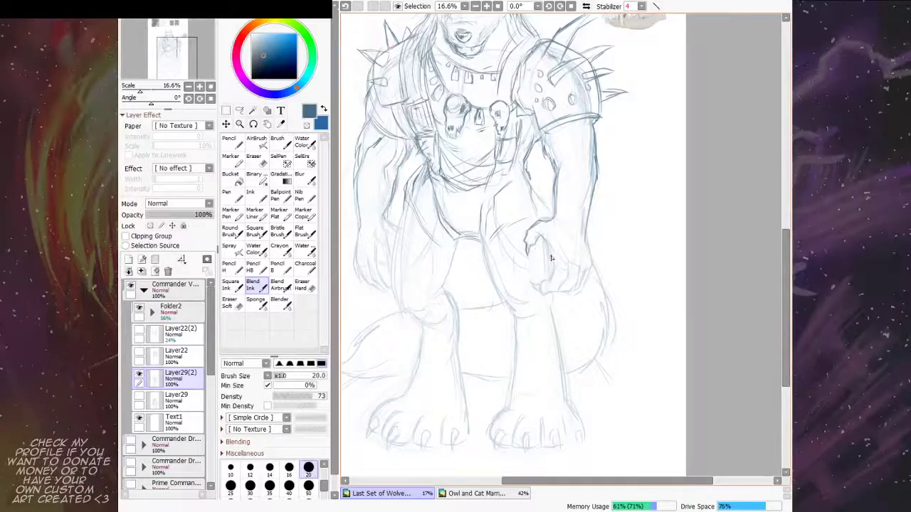
{"action": "scroll", "coordinate": [560, 247], "scroll_direction": "up", "scroll_amount": 3}
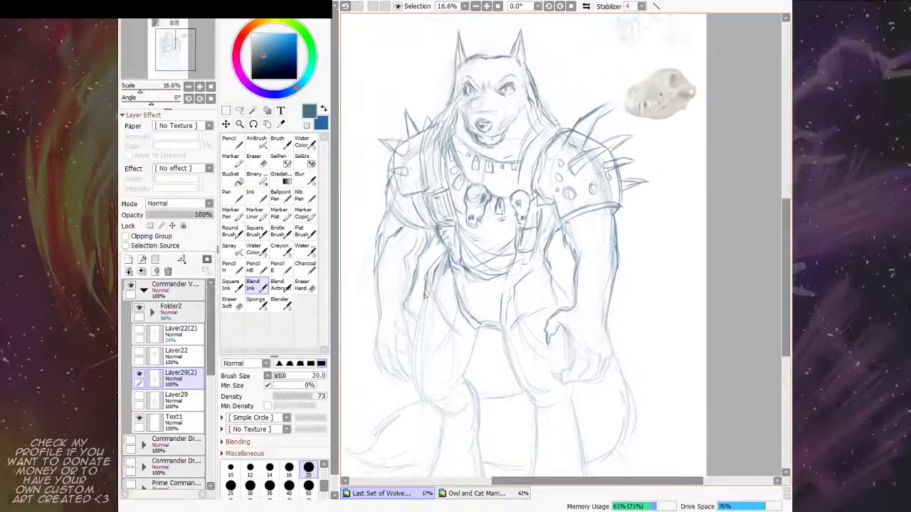
Step: Mirror the canvas view and darken the first arm's forearm, wrist, knuckles and curled fingers
{"action": "key", "text": "h"}
{"action": "left_click_drag", "start_coordinate": [682, 359], "coordinate": [433, 316]}
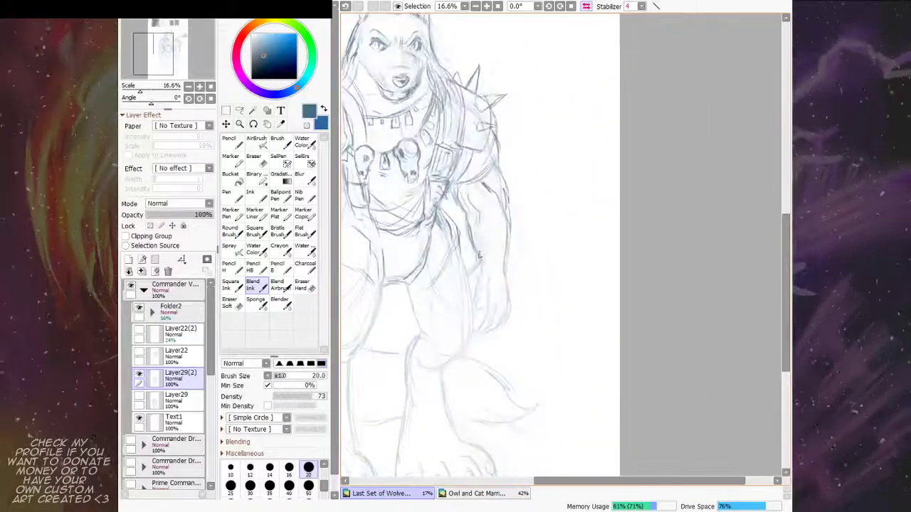
{"action": "mouse_move", "coordinate": [480, 266]}
{"action": "left_mouse_down"}
{"action": "mouse_move", "coordinate": [504, 256]}
{"action": "mouse_move", "coordinate": [509, 304]}
{"action": "mouse_move", "coordinate": [505, 275]}
{"action": "mouse_move", "coordinate": [473, 286]}
{"action": "mouse_move", "coordinate": [485, 305]}
{"action": "mouse_move", "coordinate": [504, 268]}
{"action": "mouse_move", "coordinate": [511, 312]}
{"action": "left_mouse_up"}
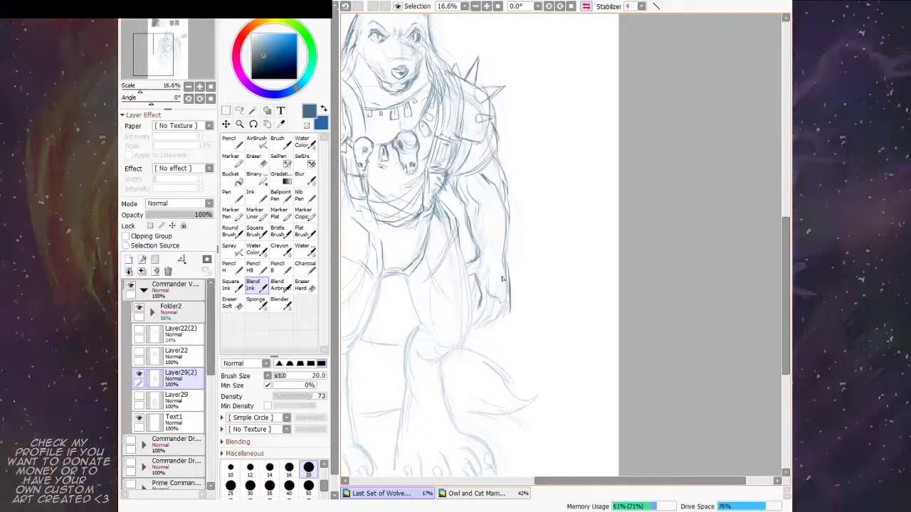
{"action": "left_click_drag", "start_coordinate": [505, 264], "coordinate": [513, 312]}
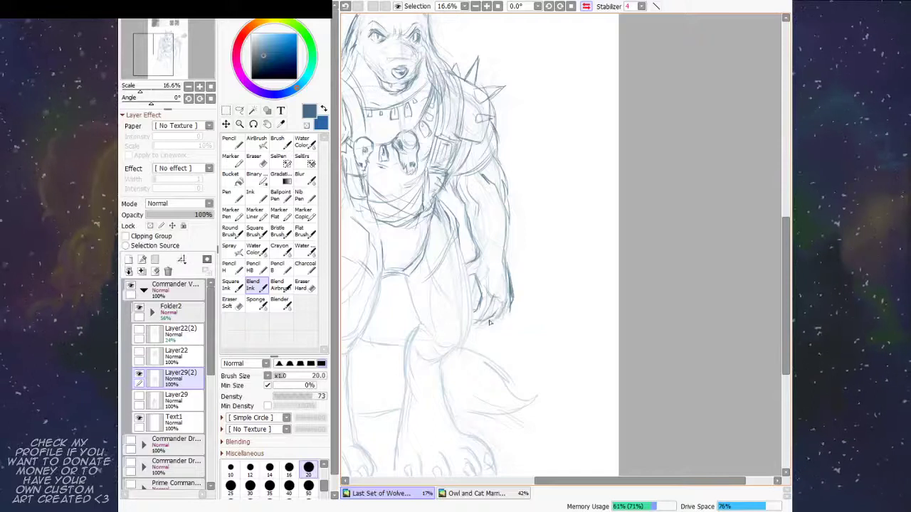
{"action": "left_click_drag", "start_coordinate": [497, 321], "coordinate": [492, 328]}
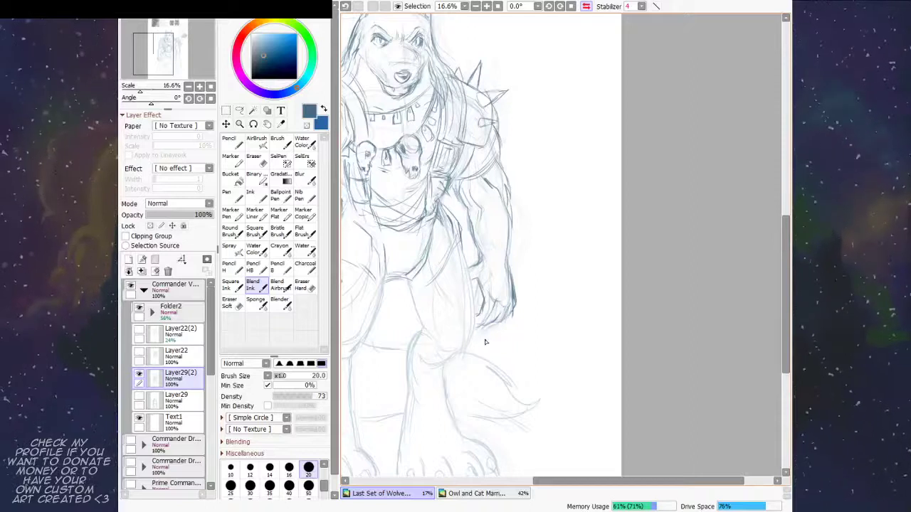
{"action": "left_click_drag", "start_coordinate": [484, 343], "coordinate": [488, 345]}
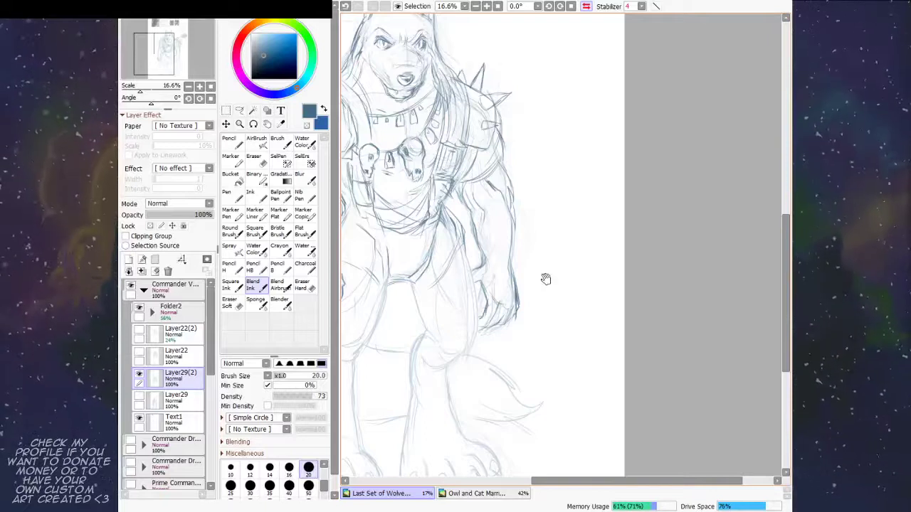
{"action": "left_click_drag", "start_coordinate": [485, 324], "coordinate": [492, 336]}
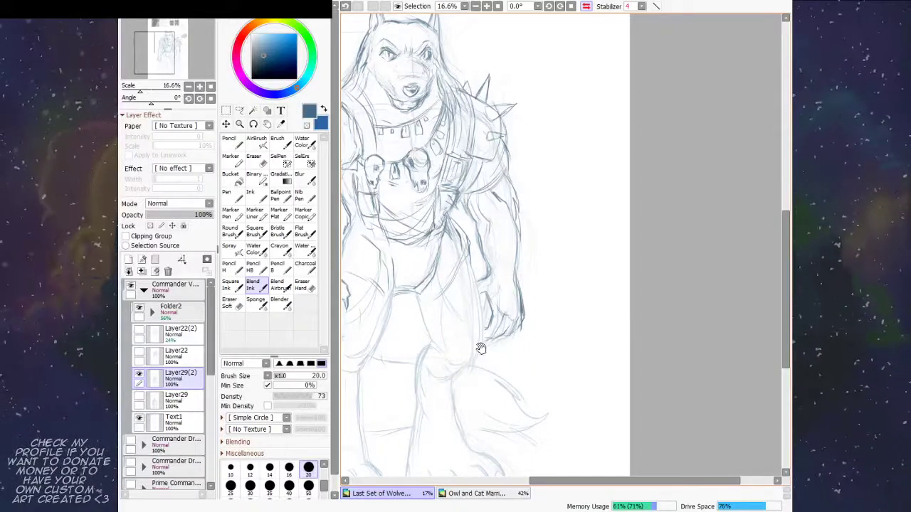
{"action": "mouse_move", "coordinate": [484, 327]}
{"action": "left_mouse_down"}
{"action": "mouse_move", "coordinate": [593, 299]}
{"action": "mouse_move", "coordinate": [587, 313]}
{"action": "left_mouse_up"}
{"action": "left_click_drag", "start_coordinate": [480, 210], "coordinate": [518, 262]}
{"action": "left_click_drag", "start_coordinate": [379, 315], "coordinate": [391, 354]}
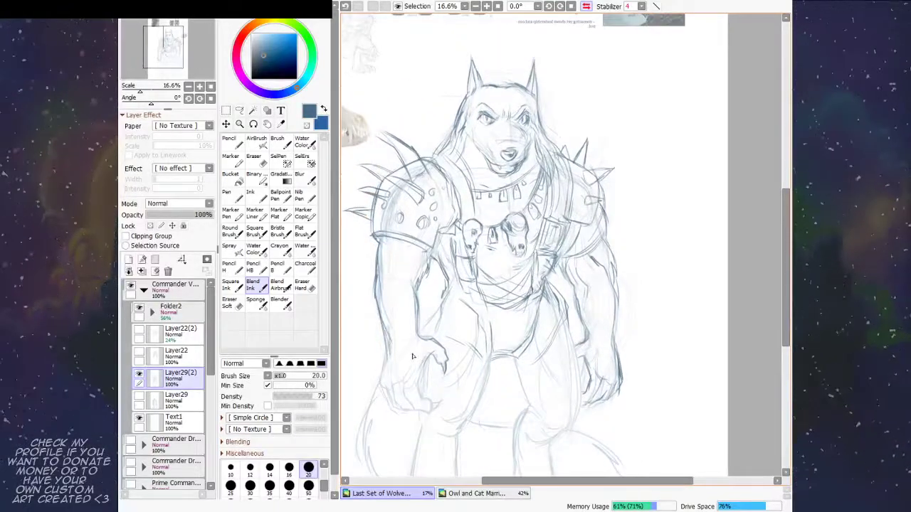
Step: Restore the unmirrored canvas view and draw the second hand's palm curve between thumb and fingers, along with the outer wrist line
{"action": "key", "text": "h"}
{"action": "mouse_move", "coordinate": [699, 385]}
{"action": "left_mouse_down"}
{"action": "mouse_move", "coordinate": [484, 316]}
{"action": "mouse_move", "coordinate": [559, 337]}
{"action": "left_mouse_up"}
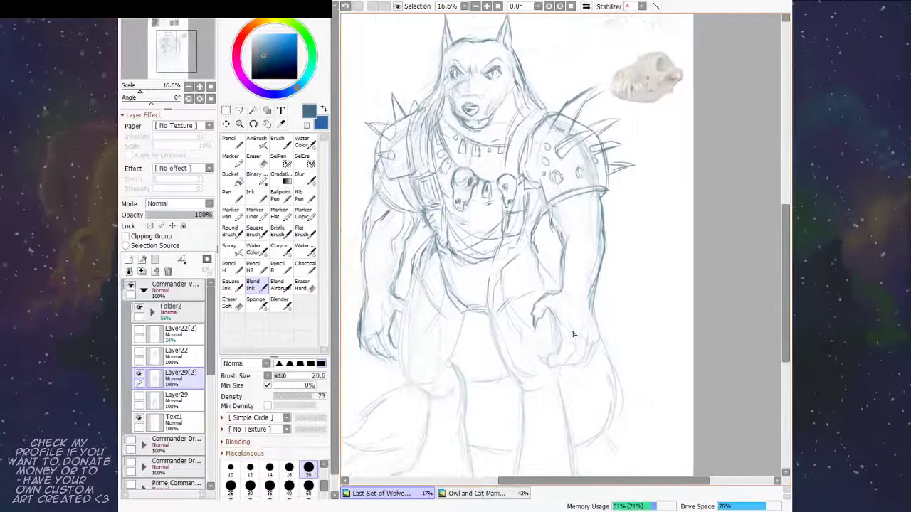
{"action": "mouse_move", "coordinate": [595, 307]}
{"action": "left_mouse_down"}
{"action": "mouse_move", "coordinate": [581, 307]}
{"action": "mouse_move", "coordinate": [596, 305]}
{"action": "left_mouse_up"}
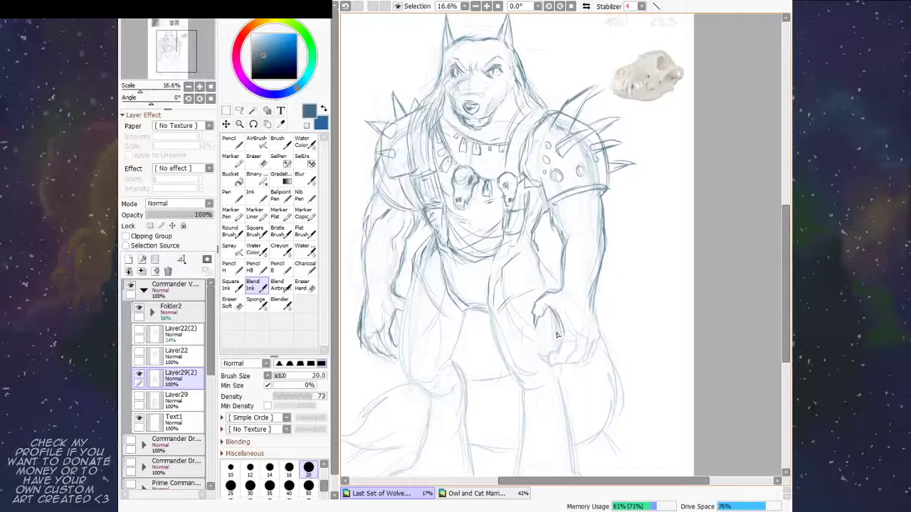
{"action": "left_click_drag", "start_coordinate": [559, 334], "coordinate": [558, 335]}
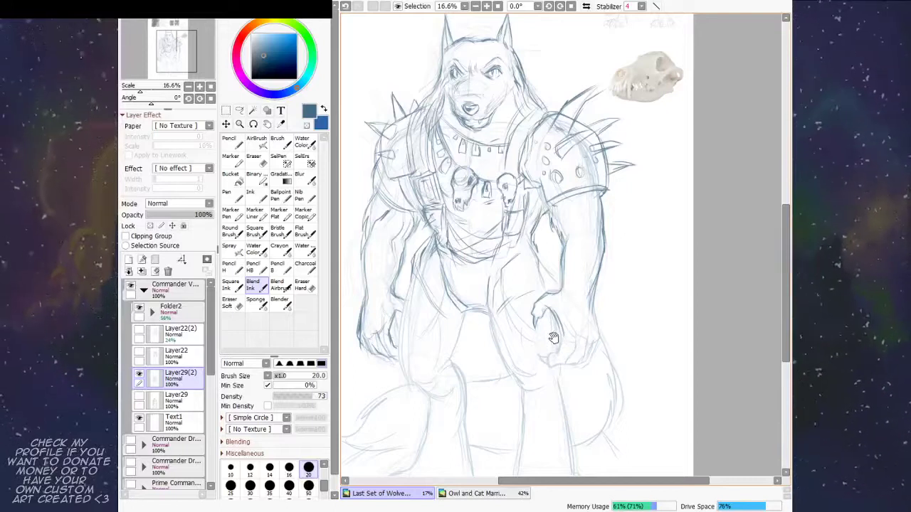
{"action": "left_click_drag", "start_coordinate": [553, 338], "coordinate": [551, 333]}
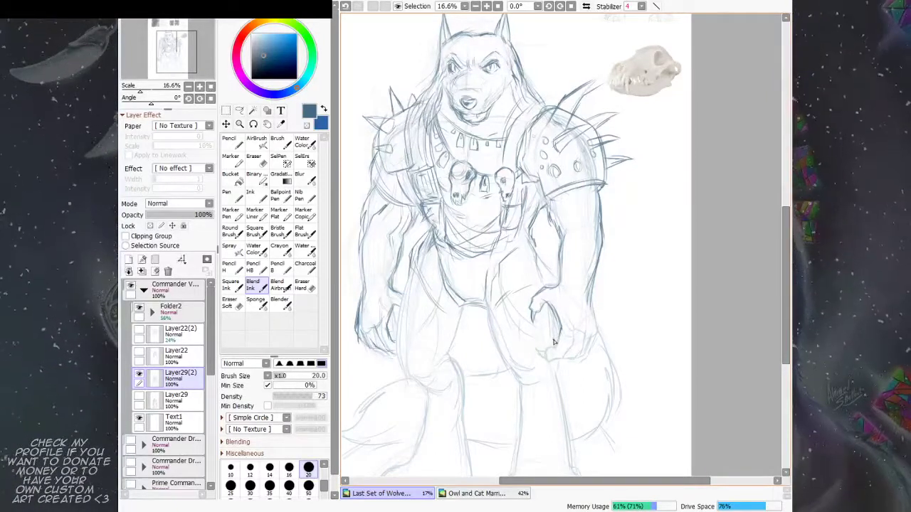
{"action": "left_click_drag", "start_coordinate": [553, 342], "coordinate": [553, 338]}
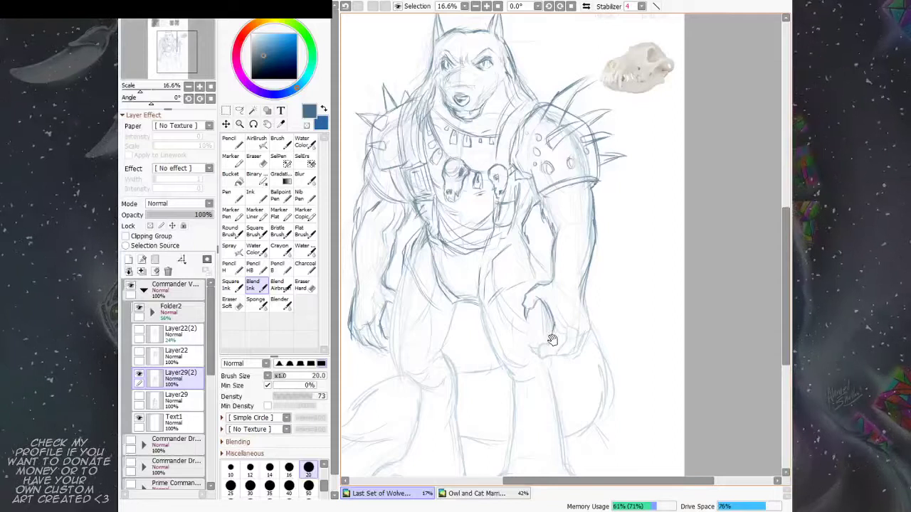
{"action": "left_click_drag", "start_coordinate": [555, 330], "coordinate": [553, 328]}
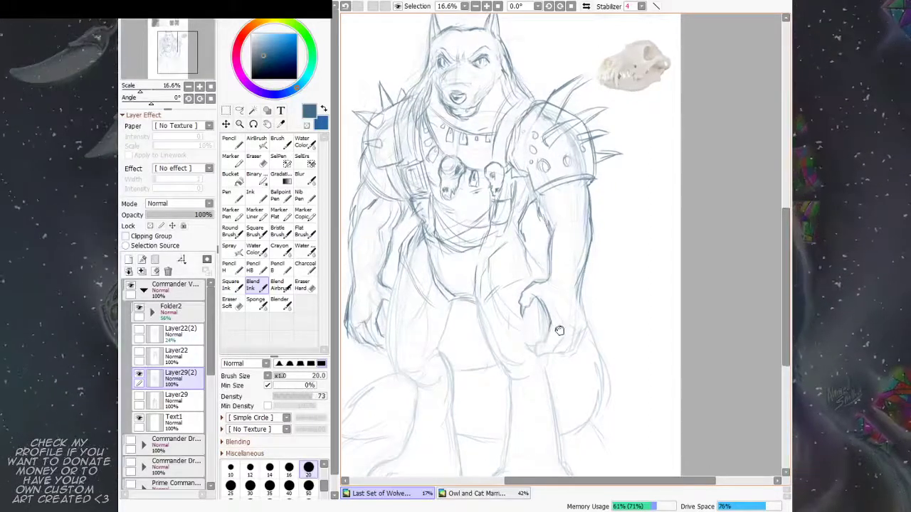
Step: Draw the second hand's curled, clawed fingers and knuckles, and darken its outer edge up to the wrist
{"action": "left_click_drag", "start_coordinate": [559, 330], "coordinate": [561, 337]}
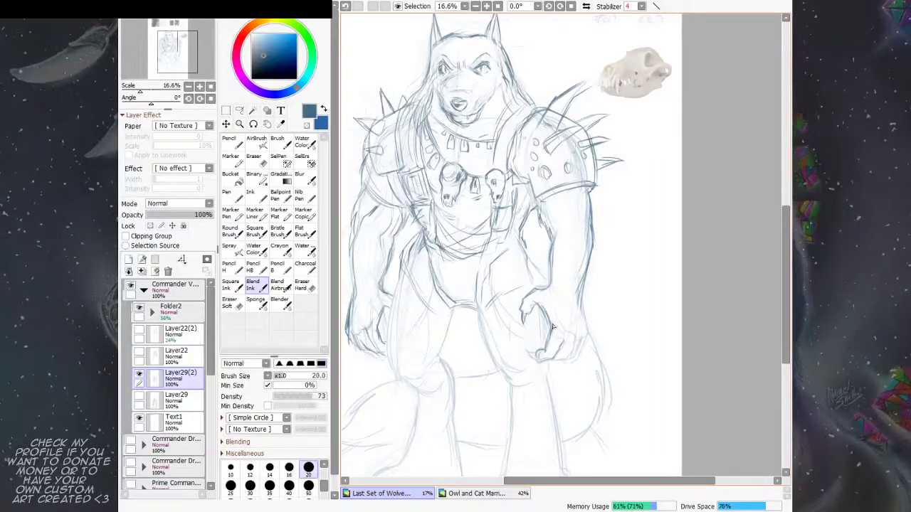
{"action": "left_click_drag", "start_coordinate": [576, 318], "coordinate": [556, 329]}
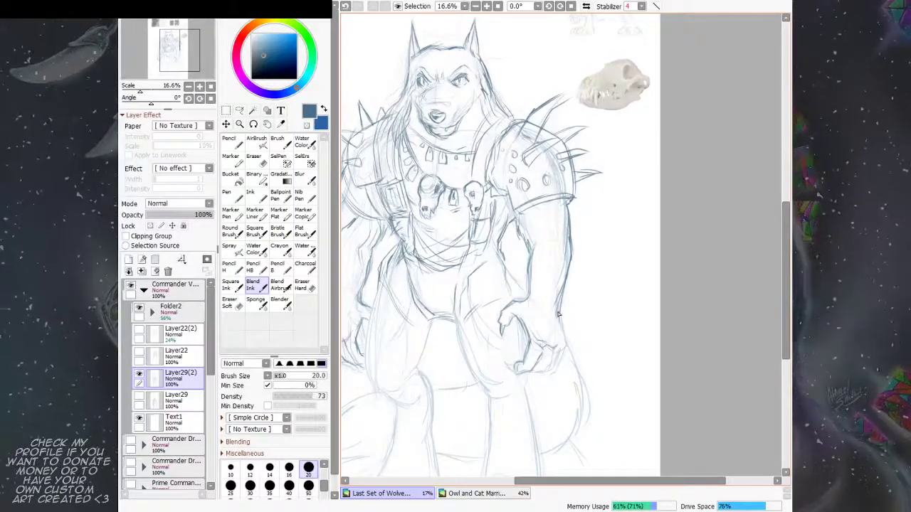
{"action": "left_click_drag", "start_coordinate": [565, 349], "coordinate": [566, 337]}
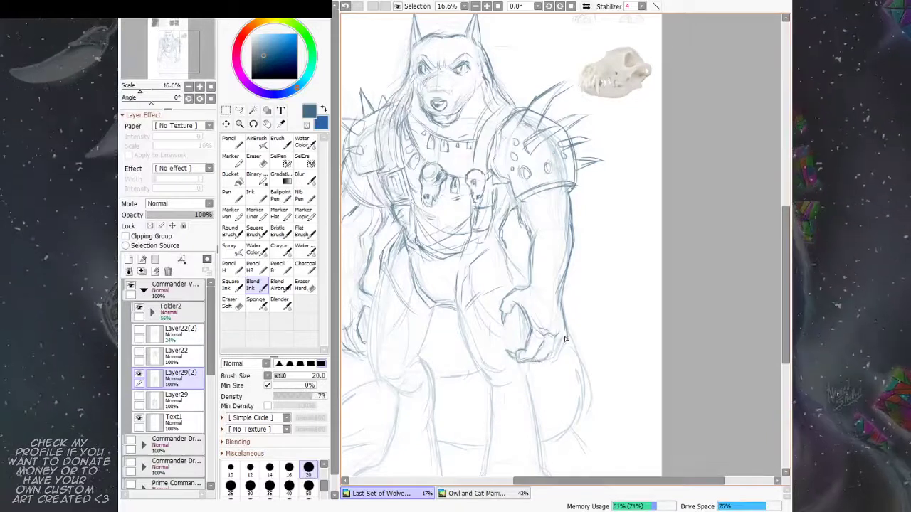
{"action": "scroll", "coordinate": [574, 329], "scroll_direction": "down", "scroll_amount": 1}
{"action": "mouse_move", "coordinate": [573, 329]}
{"action": "left_mouse_down"}
{"action": "mouse_move", "coordinate": [594, 348]}
{"action": "mouse_move", "coordinate": [558, 337]}
{"action": "mouse_move", "coordinate": [559, 324]}
{"action": "left_mouse_up"}
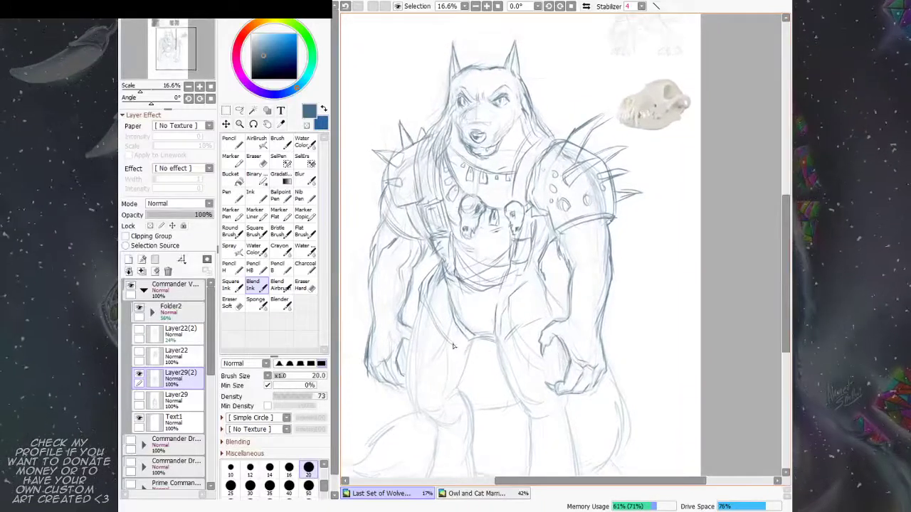
Step: Darken the first leg's outer thigh and knee contour, sketch short inner thigh lines below the crotch, and undo the last stroke
{"action": "mouse_move", "coordinate": [413, 325]}
{"action": "left_mouse_down"}
{"action": "mouse_move", "coordinate": [410, 390]}
{"action": "mouse_move", "coordinate": [418, 401]}
{"action": "left_mouse_up"}
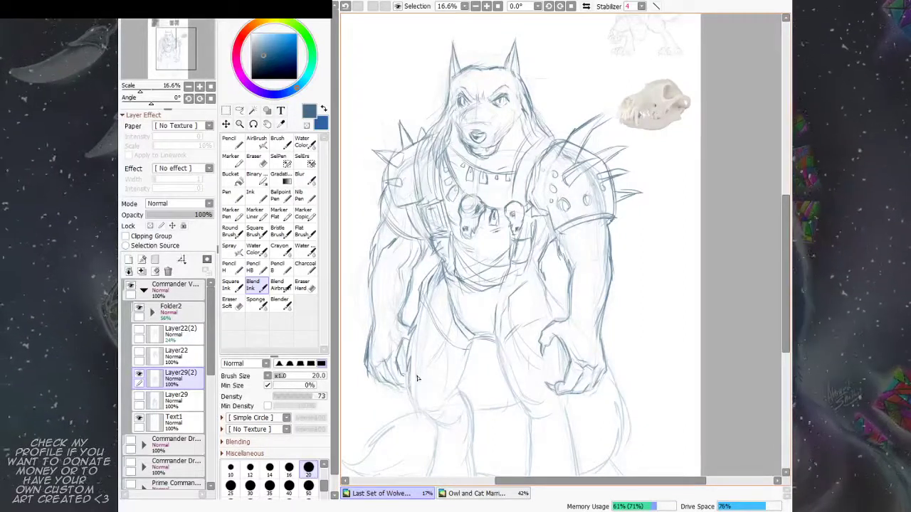
{"action": "left_click_drag", "start_coordinate": [434, 370], "coordinate": [427, 359]}
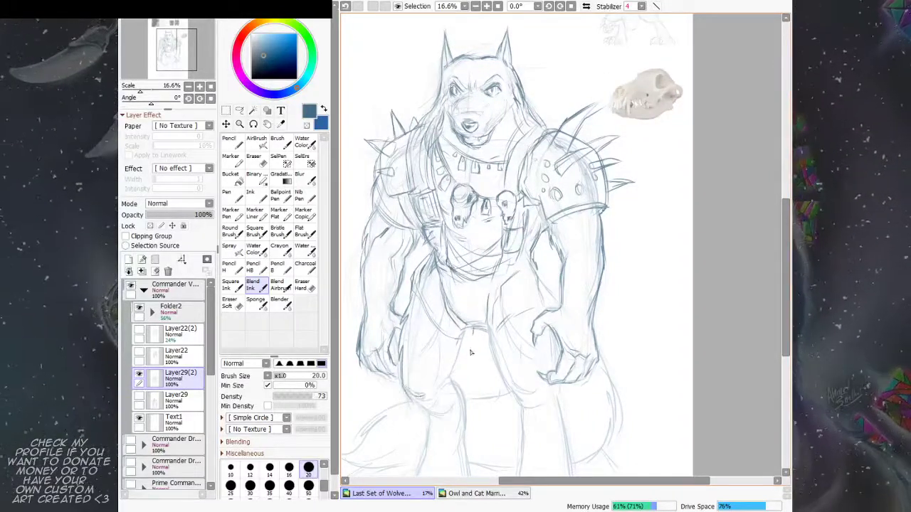
{"action": "left_click_drag", "start_coordinate": [472, 332], "coordinate": [466, 361]}
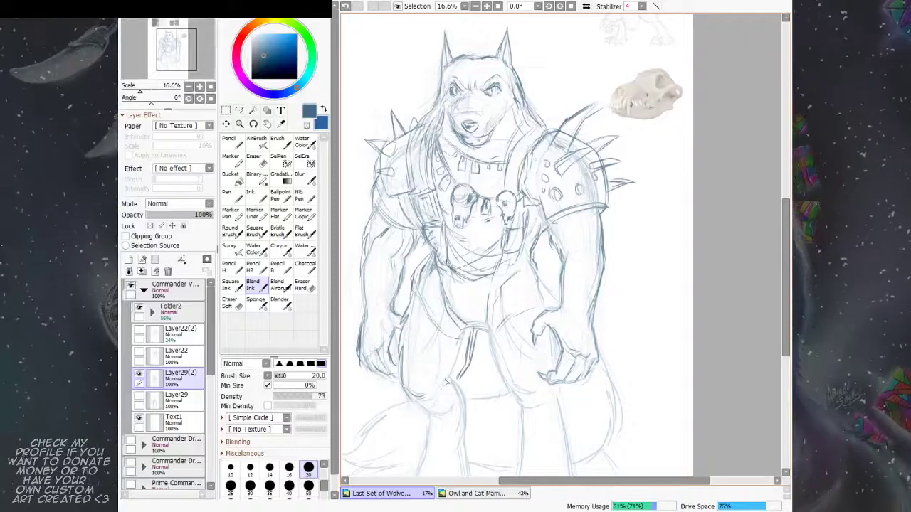
{"action": "scroll", "coordinate": [446, 384], "scroll_direction": "down", "scroll_amount": 1}
{"action": "mouse_move", "coordinate": [542, 293]}
{"action": "left_mouse_down"}
{"action": "mouse_move", "coordinate": [547, 212]}
{"action": "mouse_move", "coordinate": [587, 284]}
{"action": "mouse_move", "coordinate": [590, 264]}
{"action": "left_mouse_up"}
{"action": "key", "text": "ctrl+z"}
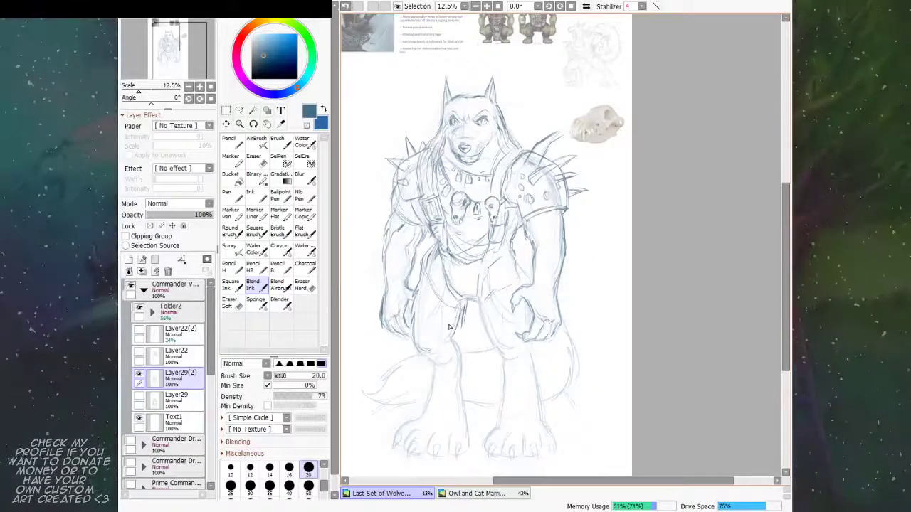
Step: Try to adjust the height of both legs by lassoing them and using a free transform, and clear the selection
{"action": "key", "text": "a"}
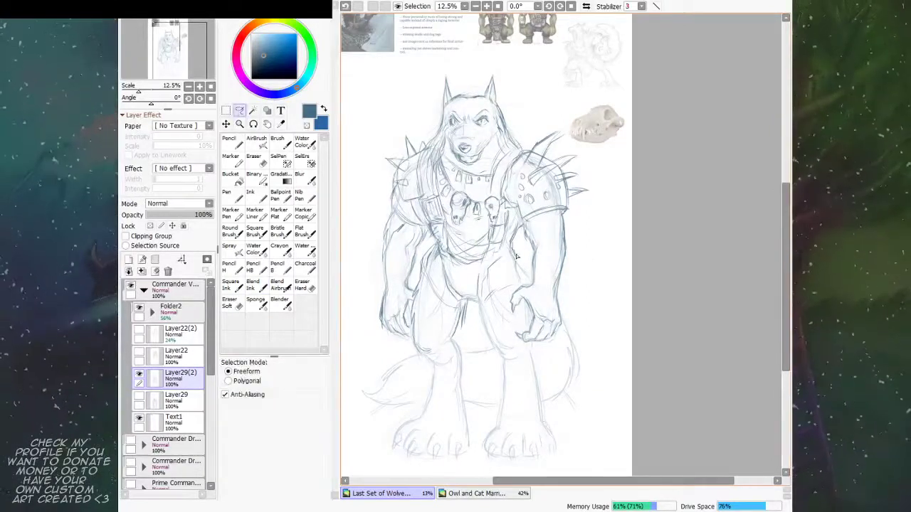
{"action": "mouse_move", "coordinate": [519, 264]}
{"action": "left_mouse_down"}
{"action": "mouse_move", "coordinate": [428, 378]}
{"action": "mouse_move", "coordinate": [387, 474]}
{"action": "mouse_move", "coordinate": [540, 475]}
{"action": "mouse_move", "coordinate": [560, 457]}
{"action": "mouse_move", "coordinate": [558, 418]}
{"action": "mouse_move", "coordinate": [530, 349]}
{"action": "mouse_move", "coordinate": [516, 342]}
{"action": "mouse_move", "coordinate": [526, 317]}
{"action": "mouse_move", "coordinate": [506, 312]}
{"action": "mouse_move", "coordinate": [520, 265]}
{"action": "left_mouse_up"}
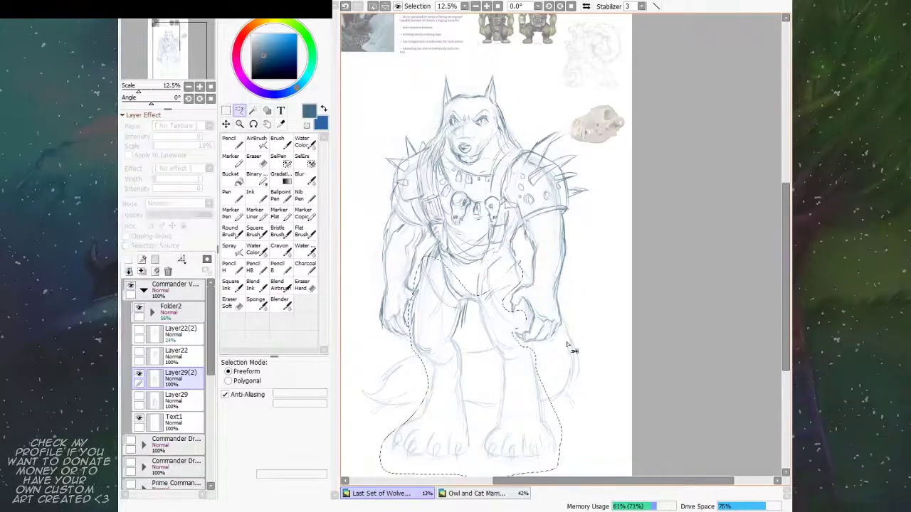
{"action": "key", "text": "ctrl+t"}
{"action": "left_click_drag", "start_coordinate": [472, 467], "coordinate": [472, 475]}
{"action": "left_click_drag", "start_coordinate": [505, 411], "coordinate": [509, 409]}
{"action": "left_click_drag", "start_coordinate": [472, 465], "coordinate": [471, 462]}
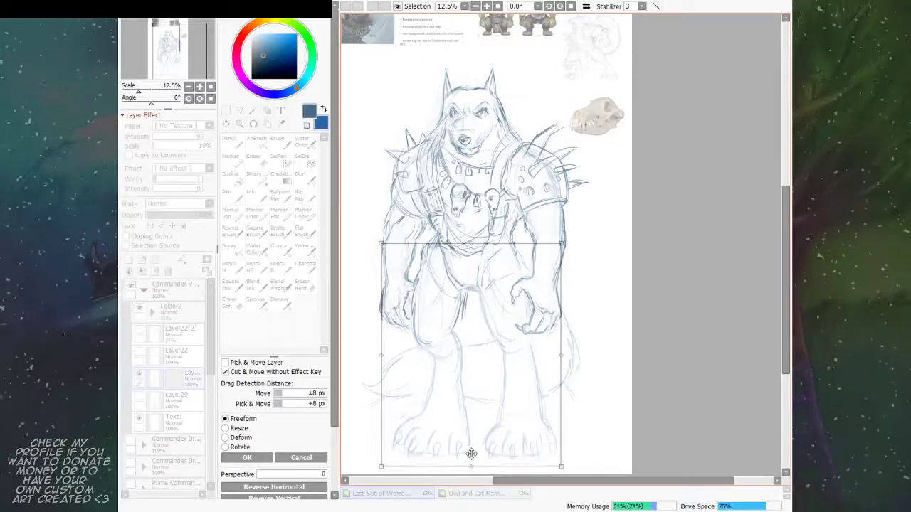
{"action": "left_click_drag", "start_coordinate": [472, 466], "coordinate": [474, 450]}
{"action": "key", "text": "Escape"}
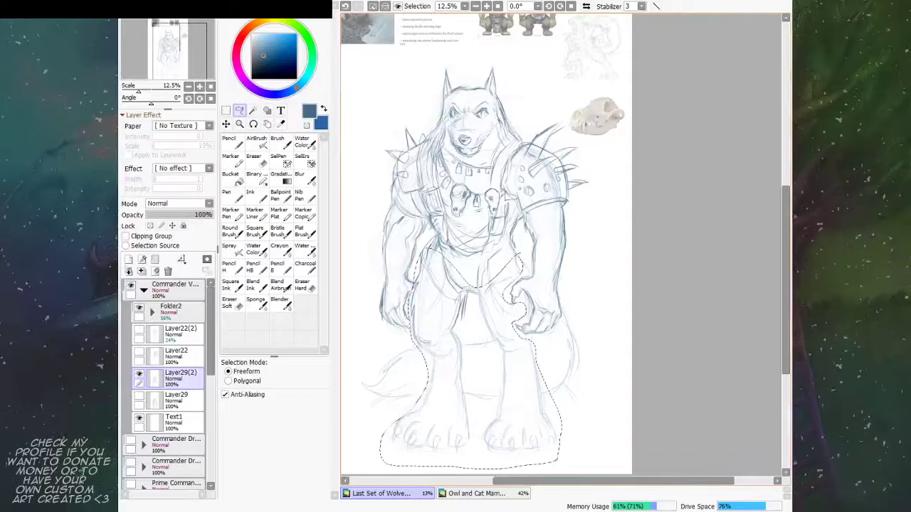
{"action": "key", "text": "ctrl+d"}
Step: Darken the first leg's outer shin and inner calf lines and the second leg's inner thigh using the Blend Ink brush
{"action": "left_click", "coordinate": [257, 288]}
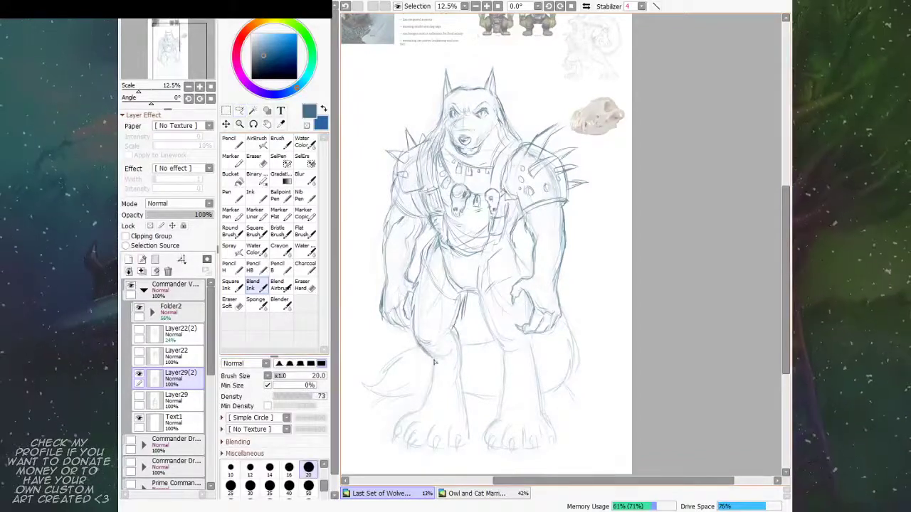
{"action": "mouse_move", "coordinate": [460, 348]}
{"action": "left_mouse_down"}
{"action": "mouse_move", "coordinate": [440, 360]}
{"action": "mouse_move", "coordinate": [457, 344]}
{"action": "mouse_move", "coordinate": [467, 374]}
{"action": "mouse_move", "coordinate": [419, 412]}
{"action": "left_mouse_up"}
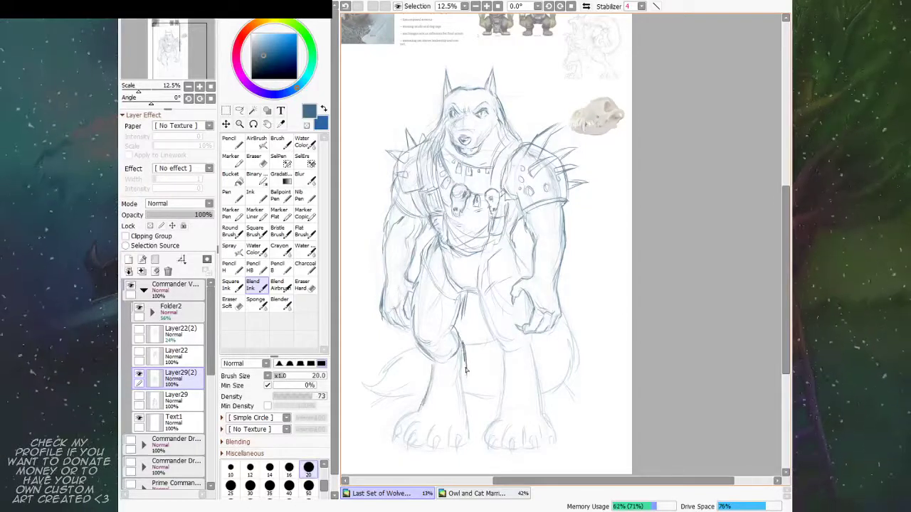
{"action": "left_click_drag", "start_coordinate": [464, 349], "coordinate": [469, 396]}
{"action": "left_click_drag", "start_coordinate": [479, 295], "coordinate": [483, 328]}
{"action": "left_click_drag", "start_coordinate": [477, 272], "coordinate": [481, 330]}
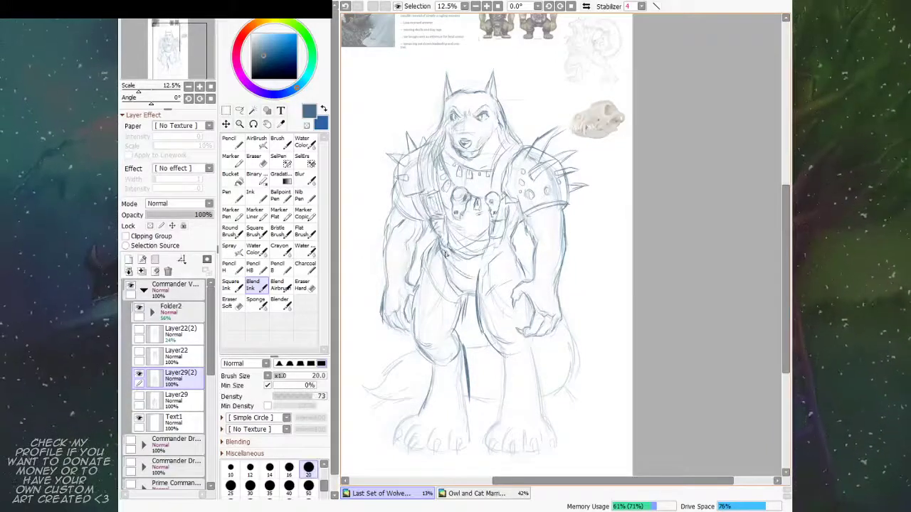
Step: Sketch a curved waist belt hung with teeth, and add a skull ornament at the hip beside the clawed hand
{"action": "left_click_drag", "start_coordinate": [447, 257], "coordinate": [497, 276]}
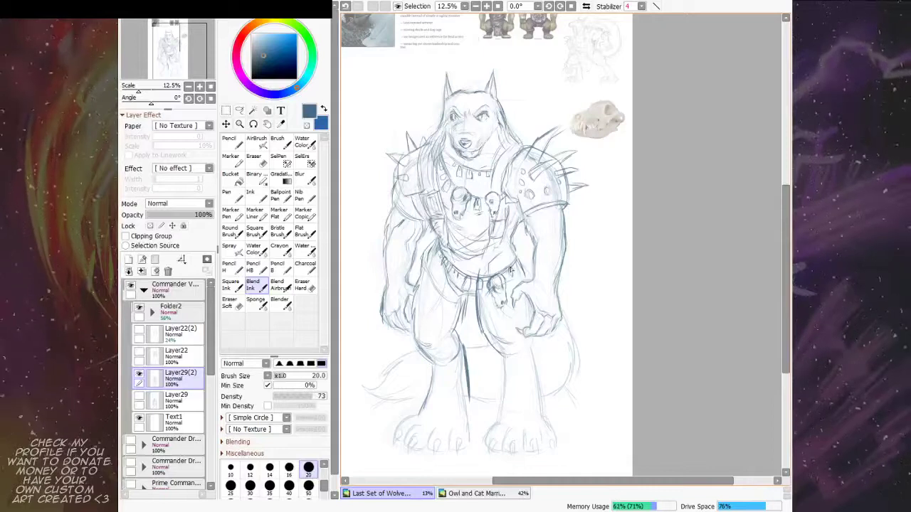
{"action": "left_click_drag", "start_coordinate": [538, 237], "coordinate": [538, 239]}
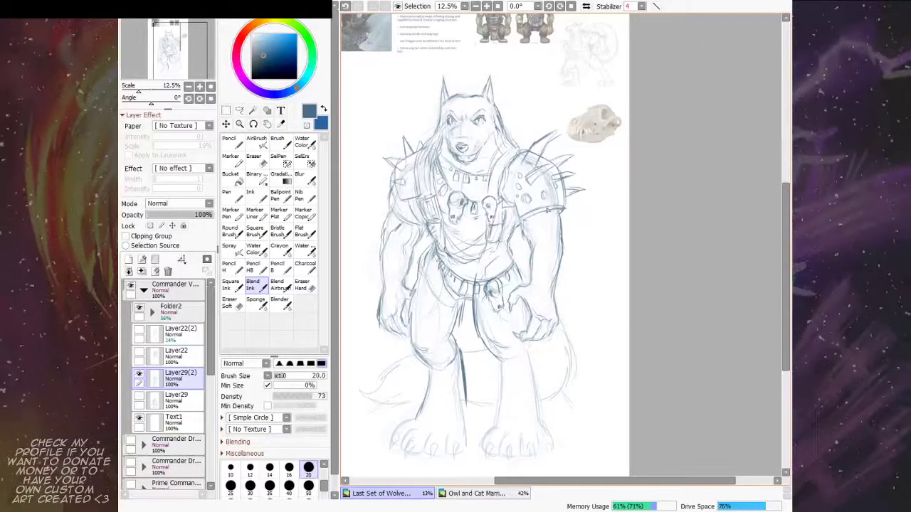
{"action": "mouse_move", "coordinate": [539, 215]}
{"action": "left_mouse_down"}
{"action": "mouse_move", "coordinate": [549, 243]}
{"action": "mouse_move", "coordinate": [489, 214]}
{"action": "left_mouse_up"}
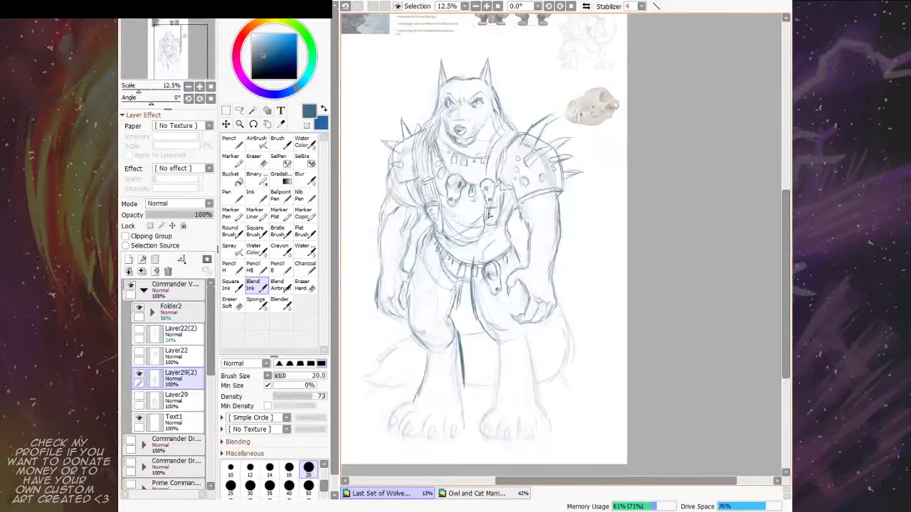
{"action": "left_click_drag", "start_coordinate": [545, 242], "coordinate": [545, 277]}
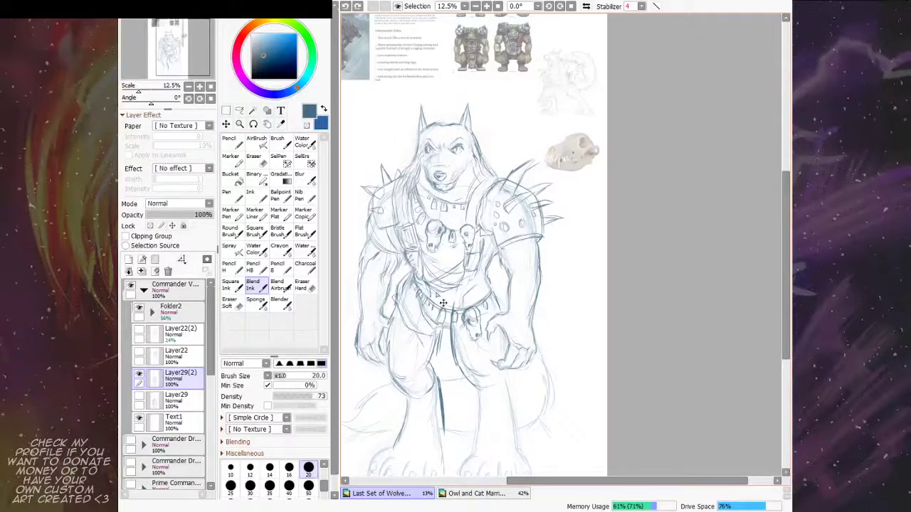
{"action": "mouse_move", "coordinate": [429, 268]}
{"action": "left_mouse_down"}
{"action": "mouse_move", "coordinate": [416, 332]}
{"action": "mouse_move", "coordinate": [452, 356]}
{"action": "mouse_move", "coordinate": [490, 211]}
{"action": "mouse_move", "coordinate": [481, 186]}
{"action": "left_mouse_up"}
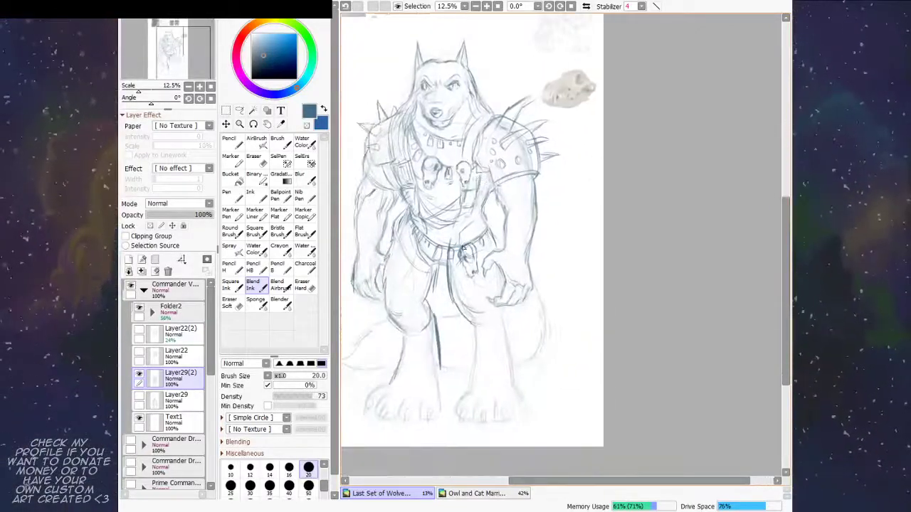
Step: Draw the first leg's knee hem, shin contour, ankle line and outer paw outline, undoing the stray strokes beside the ankle
{"action": "mouse_move", "coordinate": [385, 307]}
{"action": "left_mouse_down"}
{"action": "mouse_move", "coordinate": [425, 309]}
{"action": "mouse_move", "coordinate": [426, 299]}
{"action": "left_mouse_up"}
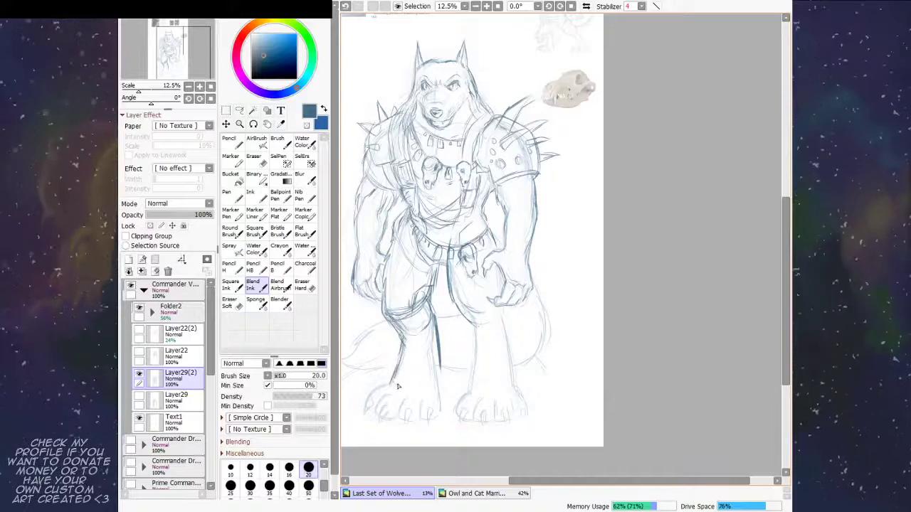
{"action": "mouse_move", "coordinate": [400, 389]}
{"action": "left_mouse_down"}
{"action": "mouse_move", "coordinate": [421, 393]}
{"action": "mouse_move", "coordinate": [423, 378]}
{"action": "mouse_move", "coordinate": [393, 378]}
{"action": "mouse_move", "coordinate": [421, 390]}
{"action": "mouse_move", "coordinate": [426, 373]}
{"action": "mouse_move", "coordinate": [397, 386]}
{"action": "mouse_move", "coordinate": [423, 390]}
{"action": "mouse_move", "coordinate": [441, 361]}
{"action": "mouse_move", "coordinate": [443, 384]}
{"action": "left_mouse_up"}
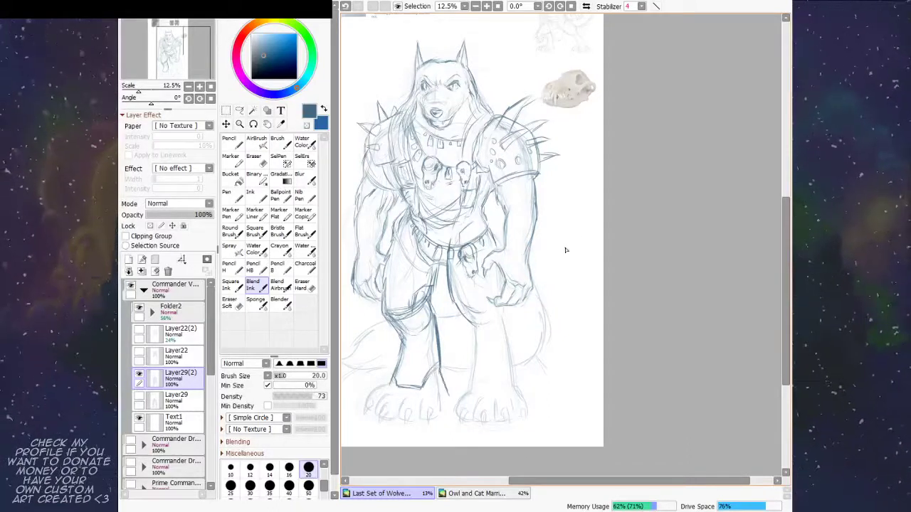
{"action": "left_click_drag", "start_coordinate": [583, 243], "coordinate": [579, 246]}
{"action": "key", "text": "ctrl+z"}
{"action": "left_click_drag", "start_coordinate": [435, 373], "coordinate": [438, 401]}
{"action": "key", "text": "ctrl+z"}
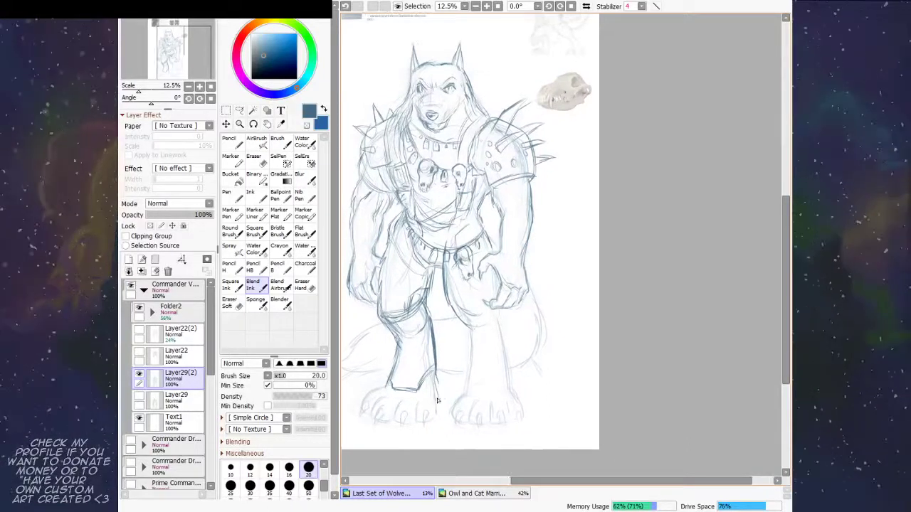
{"action": "mouse_move", "coordinate": [378, 389]}
{"action": "left_mouse_down"}
{"action": "mouse_move", "coordinate": [359, 402]}
{"action": "mouse_move", "coordinate": [358, 420]}
{"action": "mouse_move", "coordinate": [381, 404]}
{"action": "mouse_move", "coordinate": [372, 404]}
{"action": "mouse_move", "coordinate": [396, 401]}
{"action": "mouse_move", "coordinate": [391, 394]}
{"action": "mouse_move", "coordinate": [370, 419]}
{"action": "mouse_move", "coordinate": [371, 410]}
{"action": "mouse_move", "coordinate": [374, 417]}
{"action": "mouse_move", "coordinate": [406, 407]}
{"action": "mouse_move", "coordinate": [372, 415]}
{"action": "mouse_move", "coordinate": [401, 410]}
{"action": "mouse_move", "coordinate": [408, 396]}
{"action": "mouse_move", "coordinate": [399, 421]}
{"action": "left_mouse_up"}
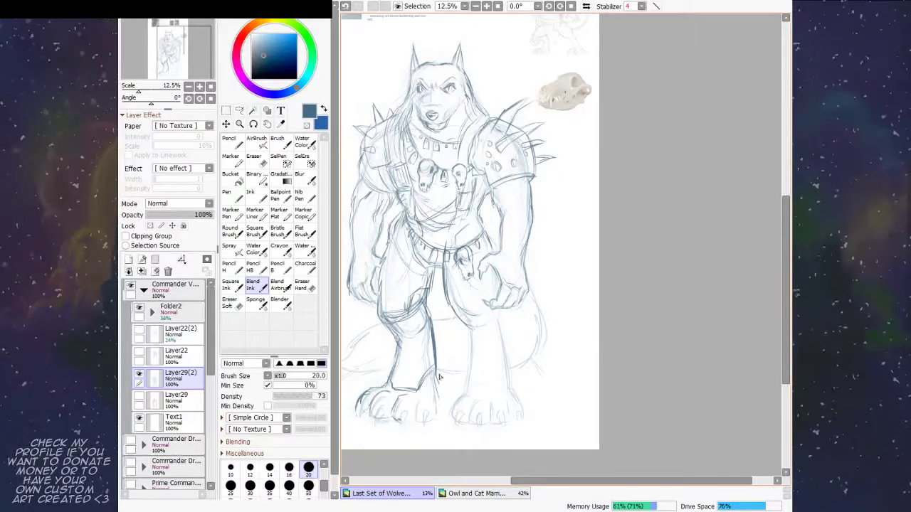
Step: Lasso the open clawed hand beside the hip skull, shrink it slightly with a free transform, and clear the selection
{"action": "mouse_move", "coordinate": [510, 343]}
{"action": "left_mouse_down"}
{"action": "mouse_move", "coordinate": [531, 360]}
{"action": "mouse_move", "coordinate": [590, 376]}
{"action": "mouse_move", "coordinate": [595, 365]}
{"action": "left_mouse_up"}
{"action": "left_click_drag", "start_coordinate": [642, 310], "coordinate": [612, 305]}
{"action": "left_click", "coordinate": [239, 111]}
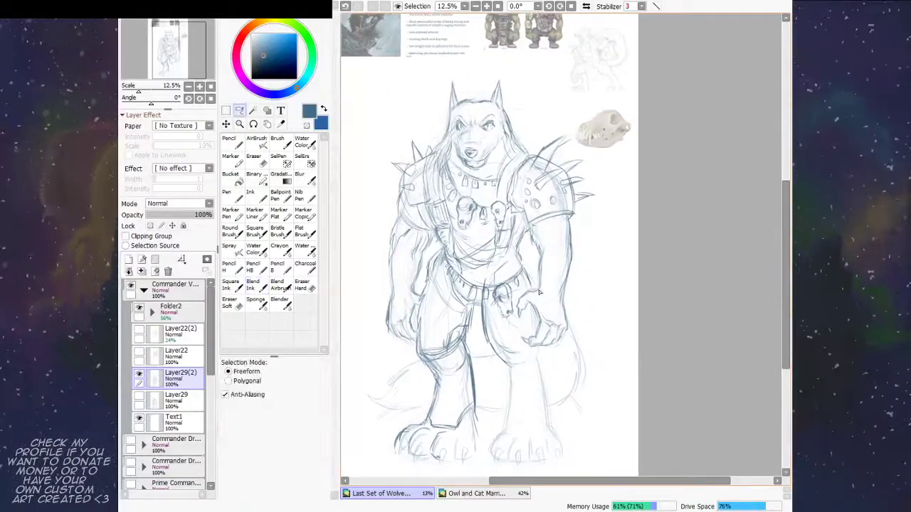
{"action": "mouse_move", "coordinate": [544, 292]}
{"action": "left_mouse_down"}
{"action": "mouse_move", "coordinate": [516, 309]}
{"action": "mouse_move", "coordinate": [526, 355]}
{"action": "mouse_move", "coordinate": [559, 353]}
{"action": "mouse_move", "coordinate": [569, 296]}
{"action": "left_mouse_up"}
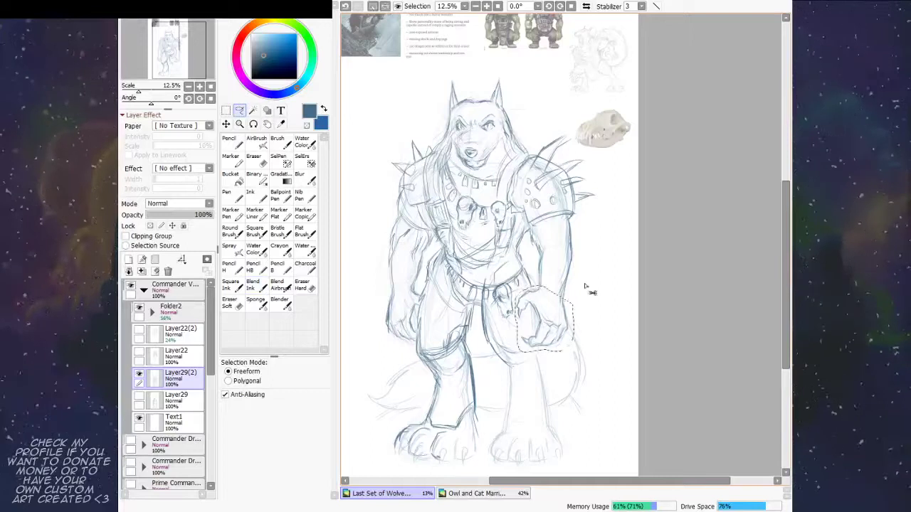
{"action": "key", "text": "ctrl+t"}
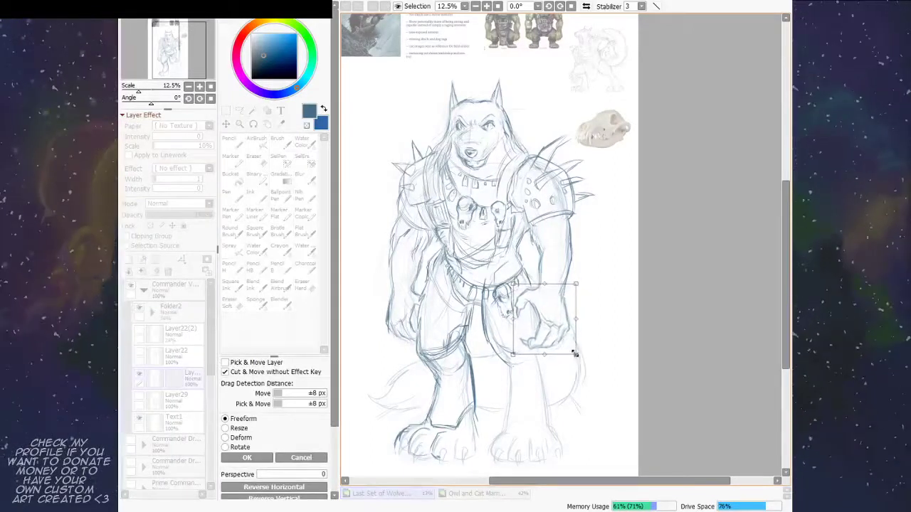
{"action": "left_click_drag", "start_coordinate": [577, 355], "coordinate": [576, 353]}
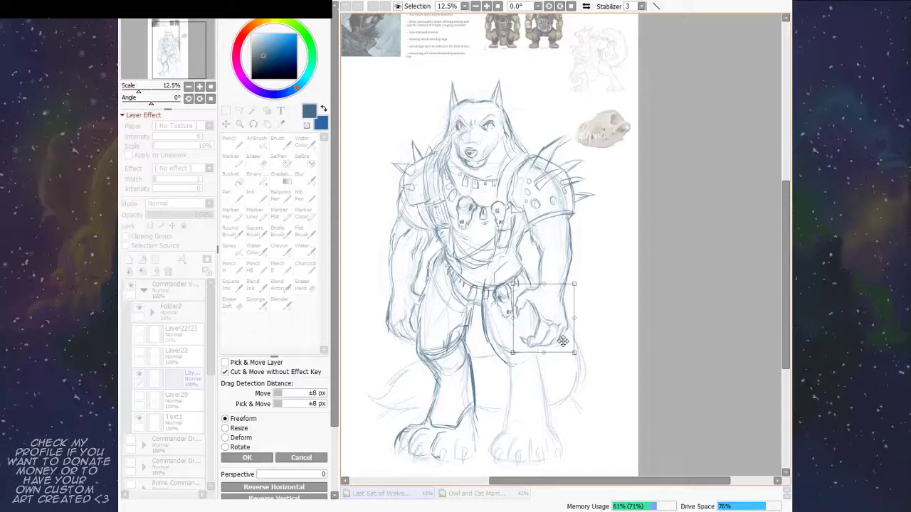
{"action": "key", "text": "Return"}
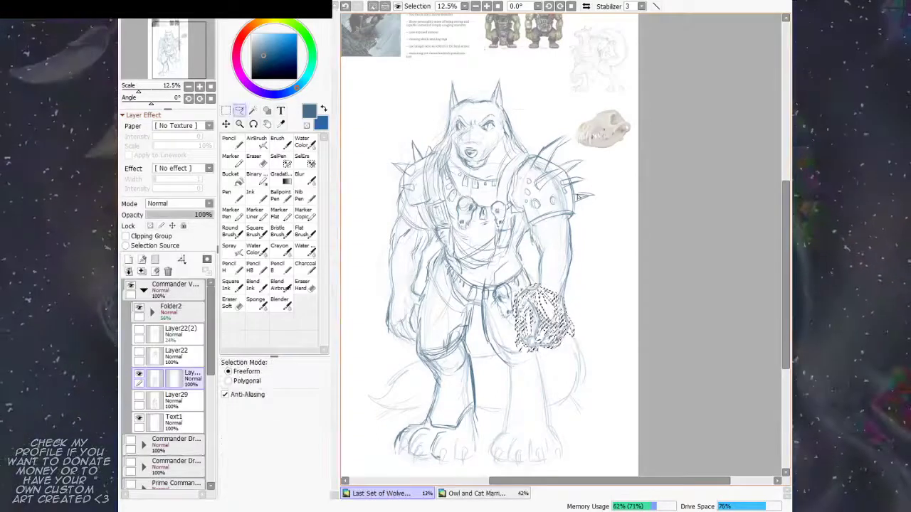
{"action": "key", "text": "ctrl+d"}
Step: Lasso the other hand beside the first thigh, adjust its size with a free transform, and clear the selection
{"action": "mouse_move", "coordinate": [420, 291]}
{"action": "left_mouse_down"}
{"action": "mouse_move", "coordinate": [391, 295]}
{"action": "mouse_move", "coordinate": [378, 333]}
{"action": "mouse_move", "coordinate": [401, 355]}
{"action": "mouse_move", "coordinate": [415, 352]}
{"action": "mouse_move", "coordinate": [424, 290]}
{"action": "left_mouse_up"}
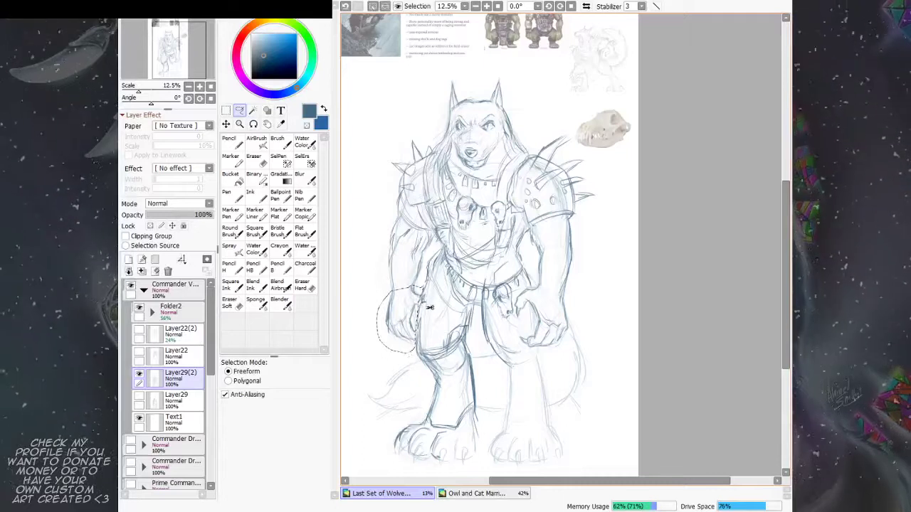
{"action": "key", "text": "ctrl+t"}
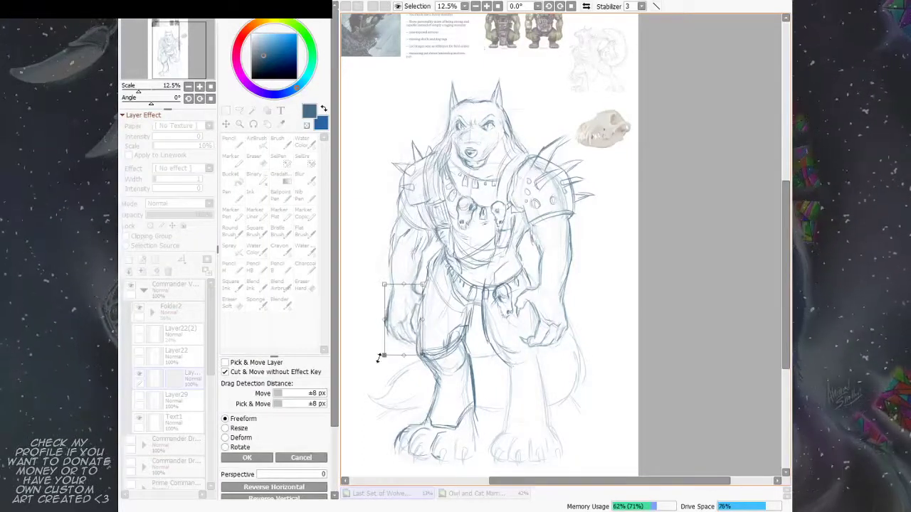
{"action": "key", "text": "Return"}
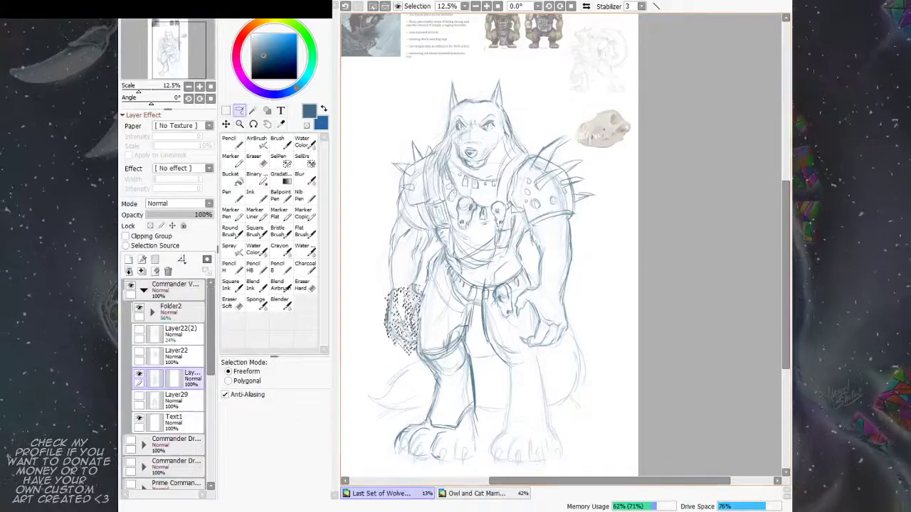
{"action": "key", "text": "ctrl+d"}
Step: Darken the tail's outline behind both legs, from the curve beside the second leg to the pointed tip, with Blend Ink
{"action": "left_click", "coordinate": [254, 285]}
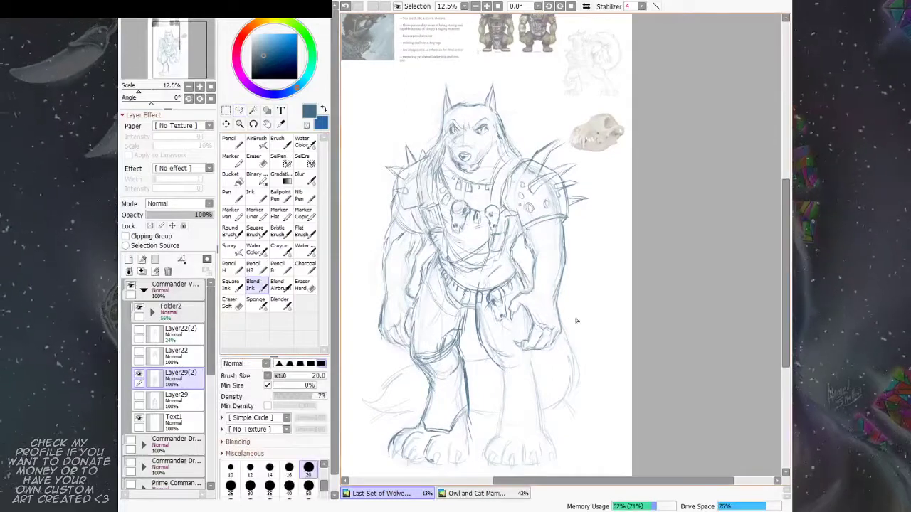
{"action": "left_click_drag", "start_coordinate": [568, 400], "coordinate": [565, 410]}
{"action": "mouse_move", "coordinate": [485, 359]}
{"action": "left_mouse_down"}
{"action": "mouse_move", "coordinate": [494, 365]}
{"action": "mouse_move", "coordinate": [473, 363]}
{"action": "left_mouse_up"}
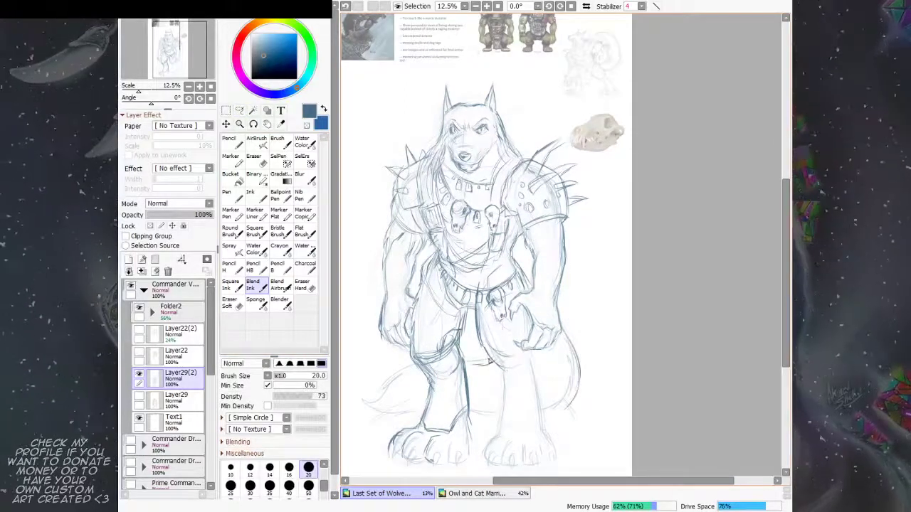
{"action": "left_click_drag", "start_coordinate": [413, 365], "coordinate": [373, 411]}
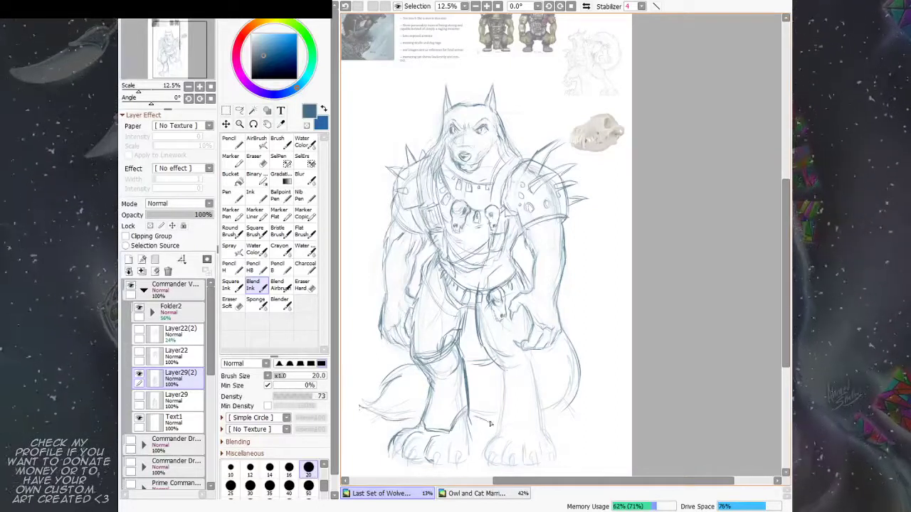
{"action": "mouse_move", "coordinate": [544, 419]}
{"action": "left_mouse_down"}
{"action": "mouse_move", "coordinate": [571, 401]}
{"action": "mouse_move", "coordinate": [575, 384]}
{"action": "left_mouse_up"}
Step: Erase the second leg's inner thigh line with the soft eraser and redraw it with Blend Ink, continuing into the lower-leg contours
{"action": "mouse_move", "coordinate": [514, 308]}
{"action": "left_mouse_down"}
{"action": "mouse_move", "coordinate": [482, 258]}
{"action": "mouse_move", "coordinate": [462, 262]}
{"action": "left_mouse_up"}
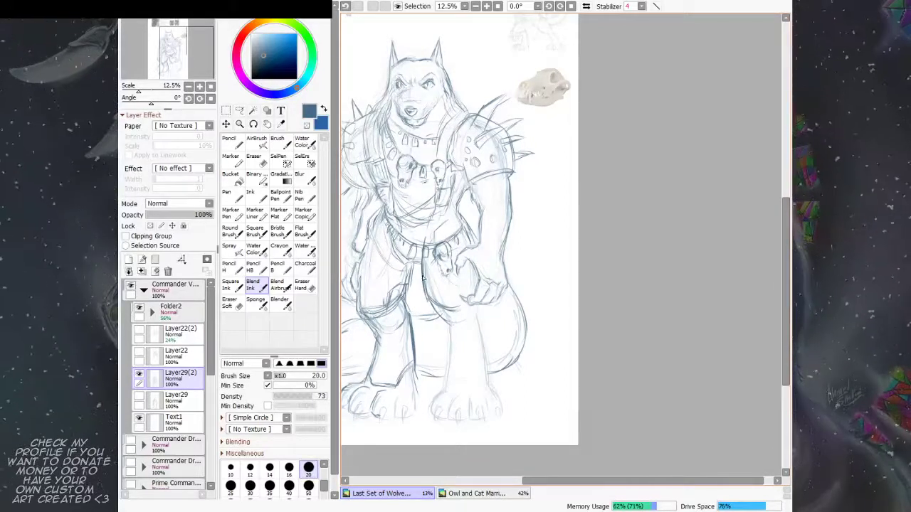
{"action": "key", "text": "e"}
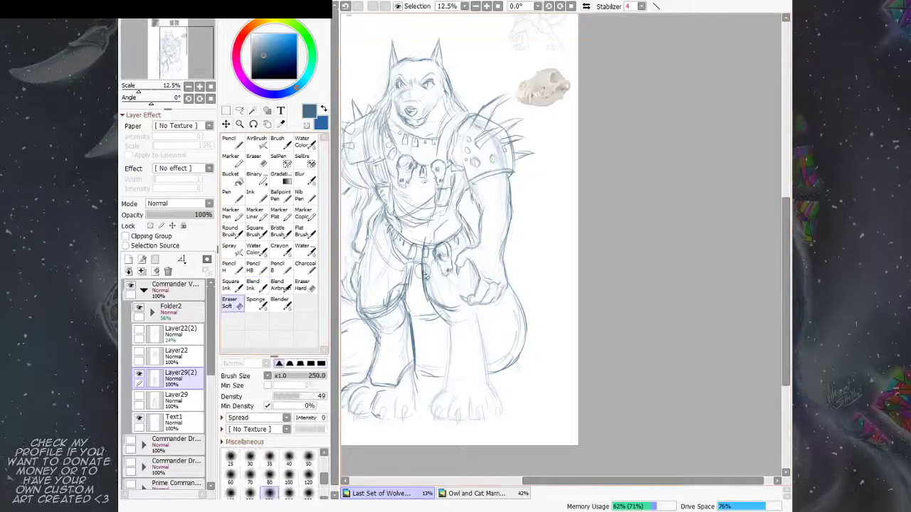
{"action": "left_click", "coordinate": [254, 288]}
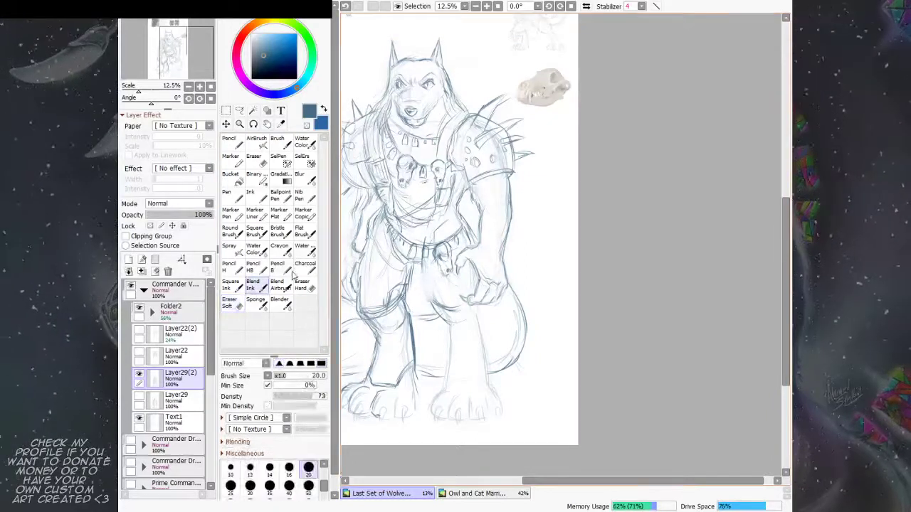
{"action": "mouse_move", "coordinate": [424, 263]}
{"action": "left_mouse_down"}
{"action": "mouse_move", "coordinate": [422, 282]}
{"action": "mouse_move", "coordinate": [429, 298]}
{"action": "mouse_move", "coordinate": [425, 274]}
{"action": "mouse_move", "coordinate": [436, 307]}
{"action": "left_mouse_up"}
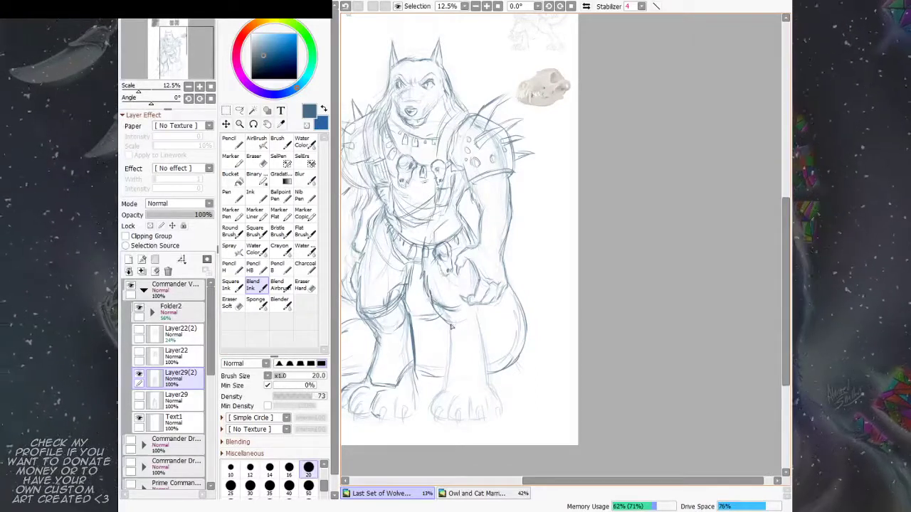
{"action": "mouse_move", "coordinate": [451, 324]}
{"action": "left_mouse_down"}
{"action": "mouse_move", "coordinate": [446, 377]}
{"action": "mouse_move", "coordinate": [448, 365]}
{"action": "mouse_move", "coordinate": [458, 384]}
{"action": "mouse_move", "coordinate": [450, 380]}
{"action": "mouse_move", "coordinate": [464, 389]}
{"action": "mouse_move", "coordinate": [453, 386]}
{"action": "mouse_move", "coordinate": [484, 387]}
{"action": "left_mouse_up"}
{"action": "left_click_drag", "start_coordinate": [477, 319], "coordinate": [488, 379]}
Step: Darken the outlines of both paws and draw their toes and pointed claws
{"action": "mouse_move", "coordinate": [488, 340]}
{"action": "left_mouse_down"}
{"action": "mouse_move", "coordinate": [493, 347]}
{"action": "mouse_move", "coordinate": [510, 338]}
{"action": "mouse_move", "coordinate": [510, 303]}
{"action": "left_mouse_up"}
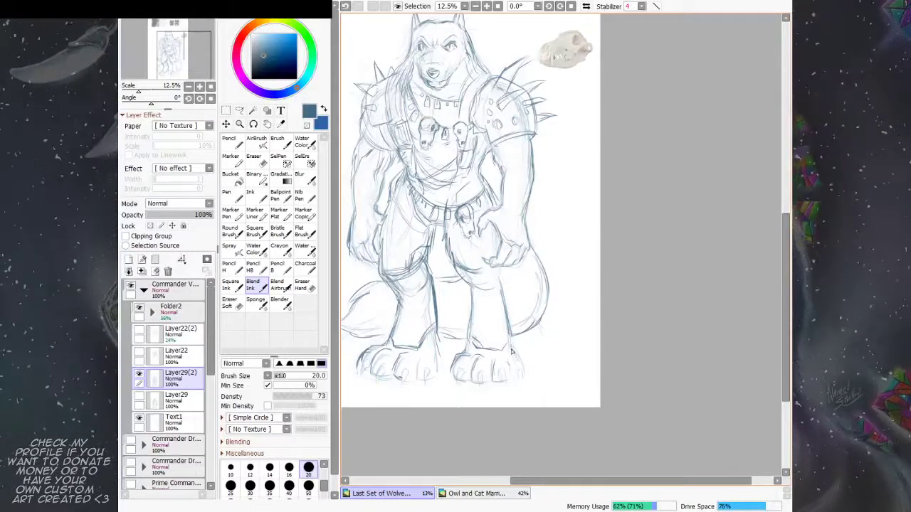
{"action": "left_click_drag", "start_coordinate": [512, 346], "coordinate": [525, 379]}
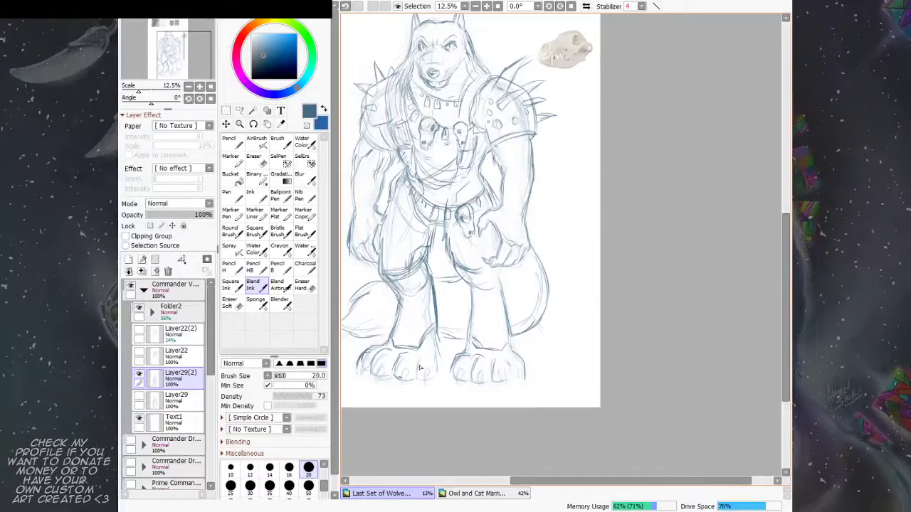
{"action": "mouse_move", "coordinate": [436, 335]}
{"action": "left_mouse_down"}
{"action": "mouse_move", "coordinate": [440, 371]}
{"action": "mouse_move", "coordinate": [432, 380]}
{"action": "mouse_move", "coordinate": [402, 360]}
{"action": "mouse_move", "coordinate": [378, 370]}
{"action": "mouse_move", "coordinate": [380, 363]}
{"action": "mouse_move", "coordinate": [378, 386]}
{"action": "mouse_move", "coordinate": [385, 367]}
{"action": "mouse_move", "coordinate": [382, 376]}
{"action": "mouse_move", "coordinate": [366, 359]}
{"action": "mouse_move", "coordinate": [361, 383]}
{"action": "mouse_move", "coordinate": [358, 362]}
{"action": "mouse_move", "coordinate": [366, 363]}
{"action": "mouse_move", "coordinate": [362, 381]}
{"action": "mouse_move", "coordinate": [375, 364]}
{"action": "mouse_move", "coordinate": [441, 338]}
{"action": "mouse_move", "coordinate": [404, 367]}
{"action": "mouse_move", "coordinate": [402, 388]}
{"action": "mouse_move", "coordinate": [401, 365]}
{"action": "mouse_move", "coordinate": [407, 374]}
{"action": "mouse_move", "coordinate": [427, 367]}
{"action": "mouse_move", "coordinate": [427, 390]}
{"action": "mouse_move", "coordinate": [430, 369]}
{"action": "mouse_move", "coordinate": [446, 375]}
{"action": "mouse_move", "coordinate": [482, 350]}
{"action": "mouse_move", "coordinate": [461, 369]}
{"action": "mouse_move", "coordinate": [463, 390]}
{"action": "mouse_move", "coordinate": [459, 370]}
{"action": "mouse_move", "coordinate": [485, 363]}
{"action": "mouse_move", "coordinate": [482, 392]}
{"action": "mouse_move", "coordinate": [503, 373]}
{"action": "mouse_move", "coordinate": [524, 383]}
{"action": "left_mouse_up"}
Step: Refine the second leg's contours around the knee, undo the last thigh stroke, and redraw the inner line above the knee
{"action": "mouse_move", "coordinate": [475, 286]}
{"action": "left_mouse_down"}
{"action": "mouse_move", "coordinate": [489, 331]}
{"action": "mouse_move", "coordinate": [514, 324]}
{"action": "left_mouse_up"}
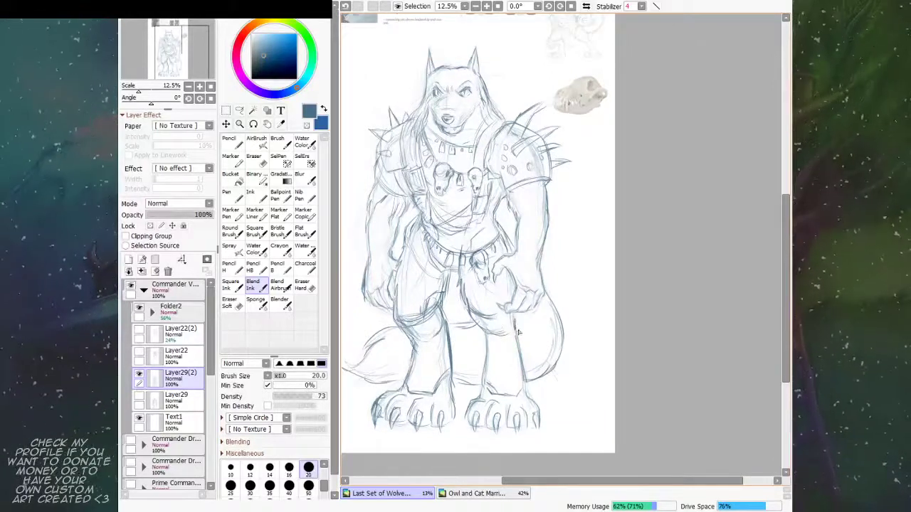
{"action": "scroll", "coordinate": [521, 334], "scroll_direction": "up", "scroll_amount": 1}
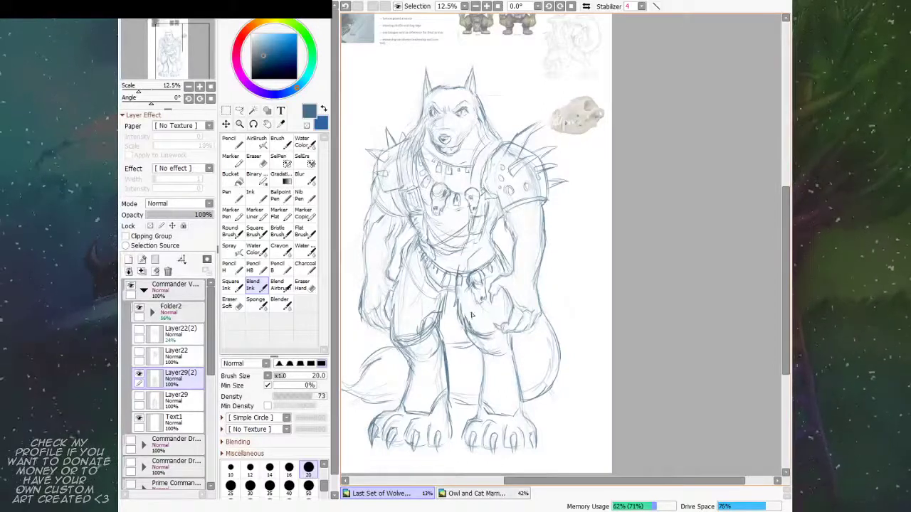
{"action": "key", "text": "ctrl+z"}
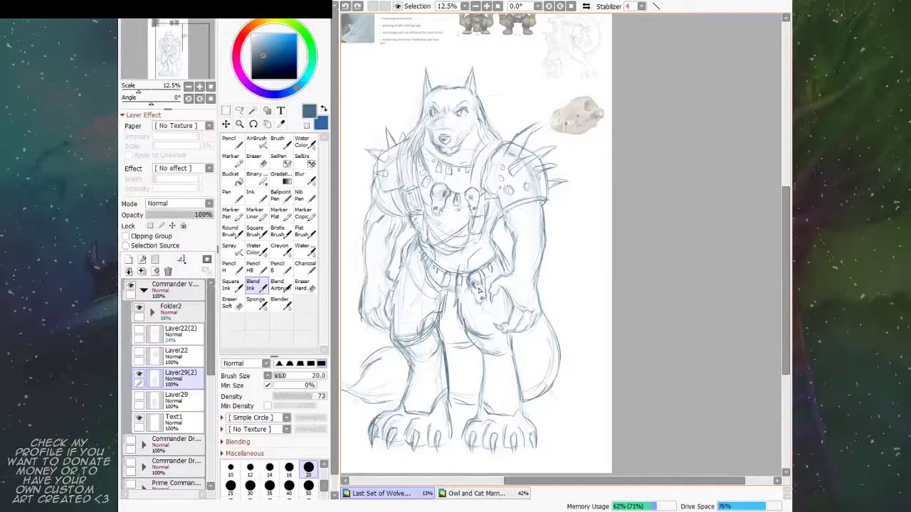
{"action": "left_click_drag", "start_coordinate": [464, 316], "coordinate": [469, 328]}
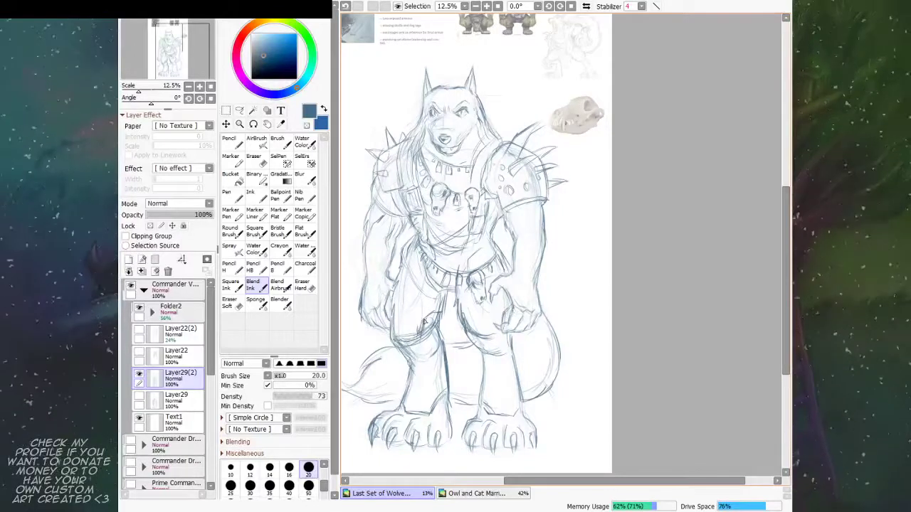
Step: Lighten the sketch lines on the first leg's thigh above the knee with the soft eraser, and return to Blend Ink
{"action": "key", "text": "e"}
{"action": "mouse_move", "coordinate": [435, 322]}
{"action": "left_mouse_down"}
{"action": "mouse_move", "coordinate": [429, 343]}
{"action": "mouse_move", "coordinate": [431, 332]}
{"action": "mouse_move", "coordinate": [422, 338]}
{"action": "mouse_move", "coordinate": [442, 320]}
{"action": "mouse_move", "coordinate": [444, 352]}
{"action": "mouse_move", "coordinate": [401, 286]}
{"action": "left_mouse_up"}
{"action": "key", "text": "e"}
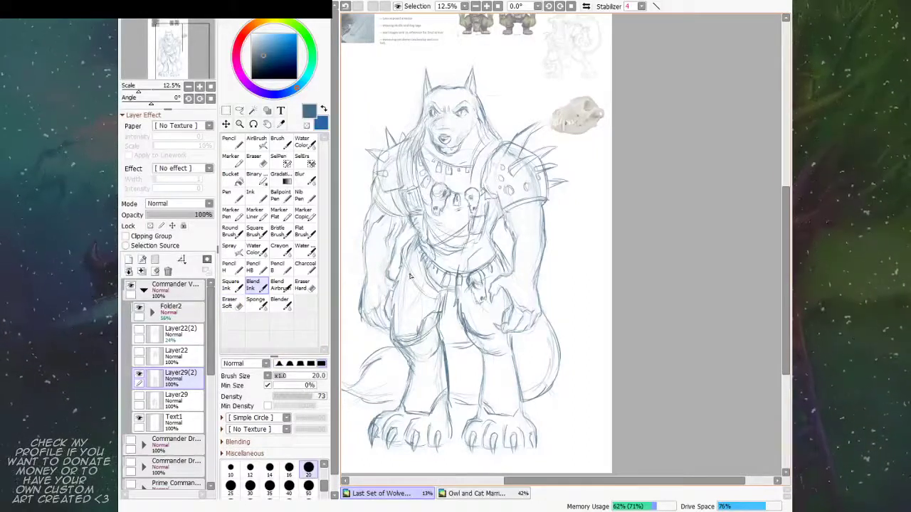
{"action": "scroll", "coordinate": [410, 277], "scroll_direction": "up", "scroll_amount": 1}
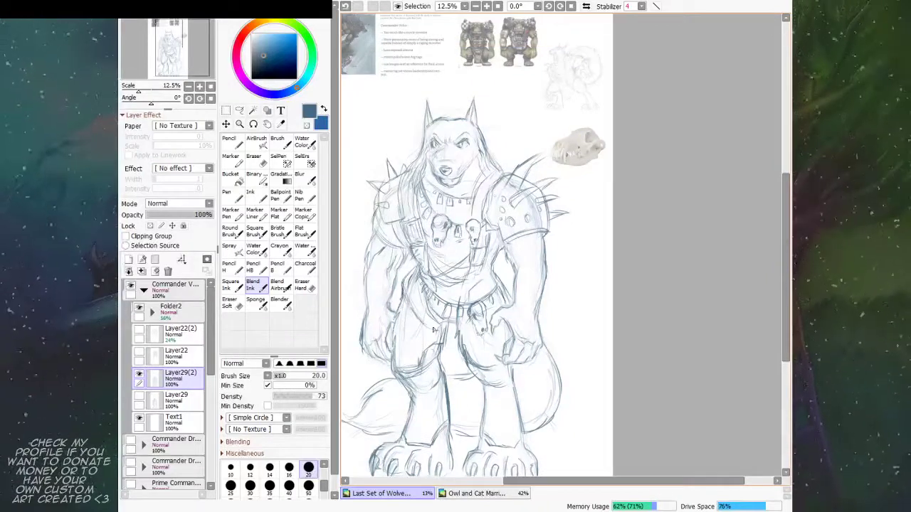
Step: Reinforce the curved lower edge of the belt over the first leg's hip and add light contour strokes down that thigh
{"action": "mouse_move", "coordinate": [410, 287]}
{"action": "left_mouse_down"}
{"action": "mouse_move", "coordinate": [434, 329]}
{"action": "mouse_move", "coordinate": [452, 327]}
{"action": "left_mouse_up"}
{"action": "mouse_move", "coordinate": [412, 303]}
{"action": "left_mouse_down"}
{"action": "mouse_move", "coordinate": [443, 328]}
{"action": "mouse_move", "coordinate": [457, 328]}
{"action": "left_mouse_up"}
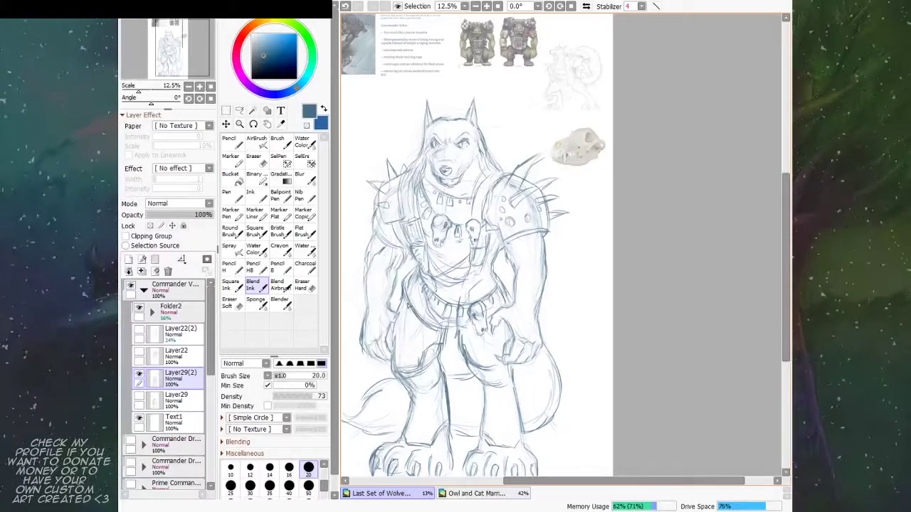
{"action": "left_click_drag", "start_coordinate": [425, 323], "coordinate": [422, 361]}
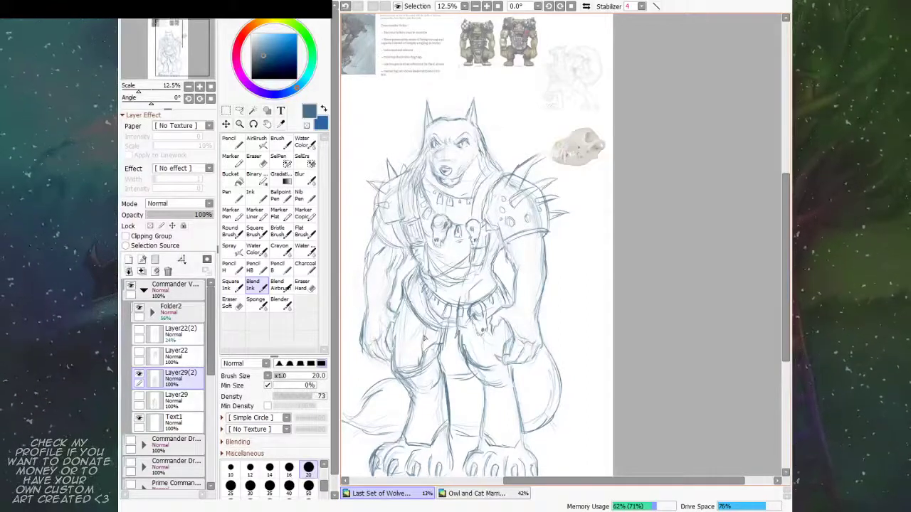
{"action": "mouse_move", "coordinate": [425, 328]}
{"action": "left_mouse_down"}
{"action": "mouse_move", "coordinate": [424, 367]}
{"action": "mouse_move", "coordinate": [434, 346]}
{"action": "left_mouse_up"}
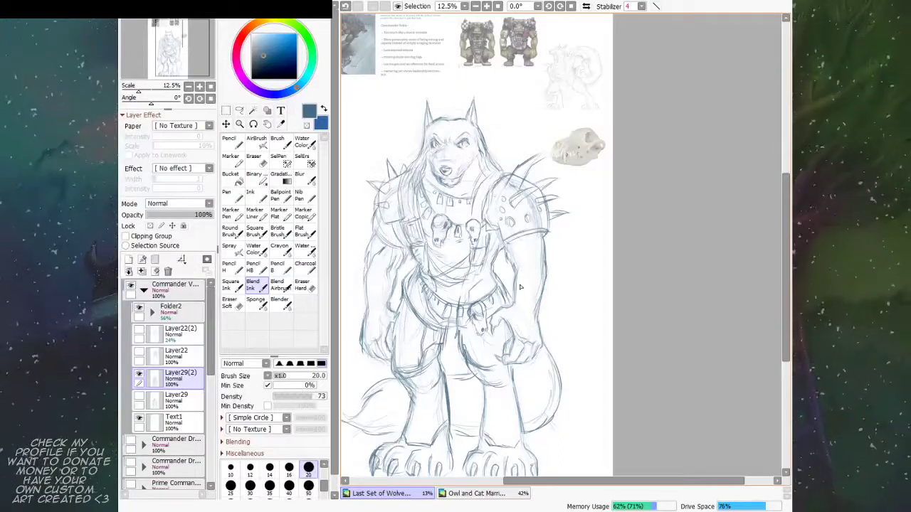
Step: Review the wolf sketch from head to paws and compare it with the Commander Volox reference images and notes
{"action": "left_click_drag", "start_coordinate": [553, 243], "coordinate": [546, 257]}
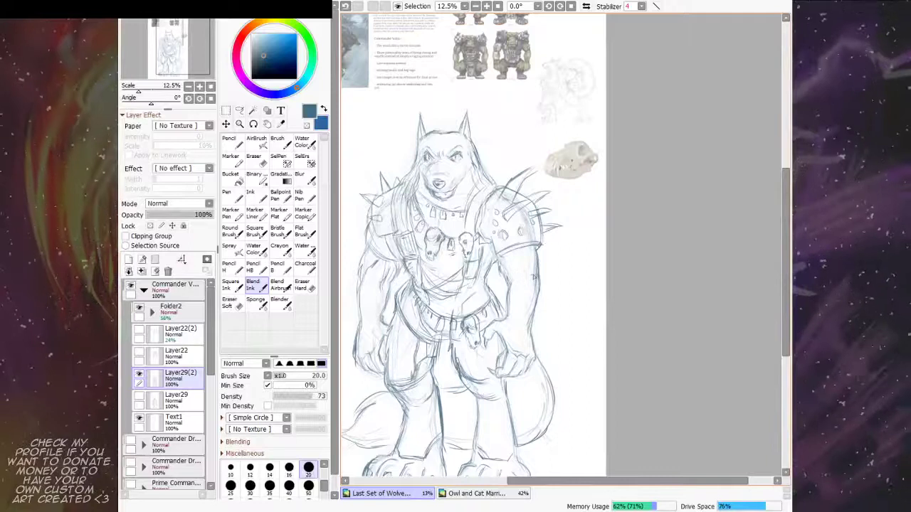
{"action": "left_click_drag", "start_coordinate": [532, 277], "coordinate": [523, 291]}
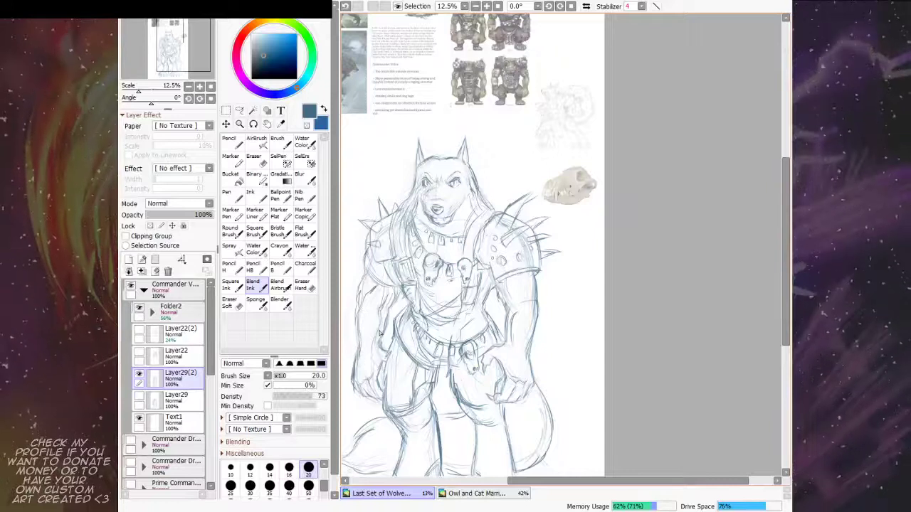
{"action": "left_click_drag", "start_coordinate": [546, 271], "coordinate": [552, 223]}
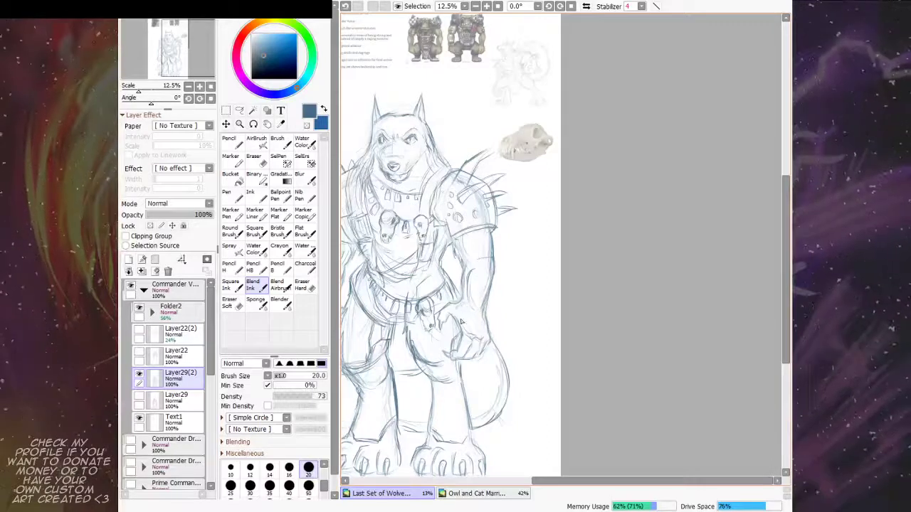
{"action": "left_click_drag", "start_coordinate": [429, 285], "coordinate": [480, 307]}
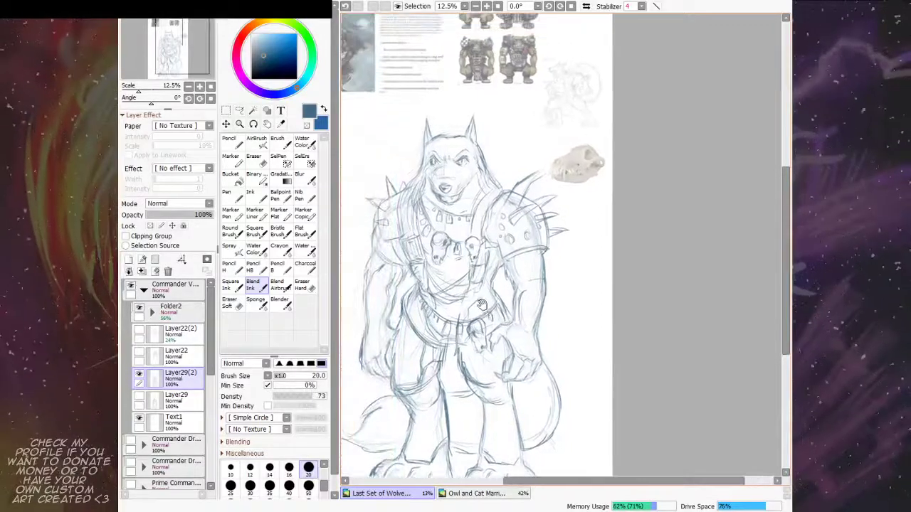
{"action": "scroll", "coordinate": [477, 306], "scroll_direction": "up", "scroll_amount": 2}
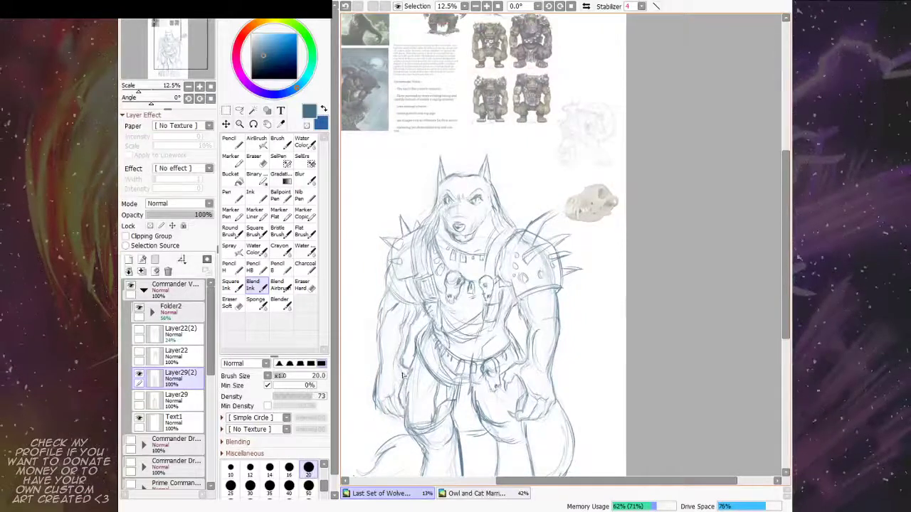
{"action": "left_click_drag", "start_coordinate": [568, 220], "coordinate": [601, 262]}
{"action": "left_click_drag", "start_coordinate": [480, 250], "coordinate": [495, 291]}
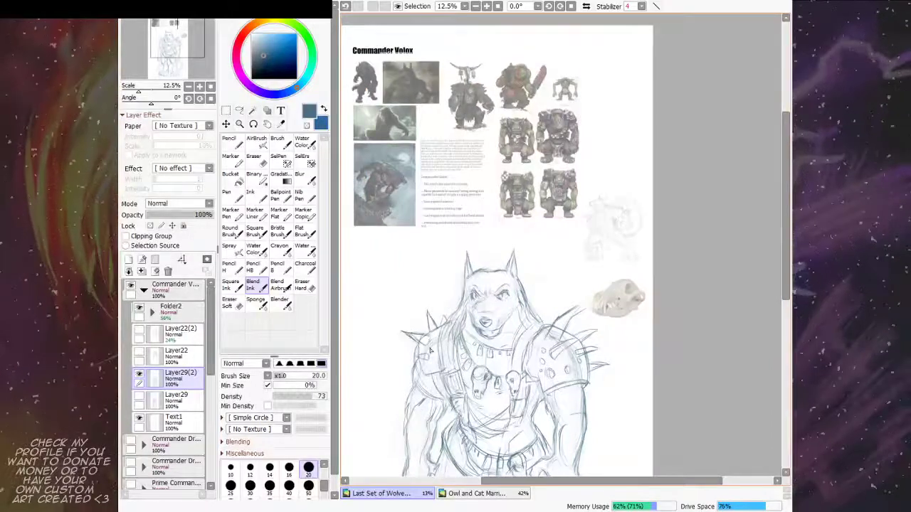
{"action": "left_click_drag", "start_coordinate": [645, 296], "coordinate": [607, 206]}
{"action": "left_click_drag", "start_coordinate": [607, 302], "coordinate": [592, 213]}
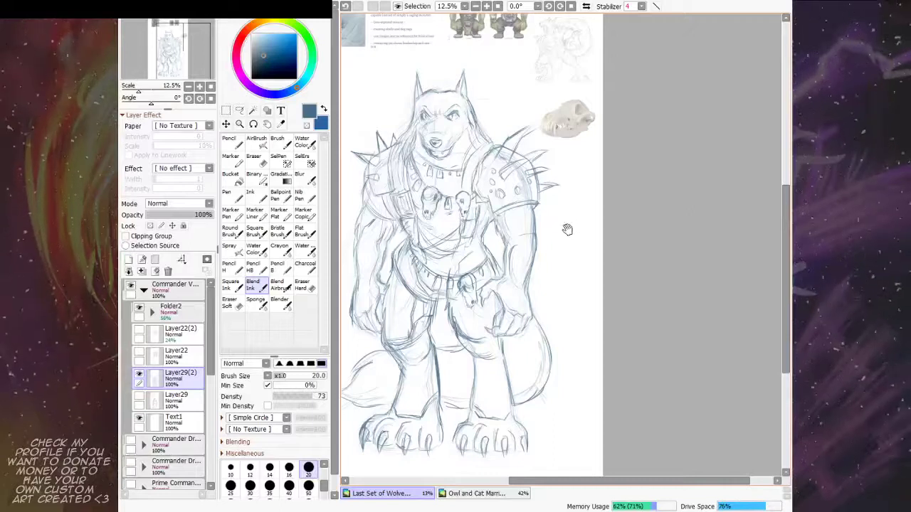
{"action": "mouse_move", "coordinate": [567, 228]}
{"action": "left_mouse_down"}
{"action": "mouse_move", "coordinate": [577, 235]}
{"action": "mouse_move", "coordinate": [605, 223]}
{"action": "mouse_move", "coordinate": [591, 350]}
{"action": "mouse_move", "coordinate": [593, 341]}
{"action": "left_mouse_up"}
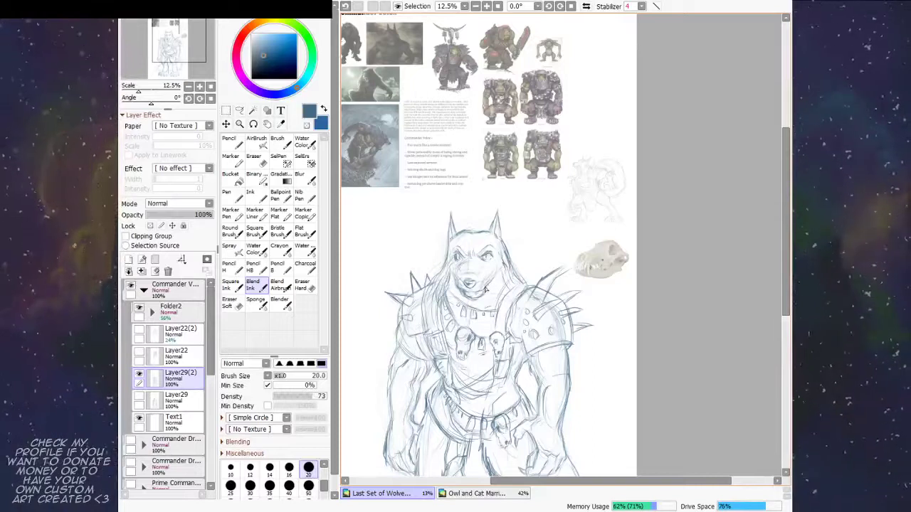
Step: Sketch fur tufts along both cheeks of the wolf commander's head on Layer29(2)
{"action": "scroll", "coordinate": [480, 288], "scroll_direction": "up", "scroll_amount": 4}
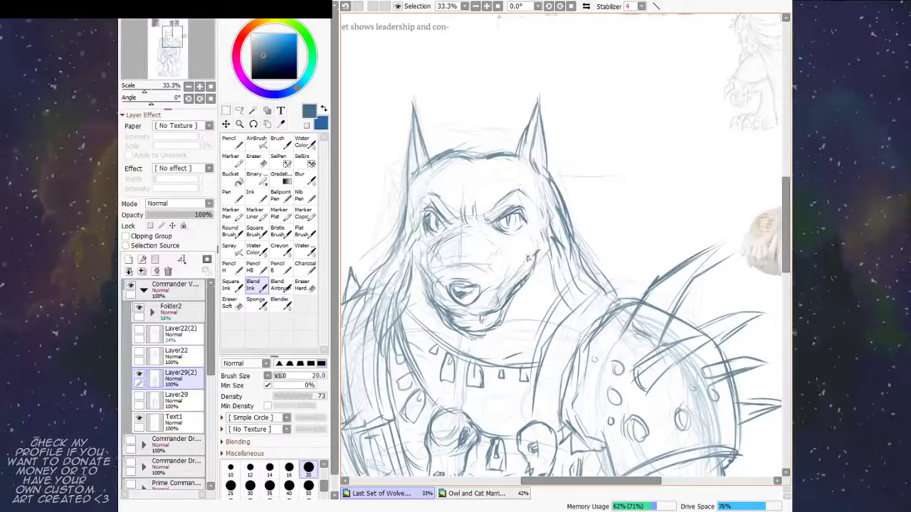
{"action": "left_click_drag", "start_coordinate": [531, 254], "coordinate": [539, 280]}
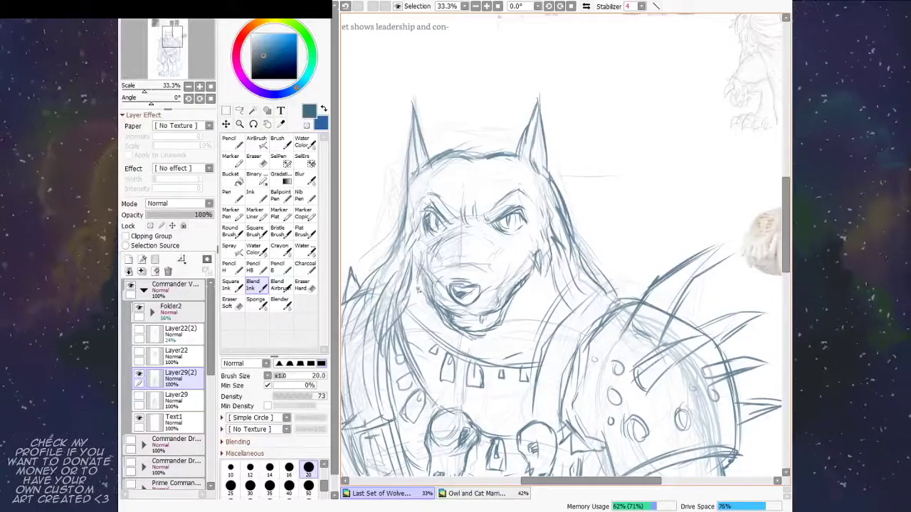
{"action": "mouse_move", "coordinate": [419, 259]}
{"action": "left_mouse_down"}
{"action": "mouse_move", "coordinate": [412, 287]}
{"action": "mouse_move", "coordinate": [410, 245]}
{"action": "mouse_move", "coordinate": [408, 293]}
{"action": "mouse_move", "coordinate": [416, 267]}
{"action": "mouse_move", "coordinate": [428, 298]}
{"action": "mouse_move", "coordinate": [410, 299]}
{"action": "mouse_move", "coordinate": [400, 285]}
{"action": "left_mouse_up"}
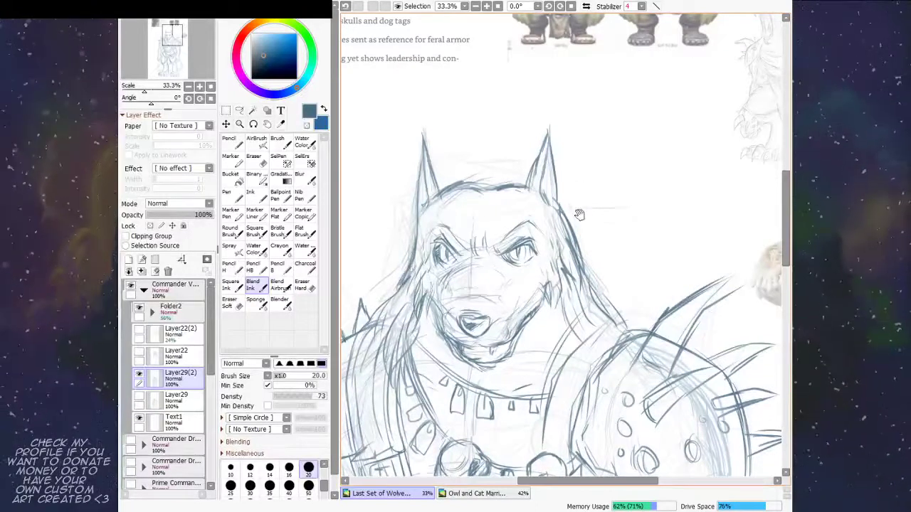
{"action": "left_click_drag", "start_coordinate": [580, 213], "coordinate": [568, 227]}
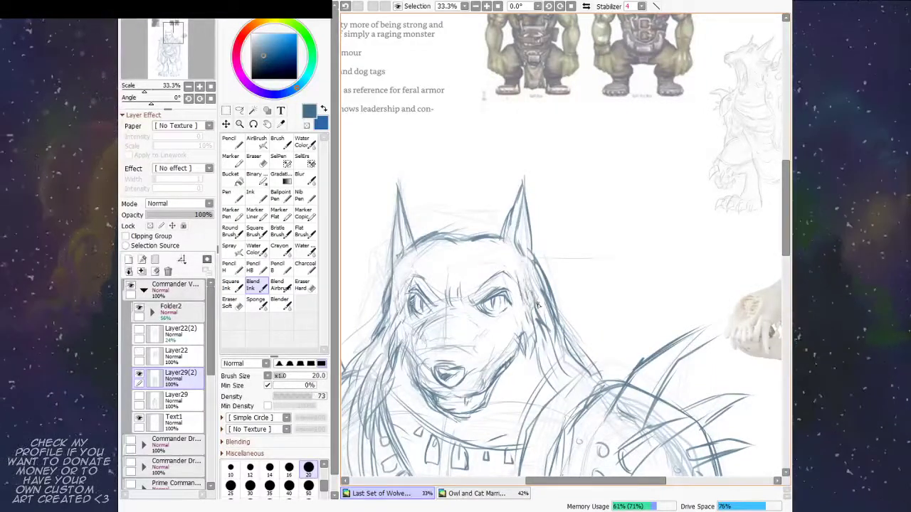
{"action": "scroll", "coordinate": [535, 292], "scroll_direction": "down", "scroll_amount": 3}
{"action": "mouse_move", "coordinate": [580, 357]}
{"action": "left_mouse_down"}
{"action": "mouse_move", "coordinate": [562, 238]}
{"action": "mouse_move", "coordinate": [586, 214]}
{"action": "mouse_move", "coordinate": [602, 232]}
{"action": "left_mouse_up"}
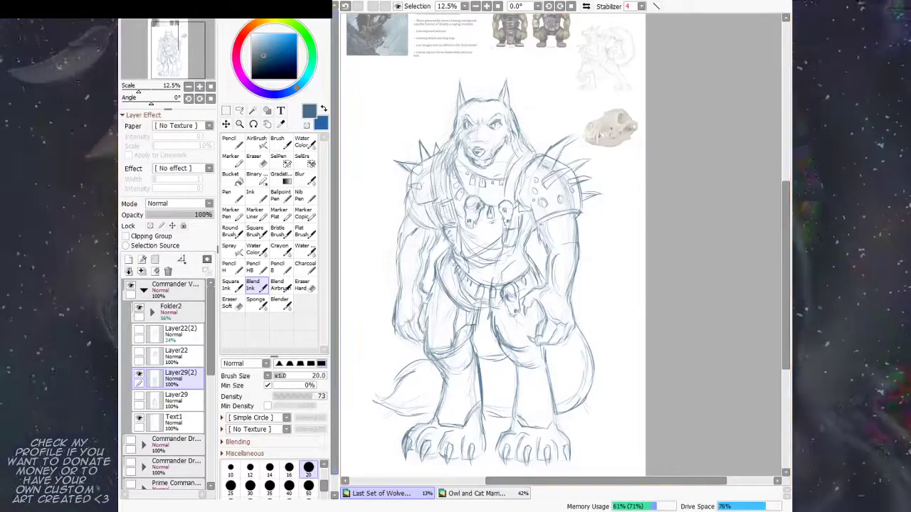
Step: Collapse and hide the Commander V… layer folder, and show the first Commander Dr… folder instead
{"action": "left_click", "coordinate": [144, 290]}
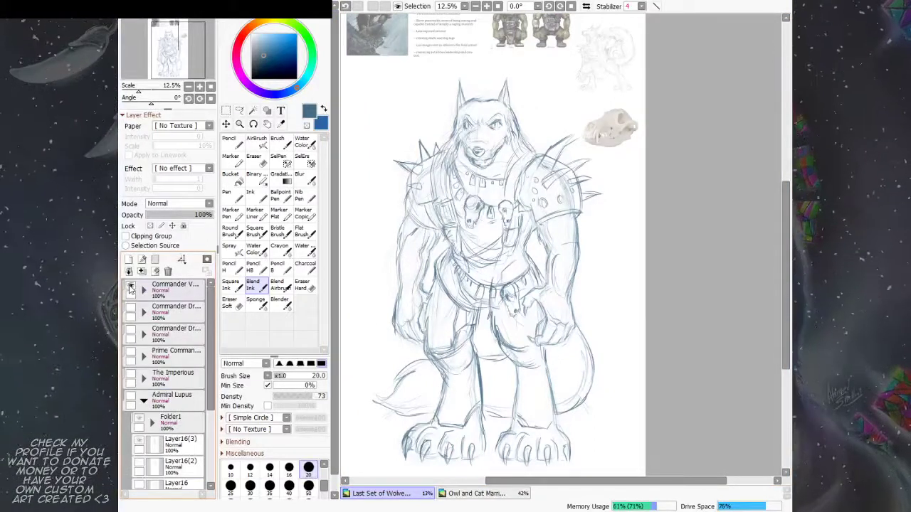
{"action": "left_click", "coordinate": [131, 288]}
{"action": "left_click", "coordinate": [131, 308]}
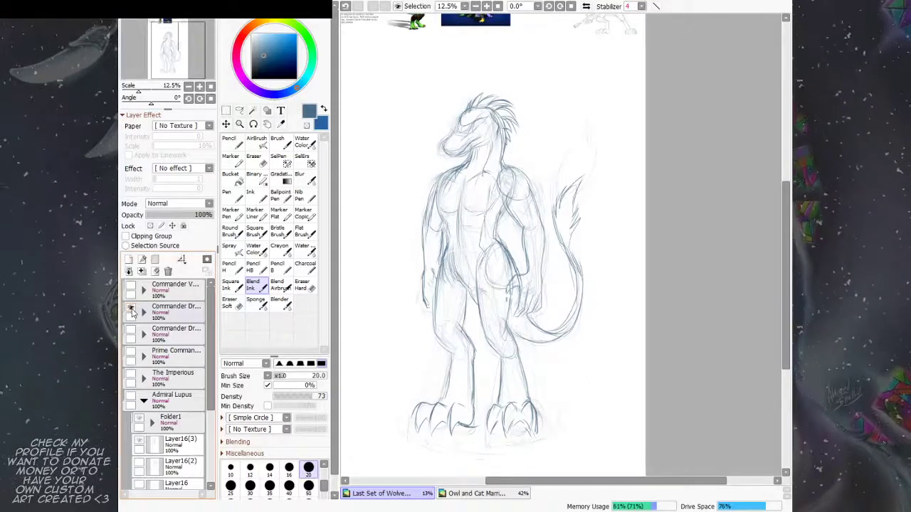
{"action": "left_click", "coordinate": [131, 310]}
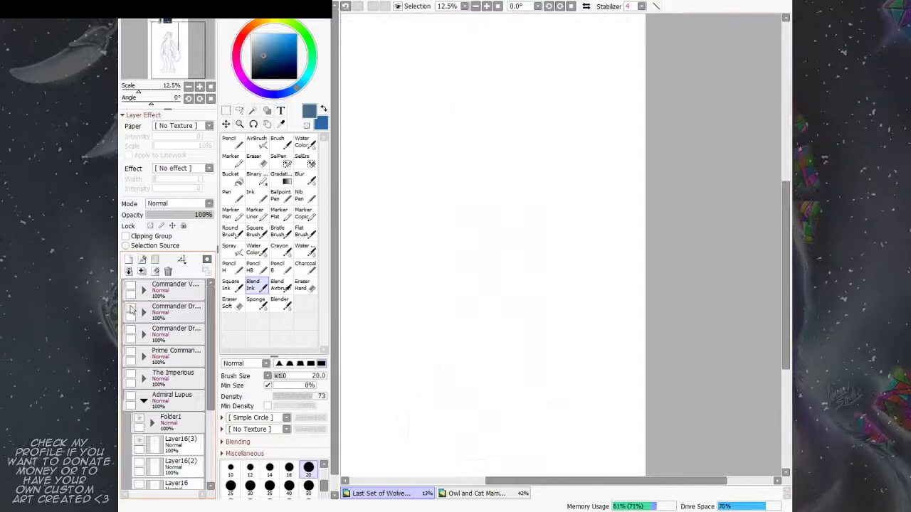
{"action": "left_click", "coordinate": [131, 287]}
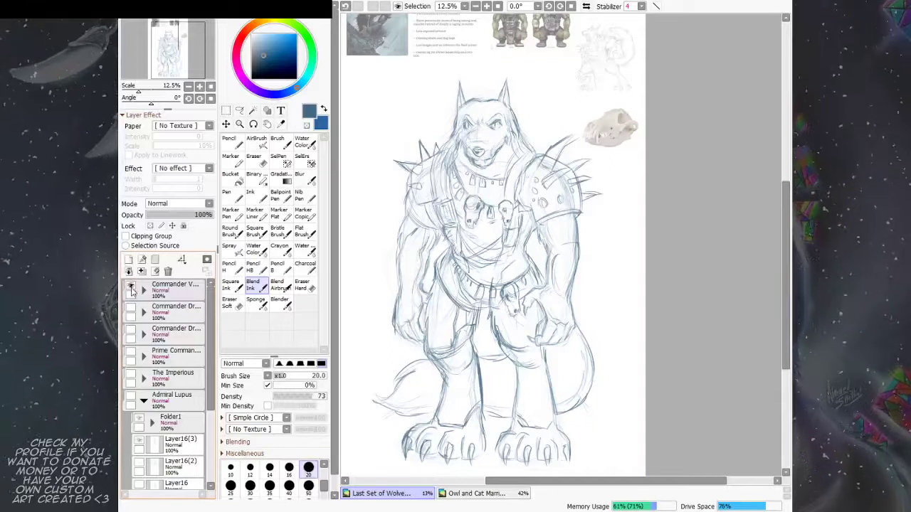
{"action": "left_click", "coordinate": [130, 287]}
{"action": "left_click", "coordinate": [130, 308]}
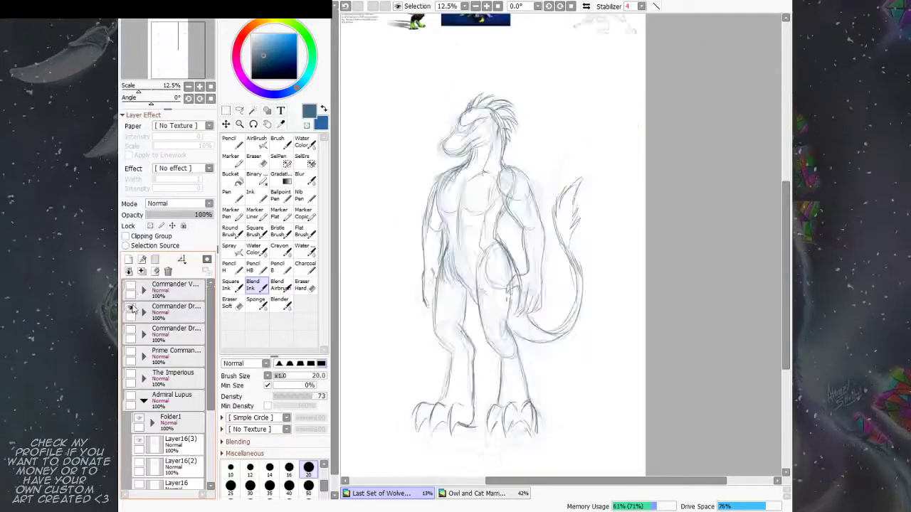
Step: Duplicate the Layer30(2) sketch in the Commander Dr… folder as a faint copy to draw over, and hide the original
{"action": "left_click", "coordinate": [143, 312]}
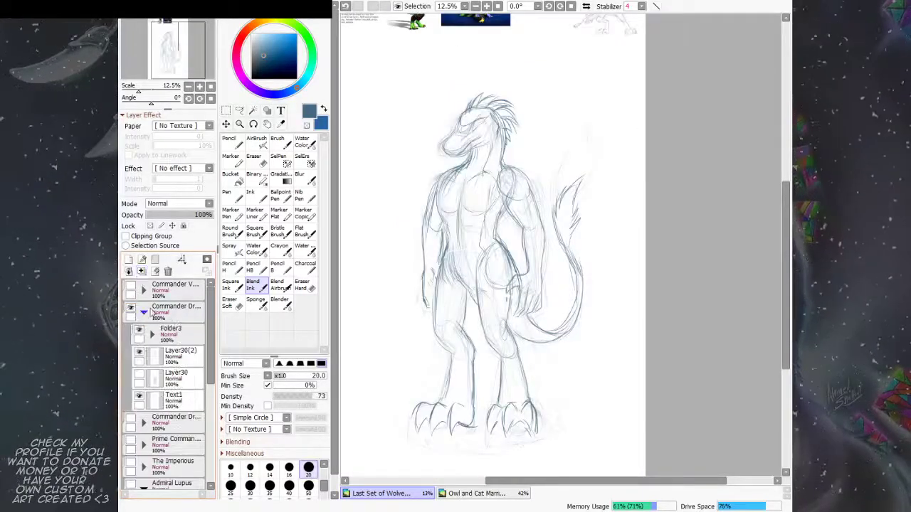
{"action": "left_click", "coordinate": [140, 353]}
{"action": "left_click", "coordinate": [140, 354]}
{"action": "left_click", "coordinate": [169, 363]}
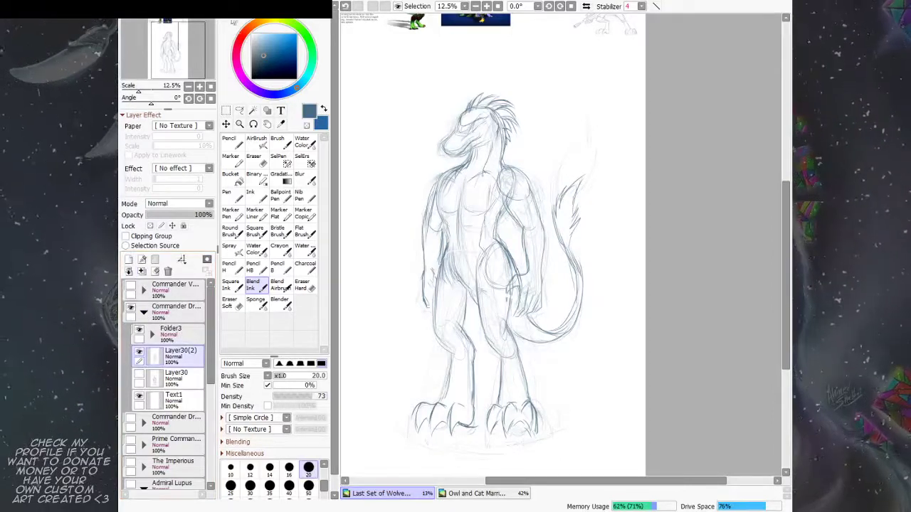
{"action": "left_click", "coordinate": [241, 51]}
{"action": "left_click", "coordinate": [140, 375]}
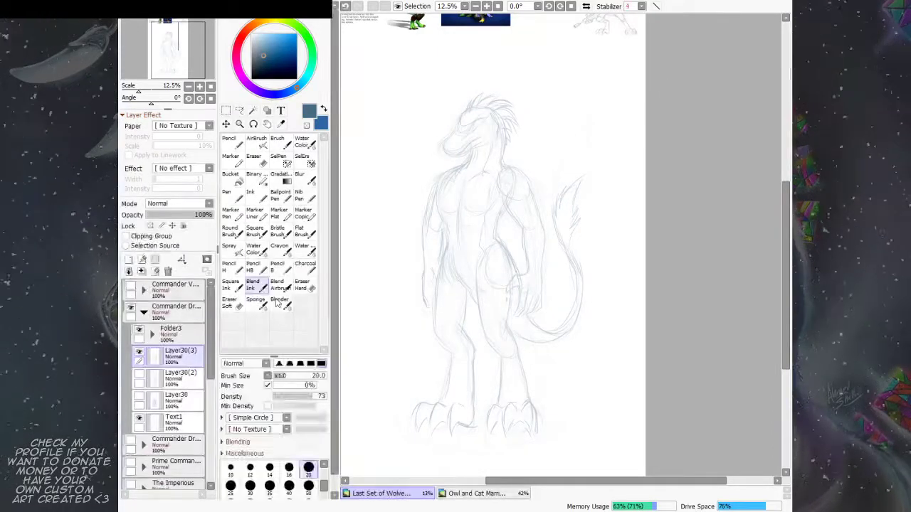
Step: Move the Folder3 reference images down so they sit just above the reptile character's head
{"action": "left_click_drag", "start_coordinate": [532, 232], "coordinate": [518, 317]}
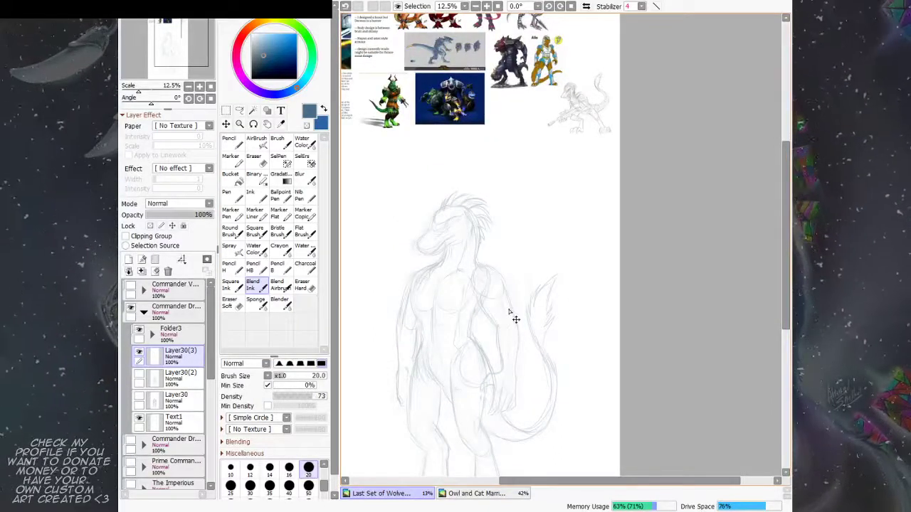
{"action": "scroll", "coordinate": [510, 313], "scroll_direction": "up", "scroll_amount": 1}
{"action": "left_click_drag", "start_coordinate": [475, 261], "coordinate": [478, 299]}
{"action": "left_click_drag", "start_coordinate": [450, 252], "coordinate": [441, 321]}
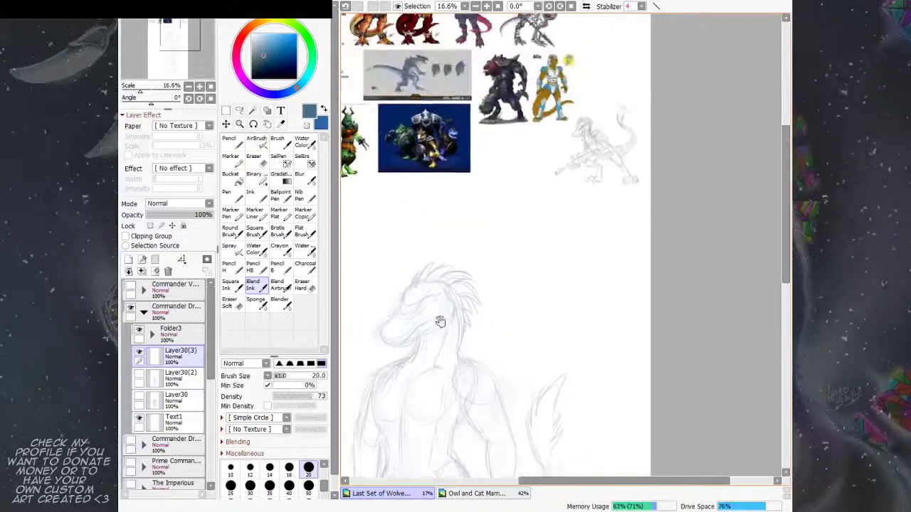
{"action": "left_click_drag", "start_coordinate": [447, 277], "coordinate": [574, 292]}
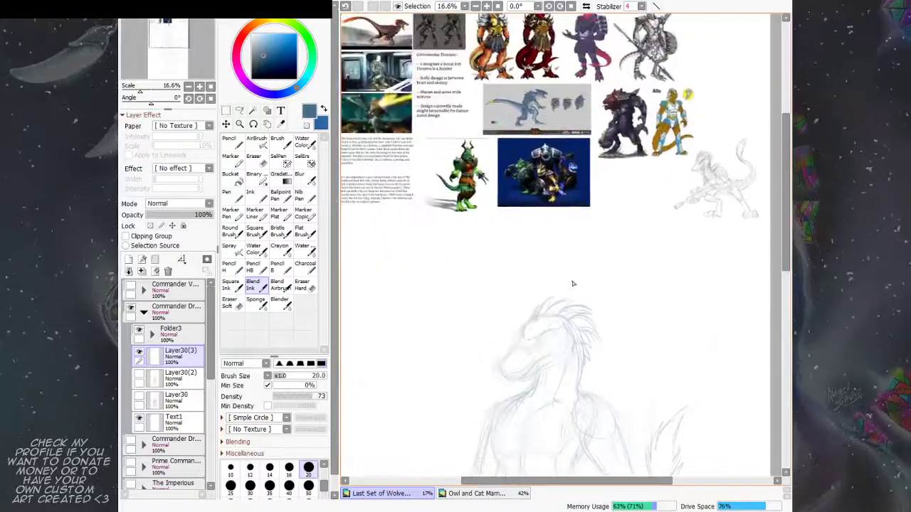
{"action": "key", "text": "Tab"}
{"action": "left_click_drag", "start_coordinate": [474, 272], "coordinate": [488, 248]}
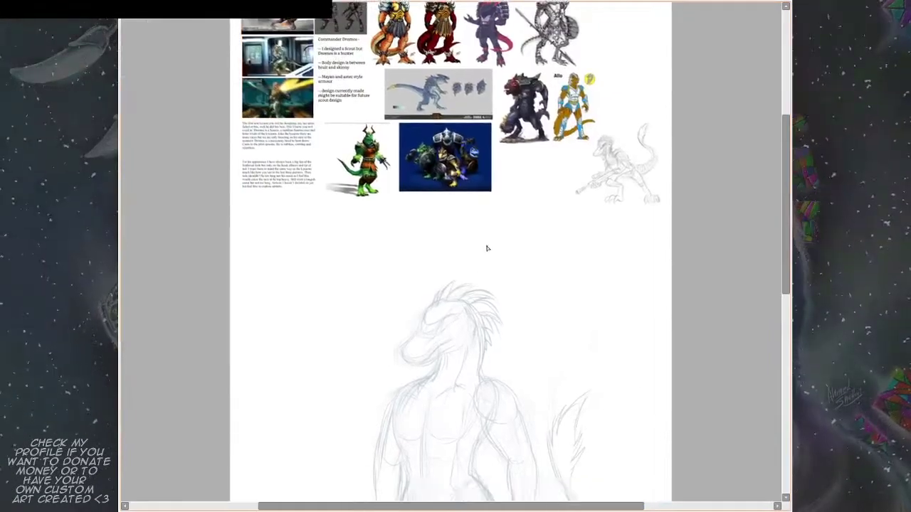
{"action": "key", "text": "Tab"}
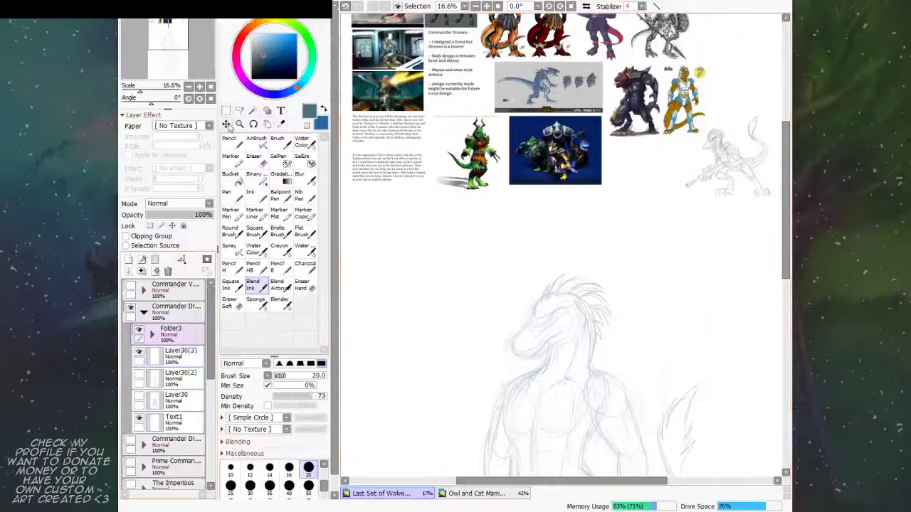
{"action": "left_click", "coordinate": [230, 125]}
{"action": "left_click_drag", "start_coordinate": [627, 178], "coordinate": [626, 258]}
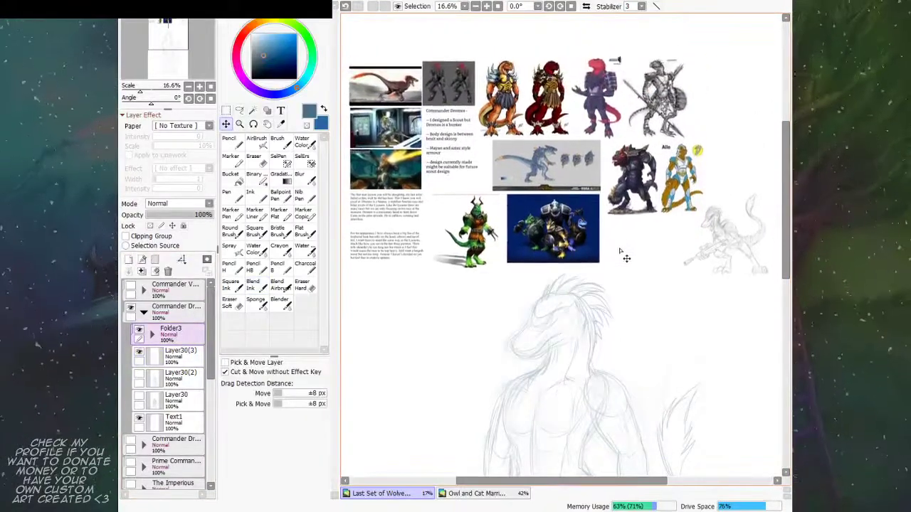
{"action": "left_click_drag", "start_coordinate": [602, 297], "coordinate": [592, 261]}
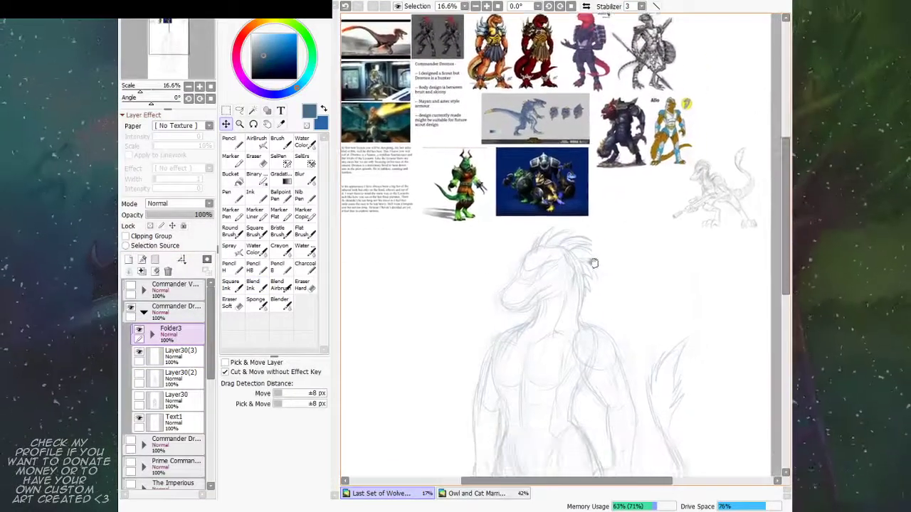
Step: On Layer30(3), start sketching the brow above the reptile's eye with the Blend Ink brush at size 12
{"action": "left_click", "coordinate": [192, 350]}
{"action": "left_click_drag", "start_coordinate": [562, 323], "coordinate": [498, 317]}
{"action": "left_click", "coordinate": [257, 293]}
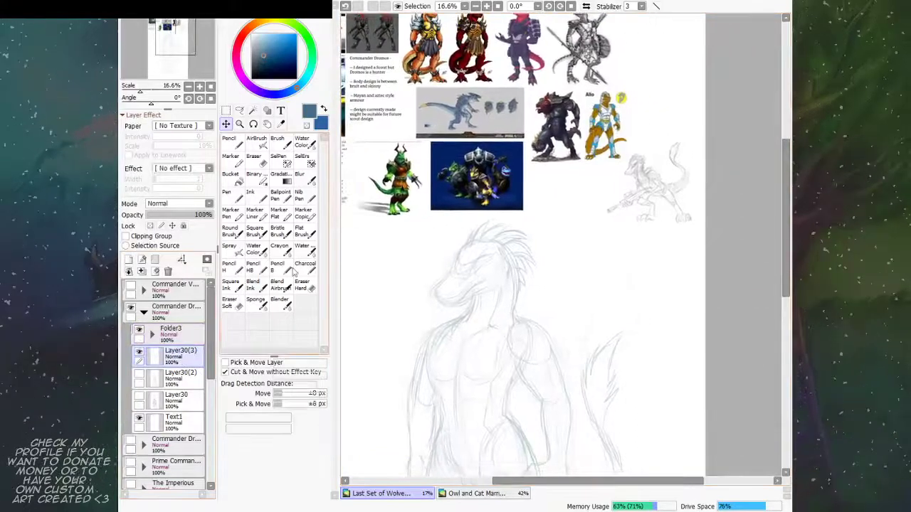
{"action": "left_click_drag", "start_coordinate": [529, 238], "coordinate": [513, 259]}
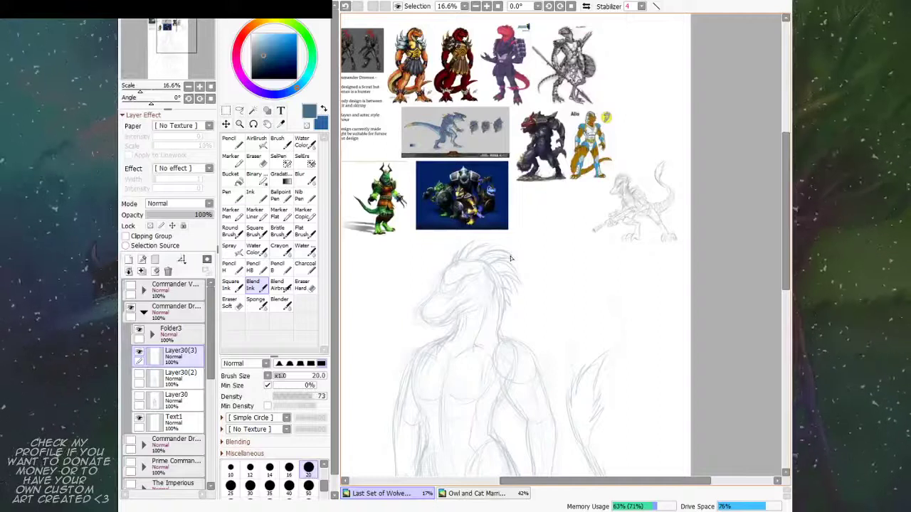
{"action": "key", "text": "Tab"}
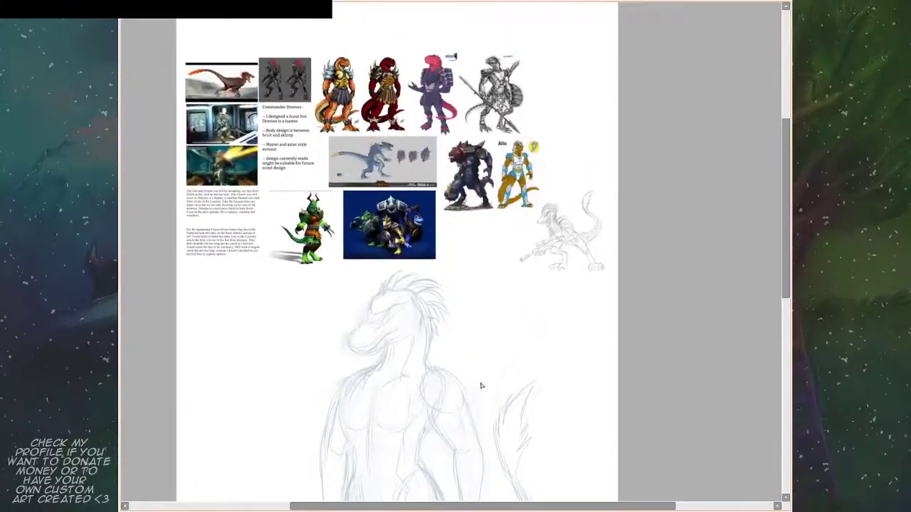
{"action": "scroll", "coordinate": [481, 387], "scroll_direction": "up", "scroll_amount": 2}
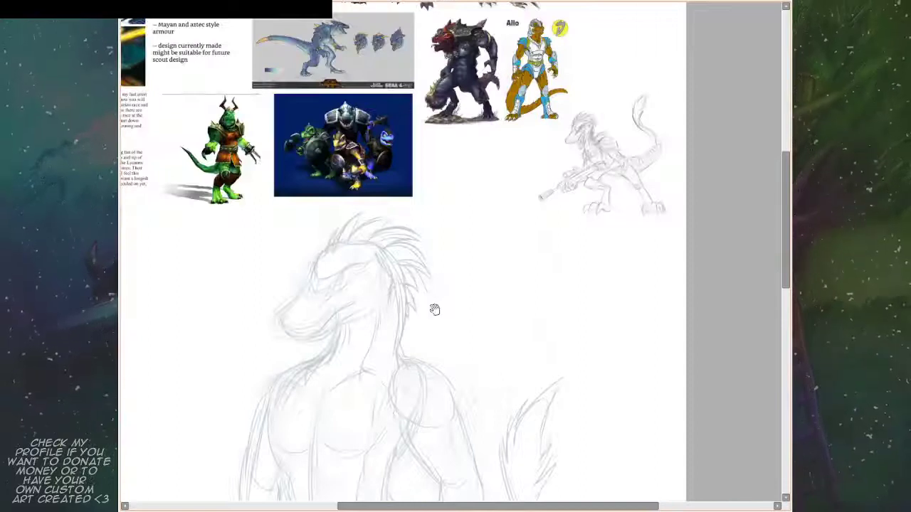
{"action": "left_click_drag", "start_coordinate": [433, 309], "coordinate": [501, 371]}
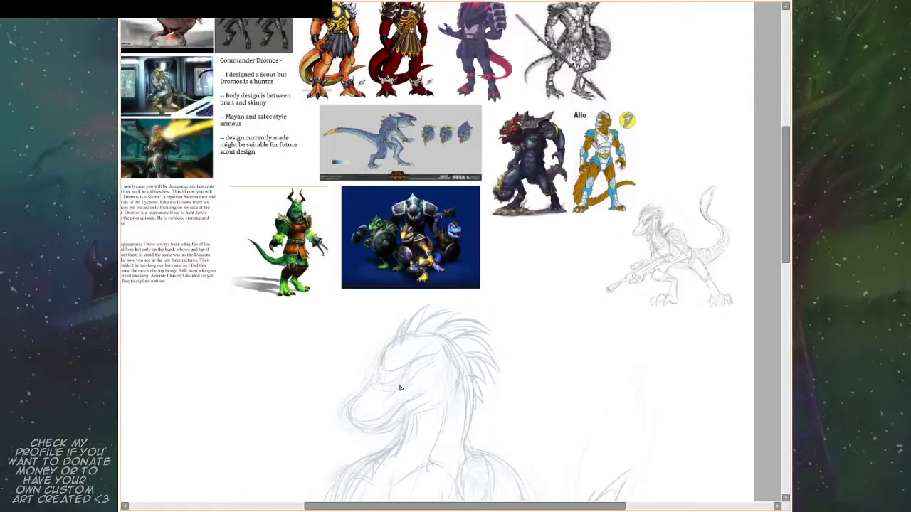
{"action": "left_click_drag", "start_coordinate": [402, 355], "coordinate": [393, 365]}
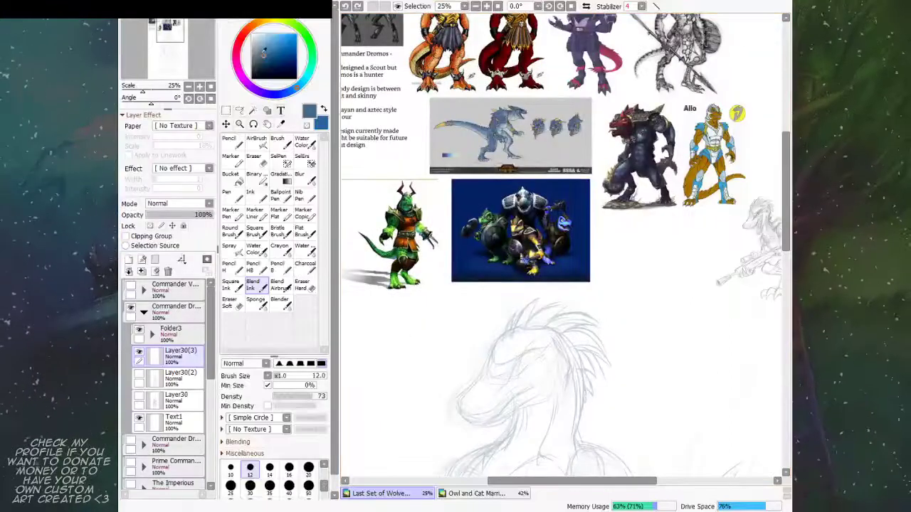
{"action": "key", "text": "Tab"}
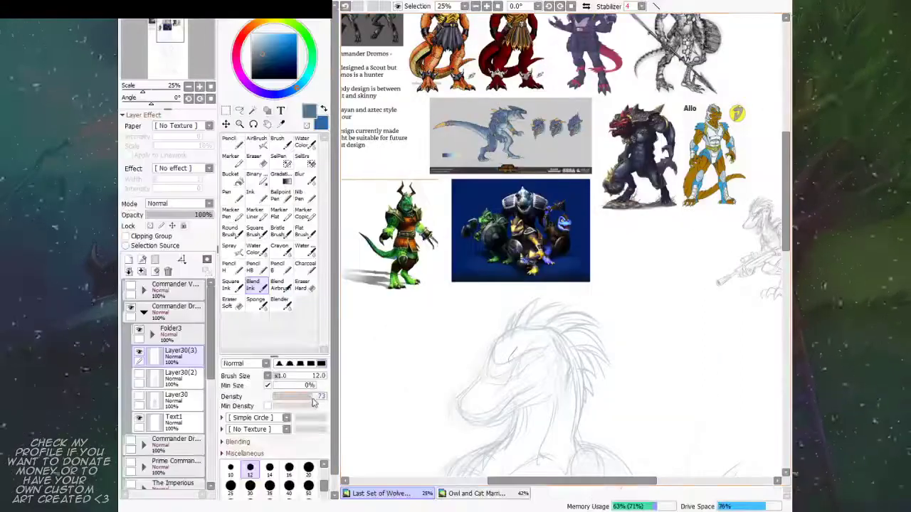
{"action": "key", "text": "Tab"}
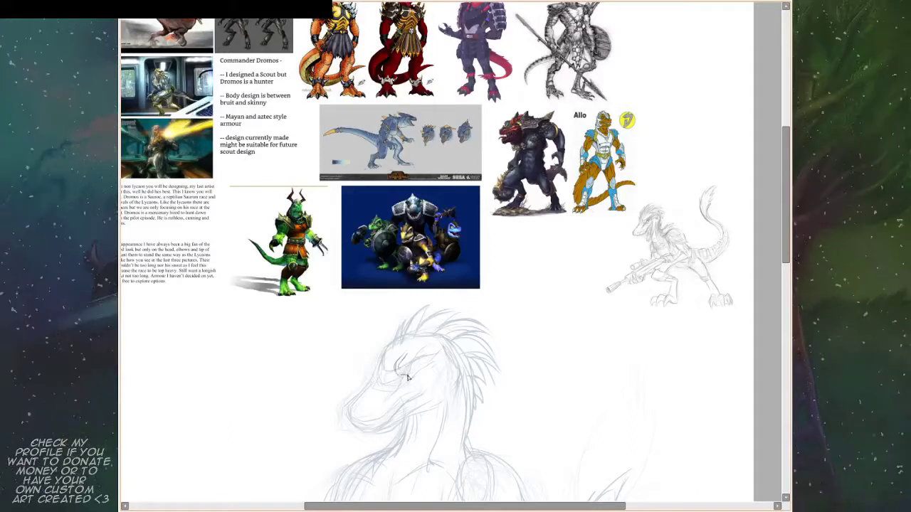
Step: Draw the reptile's narrowed eye, and firm up the outline of its snout and mouth
{"action": "left_click_drag", "start_coordinate": [408, 375], "coordinate": [427, 354]}
{"action": "mouse_move", "coordinate": [417, 361]}
{"action": "left_mouse_down"}
{"action": "mouse_move", "coordinate": [432, 353]}
{"action": "mouse_move", "coordinate": [394, 395]}
{"action": "mouse_move", "coordinate": [425, 390]}
{"action": "mouse_move", "coordinate": [427, 378]}
{"action": "left_mouse_up"}
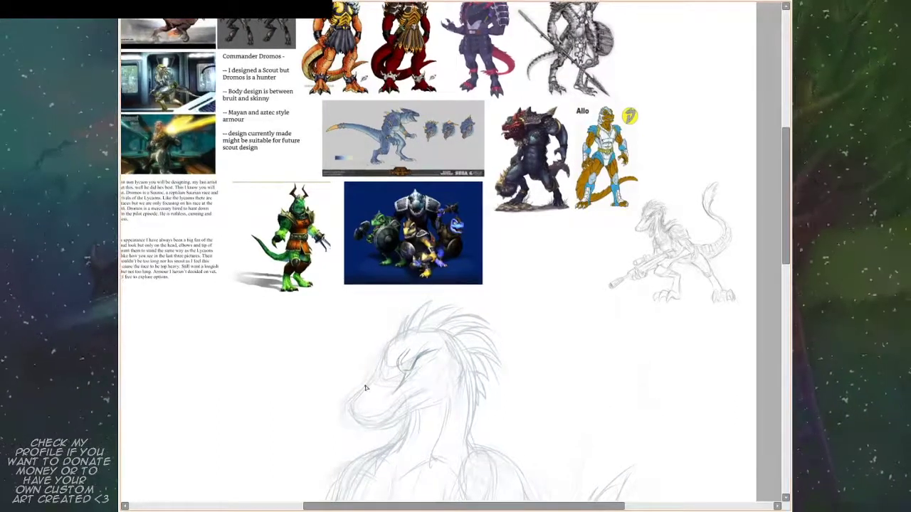
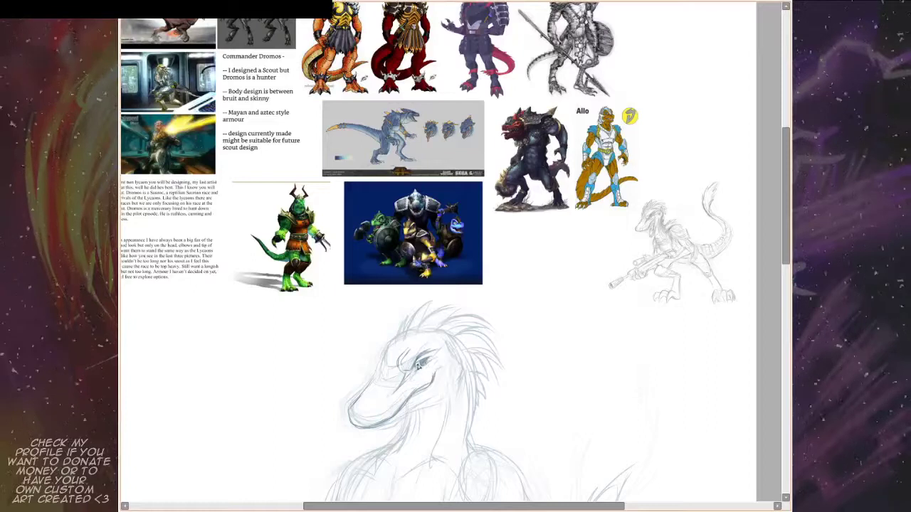
{"action": "left_click_drag", "start_coordinate": [435, 358], "coordinate": [441, 351]}
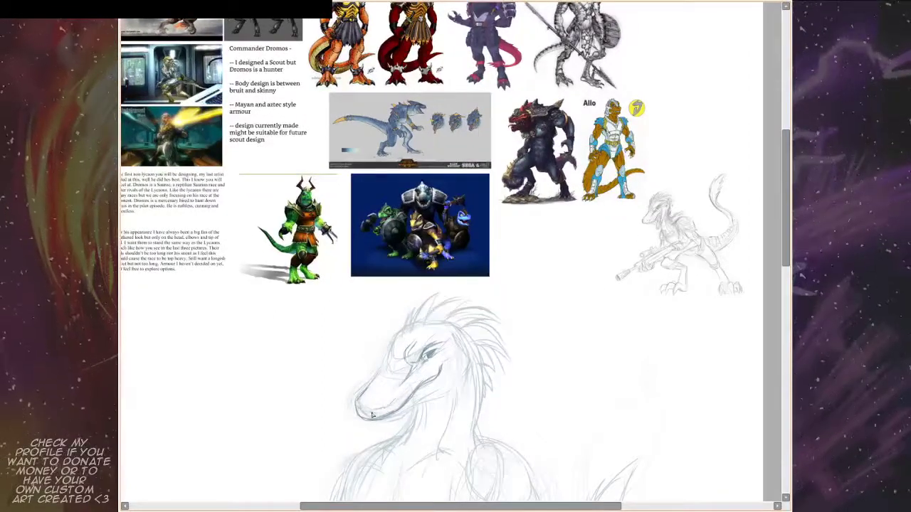
Step: Refine the reptile's mouth line and lower jaw with darker strokes
{"action": "left_click_drag", "start_coordinate": [372, 415], "coordinate": [411, 383]}
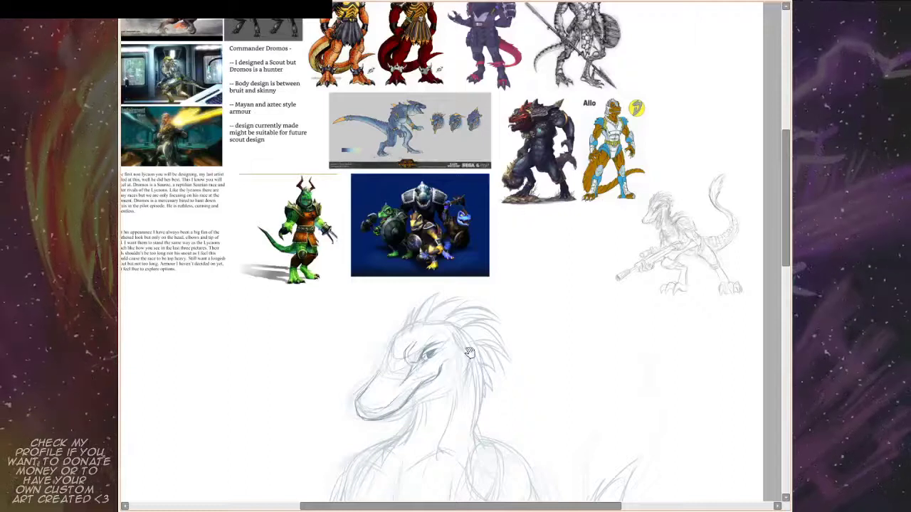
{"action": "left_click_drag", "start_coordinate": [470, 354], "coordinate": [472, 350]}
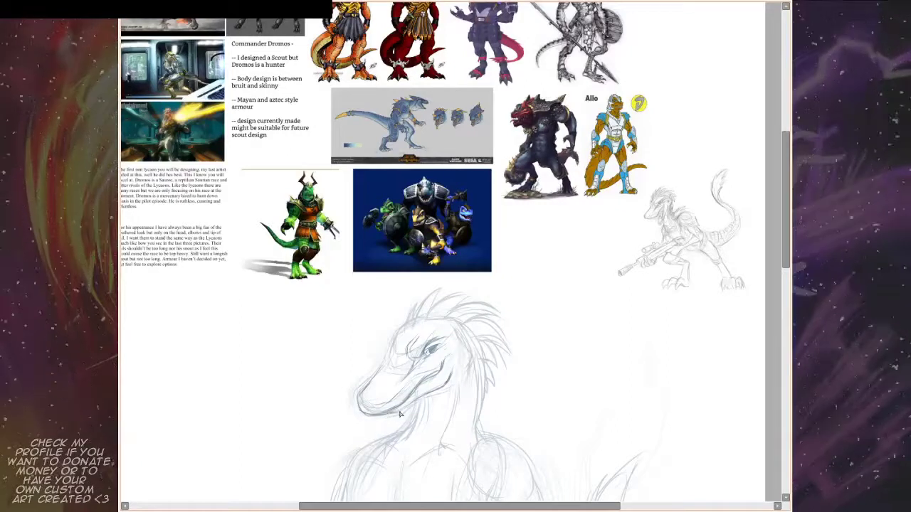
{"action": "scroll", "coordinate": [447, 368], "scroll_direction": "up", "scroll_amount": 1}
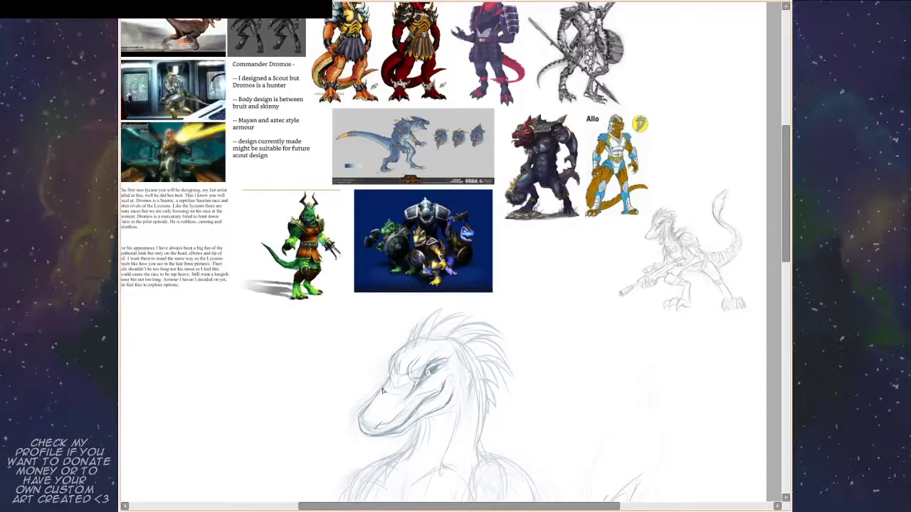
{"action": "scroll", "coordinate": [507, 334], "scroll_direction": "down", "scroll_amount": 2}
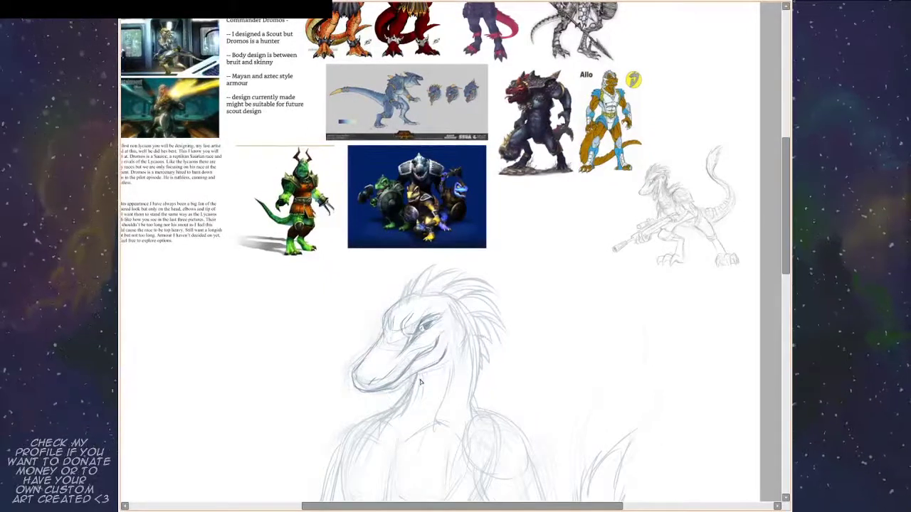
Step: Firm up the line running into the reptile's far shoulder and the curved line down the side of its neck
{"action": "scroll", "coordinate": [431, 374], "scroll_direction": "down", "scroll_amount": 2}
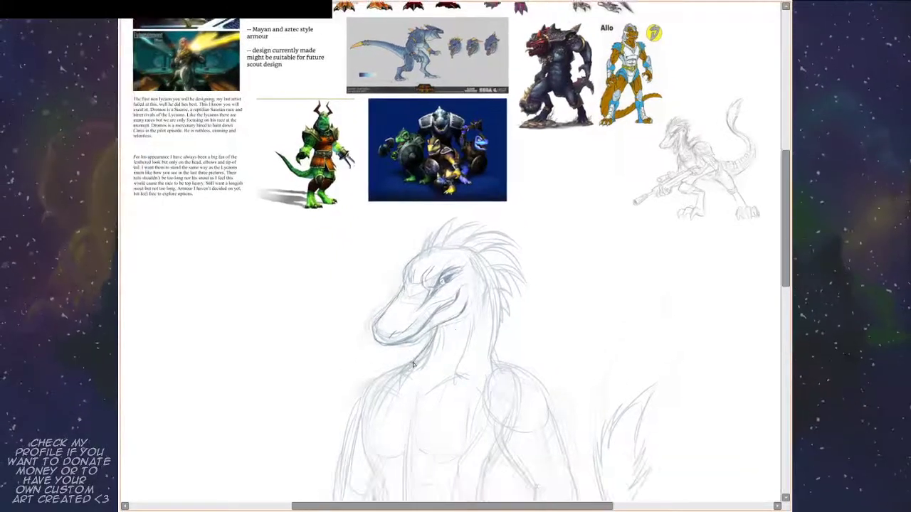
{"action": "mouse_move", "coordinate": [413, 364]}
{"action": "left_mouse_down"}
{"action": "mouse_move", "coordinate": [371, 415]}
{"action": "mouse_move", "coordinate": [384, 388]}
{"action": "mouse_move", "coordinate": [370, 420]}
{"action": "left_mouse_up"}
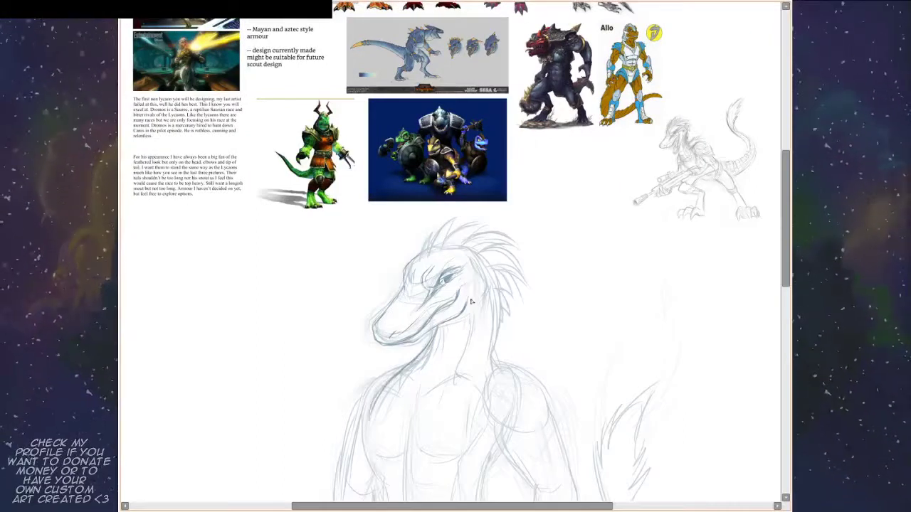
{"action": "left_click_drag", "start_coordinate": [471, 302], "coordinate": [461, 388]}
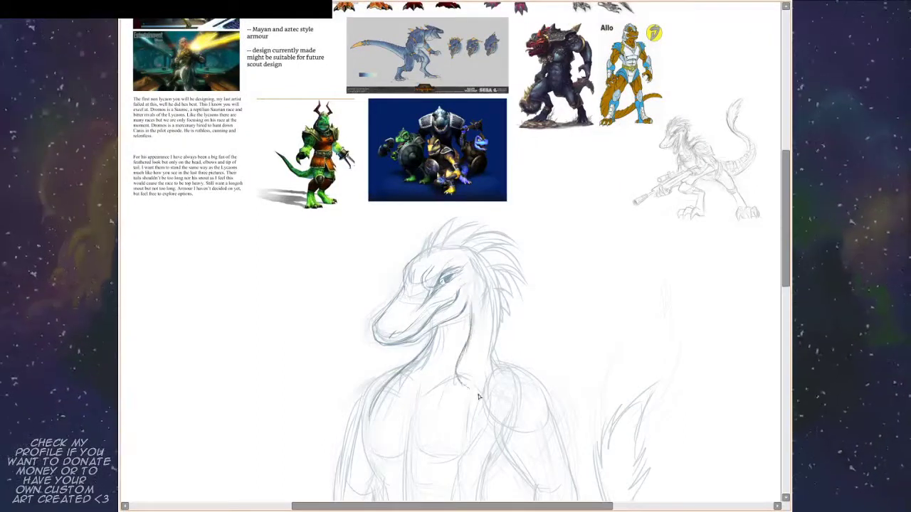
Step: Darken the brow ridge and redraw the crest feathers along the front and top of the reptile's head
{"action": "left_click_drag", "start_coordinate": [492, 255], "coordinate": [456, 303]}
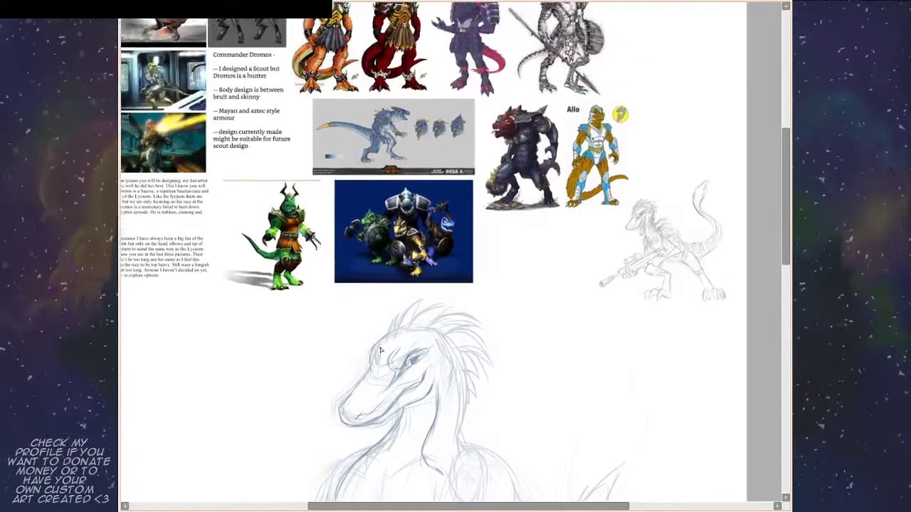
{"action": "left_click_drag", "start_coordinate": [384, 328], "coordinate": [384, 342]}
{"action": "left_click_drag", "start_coordinate": [408, 309], "coordinate": [394, 338]}
{"action": "left_click_drag", "start_coordinate": [420, 296], "coordinate": [405, 316]}
{"action": "mouse_move", "coordinate": [458, 292]}
{"action": "left_mouse_down"}
{"action": "mouse_move", "coordinate": [451, 275]}
{"action": "mouse_move", "coordinate": [494, 262]}
{"action": "mouse_move", "coordinate": [541, 190]}
{"action": "mouse_move", "coordinate": [539, 258]}
{"action": "mouse_move", "coordinate": [511, 320]}
{"action": "left_mouse_up"}
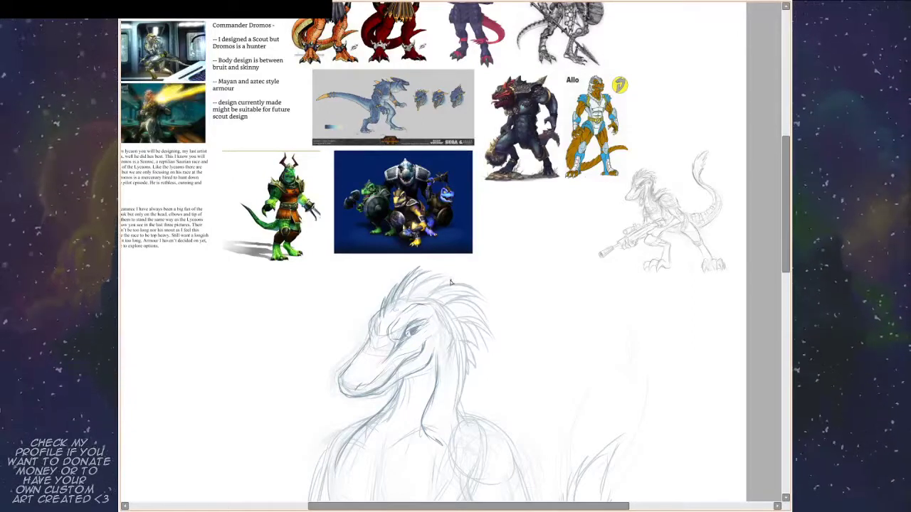
Step: Define the back of the reptile's head and neck, adding the rear crest feathers and small scales behind the jaw
{"action": "left_click_drag", "start_coordinate": [469, 282], "coordinate": [464, 278]}
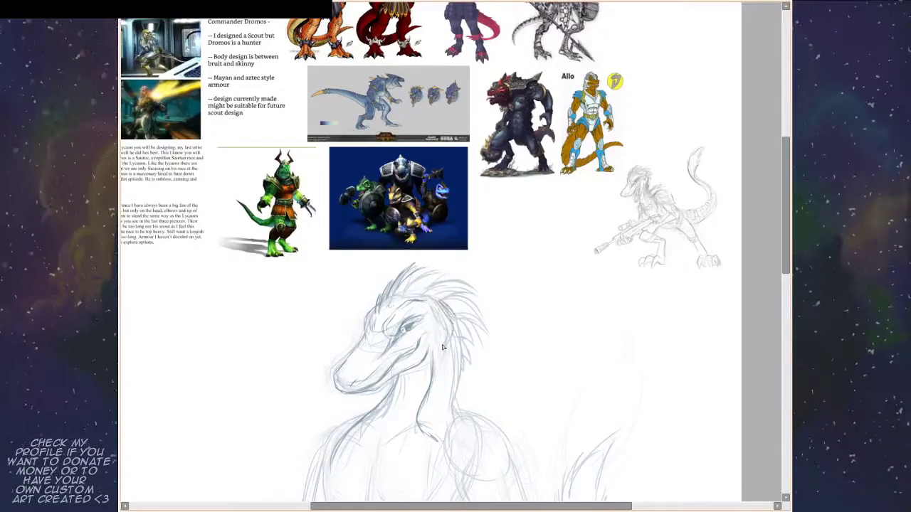
{"action": "left_click_drag", "start_coordinate": [440, 303], "coordinate": [442, 345]}
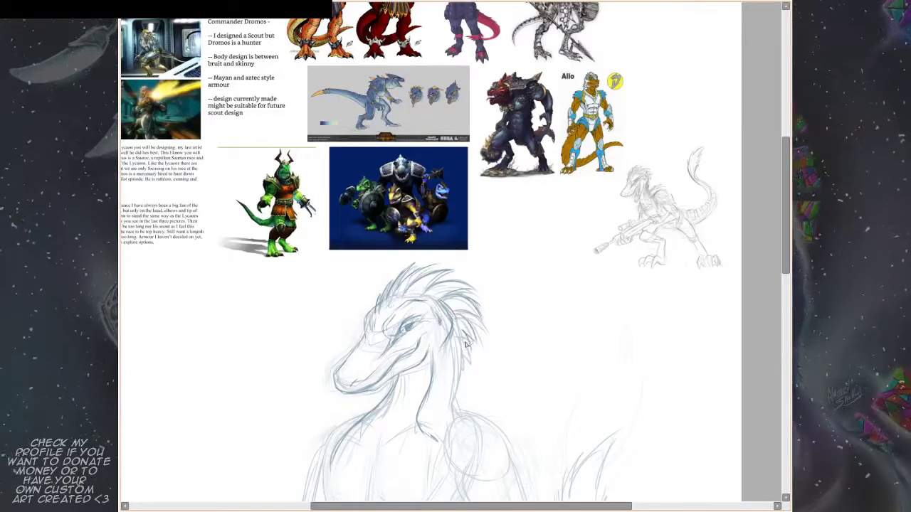
{"action": "mouse_move", "coordinate": [473, 337]}
{"action": "left_mouse_down"}
{"action": "mouse_move", "coordinate": [467, 323]}
{"action": "mouse_move", "coordinate": [451, 343]}
{"action": "mouse_move", "coordinate": [448, 382]}
{"action": "left_mouse_up"}
{"action": "mouse_move", "coordinate": [450, 340]}
{"action": "left_mouse_down"}
{"action": "mouse_move", "coordinate": [443, 373]}
{"action": "mouse_move", "coordinate": [448, 330]}
{"action": "mouse_move", "coordinate": [446, 395]}
{"action": "left_mouse_up"}
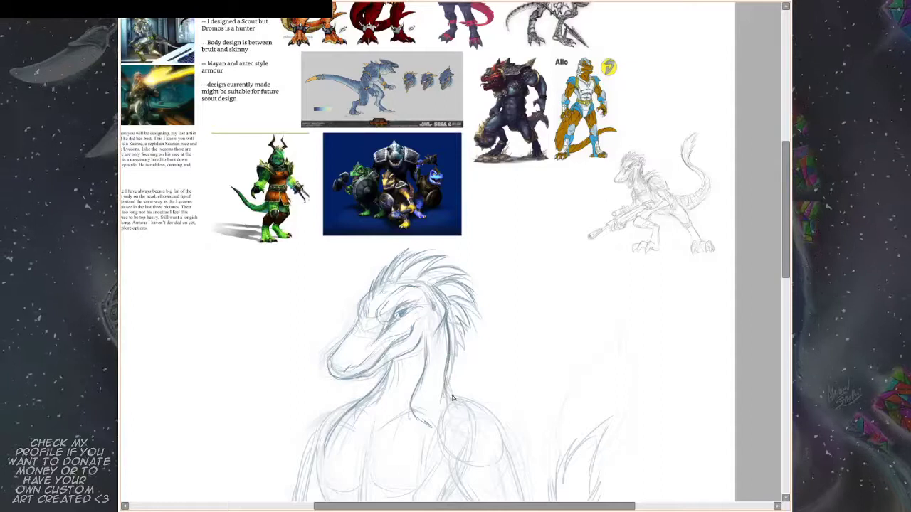
{"action": "mouse_move", "coordinate": [426, 312]}
{"action": "left_mouse_down"}
{"action": "mouse_move", "coordinate": [471, 400]}
{"action": "mouse_move", "coordinate": [430, 316]}
{"action": "left_mouse_up"}
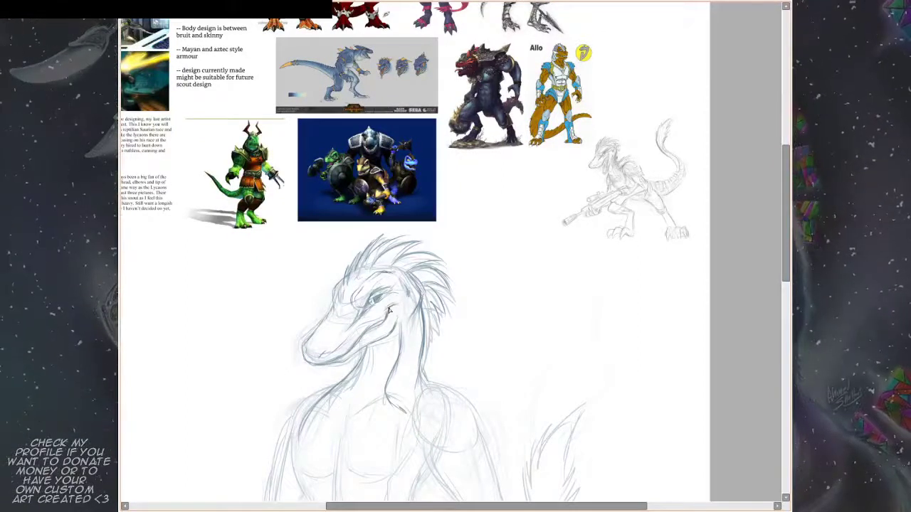
{"action": "scroll", "coordinate": [452, 299], "scroll_direction": "down", "scroll_amount": 1}
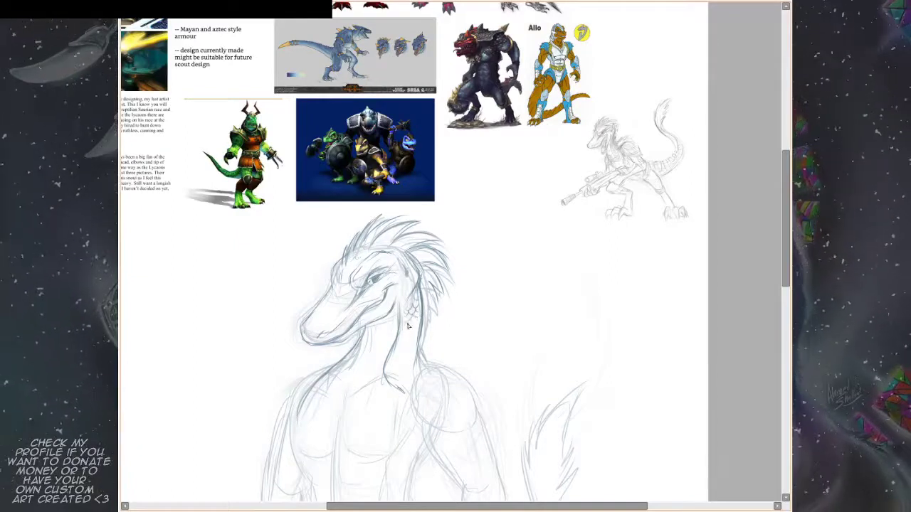
Step: Strengthen the reptile's shoulder and chest contour, and sketch the pectorals, ribs and abdomen down to the waist
{"action": "left_click_drag", "start_coordinate": [413, 326], "coordinate": [446, 301]}
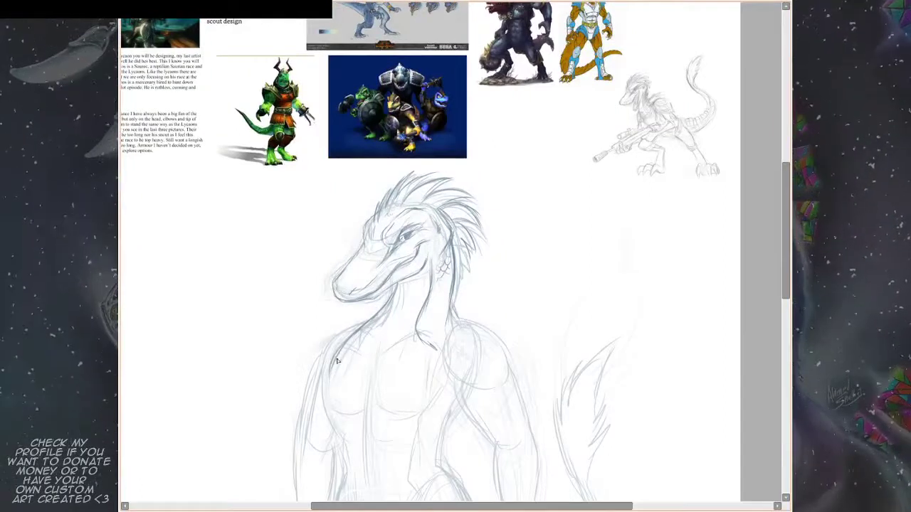
{"action": "left_click_drag", "start_coordinate": [337, 359], "coordinate": [341, 379]}
{"action": "left_click_drag", "start_coordinate": [346, 344], "coordinate": [341, 386]}
{"action": "scroll", "coordinate": [368, 372], "scroll_direction": "down", "scroll_amount": 1}
{"action": "left_click_drag", "start_coordinate": [431, 313], "coordinate": [438, 287]}
{"action": "left_click_drag", "start_coordinate": [368, 318], "coordinate": [344, 359]}
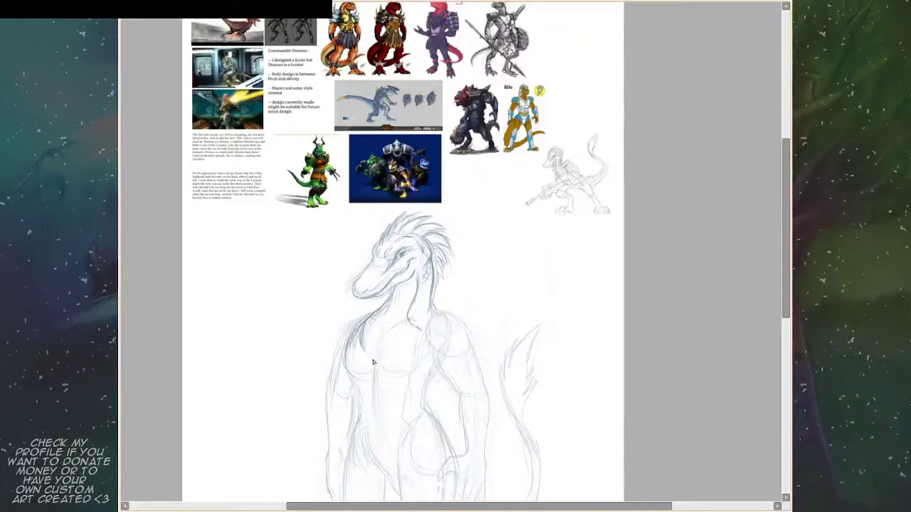
{"action": "scroll", "coordinate": [392, 362], "scroll_direction": "down", "scroll_amount": 1}
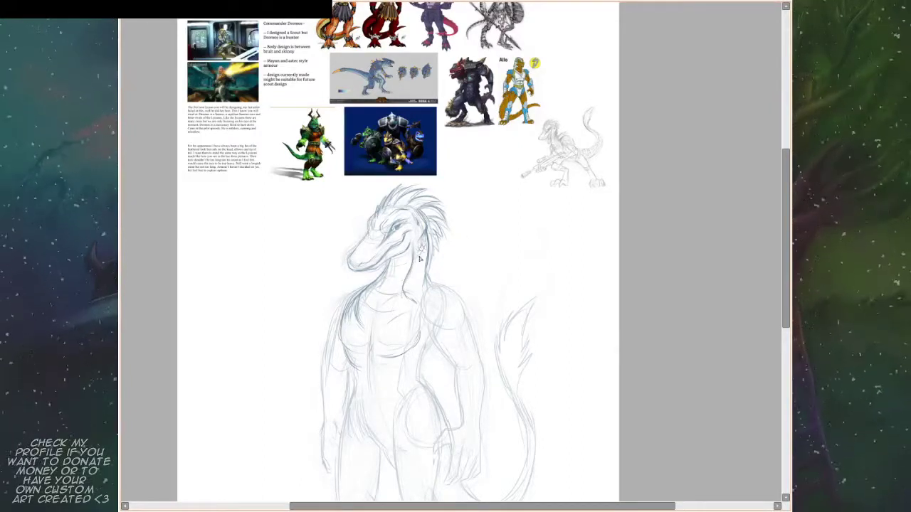
{"action": "scroll", "coordinate": [486, 238], "scroll_direction": "down", "scroll_amount": 1}
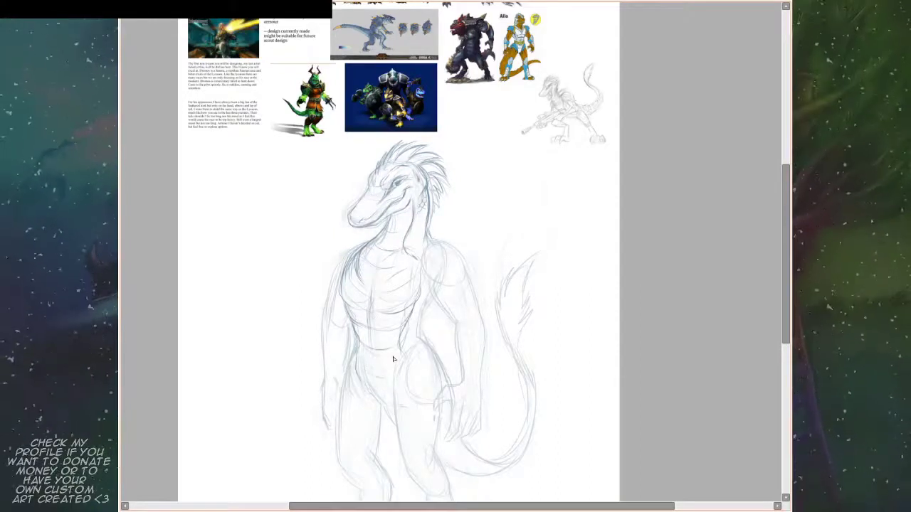
Step: Sketch rounded armour pads over both of the reptile's shoulders
{"action": "mouse_move", "coordinate": [516, 226]}
{"action": "left_mouse_down"}
{"action": "mouse_move", "coordinate": [506, 240]}
{"action": "mouse_move", "coordinate": [513, 253]}
{"action": "left_mouse_up"}
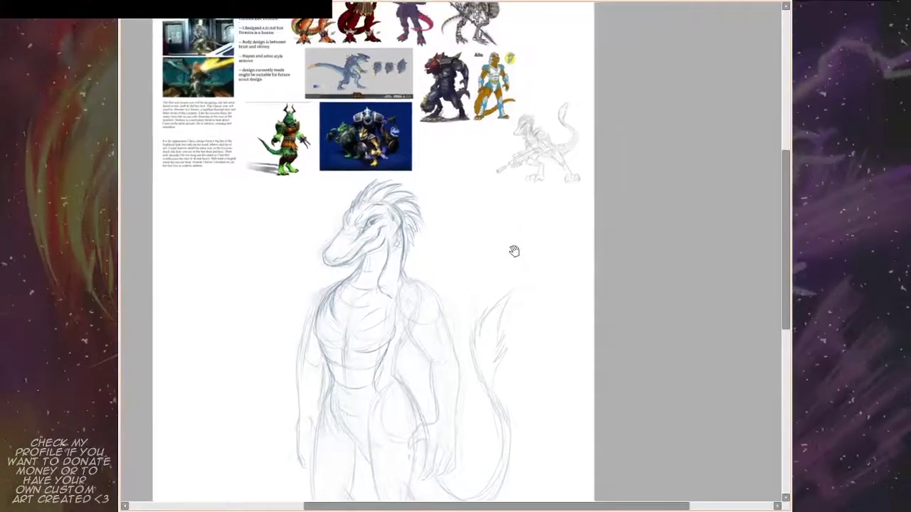
{"action": "left_click_drag", "start_coordinate": [441, 268], "coordinate": [432, 290]}
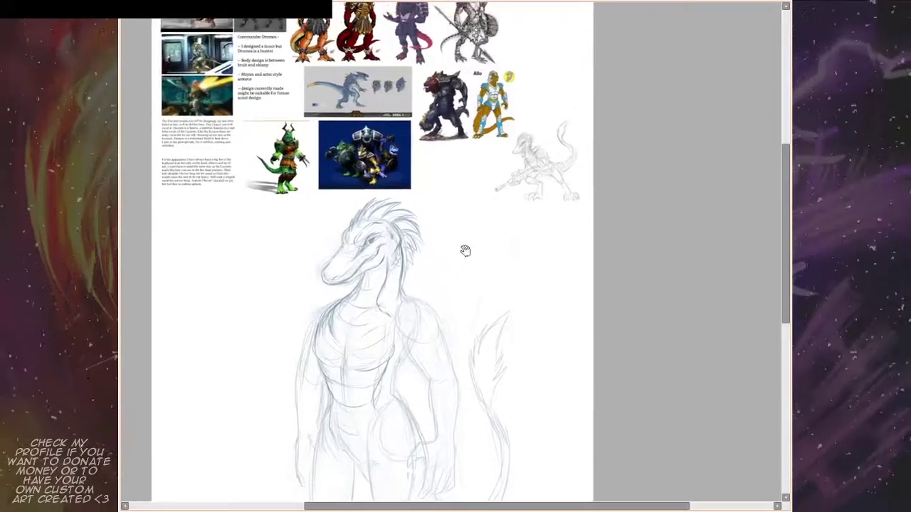
{"action": "mouse_move", "coordinate": [463, 250]}
{"action": "left_mouse_down"}
{"action": "mouse_move", "coordinate": [479, 333]}
{"action": "mouse_move", "coordinate": [464, 213]}
{"action": "mouse_move", "coordinate": [472, 206]}
{"action": "left_mouse_up"}
{"action": "mouse_move", "coordinate": [414, 277]}
{"action": "left_mouse_down"}
{"action": "mouse_move", "coordinate": [392, 316]}
{"action": "mouse_move", "coordinate": [397, 290]}
{"action": "mouse_move", "coordinate": [393, 313]}
{"action": "left_mouse_up"}
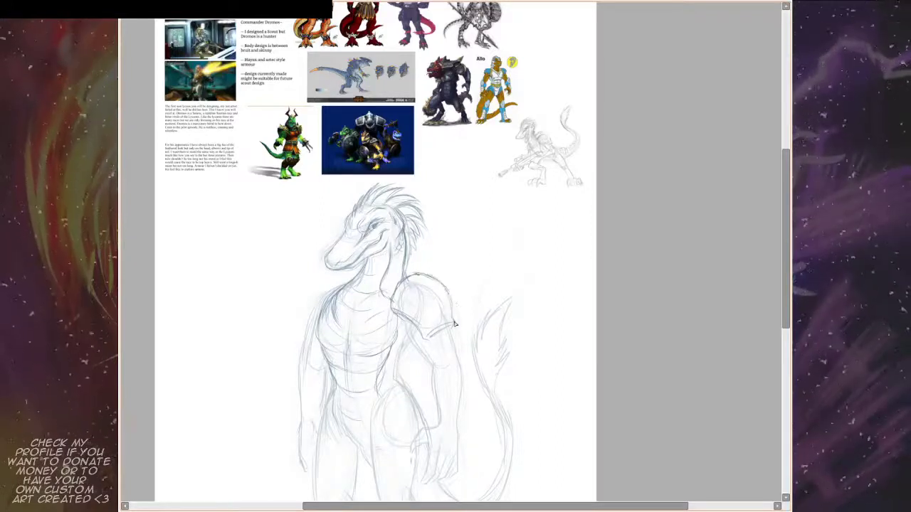
{"action": "left_click_drag", "start_coordinate": [457, 286], "coordinate": [523, 250]}
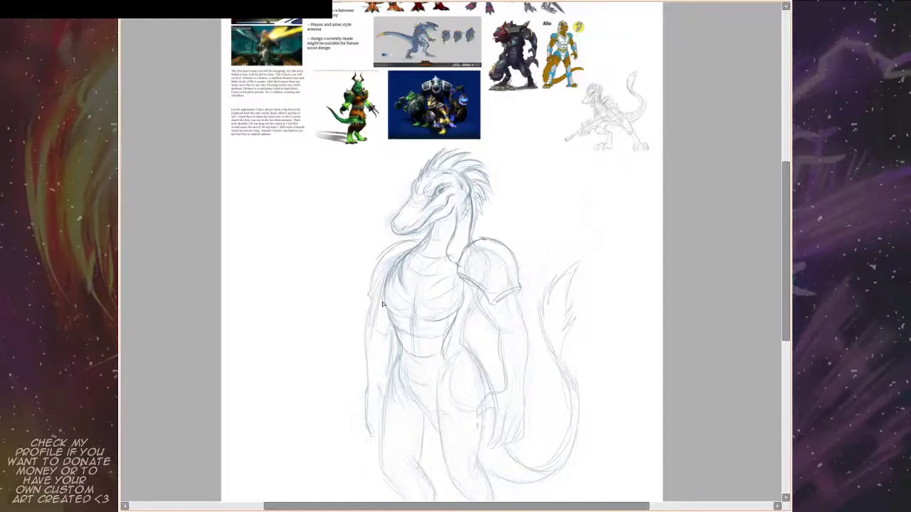
{"action": "left_click_drag", "start_coordinate": [541, 211], "coordinate": [516, 209]}
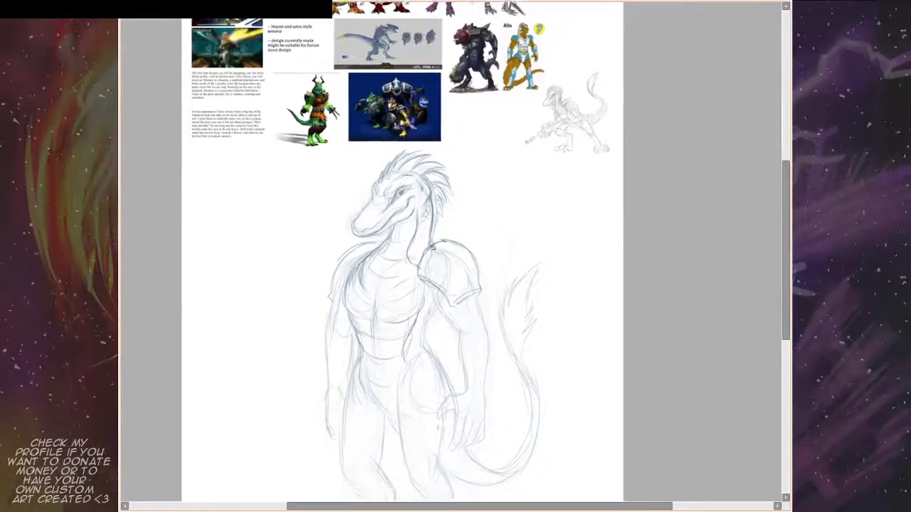
Step: Draw a curved ridge across the near shoulder pad and add spikes along its upper edge, undoing the first spike attempt
{"action": "left_click_drag", "start_coordinate": [453, 270], "coordinate": [477, 277]}
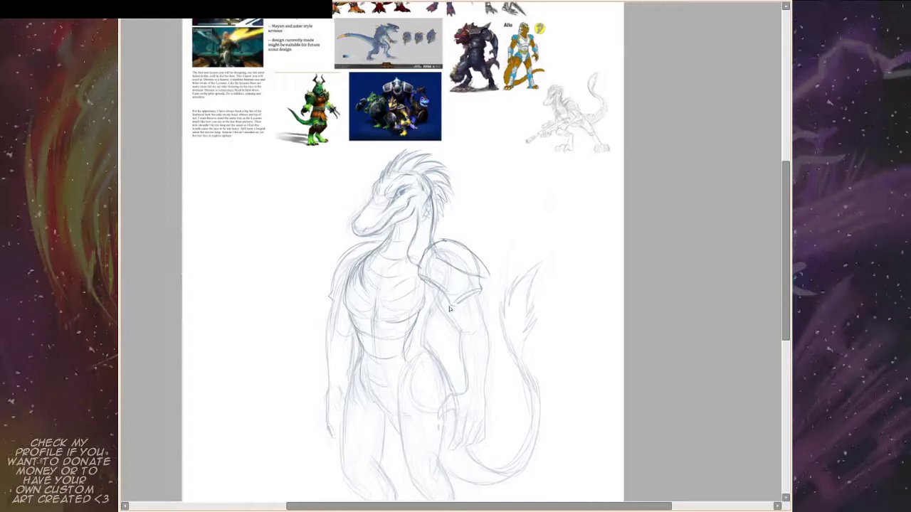
{"action": "left_click_drag", "start_coordinate": [474, 277], "coordinate": [437, 348]}
{"action": "left_click_drag", "start_coordinate": [441, 294], "coordinate": [430, 278]}
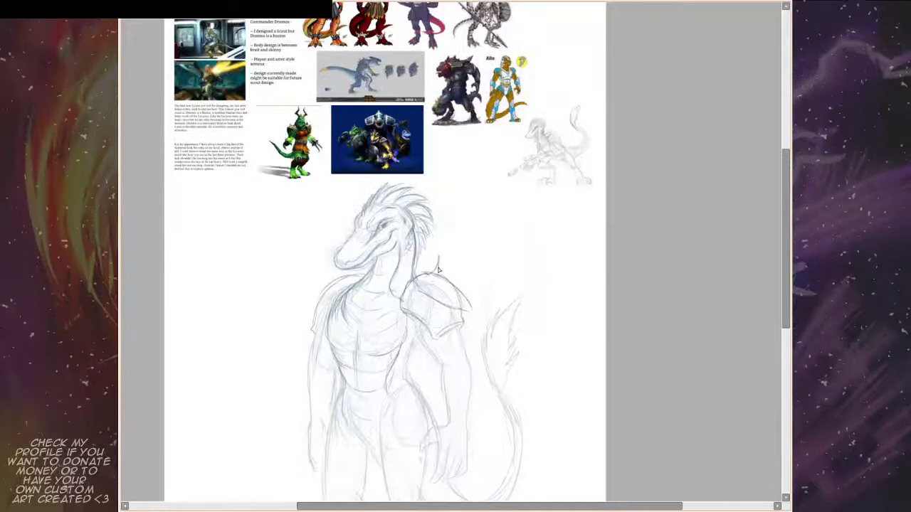
{"action": "key", "text": "ctrl+z"}
{"action": "key", "text": "ctrl+z"}
{"action": "mouse_move", "coordinate": [430, 274]}
{"action": "left_mouse_down"}
{"action": "mouse_move", "coordinate": [451, 259]}
{"action": "mouse_move", "coordinate": [433, 289]}
{"action": "mouse_move", "coordinate": [462, 276]}
{"action": "mouse_move", "coordinate": [443, 285]}
{"action": "mouse_move", "coordinate": [461, 301]}
{"action": "left_mouse_up"}
Step: Firm up the far shoulder pad and add matching spikes to it in the mirrored view, then restore the normal view
{"action": "left_click_drag", "start_coordinate": [465, 269], "coordinate": [523, 279]}
{"action": "left_click_drag", "start_coordinate": [397, 290], "coordinate": [372, 334]}
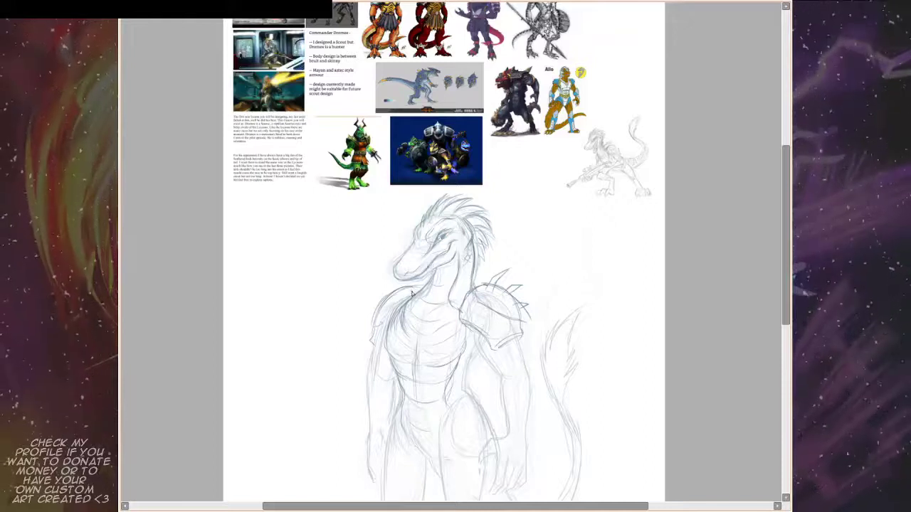
{"action": "key", "text": "h"}
{"action": "left_click_drag", "start_coordinate": [608, 260], "coordinate": [521, 262]}
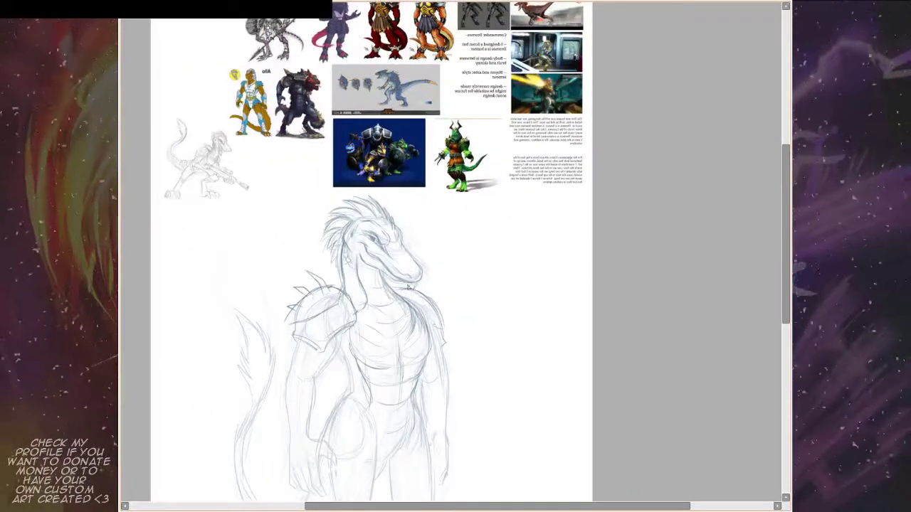
{"action": "left_click_drag", "start_coordinate": [428, 289], "coordinate": [438, 287]}
{"action": "left_click_drag", "start_coordinate": [437, 286], "coordinate": [427, 297]}
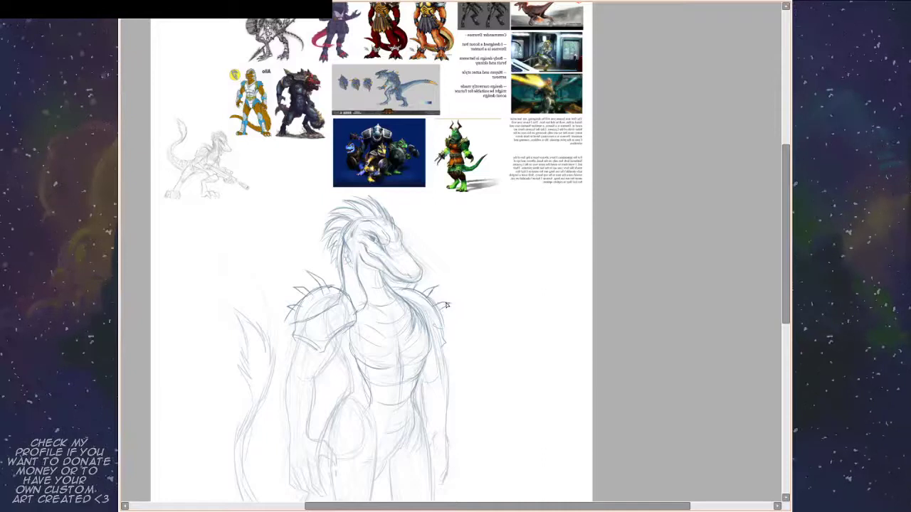
{"action": "key", "text": "h"}
Step: Sketch curved lines across the reptile's lower chest beneath the pectorals
{"action": "left_click_drag", "start_coordinate": [575, 347], "coordinate": [460, 306]}
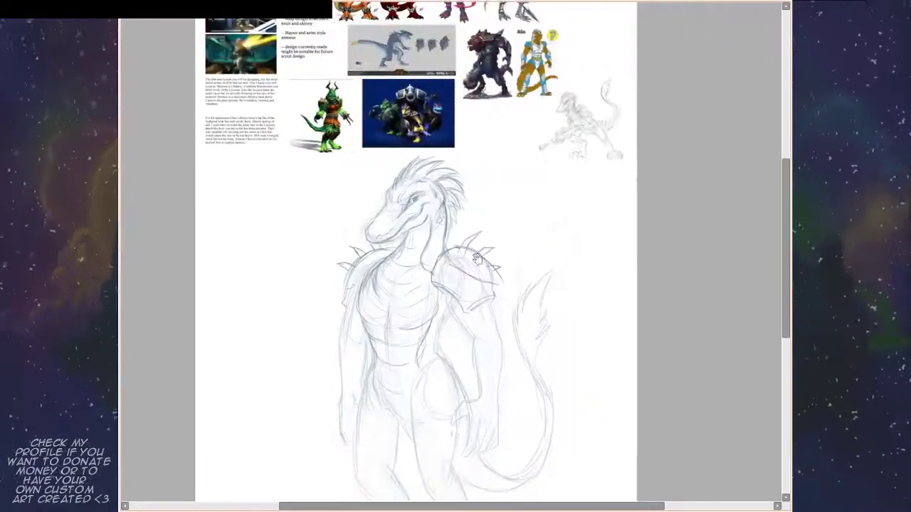
{"action": "left_click_drag", "start_coordinate": [477, 258], "coordinate": [457, 236]}
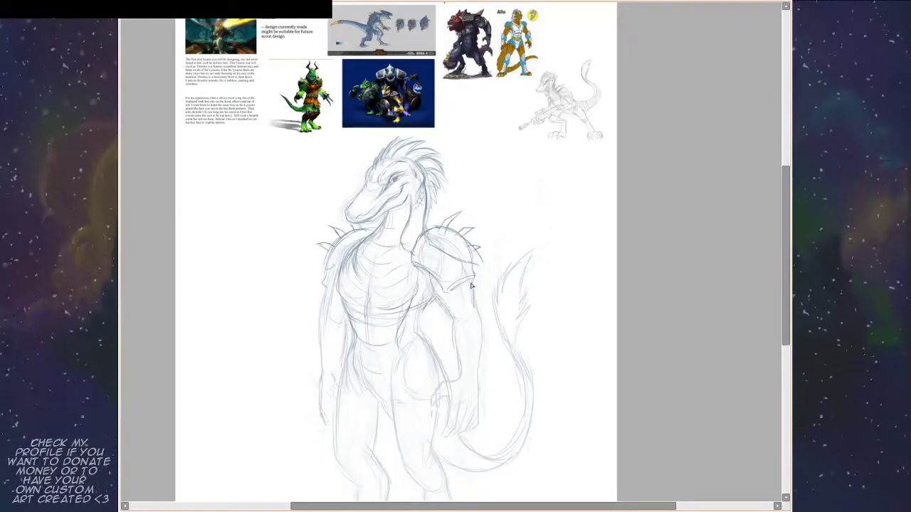
{"action": "scroll", "coordinate": [467, 302], "scroll_direction": "down", "scroll_amount": 1}
Step: Temporarily show the wolf commander's folder instead of the reptile's to examine its spiked armour, then bring the reptile sketch back
{"action": "key", "text": "Tab"}
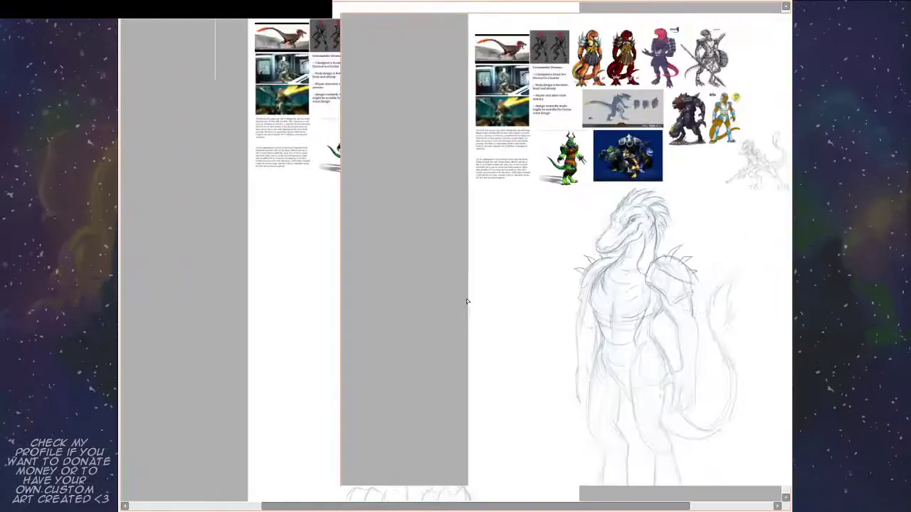
{"action": "left_click", "coordinate": [139, 311]}
{"action": "left_click", "coordinate": [138, 289]}
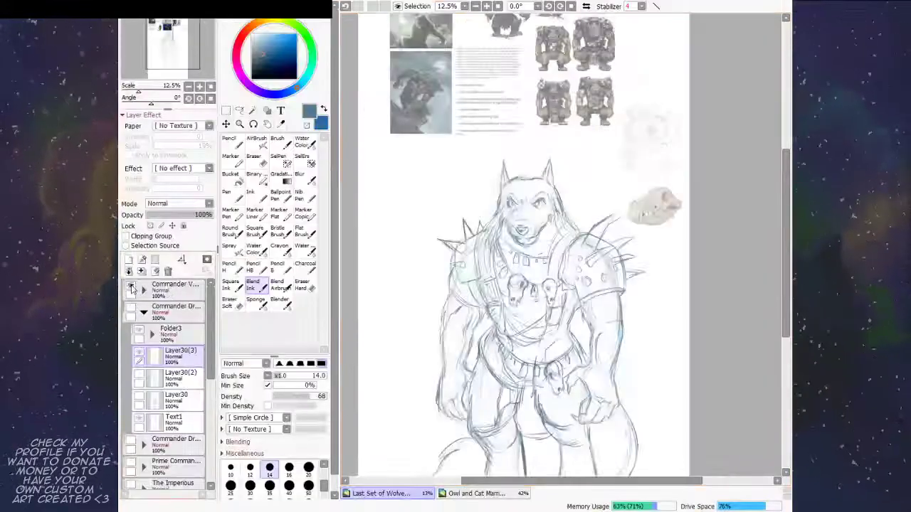
{"action": "key", "text": "Page_Down"}
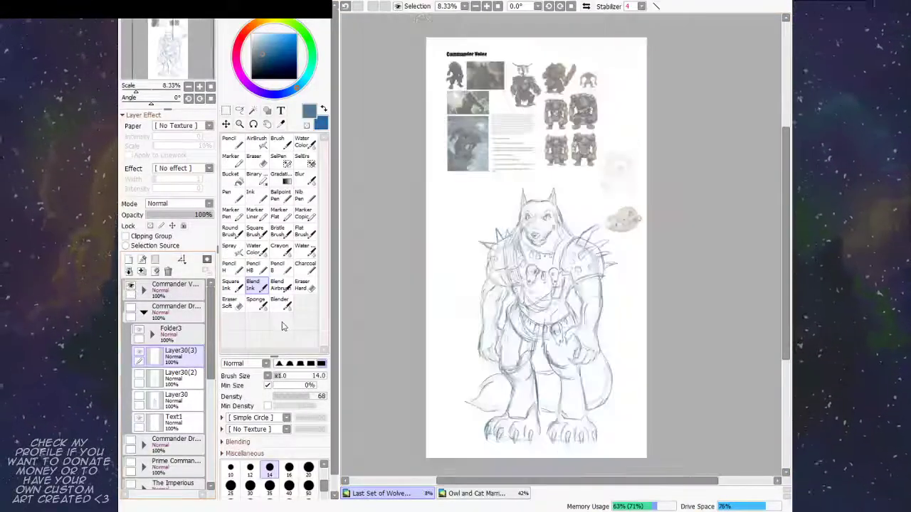
{"action": "key", "text": "plus"}
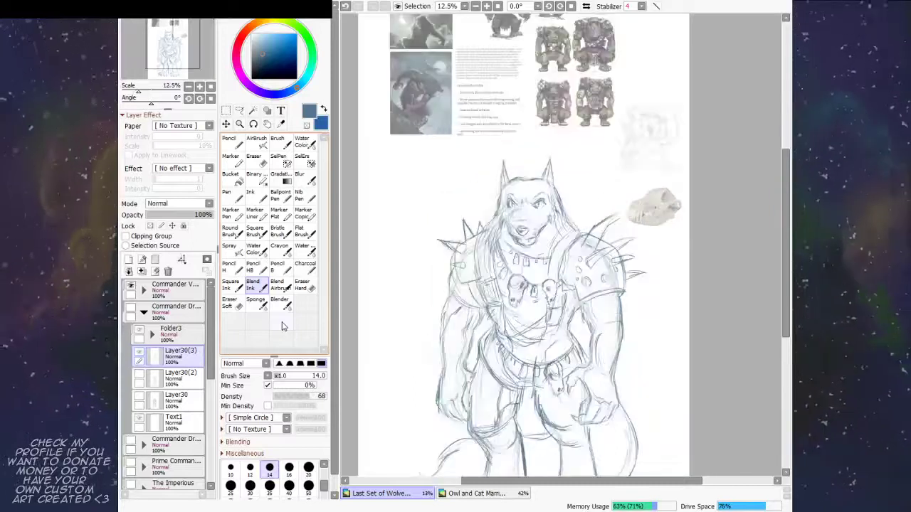
{"action": "left_click", "coordinate": [134, 292]}
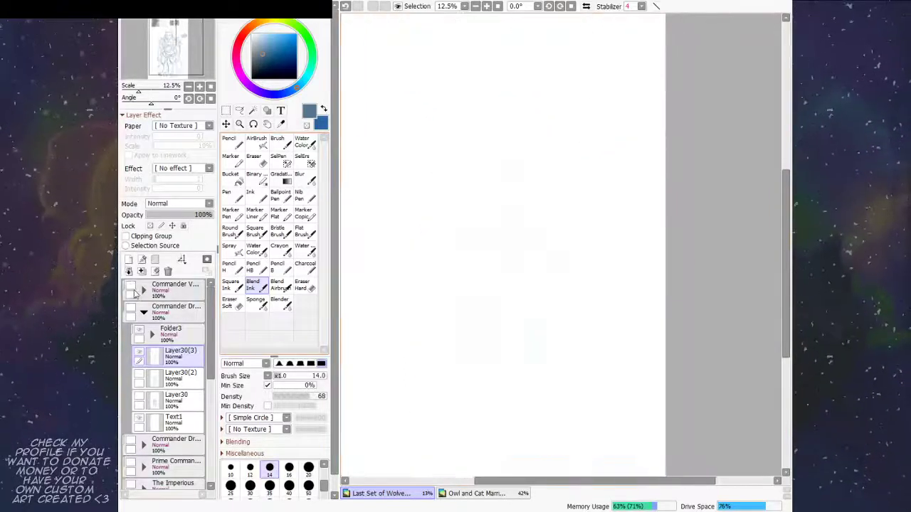
{"action": "left_click", "coordinate": [133, 307]}
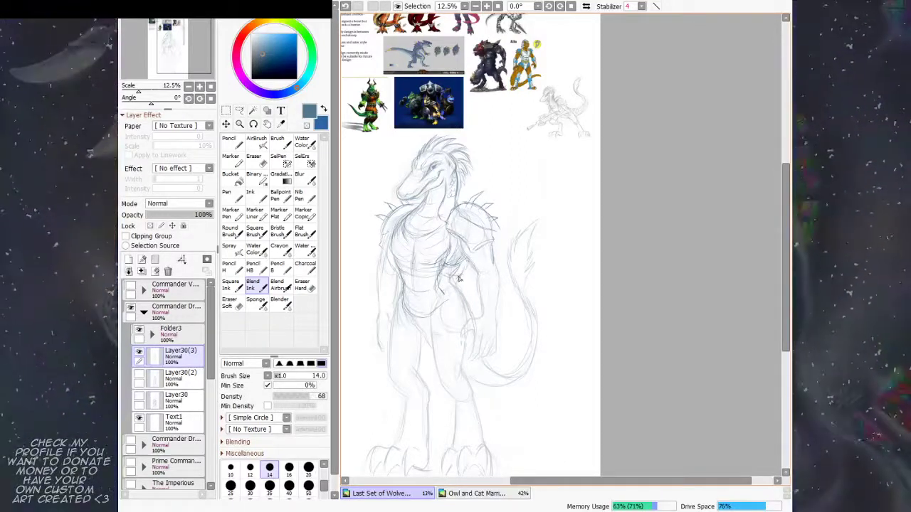
Step: Sketch a breastplate with a centre line over the reptile's chest, fading old lines with Eraser Soft and redrawing with Blend Ink
{"action": "left_click_drag", "start_coordinate": [452, 274], "coordinate": [457, 317]}
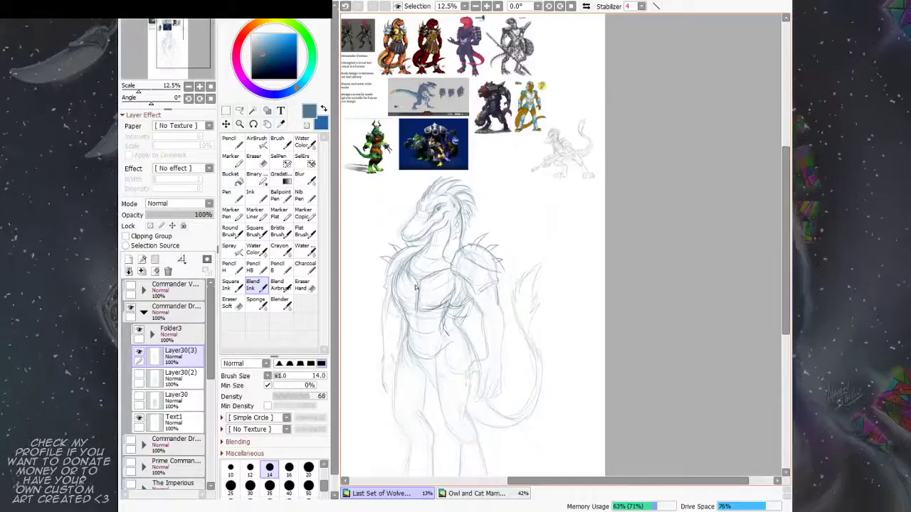
{"action": "key", "text": "e"}
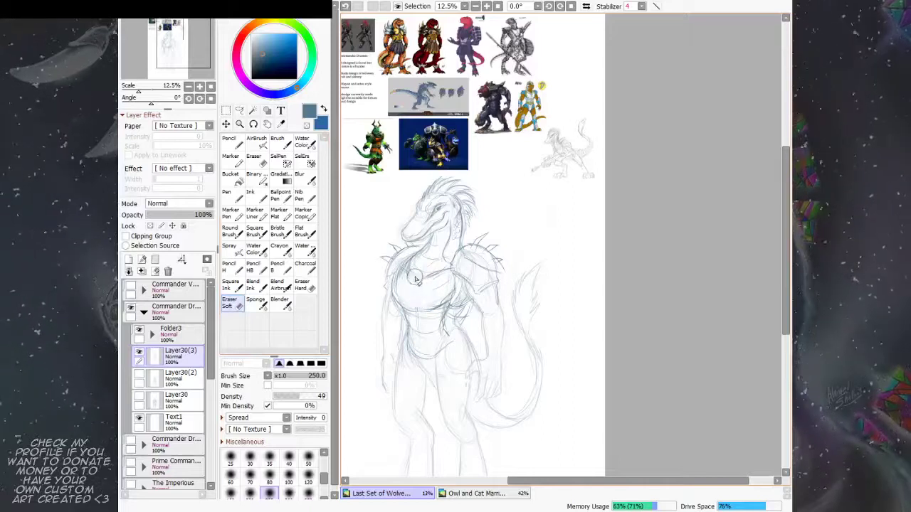
{"action": "key", "text": "e"}
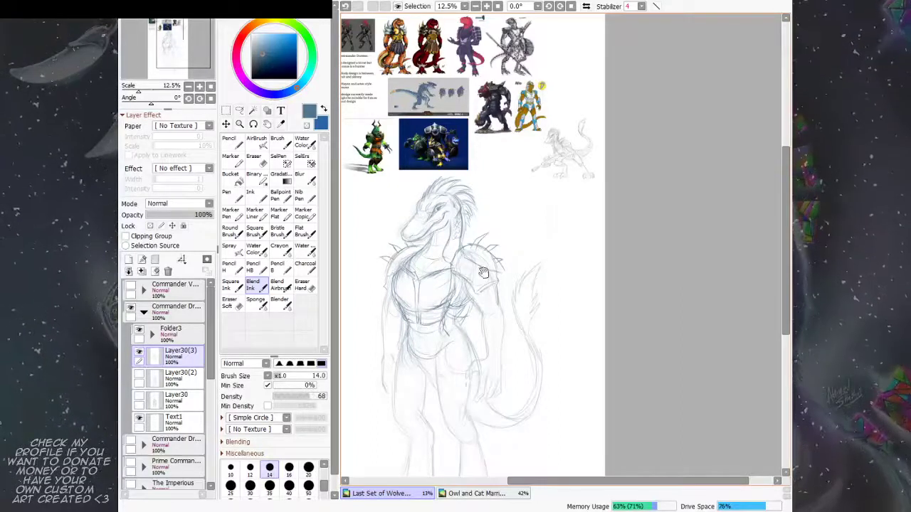
Step: Add short panel lines to the reptile's breastplate and sketch segmented armour lines across the abdomen and waist below it
{"action": "left_click_drag", "start_coordinate": [512, 268], "coordinate": [518, 250]}
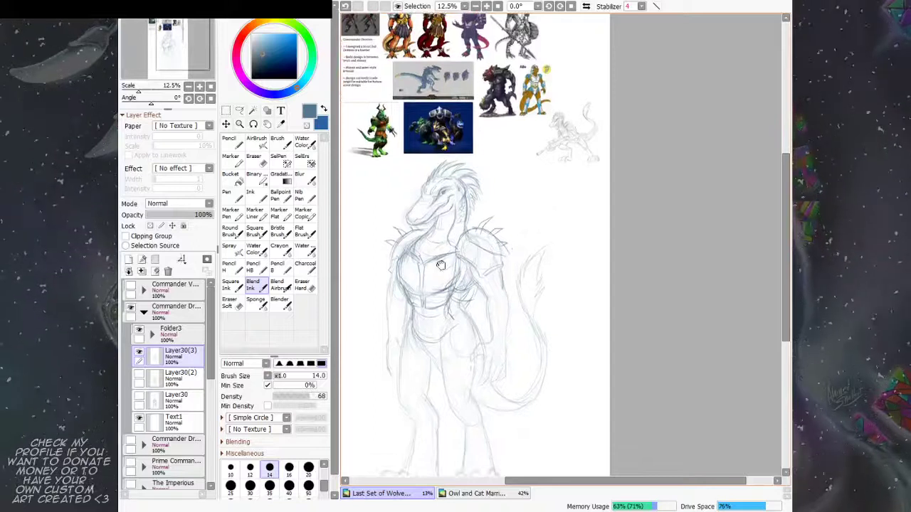
{"action": "left_click_drag", "start_coordinate": [429, 254], "coordinate": [433, 277]}
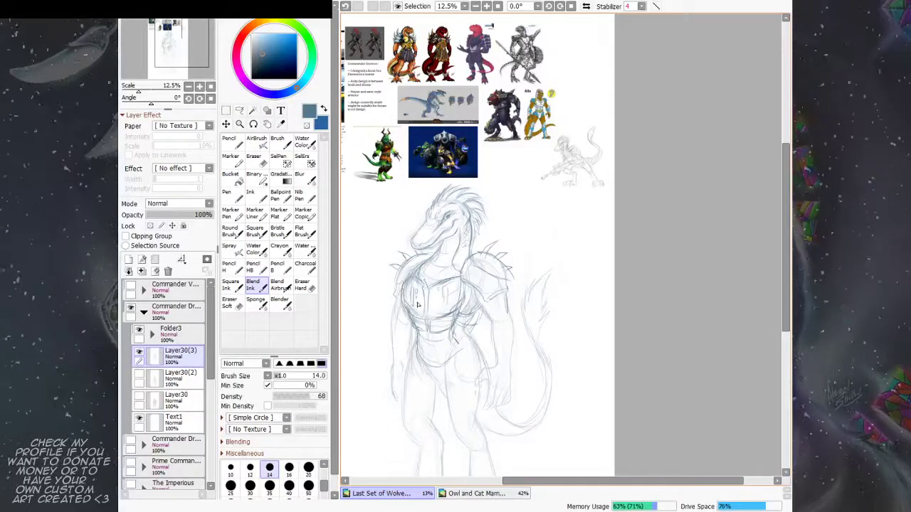
{"action": "left_click_drag", "start_coordinate": [464, 298], "coordinate": [457, 278]}
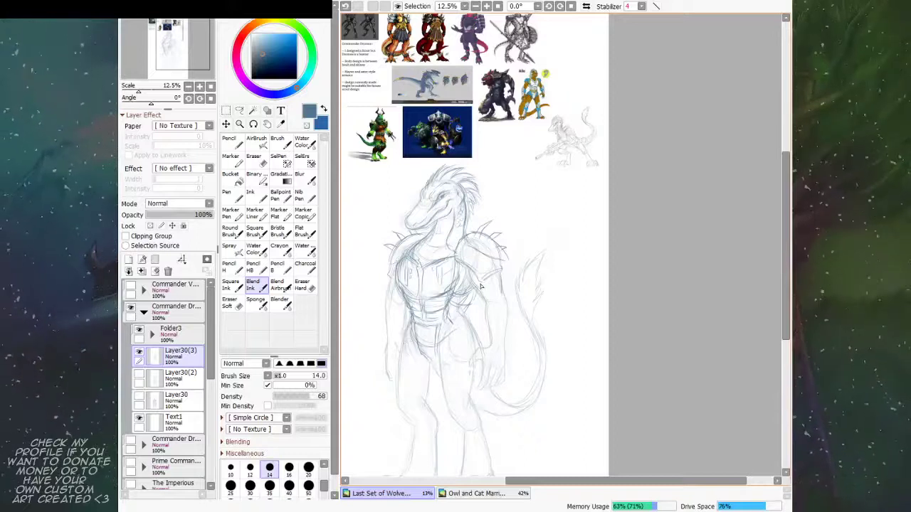
{"action": "left_click_drag", "start_coordinate": [474, 292], "coordinate": [484, 285]}
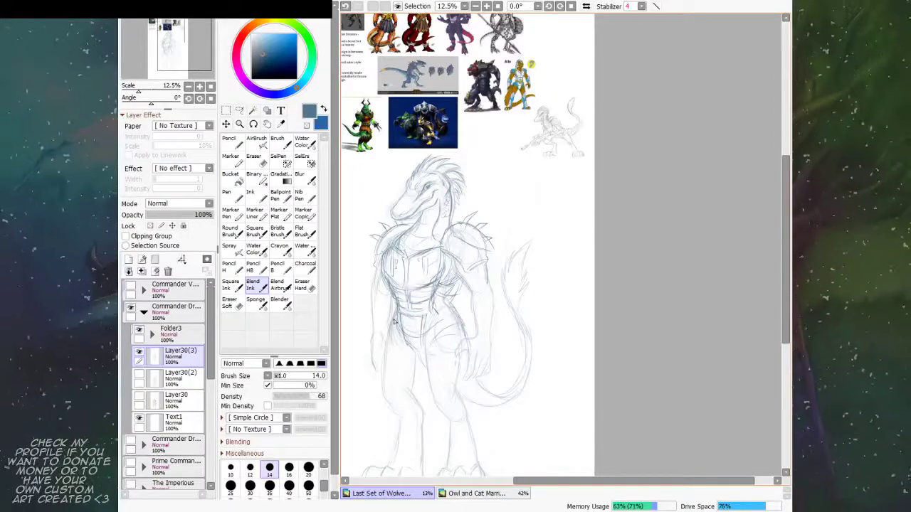
Step: Sketch layered plates down the tail-side upper arm below the spiked shoulder pad, fading old lines with Eraser Soft and redrawing with Blend Ink
{"action": "mouse_move", "coordinate": [491, 255]}
{"action": "left_mouse_down"}
{"action": "mouse_move", "coordinate": [433, 293]}
{"action": "mouse_move", "coordinate": [450, 315]}
{"action": "left_mouse_up"}
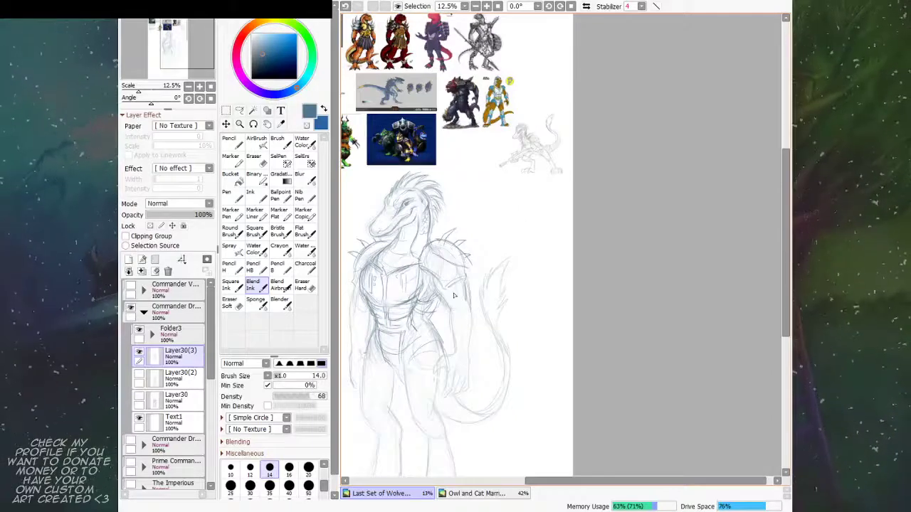
{"action": "left_click_drag", "start_coordinate": [461, 311], "coordinate": [470, 309]}
{"action": "left_click_drag", "start_coordinate": [471, 276], "coordinate": [475, 279]}
{"action": "key", "text": "e"}
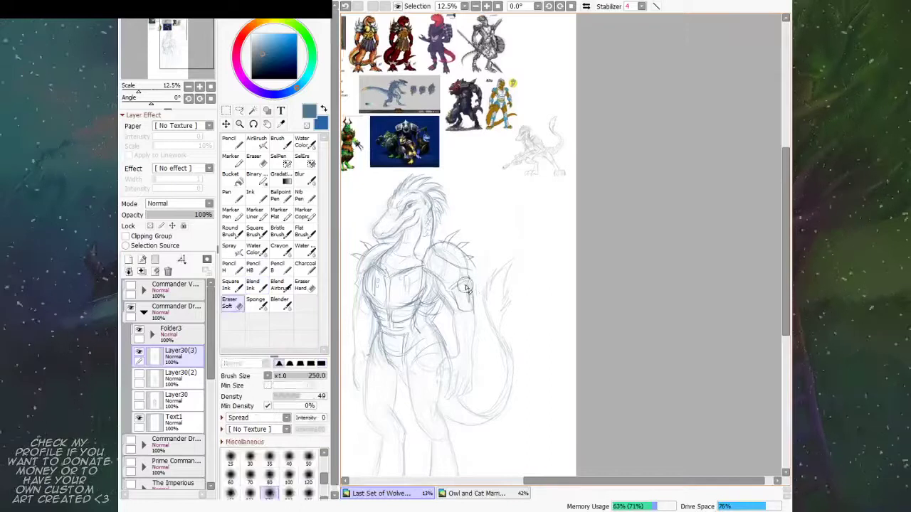
{"action": "mouse_move", "coordinate": [457, 304]}
{"action": "left_mouse_down"}
{"action": "mouse_move", "coordinate": [447, 282]}
{"action": "mouse_move", "coordinate": [476, 308]}
{"action": "left_mouse_up"}
{"action": "left_click", "coordinate": [256, 286]}
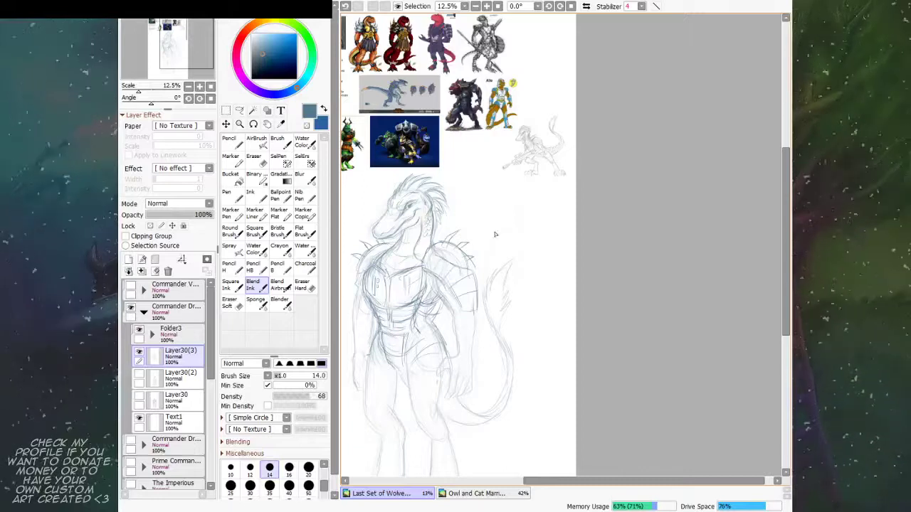
Step: Mirror the view and sketch matching armour plates on the reptile's other upper arm
{"action": "left_click_drag", "start_coordinate": [515, 230], "coordinate": [571, 224]}
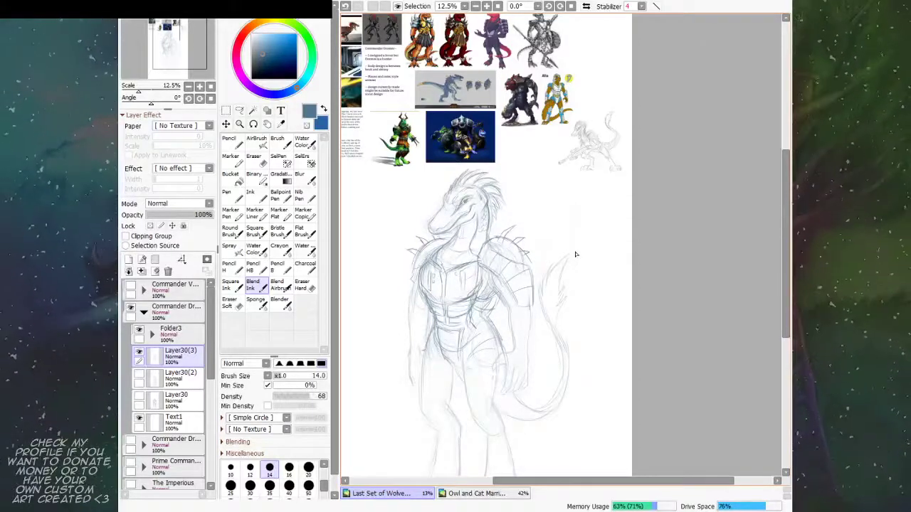
{"action": "left_click_drag", "start_coordinate": [509, 259], "coordinate": [510, 268]}
{"action": "key", "text": "h"}
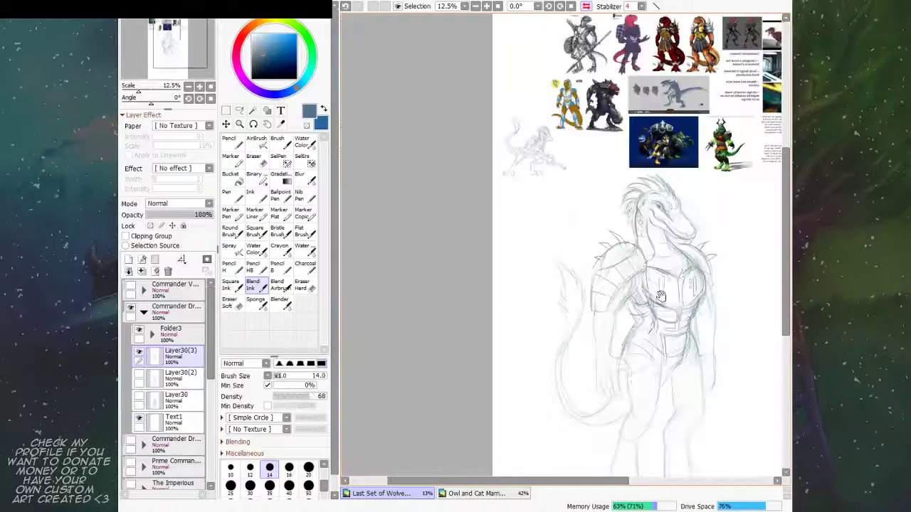
{"action": "mouse_move", "coordinate": [656, 292]}
{"action": "left_mouse_down"}
{"action": "mouse_move", "coordinate": [551, 257]}
{"action": "mouse_move", "coordinate": [478, 270]}
{"action": "left_mouse_up"}
{"action": "left_click_drag", "start_coordinate": [575, 229], "coordinate": [527, 223]}
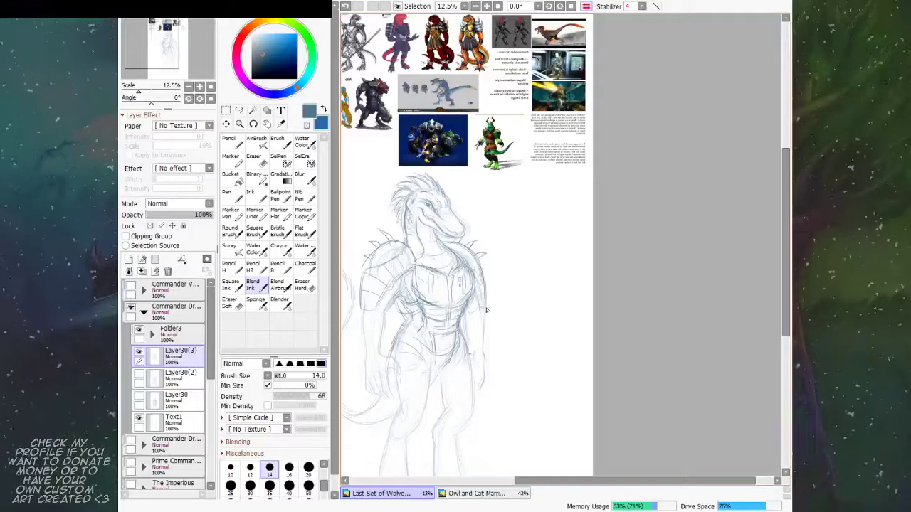
{"action": "mouse_move", "coordinate": [488, 285]}
{"action": "left_mouse_down"}
{"action": "mouse_move", "coordinate": [510, 267]}
{"action": "mouse_move", "coordinate": [479, 285]}
{"action": "left_mouse_up"}
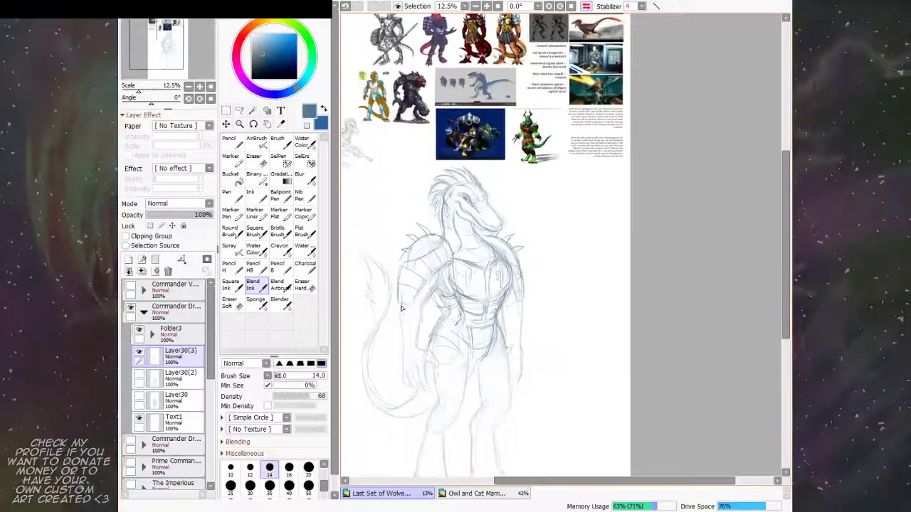
Step: Firm up both forearms and the tail-side clawed hand in the mirrored view, then restore the normal view
{"action": "mouse_move", "coordinate": [420, 309]}
{"action": "left_mouse_down"}
{"action": "mouse_move", "coordinate": [406, 383]}
{"action": "mouse_move", "coordinate": [420, 379]}
{"action": "mouse_move", "coordinate": [429, 346]}
{"action": "left_mouse_up"}
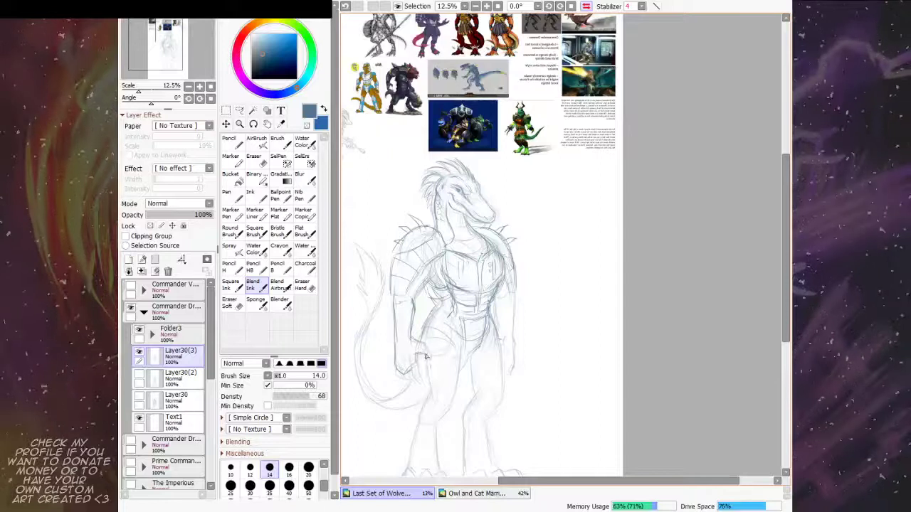
{"action": "scroll", "coordinate": [447, 293], "scroll_direction": "down", "scroll_amount": 2}
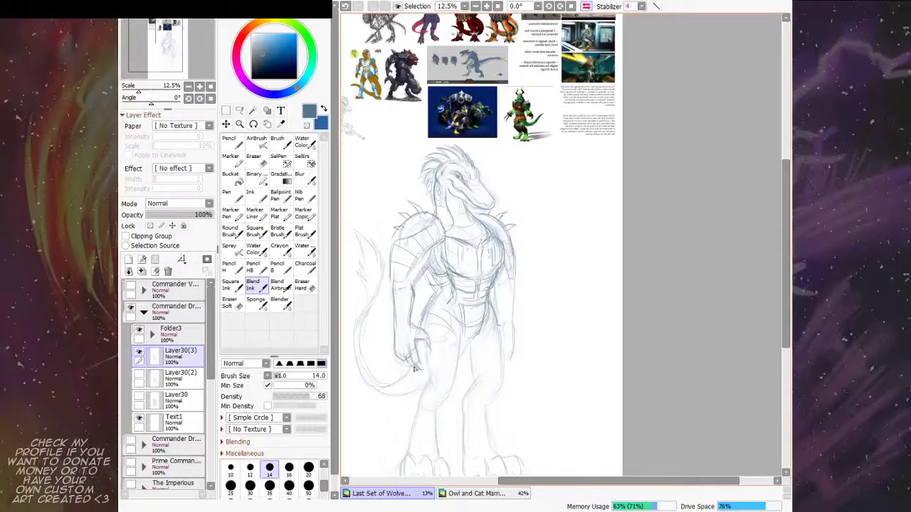
{"action": "left_click_drag", "start_coordinate": [541, 286], "coordinate": [520, 265]}
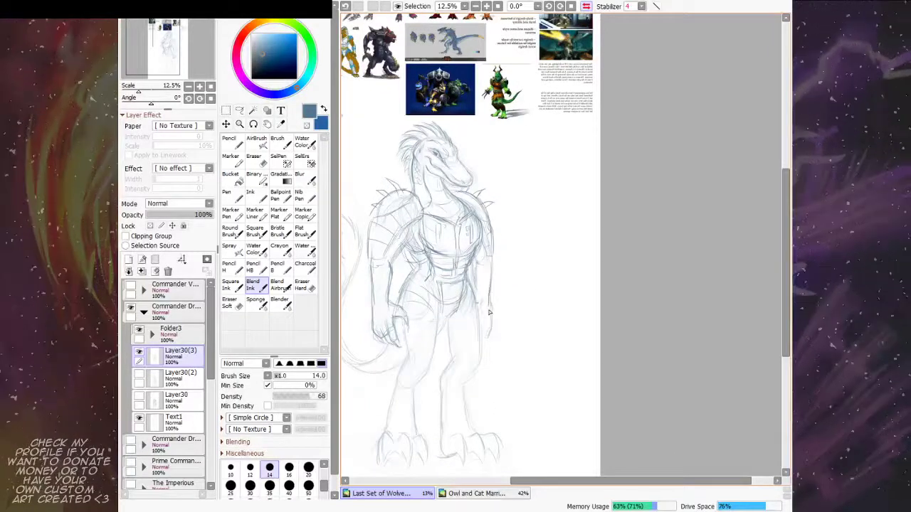
{"action": "key", "text": "h"}
{"action": "left_click_drag", "start_coordinate": [525, 278], "coordinate": [446, 255]}
{"action": "left_click_drag", "start_coordinate": [652, 249], "coordinate": [539, 235]}
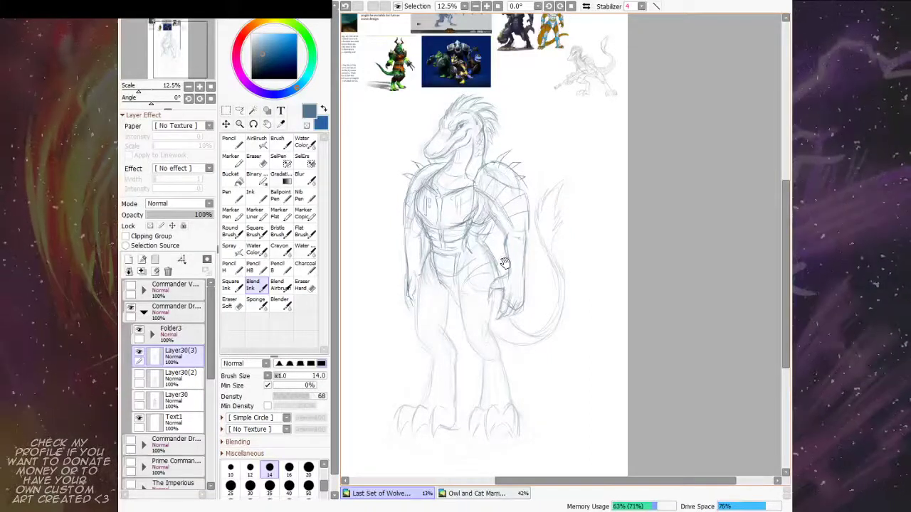
Step: Firm up the reptile's waist and hip lines, lightening stray lines on the upper thigh with Eraser Soft before returning to Blend Ink
{"action": "left_click_drag", "start_coordinate": [524, 246], "coordinate": [503, 251]}
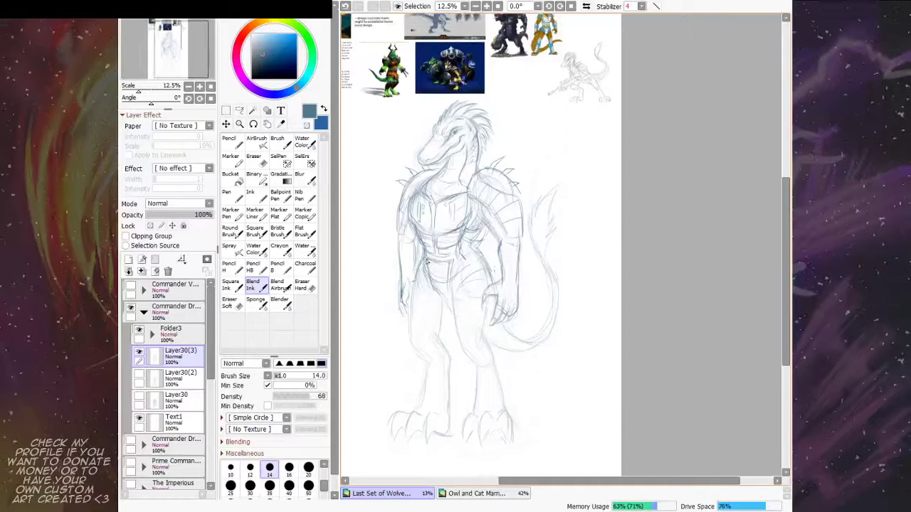
{"action": "left_click_drag", "start_coordinate": [512, 229], "coordinate": [506, 247]}
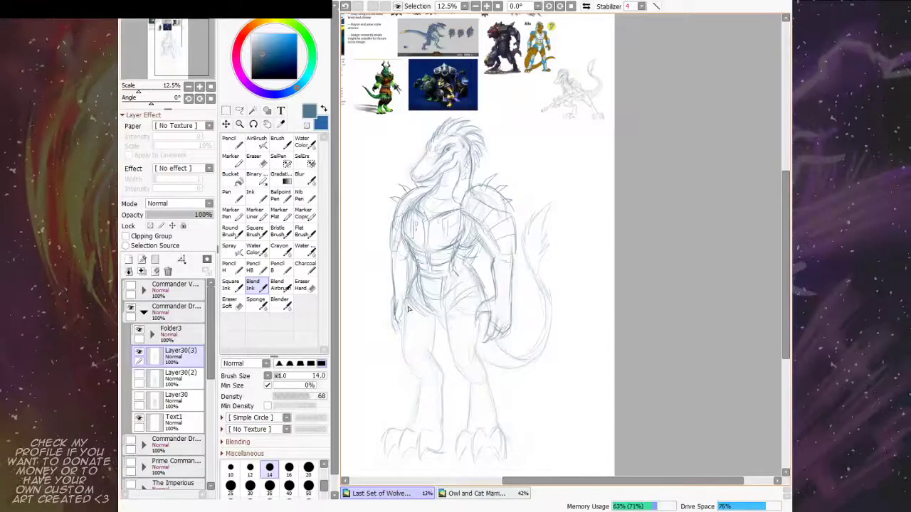
{"action": "key", "text": "e"}
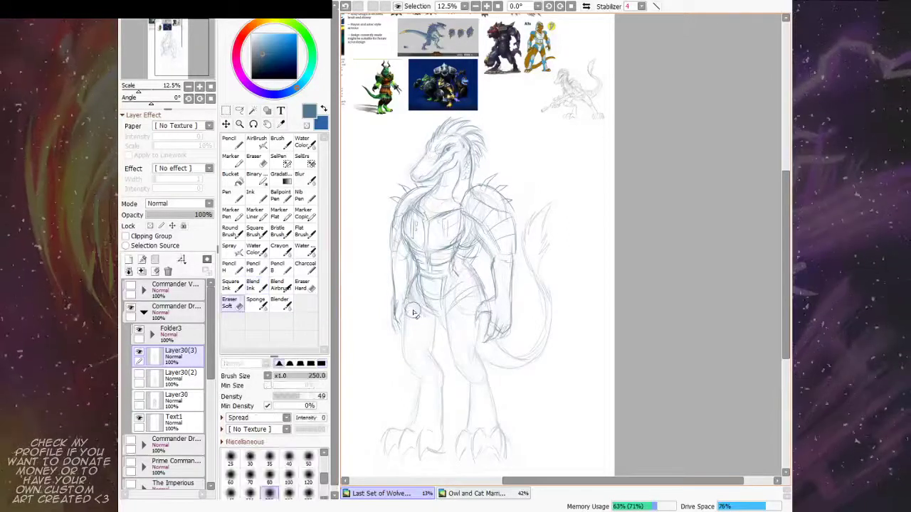
{"action": "left_click", "coordinate": [256, 286]}
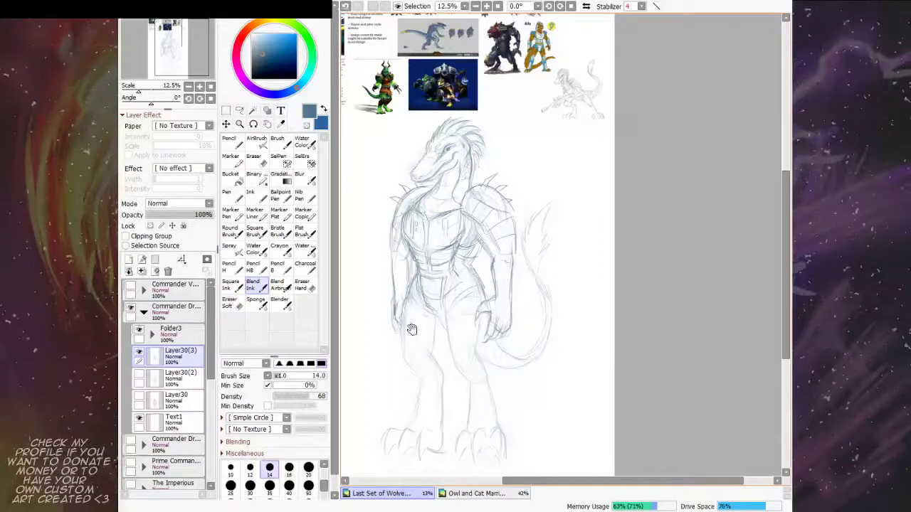
{"action": "mouse_move", "coordinate": [413, 329]}
{"action": "left_mouse_down"}
{"action": "mouse_move", "coordinate": [402, 304]}
{"action": "mouse_move", "coordinate": [404, 343]}
{"action": "mouse_move", "coordinate": [426, 319]}
{"action": "left_mouse_up"}
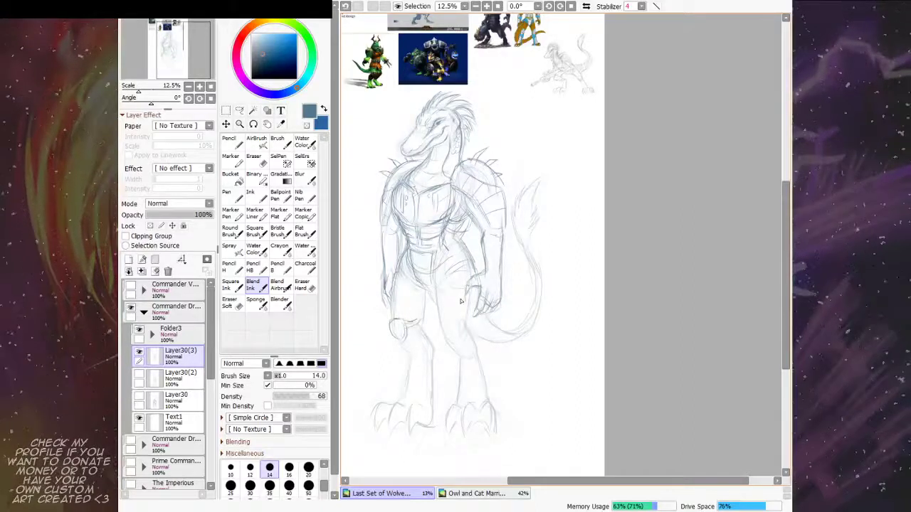
{"action": "key", "text": "ctrl+z"}
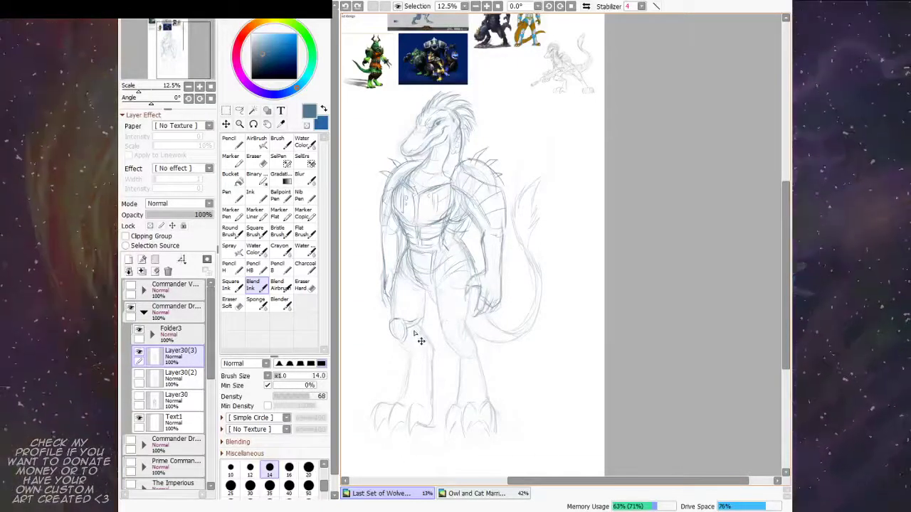
{"action": "key", "text": "ctrl+z"}
{"action": "key", "text": "ctrl+z"}
{"action": "key", "text": "ctrl+z"}
Step: Sketch curved knee guards on both of the reptile's legs and firm up the thigh outlines above them
{"action": "left_click_drag", "start_coordinate": [394, 326], "coordinate": [392, 330]}
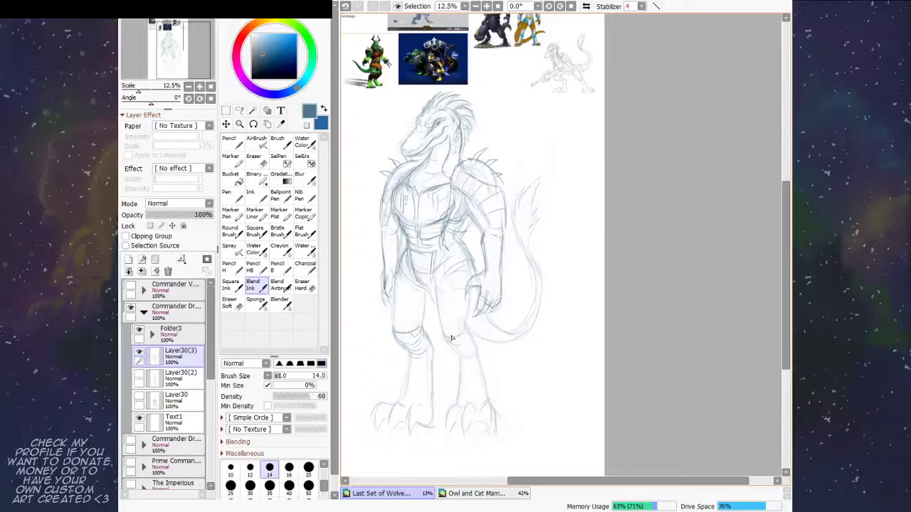
{"action": "scroll", "coordinate": [459, 335], "scroll_direction": "up", "scroll_amount": 1}
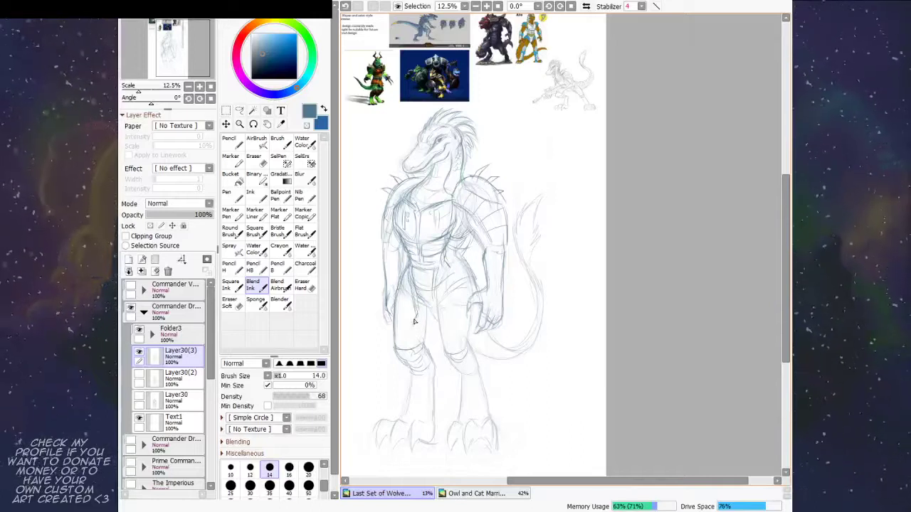
{"action": "left_click_drag", "start_coordinate": [425, 306], "coordinate": [420, 306]}
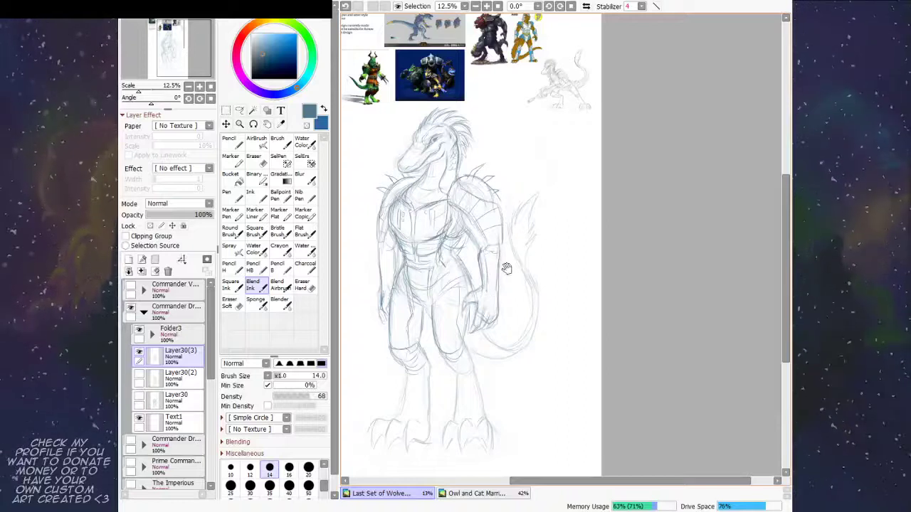
Step: Lasso the reptile's tail-side hand, adjust it with a freeform transform and clear the selection
{"action": "mouse_move", "coordinate": [506, 265]}
{"action": "left_mouse_down"}
{"action": "mouse_move", "coordinate": [505, 237]}
{"action": "mouse_move", "coordinate": [511, 251]}
{"action": "mouse_move", "coordinate": [463, 301]}
{"action": "mouse_move", "coordinate": [474, 294]}
{"action": "mouse_move", "coordinate": [476, 325]}
{"action": "mouse_move", "coordinate": [504, 299]}
{"action": "mouse_move", "coordinate": [509, 329]}
{"action": "mouse_move", "coordinate": [494, 303]}
{"action": "mouse_move", "coordinate": [483, 330]}
{"action": "left_mouse_up"}
{"action": "left_click", "coordinate": [238, 111]}
{"action": "key", "text": "ctrl+t"}
{"action": "left_click_drag", "start_coordinate": [507, 301], "coordinate": [490, 307]}
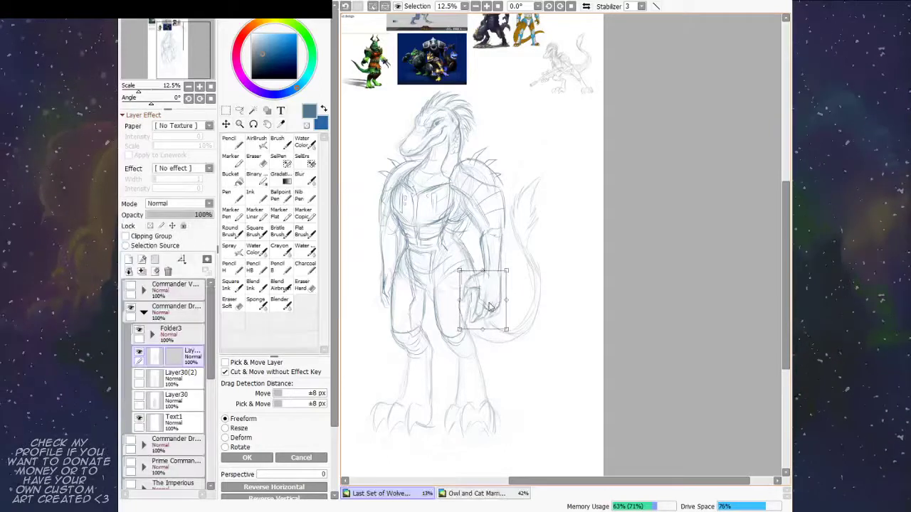
{"action": "key", "text": "Return"}
{"action": "key", "text": "ctrl+d"}
Step: Lasso the other hand, stretch it slightly longer downward, then cut and paste it and merge it back into the Layer30(3) sketch
{"action": "mouse_move", "coordinate": [382, 275]}
{"action": "left_mouse_down"}
{"action": "mouse_move", "coordinate": [378, 319]}
{"action": "mouse_move", "coordinate": [390, 316]}
{"action": "mouse_move", "coordinate": [390, 275]}
{"action": "left_mouse_up"}
{"action": "key", "text": "ctrl+t"}
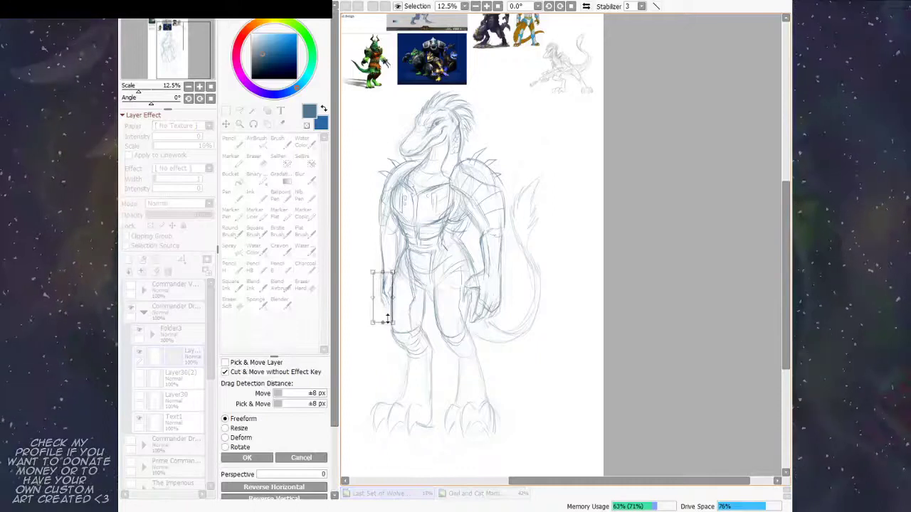
{"action": "left_click_drag", "start_coordinate": [383, 322], "coordinate": [379, 328]}
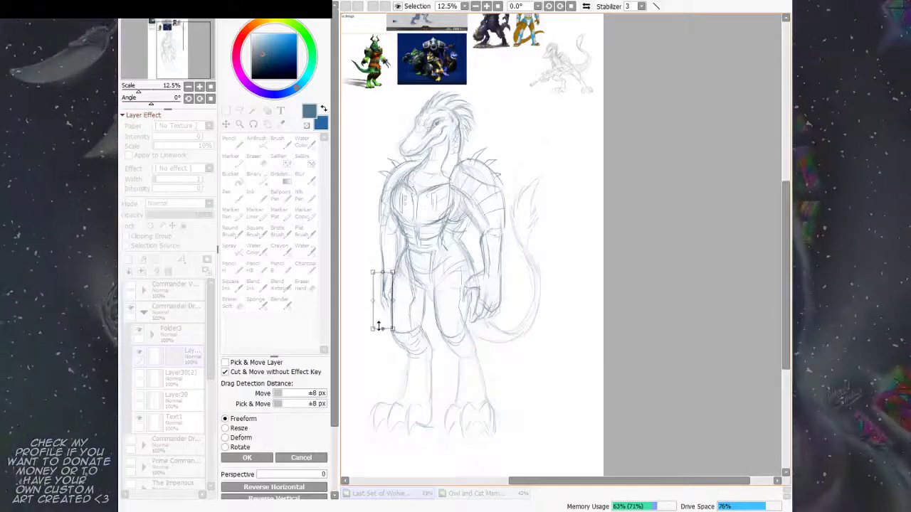
{"action": "key", "text": "Return"}
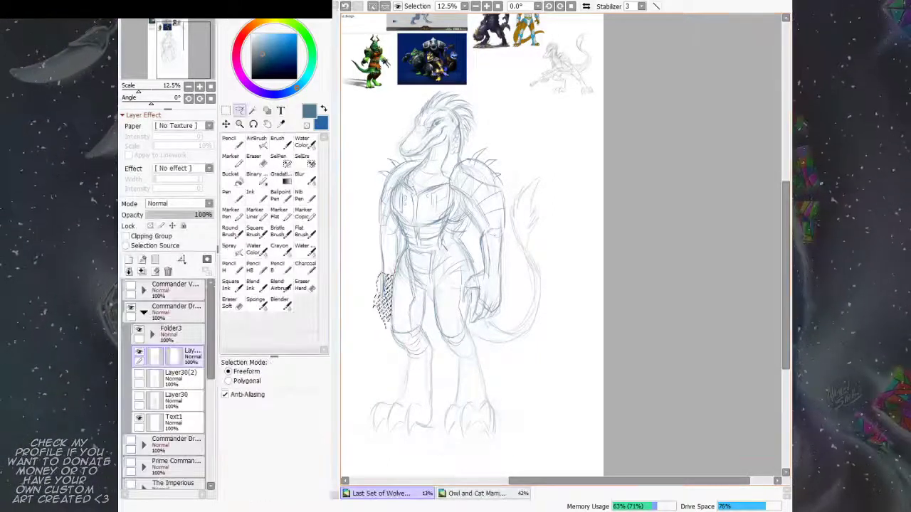
{"action": "key", "text": "ctrl+x"}
{"action": "key", "text": "ctrl+v"}
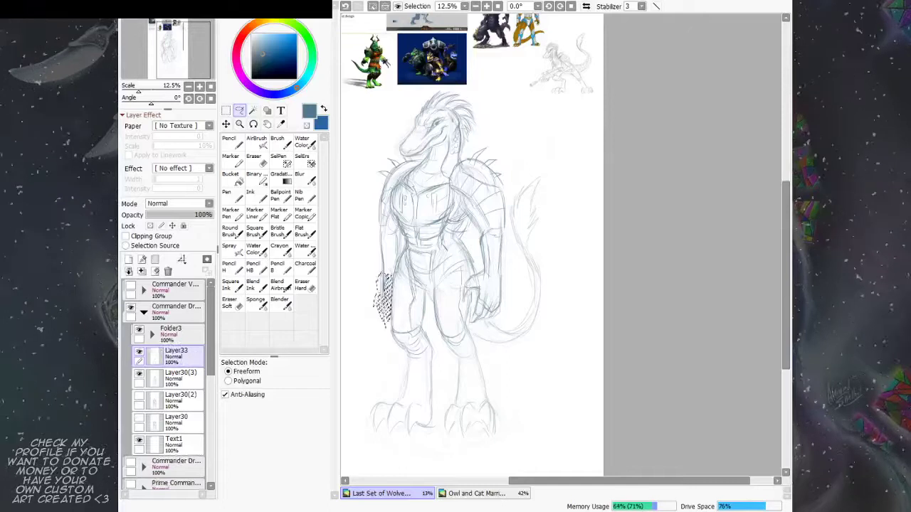
{"action": "key", "text": "ctrl+e"}
{"action": "key", "text": "ctrl+d"}
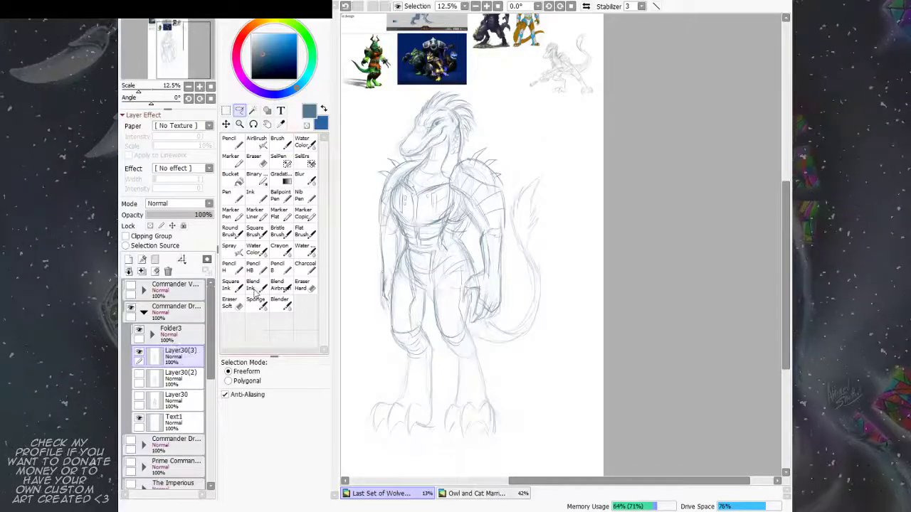
Step: Firm up the lower leg and clawed foot on the side away from the tail with Blend Ink
{"action": "left_click", "coordinate": [255, 286]}
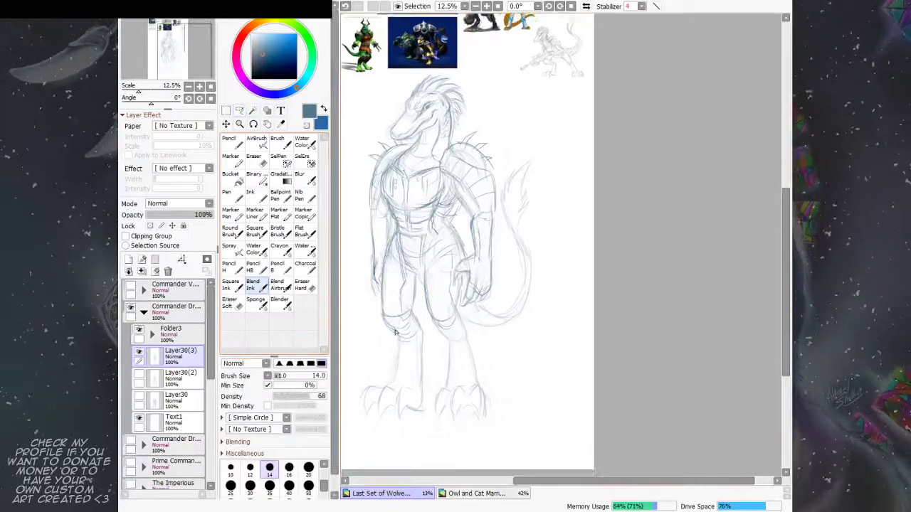
{"action": "mouse_move", "coordinate": [422, 333]}
{"action": "left_mouse_down"}
{"action": "mouse_move", "coordinate": [423, 368]}
{"action": "mouse_move", "coordinate": [432, 314]}
{"action": "left_mouse_up"}
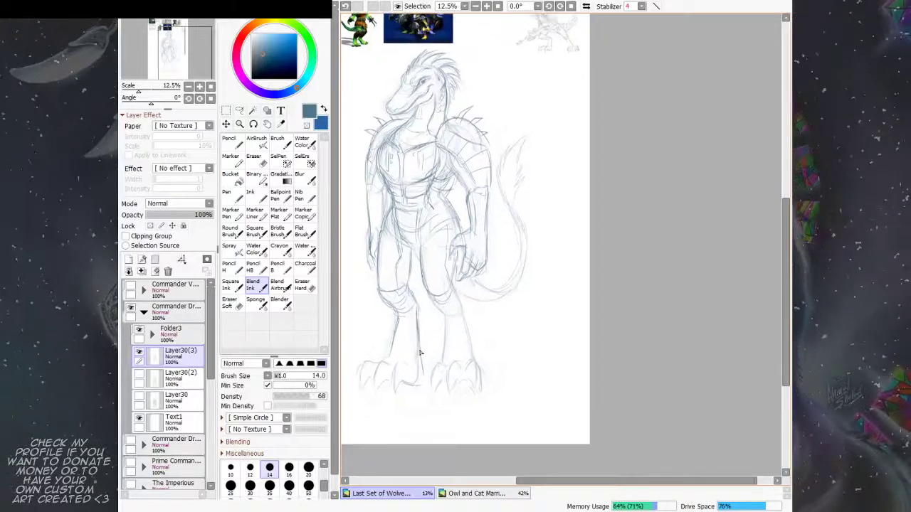
{"action": "mouse_move", "coordinate": [417, 366]}
{"action": "left_mouse_down"}
{"action": "mouse_move", "coordinate": [391, 382]}
{"action": "mouse_move", "coordinate": [482, 254]}
{"action": "left_mouse_up"}
{"action": "mouse_move", "coordinate": [458, 300]}
{"action": "left_mouse_down"}
{"action": "mouse_move", "coordinate": [450, 328]}
{"action": "mouse_move", "coordinate": [464, 309]}
{"action": "mouse_move", "coordinate": [455, 318]}
{"action": "mouse_move", "coordinate": [477, 312]}
{"action": "left_mouse_up"}
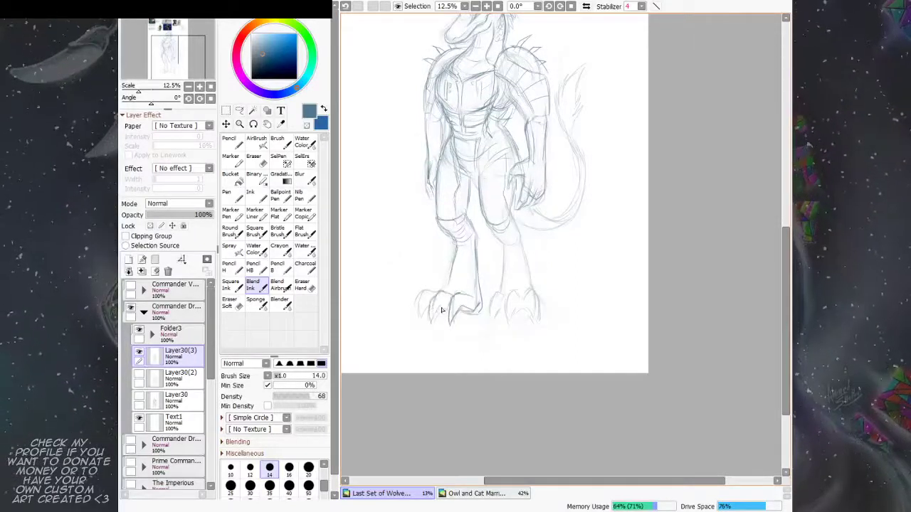
{"action": "left_click_drag", "start_coordinate": [473, 284], "coordinate": [444, 324]}
{"action": "left_click_drag", "start_coordinate": [525, 260], "coordinate": [527, 277]}
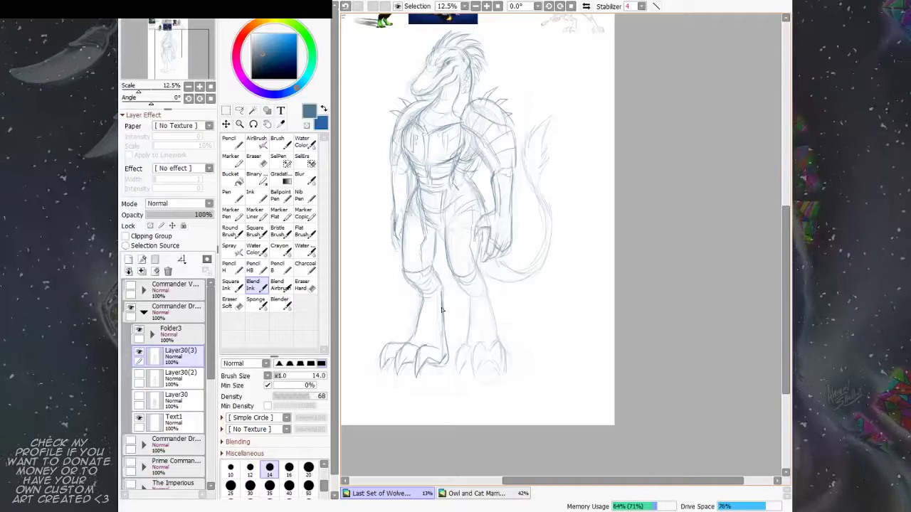
{"action": "left_click_drag", "start_coordinate": [526, 245], "coordinate": [564, 254]}
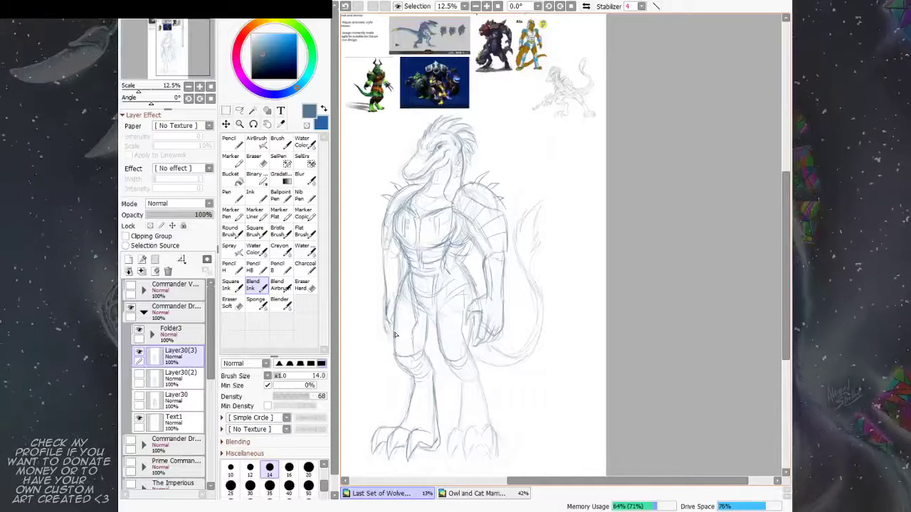
Step: Firm up the reptile's curved tail outline, sketching short bands along its underside and the feathered tuft at its tip
{"action": "mouse_move", "coordinate": [545, 271]}
{"action": "left_mouse_down"}
{"action": "mouse_move", "coordinate": [633, 265]}
{"action": "mouse_move", "coordinate": [631, 325]}
{"action": "mouse_move", "coordinate": [636, 319]}
{"action": "mouse_move", "coordinate": [617, 306]}
{"action": "mouse_move", "coordinate": [628, 297]}
{"action": "left_mouse_up"}
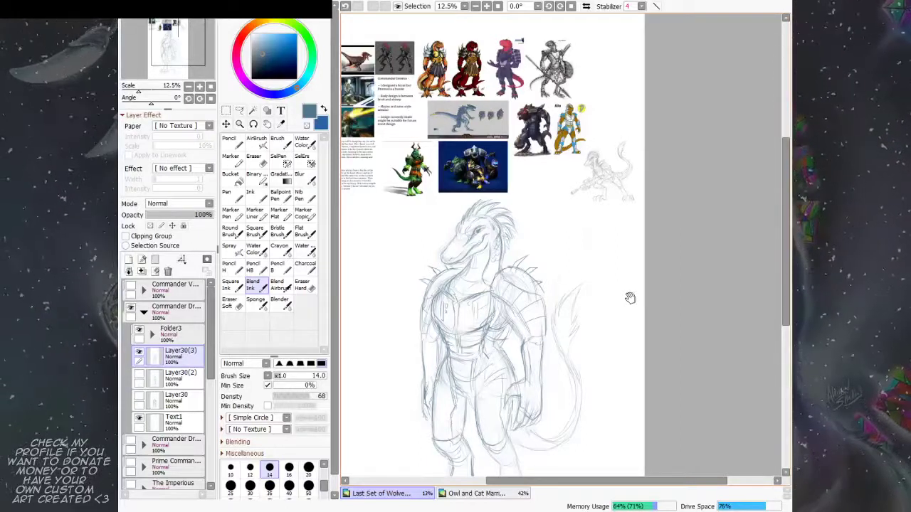
{"action": "left_click_drag", "start_coordinate": [629, 298], "coordinate": [577, 204]}
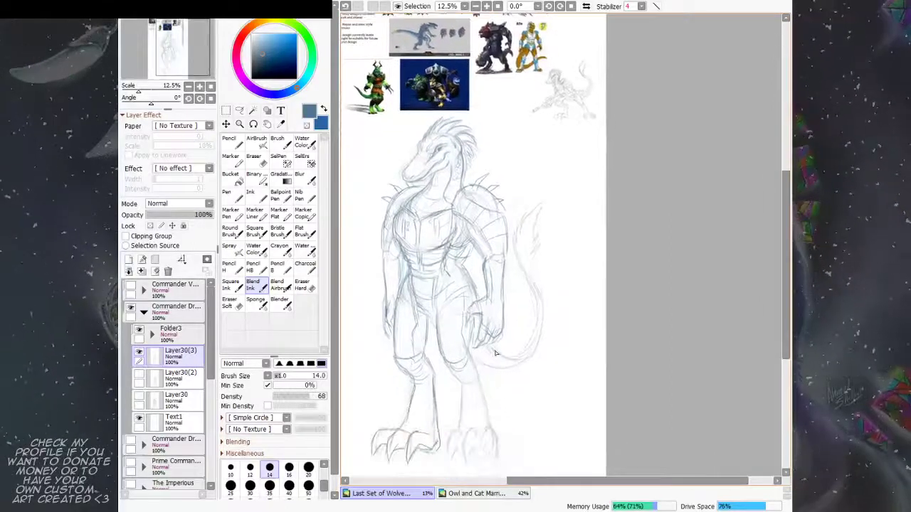
{"action": "left_click_drag", "start_coordinate": [527, 333], "coordinate": [493, 305]}
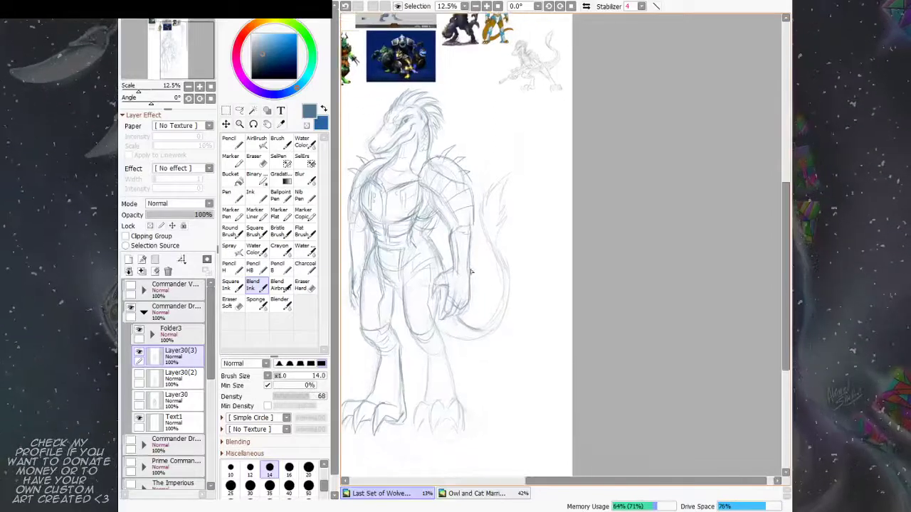
{"action": "mouse_move", "coordinate": [469, 341]}
{"action": "left_mouse_down"}
{"action": "mouse_move", "coordinate": [502, 325]}
{"action": "mouse_move", "coordinate": [476, 339]}
{"action": "left_mouse_up"}
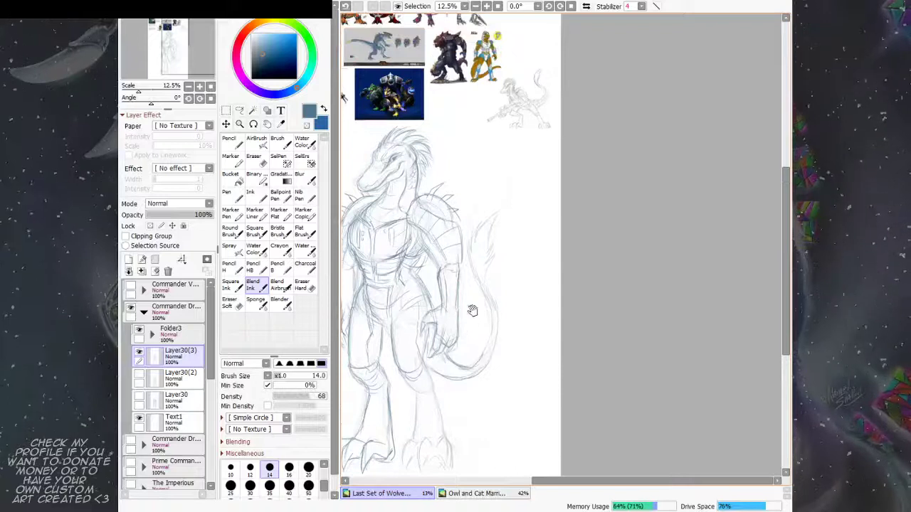
{"action": "left_click_drag", "start_coordinate": [472, 271], "coordinate": [488, 242]}
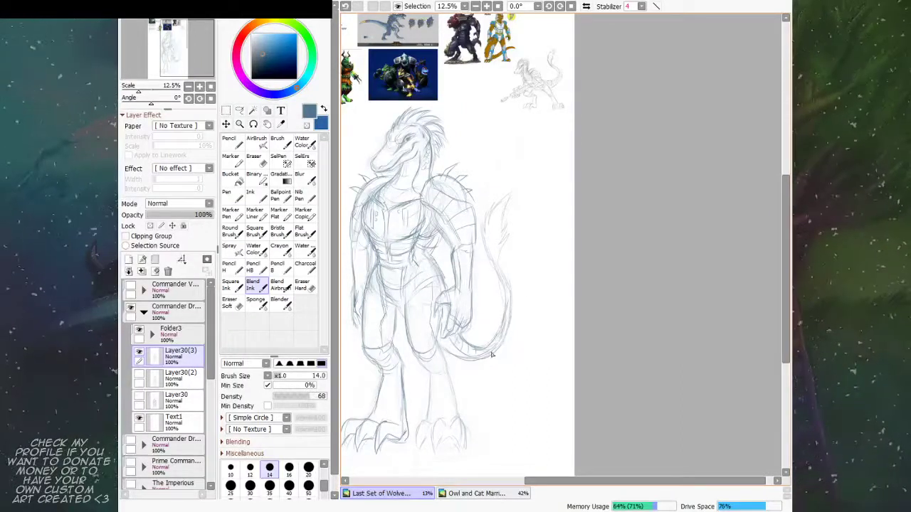
{"action": "mouse_move", "coordinate": [502, 342]}
{"action": "left_mouse_down"}
{"action": "mouse_move", "coordinate": [512, 297]}
{"action": "mouse_move", "coordinate": [506, 325]}
{"action": "left_mouse_up"}
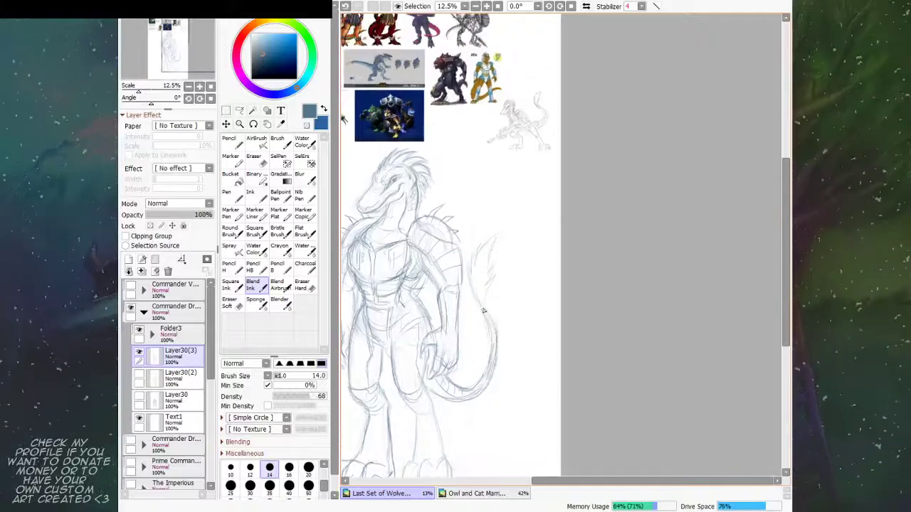
{"action": "scroll", "coordinate": [492, 315], "scroll_direction": "up", "scroll_amount": 1}
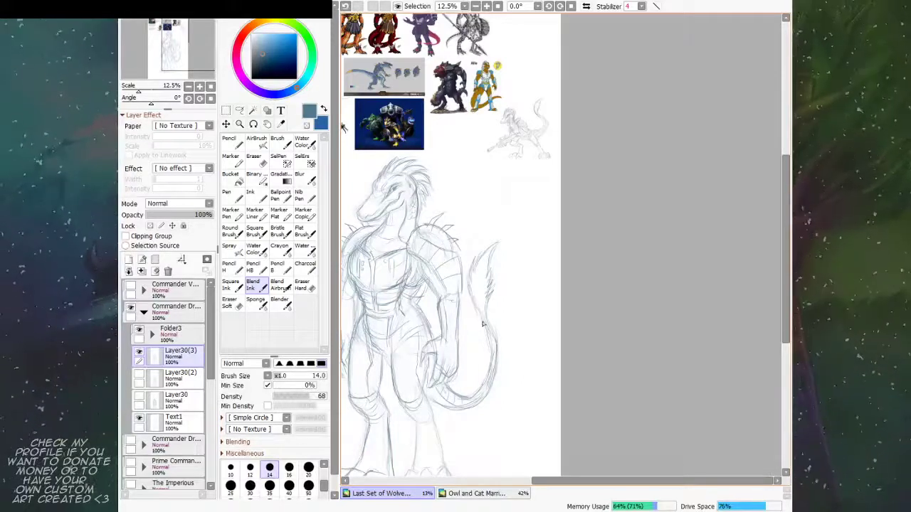
Step: Mirror the canvas view and firm up the tail-side lower leg and clawed foot with Blend Ink
{"action": "left_click_drag", "start_coordinate": [488, 343], "coordinate": [513, 256]}
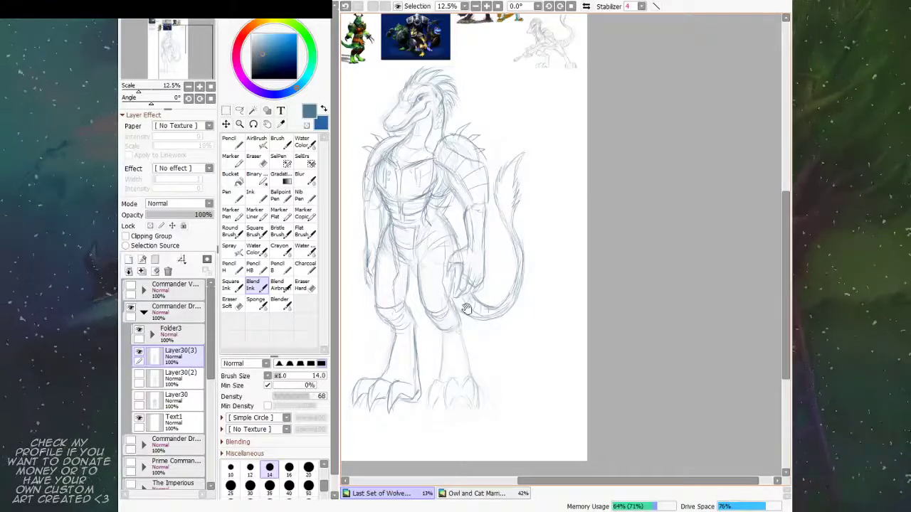
{"action": "left_click_drag", "start_coordinate": [460, 292], "coordinate": [463, 276]}
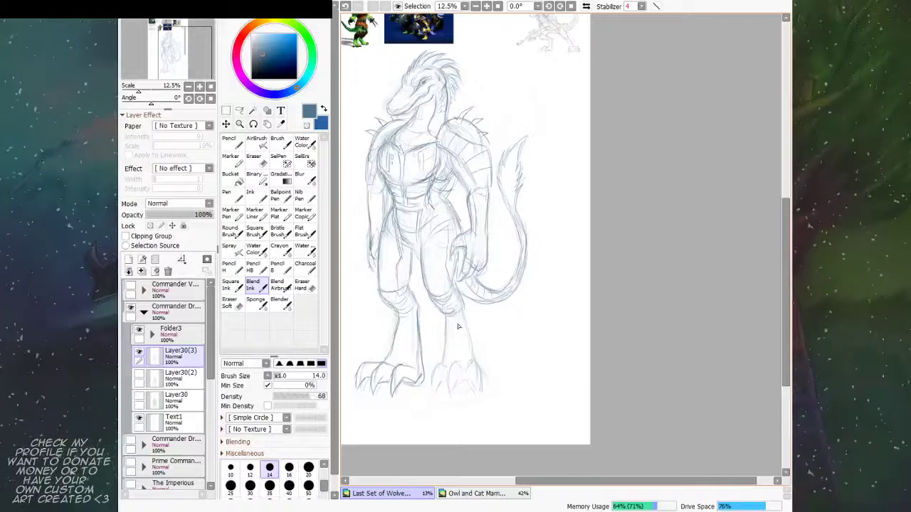
{"action": "key", "text": "h"}
{"action": "left_click_drag", "start_coordinate": [603, 309], "coordinate": [400, 297]}
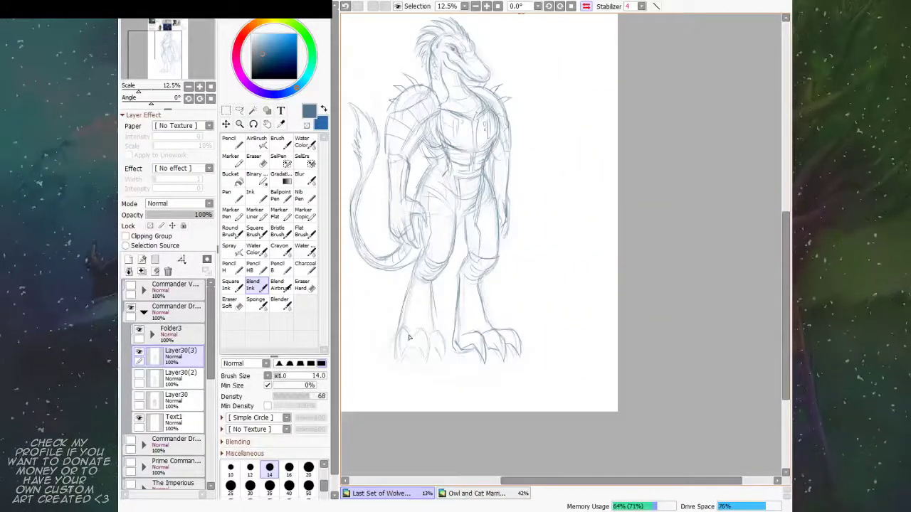
{"action": "mouse_move", "coordinate": [404, 329]}
{"action": "left_mouse_down"}
{"action": "mouse_move", "coordinate": [391, 336]}
{"action": "mouse_move", "coordinate": [395, 364]}
{"action": "left_mouse_up"}
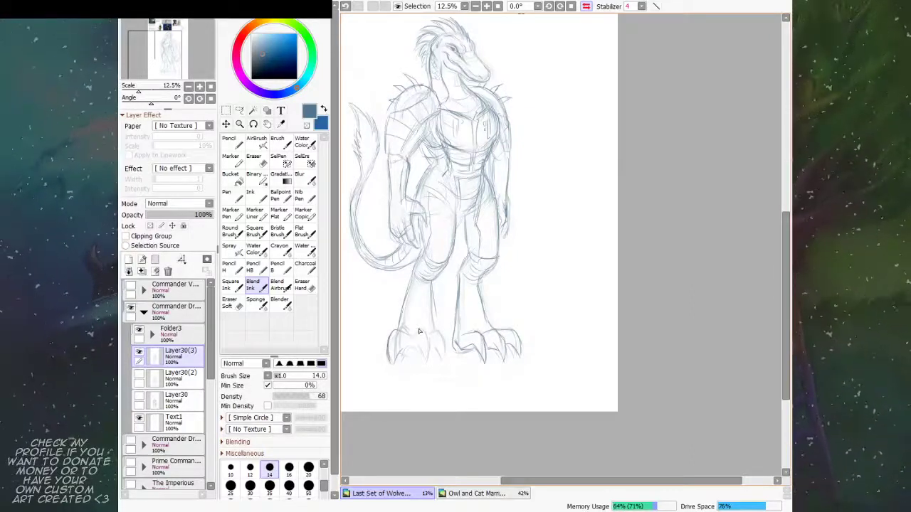
{"action": "mouse_move", "coordinate": [419, 331]}
{"action": "left_mouse_down"}
{"action": "mouse_move", "coordinate": [417, 363]}
{"action": "mouse_move", "coordinate": [416, 338]}
{"action": "mouse_move", "coordinate": [415, 363]}
{"action": "mouse_move", "coordinate": [410, 349]}
{"action": "mouse_move", "coordinate": [401, 356]}
{"action": "mouse_move", "coordinate": [428, 346]}
{"action": "left_mouse_up"}
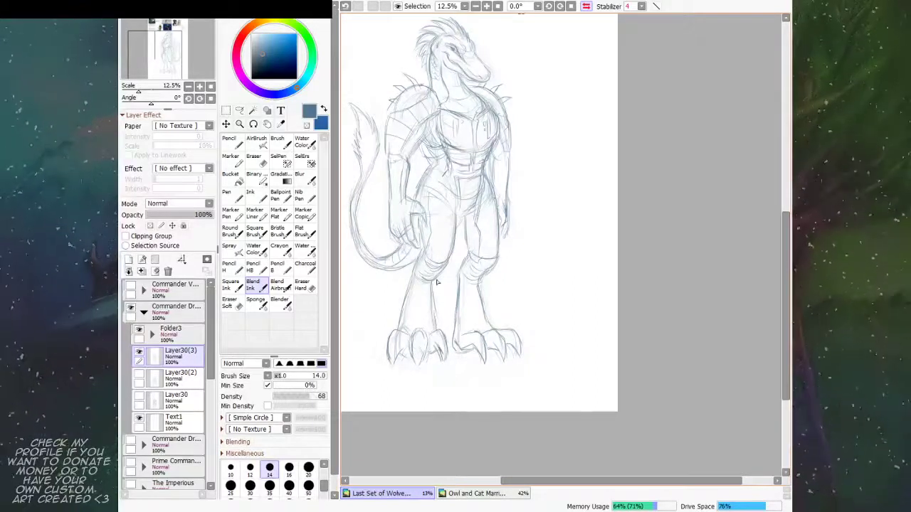
Step: Lasso the reptile's head, torso and upper arms, deform them slightly wider and taller toward the snout side, and clear the selection
{"action": "scroll", "coordinate": [539, 306], "scroll_direction": "up", "scroll_amount": 5}
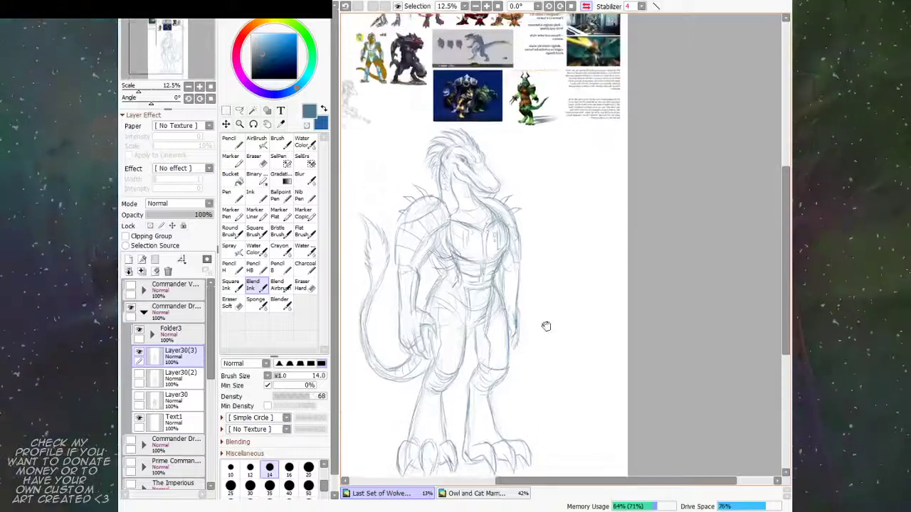
{"action": "key", "text": "l"}
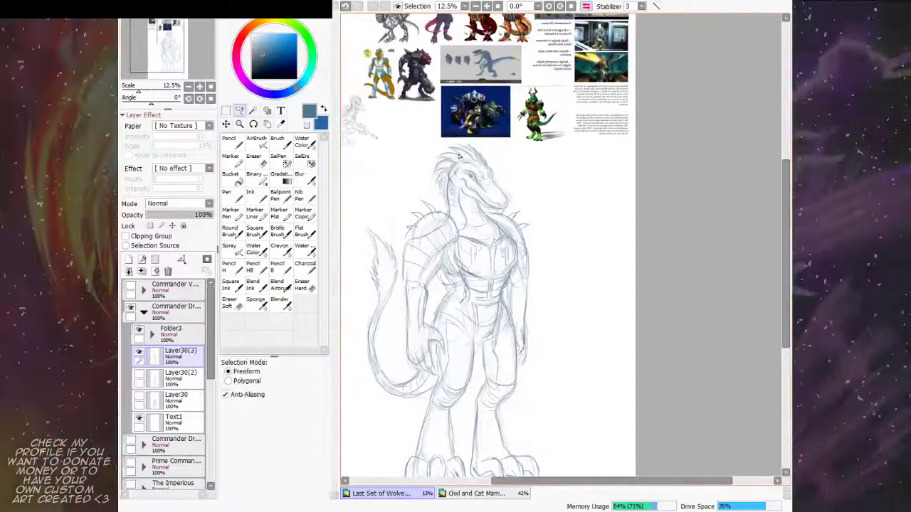
{"action": "mouse_move", "coordinate": [450, 141]}
{"action": "left_mouse_down"}
{"action": "mouse_move", "coordinate": [408, 182]}
{"action": "mouse_move", "coordinate": [402, 336]}
{"action": "mouse_move", "coordinate": [429, 323]}
{"action": "mouse_move", "coordinate": [540, 315]}
{"action": "mouse_move", "coordinate": [507, 141]}
{"action": "left_mouse_up"}
{"action": "key", "text": "ctrl+t"}
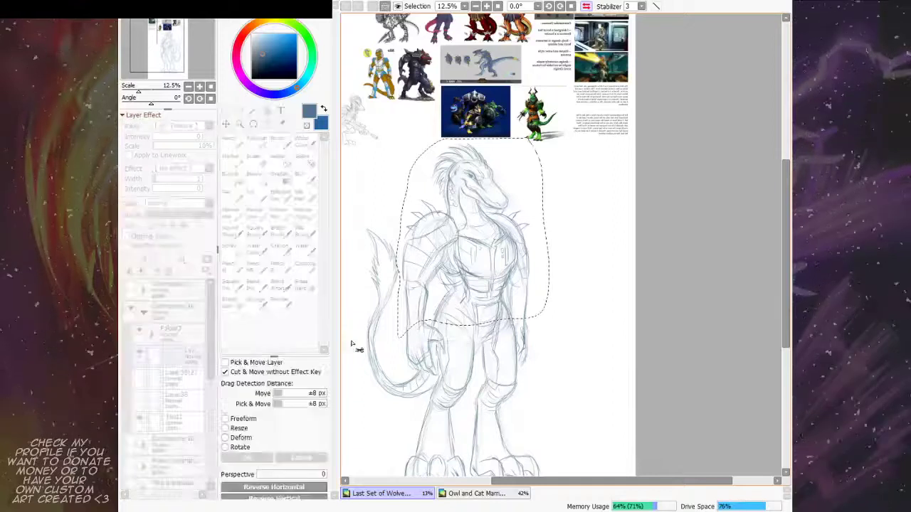
{"action": "left_click", "coordinate": [226, 438]}
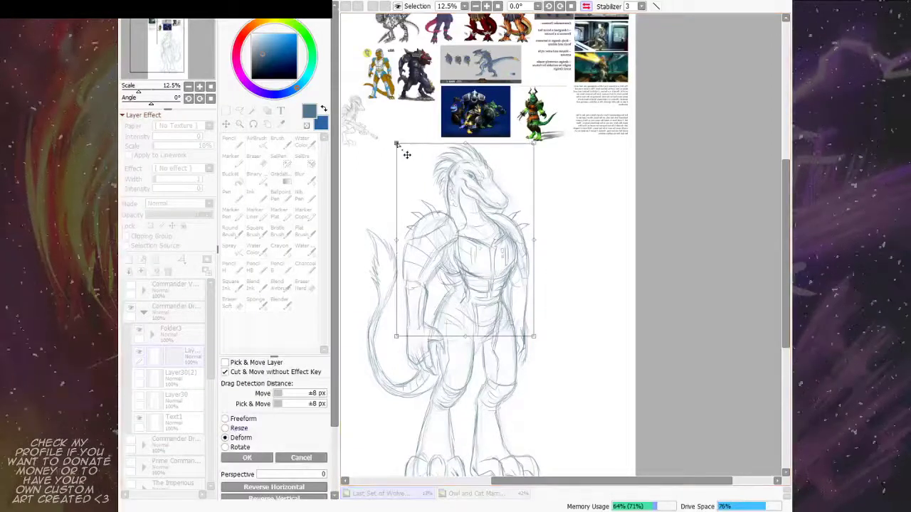
{"action": "left_click_drag", "start_coordinate": [397, 144], "coordinate": [403, 143]}
{"action": "left_click_drag", "start_coordinate": [534, 144], "coordinate": [536, 144]}
{"action": "left_click_drag", "start_coordinate": [401, 143], "coordinate": [394, 145]}
{"action": "left_click_drag", "start_coordinate": [535, 145], "coordinate": [538, 143]}
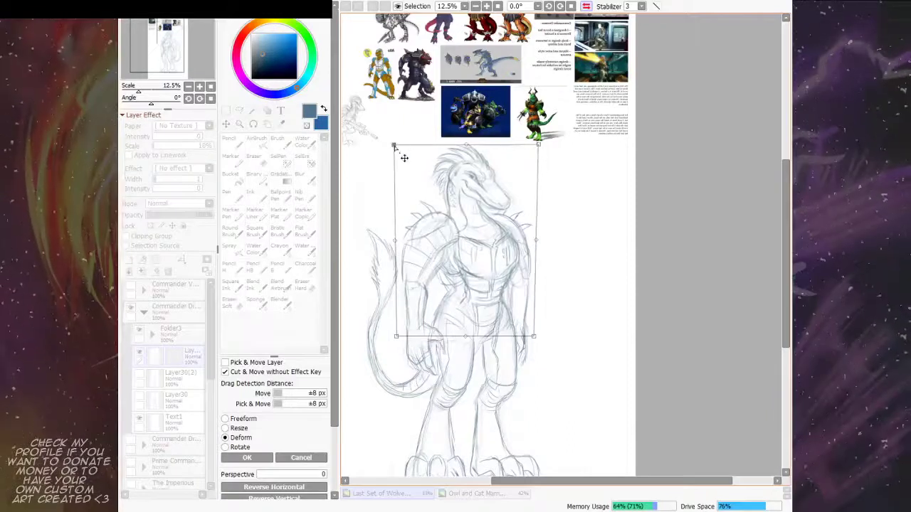
{"action": "left_click_drag", "start_coordinate": [394, 146], "coordinate": [397, 144]}
{"action": "left_click_drag", "start_coordinate": [468, 145], "coordinate": [470, 142]}
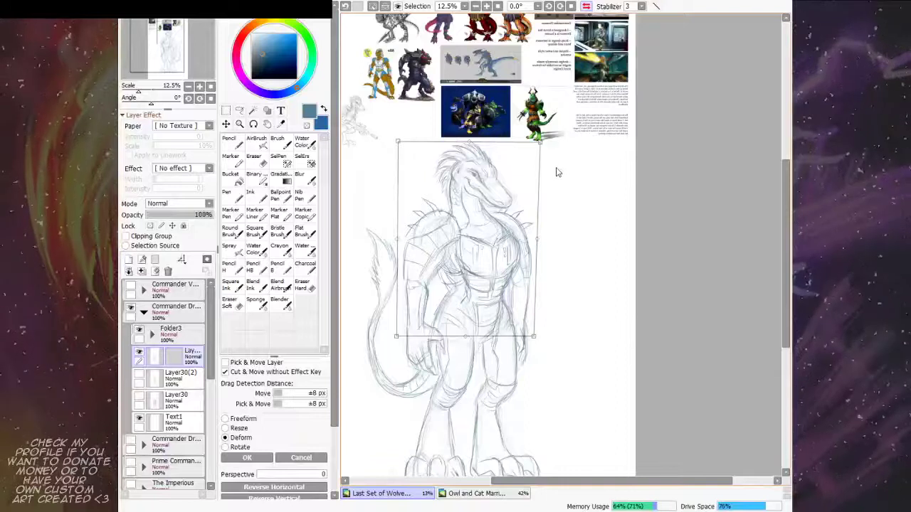
{"action": "key", "text": "a"}
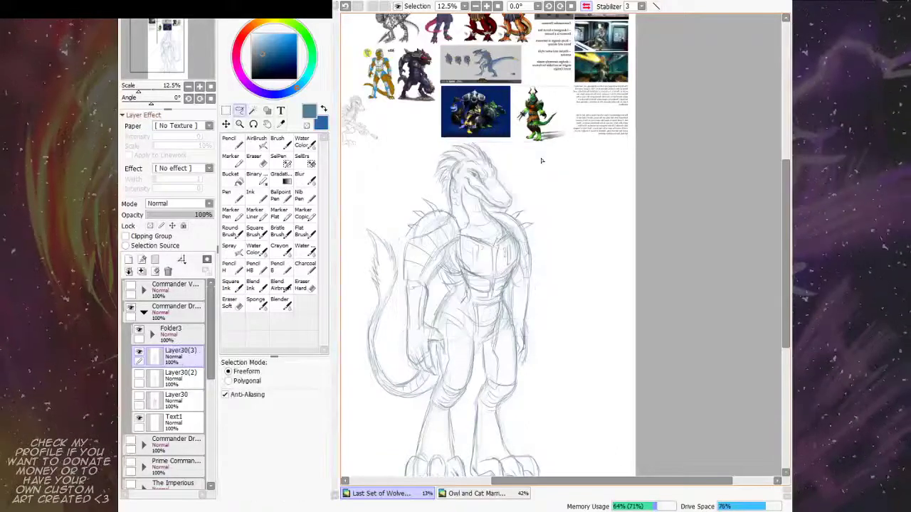
Step: Lasso the head and shoulders, deform them to lean slightly toward the snout side, and clear the selection
{"action": "mouse_move", "coordinate": [450, 139]}
{"action": "left_mouse_down"}
{"action": "mouse_move", "coordinate": [397, 242]}
{"action": "mouse_move", "coordinate": [433, 233]}
{"action": "mouse_move", "coordinate": [531, 242]}
{"action": "mouse_move", "coordinate": [562, 182]}
{"action": "left_mouse_up"}
{"action": "key", "text": "ctrl+t"}
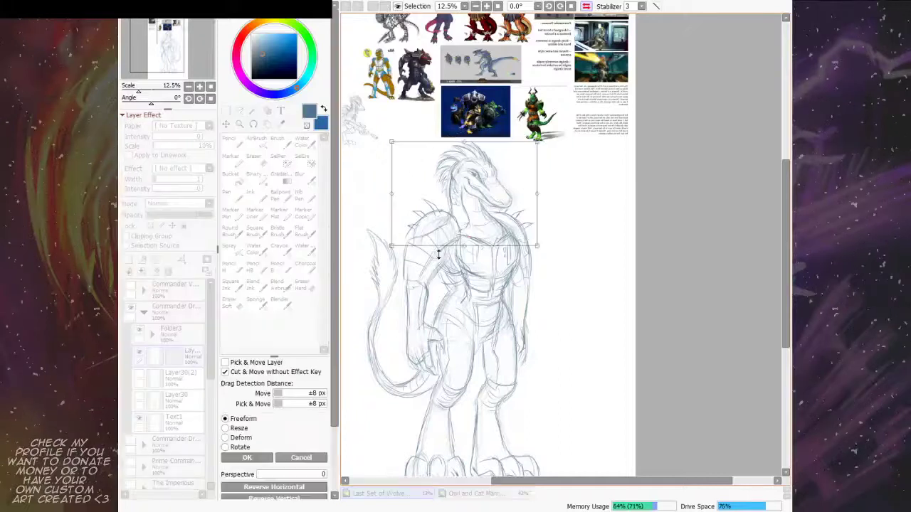
{"action": "left_click", "coordinate": [225, 438]}
{"action": "left_click_drag", "start_coordinate": [393, 142], "coordinate": [412, 152]}
{"action": "left_click_drag", "start_coordinate": [537, 142], "coordinate": [540, 146]}
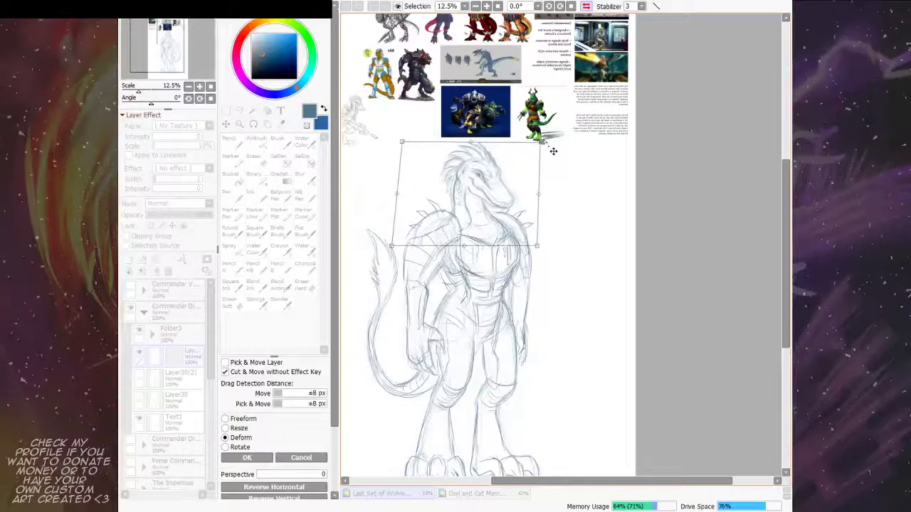
{"action": "scroll", "coordinate": [559, 228], "scroll_direction": "down", "scroll_amount": 2}
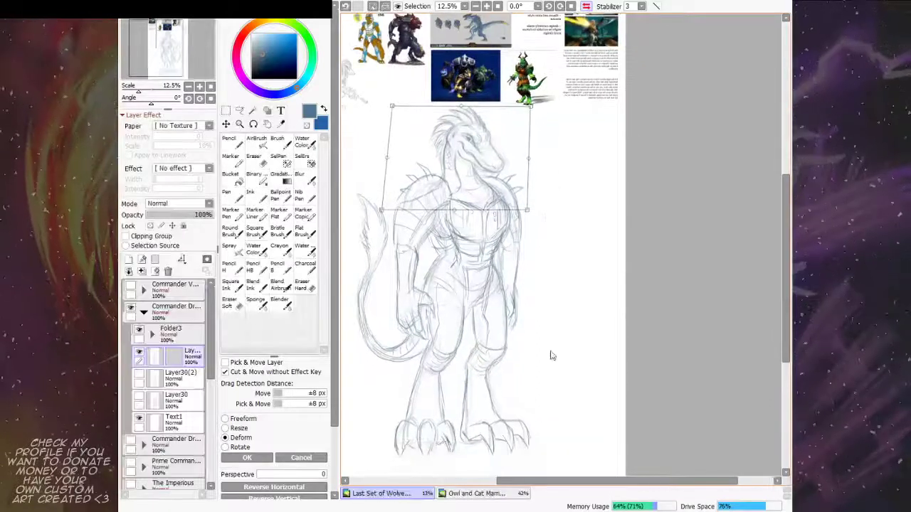
{"action": "key", "text": "Return"}
{"action": "key", "text": "ctrl+d"}
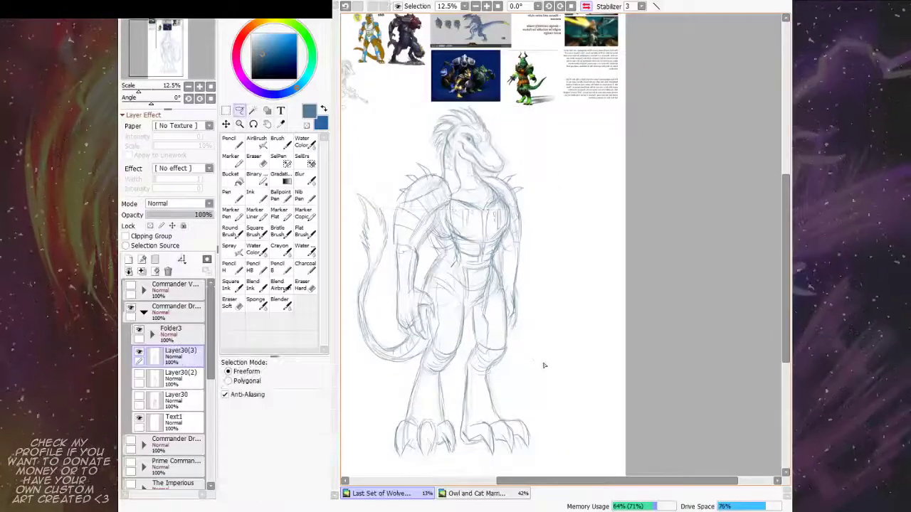
Step: Lasso both lower legs and feet, shorten them slightly with a freeform transform, and clear the selection
{"action": "mouse_move", "coordinate": [545, 358]}
{"action": "left_mouse_down"}
{"action": "mouse_move", "coordinate": [485, 365]}
{"action": "mouse_move", "coordinate": [370, 448]}
{"action": "mouse_move", "coordinate": [566, 445]}
{"action": "mouse_move", "coordinate": [545, 363]}
{"action": "left_mouse_up"}
{"action": "key", "text": "ctrl+t"}
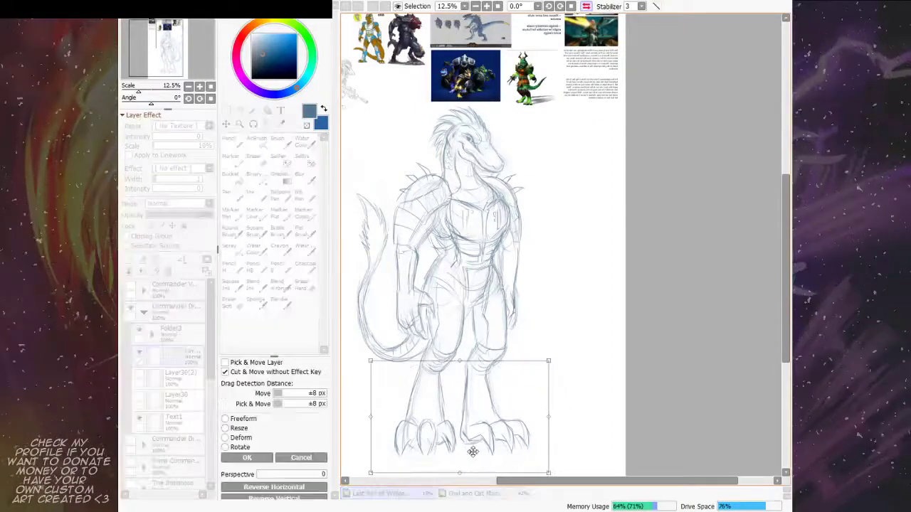
{"action": "left_click_drag", "start_coordinate": [460, 474], "coordinate": [460, 470]}
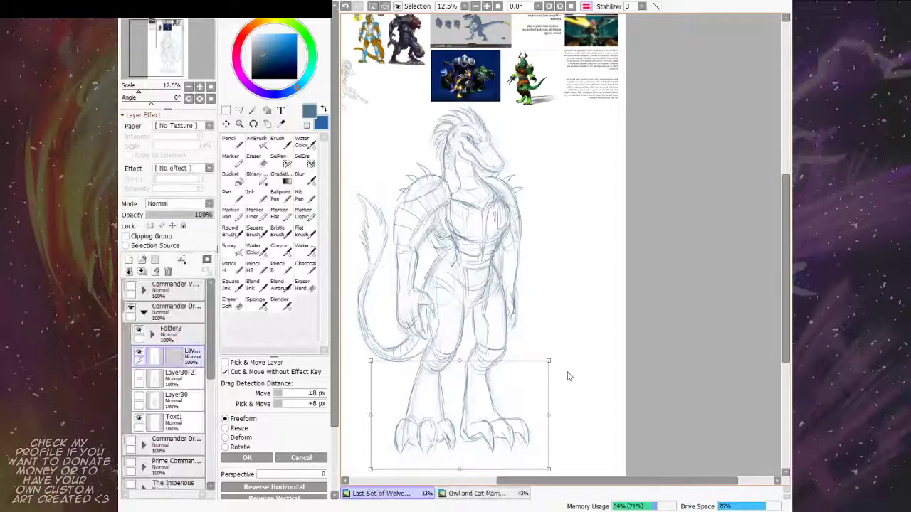
{"action": "key", "text": "Return"}
{"action": "key", "text": "ctrl+d"}
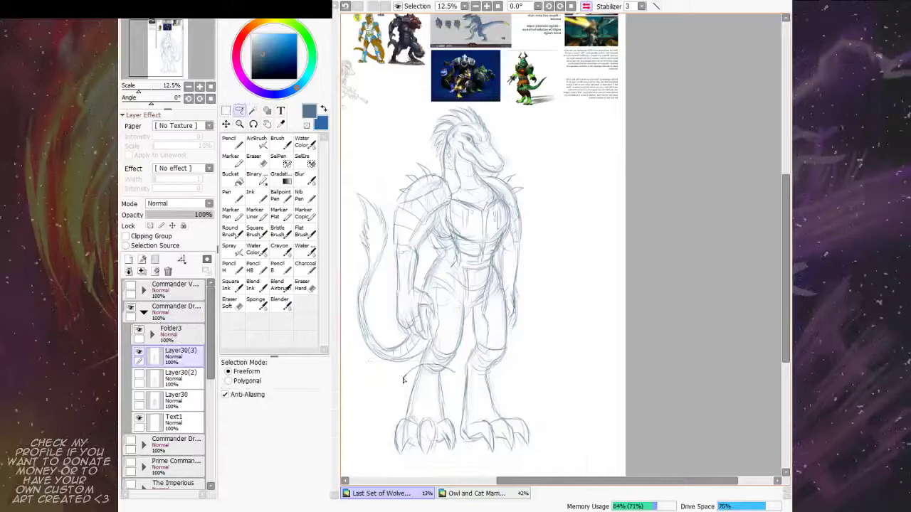
Step: Lasso the tail-side lower leg and foot, adjust them with a freeform transform, and clear the selection
{"action": "mouse_move", "coordinate": [403, 380]}
{"action": "left_mouse_down"}
{"action": "mouse_move", "coordinate": [451, 463]}
{"action": "mouse_move", "coordinate": [426, 364]}
{"action": "left_mouse_up"}
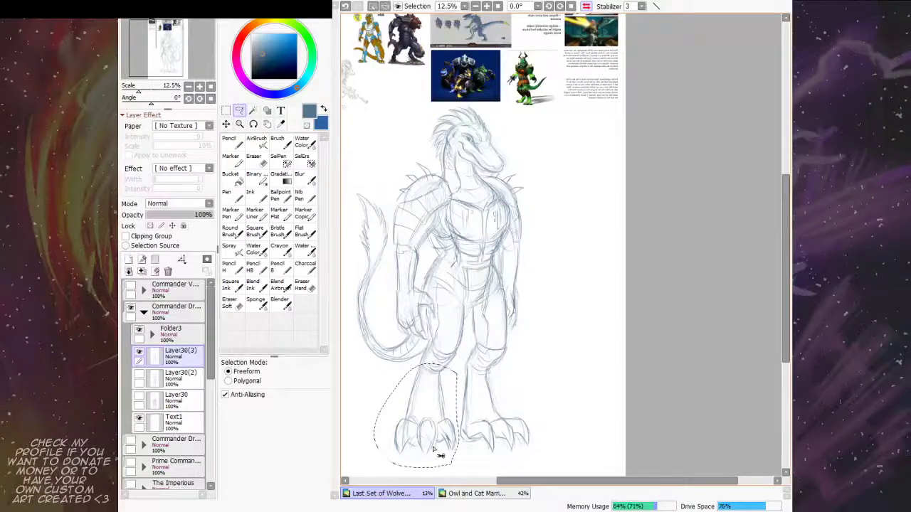
{"action": "key", "text": "ctrl+t"}
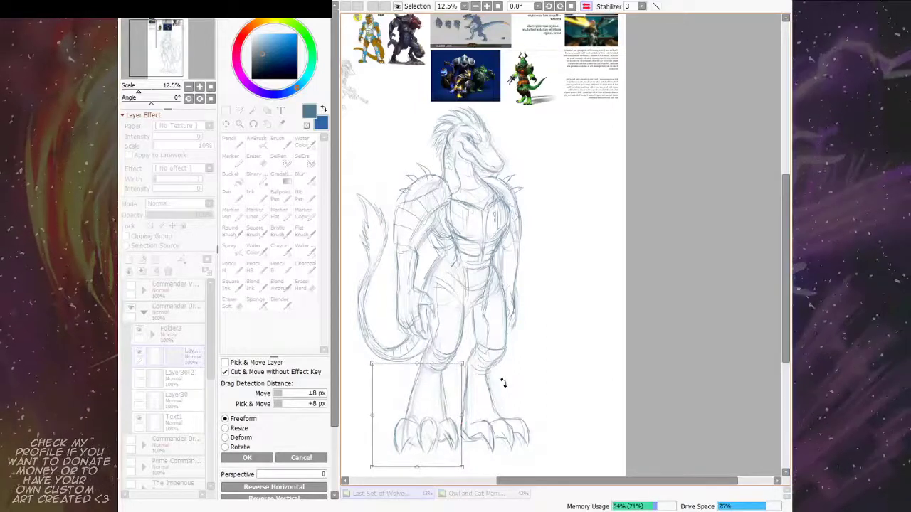
{"action": "key", "text": "Return"}
{"action": "left_click_drag", "start_coordinate": [566, 335], "coordinate": [573, 352]}
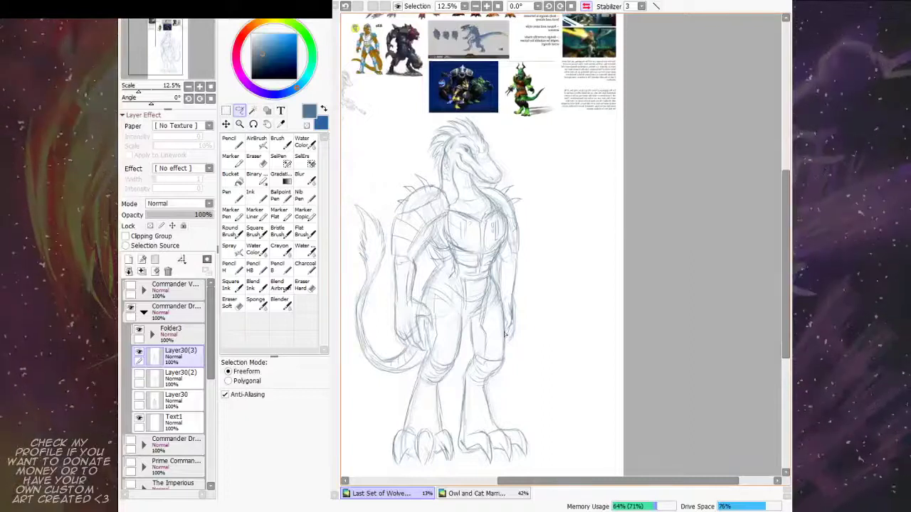
Step: Lasso the other leg from above the knee down, rotate it slightly outward from the body, and clear the selection
{"action": "mouse_move", "coordinate": [476, 350]}
{"action": "left_mouse_down"}
{"action": "mouse_move", "coordinate": [456, 444]}
{"action": "mouse_move", "coordinate": [487, 472]}
{"action": "mouse_move", "coordinate": [543, 443]}
{"action": "mouse_move", "coordinate": [521, 377]}
{"action": "mouse_move", "coordinate": [555, 332]}
{"action": "left_mouse_up"}
{"action": "key", "text": "ctrl+t"}
{"action": "left_click_drag", "start_coordinate": [509, 381], "coordinate": [518, 381]}
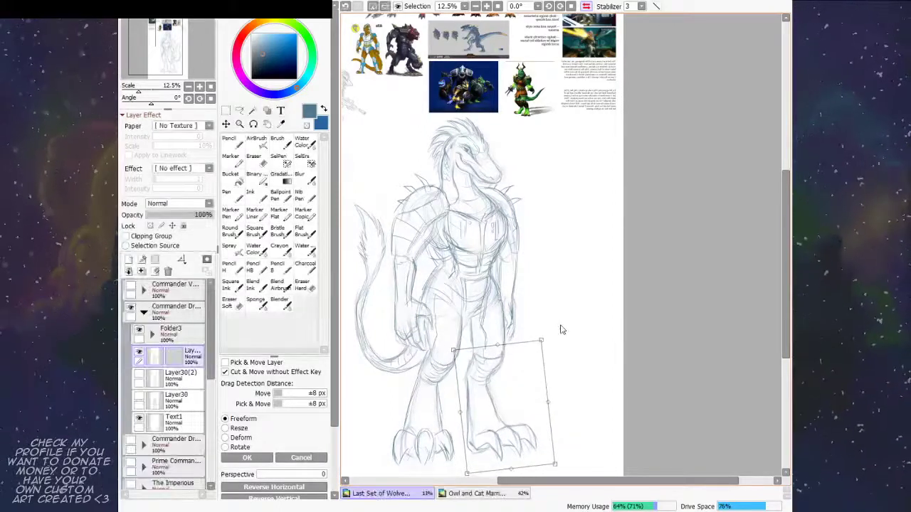
{"action": "key", "text": "Return"}
{"action": "key", "text": "ctrl+d"}
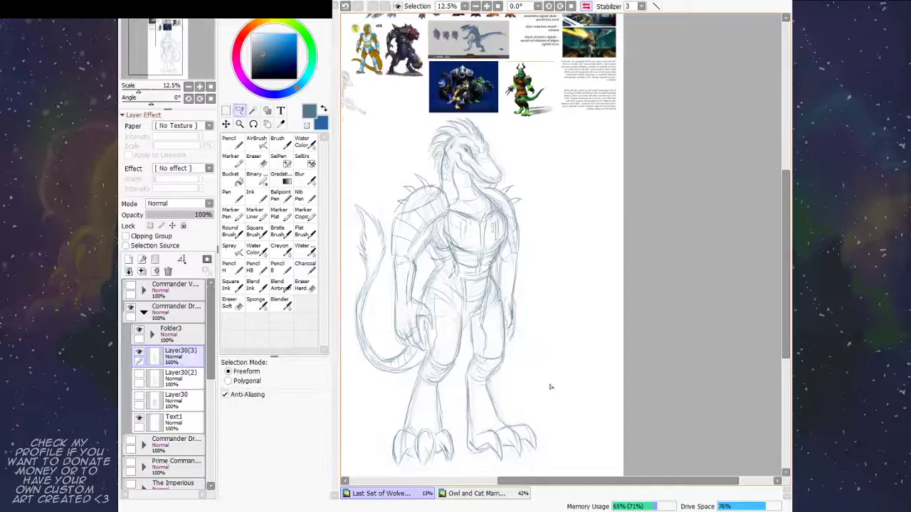
Step: Lasso that leg's shin and clawed foot below the knee guard and rotate them slightly back inward with a freeform transform
{"action": "mouse_move", "coordinate": [550, 387]}
{"action": "left_mouse_down"}
{"action": "mouse_move", "coordinate": [457, 395]}
{"action": "mouse_move", "coordinate": [568, 407]}
{"action": "left_mouse_up"}
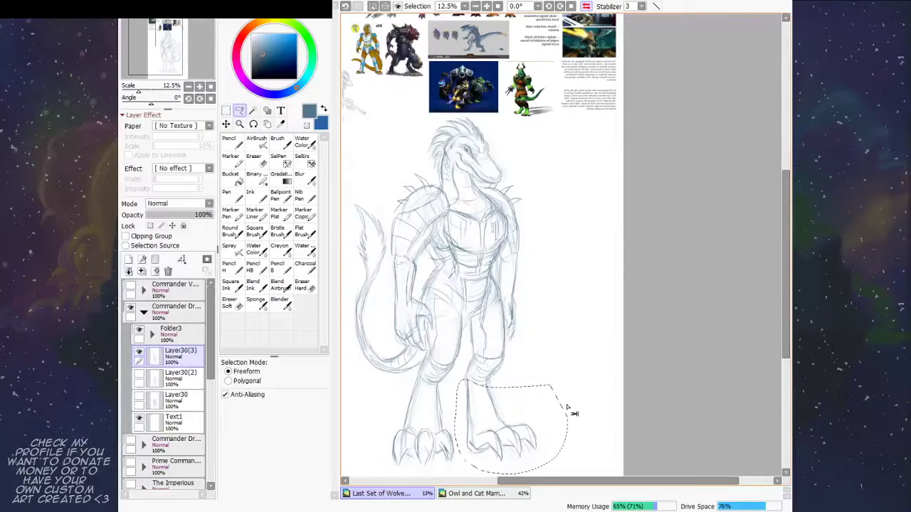
{"action": "key", "text": "ctrl+t"}
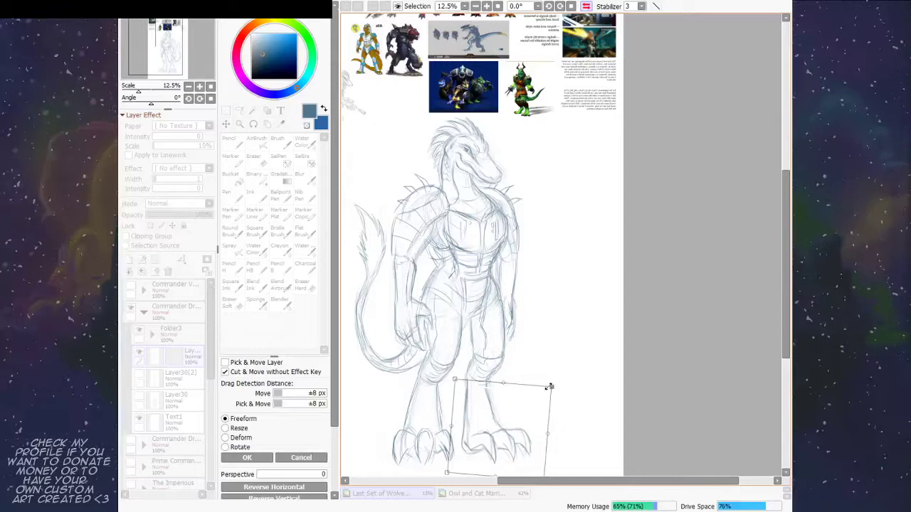
{"action": "left_click_drag", "start_coordinate": [551, 387], "coordinate": [554, 385]}
{"action": "key", "text": "Return"}
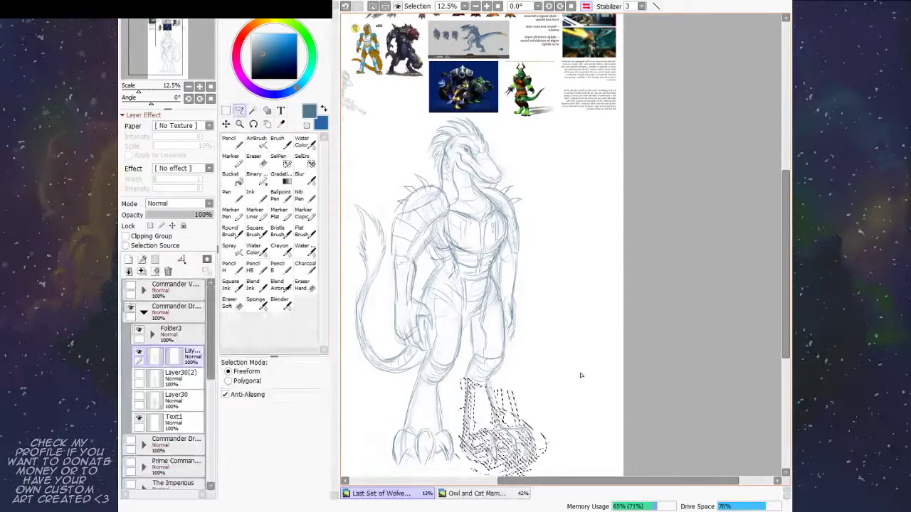
Step: Lasso the tail-side shin and foot below the knee, nudge them slightly with a freeform transform, and clear the selection
{"action": "mouse_move", "coordinate": [447, 388]}
{"action": "left_mouse_down"}
{"action": "mouse_move", "coordinate": [390, 464]}
{"action": "mouse_move", "coordinate": [460, 461]}
{"action": "mouse_move", "coordinate": [464, 424]}
{"action": "left_mouse_up"}
{"action": "key", "text": "ctrl+t"}
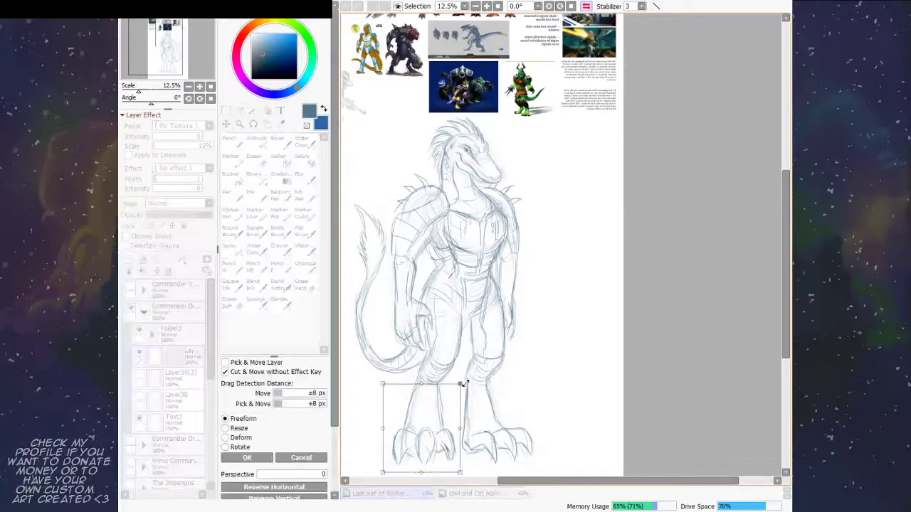
{"action": "left_click_drag", "start_coordinate": [445, 403], "coordinate": [446, 401]}
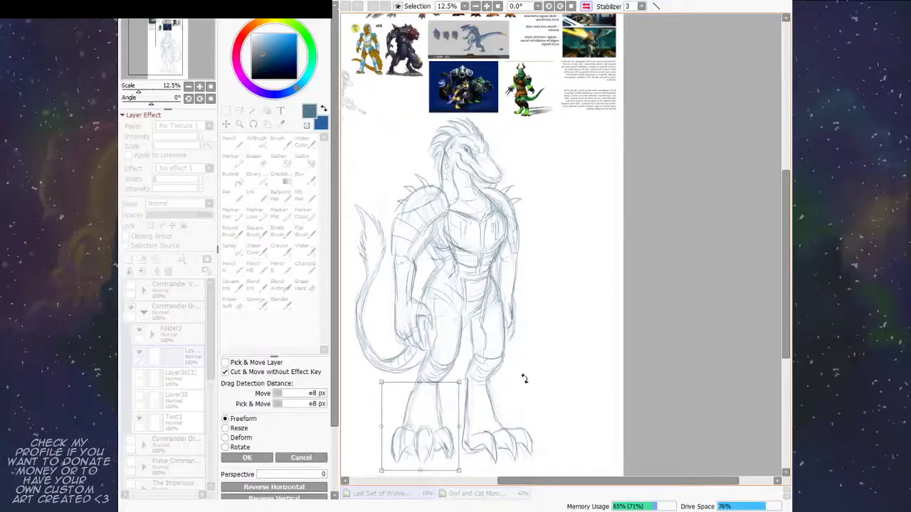
{"action": "key", "text": "Return"}
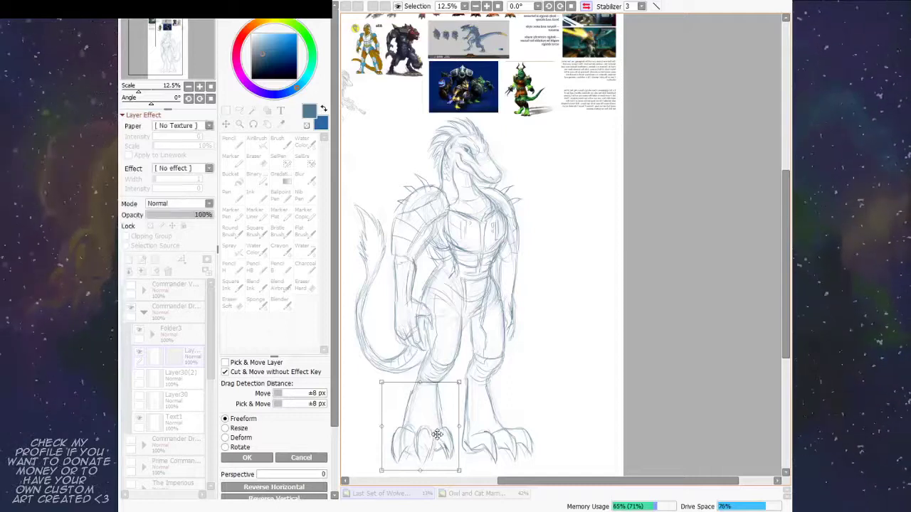
{"action": "key", "text": "Return"}
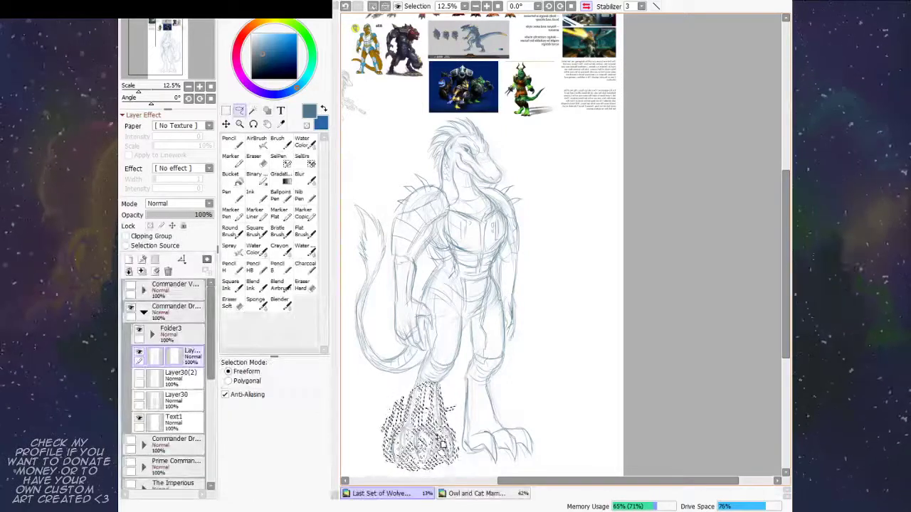
{"action": "key", "text": "ctrl+d"}
Step: Fade the tail-side foot's old toe and claw lines with the soft eraser, roughing in toe shapes with Blend Ink
{"action": "key", "text": "e"}
{"action": "mouse_move", "coordinate": [410, 424]}
{"action": "left_mouse_down"}
{"action": "mouse_move", "coordinate": [390, 453]}
{"action": "mouse_move", "coordinate": [399, 469]}
{"action": "mouse_move", "coordinate": [446, 437]}
{"action": "mouse_move", "coordinate": [441, 429]}
{"action": "mouse_move", "coordinate": [438, 462]}
{"action": "mouse_move", "coordinate": [409, 423]}
{"action": "mouse_move", "coordinate": [404, 445]}
{"action": "mouse_move", "coordinate": [403, 426]}
{"action": "mouse_move", "coordinate": [420, 450]}
{"action": "mouse_move", "coordinate": [440, 414]}
{"action": "mouse_move", "coordinate": [447, 436]}
{"action": "mouse_move", "coordinate": [411, 436]}
{"action": "mouse_move", "coordinate": [416, 427]}
{"action": "mouse_move", "coordinate": [417, 455]}
{"action": "mouse_move", "coordinate": [406, 449]}
{"action": "mouse_move", "coordinate": [413, 457]}
{"action": "mouse_move", "coordinate": [407, 441]}
{"action": "mouse_move", "coordinate": [421, 430]}
{"action": "mouse_move", "coordinate": [412, 446]}
{"action": "mouse_move", "coordinate": [423, 466]}
{"action": "mouse_move", "coordinate": [439, 427]}
{"action": "mouse_move", "coordinate": [442, 449]}
{"action": "left_mouse_up"}
{"action": "left_click", "coordinate": [255, 286]}
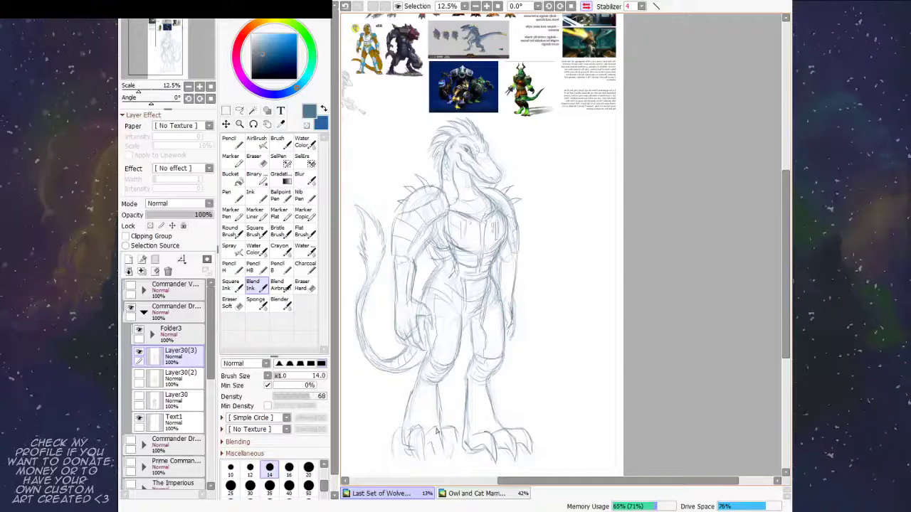
{"action": "mouse_move", "coordinate": [407, 451]}
{"action": "left_mouse_down"}
{"action": "mouse_move", "coordinate": [416, 428]}
{"action": "mouse_move", "coordinate": [420, 459]}
{"action": "mouse_move", "coordinate": [449, 425]}
{"action": "left_mouse_up"}
{"action": "left_click", "coordinate": [237, 304]}
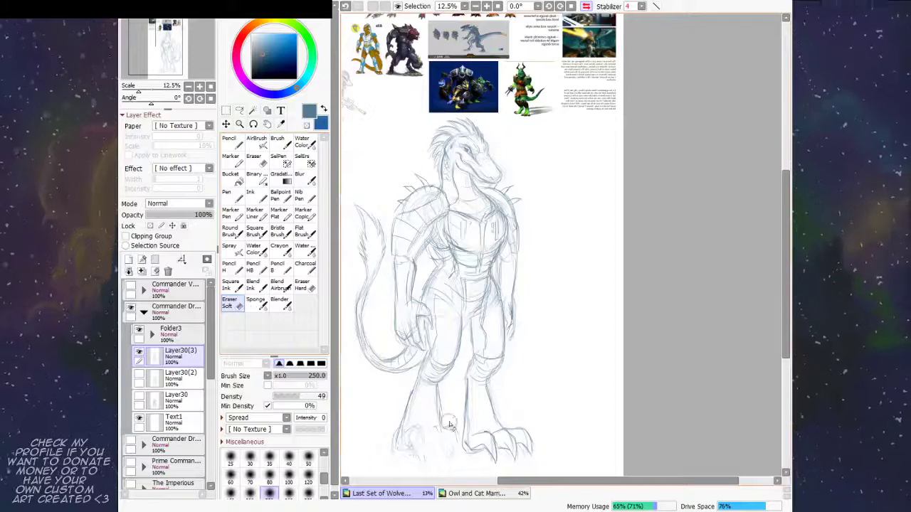
Step: Redraw the tail-side shin's inner contour and the foot's clawed toes with Blend Ink at size 14
{"action": "left_click", "coordinate": [254, 287]}
{"action": "mouse_move", "coordinate": [437, 388]}
{"action": "left_mouse_down"}
{"action": "mouse_move", "coordinate": [442, 426]}
{"action": "mouse_move", "coordinate": [405, 423]}
{"action": "mouse_move", "coordinate": [404, 451]}
{"action": "left_mouse_up"}
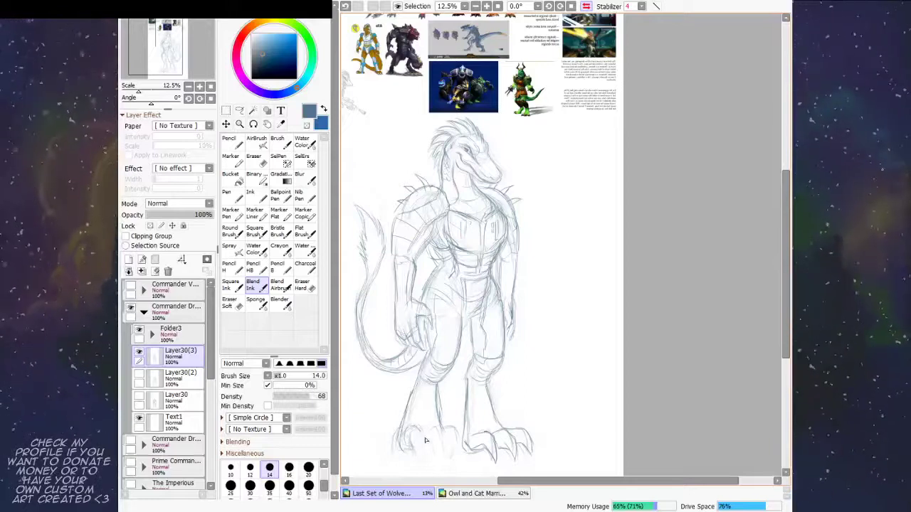
{"action": "left_click_drag", "start_coordinate": [419, 429], "coordinate": [425, 458]}
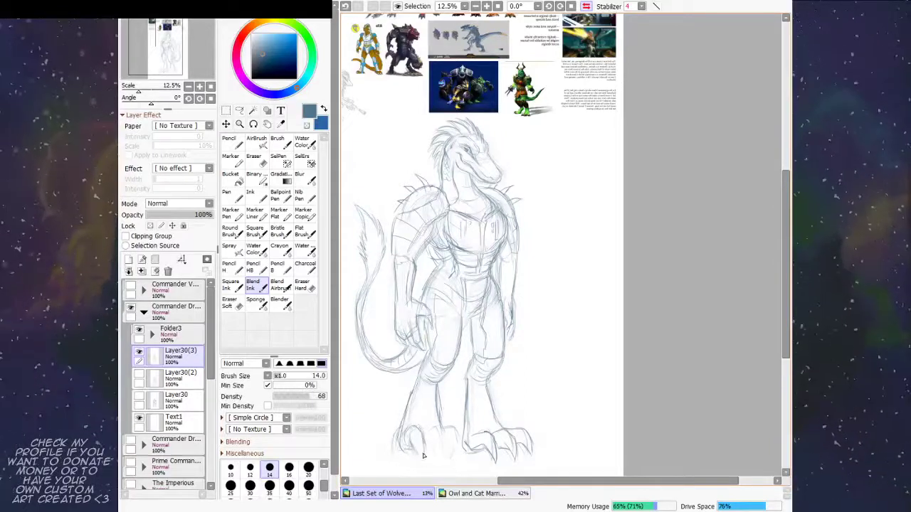
{"action": "mouse_move", "coordinate": [439, 428]}
{"action": "left_mouse_down"}
{"action": "mouse_move", "coordinate": [443, 462]}
{"action": "mouse_move", "coordinate": [430, 440]}
{"action": "mouse_move", "coordinate": [441, 450]}
{"action": "mouse_move", "coordinate": [440, 429]}
{"action": "mouse_move", "coordinate": [444, 454]}
{"action": "mouse_move", "coordinate": [441, 429]}
{"action": "mouse_move", "coordinate": [458, 441]}
{"action": "mouse_move", "coordinate": [465, 431]}
{"action": "mouse_move", "coordinate": [458, 453]}
{"action": "left_mouse_up"}
{"action": "left_click_drag", "start_coordinate": [403, 429], "coordinate": [408, 448]}
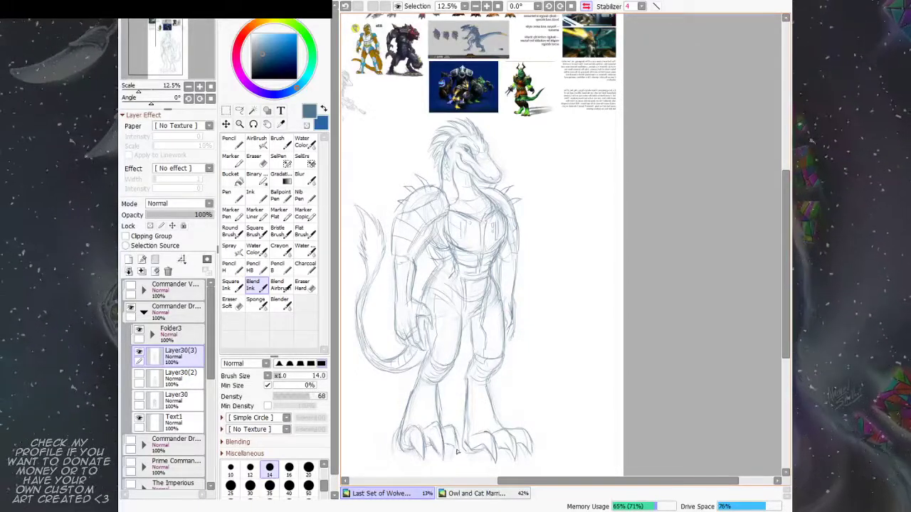
Step: Flip the canvas view back to unmirrored, fade the tail-side foot with the soft eraser, and redraw its rounded toes in Blend Ink
{"action": "key", "text": "h"}
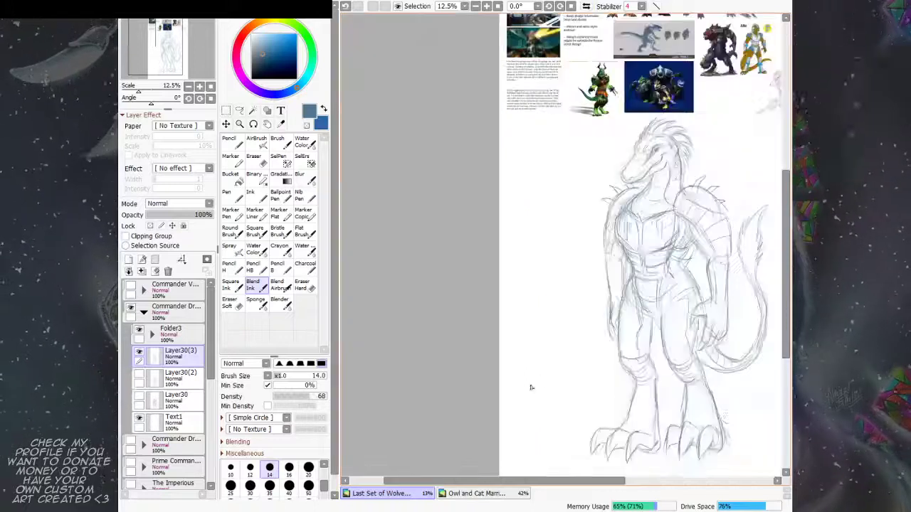
{"action": "left_click_drag", "start_coordinate": [720, 417], "coordinate": [577, 362]}
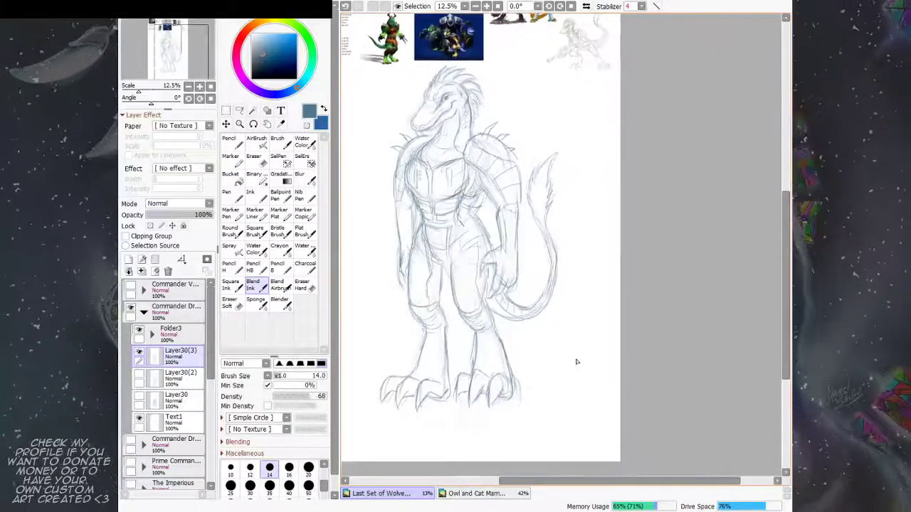
{"action": "left_click", "coordinate": [233, 306]}
{"action": "mouse_move", "coordinate": [473, 377]}
{"action": "left_mouse_down"}
{"action": "mouse_move", "coordinate": [466, 413]}
{"action": "mouse_move", "coordinate": [513, 384]}
{"action": "mouse_move", "coordinate": [485, 391]}
{"action": "mouse_move", "coordinate": [480, 374]}
{"action": "mouse_move", "coordinate": [452, 404]}
{"action": "left_mouse_up"}
{"action": "key", "text": "e"}
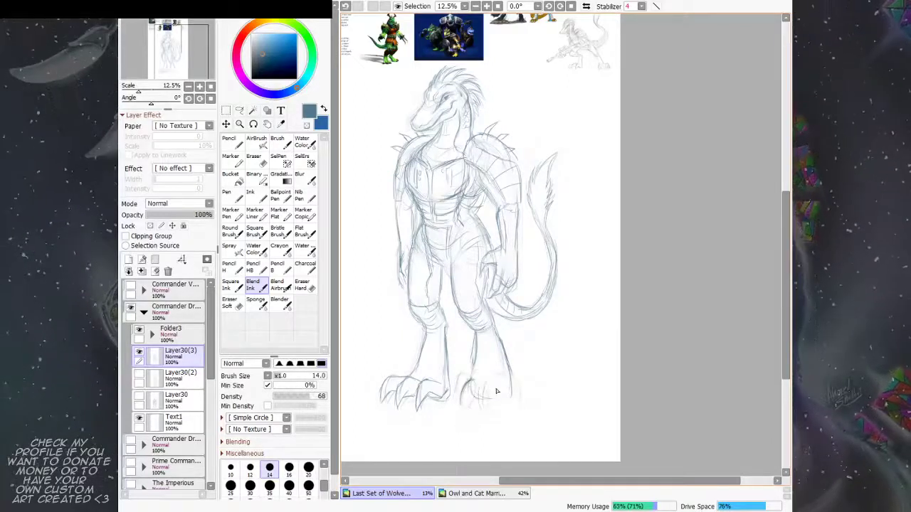
{"action": "left_click_drag", "start_coordinate": [497, 391], "coordinate": [500, 400]}
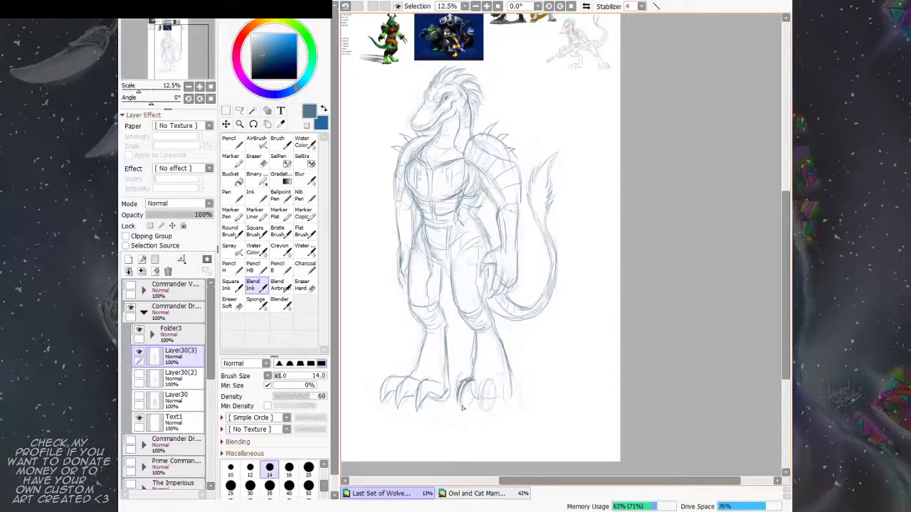
{"action": "mouse_move", "coordinate": [467, 397]}
{"action": "left_mouse_down"}
{"action": "mouse_move", "coordinate": [491, 382]}
{"action": "mouse_move", "coordinate": [479, 396]}
{"action": "mouse_move", "coordinate": [482, 388]}
{"action": "mouse_move", "coordinate": [490, 411]}
{"action": "mouse_move", "coordinate": [490, 382]}
{"action": "left_mouse_up"}
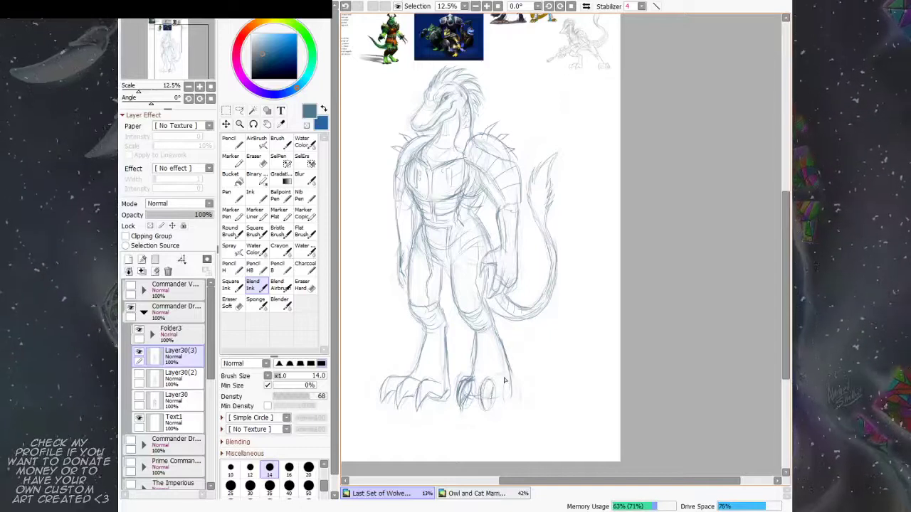
{"action": "left_click_drag", "start_coordinate": [513, 371], "coordinate": [512, 416]}
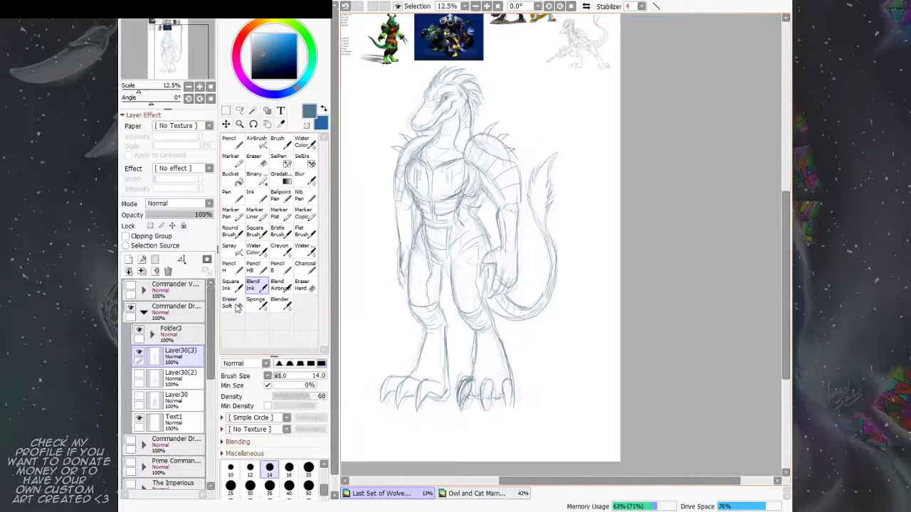
Step: Clean up the tail-side foot's outer toe, redraw it with the outer ankle contour, and touch up the other foot's toes
{"action": "key", "text": "e"}
{"action": "mouse_move", "coordinate": [502, 365]}
{"action": "left_mouse_down"}
{"action": "mouse_move", "coordinate": [469, 378]}
{"action": "mouse_move", "coordinate": [496, 378]}
{"action": "left_mouse_up"}
{"action": "left_click", "coordinate": [254, 284]}
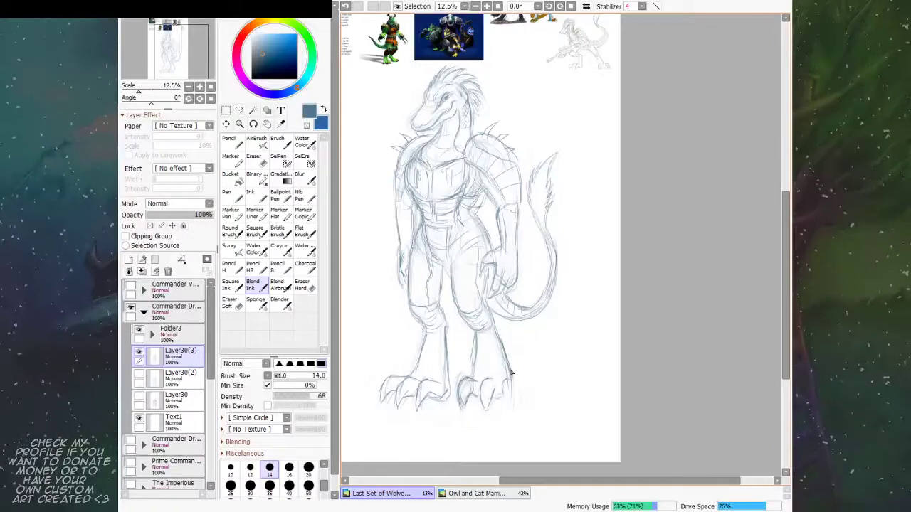
{"action": "left_click_drag", "start_coordinate": [510, 372], "coordinate": [512, 400]}
{"action": "left_click_drag", "start_coordinate": [525, 363], "coordinate": [529, 377]}
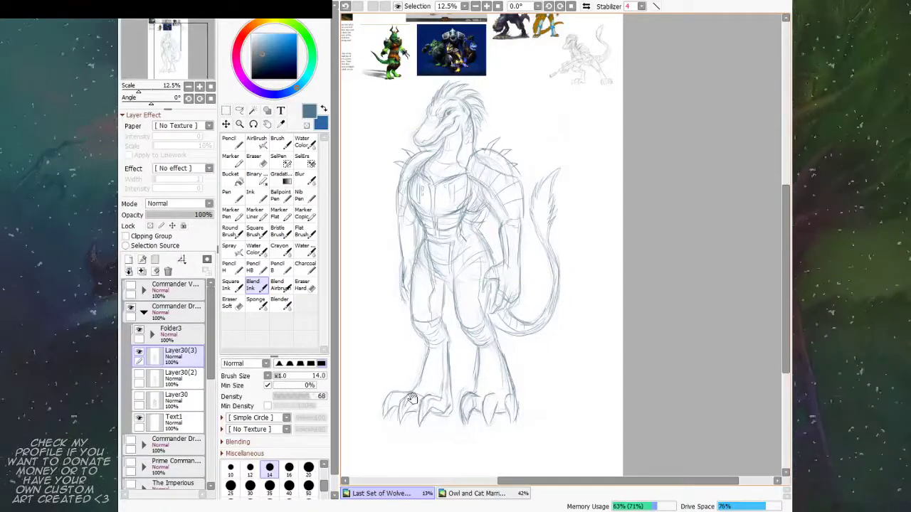
{"action": "left_click_drag", "start_coordinate": [404, 394], "coordinate": [408, 410]}
{"action": "mouse_move", "coordinate": [508, 393]}
{"action": "left_mouse_down"}
{"action": "mouse_move", "coordinate": [480, 383]}
{"action": "mouse_move", "coordinate": [551, 384]}
{"action": "left_mouse_up"}
Step: Fade both knee guards with the soft eraser and redraw the knees, their bands and the inner thigh contours in Blend Ink
{"action": "key", "text": "e"}
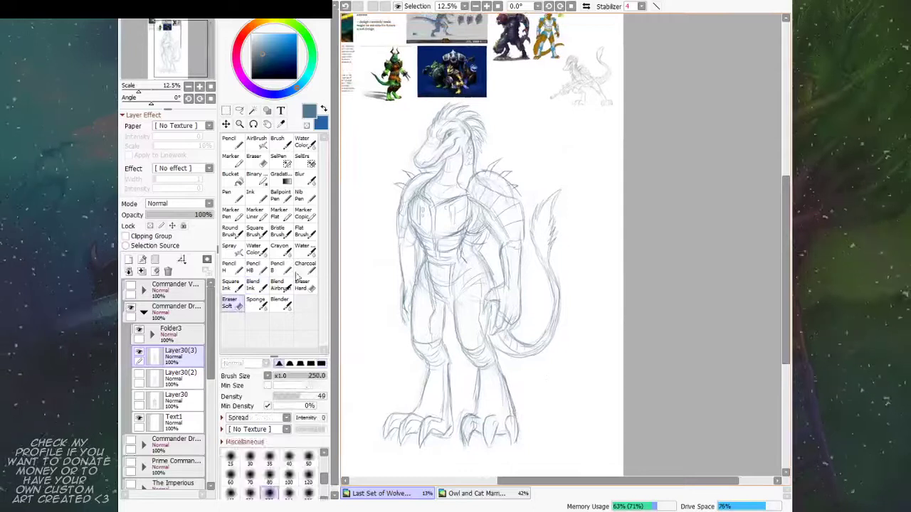
{"action": "left_click_drag", "start_coordinate": [464, 349], "coordinate": [488, 356]}
{"action": "left_click", "coordinate": [258, 287]}
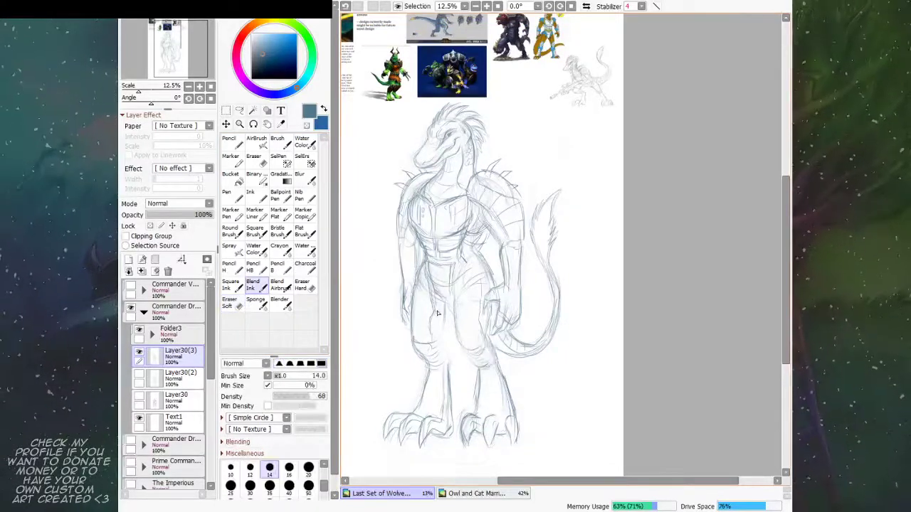
{"action": "left_click_drag", "start_coordinate": [445, 303], "coordinate": [447, 354]}
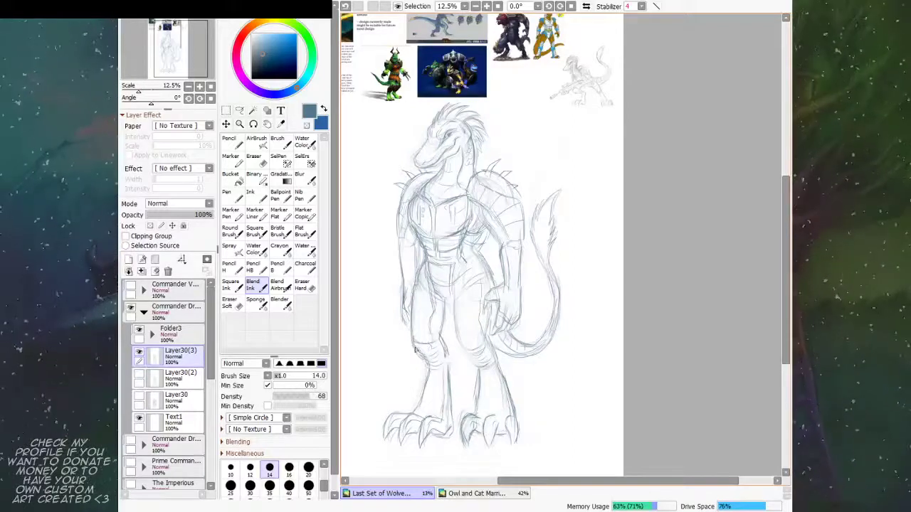
{"action": "mouse_move", "coordinate": [462, 340]}
{"action": "left_mouse_down"}
{"action": "mouse_move", "coordinate": [479, 363]}
{"action": "mouse_move", "coordinate": [496, 364]}
{"action": "left_mouse_up"}
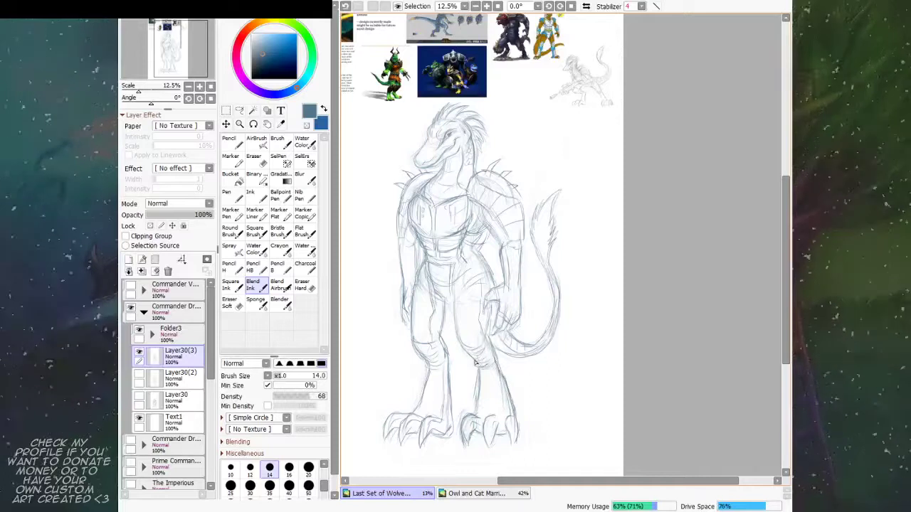
{"action": "left_click_drag", "start_coordinate": [504, 279], "coordinate": [497, 274]}
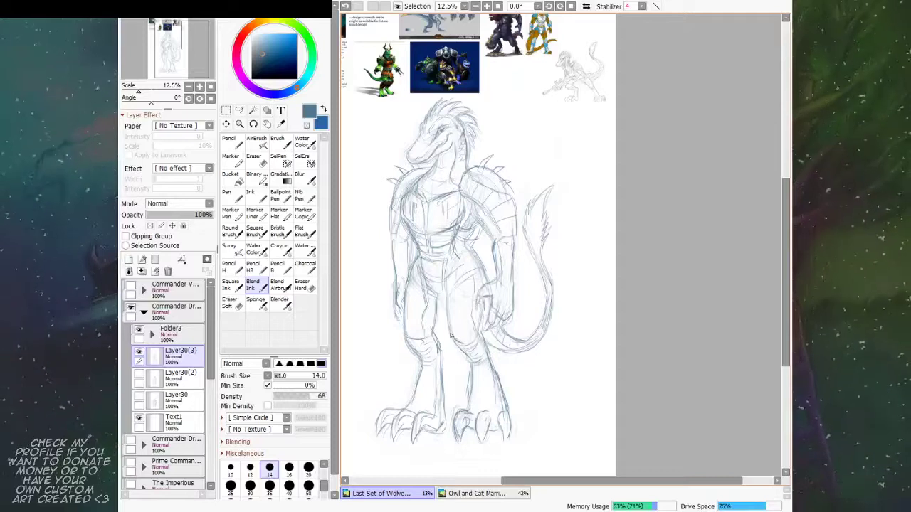
{"action": "left_click_drag", "start_coordinate": [447, 292], "coordinate": [452, 327]}
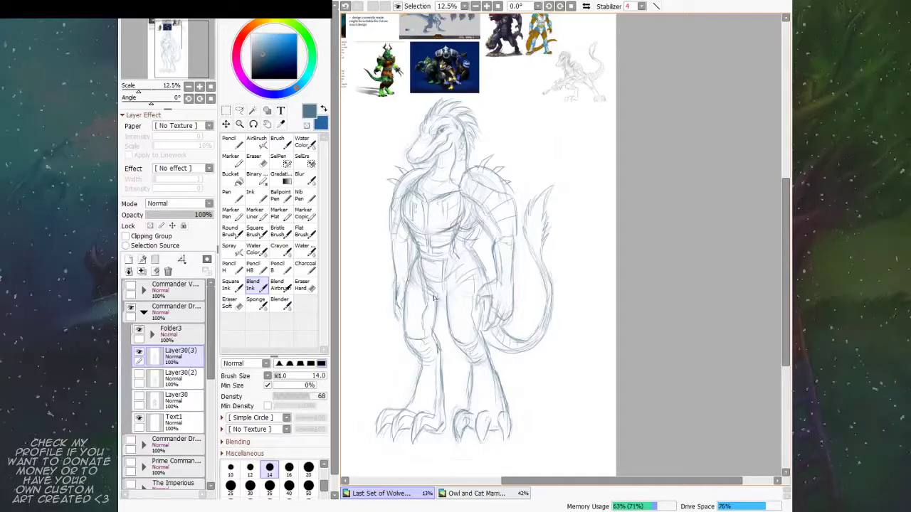
Step: Mirror the canvas view, soften the tail-side forearm's outer line with the soft eraser, and return to Blend Ink to redraw it
{"action": "left_click_drag", "start_coordinate": [560, 233], "coordinate": [557, 252]}
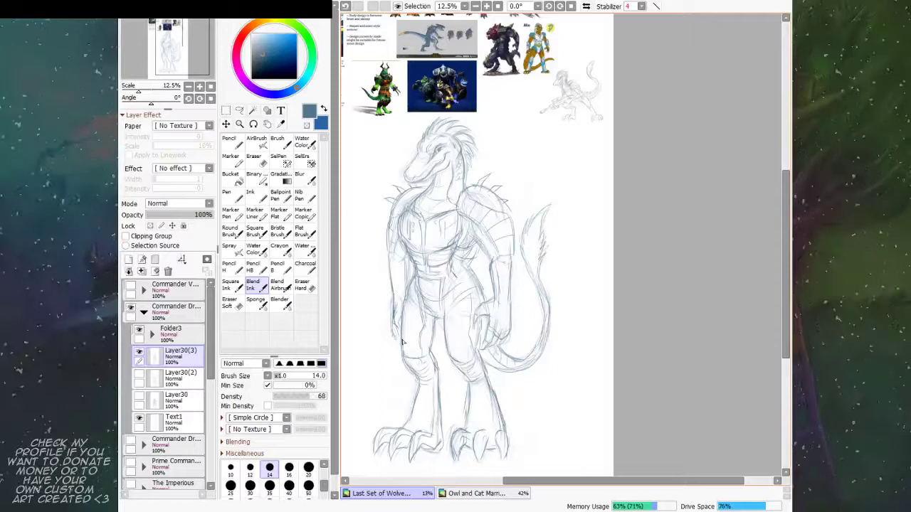
{"action": "key", "text": "h"}
{"action": "mouse_move", "coordinate": [700, 345]}
{"action": "left_mouse_down"}
{"action": "mouse_move", "coordinate": [565, 353]}
{"action": "mouse_move", "coordinate": [525, 325]}
{"action": "left_mouse_up"}
{"action": "left_click", "coordinate": [229, 303]}
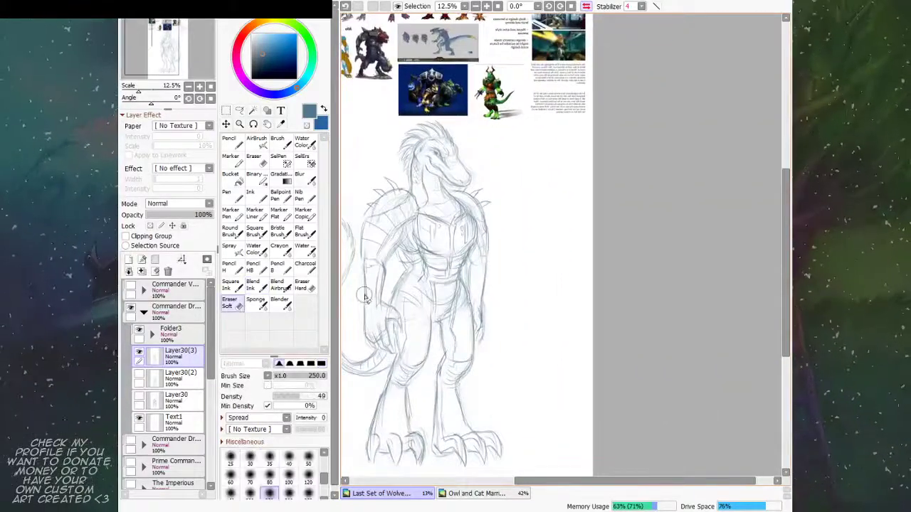
{"action": "left_click", "coordinate": [254, 285]}
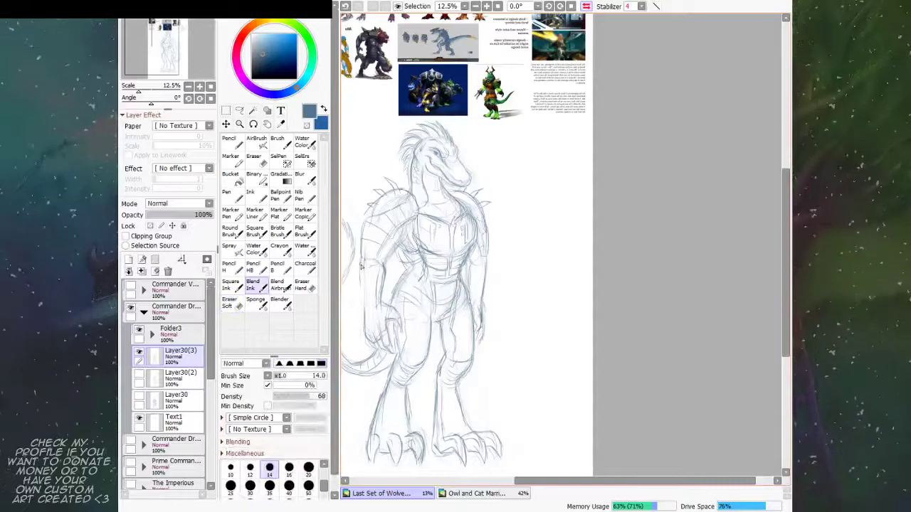
Step: Fade the forearm opposite the tail and redraw that arm's shoulder, elbow cuff, forearm and hand outlines in Blend Ink
{"action": "left_click", "coordinate": [229, 302]}
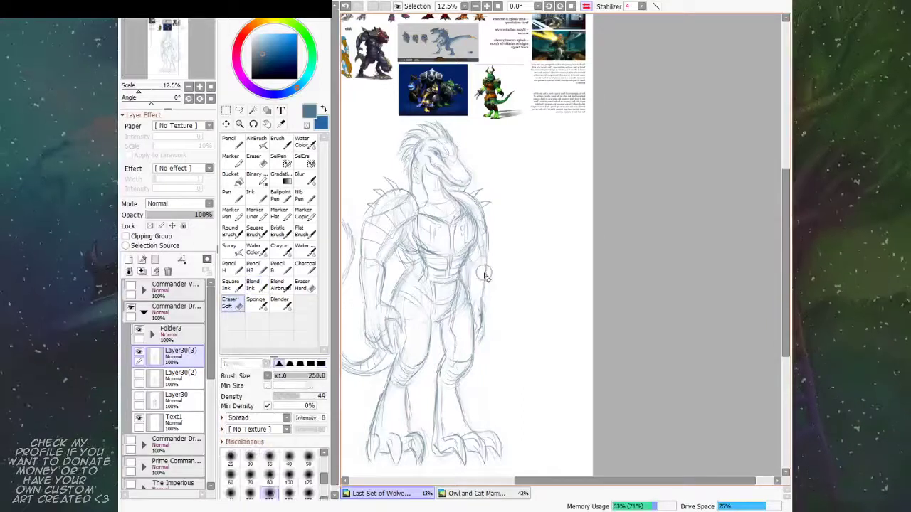
{"action": "left_click", "coordinate": [254, 285]}
{"action": "left_click_drag", "start_coordinate": [480, 206], "coordinate": [485, 229]}
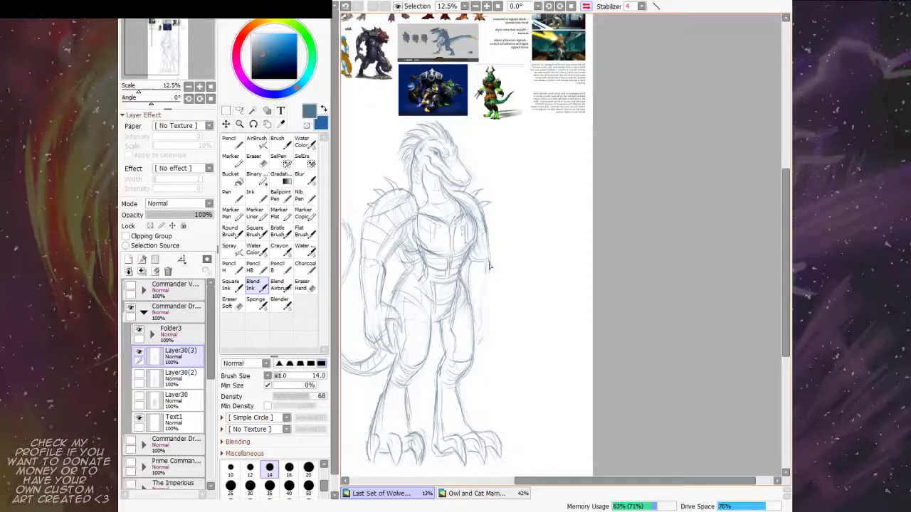
{"action": "mouse_move", "coordinate": [489, 264]}
{"action": "left_mouse_down"}
{"action": "mouse_move", "coordinate": [481, 328]}
{"action": "mouse_move", "coordinate": [482, 286]}
{"action": "mouse_move", "coordinate": [459, 301]}
{"action": "left_mouse_up"}
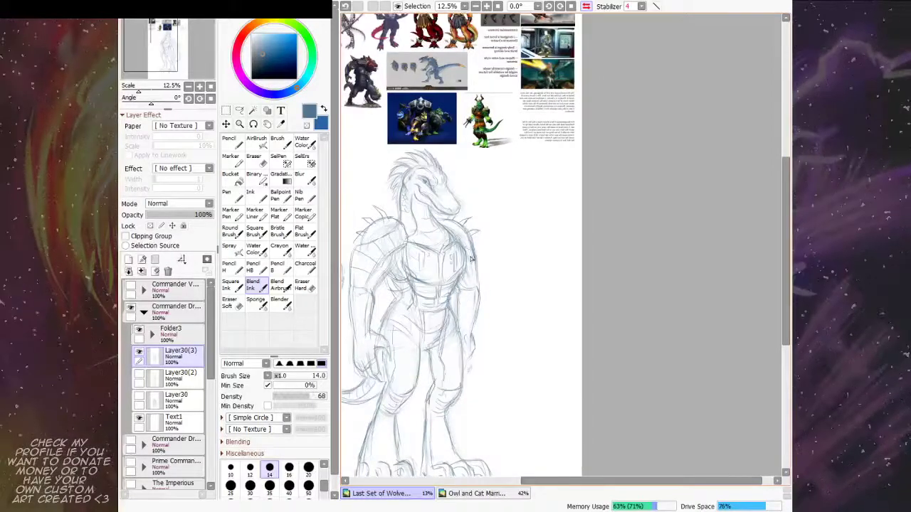
{"action": "left_click_drag", "start_coordinate": [475, 243], "coordinate": [472, 282]}
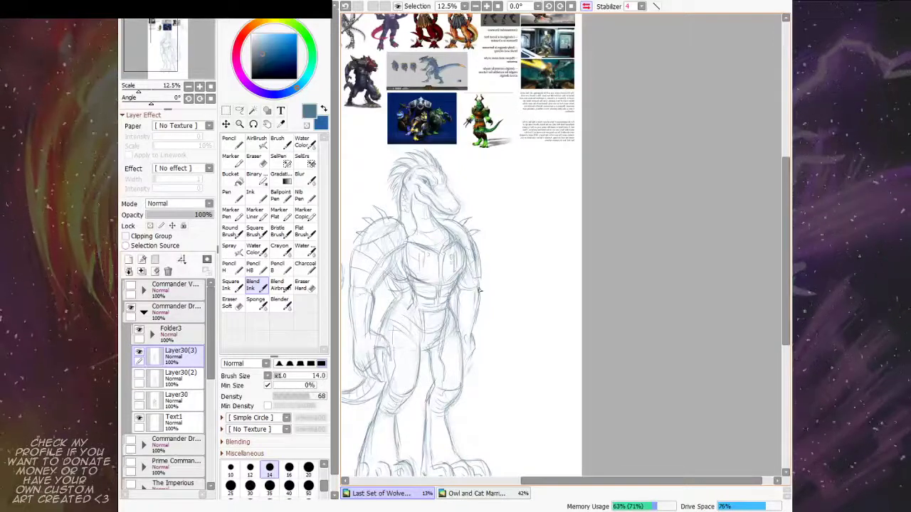
Step: Fade the forearm opposite the tail with the soft eraser and redraw its outlines in Blend Ink, checking both mirrored and normal views
{"action": "scroll", "coordinate": [488, 277], "scroll_direction": "down", "scroll_amount": 2}
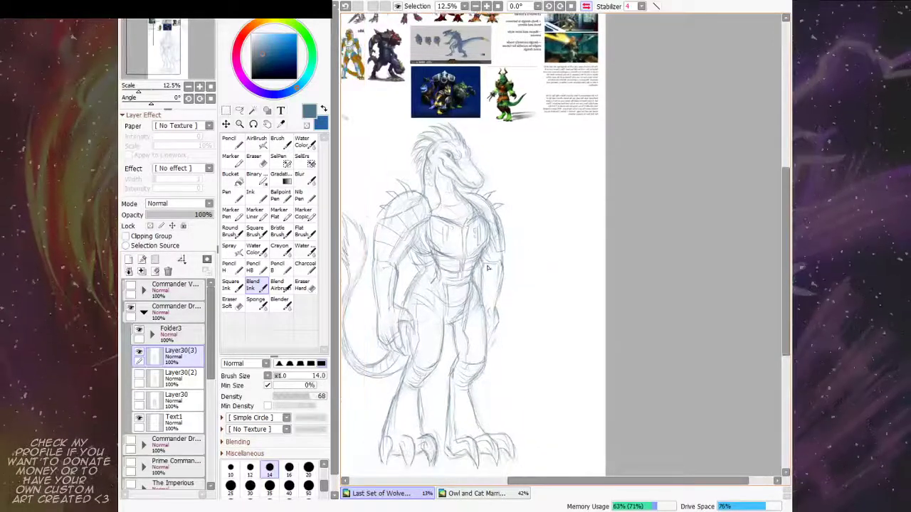
{"action": "left_click", "coordinate": [587, 7]}
{"action": "left_click_drag", "start_coordinate": [572, 318], "coordinate": [340, 326]}
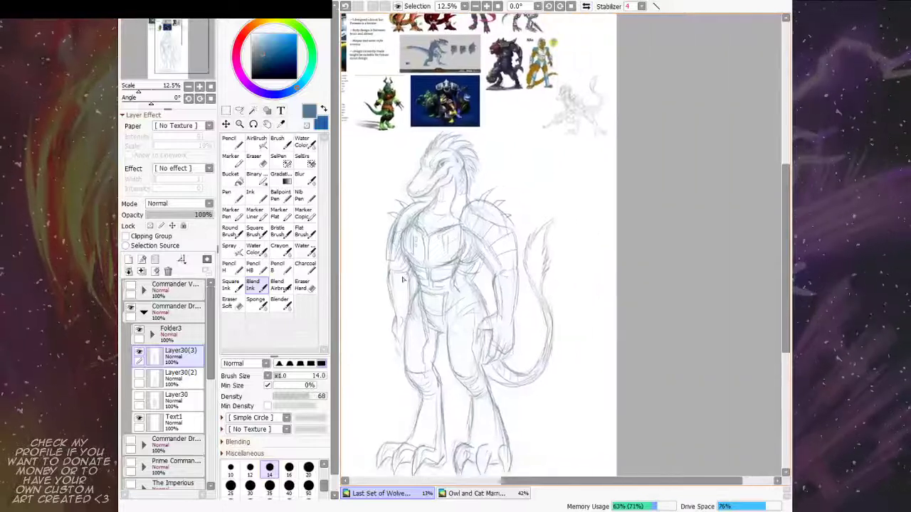
{"action": "left_click_drag", "start_coordinate": [581, 229], "coordinate": [570, 215]}
{"action": "left_click", "coordinate": [235, 310]}
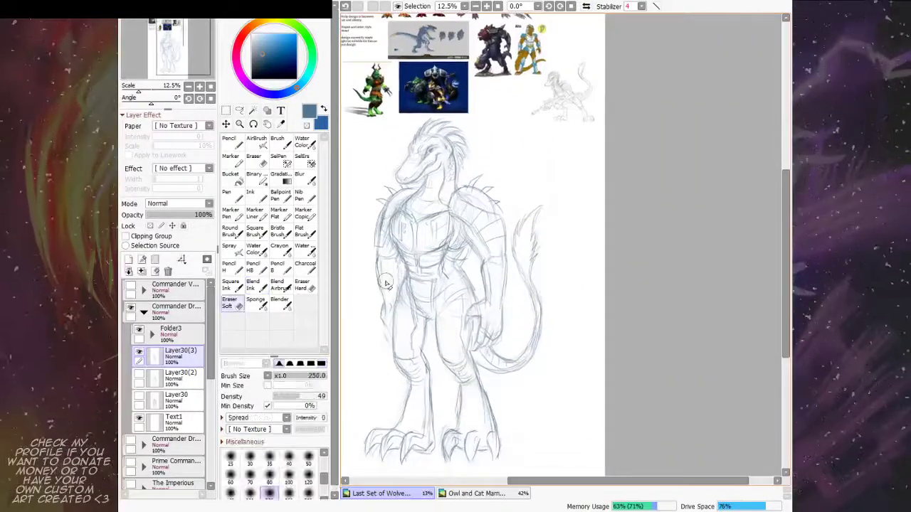
{"action": "left_click", "coordinate": [257, 287]}
{"action": "key", "text": "h"}
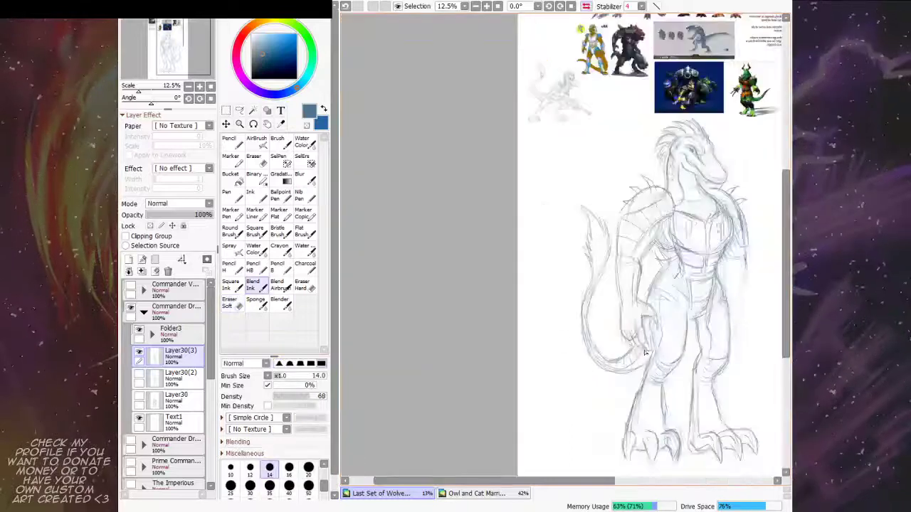
{"action": "left_click_drag", "start_coordinate": [737, 255], "coordinate": [450, 267]}
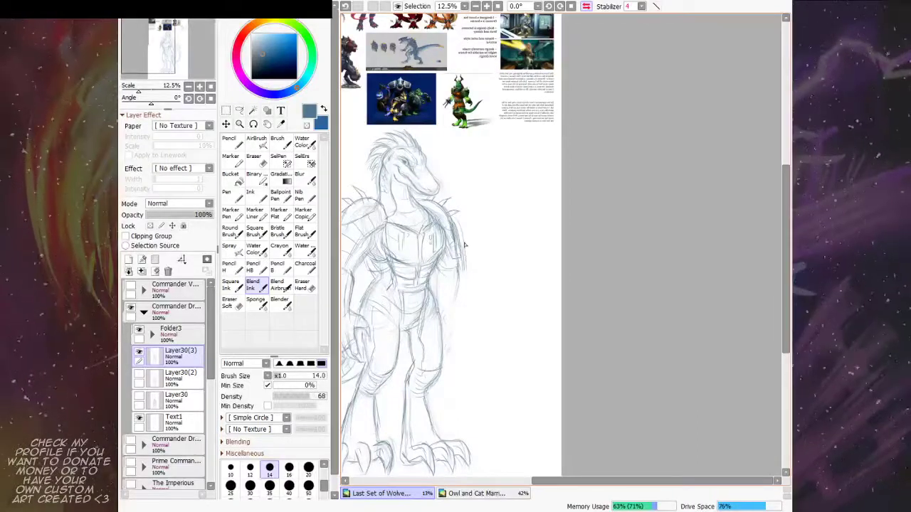
{"action": "mouse_move", "coordinate": [452, 274]}
{"action": "left_mouse_down"}
{"action": "mouse_move", "coordinate": [496, 246]}
{"action": "mouse_move", "coordinate": [484, 261]}
{"action": "left_mouse_up"}
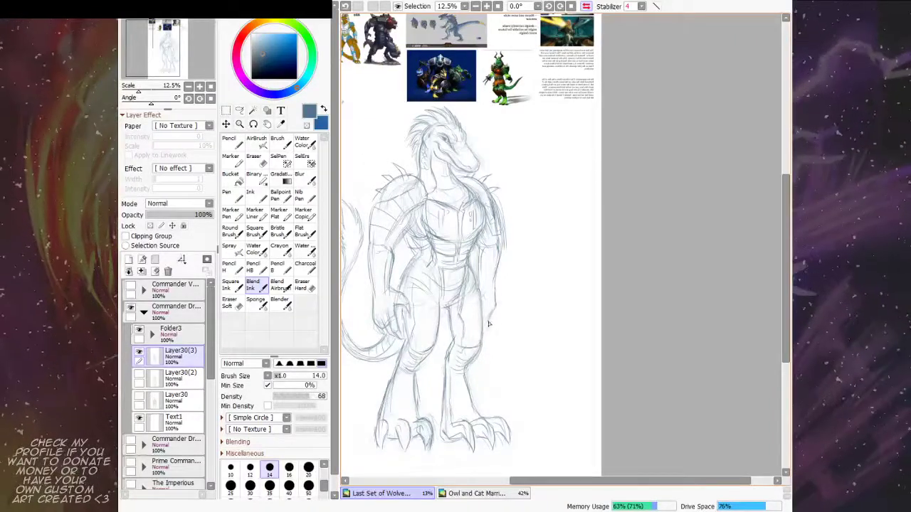
{"action": "mouse_move", "coordinate": [495, 313]}
{"action": "left_mouse_down"}
{"action": "mouse_move", "coordinate": [519, 307]}
{"action": "mouse_move", "coordinate": [519, 332]}
{"action": "mouse_move", "coordinate": [528, 300]}
{"action": "left_mouse_up"}
Step: Lasso both legs from the thighs down, stretch them slightly downward, and apply the transform after checking the flipped view
{"action": "left_click", "coordinate": [240, 112]}
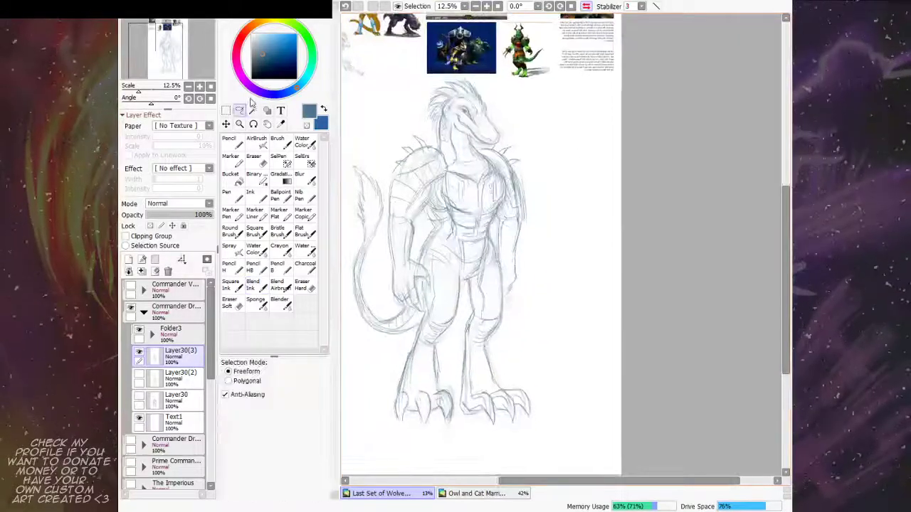
{"action": "mouse_move", "coordinate": [442, 265]}
{"action": "left_mouse_down"}
{"action": "mouse_move", "coordinate": [424, 292]}
{"action": "mouse_move", "coordinate": [425, 317]}
{"action": "mouse_move", "coordinate": [463, 435]}
{"action": "mouse_move", "coordinate": [537, 390]}
{"action": "mouse_move", "coordinate": [518, 360]}
{"action": "mouse_move", "coordinate": [498, 255]}
{"action": "left_mouse_up"}
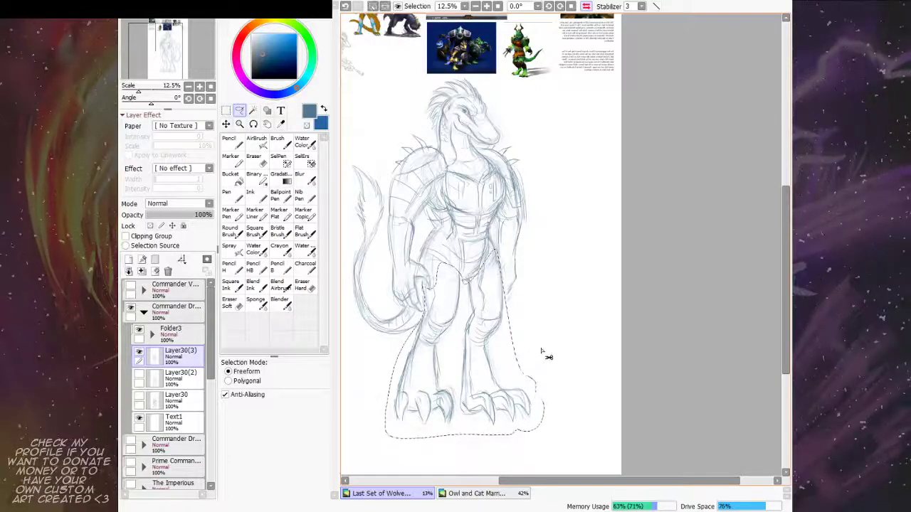
{"action": "key", "text": "ctrl+t"}
{"action": "mouse_move", "coordinate": [466, 438]}
{"action": "left_mouse_down"}
{"action": "mouse_move", "coordinate": [464, 448]}
{"action": "mouse_move", "coordinate": [464, 420]}
{"action": "mouse_move", "coordinate": [464, 446]}
{"action": "left_mouse_up"}
{"action": "key", "text": "h"}
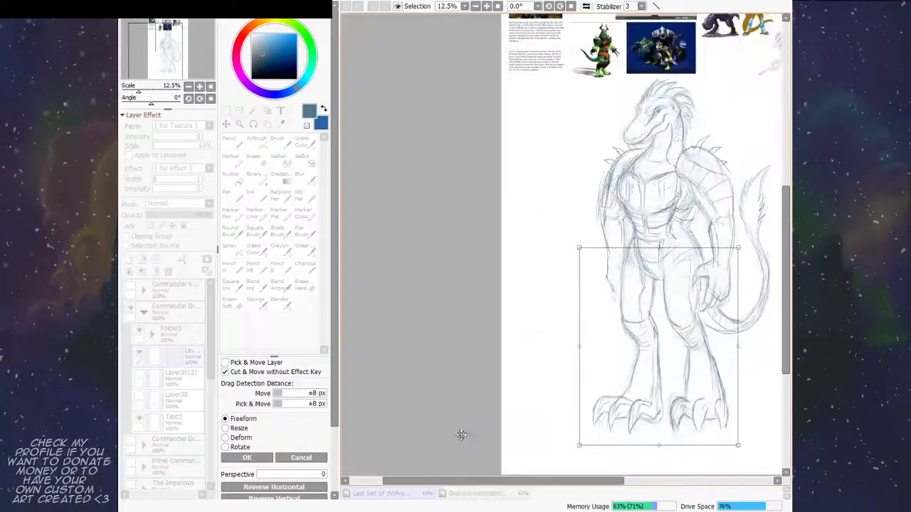
{"action": "left_click_drag", "start_coordinate": [774, 384], "coordinate": [575, 397]}
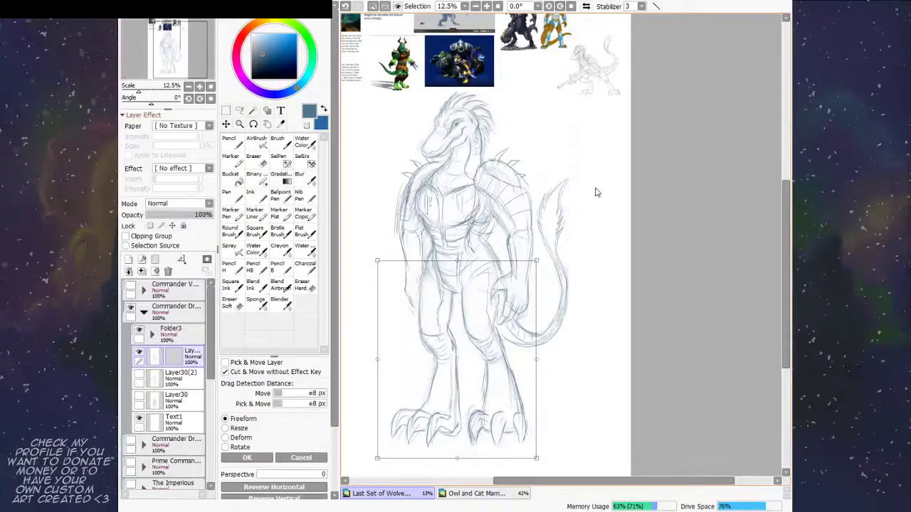
{"action": "key", "text": "Return"}
Step: Overlay the sketch from the Commander folder directly below as a size reference, clear the leg selection, and keep Layer30(3) active
{"action": "left_click", "coordinate": [143, 311]}
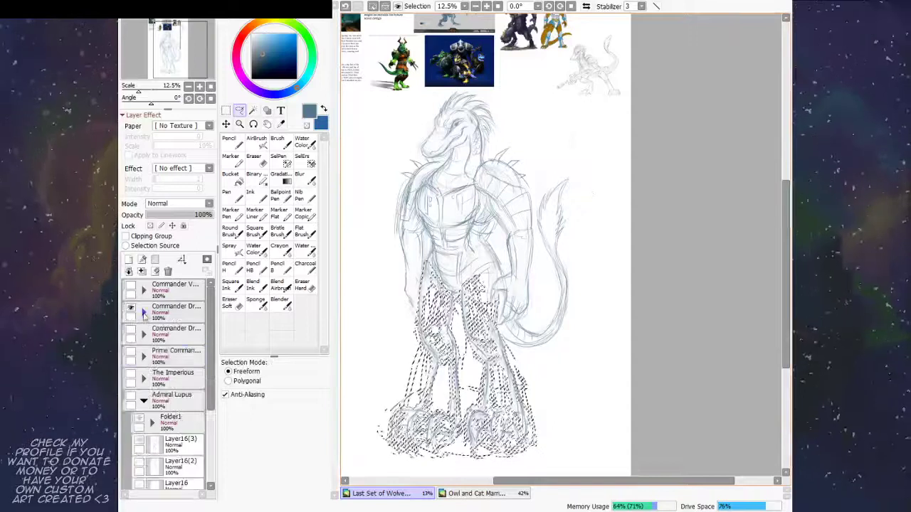
{"action": "left_click", "coordinate": [131, 330]}
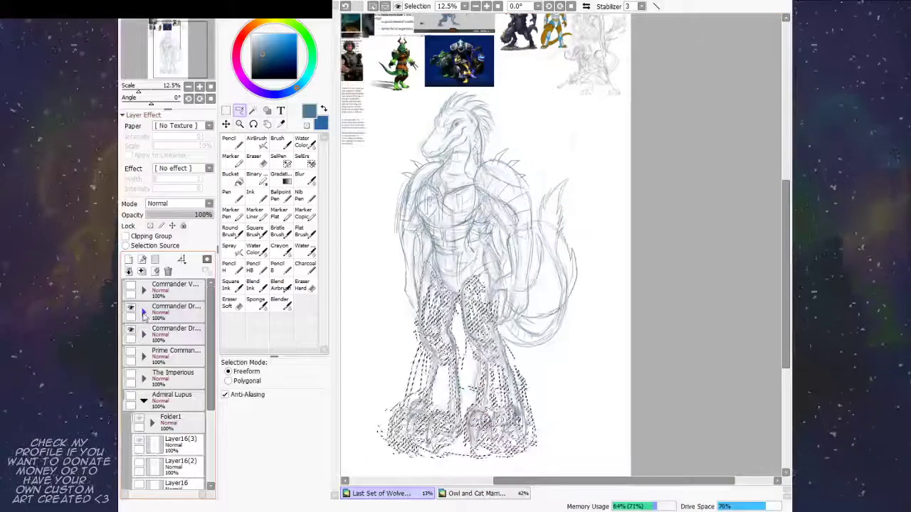
{"action": "key", "text": "ctrl+d"}
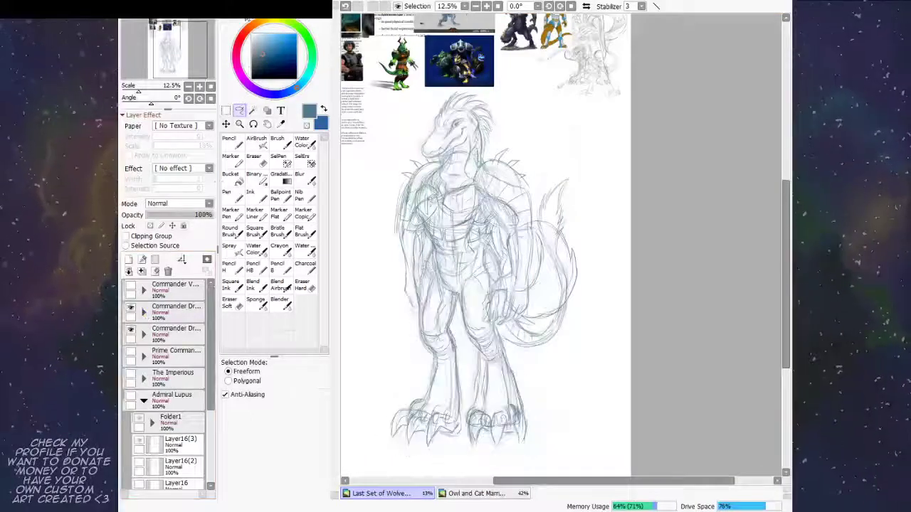
{"action": "left_click", "coordinate": [143, 312]}
{"action": "left_click", "coordinate": [140, 354]}
{"action": "left_click", "coordinate": [140, 354]}
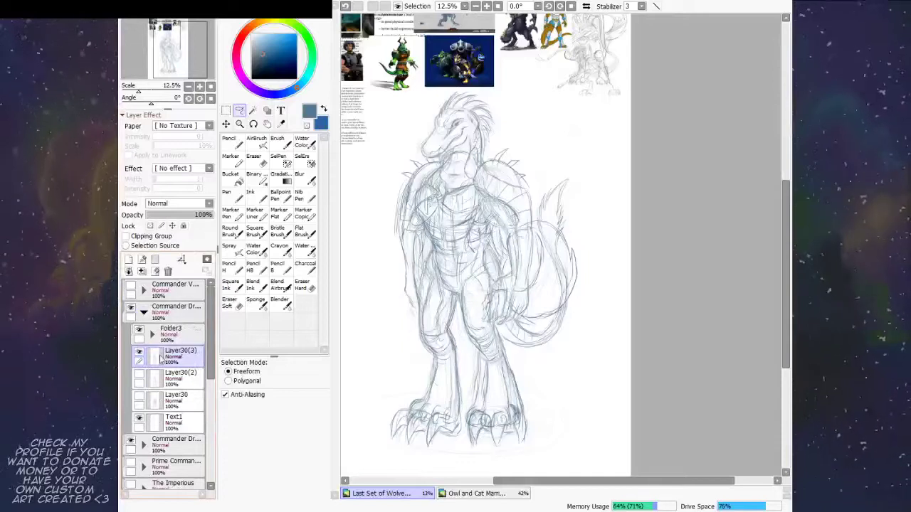
{"action": "left_click", "coordinate": [144, 311]}
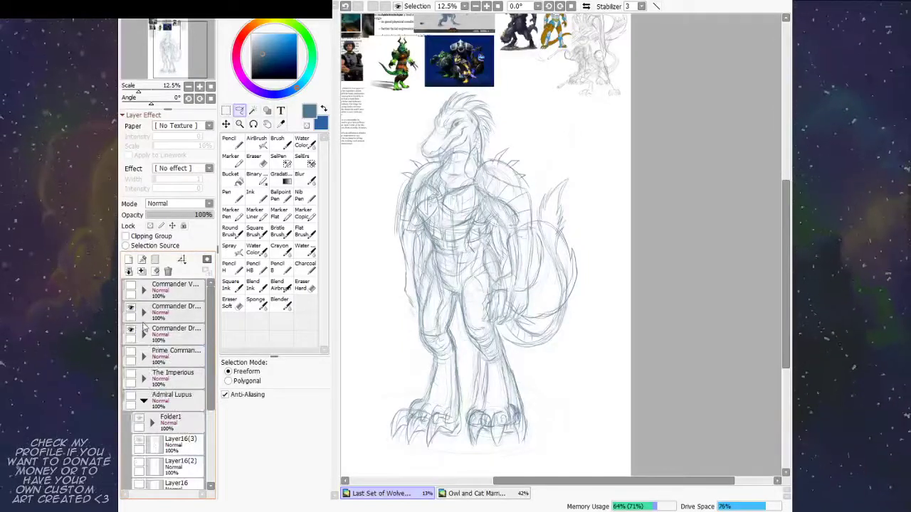
{"action": "left_click", "coordinate": [143, 312]}
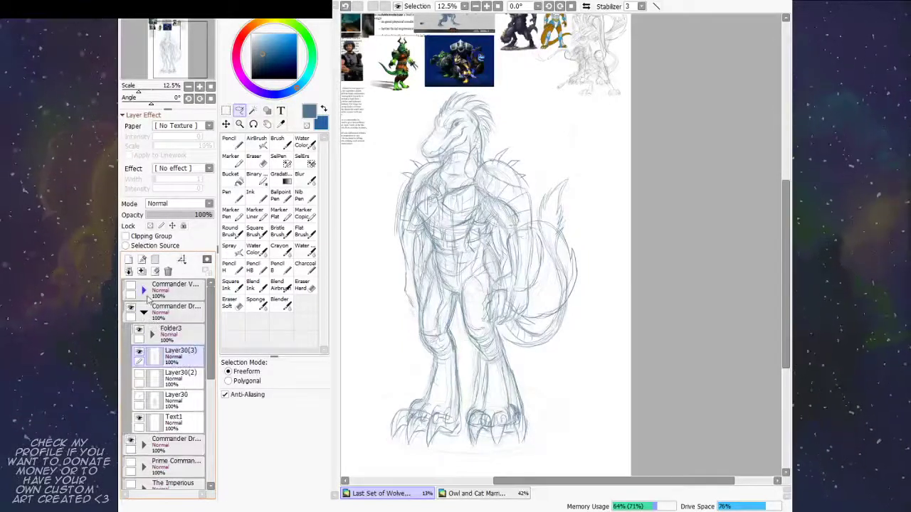
{"action": "left_click", "coordinate": [143, 311]}
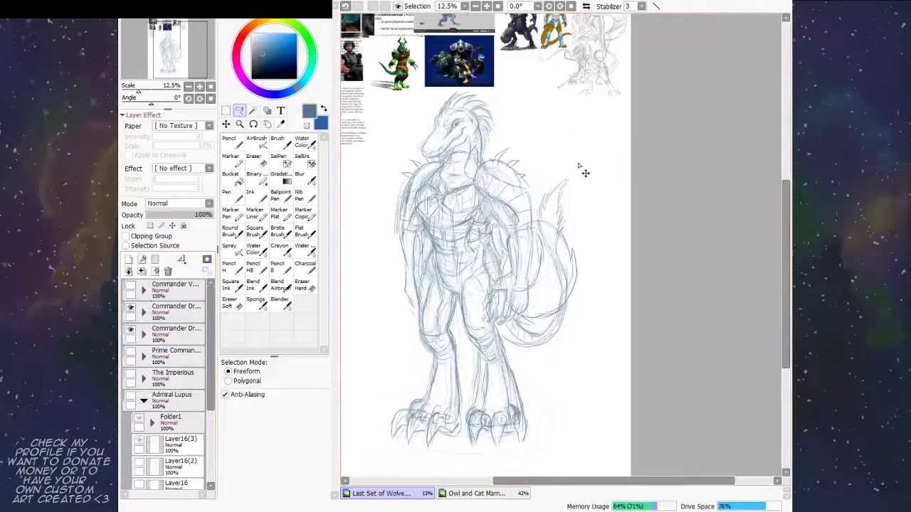
Step: Scale the whole Dromos figure down and reposition it to match the overlaid commander sketch, then apply the transform
{"action": "key", "text": "ctrl+t"}
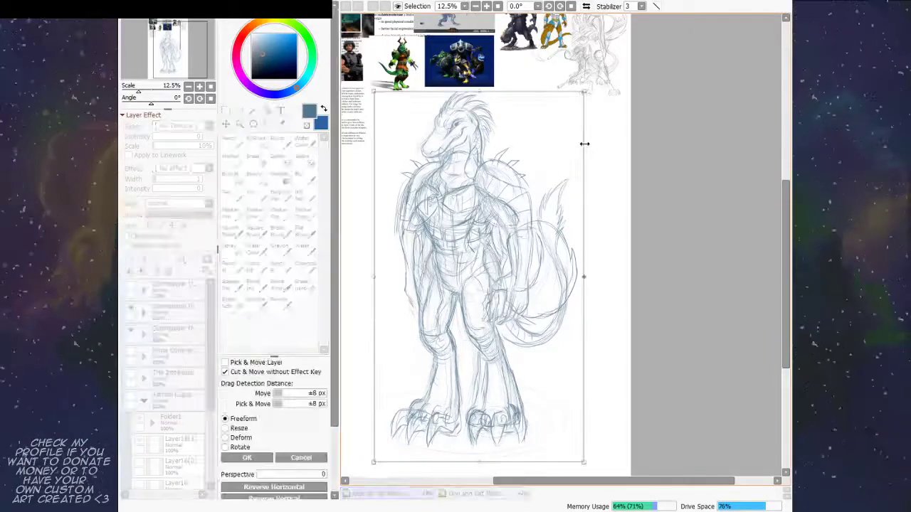
{"action": "left_click_drag", "start_coordinate": [584, 93], "coordinate": [575, 109]}
{"action": "mouse_move", "coordinate": [529, 199]}
{"action": "left_mouse_down"}
{"action": "mouse_move", "coordinate": [551, 173]}
{"action": "mouse_move", "coordinate": [543, 181]}
{"action": "left_mouse_up"}
{"action": "left_click_drag", "start_coordinate": [578, 94], "coordinate": [561, 119]}
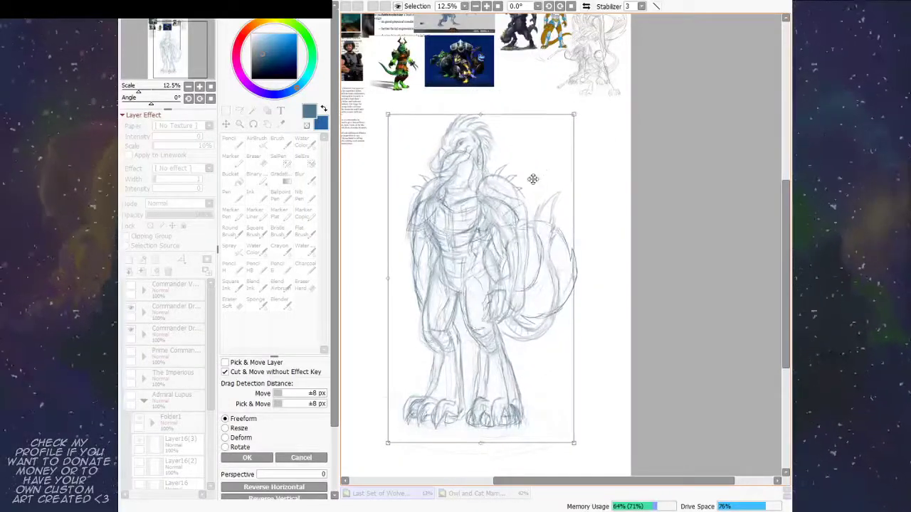
{"action": "mouse_move", "coordinate": [533, 179]}
{"action": "left_mouse_down"}
{"action": "mouse_move", "coordinate": [528, 191]}
{"action": "mouse_move", "coordinate": [530, 181]}
{"action": "left_mouse_up"}
{"action": "left_click_drag", "start_coordinate": [568, 120], "coordinate": [562, 132]}
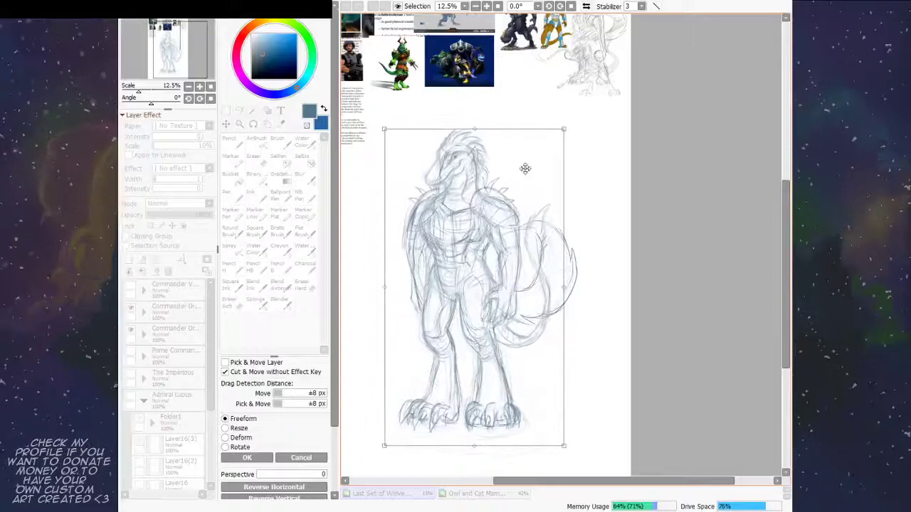
{"action": "left_click_drag", "start_coordinate": [525, 168], "coordinate": [522, 181]}
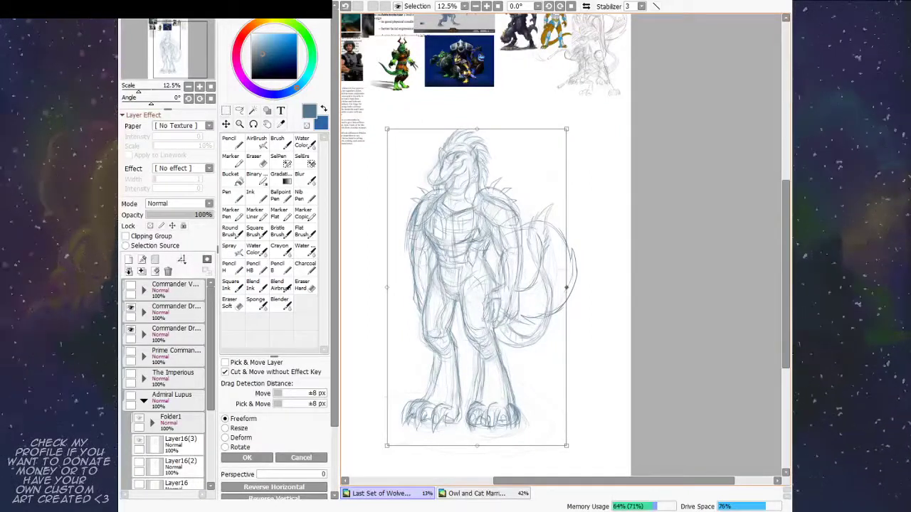
{"action": "key", "text": "Return"}
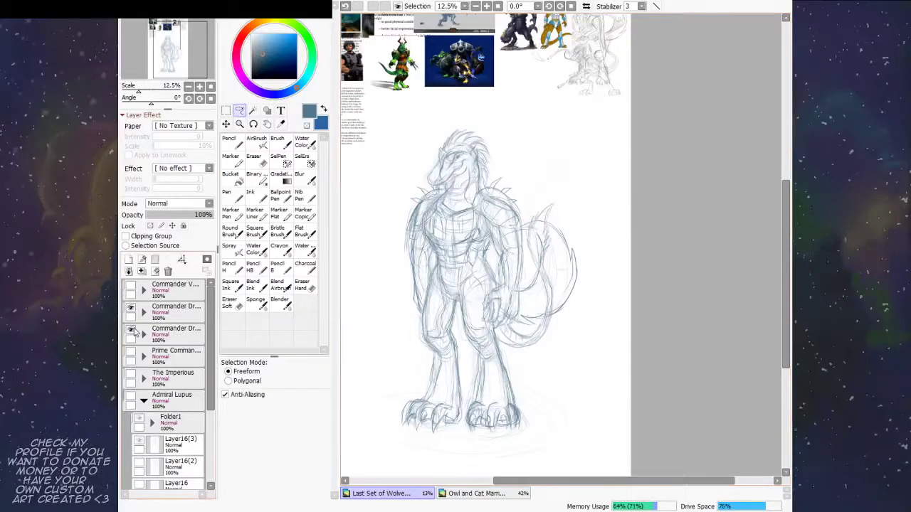
Step: Compare the resized figure with the overlaid commander sketch by toggling folder visibility, and leave the reference folder hidden
{"action": "left_click", "coordinate": [131, 329]}
{"action": "left_click", "coordinate": [131, 308]}
{"action": "left_click", "coordinate": [131, 309]}
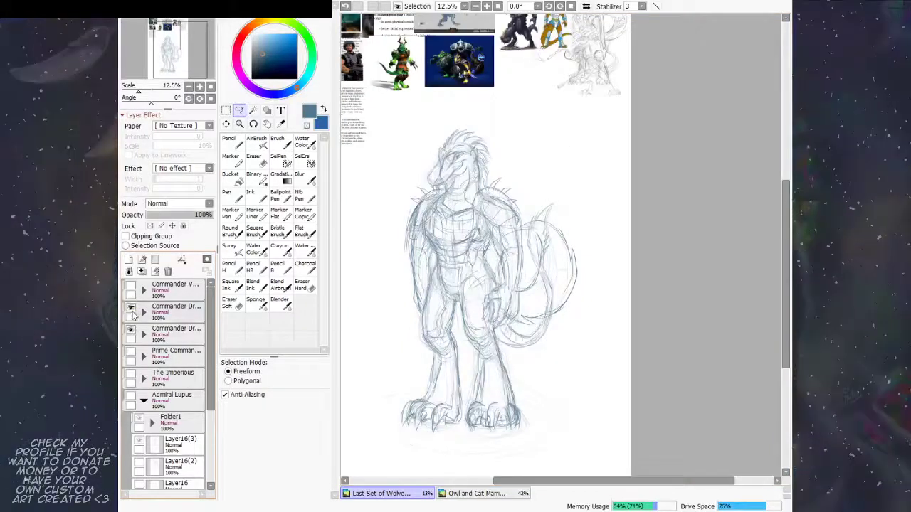
{"action": "left_click", "coordinate": [131, 331]}
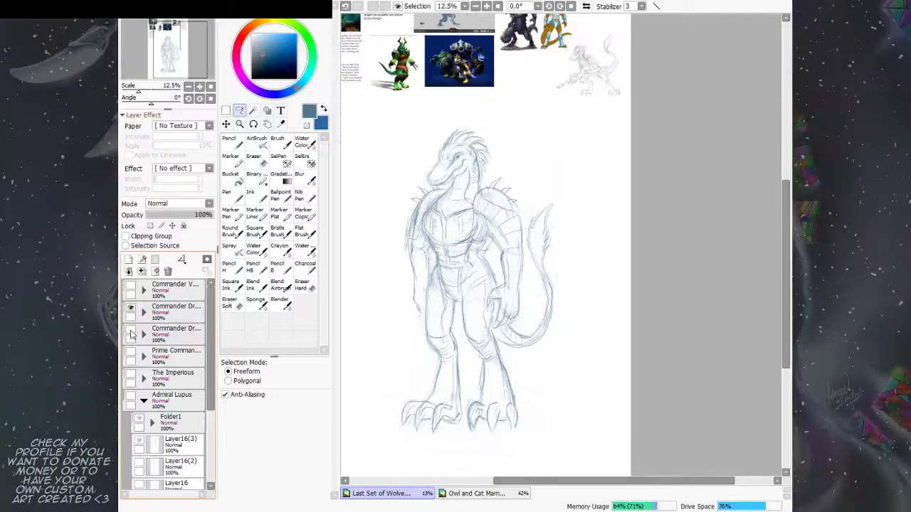
{"action": "left_click", "coordinate": [131, 333]}
{"action": "left_click", "coordinate": [131, 333]}
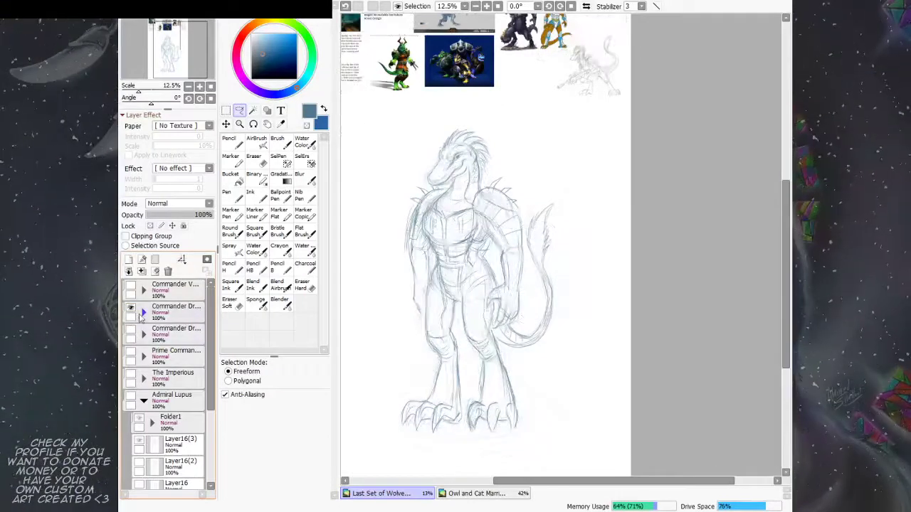
Step: Rotate the entire figure on Layer30(3) slightly clockwise and apply the transform
{"action": "left_click", "coordinate": [143, 312]}
{"action": "left_click", "coordinate": [187, 350]}
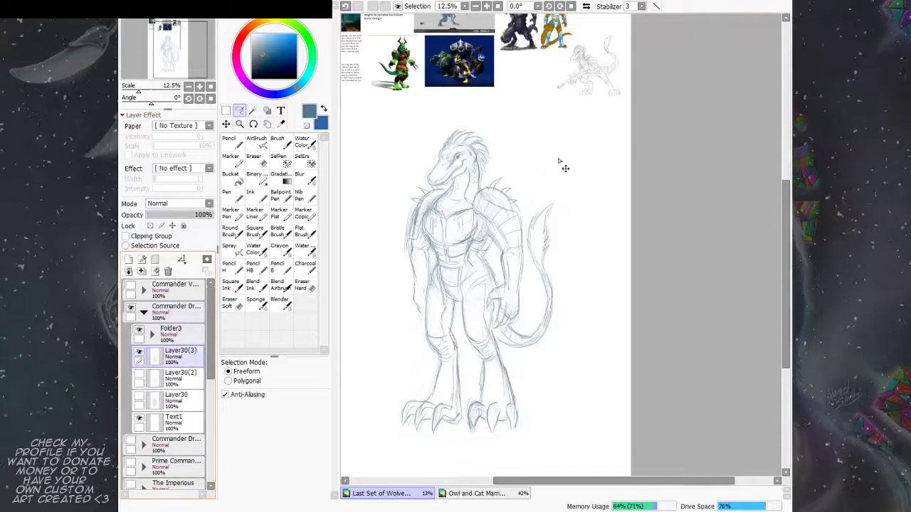
{"action": "key", "text": "ctrl+t"}
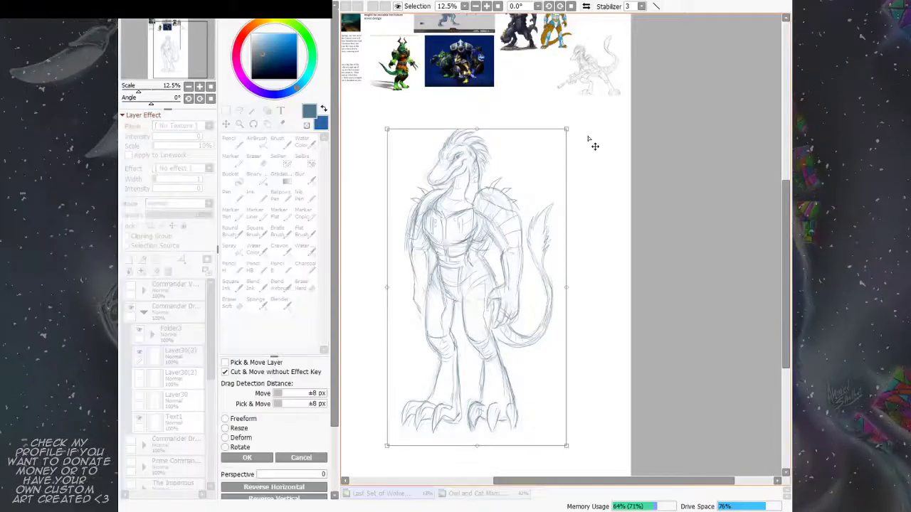
{"action": "left_click_drag", "start_coordinate": [587, 126], "coordinate": [594, 126]}
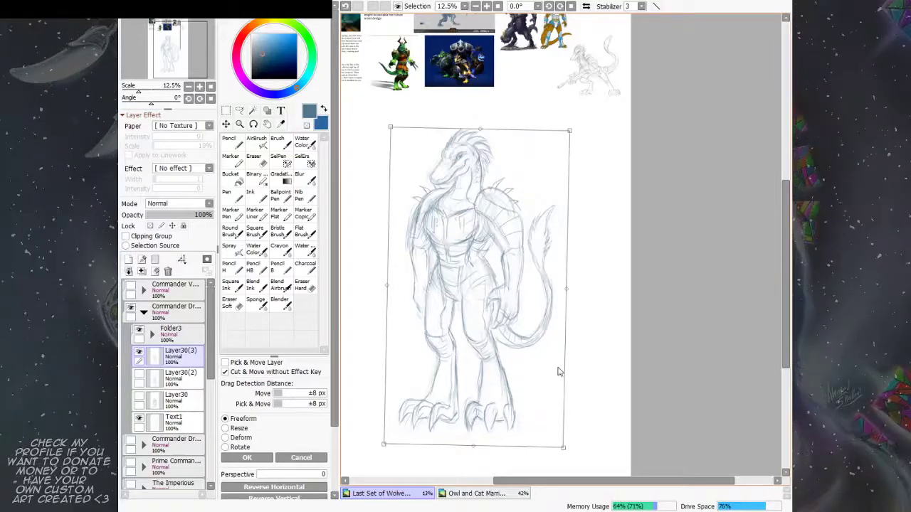
{"action": "key", "text": "Return"}
Step: Lasso both lower legs and feet, rotate them slightly counterclockwise to level the stance, apply the transform, and deselect
{"action": "key", "text": "a"}
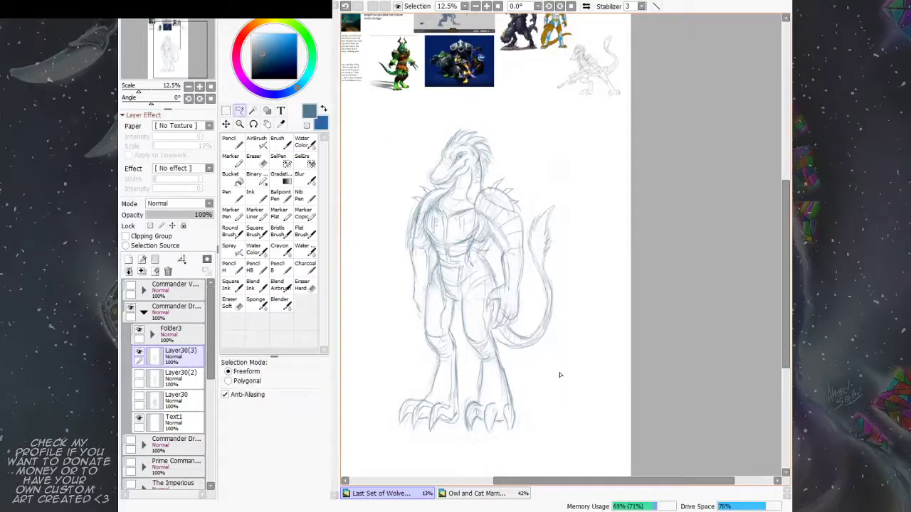
{"action": "mouse_move", "coordinate": [559, 372]}
{"action": "left_mouse_down"}
{"action": "mouse_move", "coordinate": [461, 353]}
{"action": "mouse_move", "coordinate": [388, 448]}
{"action": "mouse_move", "coordinate": [567, 392]}
{"action": "mouse_move", "coordinate": [567, 380]}
{"action": "left_mouse_up"}
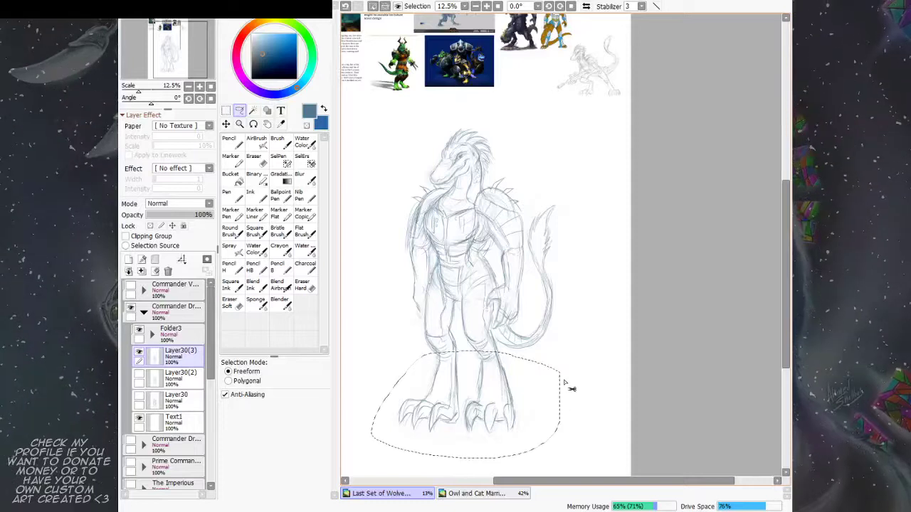
{"action": "key", "text": "ctrl+t"}
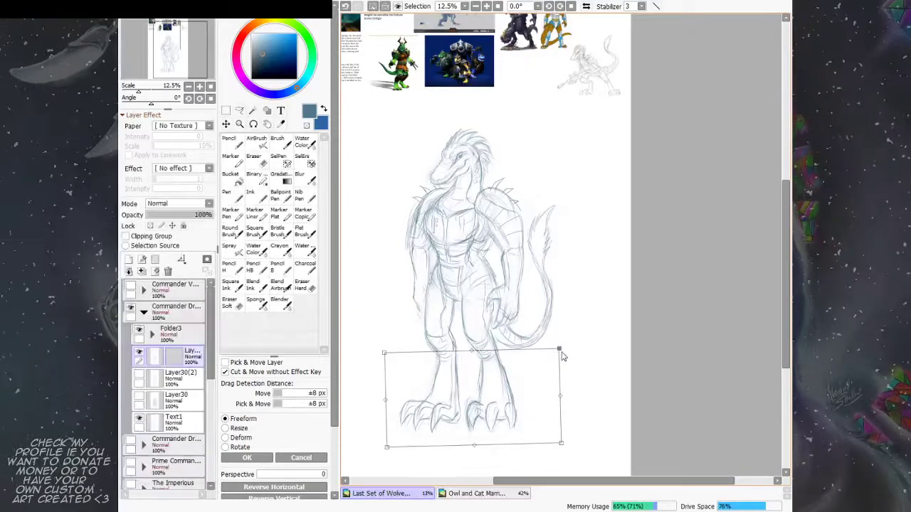
{"action": "key", "text": "Return"}
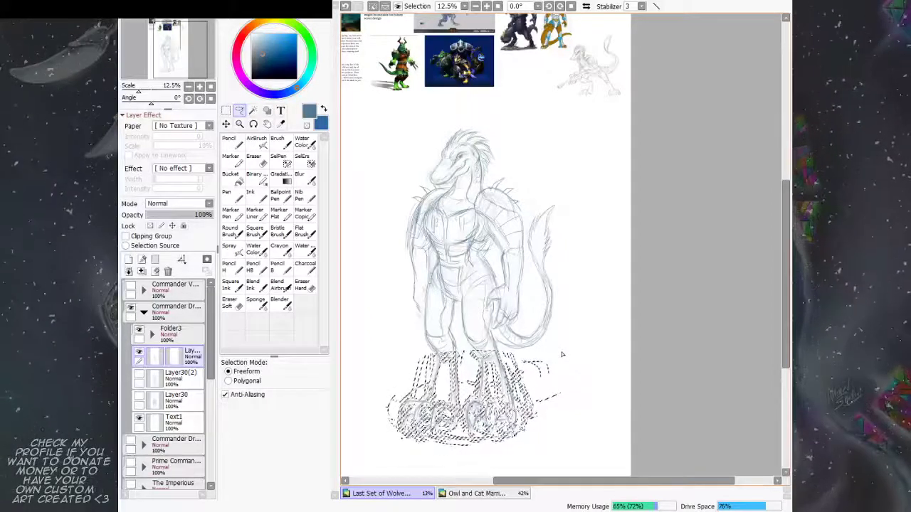
{"action": "key", "text": "ctrl+d"}
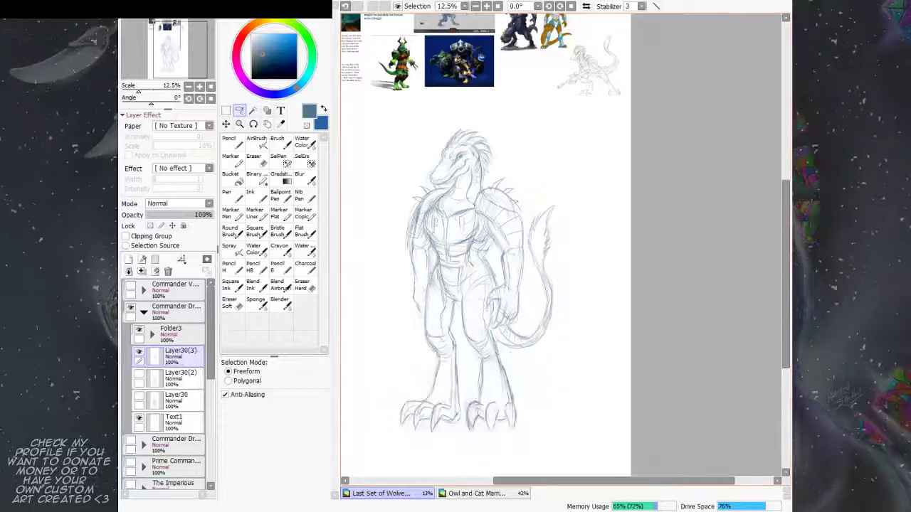
Step: Check the adjusted figure's balance in the mirrored view and return to the previous orientation
{"action": "scroll", "coordinate": [571, 204], "scroll_direction": "up", "scroll_amount": 1}
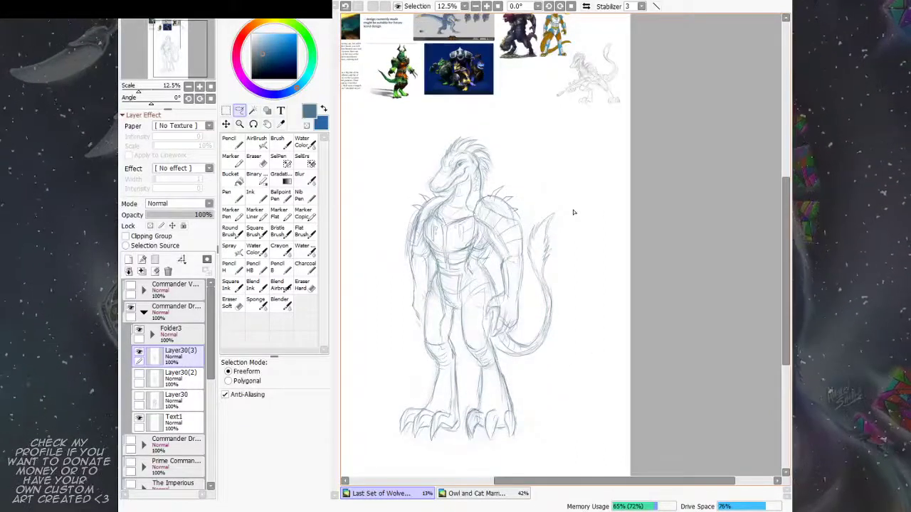
{"action": "key", "text": "h"}
{"action": "key", "text": "h"}
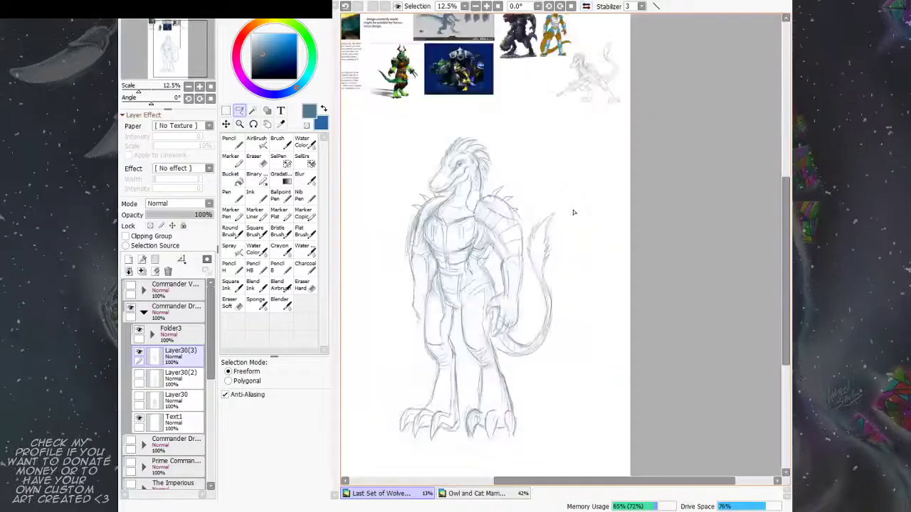
Step: Collapse and hide the Commander Dromos folder, and show the Commander Dralex folder in its place
{"action": "left_click", "coordinate": [143, 312]}
{"action": "left_click", "coordinate": [131, 309]}
{"action": "left_click", "coordinate": [130, 309]}
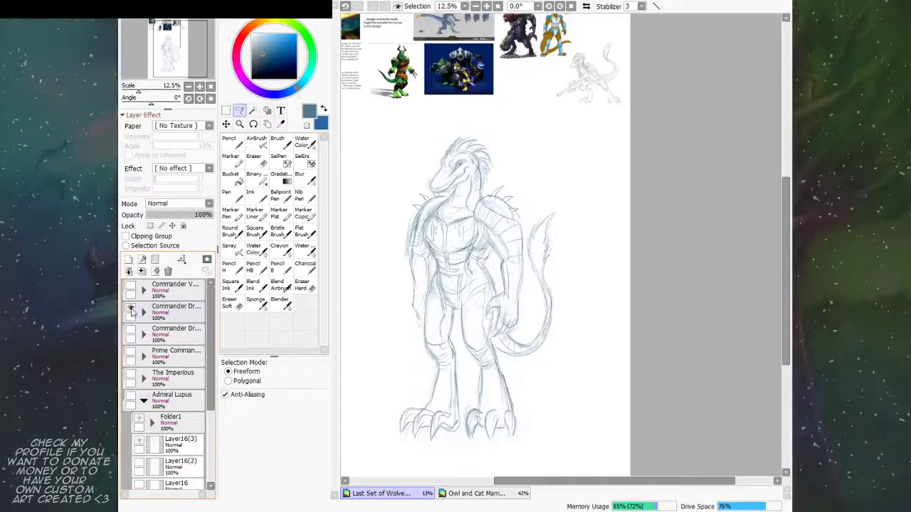
{"action": "left_click", "coordinate": [131, 309]}
{"action": "left_click", "coordinate": [131, 331]}
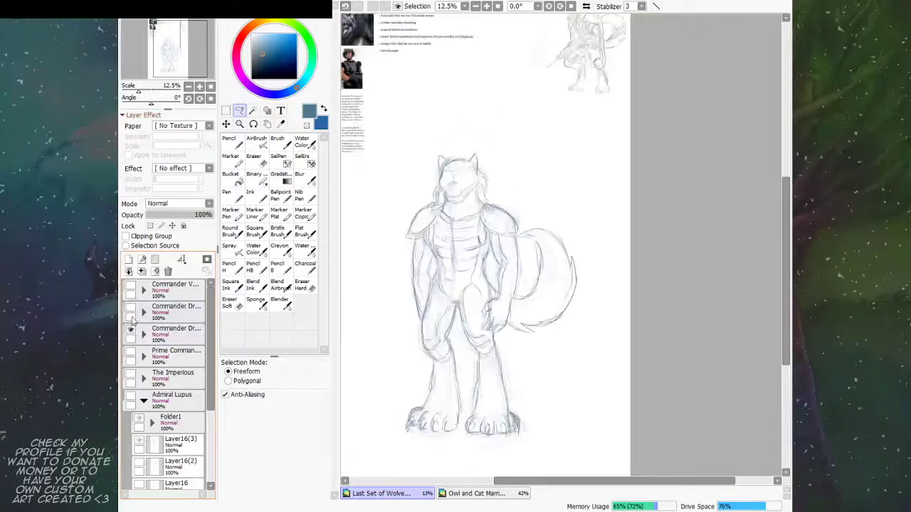
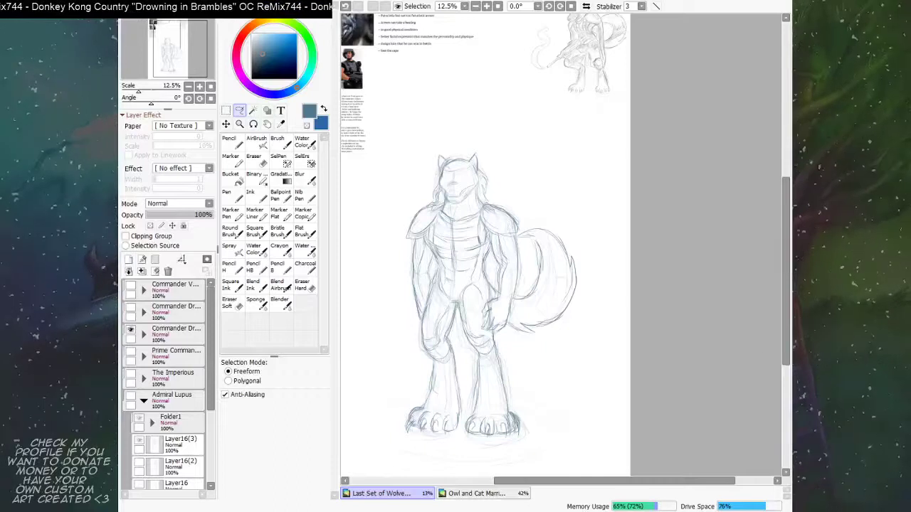
Step: Expand the Commander Dralex folder and lighten the wolf figure's rough sketch on Layer31(2) with a Hue/Saturation adjustment
{"action": "left_click", "coordinate": [144, 333]}
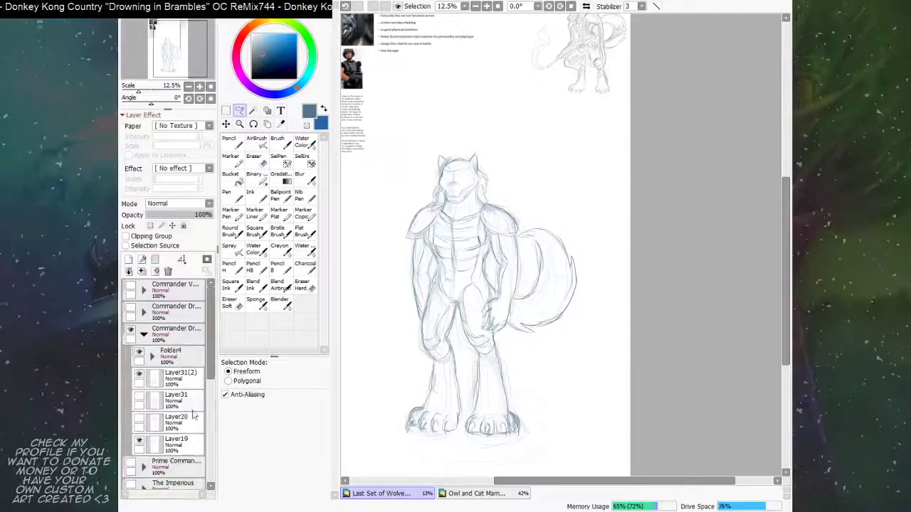
{"action": "left_click", "coordinate": [139, 376]}
{"action": "left_click", "coordinate": [139, 376]}
{"action": "left_click", "coordinate": [174, 378]}
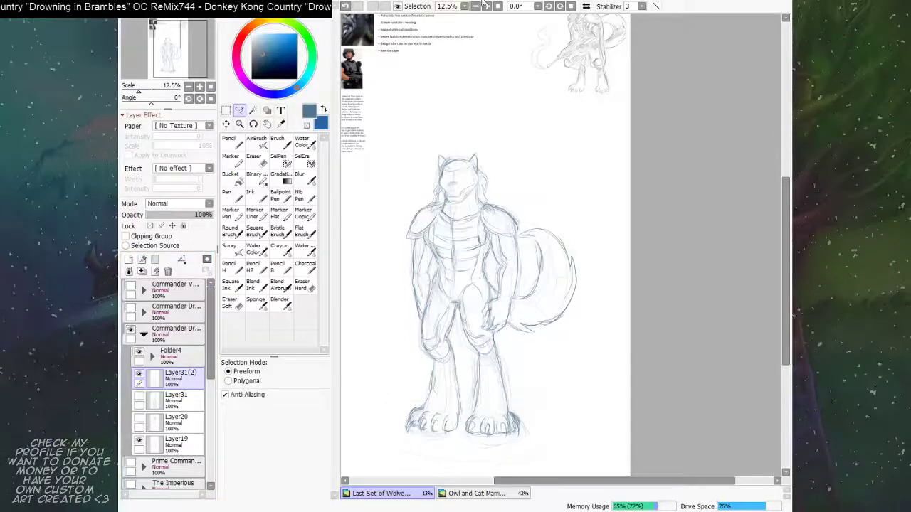
{"action": "key", "text": "ctrl+u"}
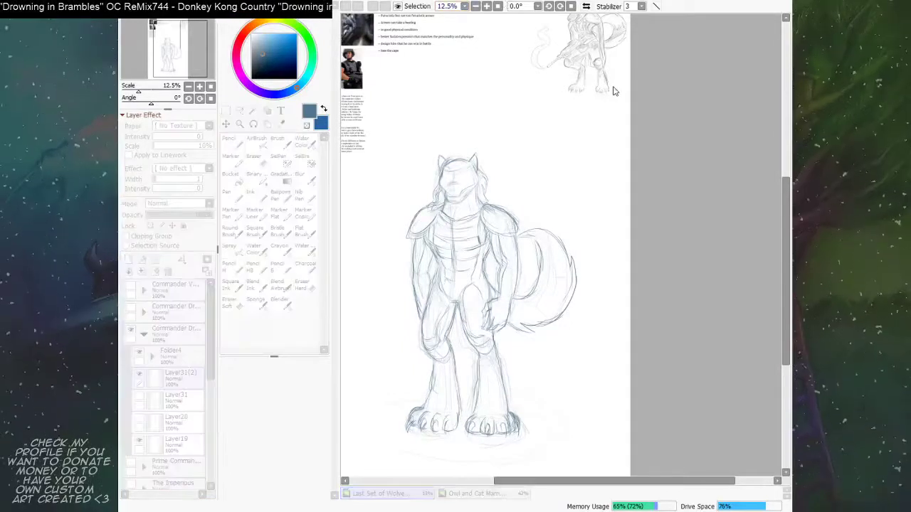
{"action": "left_click_drag", "start_coordinate": [613, 85], "coordinate": [659, 83]}
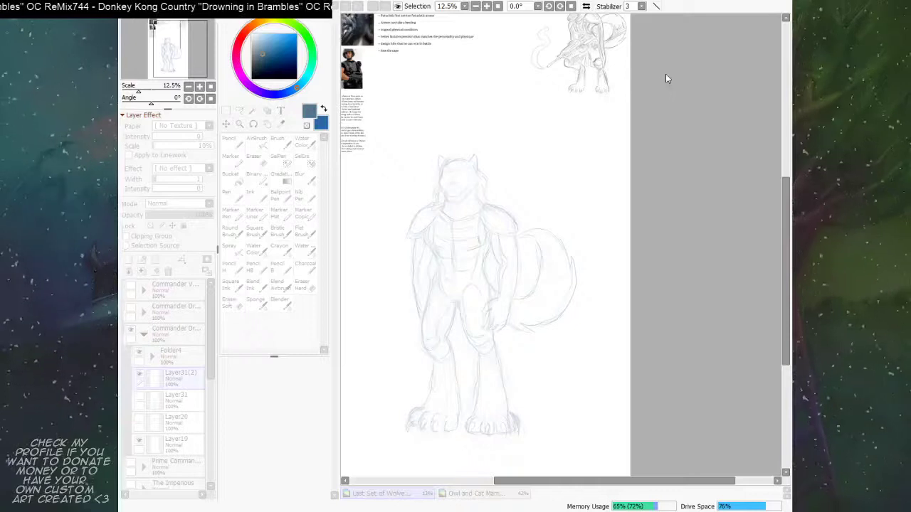
{"action": "left_click", "coordinate": [637, 111]}
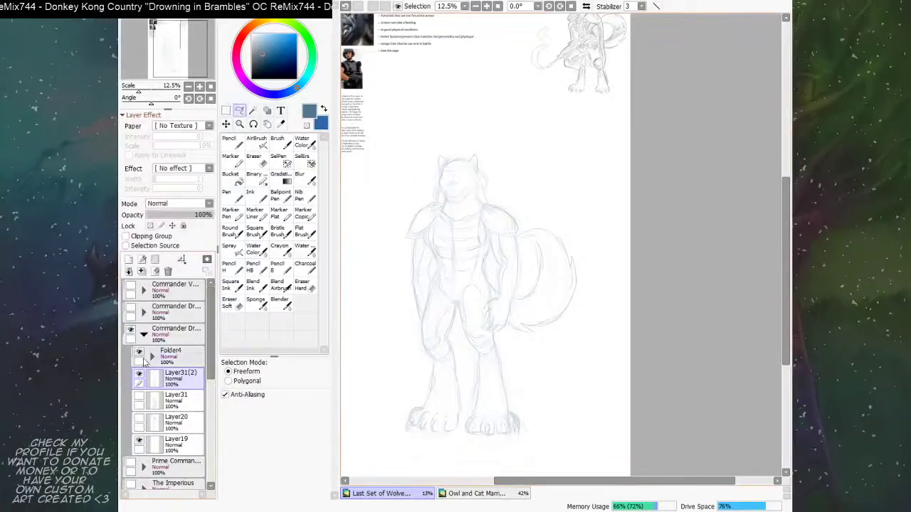
Step: Move the reference images, notes and small armed-wolf sketch in Folder4 down alongside the large figure
{"action": "left_click", "coordinate": [174, 359]}
{"action": "left_click_drag", "start_coordinate": [528, 221], "coordinate": [582, 271]}
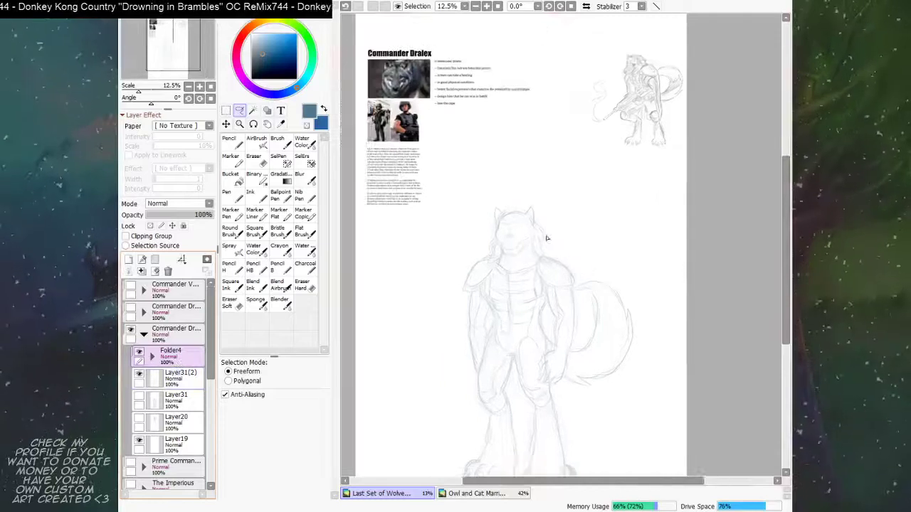
{"action": "left_click", "coordinate": [226, 123]}
{"action": "left_click_drag", "start_coordinate": [659, 143], "coordinate": [649, 248]}
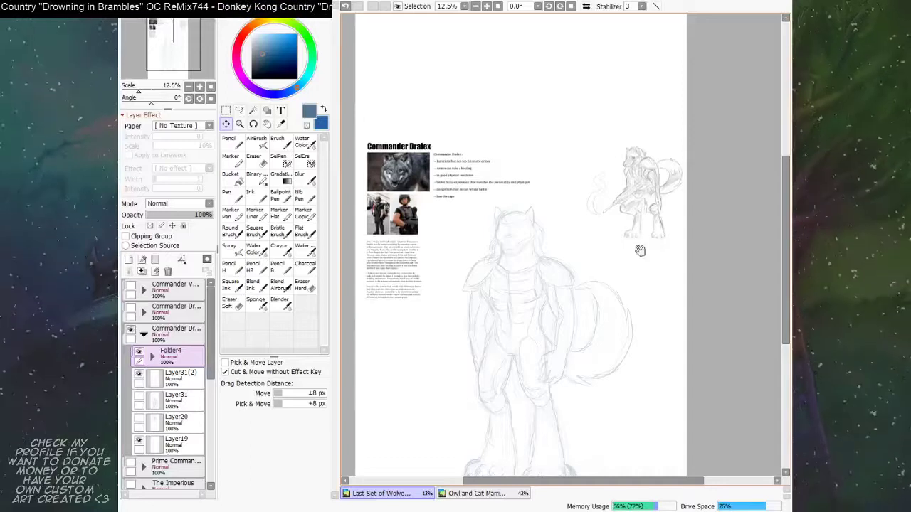
{"action": "left_click_drag", "start_coordinate": [631, 277], "coordinate": [616, 228]}
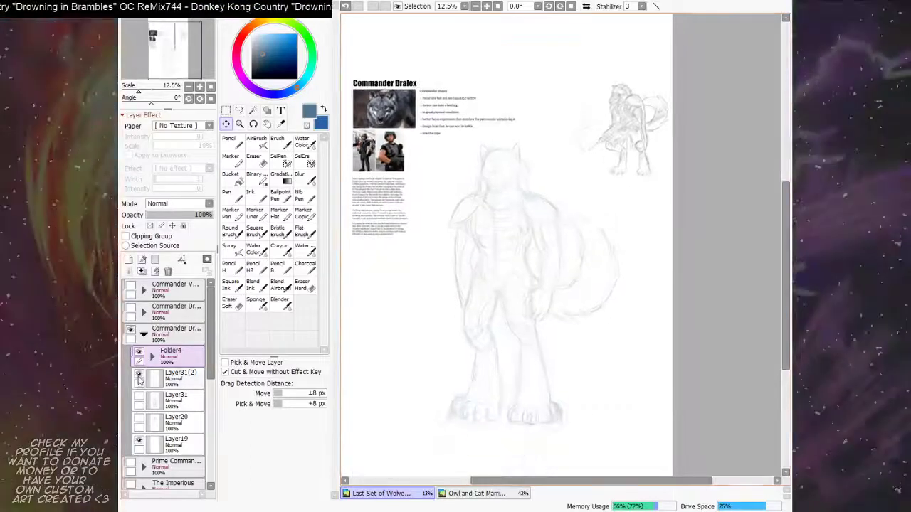
Step: Make Layer31(2) the drawing layer again and review Commander Dralex's notes and references next to the figure's upper body
{"action": "left_click", "coordinate": [139, 375]}
{"action": "left_click", "coordinate": [139, 375]}
{"action": "left_click", "coordinate": [171, 387]}
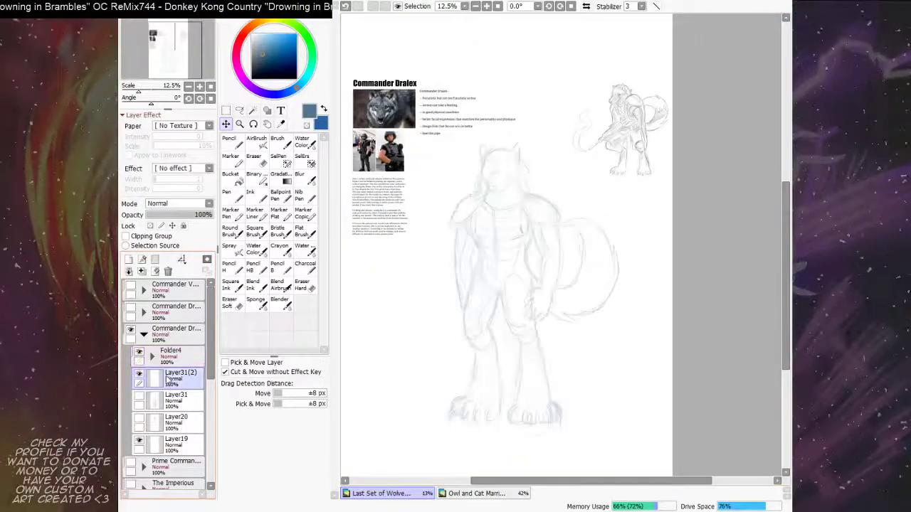
{"action": "left_click_drag", "start_coordinate": [623, 371], "coordinate": [620, 339]}
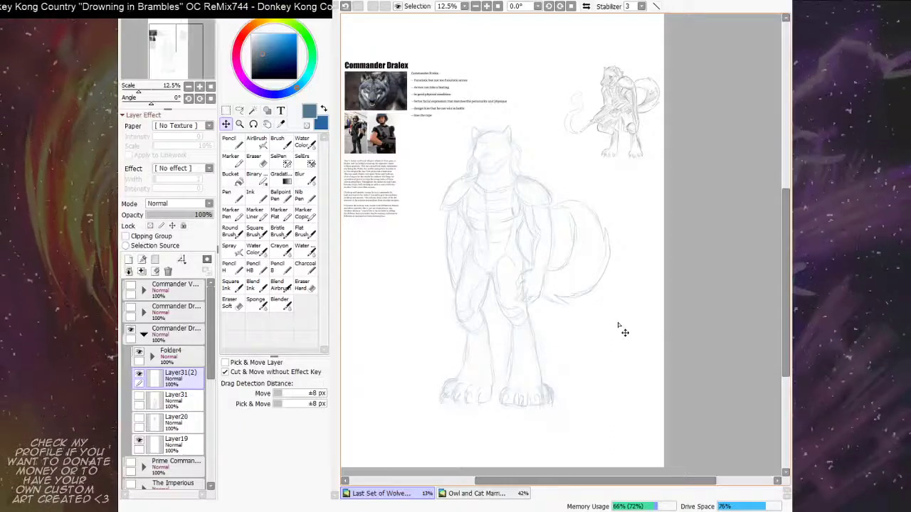
{"action": "left_click", "coordinate": [240, 125]}
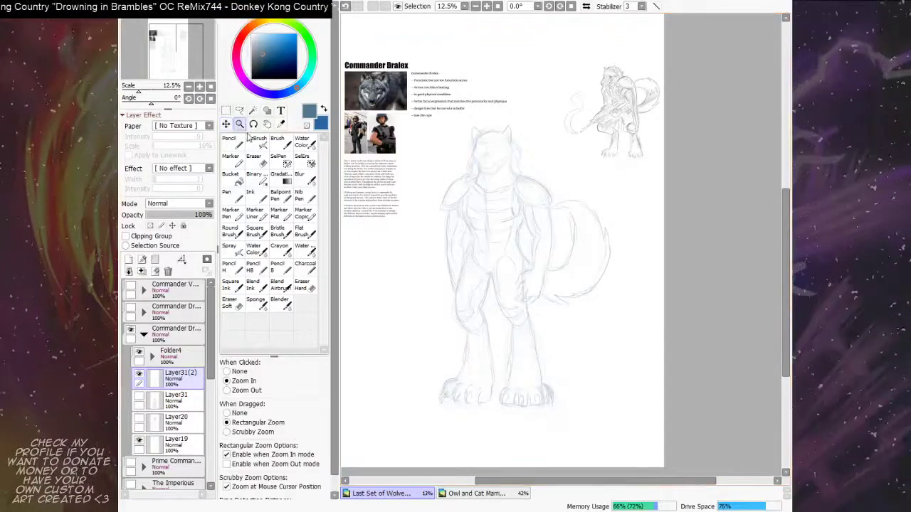
{"action": "left_click", "coordinate": [501, 183]}
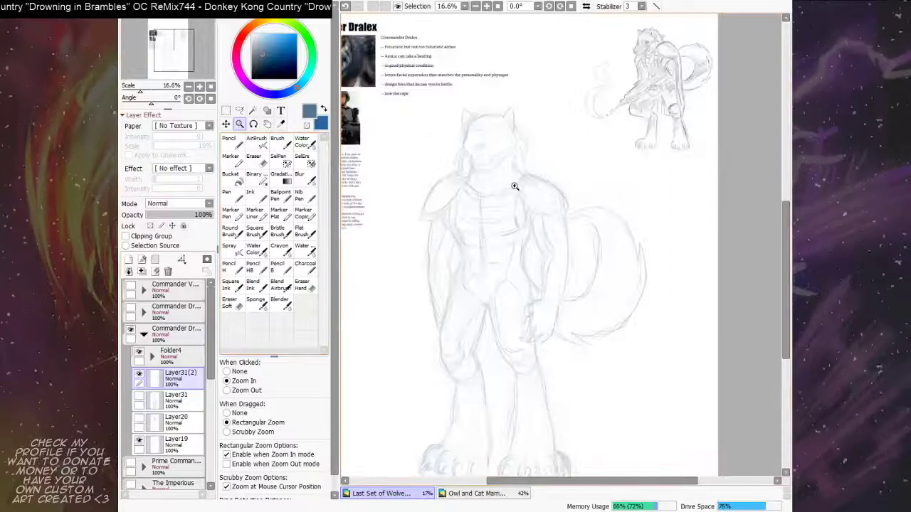
{"action": "left_click", "coordinate": [514, 188]}
{"action": "left_click_drag", "start_coordinate": [508, 209], "coordinate": [606, 325]}
{"action": "key", "text": "Tab"}
{"action": "left_click_drag", "start_coordinate": [534, 333], "coordinate": [497, 345]}
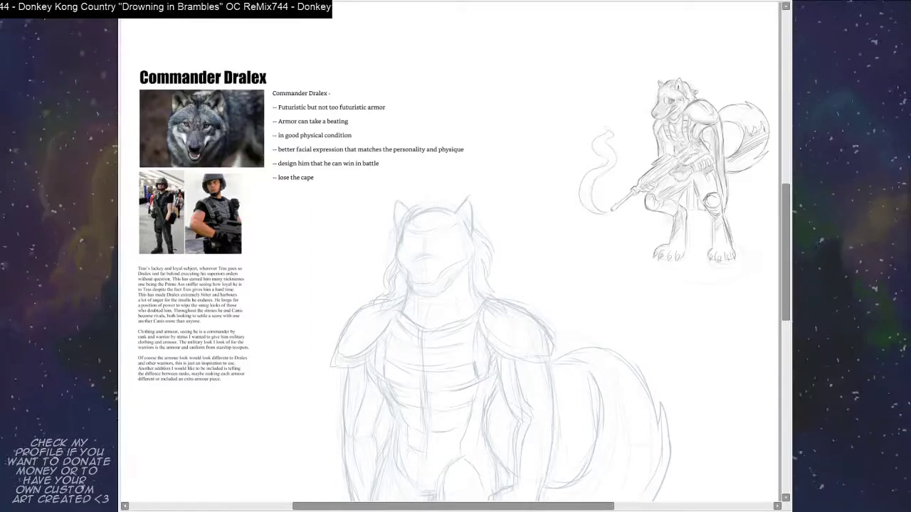
Step: Using the Blend Ink brush, sketch angry eyes and a furrowed brow on the wolf's faint head
{"action": "key", "text": "Tab"}
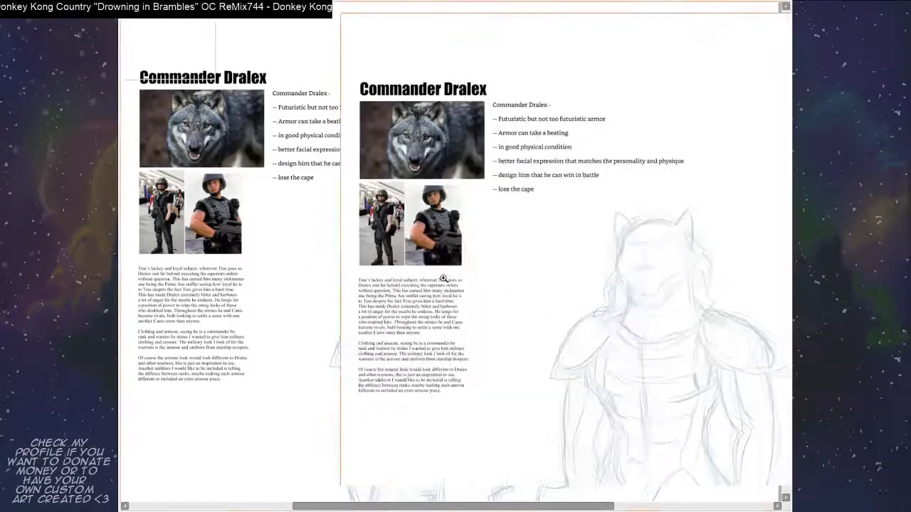
{"action": "left_click", "coordinate": [270, 322]}
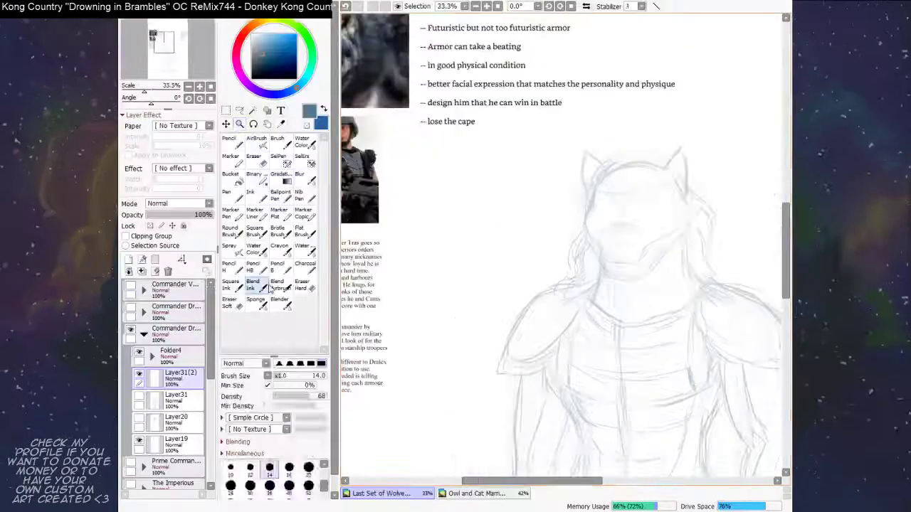
{"action": "key", "text": "Tab"}
{"action": "left_click_drag", "start_coordinate": [520, 346], "coordinate": [505, 368]}
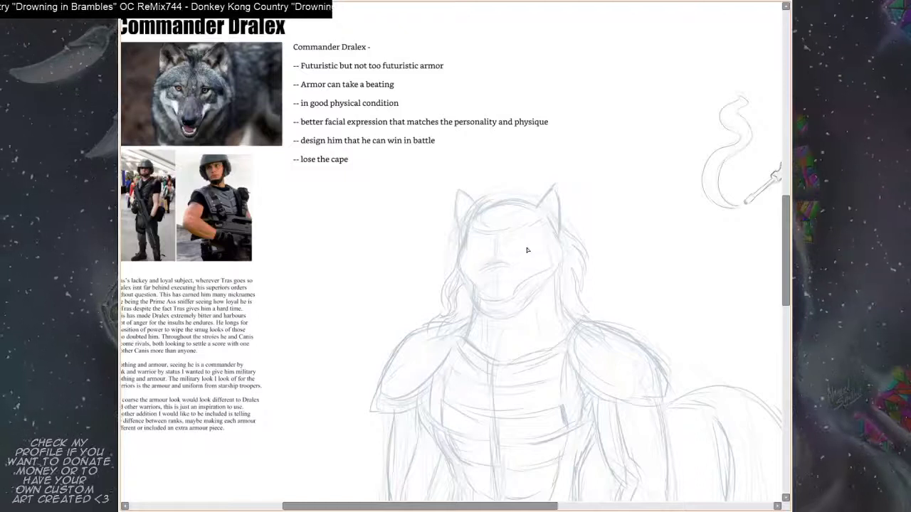
{"action": "left_click_drag", "start_coordinate": [528, 264], "coordinate": [528, 230]}
{"action": "scroll", "coordinate": [437, 309], "scroll_direction": "down", "scroll_amount": 3}
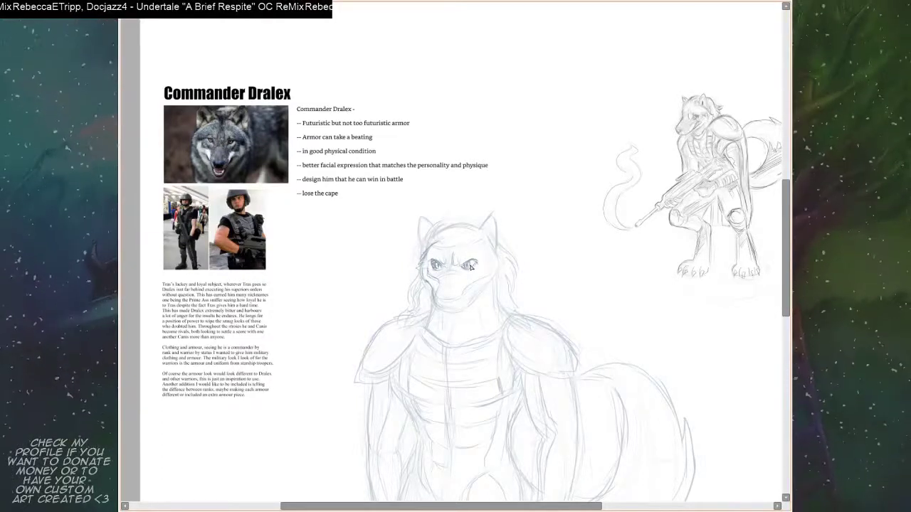
{"action": "scroll", "coordinate": [474, 265], "scroll_direction": "down", "scroll_amount": 1}
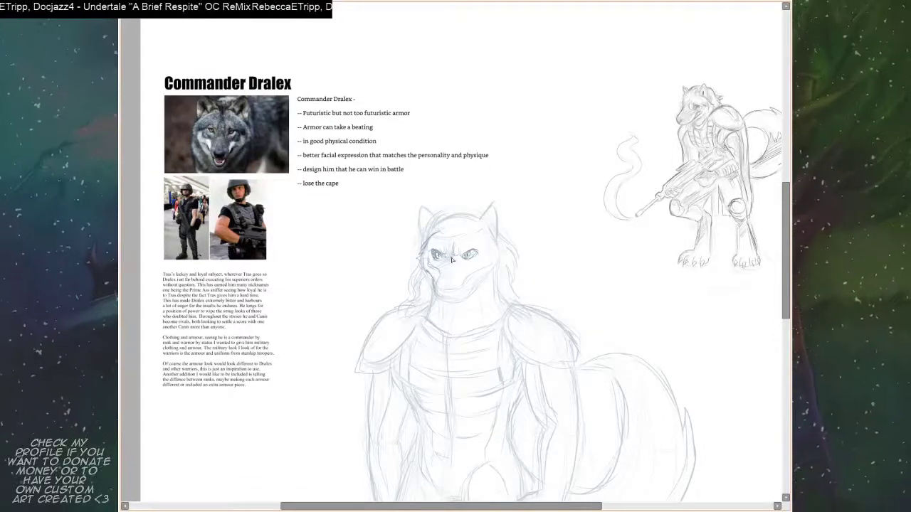
Step: Sketch the wolf's nose and define the muzzle, mouth and cheek lines beneath the eyes
{"action": "scroll", "coordinate": [451, 268], "scroll_direction": "down", "scroll_amount": 1}
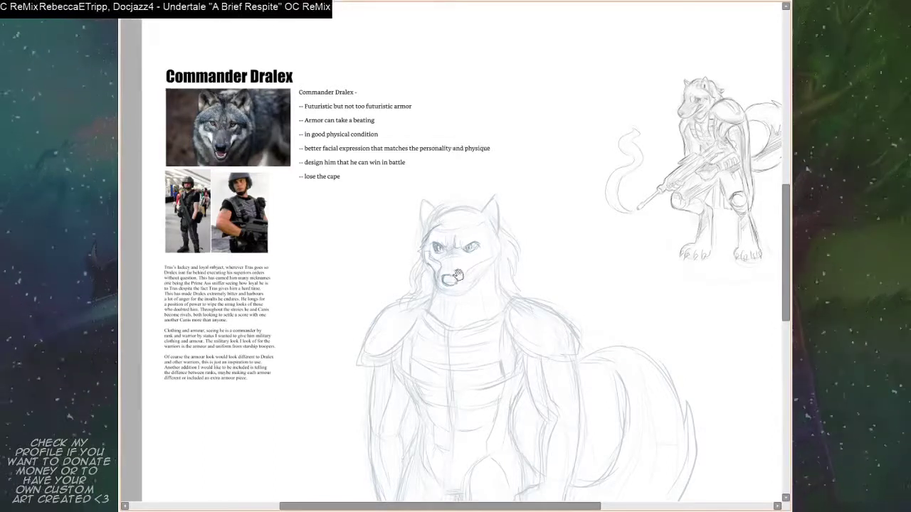
{"action": "left_click_drag", "start_coordinate": [453, 279], "coordinate": [456, 273]}
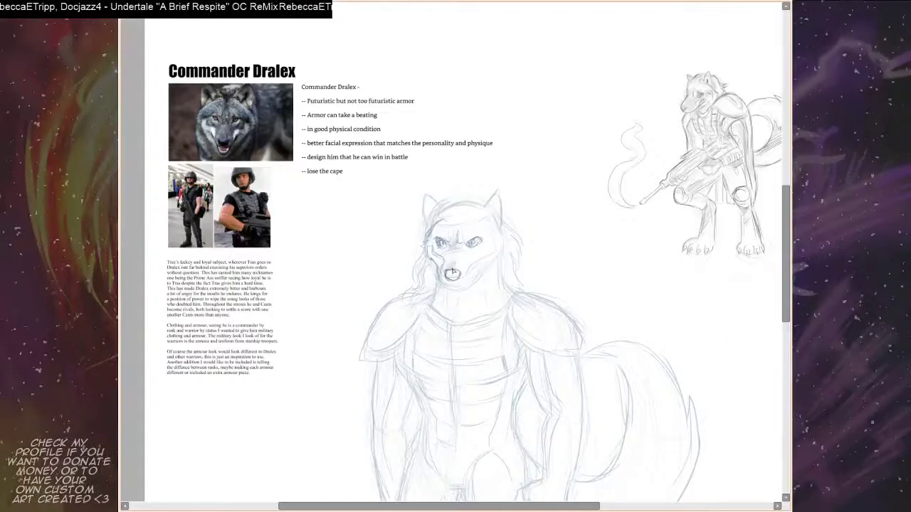
{"action": "left_click_drag", "start_coordinate": [467, 269], "coordinate": [463, 264]}
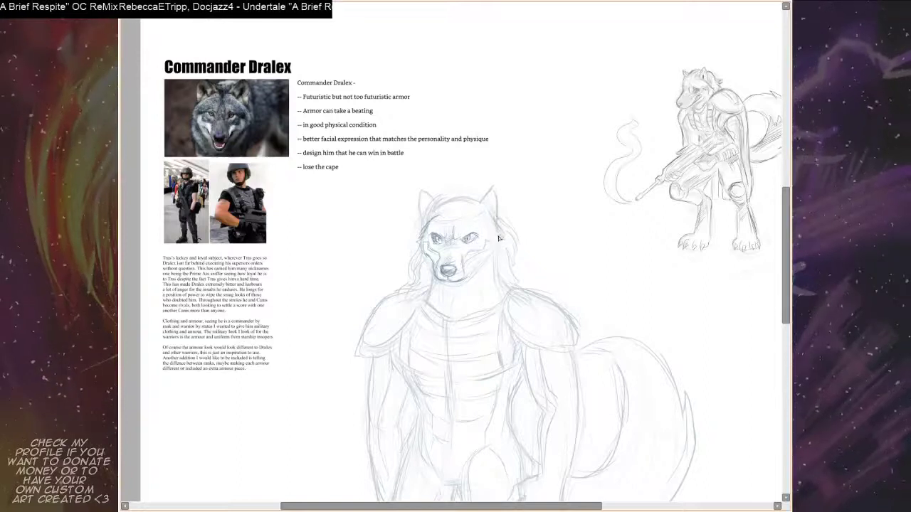
Step: Erase the rough guide lines beside the wolf's head and redraw the hair over the forehead and side of the face
{"action": "key", "text": "Tab"}
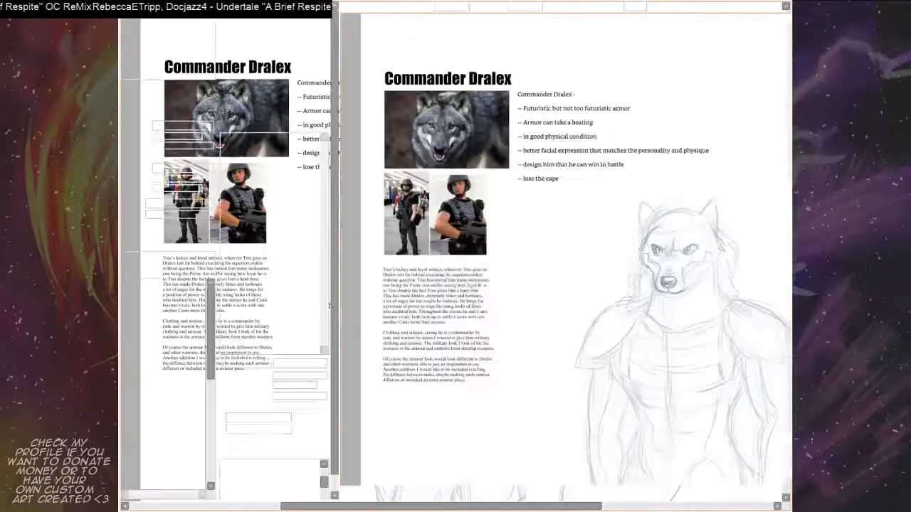
{"action": "key", "text": "Tab"}
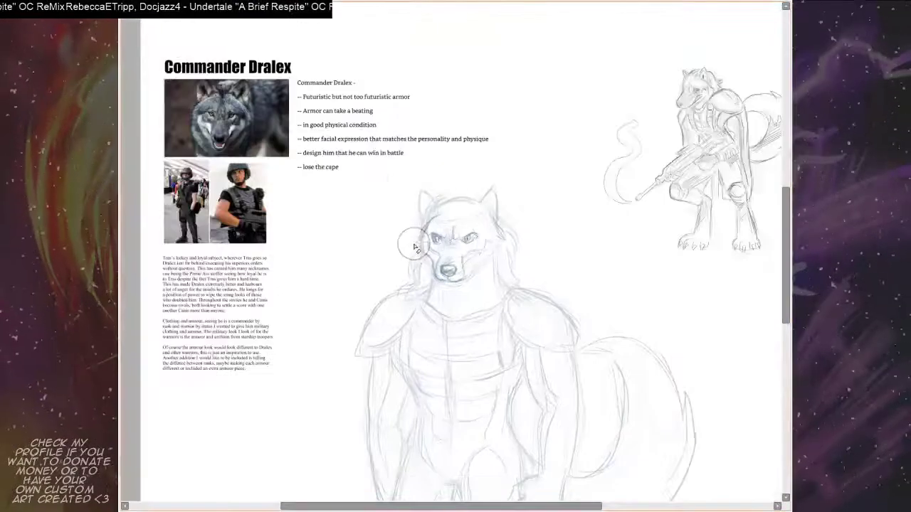
{"action": "mouse_move", "coordinate": [411, 241]}
{"action": "left_mouse_down"}
{"action": "mouse_move", "coordinate": [422, 244]}
{"action": "mouse_move", "coordinate": [420, 236]}
{"action": "left_mouse_up"}
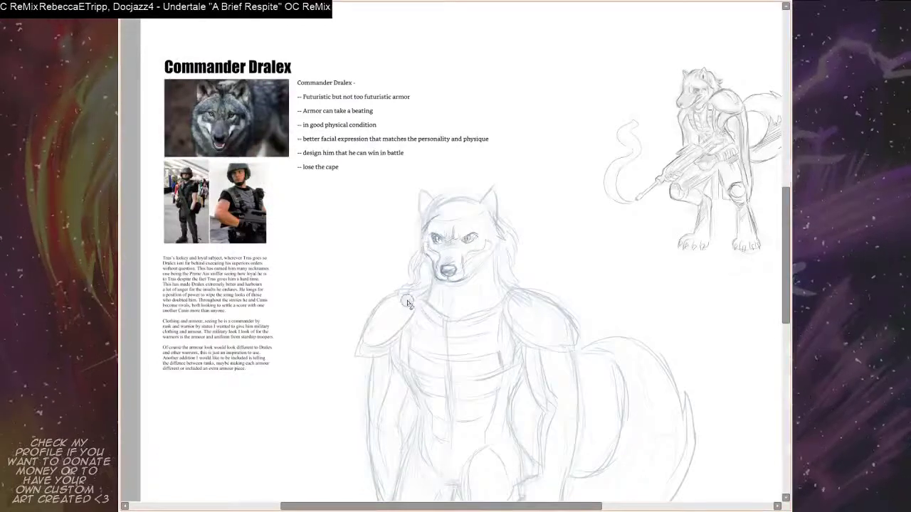
{"action": "key", "text": "Tab"}
{"action": "key", "text": "Tab"}
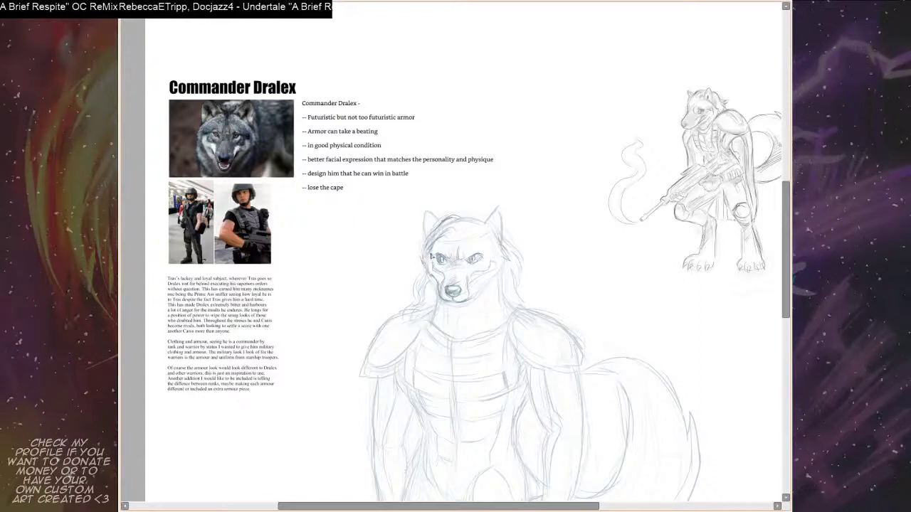
{"action": "scroll", "coordinate": [504, 232], "scroll_direction": "down", "scroll_amount": 1}
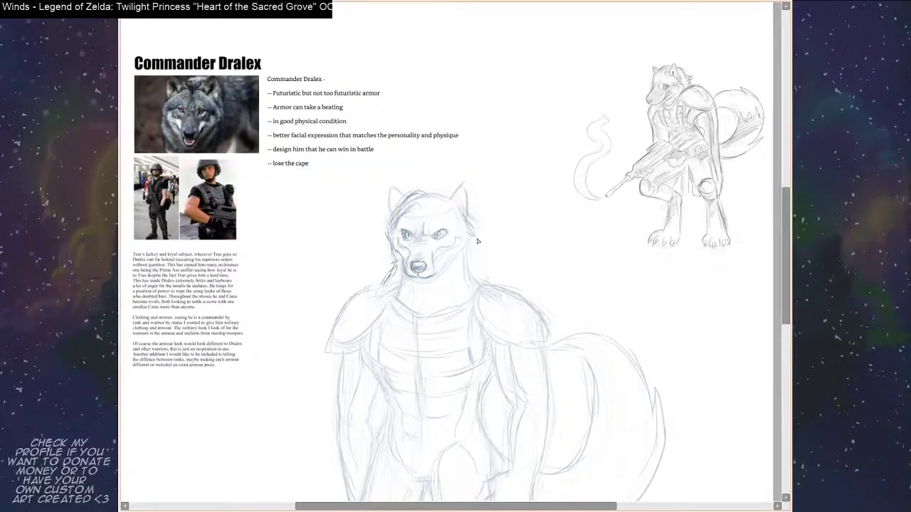
Step: Refine the hair tuft, cheek fur and jaw, and sketch ragged fur down the neck to the shoulder armour
{"action": "left_click_drag", "start_coordinate": [481, 197], "coordinate": [500, 246]}
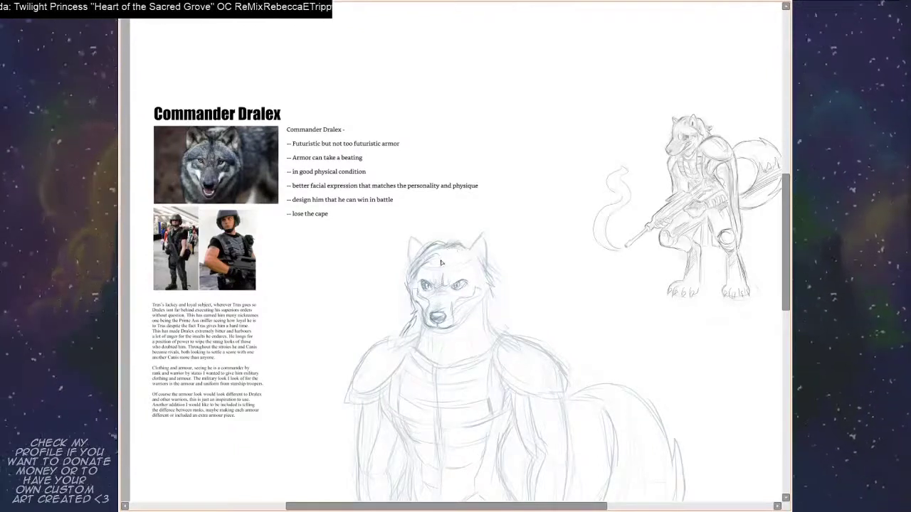
{"action": "left_click_drag", "start_coordinate": [463, 242], "coordinate": [468, 228]}
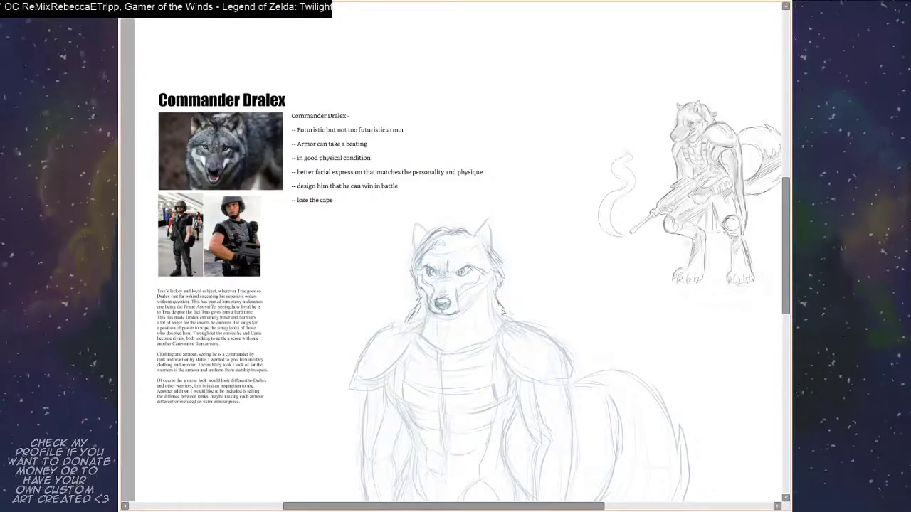
{"action": "scroll", "coordinate": [505, 313], "scroll_direction": "down", "scroll_amount": 1}
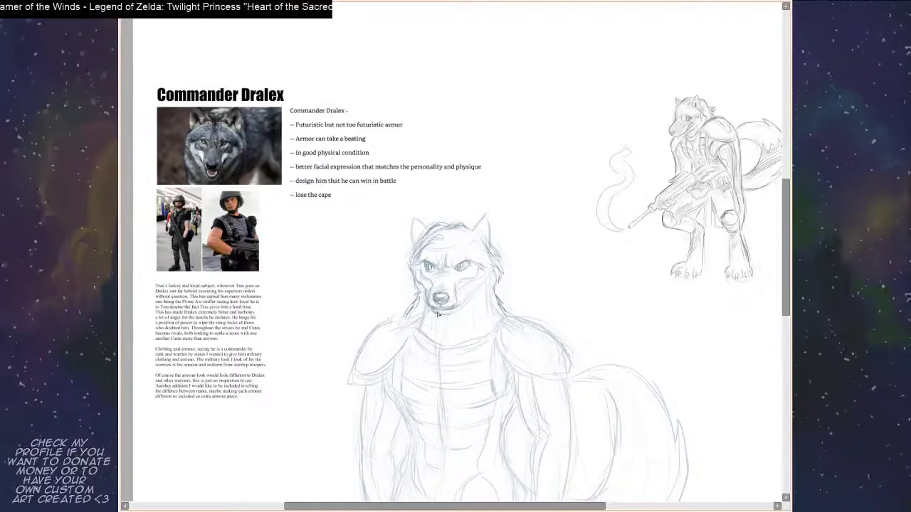
{"action": "left_click_drag", "start_coordinate": [433, 309], "coordinate": [442, 317]}
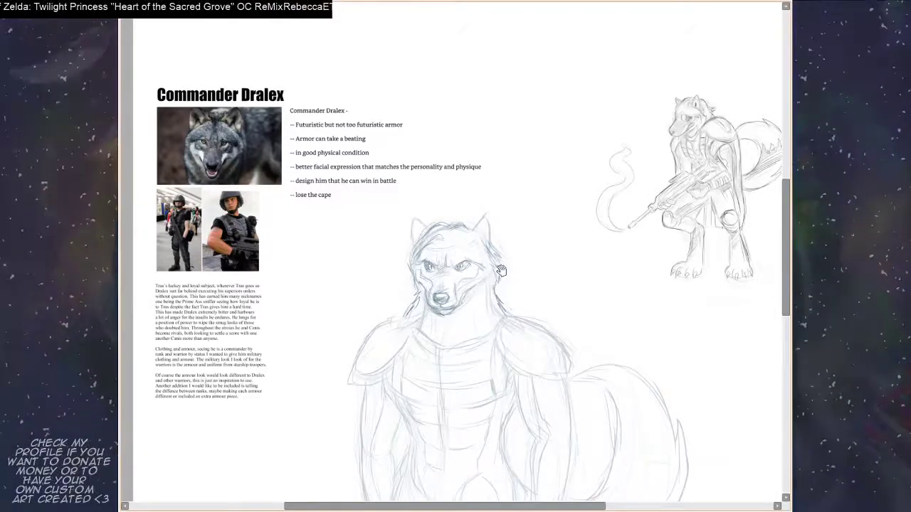
{"action": "left_click_drag", "start_coordinate": [501, 261], "coordinate": [503, 241]}
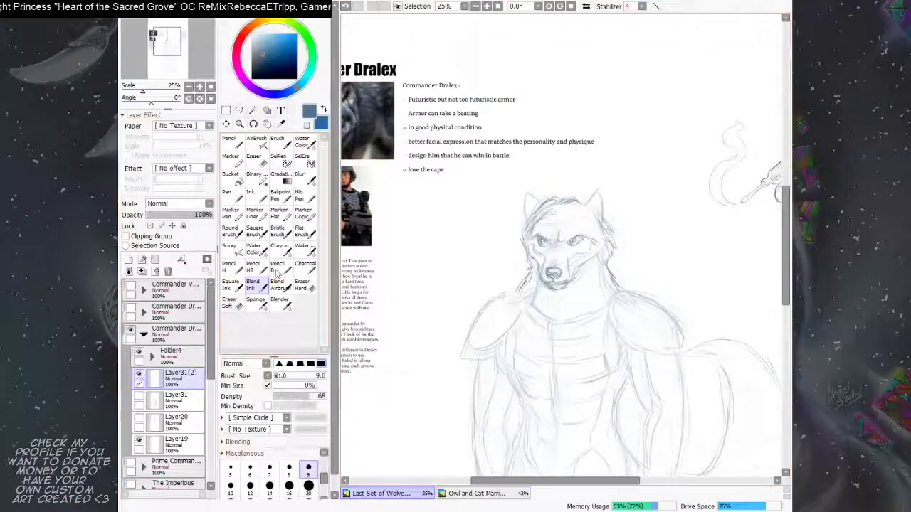
{"action": "key", "text": "Tab"}
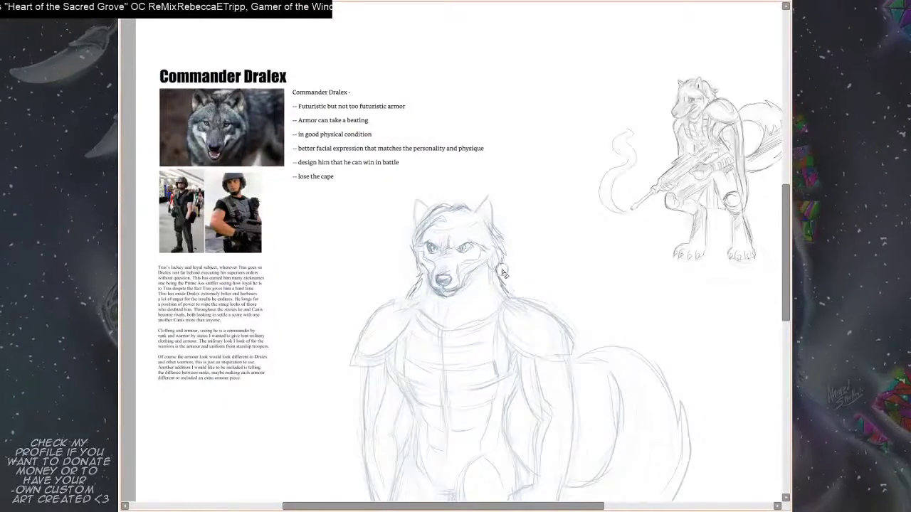
Step: Redraw the wolf's pointed ears and sketch a tuft of hair between them on top of the head
{"action": "left_click_drag", "start_coordinate": [524, 254], "coordinate": [523, 263]}
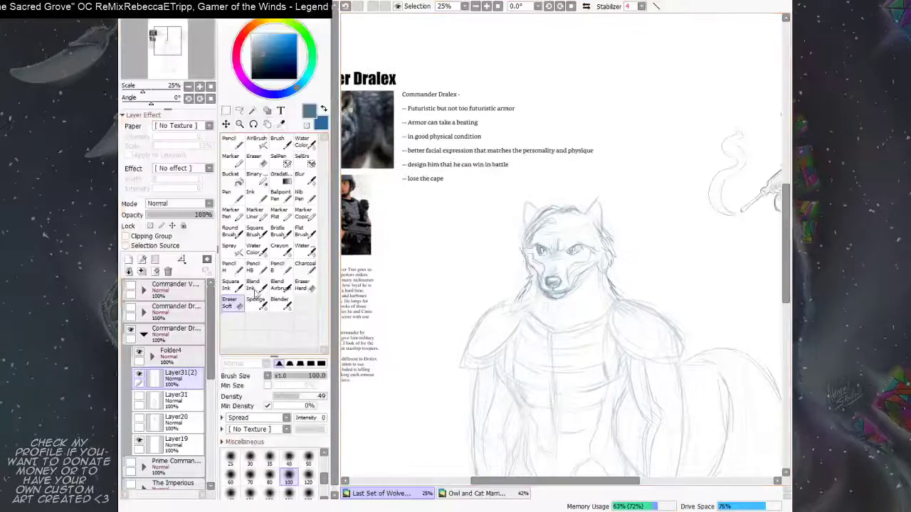
{"action": "key", "text": "Tab"}
{"action": "left_click_drag", "start_coordinate": [529, 214], "coordinate": [514, 255]}
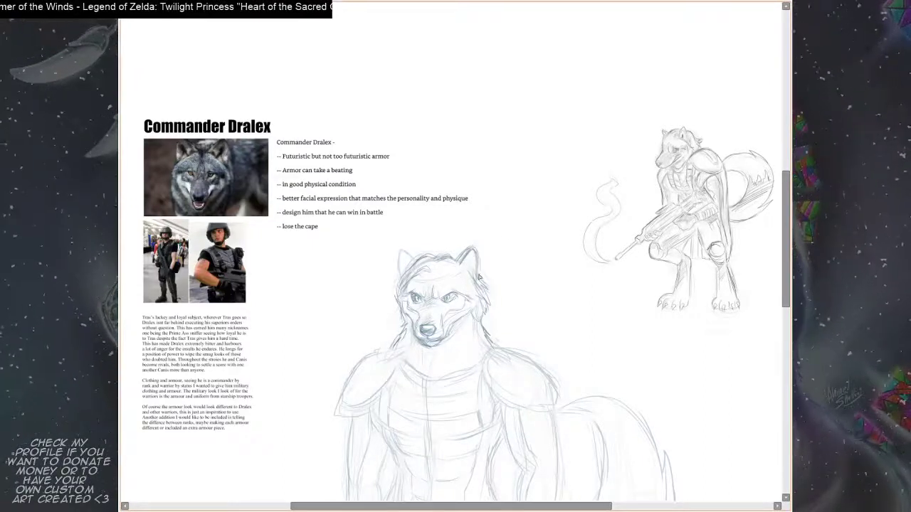
{"action": "scroll", "coordinate": [473, 255], "scroll_direction": "down", "scroll_amount": 1}
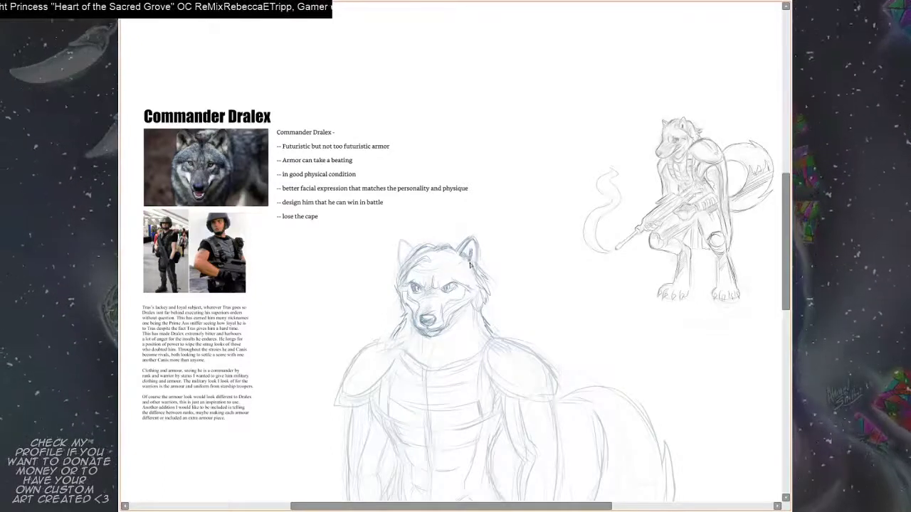
{"action": "left_click_drag", "start_coordinate": [477, 263], "coordinate": [485, 294]}
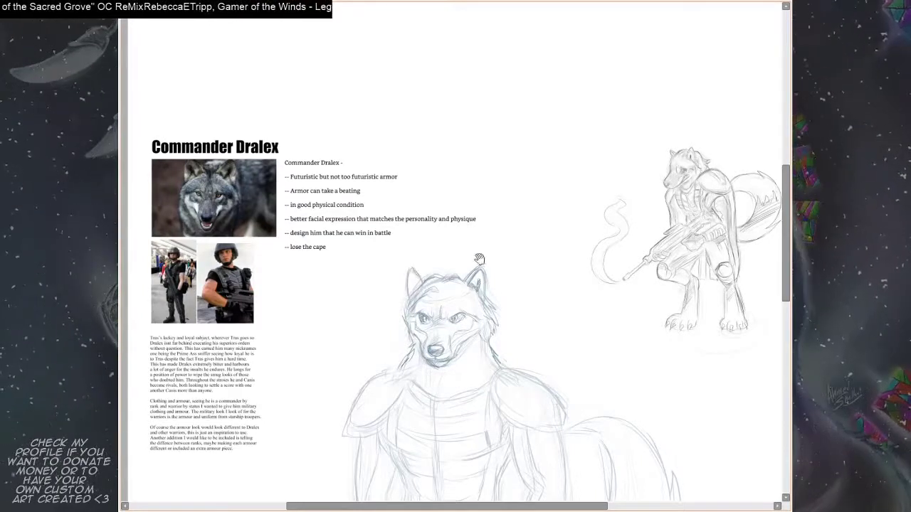
{"action": "left_click_drag", "start_coordinate": [481, 260], "coordinate": [484, 237]}
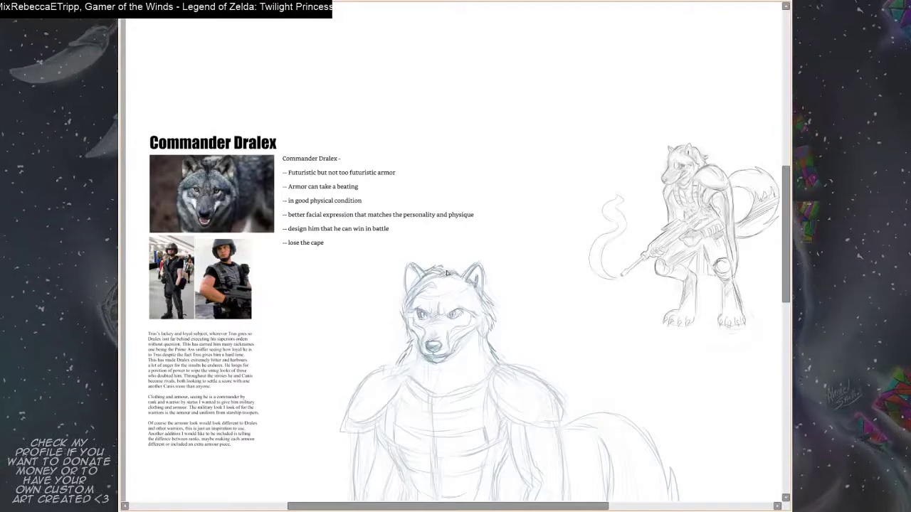
{"action": "left_click_drag", "start_coordinate": [491, 311], "coordinate": [541, 189]}
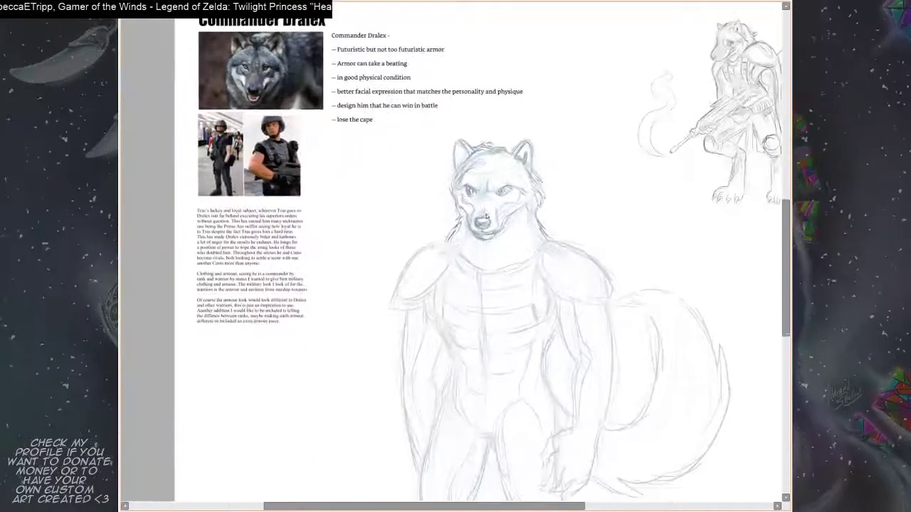
{"action": "mouse_move", "coordinate": [450, 238]}
{"action": "left_mouse_down"}
{"action": "mouse_move", "coordinate": [421, 238]}
{"action": "mouse_move", "coordinate": [386, 269]}
{"action": "left_mouse_up"}
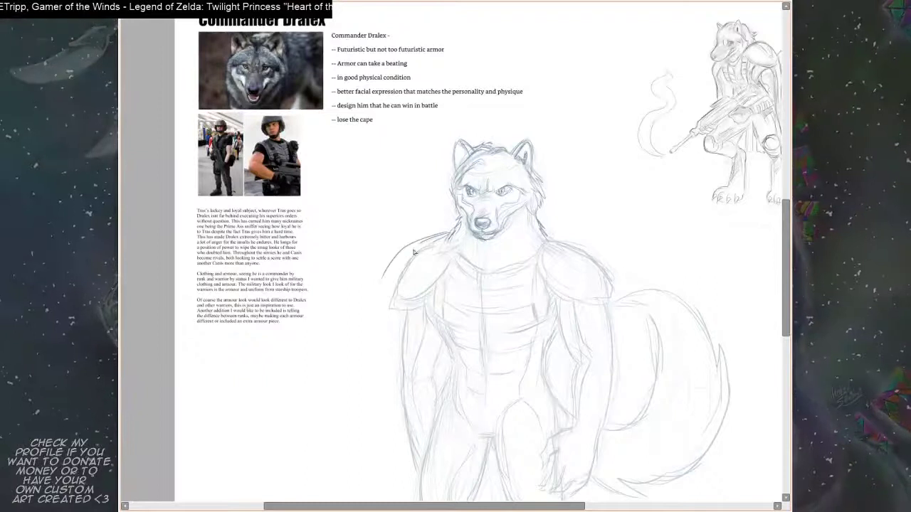
{"action": "key", "text": "ctrl+z"}
Step: Sketch a visor-like band around the wolf's eyes, with one line across the forehead and another under the eyes to the cheek
{"action": "left_click_drag", "start_coordinate": [553, 212], "coordinate": [485, 243]}
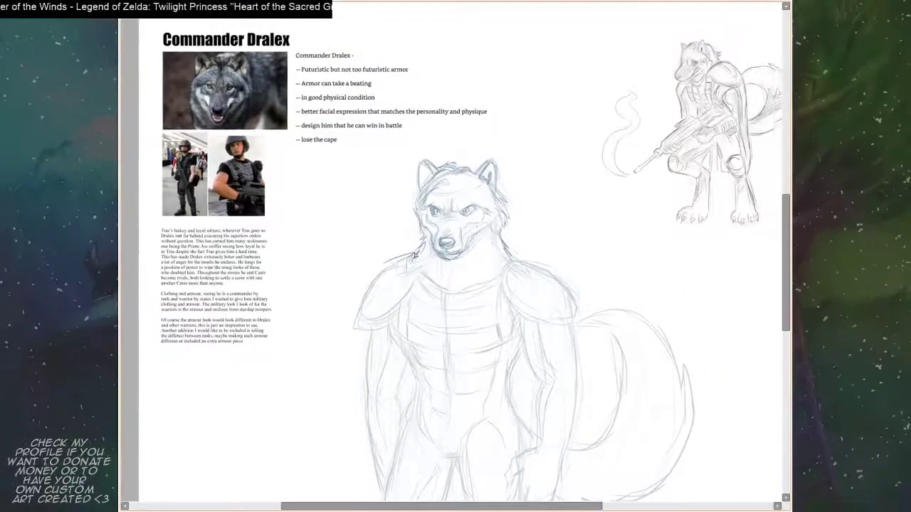
{"action": "left_click_drag", "start_coordinate": [447, 233], "coordinate": [464, 254]}
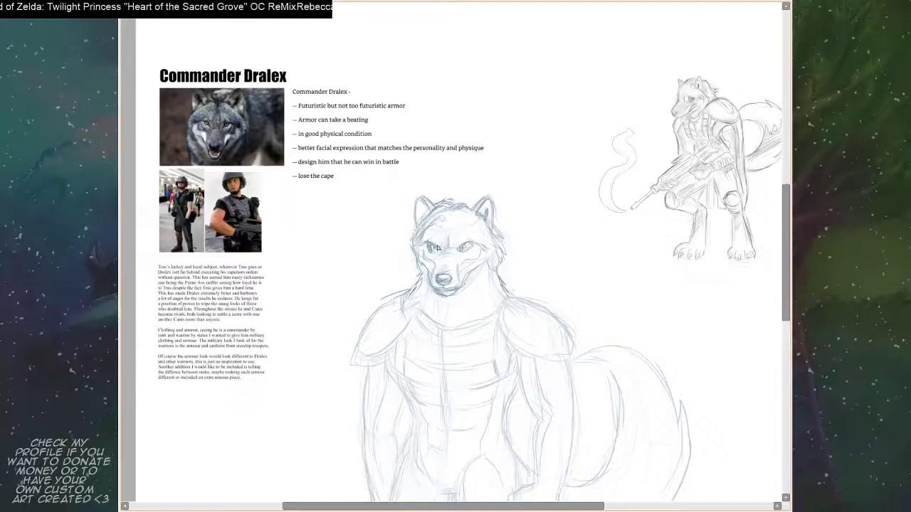
{"action": "mouse_move", "coordinate": [427, 235]}
{"action": "left_mouse_down"}
{"action": "mouse_move", "coordinate": [449, 241]}
{"action": "mouse_move", "coordinate": [477, 235]}
{"action": "left_mouse_up"}
{"action": "left_click_drag", "start_coordinate": [545, 218], "coordinate": [543, 218]}
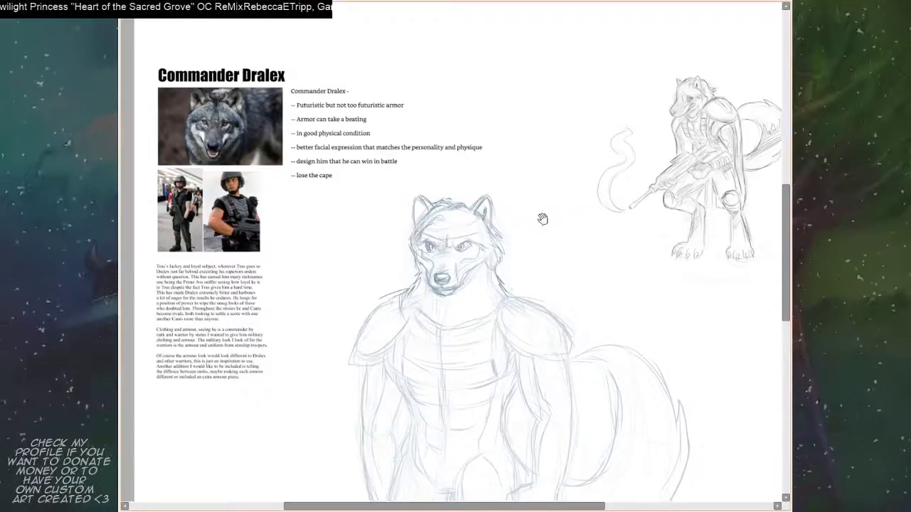
{"action": "left_click_drag", "start_coordinate": [492, 238], "coordinate": [501, 220]}
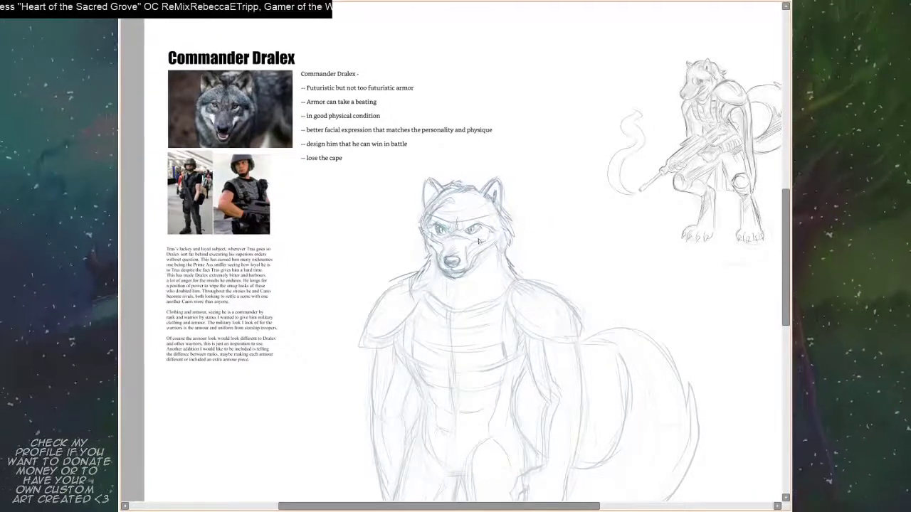
{"action": "mouse_move", "coordinate": [578, 210]}
{"action": "left_mouse_down"}
{"action": "mouse_move", "coordinate": [602, 142]}
{"action": "mouse_move", "coordinate": [583, 228]}
{"action": "left_mouse_up"}
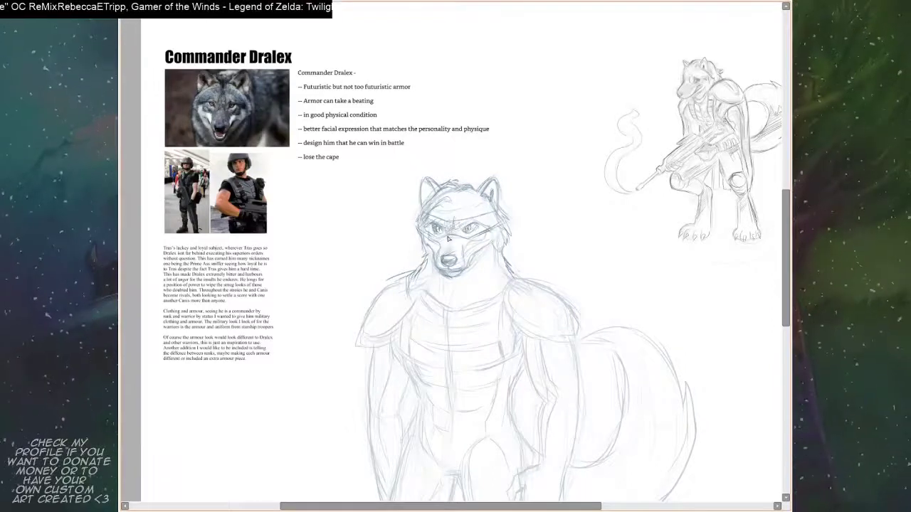
{"action": "left_click_drag", "start_coordinate": [513, 215], "coordinate": [500, 242]}
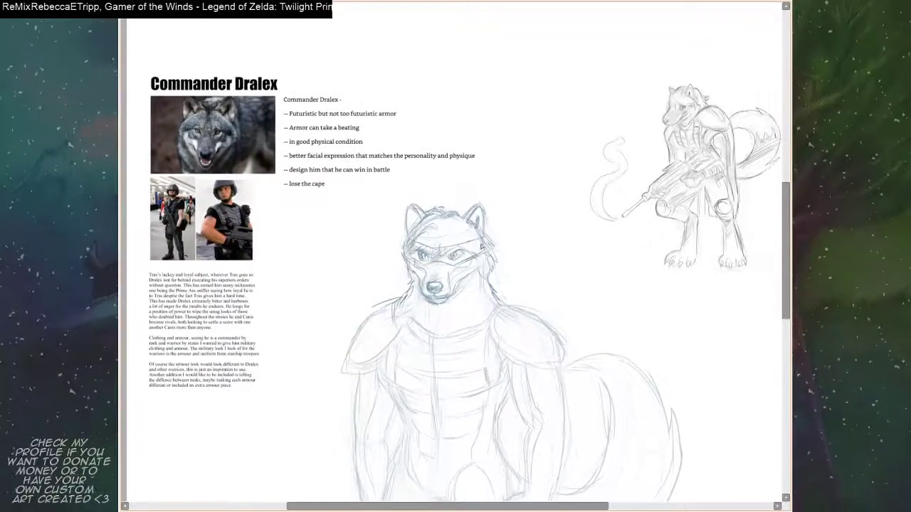
{"action": "mouse_move", "coordinate": [511, 218]}
{"action": "left_mouse_down"}
{"action": "mouse_move", "coordinate": [514, 228]}
{"action": "mouse_move", "coordinate": [494, 238]}
{"action": "left_mouse_up"}
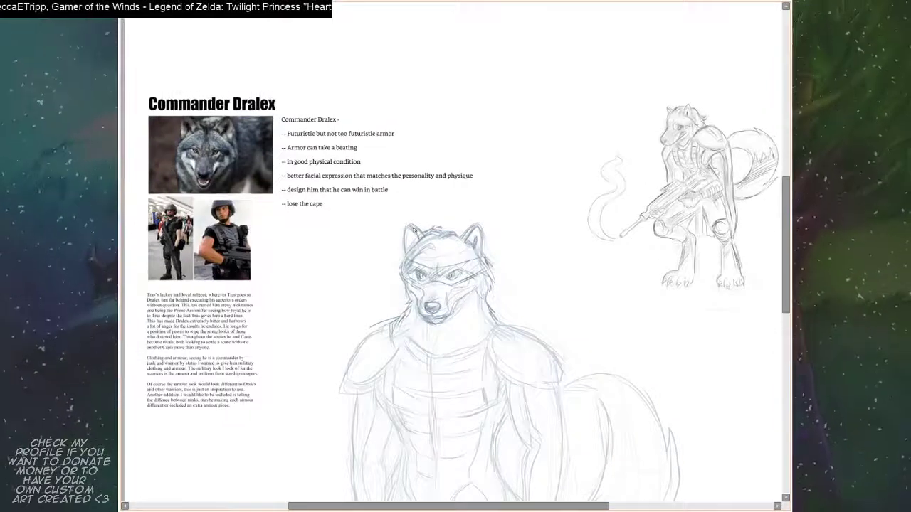
Step: Add inner fur lines to the ear on the side nearest the reference photos
{"action": "left_click_drag", "start_coordinate": [532, 210], "coordinate": [566, 146]}
{"action": "left_click_drag", "start_coordinate": [545, 196], "coordinate": [541, 305]}
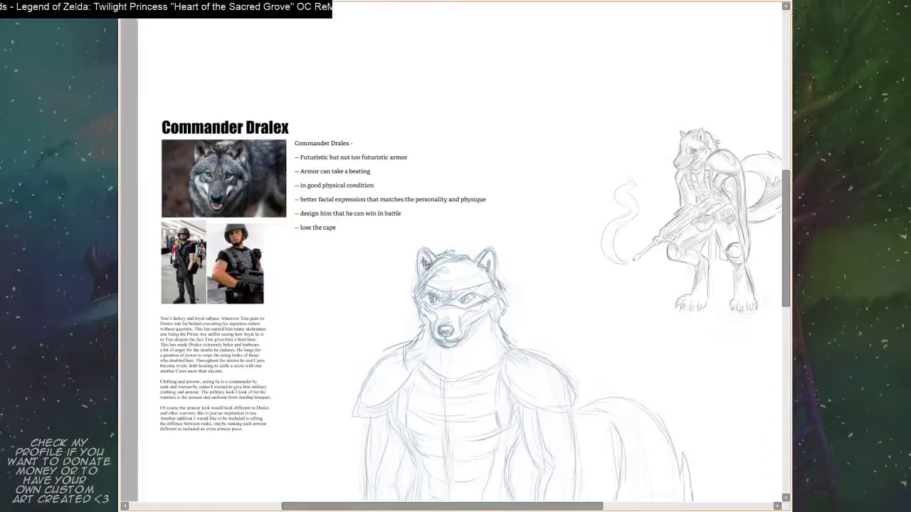
{"action": "left_click_drag", "start_coordinate": [540, 271], "coordinate": [521, 191]}
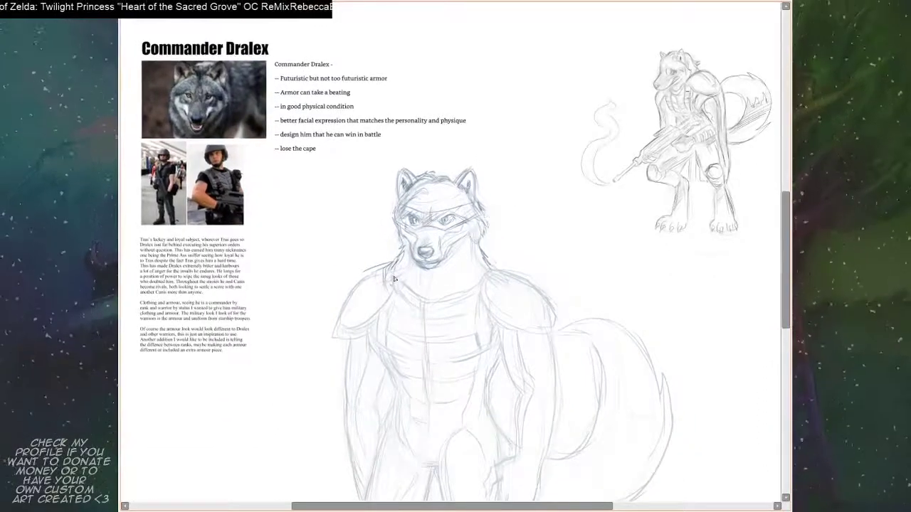
Step: Sketch the rounded upper shoulder plate on the side nearest the reference photos, from the neck fur down to its lower rim
{"action": "left_click_drag", "start_coordinate": [420, 287], "coordinate": [415, 279]}
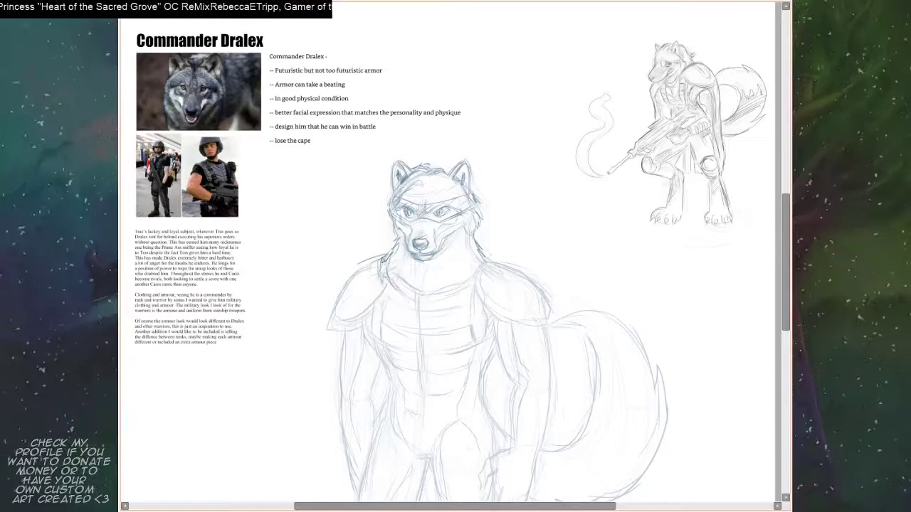
{"action": "mouse_move", "coordinate": [383, 260]}
{"action": "left_mouse_down"}
{"action": "mouse_move", "coordinate": [347, 275]}
{"action": "mouse_move", "coordinate": [356, 270]}
{"action": "mouse_move", "coordinate": [326, 313]}
{"action": "left_mouse_up"}
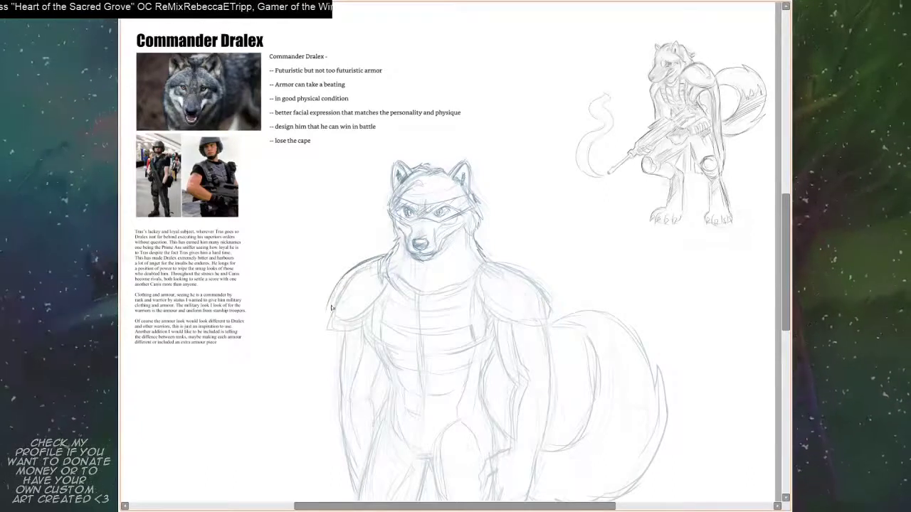
{"action": "mouse_move", "coordinate": [389, 256]}
{"action": "left_mouse_down"}
{"action": "mouse_move", "coordinate": [355, 266]}
{"action": "mouse_move", "coordinate": [333, 308]}
{"action": "left_mouse_up"}
{"action": "mouse_move", "coordinate": [352, 269]}
{"action": "left_mouse_down"}
{"action": "mouse_move", "coordinate": [337, 301]}
{"action": "mouse_move", "coordinate": [343, 279]}
{"action": "mouse_move", "coordinate": [335, 291]}
{"action": "mouse_move", "coordinate": [341, 306]}
{"action": "mouse_move", "coordinate": [330, 304]}
{"action": "mouse_move", "coordinate": [346, 307]}
{"action": "mouse_move", "coordinate": [335, 306]}
{"action": "mouse_move", "coordinate": [369, 290]}
{"action": "mouse_move", "coordinate": [350, 307]}
{"action": "mouse_move", "coordinate": [386, 274]}
{"action": "left_mouse_up"}
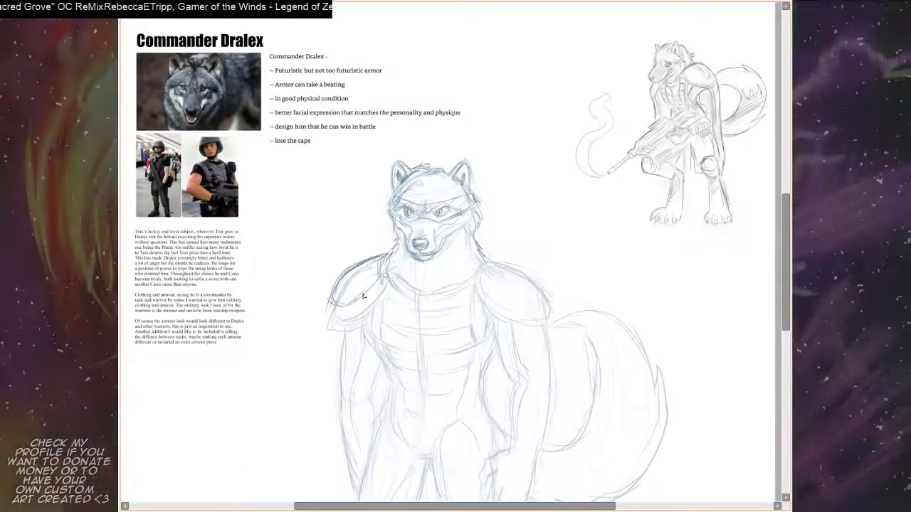
Step: Add a lower plate beneath that shoulder dome, with a slanted outer edge and a doubled bottom rim over the upper arm
{"action": "left_click_drag", "start_coordinate": [329, 302], "coordinate": [324, 336]}
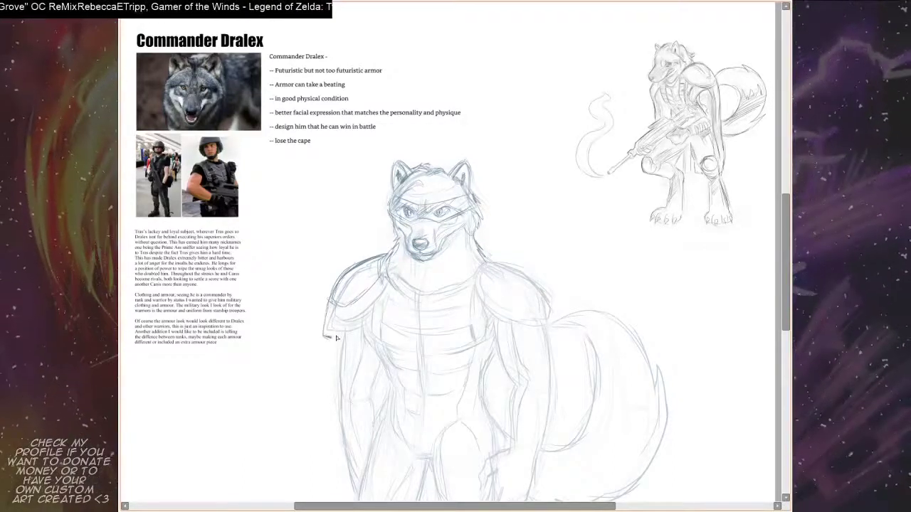
{"action": "left_click_drag", "start_coordinate": [535, 236], "coordinate": [528, 224]}
{"action": "left_click_drag", "start_coordinate": [447, 218], "coordinate": [463, 220]}
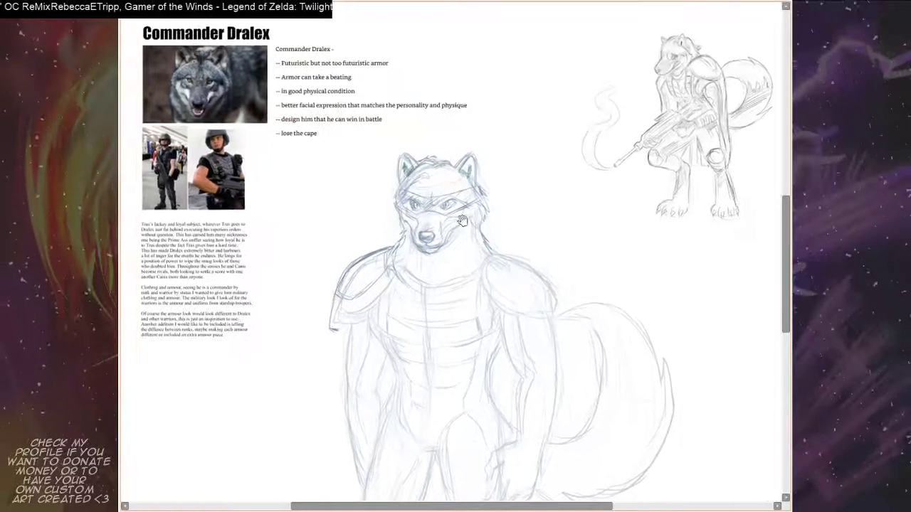
{"action": "left_click_drag", "start_coordinate": [392, 276], "coordinate": [378, 327]}
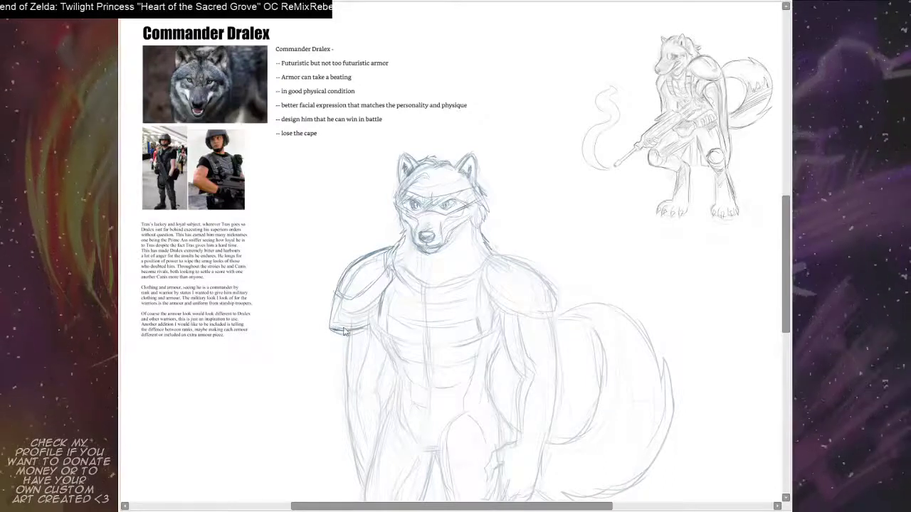
{"action": "mouse_move", "coordinate": [335, 331]}
{"action": "left_mouse_down"}
{"action": "mouse_move", "coordinate": [360, 332]}
{"action": "mouse_move", "coordinate": [379, 304]}
{"action": "left_mouse_up"}
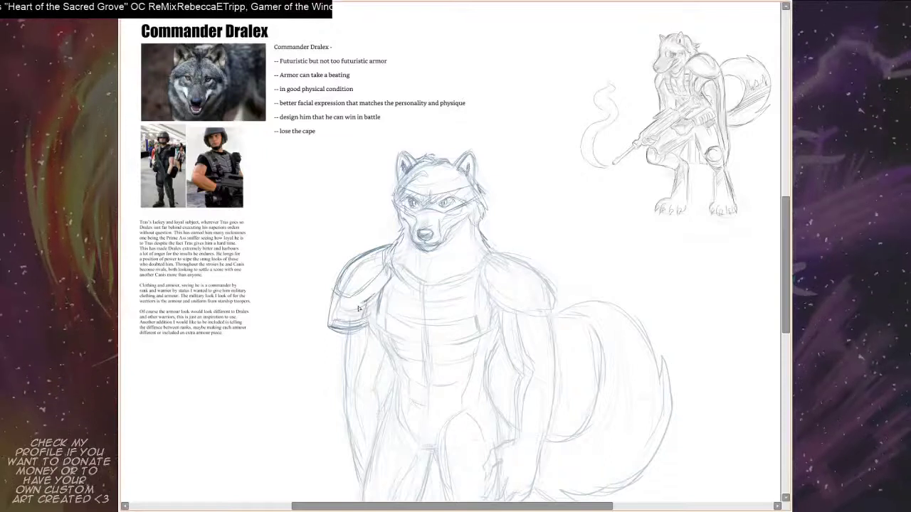
Step: Define the inner trim of that shoulder plate and sketch the adjoining side edge of the chest armour
{"action": "mouse_move", "coordinate": [500, 228]}
{"action": "left_mouse_down"}
{"action": "mouse_move", "coordinate": [487, 212]}
{"action": "mouse_move", "coordinate": [481, 223]}
{"action": "mouse_move", "coordinate": [462, 214]}
{"action": "mouse_move", "coordinate": [483, 198]}
{"action": "left_mouse_up"}
{"action": "left_click_drag", "start_coordinate": [368, 266], "coordinate": [366, 313]}
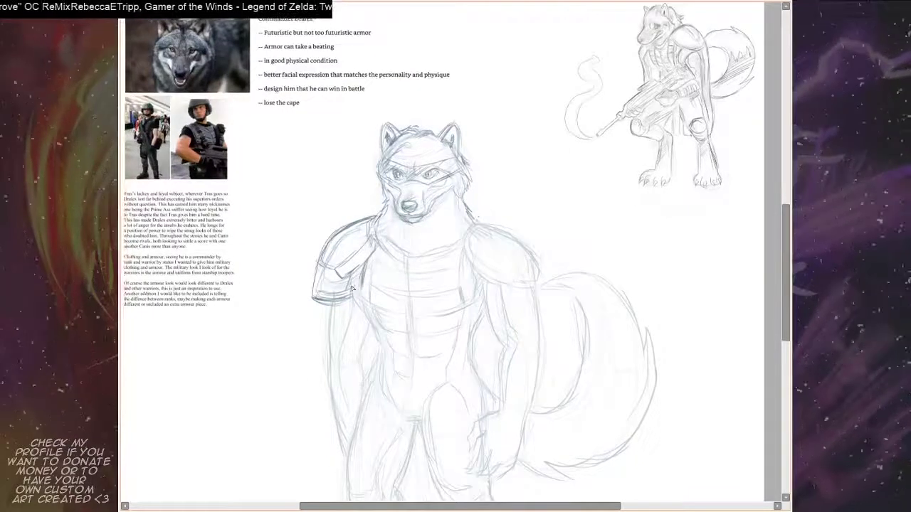
{"action": "left_click_drag", "start_coordinate": [366, 264], "coordinate": [354, 303]}
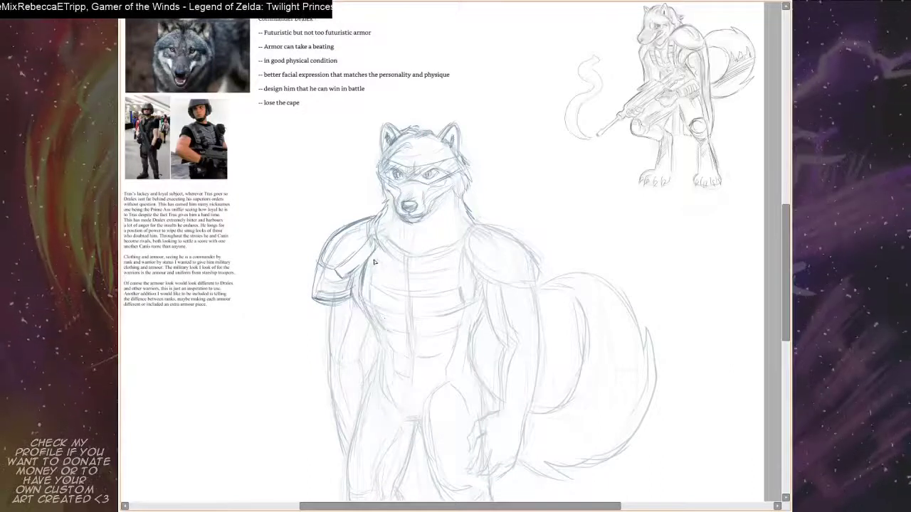
{"action": "left_click_drag", "start_coordinate": [374, 260], "coordinate": [370, 283]}
{"action": "key", "text": "space"}
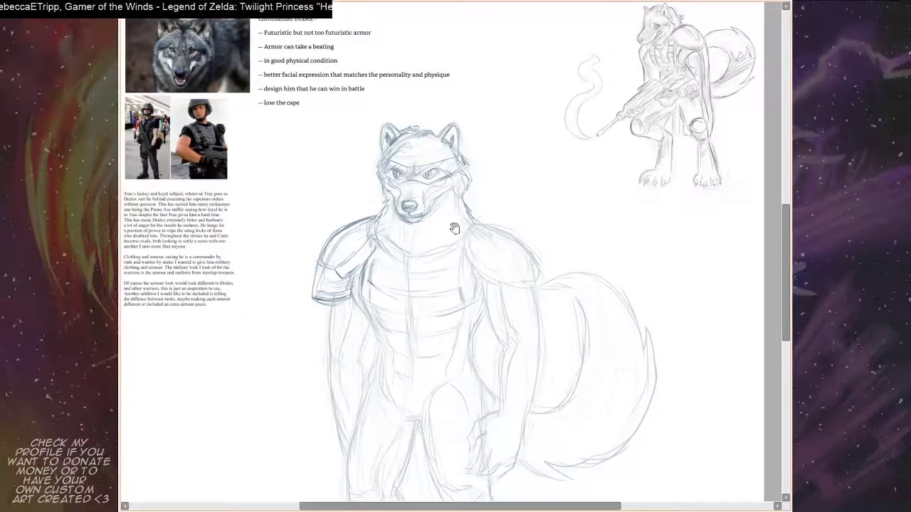
Step: Sketch the curved inner and outer edges of the upper shoulder plate on the tail side
{"action": "left_click_drag", "start_coordinate": [467, 225], "coordinate": [494, 196]}
{"action": "key", "text": "space"}
{"action": "left_click_drag", "start_coordinate": [449, 232], "coordinate": [435, 265]}
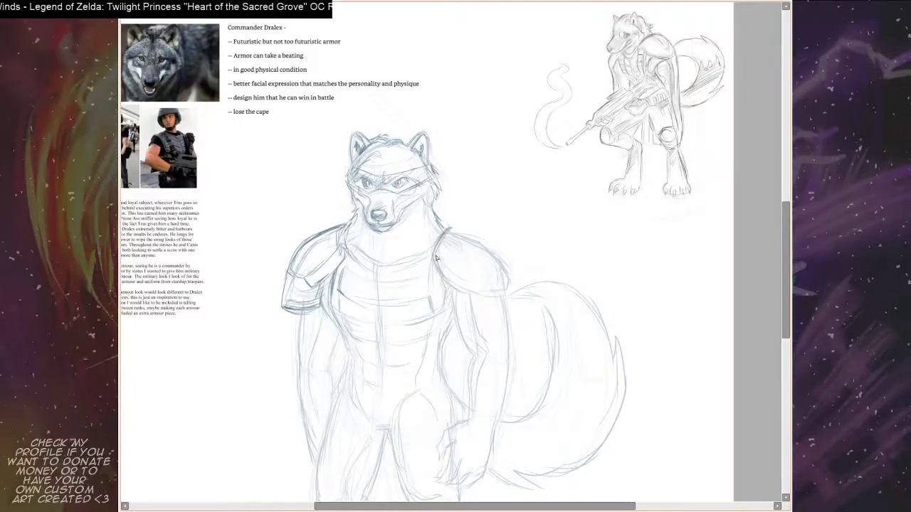
{"action": "left_click_drag", "start_coordinate": [435, 258], "coordinate": [468, 288]}
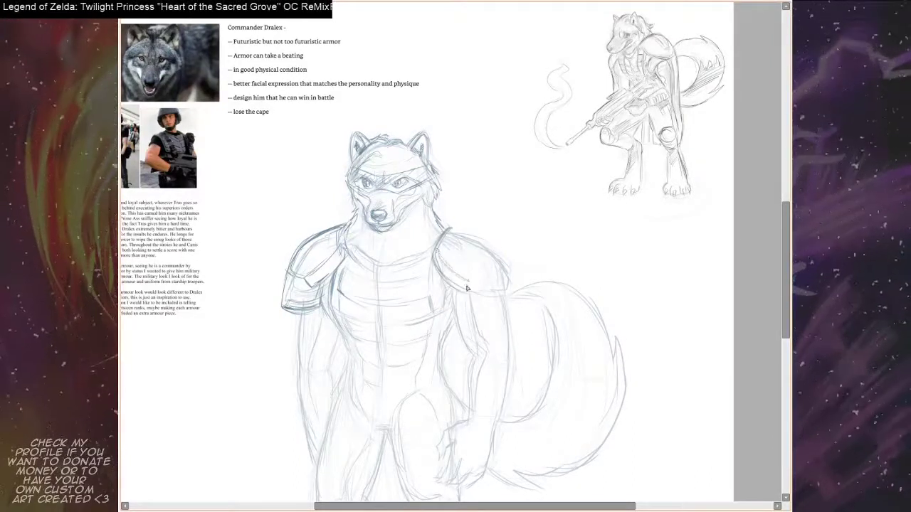
{"action": "mouse_move", "coordinate": [451, 228]}
{"action": "left_mouse_down"}
{"action": "mouse_move", "coordinate": [486, 242]}
{"action": "mouse_move", "coordinate": [478, 215]}
{"action": "mouse_move", "coordinate": [441, 230]}
{"action": "mouse_move", "coordinate": [464, 235]}
{"action": "mouse_move", "coordinate": [448, 231]}
{"action": "mouse_move", "coordinate": [501, 284]}
{"action": "left_mouse_up"}
{"action": "left_click_drag", "start_coordinate": [504, 274], "coordinate": [479, 234]}
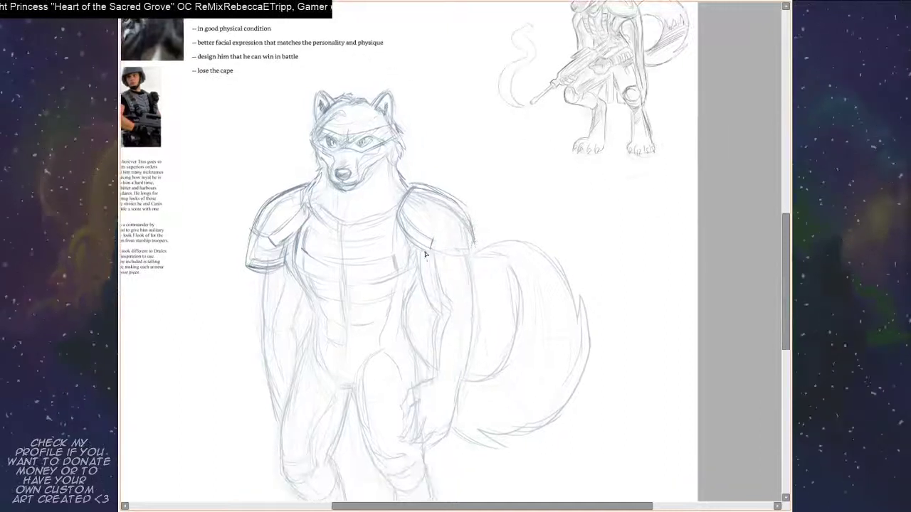
Step: Add the lower plate under the tail-side shoulder dome, with straight sides and a banded bottom rim around the upper arm
{"action": "mouse_move", "coordinate": [427, 258]}
{"action": "left_mouse_down"}
{"action": "mouse_move", "coordinate": [430, 270]}
{"action": "mouse_move", "coordinate": [472, 267]}
{"action": "left_mouse_up"}
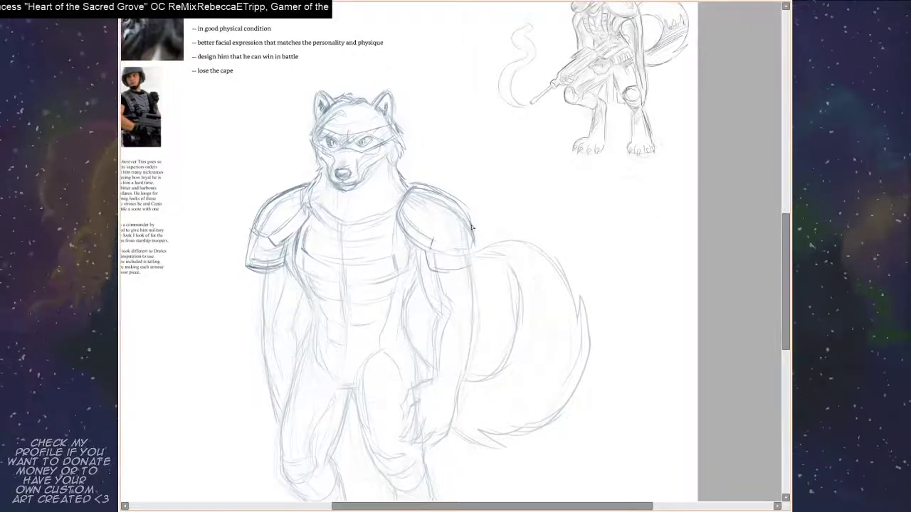
{"action": "left_click_drag", "start_coordinate": [471, 217], "coordinate": [476, 266]}
{"action": "left_click_drag", "start_coordinate": [469, 217], "coordinate": [474, 235]}
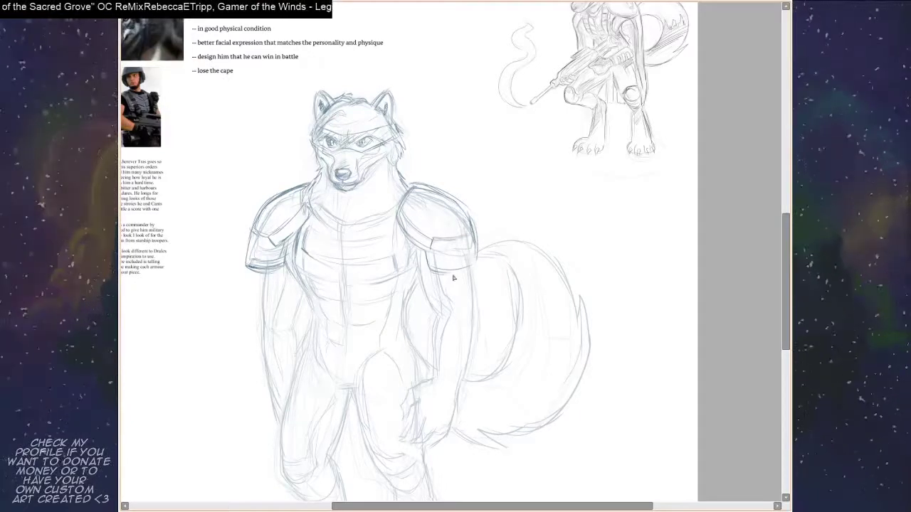
{"action": "left_click_drag", "start_coordinate": [449, 281], "coordinate": [480, 270]}
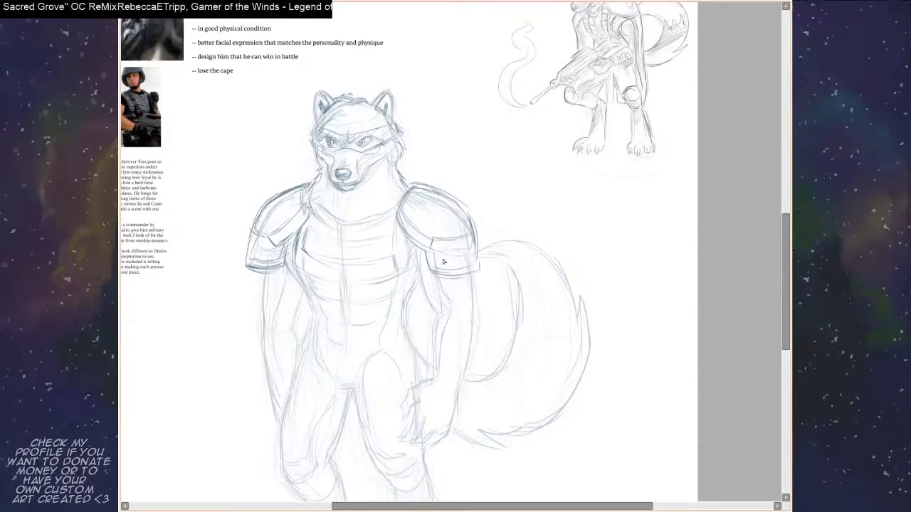
{"action": "mouse_move", "coordinate": [430, 251]}
{"action": "left_mouse_down"}
{"action": "mouse_move", "coordinate": [435, 266]}
{"action": "mouse_move", "coordinate": [468, 267]}
{"action": "left_mouse_up"}
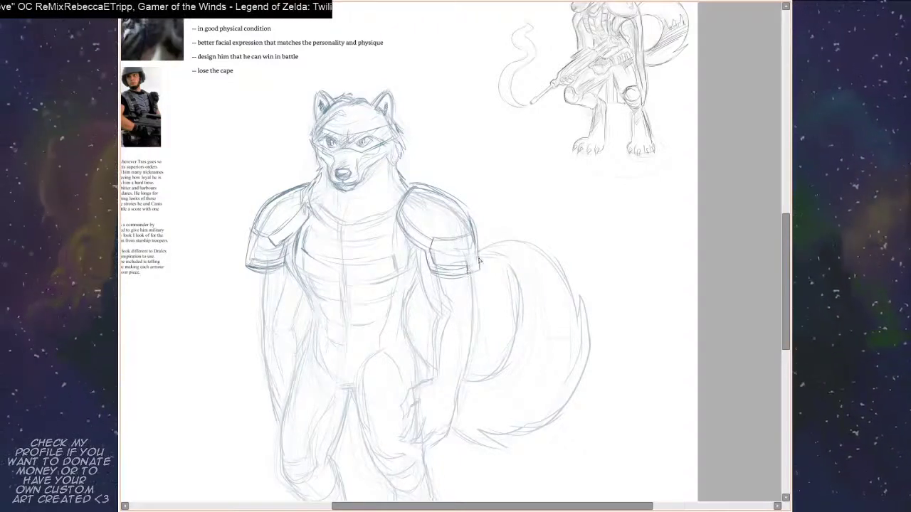
Step: Sketch two rows of curved horizontal plates across the chest armour, mirrored on either side of the centre line
{"action": "left_click_drag", "start_coordinate": [474, 235], "coordinate": [546, 276]}
{"action": "mouse_move", "coordinate": [497, 251]}
{"action": "left_mouse_down"}
{"action": "mouse_move", "coordinate": [512, 272]}
{"action": "mouse_move", "coordinate": [500, 175]}
{"action": "mouse_move", "coordinate": [505, 199]}
{"action": "left_mouse_up"}
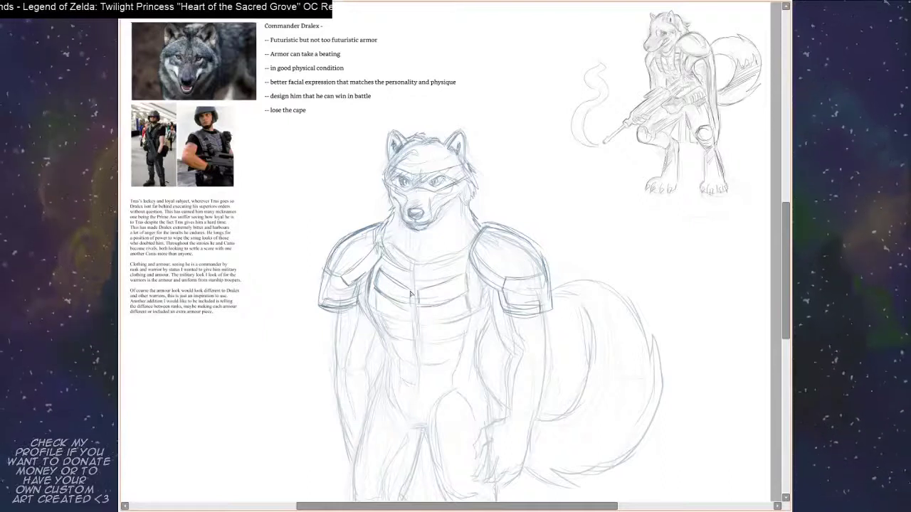
{"action": "left_click_drag", "start_coordinate": [410, 291], "coordinate": [410, 304]}
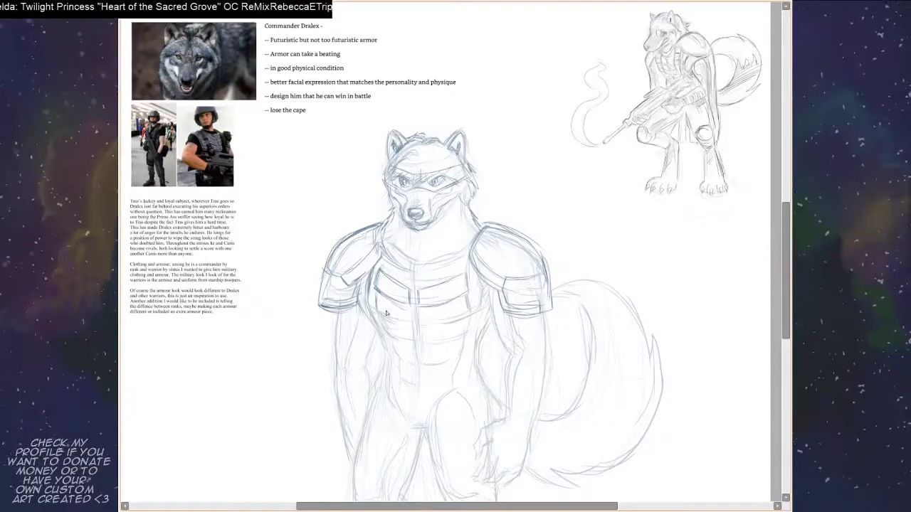
{"action": "left_click_drag", "start_coordinate": [420, 309], "coordinate": [409, 311]}
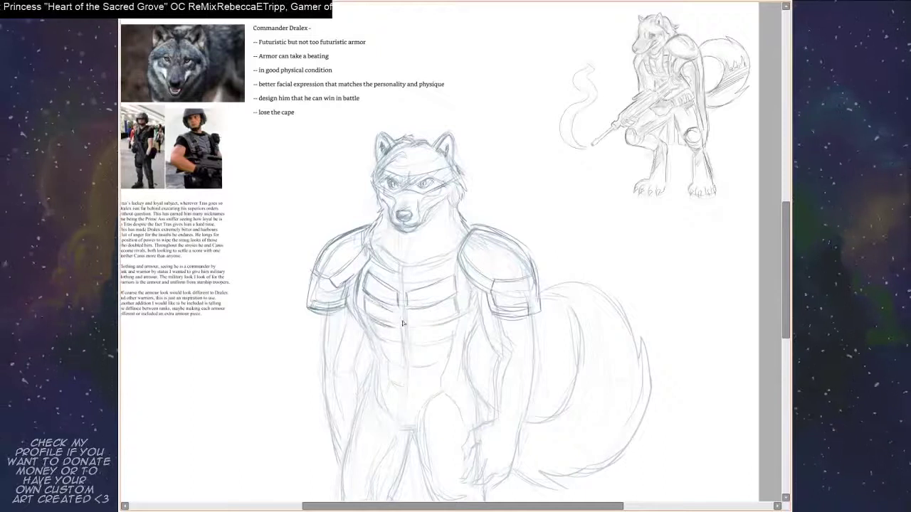
{"action": "left_click_drag", "start_coordinate": [416, 314], "coordinate": [405, 287]}
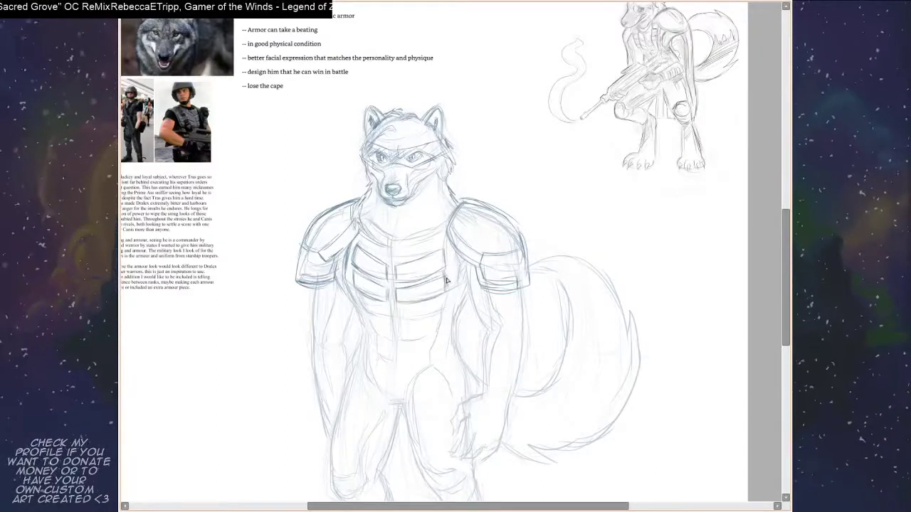
{"action": "left_click_drag", "start_coordinate": [448, 267], "coordinate": [455, 295]}
Step: Add the top pair of chest plates under the neckline, reinforce the neckline curve and draw a small rectangular tab at its tail-side end
{"action": "left_click_drag", "start_coordinate": [414, 247], "coordinate": [426, 283]}
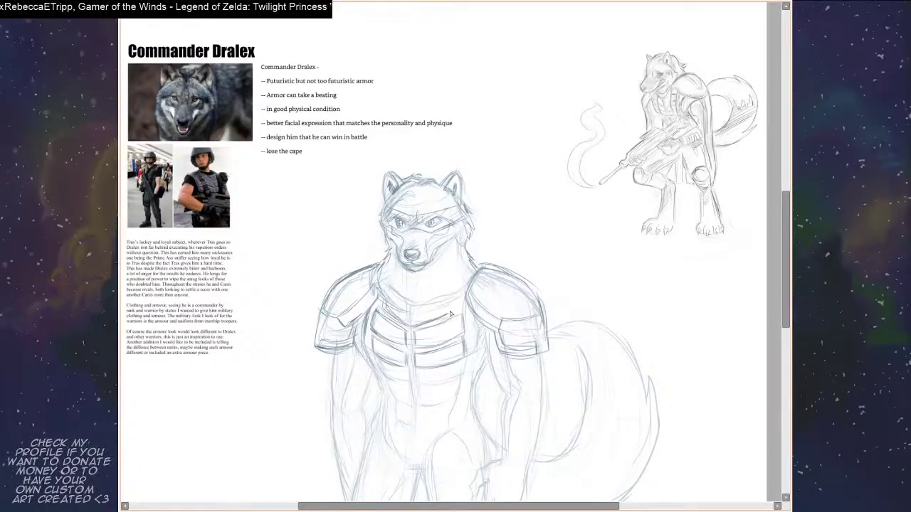
{"action": "left_click_drag", "start_coordinate": [416, 301], "coordinate": [415, 297]}
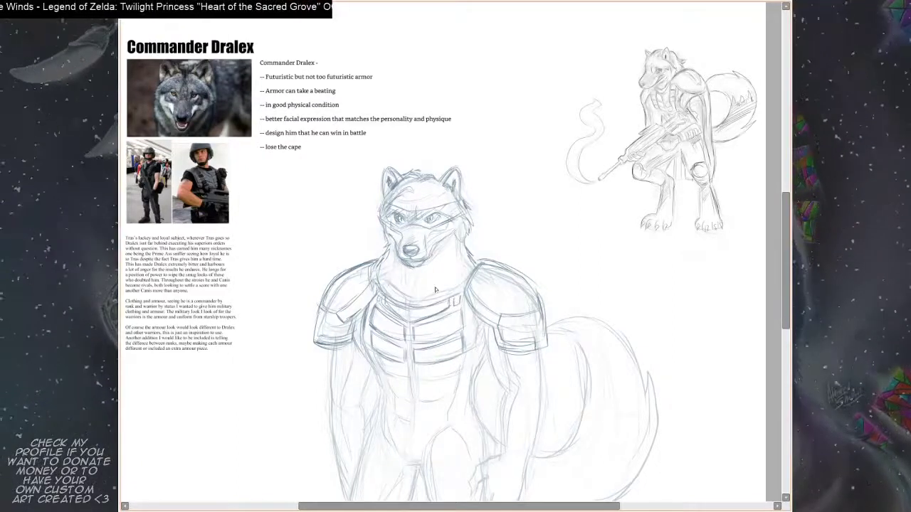
{"action": "left_click_drag", "start_coordinate": [456, 271], "coordinate": [458, 277]}
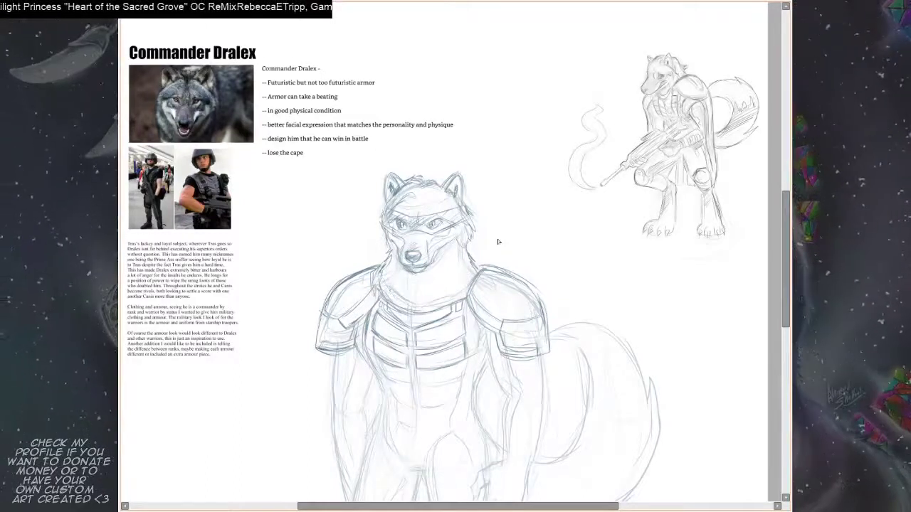
{"action": "scroll", "coordinate": [451, 253], "scroll_direction": "down", "scroll_amount": 1}
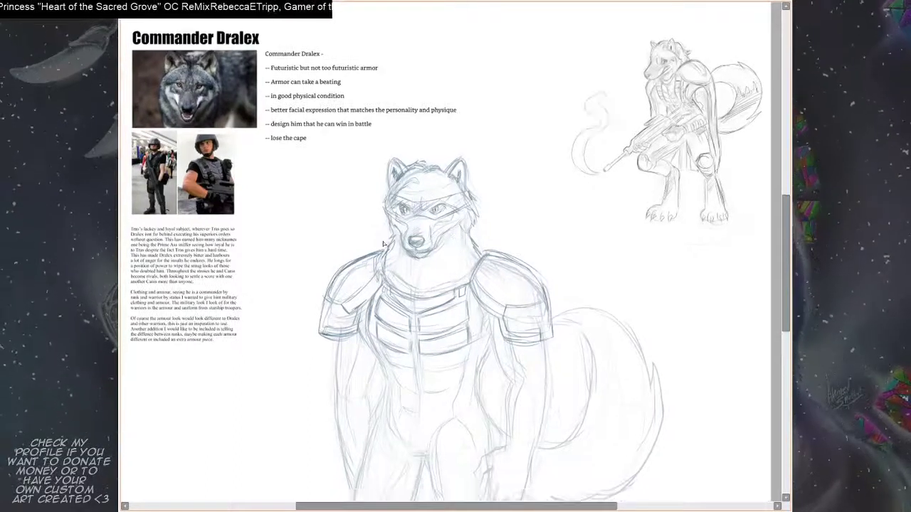
Step: Rough in armour straps over both shoulders beside the neck and lighten the overlapping lines with the Eraser Soft brush
{"action": "left_click_drag", "start_coordinate": [363, 259], "coordinate": [365, 299]}
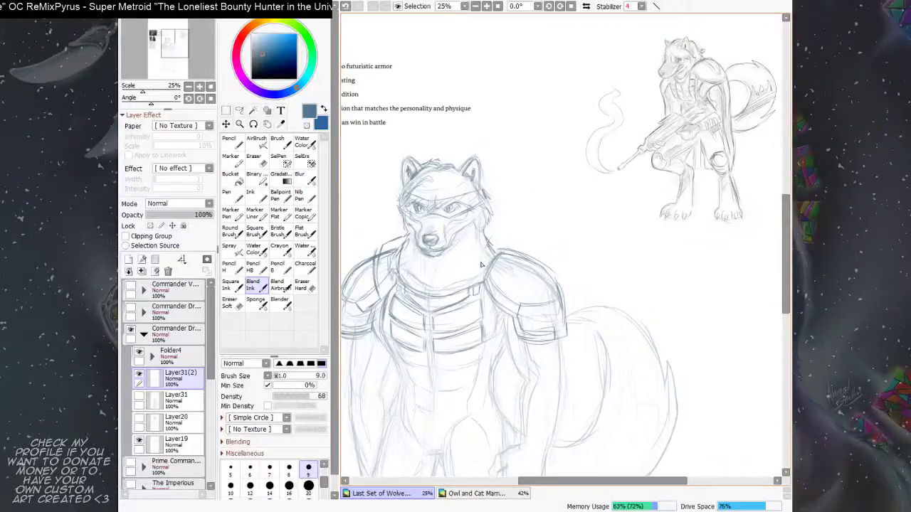
{"action": "left_click_drag", "start_coordinate": [491, 242], "coordinate": [482, 288]}
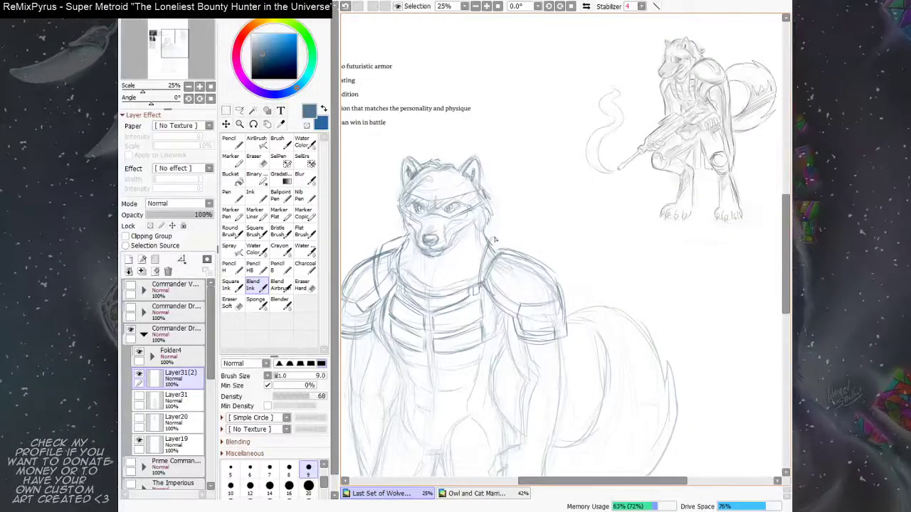
{"action": "mouse_move", "coordinate": [491, 237]}
{"action": "left_mouse_down"}
{"action": "mouse_move", "coordinate": [515, 245]}
{"action": "mouse_move", "coordinate": [493, 295]}
{"action": "mouse_move", "coordinate": [514, 251]}
{"action": "left_mouse_up"}
{"action": "left_click", "coordinate": [234, 306]}
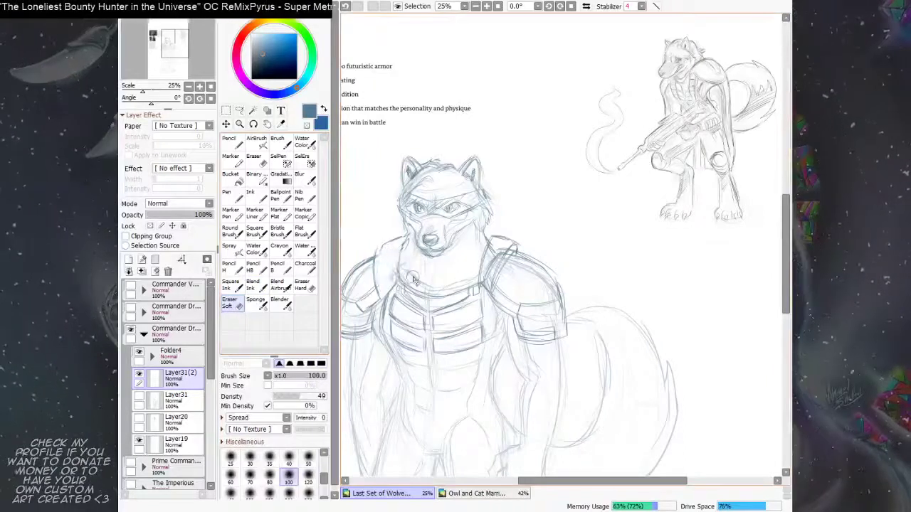
{"action": "left_click_drag", "start_coordinate": [491, 269], "coordinate": [494, 253]}
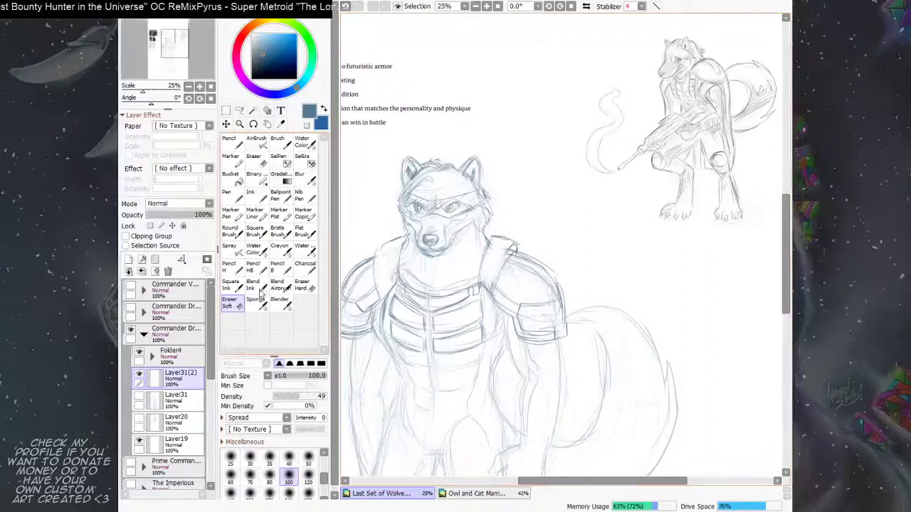
Step: Define both shoulder straps' edges with the Blend Ink brush and fill each strap with a row of small rectangular segments
{"action": "left_click", "coordinate": [254, 284]}
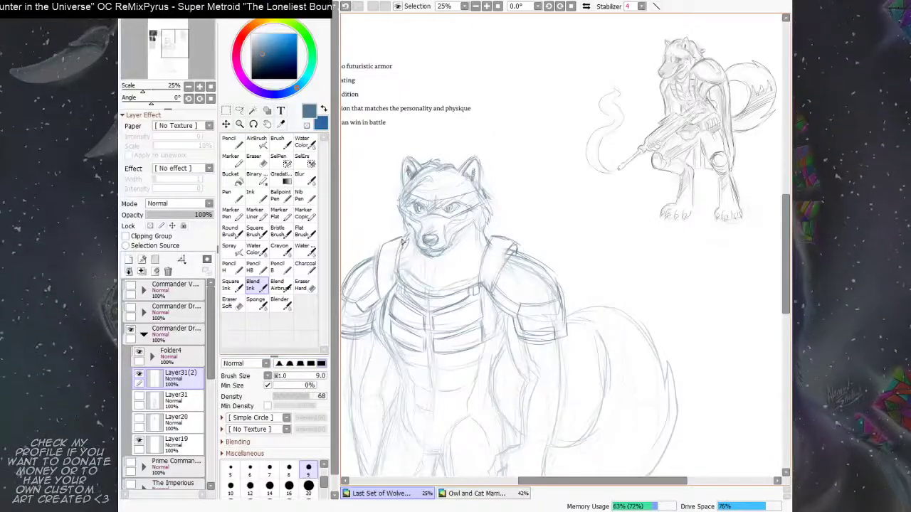
{"action": "left_click_drag", "start_coordinate": [401, 240], "coordinate": [395, 282]}
{"action": "left_click_drag", "start_coordinate": [399, 245], "coordinate": [395, 268]}
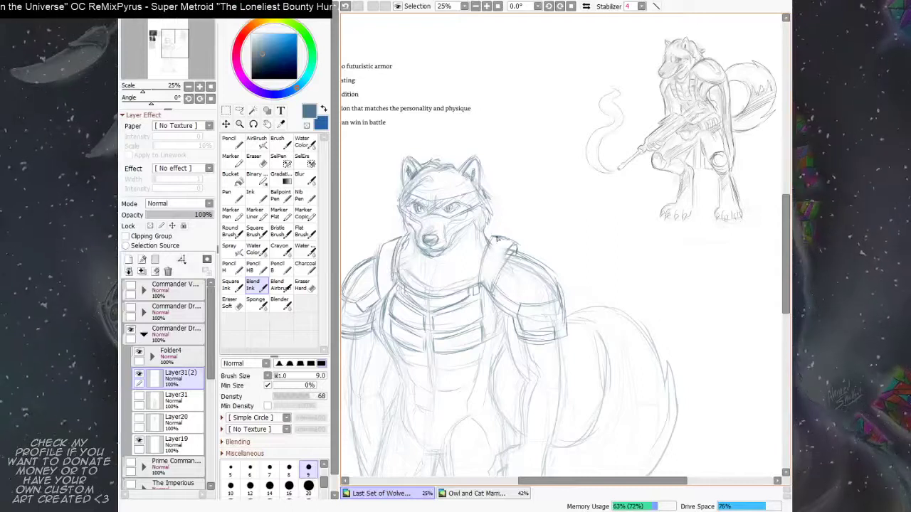
{"action": "mouse_move", "coordinate": [509, 257]}
{"action": "left_mouse_down"}
{"action": "mouse_move", "coordinate": [533, 261]}
{"action": "mouse_move", "coordinate": [518, 269]}
{"action": "left_mouse_up"}
{"action": "left_click_drag", "start_coordinate": [500, 254], "coordinate": [522, 257]}
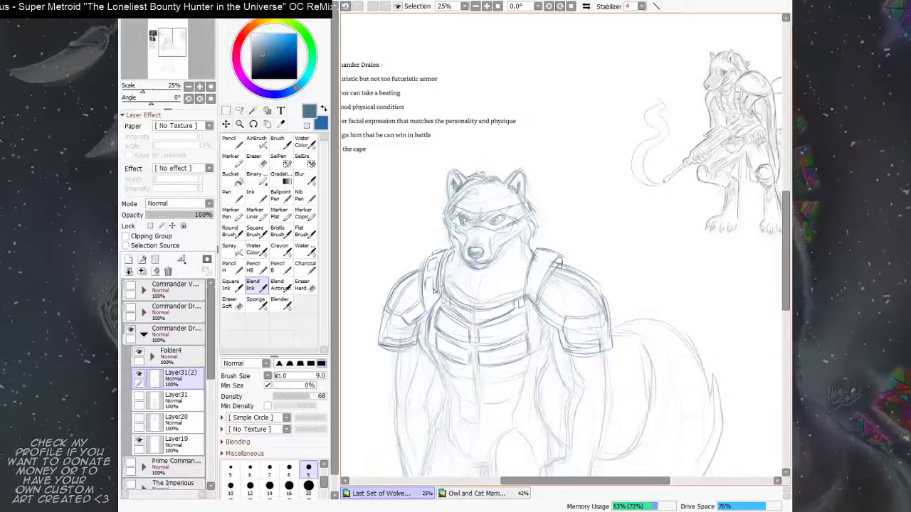
{"action": "left_click_drag", "start_coordinate": [562, 232], "coordinate": [546, 216]}
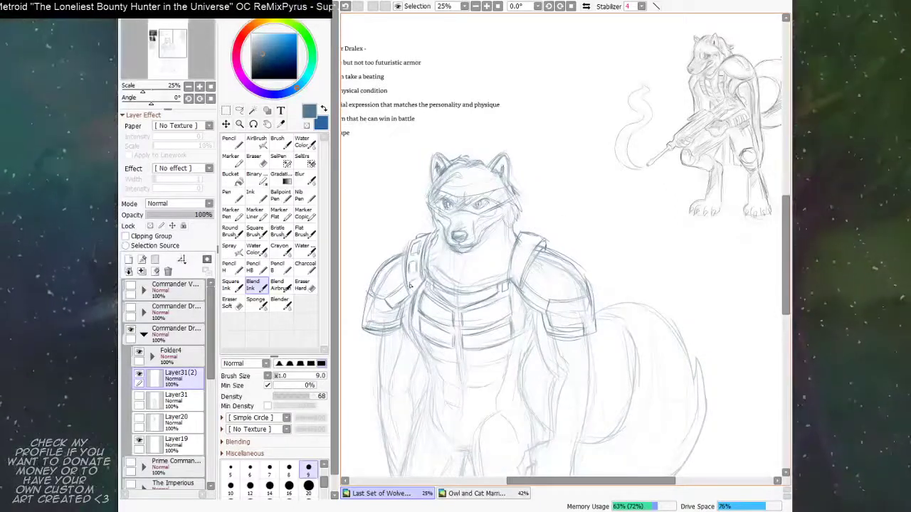
{"action": "left_click_drag", "start_coordinate": [566, 216], "coordinate": [545, 210]}
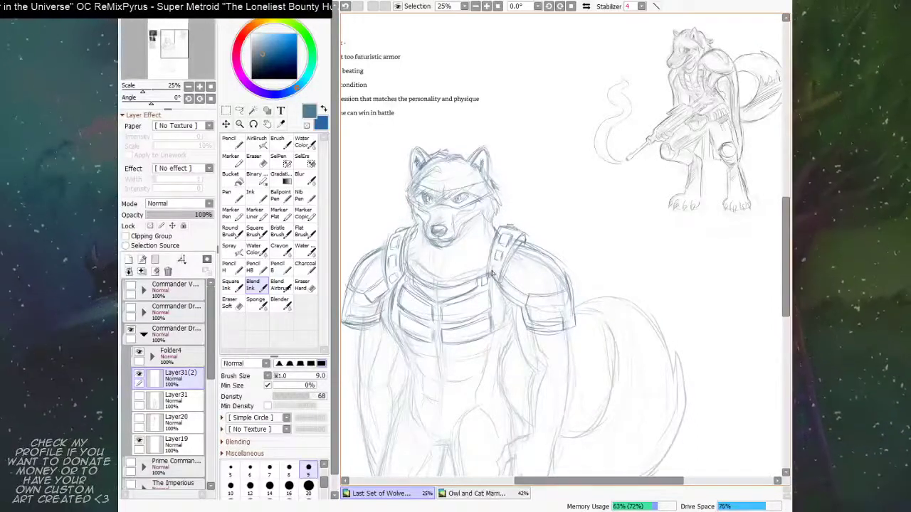
Step: Add the matching neckline tab, sketch the neck contour, and form a collar band shaded with diagonal hatching
{"action": "mouse_move", "coordinate": [433, 257]}
{"action": "left_mouse_down"}
{"action": "mouse_move", "coordinate": [626, 217]}
{"action": "mouse_move", "coordinate": [473, 260]}
{"action": "left_mouse_up"}
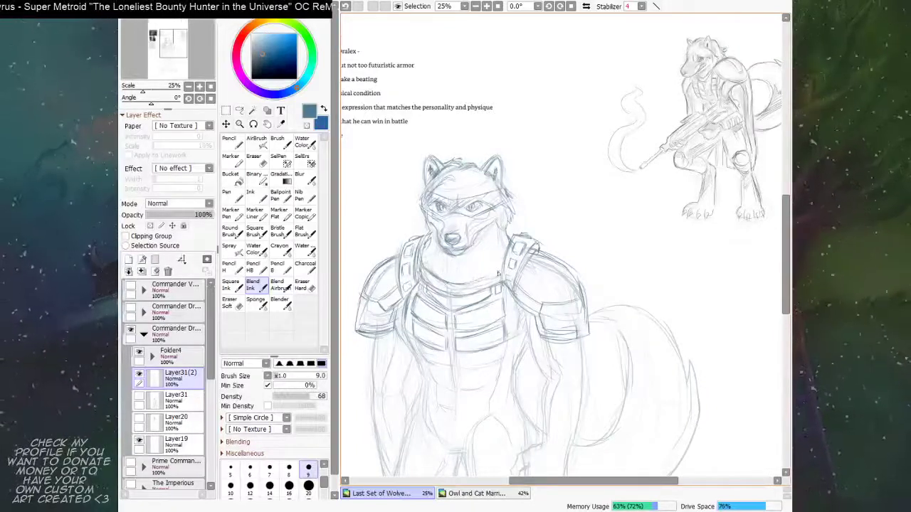
{"action": "mouse_move", "coordinate": [458, 251]}
{"action": "left_mouse_down"}
{"action": "mouse_move", "coordinate": [572, 242]}
{"action": "mouse_move", "coordinate": [678, 178]}
{"action": "mouse_move", "coordinate": [603, 234]}
{"action": "mouse_move", "coordinate": [488, 229]}
{"action": "left_mouse_up"}
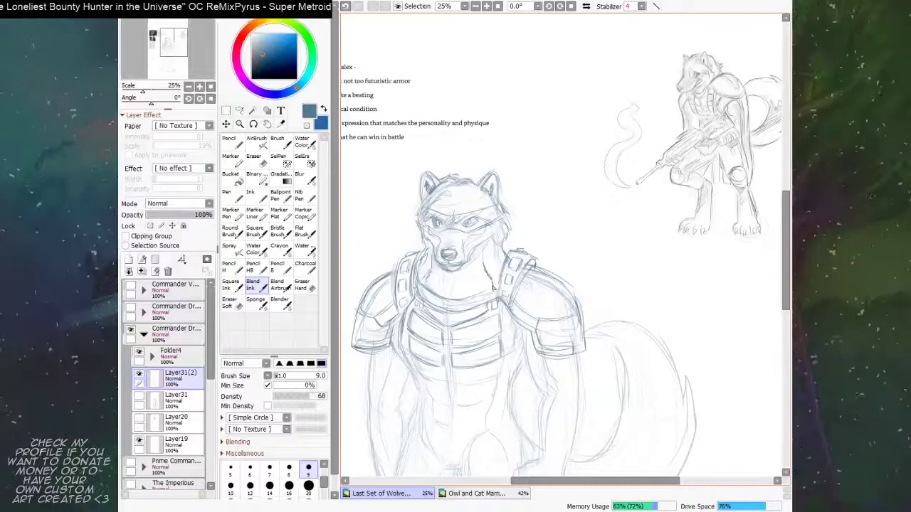
{"action": "left_click_drag", "start_coordinate": [533, 228], "coordinate": [537, 222]}
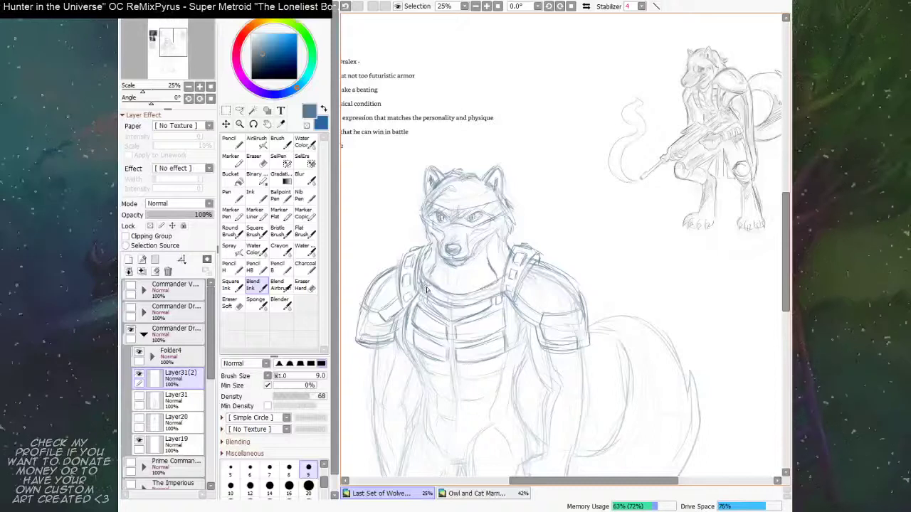
{"action": "left_click_drag", "start_coordinate": [450, 279], "coordinate": [463, 267]}
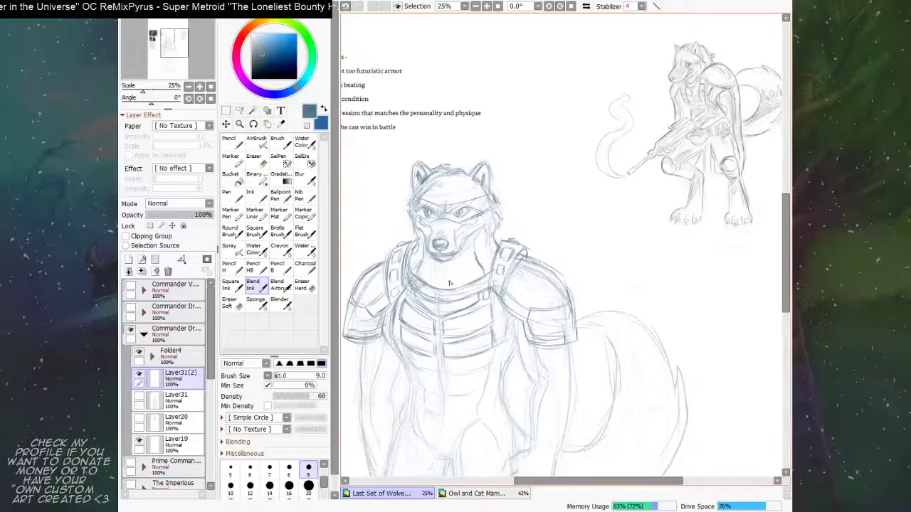
{"action": "mouse_move", "coordinate": [420, 295]}
{"action": "left_mouse_down"}
{"action": "mouse_move", "coordinate": [440, 302]}
{"action": "mouse_move", "coordinate": [477, 282]}
{"action": "mouse_move", "coordinate": [464, 297]}
{"action": "mouse_move", "coordinate": [491, 278]}
{"action": "mouse_move", "coordinate": [486, 289]}
{"action": "mouse_move", "coordinate": [548, 228]}
{"action": "mouse_move", "coordinate": [702, 179]}
{"action": "mouse_move", "coordinate": [626, 195]}
{"action": "mouse_move", "coordinate": [689, 183]}
{"action": "left_mouse_up"}
{"action": "mouse_move", "coordinate": [667, 201]}
{"action": "left_mouse_down"}
{"action": "mouse_move", "coordinate": [679, 190]}
{"action": "mouse_move", "coordinate": [521, 215]}
{"action": "mouse_move", "coordinate": [515, 234]}
{"action": "left_mouse_up"}
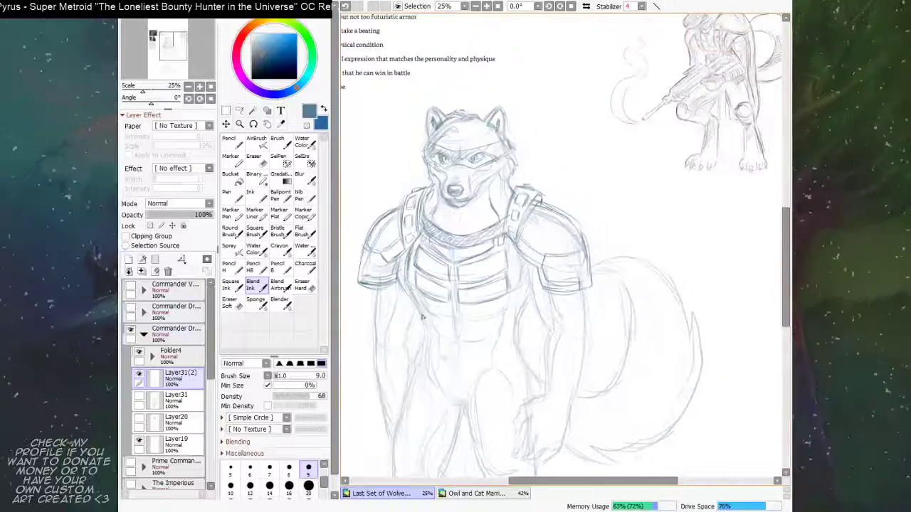
Step: Add a third row of curved plates below the chest bands and extend the armour's outer edges down the ribs
{"action": "left_click_drag", "start_coordinate": [403, 276], "coordinate": [409, 295]}
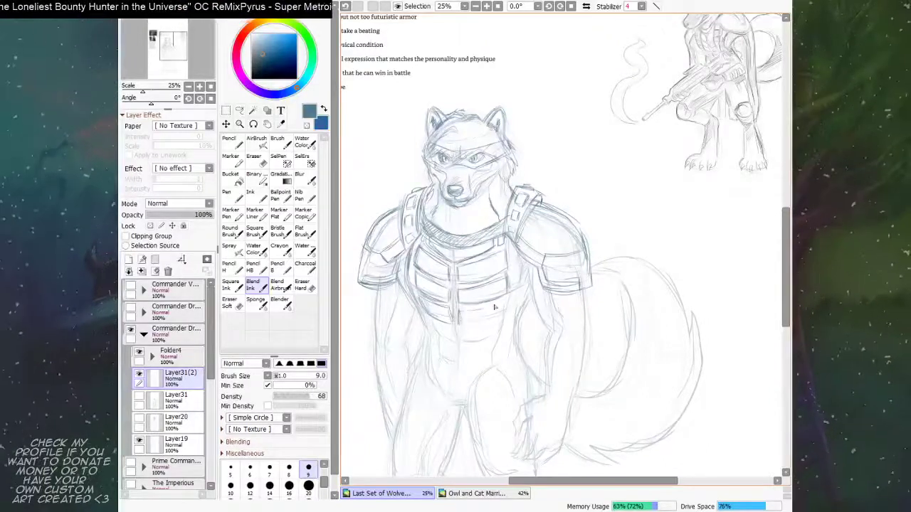
{"action": "left_click_drag", "start_coordinate": [514, 300], "coordinate": [494, 267]}
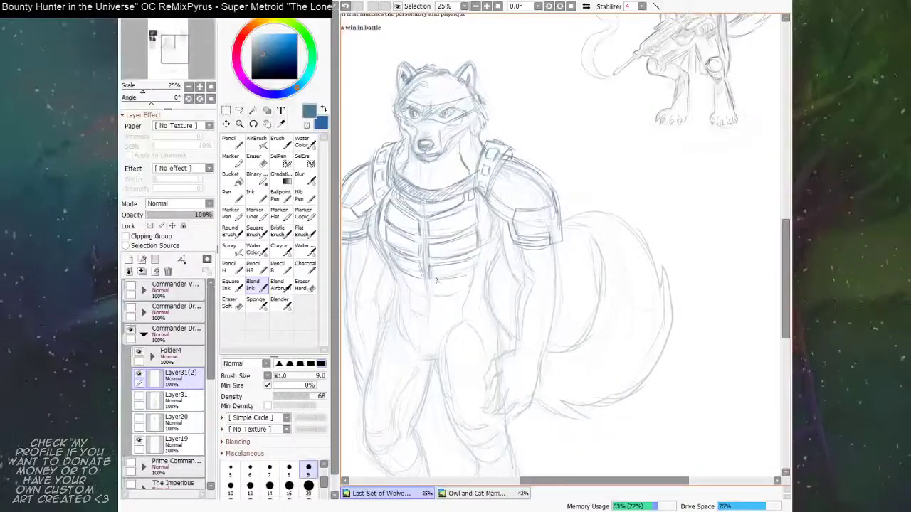
{"action": "mouse_move", "coordinate": [432, 275]}
{"action": "left_mouse_down"}
{"action": "mouse_move", "coordinate": [569, 282]}
{"action": "mouse_move", "coordinate": [632, 306]}
{"action": "mouse_move", "coordinate": [479, 237]}
{"action": "left_mouse_up"}
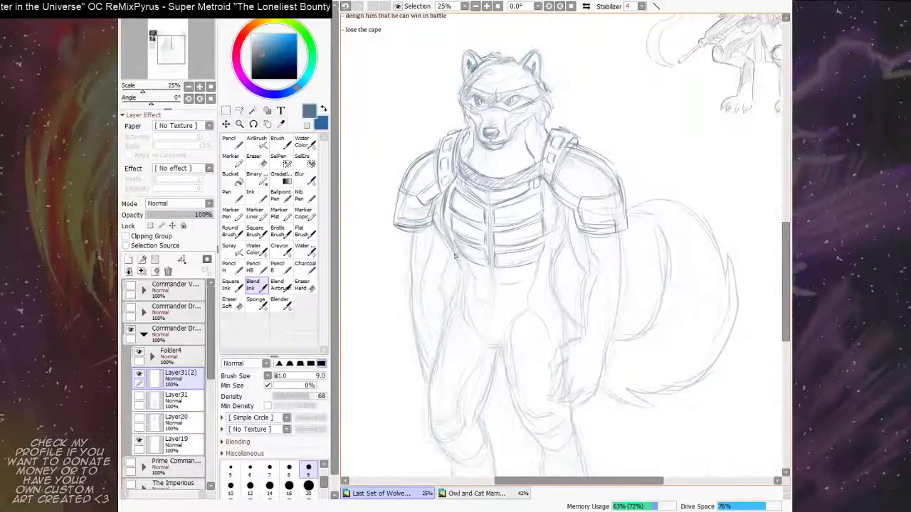
{"action": "left_click_drag", "start_coordinate": [593, 214], "coordinate": [558, 258]}
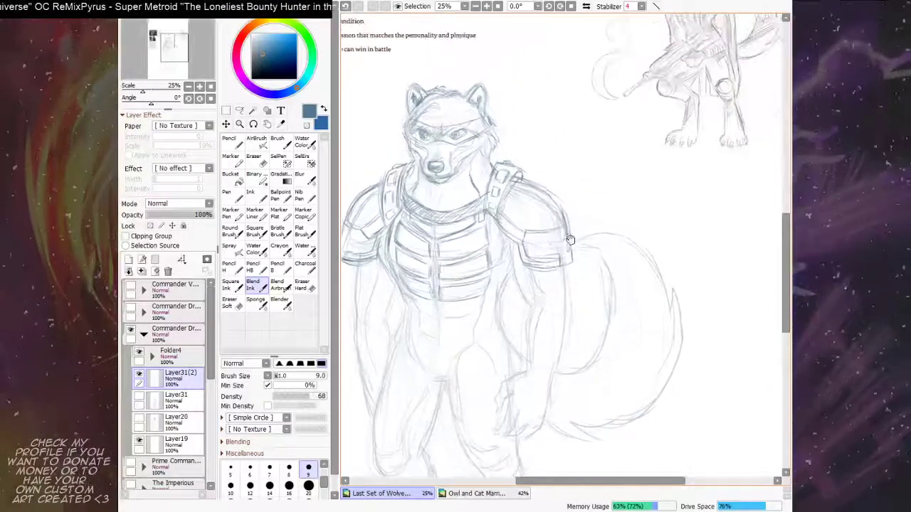
{"action": "key", "text": "ctrl+minus"}
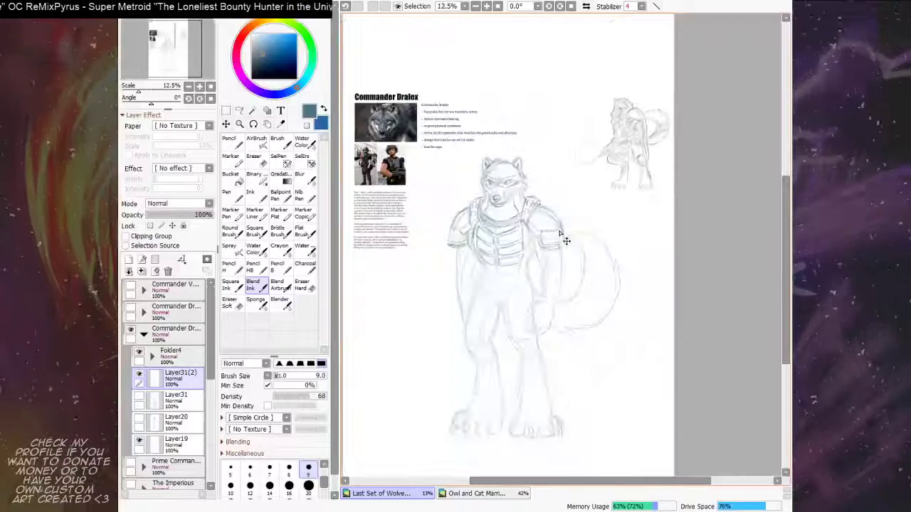
{"action": "scroll", "coordinate": [565, 240], "scroll_direction": "up", "scroll_amount": 1}
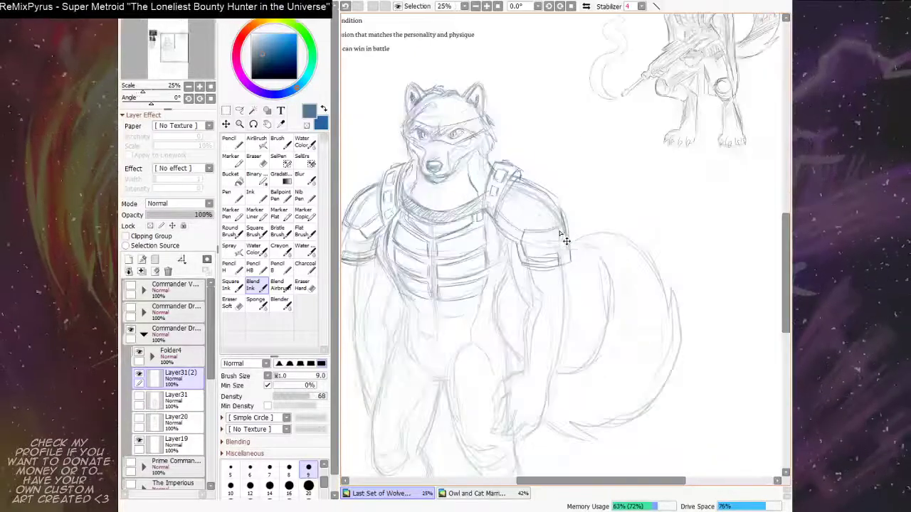
{"action": "left_click_drag", "start_coordinate": [562, 231], "coordinate": [547, 189]}
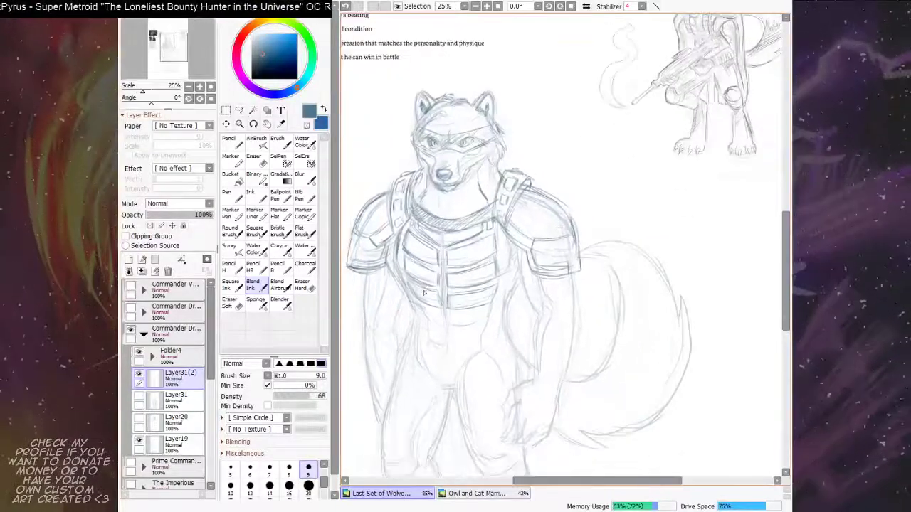
Step: Close off the torso armour with a curved lower band above the waist and add a slanted, hatched side detail
{"action": "mouse_move", "coordinate": [424, 292]}
{"action": "left_mouse_down"}
{"action": "mouse_move", "coordinate": [449, 281]}
{"action": "mouse_move", "coordinate": [662, 327]}
{"action": "mouse_move", "coordinate": [675, 289]}
{"action": "mouse_move", "coordinate": [563, 213]}
{"action": "mouse_move", "coordinate": [476, 264]}
{"action": "left_mouse_up"}
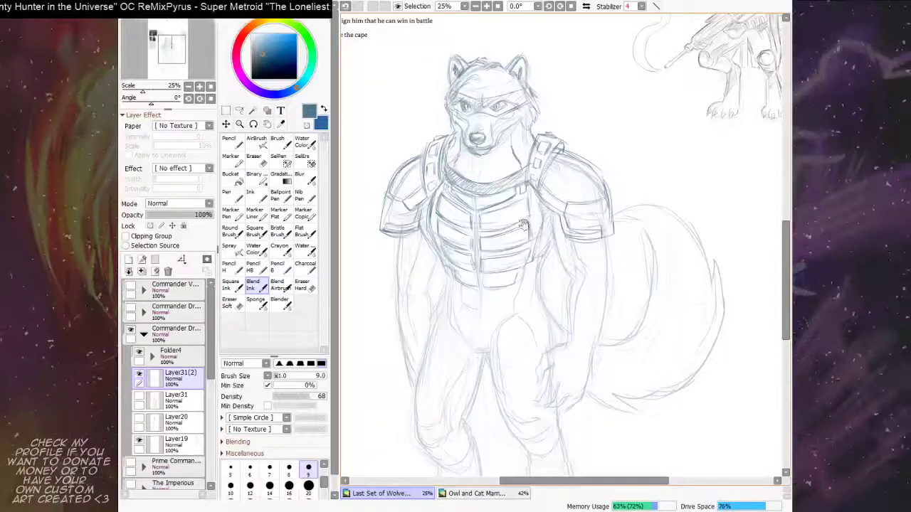
{"action": "left_click_drag", "start_coordinate": [552, 212], "coordinate": [659, 294]}
{"action": "left_click_drag", "start_coordinate": [632, 335], "coordinate": [617, 361]}
{"action": "left_click_drag", "start_coordinate": [608, 306], "coordinate": [567, 247]}
{"action": "left_click_drag", "start_coordinate": [626, 373], "coordinate": [542, 246]}
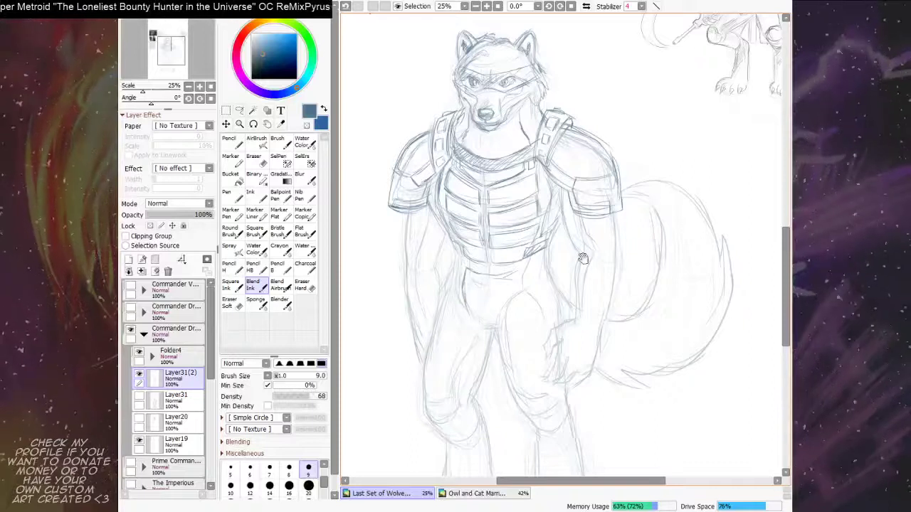
{"action": "left_click_drag", "start_coordinate": [592, 241], "coordinate": [580, 244]}
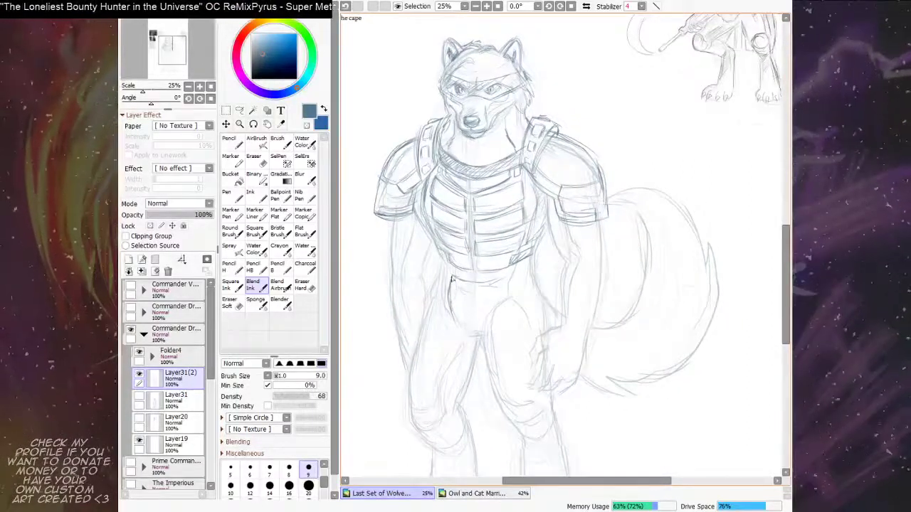
Step: Sketch a pelvic armour plate below the waist, with a flat upper edge and sides tapering between the thighs
{"action": "mouse_move", "coordinate": [451, 279]}
{"action": "left_mouse_down"}
{"action": "mouse_move", "coordinate": [503, 279]}
{"action": "mouse_move", "coordinate": [501, 298]}
{"action": "left_mouse_up"}
{"action": "mouse_move", "coordinate": [536, 269]}
{"action": "left_mouse_down"}
{"action": "mouse_move", "coordinate": [528, 243]}
{"action": "mouse_move", "coordinate": [535, 250]}
{"action": "mouse_move", "coordinate": [548, 195]}
{"action": "mouse_move", "coordinate": [534, 256]}
{"action": "mouse_move", "coordinate": [528, 230]}
{"action": "mouse_move", "coordinate": [478, 270]}
{"action": "left_mouse_up"}
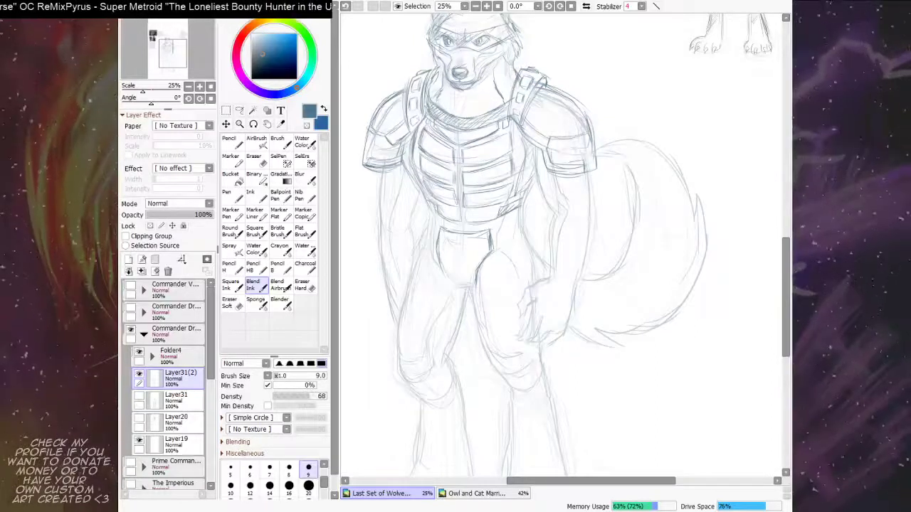
{"action": "scroll", "coordinate": [481, 254], "scroll_direction": "down", "scroll_amount": 1}
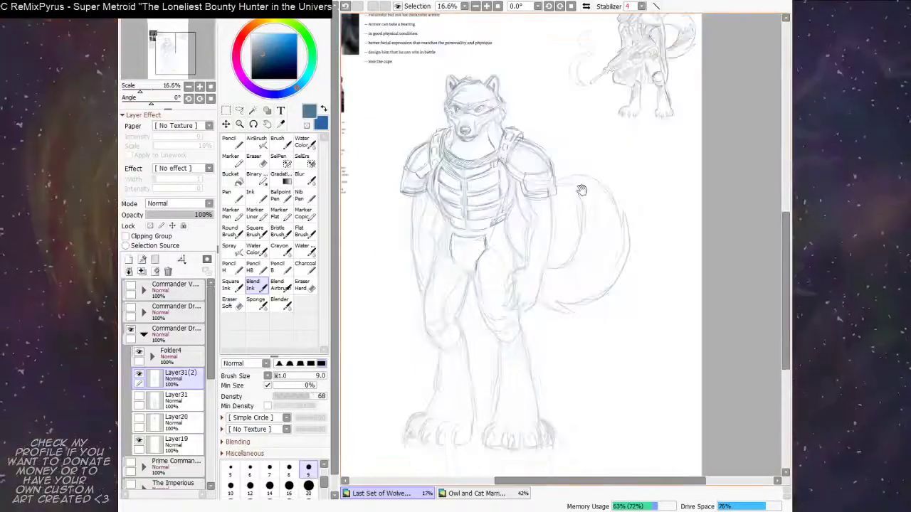
{"action": "left_click_drag", "start_coordinate": [582, 190], "coordinate": [558, 222]}
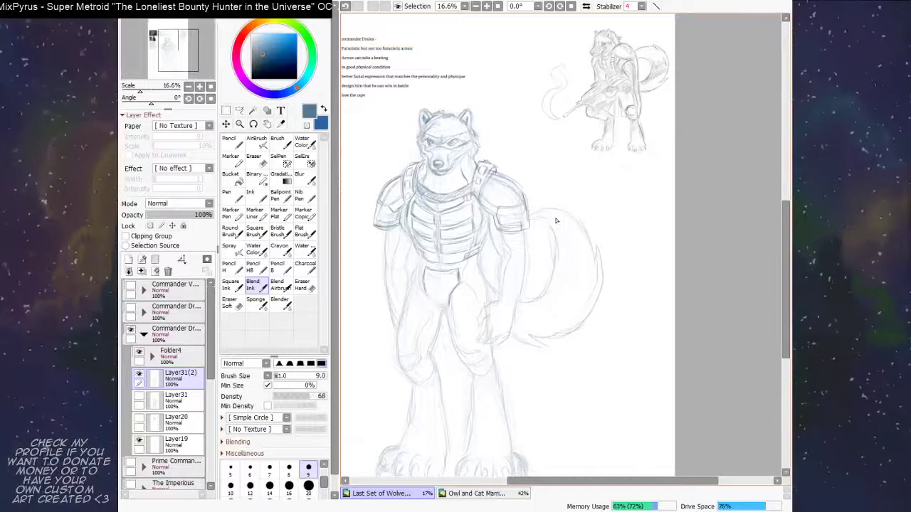
Step: Collapse and hide the Commander Dralex layer folder, check the reptilian commander's folder, and show the Commander V folder instead
{"action": "left_click_drag", "start_coordinate": [567, 189], "coordinate": [555, 193]}
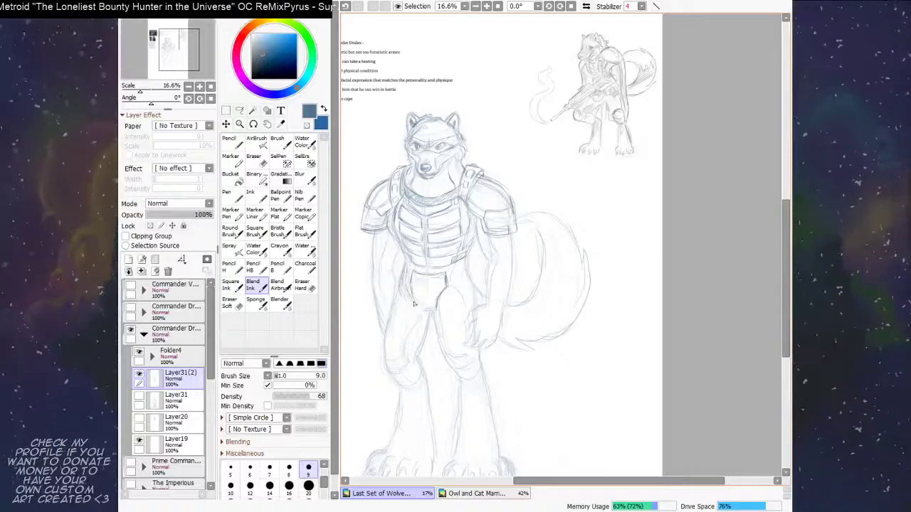
{"action": "left_click_drag", "start_coordinate": [489, 254], "coordinate": [508, 250]}
{"action": "left_click", "coordinate": [144, 334]}
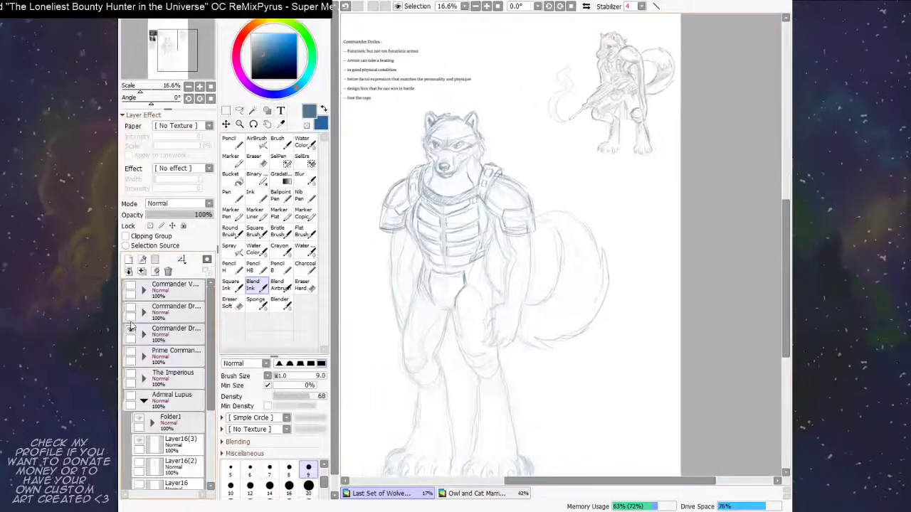
{"action": "left_click", "coordinate": [131, 334]}
{"action": "left_click", "coordinate": [131, 310]}
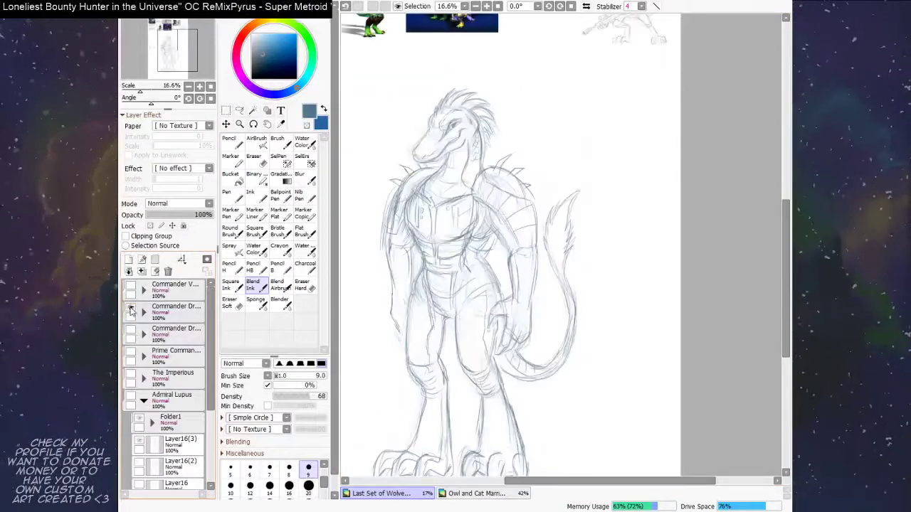
{"action": "left_click", "coordinate": [131, 311]}
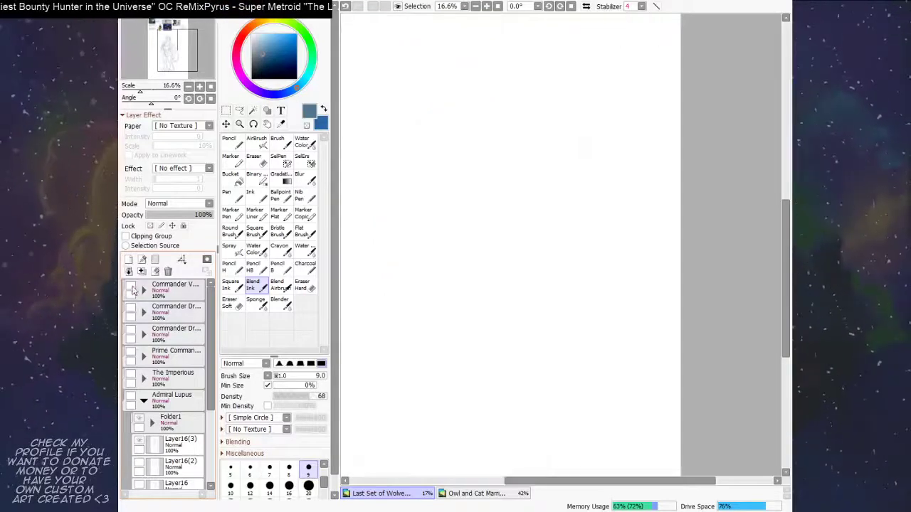
{"action": "left_click", "coordinate": [132, 288]}
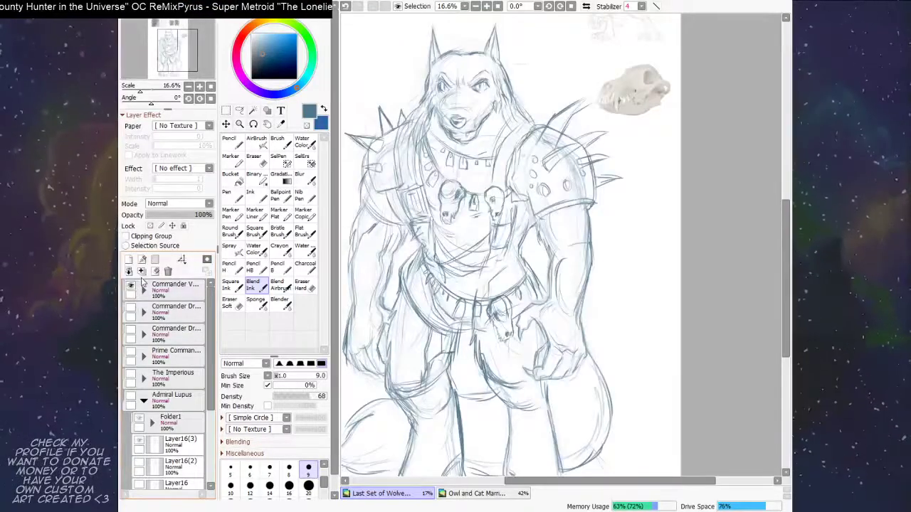
Step: Expand the Commander V folder and make Layer29(2), which holds the spiked wolf's sketch lines, the active layer
{"action": "key", "text": "Page_Down"}
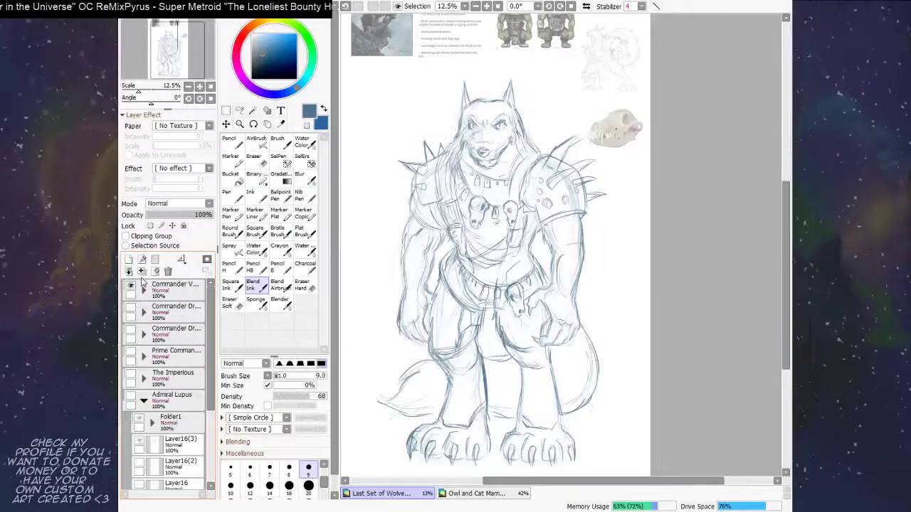
{"action": "key", "text": "ctrl+plus"}
{"action": "left_click", "coordinate": [143, 290]}
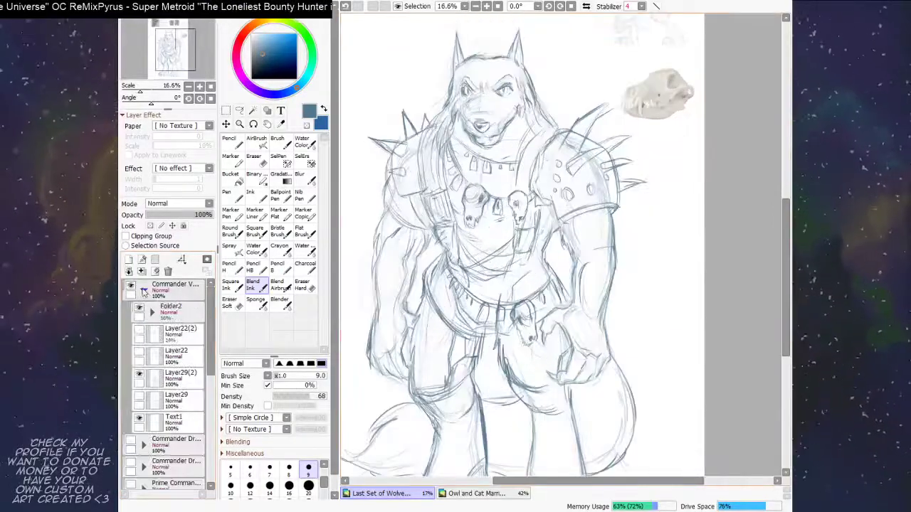
{"action": "left_click", "coordinate": [139, 374]}
{"action": "left_click", "coordinate": [140, 374]}
{"action": "left_click", "coordinate": [176, 374]}
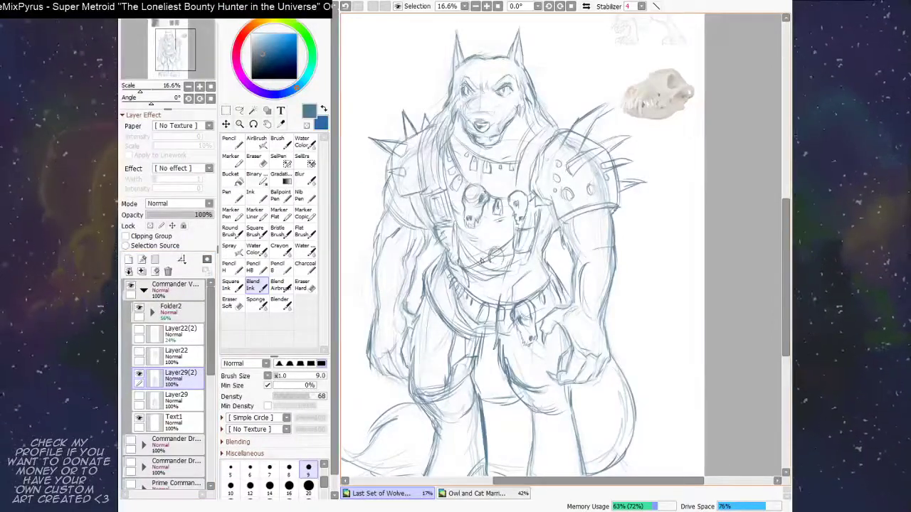
Step: Sketch a small elongated animal skull on the belly where the straps cross, using Eraser Soft and Blend Ink
{"action": "key", "text": "e"}
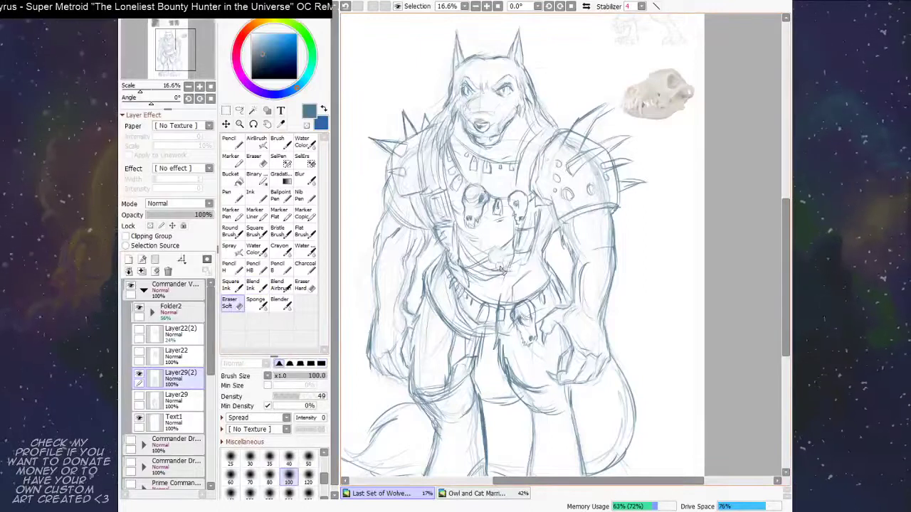
{"action": "key", "text": "e"}
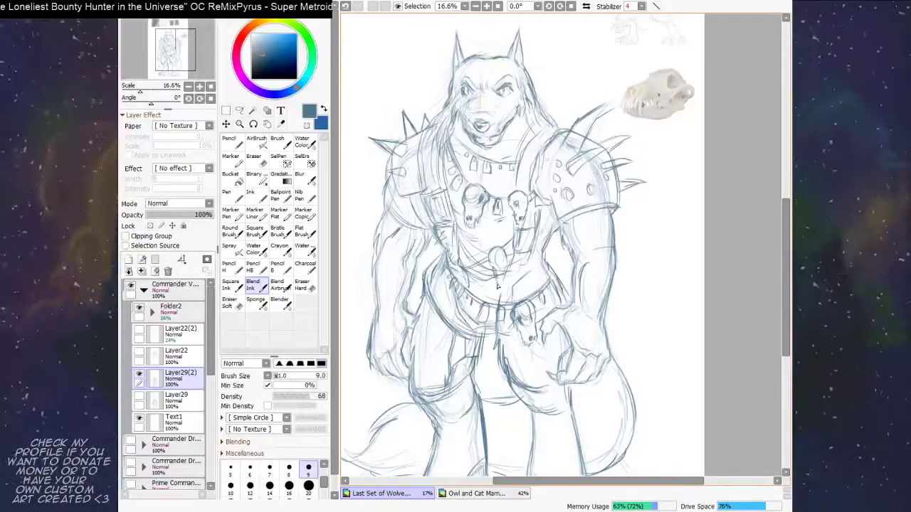
{"action": "key", "text": "e"}
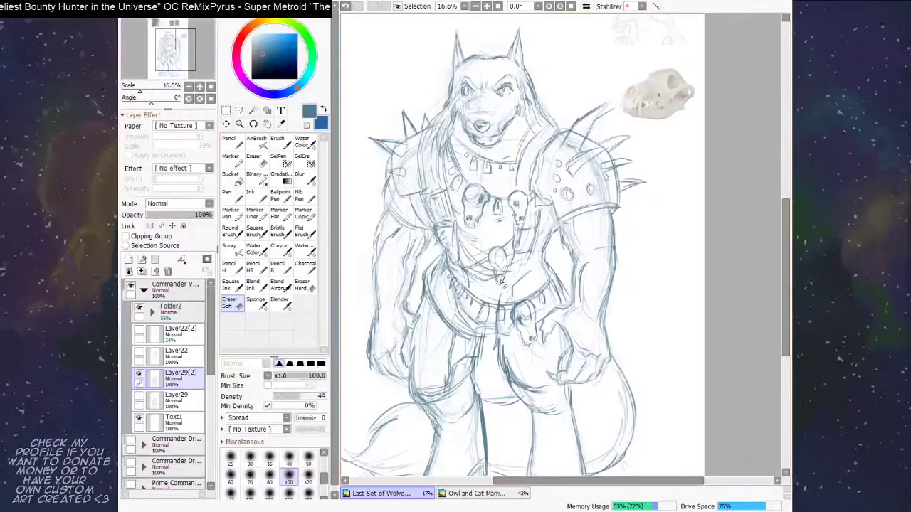
{"action": "key", "text": "e"}
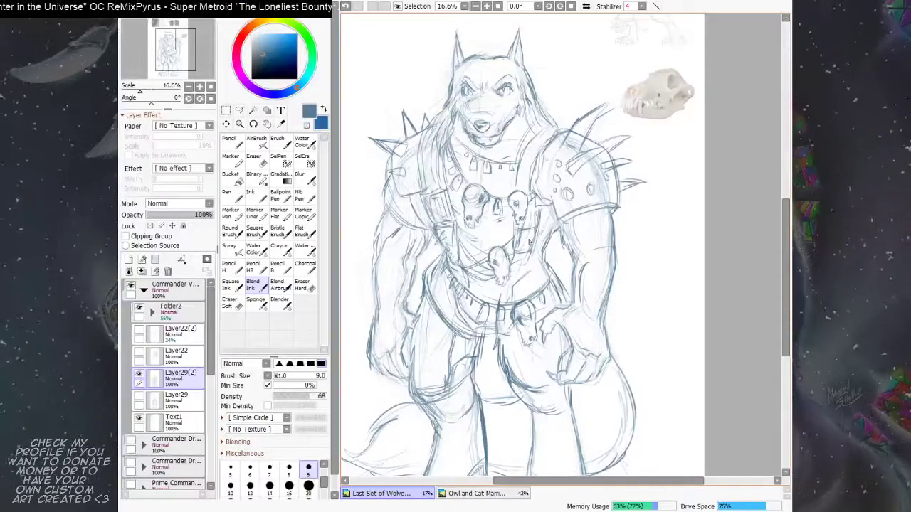
Step: Fade out the outer spikes on the figure's left shoulder pad with Eraser Soft
{"action": "left_click_drag", "start_coordinate": [579, 203], "coordinate": [574, 220]}
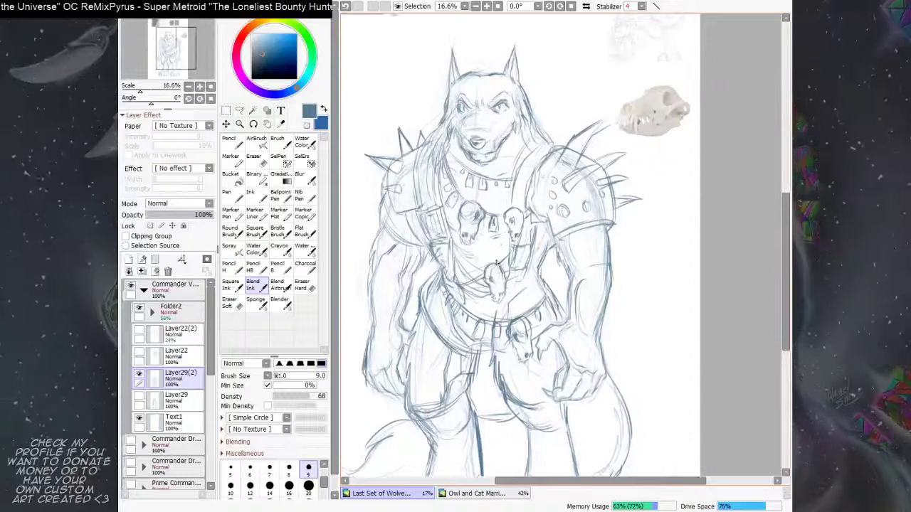
{"action": "scroll", "coordinate": [478, 279], "scroll_direction": "down", "scroll_amount": 2}
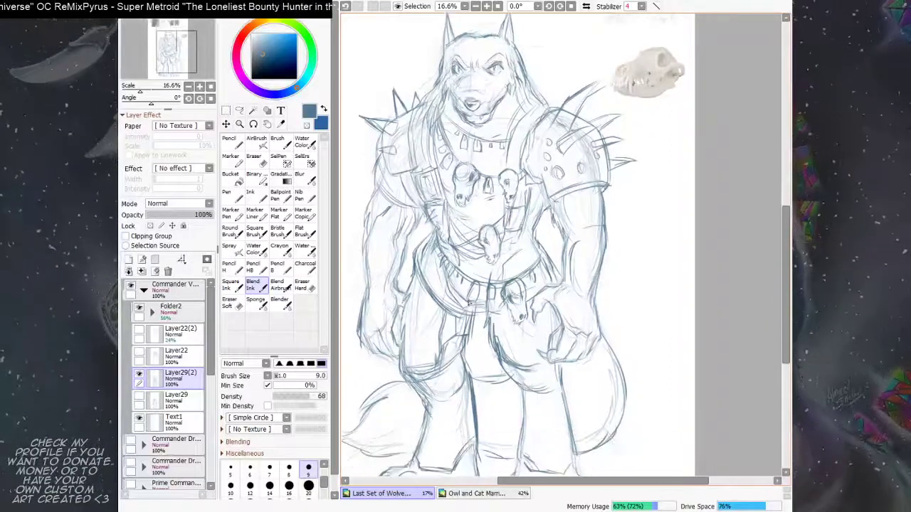
{"action": "left_click_drag", "start_coordinate": [620, 218], "coordinate": [631, 309]}
{"action": "left_click_drag", "start_coordinate": [669, 230], "coordinate": [591, 238]}
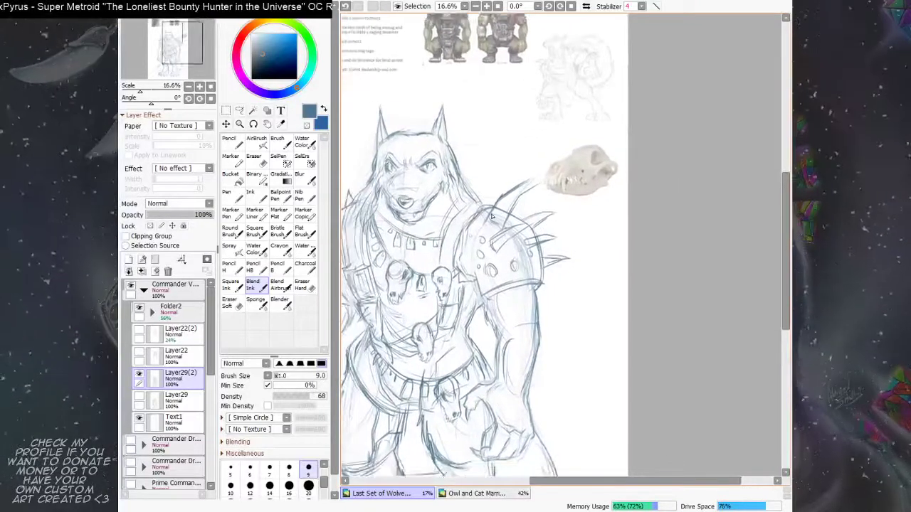
{"action": "left_click", "coordinate": [237, 304]}
{"action": "mouse_move", "coordinate": [528, 231]}
{"action": "left_mouse_down"}
{"action": "mouse_move", "coordinate": [519, 218]}
{"action": "mouse_move", "coordinate": [524, 253]}
{"action": "mouse_move", "coordinate": [552, 238]}
{"action": "mouse_move", "coordinate": [541, 264]}
{"action": "mouse_move", "coordinate": [564, 246]}
{"action": "mouse_move", "coordinate": [533, 264]}
{"action": "mouse_move", "coordinate": [551, 217]}
{"action": "mouse_move", "coordinate": [548, 274]}
{"action": "mouse_move", "coordinate": [578, 265]}
{"action": "left_mouse_up"}
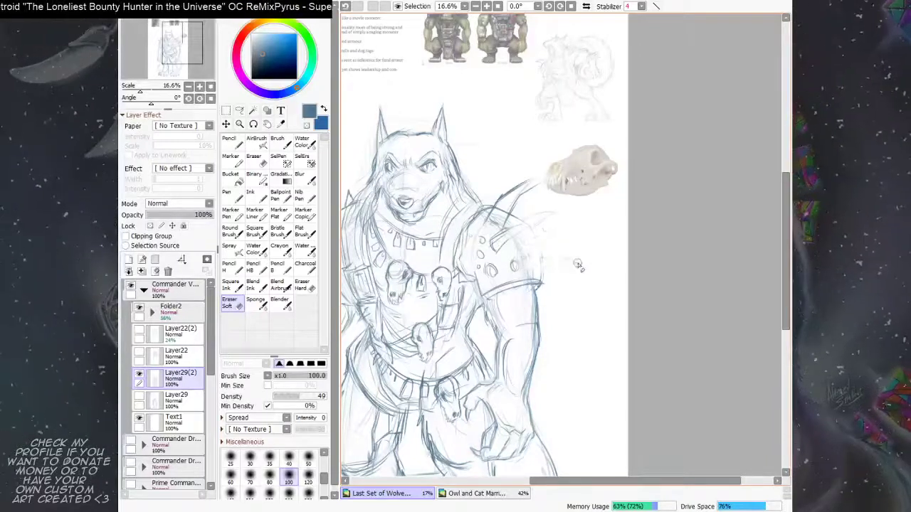
Step: Sketch a large animal skull over the outer side of the left shoulder pad, with a rounded cranium, eye socket and downward-pointing snout
{"action": "key", "text": "b"}
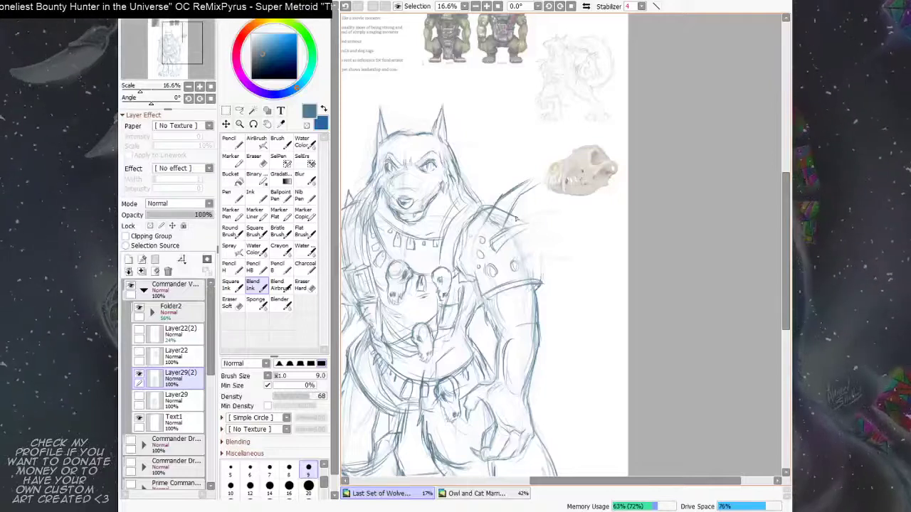
{"action": "mouse_move", "coordinate": [516, 220]}
{"action": "left_mouse_down"}
{"action": "mouse_move", "coordinate": [541, 218]}
{"action": "mouse_move", "coordinate": [547, 235]}
{"action": "mouse_move", "coordinate": [515, 219]}
{"action": "mouse_move", "coordinate": [524, 244]}
{"action": "mouse_move", "coordinate": [514, 241]}
{"action": "mouse_move", "coordinate": [537, 268]}
{"action": "left_mouse_up"}
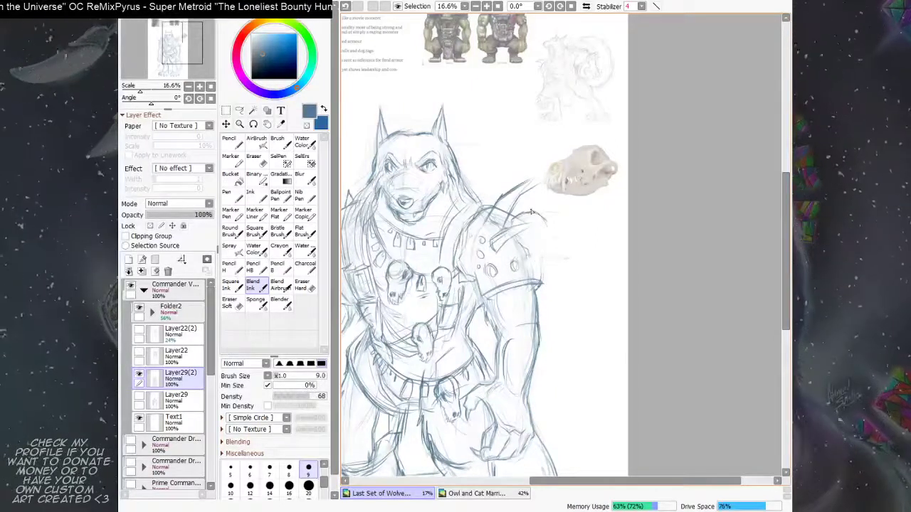
{"action": "mouse_move", "coordinate": [531, 211]}
{"action": "left_mouse_down"}
{"action": "mouse_move", "coordinate": [551, 223]}
{"action": "mouse_move", "coordinate": [555, 261]}
{"action": "mouse_move", "coordinate": [526, 255]}
{"action": "mouse_move", "coordinate": [531, 275]}
{"action": "mouse_move", "coordinate": [529, 261]}
{"action": "mouse_move", "coordinate": [531, 271]}
{"action": "mouse_move", "coordinate": [541, 269]}
{"action": "mouse_move", "coordinate": [608, 203]}
{"action": "left_mouse_up"}
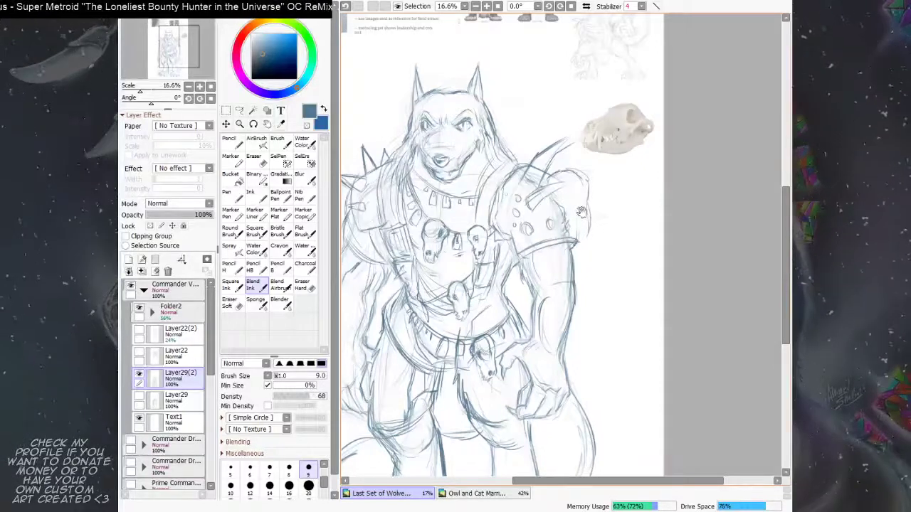
{"action": "left_click_drag", "start_coordinate": [581, 212], "coordinate": [569, 229]}
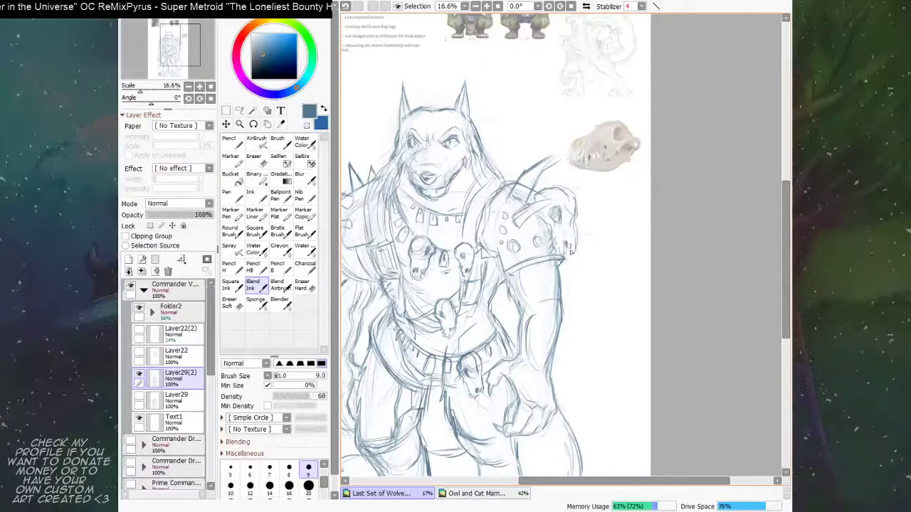
{"action": "left_click_drag", "start_coordinate": [583, 227], "coordinate": [556, 263]}
Step: Redraw spikes projecting outward from behind the shoulder skull and clean up the overlapping lines with Eraser Soft
{"action": "left_click_drag", "start_coordinate": [540, 233], "coordinate": [572, 222]}
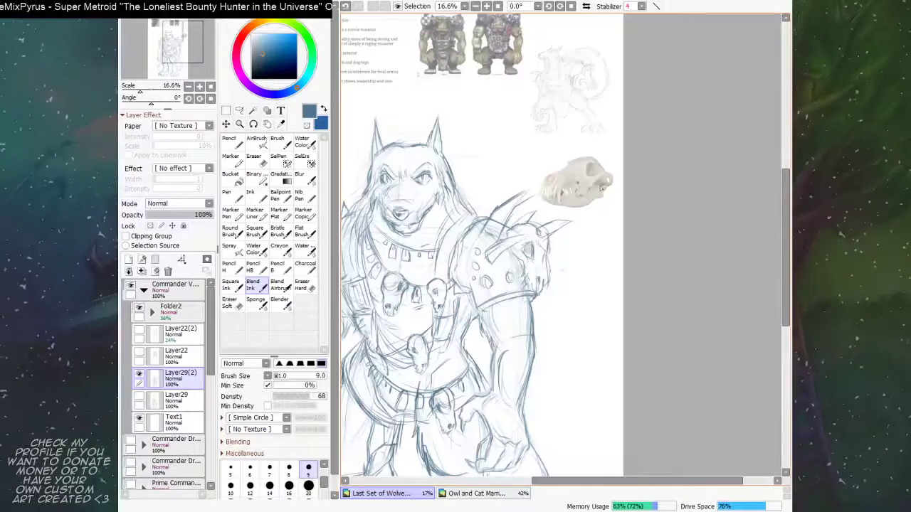
{"action": "left_click_drag", "start_coordinate": [571, 241], "coordinate": [590, 222]}
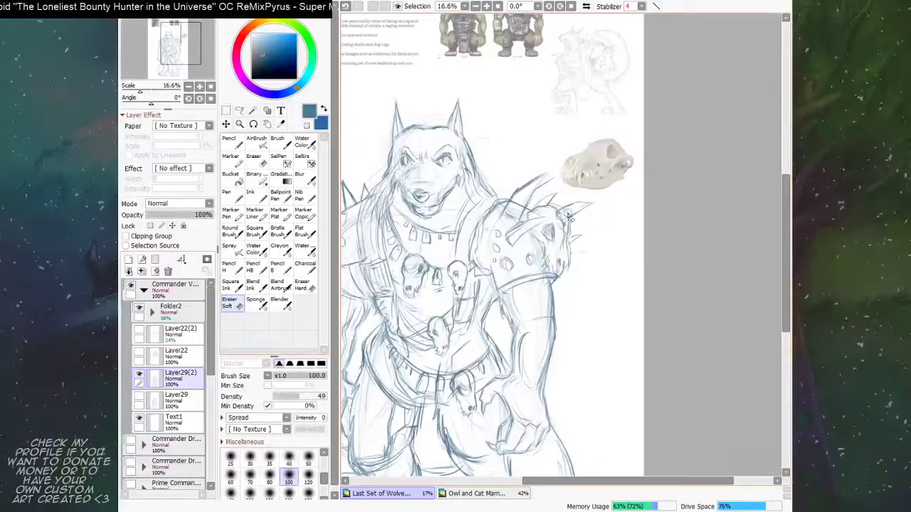
{"action": "left_click_drag", "start_coordinate": [606, 218], "coordinate": [688, 190]}
{"action": "scroll", "coordinate": [689, 190], "scroll_direction": "down", "scroll_amount": 3}
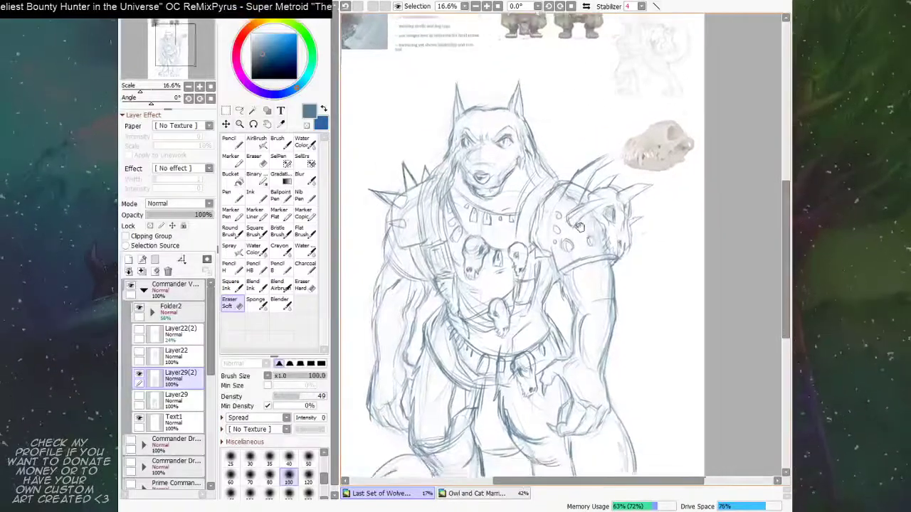
{"action": "left_click_drag", "start_coordinate": [650, 207], "coordinate": [656, 182]}
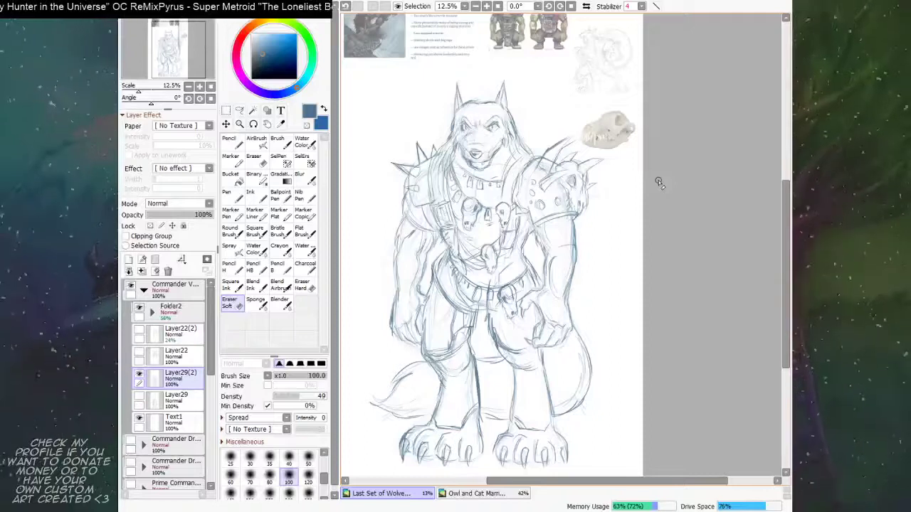
{"action": "left_click", "coordinate": [254, 286]}
{"action": "mouse_move", "coordinate": [612, 208]}
{"action": "left_mouse_down"}
{"action": "mouse_move", "coordinate": [603, 208]}
{"action": "mouse_move", "coordinate": [604, 187]}
{"action": "left_mouse_up"}
{"action": "left_click_drag", "start_coordinate": [553, 202], "coordinate": [505, 130]}
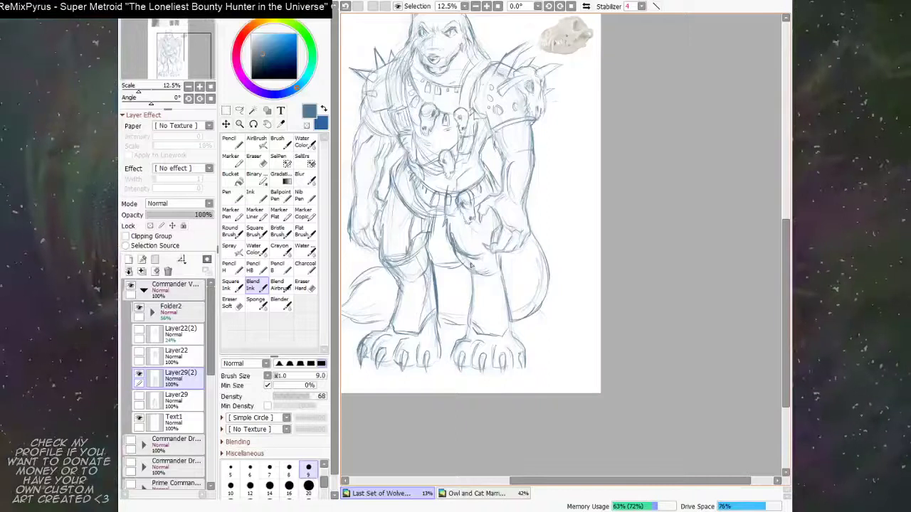
Step: Collapse and hide the Commander V folder and show the Commander Dralex folder, comparing the two figures
{"action": "left_click", "coordinate": [144, 292]}
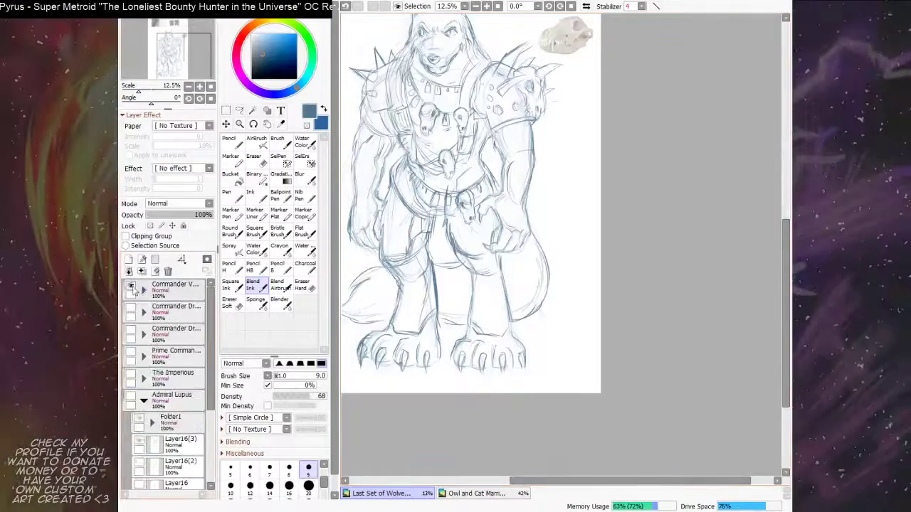
{"action": "left_click", "coordinate": [130, 284]}
{"action": "left_click", "coordinate": [132, 308]}
{"action": "left_click", "coordinate": [132, 308]}
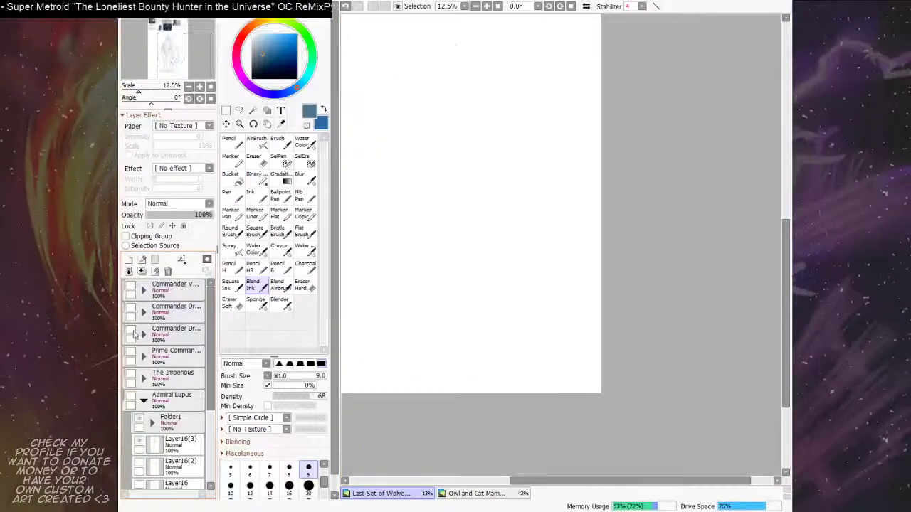
{"action": "left_click", "coordinate": [132, 331]}
{"action": "left_click_drag", "start_coordinate": [519, 279], "coordinate": [534, 317]}
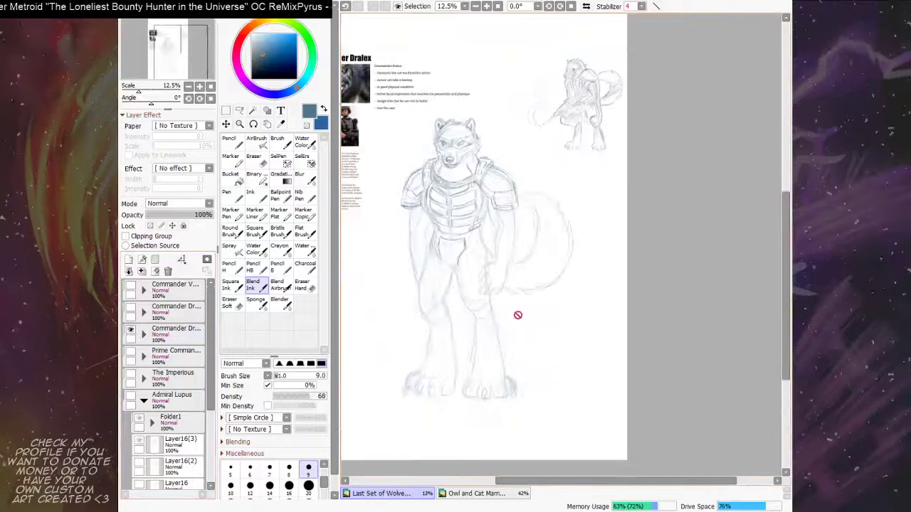
{"action": "left_click", "coordinate": [131, 330]}
{"action": "left_click", "coordinate": [131, 286]}
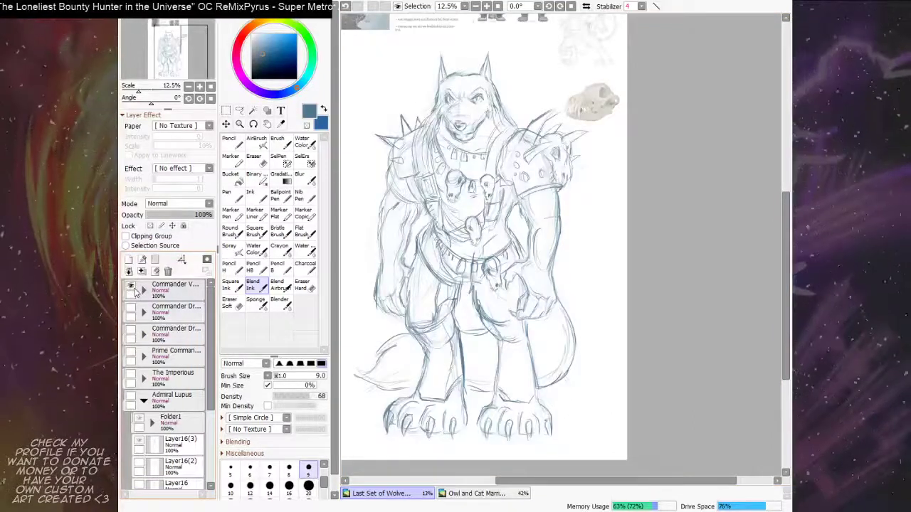
{"action": "left_click", "coordinate": [131, 286]}
{"action": "left_click", "coordinate": [131, 331]}
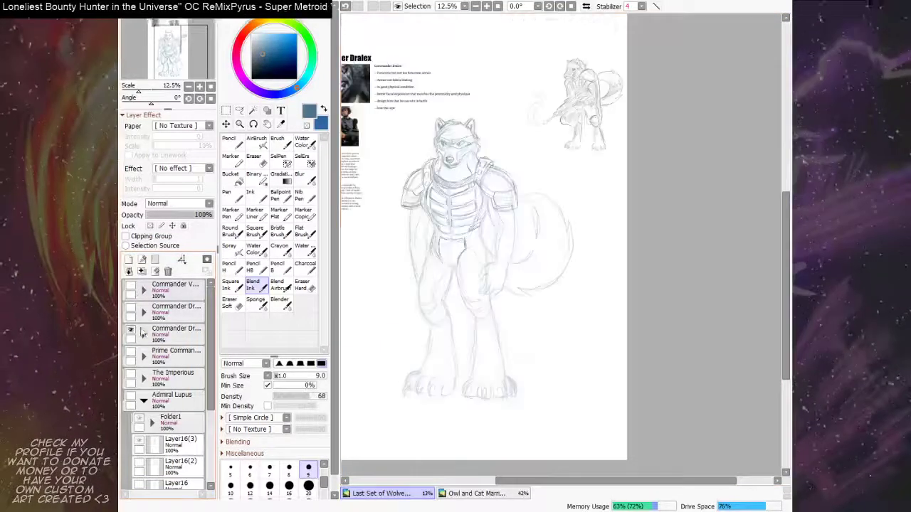
Step: Expand the Commander Dralex folder and make Layer31(2) active with the Blend Ink brush for sketching the arms
{"action": "left_click", "coordinate": [536, 253], "text": "ctrl"}
{"action": "left_click", "coordinate": [536, 253], "text": "ctrl"}
{"action": "left_click_drag", "start_coordinate": [441, 287], "coordinate": [548, 355]}
{"action": "left_click_drag", "start_coordinate": [410, 250], "coordinate": [416, 258]}
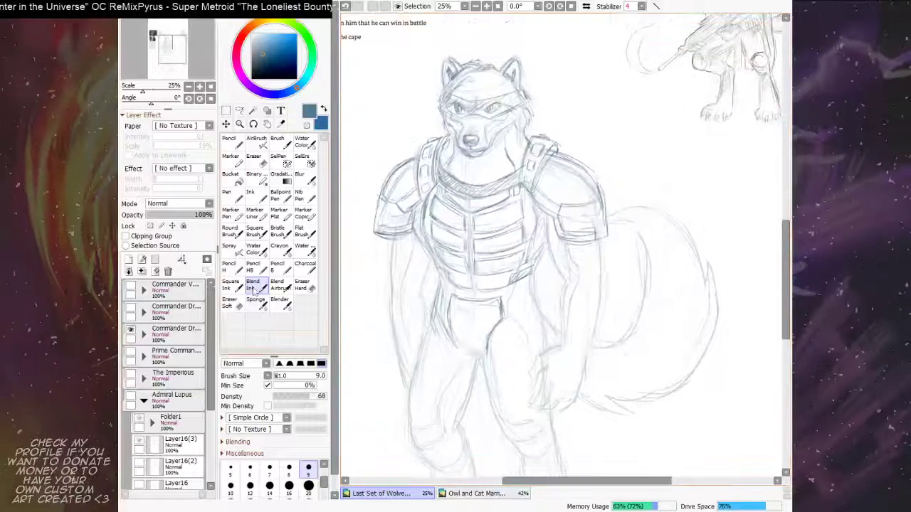
{"action": "left_click", "coordinate": [255, 287]}
{"action": "left_click", "coordinate": [144, 334]}
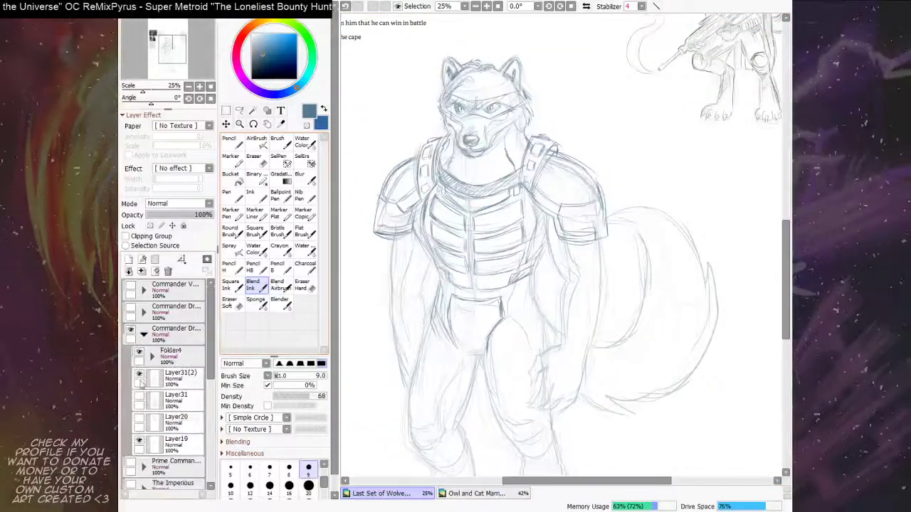
{"action": "left_click", "coordinate": [140, 374]}
{"action": "left_click", "coordinate": [140, 374]}
{"action": "left_click", "coordinate": [179, 377]}
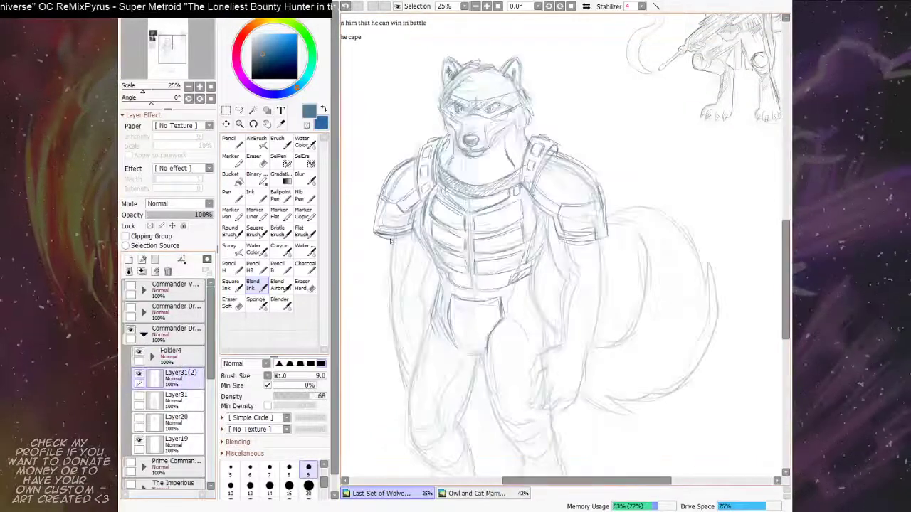
Step: Redraw the figure's right upper arm below the shoulder guard and outline a forearm guard down to the wrist
{"action": "mouse_move", "coordinate": [390, 241]}
{"action": "left_mouse_down"}
{"action": "mouse_move", "coordinate": [390, 290]}
{"action": "mouse_move", "coordinate": [392, 245]}
{"action": "mouse_move", "coordinate": [402, 309]}
{"action": "mouse_move", "coordinate": [414, 251]}
{"action": "mouse_move", "coordinate": [410, 299]}
{"action": "mouse_move", "coordinate": [428, 274]}
{"action": "left_mouse_up"}
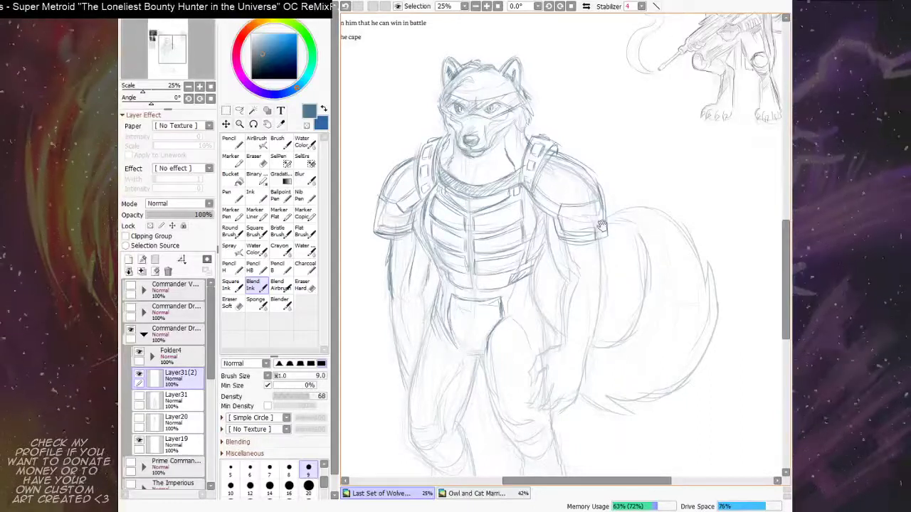
{"action": "left_click_drag", "start_coordinate": [603, 226], "coordinate": [584, 199]}
{"action": "left_click_drag", "start_coordinate": [407, 246], "coordinate": [639, 336]}
{"action": "mouse_move", "coordinate": [613, 288]}
{"action": "left_mouse_down"}
{"action": "mouse_move", "coordinate": [474, 206]}
{"action": "mouse_move", "coordinate": [399, 188]}
{"action": "left_mouse_up"}
{"action": "left_click_drag", "start_coordinate": [376, 272], "coordinate": [379, 304]}
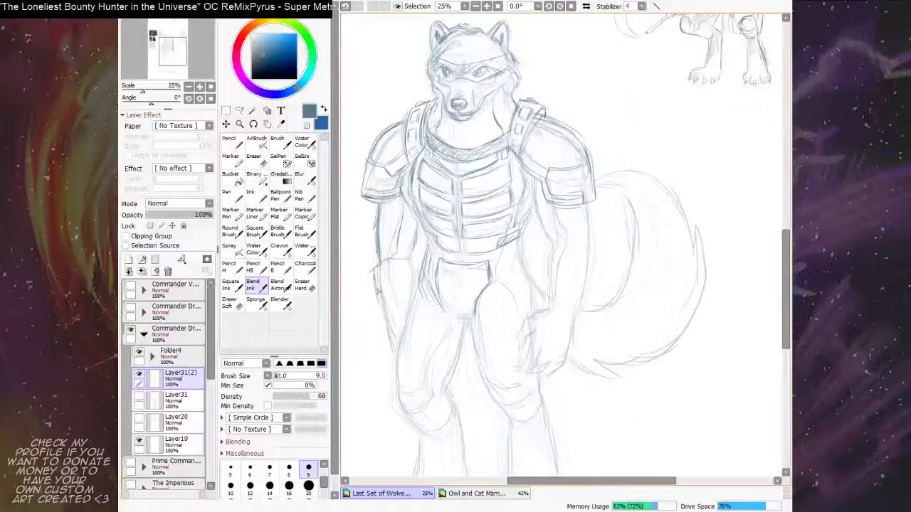
{"action": "mouse_move", "coordinate": [381, 263]}
{"action": "left_mouse_down"}
{"action": "mouse_move", "coordinate": [388, 330]}
{"action": "mouse_move", "coordinate": [382, 317]}
{"action": "mouse_move", "coordinate": [408, 267]}
{"action": "mouse_move", "coordinate": [391, 262]}
{"action": "mouse_move", "coordinate": [393, 294]}
{"action": "mouse_move", "coordinate": [412, 268]}
{"action": "mouse_move", "coordinate": [394, 279]}
{"action": "mouse_move", "coordinate": [395, 268]}
{"action": "mouse_move", "coordinate": [403, 296]}
{"action": "mouse_move", "coordinate": [408, 283]}
{"action": "mouse_move", "coordinate": [405, 274]}
{"action": "mouse_move", "coordinate": [396, 323]}
{"action": "mouse_move", "coordinate": [380, 309]}
{"action": "mouse_move", "coordinate": [388, 329]}
{"action": "mouse_move", "coordinate": [400, 321]}
{"action": "mouse_move", "coordinate": [388, 334]}
{"action": "mouse_move", "coordinate": [395, 361]}
{"action": "left_mouse_up"}
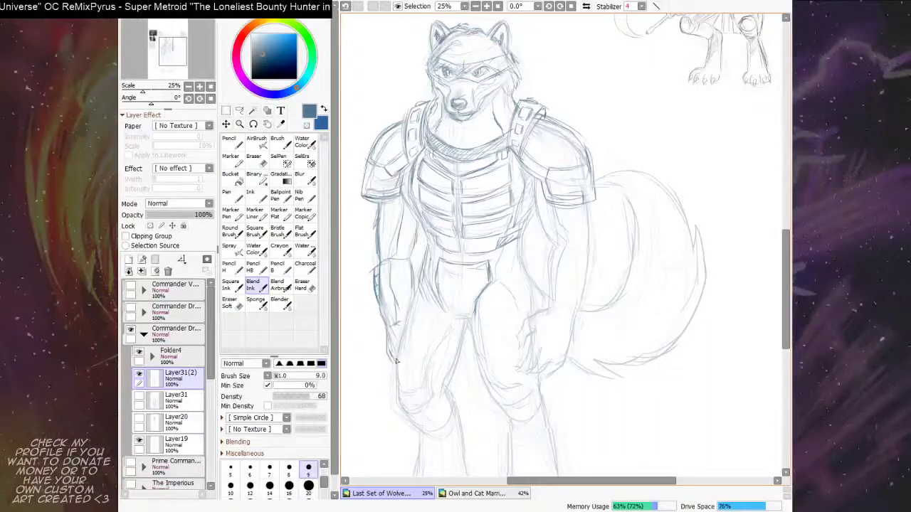
Step: Start redrawing the figure's left upper arm below the shoulder guard and clean up stray lines on the right arm
{"action": "mouse_move", "coordinate": [630, 232]}
{"action": "left_mouse_down"}
{"action": "mouse_move", "coordinate": [584, 238]}
{"action": "mouse_move", "coordinate": [610, 245]}
{"action": "mouse_move", "coordinate": [579, 210]}
{"action": "left_mouse_up"}
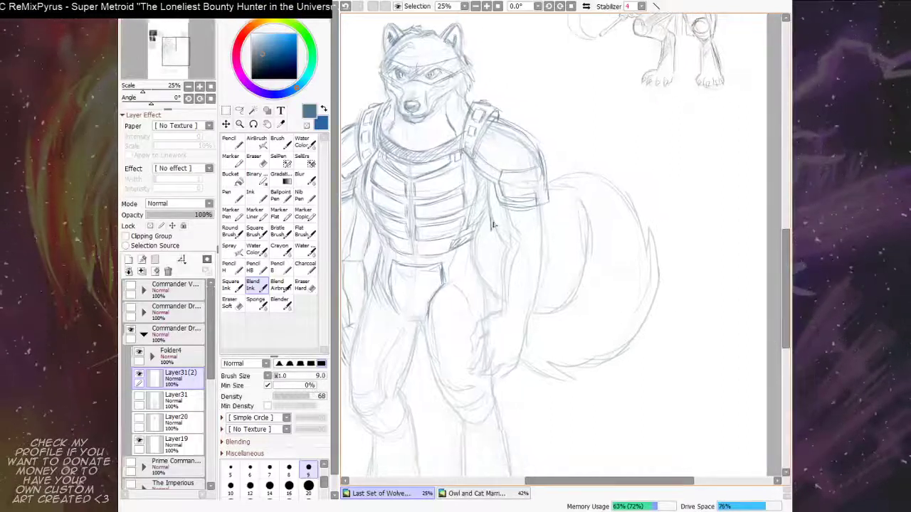
{"action": "left_click_drag", "start_coordinate": [502, 236], "coordinate": [553, 257]}
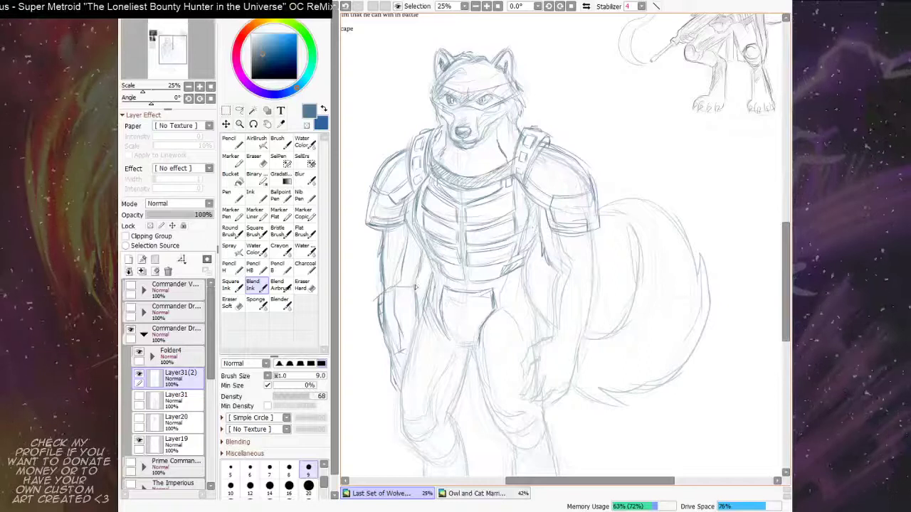
{"action": "key", "text": "e"}
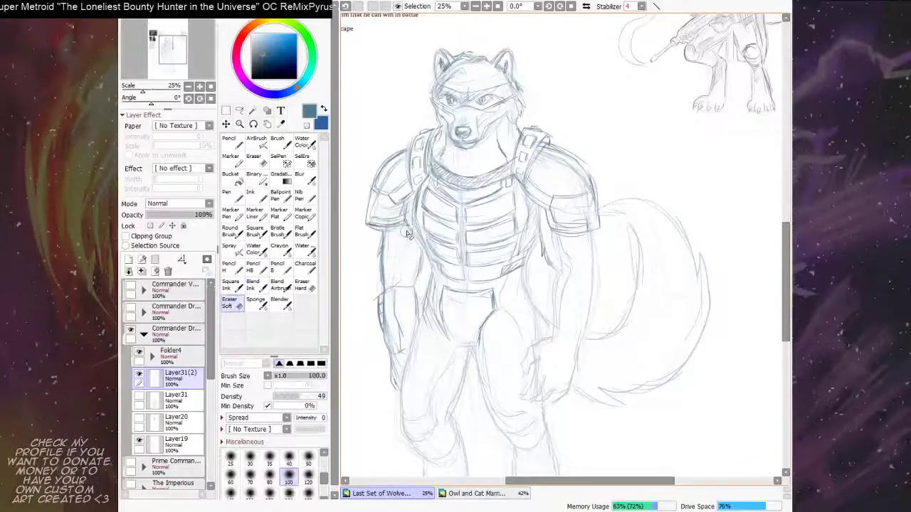
{"action": "key", "text": "b"}
{"action": "mouse_move", "coordinate": [605, 239]}
{"action": "left_mouse_down"}
{"action": "mouse_move", "coordinate": [580, 234]}
{"action": "mouse_move", "coordinate": [580, 221]}
{"action": "mouse_move", "coordinate": [557, 231]}
{"action": "left_mouse_up"}
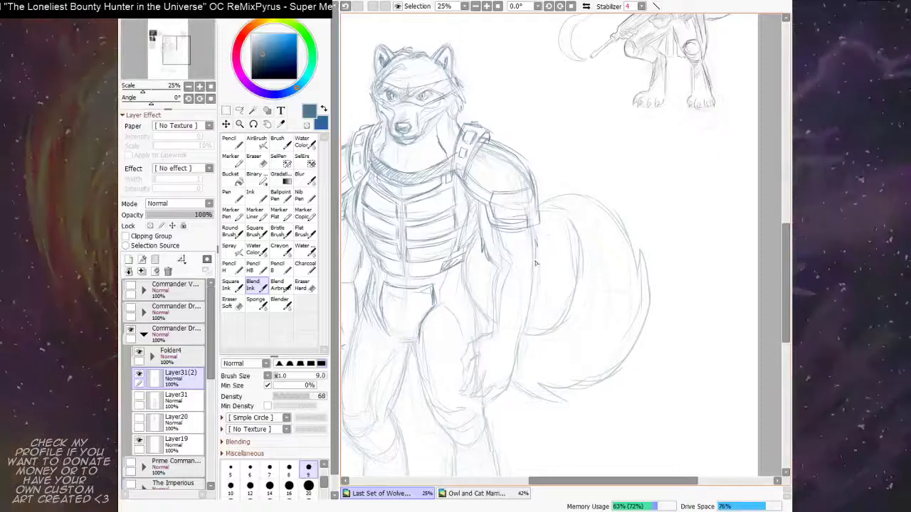
Step: Sketch the armored bracer on the wolf's left forearm with the Blend Ink brush at size 9, including its elbow edge and segmented side strip
{"action": "mouse_move", "coordinate": [529, 269]}
{"action": "left_mouse_down"}
{"action": "mouse_move", "coordinate": [574, 226]}
{"action": "mouse_move", "coordinate": [542, 241]}
{"action": "mouse_move", "coordinate": [530, 300]}
{"action": "mouse_move", "coordinate": [534, 253]}
{"action": "mouse_move", "coordinate": [527, 301]}
{"action": "mouse_move", "coordinate": [534, 256]}
{"action": "mouse_move", "coordinate": [530, 283]}
{"action": "left_mouse_up"}
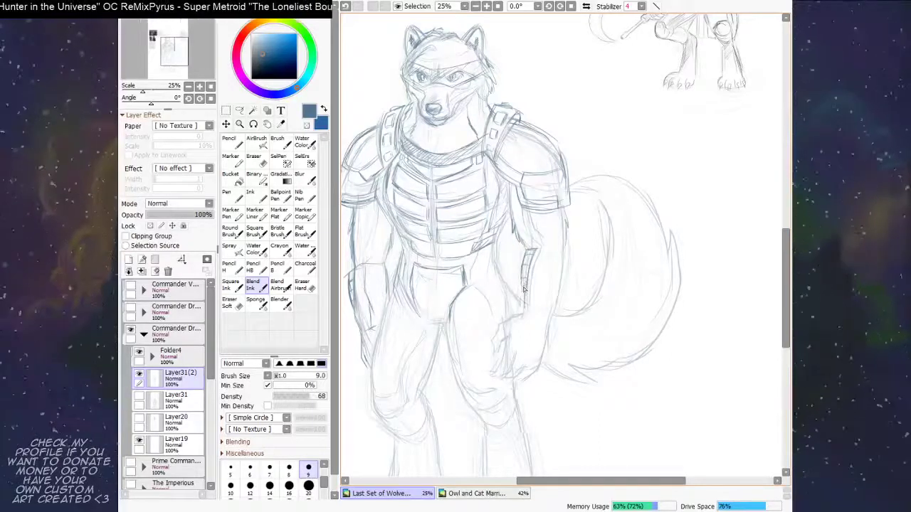
{"action": "mouse_move", "coordinate": [576, 241]}
{"action": "left_mouse_down"}
{"action": "mouse_move", "coordinate": [565, 228]}
{"action": "mouse_move", "coordinate": [558, 249]}
{"action": "left_mouse_up"}
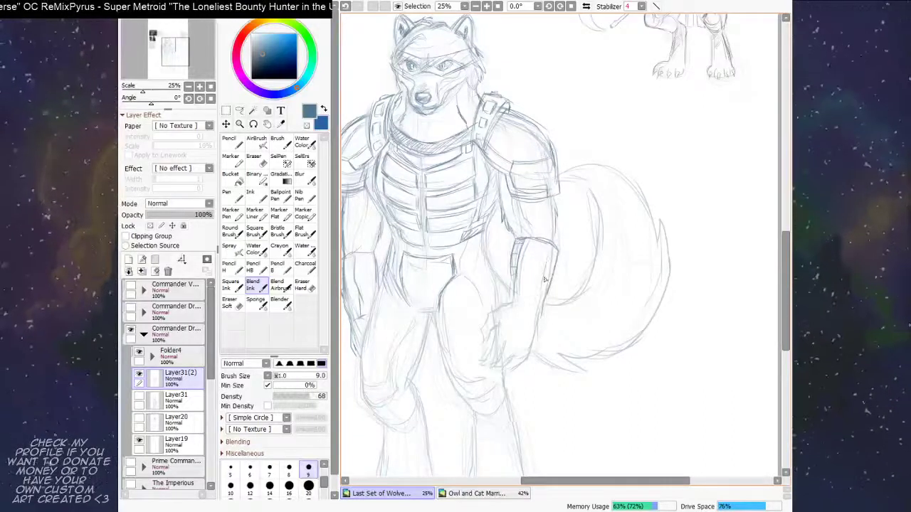
{"action": "left_click_drag", "start_coordinate": [523, 312], "coordinate": [550, 264]}
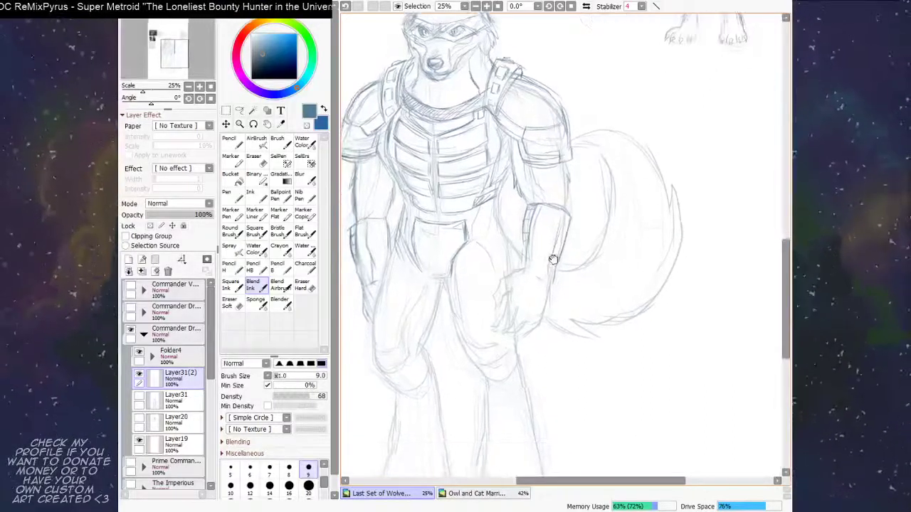
{"action": "left_click_drag", "start_coordinate": [529, 227], "coordinate": [527, 262]}
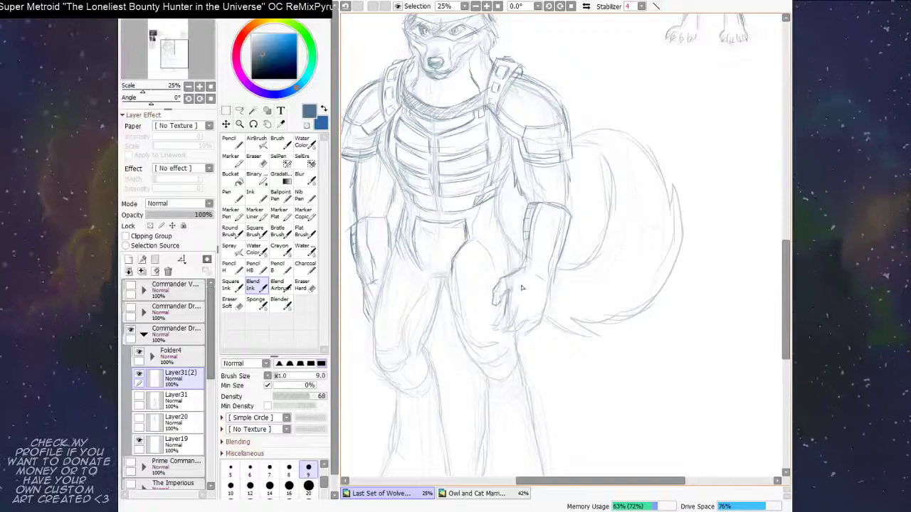
Step: Refine the wolf's left hand with Blend Ink, defining the wrist, thumb and fingers over the rough sketch
{"action": "left_click_drag", "start_coordinate": [553, 281], "coordinate": [511, 276]}
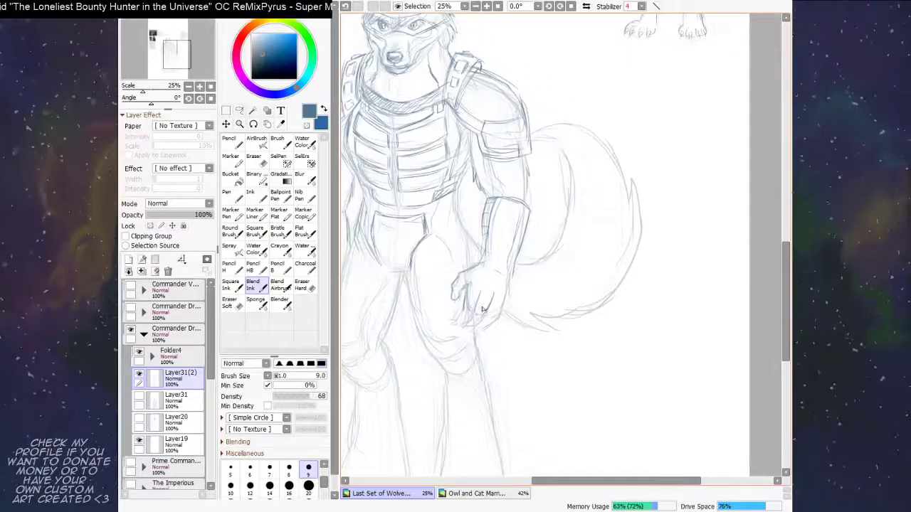
{"action": "left_click_drag", "start_coordinate": [483, 309], "coordinate": [491, 299]}
{"action": "scroll", "coordinate": [493, 302], "scroll_direction": "down", "scroll_amount": 2}
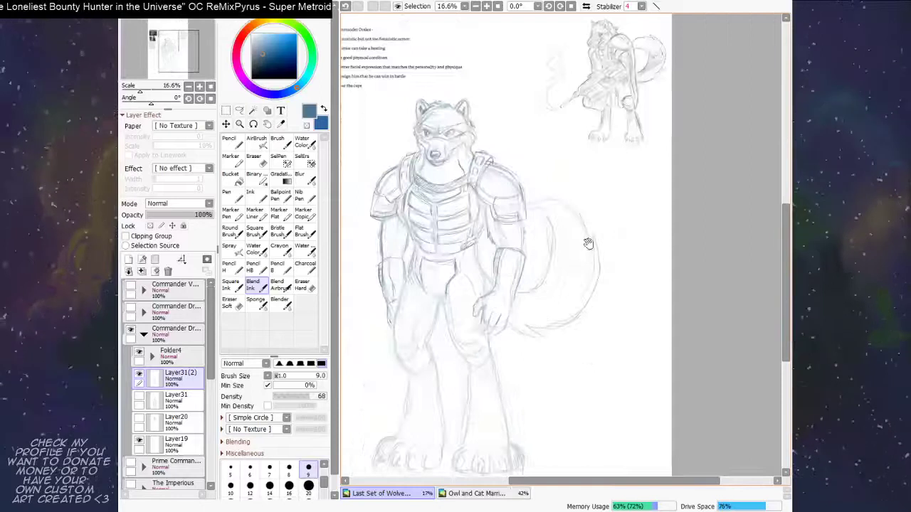
{"action": "left_click_drag", "start_coordinate": [603, 247], "coordinate": [598, 260]}
{"action": "left_click_drag", "start_coordinate": [594, 228], "coordinate": [596, 207]}
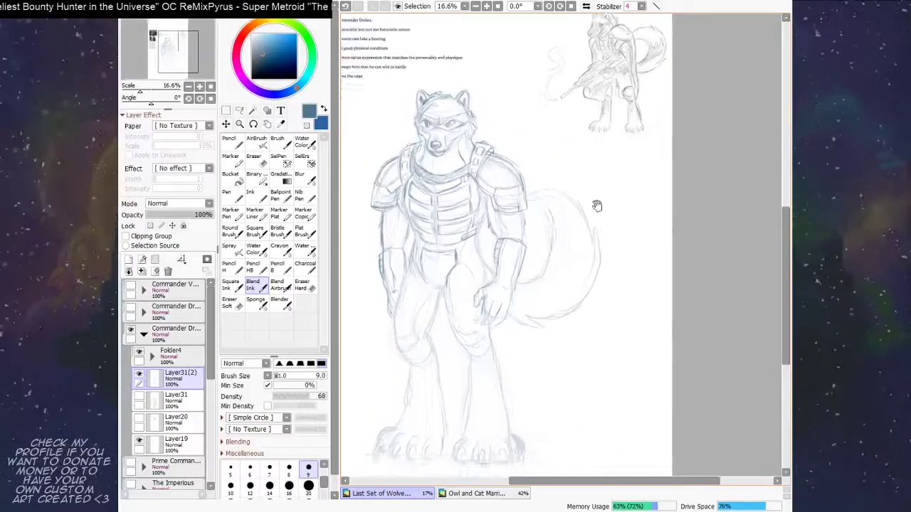
{"action": "left_click_drag", "start_coordinate": [502, 252], "coordinate": [544, 267]}
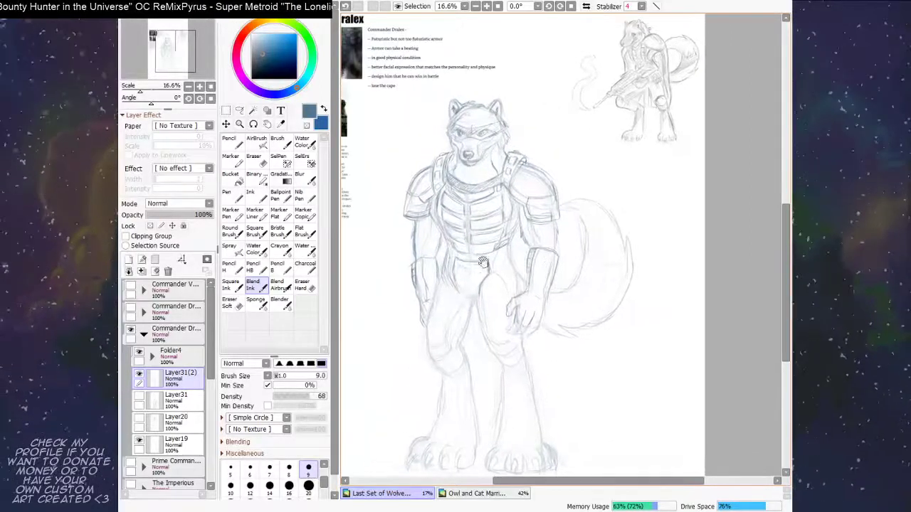
{"action": "left_click_drag", "start_coordinate": [484, 249], "coordinate": [488, 255]}
{"action": "left_click_drag", "start_coordinate": [554, 265], "coordinate": [506, 230]}
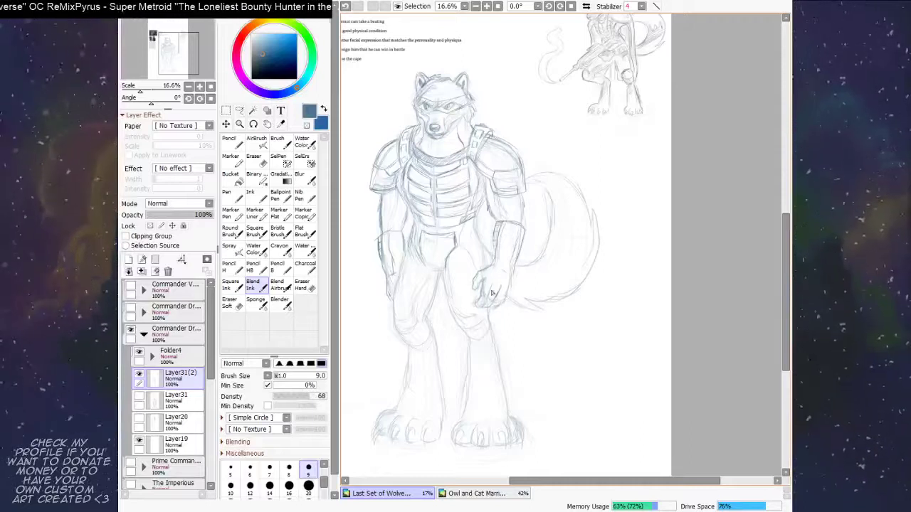
{"action": "key", "text": "e"}
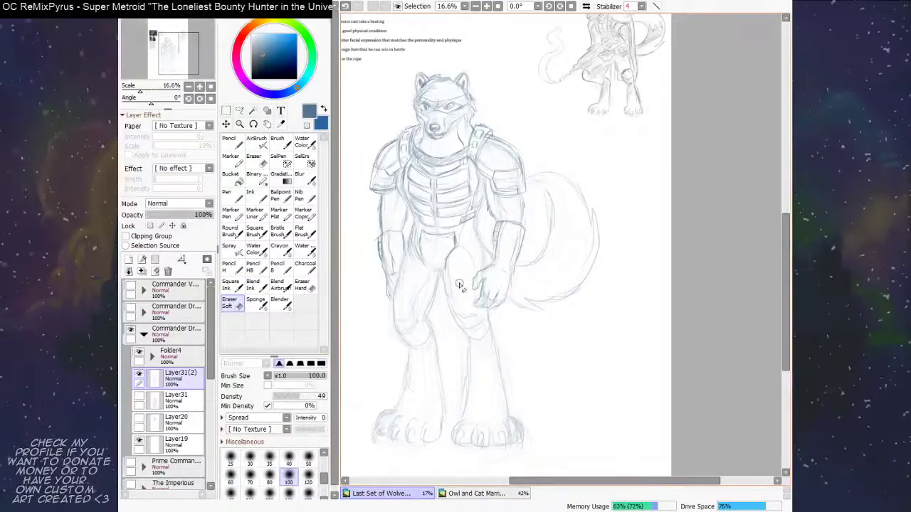
{"action": "left_click", "coordinate": [259, 287]}
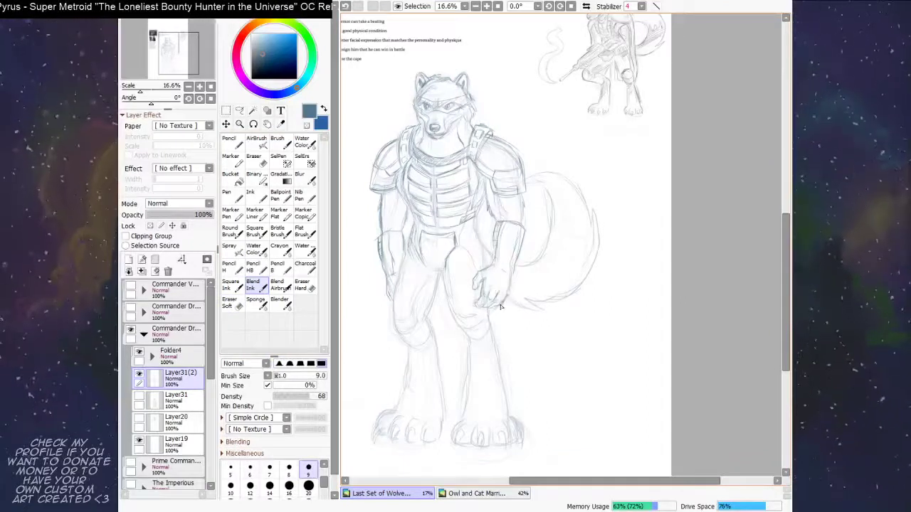
Step: Draw darker contour lines for the wolf's right thigh and the banded guard around the right knee
{"action": "scroll", "coordinate": [565, 246], "scroll_direction": "up", "scroll_amount": 2}
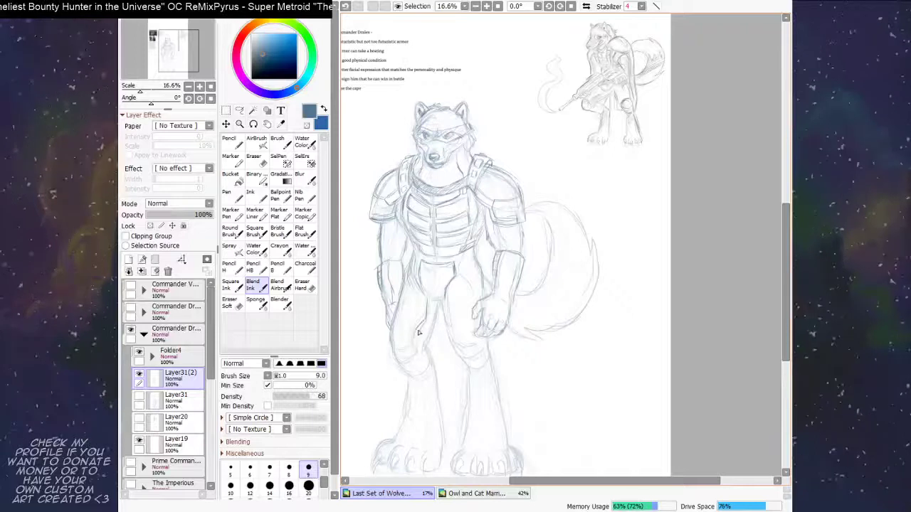
{"action": "scroll", "coordinate": [416, 344], "scroll_direction": "down", "scroll_amount": 1}
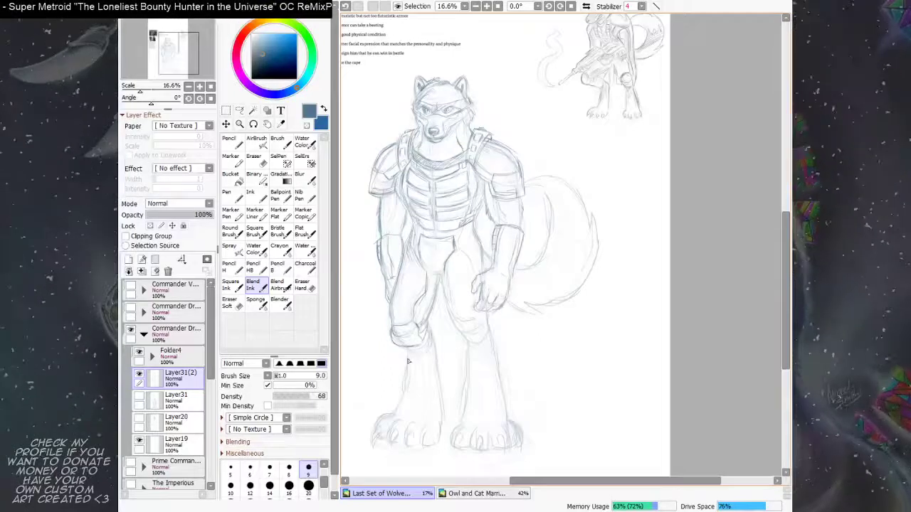
{"action": "mouse_move", "coordinate": [501, 266]}
{"action": "left_mouse_down"}
{"action": "mouse_move", "coordinate": [490, 265]}
{"action": "mouse_move", "coordinate": [611, 331]}
{"action": "mouse_move", "coordinate": [558, 176]}
{"action": "left_mouse_up"}
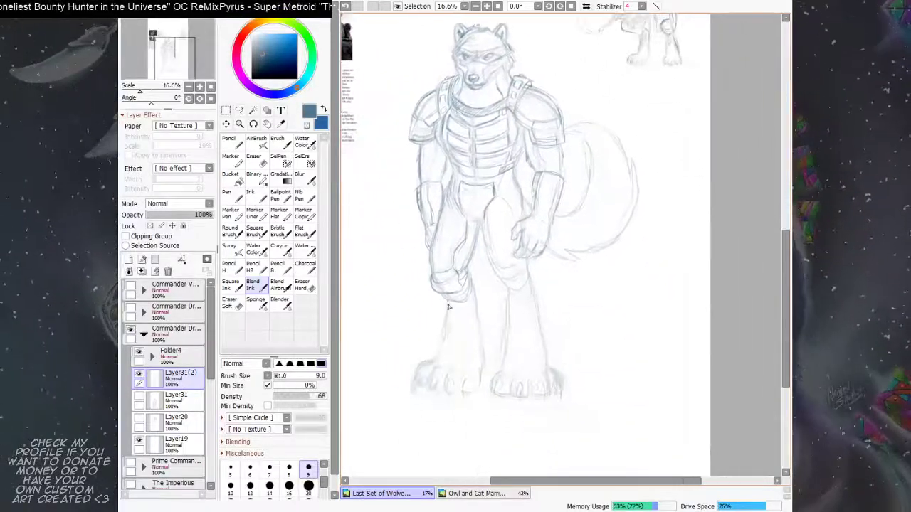
Step: Draw the inner and outer contours of the wolf's right lower leg and outline the toes of the right foot
{"action": "left_click_drag", "start_coordinate": [448, 308], "coordinate": [438, 358]}
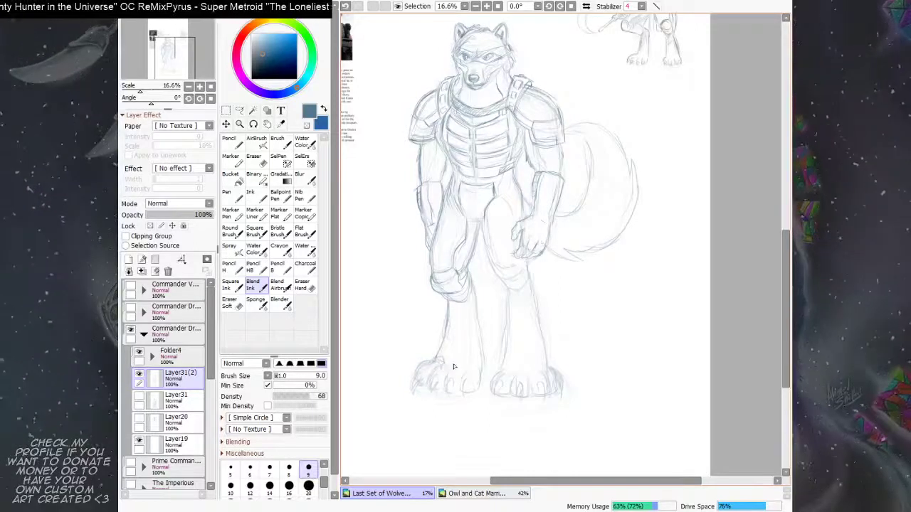
{"action": "left_click_drag", "start_coordinate": [474, 330], "coordinate": [474, 363]}
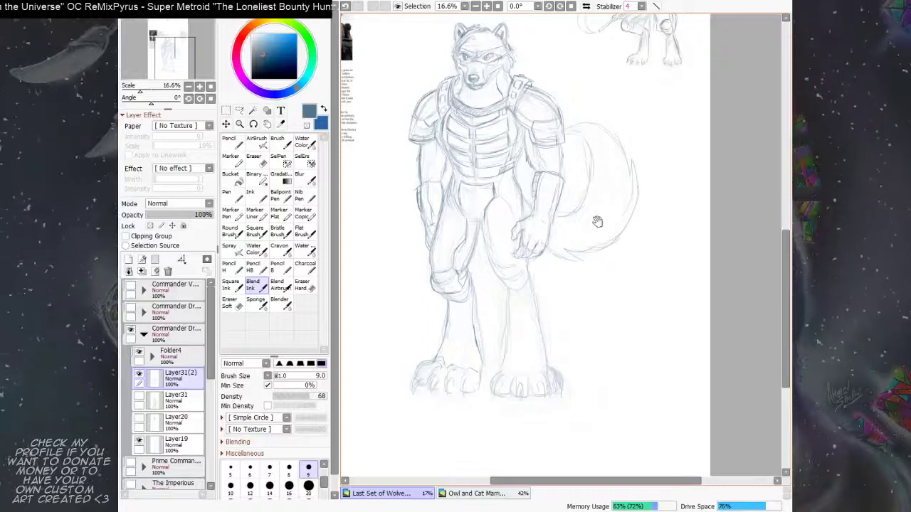
{"action": "left_click_drag", "start_coordinate": [596, 218], "coordinate": [557, 223]}
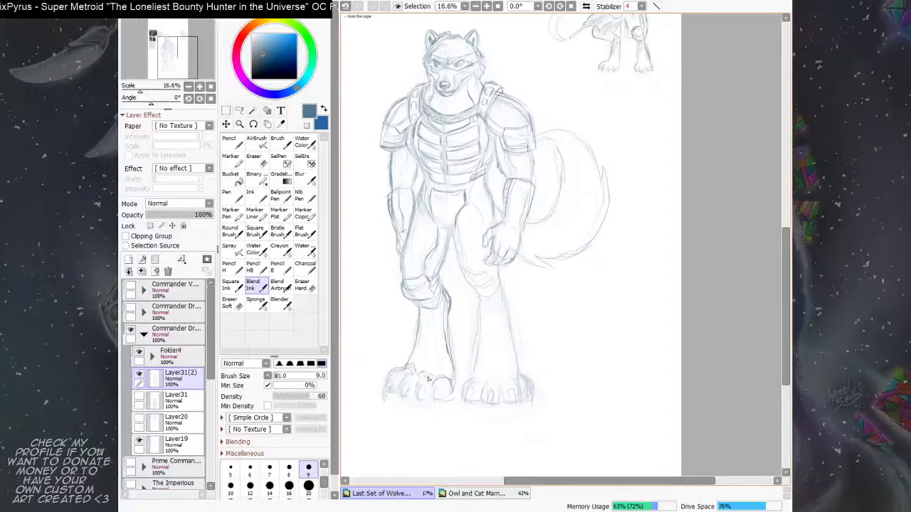
{"action": "mouse_move", "coordinate": [428, 379]}
{"action": "left_mouse_down"}
{"action": "mouse_move", "coordinate": [413, 397]}
{"action": "mouse_move", "coordinate": [400, 393]}
{"action": "left_mouse_up"}
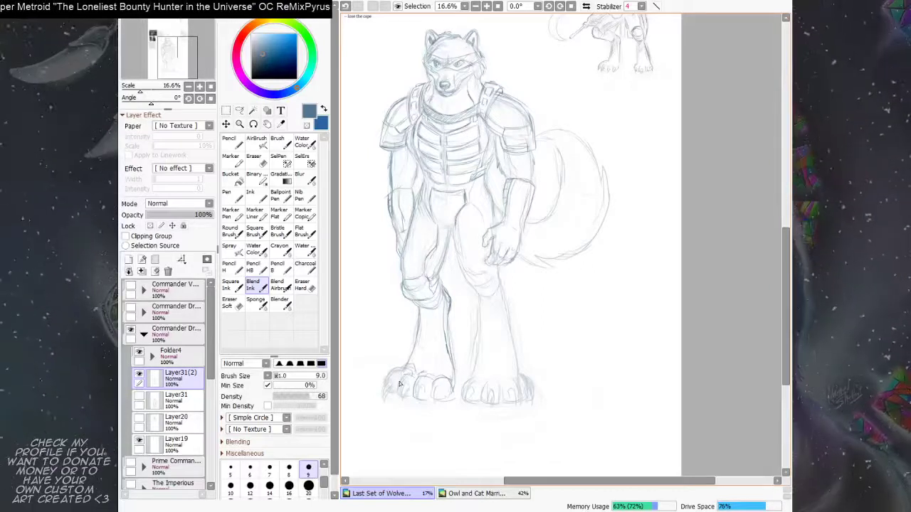
Step: Draw the contours of the wolf's left thigh and the curved bands wrapping the left knee
{"action": "left_click_drag", "start_coordinate": [526, 237], "coordinate": [509, 299]}
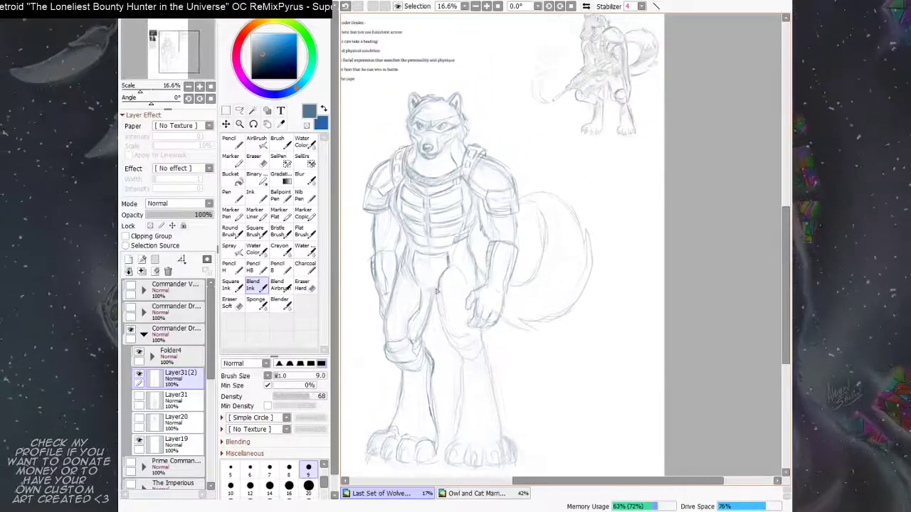
{"action": "left_click_drag", "start_coordinate": [437, 290], "coordinate": [456, 339]}
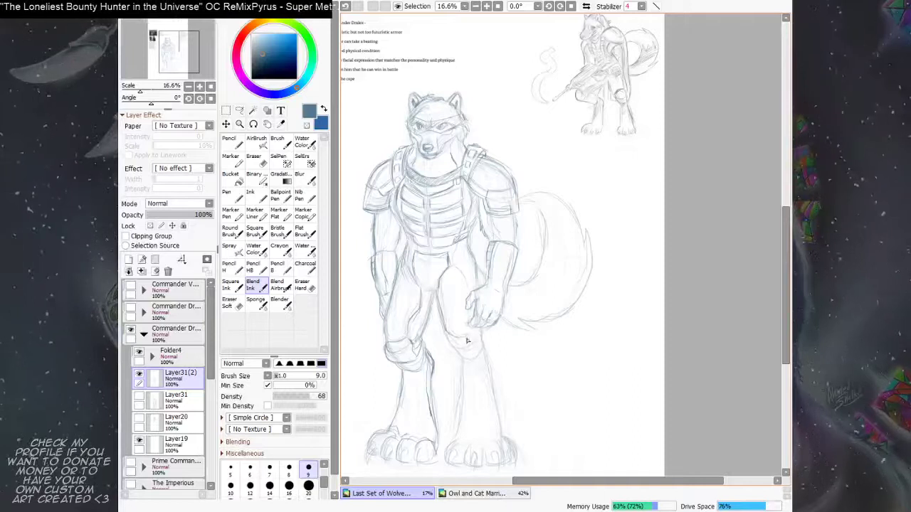
{"action": "left_click_drag", "start_coordinate": [477, 274], "coordinate": [459, 241]}
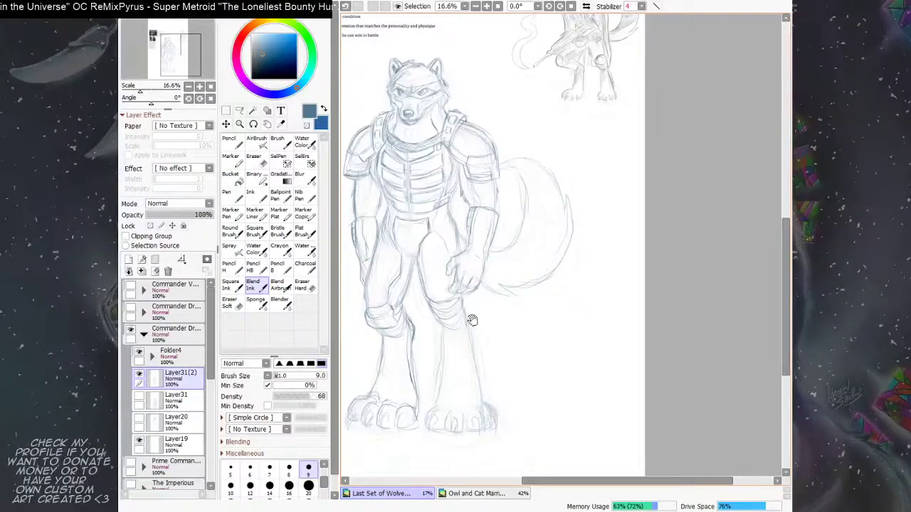
Step: Outline the wolf's left lower leg and foot, and define the outer toes and claws on both feet
{"action": "scroll", "coordinate": [470, 320], "scroll_direction": "down", "scroll_amount": 2}
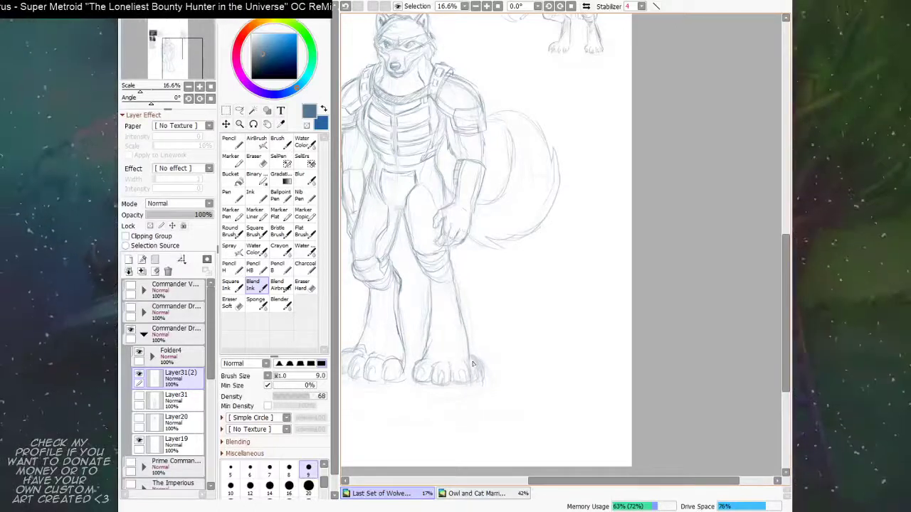
{"action": "left_click_drag", "start_coordinate": [476, 340], "coordinate": [515, 326]}
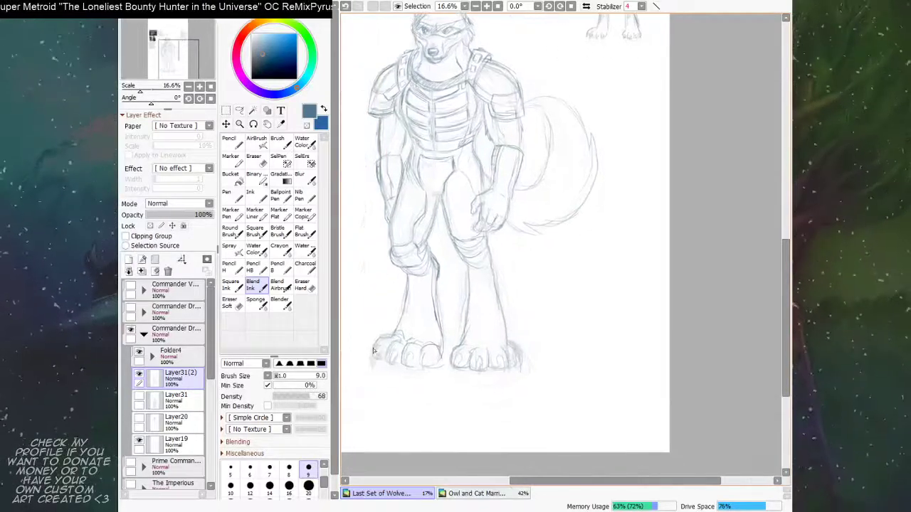
{"action": "mouse_move", "coordinate": [375, 348]}
{"action": "left_mouse_down"}
{"action": "mouse_move", "coordinate": [372, 365]}
{"action": "mouse_move", "coordinate": [380, 347]}
{"action": "mouse_move", "coordinate": [377, 355]}
{"action": "mouse_move", "coordinate": [424, 365]}
{"action": "left_mouse_up"}
{"action": "left_click_drag", "start_coordinate": [493, 315], "coordinate": [448, 292]}
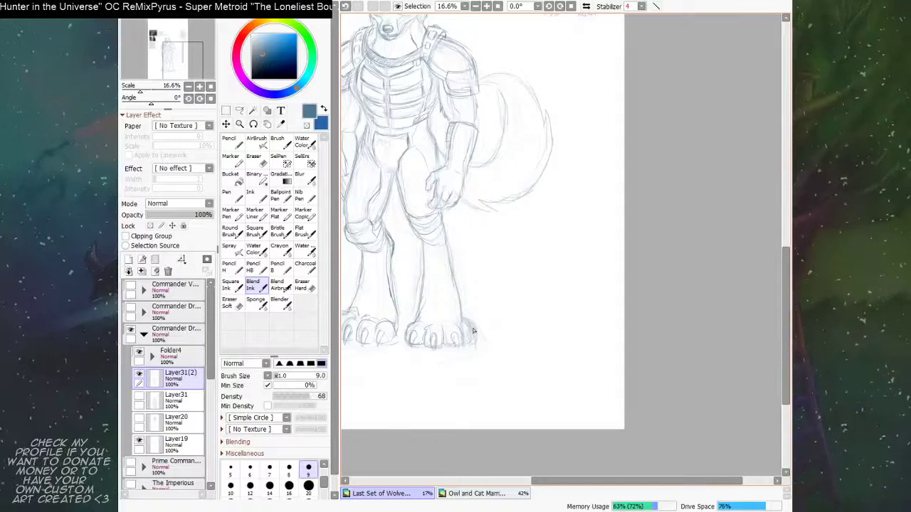
{"action": "left_click_drag", "start_coordinate": [466, 268], "coordinate": [516, 326]}
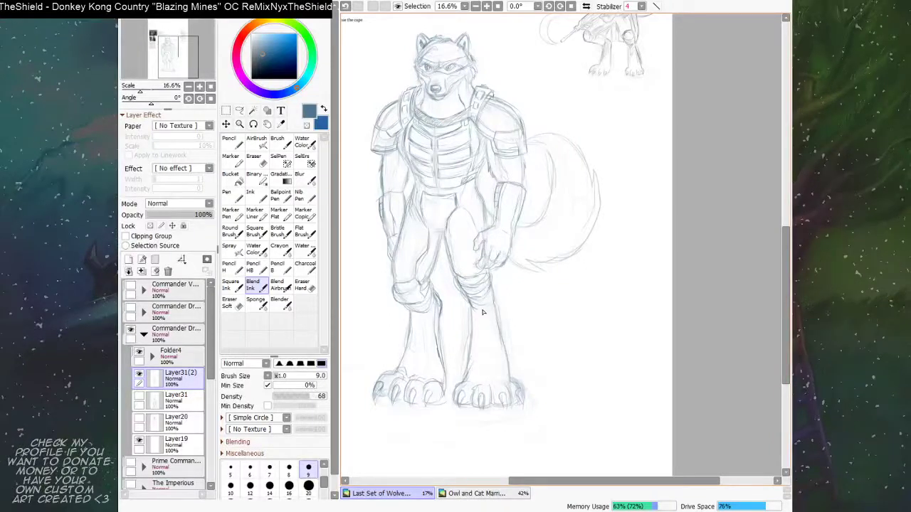
Step: Lasso the wolf's left lower leg and foot, adjust them with a freeform transform, and clear the selection
{"action": "left_click_drag", "start_coordinate": [535, 281], "coordinate": [610, 181]}
{"action": "scroll", "coordinate": [609, 180], "scroll_direction": "down", "scroll_amount": 1}
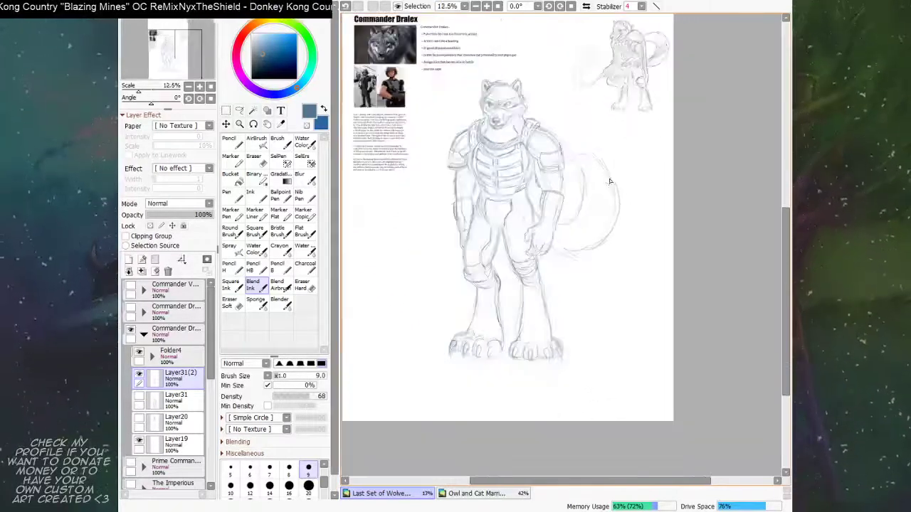
{"action": "left_click_drag", "start_coordinate": [551, 344], "coordinate": [531, 362]}
{"action": "left_click", "coordinate": [241, 111]}
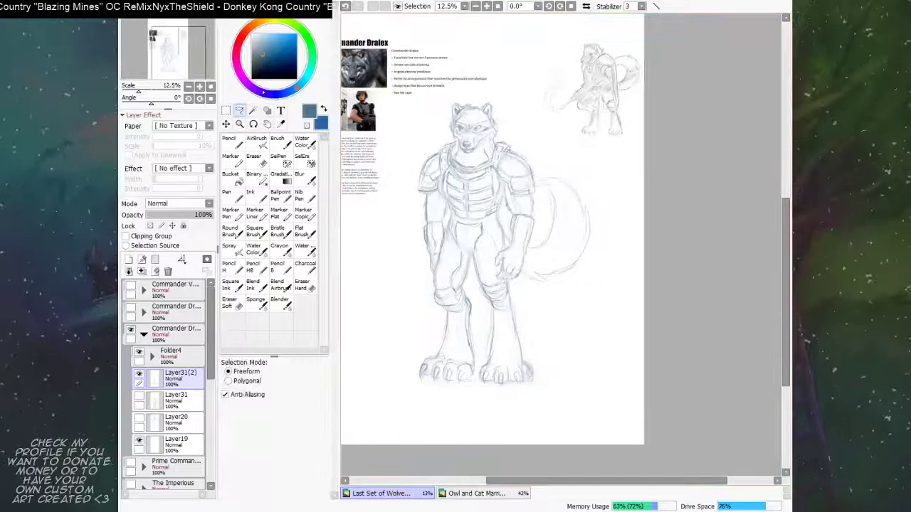
{"action": "mouse_move", "coordinate": [522, 305]}
{"action": "left_mouse_down"}
{"action": "mouse_move", "coordinate": [484, 329]}
{"action": "mouse_move", "coordinate": [477, 364]}
{"action": "mouse_move", "coordinate": [509, 392]}
{"action": "mouse_move", "coordinate": [545, 325]}
{"action": "left_mouse_up"}
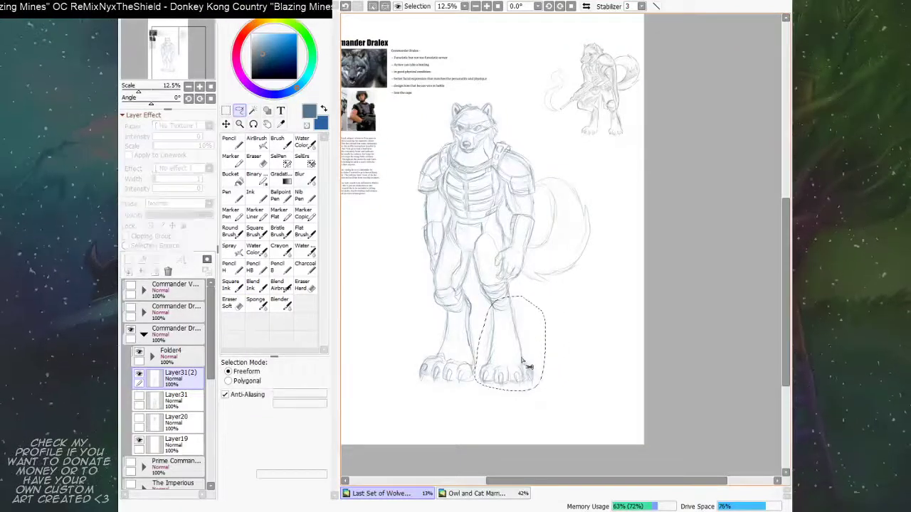
{"action": "key", "text": "ctrl+t"}
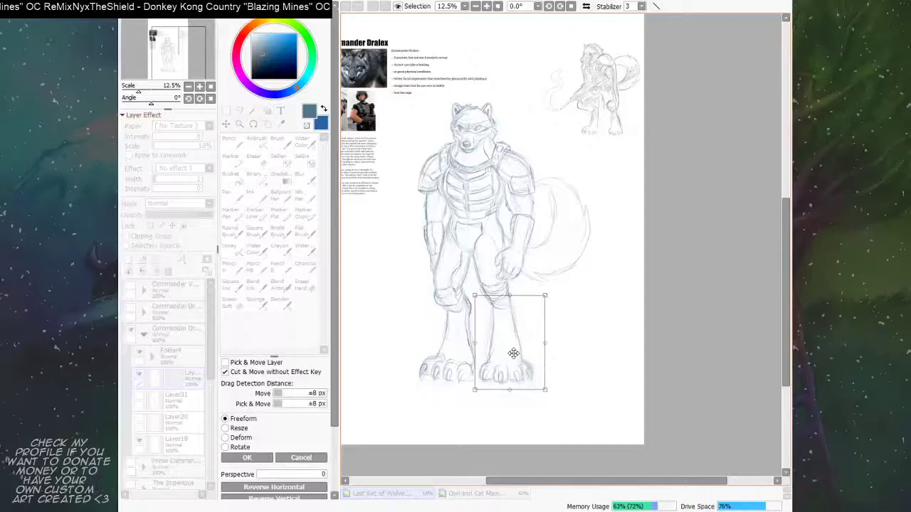
{"action": "key", "text": "Return"}
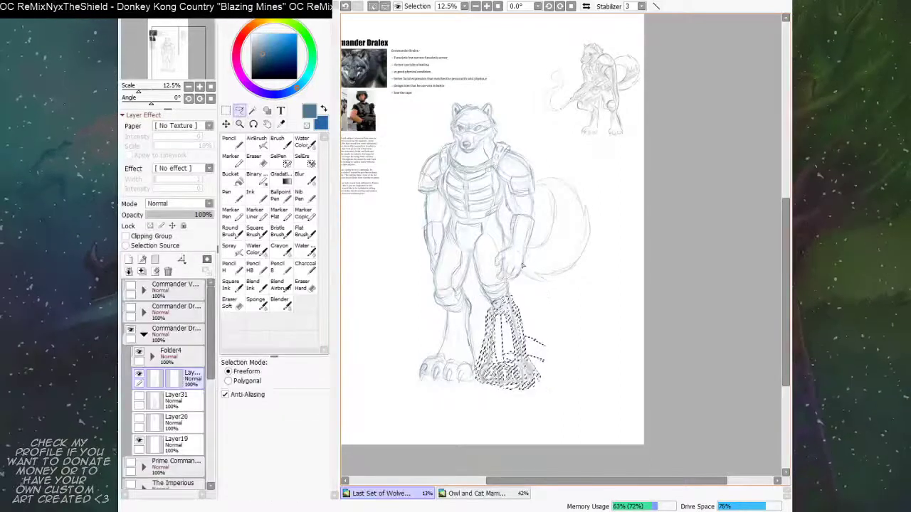
{"action": "key", "text": "ctrl+d"}
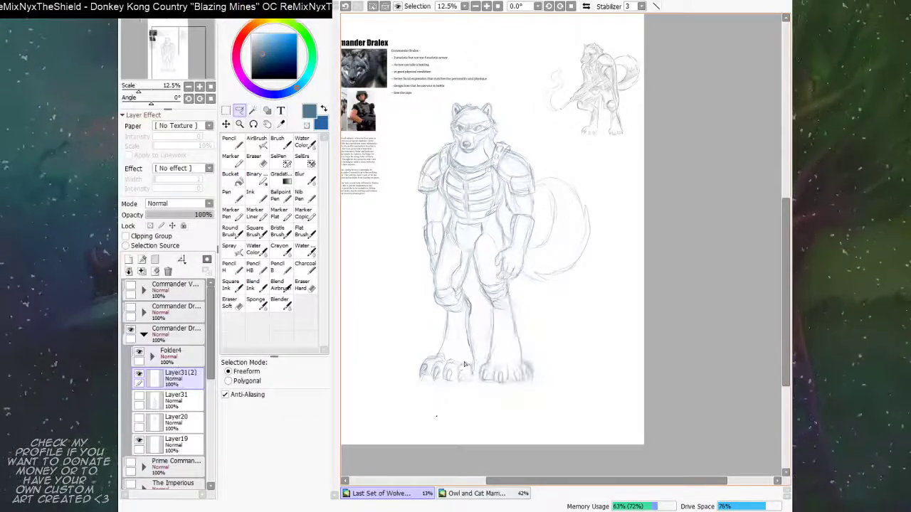
Step: Lasso the wolf's right lower leg and foot, then tilt and nudge them slightly inward with a freeform transform
{"action": "mouse_move", "coordinate": [471, 303]}
{"action": "left_mouse_down"}
{"action": "mouse_move", "coordinate": [448, 316]}
{"action": "mouse_move", "coordinate": [402, 383]}
{"action": "mouse_move", "coordinate": [444, 396]}
{"action": "mouse_move", "coordinate": [474, 380]}
{"action": "mouse_move", "coordinate": [481, 305]}
{"action": "left_mouse_up"}
{"action": "key", "text": "ctrl+t"}
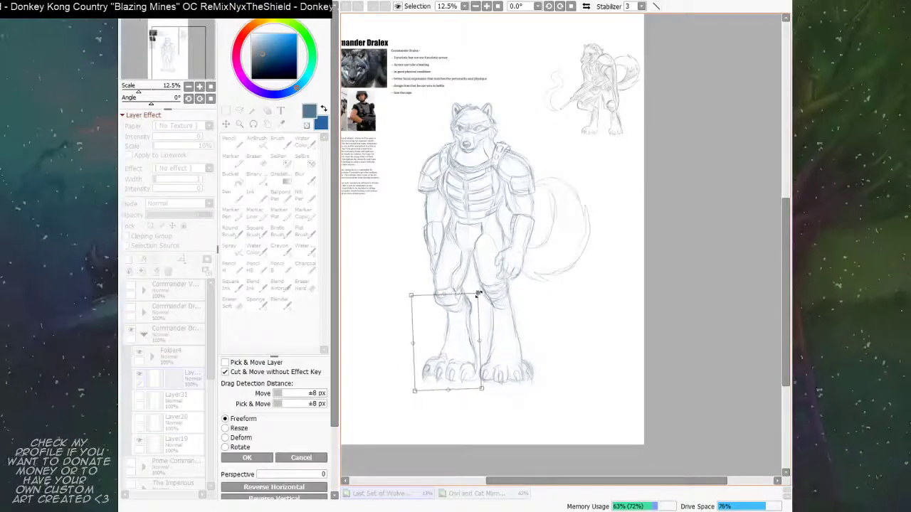
{"action": "left_click_drag", "start_coordinate": [478, 294], "coordinate": [476, 297]}
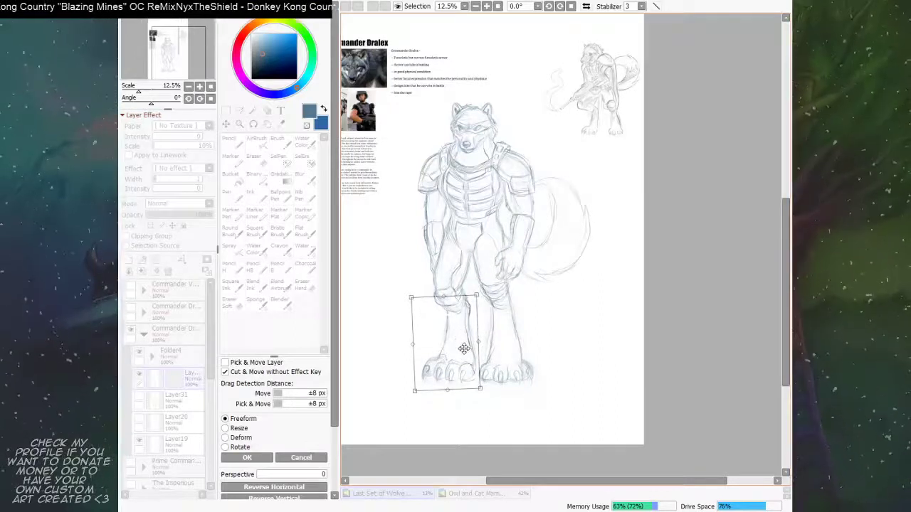
{"action": "key", "text": "Return"}
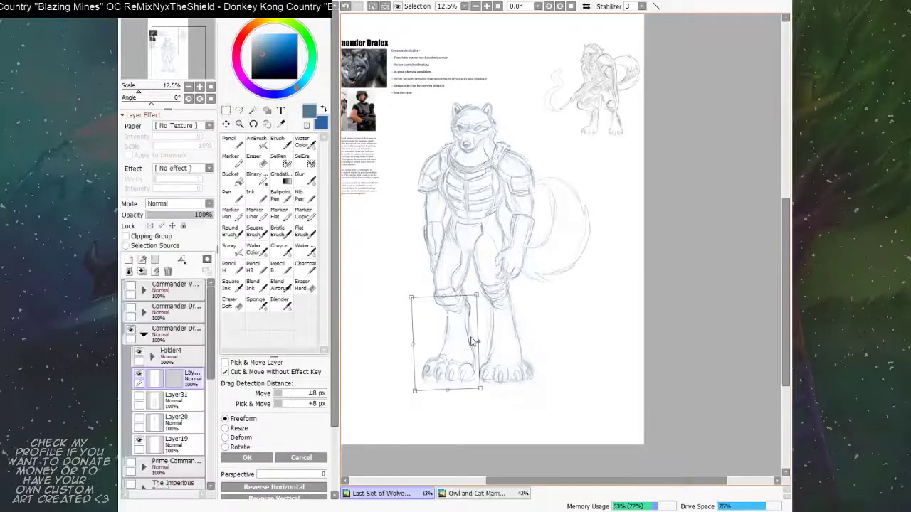
{"action": "key", "text": "Return"}
{"action": "key", "text": "a"}
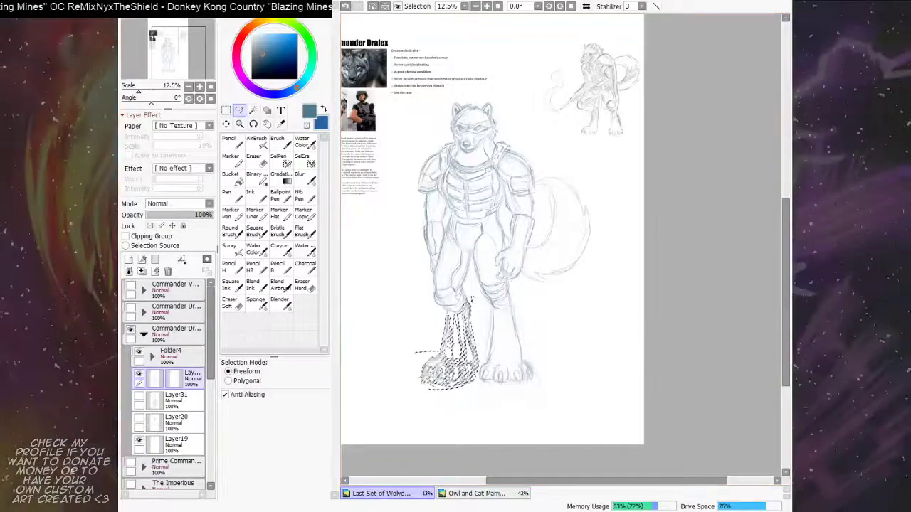
Step: Clear the selection and redraw the tail's outer curve and inner fur lines over the rough draft with the Blend Ink brush
{"action": "key", "text": "ctrl+d"}
{"action": "left_click", "coordinate": [253, 284]}
{"action": "mouse_move", "coordinate": [578, 201]}
{"action": "left_mouse_down"}
{"action": "mouse_move", "coordinate": [591, 218]}
{"action": "mouse_move", "coordinate": [535, 234]}
{"action": "left_mouse_up"}
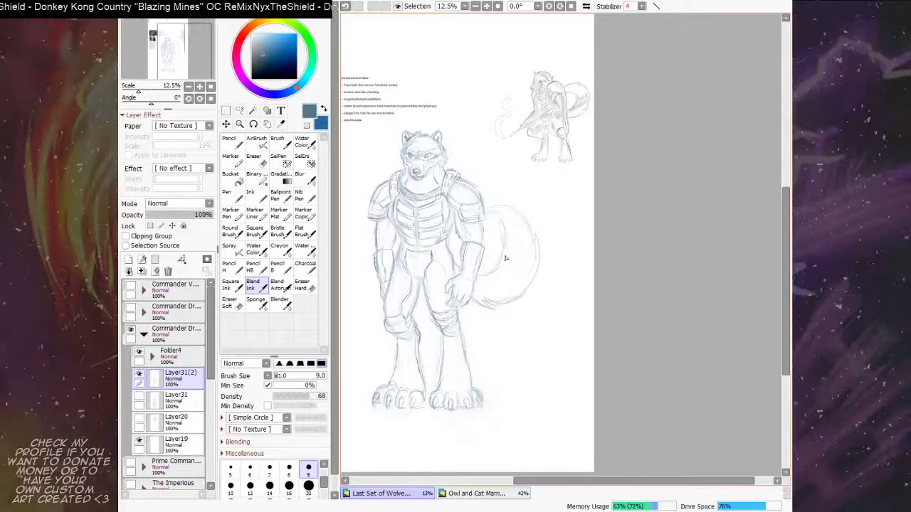
{"action": "scroll", "coordinate": [508, 246], "scroll_direction": "up", "scroll_amount": 1}
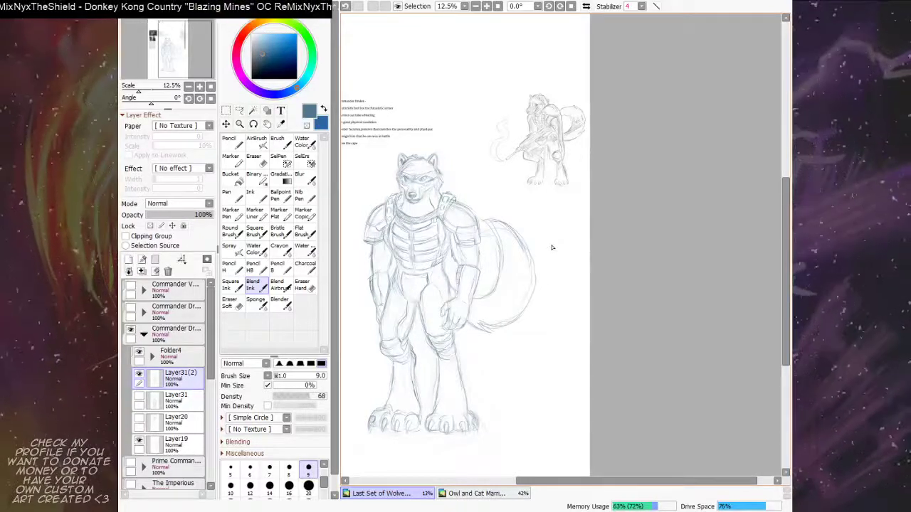
{"action": "left_click_drag", "start_coordinate": [552, 247], "coordinate": [548, 238]}
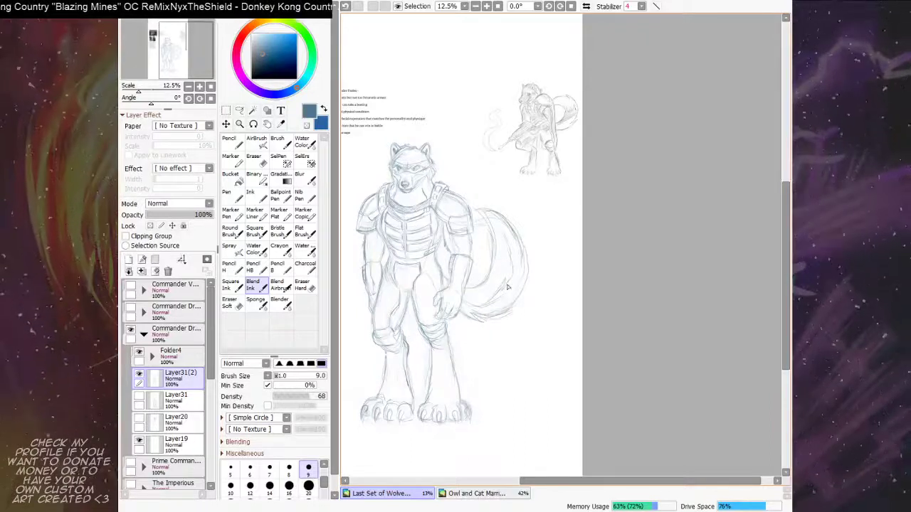
Step: Lasso the tail, move it closer to the body and rotate it slightly clockwise with a freeform transform, then clear the selection
{"action": "left_click", "coordinate": [239, 110]}
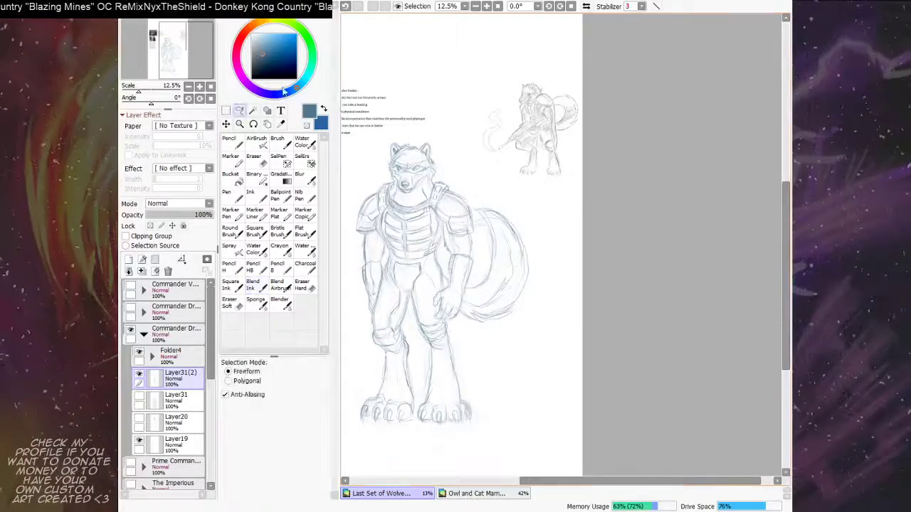
{"action": "mouse_move", "coordinate": [487, 195]}
{"action": "left_mouse_down"}
{"action": "mouse_move", "coordinate": [479, 263]}
{"action": "mouse_move", "coordinate": [519, 324]}
{"action": "mouse_move", "coordinate": [491, 197]}
{"action": "left_mouse_up"}
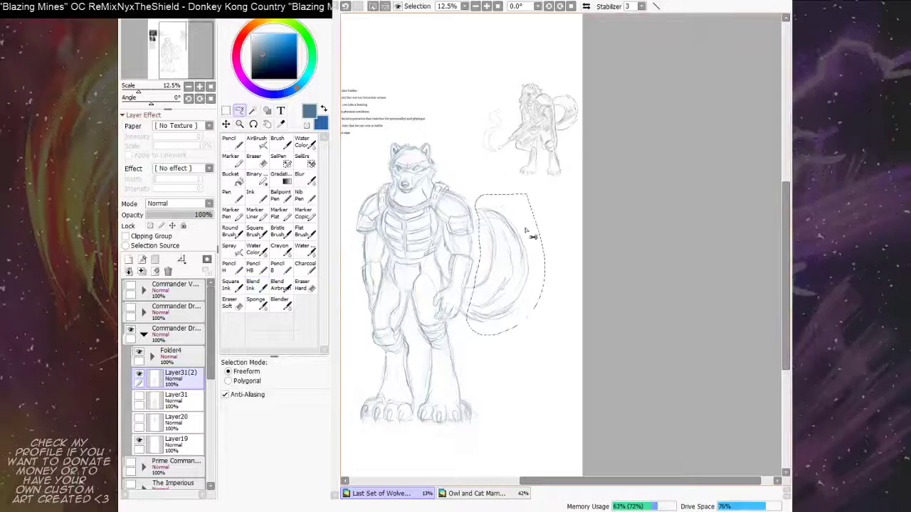
{"action": "key", "text": "ctrl+t"}
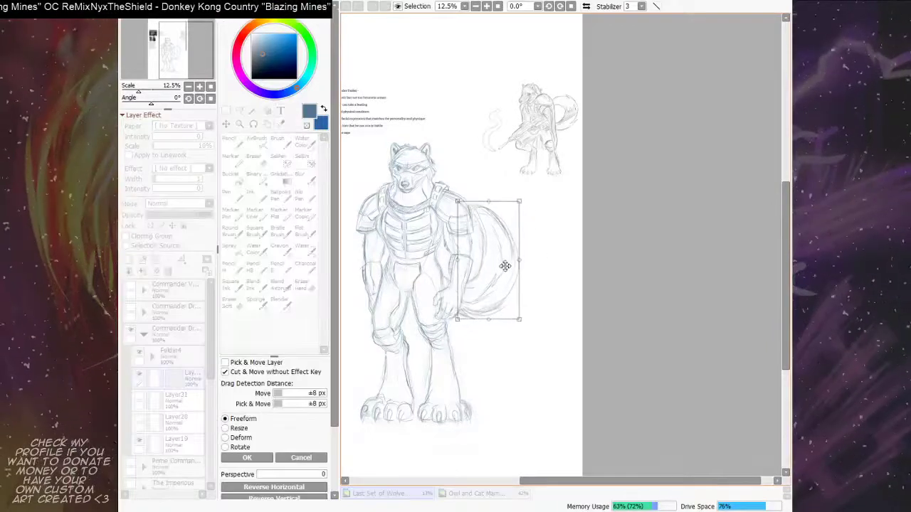
{"action": "key", "text": "Escape"}
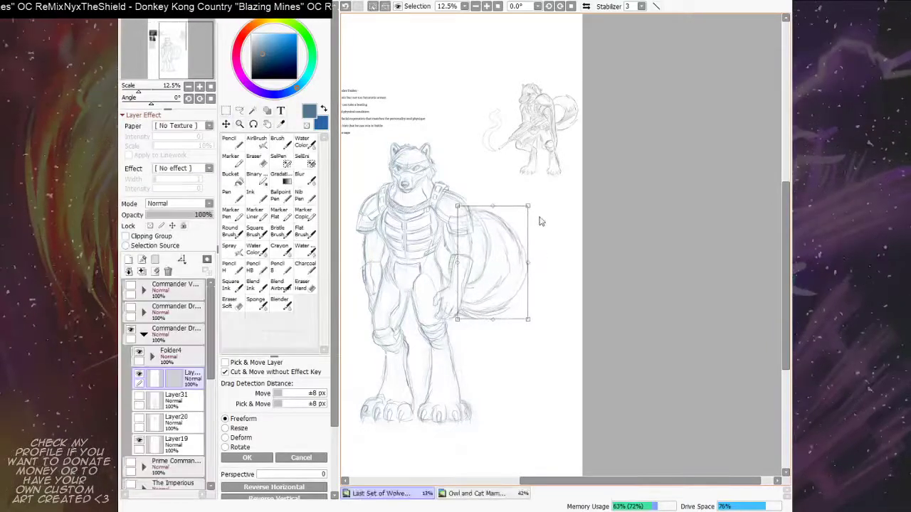
{"action": "key", "text": "ctrl+t"}
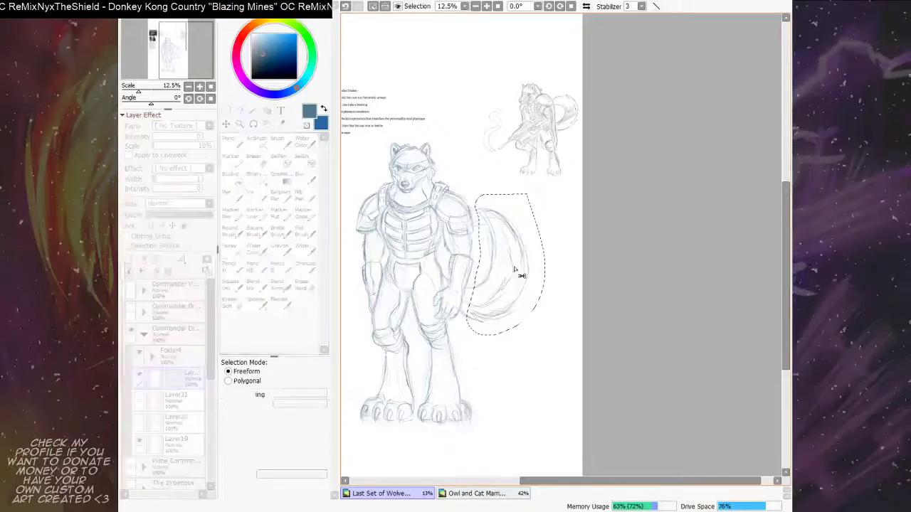
{"action": "left_click_drag", "start_coordinate": [514, 267], "coordinate": [507, 266]}
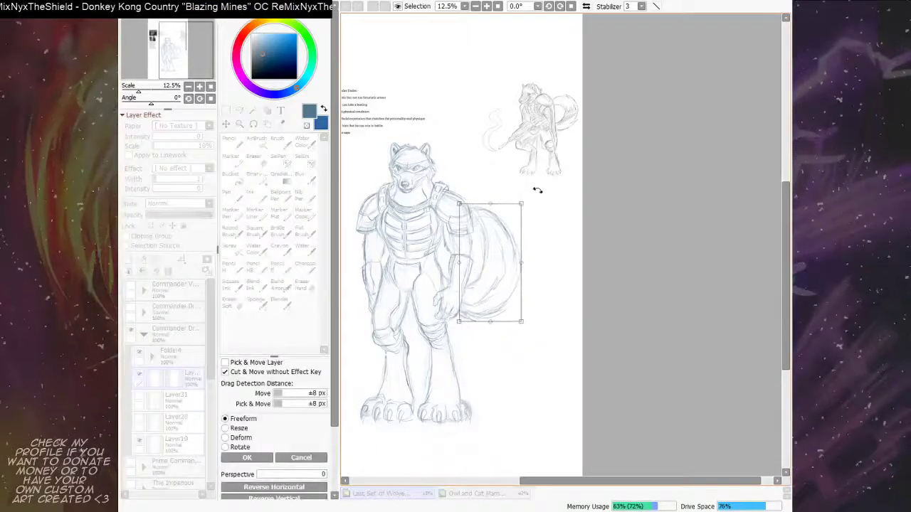
{"action": "left_click_drag", "start_coordinate": [538, 190], "coordinate": [546, 200]}
{"action": "left_click_drag", "start_coordinate": [495, 259], "coordinate": [492, 259]}
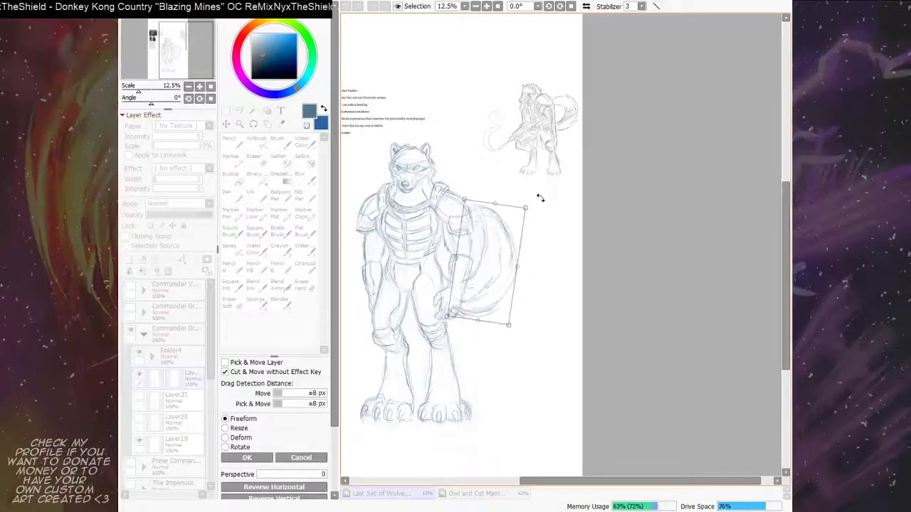
{"action": "left_click_drag", "start_coordinate": [540, 198], "coordinate": [541, 200]}
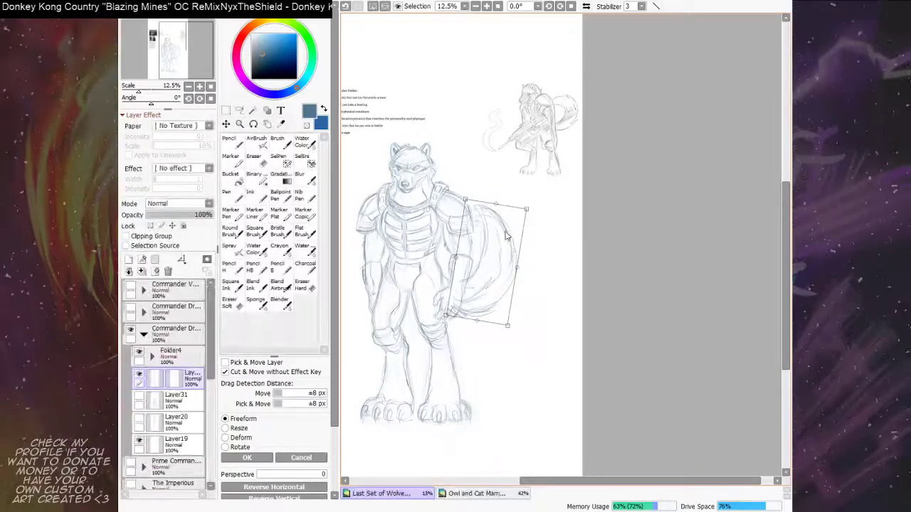
{"action": "key", "text": "Return"}
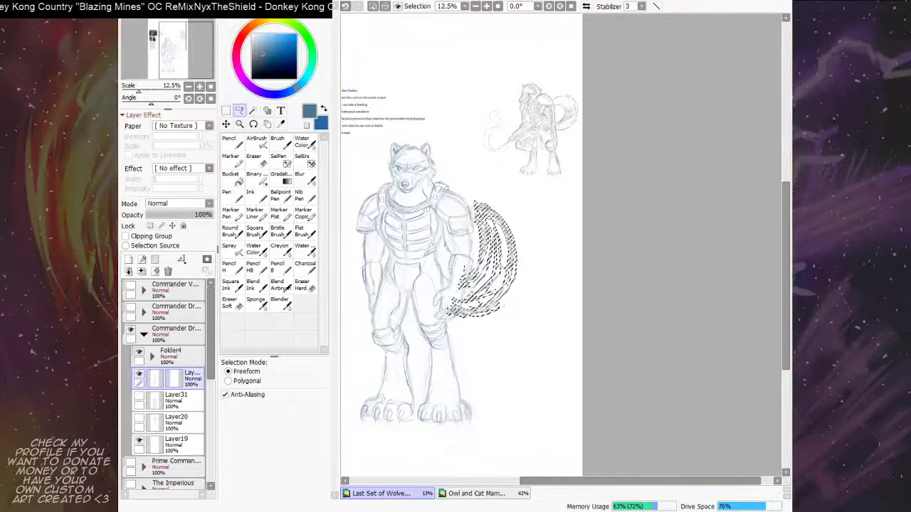
{"action": "key", "text": "ctrl+d"}
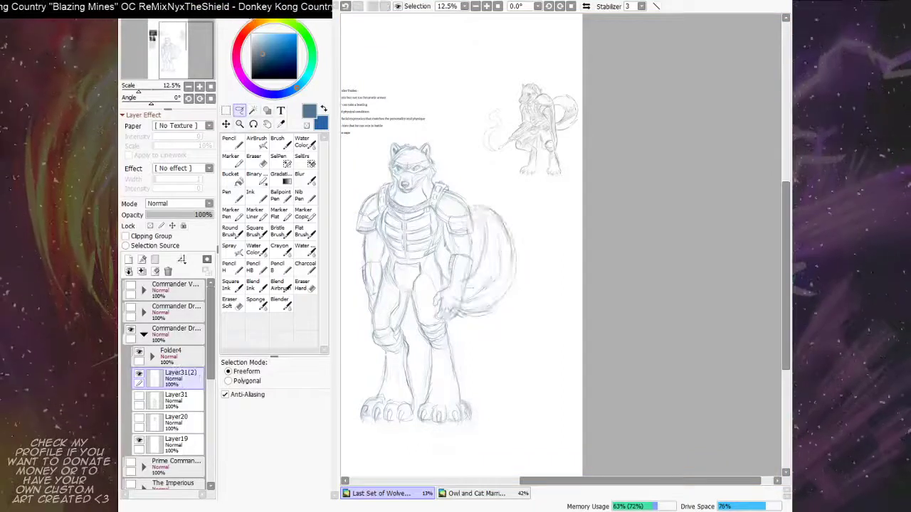
Step: Erase tail lines overlapping the wolf's left hand with the hard eraser at size 60, undoing the last stroke
{"action": "left_click", "coordinate": [302, 287]}
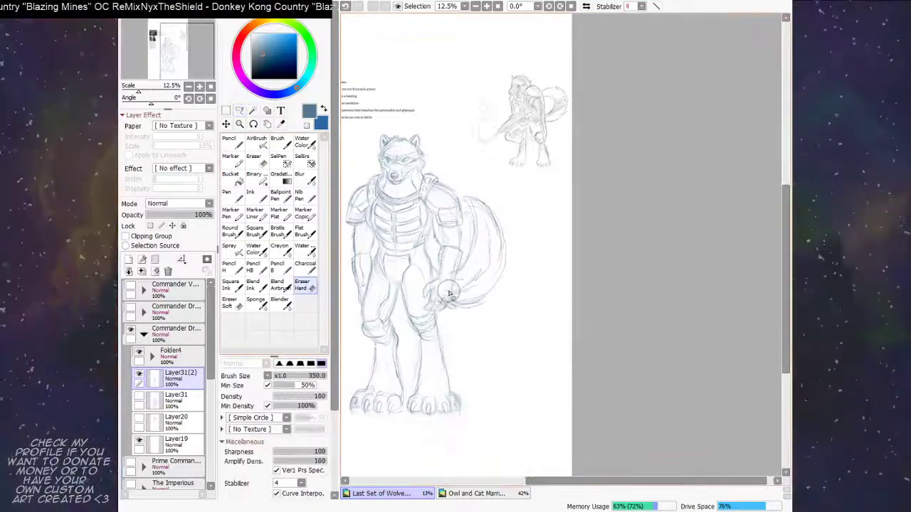
{"action": "key", "text": "bracketleft"}
{"action": "key", "text": "bracketleft"}
{"action": "key", "text": "bracketleft"}
{"action": "key", "text": "bracketleft"}
{"action": "key", "text": "bracketleft"}
{"action": "key", "text": "bracketleft"}
{"action": "key", "text": "bracketleft"}
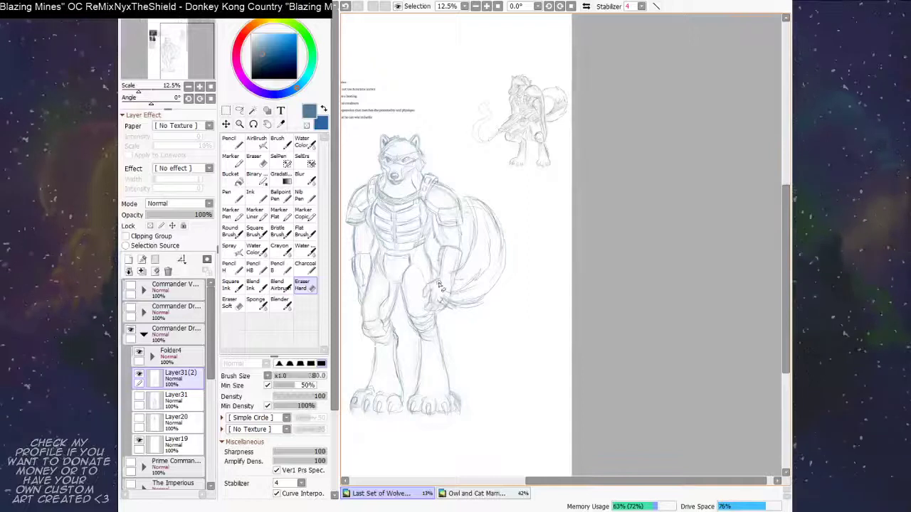
{"action": "key", "text": "bracketleft"}
{"action": "key", "text": "bracketleft"}
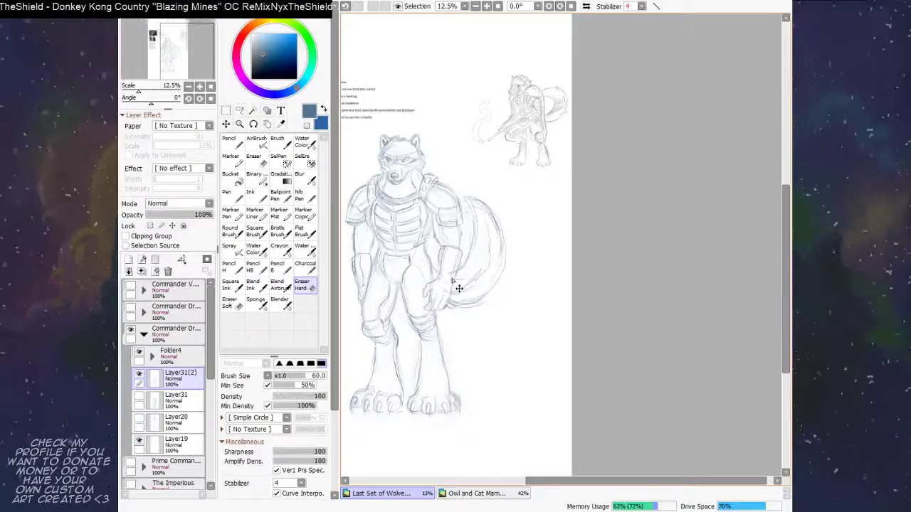
{"action": "scroll", "coordinate": [454, 285], "scroll_direction": "up", "scroll_amount": 2}
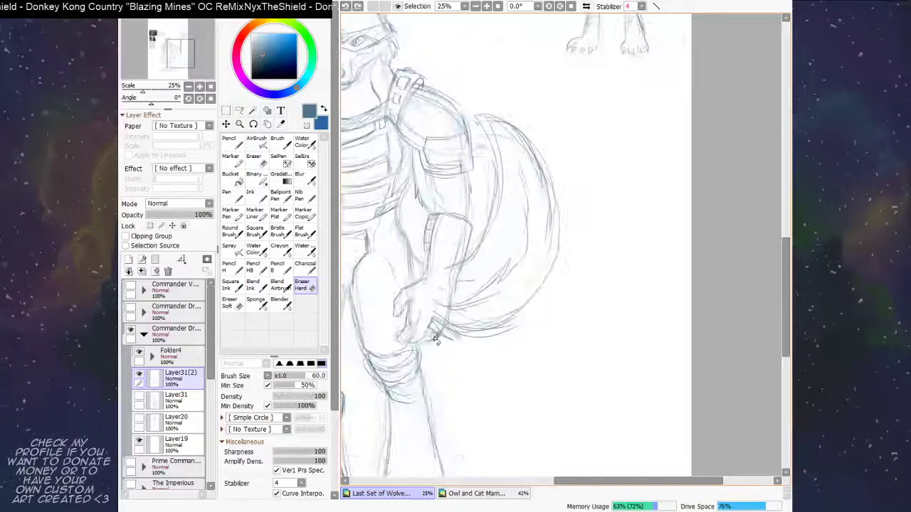
{"action": "key", "text": "ctrl+z"}
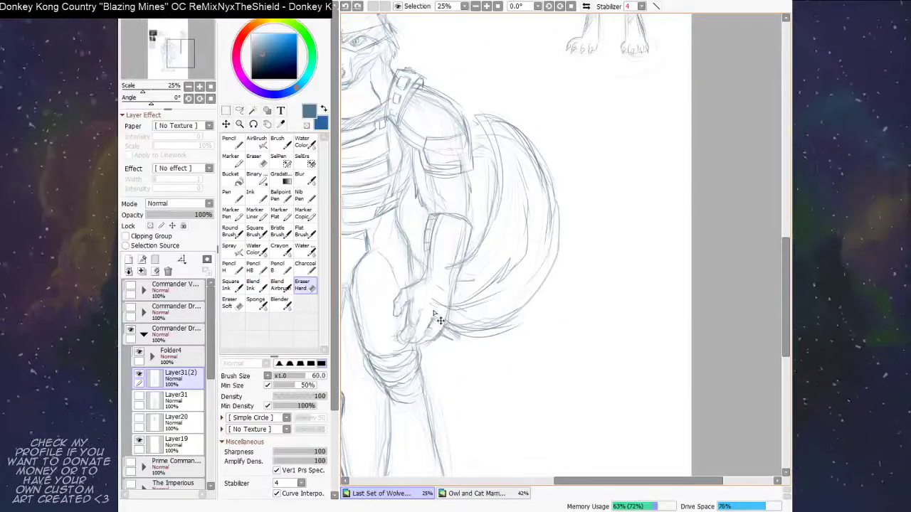
Step: Soften the stray lines around the wolf's left hand with the soft eraser and redraw the hand's contour with Blend Ink
{"action": "left_click", "coordinate": [235, 306]}
{"action": "mouse_move", "coordinate": [424, 334]}
{"action": "left_mouse_down"}
{"action": "mouse_move", "coordinate": [438, 309]}
{"action": "mouse_move", "coordinate": [433, 331]}
{"action": "mouse_move", "coordinate": [440, 324]}
{"action": "mouse_move", "coordinate": [440, 303]}
{"action": "mouse_move", "coordinate": [415, 344]}
{"action": "mouse_move", "coordinate": [442, 325]}
{"action": "mouse_move", "coordinate": [431, 338]}
{"action": "mouse_move", "coordinate": [438, 336]}
{"action": "mouse_move", "coordinate": [453, 290]}
{"action": "left_mouse_up"}
{"action": "key", "text": "n"}
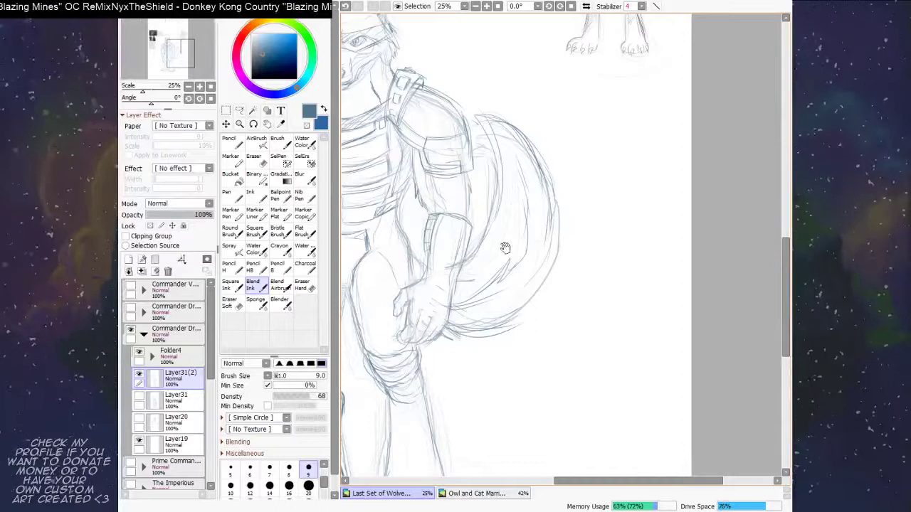
{"action": "left_click_drag", "start_coordinate": [505, 248], "coordinate": [547, 265]}
{"action": "left_click", "coordinate": [240, 307]}
{"action": "left_click_drag", "start_coordinate": [486, 305], "coordinate": [471, 301]}
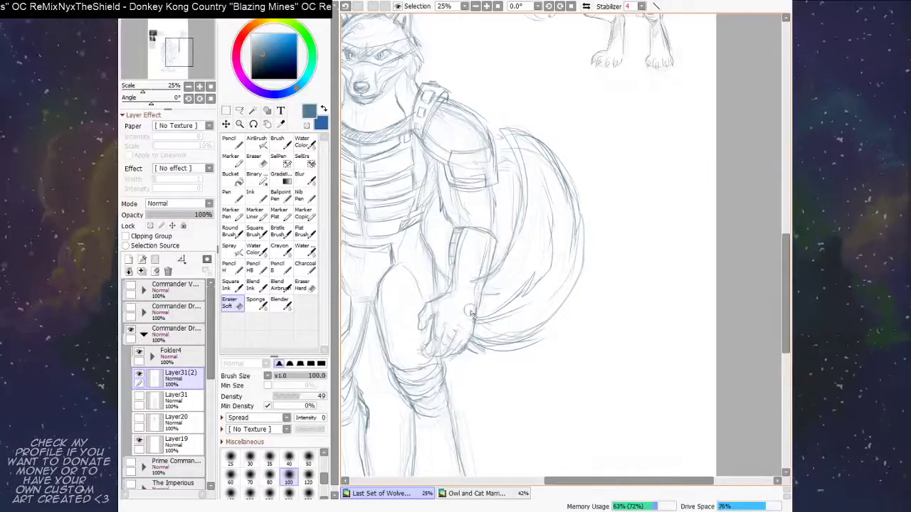
Step: Refine both lower legs with the Blend Ink brush, adding angled ankle lines just above the feet
{"action": "scroll", "coordinate": [496, 261], "scroll_direction": "down", "scroll_amount": 2}
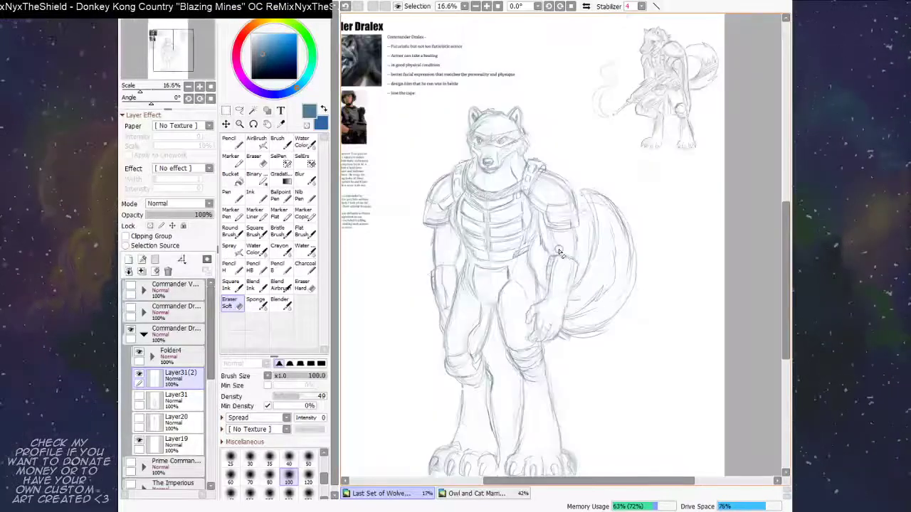
{"action": "left_click_drag", "start_coordinate": [561, 290], "coordinate": [521, 221]}
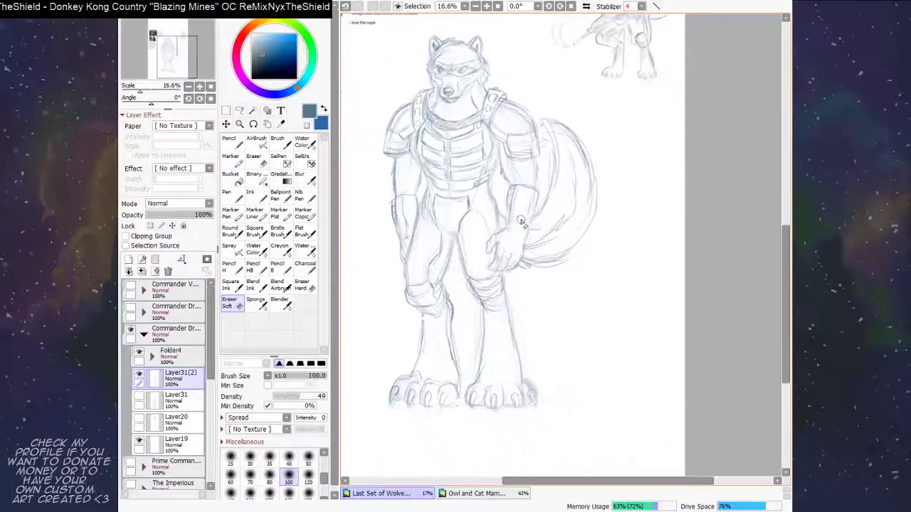
{"action": "left_click", "coordinate": [261, 289]}
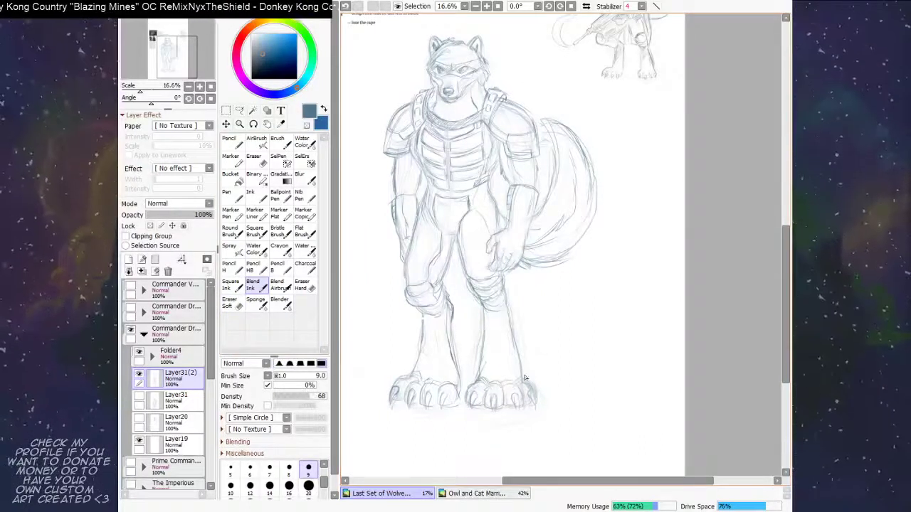
{"action": "mouse_move", "coordinate": [583, 211]}
{"action": "left_mouse_down"}
{"action": "mouse_move", "coordinate": [577, 258]}
{"action": "mouse_move", "coordinate": [600, 230]}
{"action": "mouse_move", "coordinate": [593, 202]}
{"action": "left_mouse_up"}
{"action": "scroll", "coordinate": [594, 206], "scroll_direction": "down", "scroll_amount": 1}
{"action": "scroll", "coordinate": [594, 207], "scroll_direction": "up", "scroll_amount": 1}
{"action": "scroll", "coordinate": [594, 207], "scroll_direction": "down", "scroll_amount": 1}
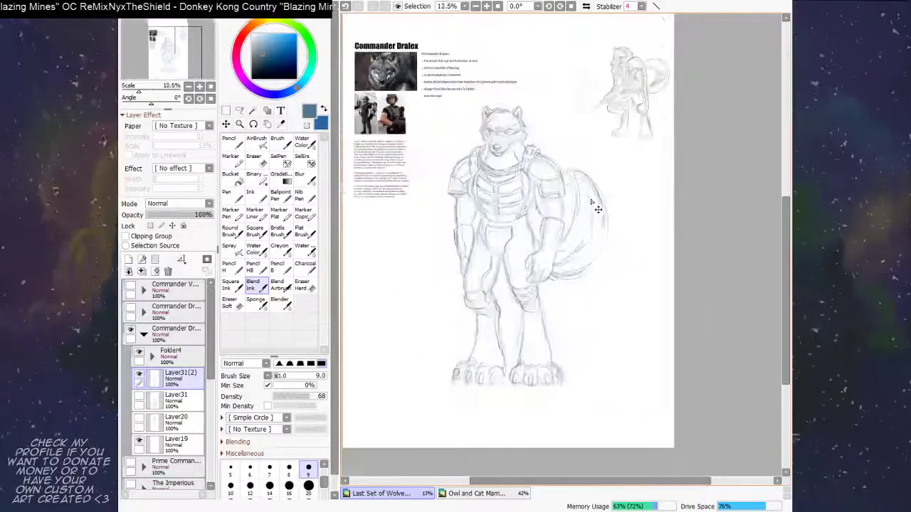
{"action": "scroll", "coordinate": [595, 206], "scroll_direction": "up", "scroll_amount": 1}
{"action": "left_click_drag", "start_coordinate": [531, 277], "coordinate": [504, 260]}
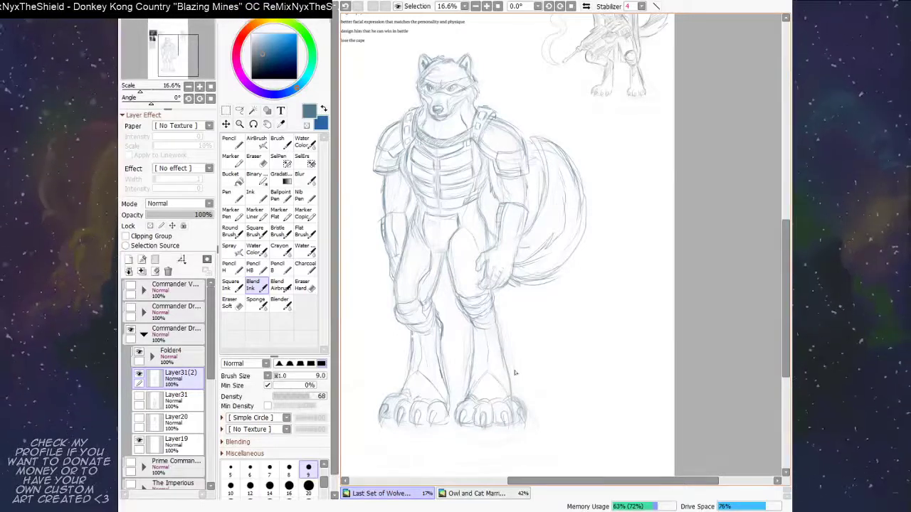
{"action": "left_click_drag", "start_coordinate": [519, 331], "coordinate": [522, 345]}
Step: Rotate the whole wolf sketch layer very slightly counterclockwise with a freeform transform
{"action": "mouse_move", "coordinate": [547, 316]}
{"action": "left_mouse_down"}
{"action": "mouse_move", "coordinate": [537, 319]}
{"action": "mouse_move", "coordinate": [570, 308]}
{"action": "mouse_move", "coordinate": [583, 259]}
{"action": "left_mouse_up"}
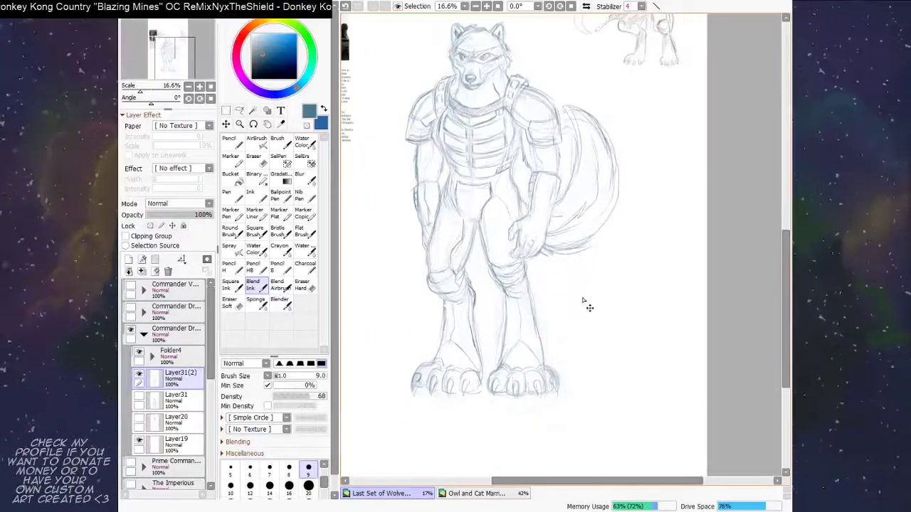
{"action": "scroll", "coordinate": [584, 305], "scroll_direction": "down", "scroll_amount": 1}
{"action": "key", "text": "ctrl+t"}
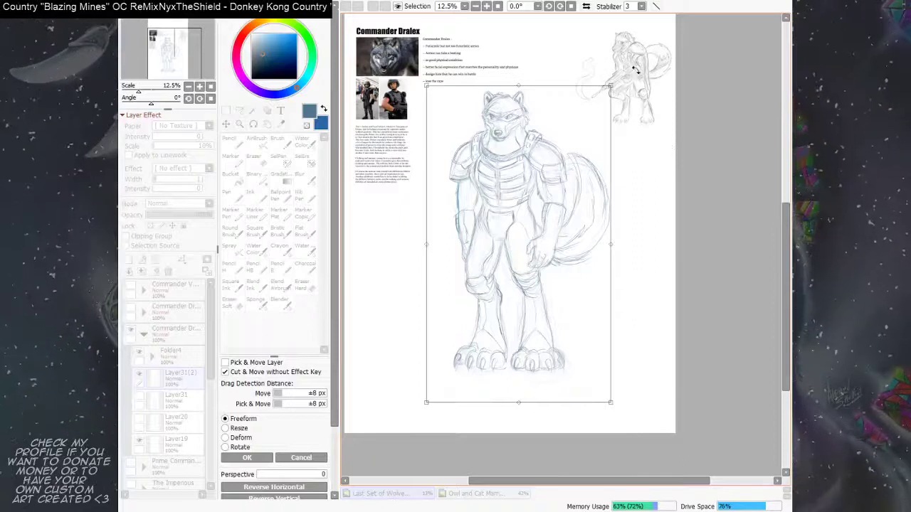
{"action": "left_click_drag", "start_coordinate": [636, 69], "coordinate": [627, 79]}
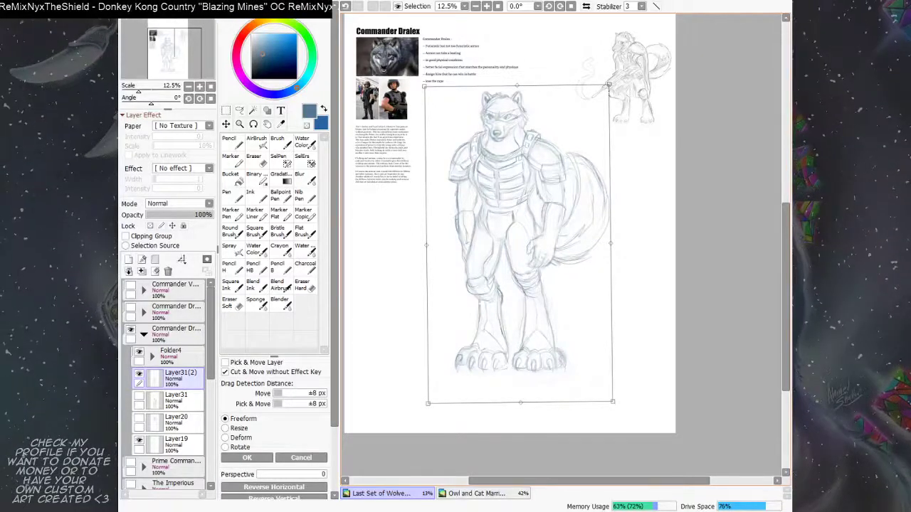
{"action": "key", "text": "Return"}
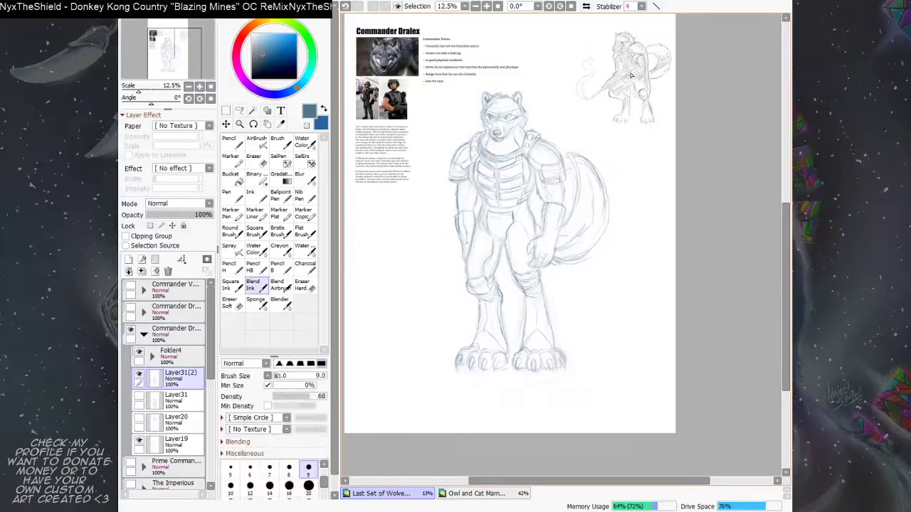
Step: Lasso the wolf from head to knees including the tail, rotate it slightly clockwise with a freeform transform, and clear the selection
{"action": "left_click", "coordinate": [239, 110]}
{"action": "mouse_move", "coordinate": [513, 74]}
{"action": "left_mouse_down"}
{"action": "mouse_move", "coordinate": [426, 188]}
{"action": "mouse_move", "coordinate": [473, 307]}
{"action": "mouse_move", "coordinate": [536, 295]}
{"action": "mouse_move", "coordinate": [629, 124]}
{"action": "mouse_move", "coordinate": [610, 85]}
{"action": "left_mouse_up"}
{"action": "key", "text": "ctrl+t"}
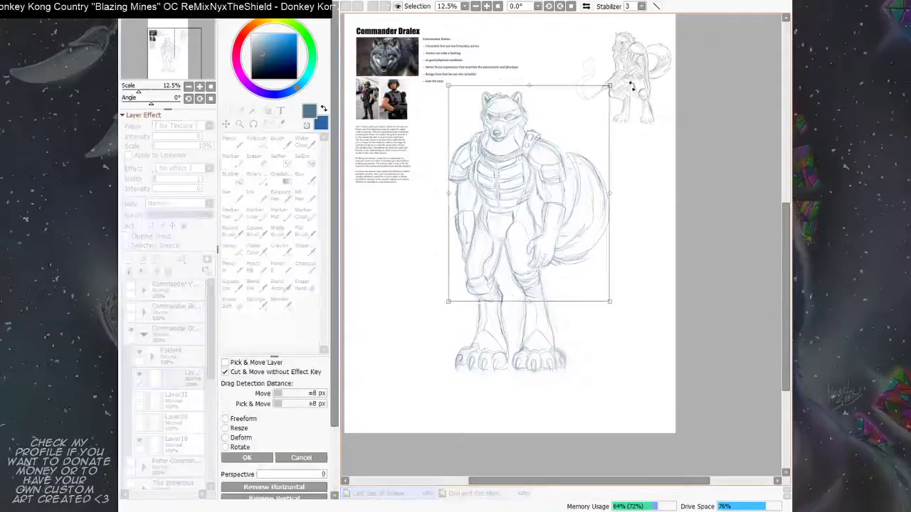
{"action": "left_click_drag", "start_coordinate": [586, 122], "coordinate": [584, 121]}
{"action": "left_click_drag", "start_coordinate": [646, 80], "coordinate": [645, 77]}
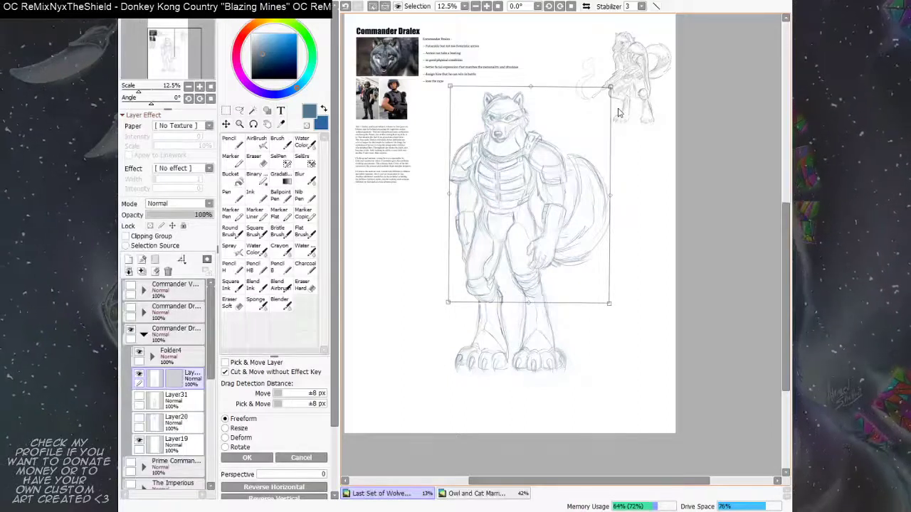
{"action": "key", "text": "Return"}
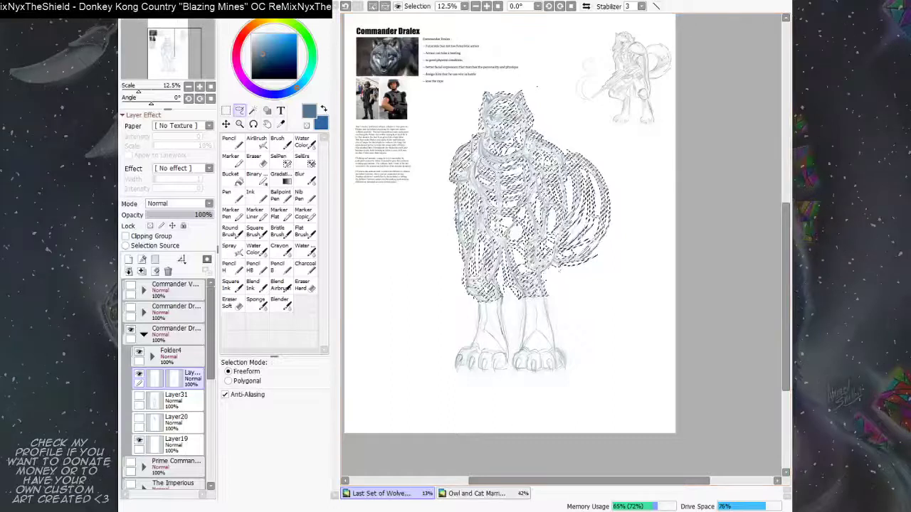
{"action": "key", "text": "ctrl+d"}
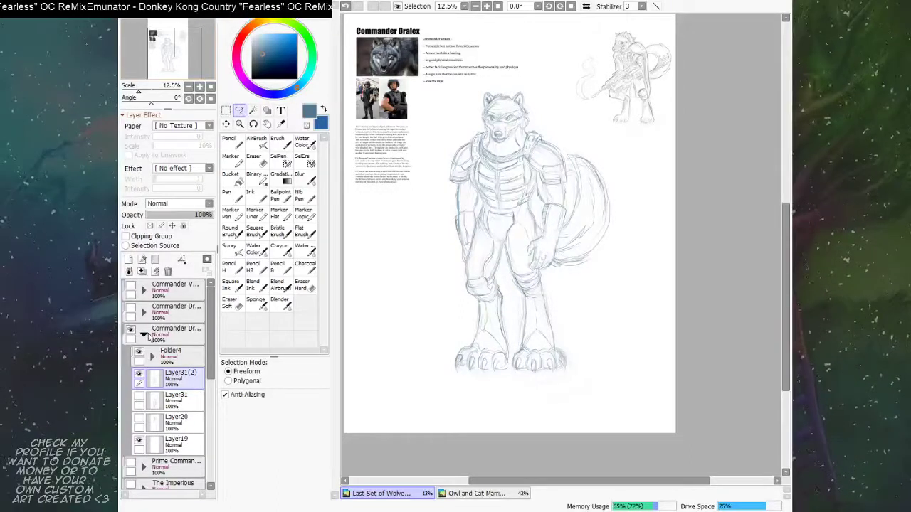
Step: Collapse the Commander Dralex layer folder and hide it on the canvas
{"action": "left_click", "coordinate": [144, 335]}
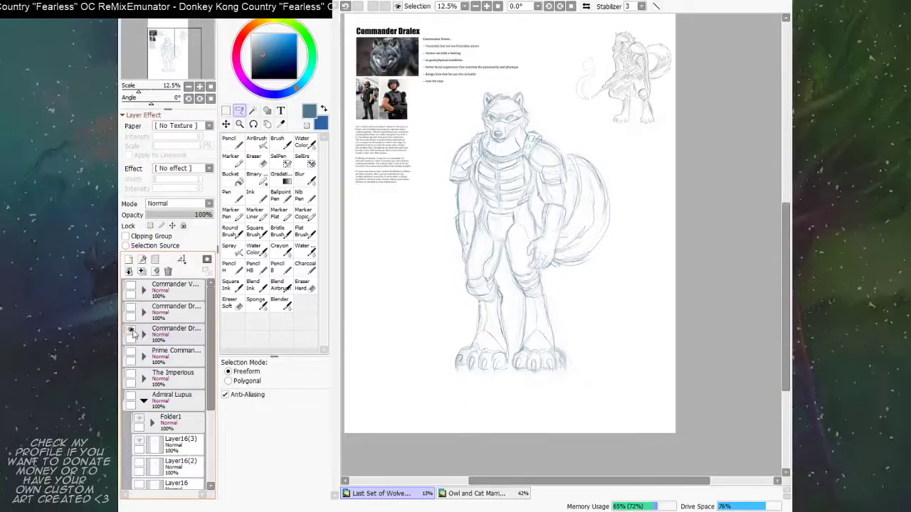
{"action": "left_click", "coordinate": [131, 333]}
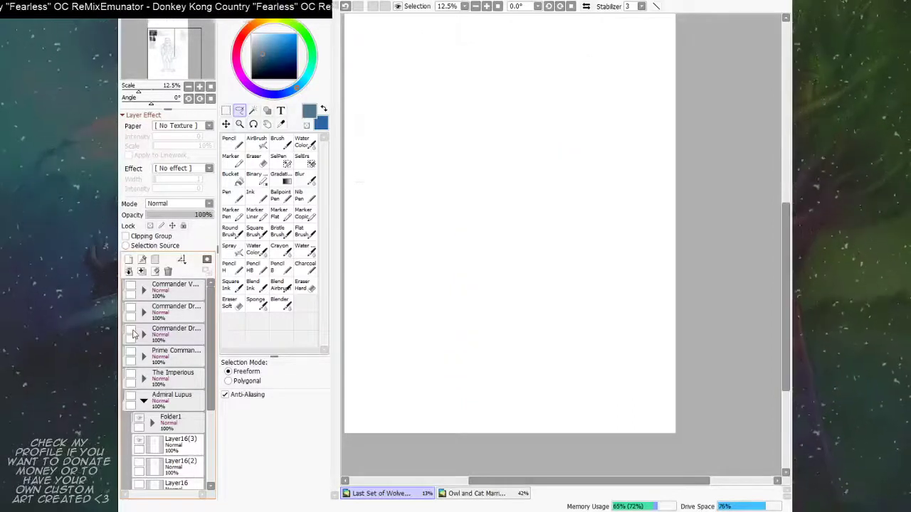
Step: Show and hide the Prime Commander, The Imperious and Admiral Lupus folders one at a time to review their sketches
{"action": "left_click", "coordinate": [131, 355]}
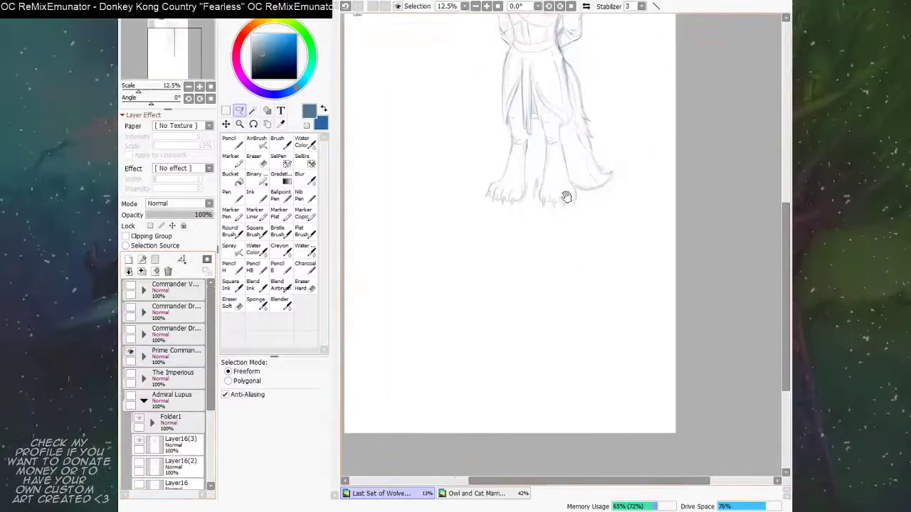
{"action": "mouse_move", "coordinate": [565, 197]}
{"action": "left_mouse_down"}
{"action": "mouse_move", "coordinate": [575, 387]}
{"action": "mouse_move", "coordinate": [553, 364]}
{"action": "left_mouse_up"}
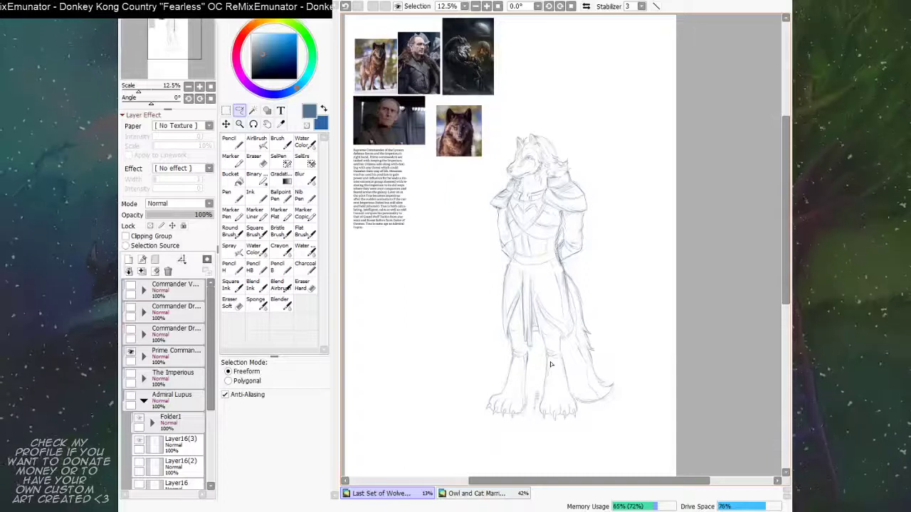
{"action": "left_click", "coordinate": [130, 355]}
{"action": "left_click", "coordinate": [130, 377]}
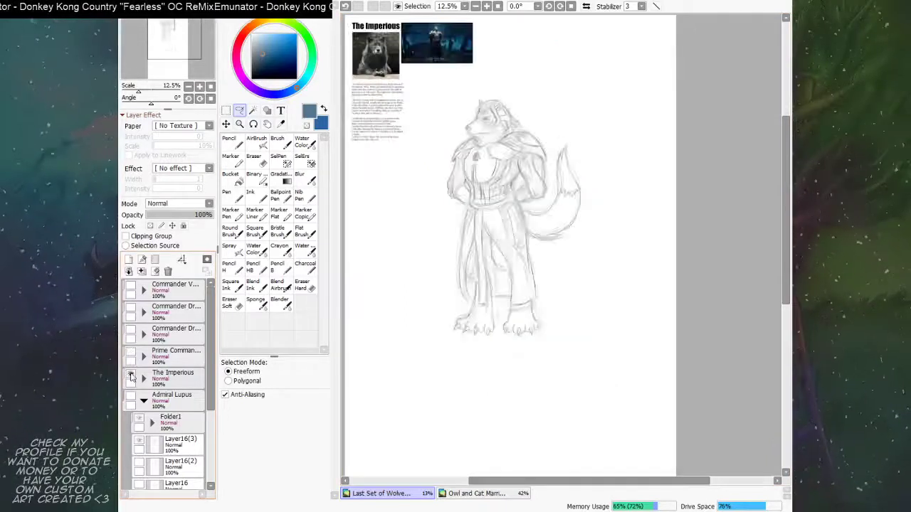
{"action": "left_click", "coordinate": [130, 378]}
{"action": "left_click", "coordinate": [131, 398]}
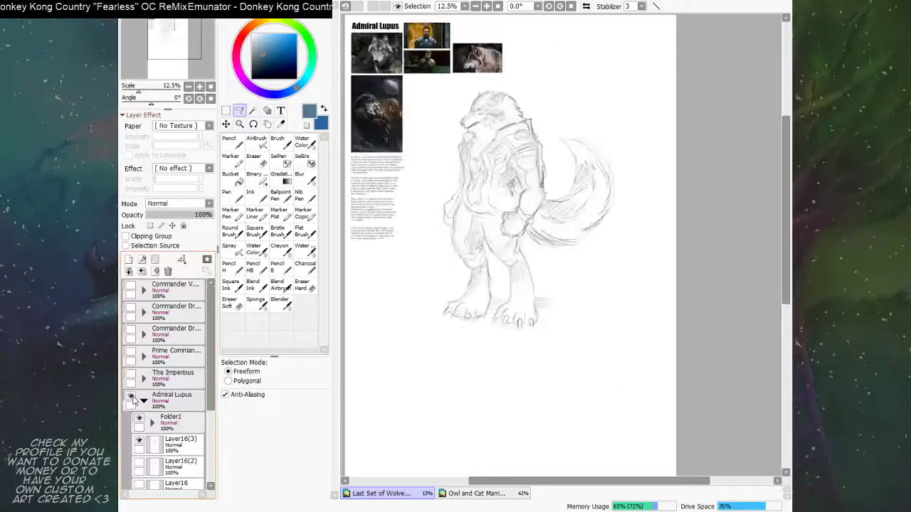
{"action": "left_click", "coordinate": [131, 398]}
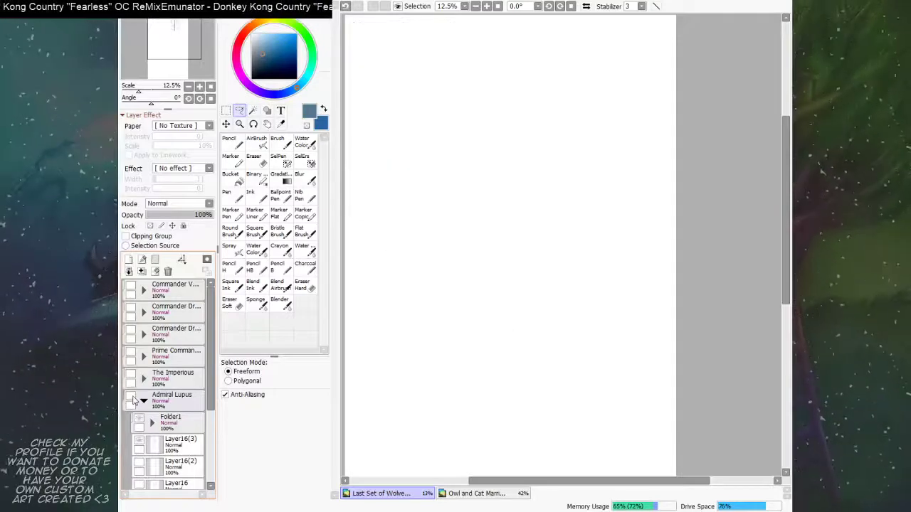
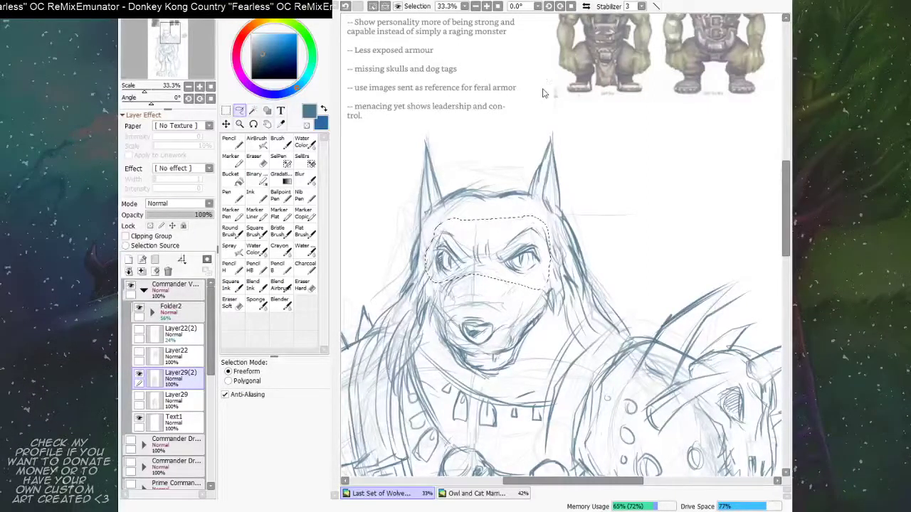
Step: Lighten the selected eye area of the wolf's face sketch on Layer29(2) and clear the selection
{"action": "key", "text": "ctrl+t"}
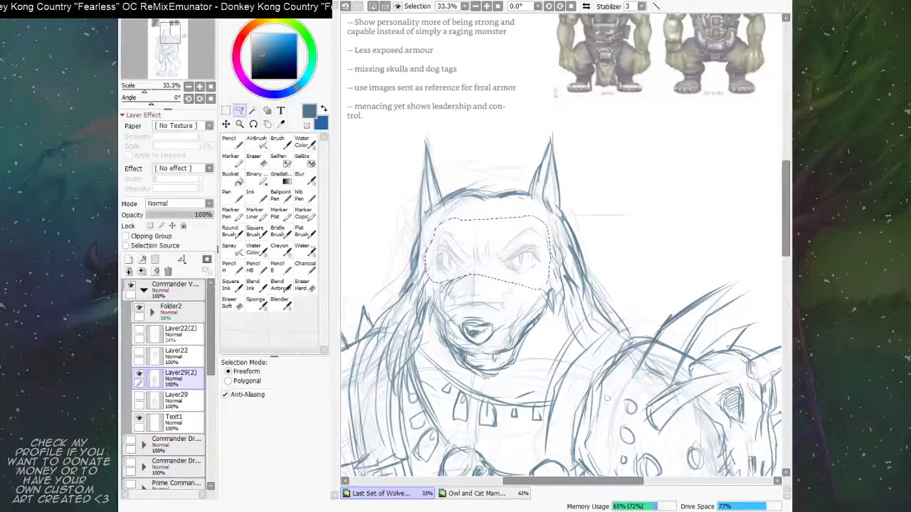
{"action": "key", "text": "ctrl+d"}
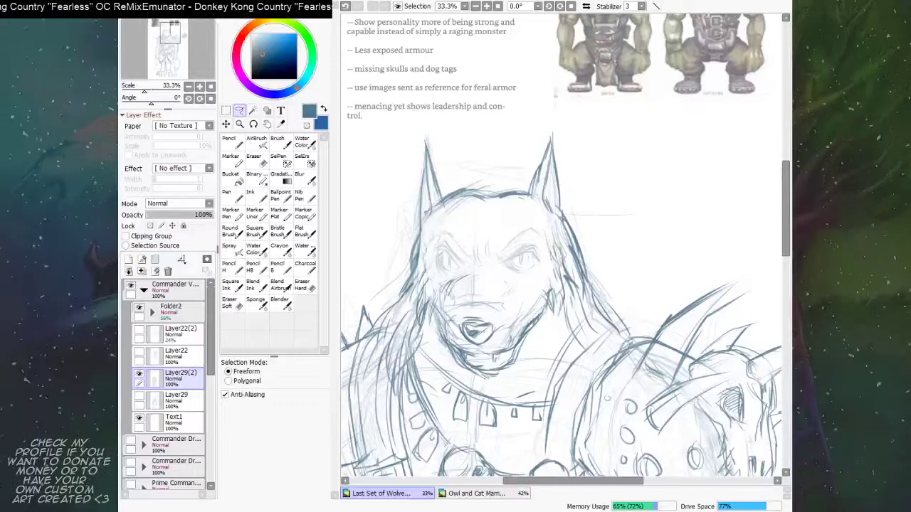
Step: Set up the Blend Ink brush with size 12, density 82 and a dark navy colour for detailing the eyes
{"action": "left_click", "coordinate": [240, 126]}
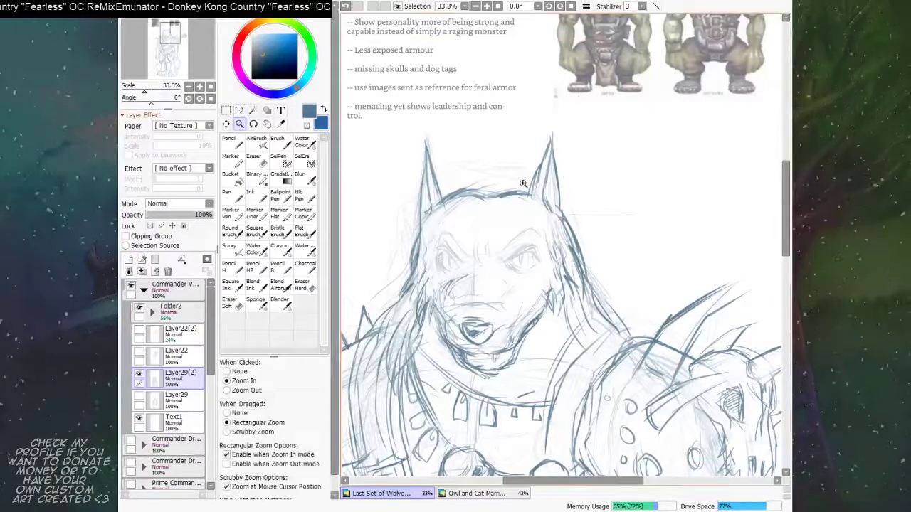
{"action": "left_click", "coordinate": [516, 261]}
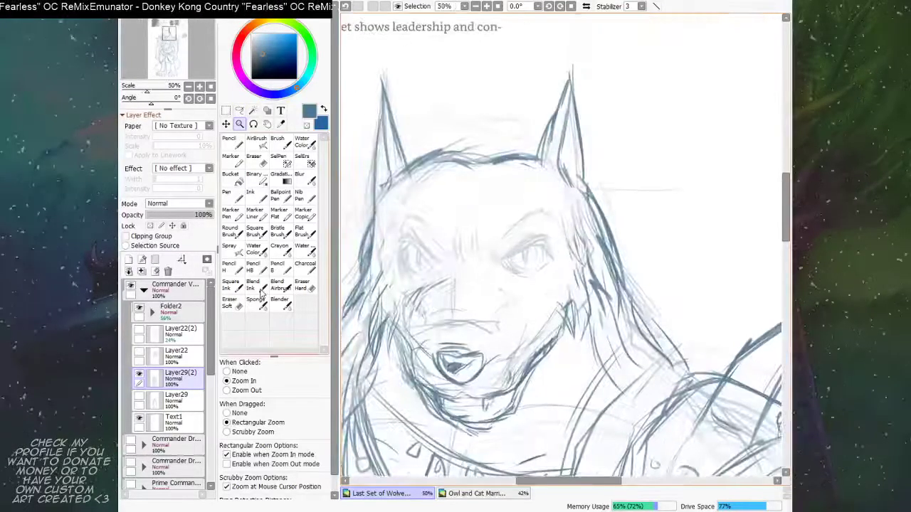
{"action": "left_click", "coordinate": [253, 284]}
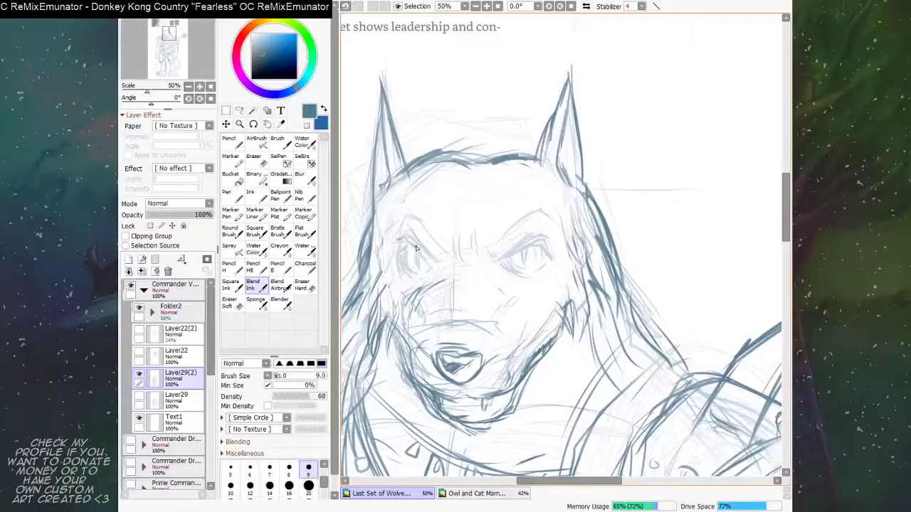
{"action": "key", "text": "bracketright"}
{"action": "key", "text": "bracketright"}
{"action": "key", "text": "bracketright"}
{"action": "key", "text": "bracketright"}
{"action": "key", "text": "bracketright"}
{"action": "key", "text": "bracketright"}
{"action": "key", "text": "bracketright"}
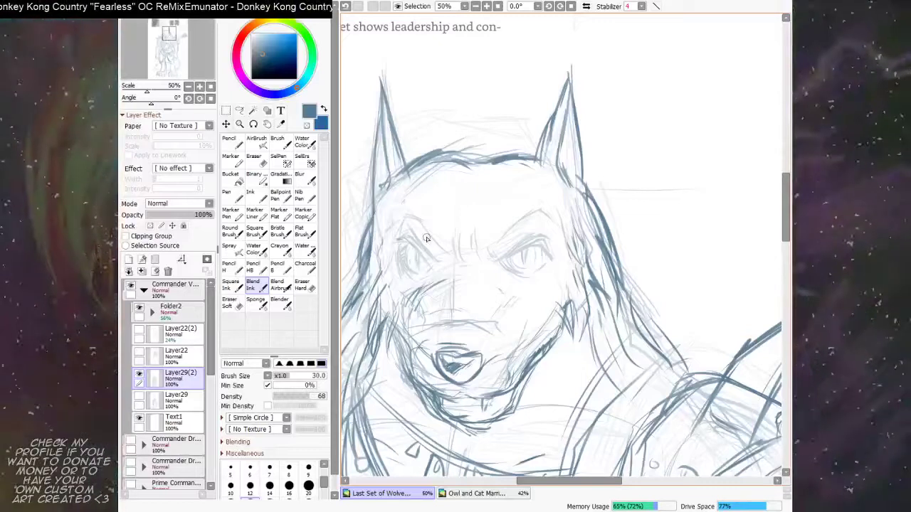
{"action": "key", "text": "bracketleft"}
{"action": "key", "text": "bracketleft"}
{"action": "key", "text": "bracketleft"}
{"action": "key", "text": "bracketleft"}
{"action": "key", "text": "bracketleft"}
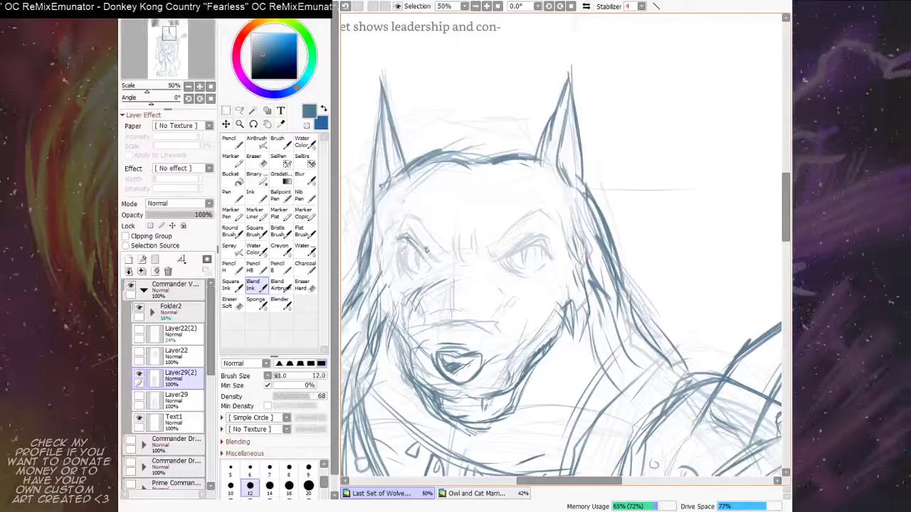
{"action": "left_click", "coordinate": [267, 68]}
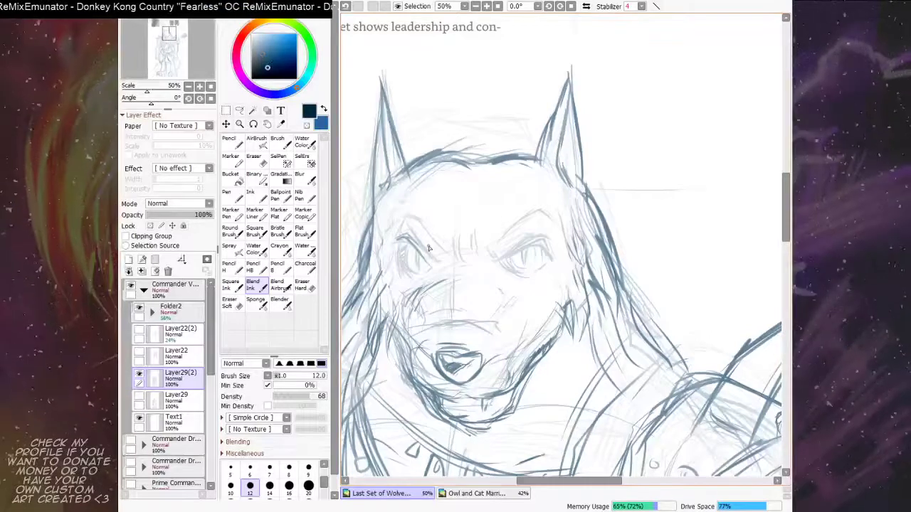
{"action": "left_click", "coordinate": [317, 395]}
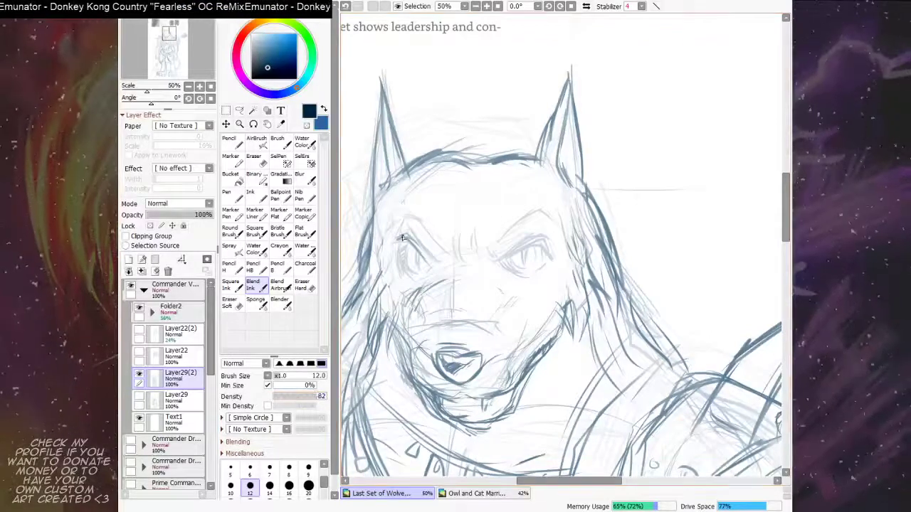
Step: Draw dark outlines over the faded sketch of both wolf eyes, with heavy, inward-slanting upper lids, and undo the last stroke
{"action": "left_click_drag", "start_coordinate": [400, 235], "coordinate": [431, 266]}
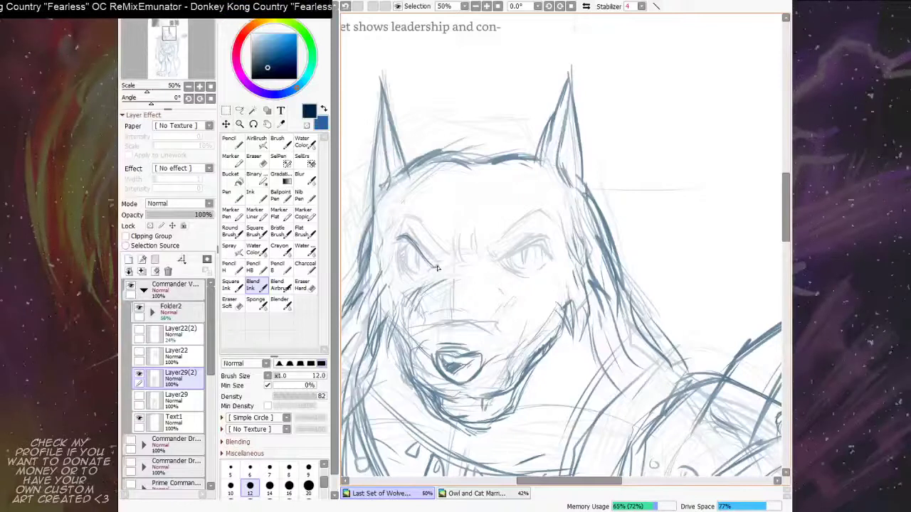
{"action": "left_click_drag", "start_coordinate": [406, 238], "coordinate": [398, 252]}
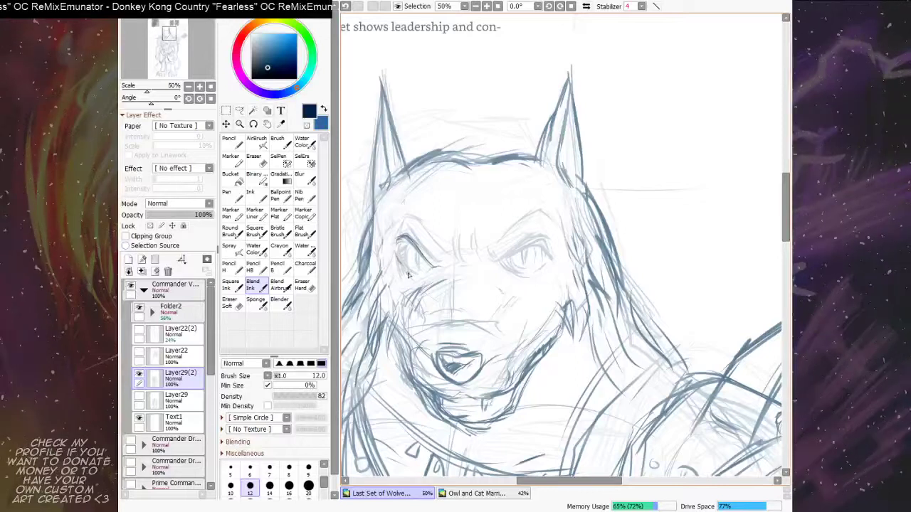
{"action": "mouse_move", "coordinate": [397, 254]}
{"action": "left_mouse_down"}
{"action": "mouse_move", "coordinate": [430, 276]}
{"action": "mouse_move", "coordinate": [410, 272]}
{"action": "mouse_move", "coordinate": [433, 269]}
{"action": "left_mouse_up"}
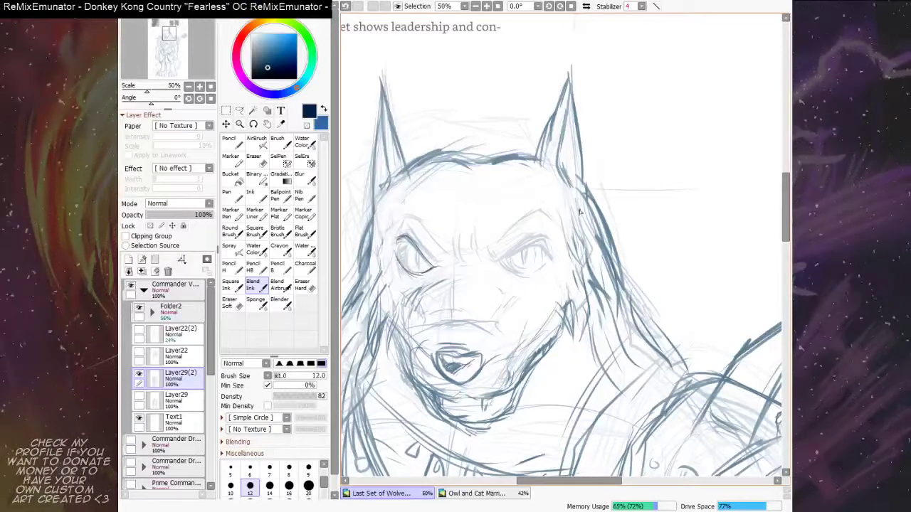
{"action": "left_click_drag", "start_coordinate": [541, 223], "coordinate": [533, 220]}
{"action": "mouse_move", "coordinate": [487, 257]}
{"action": "left_mouse_down"}
{"action": "mouse_move", "coordinate": [544, 237]}
{"action": "mouse_move", "coordinate": [498, 265]}
{"action": "mouse_move", "coordinate": [527, 266]}
{"action": "mouse_move", "coordinate": [545, 247]}
{"action": "mouse_move", "coordinate": [533, 237]}
{"action": "mouse_move", "coordinate": [527, 246]}
{"action": "left_mouse_up"}
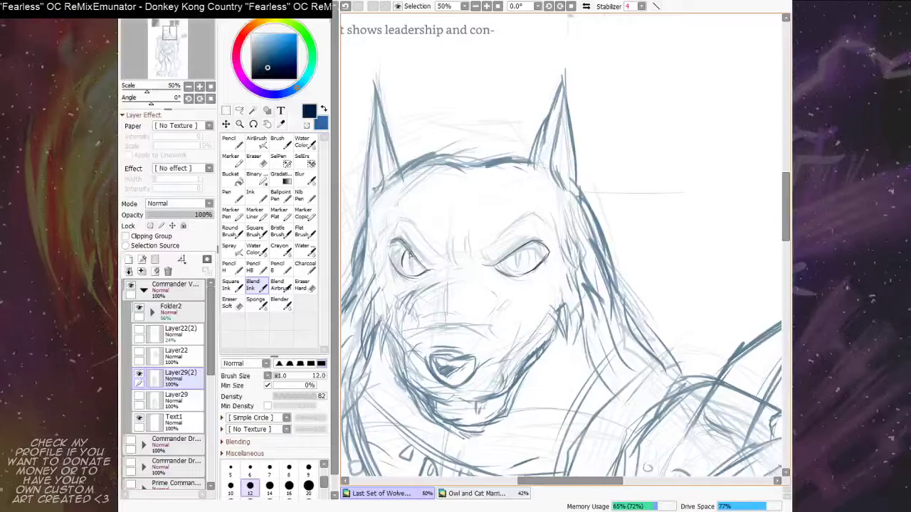
{"action": "key", "text": "ctrl+z"}
Step: Draw the irises and slit pupils in a muted slate blue and shade the outer part of both eyes with hatching
{"action": "left_click", "coordinate": [262, 62]}
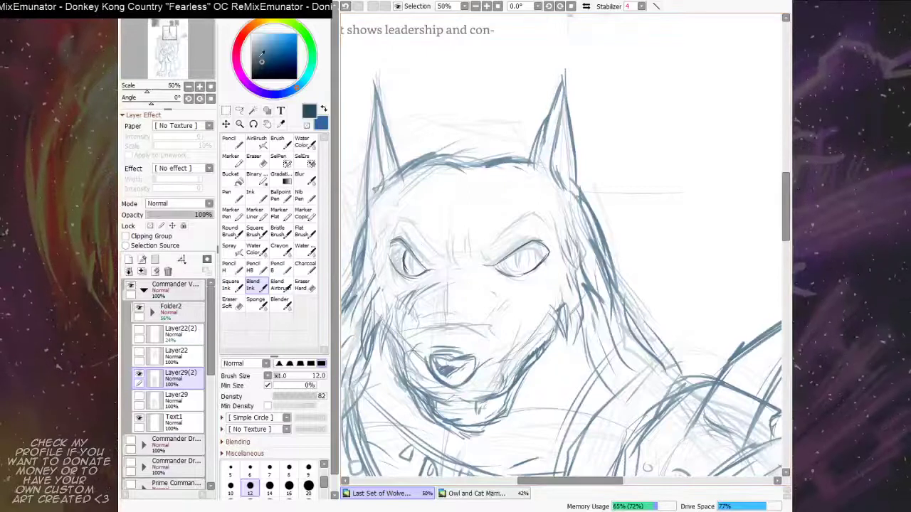
{"action": "left_click", "coordinate": [412, 265], "text": "alt"}
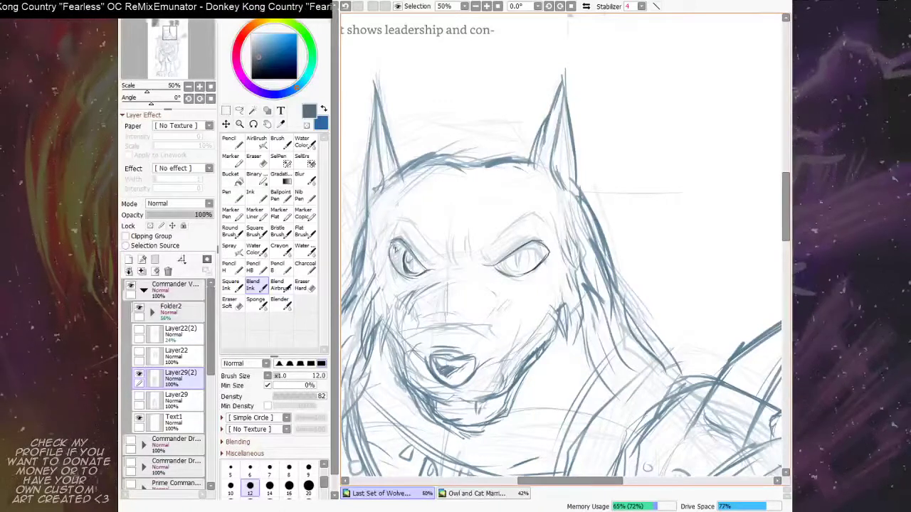
{"action": "mouse_move", "coordinate": [401, 245]}
{"action": "left_mouse_down"}
{"action": "mouse_move", "coordinate": [393, 264]}
{"action": "mouse_move", "coordinate": [400, 251]}
{"action": "mouse_move", "coordinate": [402, 269]}
{"action": "mouse_move", "coordinate": [414, 270]}
{"action": "left_mouse_up"}
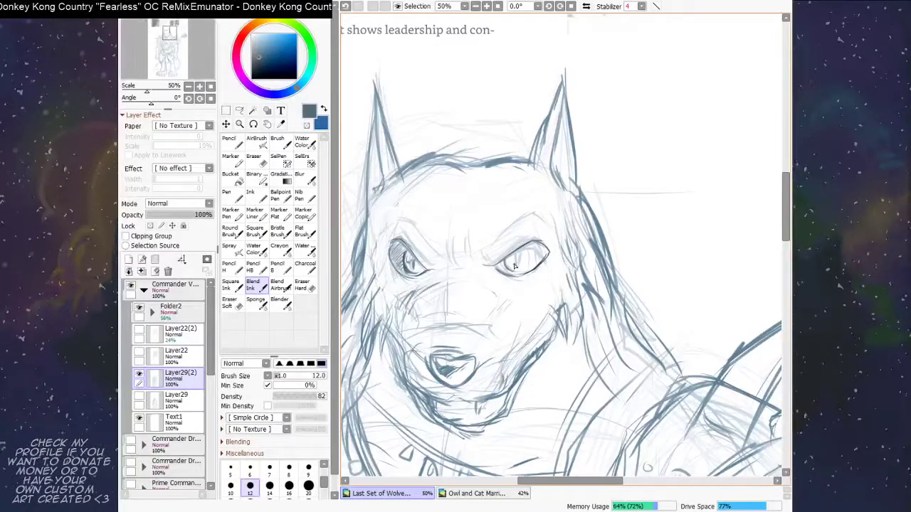
{"action": "left_click_drag", "start_coordinate": [521, 250], "coordinate": [518, 273]}
{"action": "key", "text": "ctrl+z"}
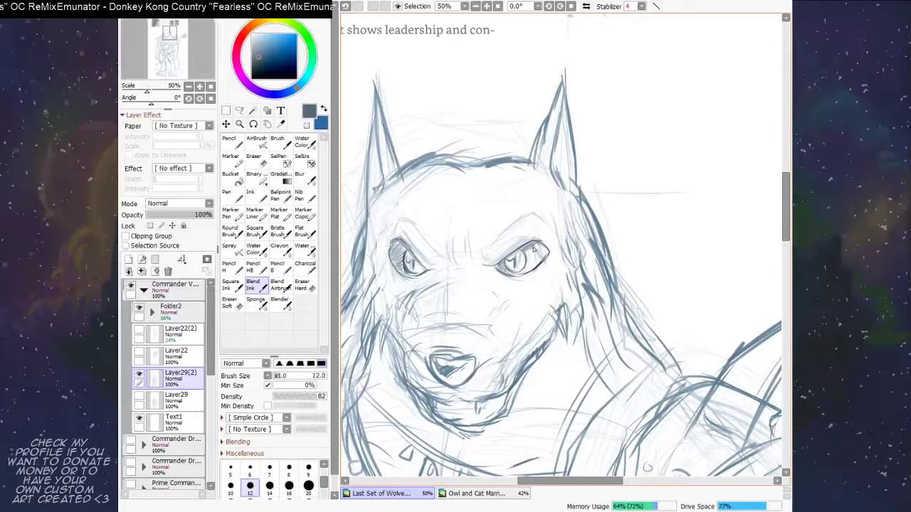
{"action": "left_click_drag", "start_coordinate": [537, 249], "coordinate": [541, 262]}
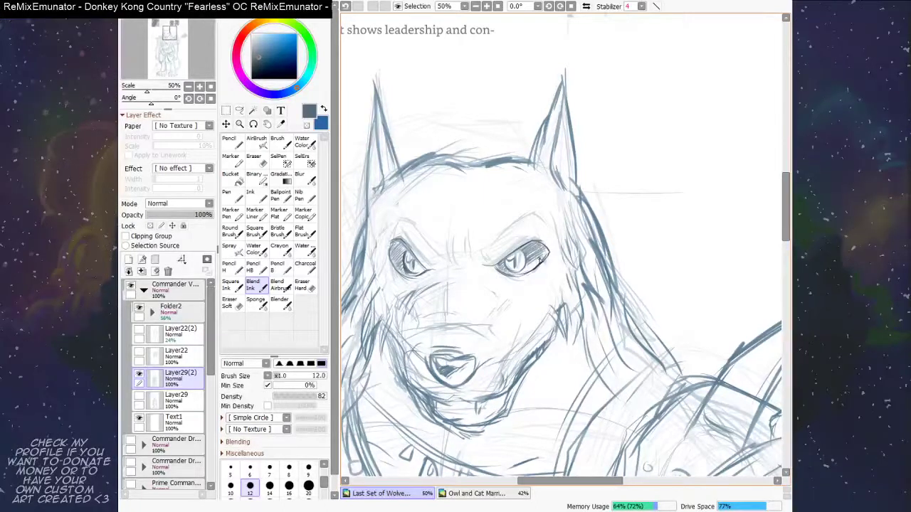
Step: Draw angry, slanted brow lines above both eyes, frown lines on the nose bridge and creases beneath the eyes
{"action": "scroll", "coordinate": [541, 262], "scroll_direction": "up", "scroll_amount": 1}
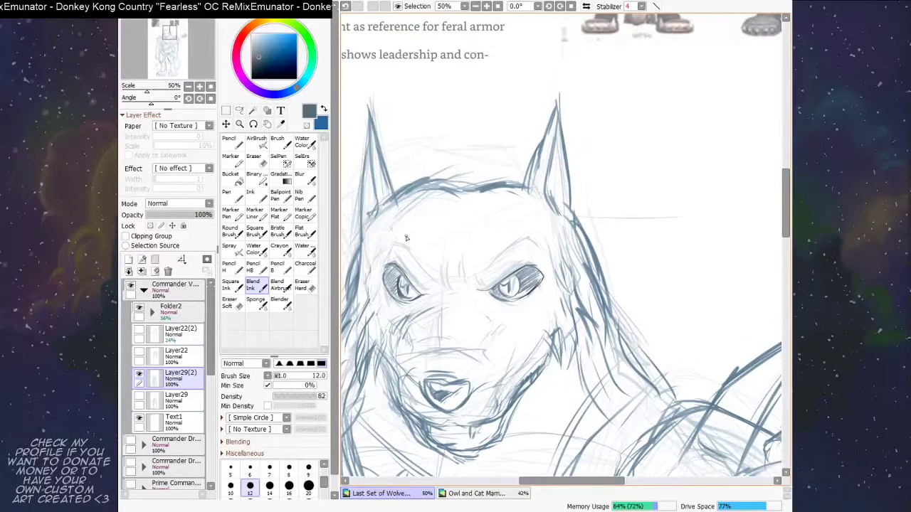
{"action": "mouse_move", "coordinate": [383, 237]}
{"action": "left_mouse_down"}
{"action": "mouse_move", "coordinate": [426, 275]}
{"action": "mouse_move", "coordinate": [437, 295]}
{"action": "left_mouse_up"}
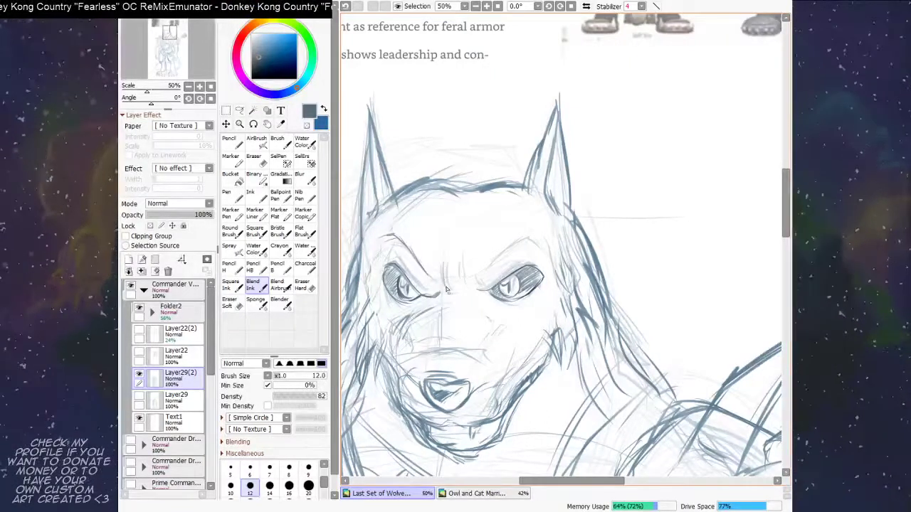
{"action": "mouse_move", "coordinate": [459, 288]}
{"action": "left_mouse_down"}
{"action": "mouse_move", "coordinate": [460, 268]}
{"action": "mouse_move", "coordinate": [464, 293]}
{"action": "mouse_move", "coordinate": [475, 294]}
{"action": "mouse_move", "coordinate": [524, 236]}
{"action": "mouse_move", "coordinate": [552, 250]}
{"action": "mouse_move", "coordinate": [551, 269]}
{"action": "mouse_move", "coordinate": [535, 244]}
{"action": "left_mouse_up"}
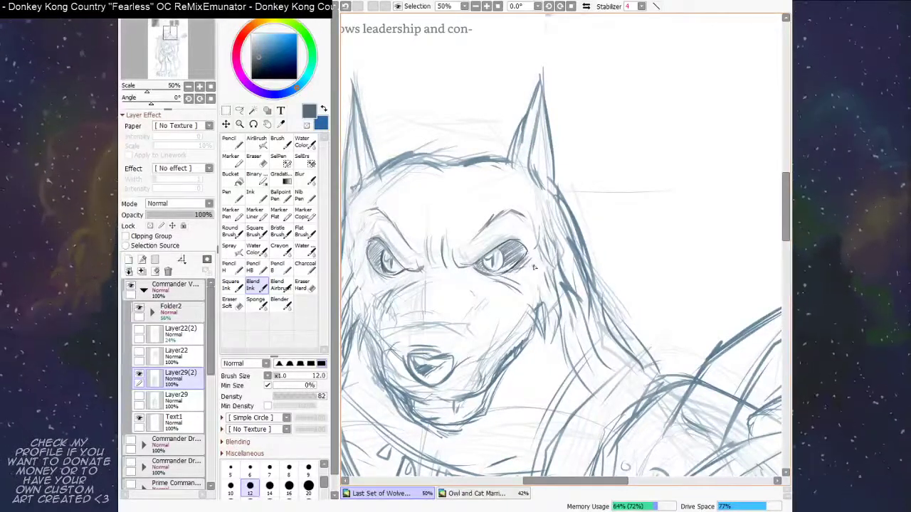
{"action": "left_click_drag", "start_coordinate": [523, 270], "coordinate": [556, 295]}
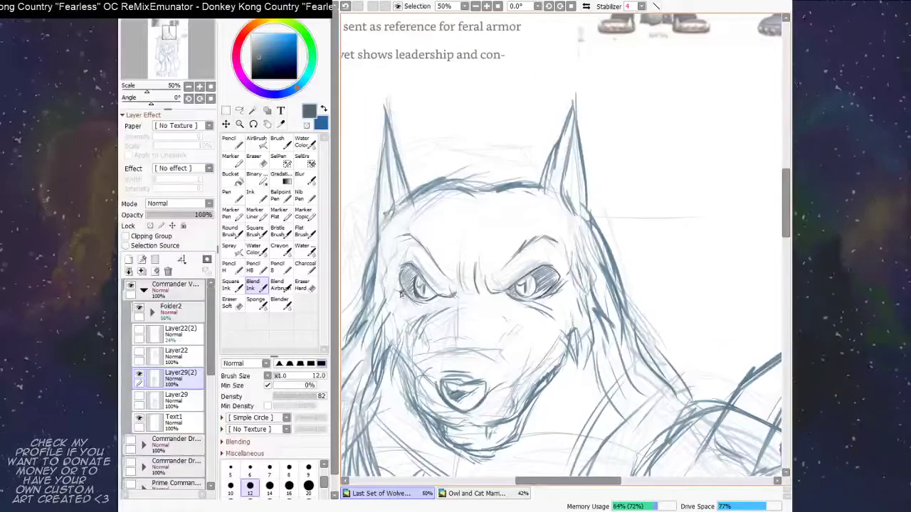
Step: Darken the inner and outer edges of the ear on the viewer's left with navy Blend Ink strokes
{"action": "left_click_drag", "start_coordinate": [594, 191], "coordinate": [583, 211]}
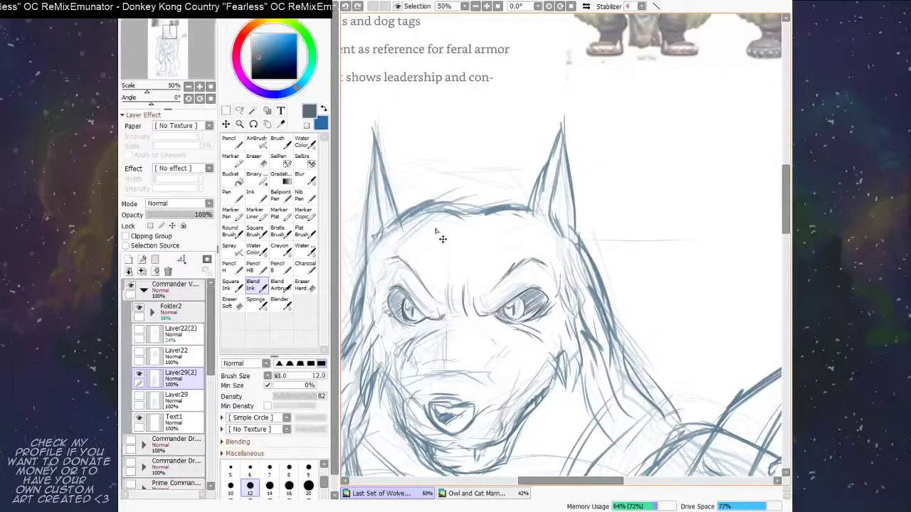
{"action": "left_click_drag", "start_coordinate": [437, 225], "coordinate": [461, 334]}
{"action": "left_click_drag", "start_coordinate": [398, 243], "coordinate": [416, 296]}
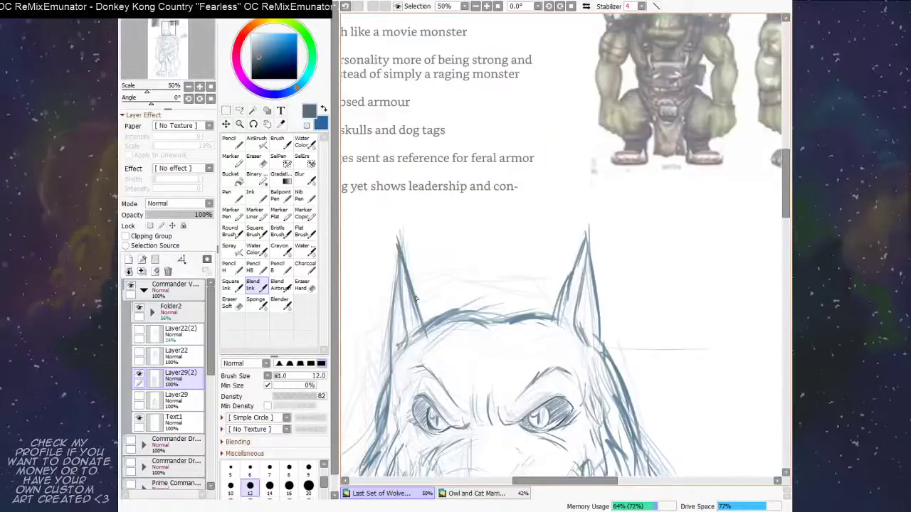
{"action": "left_click", "coordinate": [417, 299], "text": "alt"}
{"action": "left_click_drag", "start_coordinate": [399, 242], "coordinate": [420, 313]}
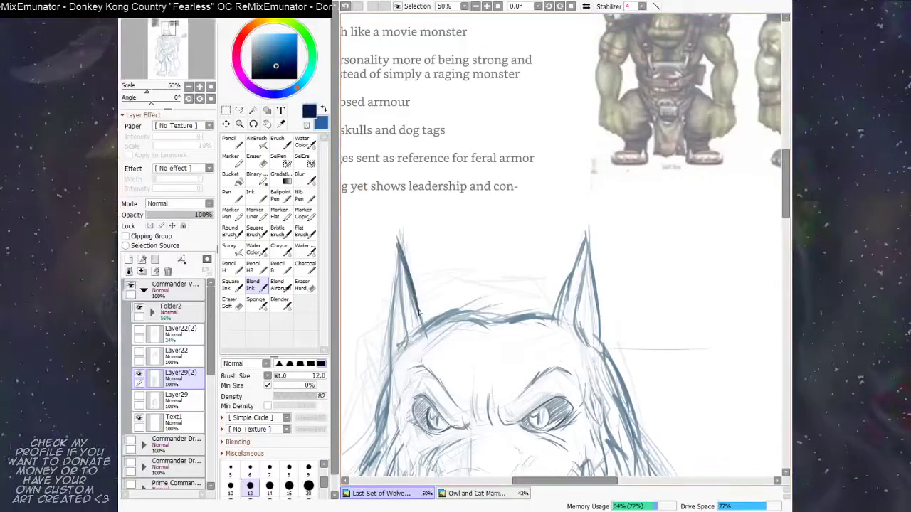
{"action": "mouse_move", "coordinate": [399, 246]}
{"action": "left_mouse_down"}
{"action": "mouse_move", "coordinate": [408, 333]}
{"action": "mouse_move", "coordinate": [398, 360]}
{"action": "left_mouse_up"}
{"action": "left_click_drag", "start_coordinate": [399, 262], "coordinate": [393, 364]}
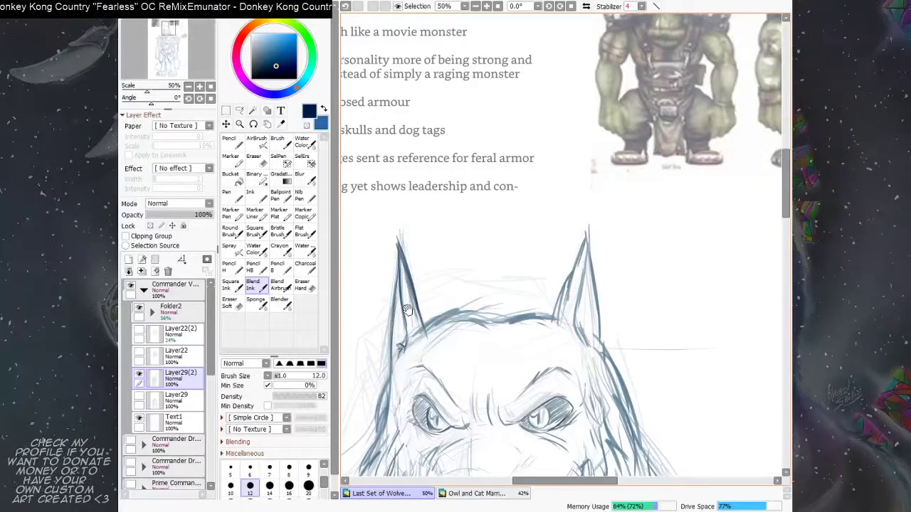
Step: Darken the ear on the viewer's right and the outline across the top of the wolf's head with Blend Ink strokes
{"action": "left_click_drag", "start_coordinate": [407, 310], "coordinate": [345, 262]}
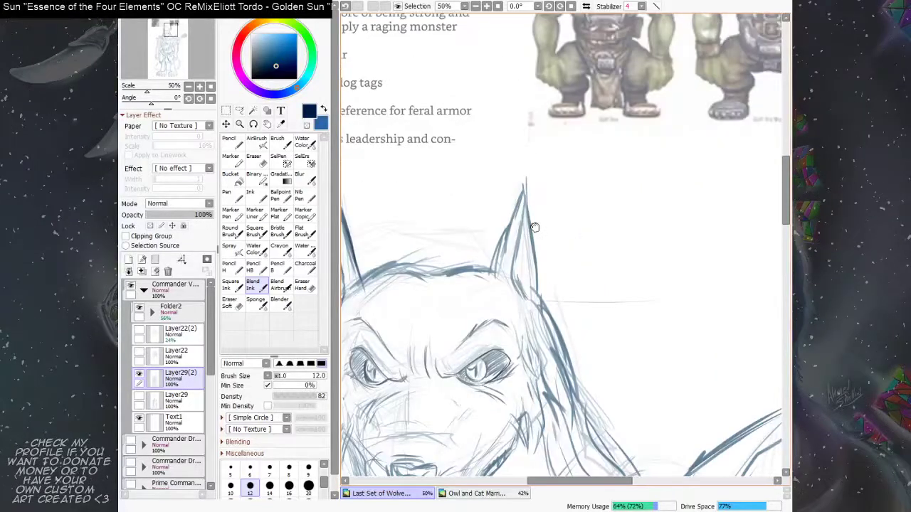
{"action": "left_click_drag", "start_coordinate": [606, 225], "coordinate": [524, 222]}
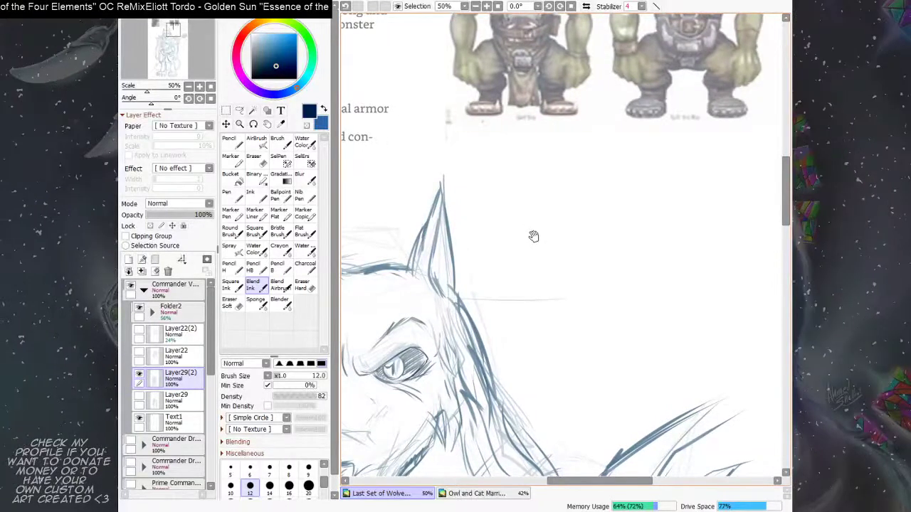
{"action": "left_click_drag", "start_coordinate": [533, 236], "coordinate": [533, 239]}
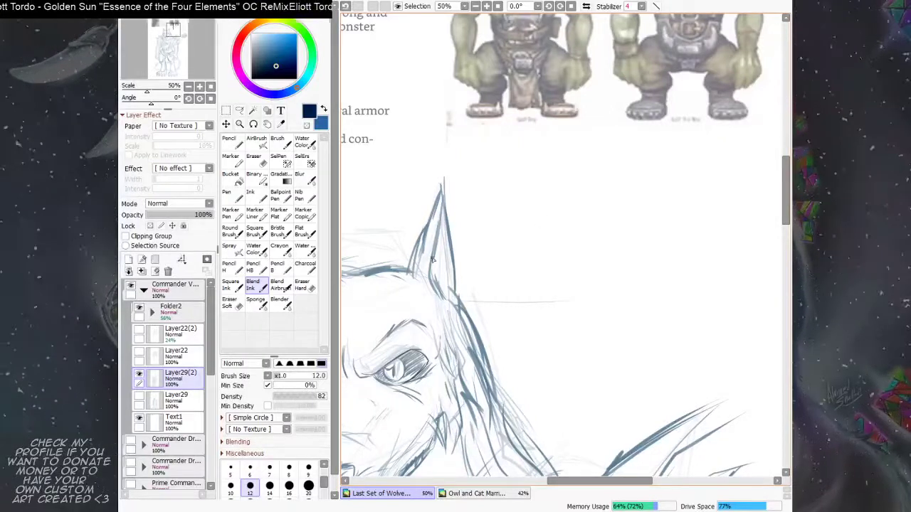
{"action": "mouse_move", "coordinate": [416, 251]}
{"action": "left_mouse_down"}
{"action": "mouse_move", "coordinate": [441, 175]}
{"action": "mouse_move", "coordinate": [455, 319]}
{"action": "left_mouse_up"}
{"action": "scroll", "coordinate": [449, 312], "scroll_direction": "down", "scroll_amount": 1}
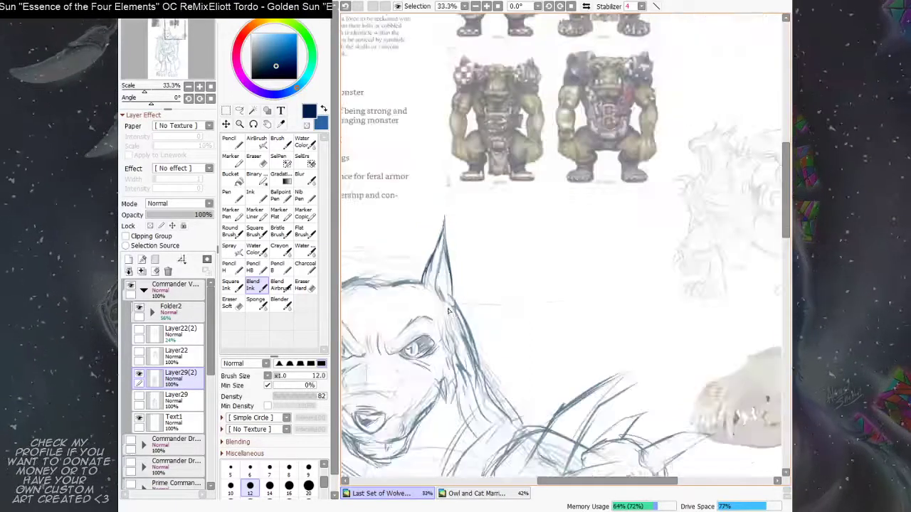
{"action": "left_click_drag", "start_coordinate": [453, 254], "coordinate": [535, 186]}
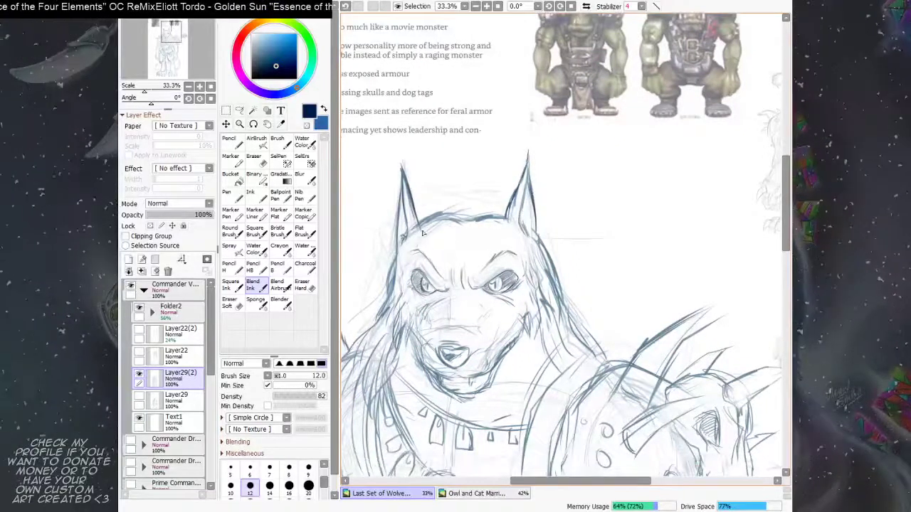
{"action": "mouse_move", "coordinate": [423, 233]}
{"action": "left_mouse_down"}
{"action": "mouse_move", "coordinate": [431, 217]}
{"action": "mouse_move", "coordinate": [491, 217]}
{"action": "left_mouse_up"}
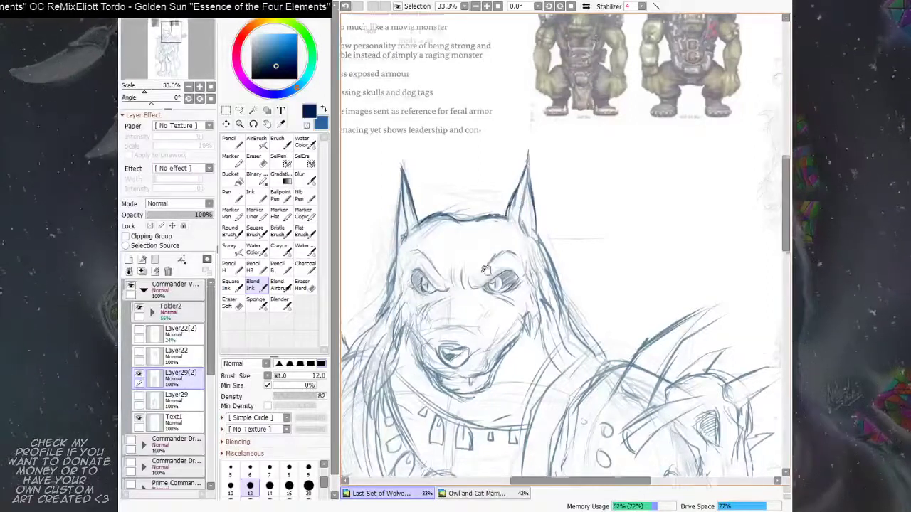
Step: Strengthen the mane outlines on both sides of the wolf's neck, down to where they meet the shoulder armor
{"action": "scroll", "coordinate": [505, 222], "scroll_direction": "down", "scroll_amount": 3}
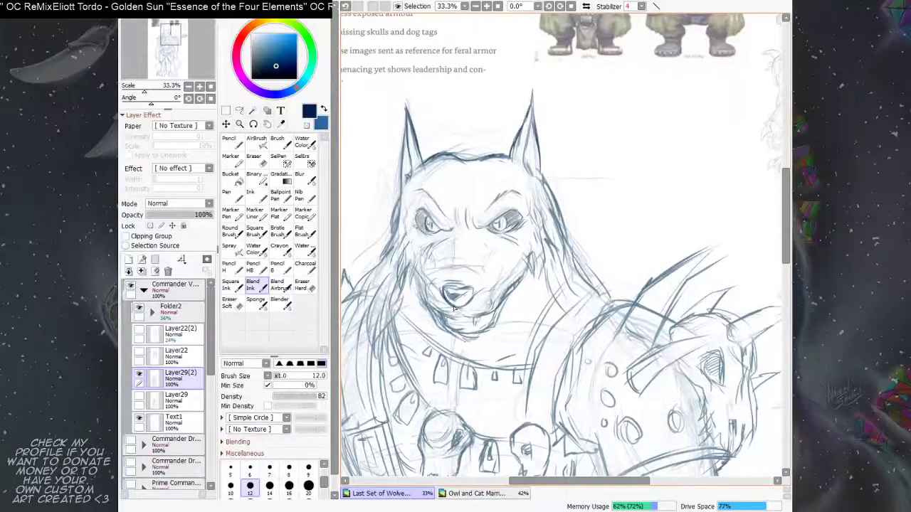
{"action": "scroll", "coordinate": [445, 299], "scroll_direction": "down", "scroll_amount": 2}
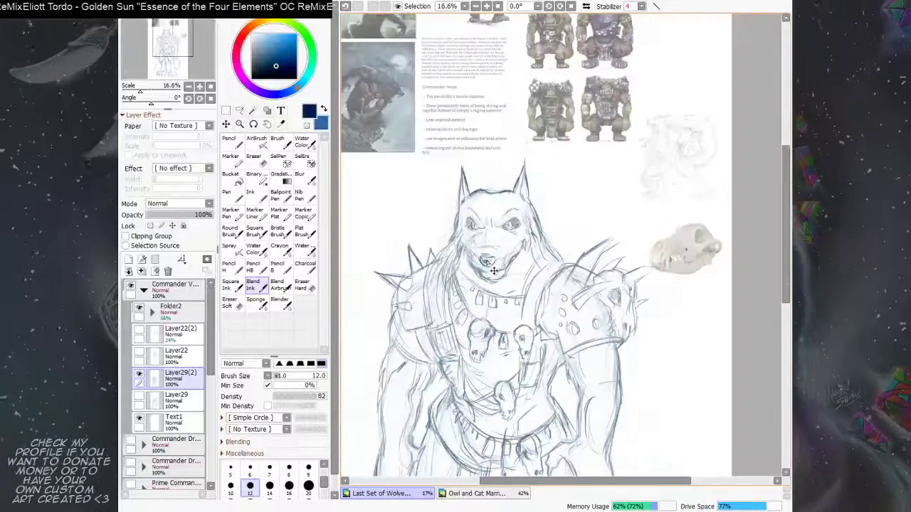
{"action": "scroll", "coordinate": [494, 271], "scroll_direction": "up", "scroll_amount": 1}
{"action": "left_click_drag", "start_coordinate": [487, 245], "coordinate": [501, 318]}
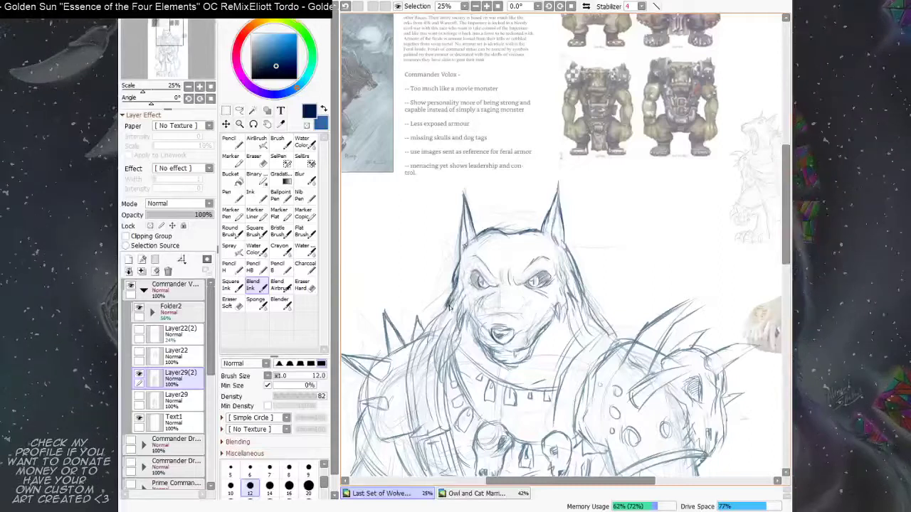
{"action": "left_click_drag", "start_coordinate": [449, 306], "coordinate": [431, 318]}
{"action": "mouse_move", "coordinate": [598, 250]}
{"action": "left_mouse_down"}
{"action": "mouse_move", "coordinate": [498, 240]}
{"action": "mouse_move", "coordinate": [508, 269]}
{"action": "left_mouse_up"}
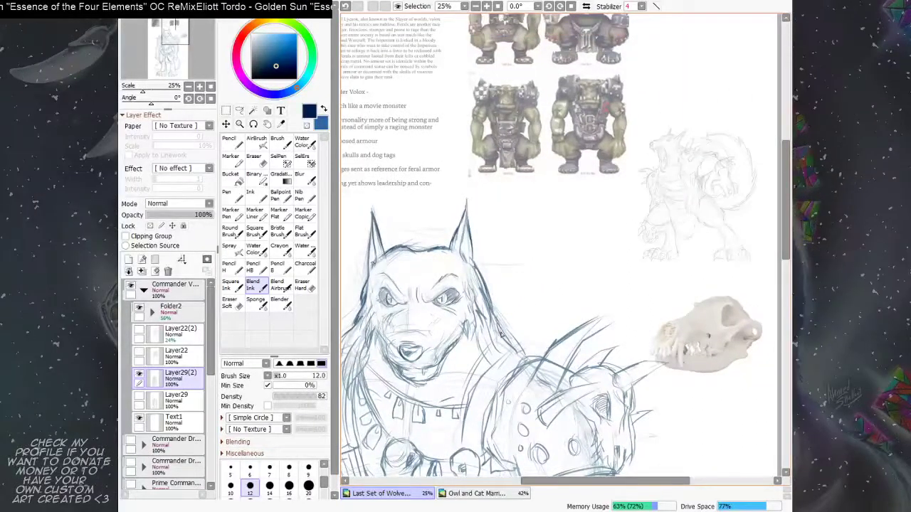
{"action": "left_click_drag", "start_coordinate": [516, 353], "coordinate": [559, 213]}
{"action": "left_click_drag", "start_coordinate": [558, 216], "coordinate": [591, 196]}
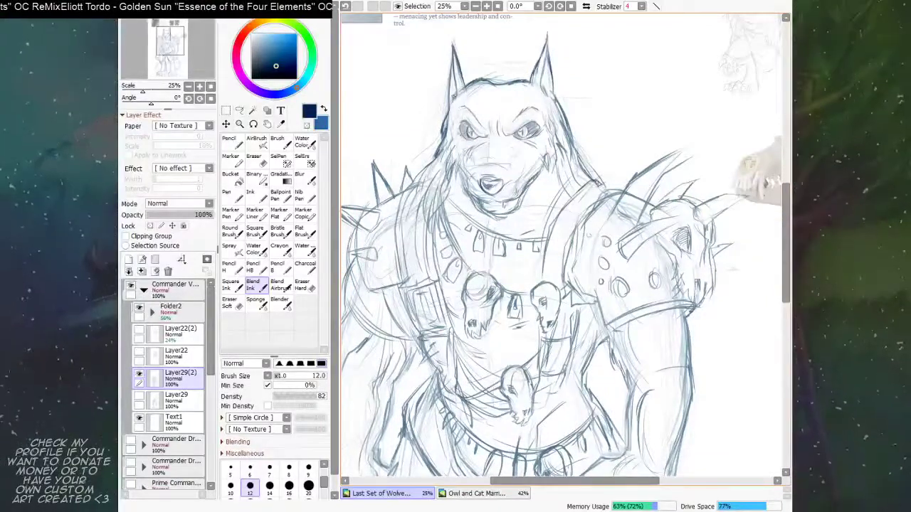
{"action": "left_click_drag", "start_coordinate": [602, 185], "coordinate": [619, 190]}
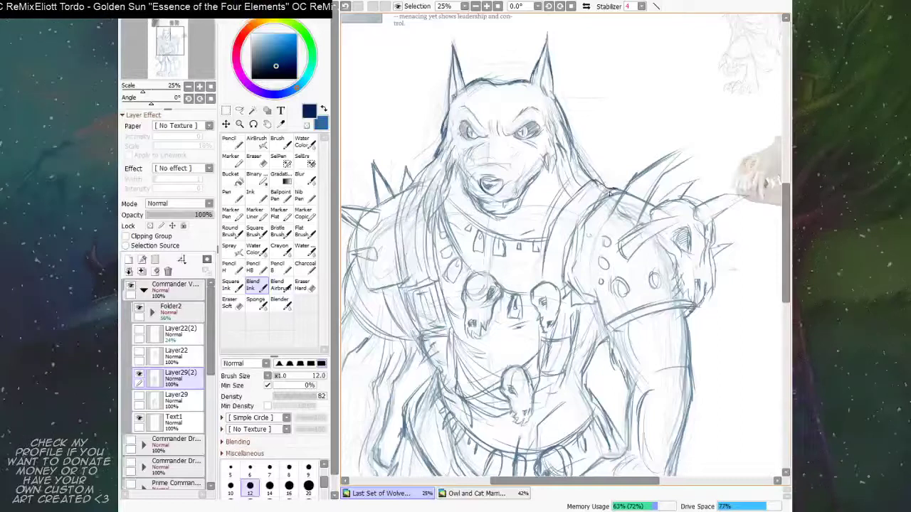
Step: Darken the eye socket of the chest skull ornament on the viewer's left and touch up the sketch around the spiked shoulder
{"action": "left_click_drag", "start_coordinate": [573, 217], "coordinate": [584, 206]}
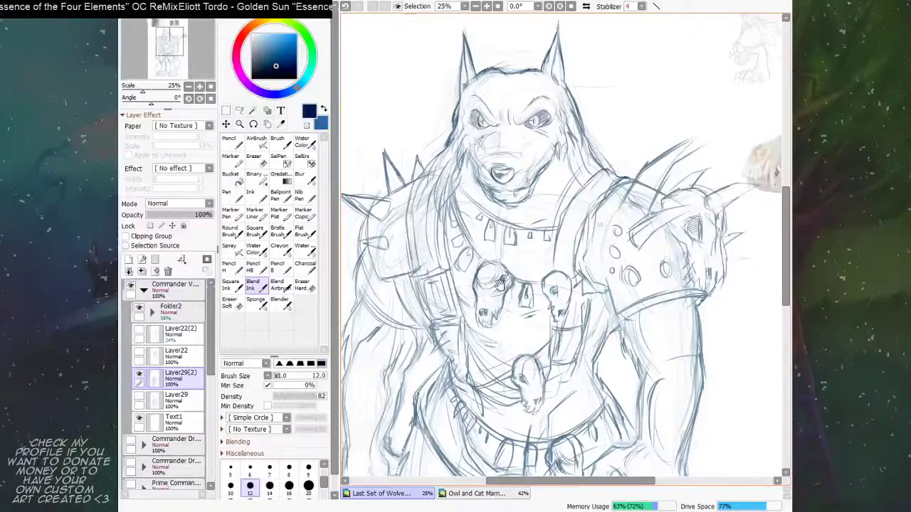
{"action": "left_click_drag", "start_coordinate": [500, 287], "coordinate": [499, 282]}
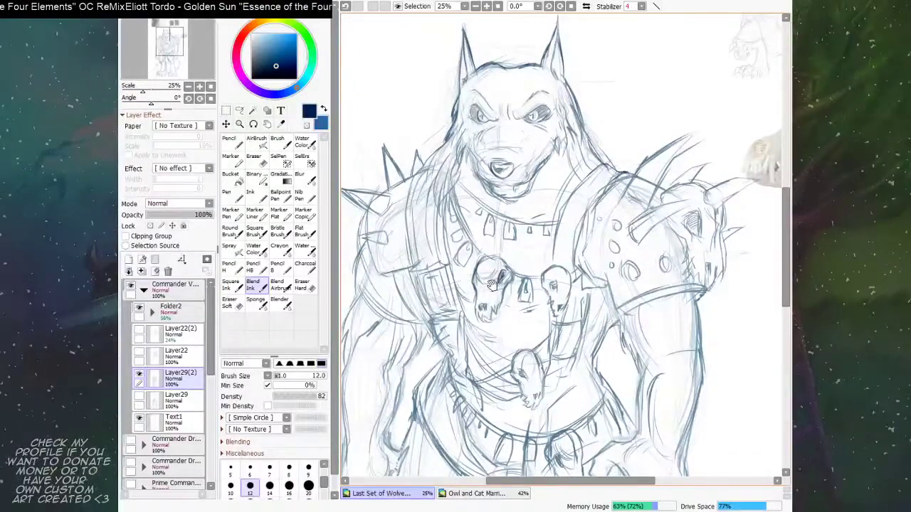
{"action": "mouse_move", "coordinate": [495, 283]}
{"action": "left_mouse_down"}
{"action": "mouse_move", "coordinate": [513, 296]}
{"action": "mouse_move", "coordinate": [500, 270]}
{"action": "mouse_move", "coordinate": [506, 261]}
{"action": "left_mouse_up"}
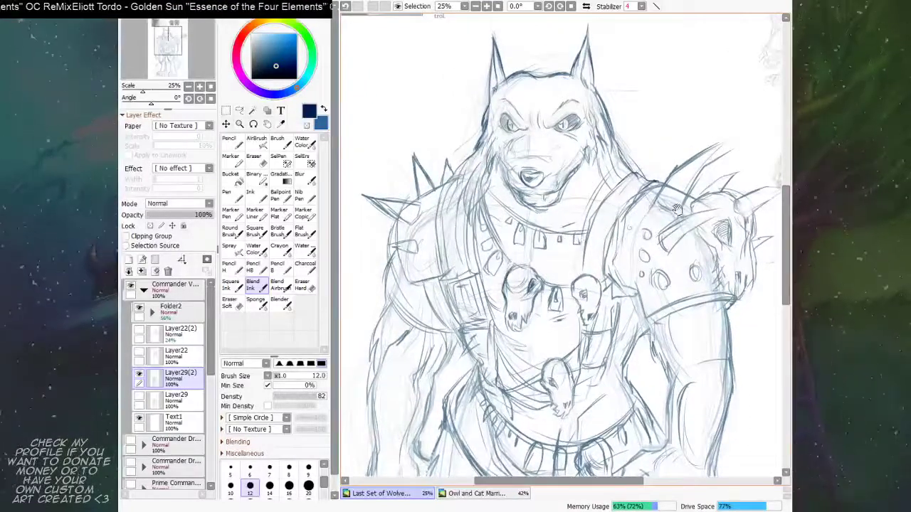
{"action": "mouse_move", "coordinate": [683, 238]}
{"action": "left_mouse_down"}
{"action": "mouse_move", "coordinate": [611, 208]}
{"action": "mouse_move", "coordinate": [688, 220]}
{"action": "mouse_move", "coordinate": [672, 256]}
{"action": "left_mouse_up"}
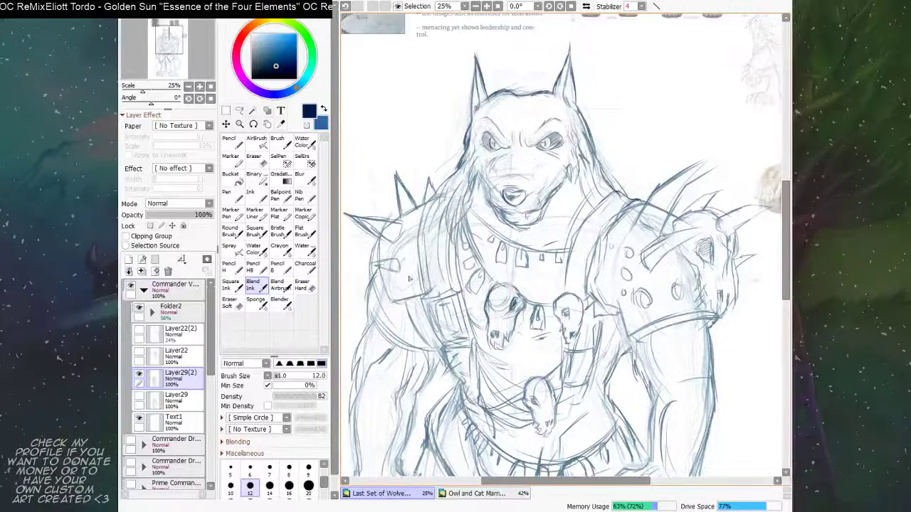
{"action": "left_click_drag", "start_coordinate": [404, 268], "coordinate": [447, 302]}
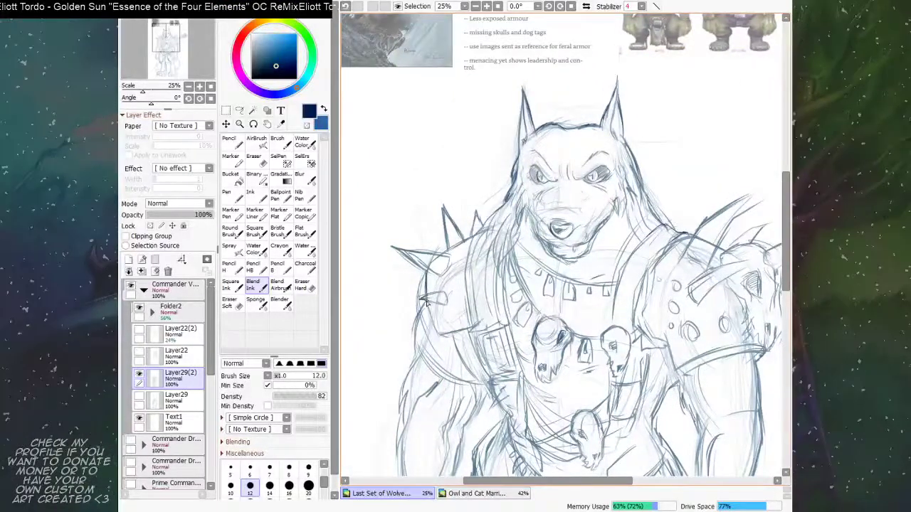
{"action": "mouse_move", "coordinate": [426, 304]}
{"action": "left_mouse_down"}
{"action": "mouse_move", "coordinate": [417, 346]}
{"action": "mouse_move", "coordinate": [401, 338]}
{"action": "left_mouse_up"}
Step: Lasso the wolf's lower leg and foot on the viewer's left, narrow and shift it slightly with a free transform, and clear the selection
{"action": "scroll", "coordinate": [407, 346], "scroll_direction": "down", "scroll_amount": 2}
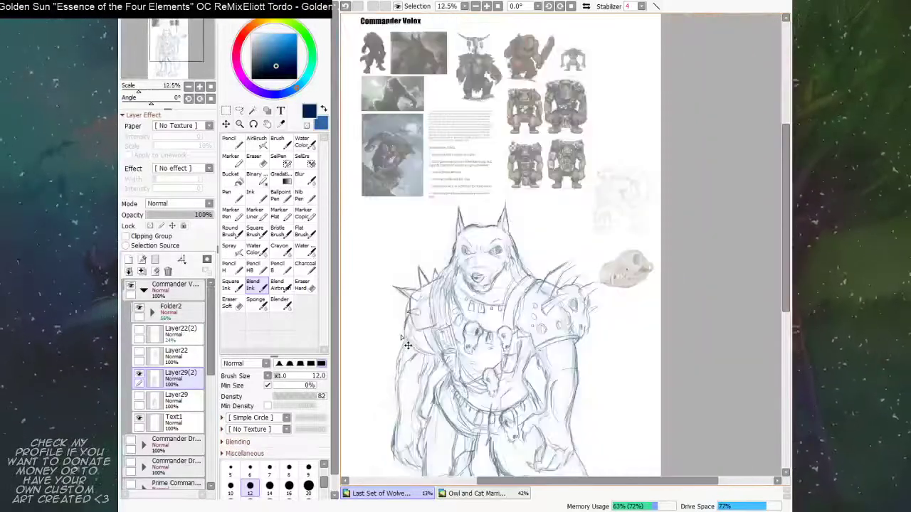
{"action": "scroll", "coordinate": [407, 345], "scroll_direction": "up", "scroll_amount": 1}
{"action": "scroll", "coordinate": [407, 345], "scroll_direction": "down", "scroll_amount": 2}
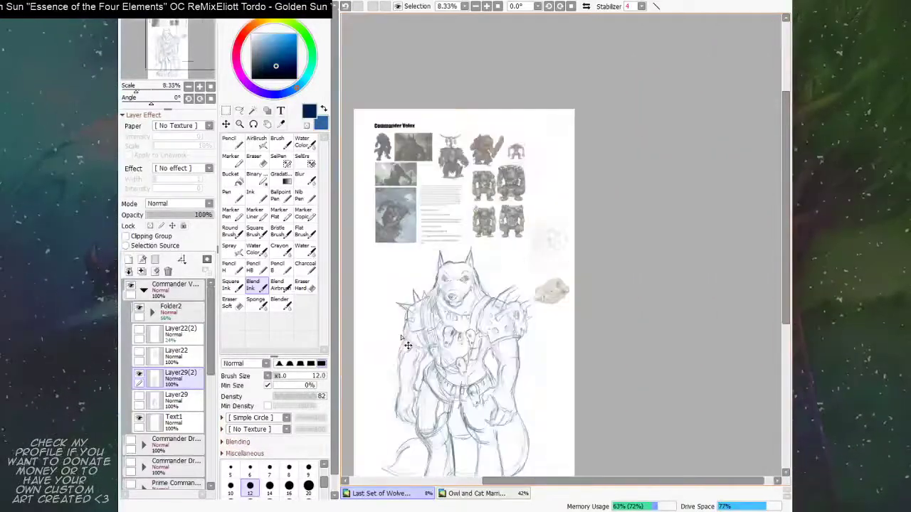
{"action": "left_click_drag", "start_coordinate": [535, 299], "coordinate": [537, 203]}
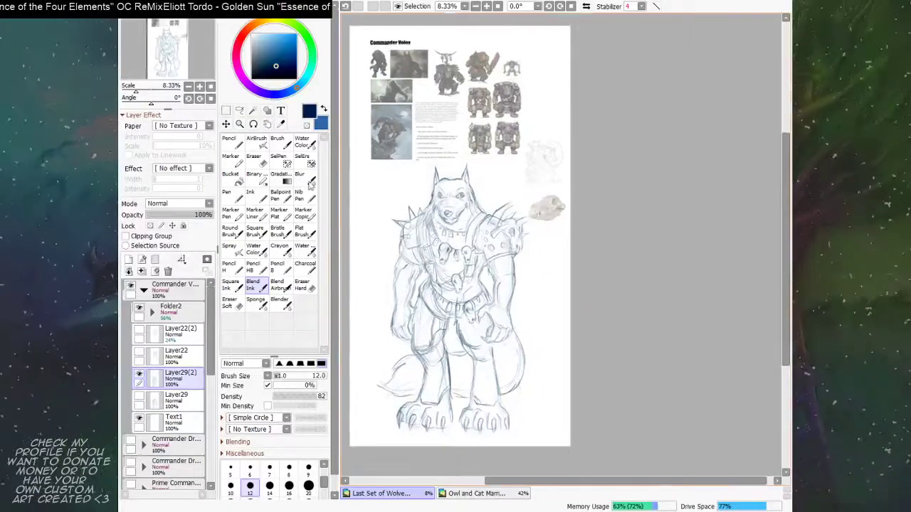
{"action": "left_click", "coordinate": [240, 111]}
{"action": "left_click_drag", "start_coordinate": [492, 300], "coordinate": [490, 256]}
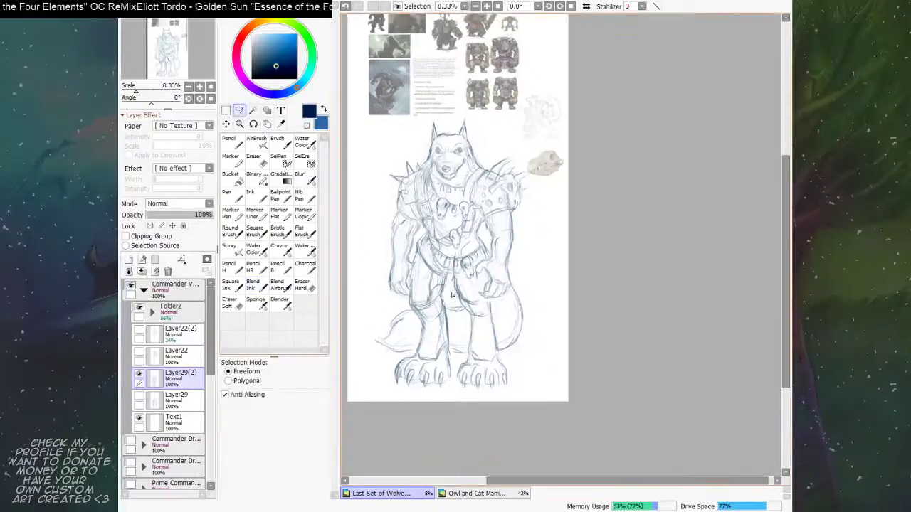
{"action": "mouse_move", "coordinate": [415, 345]}
{"action": "left_mouse_down"}
{"action": "mouse_move", "coordinate": [389, 379]}
{"action": "mouse_move", "coordinate": [407, 401]}
{"action": "mouse_move", "coordinate": [454, 362]}
{"action": "mouse_move", "coordinate": [450, 298]}
{"action": "left_mouse_up"}
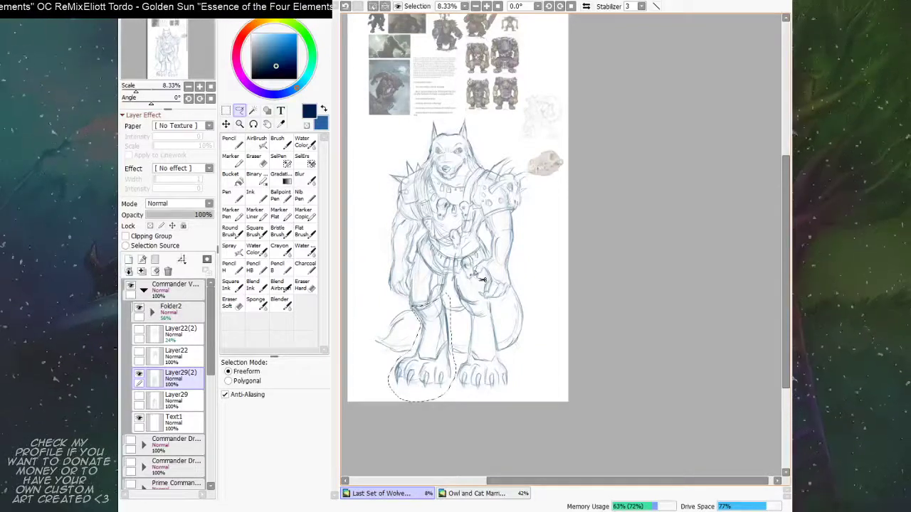
{"action": "key", "text": "ctrl+t"}
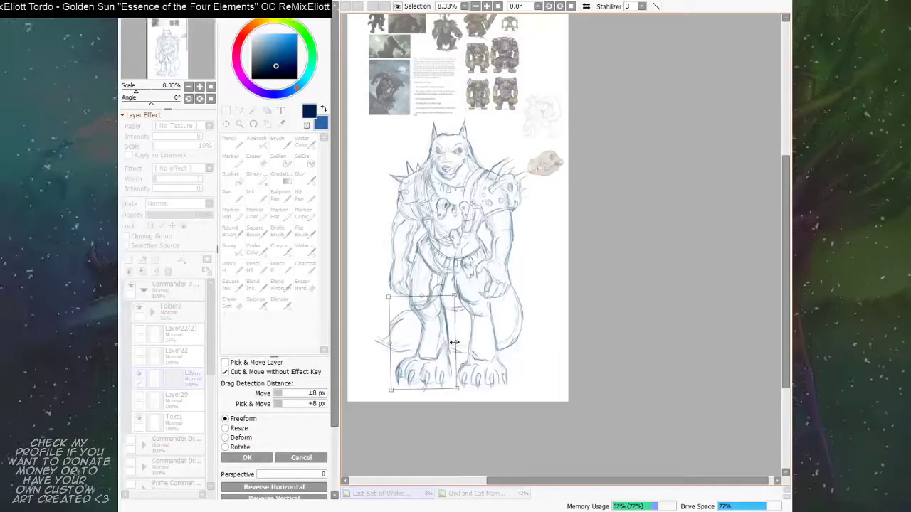
{"action": "left_click_drag", "start_coordinate": [454, 342], "coordinate": [452, 343]}
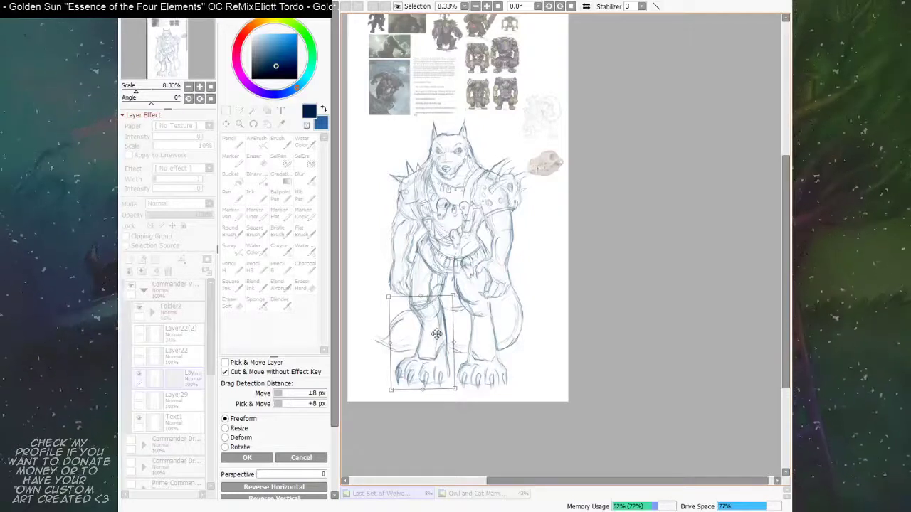
{"action": "left_click_drag", "start_coordinate": [437, 332], "coordinate": [439, 335]}
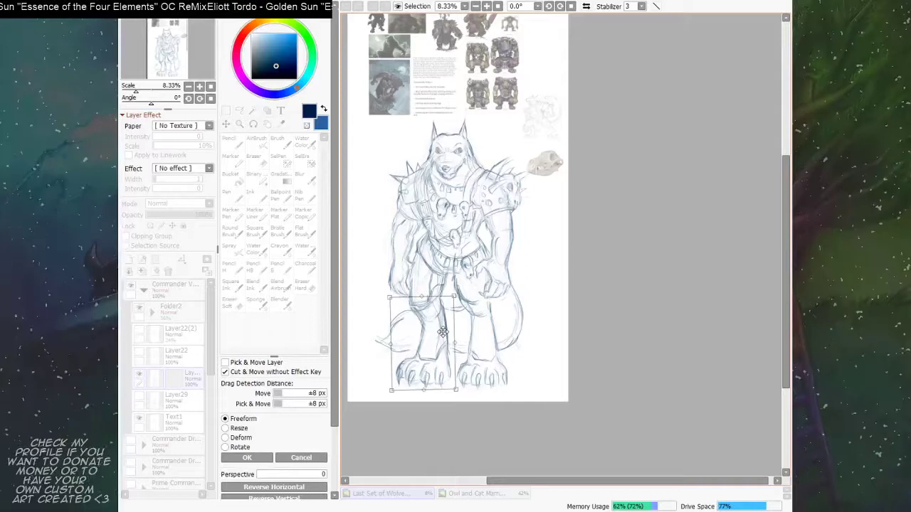
{"action": "key", "text": "Return"}
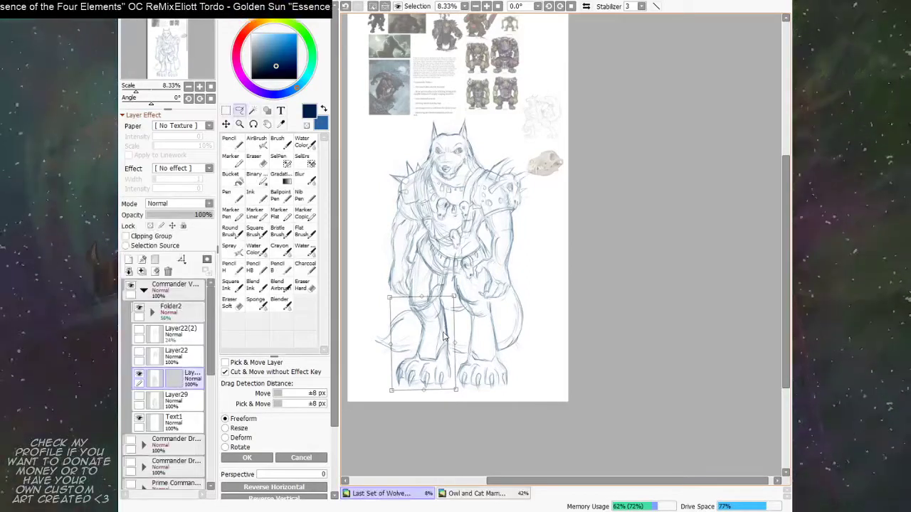
{"action": "key", "text": "ctrl+d"}
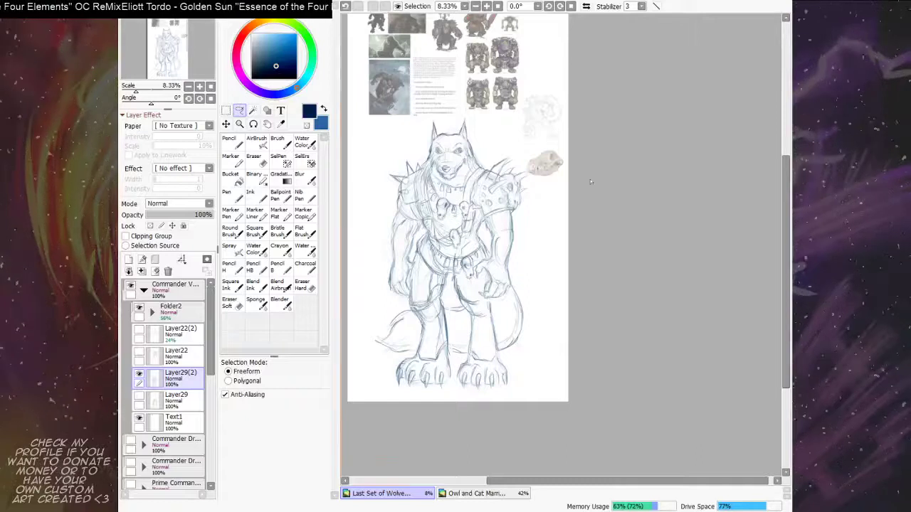
Step: Review the full wolf figure, comparing it with the Commander V folder and Layer29(2) hidden and shown
{"action": "left_click_drag", "start_coordinate": [560, 205], "coordinate": [569, 215]}
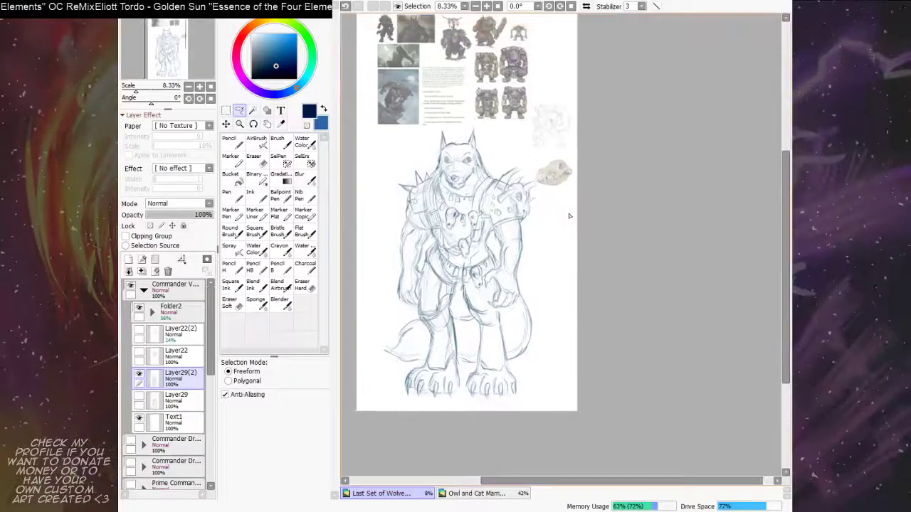
{"action": "left_click_drag", "start_coordinate": [596, 179], "coordinate": [591, 216]}
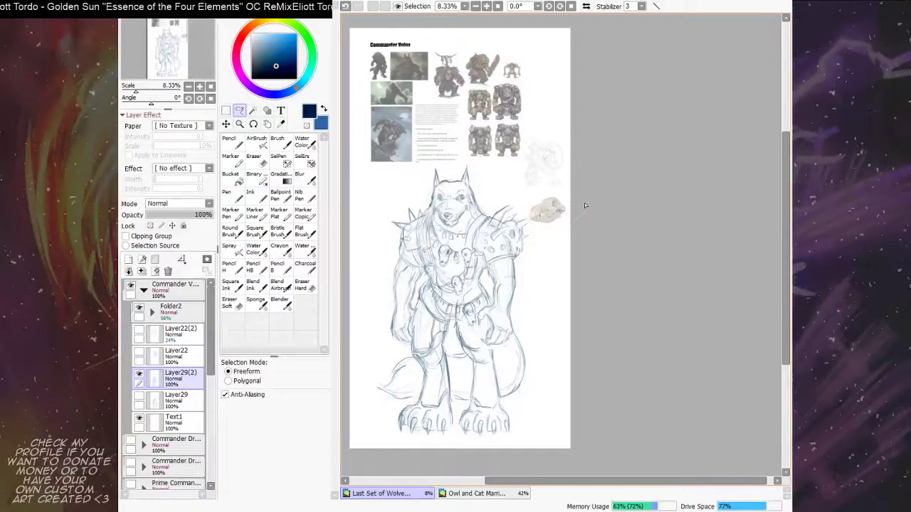
{"action": "left_click", "coordinate": [131, 286]}
{"action": "left_click", "coordinate": [131, 286]}
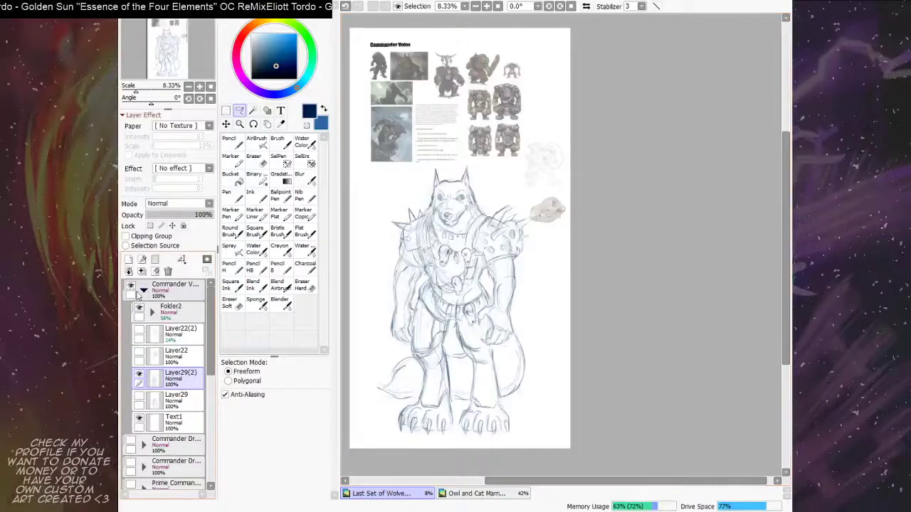
{"action": "left_click", "coordinate": [143, 292]}
{"action": "left_click", "coordinate": [143, 290]}
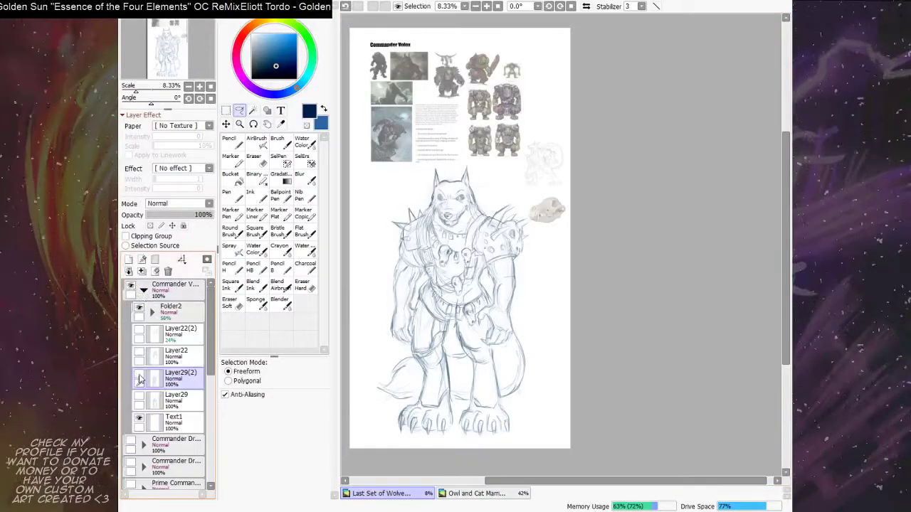
{"action": "left_click", "coordinate": [139, 379]}
{"action": "left_click", "coordinate": [139, 380]}
Step: Collapse and hide the Commander V folder, and briefly check the Commander Dromos folder and the commander folder below it, leaving both hidden
{"action": "left_click", "coordinate": [143, 290]}
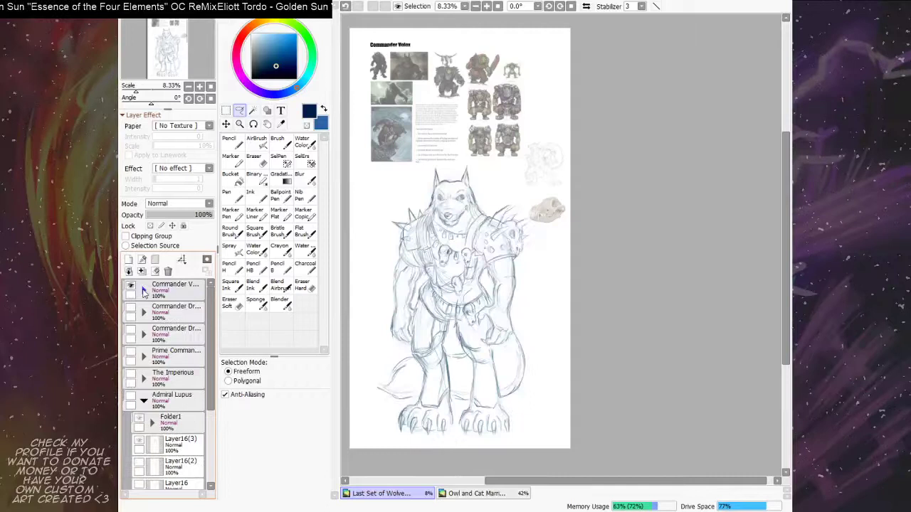
{"action": "left_click", "coordinate": [131, 286]}
{"action": "left_click", "coordinate": [131, 309]}
{"action": "left_click", "coordinate": [143, 312]}
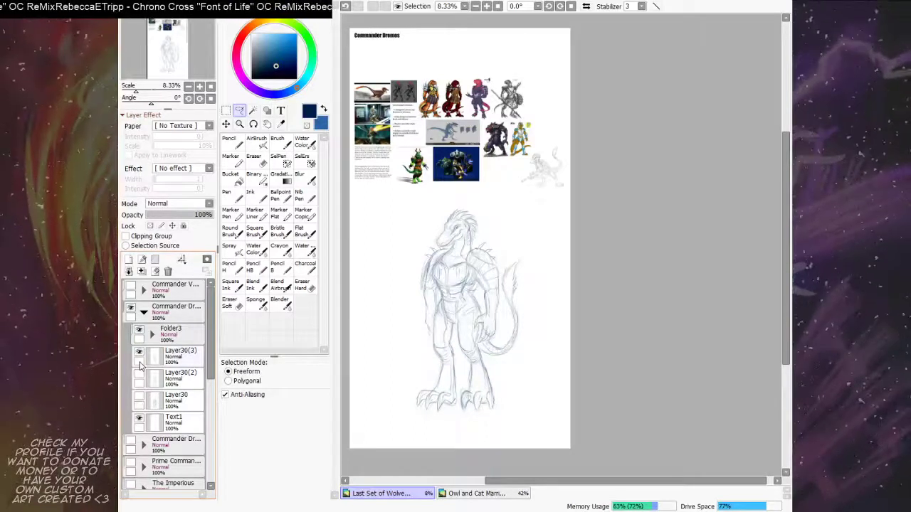
{"action": "left_click", "coordinate": [143, 311]}
{"action": "left_click", "coordinate": [131, 310]}
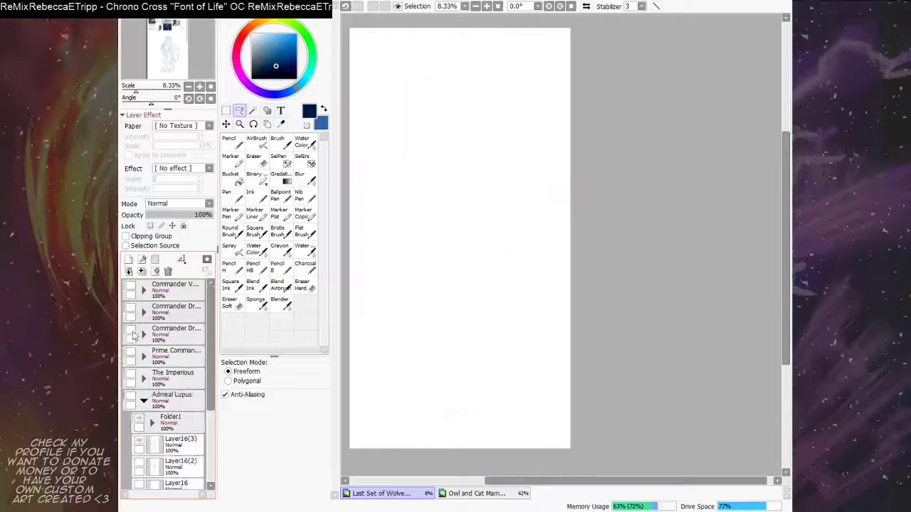
{"action": "left_click", "coordinate": [131, 333]}
{"action": "left_click", "coordinate": [131, 333]}
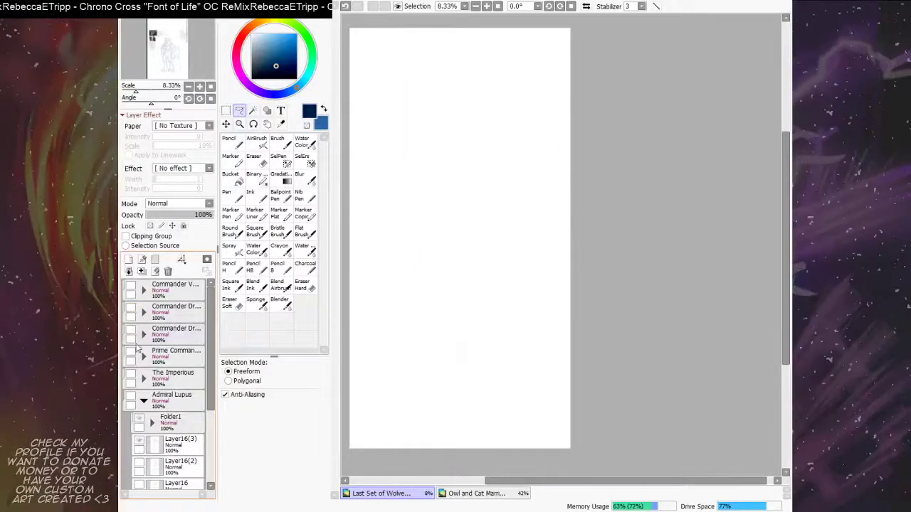
Step: Show and expand the Prime Commander folder, and toggle its layers to identify the one holding the wolf sketch
{"action": "left_click", "coordinate": [131, 355]}
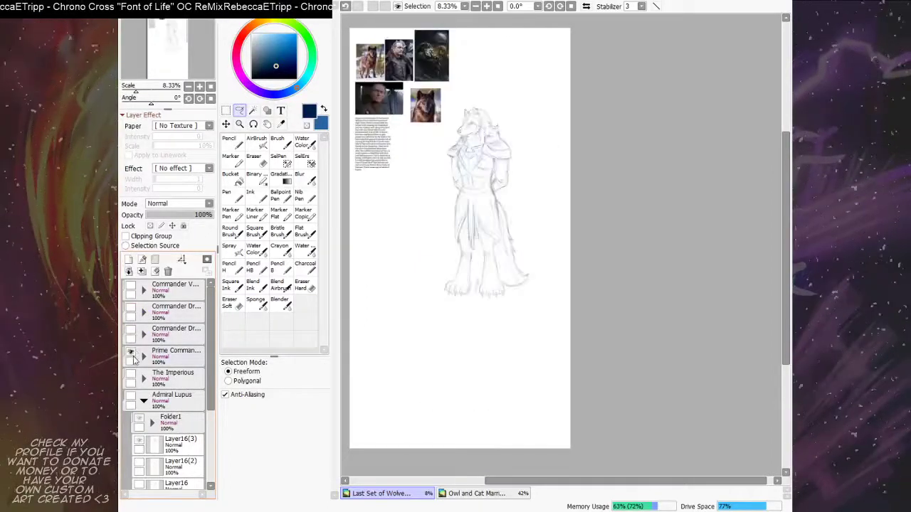
{"action": "left_click", "coordinate": [144, 357]}
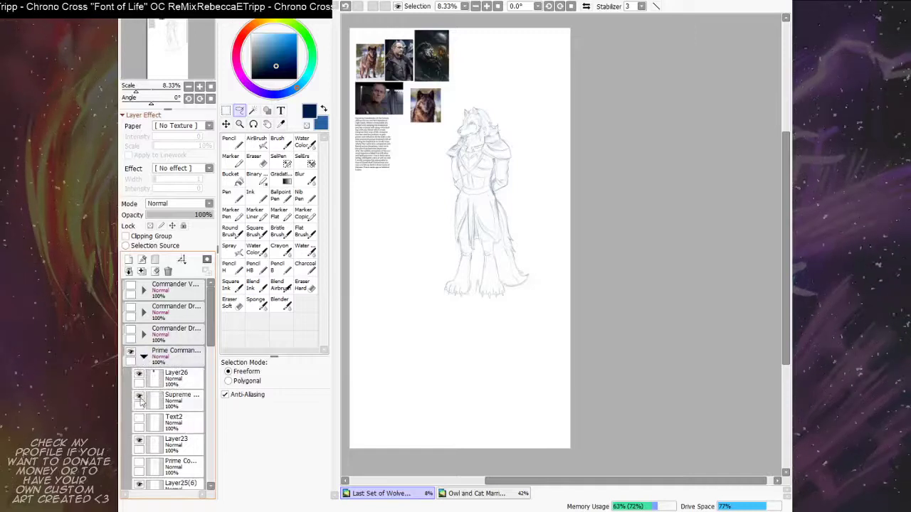
{"action": "left_click", "coordinate": [139, 399]}
{"action": "left_click", "coordinate": [140, 399]}
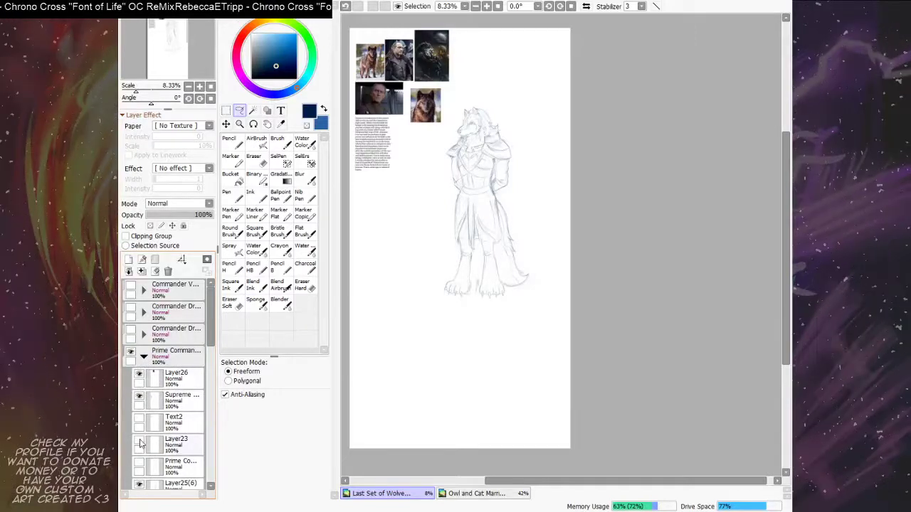
{"action": "left_click", "coordinate": [139, 486]}
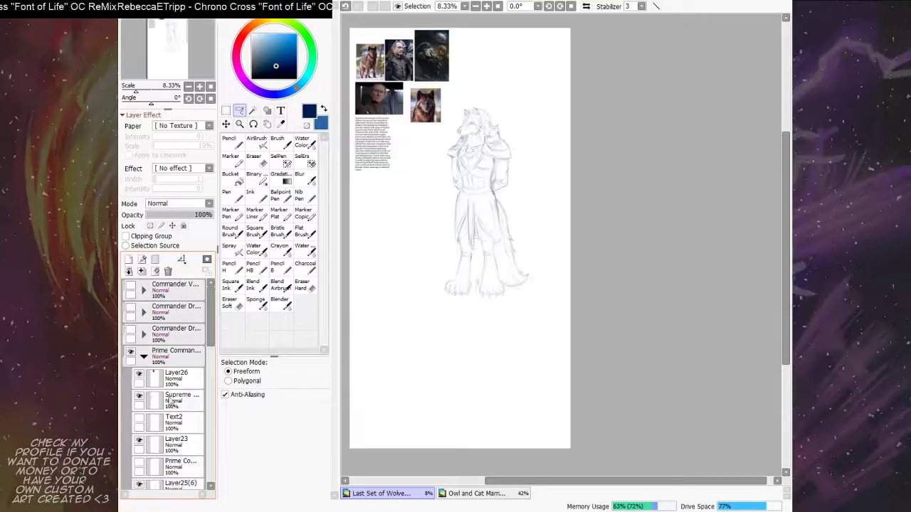
{"action": "left_click", "coordinate": [139, 376]}
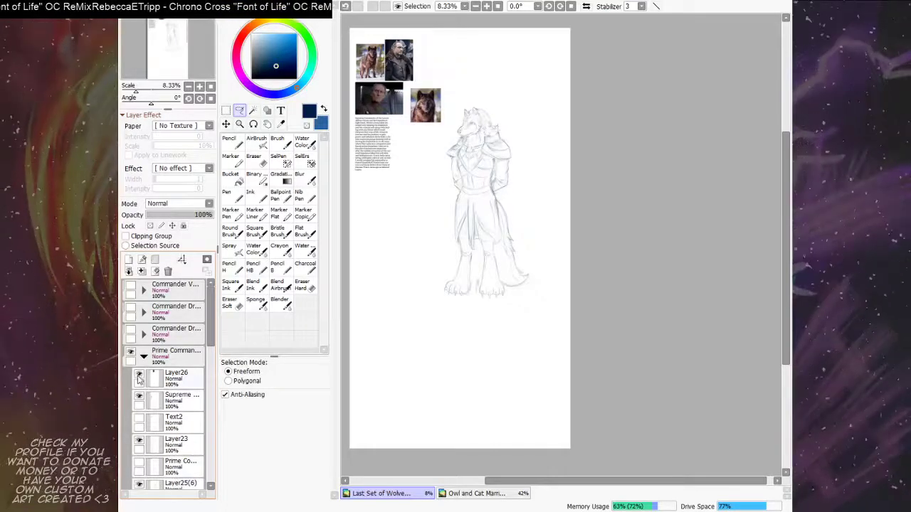
{"action": "mouse_move", "coordinate": [211, 338]}
{"action": "left_mouse_down"}
{"action": "mouse_move", "coordinate": [212, 420]}
{"action": "mouse_move", "coordinate": [211, 330]}
{"action": "left_mouse_up"}
{"action": "left_click", "coordinate": [139, 418]}
{"action": "left_click", "coordinate": [138, 418]}
{"action": "left_click", "coordinate": [138, 404]}
{"action": "left_click", "coordinate": [138, 404]}
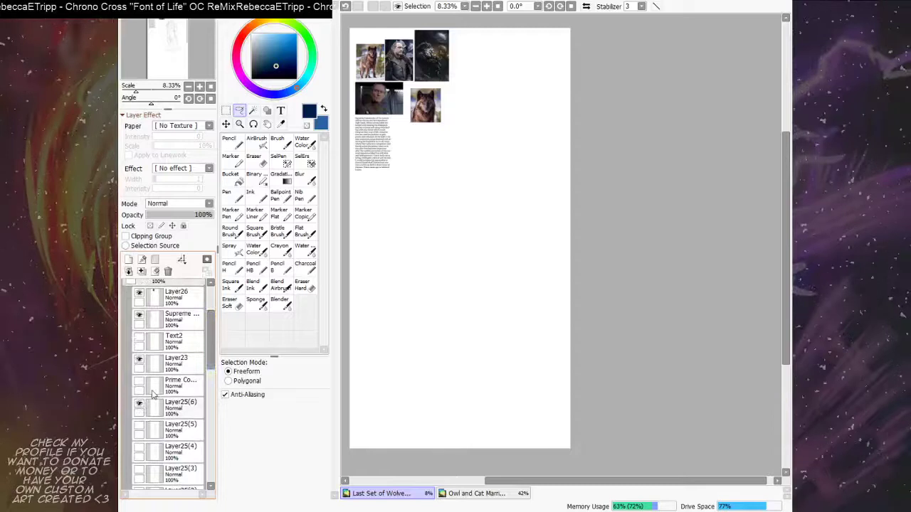
Step: Move Layer25(6) below Layer 1 in the Prime Commander folder, directly above Layer18, and check that it holds the sketch
{"action": "left_click_drag", "start_coordinate": [210, 362], "coordinate": [209, 392]}
{"action": "left_click_drag", "start_coordinate": [190, 302], "coordinate": [142, 450]}
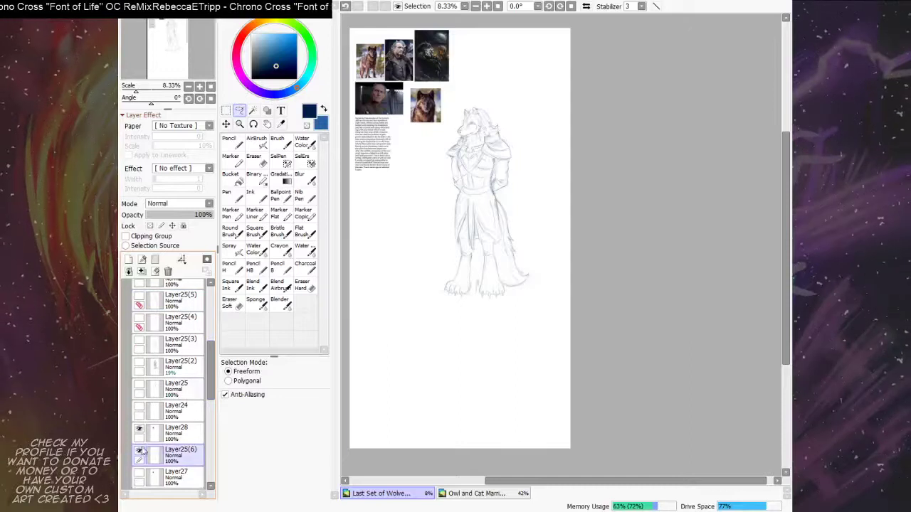
{"action": "left_click", "coordinate": [139, 452]}
{"action": "left_click", "coordinate": [140, 452]}
{"action": "left_click_drag", "start_coordinate": [213, 395], "coordinate": [215, 424]}
{"action": "left_click_drag", "start_coordinate": [192, 377], "coordinate": [195, 415]}
Step: Group the reference and old sketch layers from Layer26 down to Layer 1 into a new folder inside Prime Commander and collapse it
{"action": "left_click", "coordinate": [190, 390]}
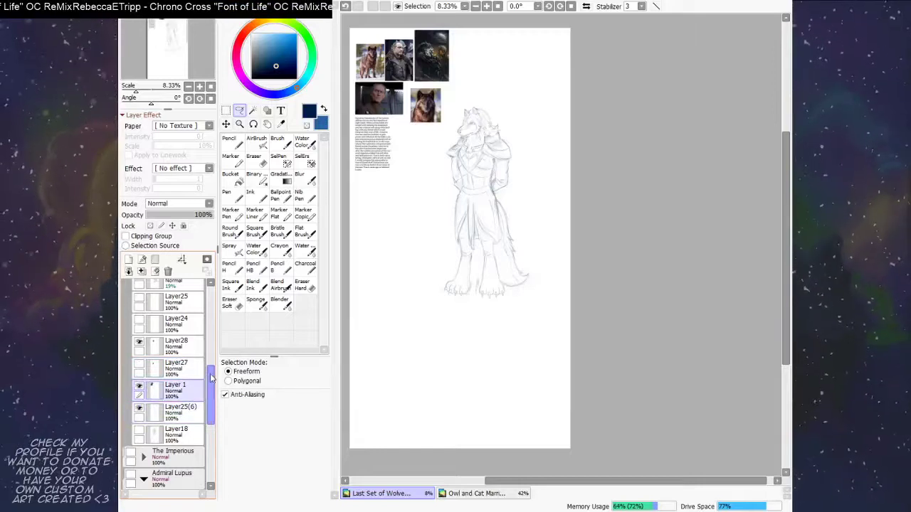
{"action": "left_click_drag", "start_coordinate": [213, 374], "coordinate": [212, 306]}
{"action": "left_click", "coordinate": [195, 341], "text": "shift"}
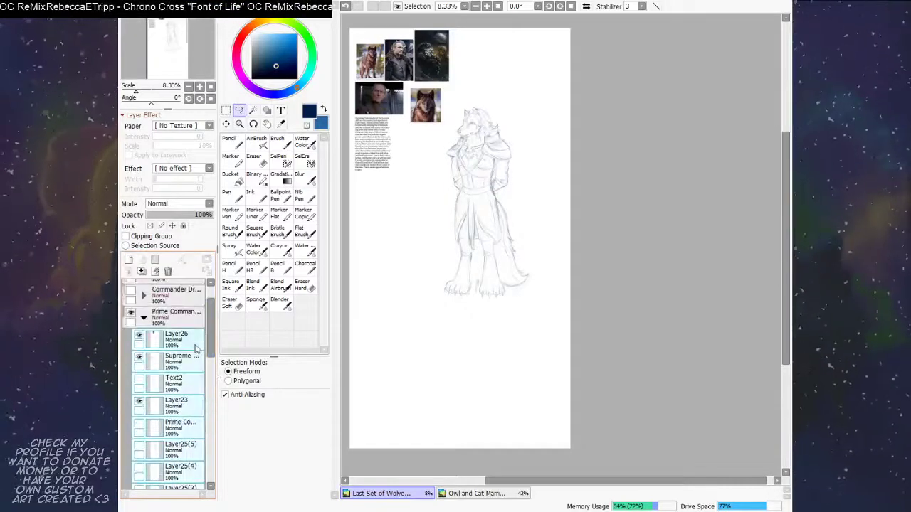
{"action": "key", "text": "Delete"}
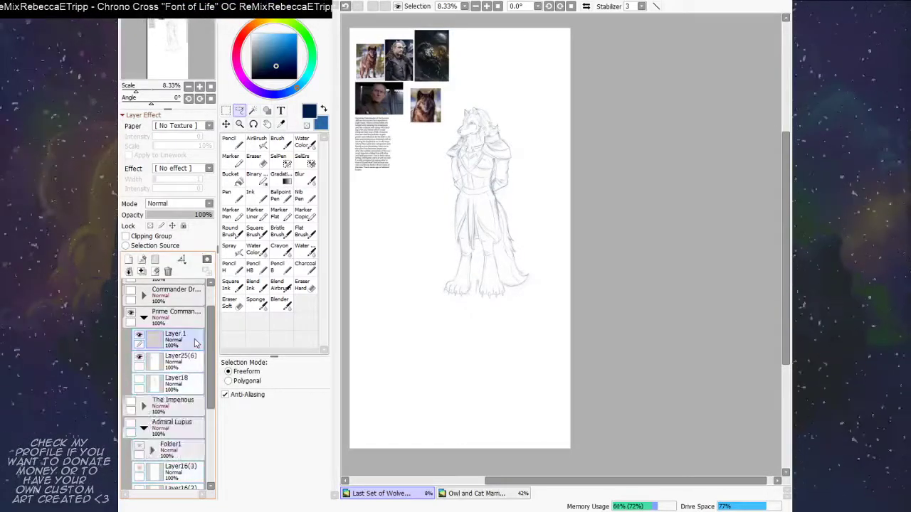
{"action": "key", "text": "ctrl+z"}
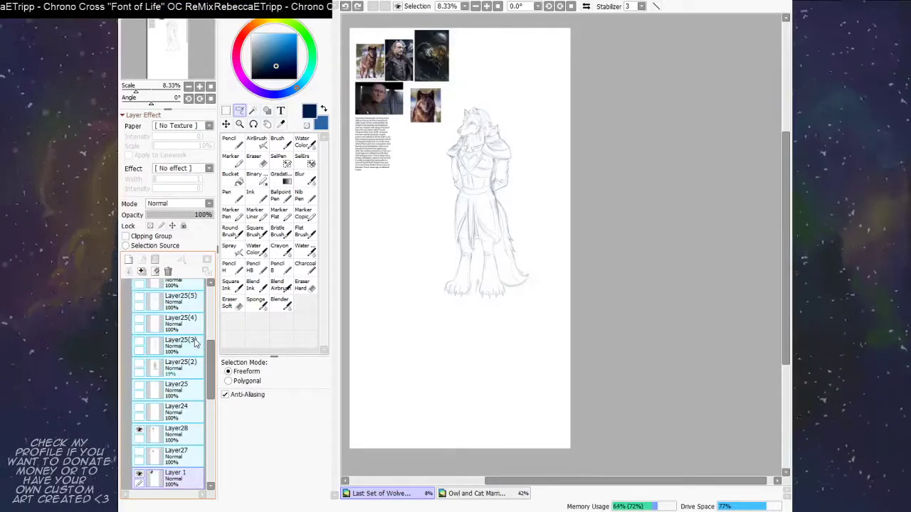
{"action": "mouse_move", "coordinate": [212, 369]}
{"action": "left_mouse_down"}
{"action": "mouse_move", "coordinate": [212, 355]}
{"action": "mouse_move", "coordinate": [212, 382]}
{"action": "left_mouse_up"}
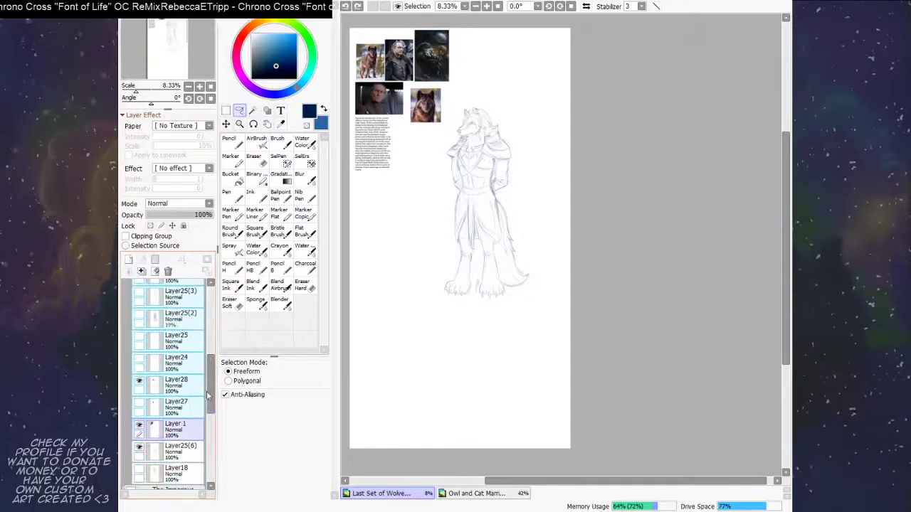
{"action": "scroll", "coordinate": [188, 344], "scroll_direction": "up", "scroll_amount": 5}
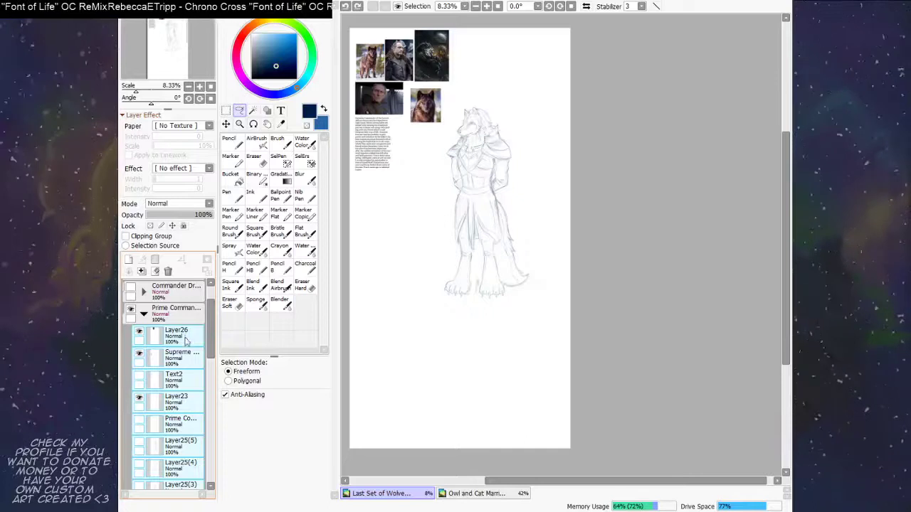
{"action": "left_click", "coordinate": [155, 260]}
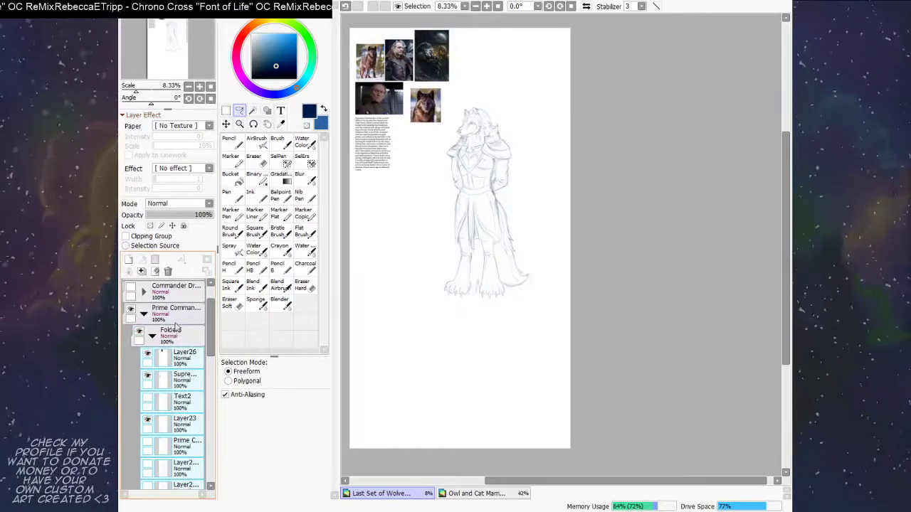
{"action": "left_click", "coordinate": [152, 335]}
{"action": "left_click", "coordinate": [140, 334]}
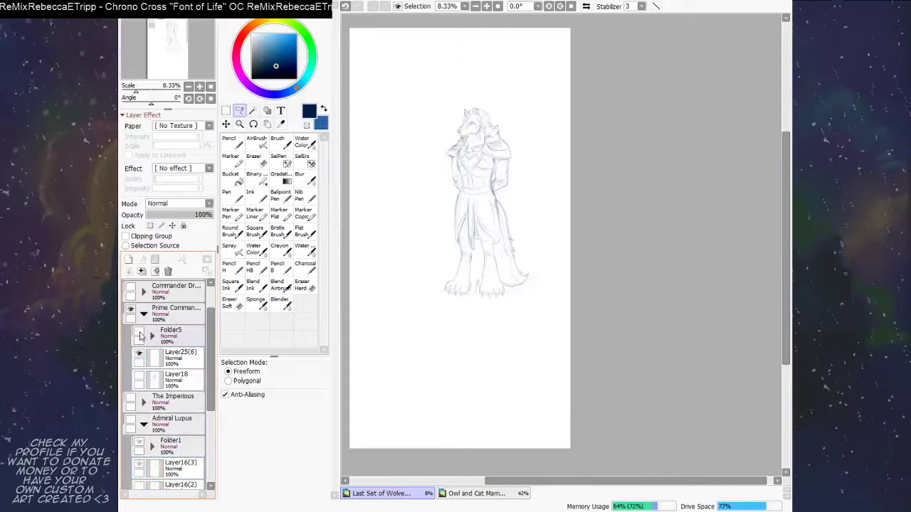
{"action": "left_click", "coordinate": [139, 334]}
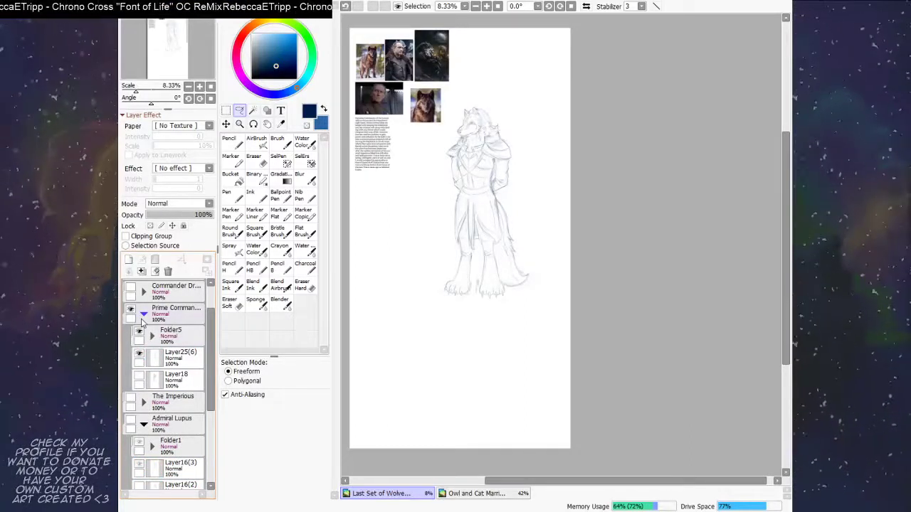
Step: Hide the Prime Commander folder, show and expand The Imperious, and check what Text2 and Layer18(2) contain
{"action": "left_click", "coordinate": [188, 361]}
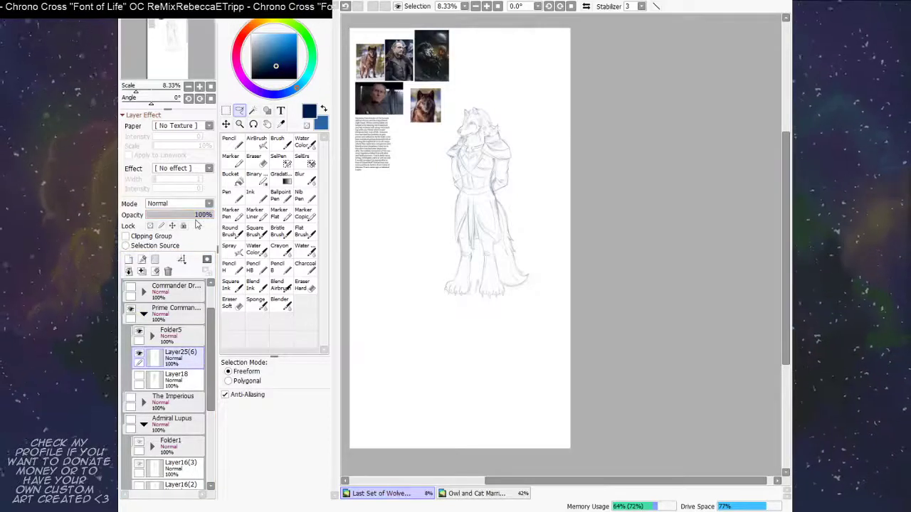
{"action": "left_click", "coordinate": [135, 398]}
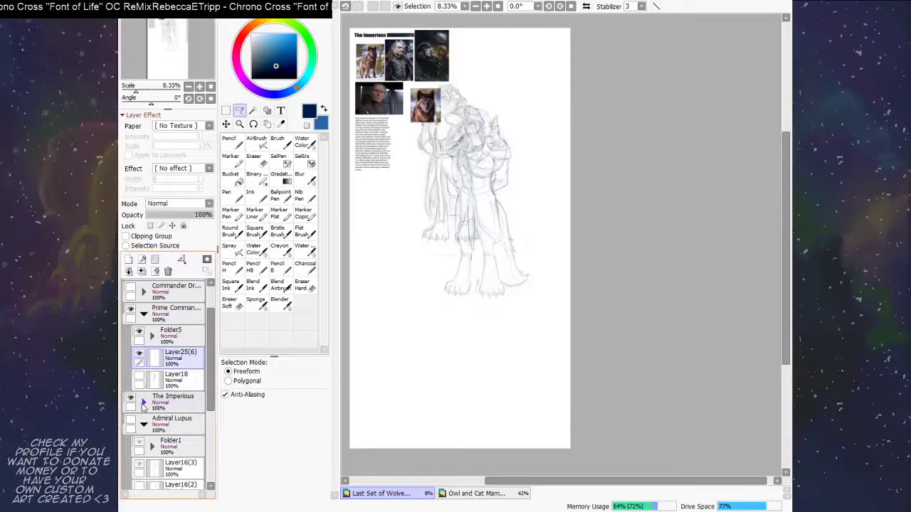
{"action": "left_click", "coordinate": [139, 333]}
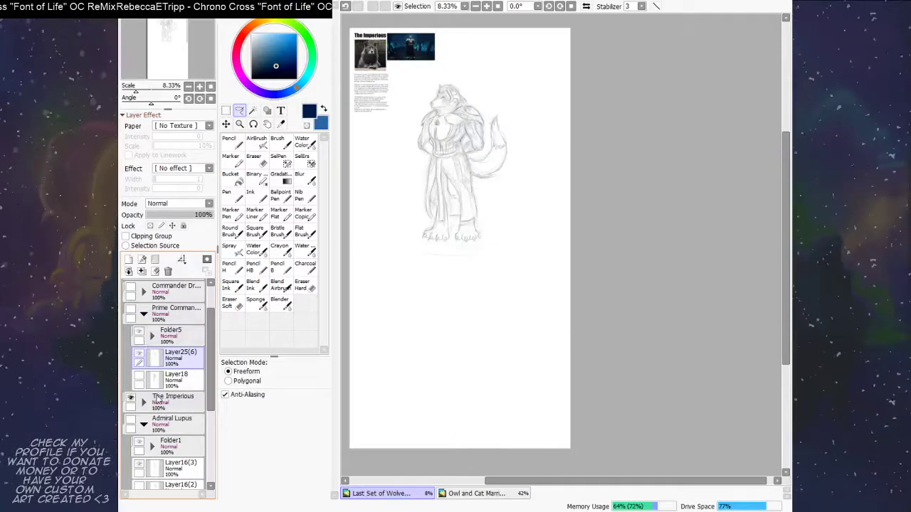
{"action": "left_click", "coordinate": [143, 403]}
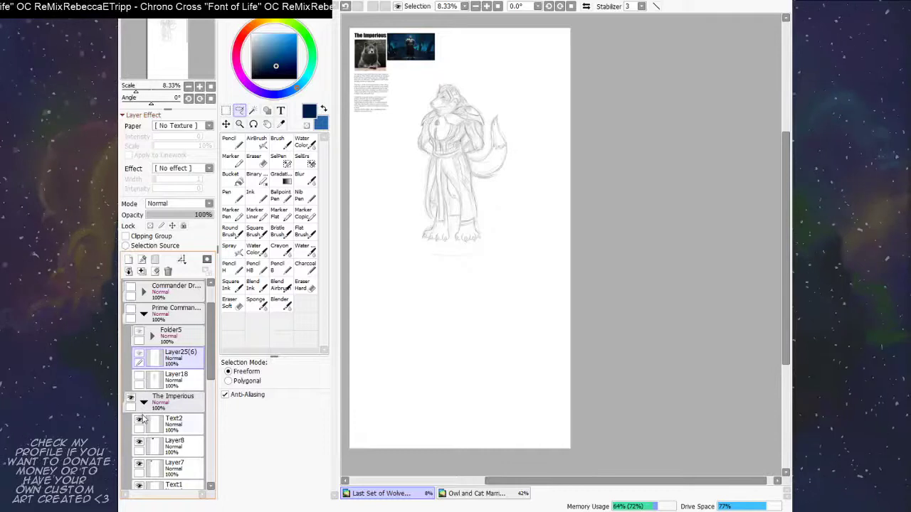
{"action": "left_click_drag", "start_coordinate": [210, 375], "coordinate": [212, 405]}
{"action": "left_click", "coordinate": [140, 337]}
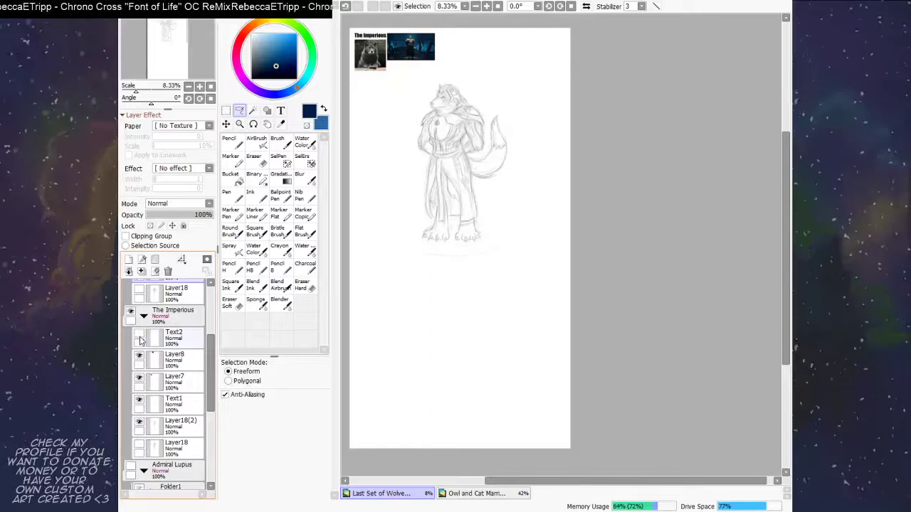
{"action": "left_click", "coordinate": [140, 340]}
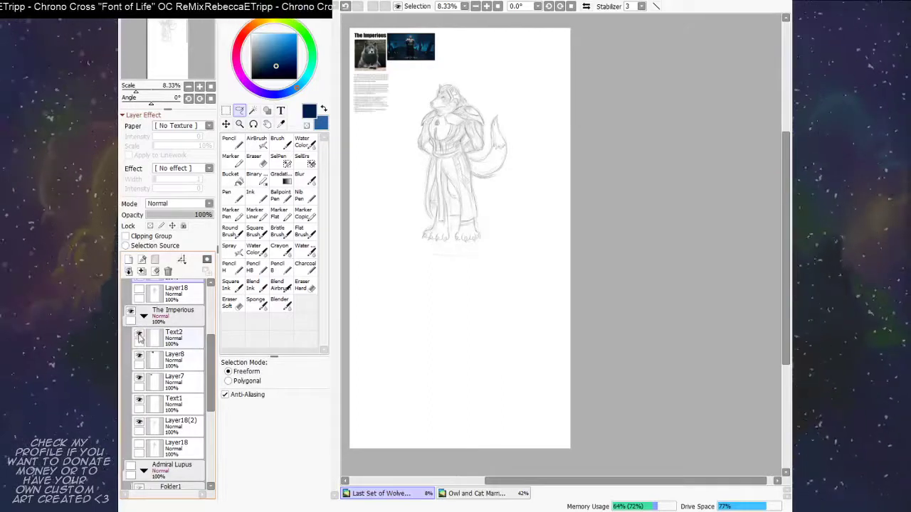
{"action": "left_click", "coordinate": [140, 425]}
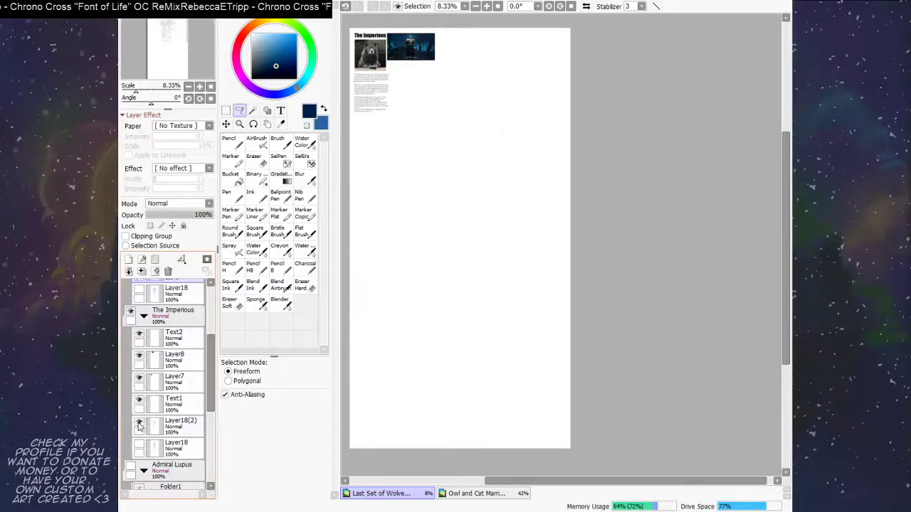
{"action": "left_click", "coordinate": [139, 425]}
Step: Group Text2, Layer8, Layer7 and Text1 into a new folder inside The Imperious and collapse it
{"action": "left_click", "coordinate": [176, 403]}
{"action": "left_click", "coordinate": [175, 335], "text": "shift"}
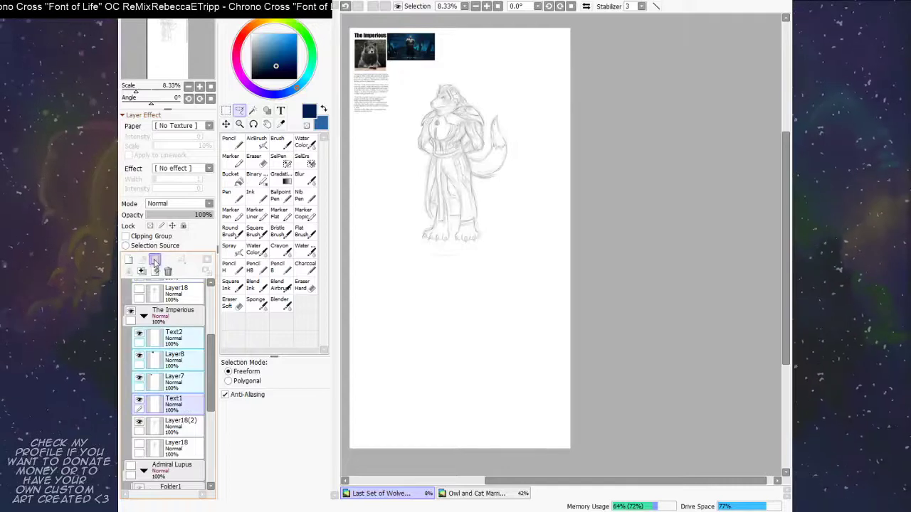
{"action": "left_click", "coordinate": [155, 260]}
{"action": "left_click", "coordinate": [151, 339]}
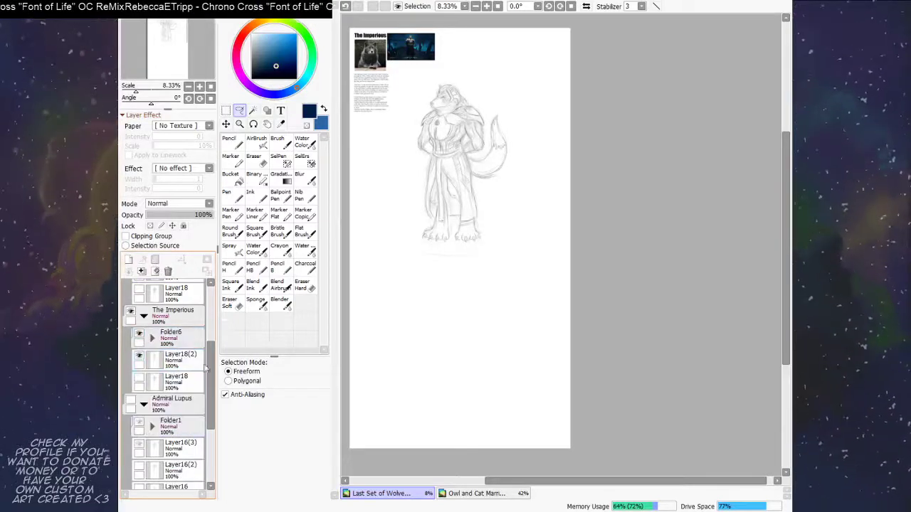
Step: Hide The Imperious, and briefly check the Admiral Lupus folder and its Folder1 before hiding Admiral Lupus again
{"action": "left_click", "coordinate": [131, 313]}
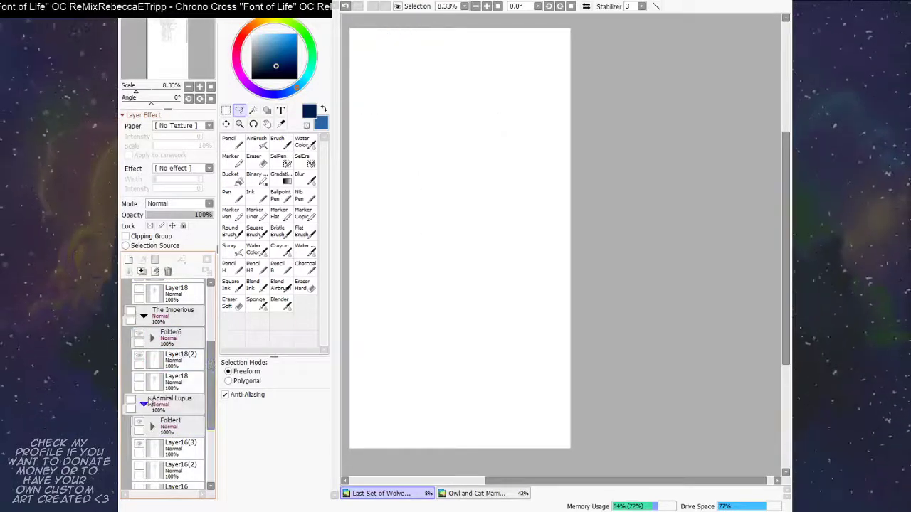
{"action": "left_click", "coordinate": [131, 402]}
{"action": "scroll", "coordinate": [136, 400], "scroll_direction": "down", "scroll_amount": 2}
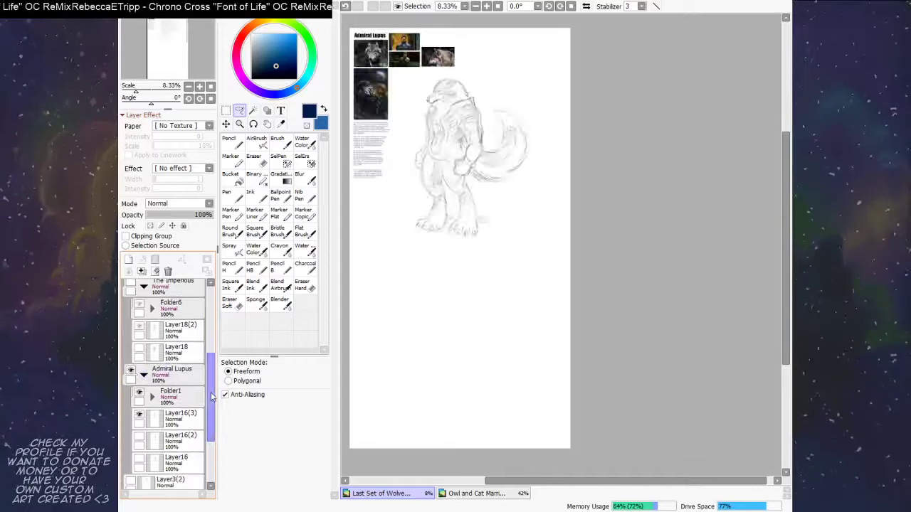
{"action": "left_click", "coordinate": [139, 396]}
{"action": "left_click", "coordinate": [139, 396]}
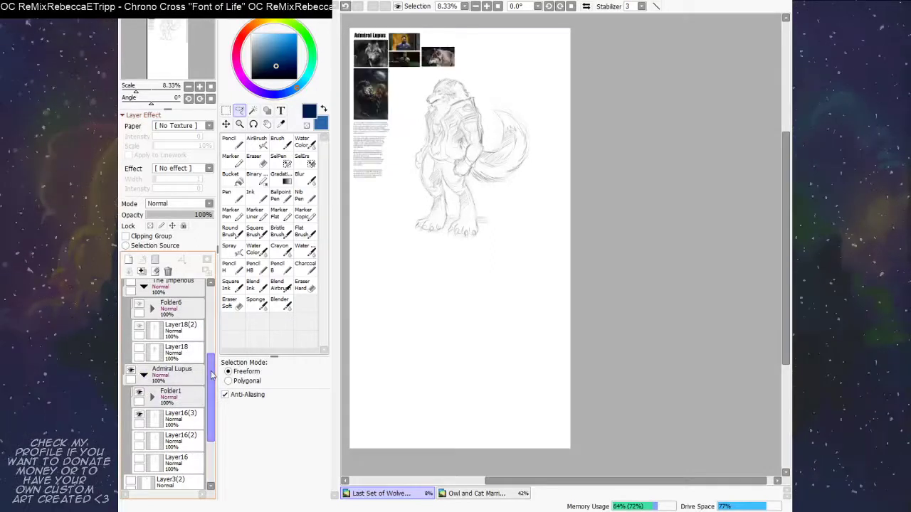
{"action": "scroll", "coordinate": [210, 375], "scroll_direction": "up", "scroll_amount": 4}
{"action": "left_click", "coordinate": [131, 430]}
Step: Show the Prime Commander folder again and lower the opacity of its sketch layer Layer25(6) to 63%
{"action": "left_click_drag", "start_coordinate": [212, 348], "coordinate": [211, 325]}
{"action": "left_click", "coordinate": [131, 304]}
{"action": "left_click", "coordinate": [181, 355]}
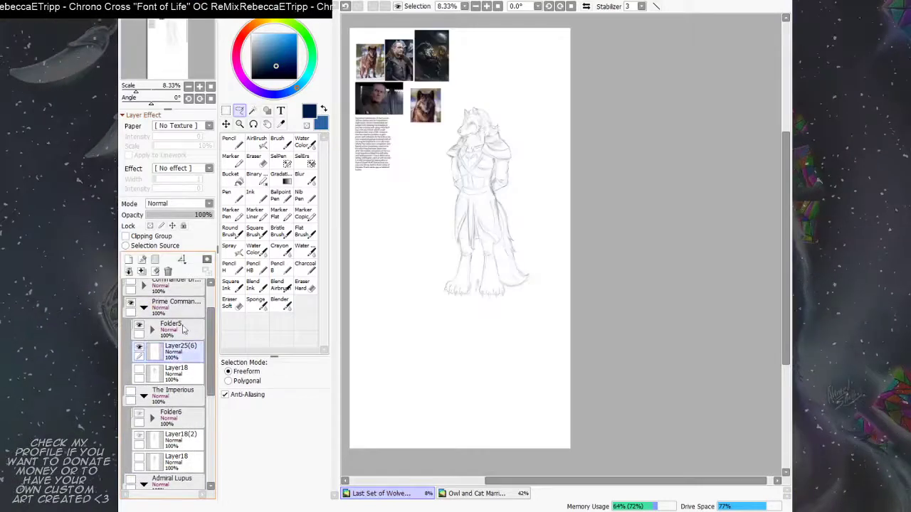
{"action": "left_click_drag", "start_coordinate": [214, 216], "coordinate": [191, 218]}
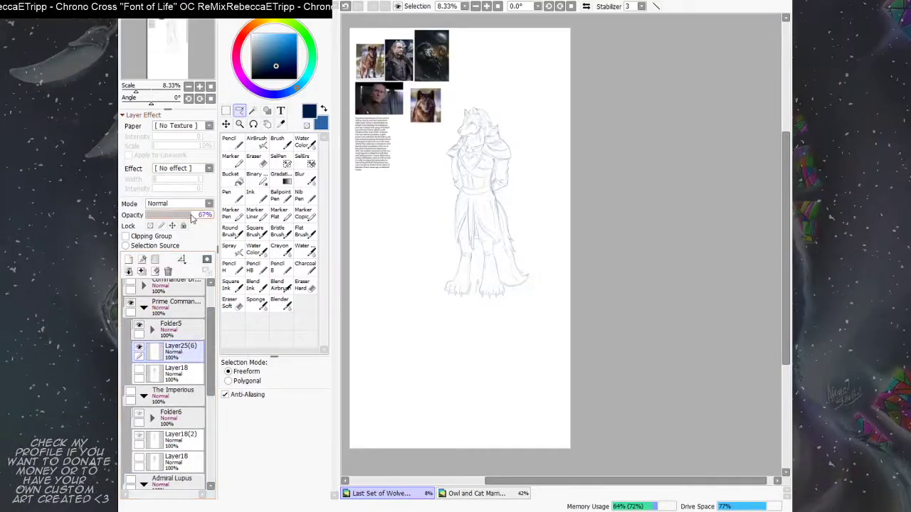
Step: Add a linework layer above the sketch layer Layer25(6), set the sketch to Multiply, and activate the Pen on the new layer
{"action": "left_click", "coordinate": [142, 260]}
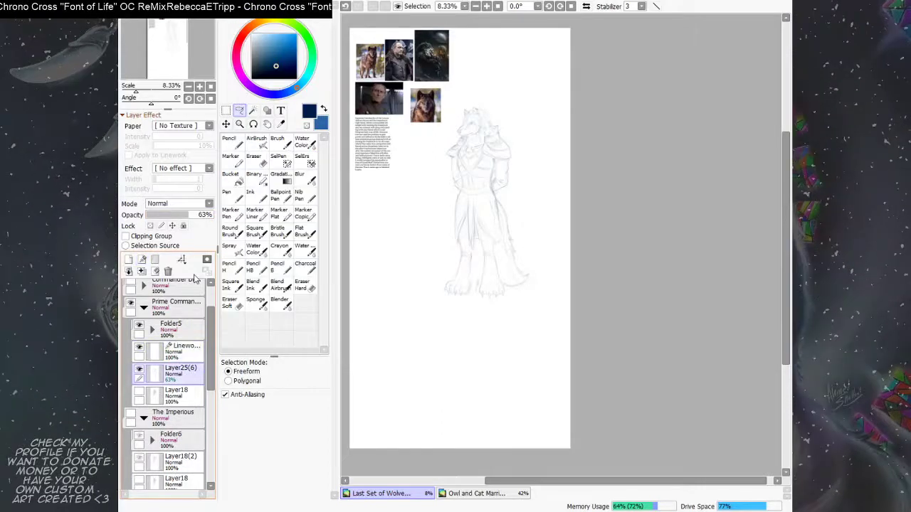
{"action": "left_click", "coordinate": [189, 356]}
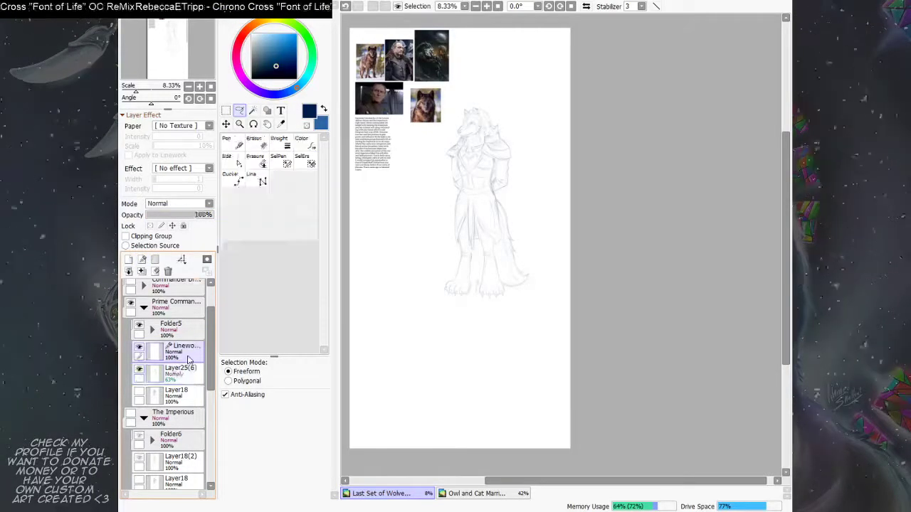
{"action": "left_click", "coordinate": [233, 147]}
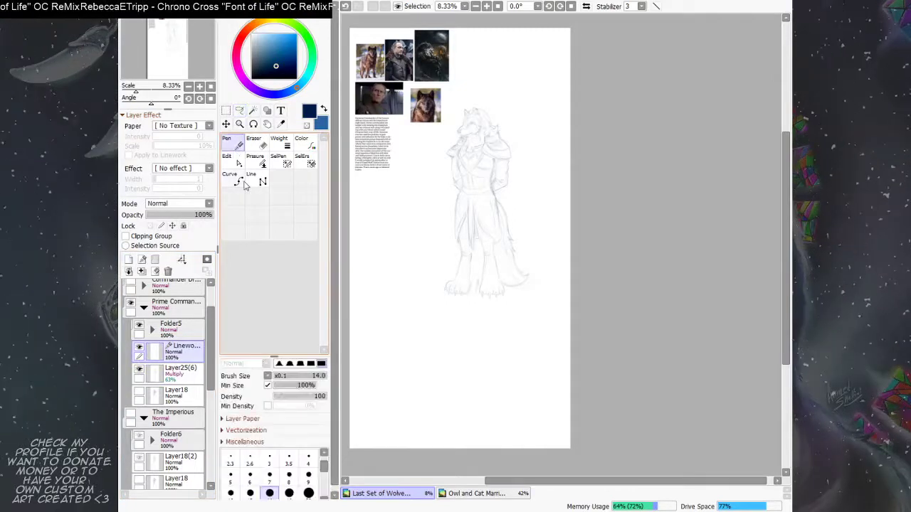
{"action": "left_click", "coordinate": [240, 124]}
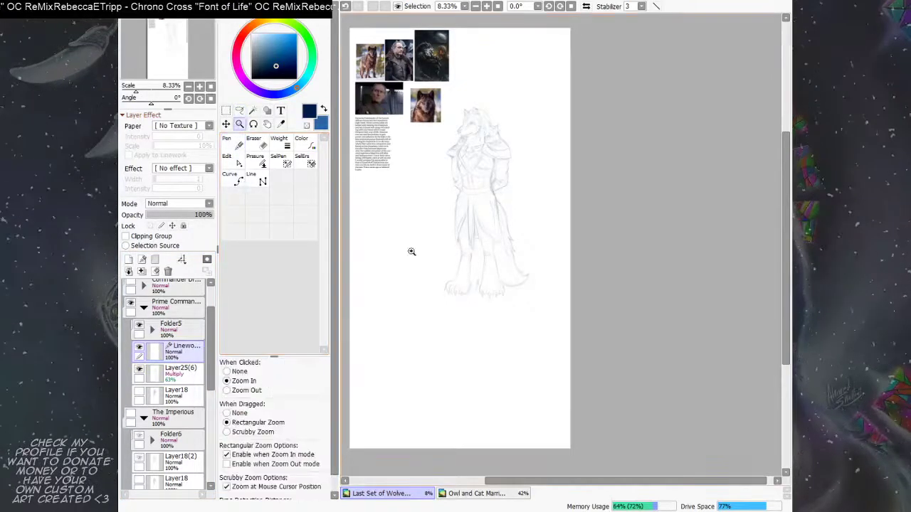
{"action": "left_click", "coordinate": [234, 147]}
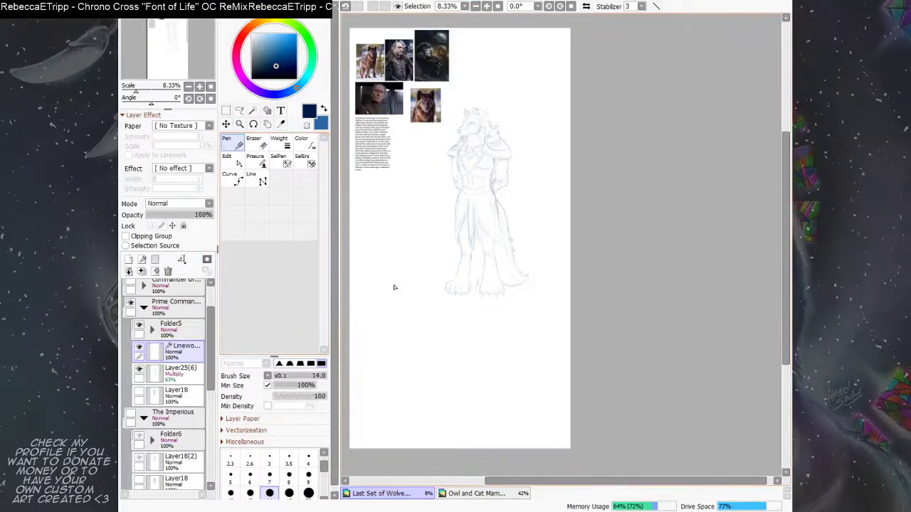
{"action": "key", "text": "bracketright"}
{"action": "key", "text": "bracketright"}
{"action": "key", "text": "bracketright"}
{"action": "key", "text": "bracketright"}
{"action": "key", "text": "bracketright"}
{"action": "key", "text": "bracketright"}
{"action": "key", "text": "bracketright"}
{"action": "key", "text": "bracketright"}
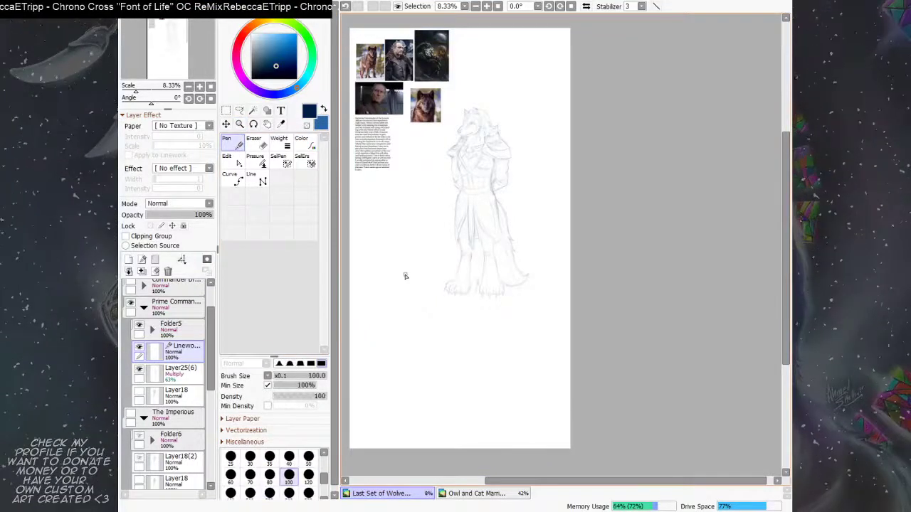
{"action": "key", "text": "bracketleft"}
{"action": "left_click_drag", "start_coordinate": [405, 279], "coordinate": [404, 274]}
{"action": "key", "text": "ctrl+z"}
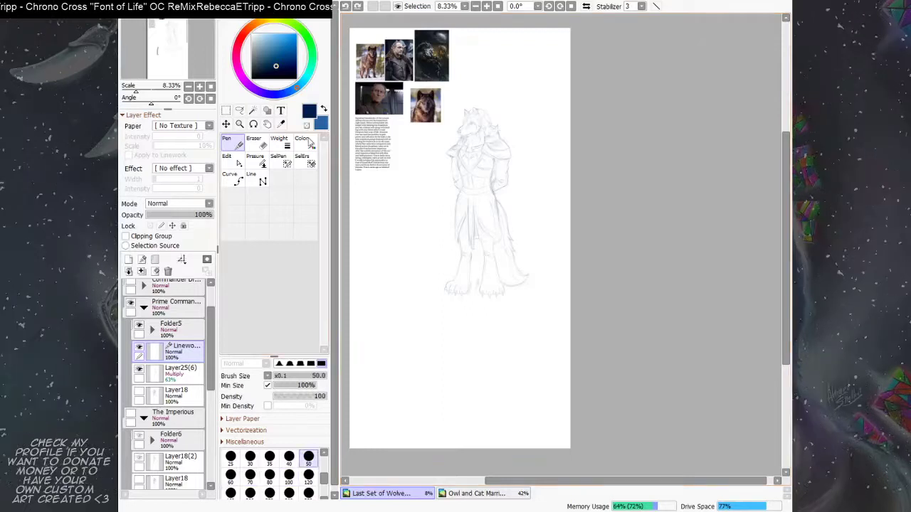
Step: Set the drawing colour to black and the Pen's brush size to 6 for inking the wolf's head
{"action": "left_click_drag", "start_coordinate": [259, 74], "coordinate": [251, 100]}
{"action": "scroll", "coordinate": [278, 470], "scroll_direction": "up", "scroll_amount": 5}
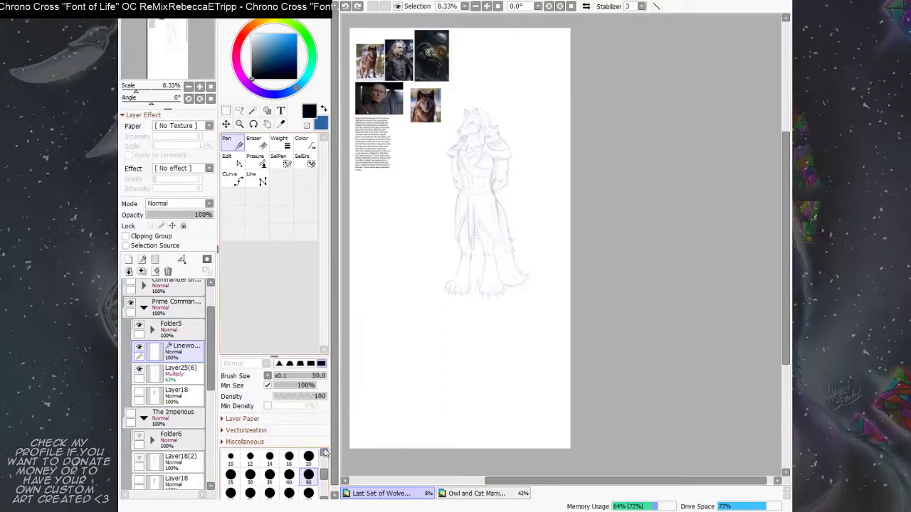
{"action": "left_click", "coordinate": [270, 456]}
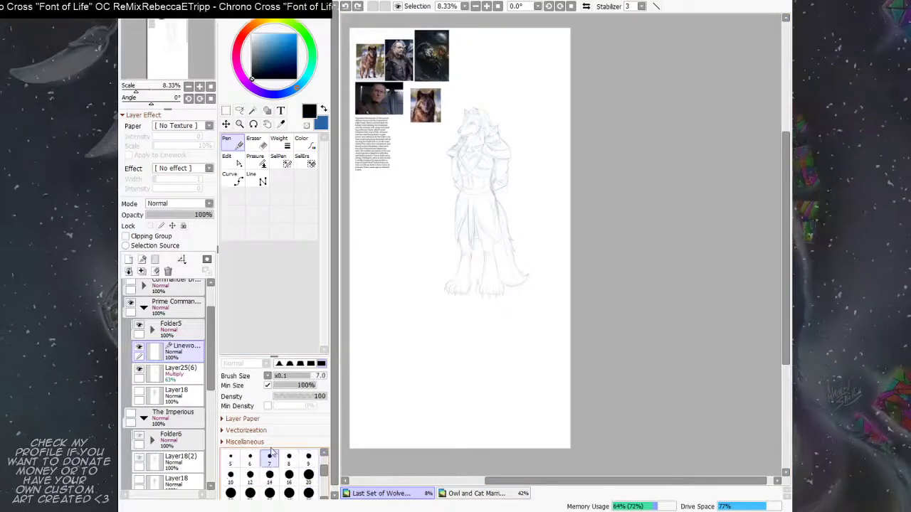
{"action": "scroll", "coordinate": [416, 235], "scroll_direction": "up", "scroll_amount": 2}
{"action": "left_click_drag", "start_coordinate": [415, 233], "coordinate": [438, 299]}
{"action": "scroll", "coordinate": [460, 413], "scroll_direction": "up", "scroll_amount": 2}
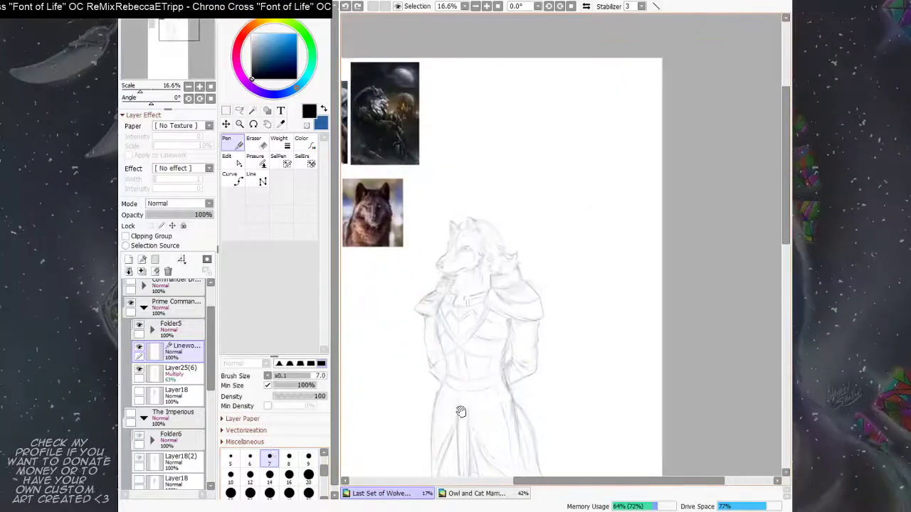
{"action": "scroll", "coordinate": [461, 413], "scroll_direction": "up", "scroll_amount": 2}
{"action": "scroll", "coordinate": [448, 335], "scroll_direction": "up", "scroll_amount": 6}
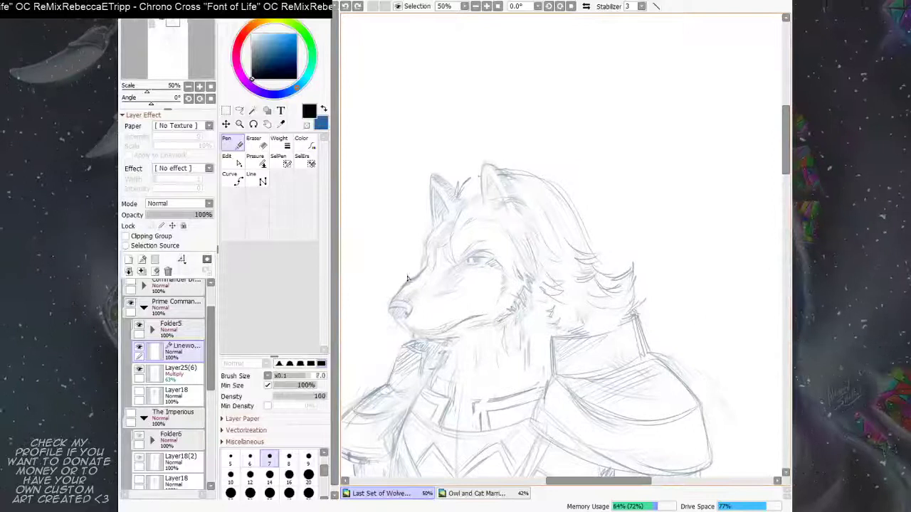
{"action": "key", "text": "bracketleft"}
{"action": "key", "text": "bracketright"}
{"action": "key", "text": "bracketright"}
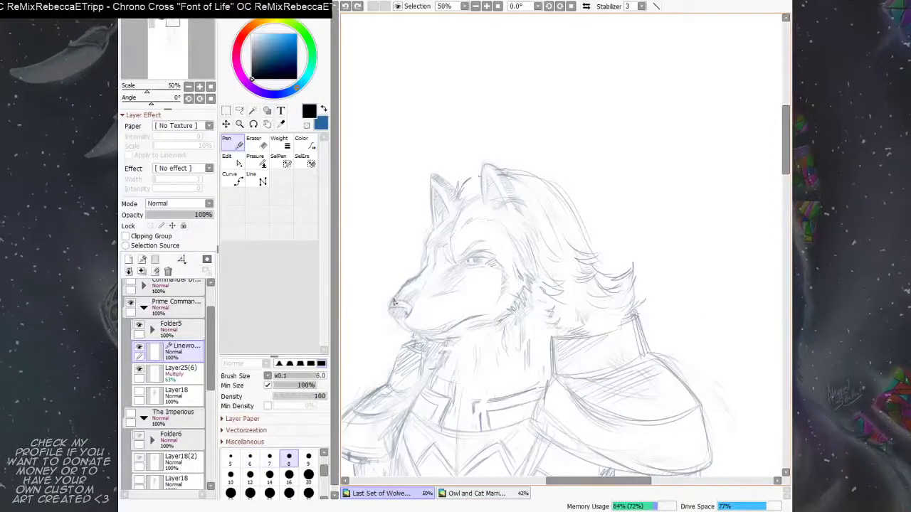
{"action": "key", "text": "bracketleft"}
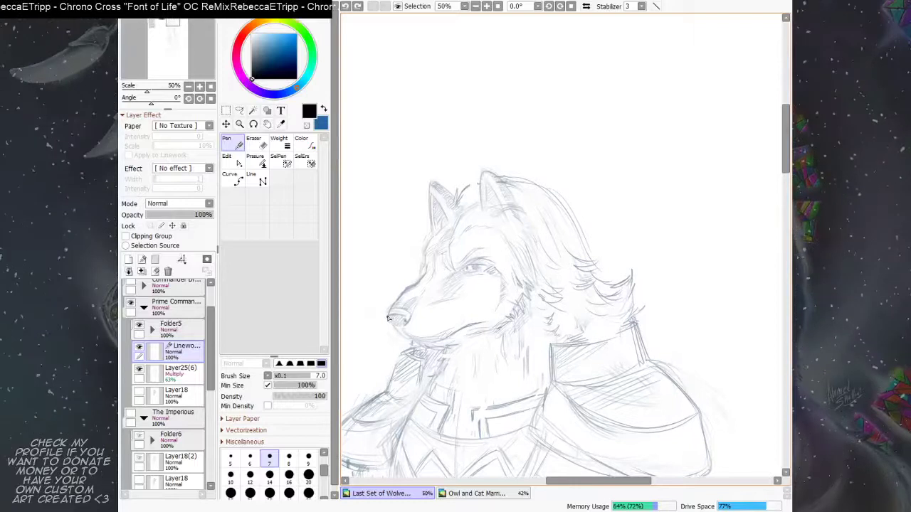
{"action": "key", "text": "bracketleft"}
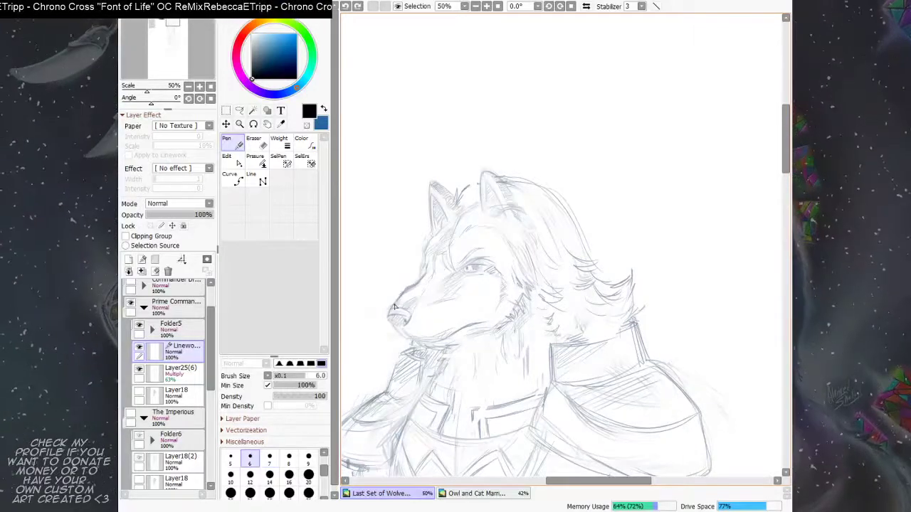
Step: Ink the front profile of the wolf's head from the forehead down the muzzle bridge and around the nose
{"action": "left_click_drag", "start_coordinate": [387, 322], "coordinate": [427, 267]}
{"action": "key", "text": "ctrl+z"}
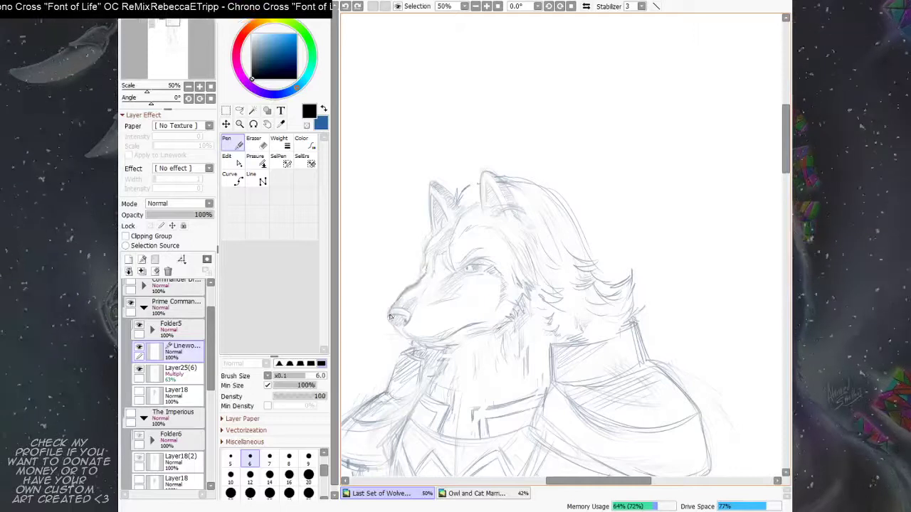
{"action": "left_click_drag", "start_coordinate": [390, 319], "coordinate": [427, 267]}
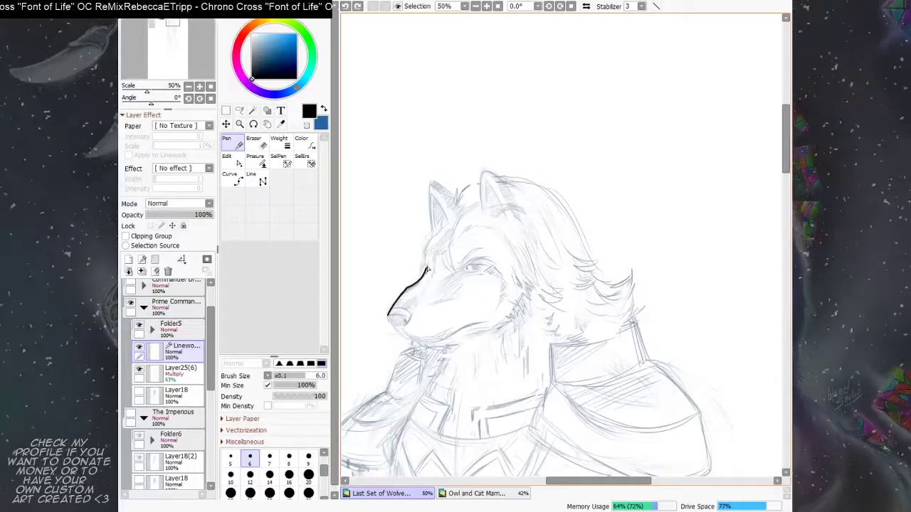
{"action": "left_click_drag", "start_coordinate": [509, 206], "coordinate": [482, 242]}
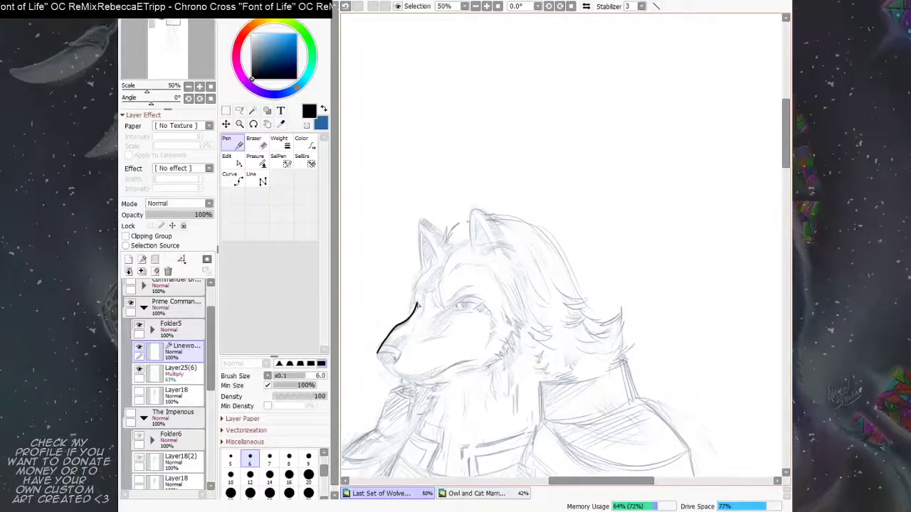
{"action": "left_click_drag", "start_coordinate": [417, 305], "coordinate": [423, 276]}
{"action": "left_click_drag", "start_coordinate": [411, 321], "coordinate": [467, 245]}
{"action": "mouse_move", "coordinate": [435, 279]}
{"action": "left_mouse_down"}
{"action": "mouse_move", "coordinate": [440, 288]}
{"action": "mouse_move", "coordinate": [444, 260]}
{"action": "left_mouse_up"}
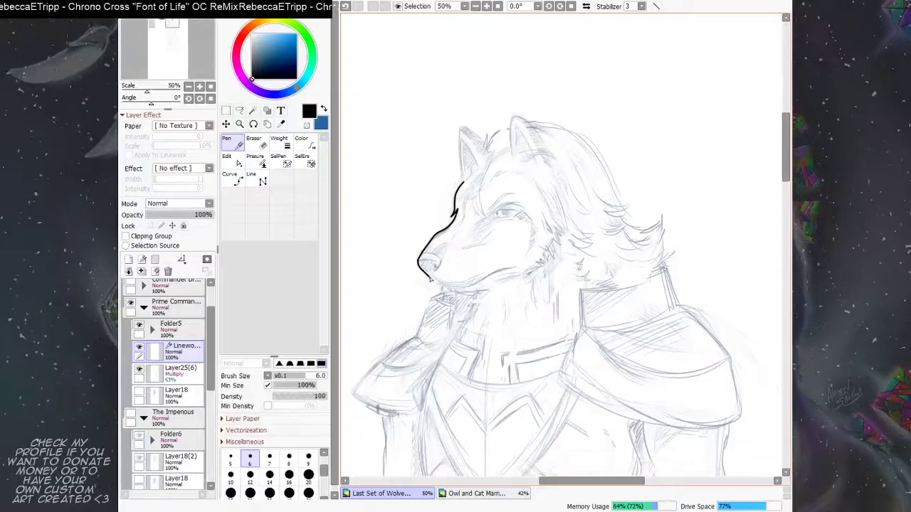
Step: Continue the black outline along the chin and down the front edge of the standing collar
{"action": "mouse_move", "coordinate": [474, 261]}
{"action": "left_mouse_down"}
{"action": "mouse_move", "coordinate": [476, 235]}
{"action": "mouse_move", "coordinate": [515, 231]}
{"action": "left_mouse_up"}
{"action": "scroll", "coordinate": [516, 231], "scroll_direction": "down", "scroll_amount": 2}
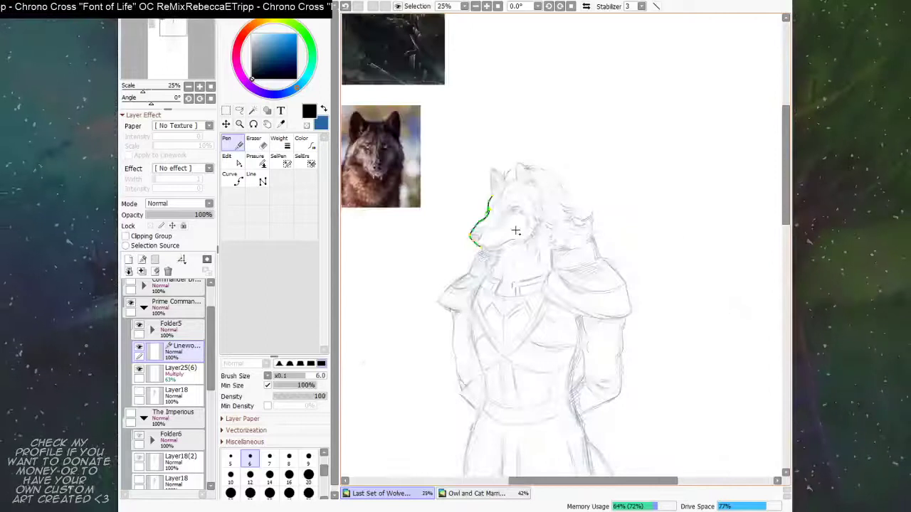
{"action": "left_click_drag", "start_coordinate": [565, 240], "coordinate": [551, 239]}
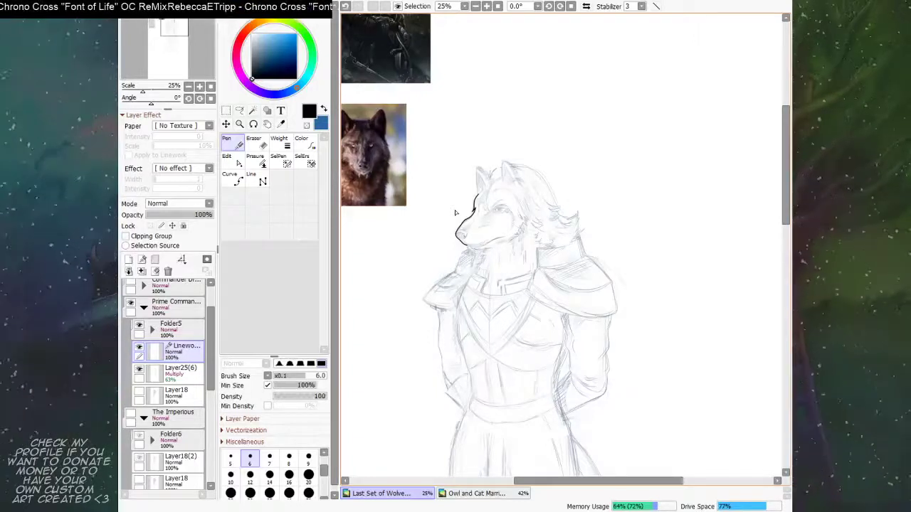
{"action": "key", "text": "ctrl"}
{"action": "scroll", "coordinate": [456, 211], "scroll_direction": "up", "scroll_amount": 1}
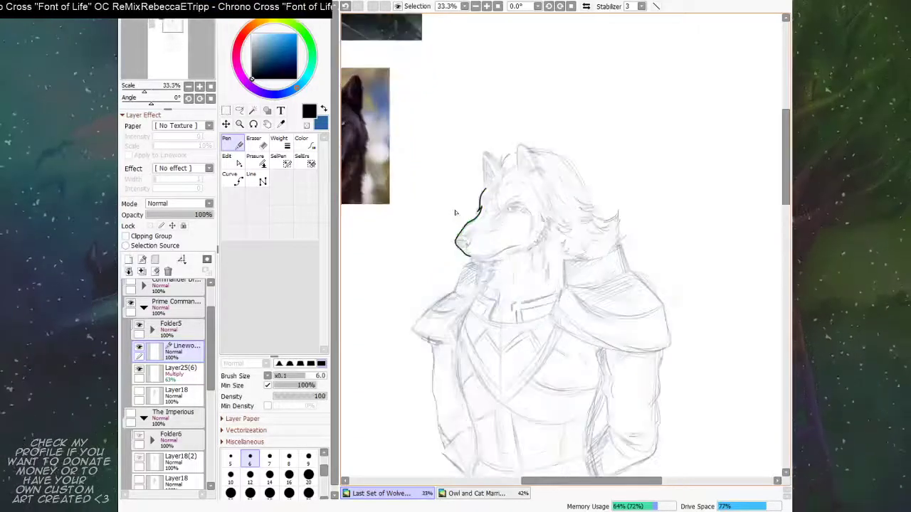
{"action": "left_click_drag", "start_coordinate": [533, 228], "coordinate": [516, 214]}
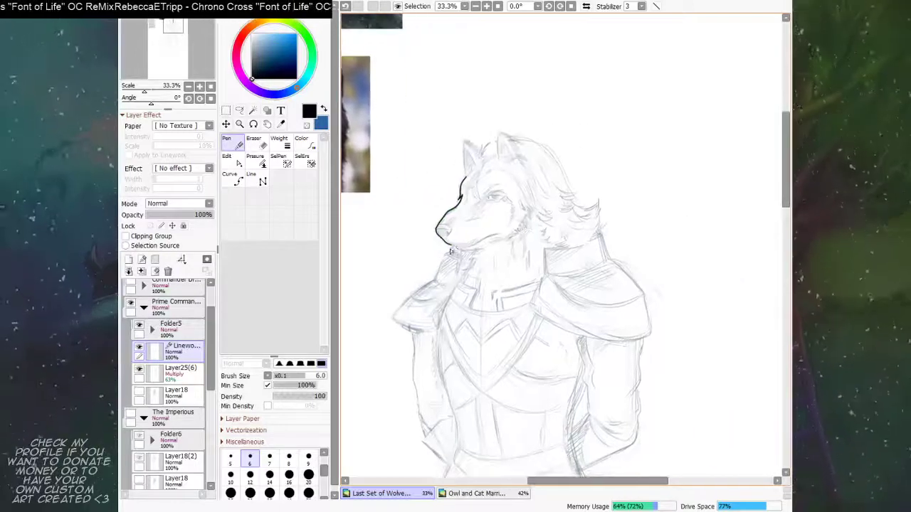
{"action": "scroll", "coordinate": [444, 249], "scroll_direction": "up", "scroll_amount": 1}
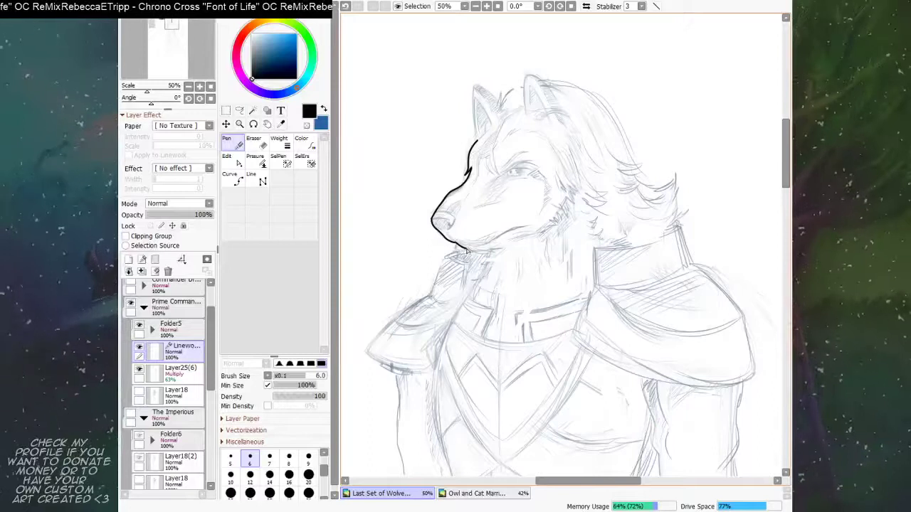
{"action": "mouse_move", "coordinate": [466, 253]}
{"action": "left_mouse_down"}
{"action": "mouse_move", "coordinate": [494, 225]}
{"action": "mouse_move", "coordinate": [472, 266]}
{"action": "mouse_move", "coordinate": [492, 257]}
{"action": "mouse_move", "coordinate": [476, 251]}
{"action": "mouse_move", "coordinate": [436, 293]}
{"action": "mouse_move", "coordinate": [449, 305]}
{"action": "mouse_move", "coordinate": [460, 268]}
{"action": "left_mouse_up"}
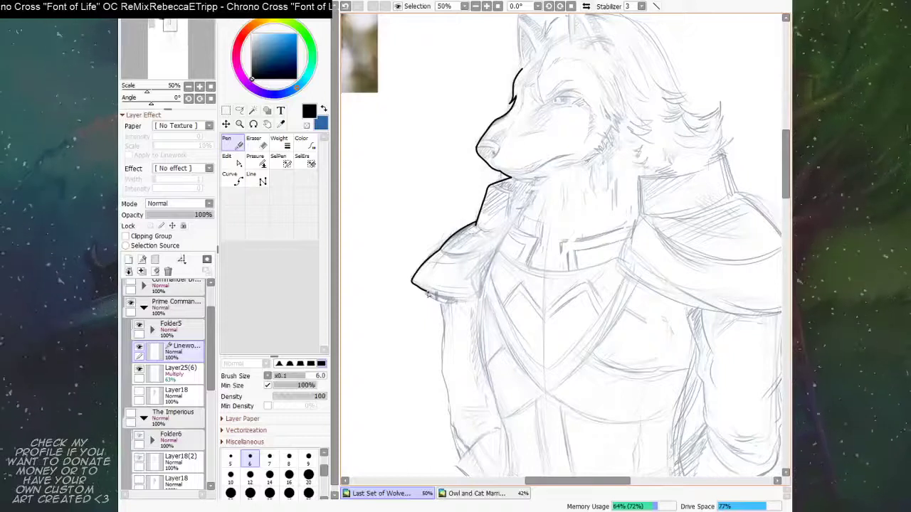
Step: Undo the shoulder armor stroke and re-ink its outline from the collar base around the outer tip to the lower edge
{"action": "key", "text": "ctrl+z"}
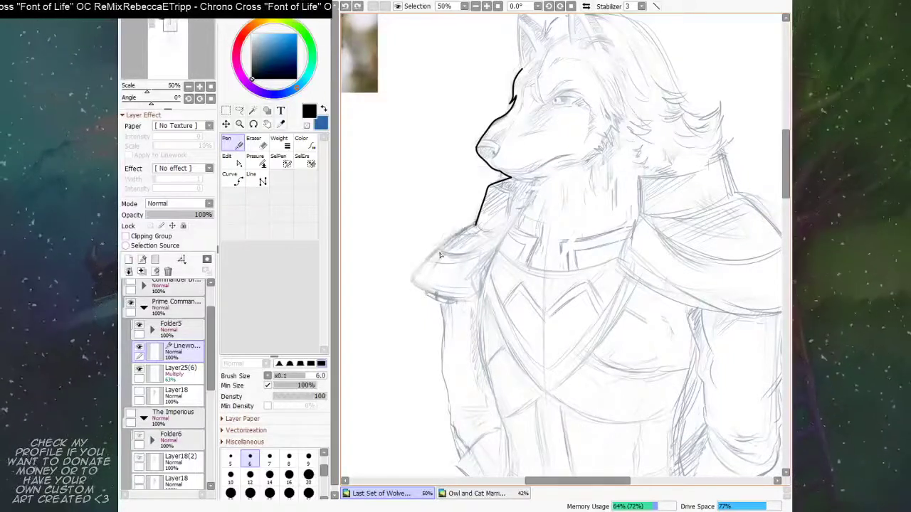
{"action": "left_click_drag", "start_coordinate": [442, 251], "coordinate": [476, 226]}
{"action": "key", "text": "ctrl+z"}
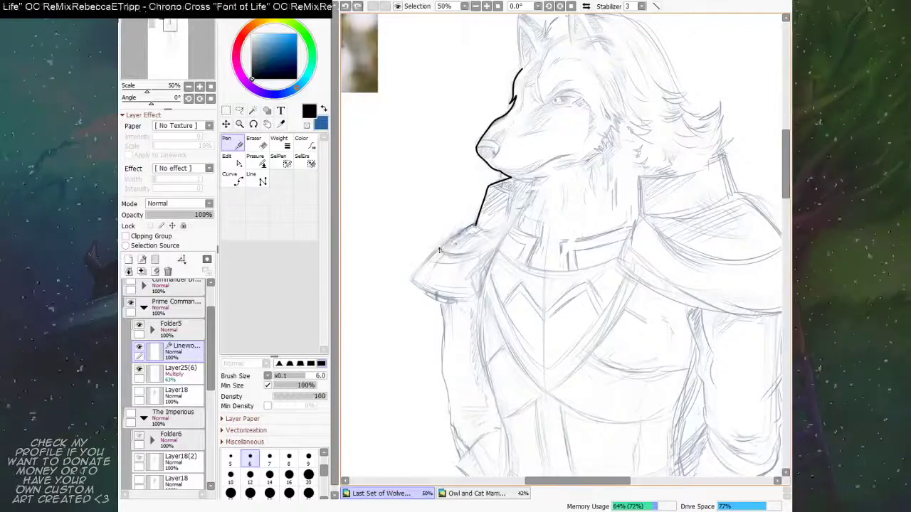
{"action": "left_click_drag", "start_coordinate": [439, 250], "coordinate": [476, 226]}
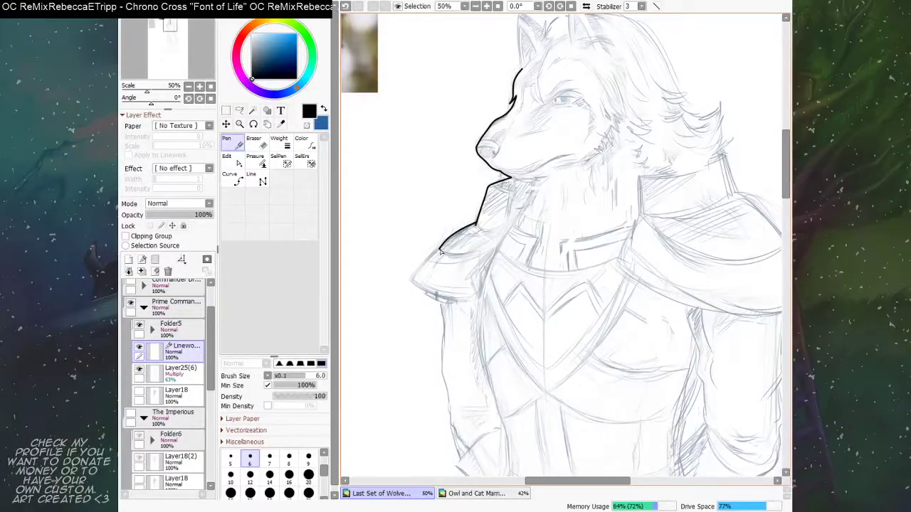
{"action": "mouse_move", "coordinate": [430, 259]}
{"action": "left_mouse_down"}
{"action": "mouse_move", "coordinate": [413, 286]}
{"action": "mouse_move", "coordinate": [427, 293]}
{"action": "left_mouse_up"}
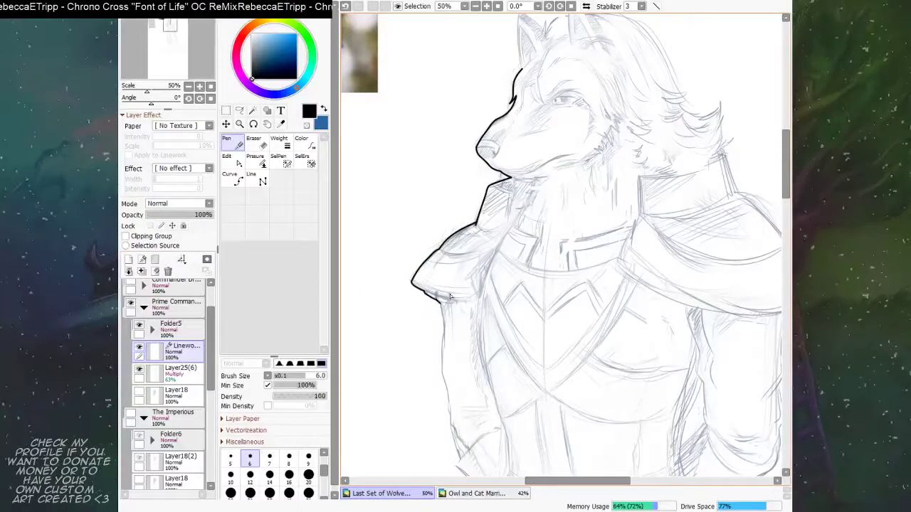
Step: Ink the outer edge of the arm from beneath the shoulder armor past the elbow to the waist
{"action": "mouse_move", "coordinate": [448, 296]}
{"action": "left_mouse_down"}
{"action": "mouse_move", "coordinate": [469, 258]}
{"action": "mouse_move", "coordinate": [442, 293]}
{"action": "mouse_move", "coordinate": [440, 336]}
{"action": "mouse_move", "coordinate": [431, 298]}
{"action": "mouse_move", "coordinate": [425, 310]}
{"action": "mouse_move", "coordinate": [434, 345]}
{"action": "left_mouse_up"}
{"action": "left_click_drag", "start_coordinate": [496, 300], "coordinate": [490, 238]}
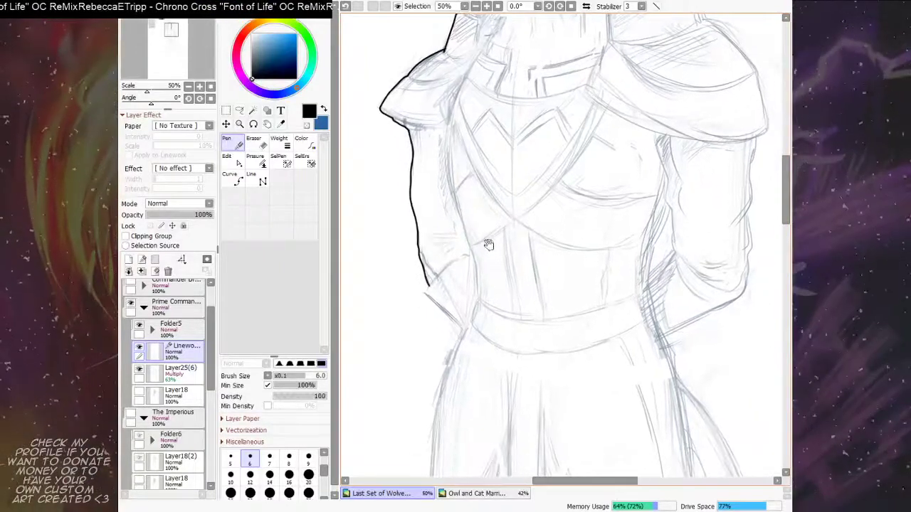
{"action": "mouse_move", "coordinate": [427, 288]}
{"action": "left_mouse_down"}
{"action": "mouse_move", "coordinate": [461, 340]}
{"action": "mouse_move", "coordinate": [524, 217]}
{"action": "mouse_move", "coordinate": [525, 240]}
{"action": "left_mouse_up"}
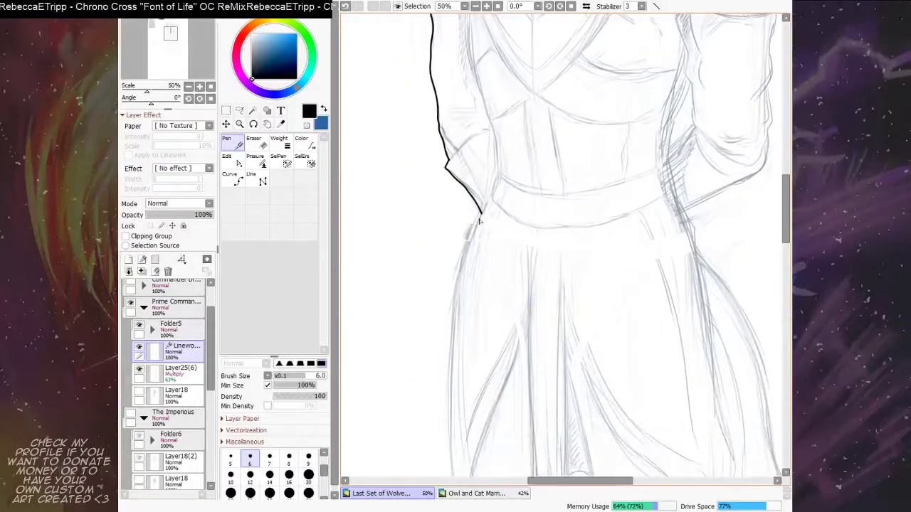
Step: Ink the outer edge of the long garment from the waist down to its hem, ending in a small turn at the leg
{"action": "mouse_move", "coordinate": [481, 212]}
{"action": "left_mouse_down"}
{"action": "mouse_move", "coordinate": [455, 309]}
{"action": "mouse_move", "coordinate": [457, 365]}
{"action": "mouse_move", "coordinate": [438, 228]}
{"action": "mouse_move", "coordinate": [425, 220]}
{"action": "mouse_move", "coordinate": [427, 321]}
{"action": "mouse_move", "coordinate": [454, 381]}
{"action": "left_mouse_up"}
{"action": "left_click_drag", "start_coordinate": [467, 350], "coordinate": [435, 296]}
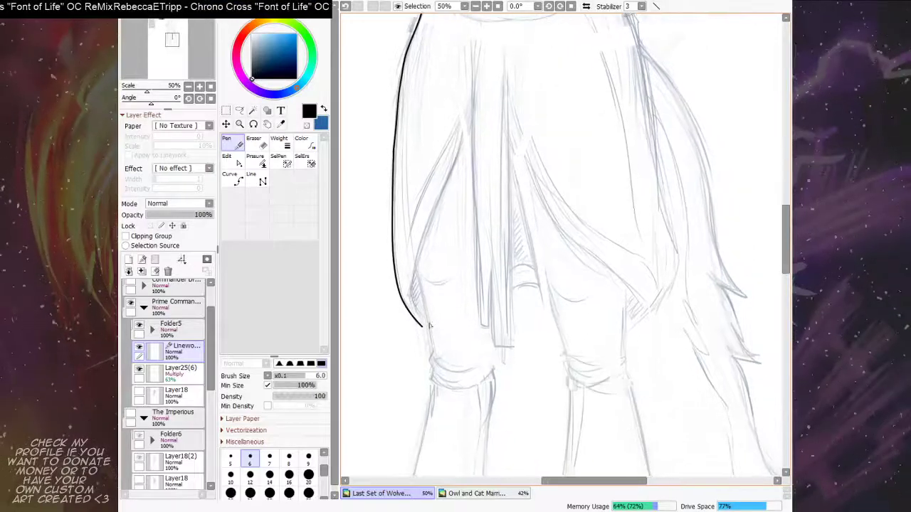
{"action": "left_click_drag", "start_coordinate": [423, 327], "coordinate": [426, 318]}
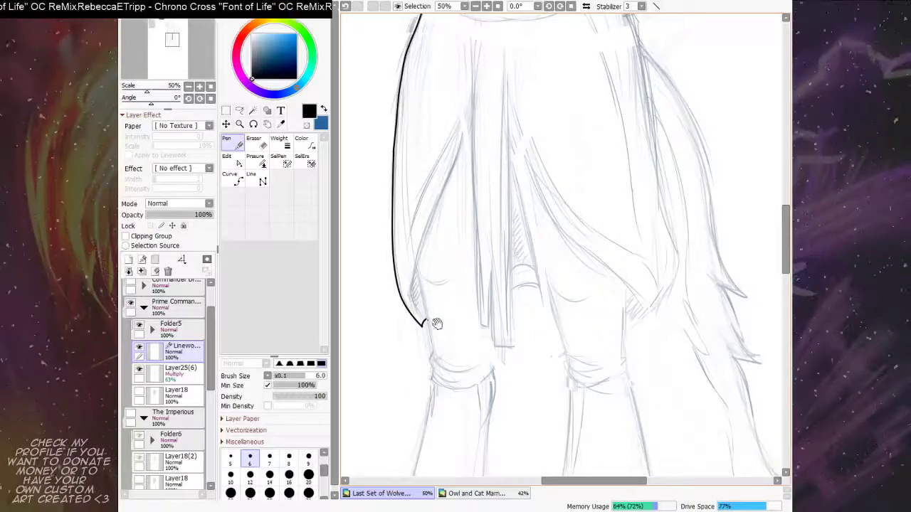
Step: Ink the outer edge of the leg from the garment hem down over the wrapped band
{"action": "mouse_move", "coordinate": [437, 324]}
{"action": "left_mouse_down"}
{"action": "mouse_move", "coordinate": [427, 283]}
{"action": "mouse_move", "coordinate": [414, 285]}
{"action": "mouse_move", "coordinate": [421, 317]}
{"action": "mouse_move", "coordinate": [436, 275]}
{"action": "left_mouse_up"}
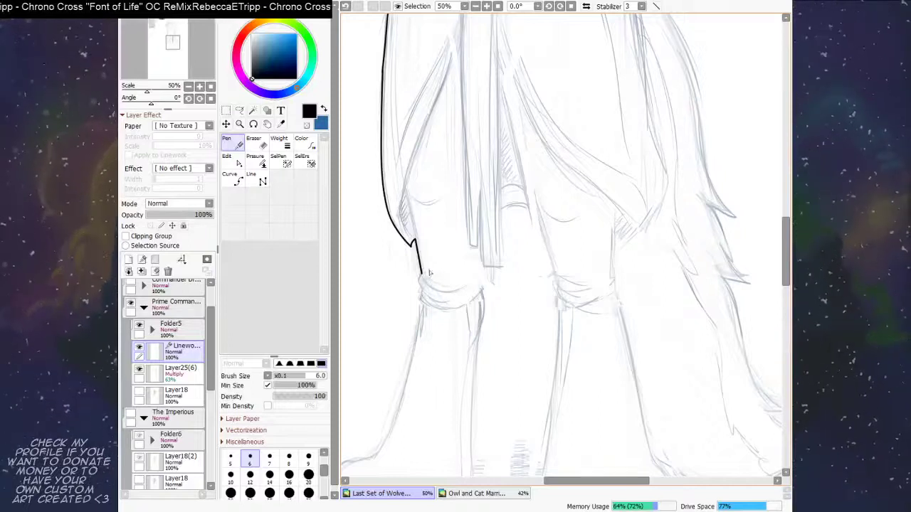
{"action": "left_click_drag", "start_coordinate": [420, 275], "coordinate": [422, 310]}
{"action": "scroll", "coordinate": [513, 259], "scroll_direction": "down", "scroll_amount": 2}
{"action": "mouse_move", "coordinate": [514, 258]}
{"action": "left_mouse_down"}
{"action": "mouse_move", "coordinate": [541, 202]}
{"action": "mouse_move", "coordinate": [541, 232]}
{"action": "left_mouse_up"}
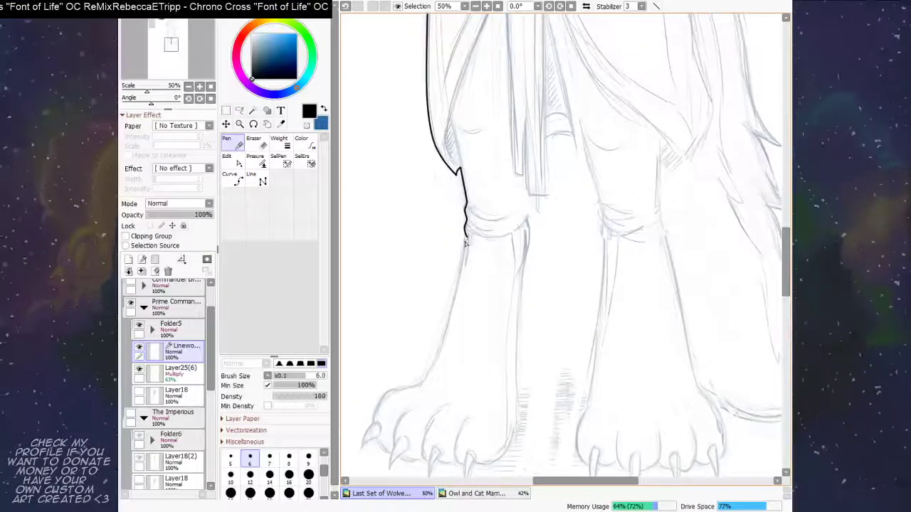
Step: With the Curve tool at brush size 5, ink the lower leg's outer edge from the wrapped band to the top of the paw
{"action": "left_click", "coordinate": [239, 182]}
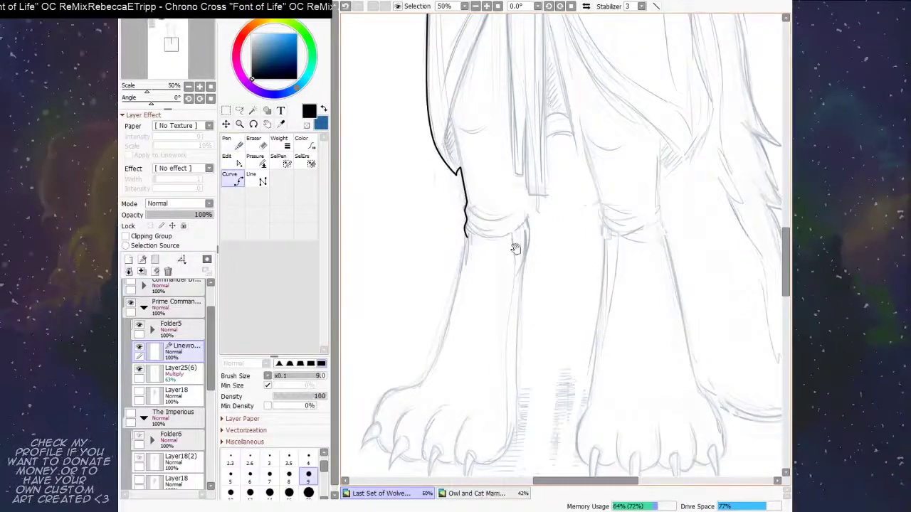
{"action": "scroll", "coordinate": [462, 246], "scroll_direction": "down", "scroll_amount": 1}
{"action": "left_click", "coordinate": [465, 226]}
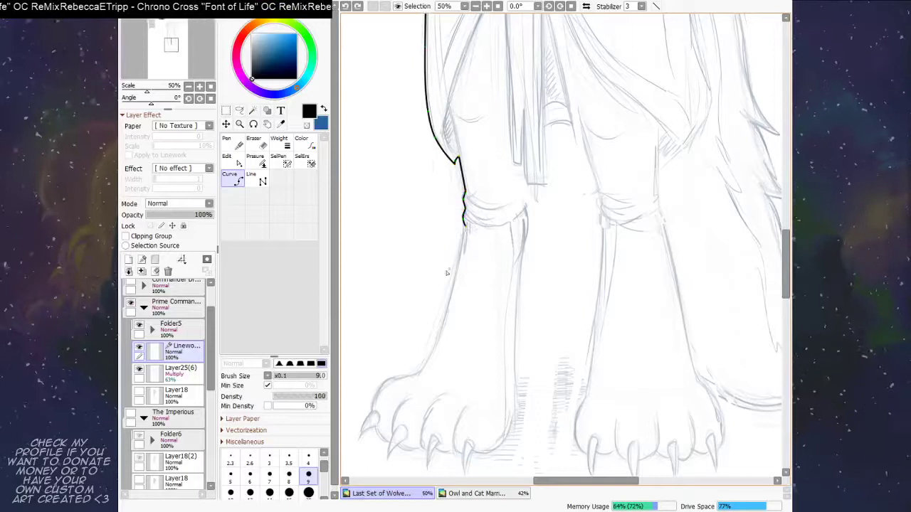
{"action": "key", "text": "bracketleft"}
{"action": "key", "text": "bracketleft"}
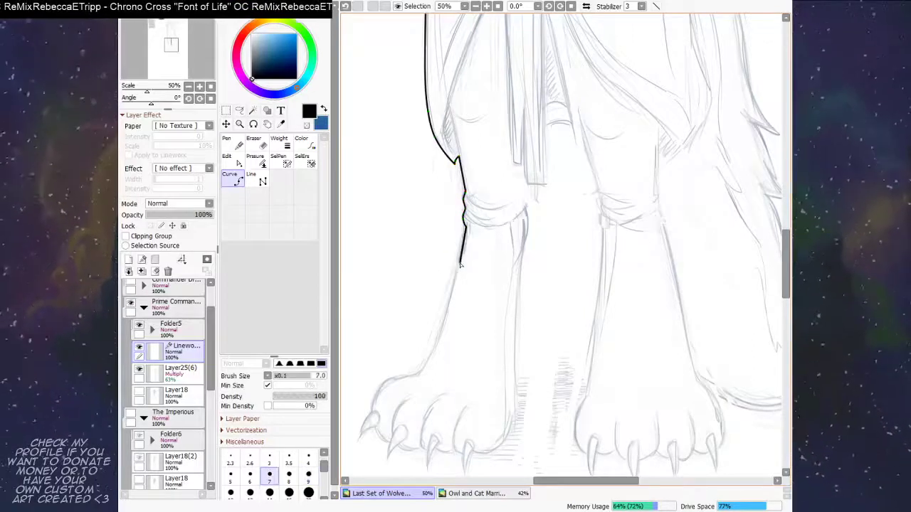
{"action": "left_click", "coordinate": [239, 473]}
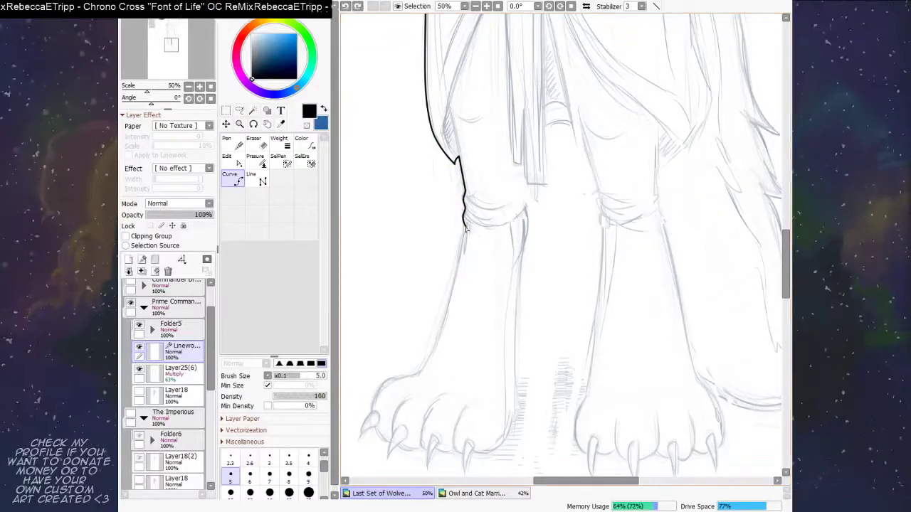
{"action": "left_click", "coordinate": [447, 309]}
{"action": "left_click_drag", "start_coordinate": [449, 311], "coordinate": [465, 251]}
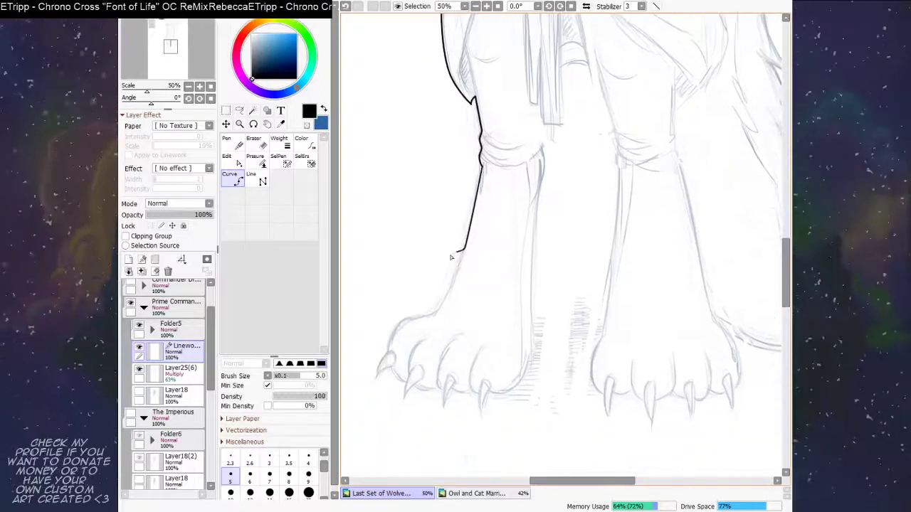
{"action": "left_click", "coordinate": [446, 301]}
{"action": "left_click", "coordinate": [432, 317]}
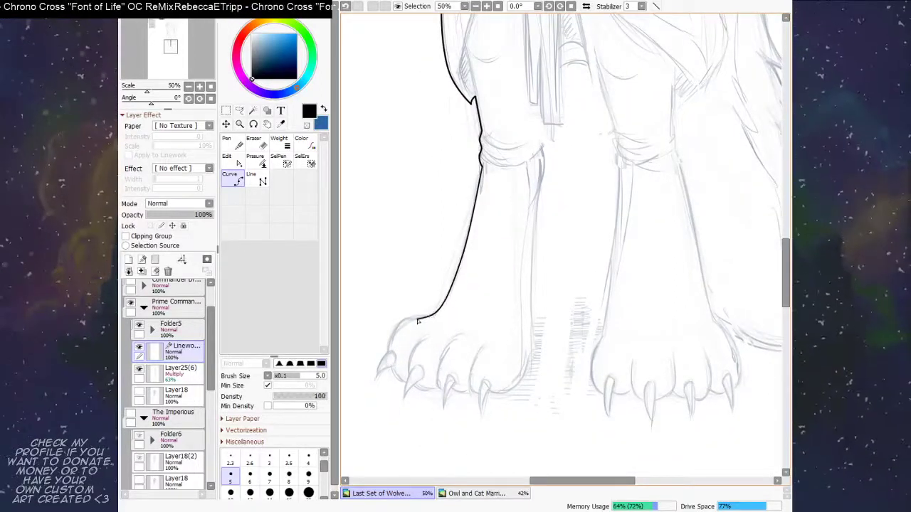
{"action": "left_click_drag", "start_coordinate": [444, 303], "coordinate": [481, 258]}
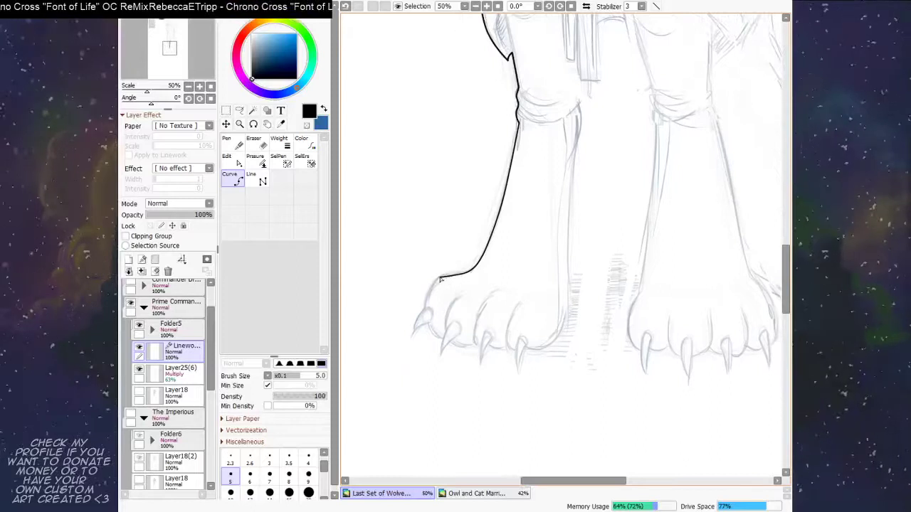
Step: Ink the rounded outer toe of the paw and both sides of its pointed claw
{"action": "left_click", "coordinate": [440, 279]}
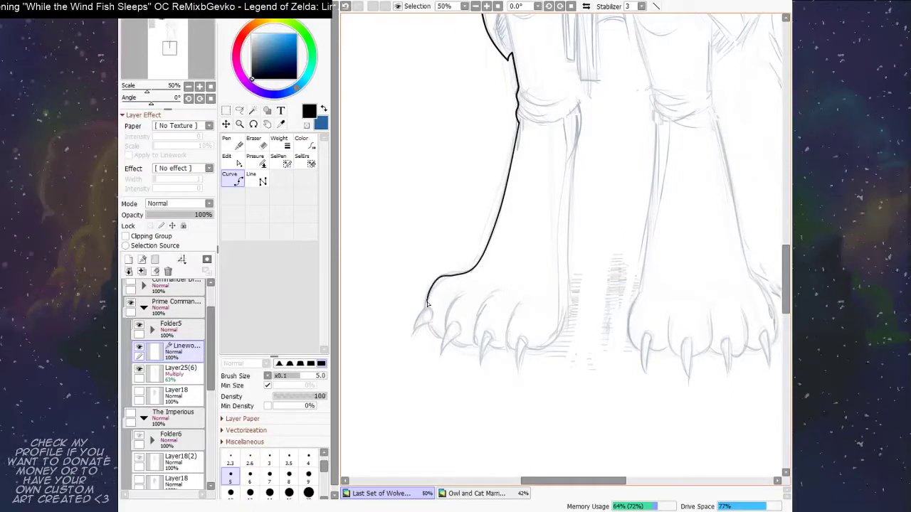
{"action": "left_click", "coordinate": [426, 306]}
{"action": "left_click_drag", "start_coordinate": [432, 300], "coordinate": [447, 271]}
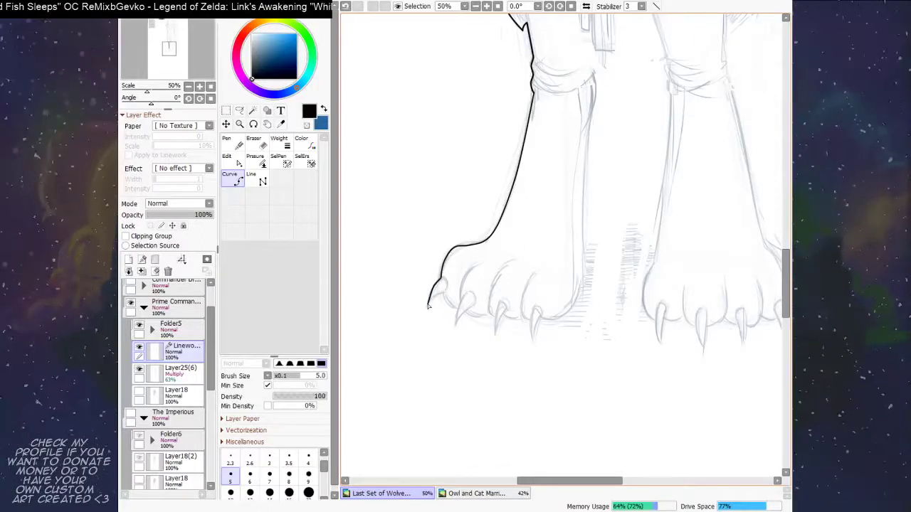
{"action": "left_click", "coordinate": [428, 306]}
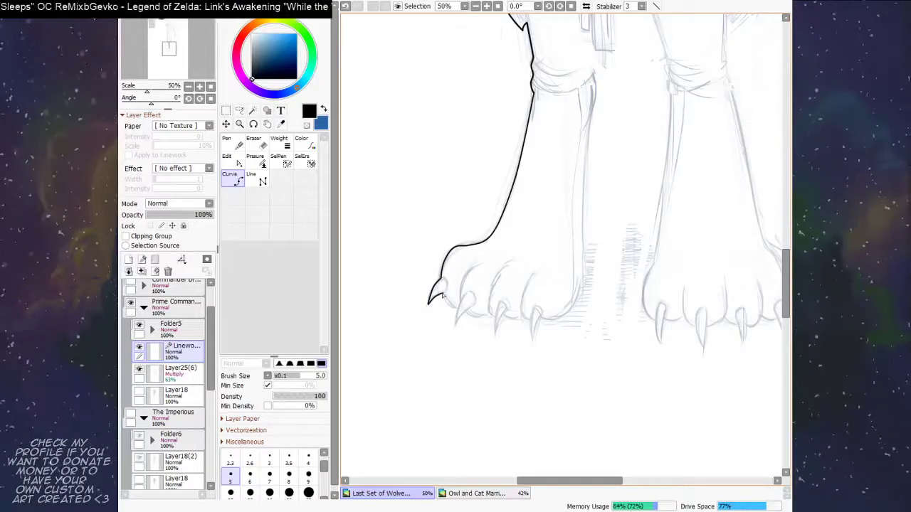
{"action": "double_click", "coordinate": [443, 294]}
{"action": "left_click_drag", "start_coordinate": [478, 270], "coordinate": [444, 263]}
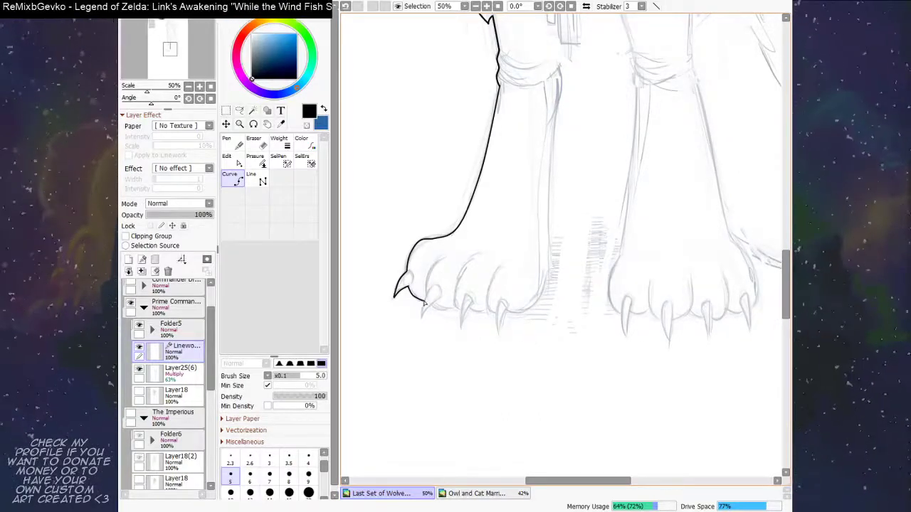
Step: Ink the paw's second and third claws along with the underside of the toes between them
{"action": "left_click_drag", "start_coordinate": [425, 303], "coordinate": [417, 300]}
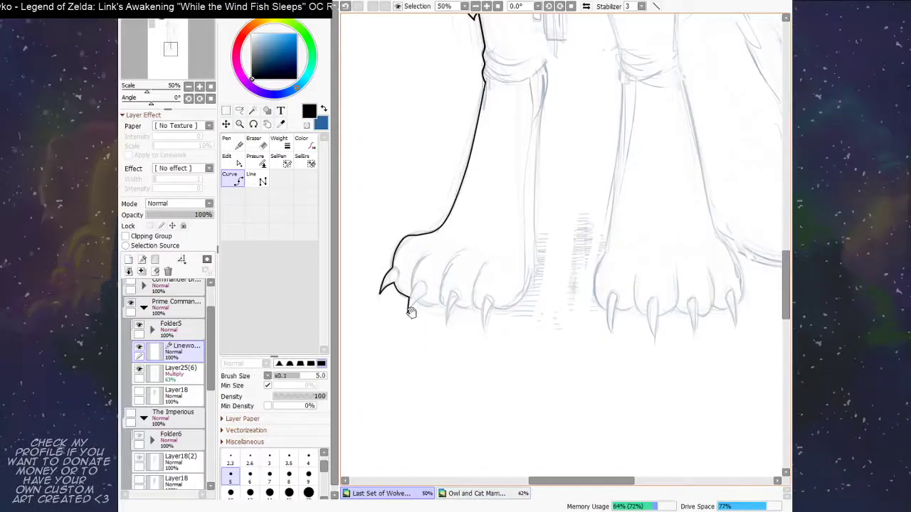
{"action": "left_click_drag", "start_coordinate": [409, 309], "coordinate": [406, 315]}
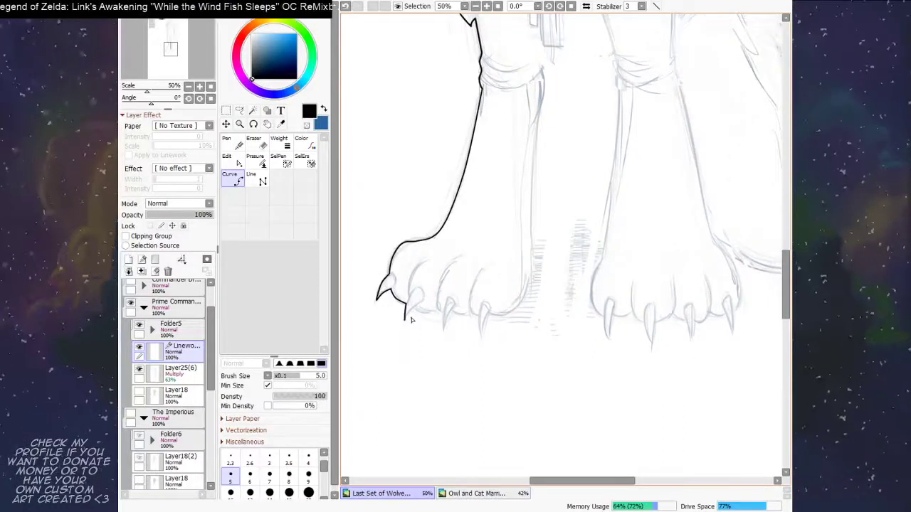
{"action": "left_click", "coordinate": [405, 320]}
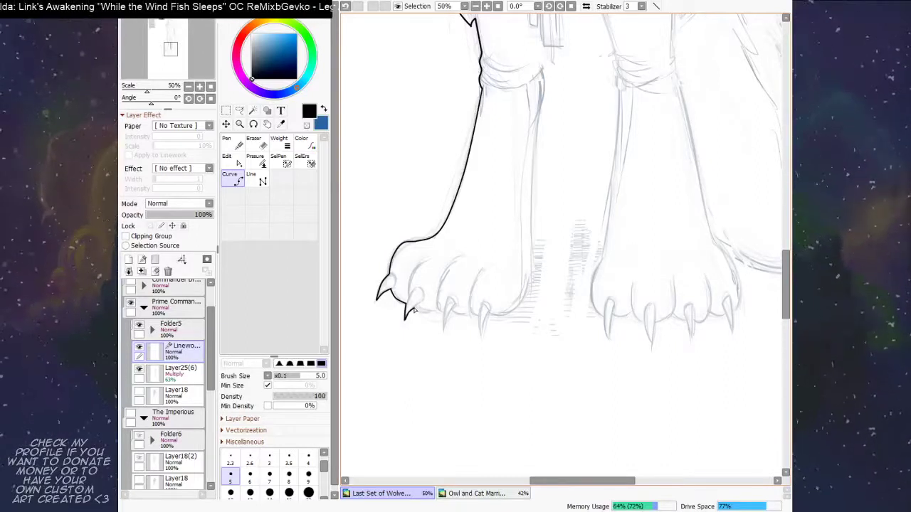
{"action": "left_click_drag", "start_coordinate": [448, 288], "coordinate": [427, 292]}
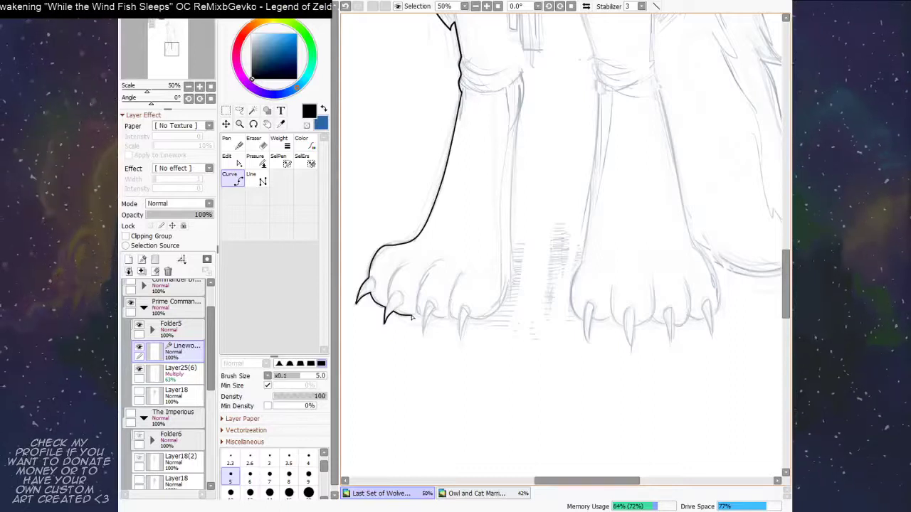
{"action": "left_click_drag", "start_coordinate": [437, 286], "coordinate": [420, 286]}
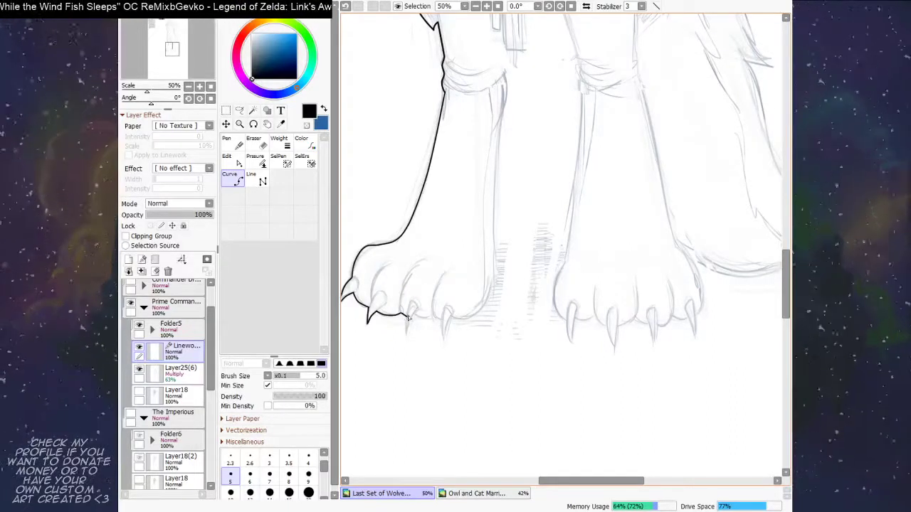
{"action": "left_click_drag", "start_coordinate": [408, 318], "coordinate": [400, 317]}
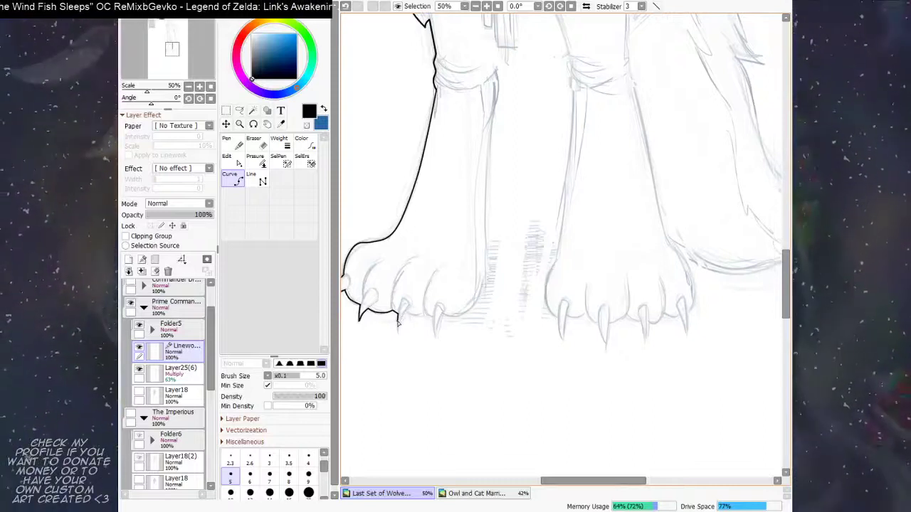
{"action": "left_click_drag", "start_coordinate": [398, 331], "coordinate": [404, 325]}
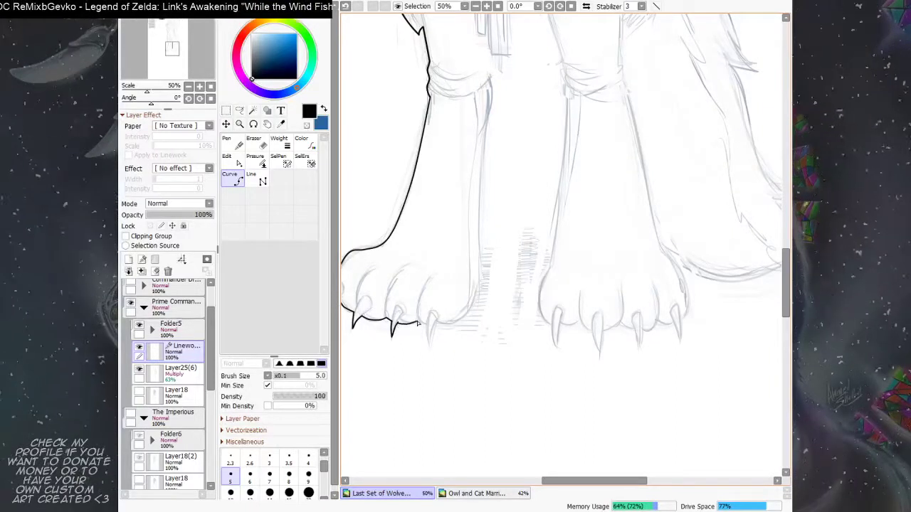
Step: Ink the paw's fourth claw and continue the outline along the underside of the innermost toe
{"action": "left_click_drag", "start_coordinate": [421, 323], "coordinate": [397, 326]}
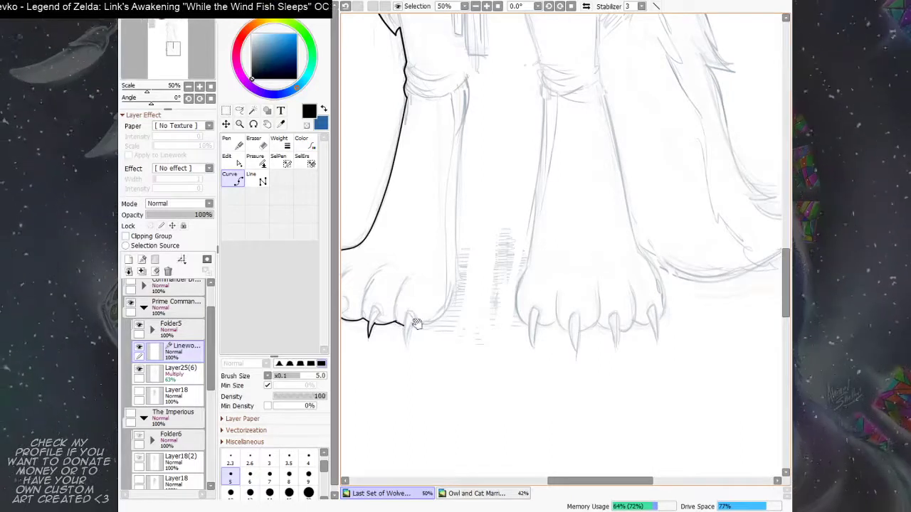
{"action": "left_click_drag", "start_coordinate": [407, 326], "coordinate": [397, 326]}
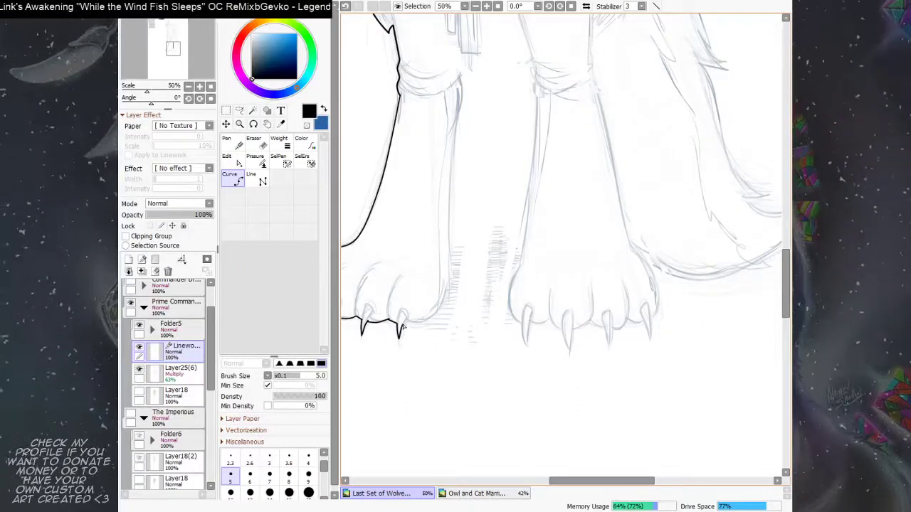
{"action": "left_click_drag", "start_coordinate": [415, 320], "coordinate": [405, 323]}
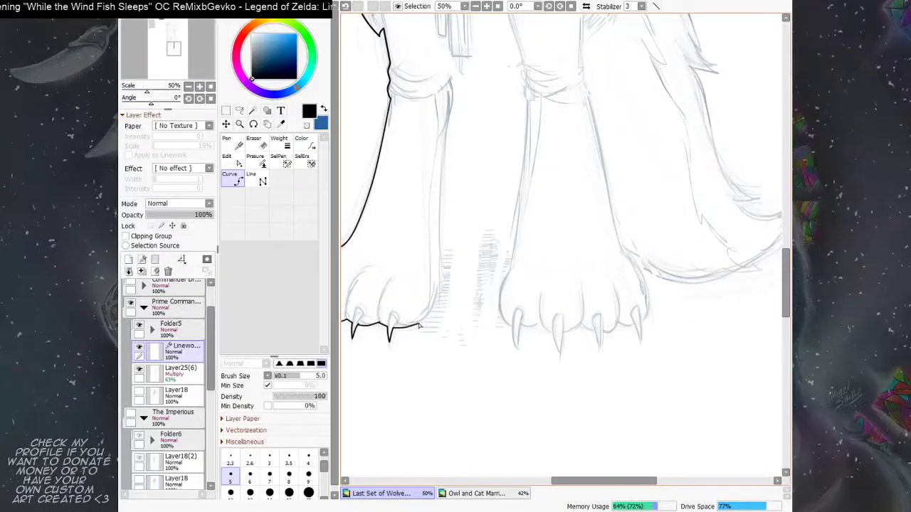
Step: Ink the rounded inner side of the paw and the leg's inner edge up to the wrapped band
{"action": "left_click_drag", "start_coordinate": [430, 312], "coordinate": [415, 332]}
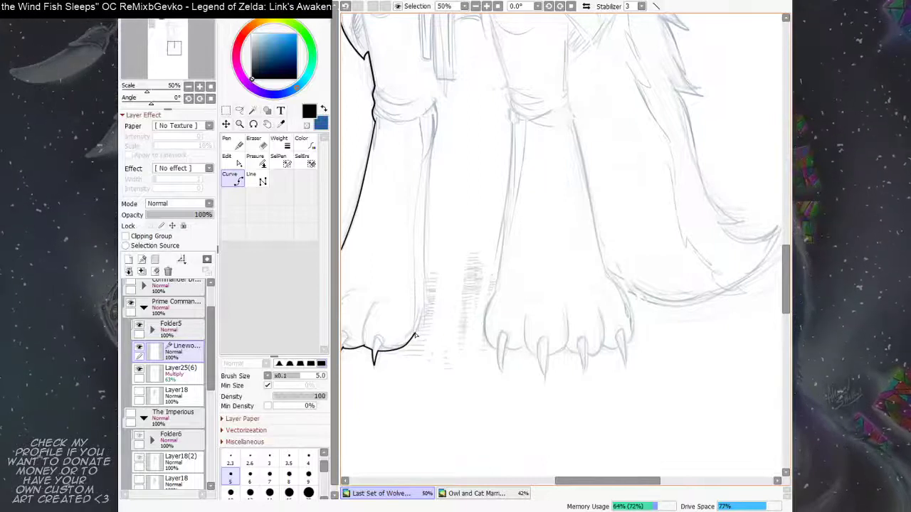
{"action": "left_click", "coordinate": [415, 335]}
{"action": "left_click_drag", "start_coordinate": [425, 308], "coordinate": [403, 390]}
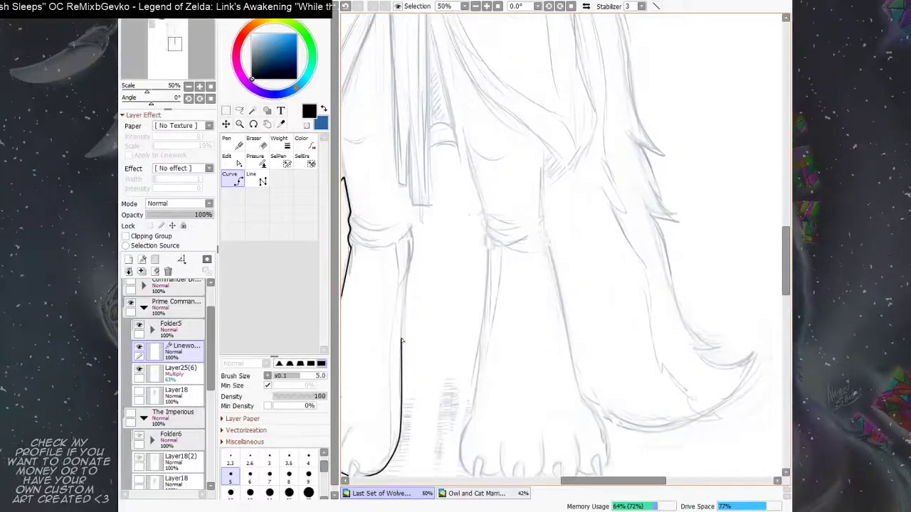
{"action": "left_click_drag", "start_coordinate": [401, 337], "coordinate": [405, 376]}
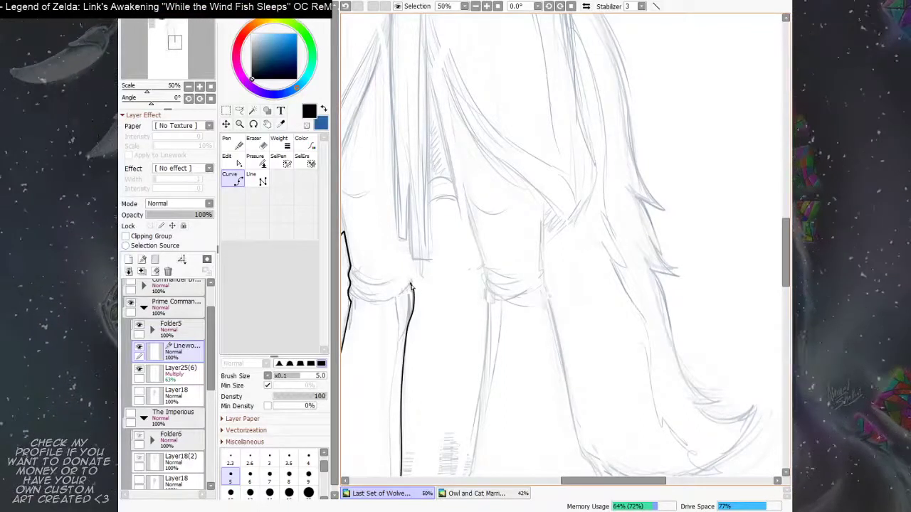
Step: Ink the inner edge of the leg past the wrapped band up to the hem of the hanging cloth strip
{"action": "scroll", "coordinate": [411, 286], "scroll_direction": "down", "scroll_amount": 3}
{"action": "scroll", "coordinate": [411, 286], "scroll_direction": "up", "scroll_amount": 2}
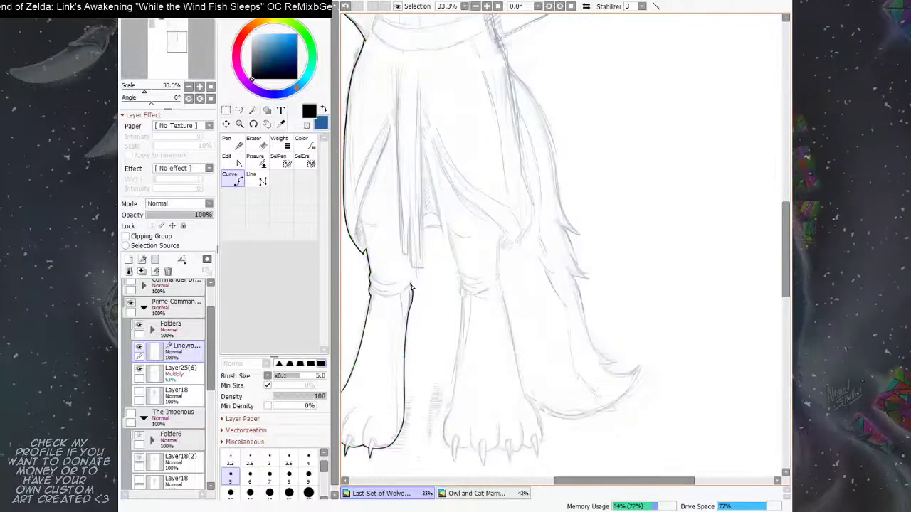
{"action": "scroll", "coordinate": [408, 274], "scroll_direction": "up", "scroll_amount": 2}
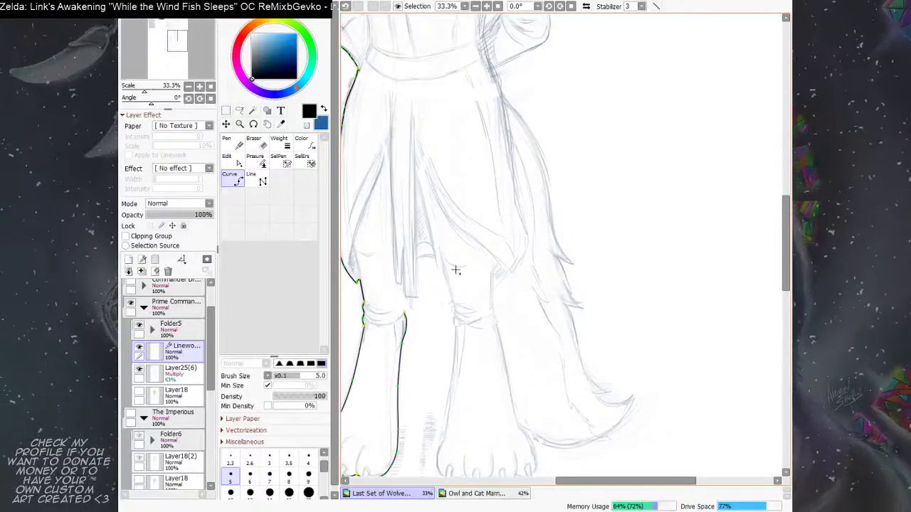
{"action": "scroll", "coordinate": [456, 271], "scroll_direction": "up", "scroll_amount": 1}
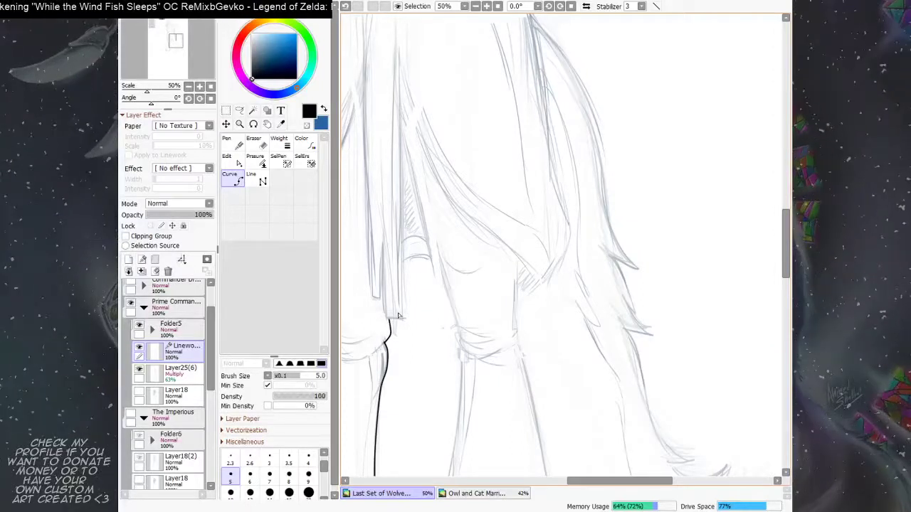
{"action": "left_click_drag", "start_coordinate": [421, 302], "coordinate": [423, 311]}
Step: Set the brush size to 7 and ink the short bottom edge of the hanging cloth strip
{"action": "left_click", "coordinate": [269, 476]}
{"action": "left_click_drag", "start_coordinate": [427, 274], "coordinate": [422, 287]}
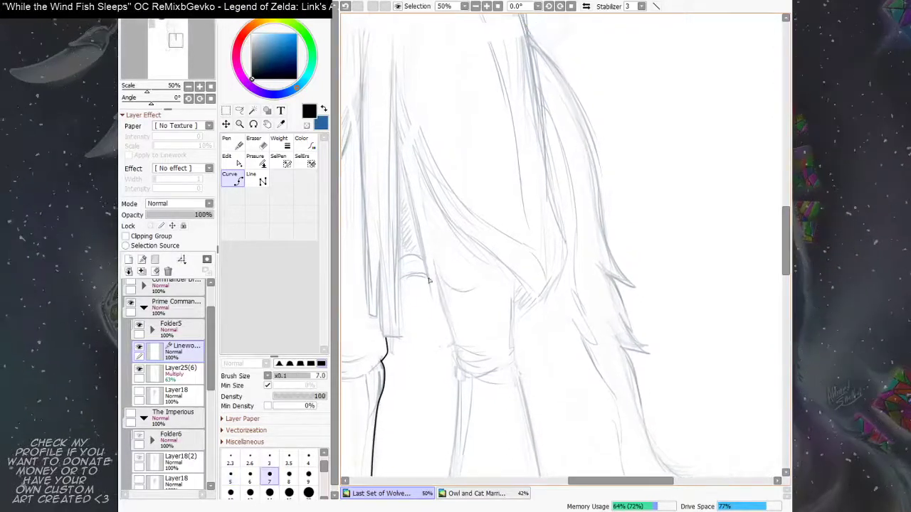
{"action": "left_click", "coordinate": [390, 336]}
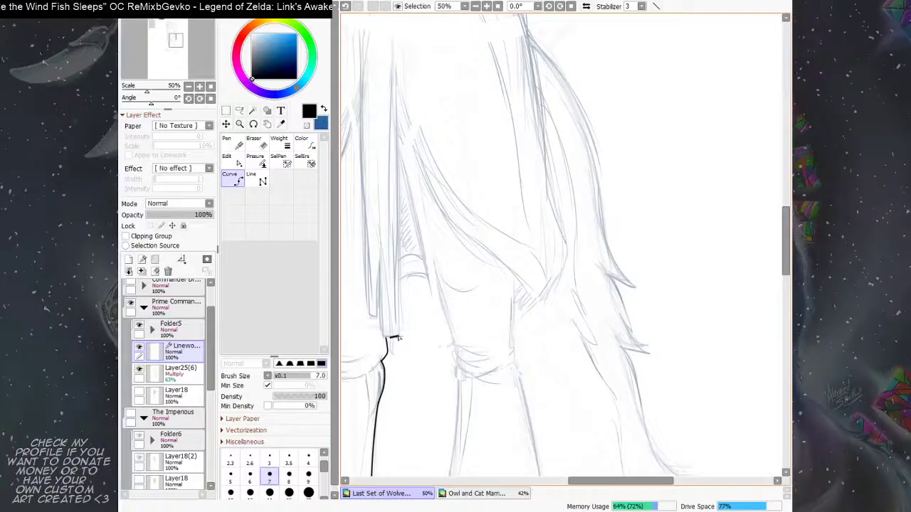
{"action": "double_click", "coordinate": [385, 341]}
{"action": "left_click", "coordinate": [385, 338]}
{"action": "double_click", "coordinate": [401, 338]}
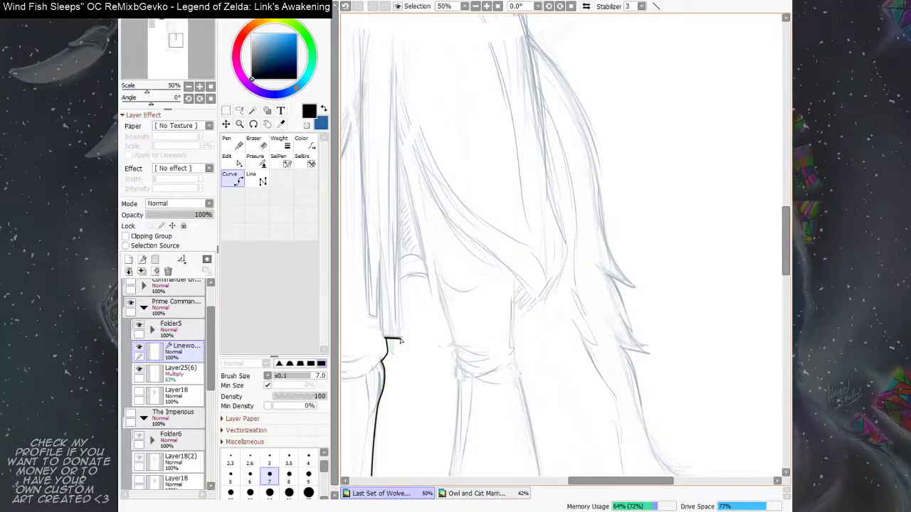
Step: Ink the inner side edge of the hanging cloth strip from its bottom corner up to the arch between the legs
{"action": "key", "text": "space"}
{"action": "left_click_drag", "start_coordinate": [444, 286], "coordinate": [442, 296]}
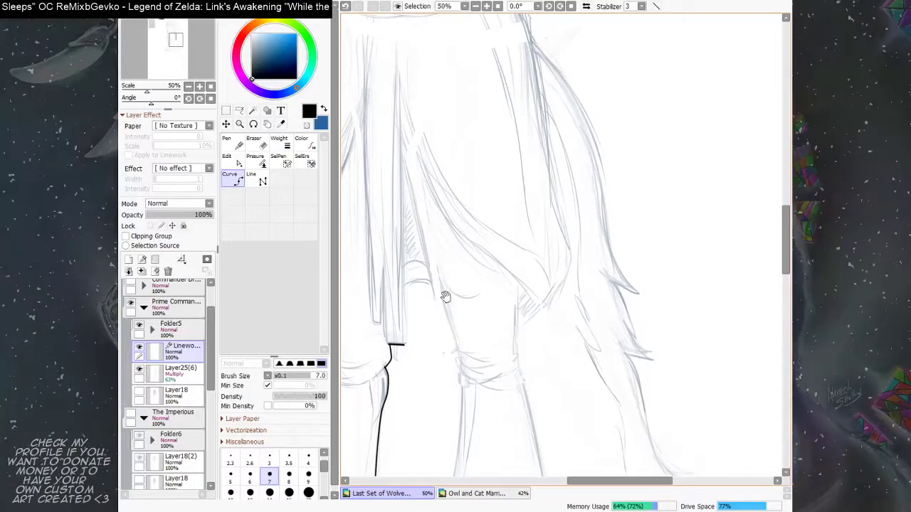
{"action": "left_click", "coordinate": [403, 345]}
{"action": "double_click", "coordinate": [403, 290]}
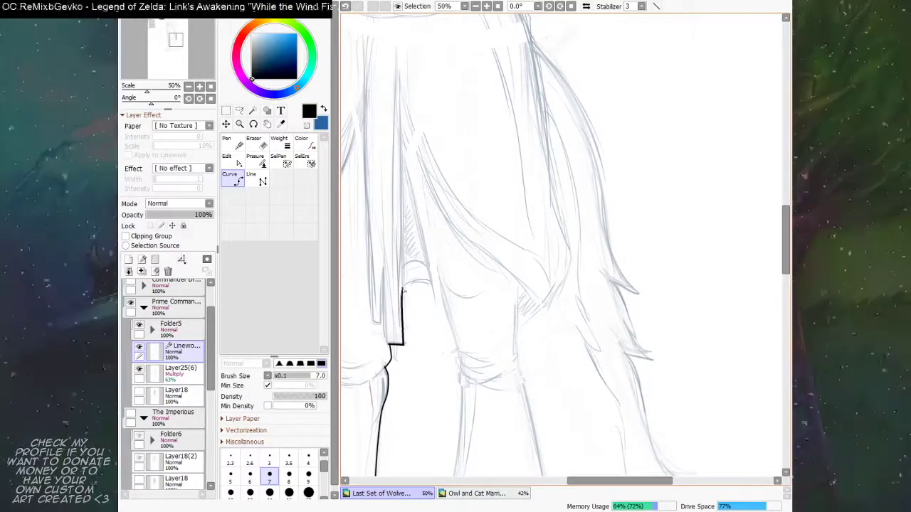
Step: Ink the arched edge between the legs from the hanging cloth strip across to the other leg
{"action": "left_click", "coordinate": [403, 288]}
{"action": "key", "text": "ctrl+z"}
{"action": "left_click", "coordinate": [403, 288]}
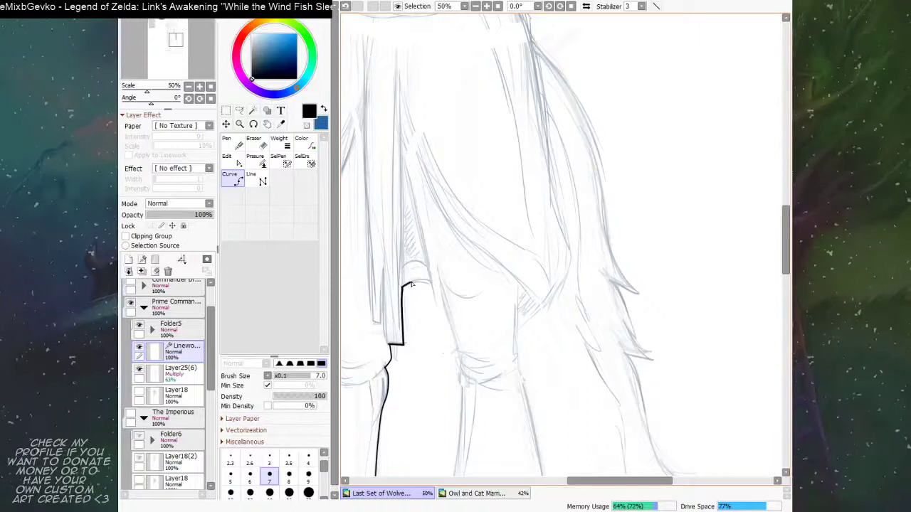
{"action": "left_click", "coordinate": [415, 282]}
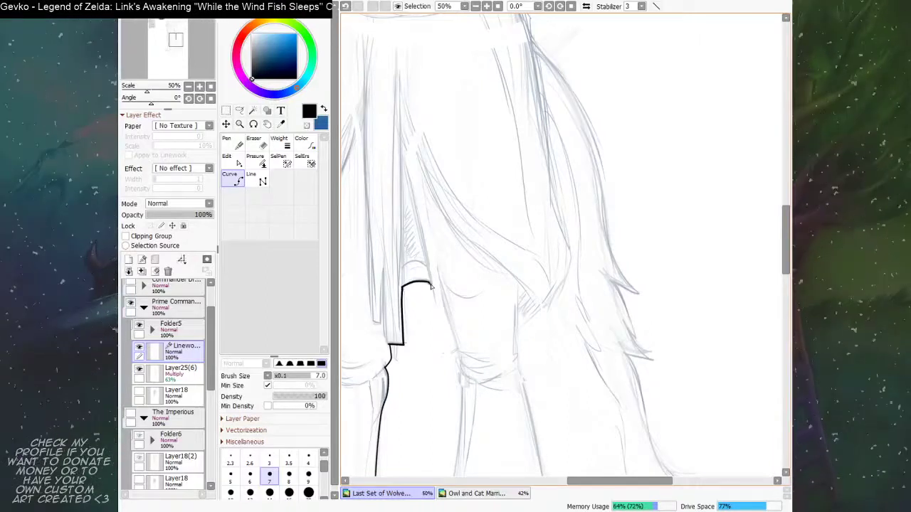
{"action": "left_click", "coordinate": [430, 285]}
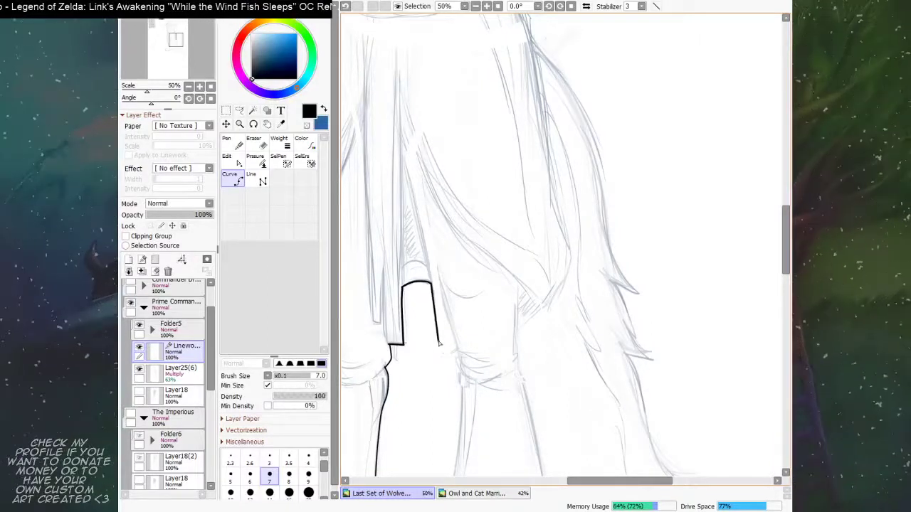
Step: Ink the short hem edge beside the second leg and continue down the inner edge of its wrapped band
{"action": "left_click_drag", "start_coordinate": [442, 348], "coordinate": [426, 314]}
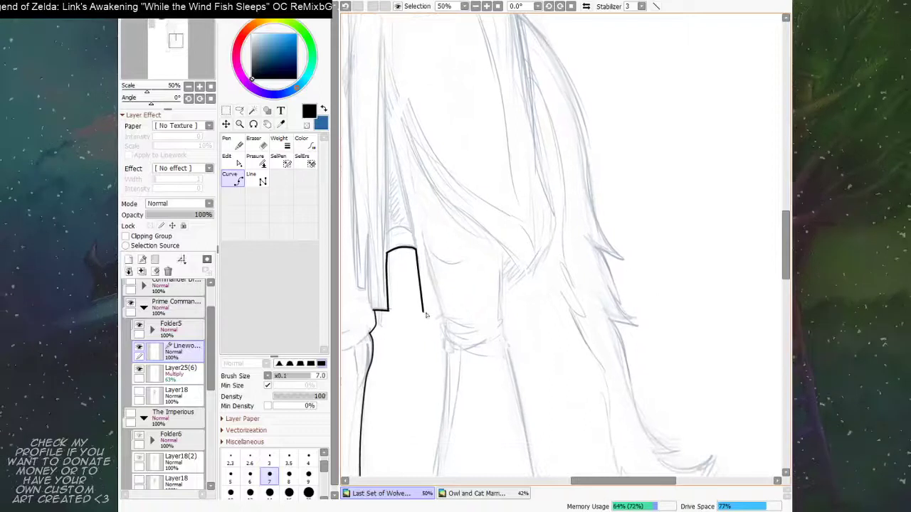
{"action": "left_click", "coordinate": [424, 312]}
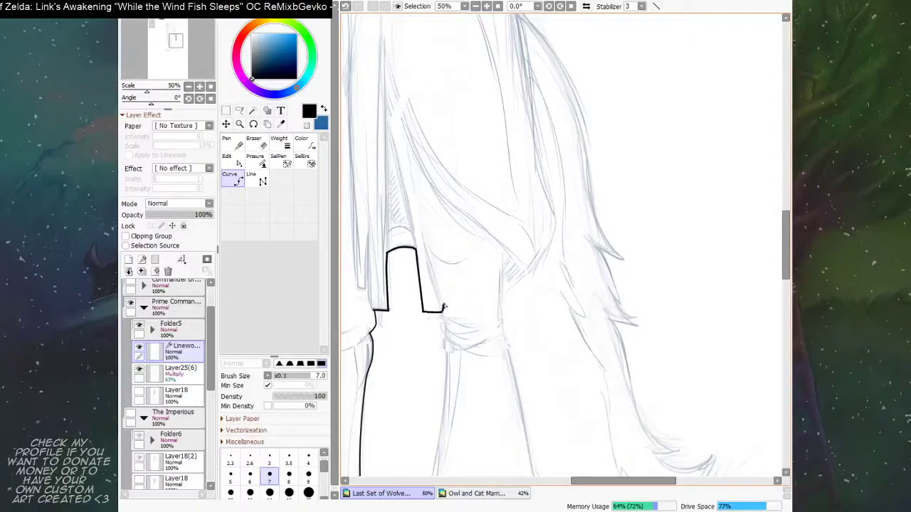
{"action": "left_click_drag", "start_coordinate": [501, 274], "coordinate": [499, 237]}
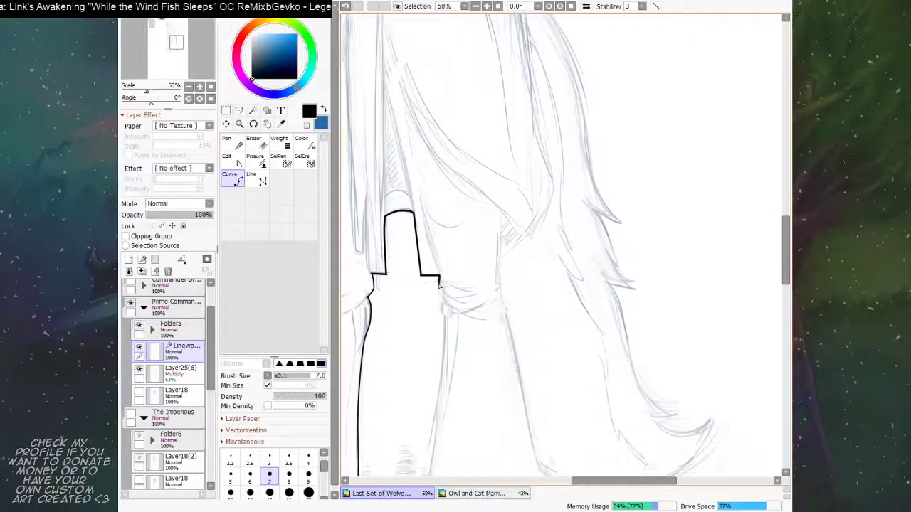
{"action": "left_click", "coordinate": [442, 292]}
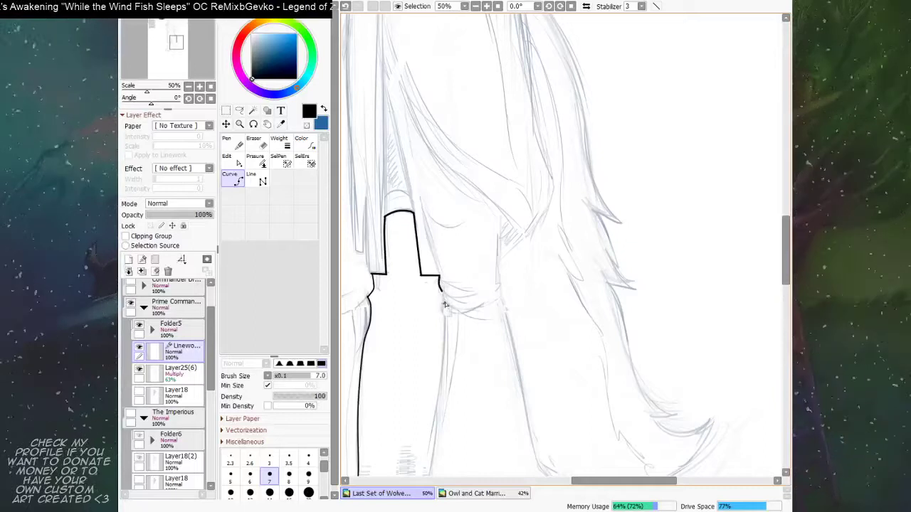
{"action": "left_click_drag", "start_coordinate": [447, 308], "coordinate": [450, 261]}
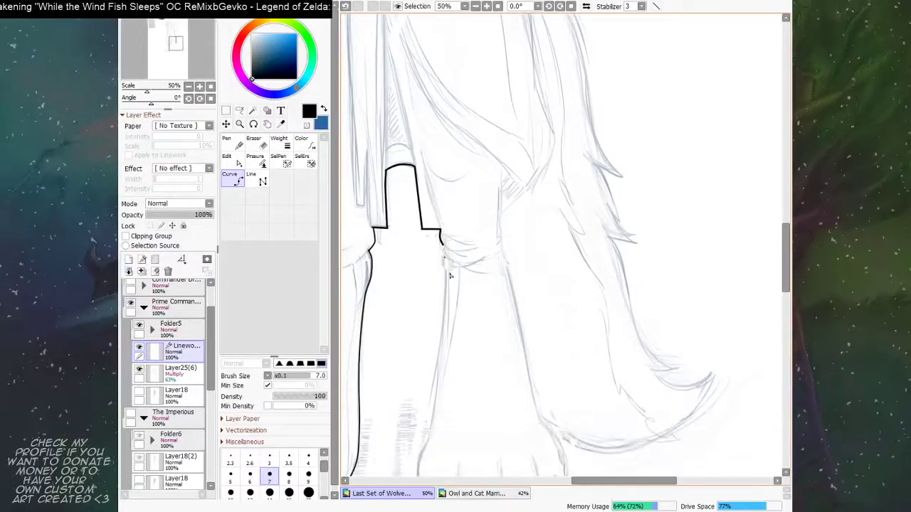
{"action": "left_click_drag", "start_coordinate": [446, 254], "coordinate": [474, 224]}
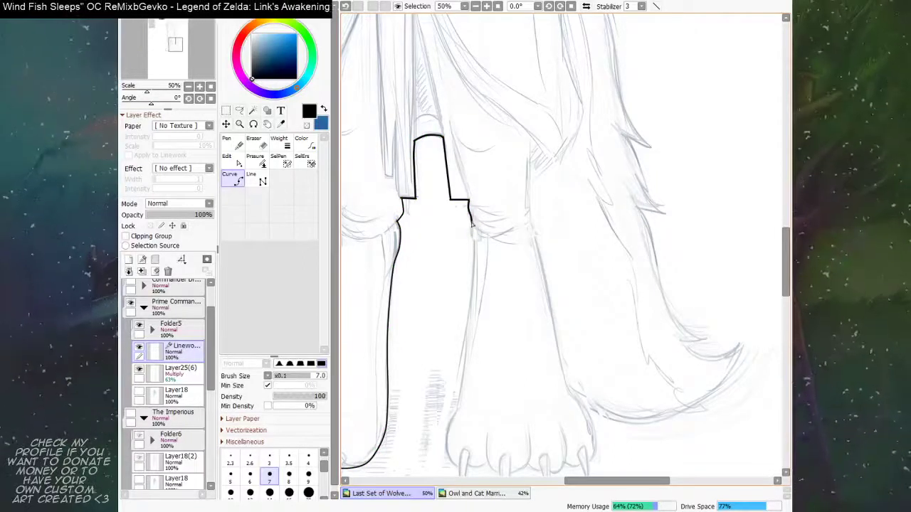
Step: Ink the inner edge of the second leg from the wrapped band down around the near side of the paw
{"action": "scroll", "coordinate": [476, 229], "scroll_direction": "down", "scroll_amount": 1}
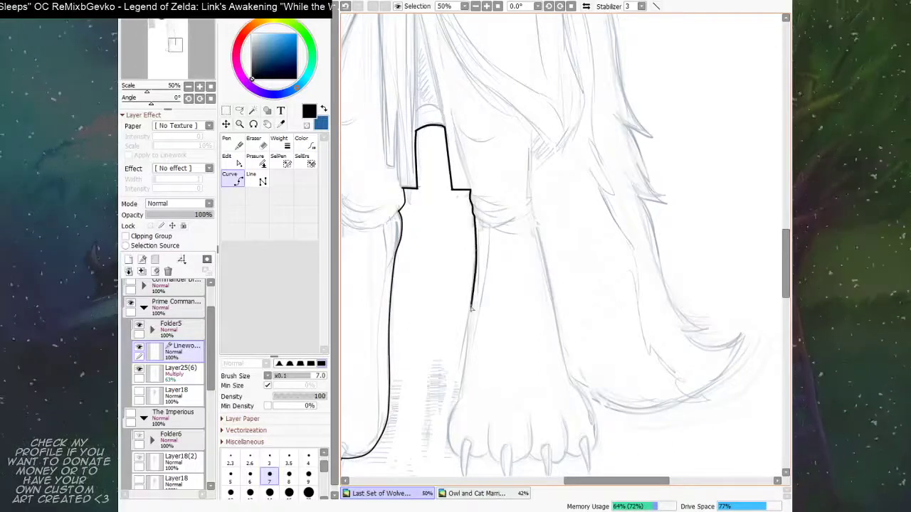
{"action": "scroll", "coordinate": [471, 291], "scroll_direction": "down", "scroll_amount": 3}
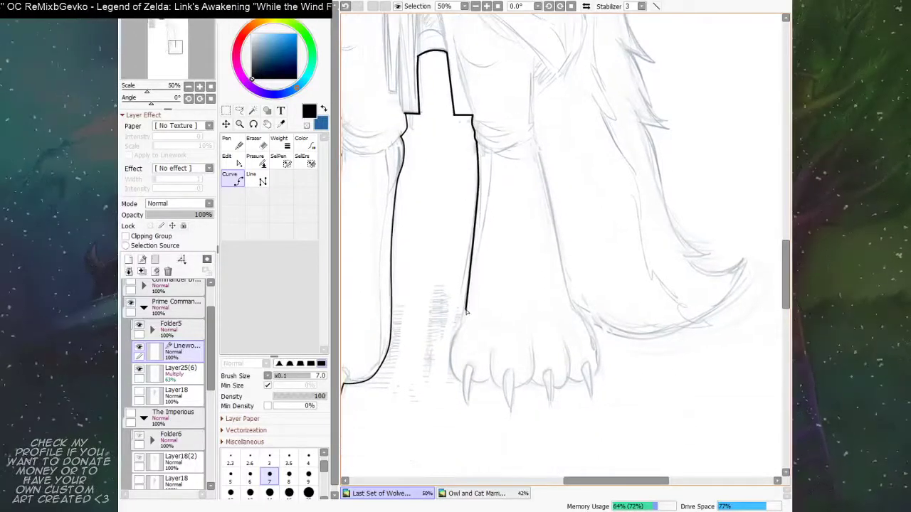
{"action": "scroll", "coordinate": [465, 292], "scroll_direction": "down", "scroll_amount": 2}
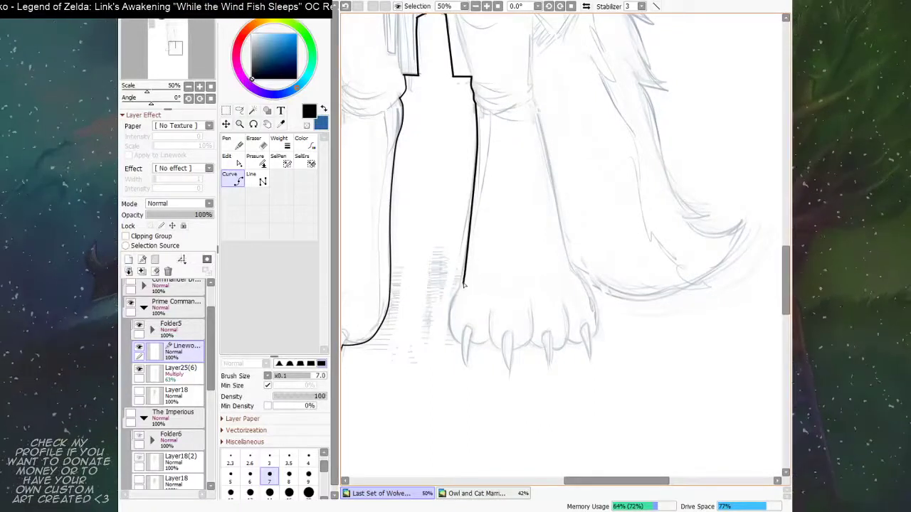
{"action": "left_click", "coordinate": [466, 272]}
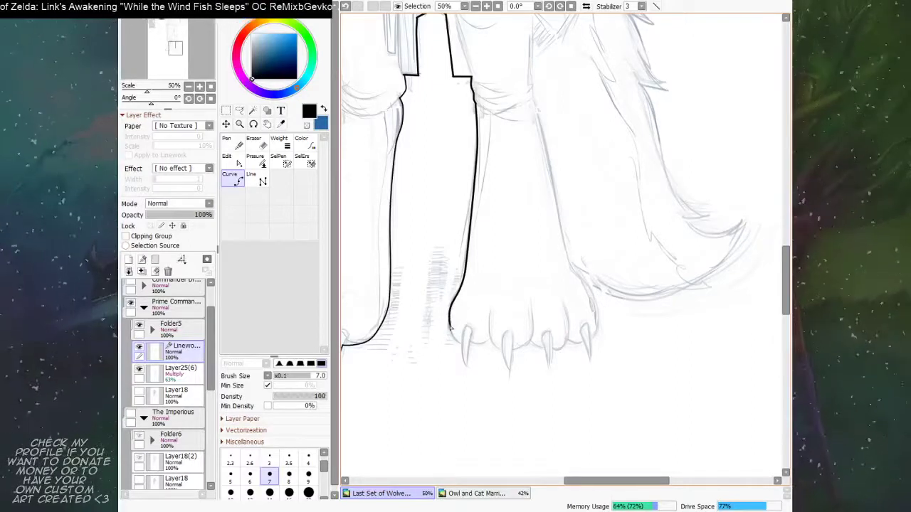
Step: Ink the scalloped bottom edge of the second paw along its first two toes and into the third
{"action": "double_click", "coordinate": [461, 344]}
{"action": "left_click_drag", "start_coordinate": [497, 318], "coordinate": [442, 284]}
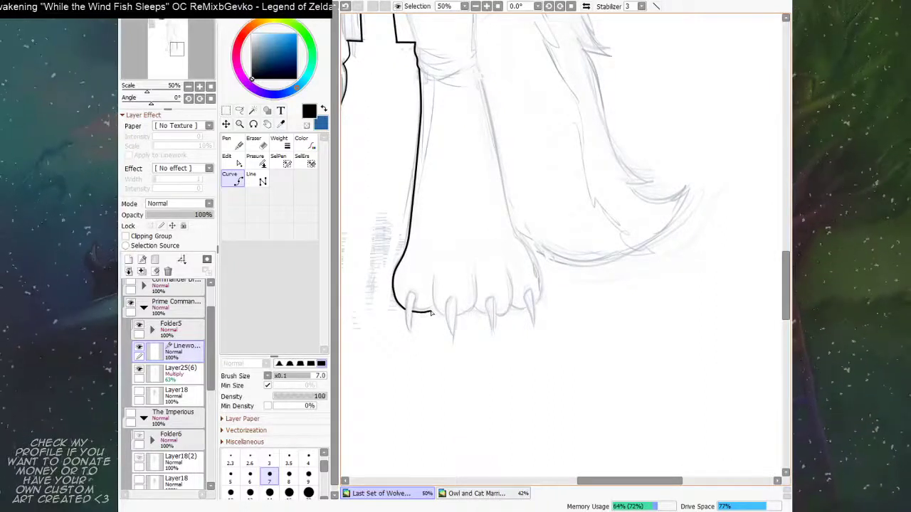
{"action": "left_click_drag", "start_coordinate": [458, 301], "coordinate": [405, 315]}
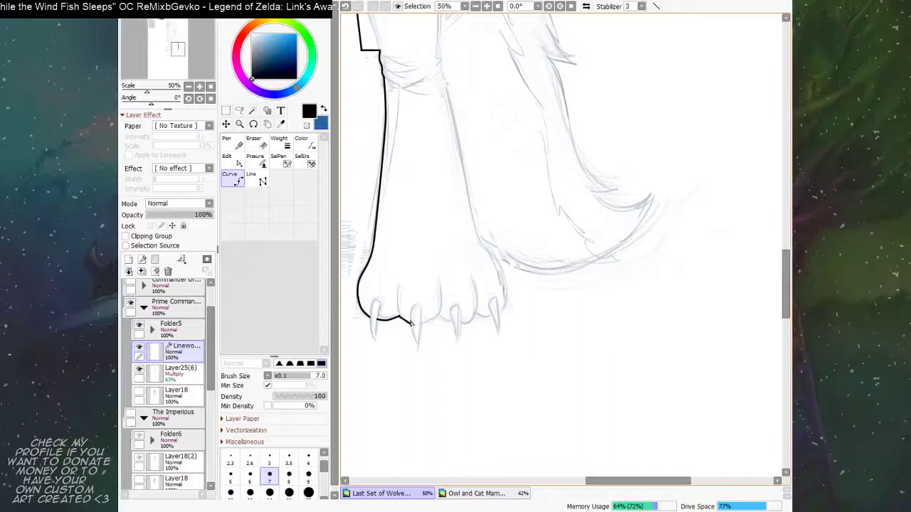
{"action": "left_click_drag", "start_coordinate": [448, 307], "coordinate": [433, 304]}
{"action": "left_click", "coordinate": [404, 322]}
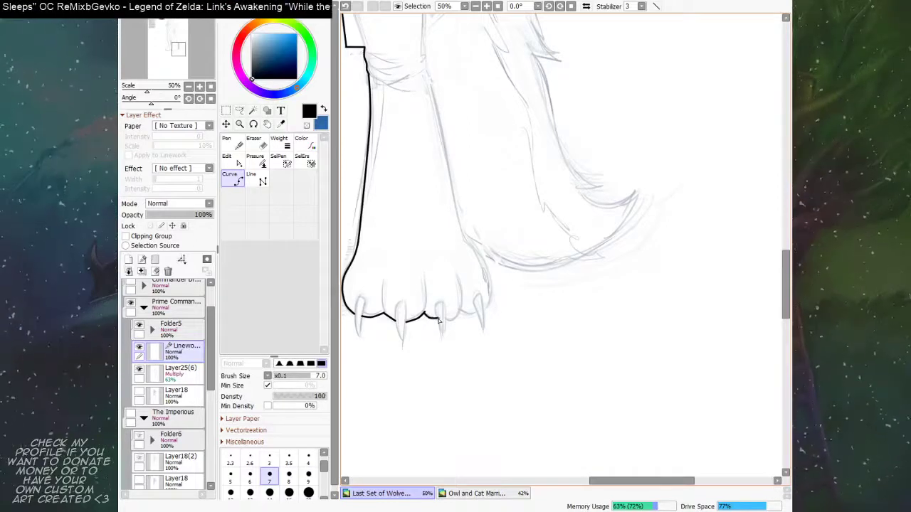
Step: Ink the bottom edge of the paw's last two toes and its outer side up to where the tail begins
{"action": "left_click_drag", "start_coordinate": [490, 287], "coordinate": [463, 287]}
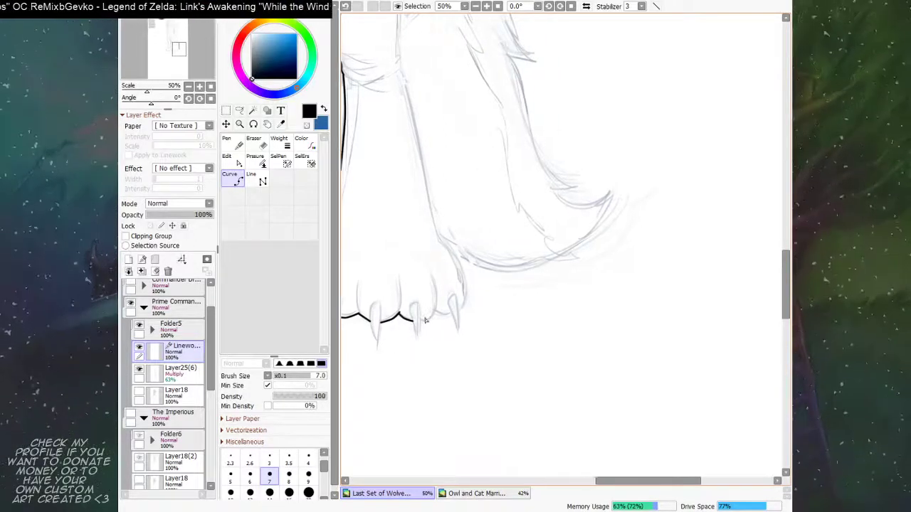
{"action": "left_click", "coordinate": [420, 321]}
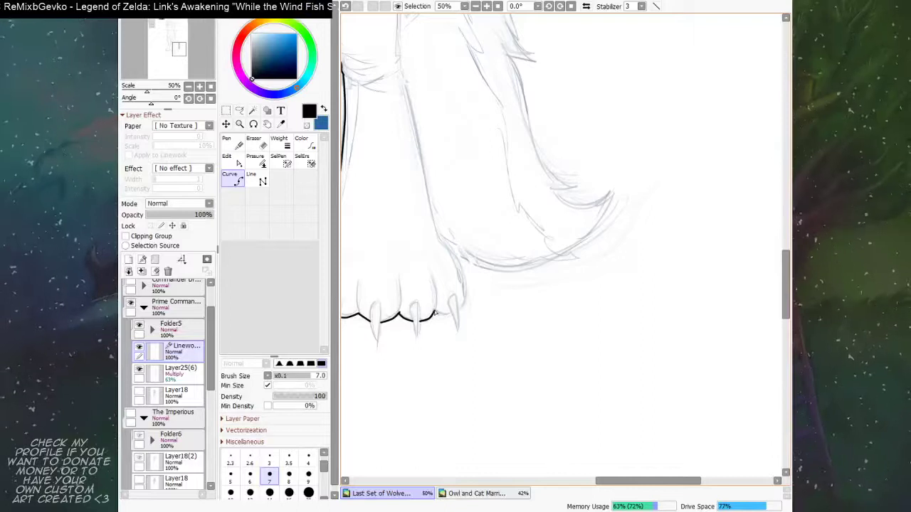
{"action": "double_click", "coordinate": [453, 315]}
{"action": "left_click_drag", "start_coordinate": [470, 295], "coordinate": [459, 304]}
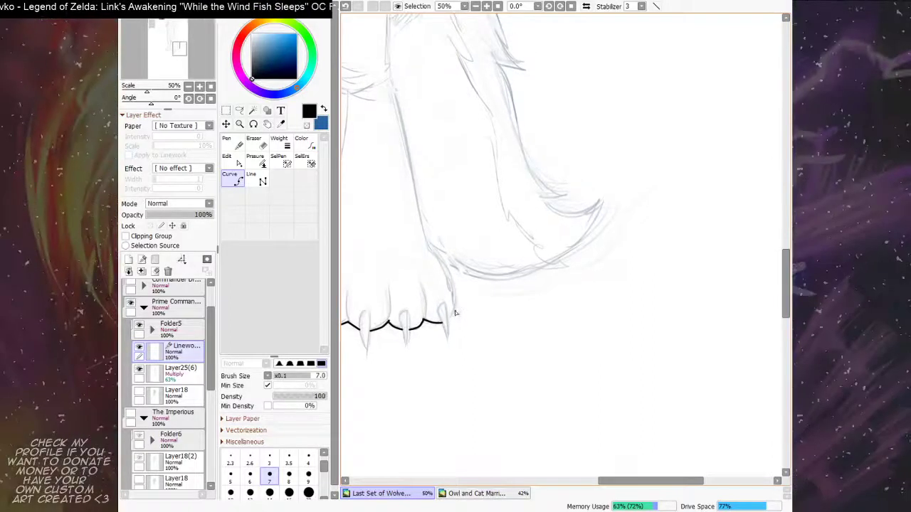
{"action": "left_click", "coordinate": [447, 321]}
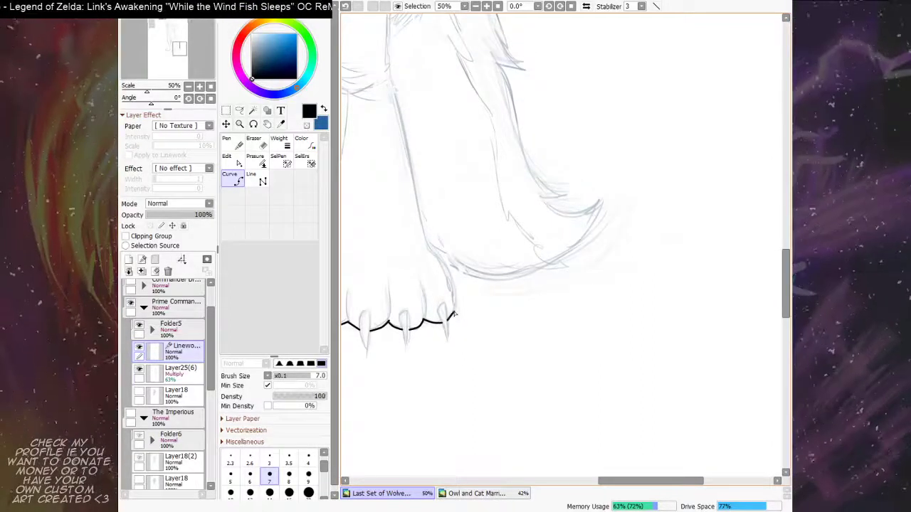
{"action": "double_click", "coordinate": [444, 264]}
{"action": "left_click_drag", "start_coordinate": [436, 252], "coordinate": [490, 263]}
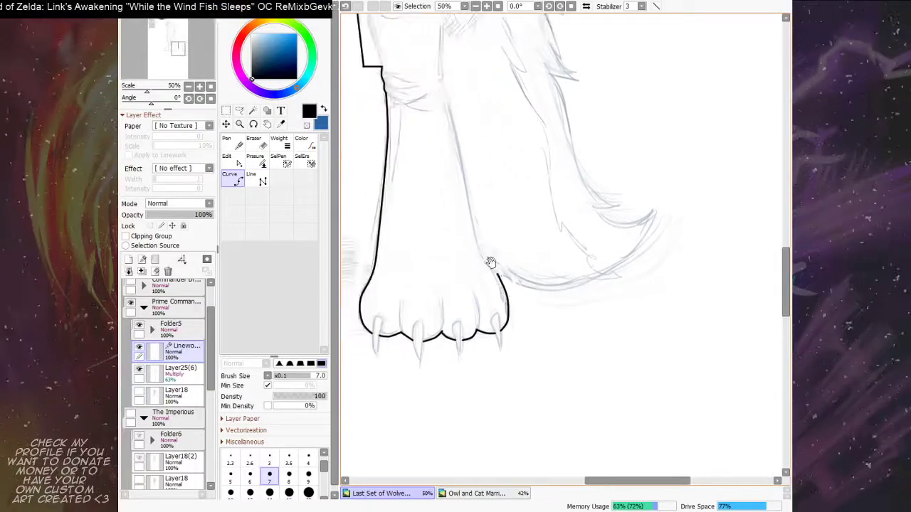
Step: Switch to the linework Pen at size 6 and ink the pointed claws below the second paw's toes
{"action": "left_click", "coordinate": [233, 144]}
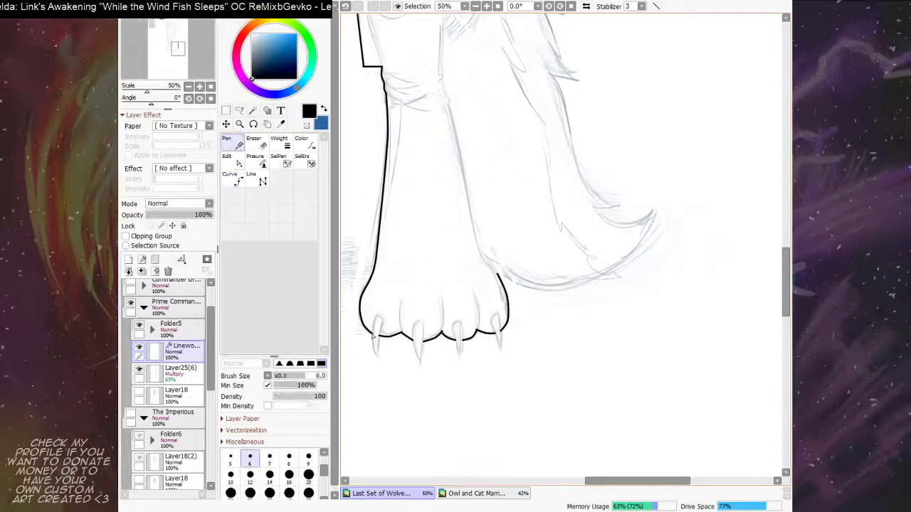
{"action": "left_click_drag", "start_coordinate": [372, 335], "coordinate": [377, 353]}
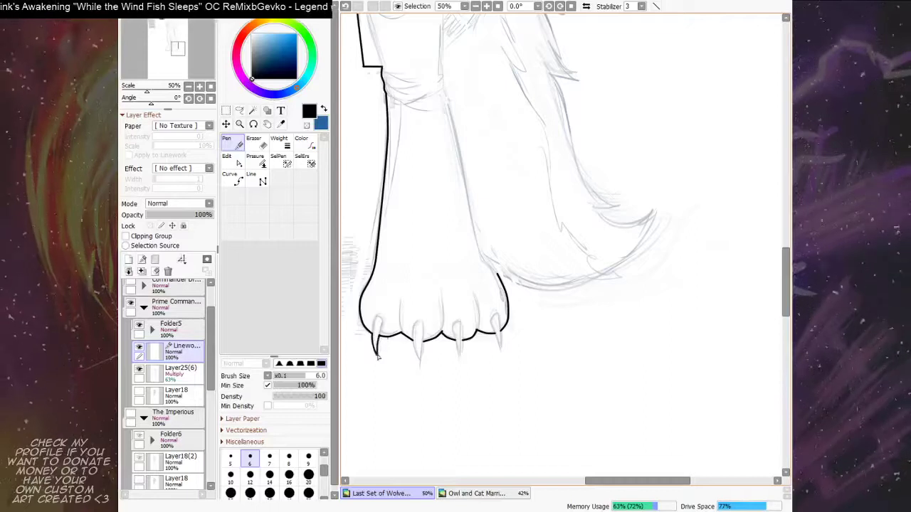
{"action": "left_click_drag", "start_coordinate": [456, 292], "coordinate": [435, 279]}
{"action": "left_click_drag", "start_coordinate": [392, 327], "coordinate": [400, 348]}
{"action": "left_click_drag", "start_coordinate": [468, 291], "coordinate": [433, 283]}
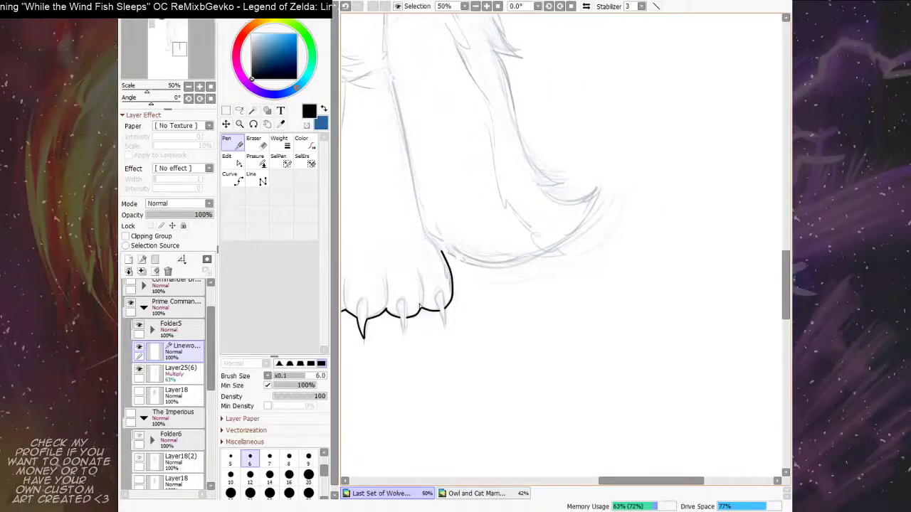
{"action": "mouse_move", "coordinate": [400, 322]}
{"action": "left_mouse_down"}
{"action": "mouse_move", "coordinate": [403, 339]}
{"action": "mouse_move", "coordinate": [443, 319]}
{"action": "mouse_move", "coordinate": [445, 326]}
{"action": "left_mouse_up"}
{"action": "left_click_drag", "start_coordinate": [474, 279], "coordinate": [440, 331]}
Step: Switch to the Curve tool at size 7 and ink the tail's lower edge from the paw to the tail tip
{"action": "left_click", "coordinate": [236, 180]}
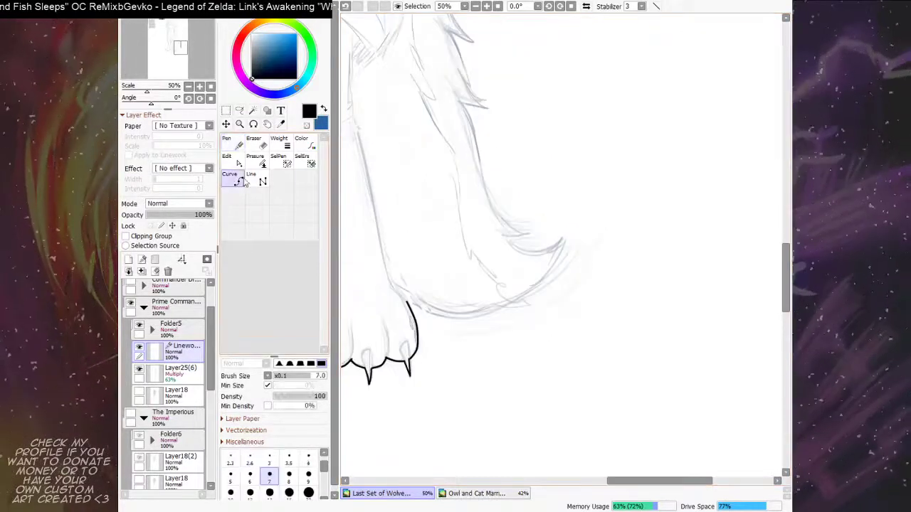
{"action": "left_click_drag", "start_coordinate": [432, 226], "coordinate": [400, 223]}
{"action": "left_click", "coordinate": [377, 300]}
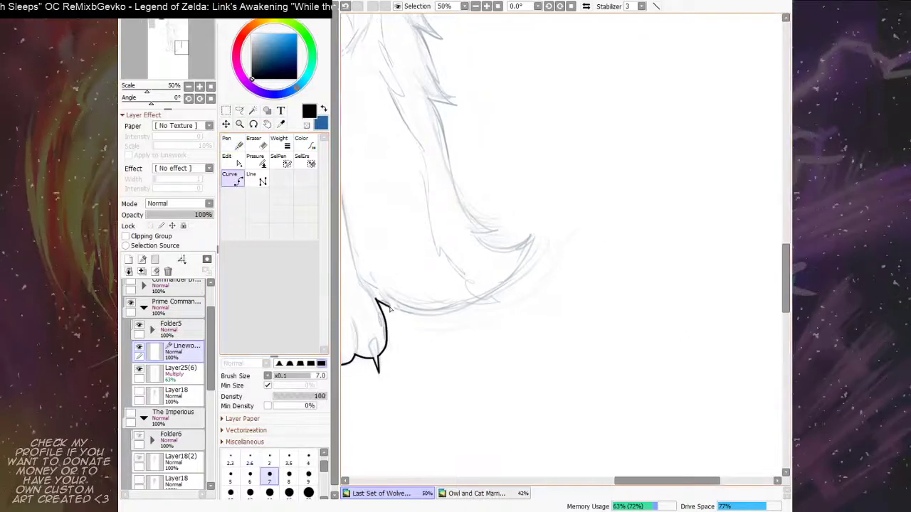
{"action": "left_click", "coordinate": [420, 316]}
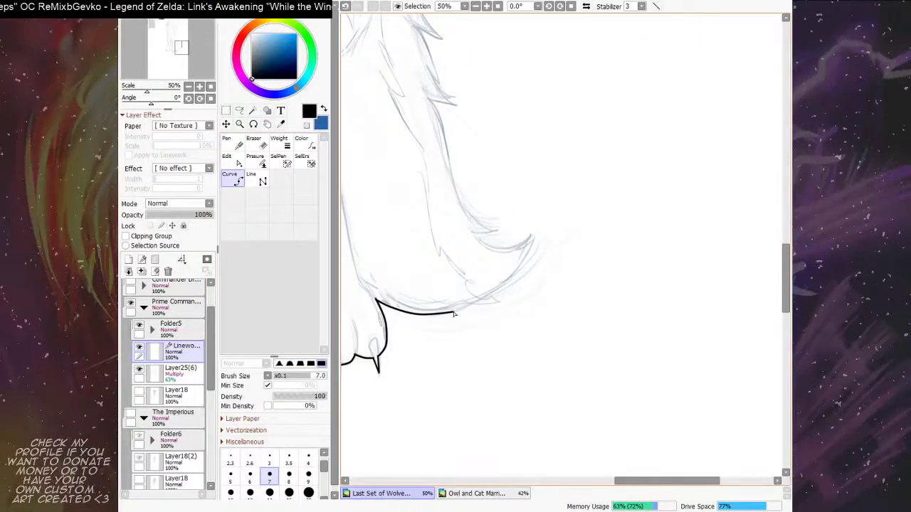
{"action": "left_click", "coordinate": [455, 312]}
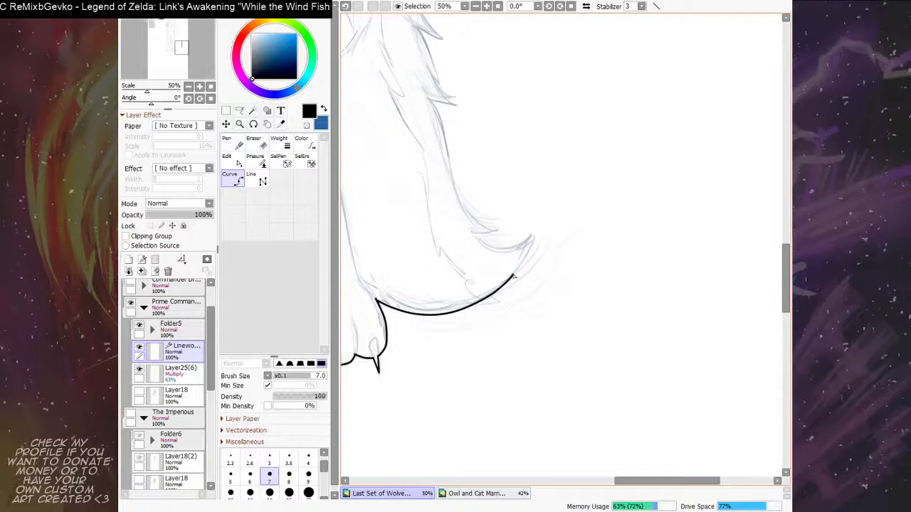
{"action": "double_click", "coordinate": [535, 238]}
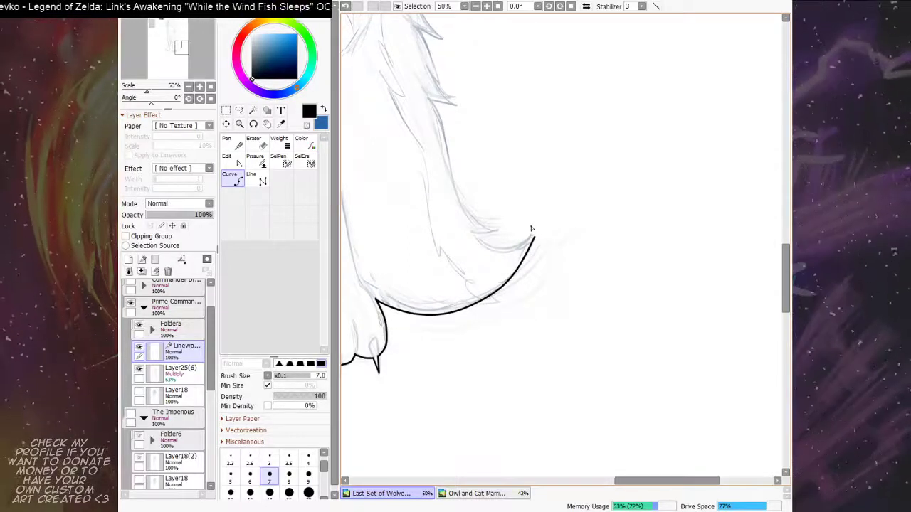
Step: Ink the upper edge of the tail tip, its first fur tuft and the outer tail edge up to the next tuft
{"action": "left_click_drag", "start_coordinate": [550, 221], "coordinate": [529, 258]}
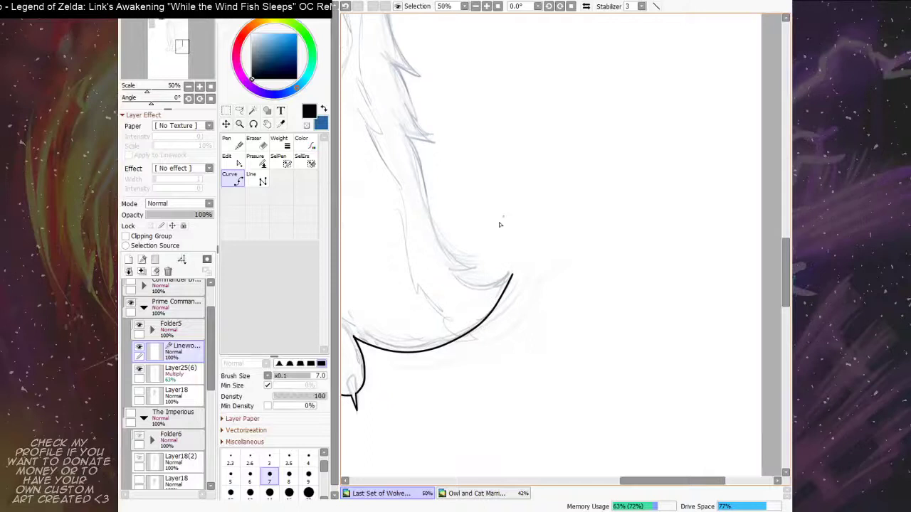
{"action": "left_click", "coordinate": [451, 271]}
{"action": "left_click", "coordinate": [467, 282]}
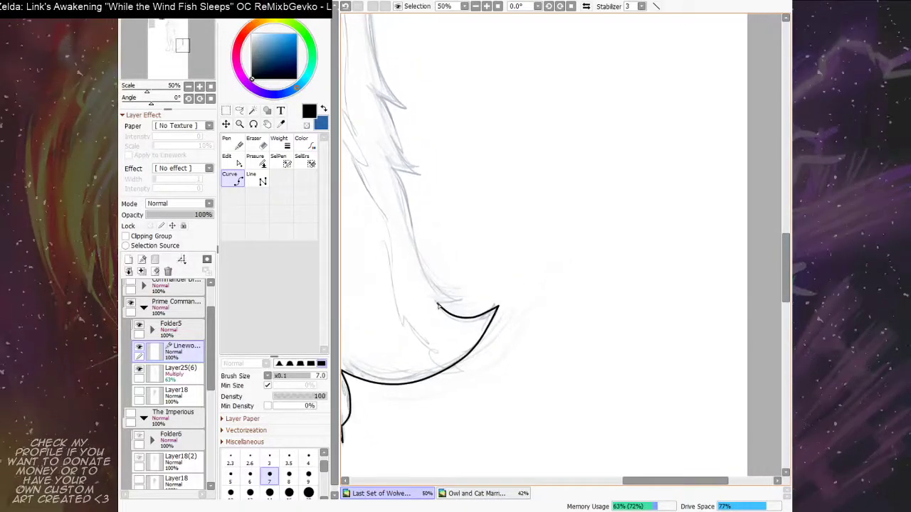
{"action": "left_click_drag", "start_coordinate": [438, 304], "coordinate": [464, 298]}
{"action": "mouse_move", "coordinate": [392, 188]}
{"action": "left_mouse_down"}
{"action": "mouse_move", "coordinate": [426, 300]}
{"action": "mouse_move", "coordinate": [457, 316]}
{"action": "left_mouse_up"}
{"action": "double_click", "coordinate": [457, 316]}
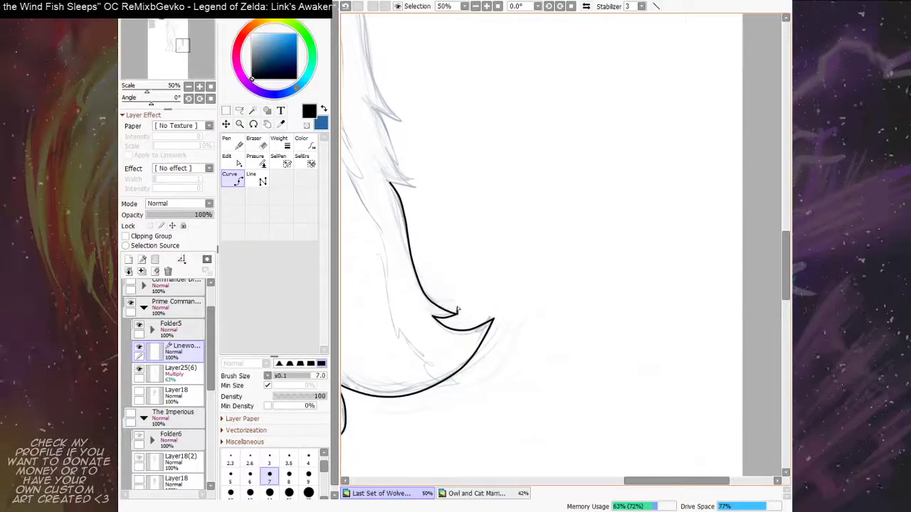
Step: Ink the jagged double-pointed fur tuft on the tail's outer edge and the line up to the tuft above it
{"action": "left_click_drag", "start_coordinate": [478, 254], "coordinate": [493, 385]}
{"action": "left_click_drag", "start_coordinate": [406, 317], "coordinate": [449, 310]}
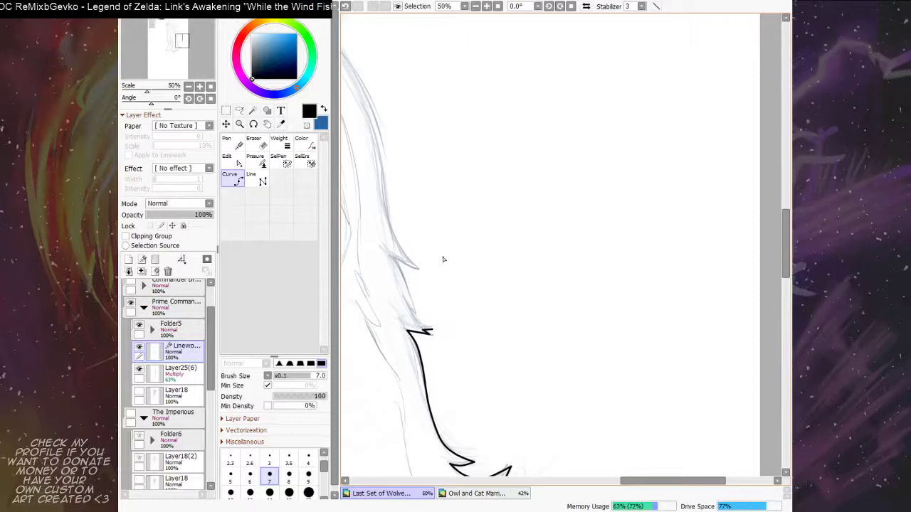
{"action": "mouse_move", "coordinate": [443, 259]}
{"action": "left_mouse_down"}
{"action": "mouse_move", "coordinate": [448, 273]}
{"action": "mouse_move", "coordinate": [412, 295]}
{"action": "mouse_move", "coordinate": [416, 314]}
{"action": "left_mouse_up"}
{"action": "left_click", "coordinate": [397, 272]}
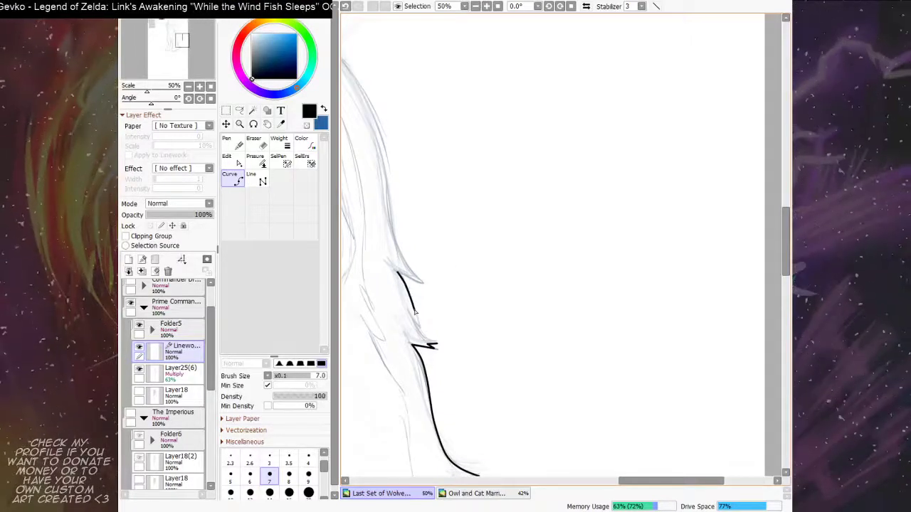
{"action": "left_click", "coordinate": [416, 315]}
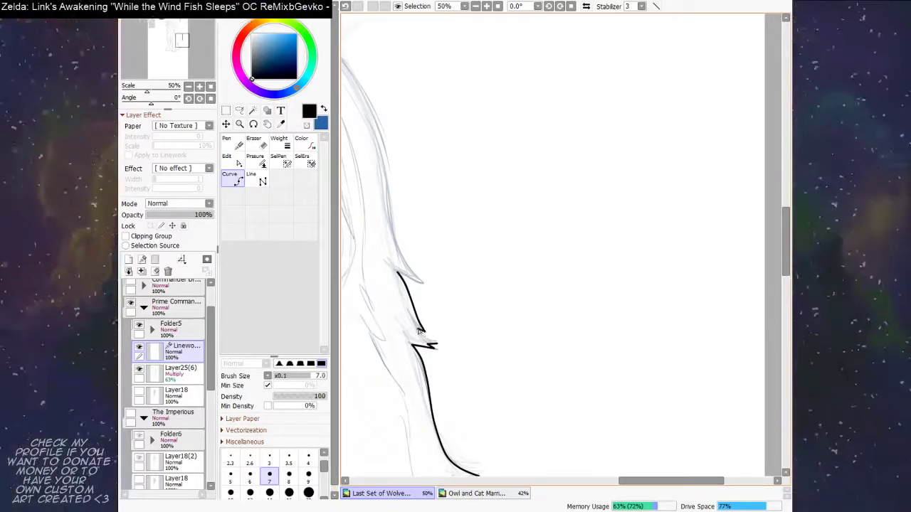
{"action": "left_click", "coordinate": [418, 329]}
{"action": "left_click_drag", "start_coordinate": [426, 342], "coordinate": [439, 347]}
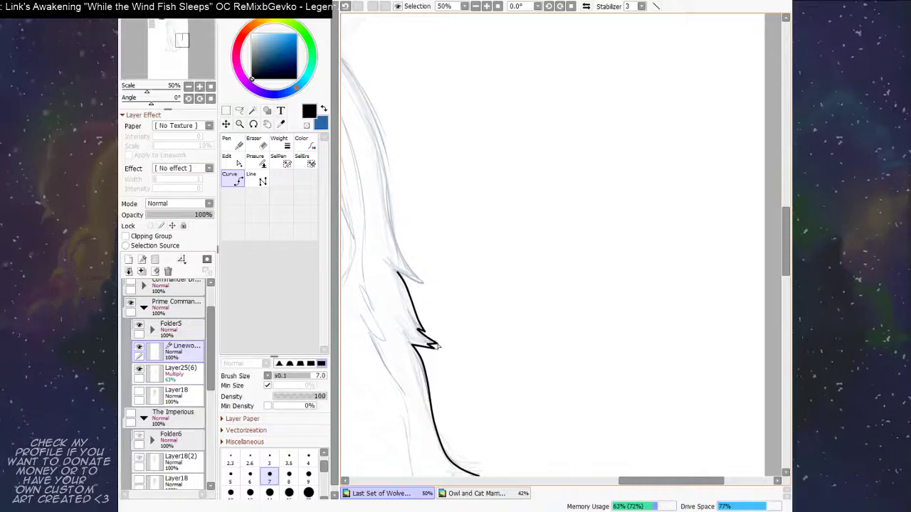
Step: Ink the tail's uppermost fur tuft and its long outer edge up to the tail's base at the hip
{"action": "scroll", "coordinate": [439, 347], "scroll_direction": "up", "scroll_amount": 3}
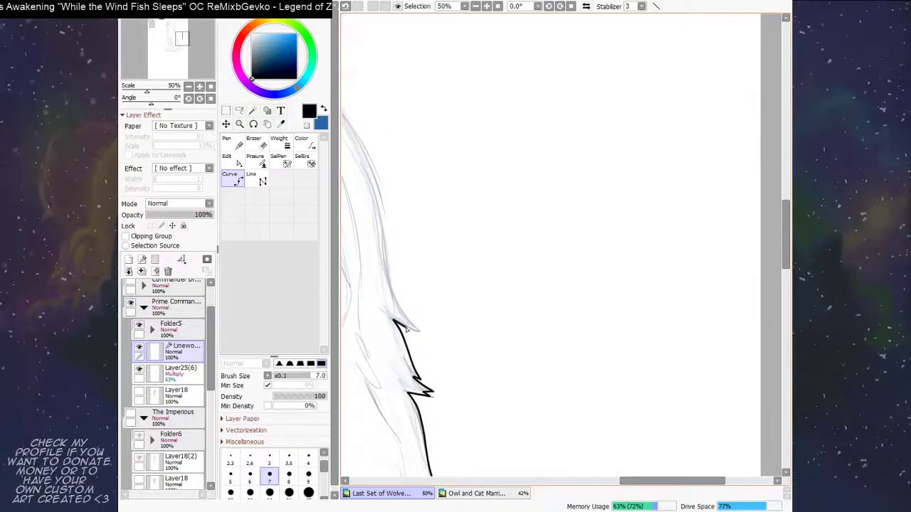
{"action": "left_click_drag", "start_coordinate": [448, 275], "coordinate": [542, 298]}
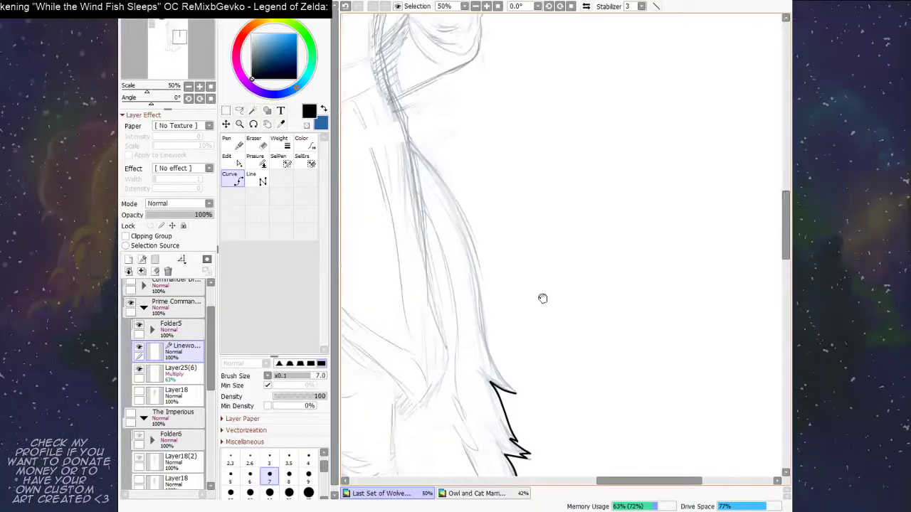
{"action": "mouse_move", "coordinate": [411, 145]}
{"action": "left_mouse_down"}
{"action": "mouse_move", "coordinate": [452, 187]}
{"action": "mouse_move", "coordinate": [468, 222]}
{"action": "mouse_move", "coordinate": [491, 374]}
{"action": "left_mouse_up"}
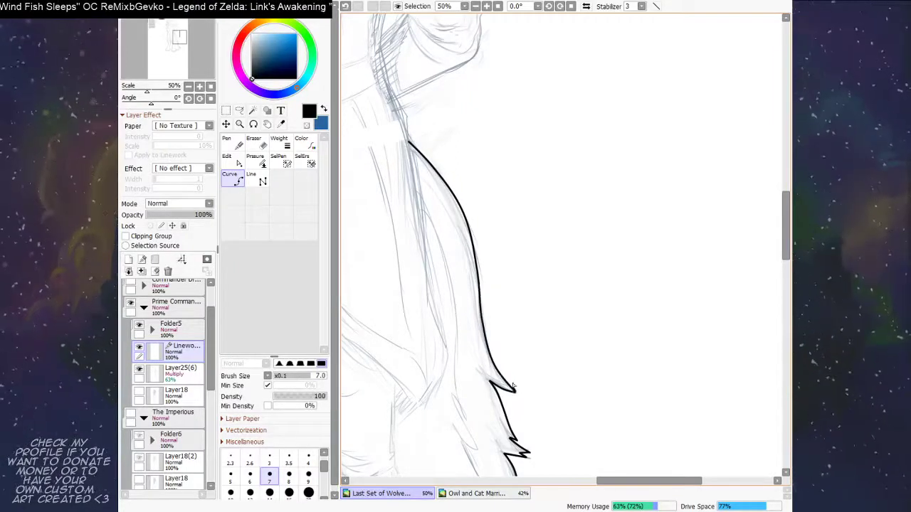
{"action": "mouse_move", "coordinate": [512, 244]}
{"action": "left_mouse_down"}
{"action": "mouse_move", "coordinate": [568, 440]}
{"action": "mouse_move", "coordinate": [536, 374]}
{"action": "left_mouse_up"}
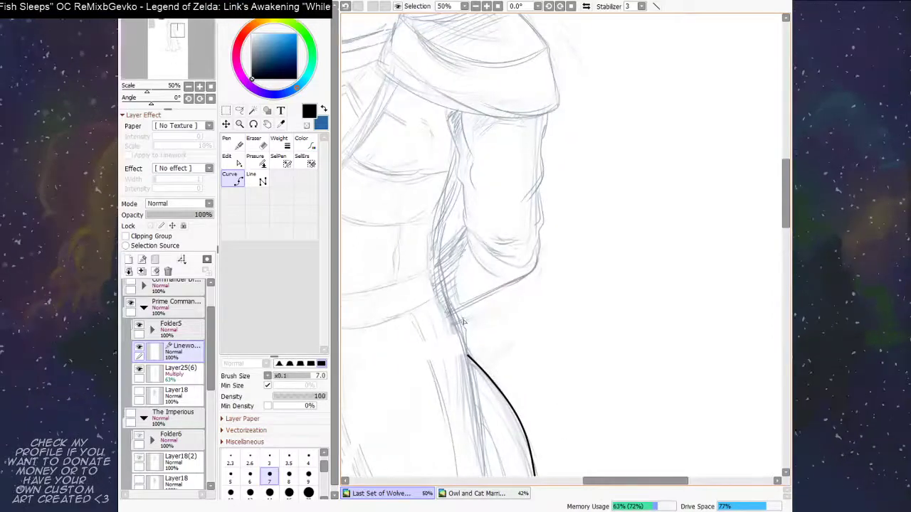
Step: Ink the short hip line up to the elbow, the waist contour and the inner forearm line beside it
{"action": "left_click_drag", "start_coordinate": [469, 357], "coordinate": [456, 313]}
{"action": "scroll", "coordinate": [484, 292], "scroll_direction": "down", "scroll_amount": 2}
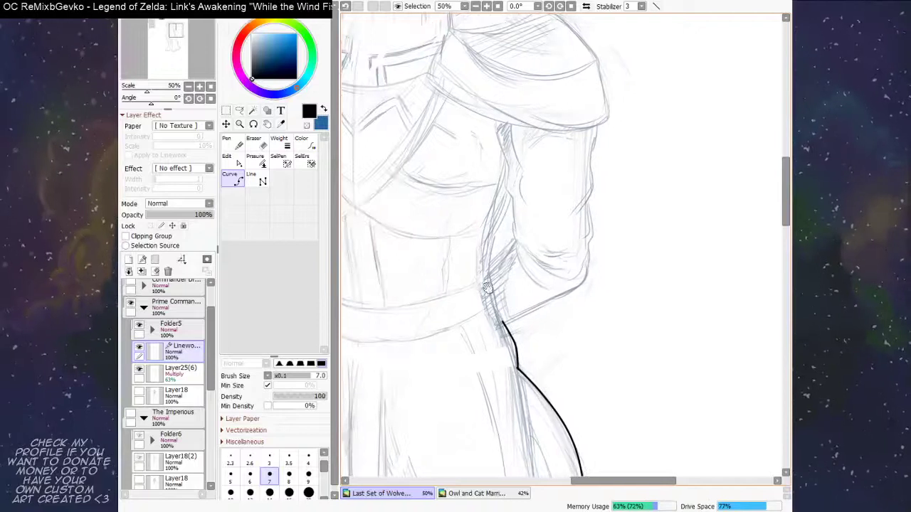
{"action": "scroll", "coordinate": [489, 287], "scroll_direction": "down", "scroll_amount": 2}
{"action": "scroll", "coordinate": [488, 288], "scroll_direction": "up", "scroll_amount": 1}
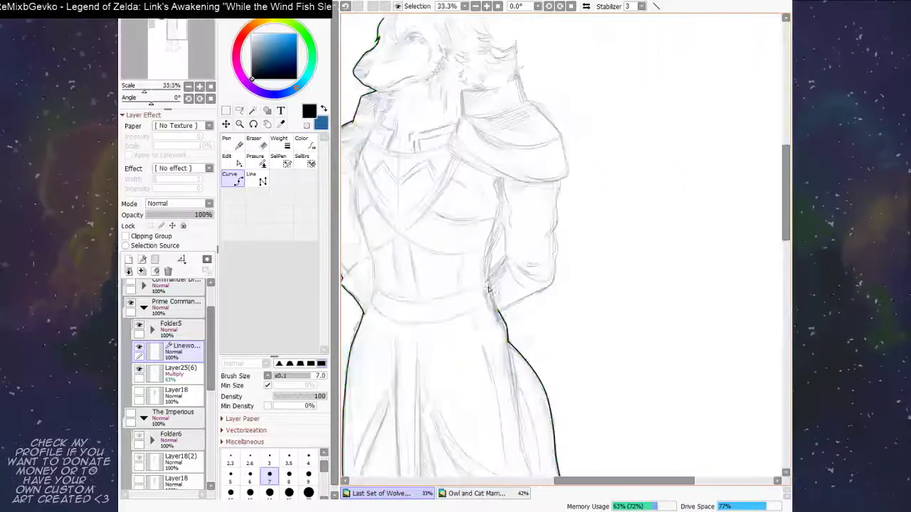
{"action": "left_click_drag", "start_coordinate": [547, 233], "coordinate": [536, 261]}
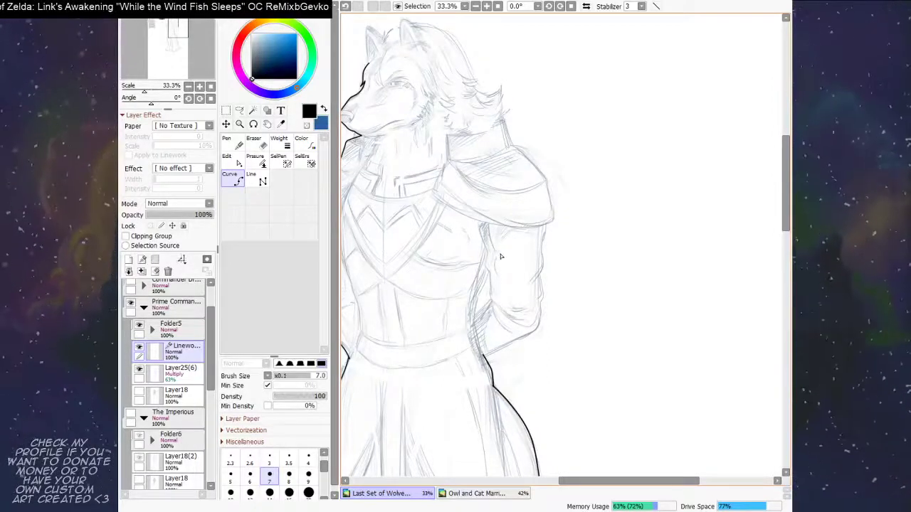
{"action": "mouse_move", "coordinate": [510, 275]}
{"action": "left_mouse_down"}
{"action": "mouse_move", "coordinate": [484, 283]}
{"action": "mouse_move", "coordinate": [471, 325]}
{"action": "mouse_move", "coordinate": [489, 292]}
{"action": "mouse_move", "coordinate": [468, 284]}
{"action": "left_mouse_up"}
{"action": "key", "text": "Return"}
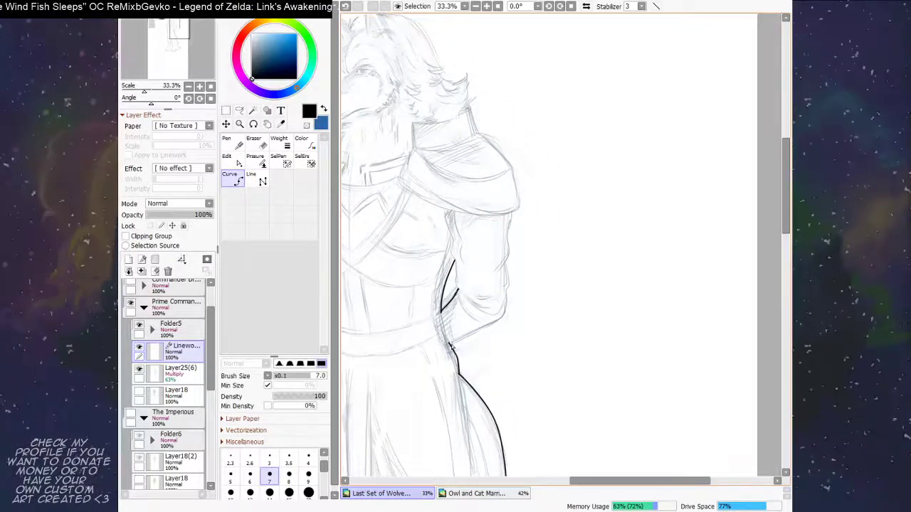
Step: Ink the bent arm's lower edge, close its inner line at the waist gap, and ink the outer sleeve up to the pauldron
{"action": "left_click", "coordinate": [450, 345]}
{"action": "mouse_move", "coordinate": [450, 345]}
{"action": "left_mouse_down"}
{"action": "mouse_move", "coordinate": [502, 317]}
{"action": "mouse_move", "coordinate": [508, 274]}
{"action": "left_mouse_up"}
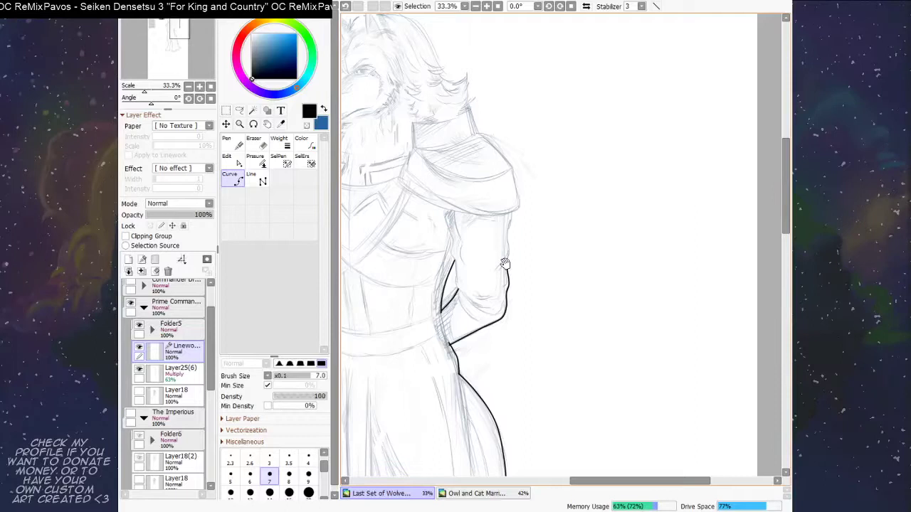
{"action": "left_click_drag", "start_coordinate": [504, 264], "coordinate": [498, 296]}
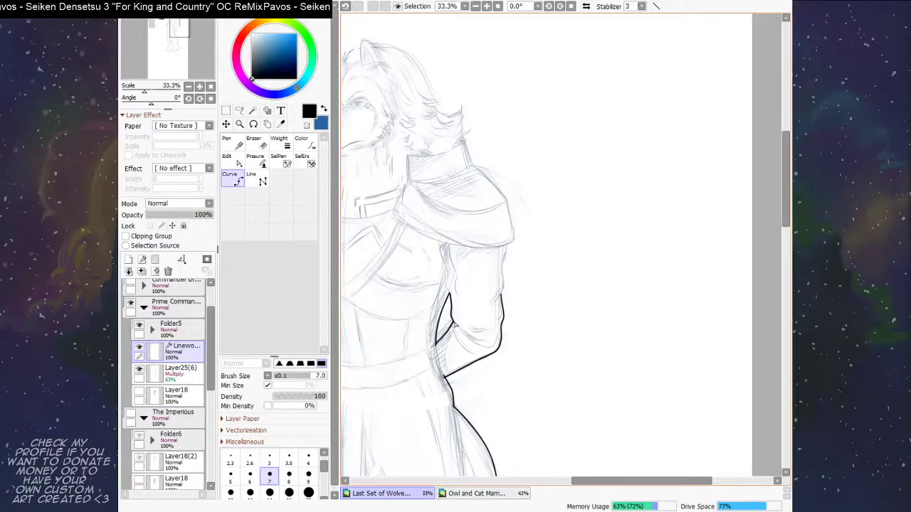
{"action": "left_click_drag", "start_coordinate": [529, 250], "coordinate": [495, 292]}
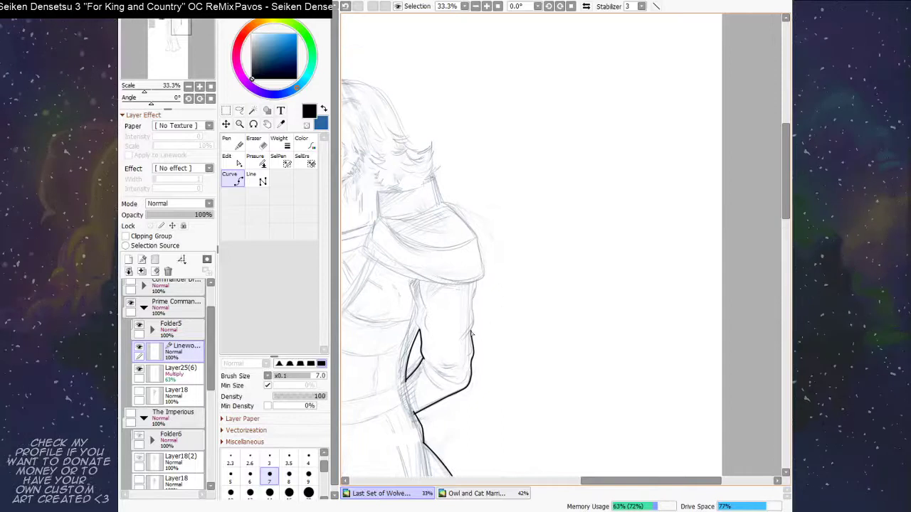
{"action": "left_click_drag", "start_coordinate": [472, 311], "coordinate": [476, 290]}
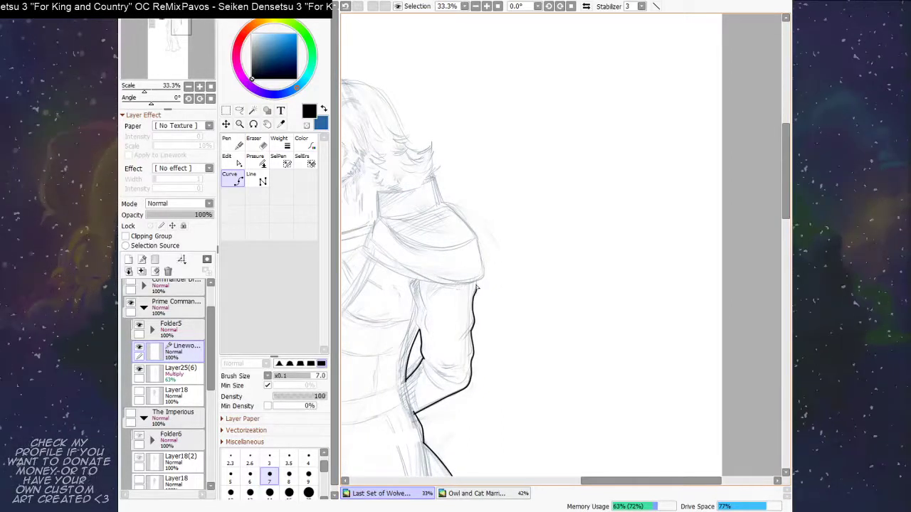
Step: Ink the outer edge of the shoulder pauldron and continue over the shoulder to the top of the collar
{"action": "mouse_move", "coordinate": [477, 283]}
{"action": "left_mouse_down"}
{"action": "mouse_move", "coordinate": [468, 308]}
{"action": "mouse_move", "coordinate": [465, 281]}
{"action": "mouse_move", "coordinate": [483, 346]}
{"action": "mouse_move", "coordinate": [476, 324]}
{"action": "left_mouse_up"}
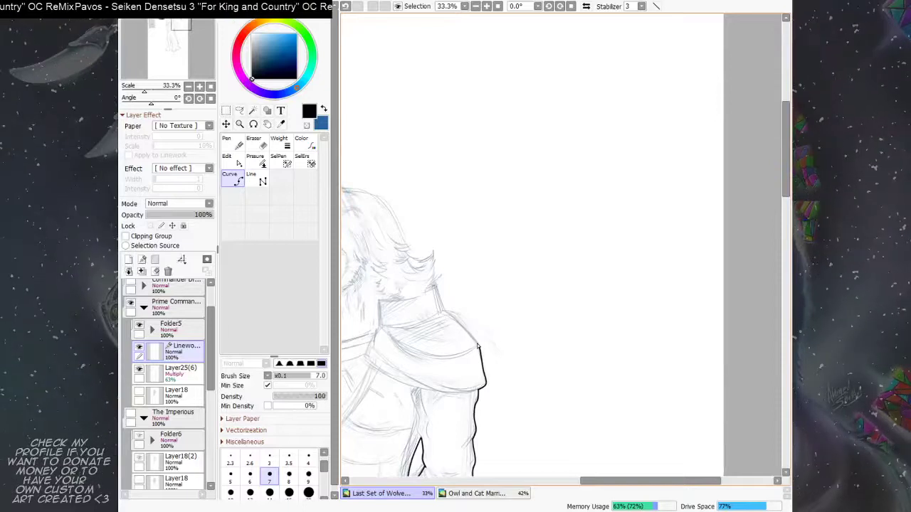
{"action": "left_click", "coordinate": [479, 347]}
{"action": "mouse_move", "coordinate": [458, 322]}
{"action": "left_mouse_down"}
{"action": "mouse_move", "coordinate": [447, 306]}
{"action": "mouse_move", "coordinate": [456, 339]}
{"action": "mouse_move", "coordinate": [480, 313]}
{"action": "mouse_move", "coordinate": [516, 311]}
{"action": "mouse_move", "coordinate": [491, 359]}
{"action": "mouse_move", "coordinate": [474, 457]}
{"action": "left_mouse_up"}
{"action": "scroll", "coordinate": [455, 348], "scroll_direction": "up", "scroll_amount": 1}
{"action": "scroll", "coordinate": [442, 354], "scroll_direction": "up", "scroll_amount": 1}
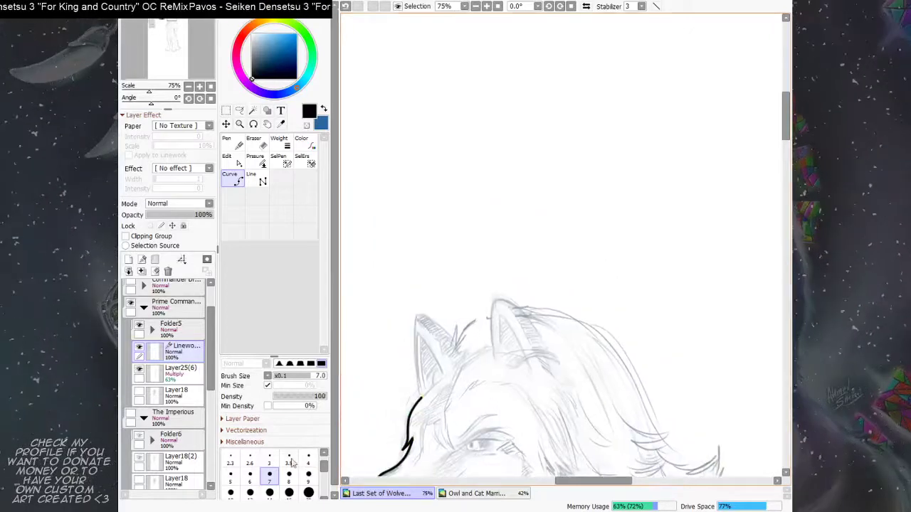
{"action": "left_click", "coordinate": [250, 474]}
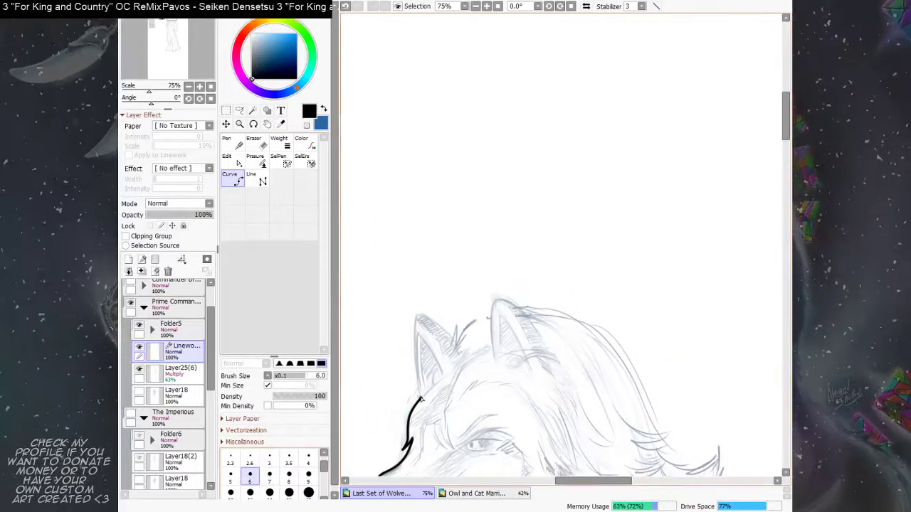
{"action": "mouse_move", "coordinate": [422, 398]}
{"action": "left_mouse_down"}
{"action": "mouse_move", "coordinate": [394, 402]}
{"action": "mouse_move", "coordinate": [306, 459]}
{"action": "mouse_move", "coordinate": [321, 429]}
{"action": "mouse_move", "coordinate": [469, 254]}
{"action": "mouse_move", "coordinate": [463, 306]}
{"action": "left_mouse_up"}
Step: Set the brush size to 4, drop the straight line over the ear, and ink the front ear's outer edge to its tip
{"action": "left_click", "coordinate": [308, 456]}
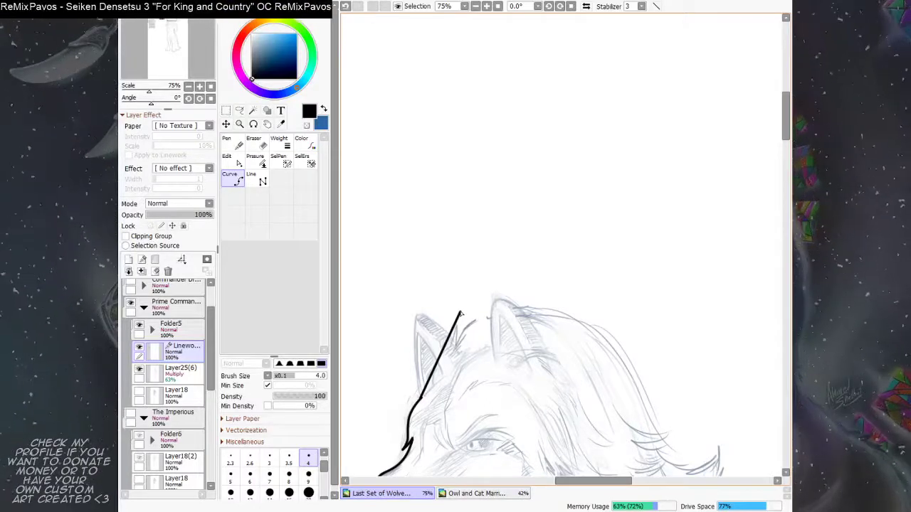
{"action": "left_click_drag", "start_coordinate": [461, 314], "coordinate": [466, 303]}
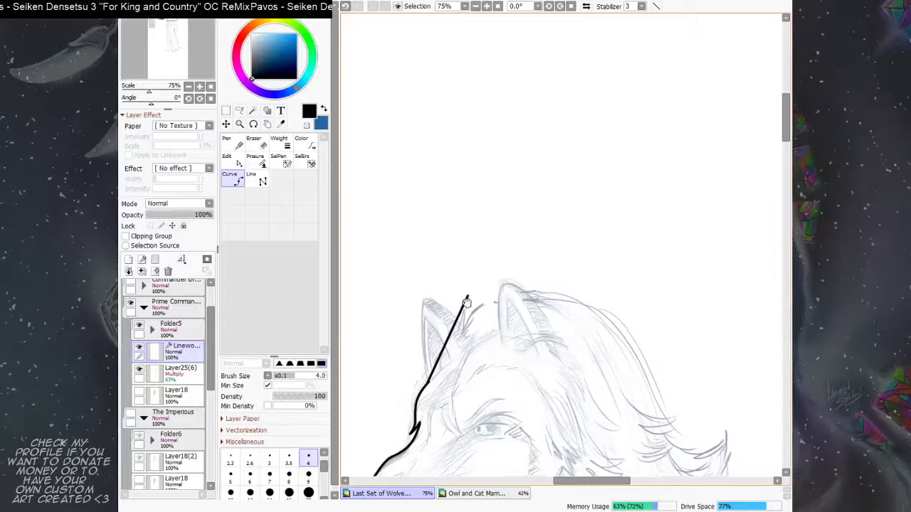
{"action": "left_click_drag", "start_coordinate": [466, 306], "coordinate": [465, 309]}
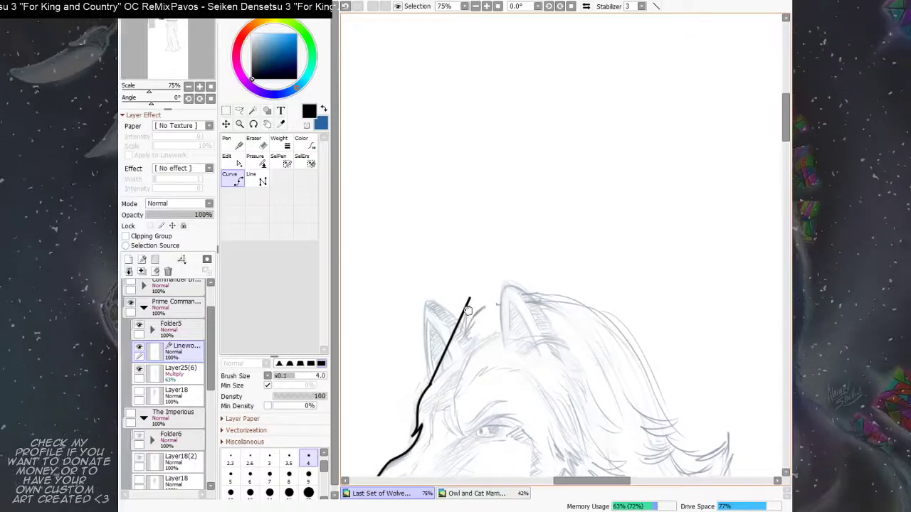
{"action": "left_click", "coordinate": [430, 385]}
{"action": "left_click", "coordinate": [427, 361]}
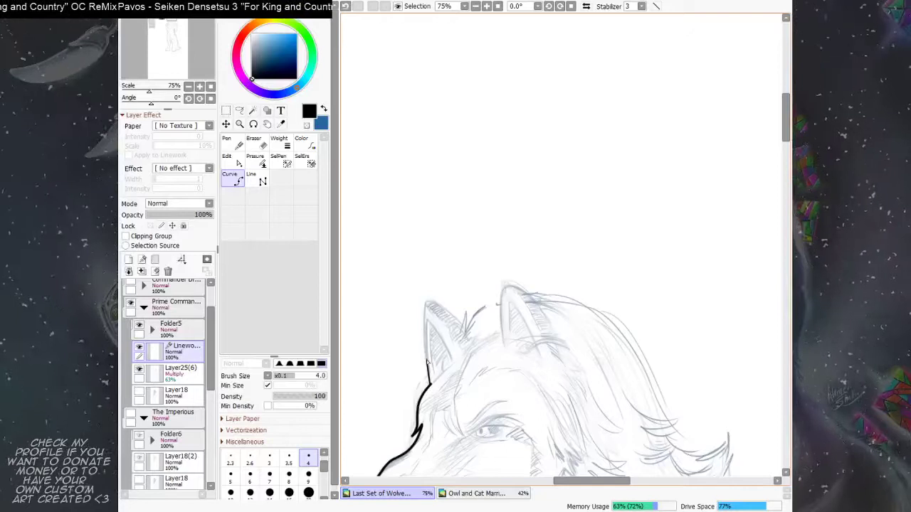
{"action": "left_click", "coordinate": [426, 306]}
{"action": "left_click", "coordinate": [429, 302]}
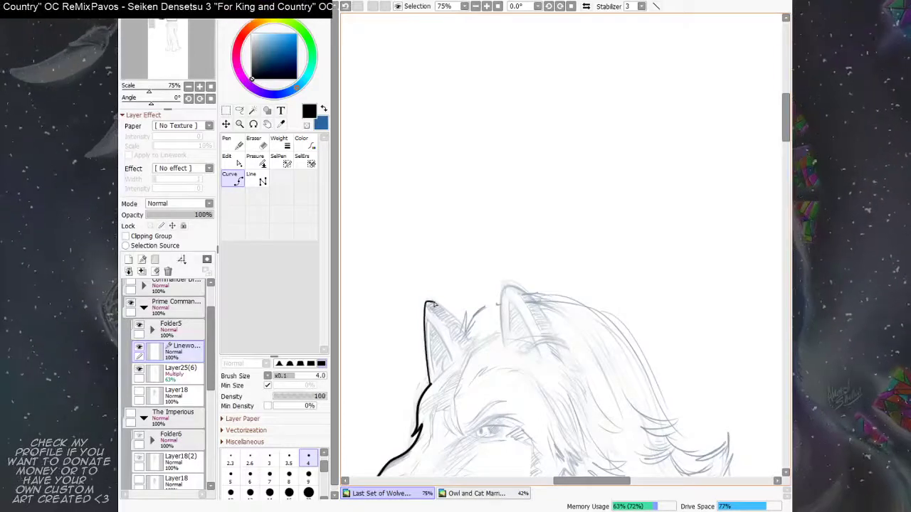
Step: Ink the front ear's back edge, the spiky fur tuft at its base and the head curve to the second ear
{"action": "double_click", "coordinate": [462, 325]}
{"action": "left_click_drag", "start_coordinate": [472, 310], "coordinate": [458, 309]}
{"action": "left_click", "coordinate": [453, 327]}
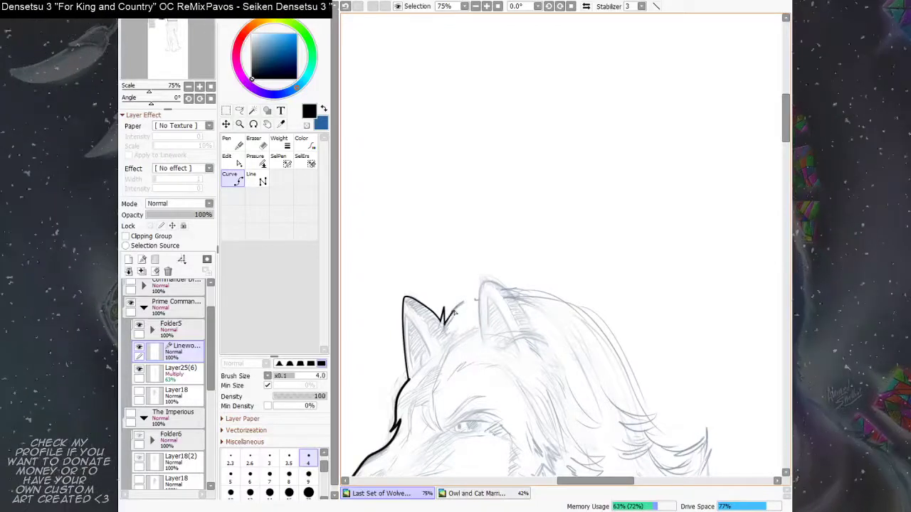
{"action": "left_click", "coordinate": [462, 305]}
{"action": "double_click", "coordinate": [479, 300]}
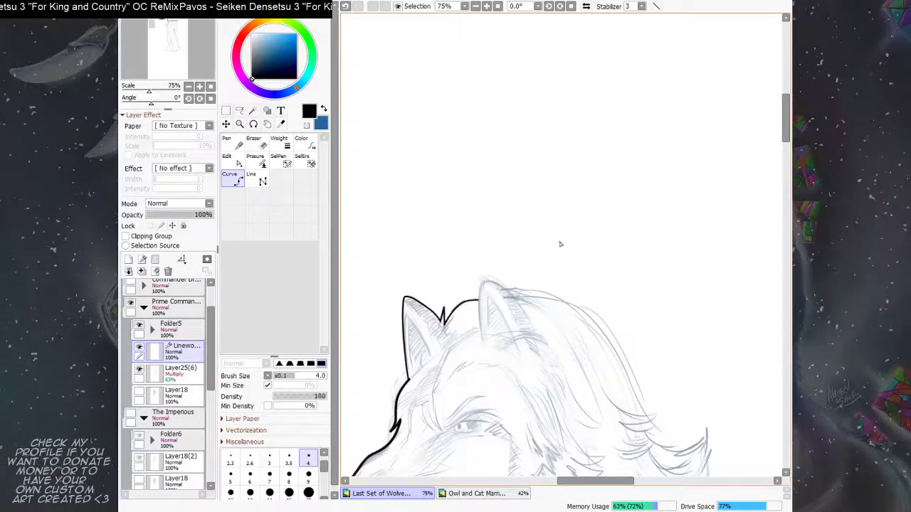
Step: Ink the second ear's outline from its front edge over the tip and down to the hair behind it
{"action": "left_click_drag", "start_coordinate": [549, 260], "coordinate": [502, 285]}
{"action": "left_click", "coordinate": [432, 325]}
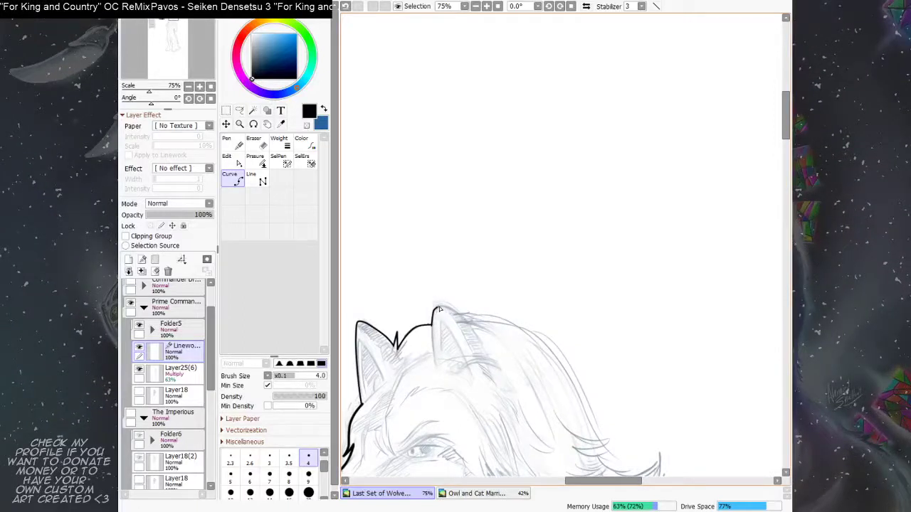
{"action": "left_click", "coordinate": [440, 308]}
{"action": "double_click", "coordinate": [469, 321]}
{"action": "left_click_drag", "start_coordinate": [479, 309], "coordinate": [469, 302]}
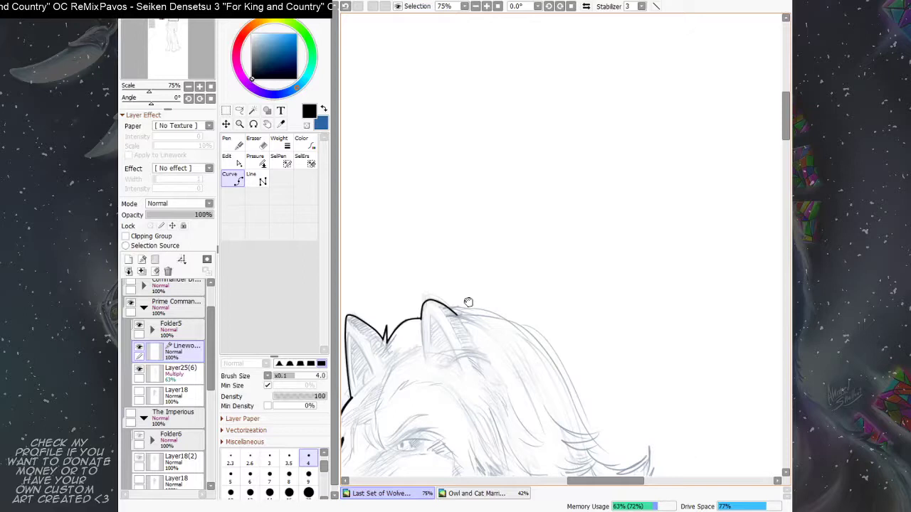
Step: Ink the curve of the hair from behind the second ear down the back of the head to the first hair tufts
{"action": "left_click_drag", "start_coordinate": [468, 303], "coordinate": [526, 231]}
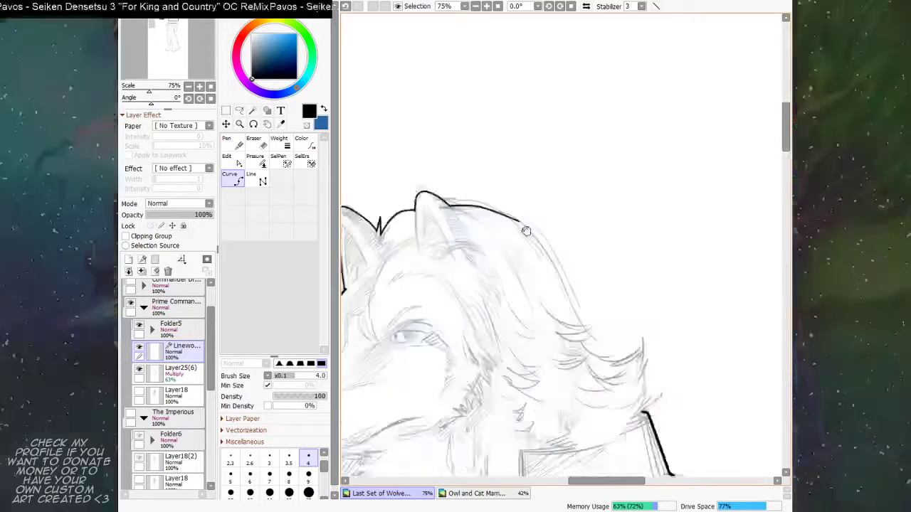
{"action": "scroll", "coordinate": [549, 254], "scroll_direction": "down", "scroll_amount": 3}
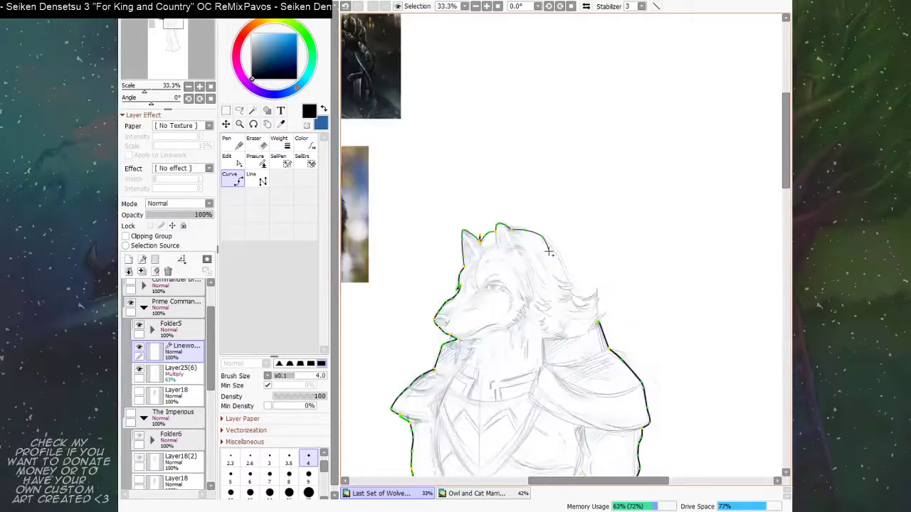
{"action": "scroll", "coordinate": [549, 253], "scroll_direction": "up", "scroll_amount": 1}
{"action": "left_click", "coordinate": [549, 240]}
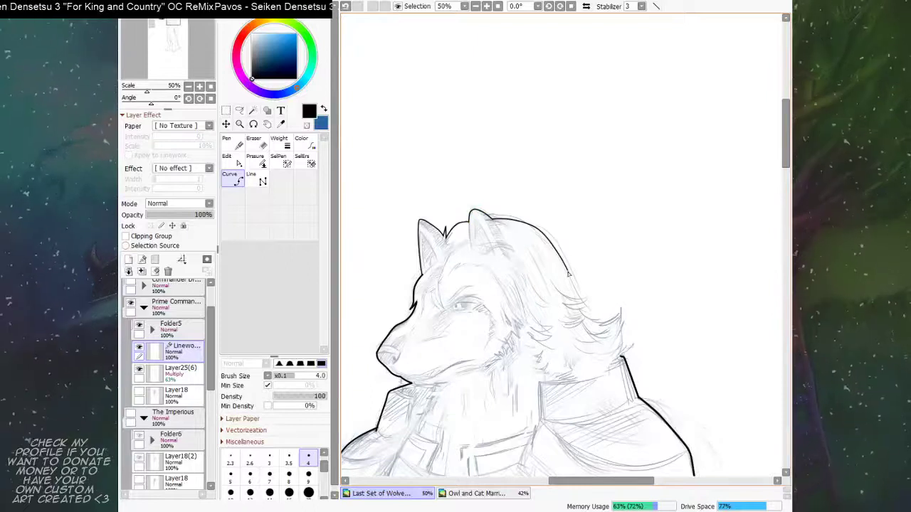
{"action": "left_click", "coordinate": [581, 299]}
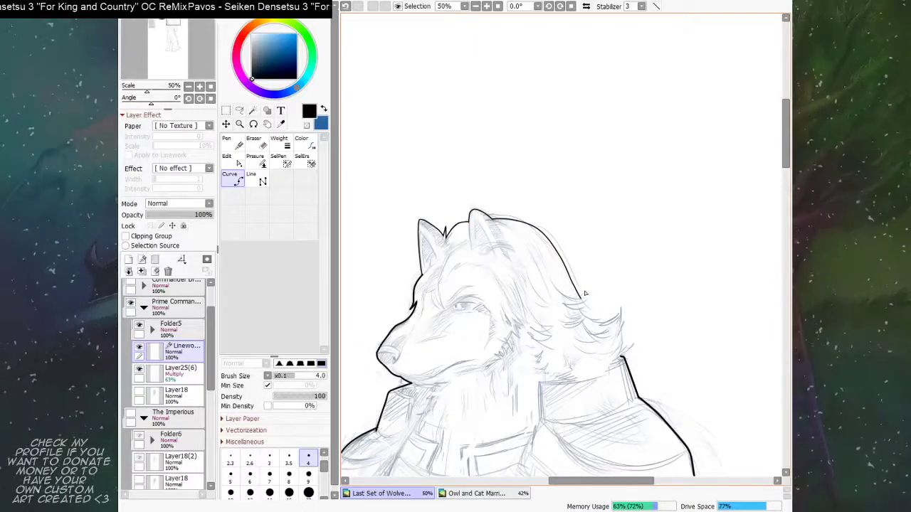
Step: Ink the pointed hair tufts at the back of the neck and join them to the collar's top corner
{"action": "left_click_drag", "start_coordinate": [591, 285], "coordinate": [548, 272]}
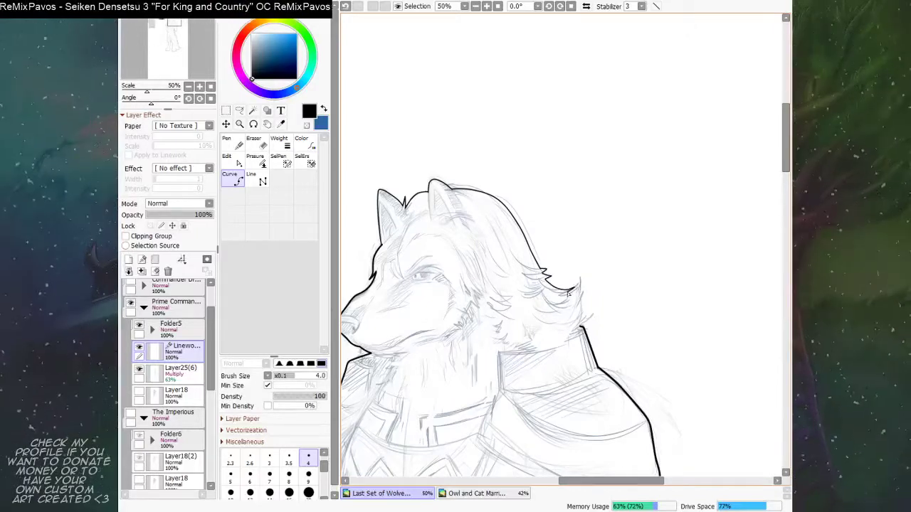
{"action": "left_click_drag", "start_coordinate": [575, 289], "coordinate": [542, 291]}
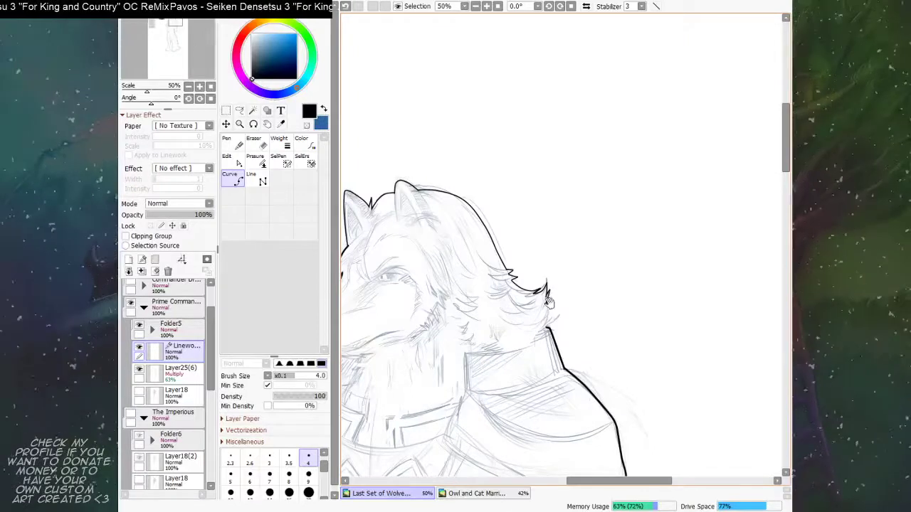
{"action": "left_click_drag", "start_coordinate": [548, 304], "coordinate": [566, 272]}
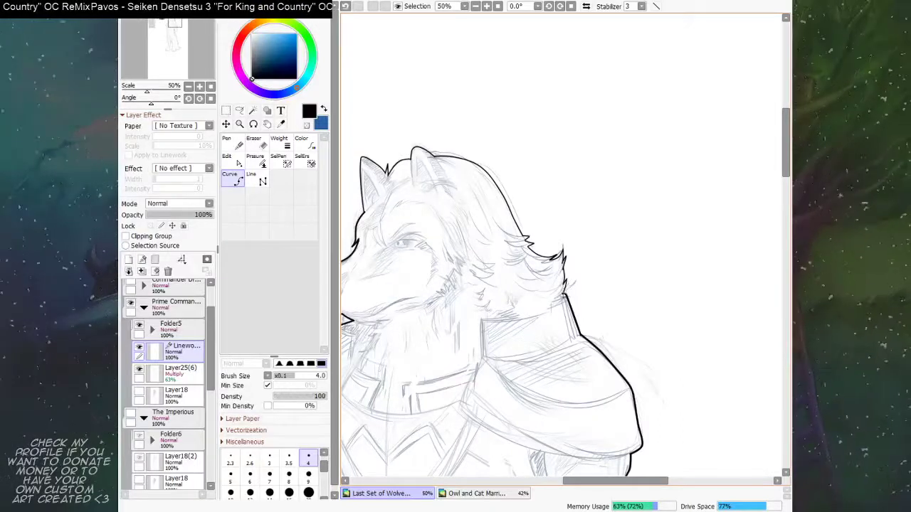
Step: Look over the inked silhouette from head to feet and collapse the Prime Commander layer folder
{"action": "left_click_drag", "start_coordinate": [484, 314], "coordinate": [578, 268]}
{"action": "scroll", "coordinate": [514, 274], "scroll_direction": "down", "scroll_amount": 2}
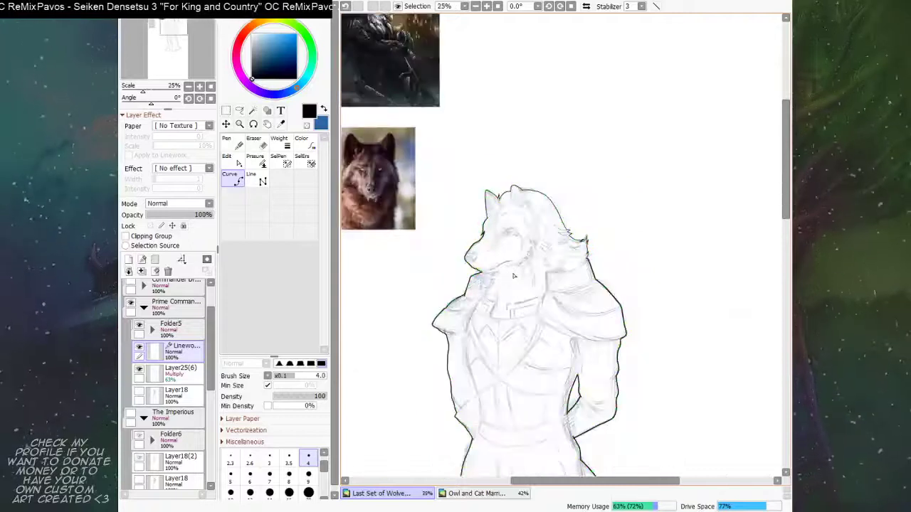
{"action": "left_click_drag", "start_coordinate": [483, 420], "coordinate": [519, 331]}
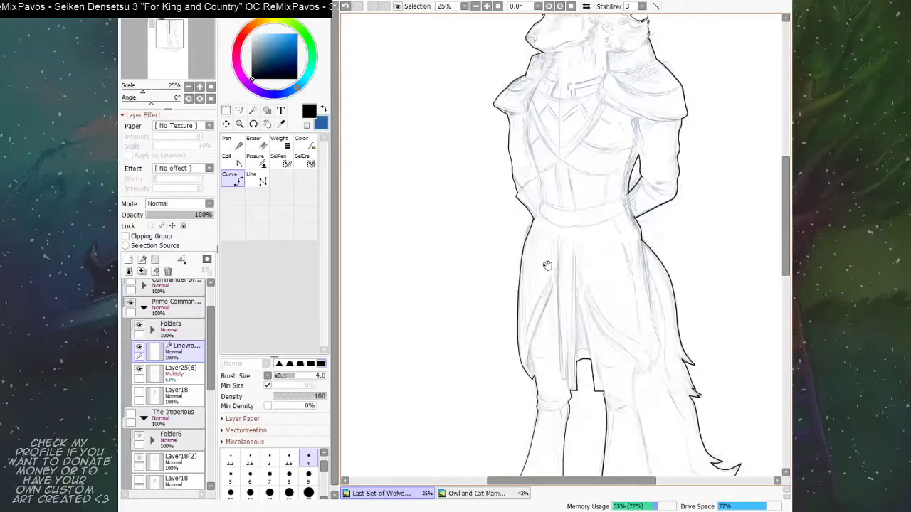
{"action": "left_click_drag", "start_coordinate": [548, 266], "coordinate": [530, 220]}
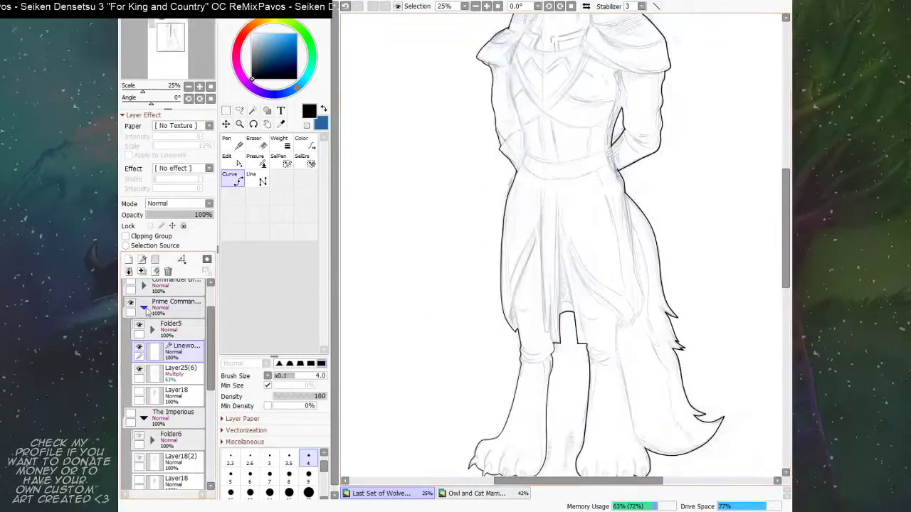
{"action": "left_click", "coordinate": [144, 308]}
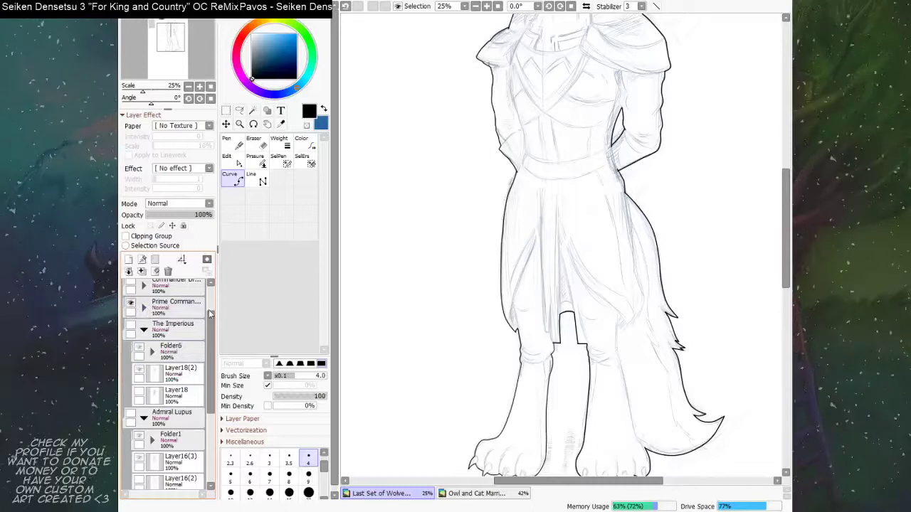
Step: Check the Commander folders' sketches, leave them and the Prime Commander folder hidden, and show The Imperious folder
{"action": "scroll", "coordinate": [179, 308], "scroll_direction": "up", "scroll_amount": 2}
{"action": "left_click", "coordinate": [132, 350]}
{"action": "left_click", "coordinate": [131, 333]}
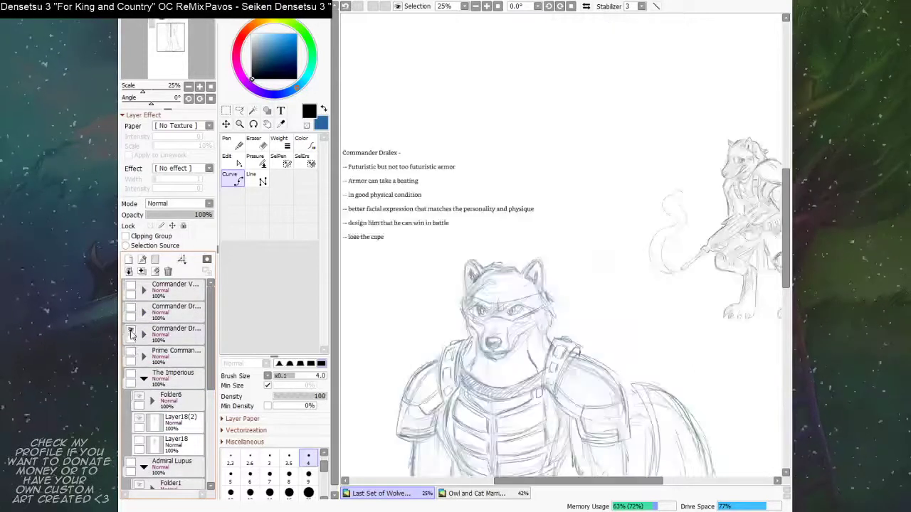
{"action": "left_click", "coordinate": [131, 334]}
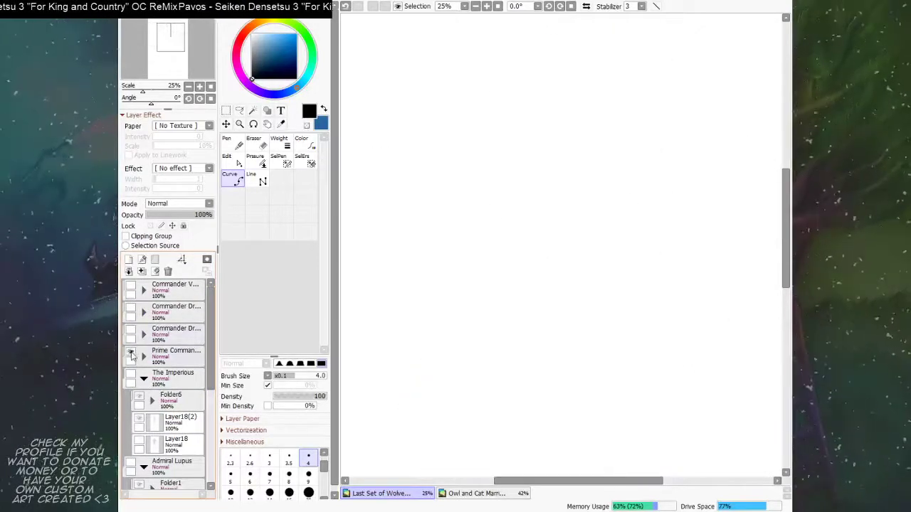
{"action": "left_click", "coordinate": [131, 354]}
{"action": "left_click", "coordinate": [131, 354]}
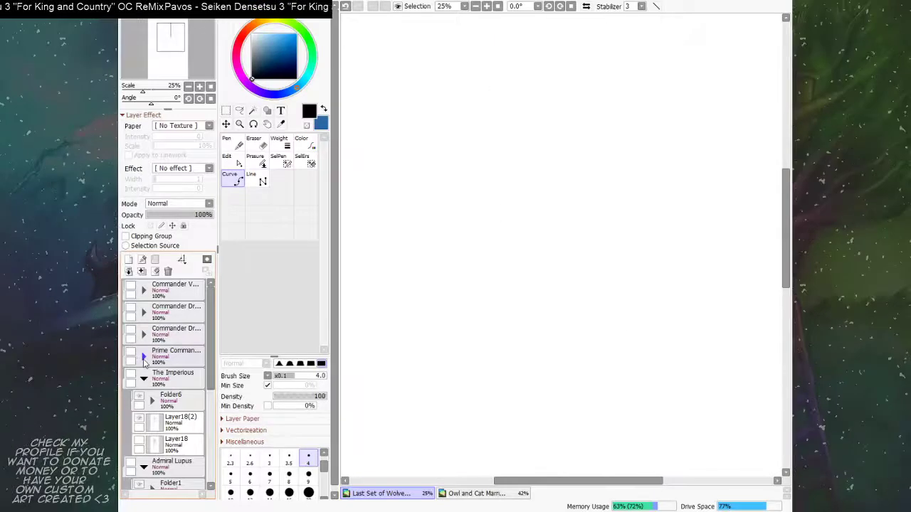
{"action": "left_click", "coordinate": [131, 375]}
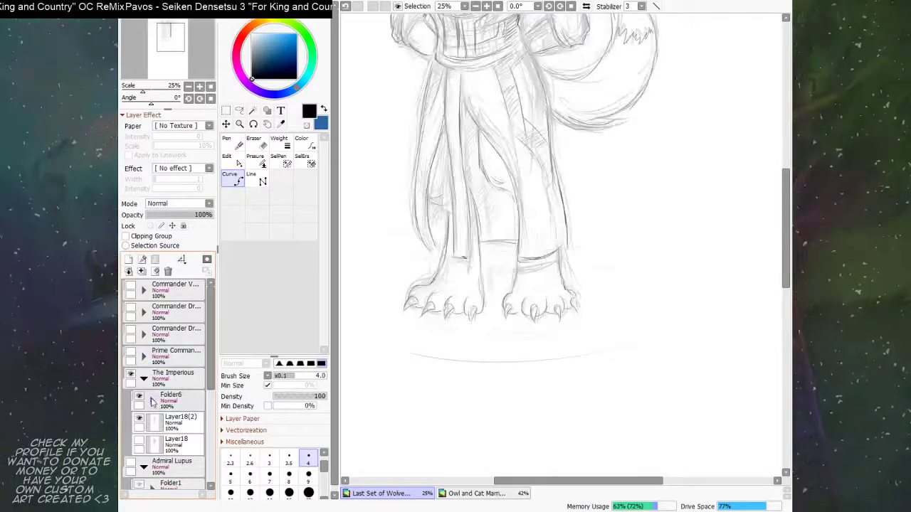
Step: Check which sketch Layer18(2) holds and lower that layer's opacity to 56%
{"action": "left_click", "coordinate": [139, 421]}
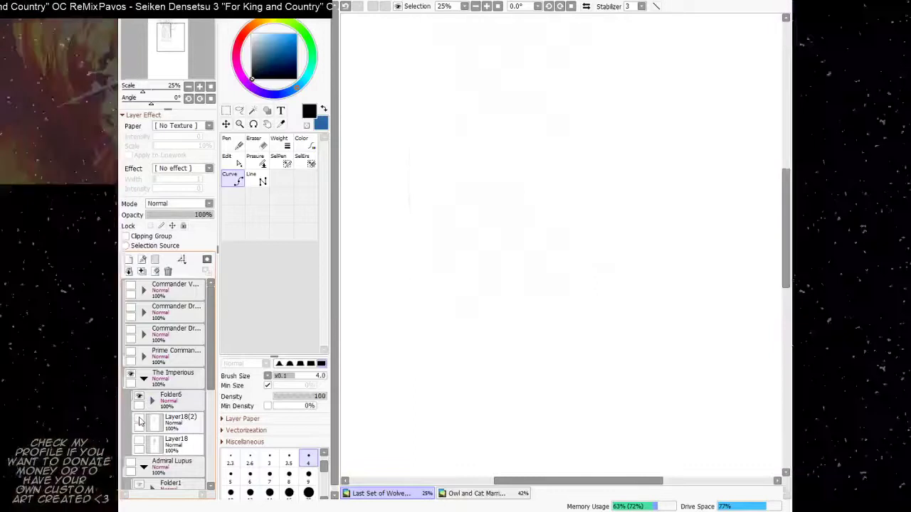
{"action": "left_click", "coordinate": [140, 421]}
{"action": "left_click", "coordinate": [177, 423]}
{"action": "left_click_drag", "start_coordinate": [201, 216], "coordinate": [181, 220]}
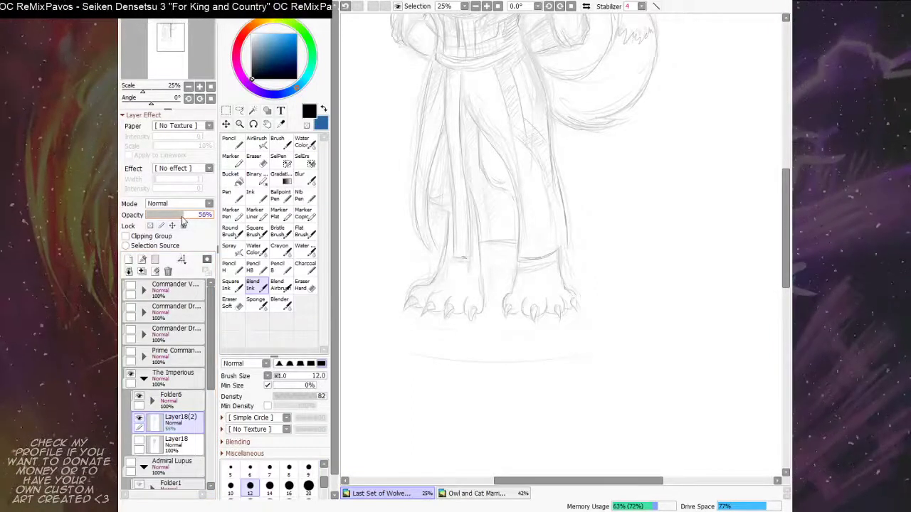
Step: Add a linework layer above Layer18(2) and set Layer18(2)'s blending mode to Multiply
{"action": "scroll", "coordinate": [171, 370], "scroll_direction": "down", "scroll_amount": 4}
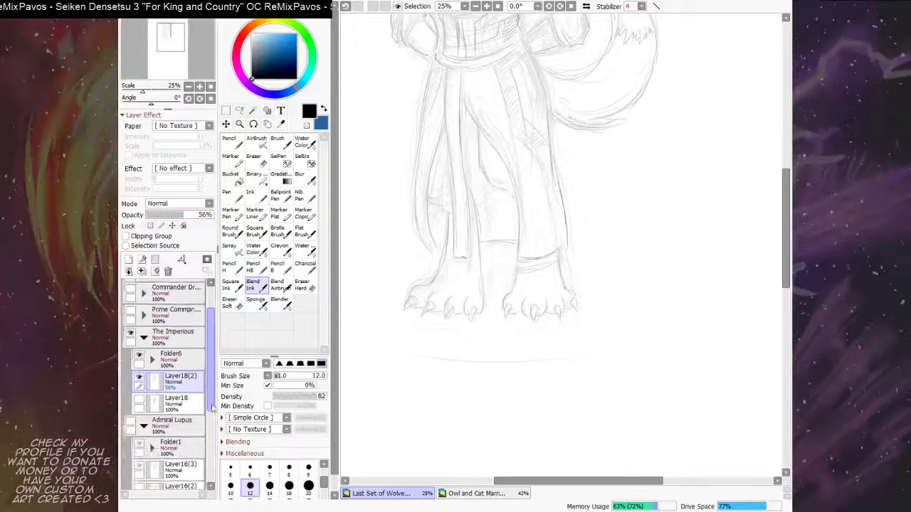
{"action": "left_click", "coordinate": [141, 259]}
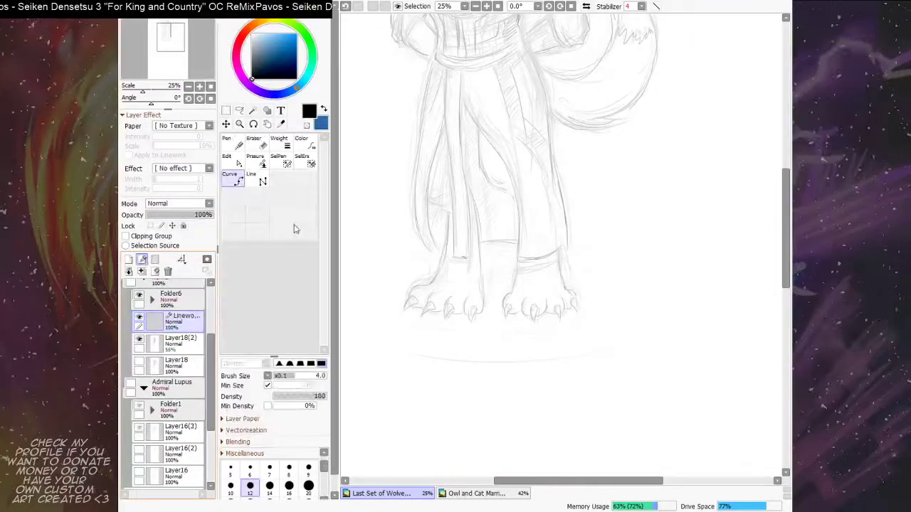
{"action": "left_click", "coordinate": [184, 342]}
{"action": "left_click", "coordinate": [188, 205]}
{"action": "left_click", "coordinate": [186, 248]}
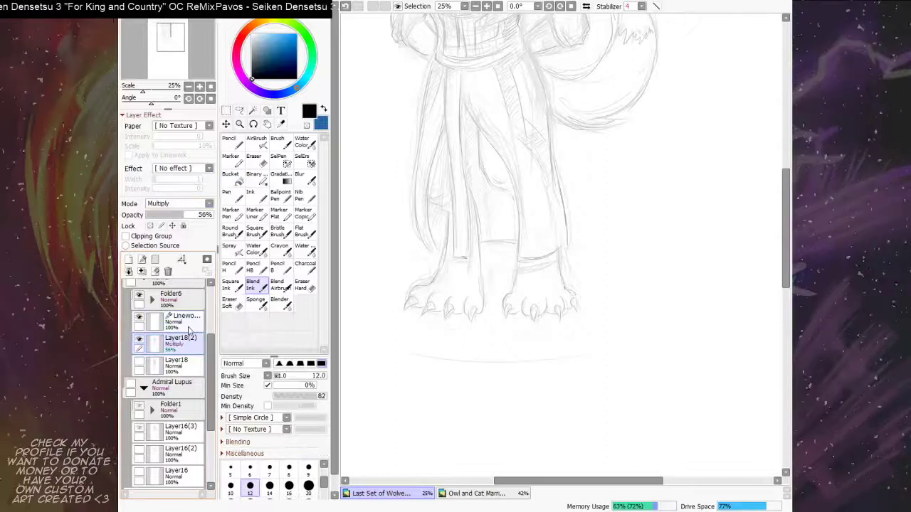
Step: On the new linework layer, ink The Imperious's right shoulder guard from below the muzzle down to its lower corner
{"action": "left_click", "coordinate": [196, 318]}
{"action": "left_click_drag", "start_coordinate": [450, 229], "coordinate": [469, 388]}
{"action": "left_click_drag", "start_coordinate": [474, 304], "coordinate": [448, 402]}
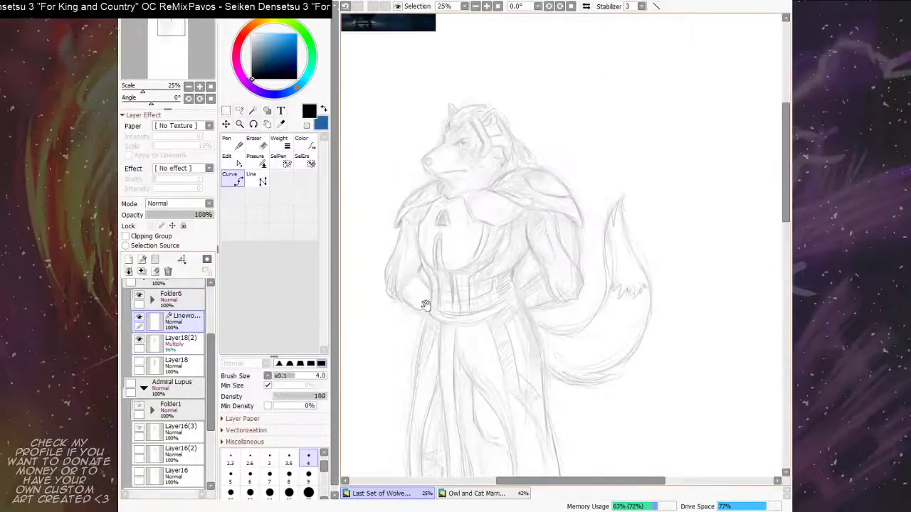
{"action": "left_click_drag", "start_coordinate": [415, 307], "coordinate": [412, 369]}
{"action": "scroll", "coordinate": [410, 368], "scroll_direction": "up", "scroll_amount": 3}
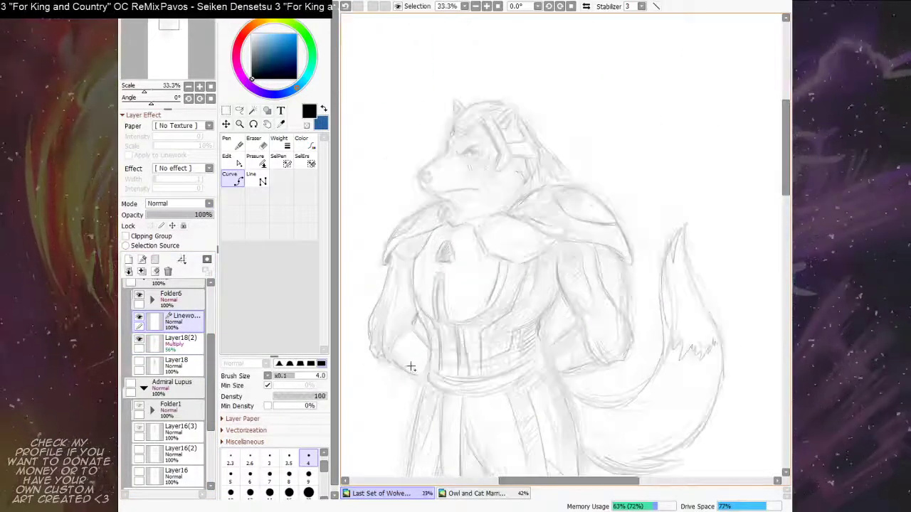
{"action": "left_click_drag", "start_coordinate": [497, 348], "coordinate": [502, 353]}
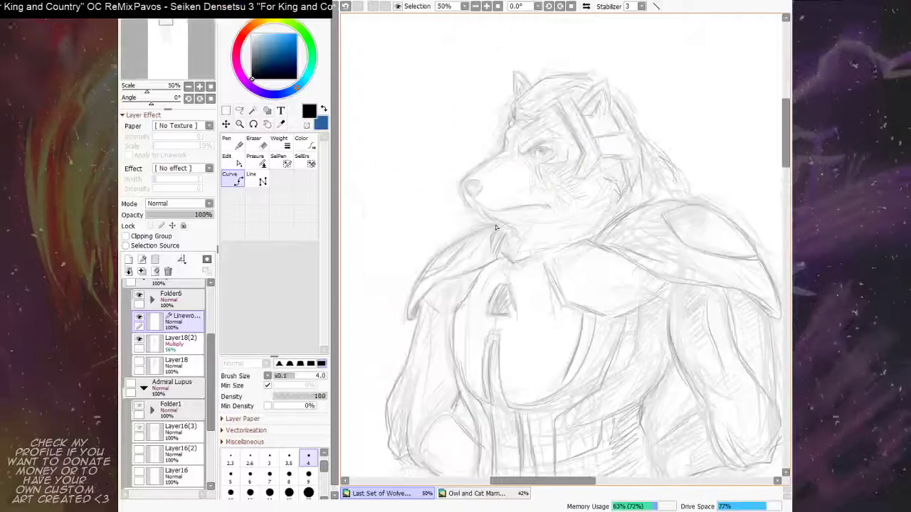
{"action": "mouse_move", "coordinate": [496, 227]}
{"action": "left_mouse_down"}
{"action": "mouse_move", "coordinate": [444, 250]}
{"action": "mouse_move", "coordinate": [422, 277]}
{"action": "mouse_move", "coordinate": [408, 310]}
{"action": "mouse_move", "coordinate": [419, 323]}
{"action": "left_mouse_up"}
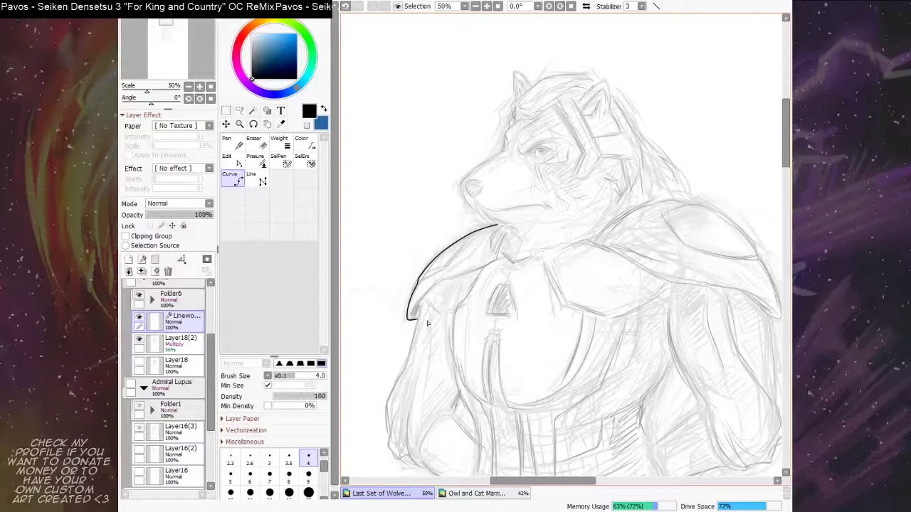
Step: Ink the outer contour of the wolf's right arm from the shoulder guard down around the elbow
{"action": "scroll", "coordinate": [427, 323], "scroll_direction": "down", "scroll_amount": 1}
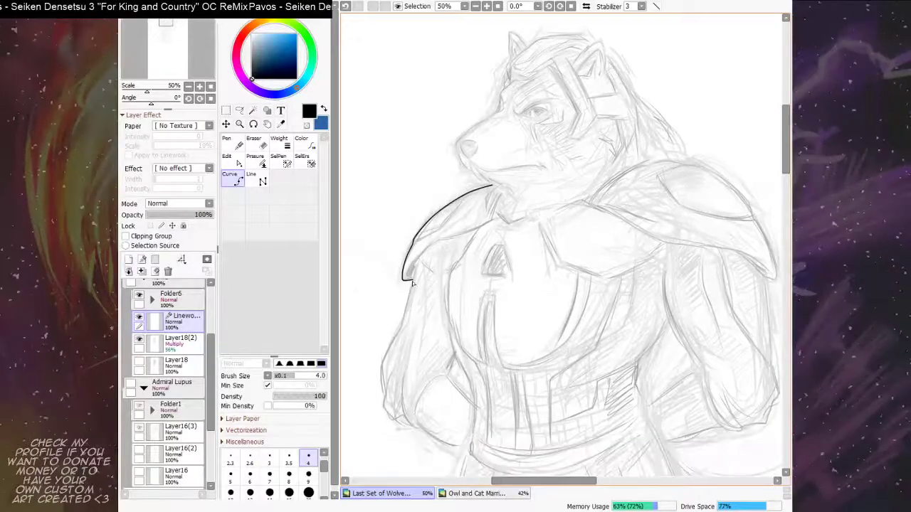
{"action": "left_click_drag", "start_coordinate": [412, 283], "coordinate": [402, 327]}
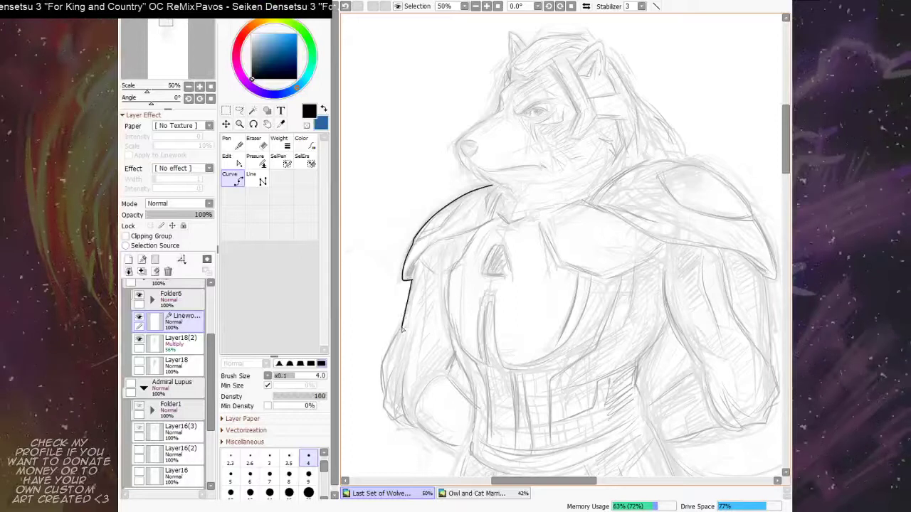
{"action": "left_click_drag", "start_coordinate": [410, 313], "coordinate": [415, 290]}
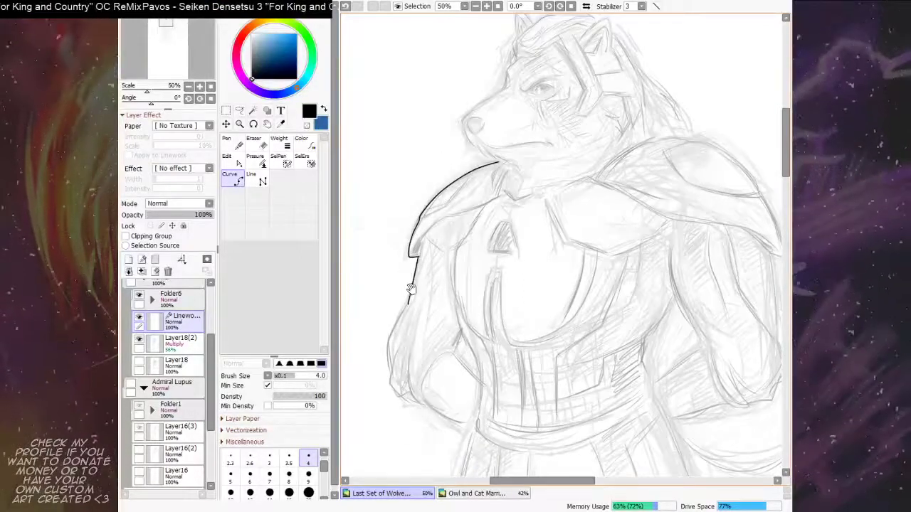
{"action": "mouse_move", "coordinate": [423, 282]}
{"action": "left_mouse_down"}
{"action": "mouse_move", "coordinate": [428, 271]}
{"action": "mouse_move", "coordinate": [400, 321]}
{"action": "mouse_move", "coordinate": [395, 353]}
{"action": "mouse_move", "coordinate": [394, 315]}
{"action": "mouse_move", "coordinate": [399, 333]}
{"action": "left_mouse_up"}
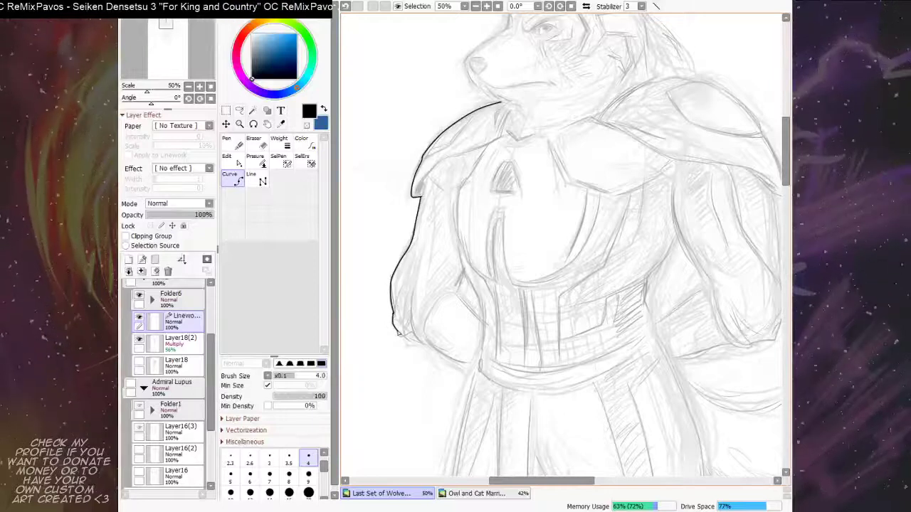
{"action": "left_click", "coordinate": [405, 335]}
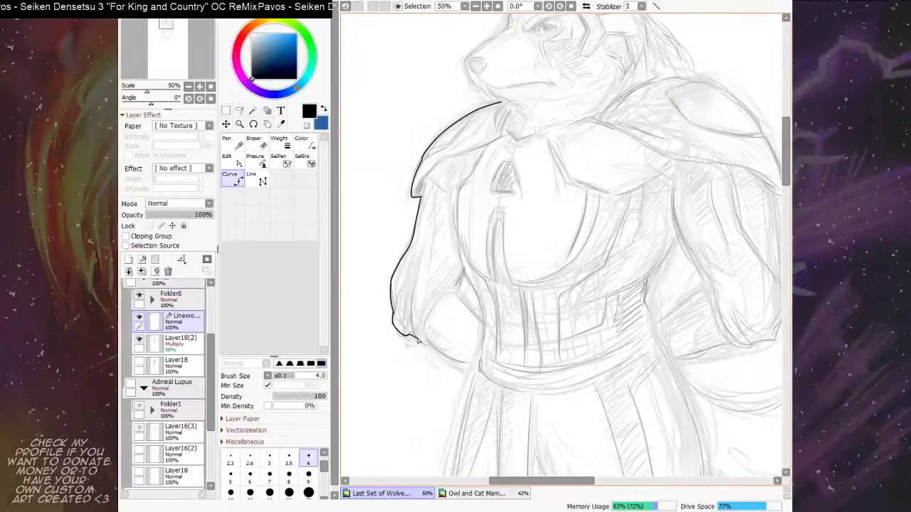
Step: Ink the underside of the right forearm from the elbow to the waist
{"action": "left_click_drag", "start_coordinate": [436, 319], "coordinate": [427, 285]}
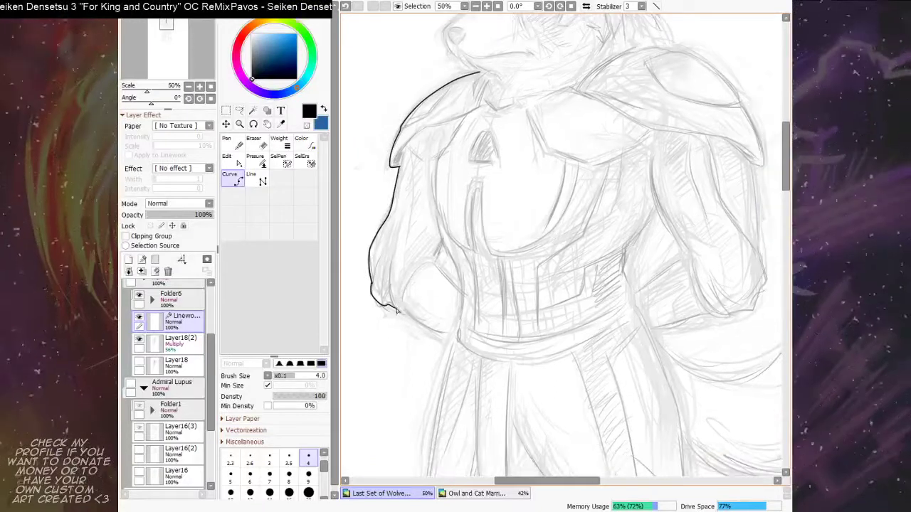
{"action": "left_click_drag", "start_coordinate": [397, 310], "coordinate": [411, 320]}
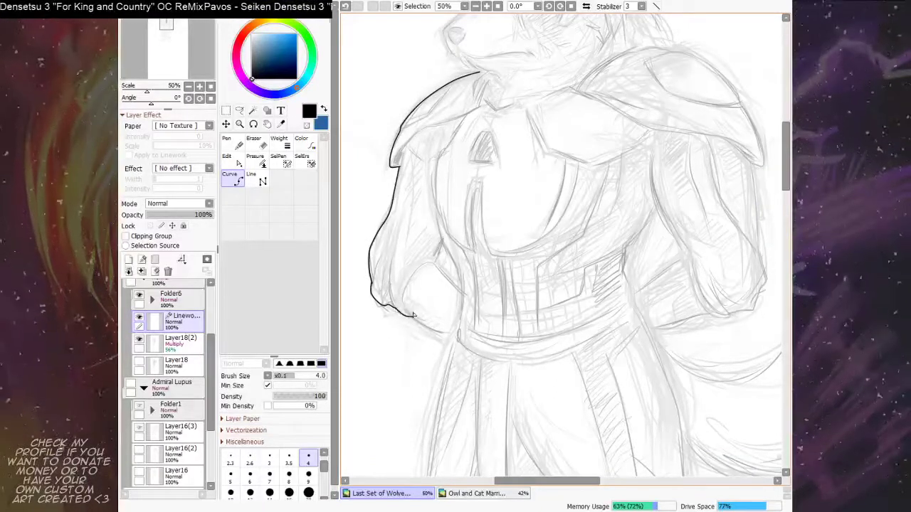
{"action": "left_click_drag", "start_coordinate": [517, 244], "coordinate": [498, 229]}
{"action": "left_click_drag", "start_coordinate": [393, 304], "coordinate": [436, 323]}
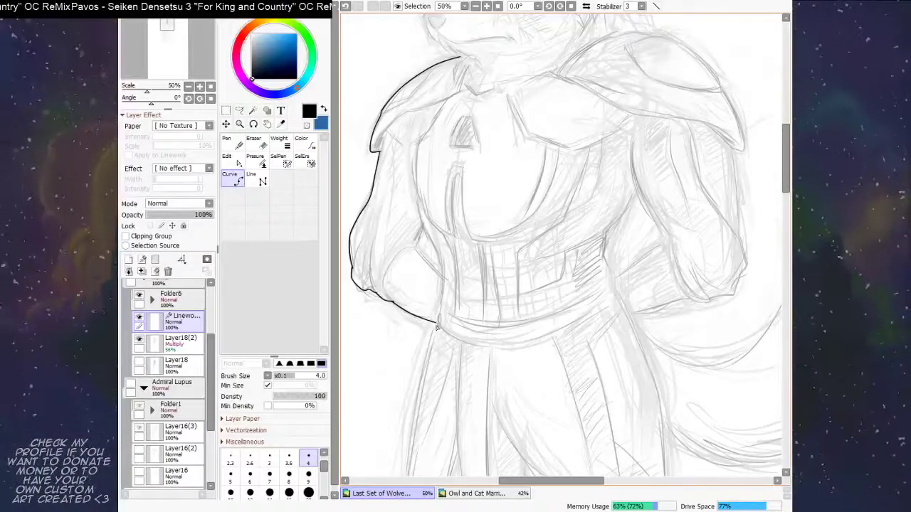
{"action": "left_click", "coordinate": [437, 325]}
Step: Ink the long outer edge of the robe from the waist down to its pointed end at the ankle
{"action": "mouse_move", "coordinate": [431, 361]}
{"action": "left_mouse_down"}
{"action": "mouse_move", "coordinate": [452, 218]}
{"action": "mouse_move", "coordinate": [450, 267]}
{"action": "mouse_move", "coordinate": [434, 333]}
{"action": "mouse_move", "coordinate": [435, 276]}
{"action": "mouse_move", "coordinate": [425, 328]}
{"action": "mouse_move", "coordinate": [432, 354]}
{"action": "mouse_move", "coordinate": [423, 298]}
{"action": "left_mouse_up"}
{"action": "scroll", "coordinate": [451, 221], "scroll_direction": "down", "scroll_amount": 1}
{"action": "left_click", "coordinate": [427, 321]}
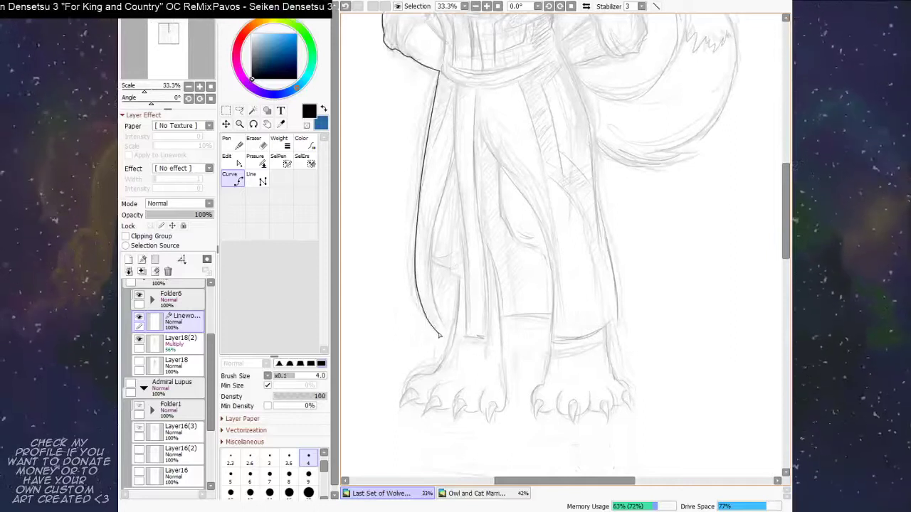
{"action": "left_click_drag", "start_coordinate": [439, 335], "coordinate": [449, 344]}
{"action": "left_click", "coordinate": [450, 344]}
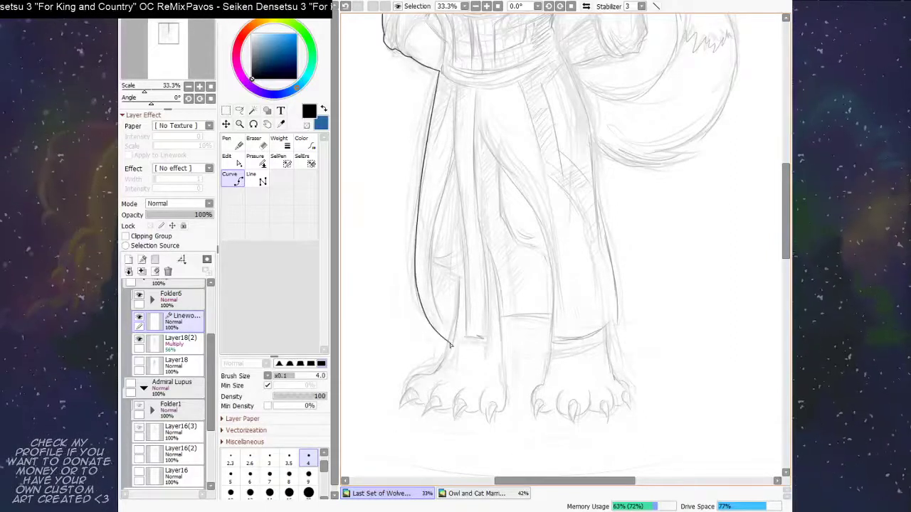
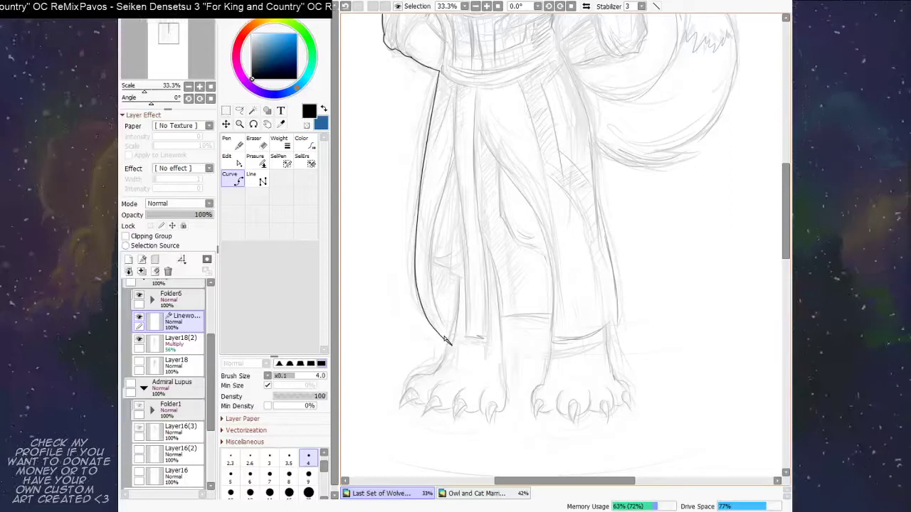
Step: Ink the closed outline of the narrow gap between the bent right arm and the torso, finishing with brush size 4
{"action": "left_click", "coordinate": [269, 474]}
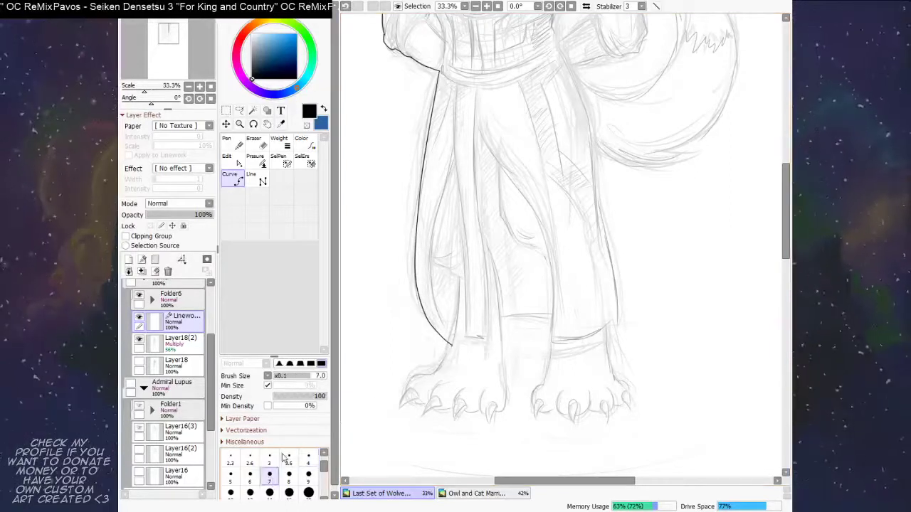
{"action": "left_click_drag", "start_coordinate": [446, 337], "coordinate": [408, 460]}
{"action": "left_click_drag", "start_coordinate": [420, 375], "coordinate": [406, 437]}
{"action": "scroll", "coordinate": [412, 373], "scroll_direction": "up", "scroll_amount": 2}
{"action": "scroll", "coordinate": [414, 372], "scroll_direction": "up", "scroll_amount": 1}
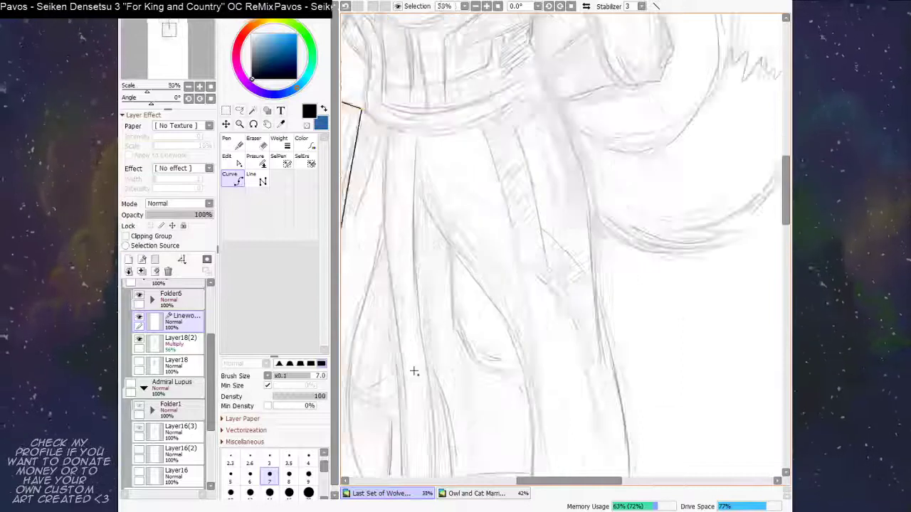
{"action": "scroll", "coordinate": [414, 372], "scroll_direction": "up", "scroll_amount": 2}
{"action": "left_click_drag", "start_coordinate": [476, 275], "coordinate": [561, 446]}
{"action": "left_click_drag", "start_coordinate": [463, 336], "coordinate": [480, 455]}
{"action": "left_click_drag", "start_coordinate": [461, 337], "coordinate": [487, 454]}
{"action": "left_click_drag", "start_coordinate": [481, 364], "coordinate": [490, 393]}
{"action": "mouse_move", "coordinate": [505, 242]}
{"action": "left_mouse_down"}
{"action": "mouse_move", "coordinate": [500, 259]}
{"action": "mouse_move", "coordinate": [486, 250]}
{"action": "left_mouse_up"}
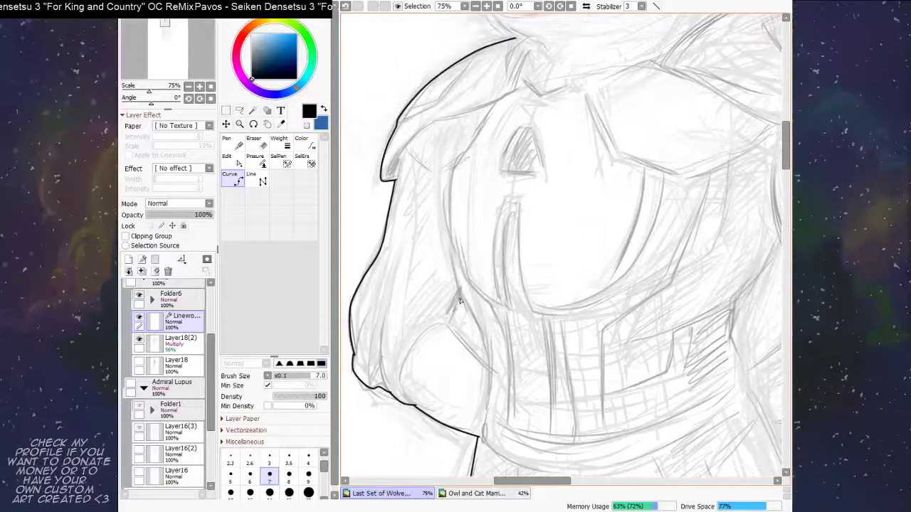
{"action": "left_click", "coordinate": [232, 475]}
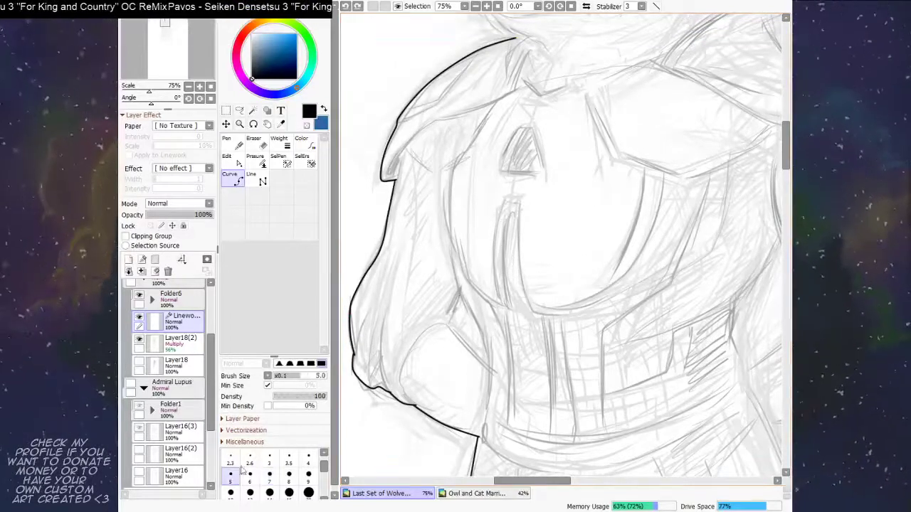
{"action": "left_click_drag", "start_coordinate": [459, 295], "coordinate": [454, 334]}
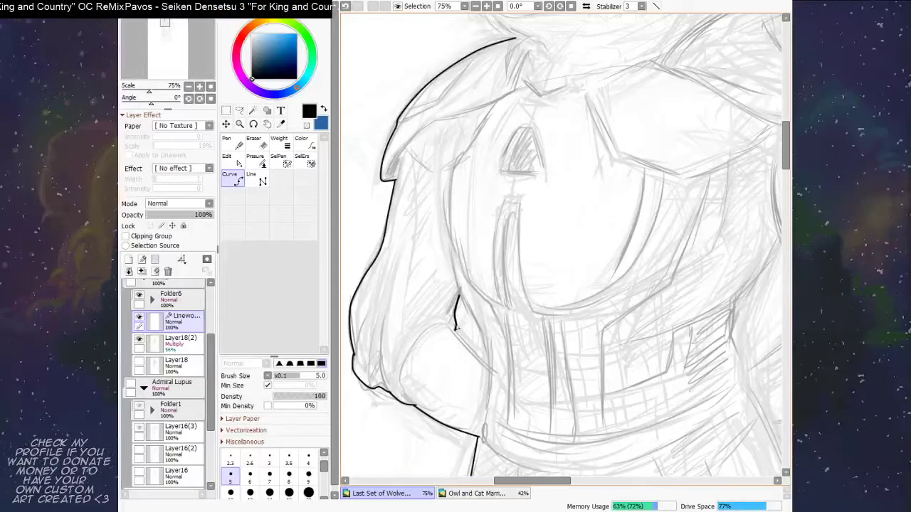
{"action": "key", "text": "bracketleft"}
{"action": "left_click_drag", "start_coordinate": [454, 330], "coordinate": [491, 371]}
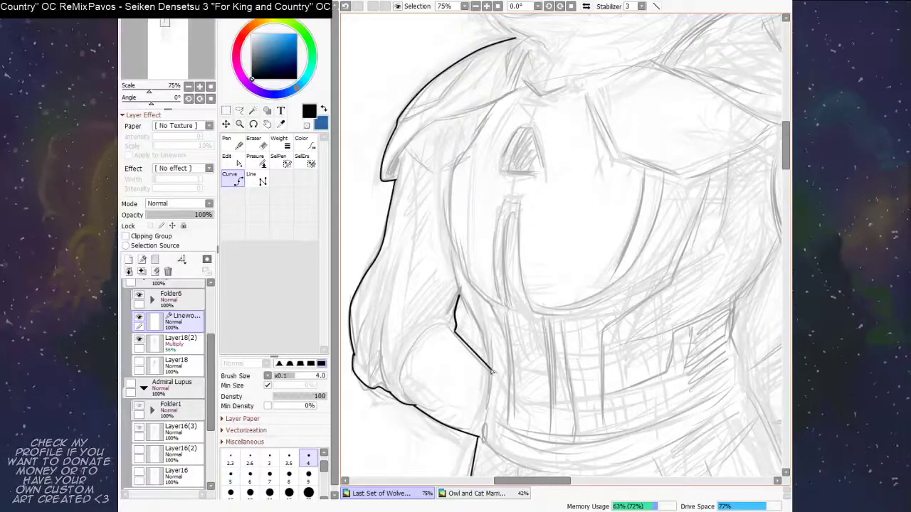
{"action": "left_click_drag", "start_coordinate": [459, 297], "coordinate": [491, 371]}
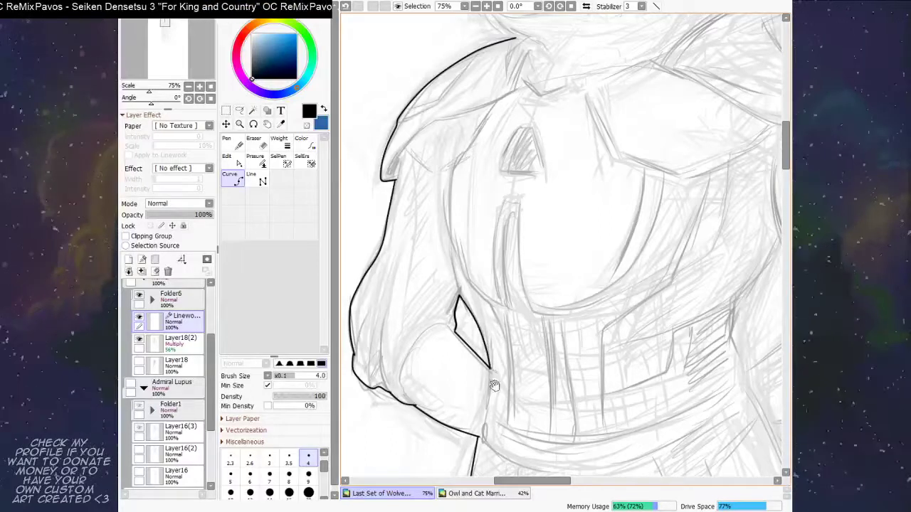
Step: Ink the front of the right lower leg from the robe's end down to the top of the foot
{"action": "scroll", "coordinate": [493, 385], "scroll_direction": "down", "scroll_amount": 10}
{"action": "scroll", "coordinate": [494, 285], "scroll_direction": "down", "scroll_amount": 10}
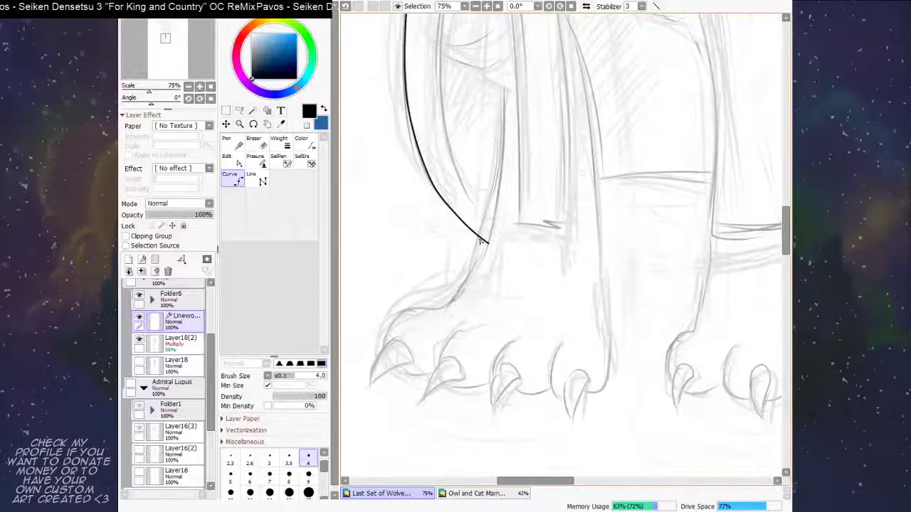
{"action": "left_click_drag", "start_coordinate": [484, 245], "coordinate": [454, 289]}
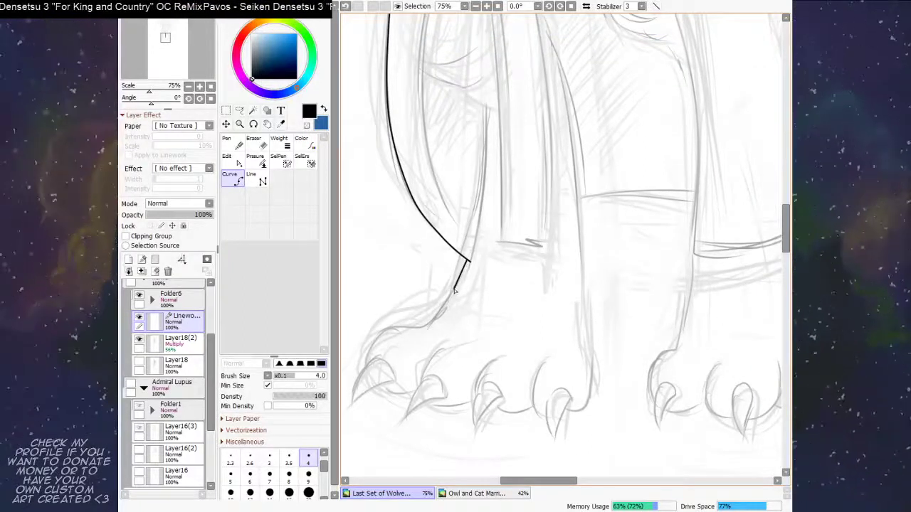
{"action": "left_click", "coordinate": [454, 289]}
{"action": "left_click", "coordinate": [429, 326]}
Step: Ink the outermost toe of the right foot with its claw, from the top of the foot around to the second claw
{"action": "mouse_move", "coordinate": [436, 326]}
{"action": "left_mouse_down"}
{"action": "mouse_move", "coordinate": [508, 258]}
{"action": "mouse_move", "coordinate": [462, 262]}
{"action": "mouse_move", "coordinate": [440, 299]}
{"action": "mouse_move", "coordinate": [451, 293]}
{"action": "mouse_move", "coordinate": [431, 297]}
{"action": "mouse_move", "coordinate": [427, 324]}
{"action": "mouse_move", "coordinate": [412, 322]}
{"action": "left_mouse_up"}
{"action": "left_click", "coordinate": [427, 322]}
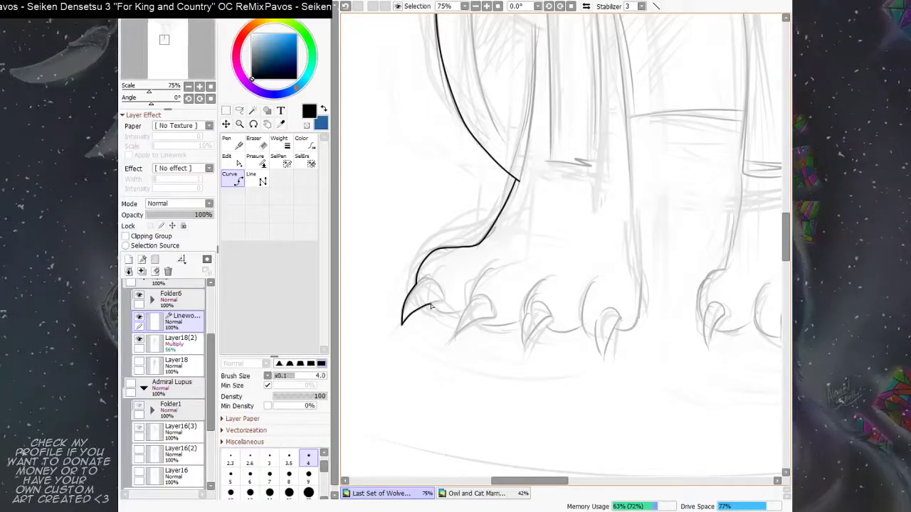
{"action": "left_click_drag", "start_coordinate": [462, 282], "coordinate": [449, 277]}
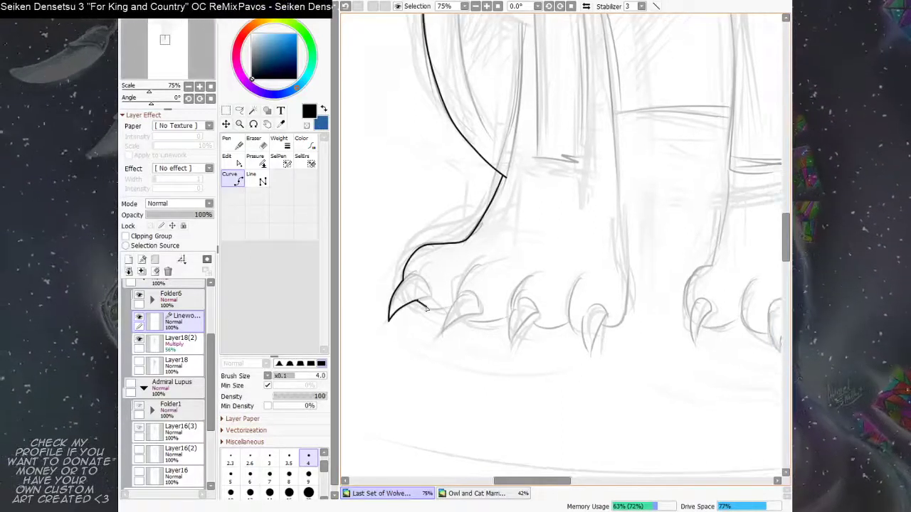
{"action": "left_click_drag", "start_coordinate": [436, 311], "coordinate": [452, 310]}
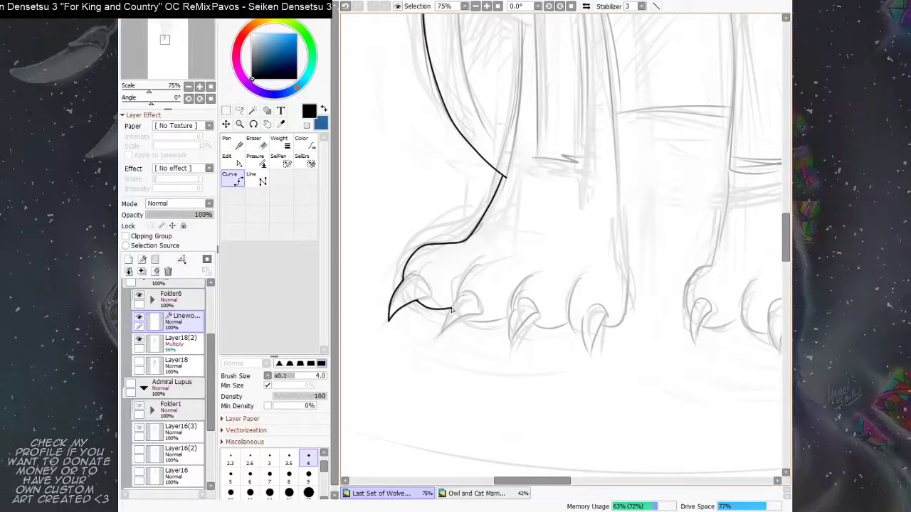
Step: Ink the right foot's second claw and the underside of its toe up to the third claw
{"action": "mouse_move", "coordinate": [496, 276]}
{"action": "left_mouse_down"}
{"action": "mouse_move", "coordinate": [481, 263]}
{"action": "mouse_move", "coordinate": [494, 249]}
{"action": "left_mouse_up"}
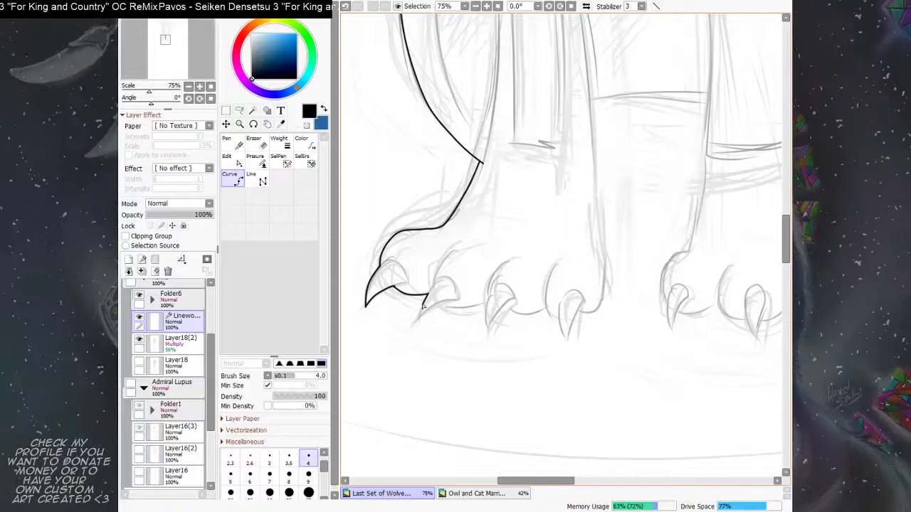
{"action": "left_click_drag", "start_coordinate": [440, 317], "coordinate": [433, 316]}
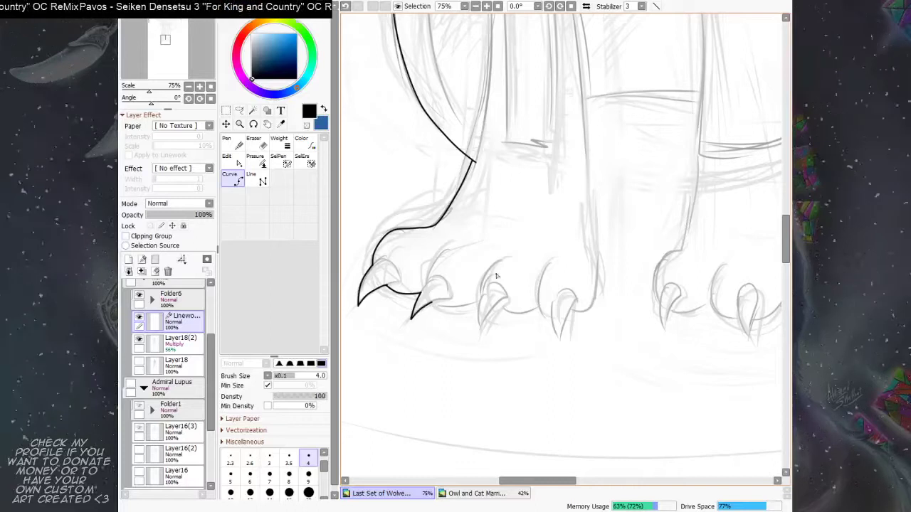
{"action": "left_click_drag", "start_coordinate": [497, 276], "coordinate": [471, 278]}
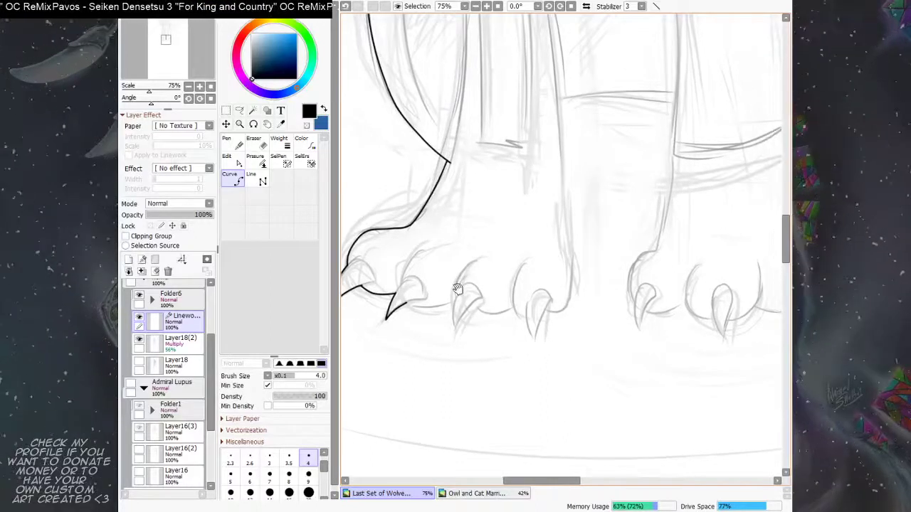
{"action": "left_click_drag", "start_coordinate": [460, 290], "coordinate": [456, 289]}
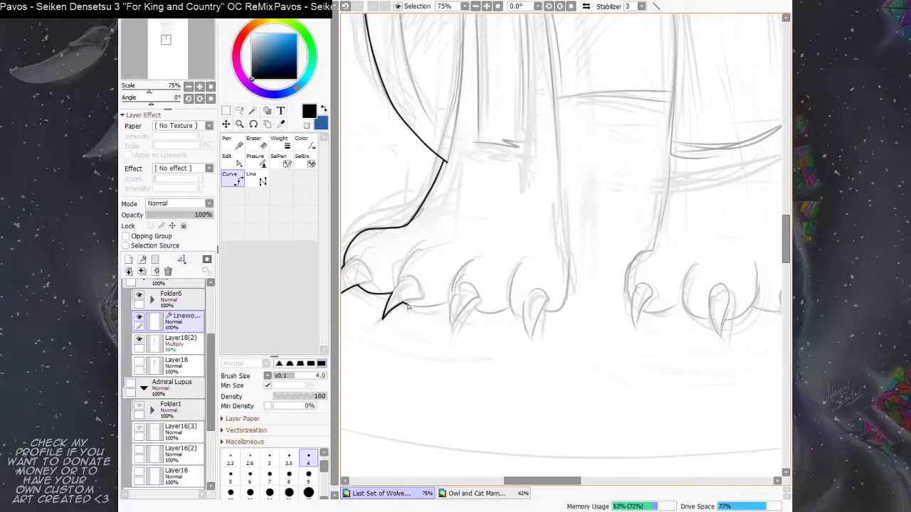
{"action": "left_click", "coordinate": [406, 304]}
{"action": "left_click", "coordinate": [414, 307]}
{"action": "left_click", "coordinate": [432, 307]}
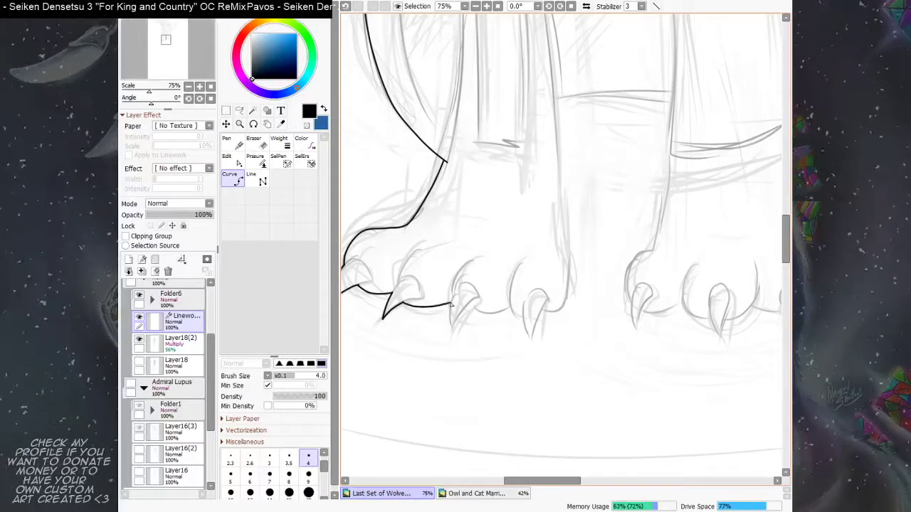
{"action": "double_click", "coordinate": [451, 304]}
Step: Ink the pointed outline of the right foot's third claw
{"action": "left_click_drag", "start_coordinate": [504, 271], "coordinate": [441, 283]}
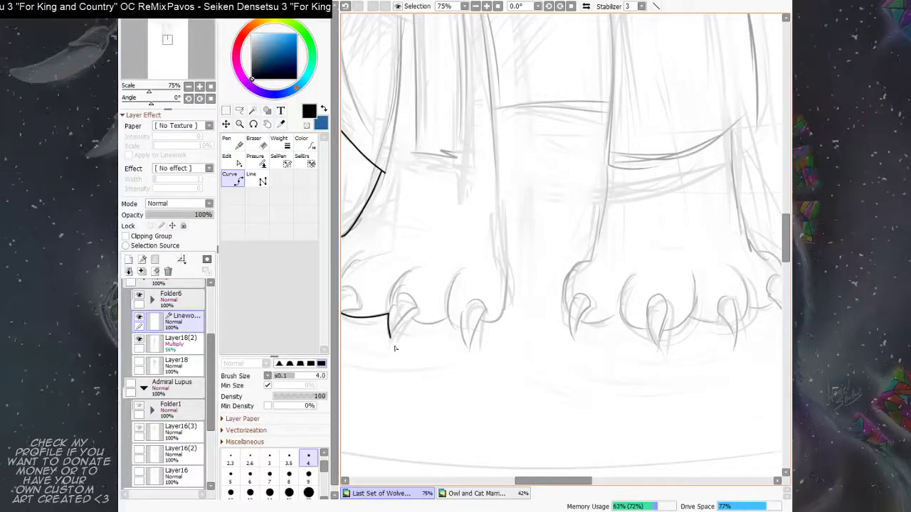
{"action": "left_click", "coordinate": [390, 339]}
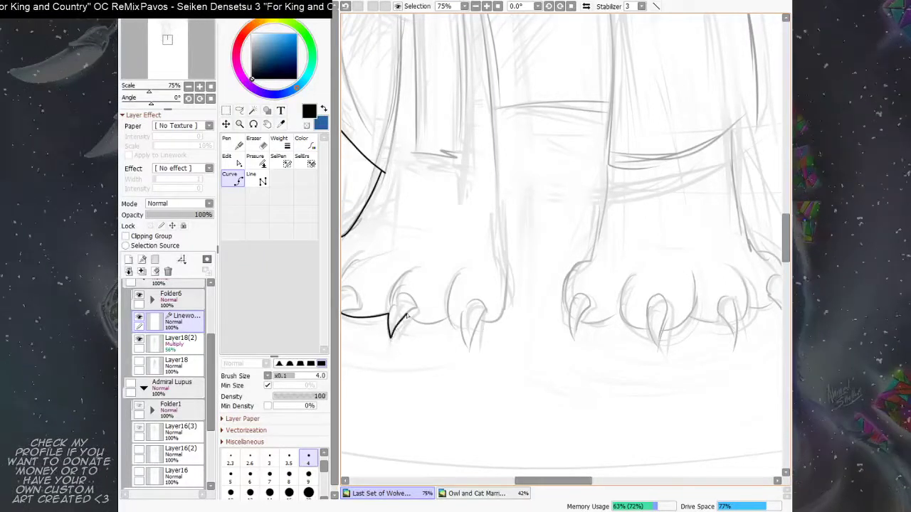
Step: Ink the bottom edge between the last two claws of the front-left paw with the Curve tool, following the sketch
{"action": "left_click_drag", "start_coordinate": [456, 301], "coordinate": [435, 303]}
{"action": "left_click", "coordinate": [385, 318]}
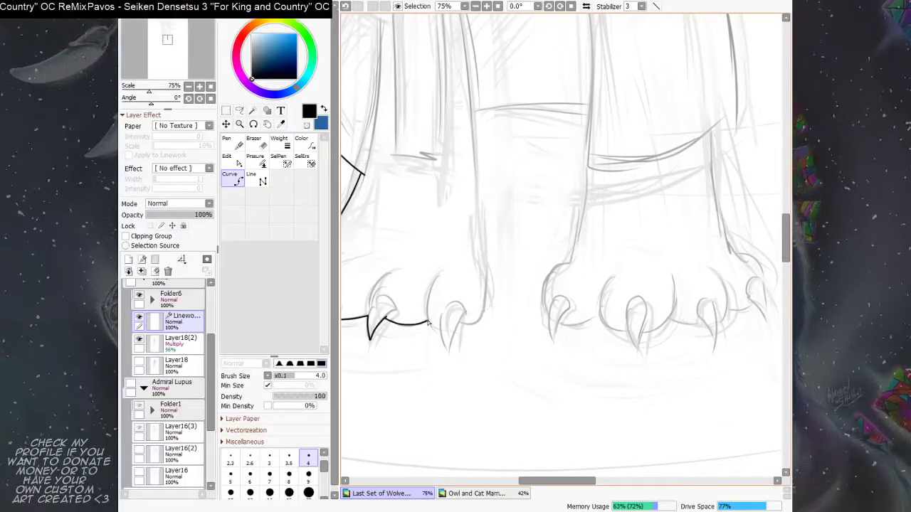
{"action": "left_click_drag", "start_coordinate": [494, 278], "coordinate": [464, 280]}
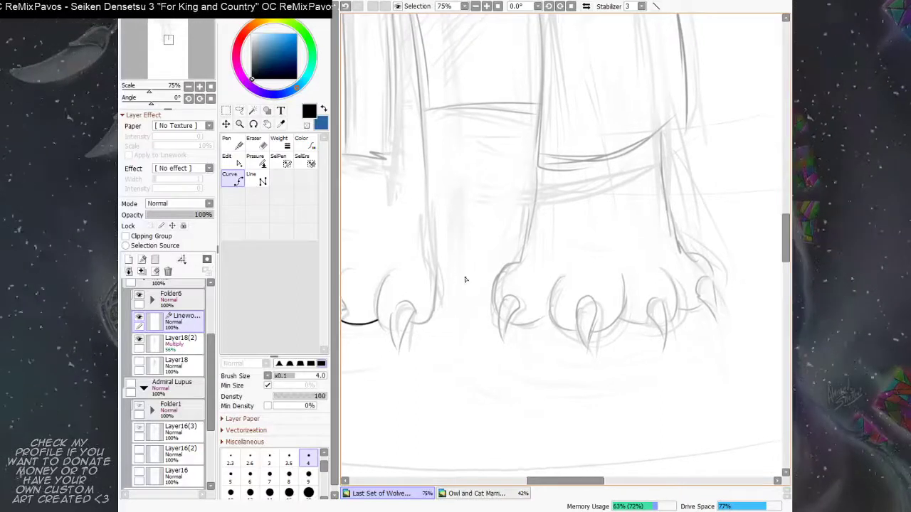
{"action": "left_click_drag", "start_coordinate": [397, 321], "coordinate": [407, 327]}
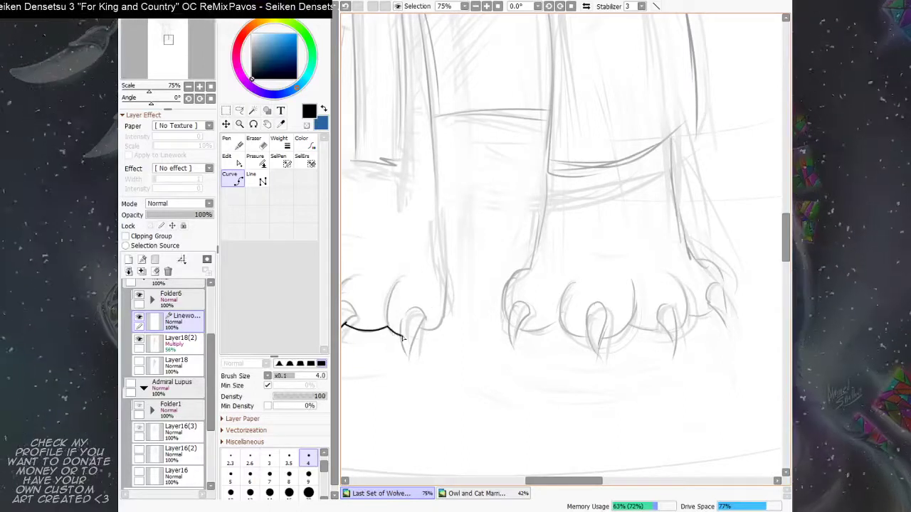
Step: Ink the pointed claw on the last toe of the same paw with curves
{"action": "left_click_drag", "start_coordinate": [407, 334], "coordinate": [403, 333]}
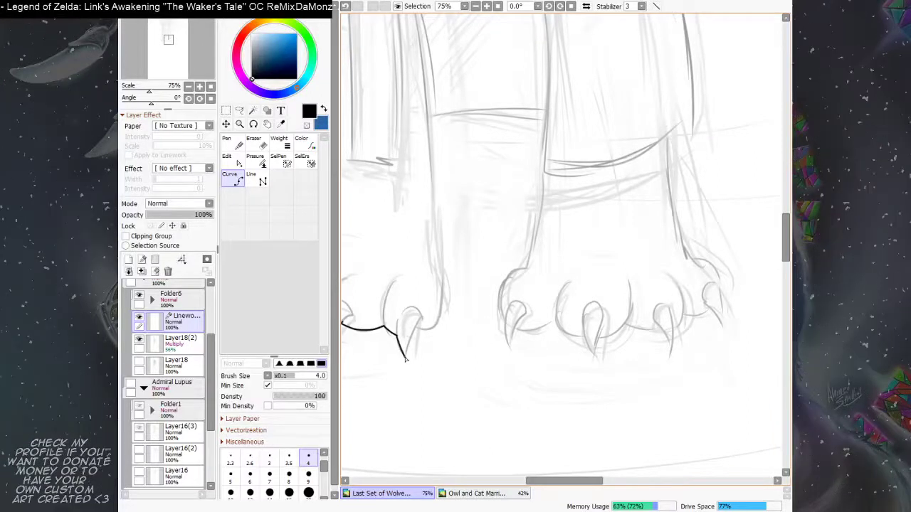
{"action": "left_click_drag", "start_coordinate": [406, 357], "coordinate": [403, 362]}
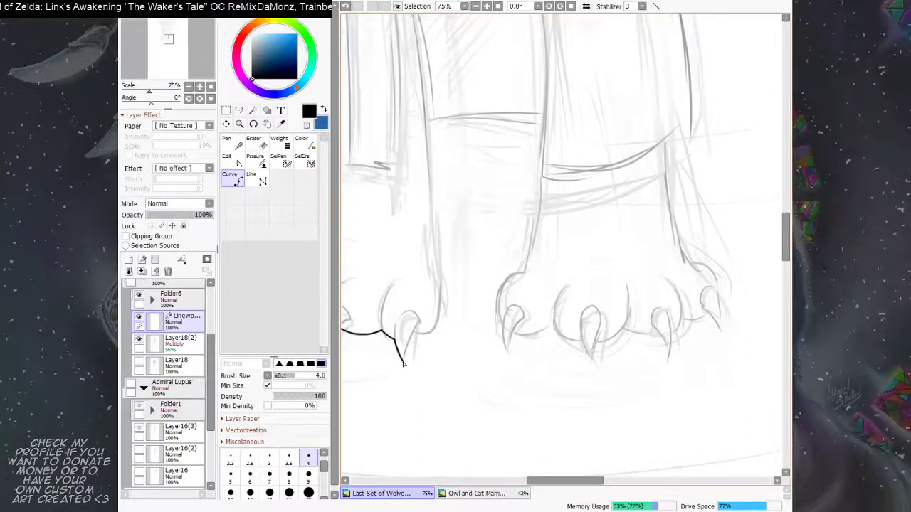
{"action": "left_click", "coordinate": [402, 363]}
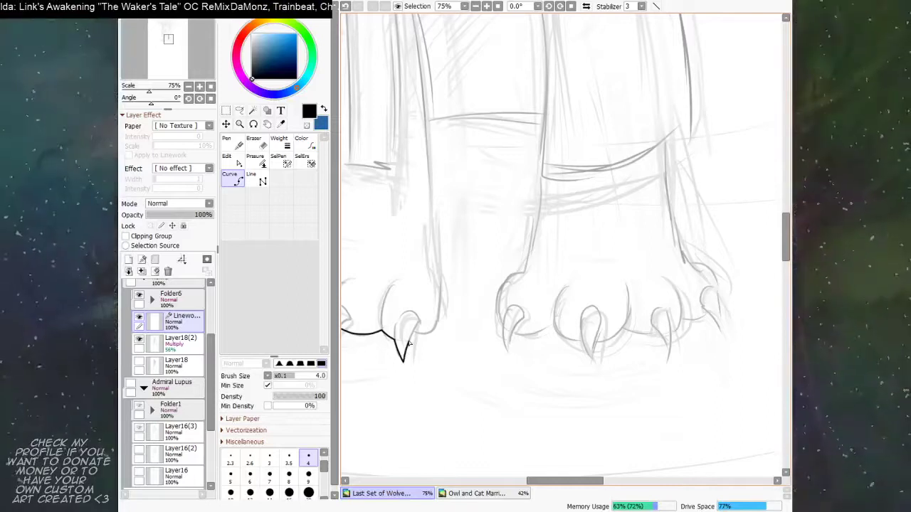
{"action": "left_click_drag", "start_coordinate": [425, 316], "coordinate": [420, 324]}
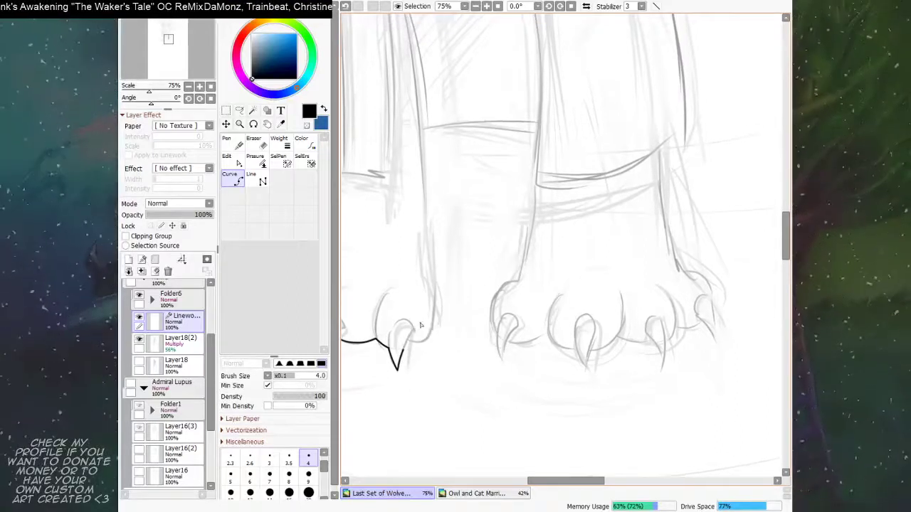
Step: Ink the rounded side of the paw beside that claw and the leg edge above it, up to the horizontal sketch line
{"action": "mouse_move", "coordinate": [404, 353]}
{"action": "left_mouse_down"}
{"action": "mouse_move", "coordinate": [424, 346]}
{"action": "mouse_move", "coordinate": [436, 318]}
{"action": "mouse_move", "coordinate": [440, 403]}
{"action": "mouse_move", "coordinate": [432, 375]}
{"action": "left_mouse_up"}
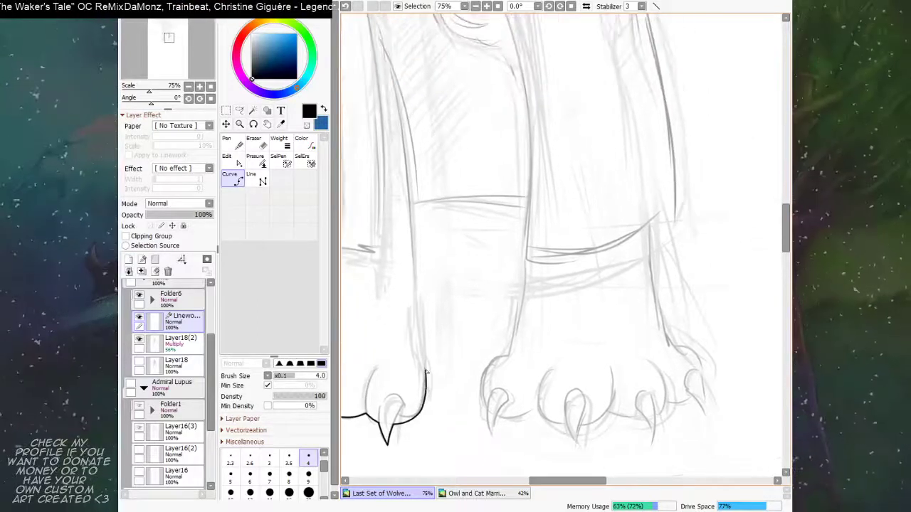
{"action": "left_click", "coordinate": [427, 367]}
{"action": "left_click_drag", "start_coordinate": [422, 328], "coordinate": [426, 366]}
{"action": "left_click", "coordinate": [423, 348]}
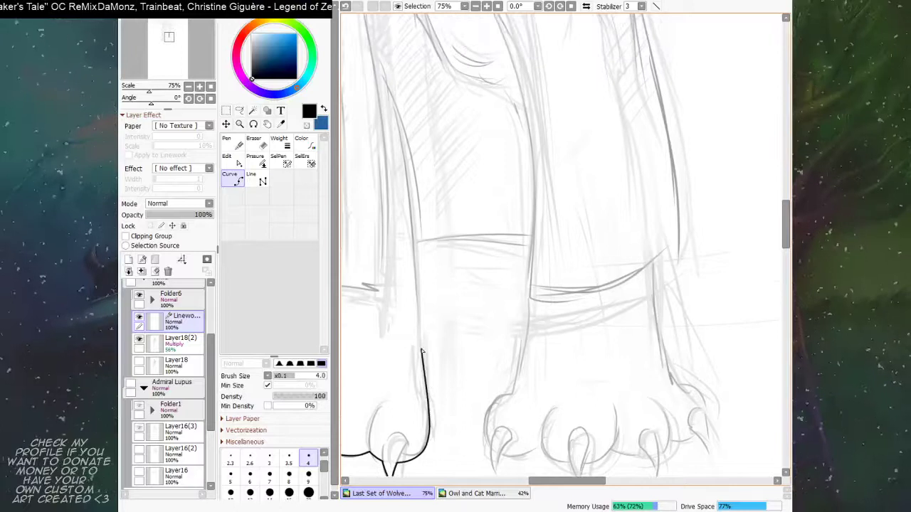
{"action": "left_click_drag", "start_coordinate": [421, 322], "coordinate": [425, 369]}
{"action": "mouse_move", "coordinate": [421, 333]}
{"action": "left_mouse_down"}
{"action": "mouse_move", "coordinate": [419, 294]}
{"action": "mouse_move", "coordinate": [452, 291]}
{"action": "left_mouse_up"}
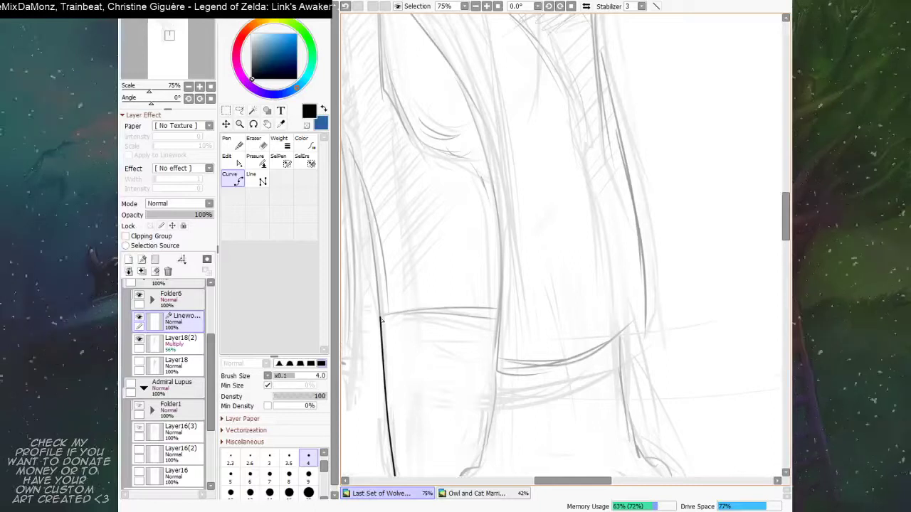
Step: Ink the horizontal line across to the neighbouring leg and continue down that leg's inner edge, past the cuff, to its paw
{"action": "left_click_drag", "start_coordinate": [381, 320], "coordinate": [417, 311]}
{"action": "left_click_drag", "start_coordinate": [493, 289], "coordinate": [468, 283]}
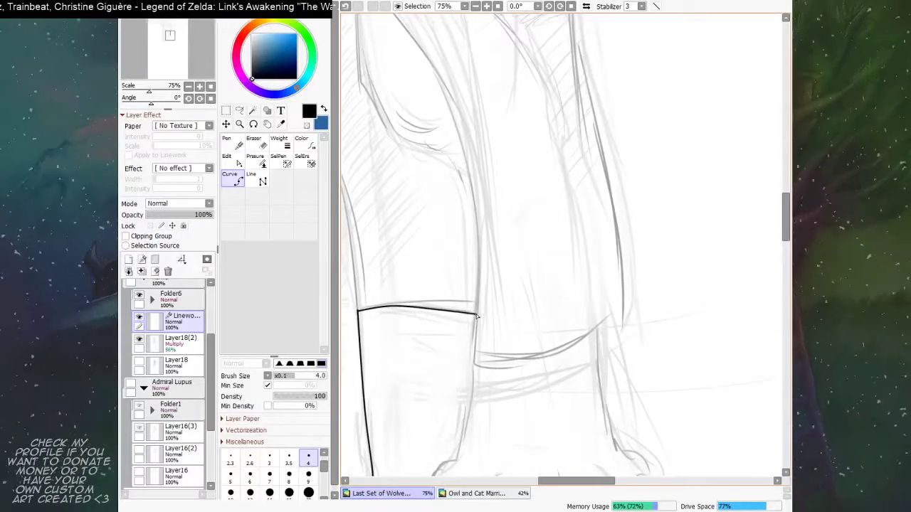
{"action": "mouse_move", "coordinate": [492, 302]}
{"action": "left_mouse_down"}
{"action": "mouse_move", "coordinate": [482, 283]}
{"action": "mouse_move", "coordinate": [461, 298]}
{"action": "left_mouse_up"}
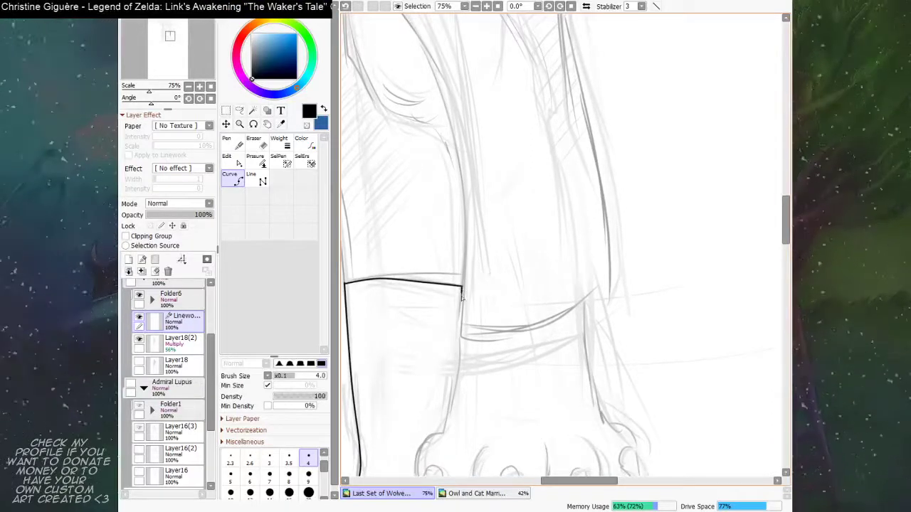
{"action": "left_click", "coordinate": [457, 331]}
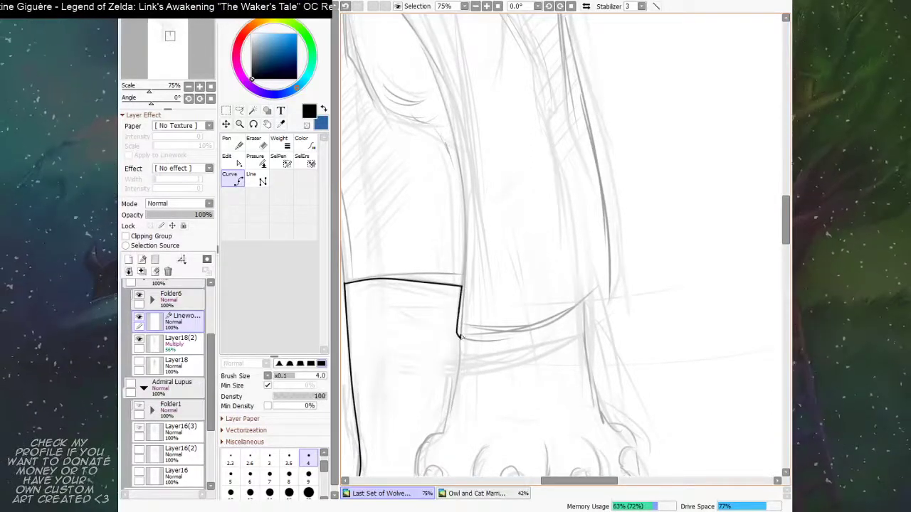
{"action": "mouse_move", "coordinate": [460, 337]}
{"action": "left_mouse_down"}
{"action": "mouse_move", "coordinate": [496, 245]}
{"action": "mouse_move", "coordinate": [469, 316]}
{"action": "mouse_move", "coordinate": [476, 265]}
{"action": "mouse_move", "coordinate": [467, 290]}
{"action": "left_mouse_up"}
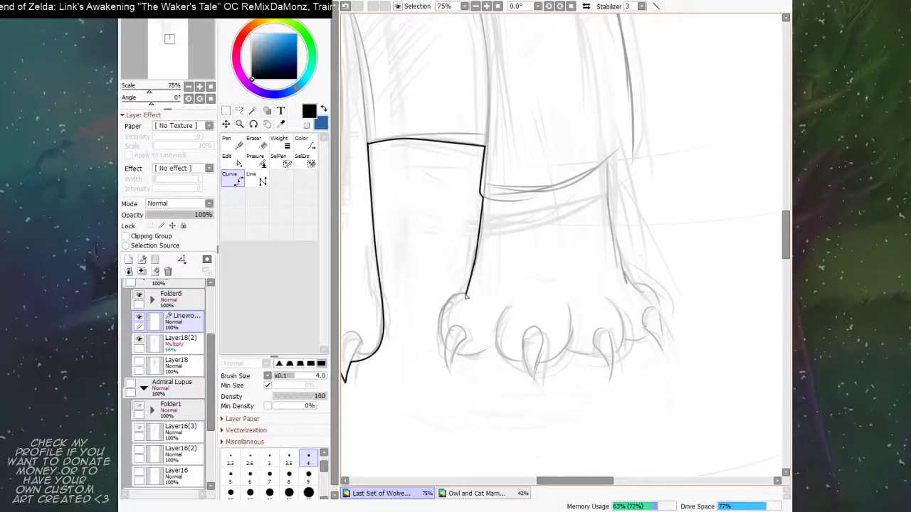
Step: Ink the rounded inner side of the second paw from the ankle down to its first claw
{"action": "left_click", "coordinate": [466, 294]}
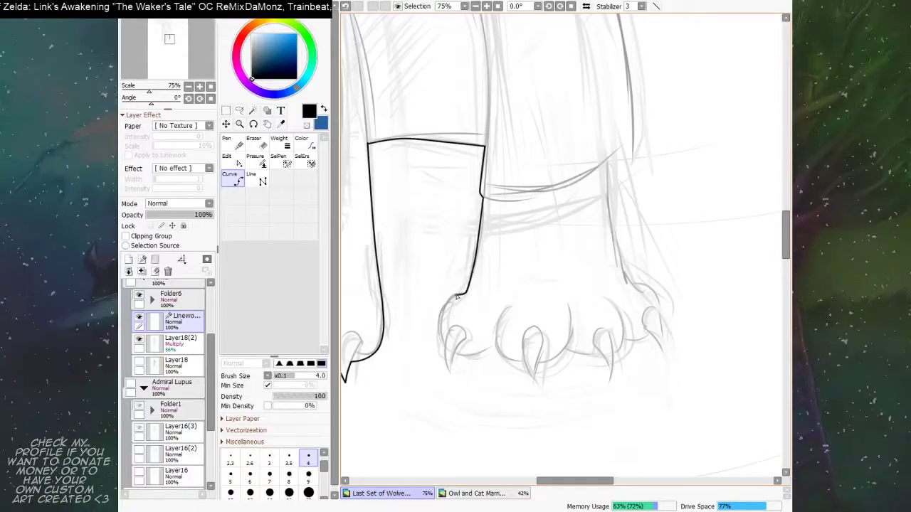
{"action": "left_click", "coordinate": [457, 295]}
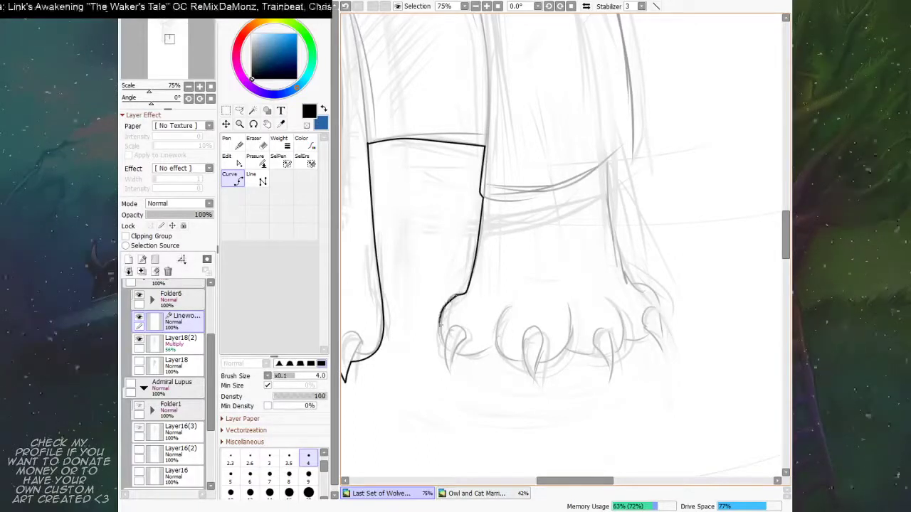
{"action": "left_click", "coordinate": [440, 324]}
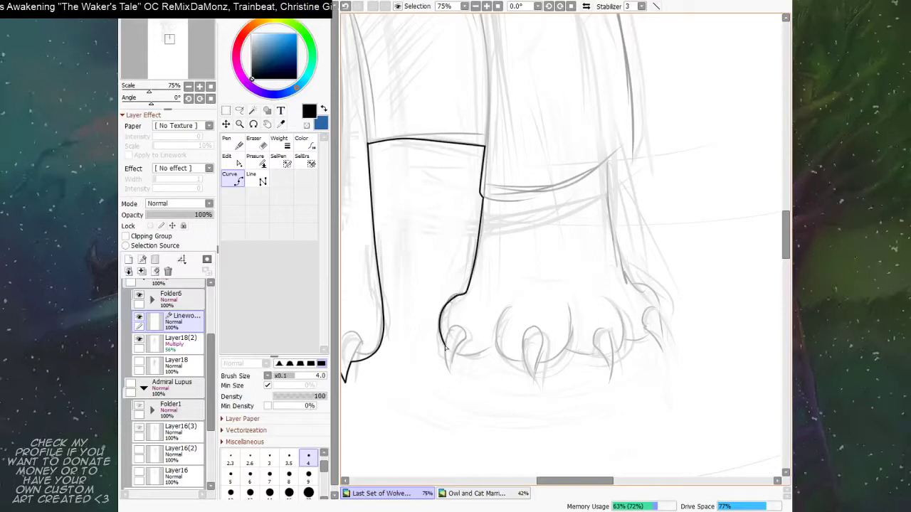
Step: Ink the second paw's first claw and the bottom edge of that toe up to the next toe
{"action": "left_click_drag", "start_coordinate": [461, 327], "coordinate": [443, 281]}
{"action": "left_click", "coordinate": [427, 300]}
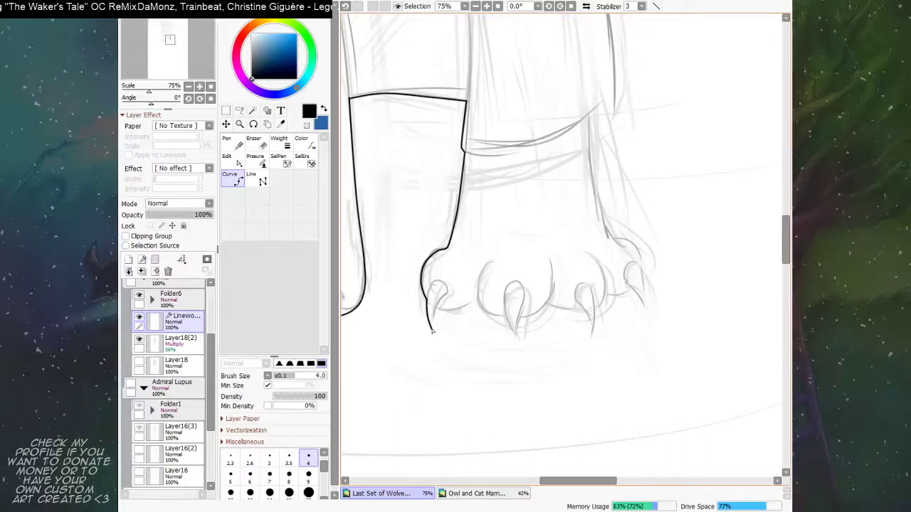
{"action": "left_click", "coordinate": [431, 330]}
{"action": "left_click", "coordinate": [437, 307]}
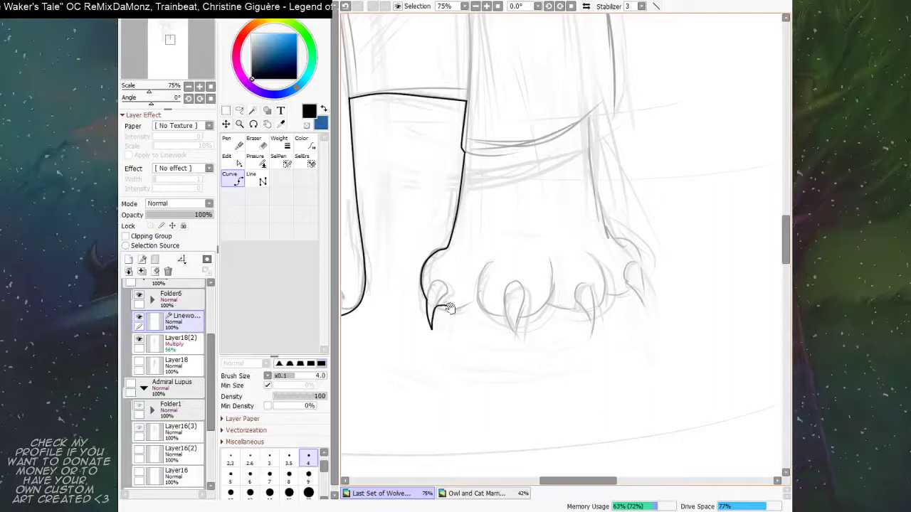
{"action": "left_click_drag", "start_coordinate": [450, 311], "coordinate": [429, 318]}
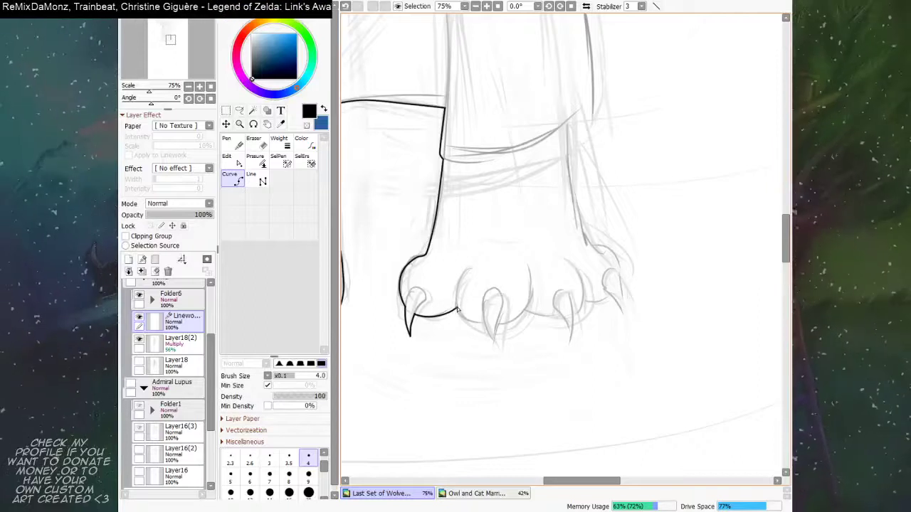
{"action": "double_click", "coordinate": [457, 307]}
Step: Ink the bottom edge and pointed claw of the second paw's large middle toe
{"action": "left_click_drag", "start_coordinate": [468, 297], "coordinate": [428, 295]}
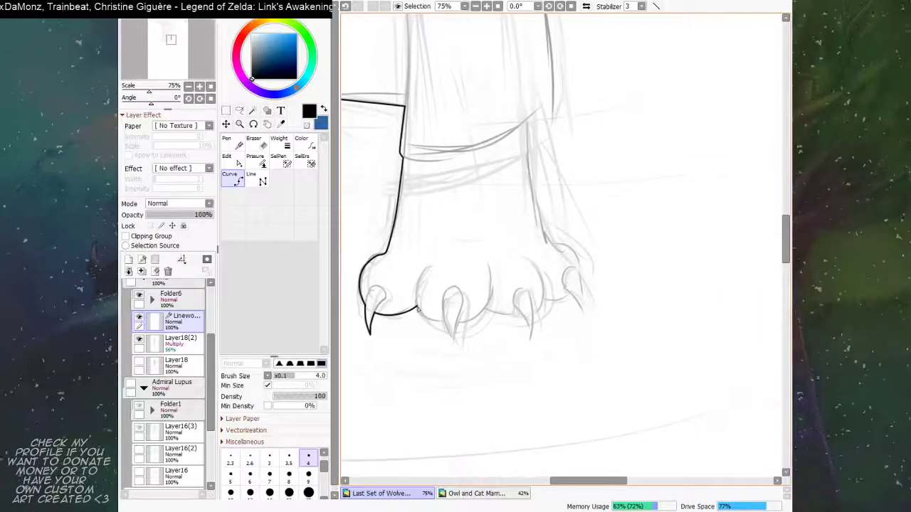
{"action": "left_click", "coordinate": [419, 310]}
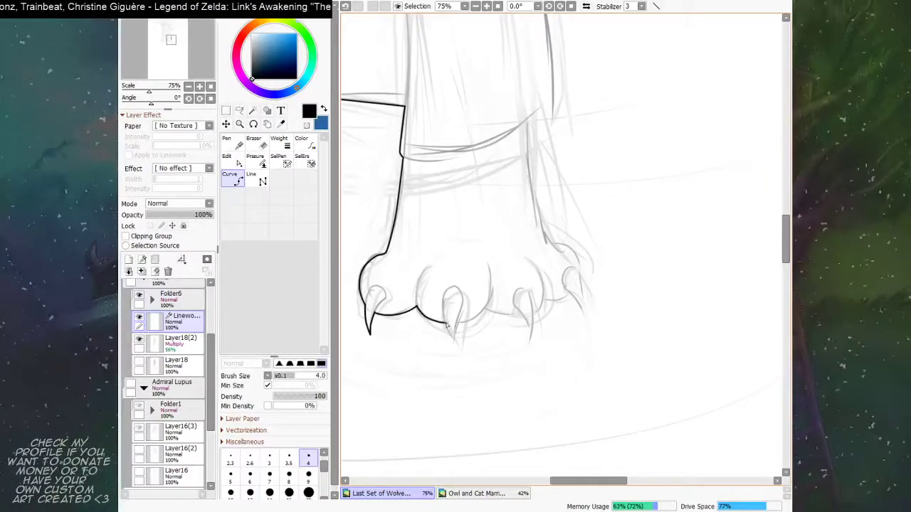
{"action": "double_click", "coordinate": [446, 324]}
{"action": "left_click_drag", "start_coordinate": [474, 295], "coordinate": [444, 289]}
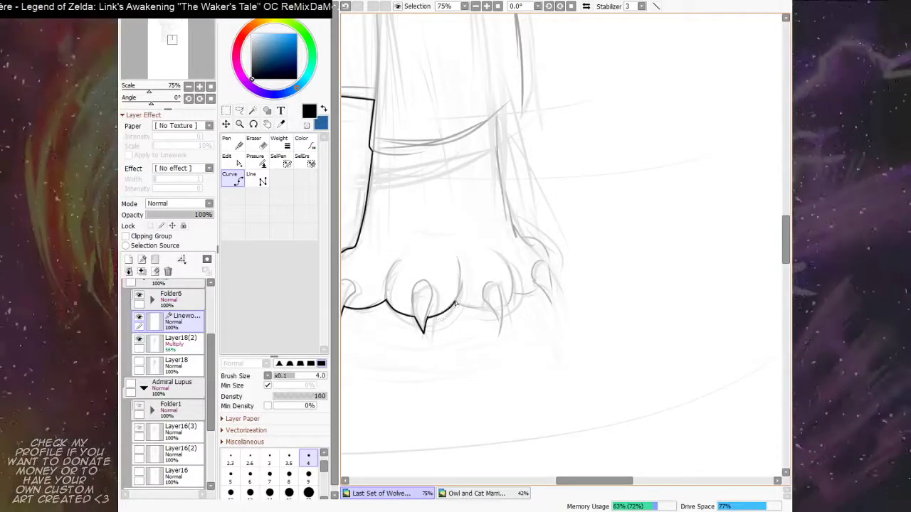
{"action": "double_click", "coordinate": [454, 303]}
Step: Ink the bottom edge and curved claw of the second paw's third toe
{"action": "left_click_drag", "start_coordinate": [486, 283], "coordinate": [452, 292]}
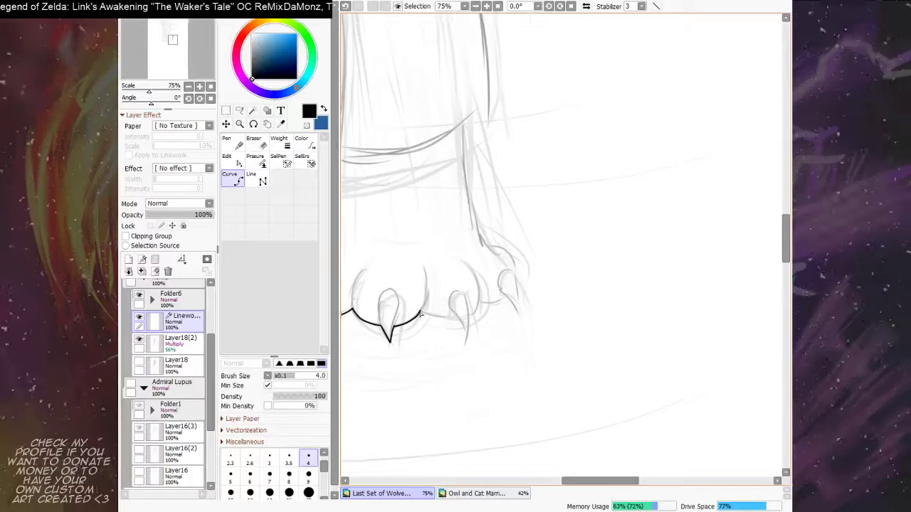
{"action": "left_click", "coordinate": [420, 311]}
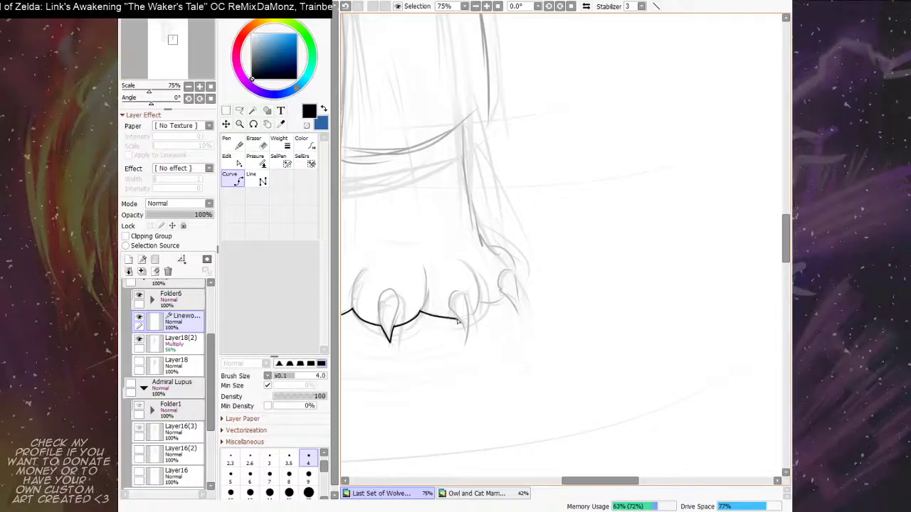
{"action": "left_click_drag", "start_coordinate": [459, 320], "coordinate": [427, 318]}
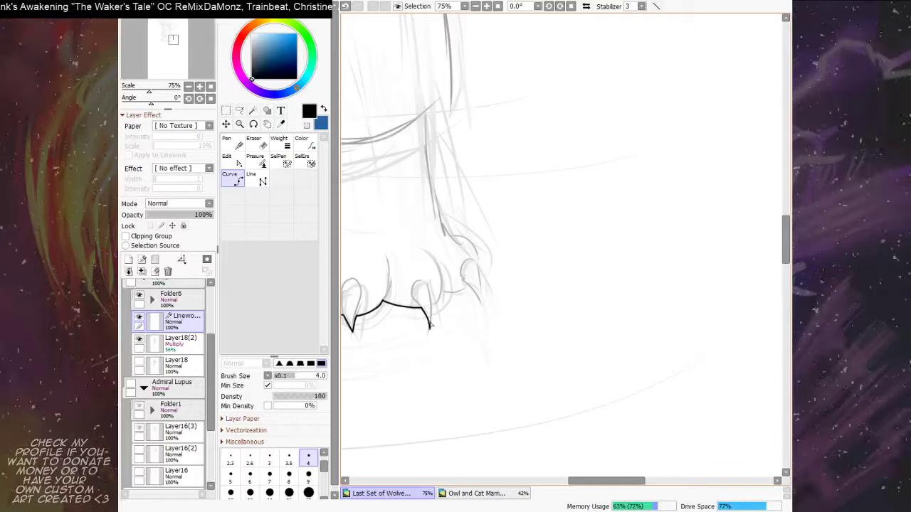
{"action": "left_click", "coordinate": [432, 306]}
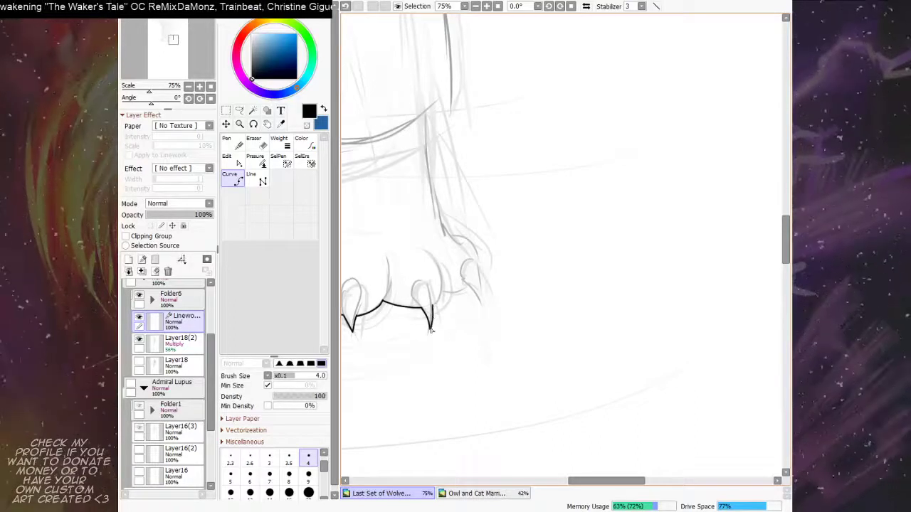
{"action": "left_click_drag", "start_coordinate": [439, 317], "coordinate": [427, 333]}
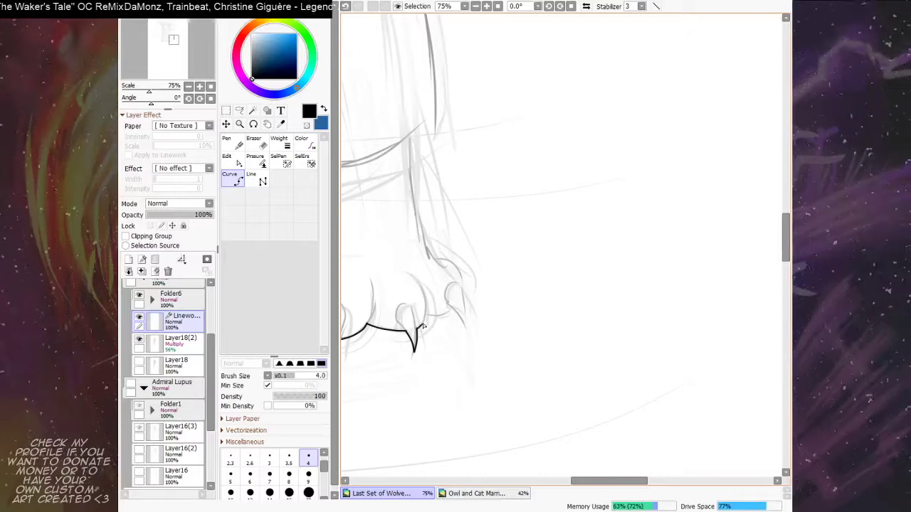
Step: Ink the second paw's outermost toe, including its bottom edge, claw and rounded top up to the ankle
{"action": "left_click_drag", "start_coordinate": [427, 317], "coordinate": [418, 325]}
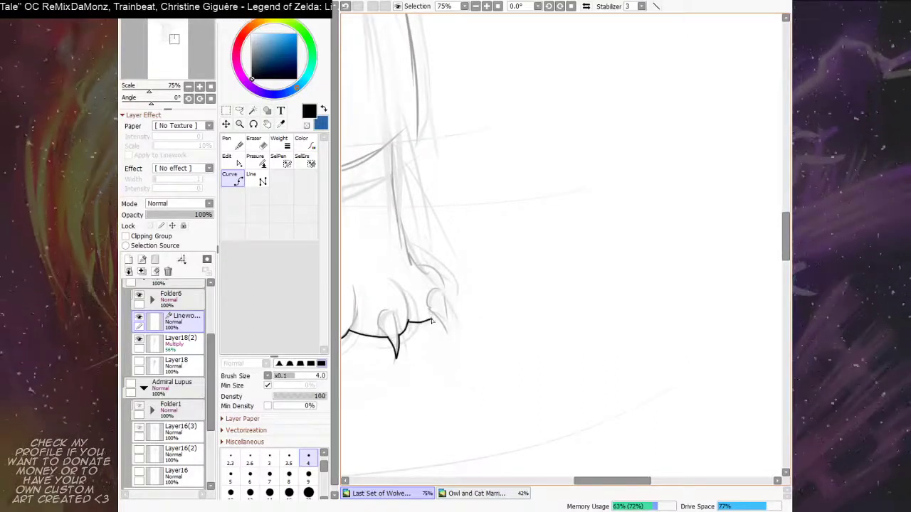
{"action": "double_click", "coordinate": [437, 317]}
{"action": "left_click_drag", "start_coordinate": [468, 285], "coordinate": [458, 292]}
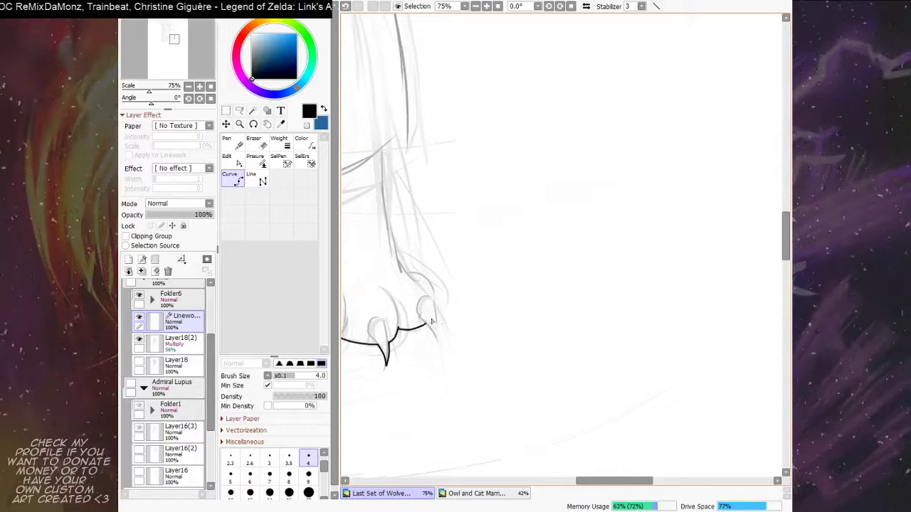
{"action": "left_click", "coordinate": [427, 323]}
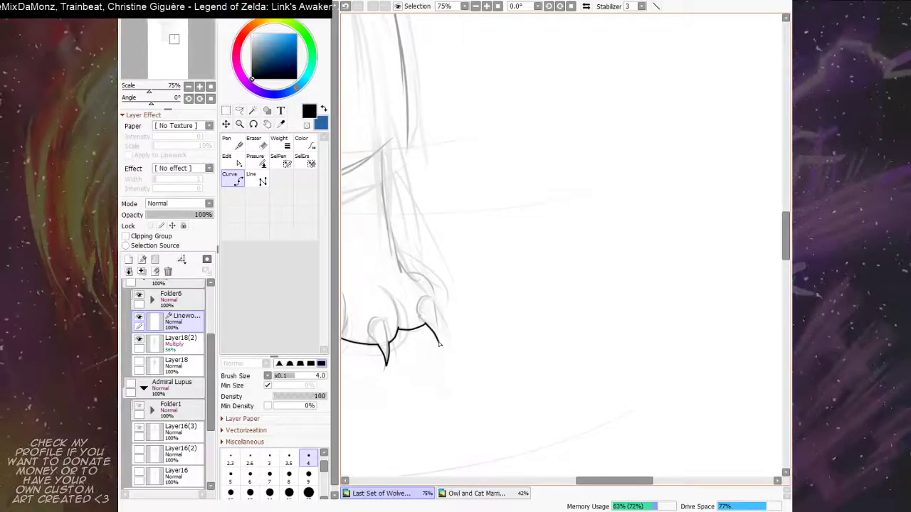
{"action": "left_click", "coordinate": [433, 299]}
{"action": "left_click", "coordinate": [439, 317]}
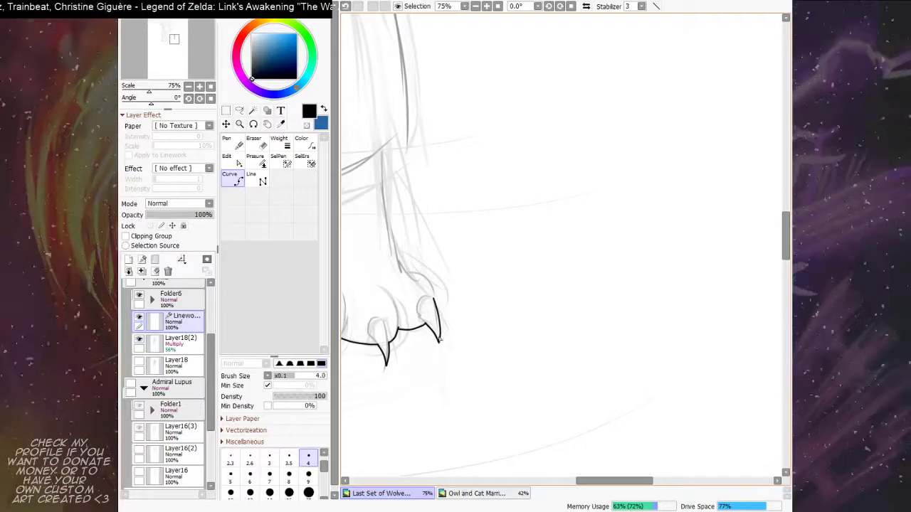
{"action": "scroll", "coordinate": [440, 341], "scroll_direction": "up", "scroll_amount": 2}
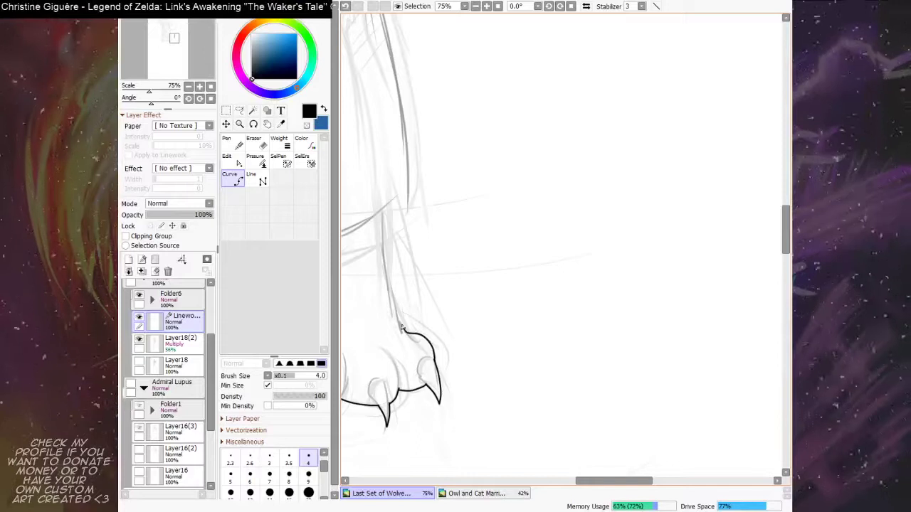
Step: Ink the outer ankle line up from the second paw and around the outer corner of the robe's hem
{"action": "left_click_drag", "start_coordinate": [400, 326], "coordinate": [518, 396]}
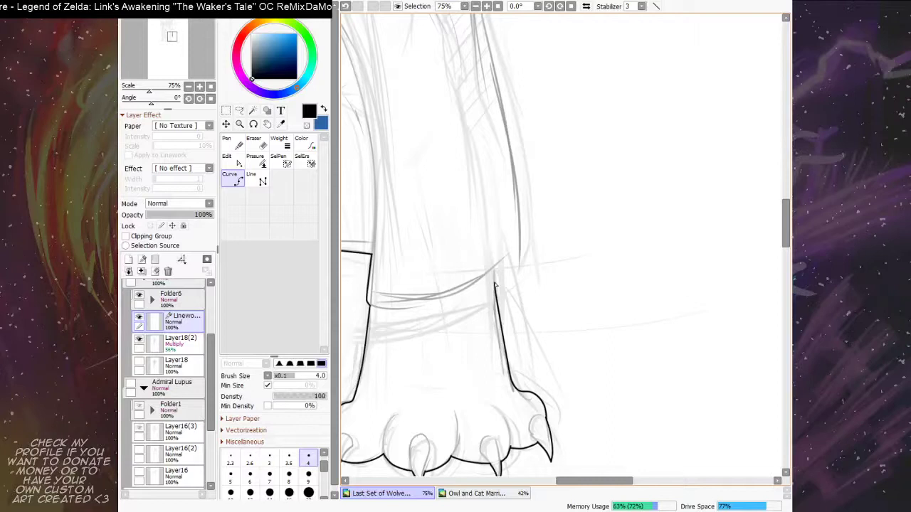
{"action": "left_click", "coordinate": [494, 285]}
{"action": "left_click", "coordinate": [518, 273]}
{"action": "left_click_drag", "start_coordinate": [525, 242], "coordinate": [491, 391]}
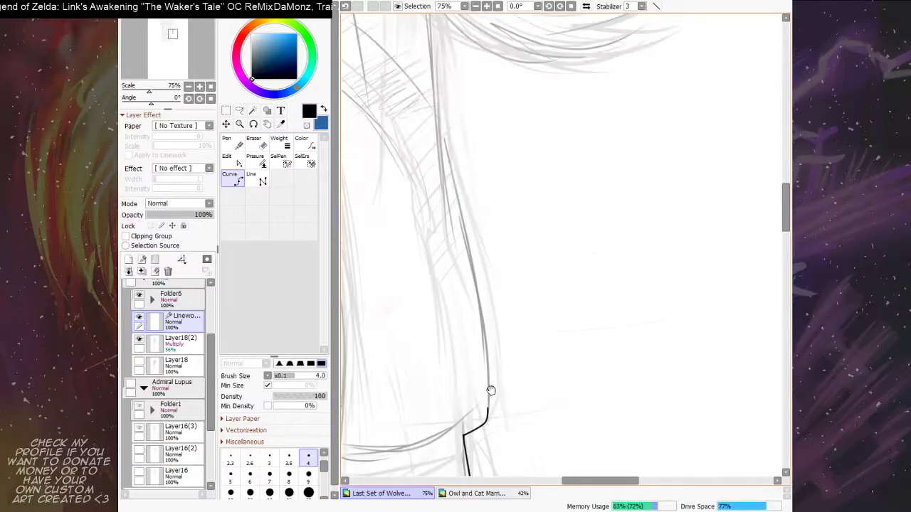
Step: Ink the robe's outer edge from the hem corner up to the hip beside the tail and finish the curve
{"action": "left_click", "coordinate": [485, 333]}
{"action": "left_click_drag", "start_coordinate": [481, 295], "coordinate": [480, 418]}
{"action": "left_click", "coordinate": [459, 333]}
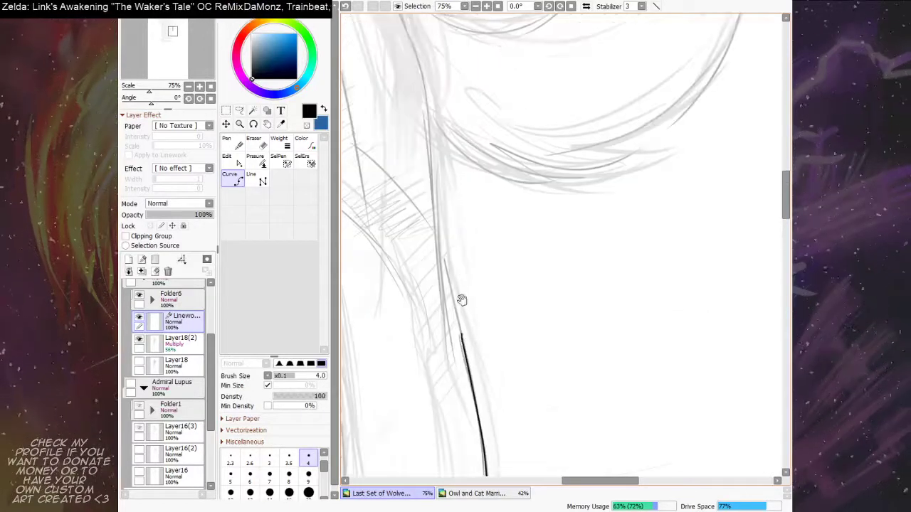
{"action": "left_click_drag", "start_coordinate": [458, 287], "coordinate": [465, 385]}
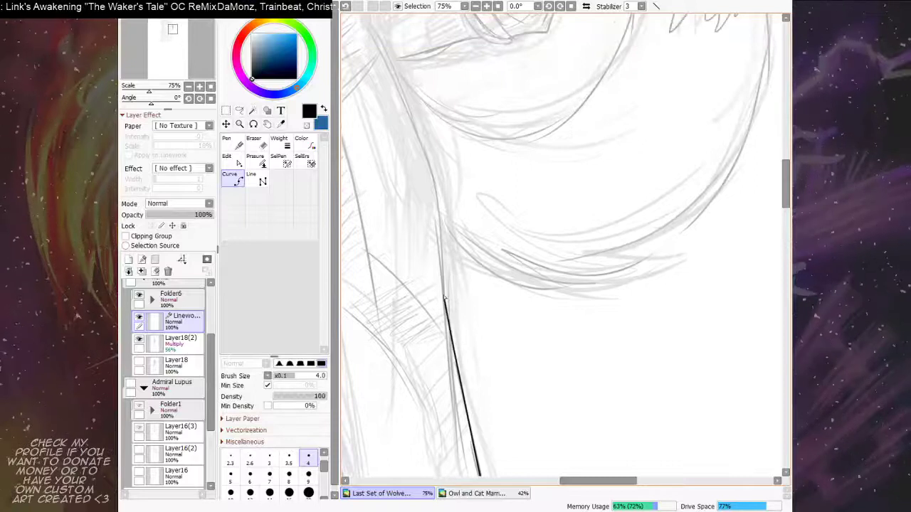
{"action": "left_click_drag", "start_coordinate": [448, 289], "coordinate": [448, 300]}
{"action": "scroll", "coordinate": [448, 301], "scroll_direction": "up", "scroll_amount": 2}
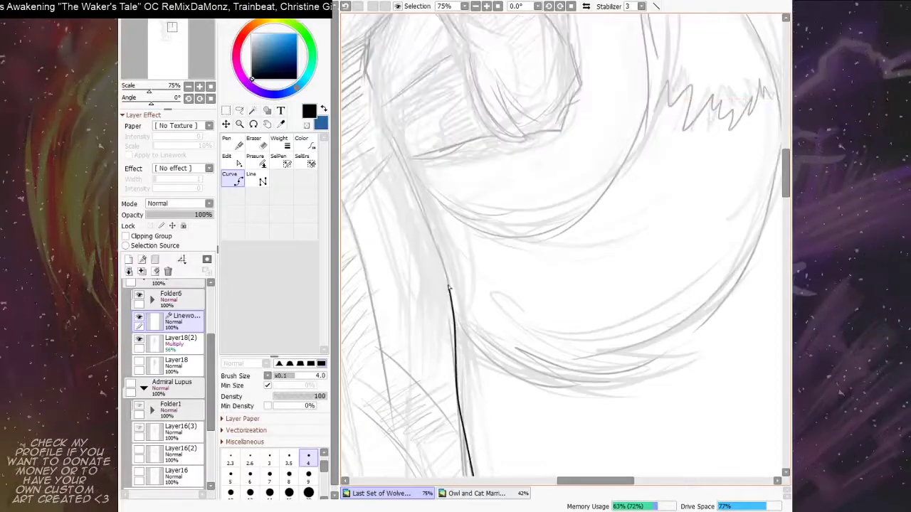
{"action": "scroll", "coordinate": [445, 271], "scroll_direction": "down", "scroll_amount": 4}
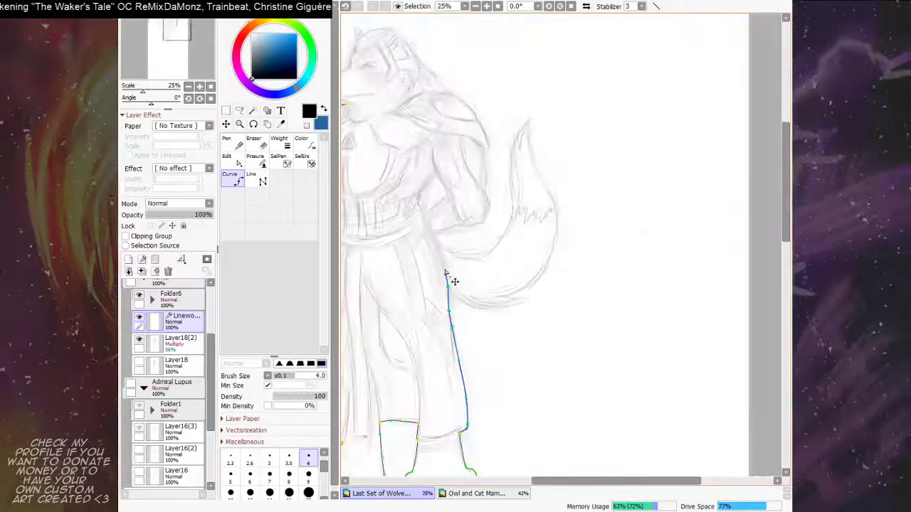
{"action": "scroll", "coordinate": [446, 273], "scroll_direction": "down", "scroll_amount": 2}
{"action": "scroll", "coordinate": [445, 273], "scroll_direction": "up", "scroll_amount": 2}
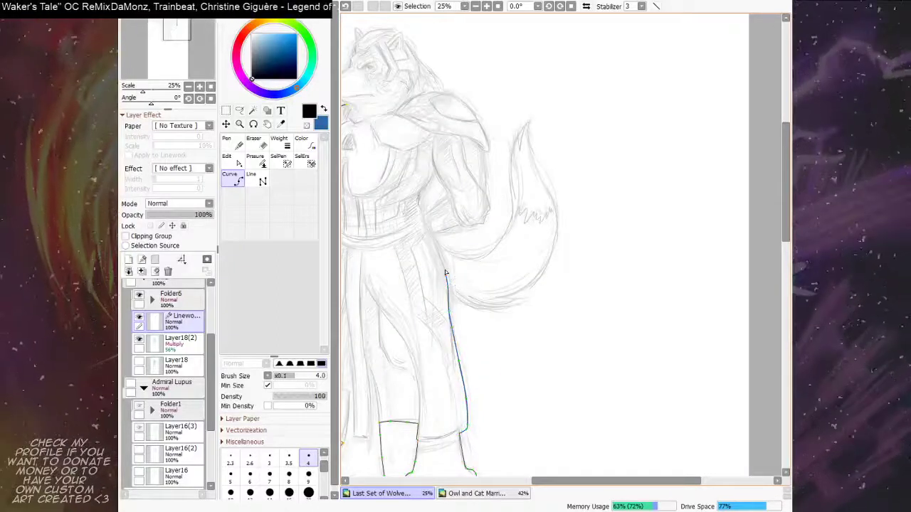
{"action": "key", "text": "Return"}
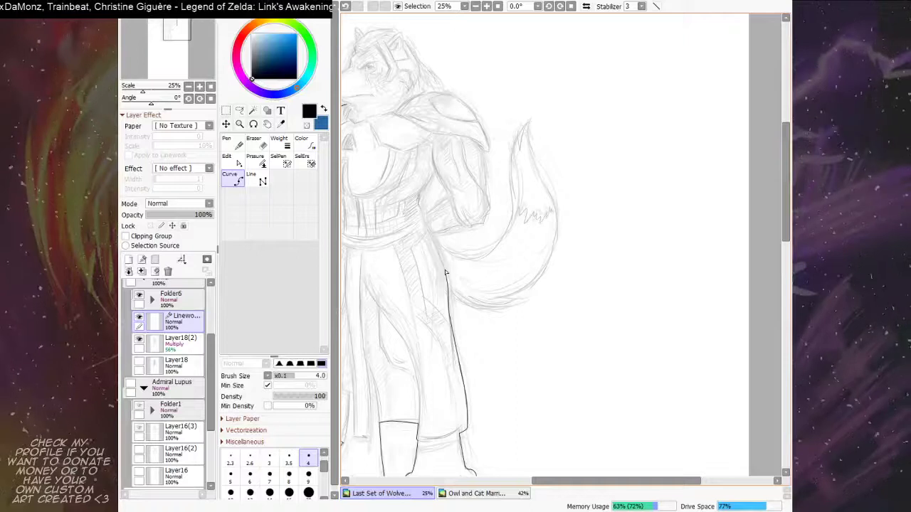
Step: Ink the tail's lower edge from the robe's side to the tip of the first fur tuft
{"action": "scroll", "coordinate": [445, 272], "scroll_direction": "up", "scroll_amount": 1}
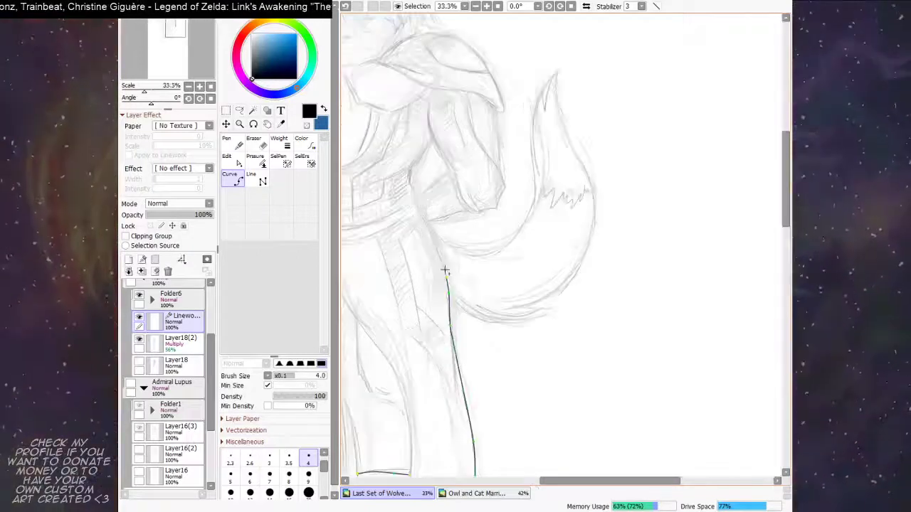
{"action": "left_click_drag", "start_coordinate": [517, 269], "coordinate": [471, 273]}
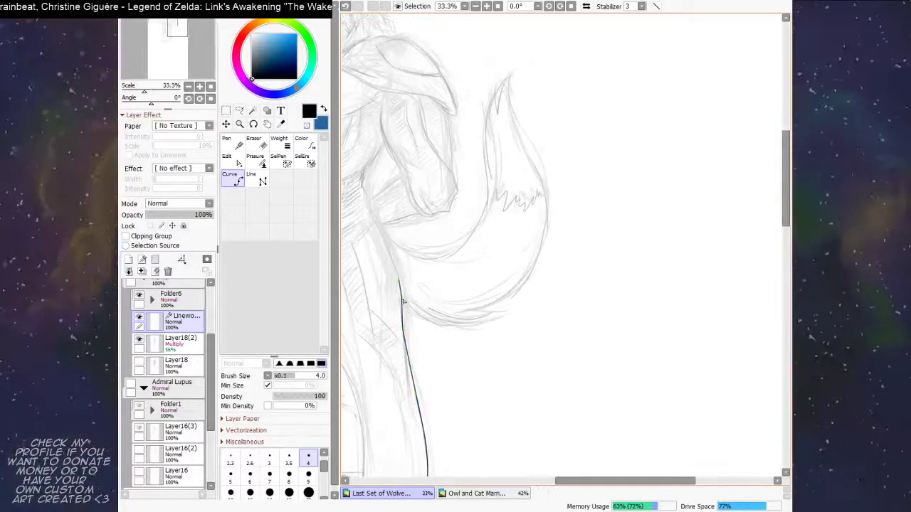
{"action": "left_click", "coordinate": [402, 299]}
{"action": "key", "text": "ctrl+z"}
{"action": "left_click", "coordinate": [400, 297]}
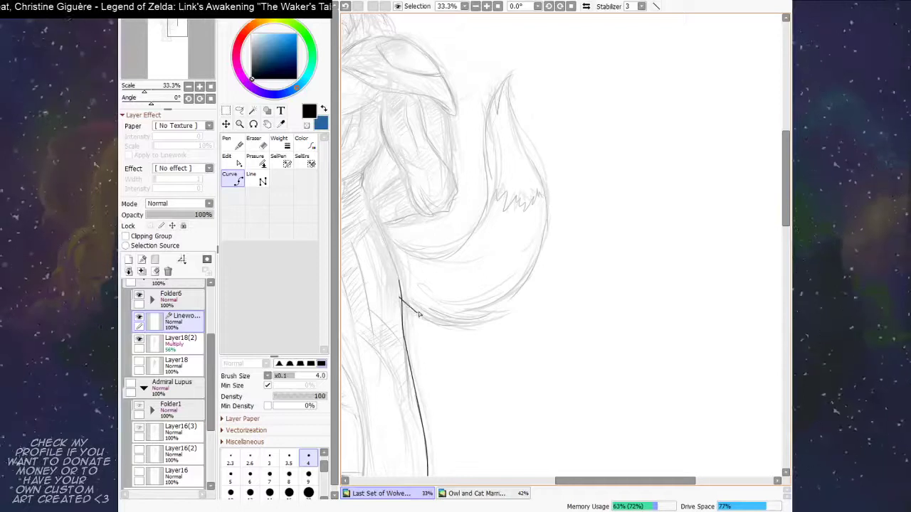
{"action": "left_click", "coordinate": [437, 322]}
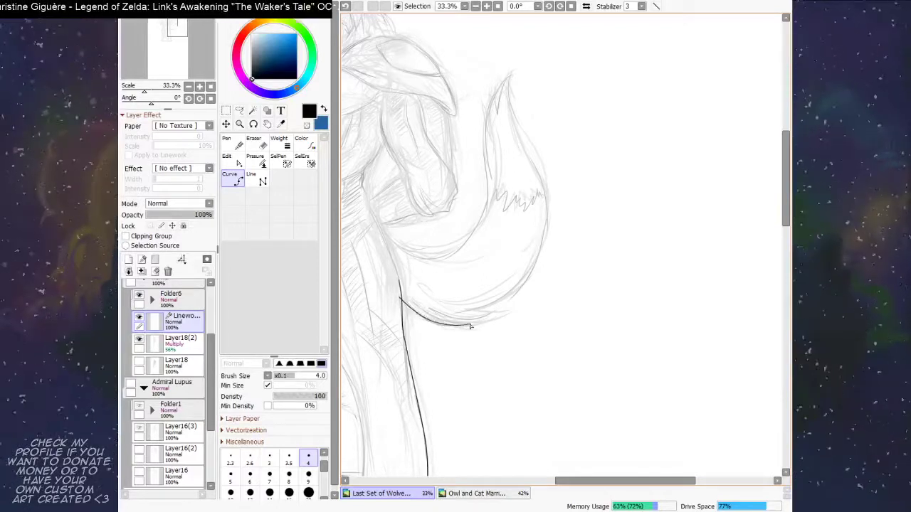
{"action": "double_click", "coordinate": [474, 325]}
Step: Ink a second, overlapping pointed fur tuft along the tail's underside and the short notch line above it
{"action": "left_click", "coordinate": [447, 318]}
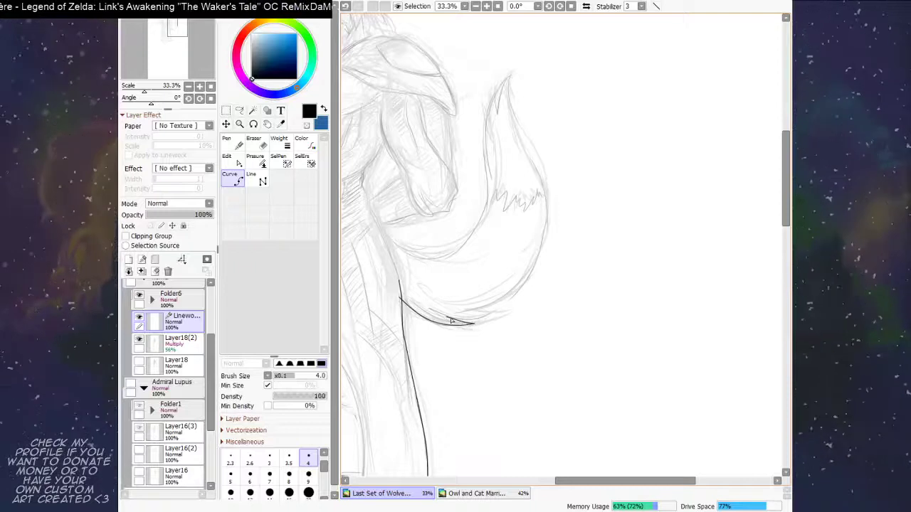
{"action": "double_click", "coordinate": [498, 311]}
{"action": "left_click", "coordinate": [467, 310]}
{"action": "left_click", "coordinate": [485, 312]}
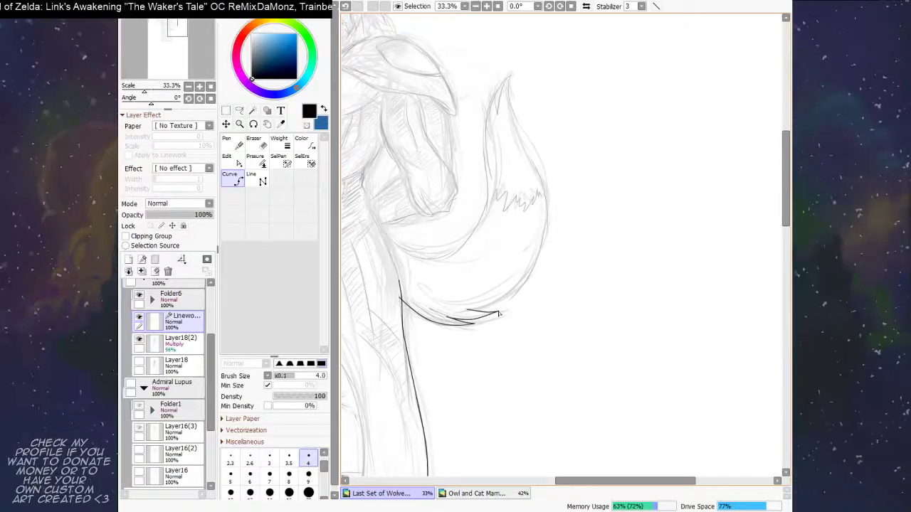
{"action": "double_click", "coordinate": [498, 312]}
Step: Set the brush size to 6 and ink the tail's outer curve from the fur tufts up to the tip
{"action": "left_click_drag", "start_coordinate": [505, 293], "coordinate": [488, 301]}
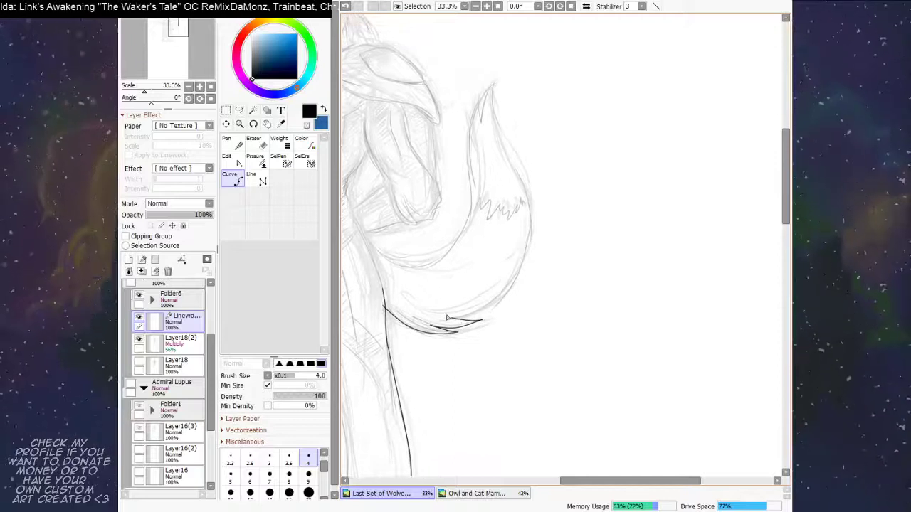
{"action": "left_click", "coordinate": [250, 474]}
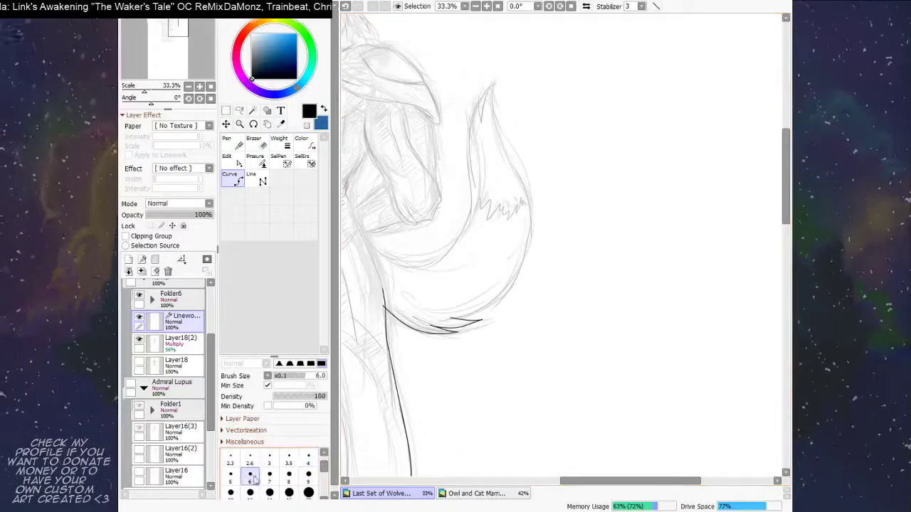
{"action": "left_click", "coordinate": [479, 314]}
{"action": "left_click_drag", "start_coordinate": [508, 295], "coordinate": [484, 343]}
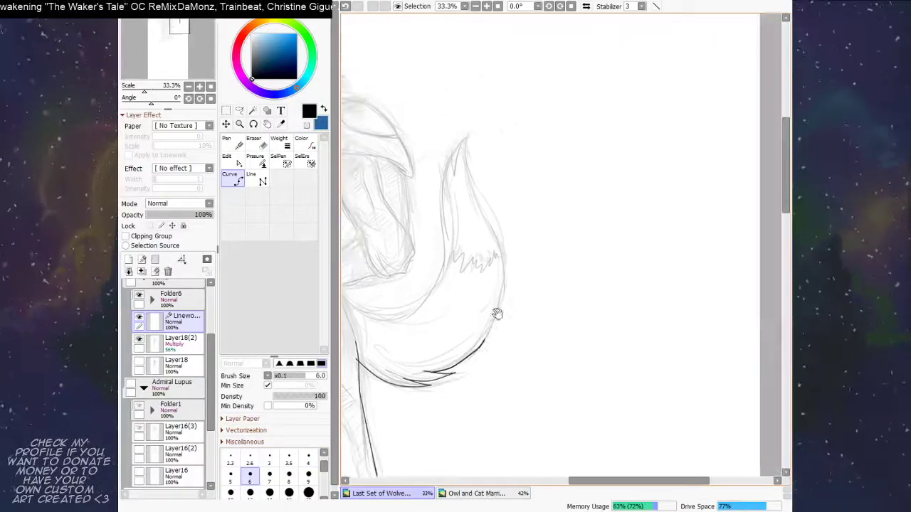
{"action": "left_click_drag", "start_coordinate": [504, 277], "coordinate": [497, 328]}
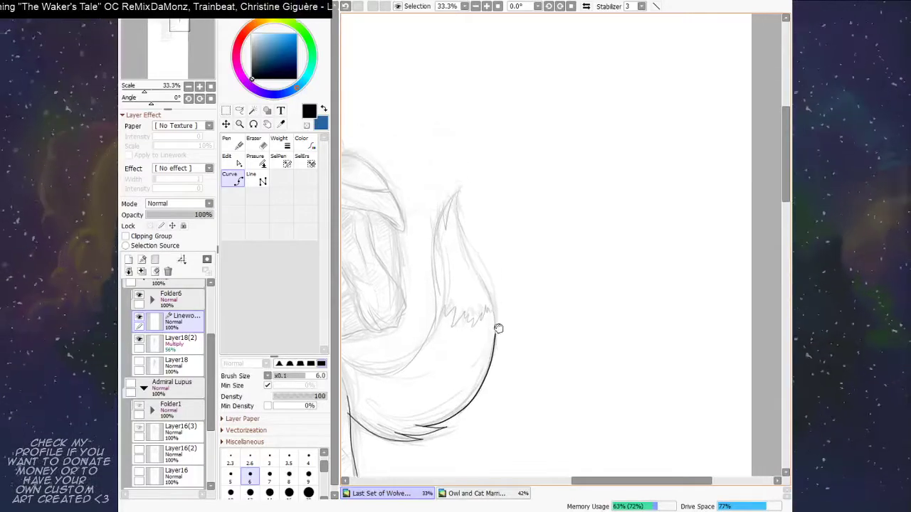
{"action": "left_click_drag", "start_coordinate": [480, 277], "coordinate": [484, 335]}
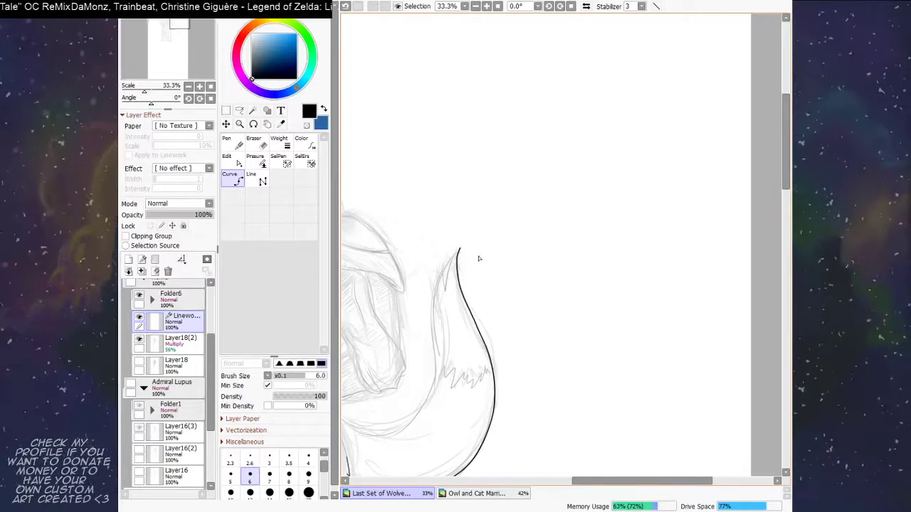
Step: Ink the tail's notched tip and its inner edge curving down to the waist
{"action": "left_click_drag", "start_coordinate": [479, 259], "coordinate": [483, 291]}
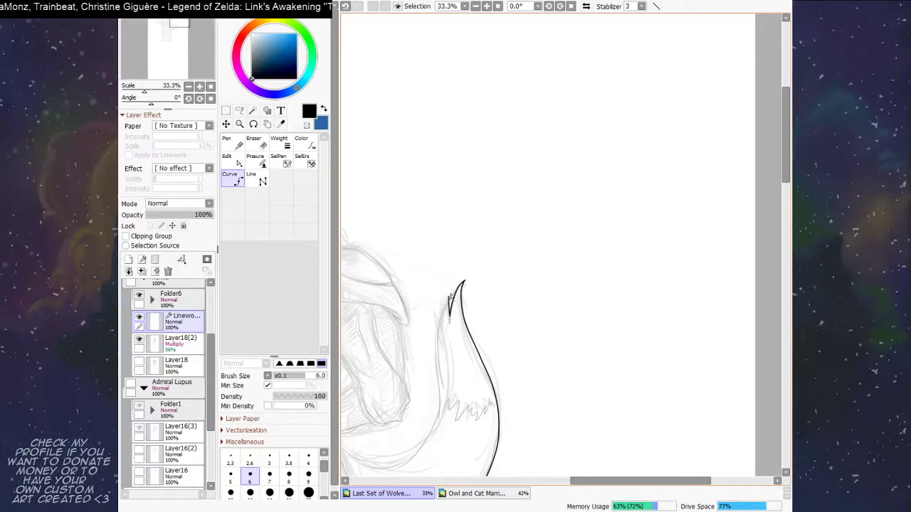
{"action": "left_click_drag", "start_coordinate": [450, 297], "coordinate": [474, 263]}
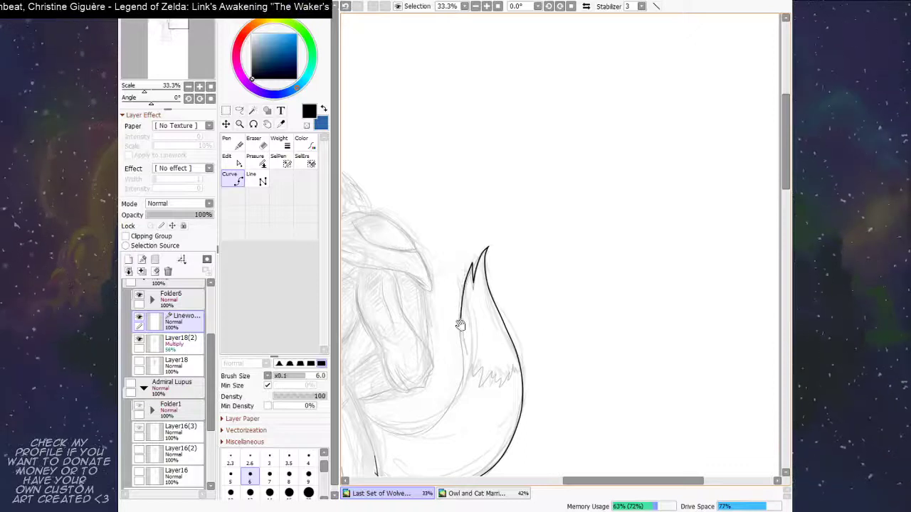
{"action": "left_click_drag", "start_coordinate": [463, 315], "coordinate": [595, 188]}
{"action": "left_click", "coordinate": [595, 236]}
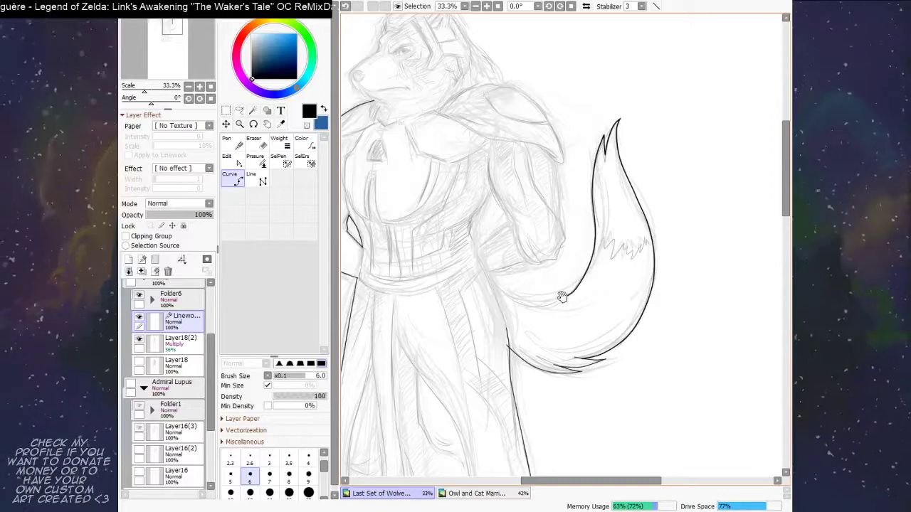
{"action": "left_click_drag", "start_coordinate": [563, 297], "coordinate": [556, 299]}
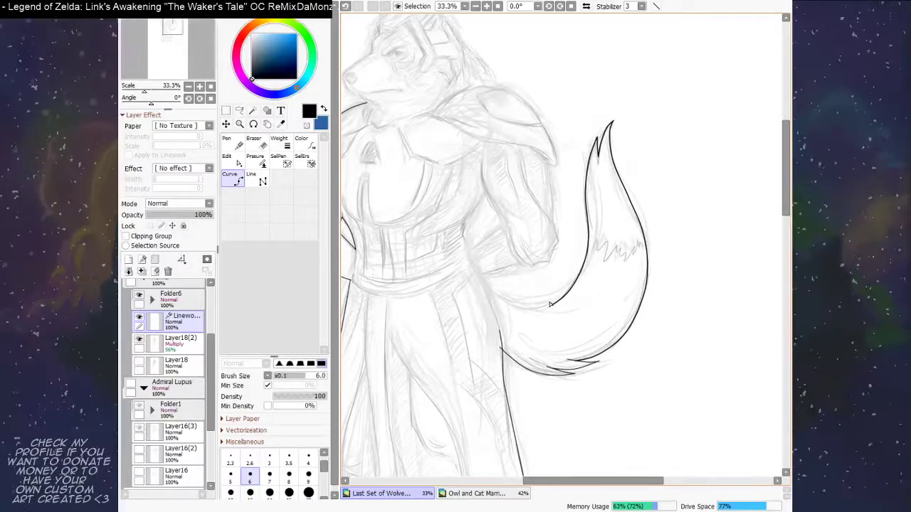
{"action": "left_click", "coordinate": [551, 304]}
{"action": "left_click", "coordinate": [526, 308]}
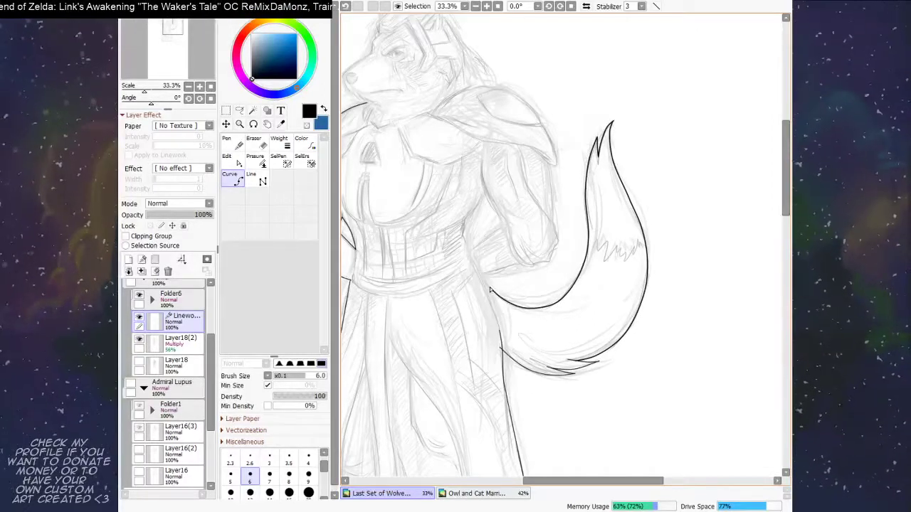
{"action": "left_click", "coordinate": [481, 276]}
Step: Ink the side of the torso from the armpit down to the waist, inside the gap behind the bent arm
{"action": "mouse_move", "coordinate": [494, 263]}
{"action": "left_mouse_down"}
{"action": "mouse_move", "coordinate": [489, 286]}
{"action": "mouse_move", "coordinate": [504, 282]}
{"action": "left_mouse_up"}
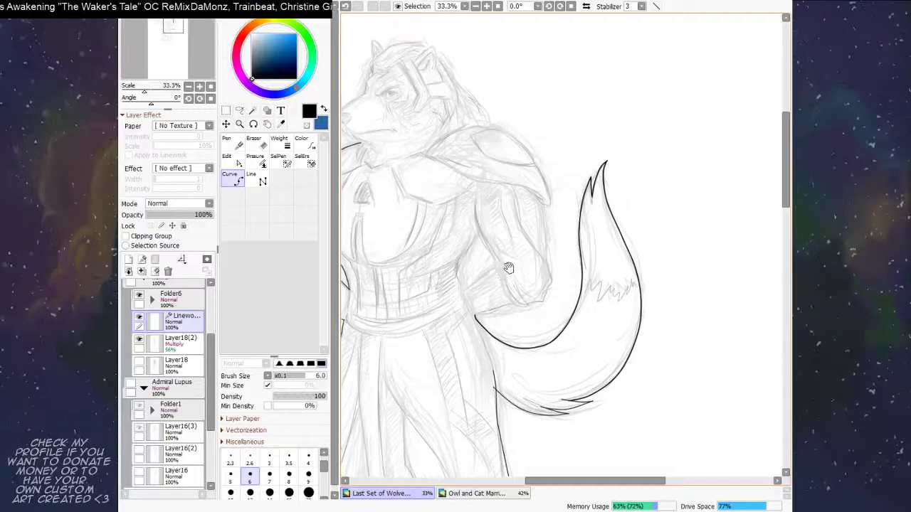
{"action": "scroll", "coordinate": [509, 267], "scroll_direction": "up", "scroll_amount": 1}
{"action": "left_click", "coordinate": [477, 235]}
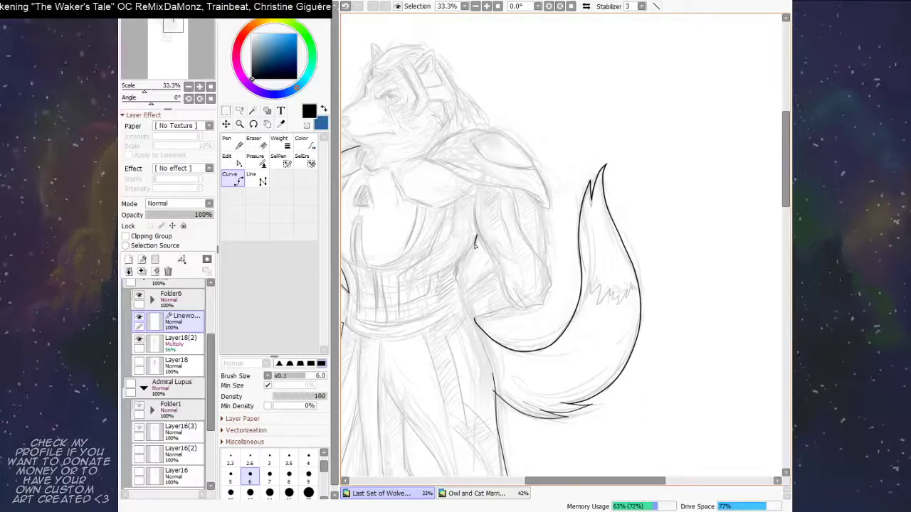
{"action": "left_click", "coordinate": [462, 262]}
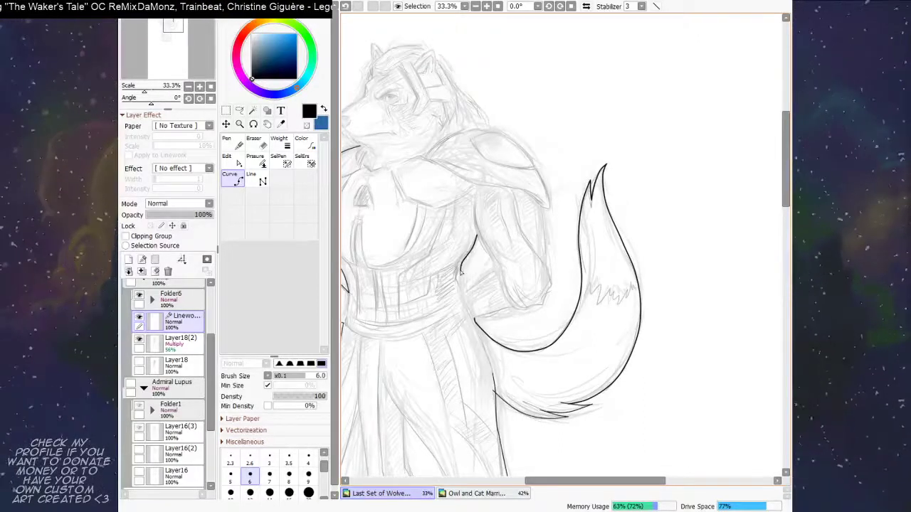
{"action": "left_click", "coordinate": [459, 276]}
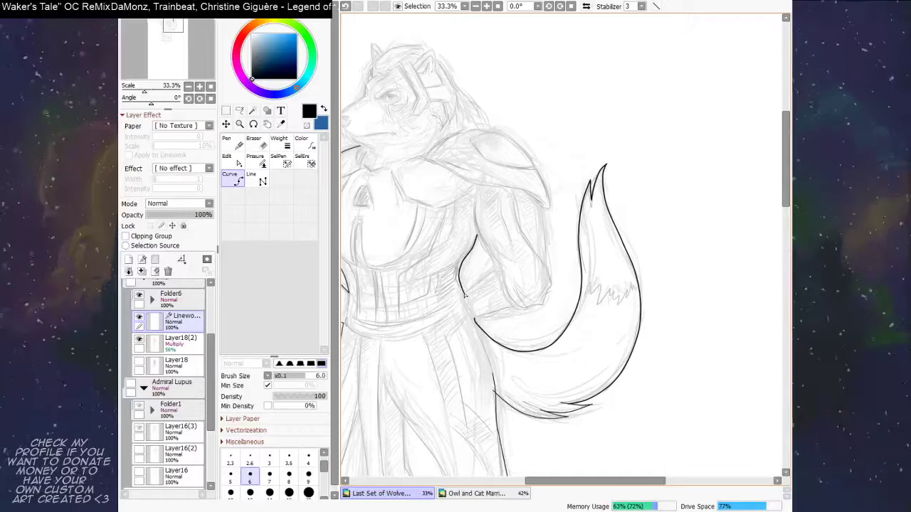
{"action": "left_click_drag", "start_coordinate": [480, 266], "coordinate": [475, 270]}
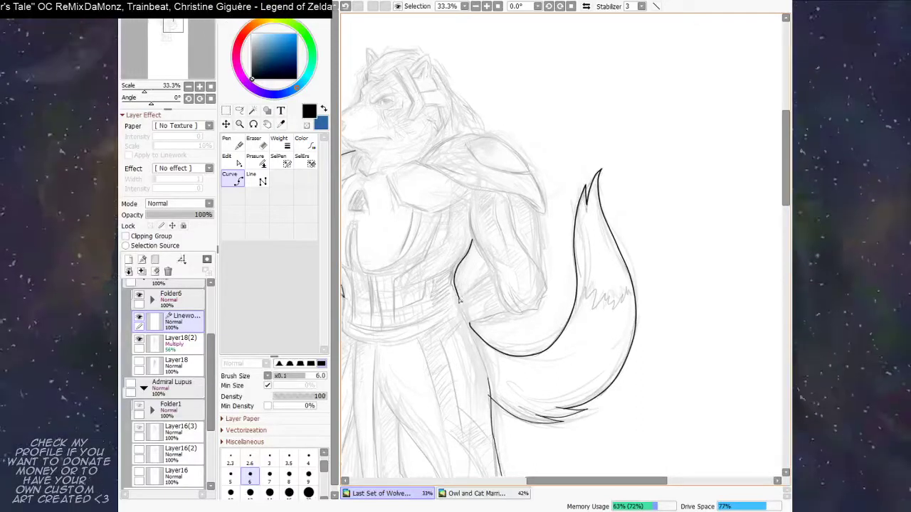
Step: Ink the forearm's upper edge and the upper arm's inner edge to close the gap between arm and torso
{"action": "left_click", "coordinate": [460, 300]}
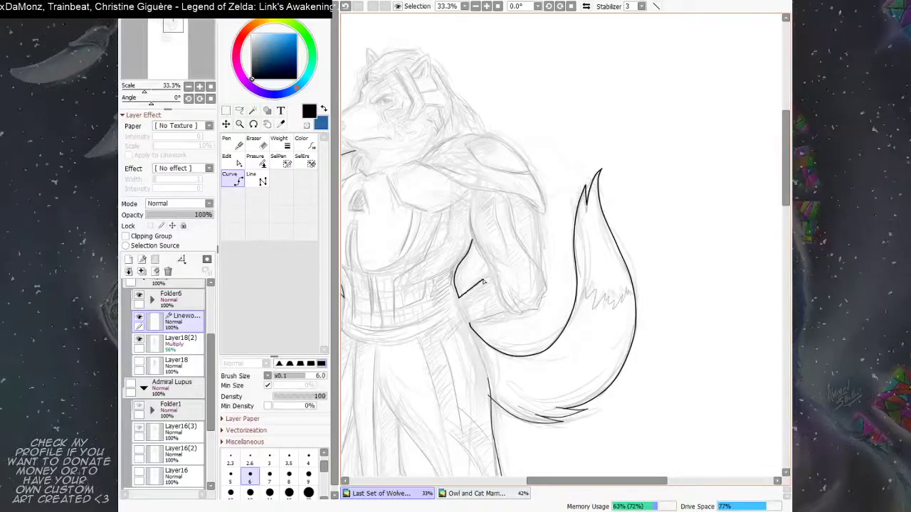
{"action": "double_click", "coordinate": [499, 274]}
{"action": "left_click_drag", "start_coordinate": [498, 275], "coordinate": [487, 284]}
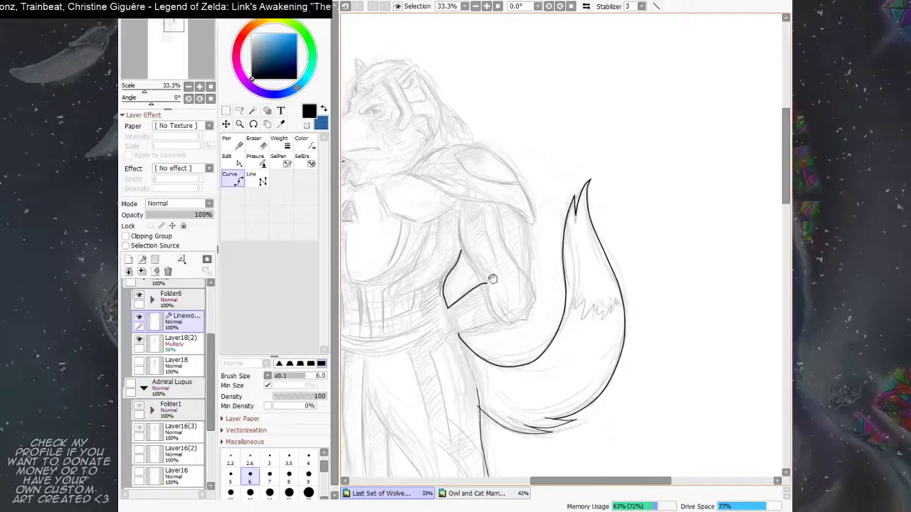
{"action": "left_click", "coordinate": [462, 253]}
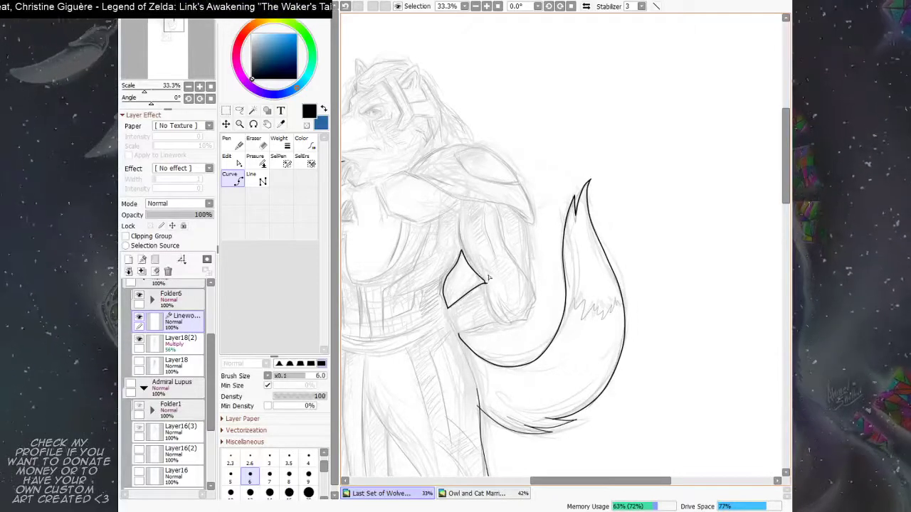
Step: Ink the forearm's lower edge, the elbow and the upper arm's outer edge up to the shoulder pad
{"action": "scroll", "coordinate": [488, 278], "scroll_direction": "down", "scroll_amount": 1}
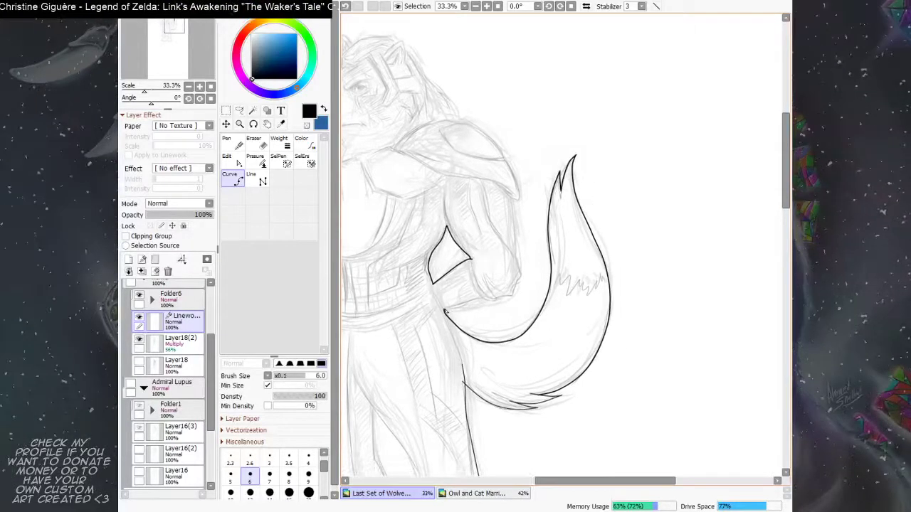
{"action": "double_click", "coordinate": [493, 300]}
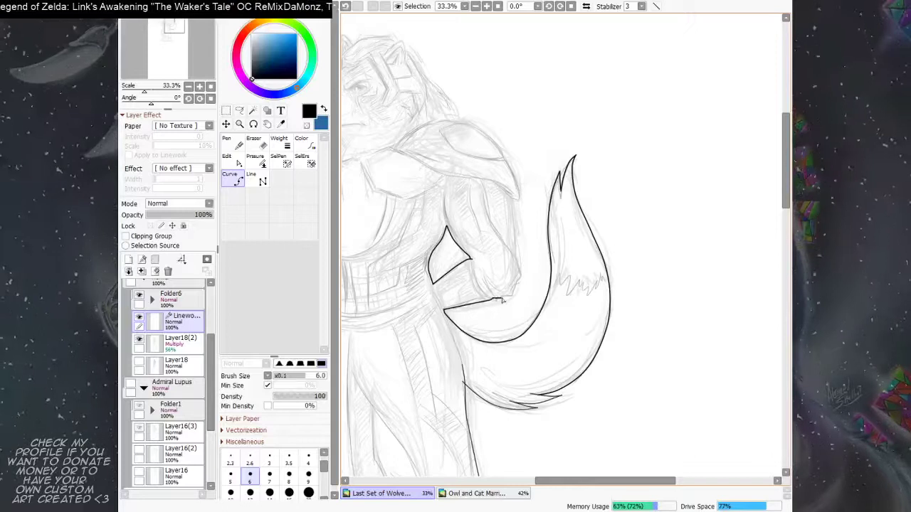
{"action": "left_click", "coordinate": [518, 282]}
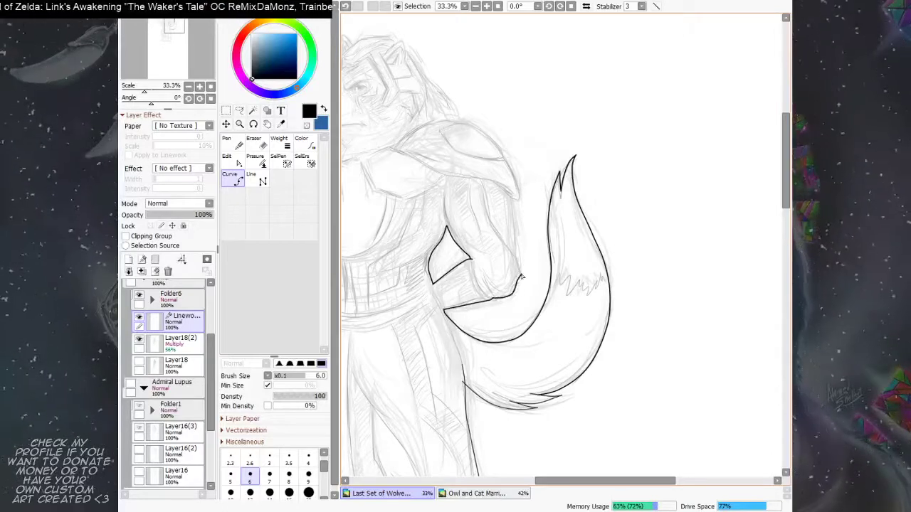
{"action": "left_click", "coordinate": [521, 275]}
{"action": "left_click_drag", "start_coordinate": [518, 261], "coordinate": [509, 292]}
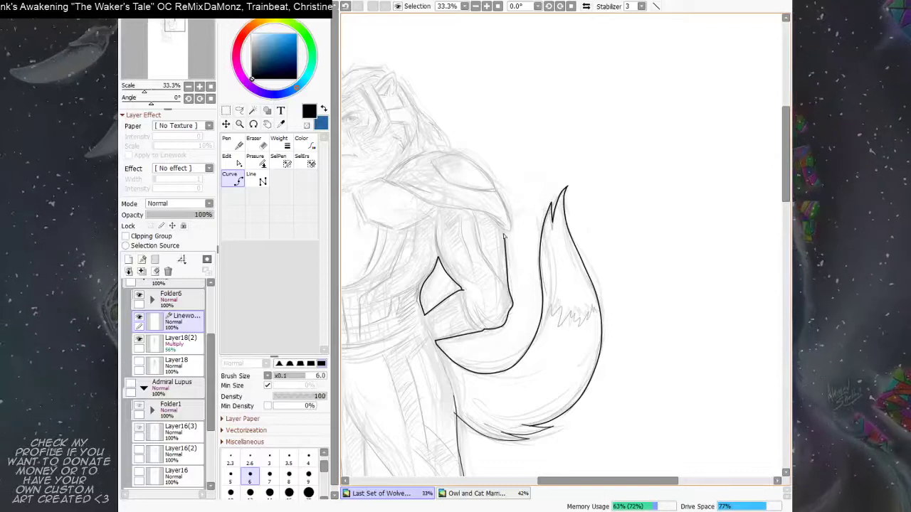
{"action": "left_click_drag", "start_coordinate": [504, 232], "coordinate": [546, 292]}
Step: Ink the shoulder pad's outer contour from its lower corner over the top toward the neck
{"action": "left_click", "coordinate": [537, 259]}
{"action": "left_click", "coordinate": [543, 258]}
{"action": "left_click", "coordinate": [540, 239]}
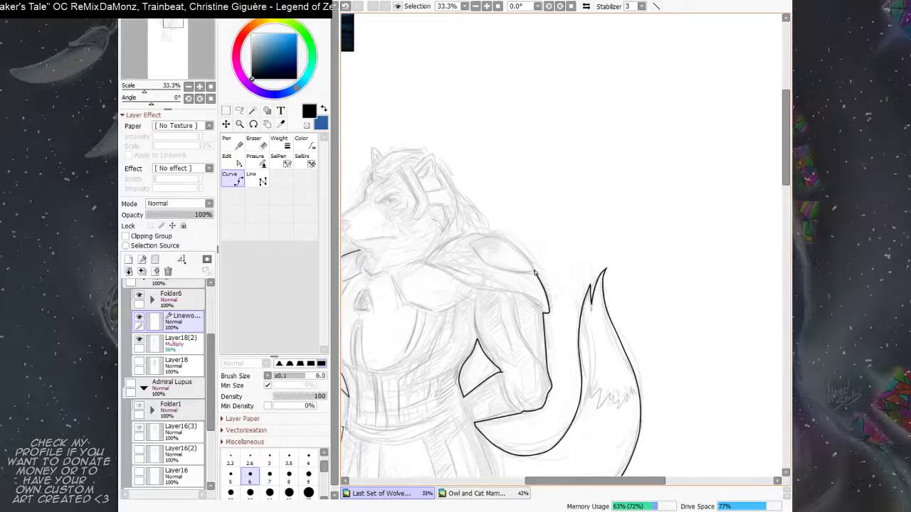
{"action": "left_click_drag", "start_coordinate": [529, 258], "coordinate": [549, 303]}
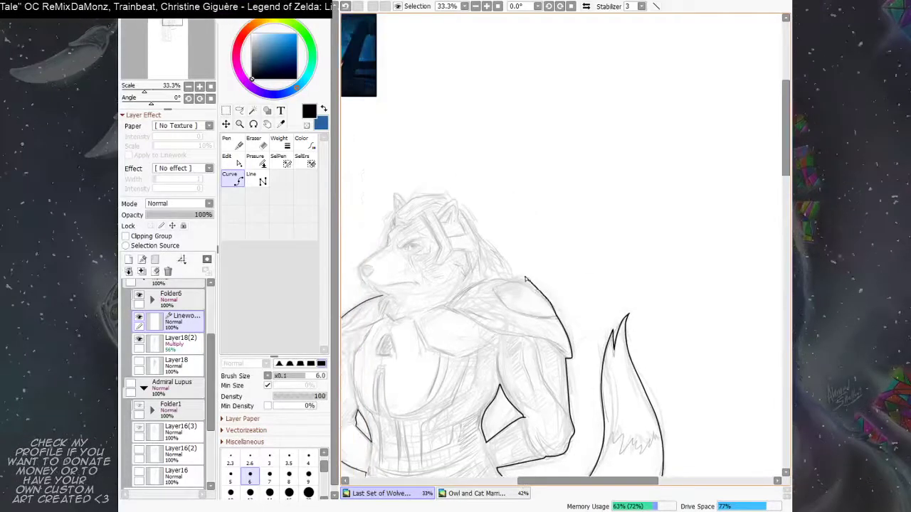
{"action": "left_click", "coordinate": [526, 284]}
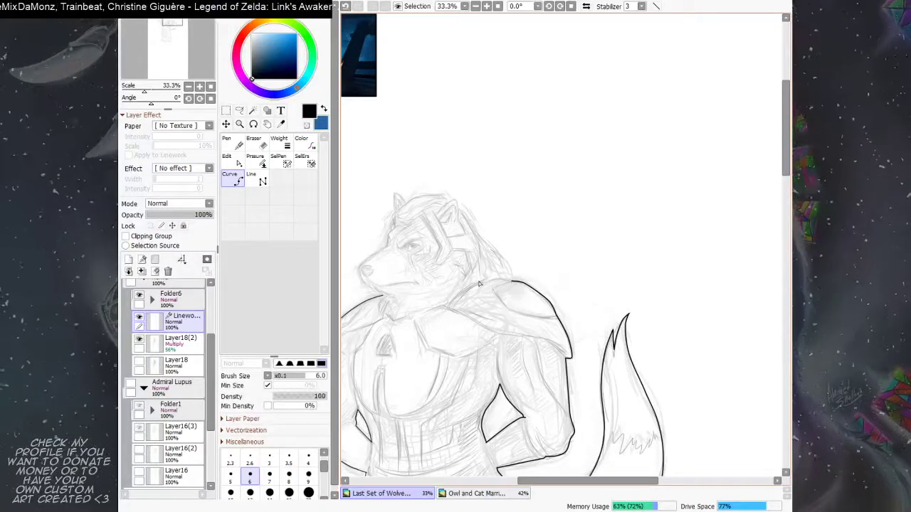
Step: Set the brush size to 4 and extend the opposite shoulder's line up to the underside of the chin
{"action": "scroll", "coordinate": [479, 283], "scroll_direction": "up", "scroll_amount": 3}
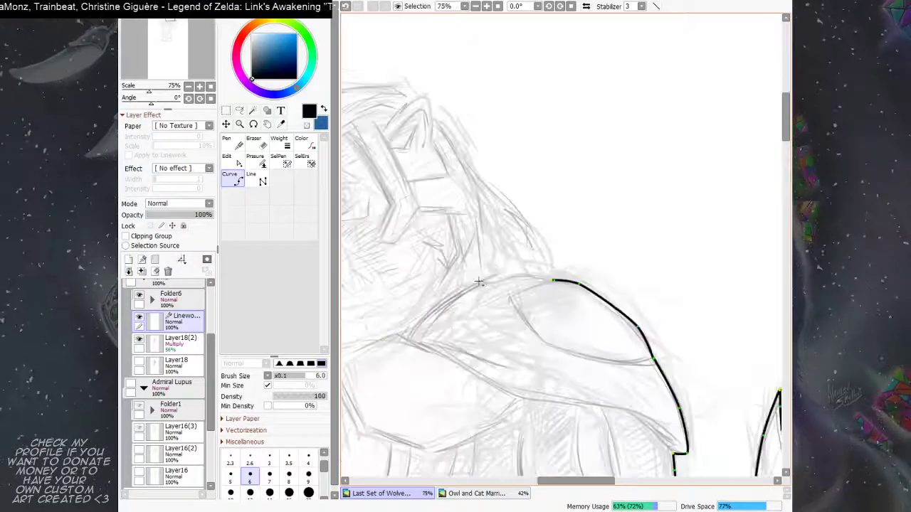
{"action": "left_click_drag", "start_coordinate": [427, 284], "coordinate": [492, 302]}
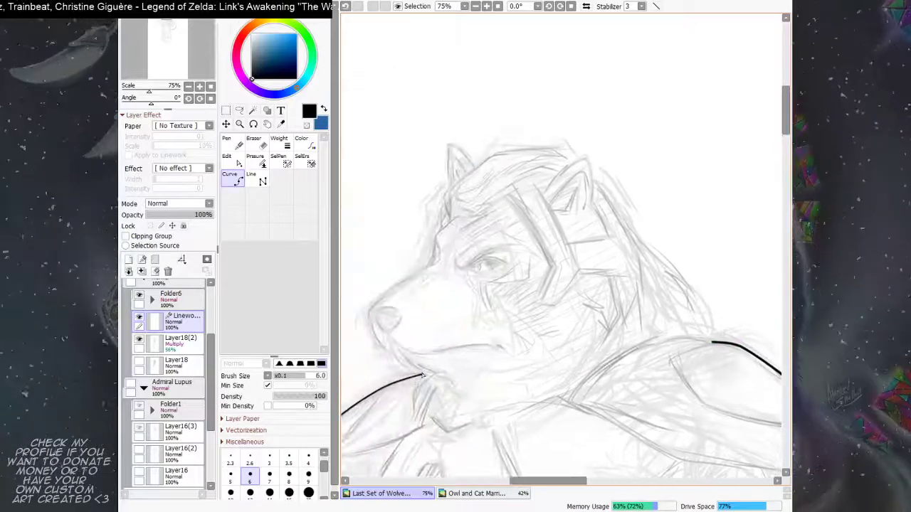
{"action": "left_click_drag", "start_coordinate": [432, 365], "coordinate": [410, 312]}
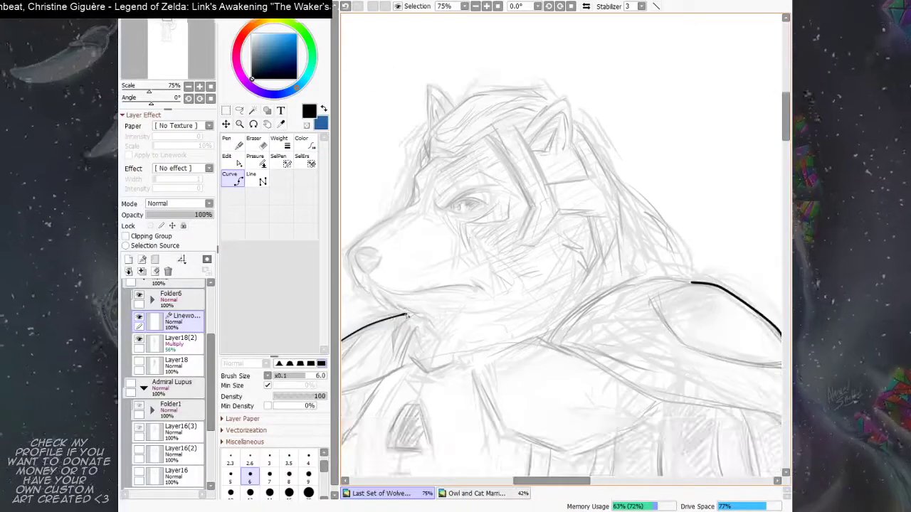
{"action": "key", "text": "bracketleft"}
{"action": "key", "text": "bracketleft"}
{"action": "key", "text": "bracketleft"}
{"action": "key", "text": "bracketleft"}
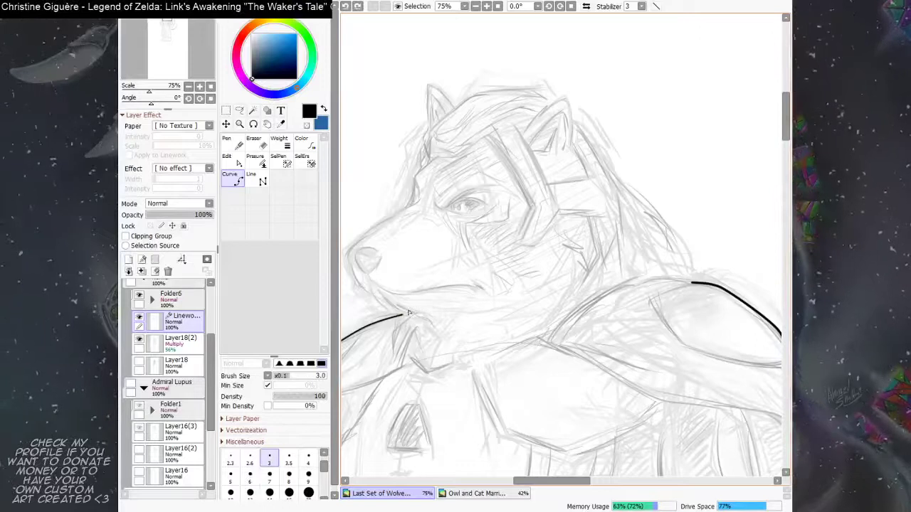
{"action": "key", "text": "bracketright"}
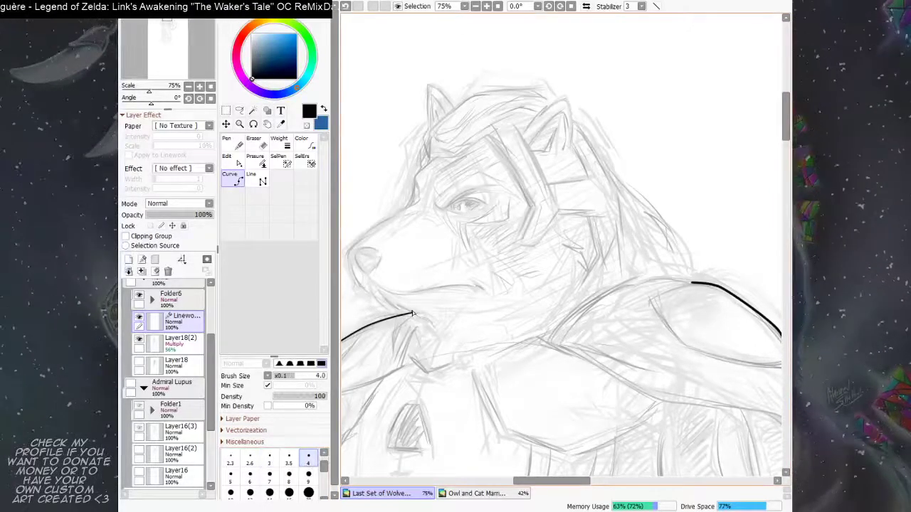
Step: Ink the front of the muzzle and the jaw with jagged fur tufts down to the shoulder line
{"action": "left_click_drag", "start_coordinate": [437, 290], "coordinate": [472, 338]}
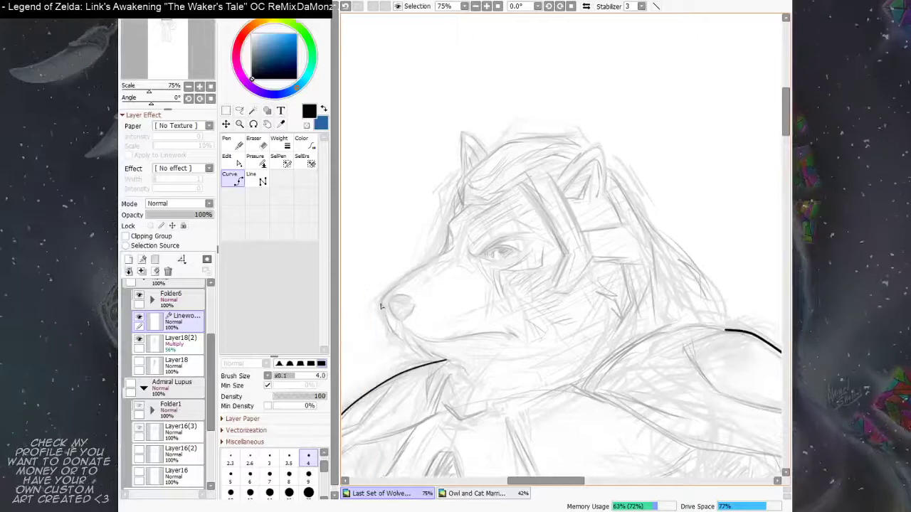
{"action": "left_click", "coordinate": [381, 306]}
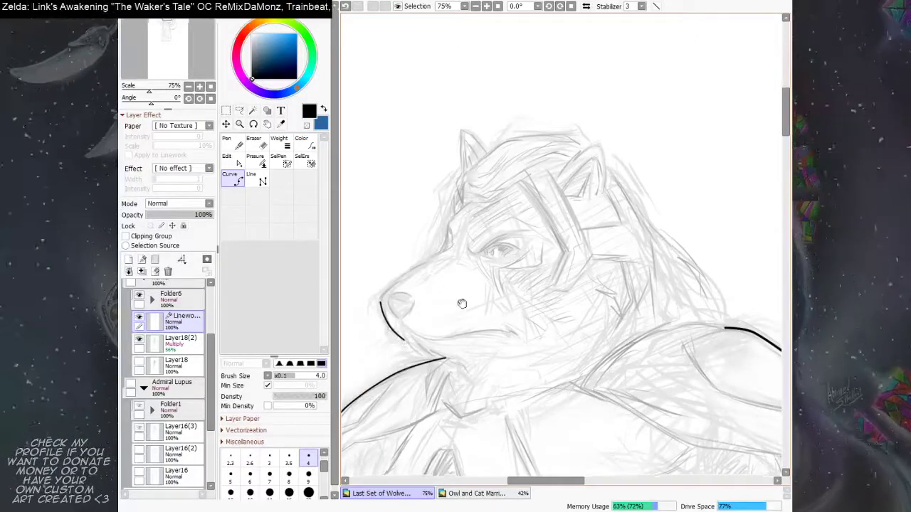
{"action": "scroll", "coordinate": [441, 292], "scroll_direction": "down", "scroll_amount": 1}
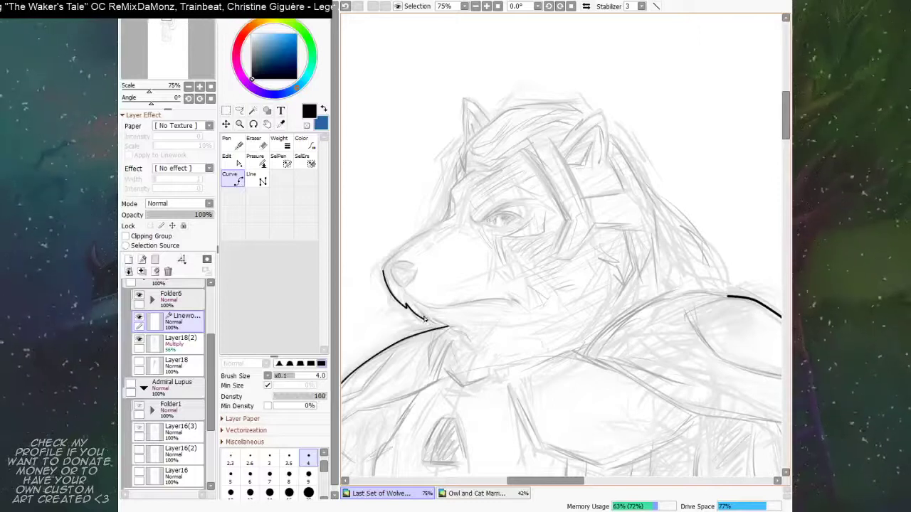
{"action": "left_click", "coordinate": [424, 318]}
{"action": "left_click", "coordinate": [434, 324]}
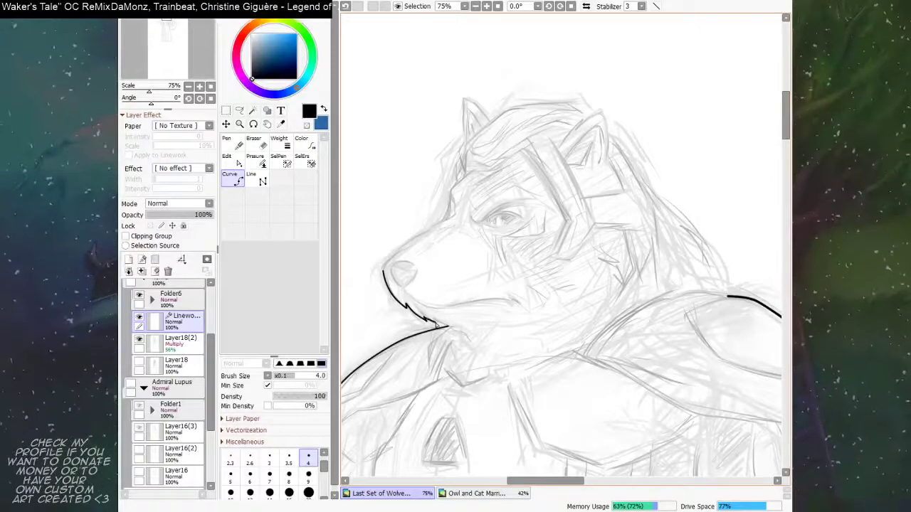
{"action": "left_click_drag", "start_coordinate": [446, 320], "coordinate": [439, 316]}
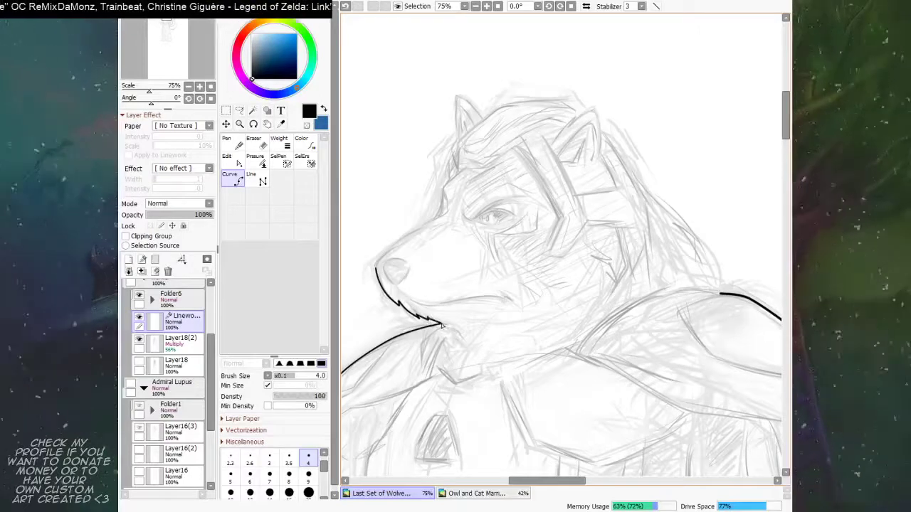
Step: Ink the profile from the nose along the muzzle and forehead, including the far ear's outline
{"action": "left_click_drag", "start_coordinate": [442, 298], "coordinate": [453, 356]}
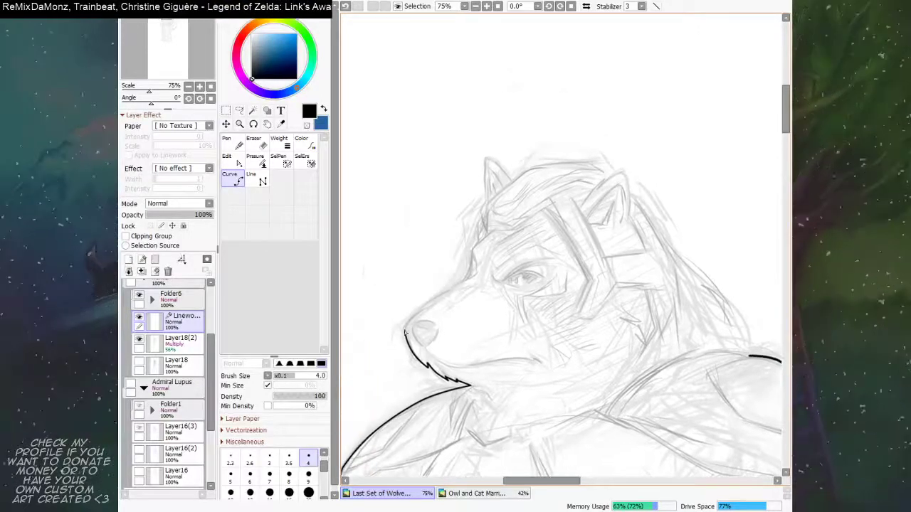
{"action": "mouse_move", "coordinate": [406, 326]}
{"action": "left_mouse_down"}
{"action": "mouse_move", "coordinate": [511, 246]}
{"action": "mouse_move", "coordinate": [430, 333]}
{"action": "mouse_move", "coordinate": [441, 307]}
{"action": "mouse_move", "coordinate": [434, 336]}
{"action": "mouse_move", "coordinate": [457, 306]}
{"action": "left_mouse_up"}
{"action": "mouse_move", "coordinate": [433, 345]}
{"action": "left_mouse_down"}
{"action": "mouse_move", "coordinate": [443, 302]}
{"action": "mouse_move", "coordinate": [430, 329]}
{"action": "mouse_move", "coordinate": [430, 286]}
{"action": "mouse_move", "coordinate": [459, 305]}
{"action": "left_mouse_up"}
{"action": "left_click", "coordinate": [430, 326]}
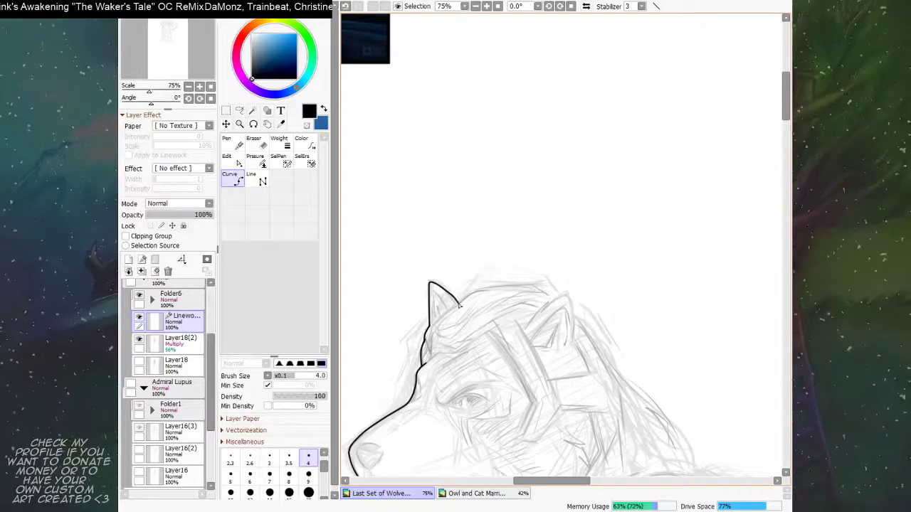
{"action": "double_click", "coordinate": [459, 305]}
Step: Ink the top of the head, the near ear and the back of the neck with a fur notch down to the shoulder pad
{"action": "left_click_drag", "start_coordinate": [541, 251], "coordinate": [505, 255]}
{"action": "left_click", "coordinate": [421, 304]}
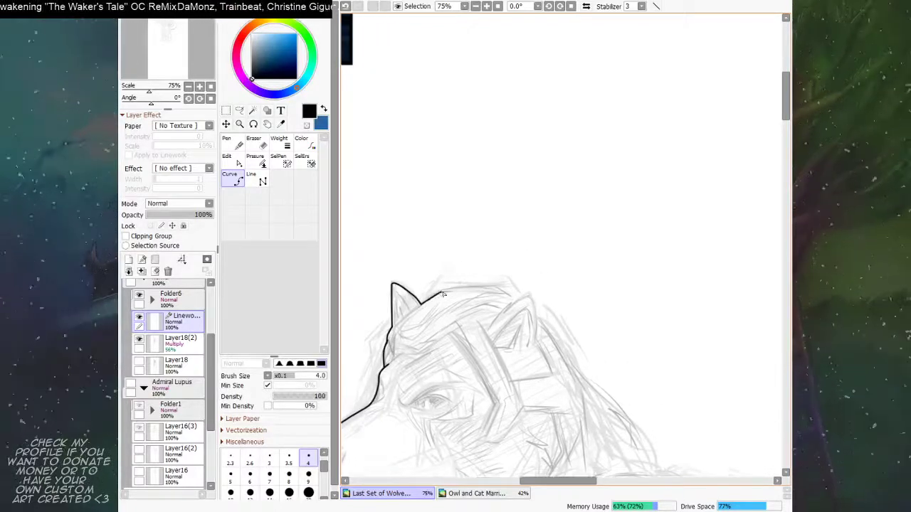
{"action": "scroll", "coordinate": [466, 288], "scroll_direction": "right", "scroll_amount": 2}
{"action": "mouse_move", "coordinate": [443, 294]}
{"action": "left_mouse_down"}
{"action": "mouse_move", "coordinate": [489, 267]}
{"action": "mouse_move", "coordinate": [510, 270]}
{"action": "mouse_move", "coordinate": [459, 281]}
{"action": "mouse_move", "coordinate": [481, 303]}
{"action": "mouse_move", "coordinate": [493, 264]}
{"action": "mouse_move", "coordinate": [454, 290]}
{"action": "mouse_move", "coordinate": [464, 318]}
{"action": "mouse_move", "coordinate": [444, 284]}
{"action": "mouse_move", "coordinate": [472, 327]}
{"action": "mouse_move", "coordinate": [478, 282]}
{"action": "mouse_move", "coordinate": [510, 338]}
{"action": "mouse_move", "coordinate": [476, 277]}
{"action": "left_mouse_up"}
{"action": "scroll", "coordinate": [492, 263], "scroll_direction": "right", "scroll_amount": 2}
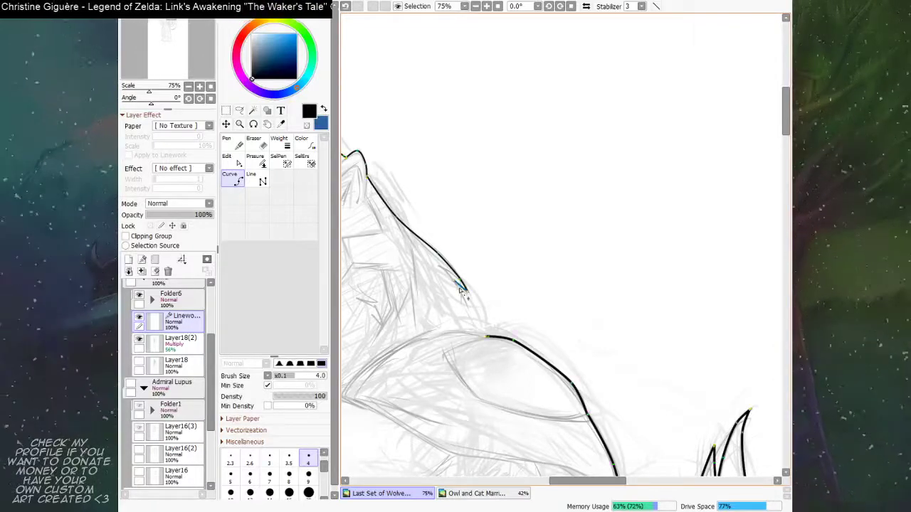
{"action": "left_click_drag", "start_coordinate": [455, 283], "coordinate": [486, 339]}
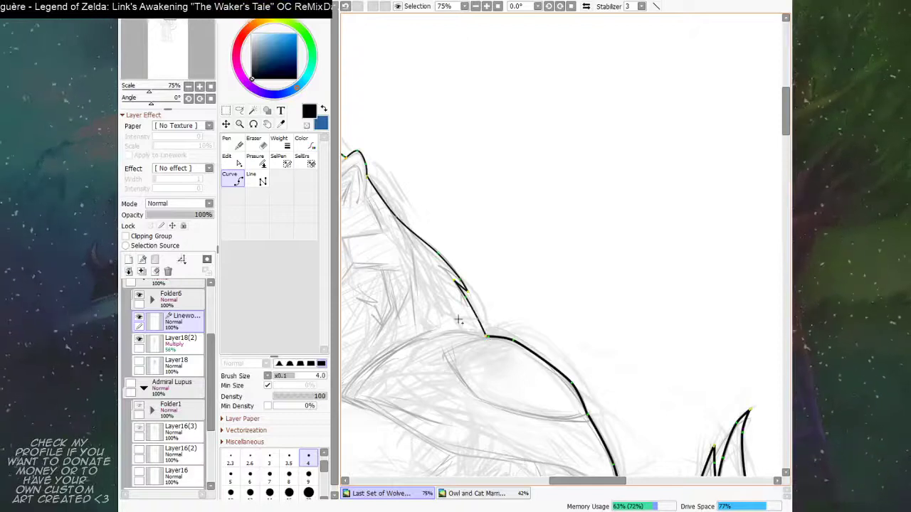
Step: Collapse and hide The Imperious layer folder and show the Admiral Lupus folder instead
{"action": "scroll", "coordinate": [459, 320], "scroll_direction": "down", "scroll_amount": 3}
{"action": "scroll", "coordinate": [459, 320], "scroll_direction": "down", "scroll_amount": 1}
{"action": "left_click_drag", "start_coordinate": [504, 417], "coordinate": [576, 337]}
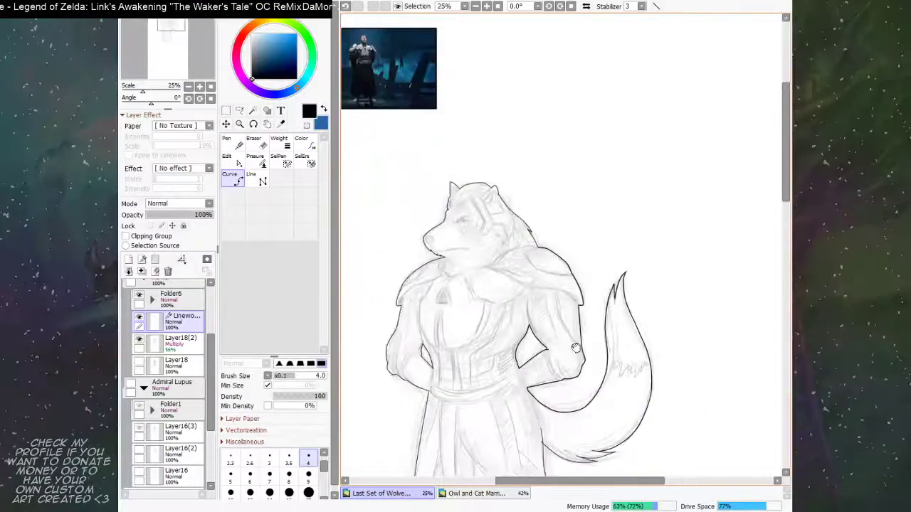
{"action": "left_click_drag", "start_coordinate": [579, 389], "coordinate": [596, 340]}
{"action": "left_click_drag", "start_coordinate": [577, 384], "coordinate": [629, 303]}
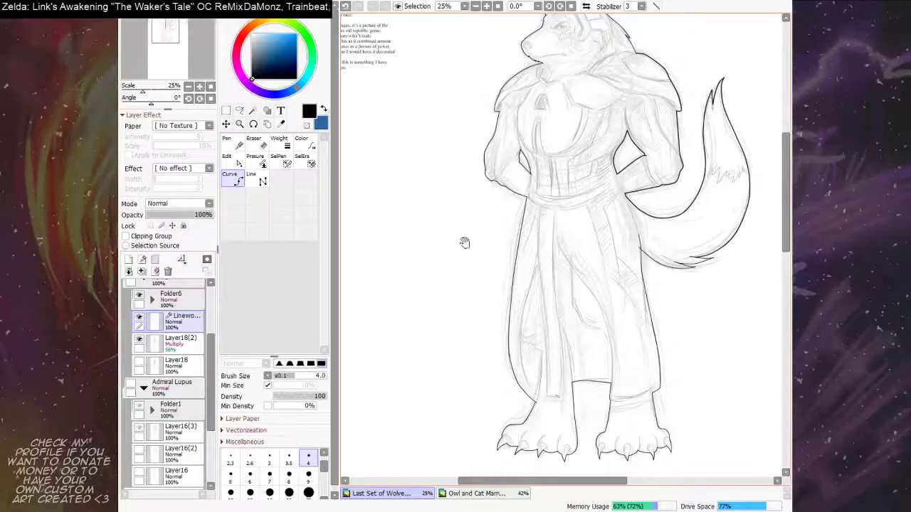
{"action": "scroll", "coordinate": [477, 277], "scroll_direction": "down", "scroll_amount": 3}
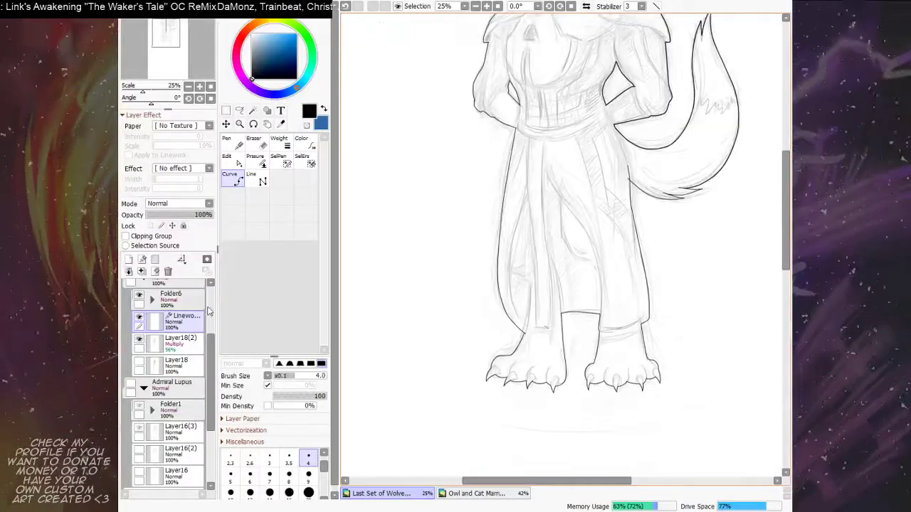
{"action": "scroll", "coordinate": [211, 339], "scroll_direction": "up", "scroll_amount": 5}
{"action": "scroll", "coordinate": [211, 340], "scroll_direction": "down", "scroll_amount": 2}
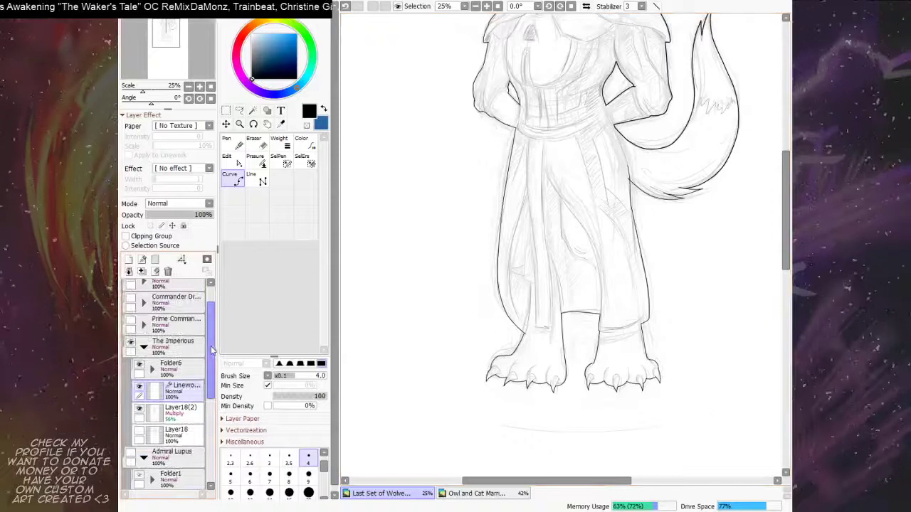
{"action": "left_click", "coordinate": [143, 348]}
{"action": "left_click", "coordinate": [132, 367]}
{"action": "left_click", "coordinate": [132, 366]}
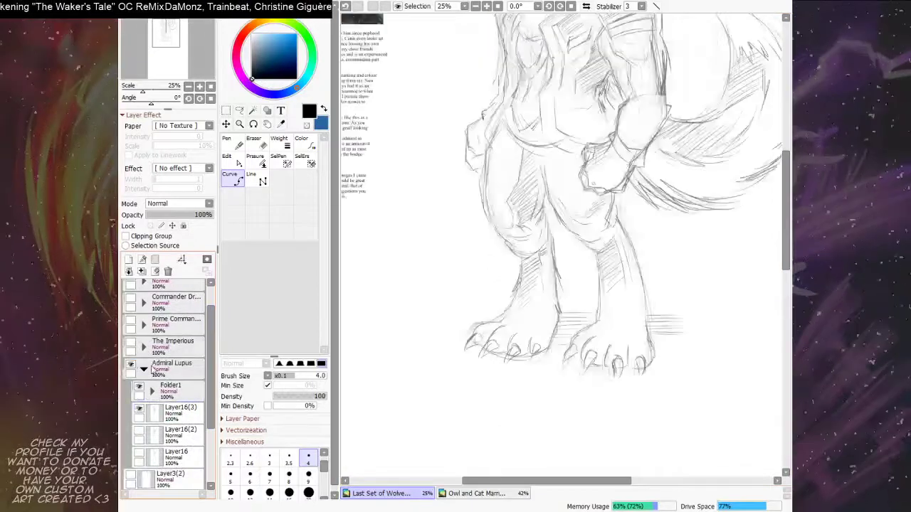
Step: Set the sketch layer Layer16(3) to Multiply mode and add a new linework layer above it
{"action": "left_click", "coordinate": [188, 419]}
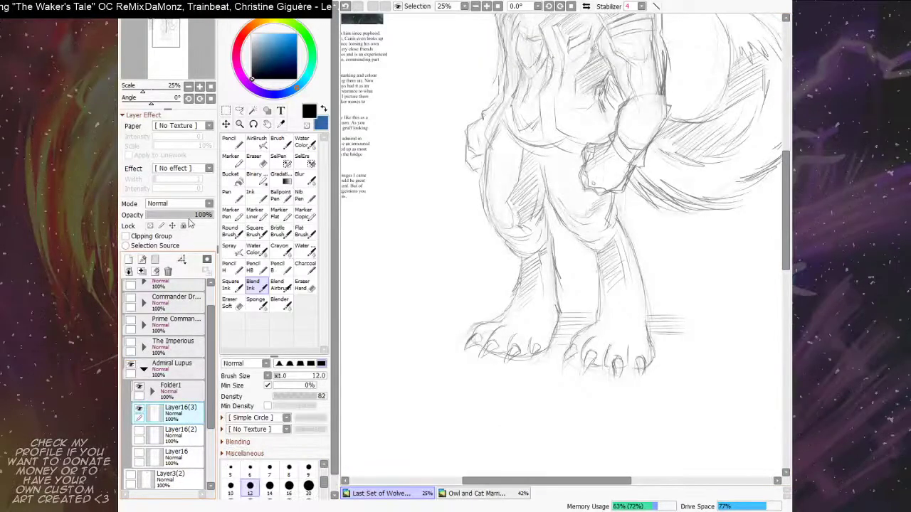
{"action": "left_click", "coordinate": [187, 204]}
{"action": "left_click", "coordinate": [183, 229]}
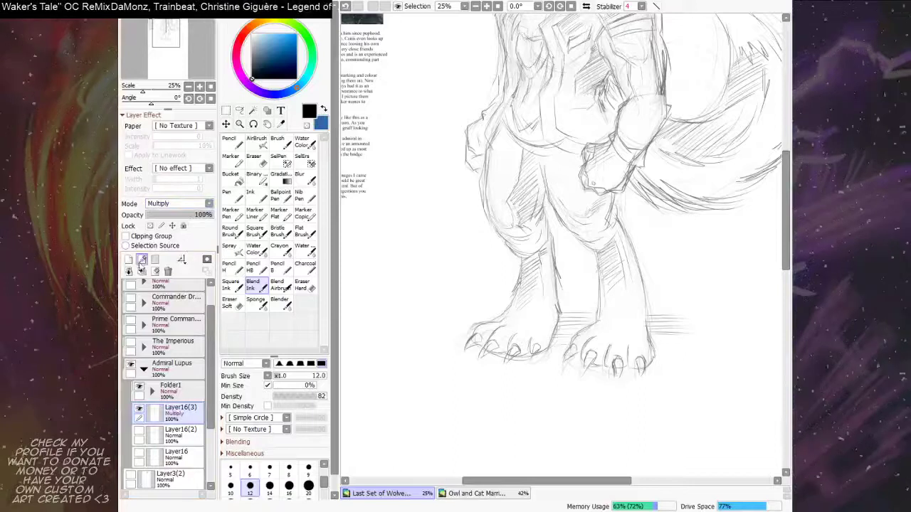
{"action": "left_click", "coordinate": [143, 258]}
Step: Lower the opacity of sketch layer Layer16(3) to 43%
{"action": "left_click", "coordinate": [185, 439]}
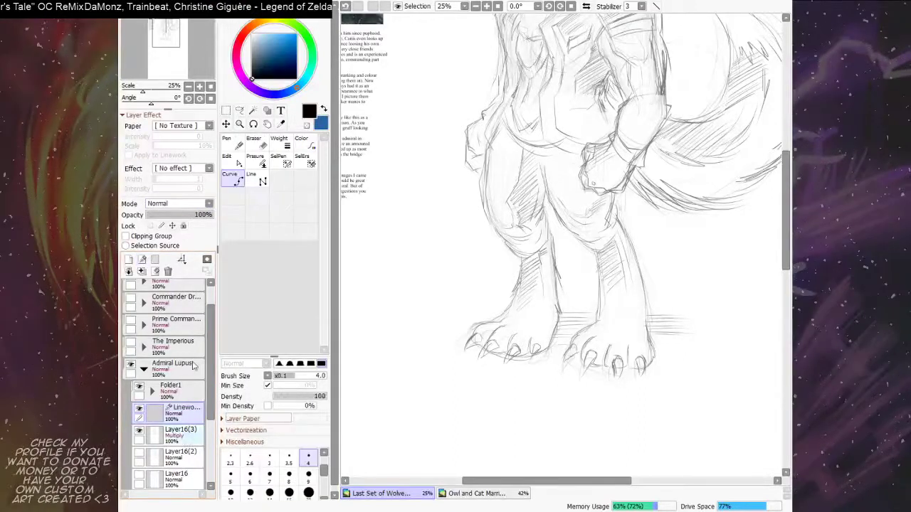
{"action": "left_click_drag", "start_coordinate": [193, 223], "coordinate": [175, 218]}
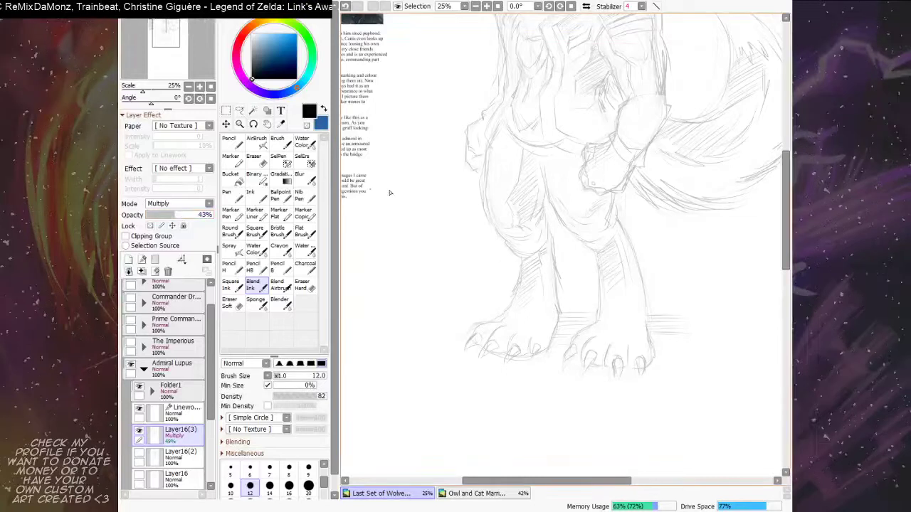
{"action": "left_click_drag", "start_coordinate": [522, 268], "coordinate": [460, 428]}
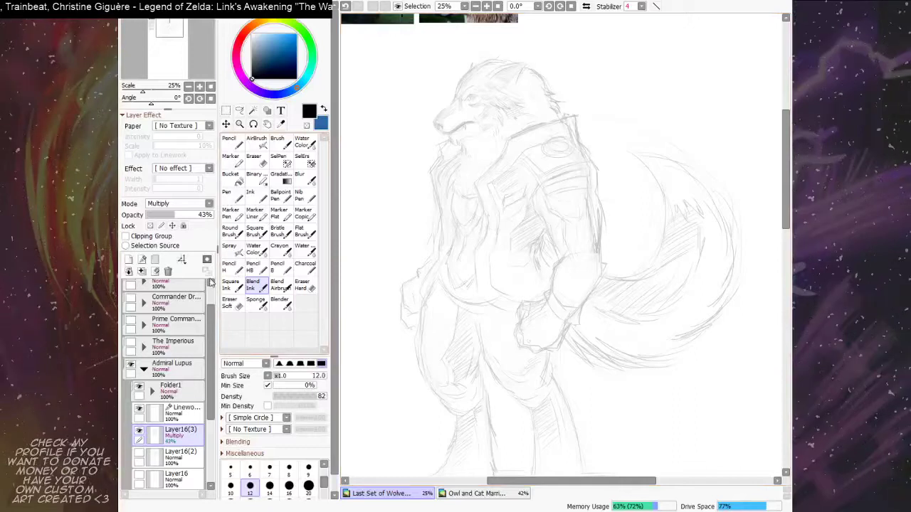
Step: Select the Admiral Lupus linework layer above sketch layer Layer16(3) for inking the feet
{"action": "left_click", "coordinate": [183, 412]}
{"action": "left_click_drag", "start_coordinate": [461, 339], "coordinate": [480, 221]}
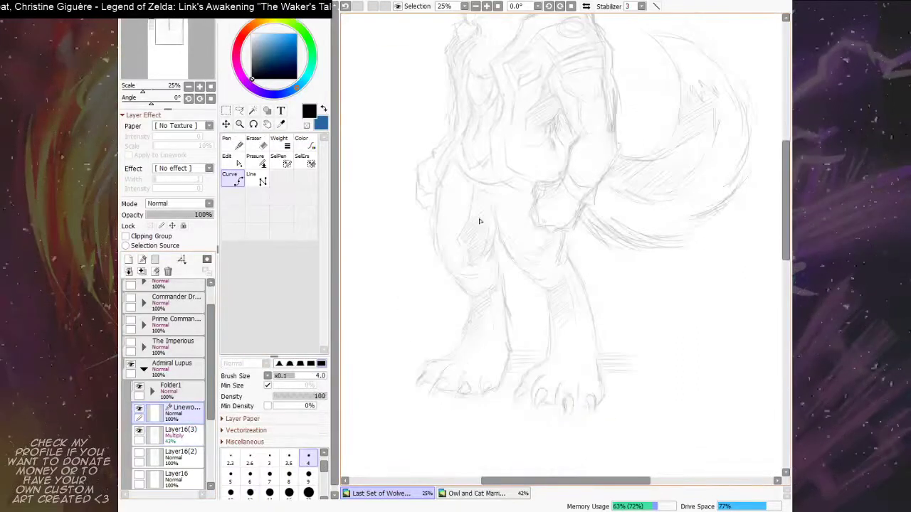
{"action": "scroll", "coordinate": [480, 220], "scroll_direction": "up", "scroll_amount": 1}
{"action": "left_click_drag", "start_coordinate": [480, 329], "coordinate": [503, 189]}
{"action": "left_click", "coordinate": [269, 474]}
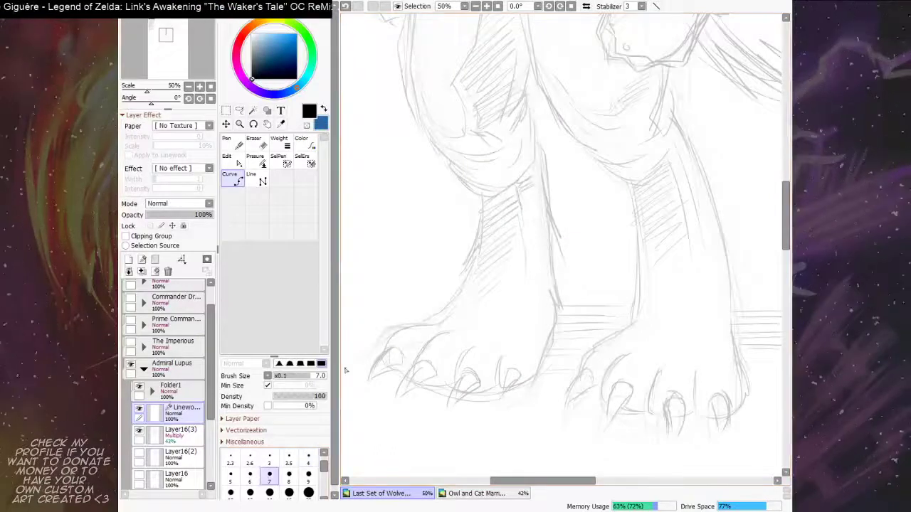
{"action": "left_click", "coordinate": [383, 355]}
{"action": "key", "text": "ctrl+z"}
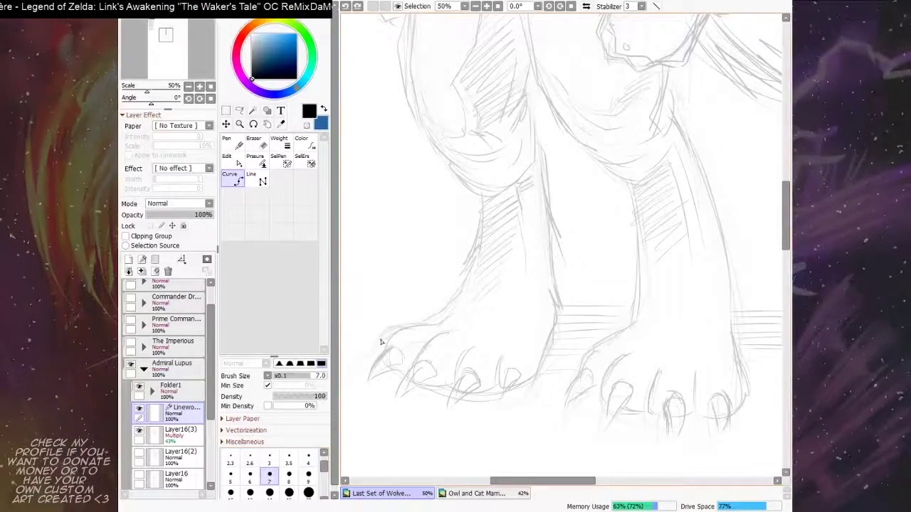
Step: Set the curve brush size to 5 and ink the left foot's upper contour from the outermost toe up to the ankle
{"action": "left_click", "coordinate": [230, 475]}
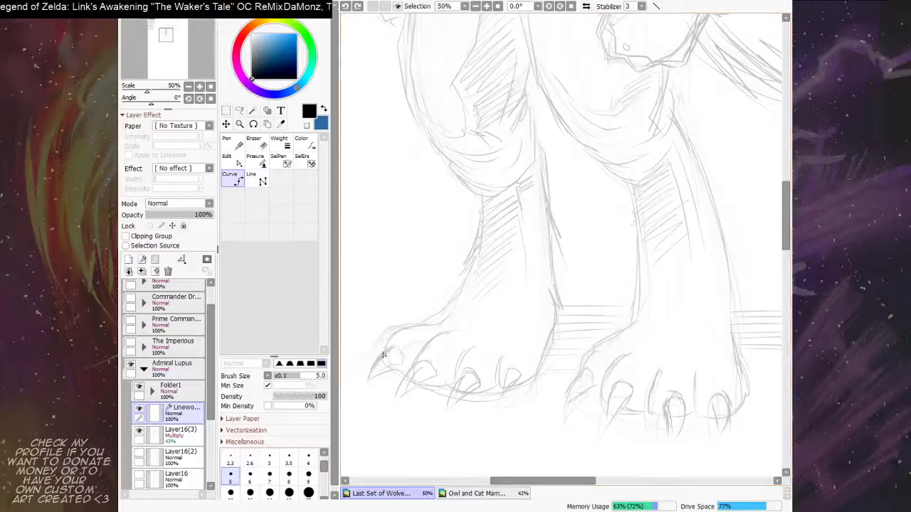
{"action": "left_click", "coordinate": [250, 474]}
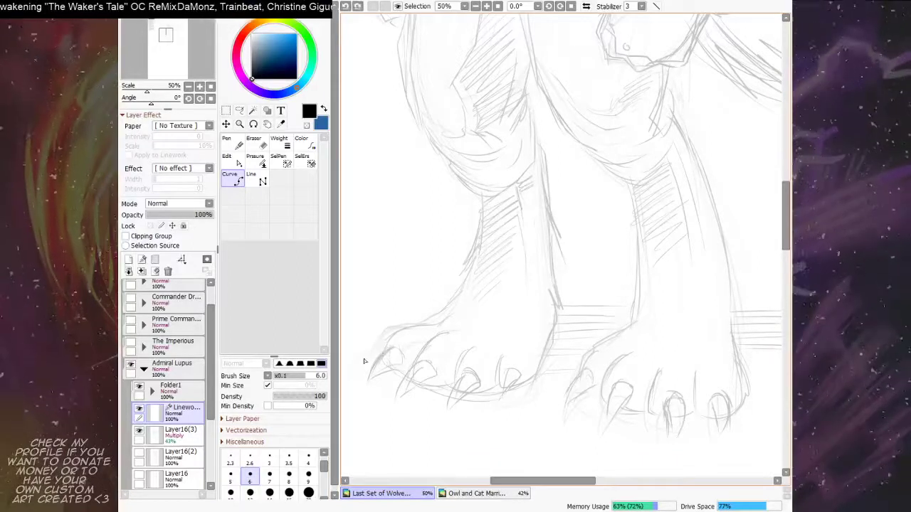
{"action": "key", "text": "bracketleft"}
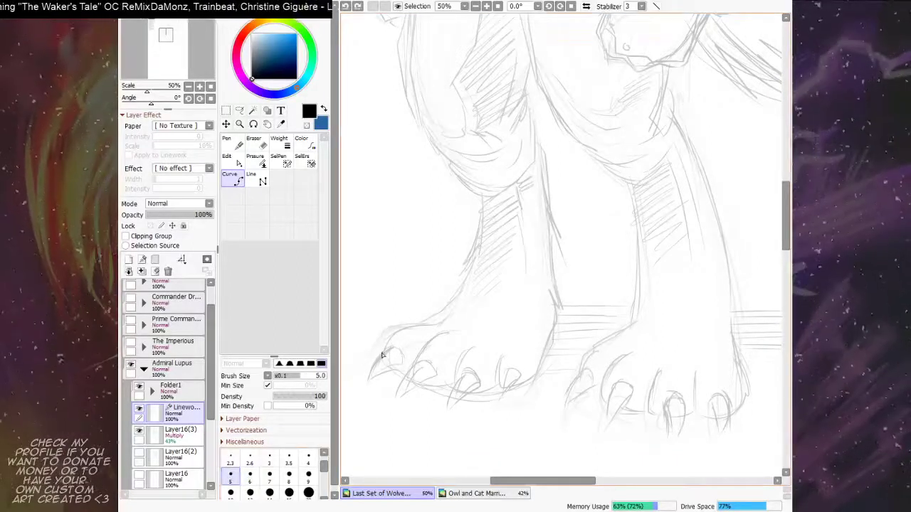
{"action": "left_click", "coordinate": [382, 352]}
{"action": "left_click", "coordinate": [391, 335]}
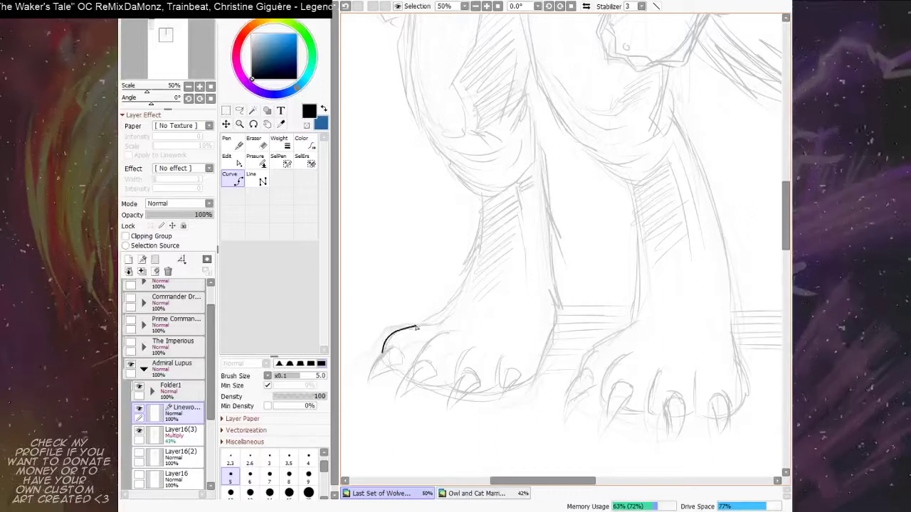
{"action": "left_click_drag", "start_coordinate": [461, 284], "coordinate": [453, 296]}
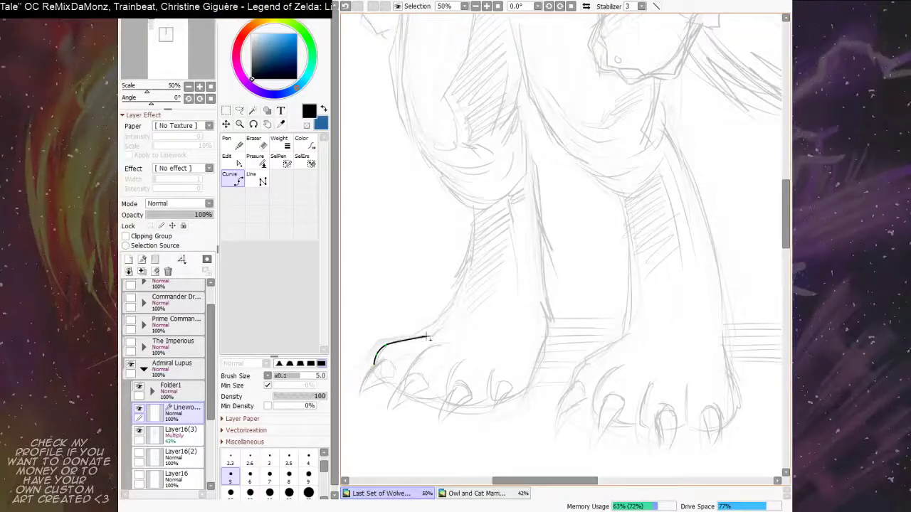
{"action": "left_click", "coordinate": [415, 339]}
{"action": "left_click", "coordinate": [437, 322]}
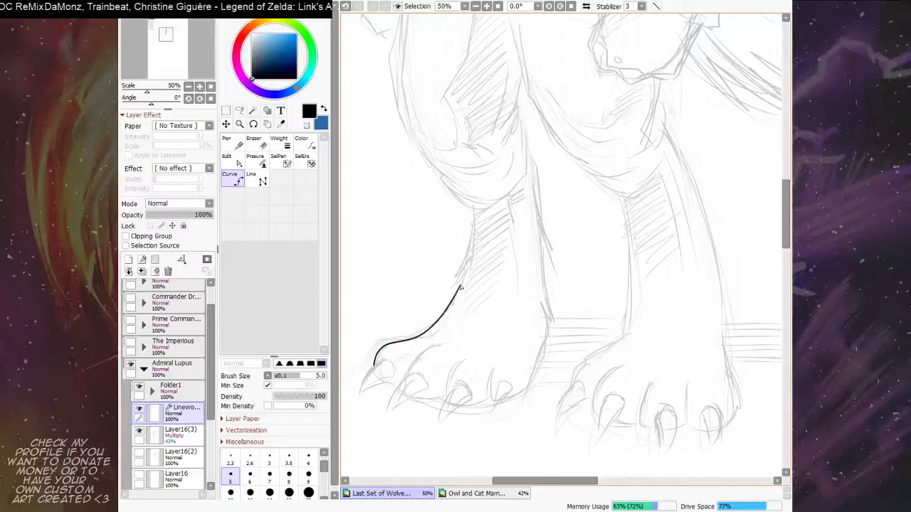
Step: Continue the left leg's front contour with a jagged fur notch up the shin to just below the knee
{"action": "left_click_drag", "start_coordinate": [471, 264], "coordinate": [472, 275]}
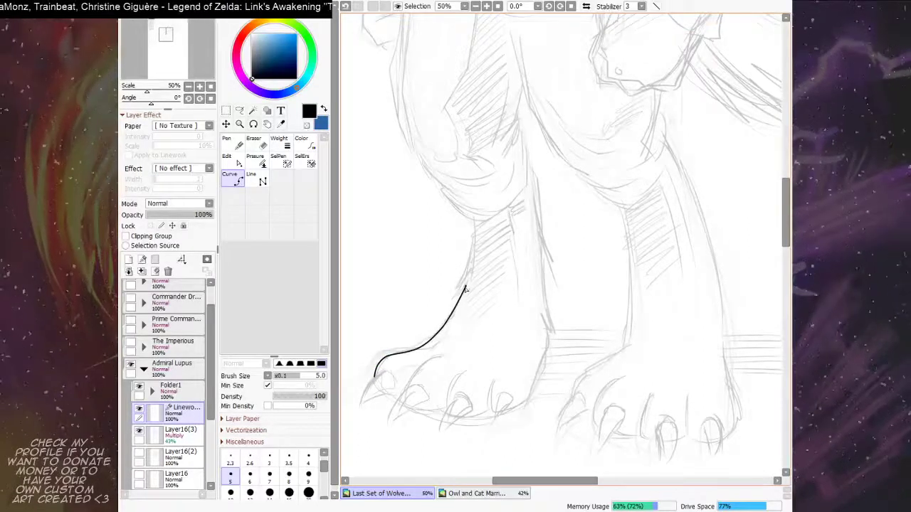
{"action": "left_click", "coordinate": [465, 288]}
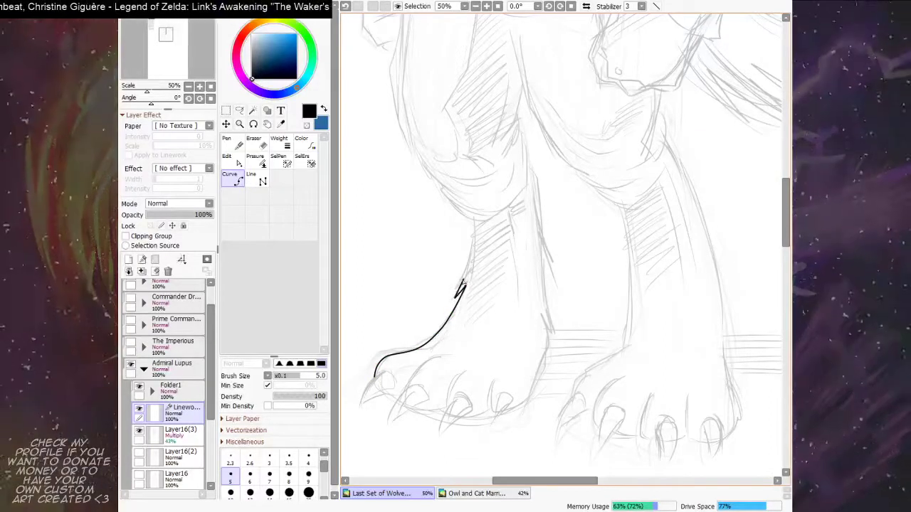
{"action": "scroll", "coordinate": [460, 284], "scroll_direction": "up", "scroll_amount": 1}
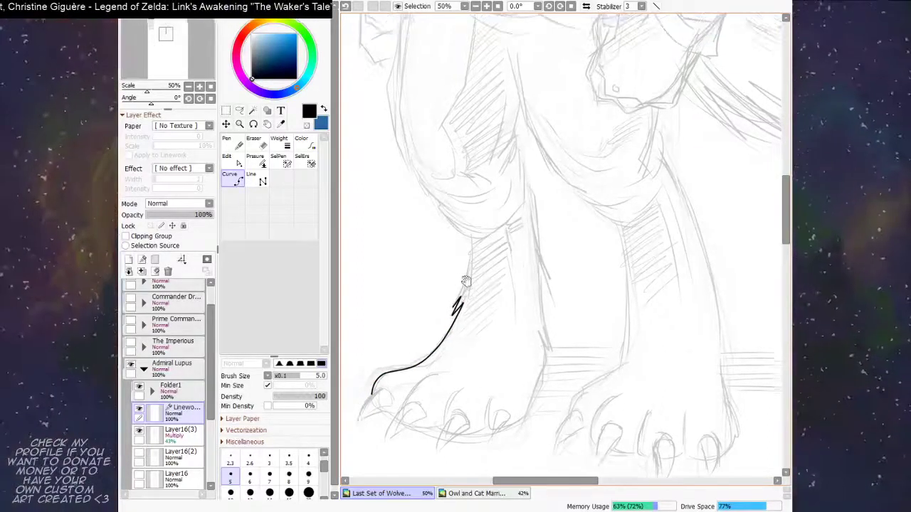
{"action": "left_click", "coordinate": [471, 239]}
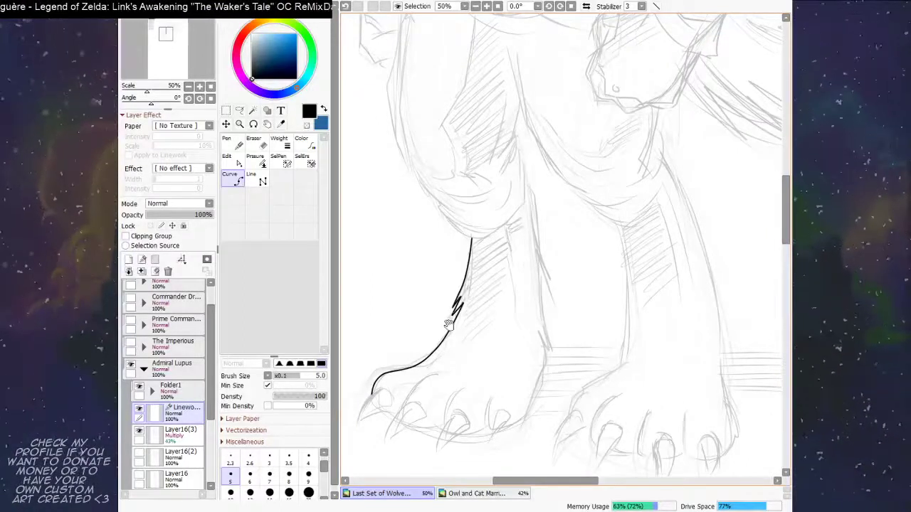
Step: Ink the pointed claw of the left foot's outermost toe and the short edge beneath it toward the second toe
{"action": "mouse_move", "coordinate": [449, 326]}
{"action": "left_mouse_down"}
{"action": "mouse_move", "coordinate": [461, 292]}
{"action": "mouse_move", "coordinate": [452, 297]}
{"action": "left_mouse_up"}
{"action": "scroll", "coordinate": [450, 302], "scroll_direction": "down", "scroll_amount": 1}
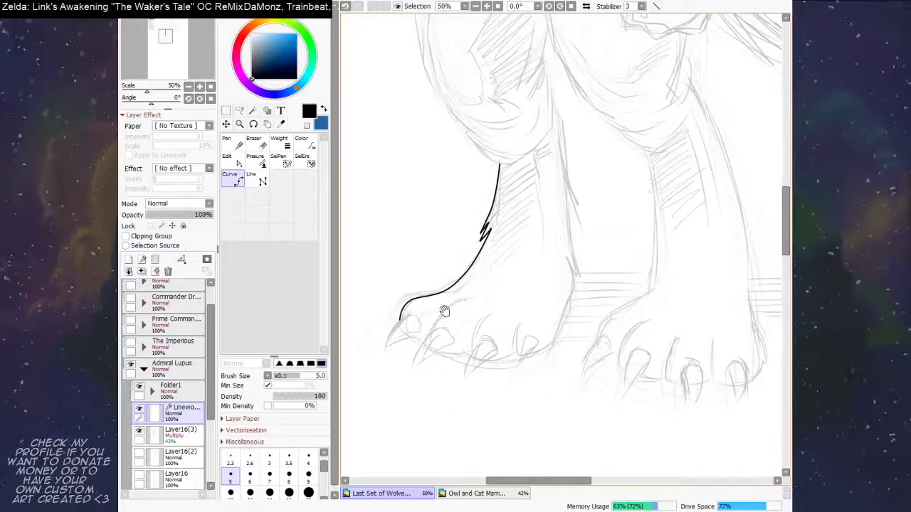
{"action": "scroll", "coordinate": [444, 310], "scroll_direction": "down", "scroll_amount": 1}
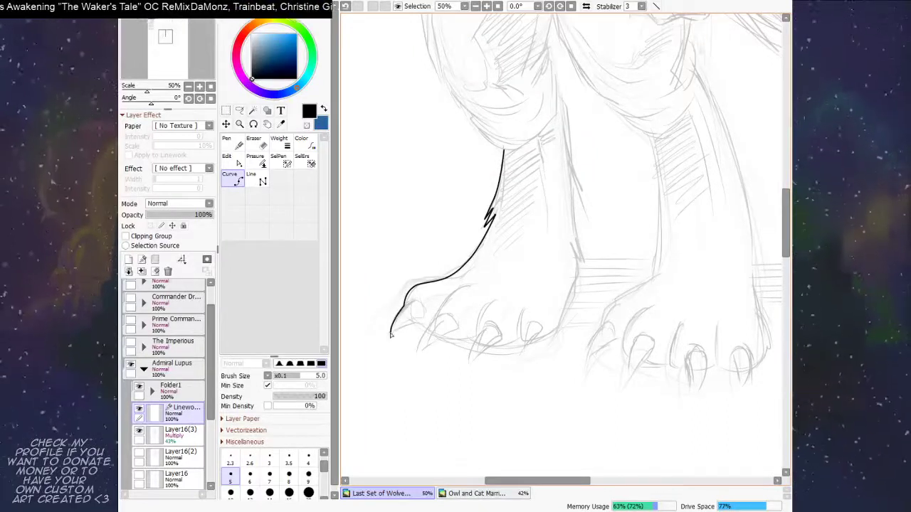
{"action": "left_click", "coordinate": [390, 337]}
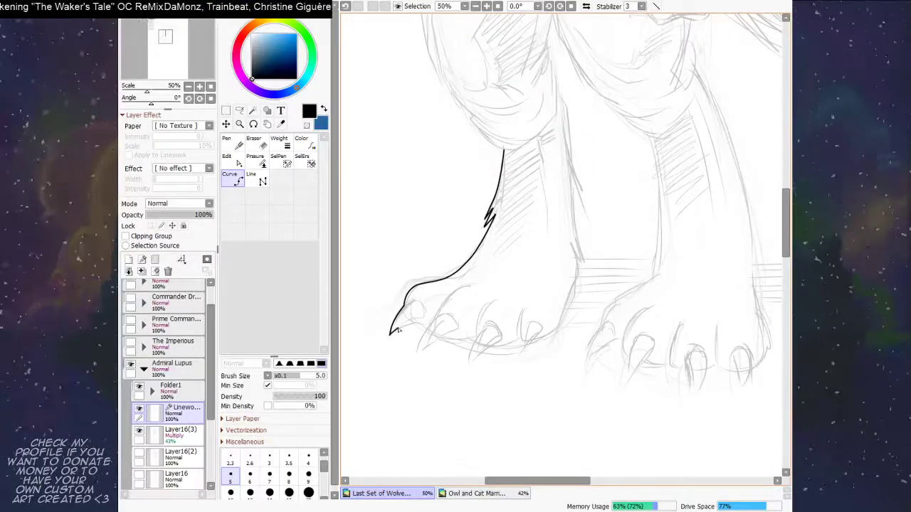
{"action": "double_click", "coordinate": [411, 322]}
{"action": "left_click_drag", "start_coordinate": [492, 255], "coordinate": [491, 234]}
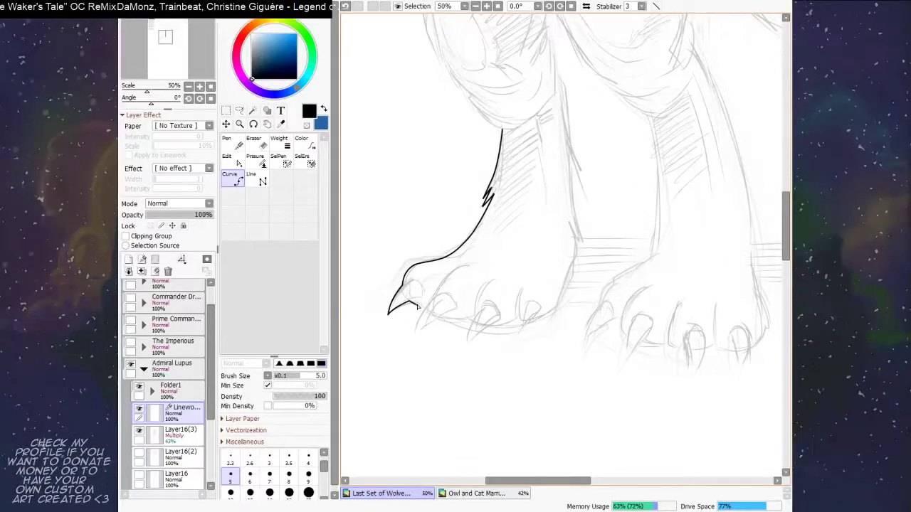
Step: Ink the rear contour of the left lower leg from behind the knee, with a fur notch partway, down toward the heel
{"action": "scroll", "coordinate": [427, 308], "scroll_direction": "down", "scroll_amount": 2}
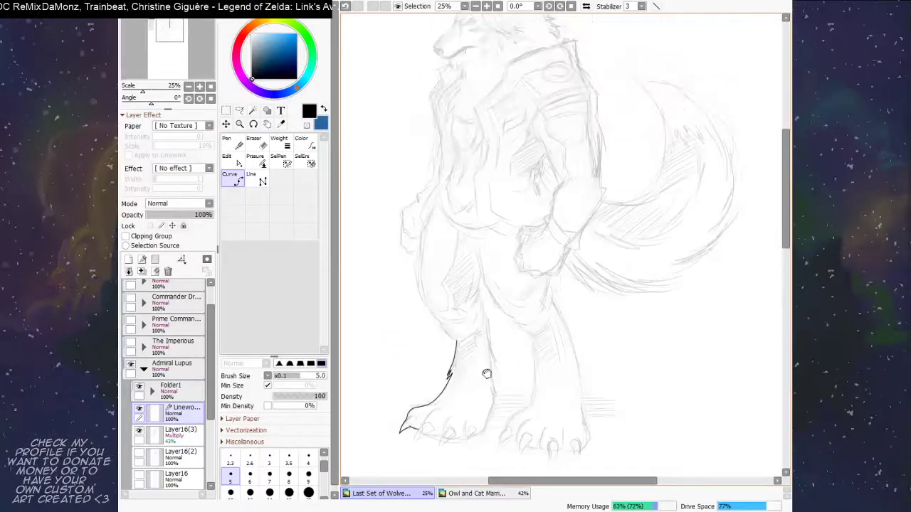
{"action": "left_click_drag", "start_coordinate": [487, 374], "coordinate": [462, 322]}
{"action": "scroll", "coordinate": [476, 275], "scroll_direction": "up", "scroll_amount": 1}
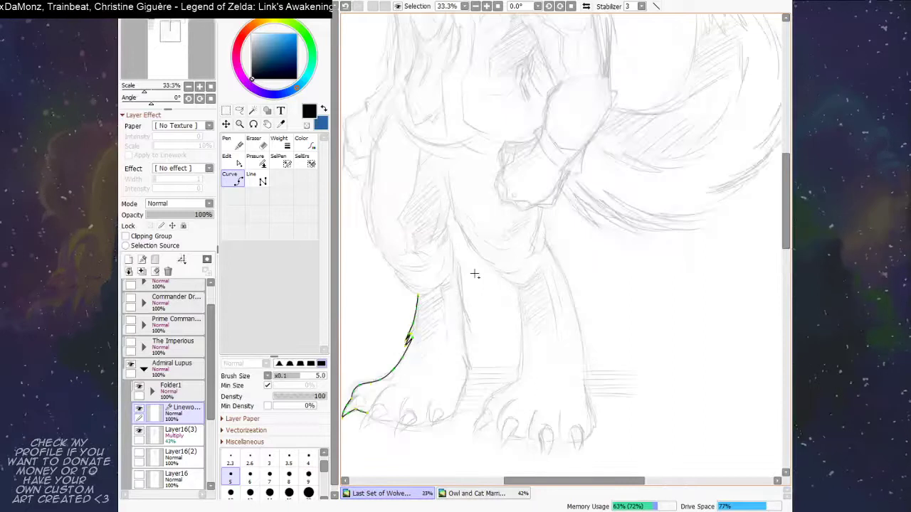
{"action": "mouse_move", "coordinate": [513, 264]}
{"action": "left_mouse_down"}
{"action": "mouse_move", "coordinate": [520, 238]}
{"action": "mouse_move", "coordinate": [527, 257]}
{"action": "left_mouse_up"}
{"action": "mouse_move", "coordinate": [467, 250]}
{"action": "left_mouse_down"}
{"action": "mouse_move", "coordinate": [483, 315]}
{"action": "mouse_move", "coordinate": [490, 289]}
{"action": "left_mouse_up"}
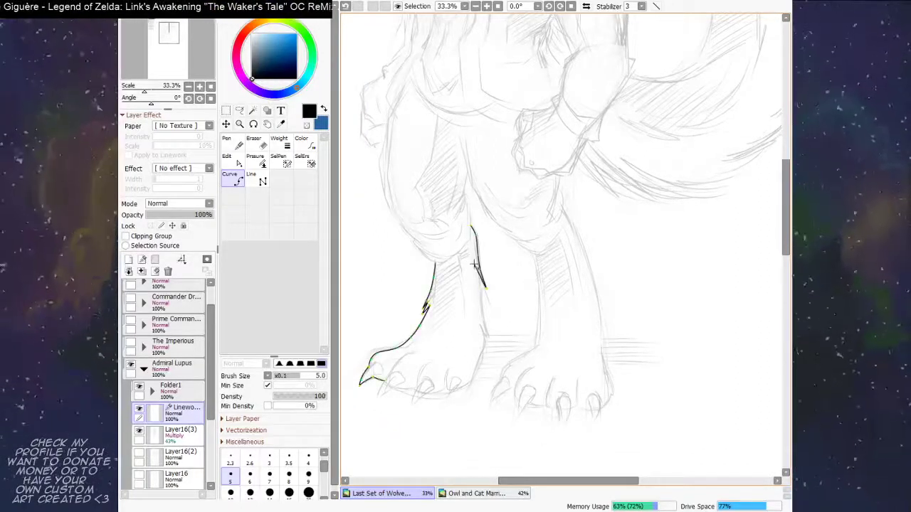
{"action": "scroll", "coordinate": [475, 265], "scroll_direction": "up", "scroll_amount": 3}
{"action": "key", "text": "Return"}
{"action": "left_click_drag", "start_coordinate": [515, 309], "coordinate": [530, 226]}
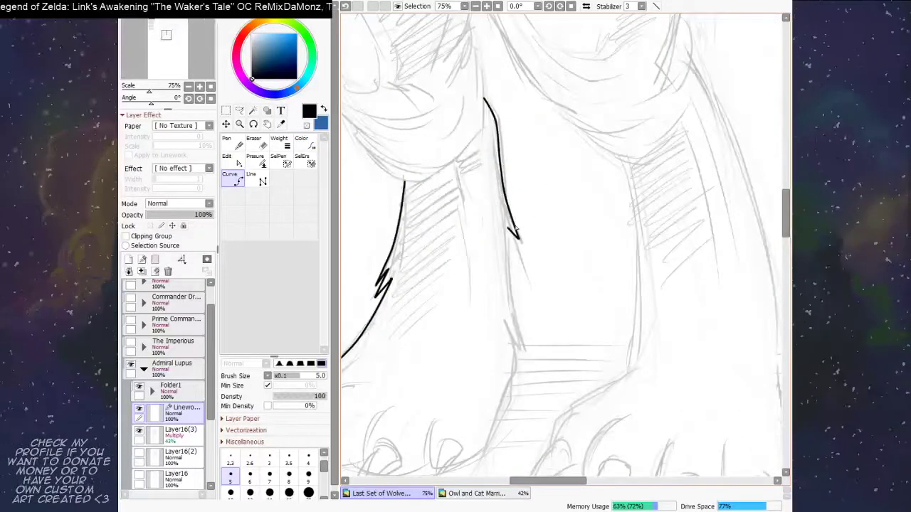
{"action": "left_click", "coordinate": [508, 230]}
{"action": "left_click_drag", "start_coordinate": [513, 274], "coordinate": [526, 222]}
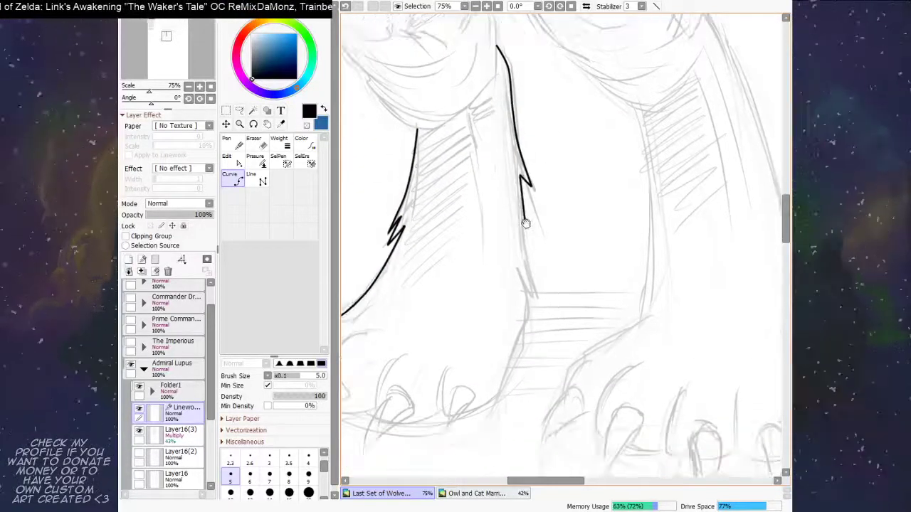
{"action": "left_click", "coordinate": [529, 262]}
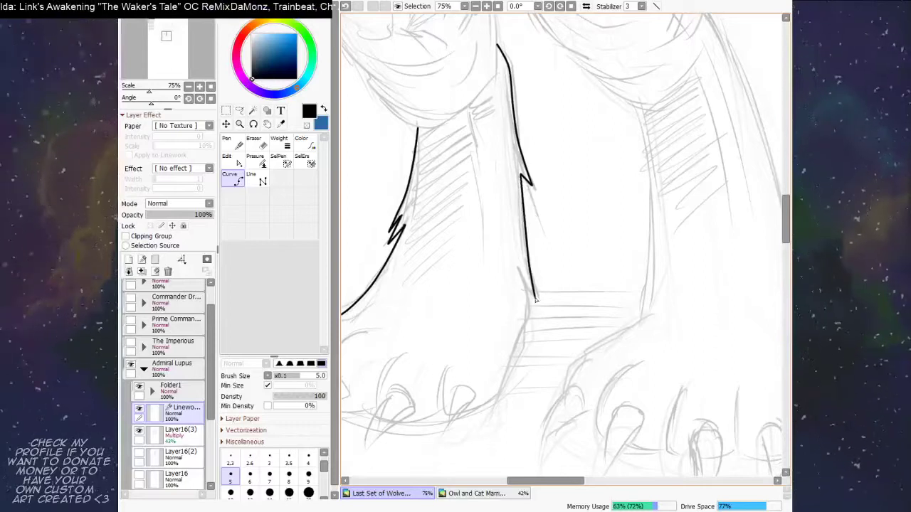
Step: Add a small fur notch above the left heel and ink the heel curve round to the innermost toe's underside
{"action": "left_click_drag", "start_coordinate": [537, 299], "coordinate": [560, 247]}
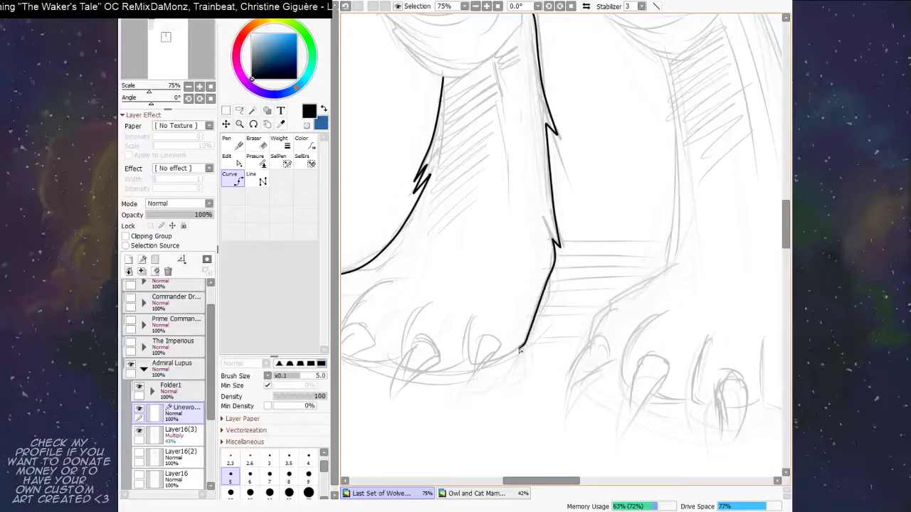
{"action": "scroll", "coordinate": [487, 354], "scroll_direction": "down", "scroll_amount": 1}
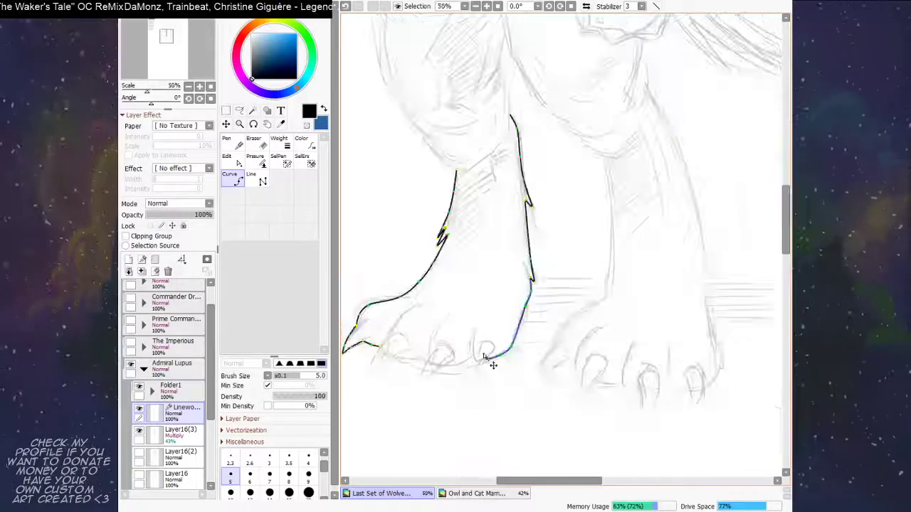
{"action": "scroll", "coordinate": [484, 356], "scroll_direction": "down", "scroll_amount": 3}
{"action": "scroll", "coordinate": [488, 359], "scroll_direction": "up", "scroll_amount": 4}
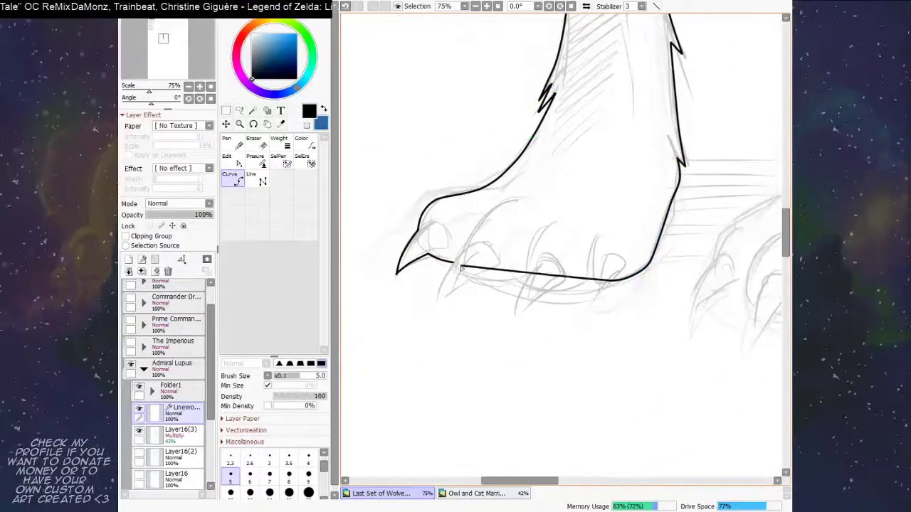
{"action": "key", "text": "Escape"}
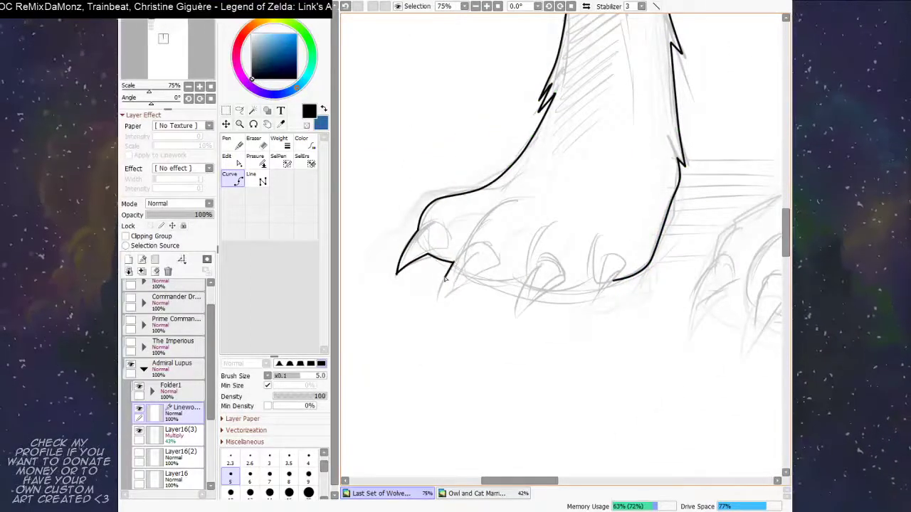
Step: Ink the second toe's pointed claw on the left foot, down to its tip and back to the sole
{"action": "left_click", "coordinate": [445, 277]}
{"action": "left_click", "coordinate": [439, 300]}
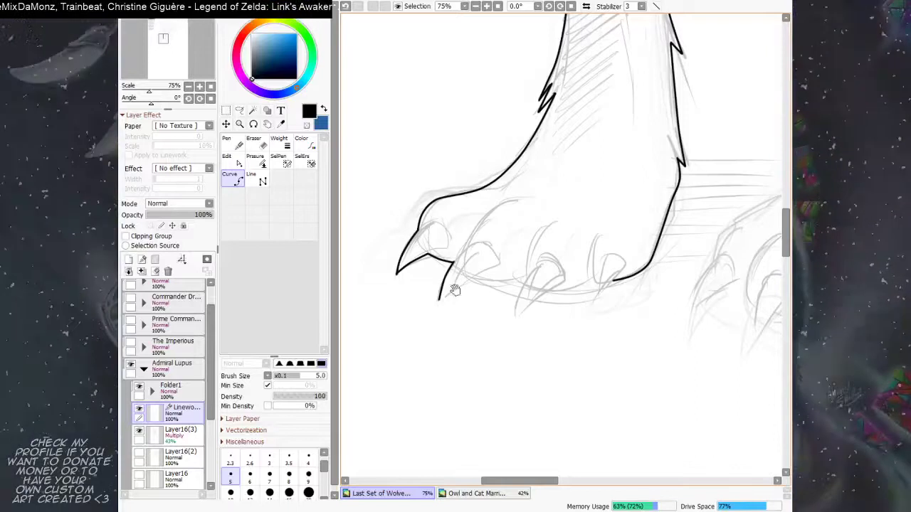
{"action": "left_click_drag", "start_coordinate": [455, 291], "coordinate": [442, 295]}
{"action": "left_click", "coordinate": [428, 305]}
{"action": "left_click", "coordinate": [446, 291]}
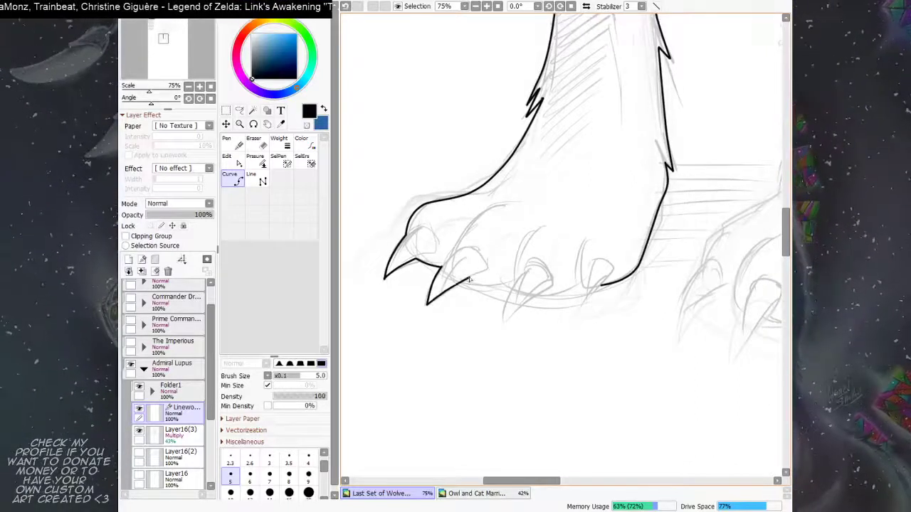
{"action": "left_click", "coordinate": [468, 278]}
Step: Ink the left foot's sole edge from the second to the third toe and outline the third toe's claw
{"action": "mouse_move", "coordinate": [492, 280]}
{"action": "left_mouse_down"}
{"action": "mouse_move", "coordinate": [462, 276]}
{"action": "mouse_move", "coordinate": [477, 280]}
{"action": "left_mouse_up"}
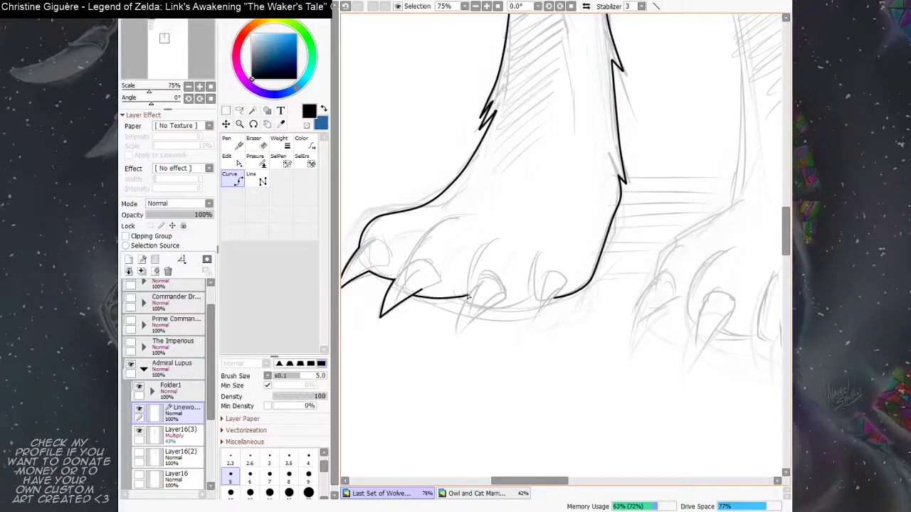
{"action": "left_click_drag", "start_coordinate": [470, 296], "coordinate": [441, 299]}
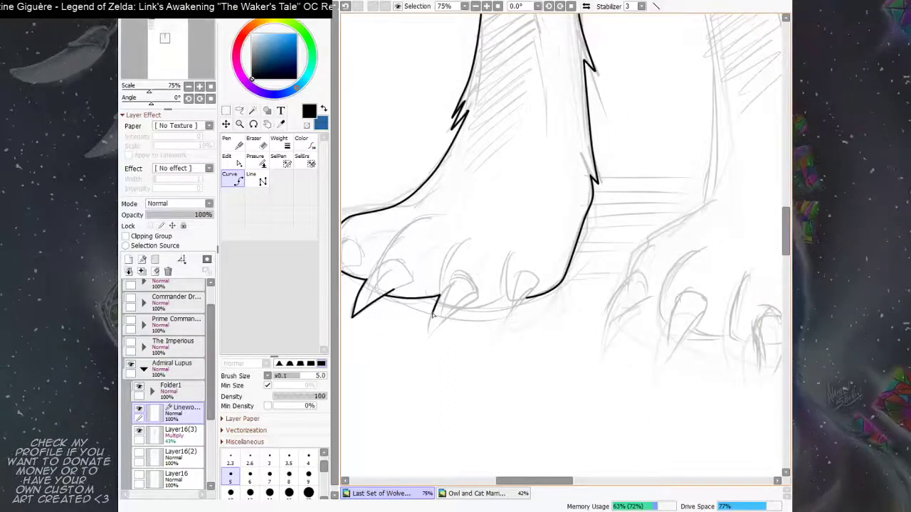
{"action": "left_click", "coordinate": [430, 335]}
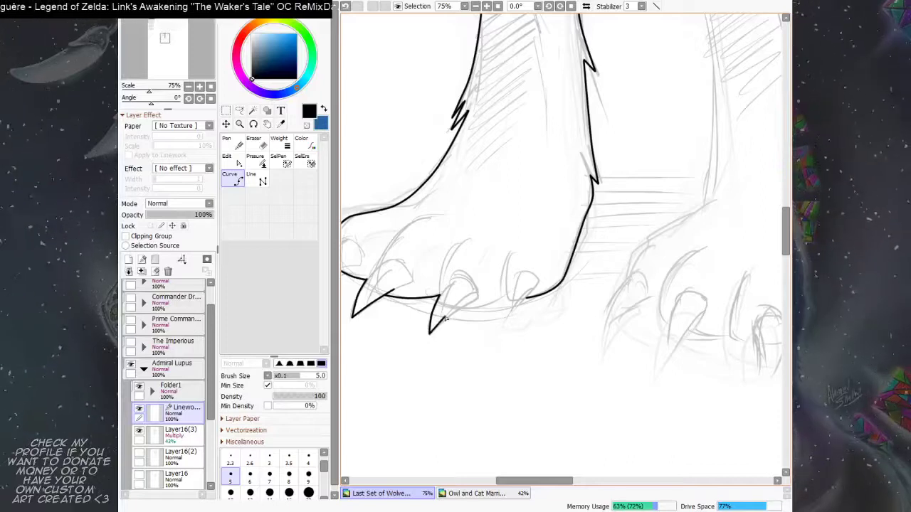
Step: Ink the sole edge from the third claw to the innermost toe and add that toe's small claw
{"action": "left_click_drag", "start_coordinate": [497, 279], "coordinate": [467, 283]}
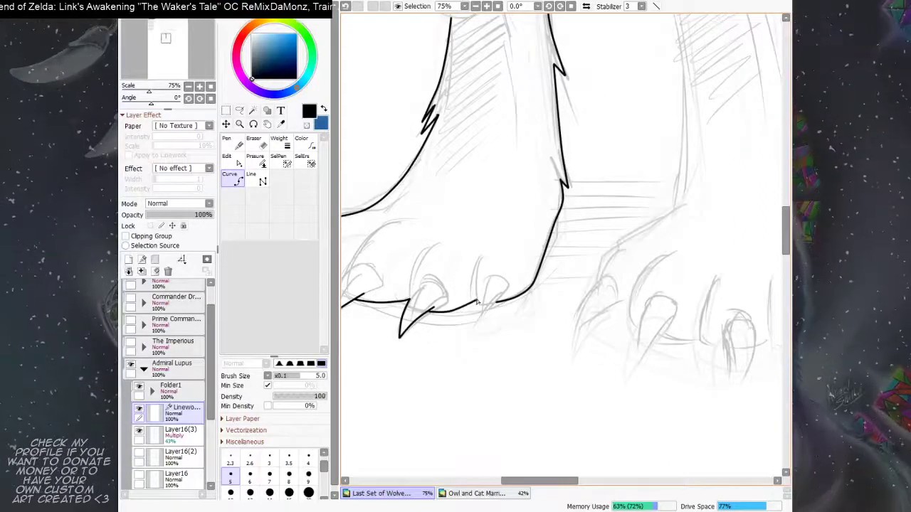
{"action": "left_click_drag", "start_coordinate": [505, 276], "coordinate": [459, 281]}
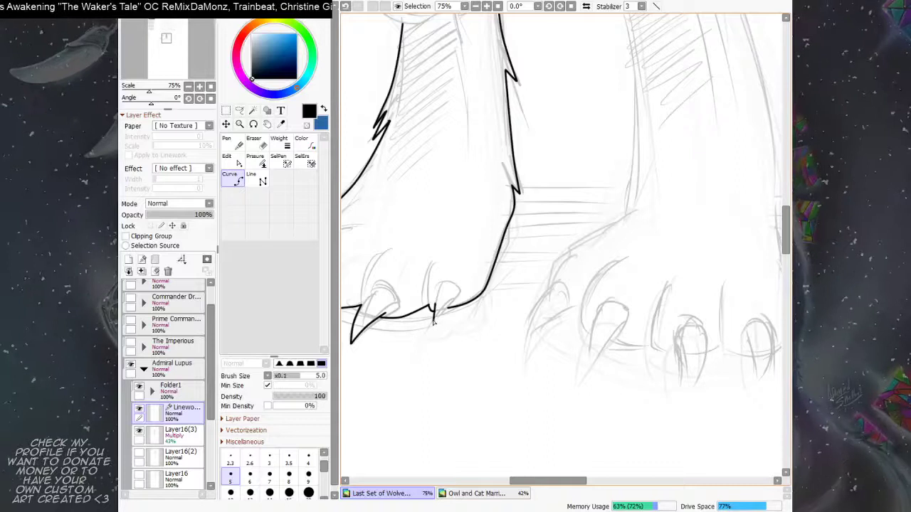
{"action": "mouse_move", "coordinate": [472, 260]}
{"action": "left_mouse_down"}
{"action": "mouse_move", "coordinate": [441, 327]}
{"action": "mouse_move", "coordinate": [440, 393]}
{"action": "mouse_move", "coordinate": [476, 311]}
{"action": "left_mouse_up"}
{"action": "left_click_drag", "start_coordinate": [499, 140], "coordinate": [476, 303]}
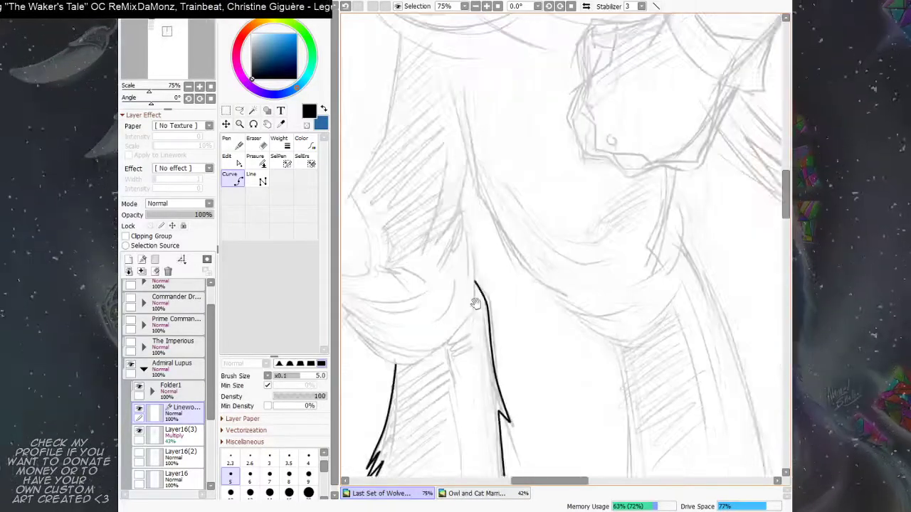
Step: Ink the left leg's inner edge up to the inner thigh, and outline the outer edge of its knee fold
{"action": "left_click_drag", "start_coordinate": [480, 238], "coordinate": [466, 307]}
{"action": "mouse_move", "coordinate": [459, 351]}
{"action": "left_mouse_down"}
{"action": "mouse_move", "coordinate": [447, 299]}
{"action": "mouse_move", "coordinate": [454, 322]}
{"action": "mouse_move", "coordinate": [457, 270]}
{"action": "mouse_move", "coordinate": [517, 230]}
{"action": "left_mouse_up"}
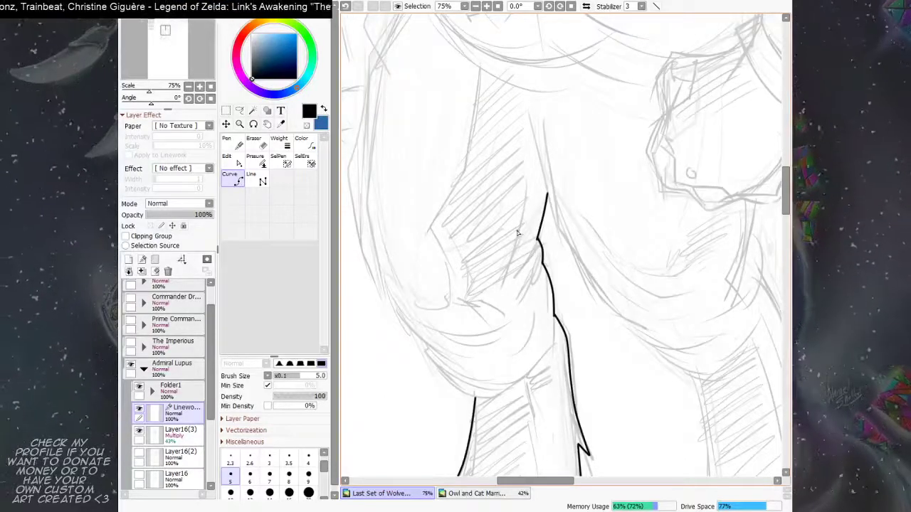
{"action": "key", "text": "End"}
{"action": "key", "text": "End"}
{"action": "left_click_drag", "start_coordinate": [472, 239], "coordinate": [467, 276]}
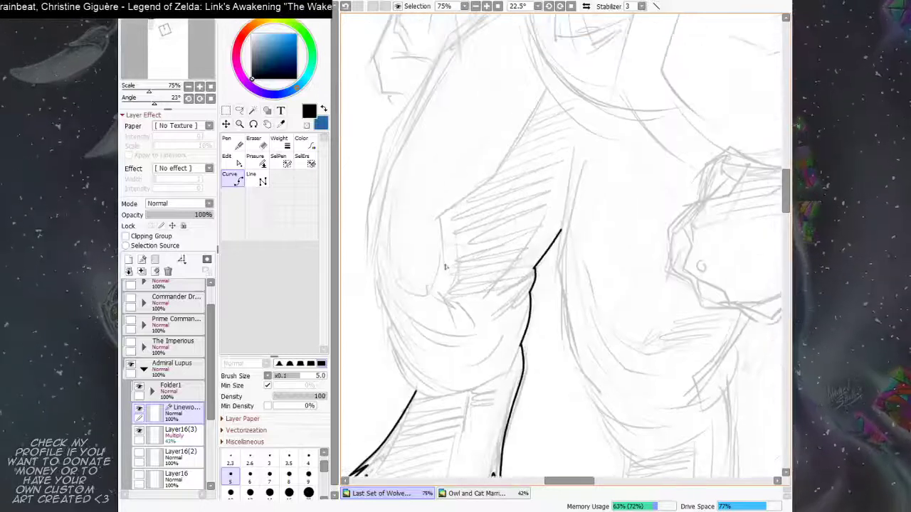
{"action": "left_click_drag", "start_coordinate": [389, 327], "coordinate": [411, 386]}
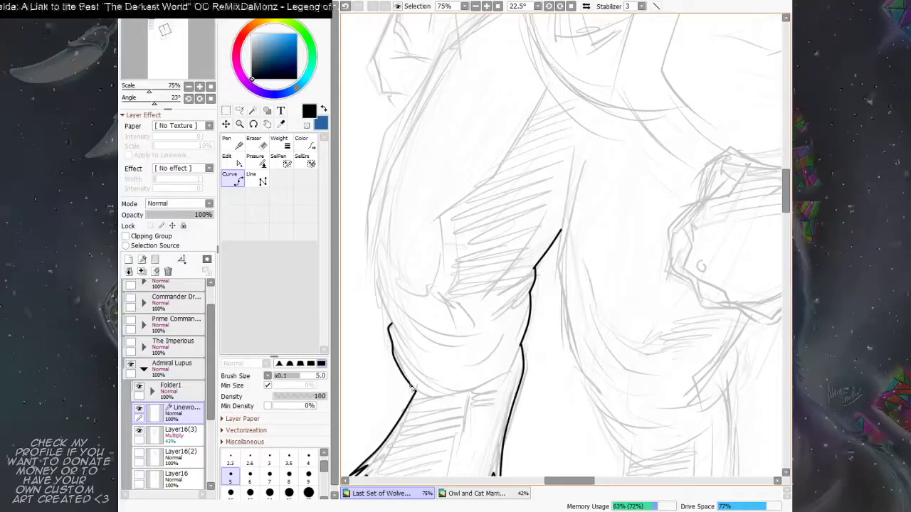
Step: Continue the left leg's outer edge above the knee fold and add a small pointed notch at its upper end
{"action": "scroll", "coordinate": [413, 388], "scroll_direction": "up", "scroll_amount": 3}
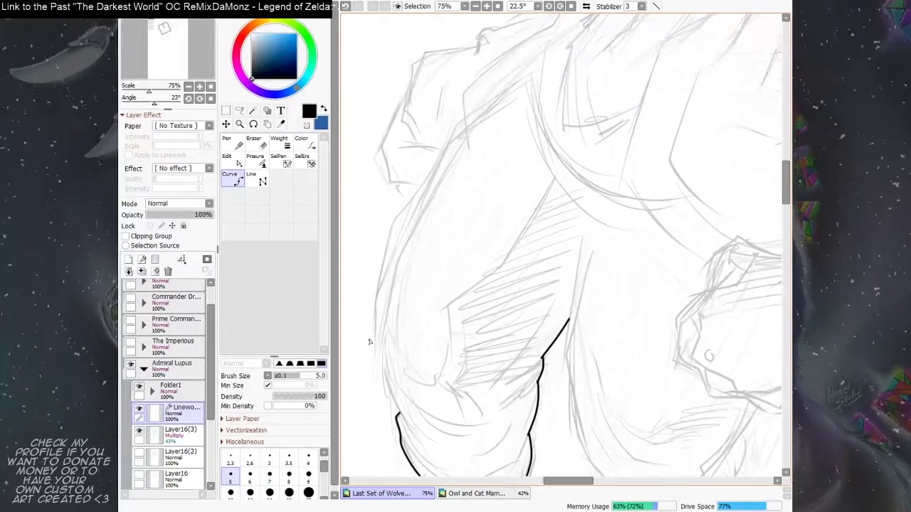
{"action": "left_click_drag", "start_coordinate": [400, 416], "coordinate": [380, 351]}
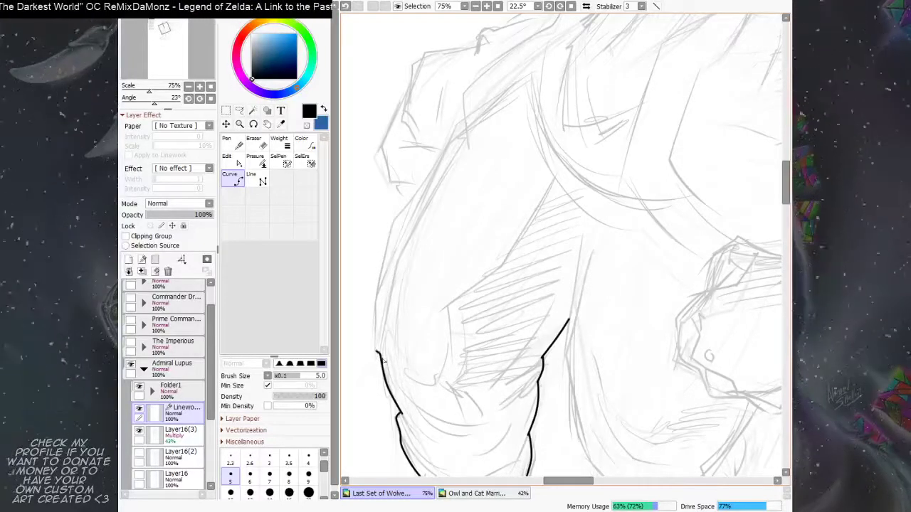
{"action": "key", "text": "ctrl"}
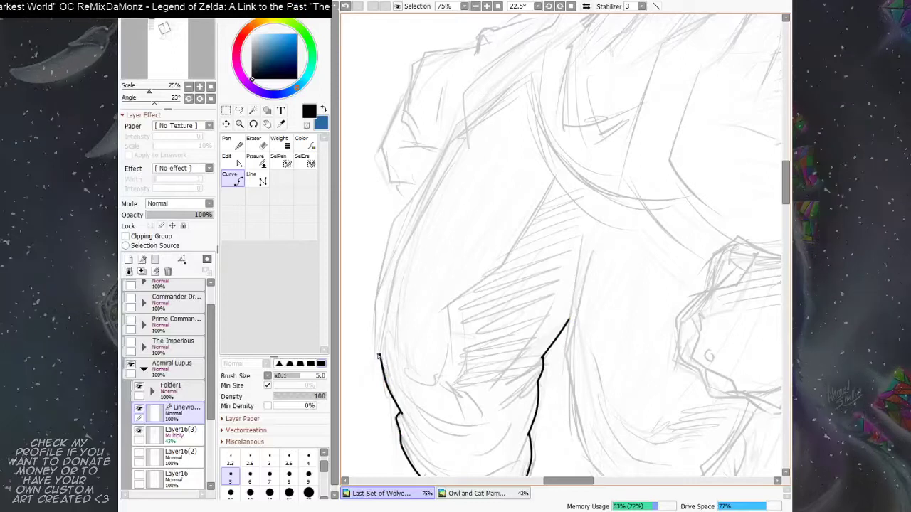
{"action": "left_click_drag", "start_coordinate": [376, 350], "coordinate": [375, 377]}
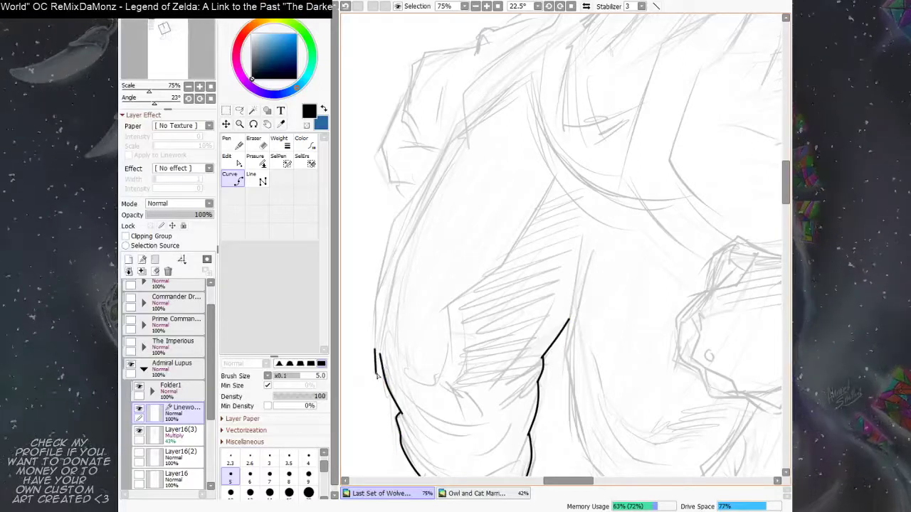
{"action": "mouse_move", "coordinate": [376, 375]}
{"action": "left_mouse_down"}
{"action": "mouse_move", "coordinate": [389, 361]}
{"action": "mouse_move", "coordinate": [388, 368]}
{"action": "left_mouse_up"}
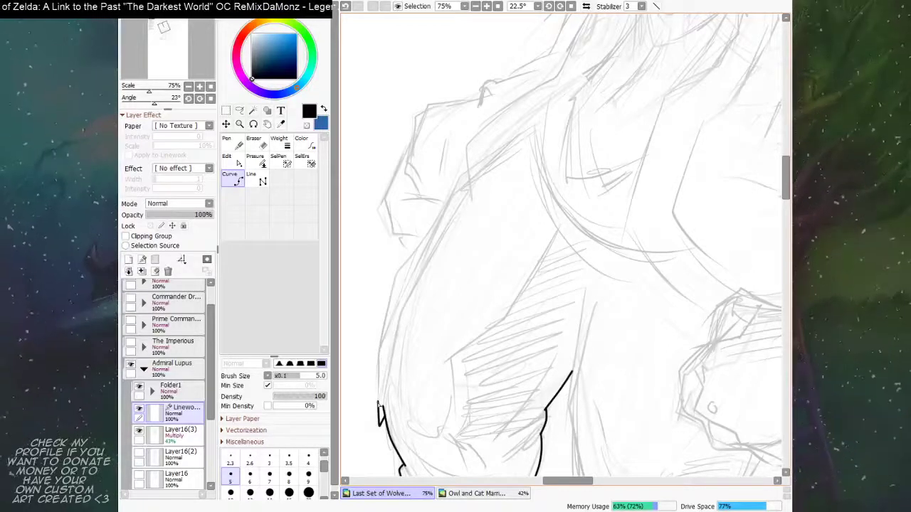
Step: Ink the outer thigh edge from the notch to the form jutting out beside the hip, and outline that form's lower corner and outer side
{"action": "mouse_move", "coordinate": [380, 408]}
{"action": "left_mouse_down"}
{"action": "mouse_move", "coordinate": [386, 324]}
{"action": "mouse_move", "coordinate": [380, 399]}
{"action": "mouse_move", "coordinate": [400, 349]}
{"action": "mouse_move", "coordinate": [399, 362]}
{"action": "left_mouse_up"}
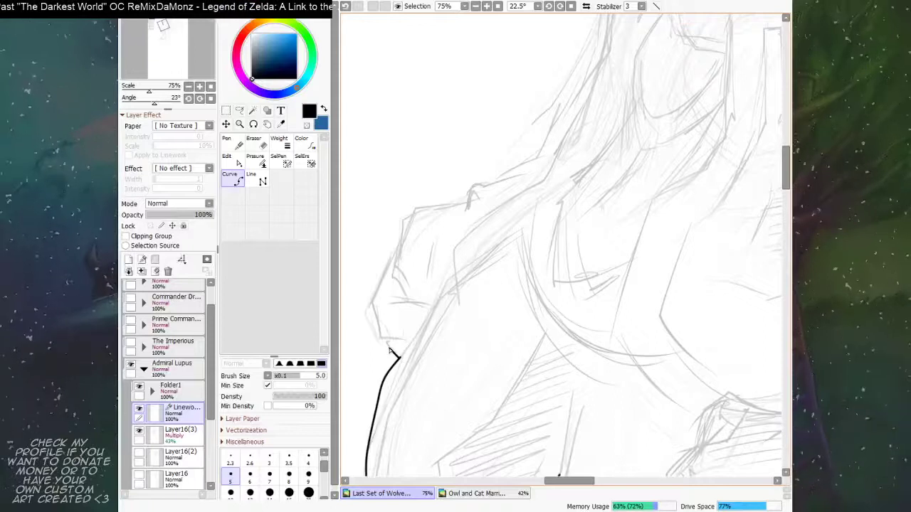
{"action": "left_click", "coordinate": [389, 349]}
{"action": "scroll", "coordinate": [390, 344], "scroll_direction": "up", "scroll_amount": 1}
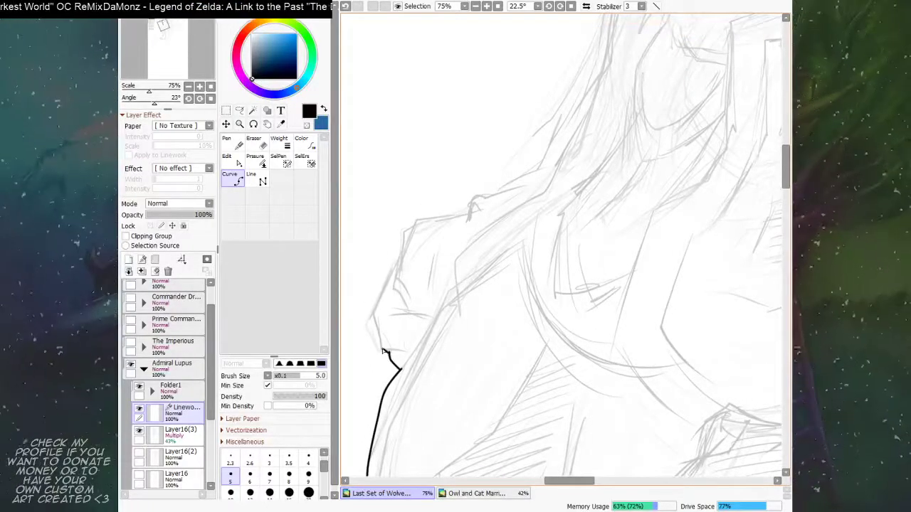
{"action": "scroll", "coordinate": [382, 342], "scroll_direction": "up", "scroll_amount": 1}
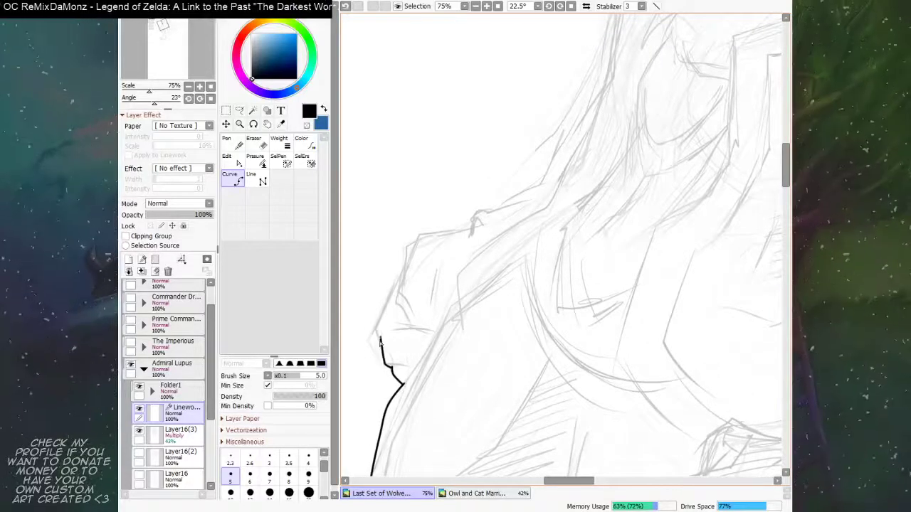
{"action": "left_click", "coordinate": [376, 333]}
{"action": "mouse_move", "coordinate": [376, 333]}
{"action": "left_mouse_down"}
{"action": "mouse_move", "coordinate": [379, 363]}
{"action": "mouse_move", "coordinate": [407, 301]}
{"action": "left_mouse_up"}
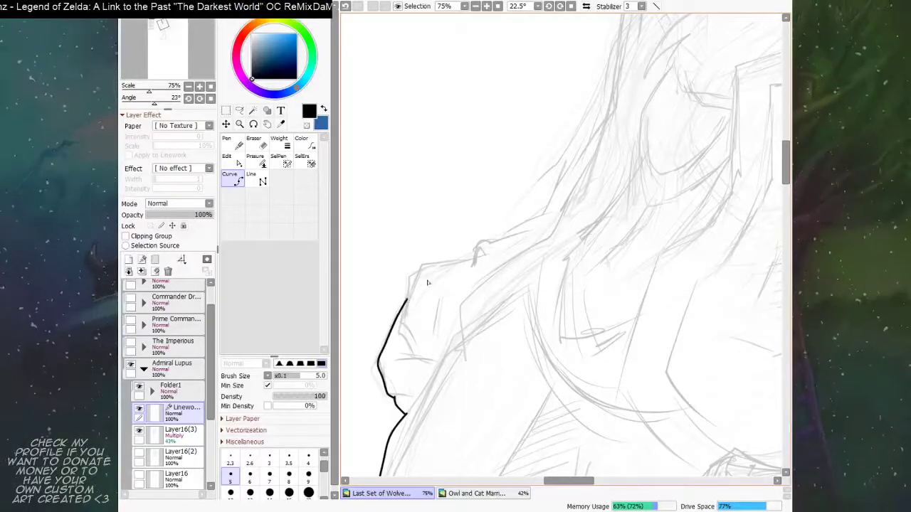
Step: Ink the rounded top of the form beside the hip and carry the line over the small bump towards the torso
{"action": "scroll", "coordinate": [427, 283], "scroll_direction": "up", "scroll_amount": 1}
{"action": "mouse_move", "coordinate": [405, 307]}
{"action": "left_mouse_down"}
{"action": "mouse_move", "coordinate": [413, 280]}
{"action": "mouse_move", "coordinate": [478, 263]}
{"action": "left_mouse_up"}
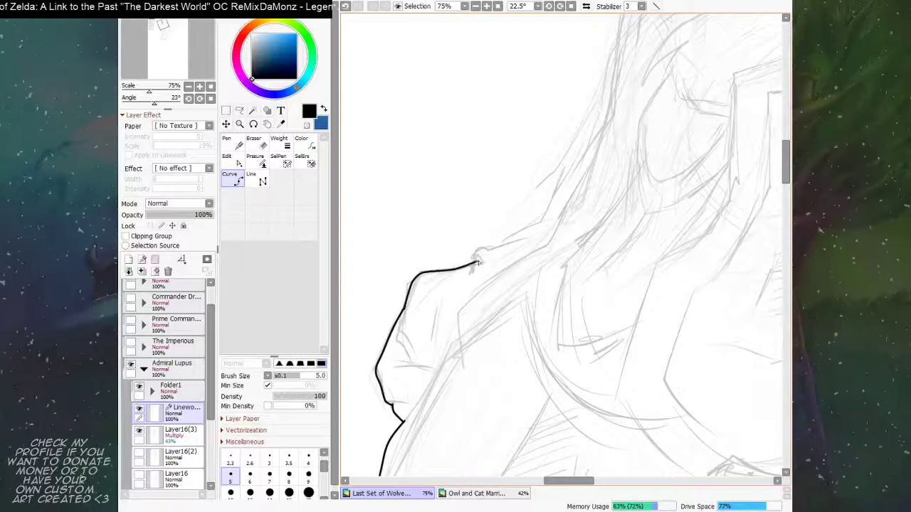
{"action": "mouse_move", "coordinate": [529, 219]}
{"action": "left_mouse_down"}
{"action": "mouse_move", "coordinate": [419, 261]}
{"action": "mouse_move", "coordinate": [434, 311]}
{"action": "left_mouse_up"}
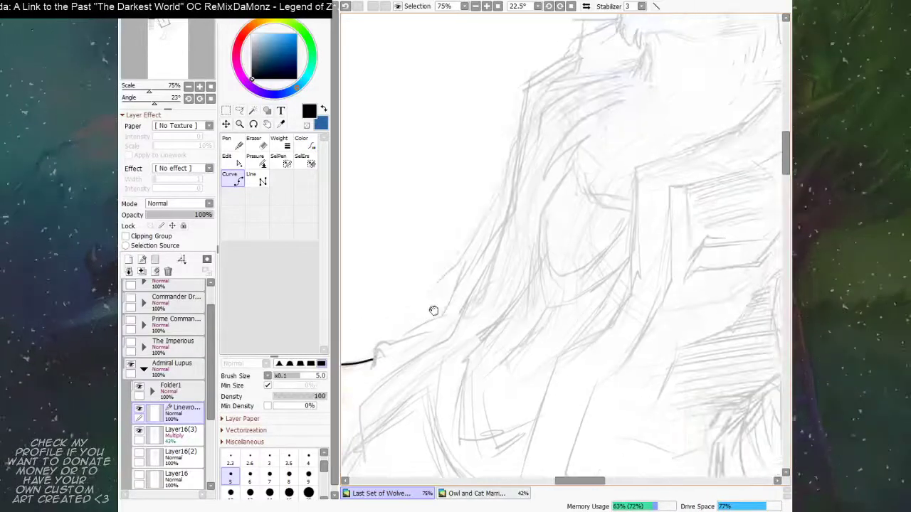
{"action": "mouse_move", "coordinate": [372, 360]}
{"action": "left_mouse_down"}
{"action": "mouse_move", "coordinate": [383, 344]}
{"action": "mouse_move", "coordinate": [439, 320]}
{"action": "left_mouse_up"}
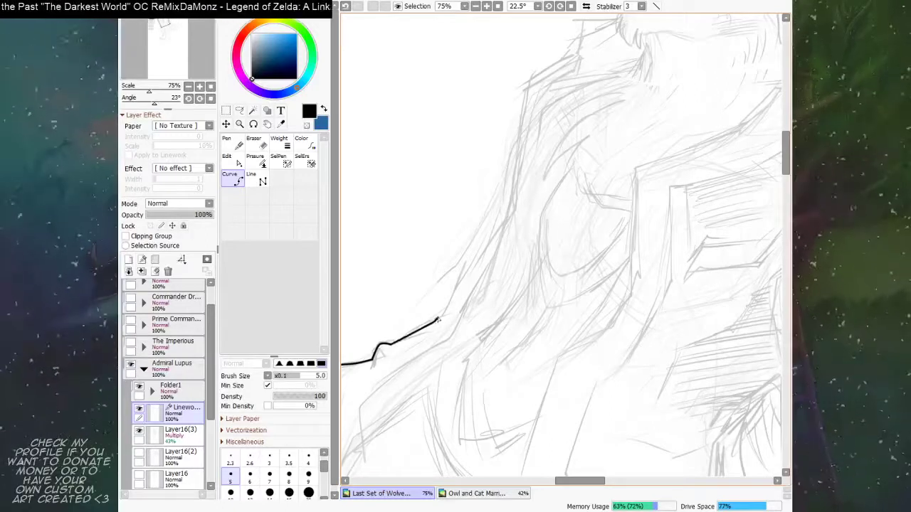
Step: Ink the torso's front contour upward in a long slope from the hip area to the small kink below the shoulder
{"action": "left_click", "coordinate": [438, 320]}
{"action": "left_click", "coordinate": [456, 287]}
{"action": "left_click_drag", "start_coordinate": [475, 263], "coordinate": [409, 345]}
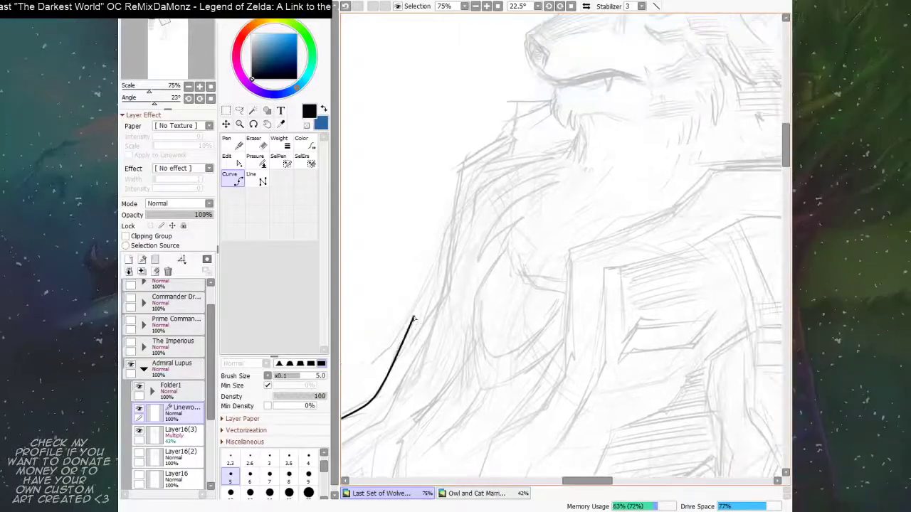
{"action": "left_click", "coordinate": [410, 322]}
{"action": "mouse_move", "coordinate": [431, 277]}
{"action": "left_mouse_down"}
{"action": "mouse_move", "coordinate": [414, 333]}
{"action": "mouse_move", "coordinate": [429, 297]}
{"action": "left_mouse_up"}
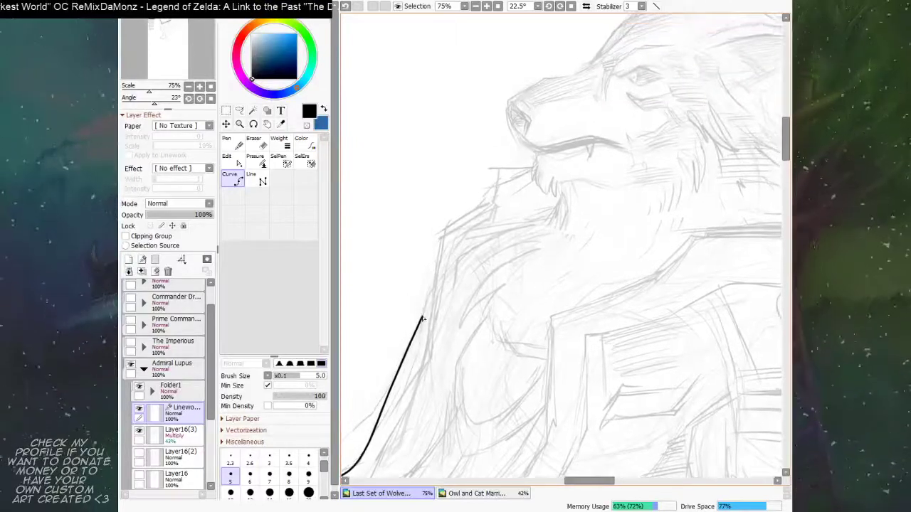
{"action": "left_click_drag", "start_coordinate": [423, 320], "coordinate": [432, 291]}
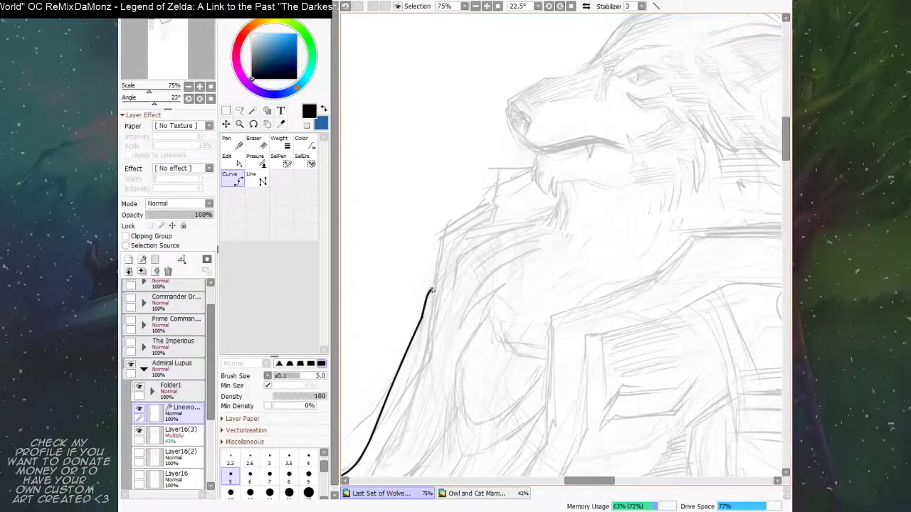
Step: Extend the front contour up to the shoulder corner and along the sloping shoulder edge to the base of the collar
{"action": "scroll", "coordinate": [437, 283], "scroll_direction": "up", "scroll_amount": 2}
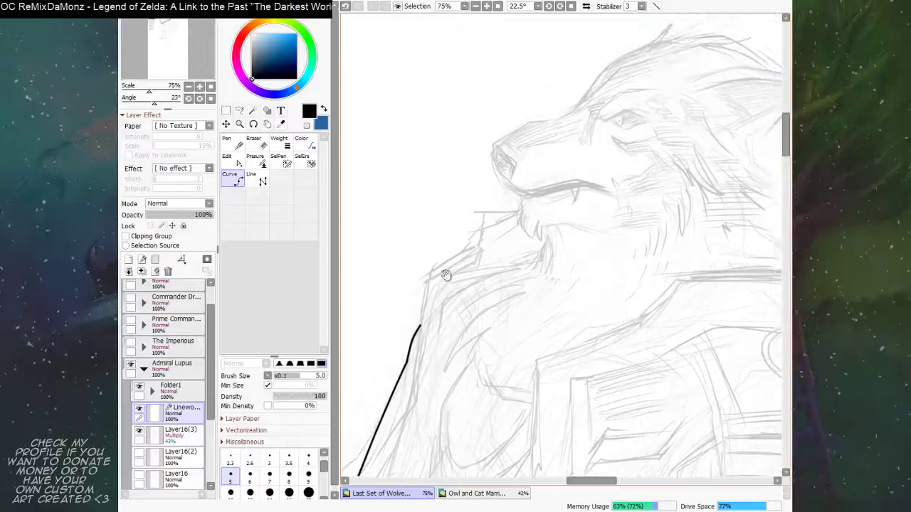
{"action": "scroll", "coordinate": [446, 275], "scroll_direction": "up", "scroll_amount": 1}
{"action": "left_click_drag", "start_coordinate": [398, 341], "coordinate": [406, 301]}
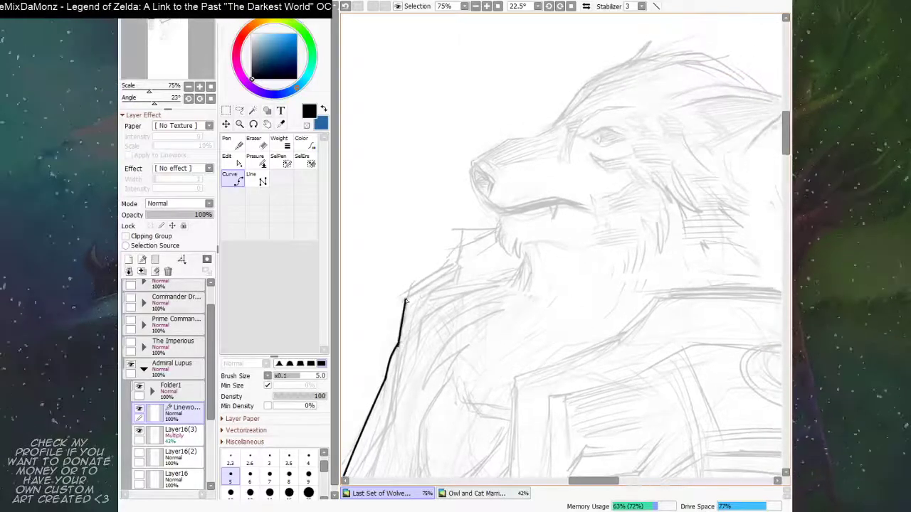
{"action": "left_click", "coordinate": [406, 299]}
{"action": "left_click", "coordinate": [413, 287]}
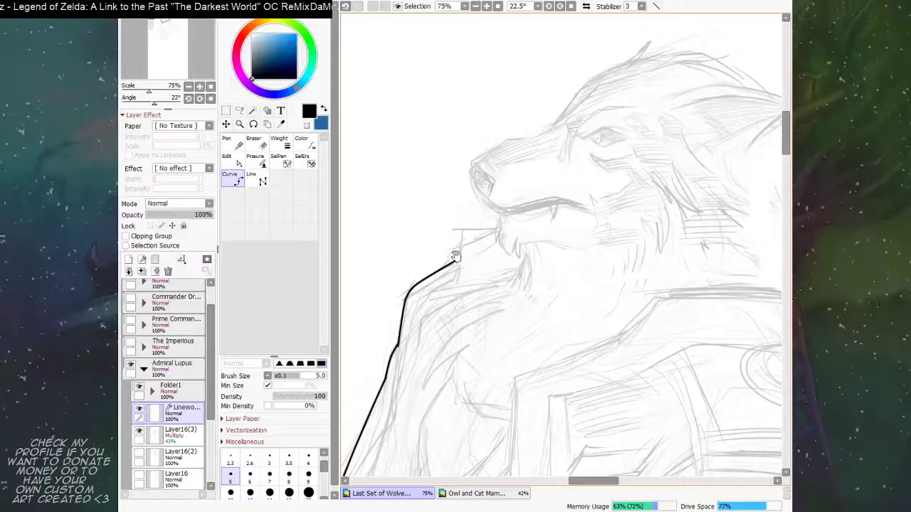
Step: Ink the collar's short upright edge and its flat top across to the wolf's chin
{"action": "left_click_drag", "start_coordinate": [507, 228], "coordinate": [436, 307]}
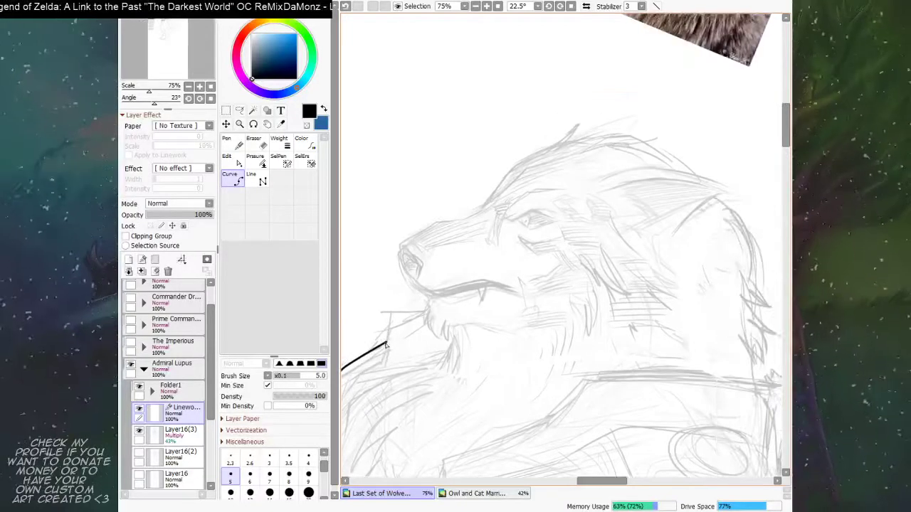
{"action": "left_click_drag", "start_coordinate": [387, 343], "coordinate": [390, 315]}
{"action": "left_click", "coordinate": [384, 313]}
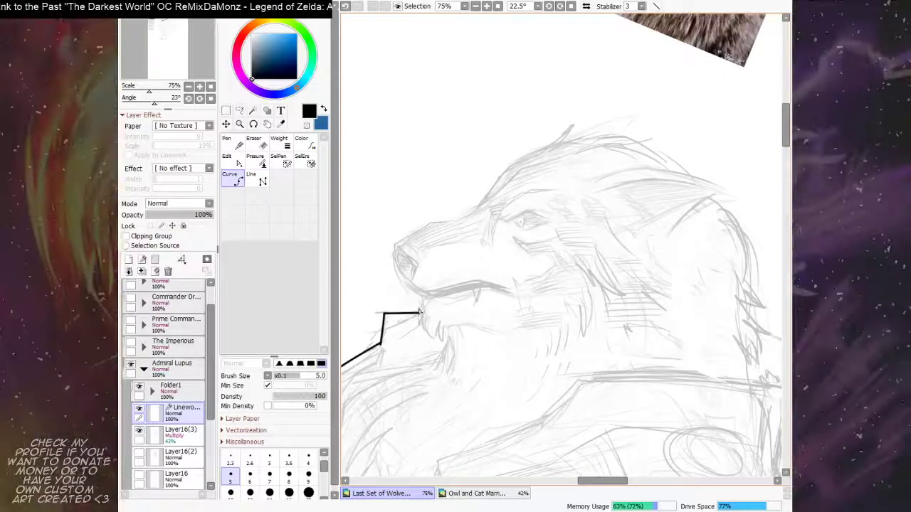
Step: Ink the short front edge of the chin from the collar up to the mouth
{"action": "mouse_move", "coordinate": [476, 255]}
{"action": "left_mouse_down"}
{"action": "mouse_move", "coordinate": [467, 275]}
{"action": "mouse_move", "coordinate": [463, 269]}
{"action": "left_mouse_up"}
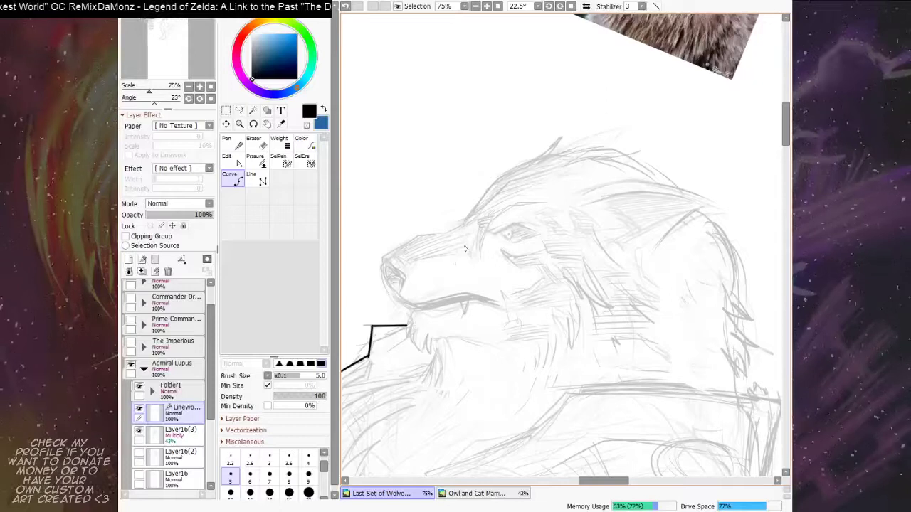
{"action": "scroll", "coordinate": [464, 248], "scroll_direction": "up", "scroll_amount": 1}
{"action": "scroll", "coordinate": [427, 268], "scroll_direction": "up", "scroll_amount": 1}
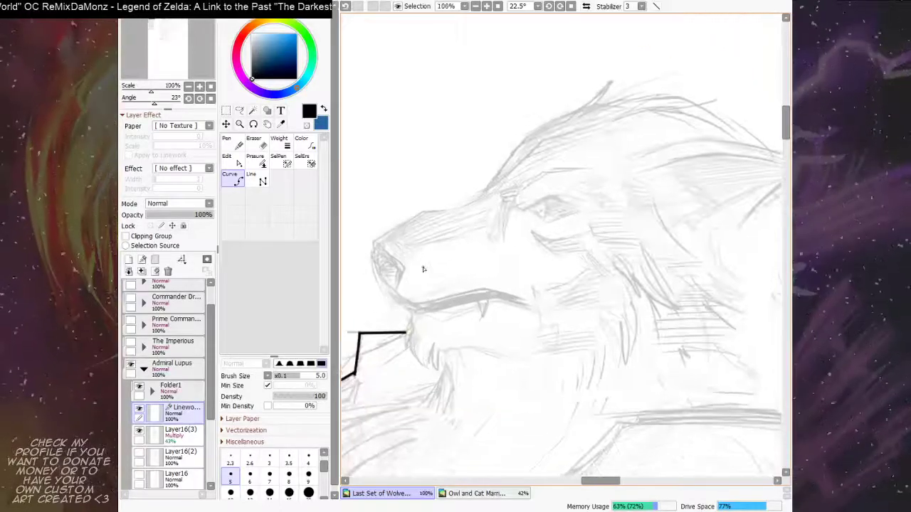
{"action": "left_click", "coordinate": [406, 334]}
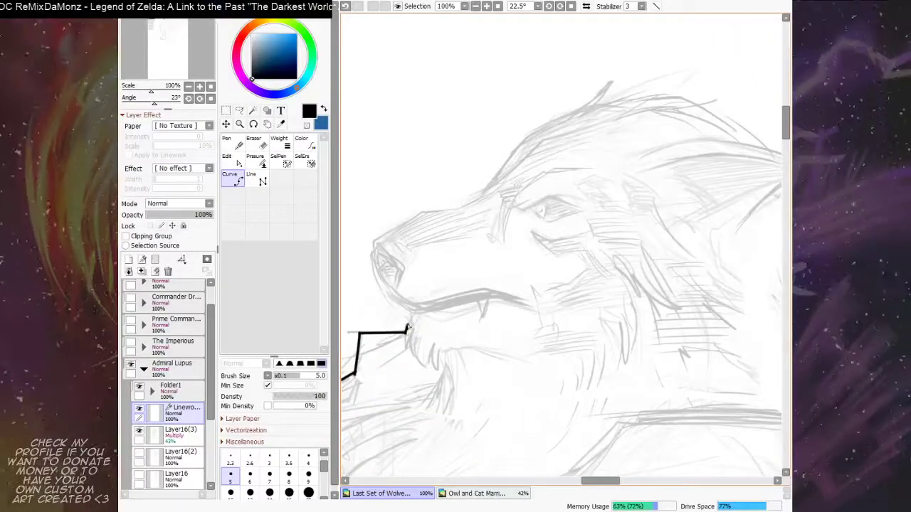
{"action": "left_click", "coordinate": [414, 313]}
Step: Set the brush size to 4 and ink the muzzle's front curve from the mouth to the tip of the nose
{"action": "left_click", "coordinate": [309, 460]}
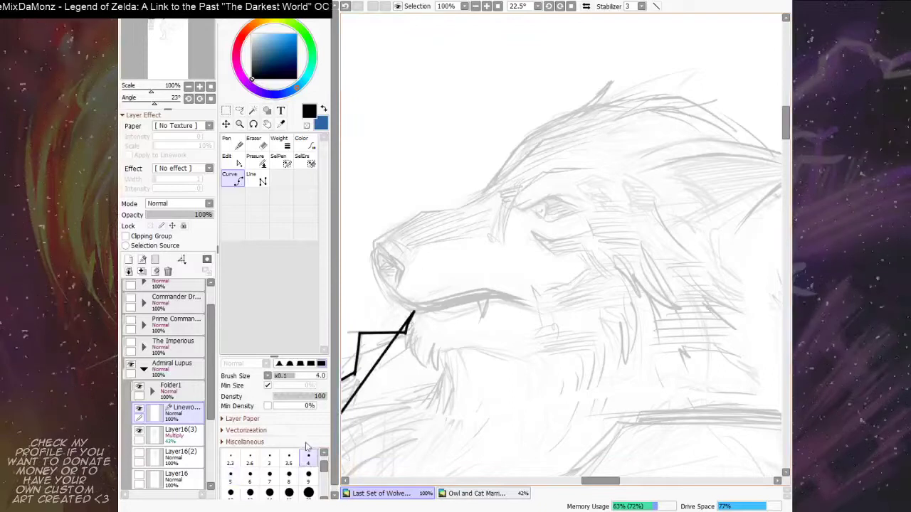
{"action": "left_click_drag", "start_coordinate": [440, 268], "coordinate": [439, 292]}
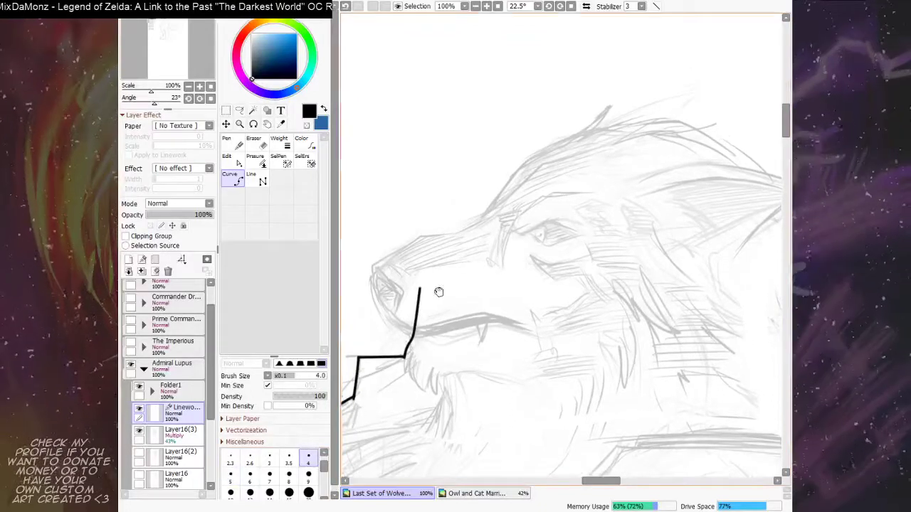
{"action": "left_click", "coordinate": [411, 337]}
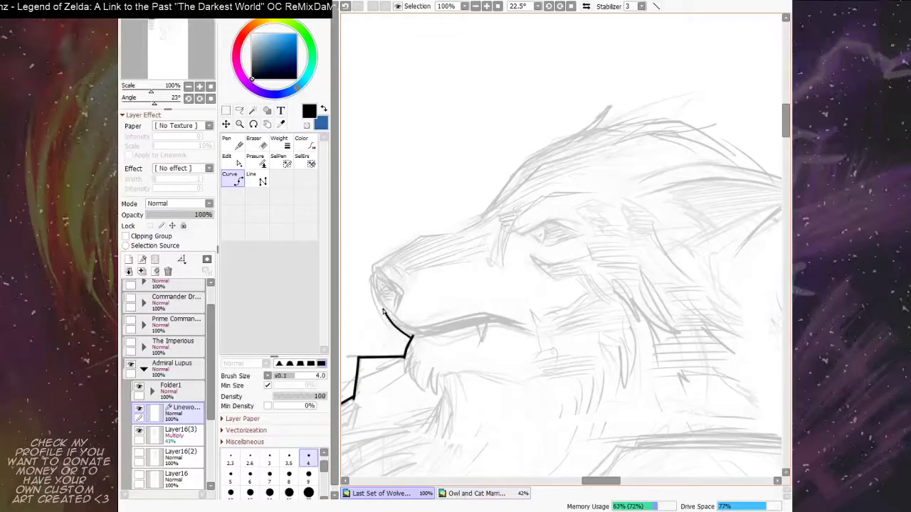
{"action": "left_click_drag", "start_coordinate": [383, 311], "coordinate": [397, 352]}
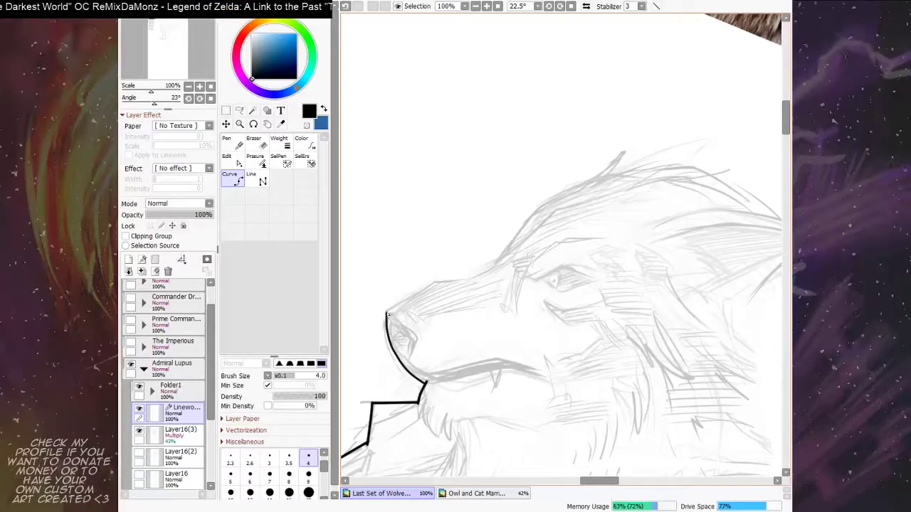
Step: Set the brush size to 3.5 and ink the top of the nose and muzzle bridge up to the start of the forehead
{"action": "left_click", "coordinate": [289, 460]}
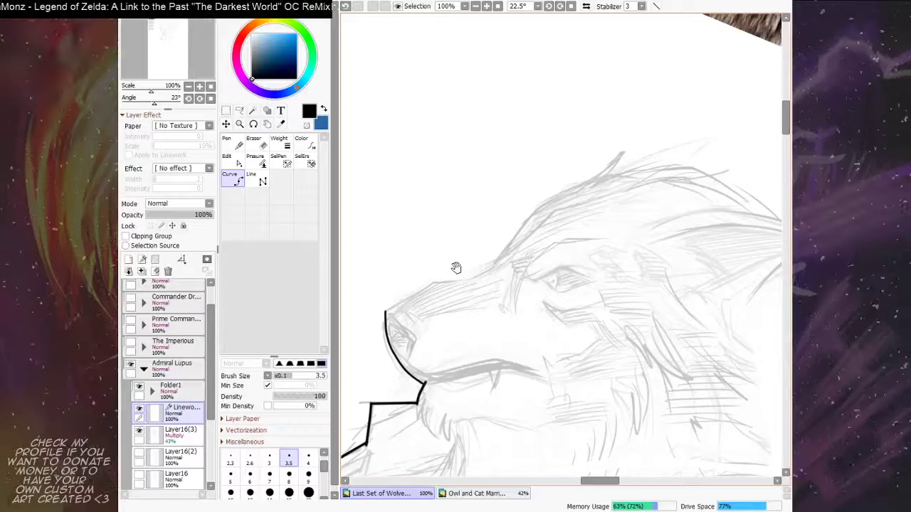
{"action": "left_click", "coordinate": [385, 311]}
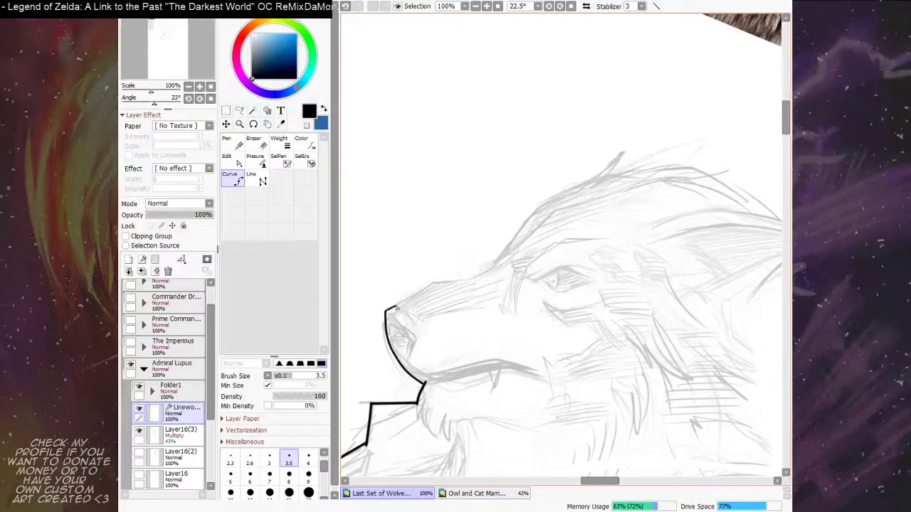
{"action": "left_click", "coordinate": [432, 285]}
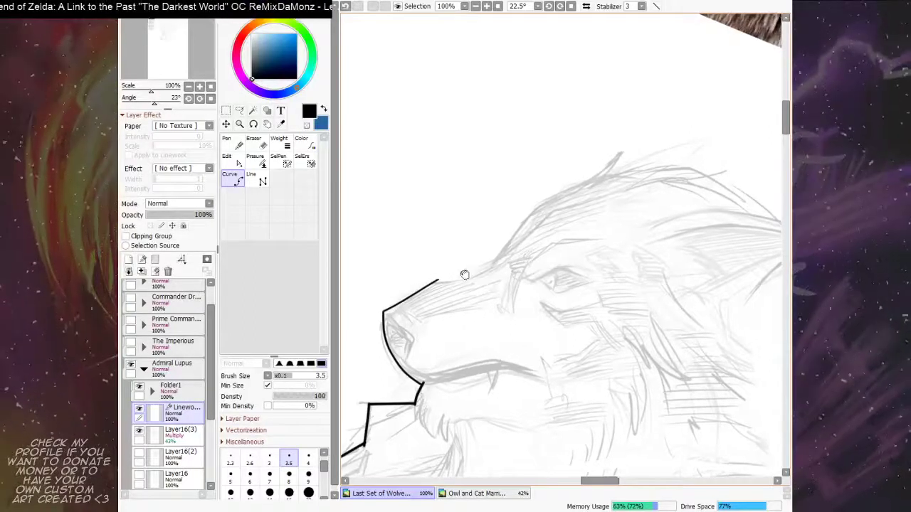
{"action": "left_click_drag", "start_coordinate": [463, 275], "coordinate": [452, 268]}
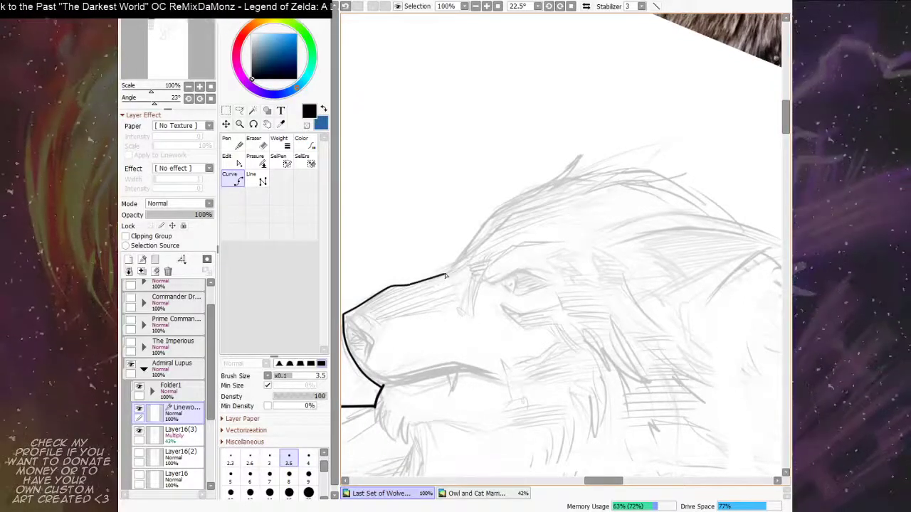
{"action": "left_click", "coordinate": [451, 270]}
{"action": "key", "text": "space"}
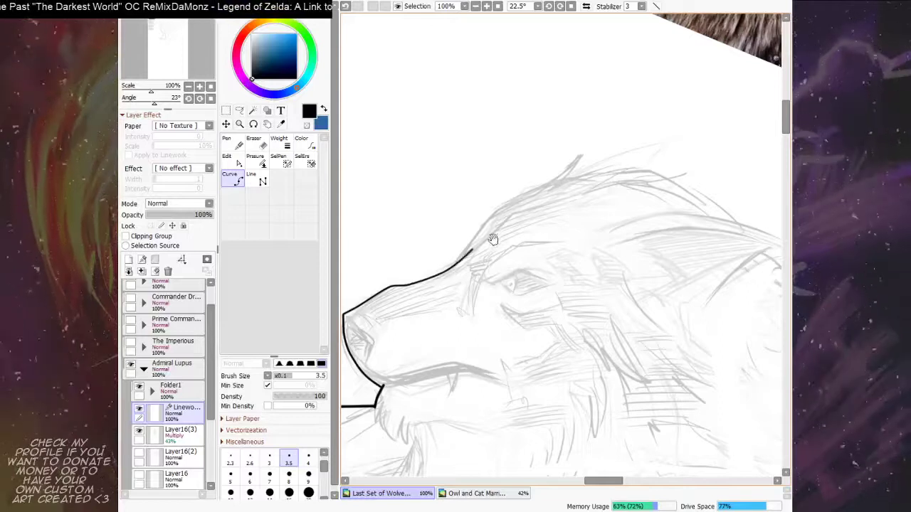
Step: Ink the forehead contour from the muzzle bridge up to the tip of the pointed fur tuft on the brow
{"action": "left_click_drag", "start_coordinate": [493, 239], "coordinate": [444, 286]}
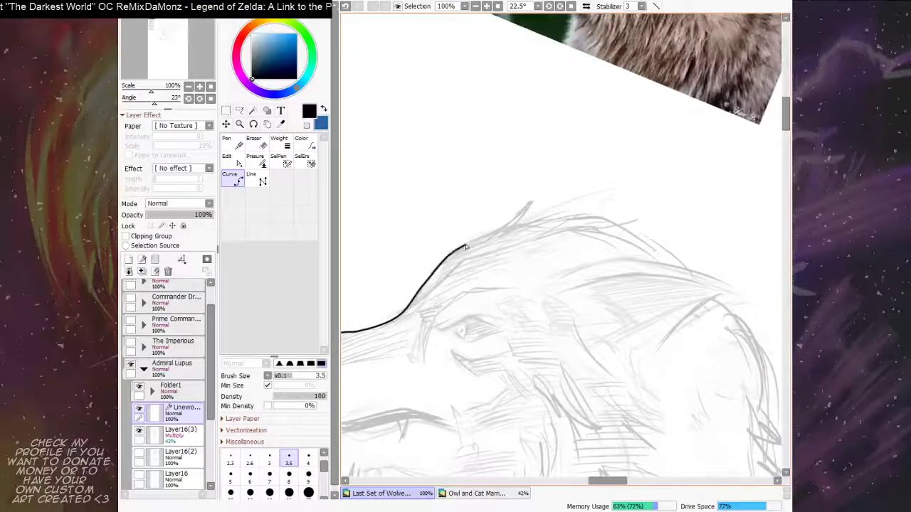
{"action": "left_click_drag", "start_coordinate": [506, 223], "coordinate": [468, 252]}
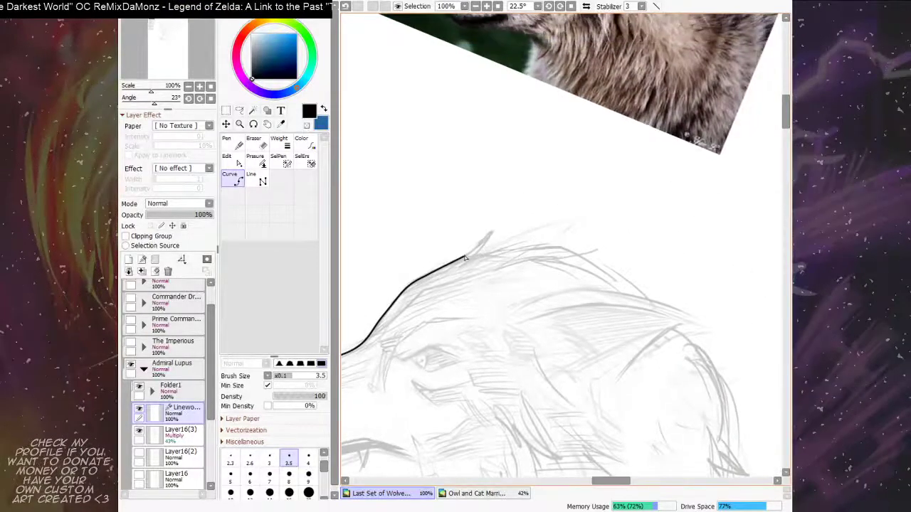
{"action": "left_click", "coordinate": [490, 234]}
{"action": "left_click_drag", "start_coordinate": [511, 233], "coordinate": [481, 244]}
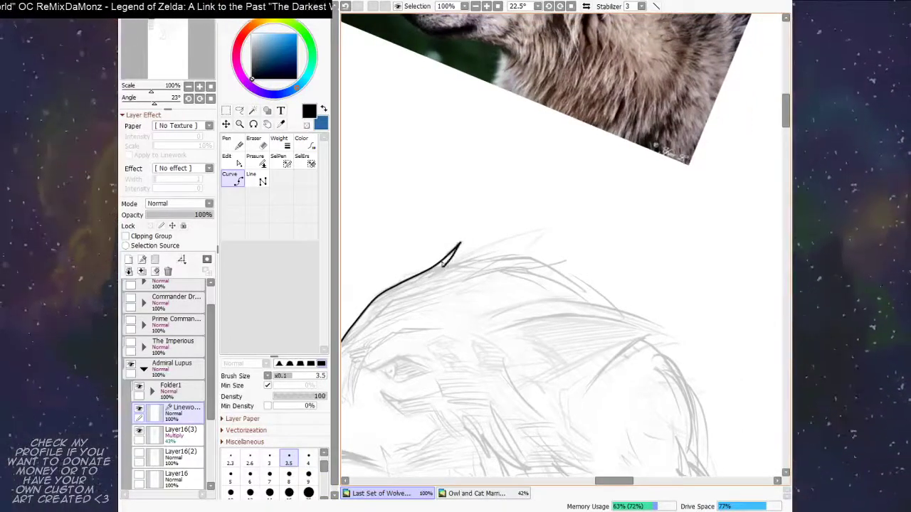
Step: Rotate the canvas to -11.3° and ink the head's top contour from the brow tuft up to the crown
{"action": "key", "text": "Delete"}
{"action": "key", "text": "Delete"}
{"action": "key", "text": "Delete"}
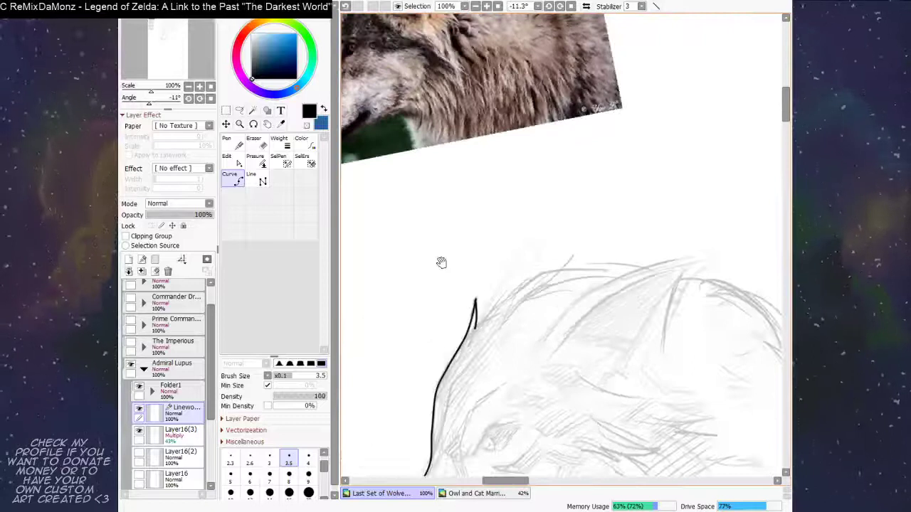
{"action": "left_click_drag", "start_coordinate": [545, 234], "coordinate": [518, 230]}
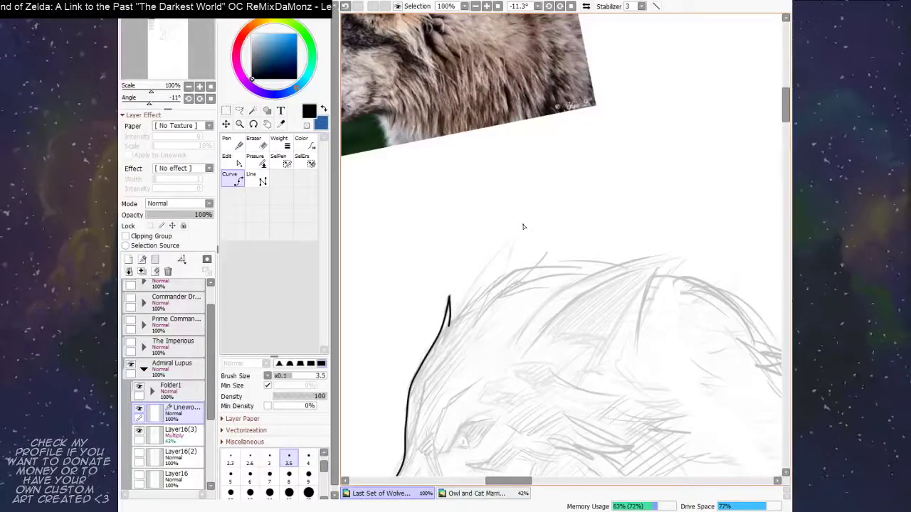
{"action": "left_click_drag", "start_coordinate": [551, 267], "coordinate": [499, 248]}
{"action": "left_click_drag", "start_coordinate": [400, 305], "coordinate": [457, 260]}
{"action": "scroll", "coordinate": [482, 244], "scroll_direction": "right", "scroll_amount": 1}
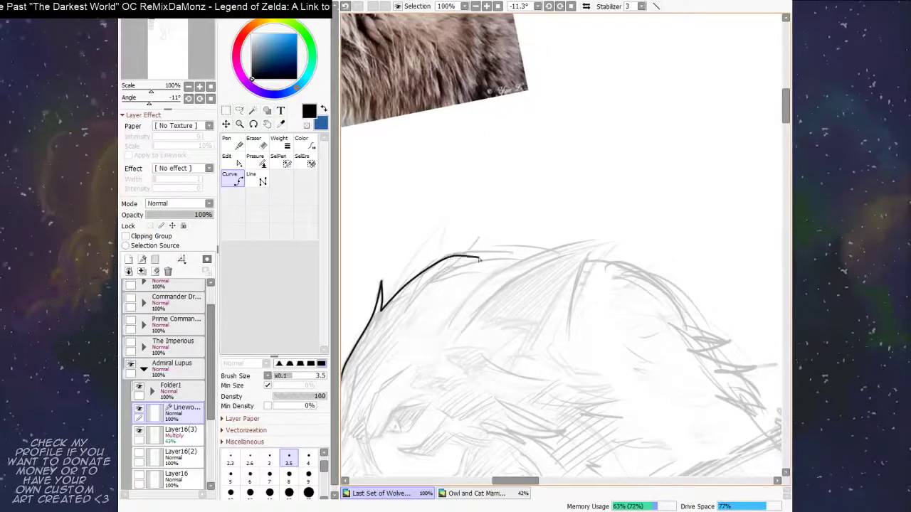
Step: Ink the flat crown line and its small zigzag fur tuft in front of the ear
{"action": "double_click", "coordinate": [519, 254]}
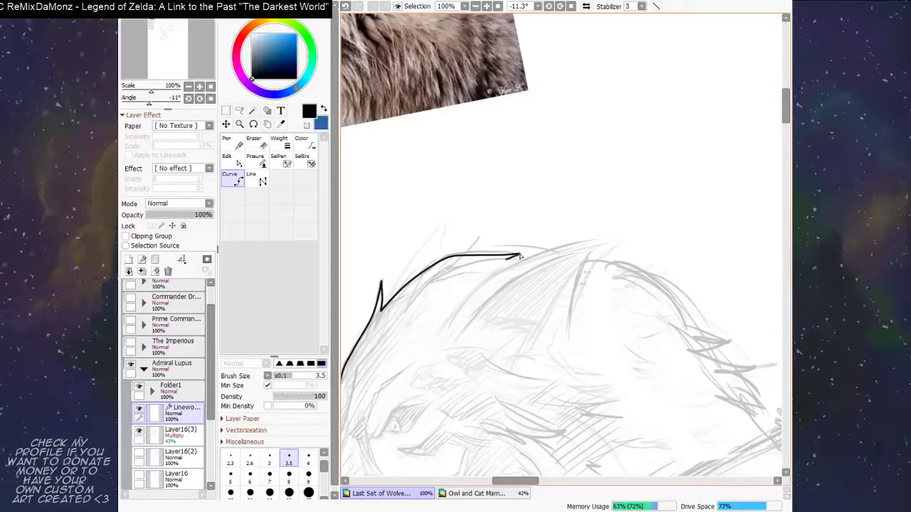
{"action": "left_click", "coordinate": [507, 260]}
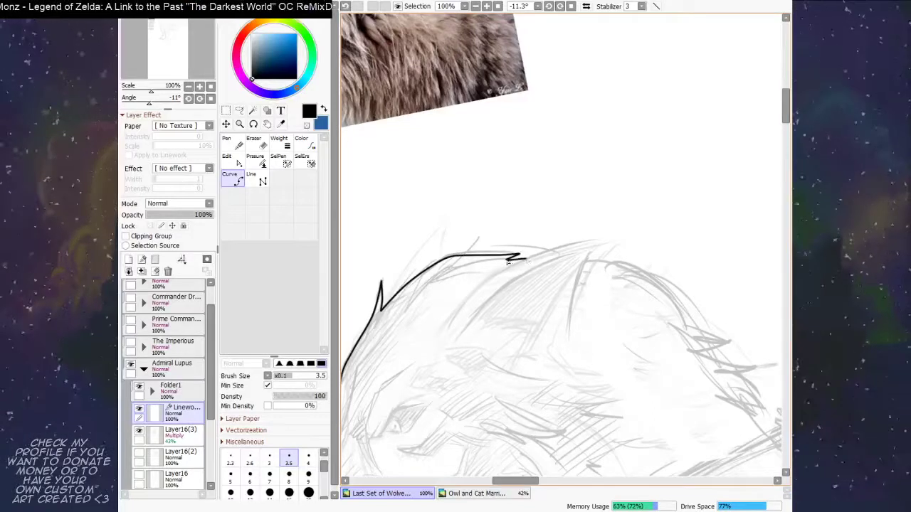
{"action": "double_click", "coordinate": [527, 259]}
Step: Ink the ear's upper edge out to its pointed tip and the short back edge down to the head
{"action": "left_click_drag", "start_coordinate": [580, 240], "coordinate": [479, 248]}
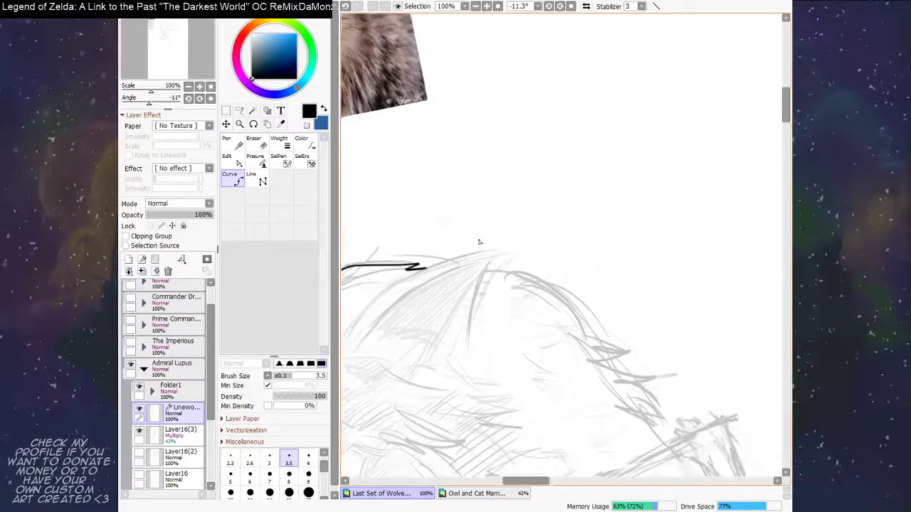
{"action": "left_click", "coordinate": [426, 269]}
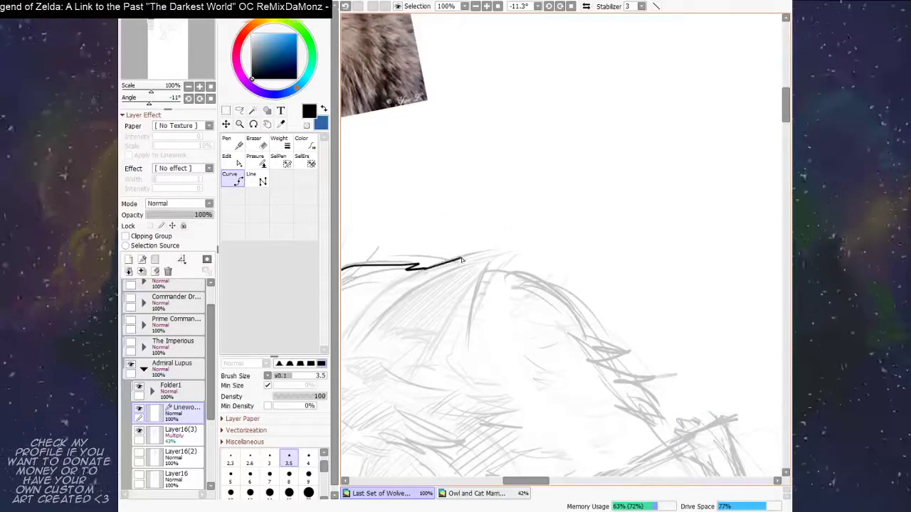
{"action": "double_click", "coordinate": [504, 251]}
{"action": "left_click_drag", "start_coordinate": [530, 241], "coordinate": [496, 238]}
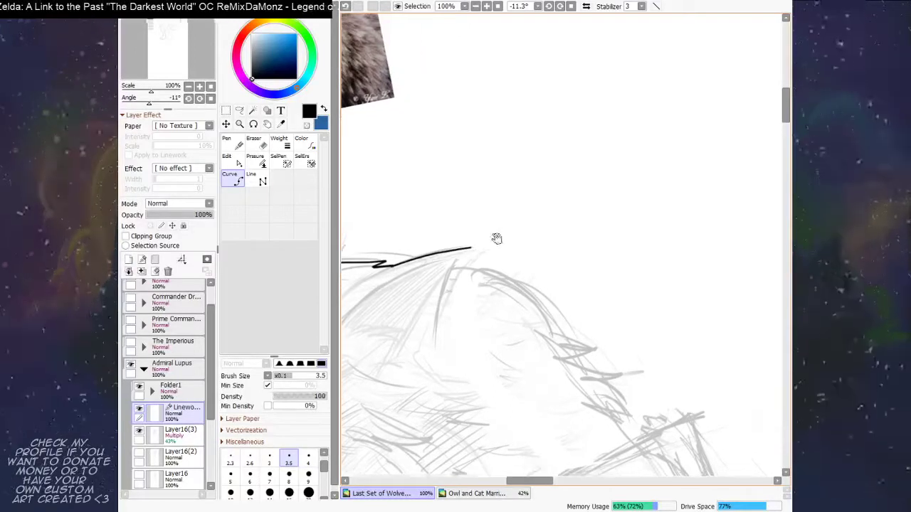
{"action": "left_click", "coordinate": [450, 271]}
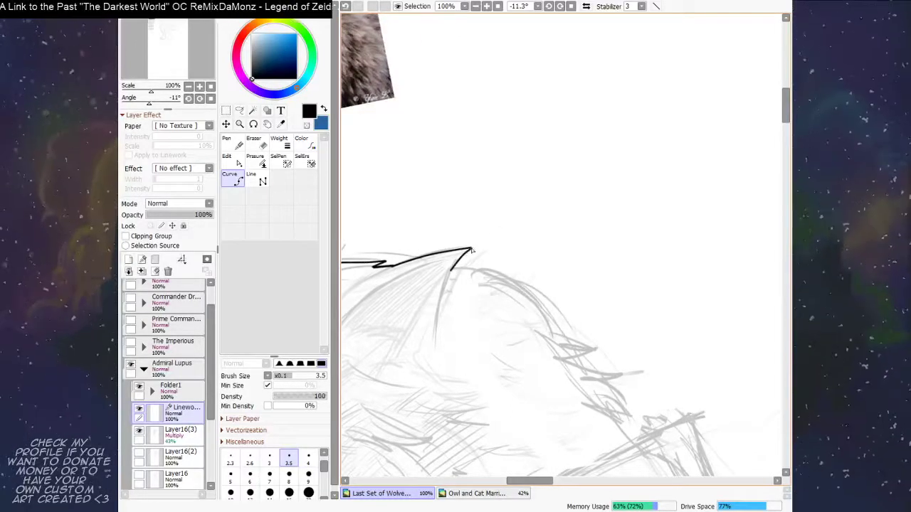
{"action": "double_click", "coordinate": [471, 249]}
Step: Ink the rounded back of the head from the base of the ear down towards the nape
{"action": "left_click_drag", "start_coordinate": [525, 225], "coordinate": [510, 220]}
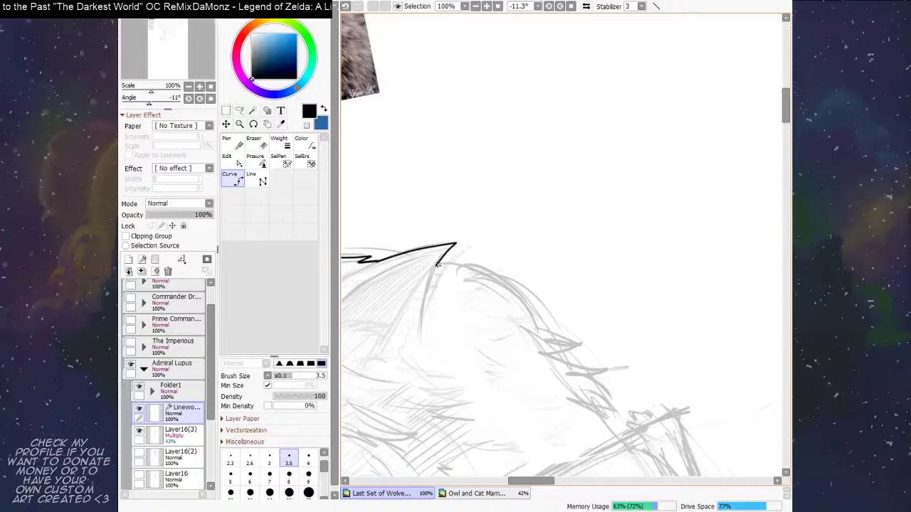
{"action": "left_click", "coordinate": [437, 265]}
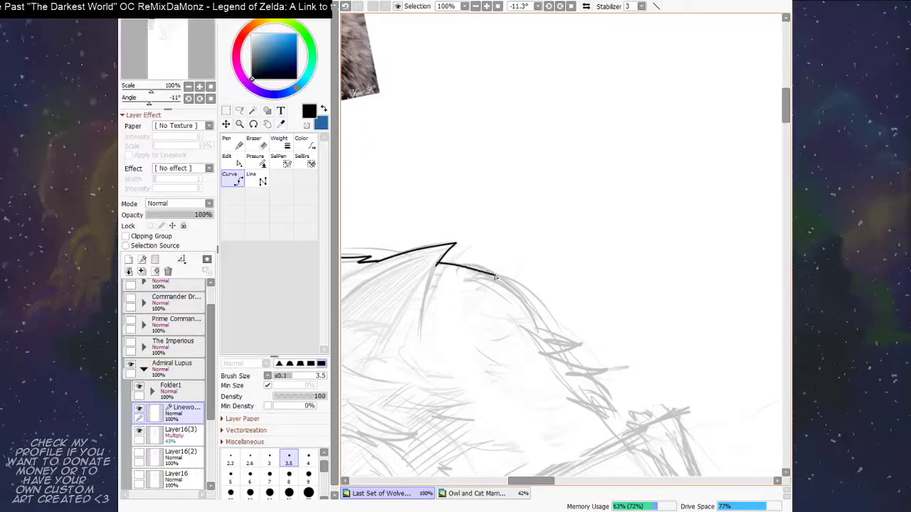
{"action": "left_click_drag", "start_coordinate": [500, 276], "coordinate": [482, 248]}
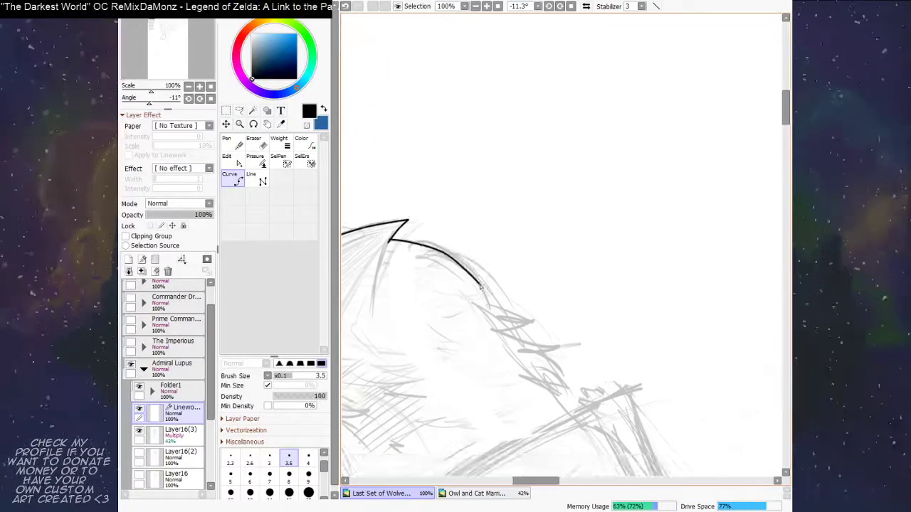
{"action": "left_click", "coordinate": [487, 285]}
Step: Ink the two large pointed fur tufts on the upper nape
{"action": "left_click_drag", "start_coordinate": [533, 318], "coordinate": [478, 268]}
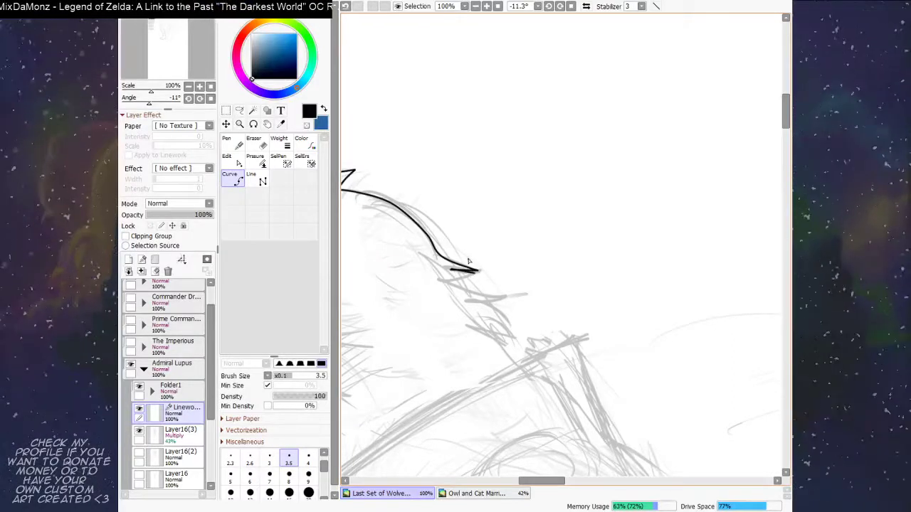
{"action": "left_click", "coordinate": [444, 284]}
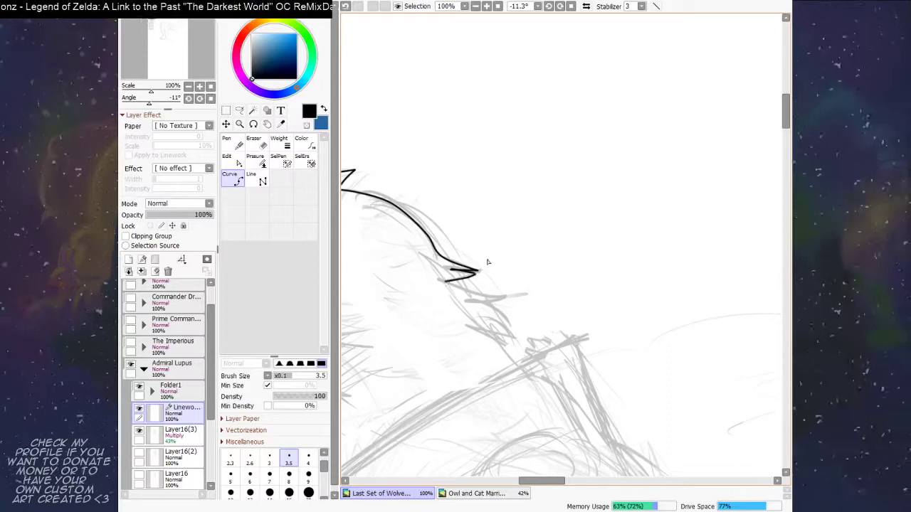
{"action": "scroll", "coordinate": [487, 262], "scroll_direction": "down", "scroll_amount": 2}
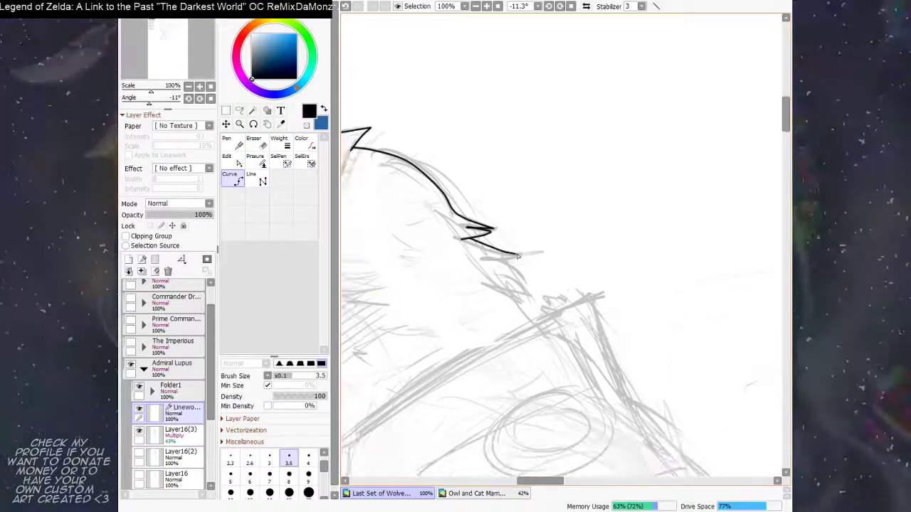
{"action": "scroll", "coordinate": [518, 250], "scroll_direction": "down", "scroll_amount": 3}
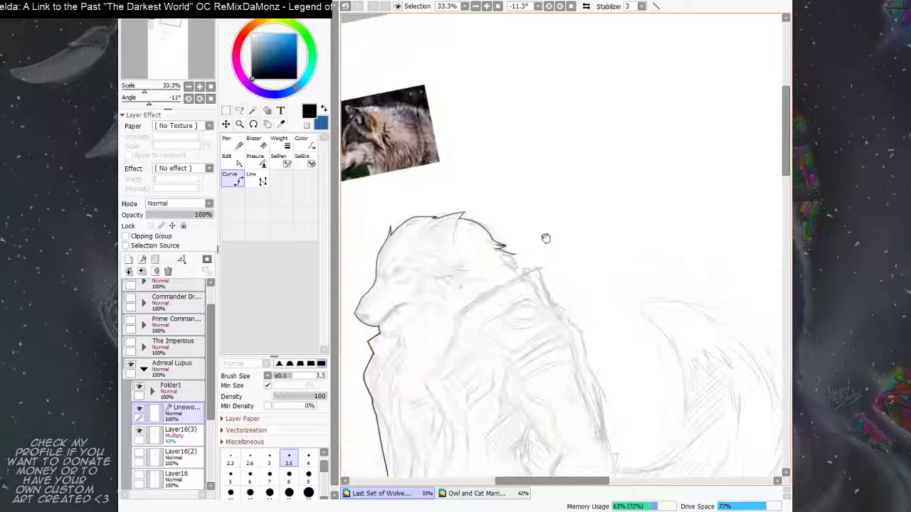
{"action": "scroll", "coordinate": [543, 207], "scroll_direction": "up", "scroll_amount": 1}
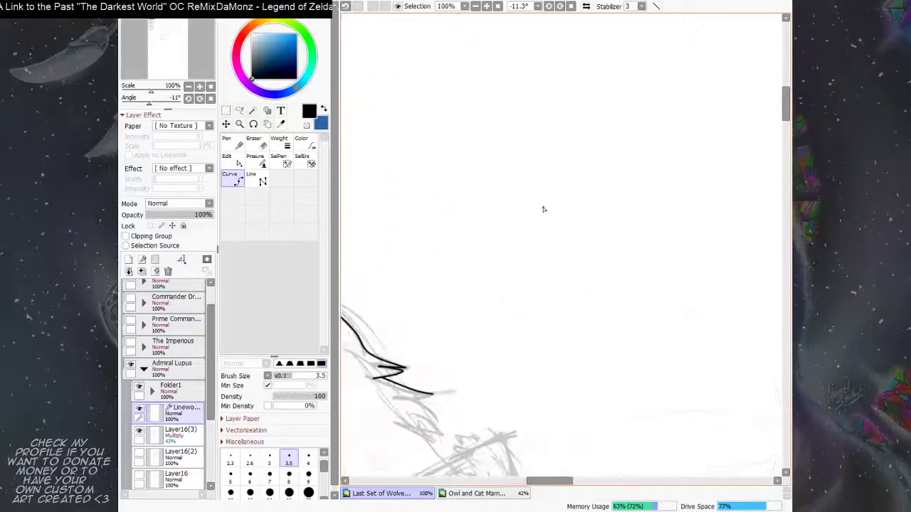
{"action": "scroll", "coordinate": [459, 335], "scroll_direction": "up", "scroll_amount": 2}
{"action": "left_click_drag", "start_coordinate": [541, 248], "coordinate": [524, 228]}
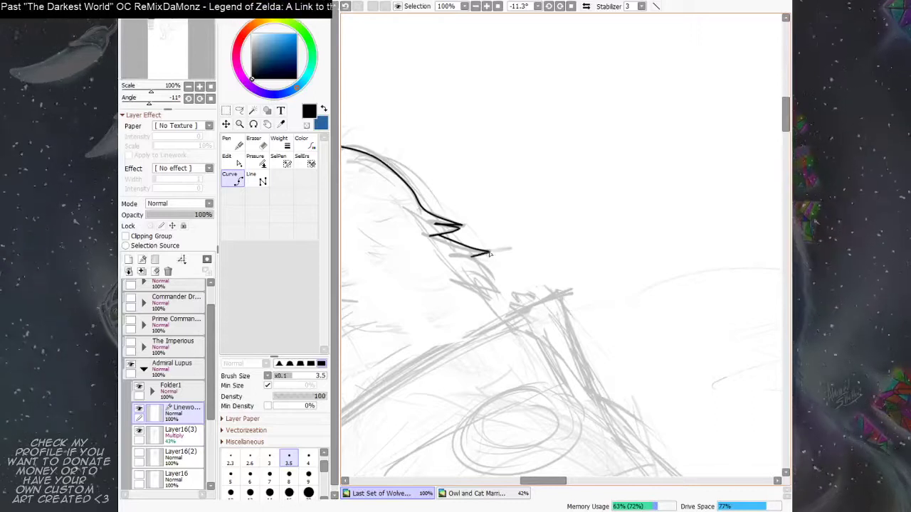
{"action": "left_click_drag", "start_coordinate": [496, 253], "coordinate": [486, 245]}
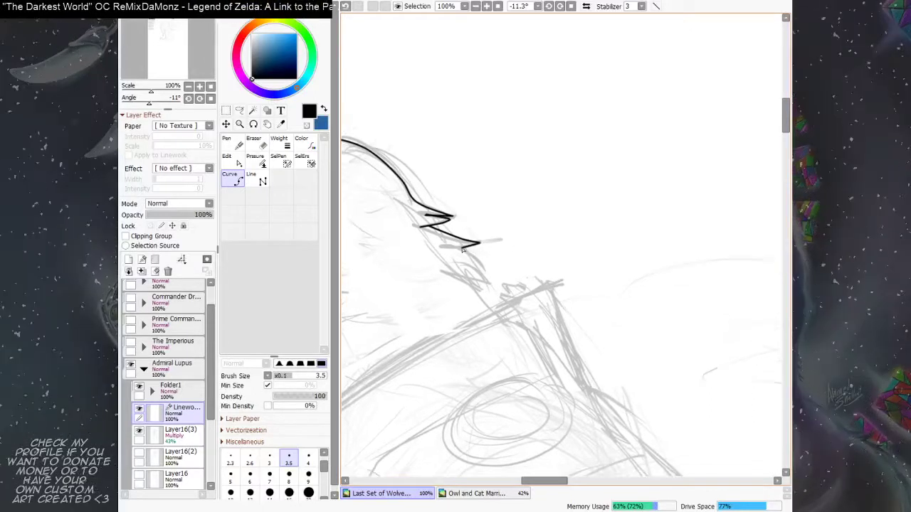
Step: Ink the smaller jagged fur tufts down the lower nape to the collar
{"action": "left_click", "coordinate": [463, 249]}
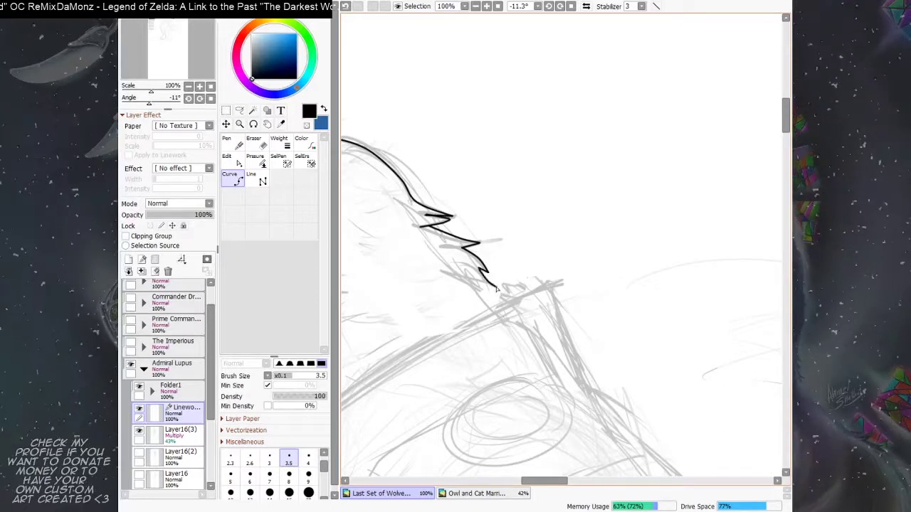
{"action": "left_click_drag", "start_coordinate": [491, 287], "coordinate": [488, 263]}
{"action": "double_click", "coordinate": [493, 265]}
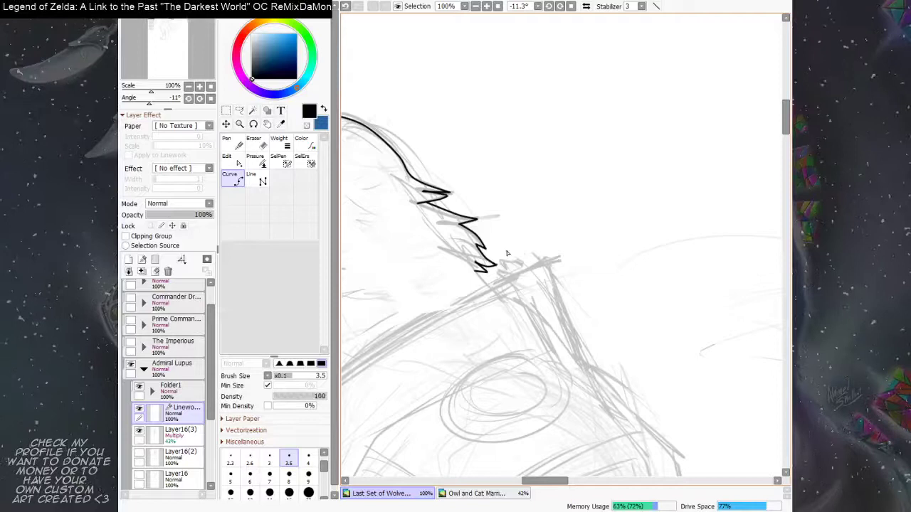
{"action": "scroll", "coordinate": [508, 253], "scroll_direction": "down", "scroll_amount": 1}
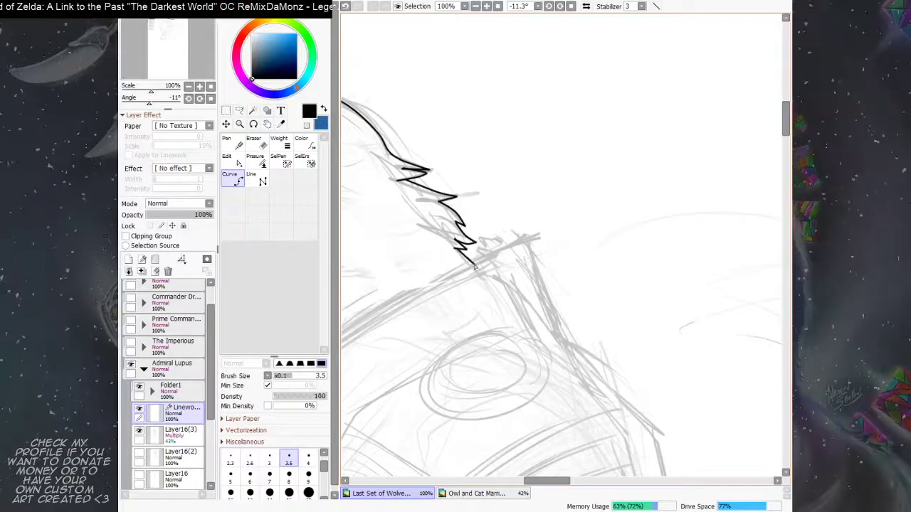
{"action": "double_click", "coordinate": [475, 265]}
{"action": "left_click_drag", "start_coordinate": [500, 255], "coordinate": [496, 256]}
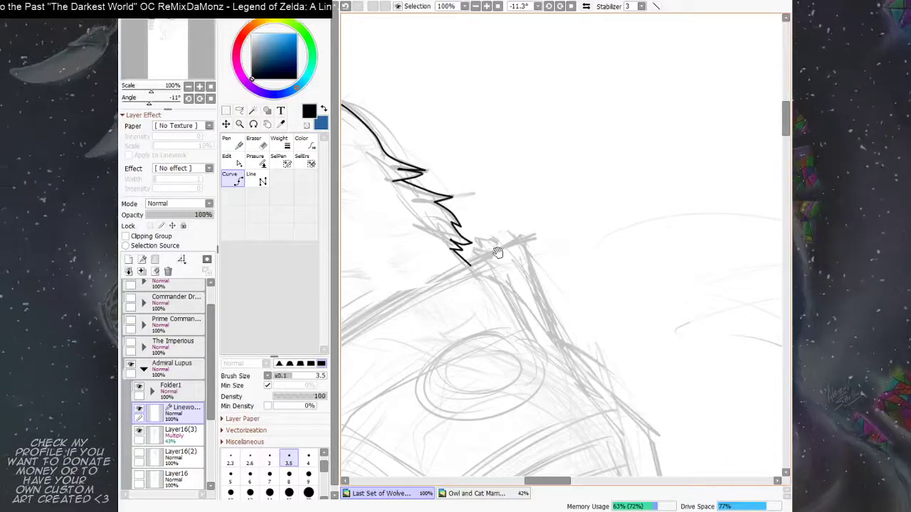
Step: Ink the back collar's top edge, its rounded corner and its rear edge down to the shoulder
{"action": "left_click_drag", "start_coordinate": [497, 255], "coordinate": [524, 248]}
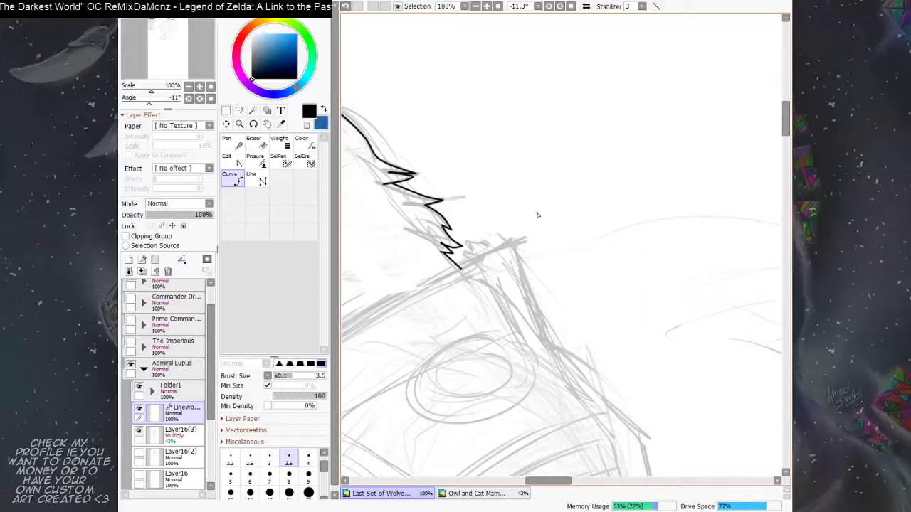
{"action": "left_click", "coordinate": [455, 263]}
{"action": "left_click", "coordinate": [511, 242]}
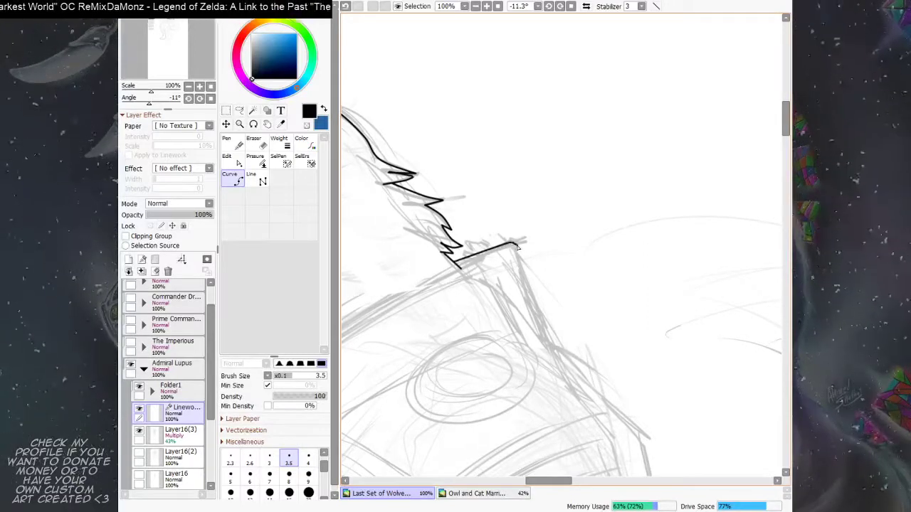
{"action": "left_click", "coordinate": [526, 274]}
{"action": "left_click_drag", "start_coordinate": [555, 297], "coordinate": [497, 213]}
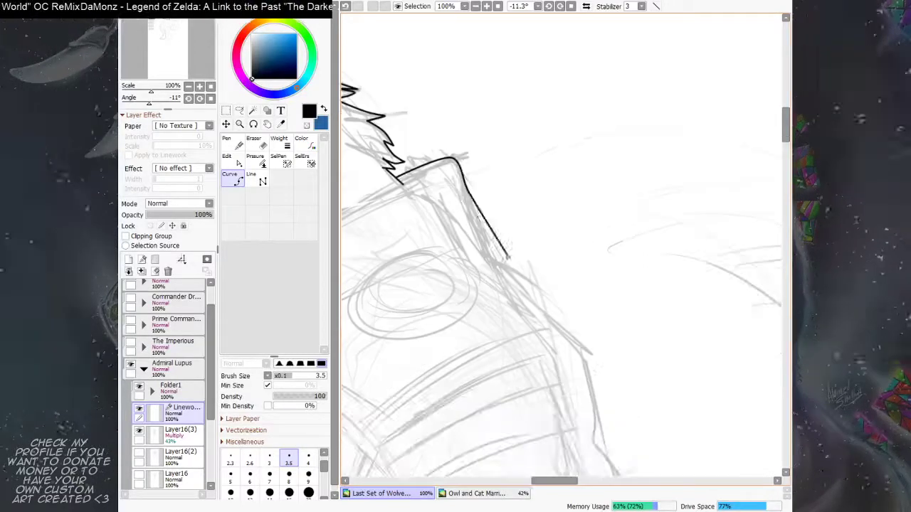
{"action": "left_click", "coordinate": [494, 257]}
{"action": "left_click_drag", "start_coordinate": [566, 272], "coordinate": [505, 228]}
{"action": "left_click", "coordinate": [431, 213]}
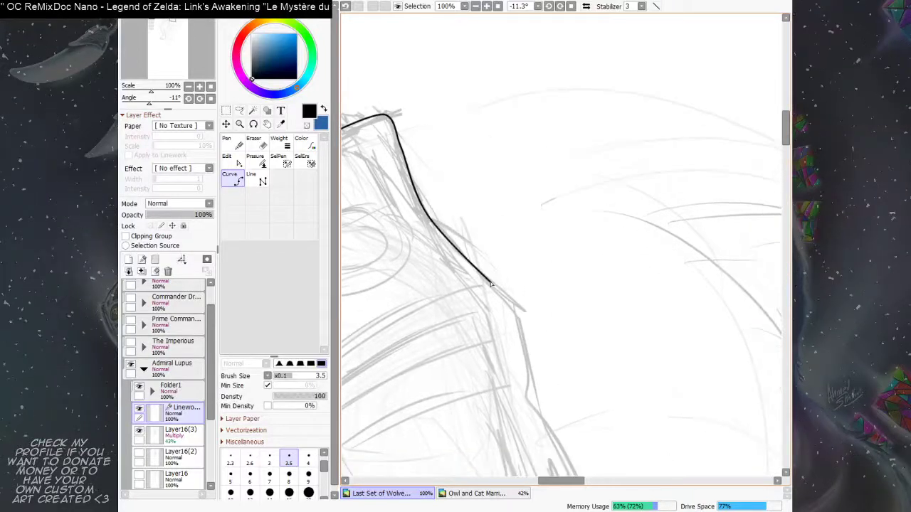
Step: Ink the shoulder's outer contour from the collar around to the upper arm
{"action": "left_click", "coordinate": [514, 304]}
{"action": "left_click_drag", "start_coordinate": [524, 331], "coordinate": [500, 259]}
{"action": "left_click", "coordinate": [504, 290]}
{"action": "left_click_drag", "start_coordinate": [517, 315], "coordinate": [495, 202]}
{"action": "scroll", "coordinate": [510, 230], "scroll_direction": "down", "scroll_amount": 2}
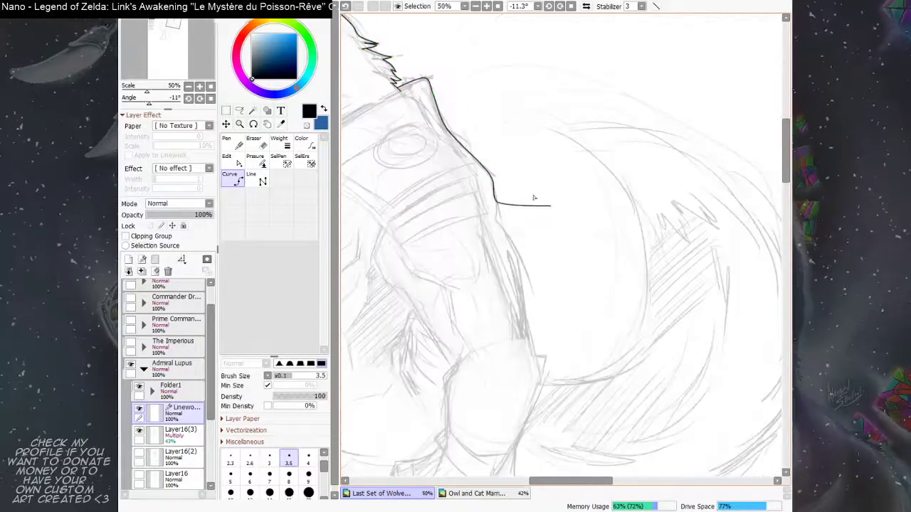
{"action": "left_click_drag", "start_coordinate": [516, 234], "coordinate": [518, 198]}
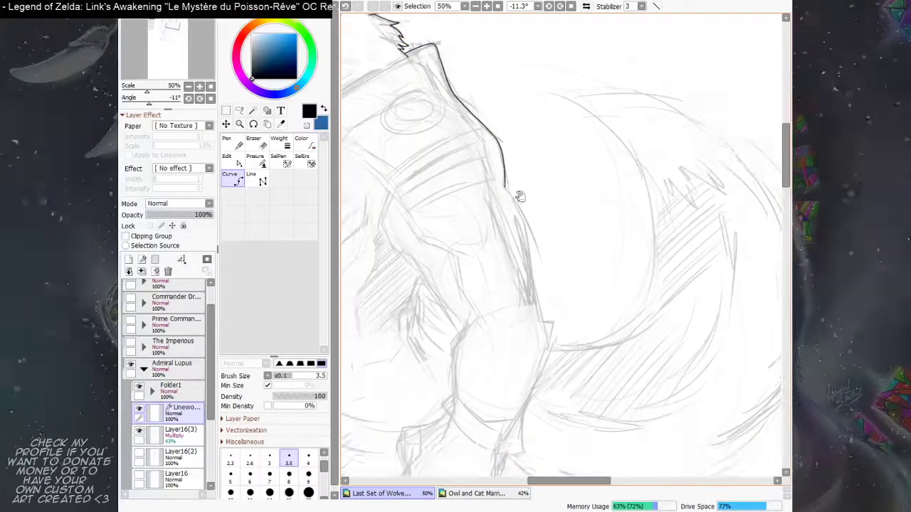
Step: Ink the outline of the narrow open gap between the bent arm and the torso
{"action": "left_click_drag", "start_coordinate": [422, 285], "coordinate": [432, 250]}
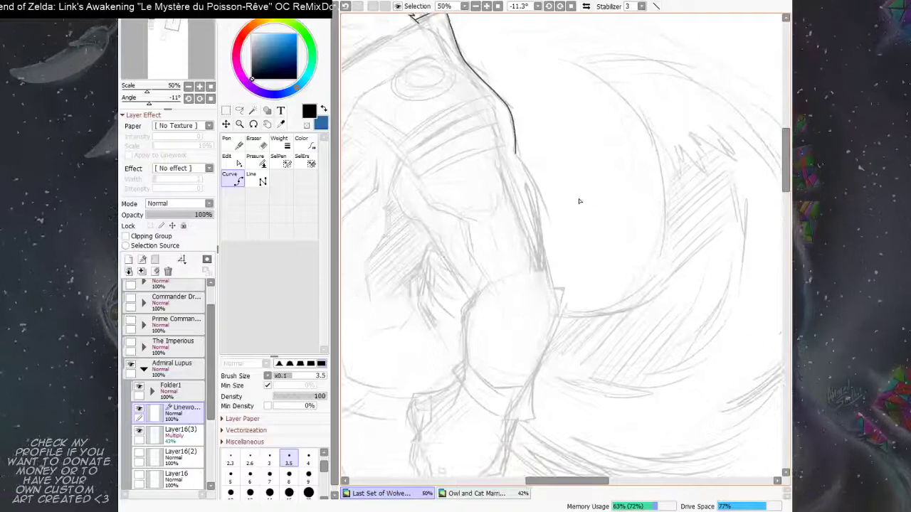
{"action": "left_click", "coordinate": [429, 283]}
{"action": "left_click", "coordinate": [433, 293]}
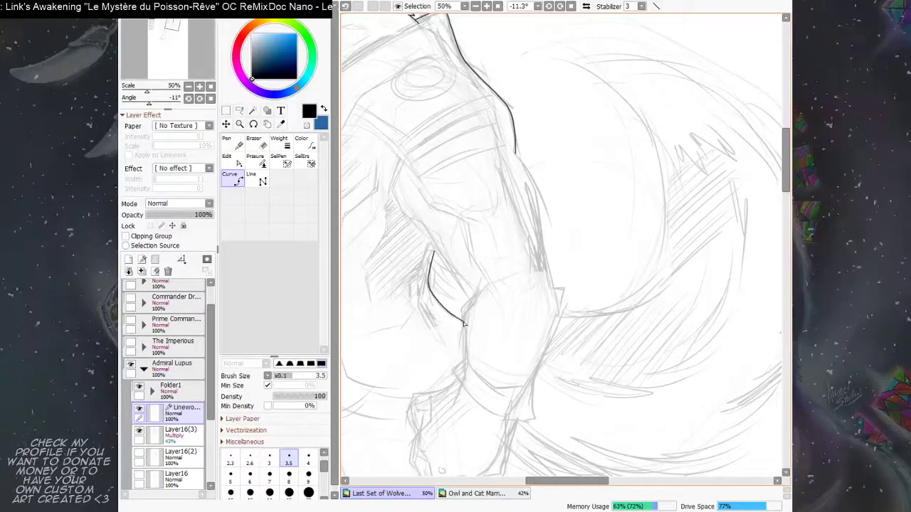
{"action": "left_click_drag", "start_coordinate": [463, 322], "coordinate": [449, 325]}
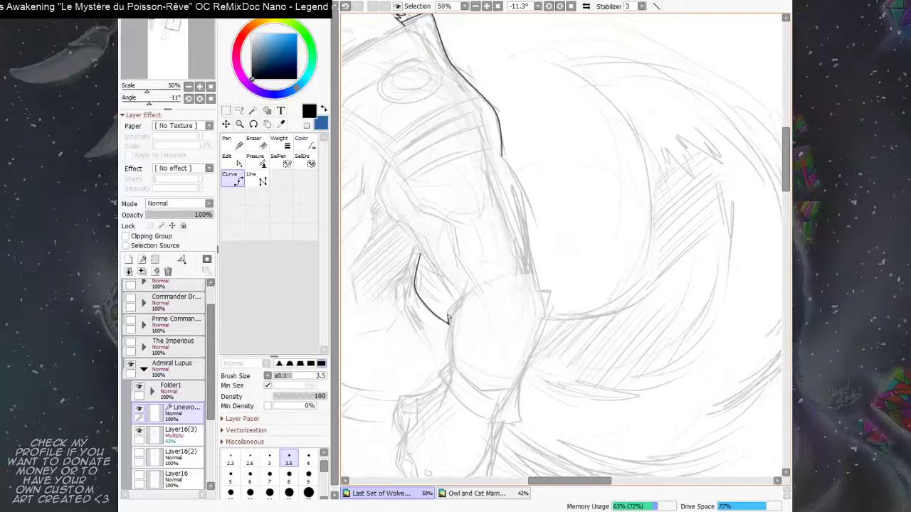
{"action": "scroll", "coordinate": [456, 305], "scroll_direction": "up", "scroll_amount": 2}
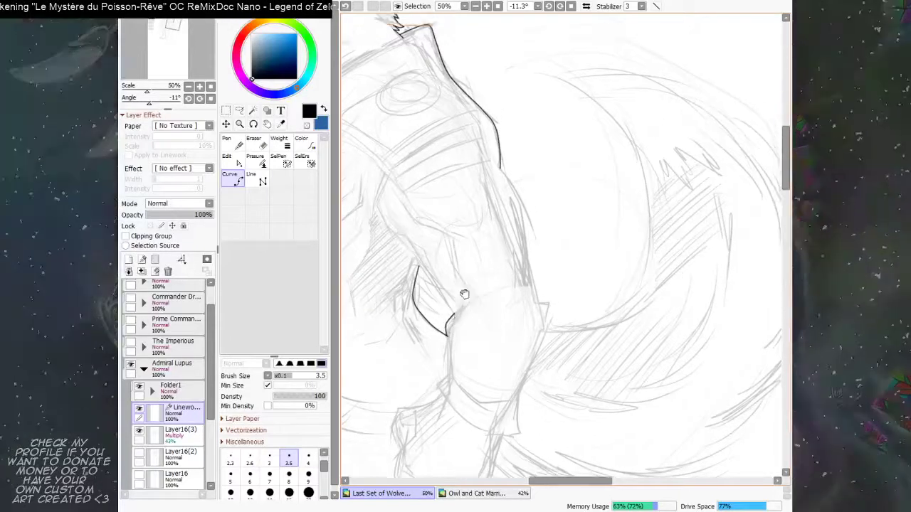
{"action": "left_click", "coordinate": [418, 281]}
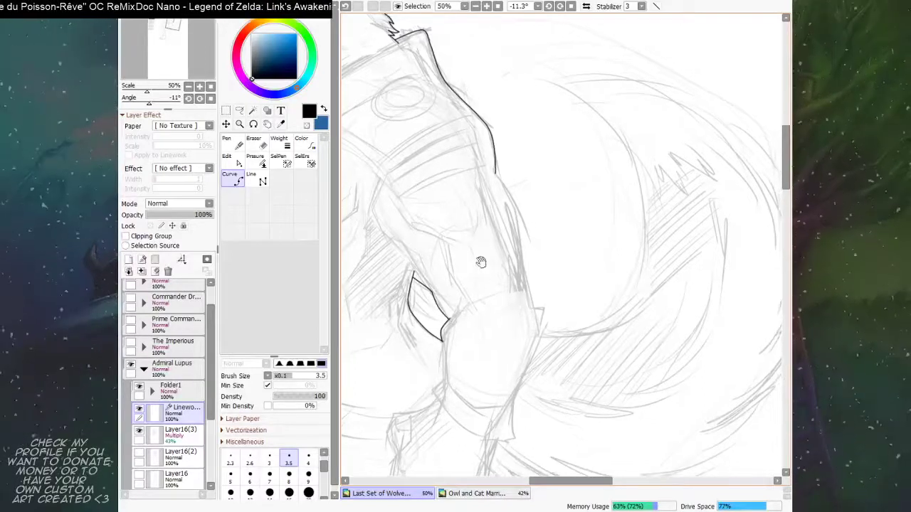
Step: Set the brush size to 6 and ink the arm's outer contour from the upper arm down around the forearm cuff's projecting corner
{"action": "left_click", "coordinate": [251, 476]}
{"action": "left_click_drag", "start_coordinate": [538, 208], "coordinate": [475, 273]}
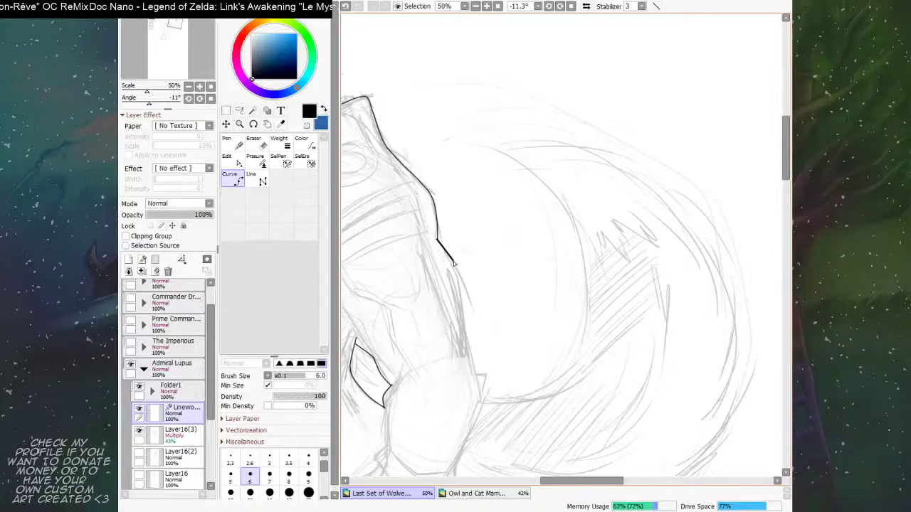
{"action": "left_click", "coordinate": [455, 269]}
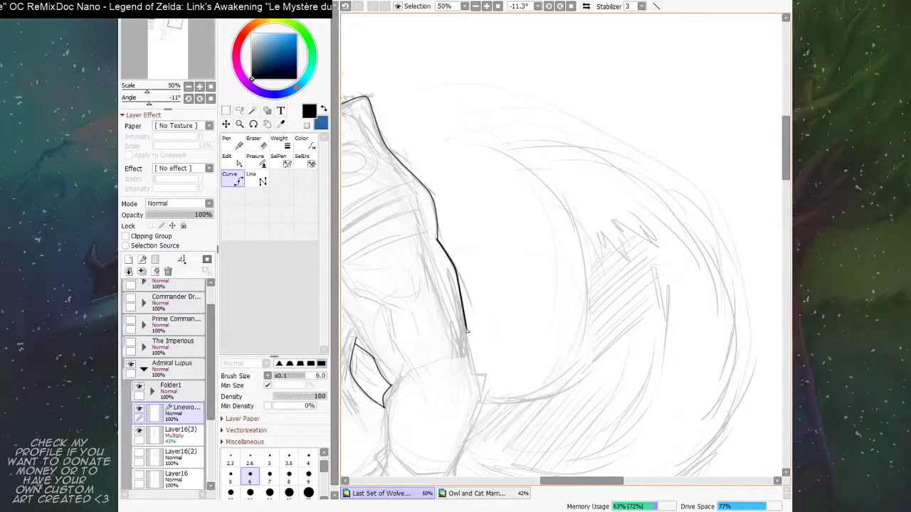
{"action": "left_click_drag", "start_coordinate": [472, 333], "coordinate": [466, 244]}
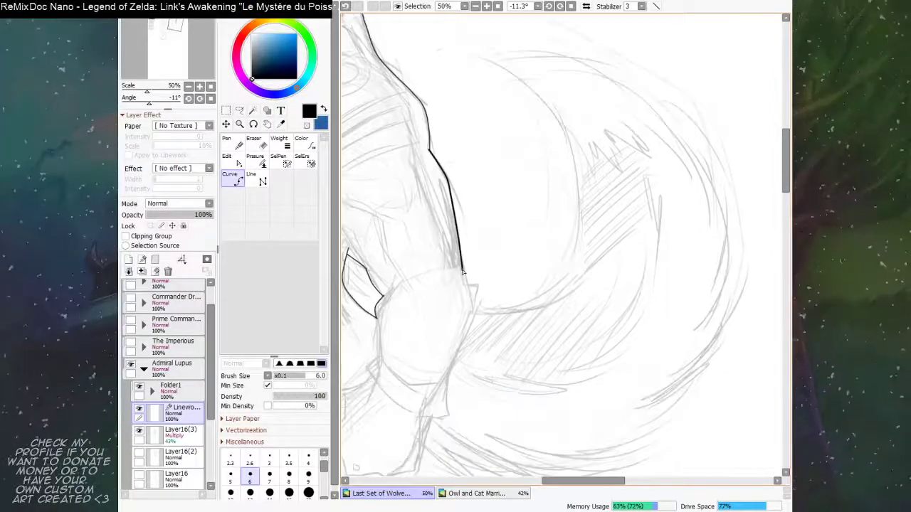
{"action": "left_click", "coordinate": [465, 278]}
{"action": "left_click_drag", "start_coordinate": [474, 273], "coordinate": [470, 268]}
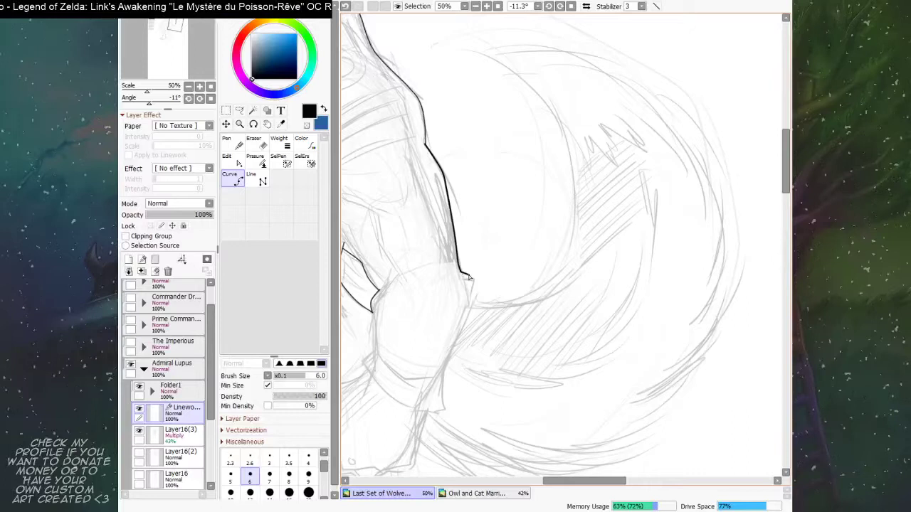
{"action": "double_click", "coordinate": [467, 323]}
Step: Ink the hand's rear edge and the short stepped hip contours directly beneath it
{"action": "left_click_drag", "start_coordinate": [459, 368], "coordinate": [523, 249]}
{"action": "left_click_drag", "start_coordinate": [513, 289], "coordinate": [514, 221]}
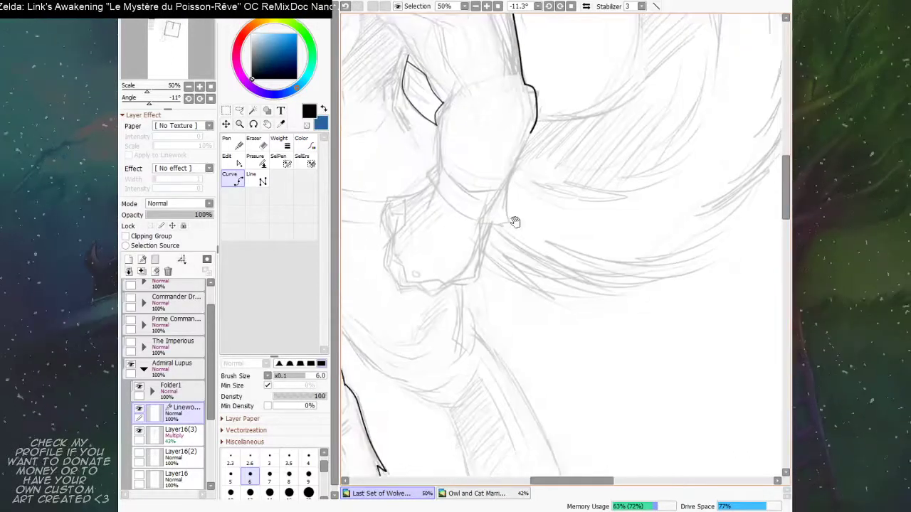
{"action": "left_click", "coordinate": [485, 247]}
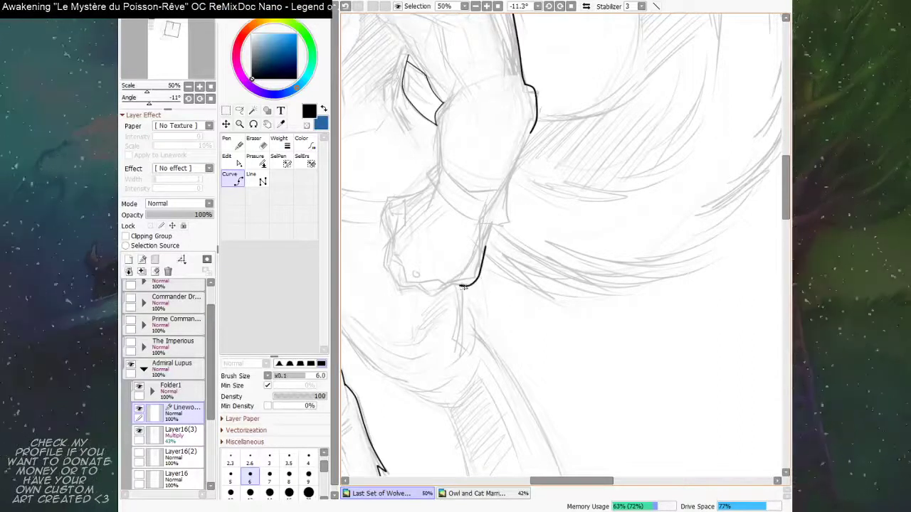
{"action": "scroll", "coordinate": [462, 285], "scroll_direction": "down", "scroll_amount": 1}
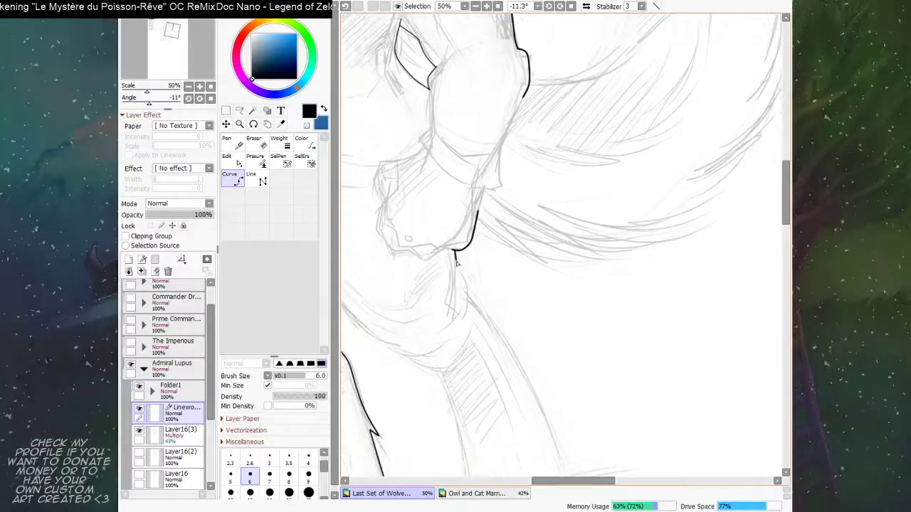
{"action": "left_click_drag", "start_coordinate": [490, 264], "coordinate": [554, 198]}
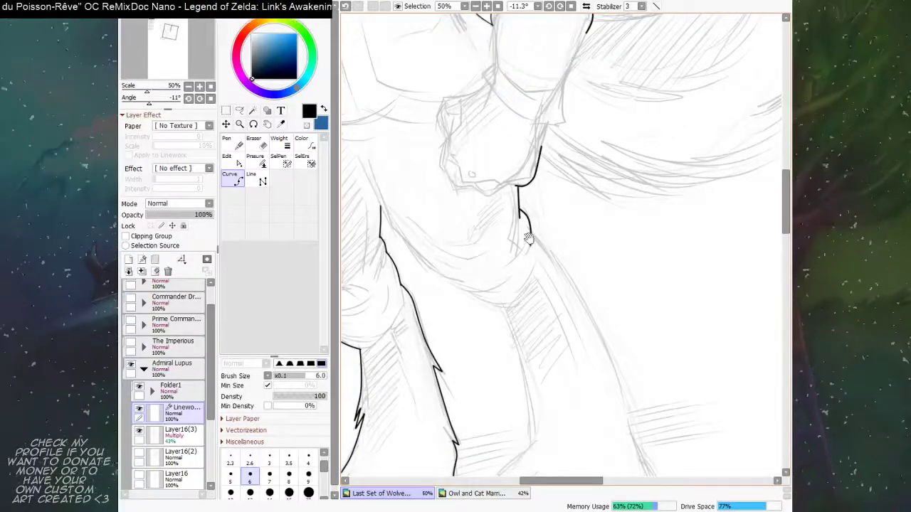
Step: Ink the inner thigh from the crotch down to the overlapping curved fold above the lower leg
{"action": "scroll", "coordinate": [530, 242], "scroll_direction": "up", "scroll_amount": 2}
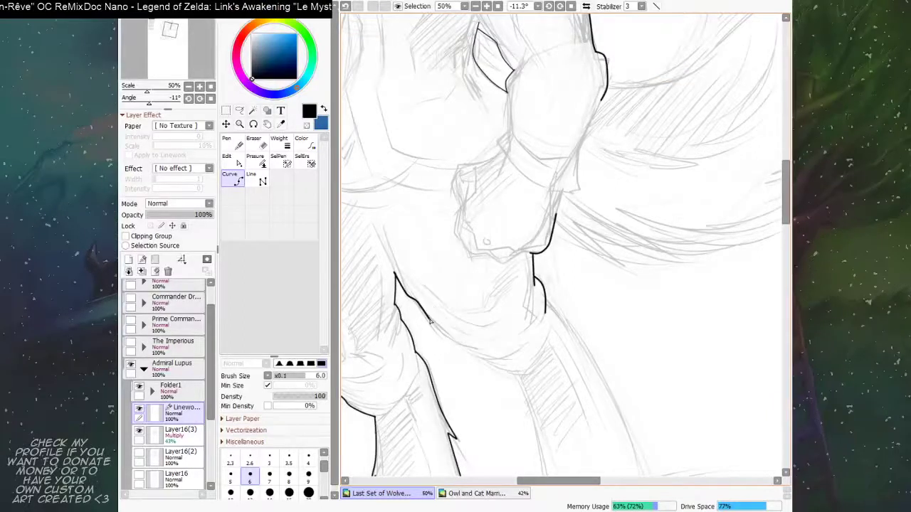
{"action": "scroll", "coordinate": [430, 291], "scroll_direction": "down", "scroll_amount": 2}
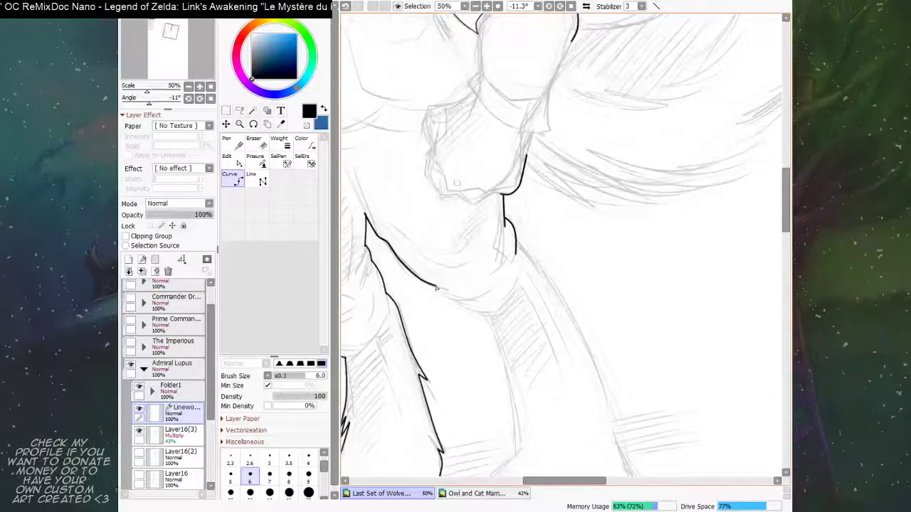
{"action": "scroll", "coordinate": [474, 285], "scroll_direction": "down", "scroll_amount": 2}
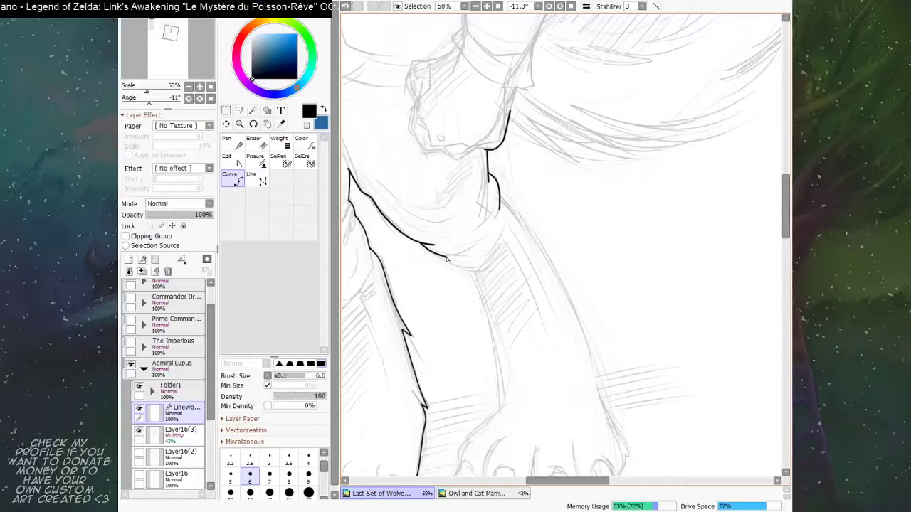
{"action": "scroll", "coordinate": [459, 255], "scroll_direction": "down", "scroll_amount": 1}
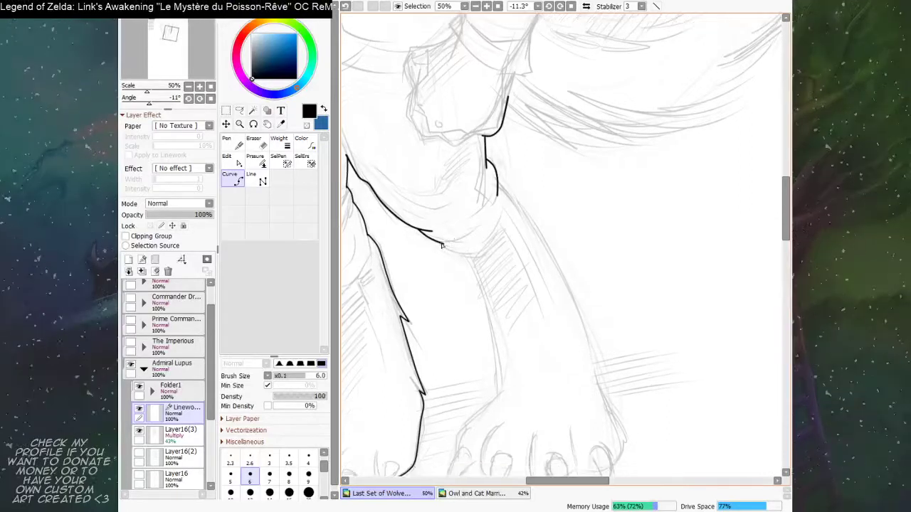
{"action": "left_click", "coordinate": [442, 246]}
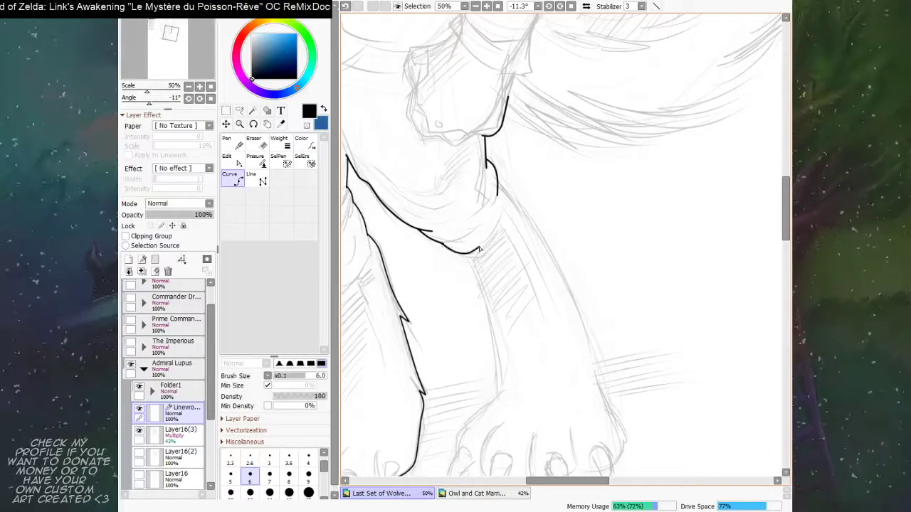
Step: Ink the lower leg's inner edge from the thigh fold down to the ankle
{"action": "scroll", "coordinate": [519, 215], "scroll_direction": "down", "scroll_amount": 2}
{"action": "left_click_drag", "start_coordinate": [523, 210], "coordinate": [524, 216]}
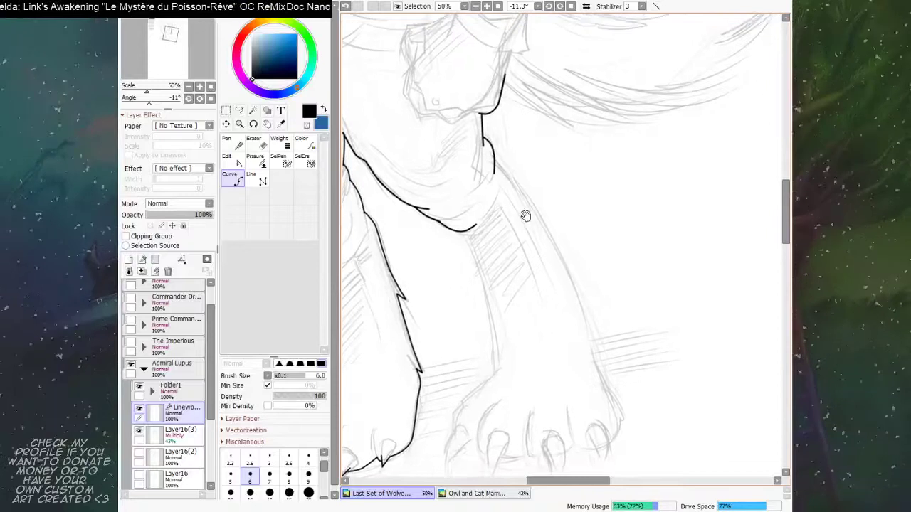
{"action": "left_click_drag", "start_coordinate": [463, 232], "coordinate": [479, 269]}
{"action": "scroll", "coordinate": [481, 264], "scroll_direction": "down", "scroll_amount": 3}
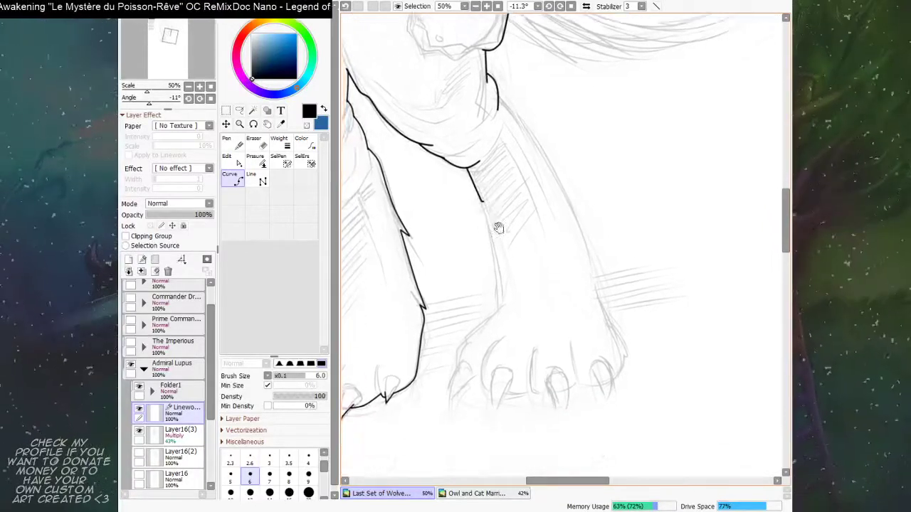
{"action": "mouse_move", "coordinate": [482, 205]}
{"action": "left_mouse_down"}
{"action": "mouse_move", "coordinate": [497, 264]}
{"action": "mouse_move", "coordinate": [504, 248]}
{"action": "left_mouse_up"}
{"action": "scroll", "coordinate": [498, 234], "scroll_direction": "down", "scroll_amount": 2}
{"action": "left_click", "coordinate": [501, 265]}
{"action": "double_click", "coordinate": [499, 277]}
Step: Ink the small fold below the hip and the leg's outer contour down around the paw's outer side
{"action": "left_click_drag", "start_coordinate": [597, 154], "coordinate": [509, 298]}
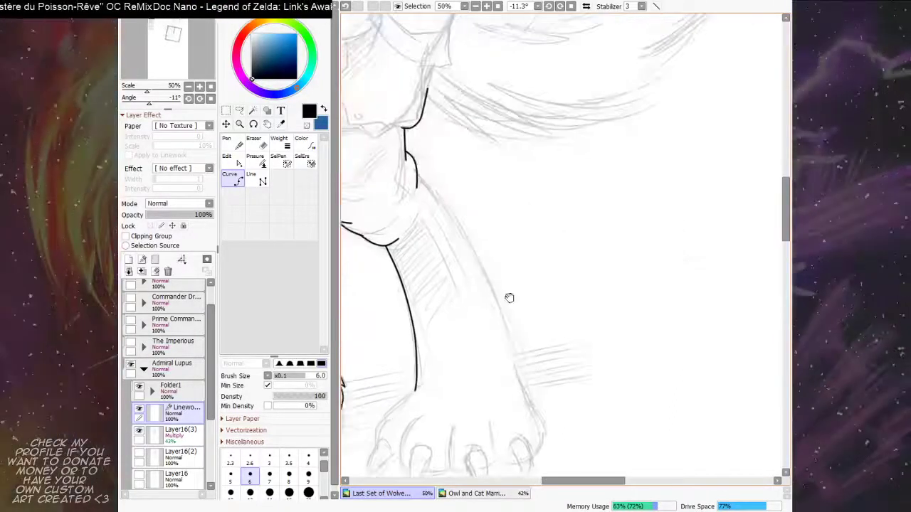
{"action": "scroll", "coordinate": [473, 294], "scroll_direction": "up", "scroll_amount": 4}
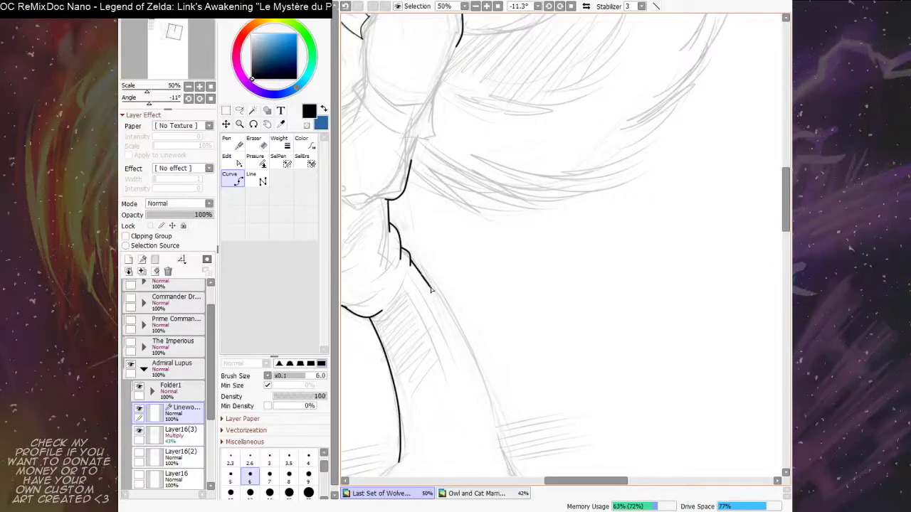
{"action": "scroll", "coordinate": [446, 309], "scroll_direction": "down", "scroll_amount": 3}
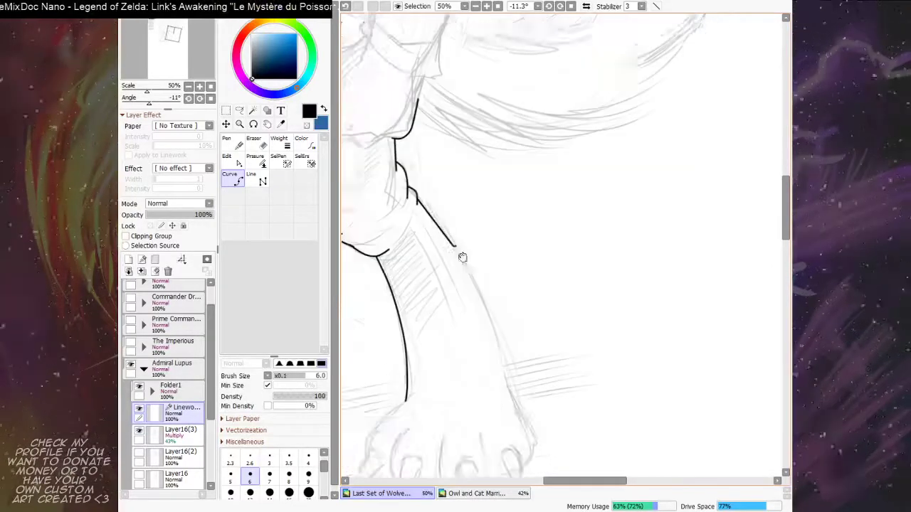
{"action": "scroll", "coordinate": [489, 293], "scroll_direction": "down", "scroll_amount": 3}
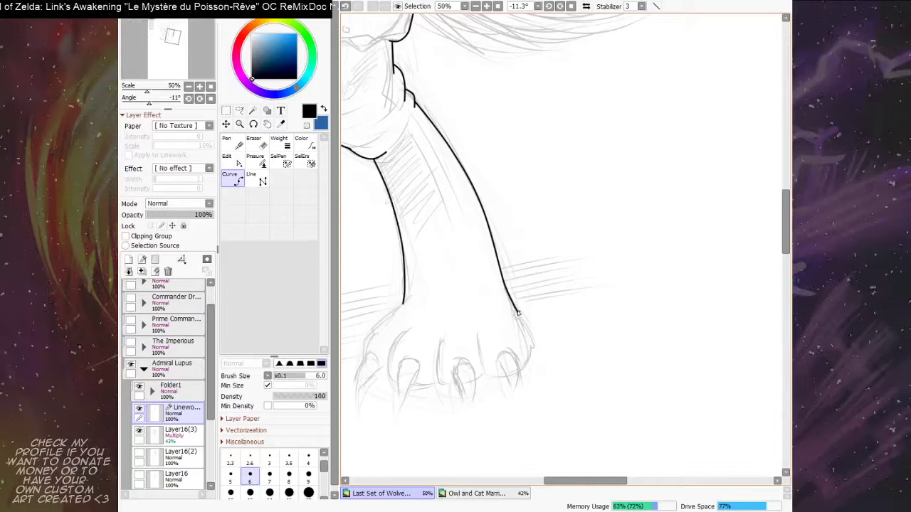
{"action": "left_click", "coordinate": [532, 353]}
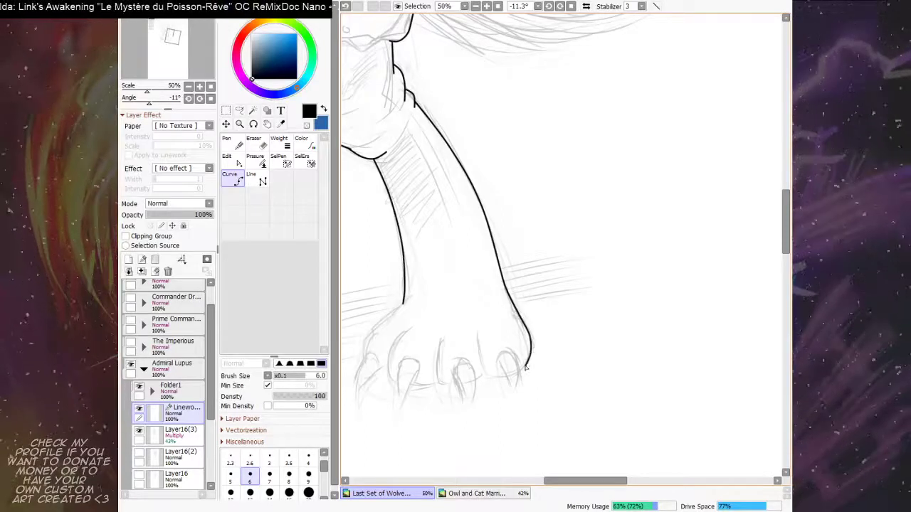
{"action": "double_click", "coordinate": [519, 373]}
Step: Ink the paw's inner side from the ankle and close its underside with scalloped toe curves
{"action": "left_click_drag", "start_coordinate": [520, 364], "coordinate": [544, 361]}
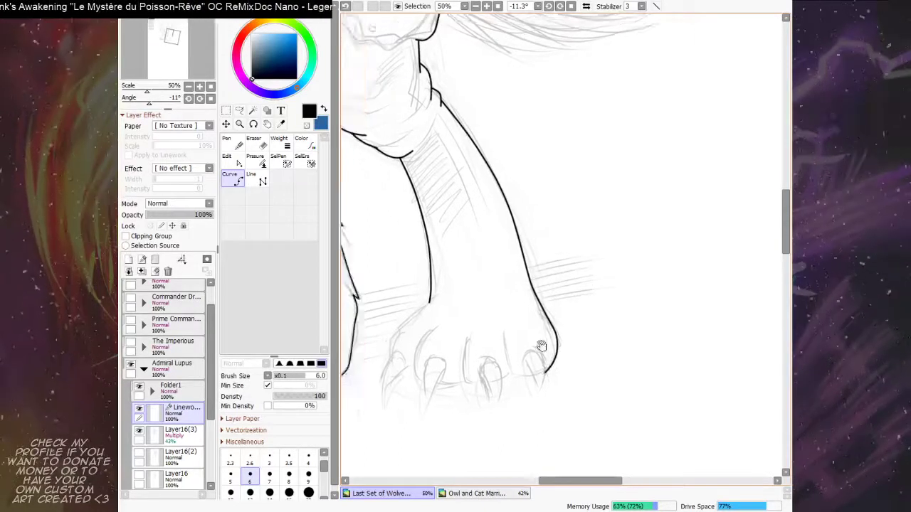
{"action": "left_click_drag", "start_coordinate": [507, 297], "coordinate": [525, 312]}
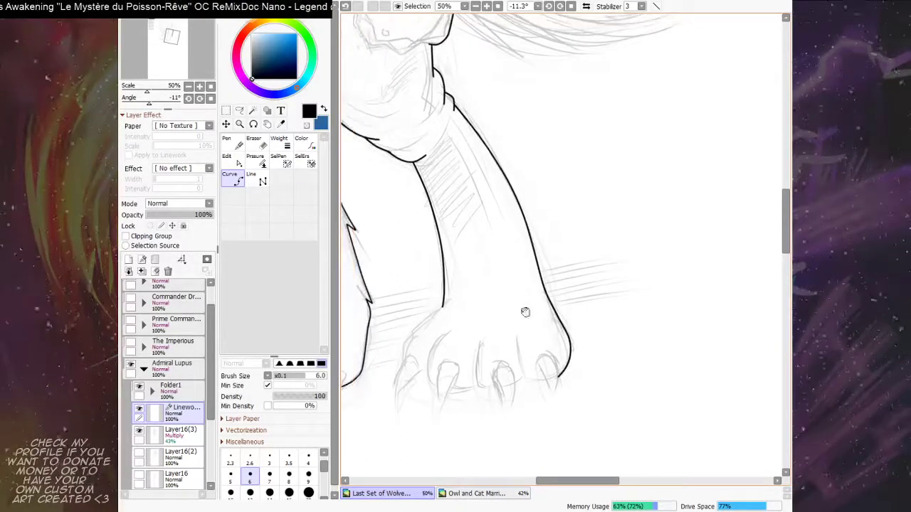
{"action": "left_click", "coordinate": [442, 308]}
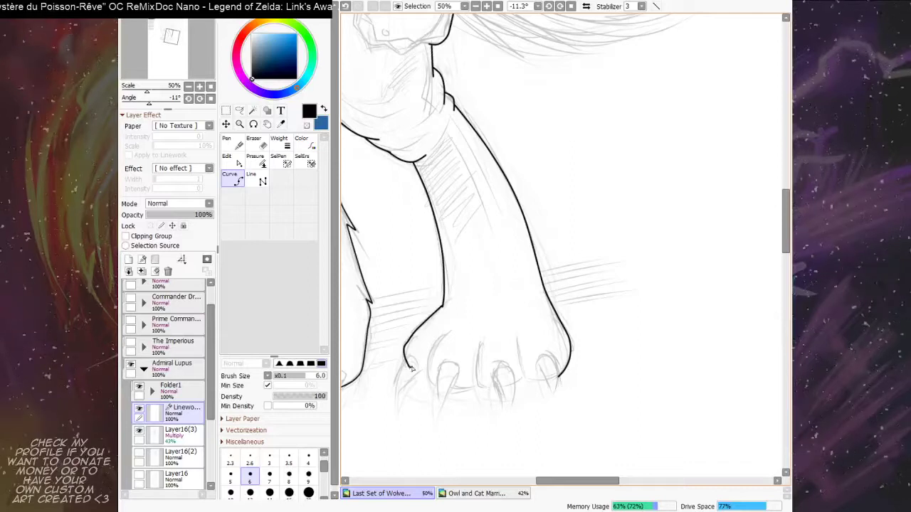
{"action": "scroll", "coordinate": [459, 370], "scroll_direction": "down", "scroll_amount": 1}
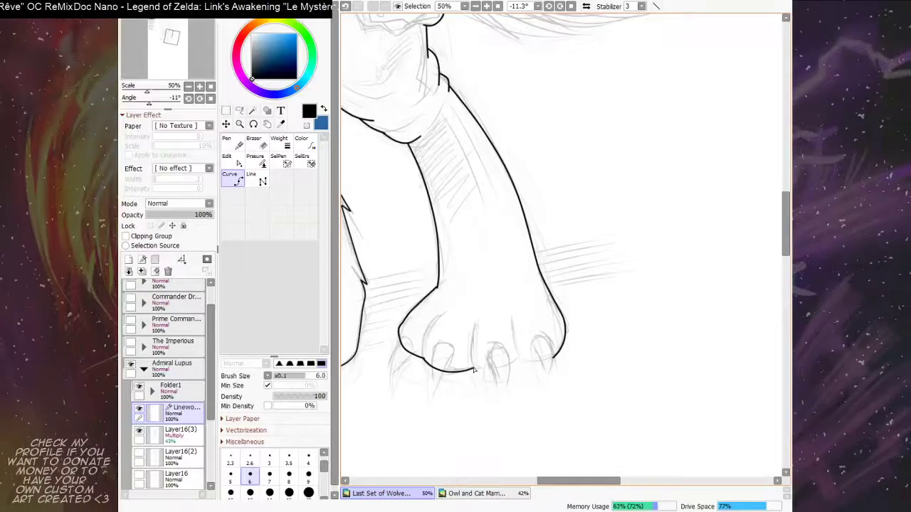
{"action": "left_click_drag", "start_coordinate": [497, 351], "coordinate": [503, 353]}
{"action": "scroll", "coordinate": [494, 344], "scroll_direction": "down", "scroll_amount": 2}
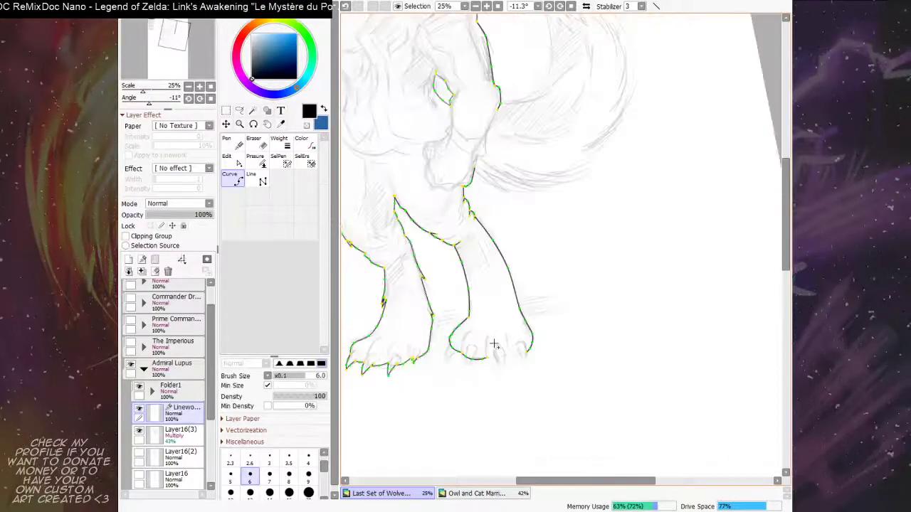
{"action": "scroll", "coordinate": [494, 345], "scroll_direction": "down", "scroll_amount": 1}
{"action": "scroll", "coordinate": [494, 344], "scroll_direction": "up", "scroll_amount": 3}
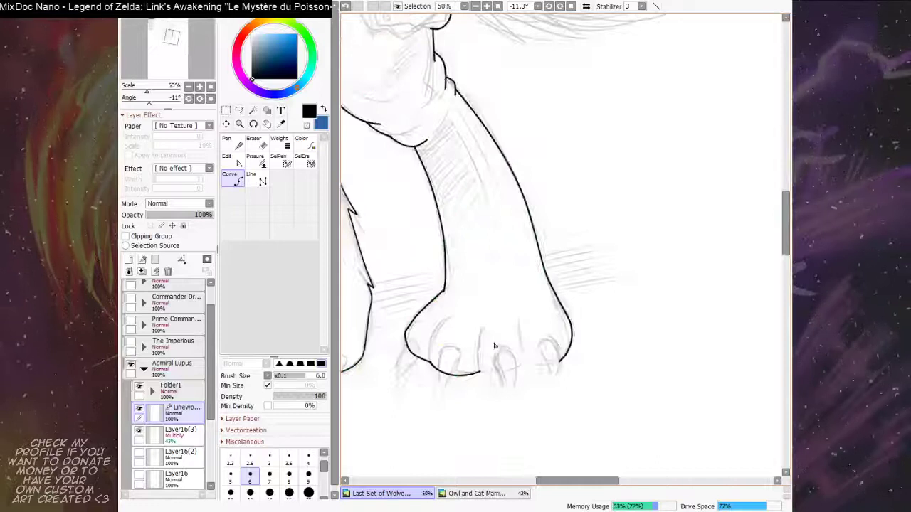
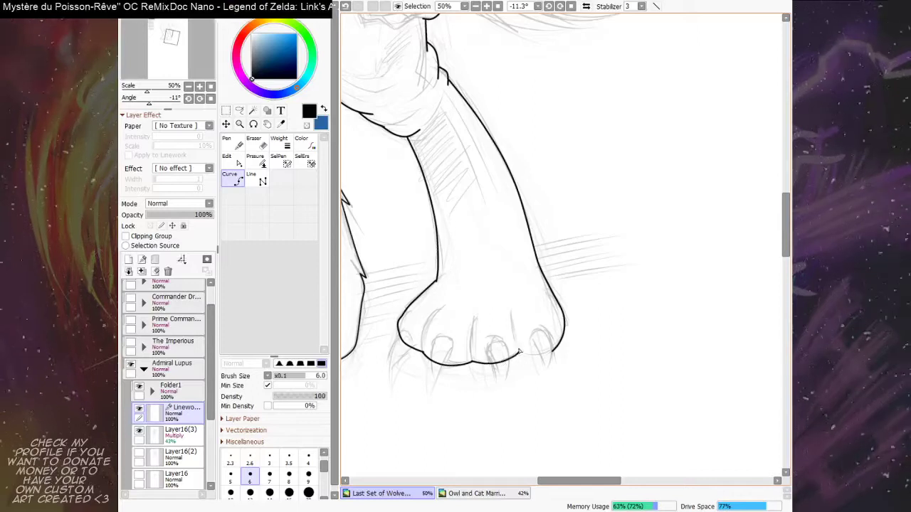
{"action": "mouse_move", "coordinate": [520, 351]}
{"action": "left_mouse_down"}
{"action": "mouse_move", "coordinate": [505, 356]}
{"action": "mouse_move", "coordinate": [539, 363]}
{"action": "left_mouse_up"}
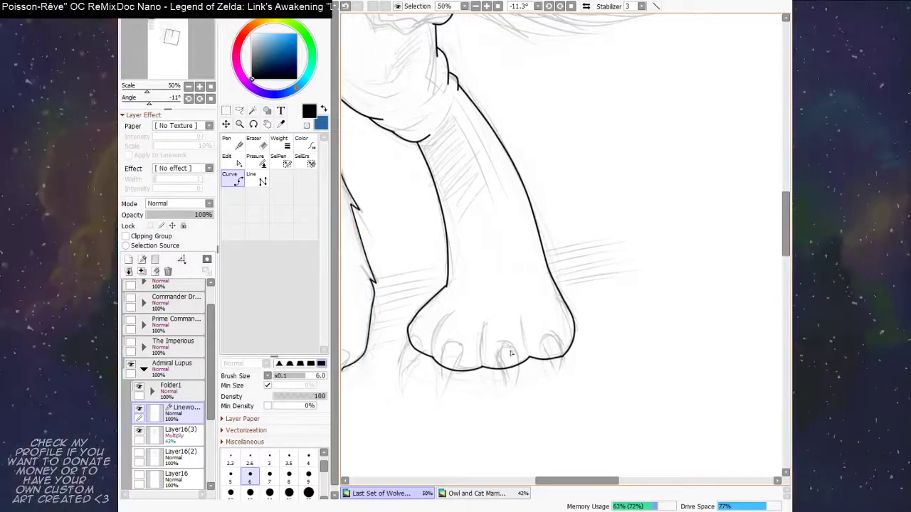
{"action": "scroll", "coordinate": [510, 351], "scroll_direction": "up", "scroll_amount": 2}
{"action": "left_click_drag", "start_coordinate": [432, 328], "coordinate": [549, 287]}
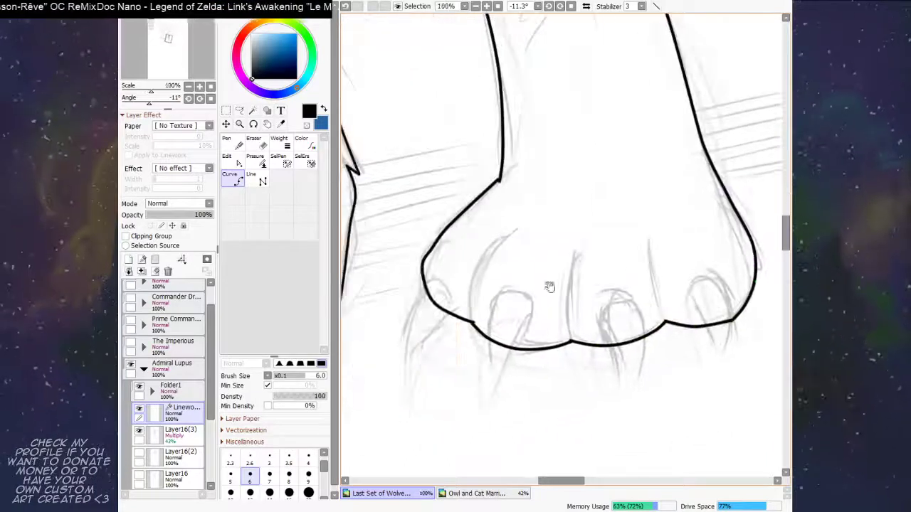
{"action": "left_click", "coordinate": [429, 281]}
{"action": "left_click", "coordinate": [419, 296]}
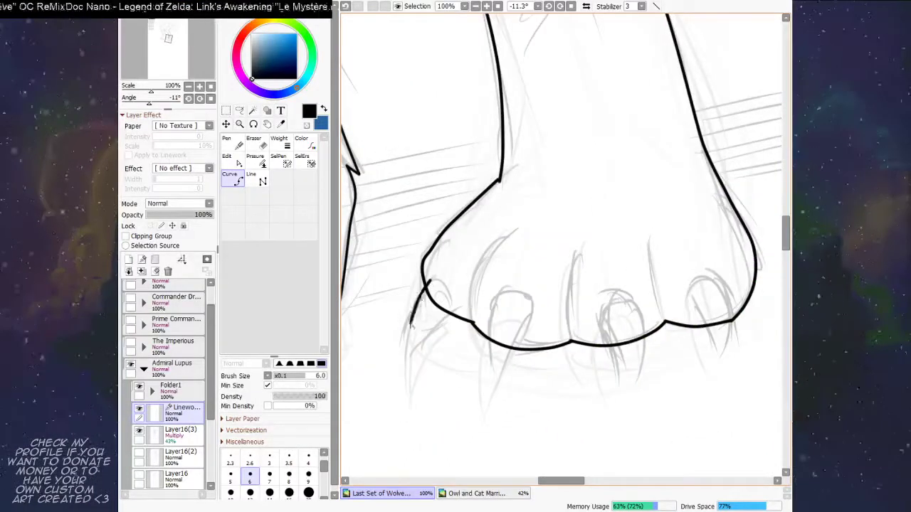
{"action": "double_click", "coordinate": [412, 327]}
{"action": "key", "text": "ctrl+z"}
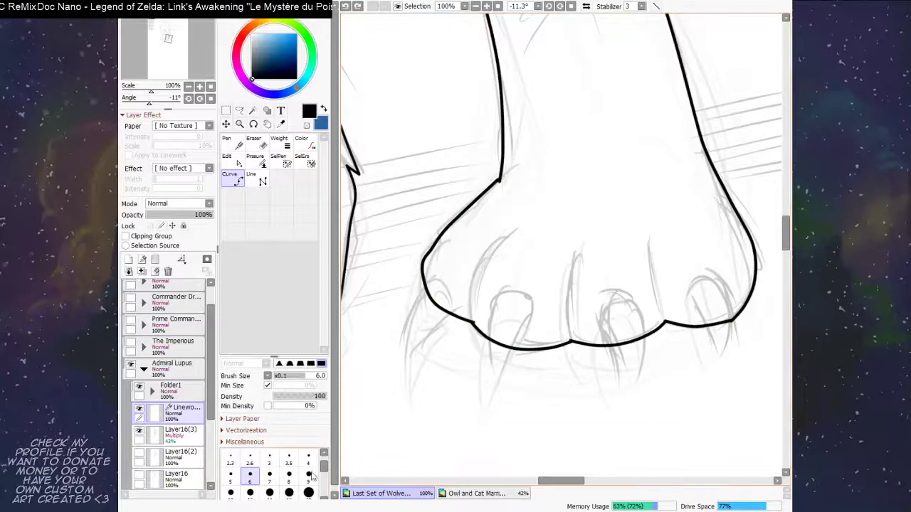
Step: Set the brush size to 4 and ink the long, curved claw on the paw's innermost toe
{"action": "left_click", "coordinate": [309, 456]}
{"action": "left_click", "coordinate": [430, 284]}
{"action": "left_click", "coordinate": [415, 311]}
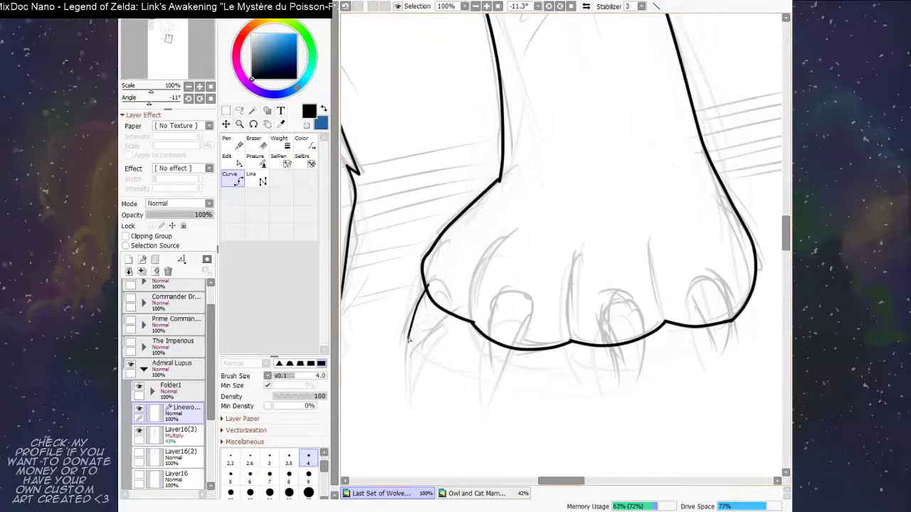
{"action": "left_click", "coordinate": [409, 340]}
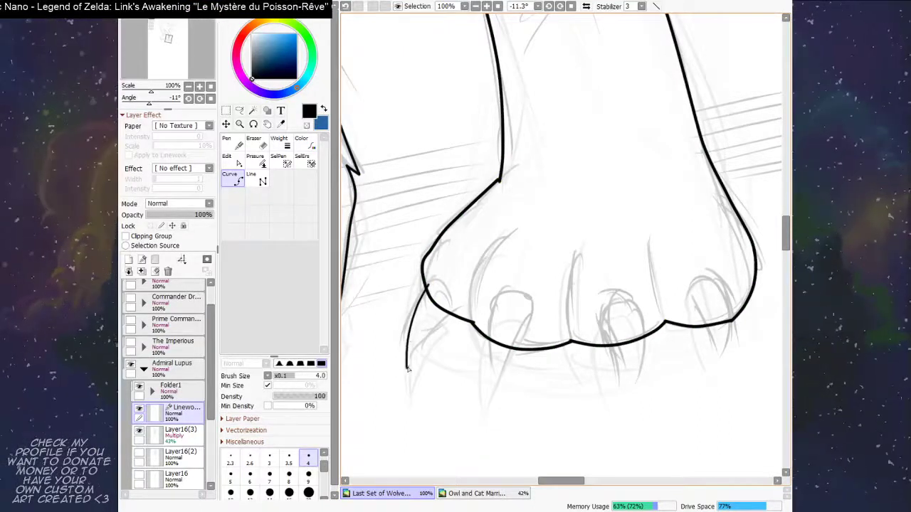
{"action": "left_click", "coordinate": [407, 368]}
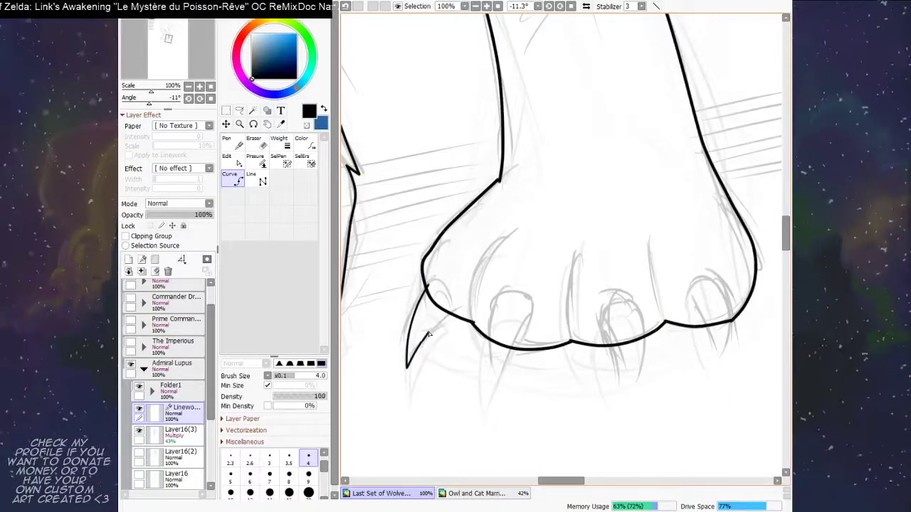
{"action": "double_click", "coordinate": [451, 310]}
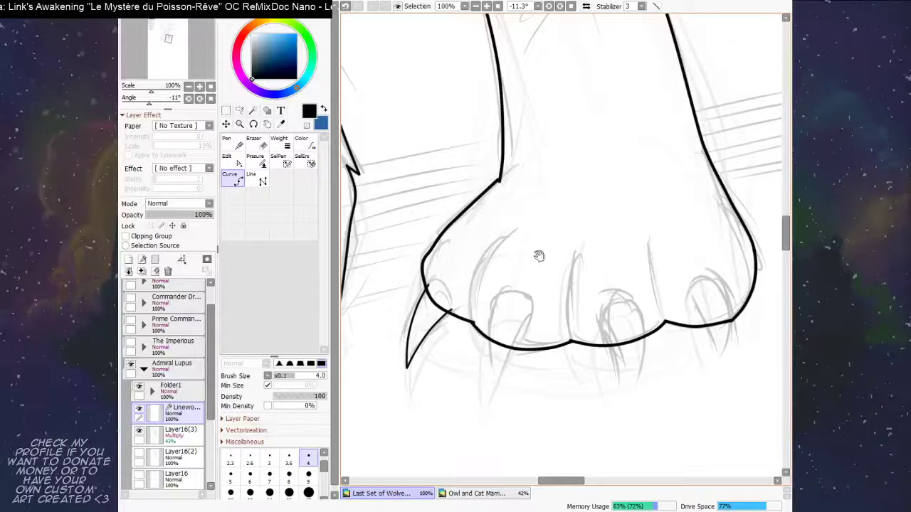
Step: Ink the pointed claws on the paw's second and third toes
{"action": "left_click_drag", "start_coordinate": [549, 260], "coordinate": [457, 240]}
{"action": "left_click", "coordinate": [402, 280]}
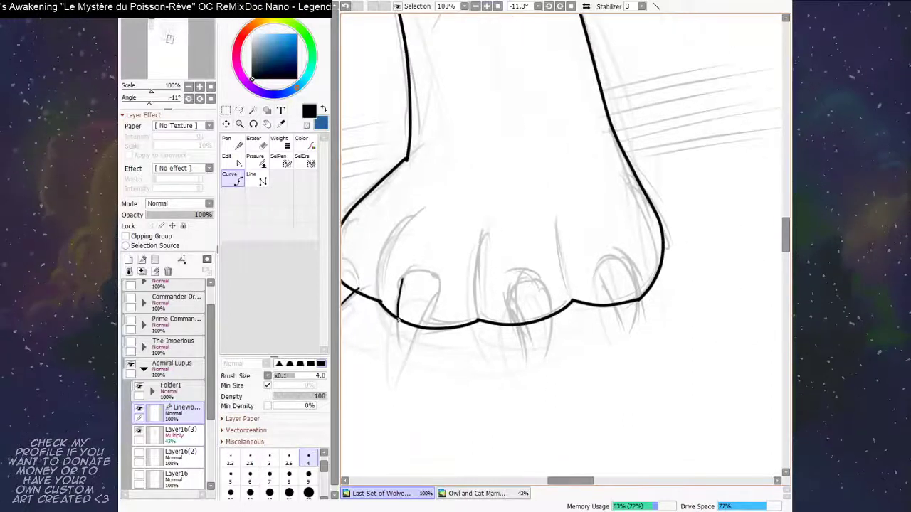
{"action": "left_click", "coordinate": [397, 330]}
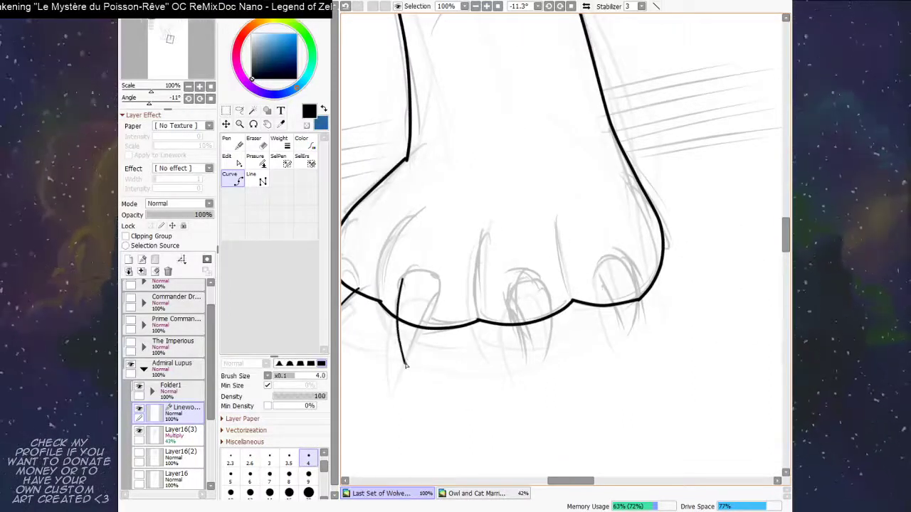
{"action": "left_click", "coordinate": [404, 364]}
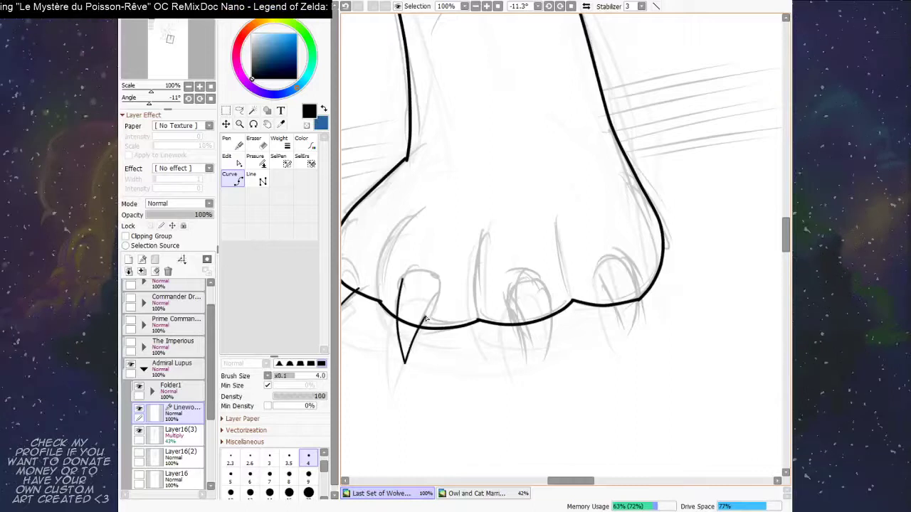
{"action": "scroll", "coordinate": [471, 241], "scroll_direction": "right", "scroll_amount": 3}
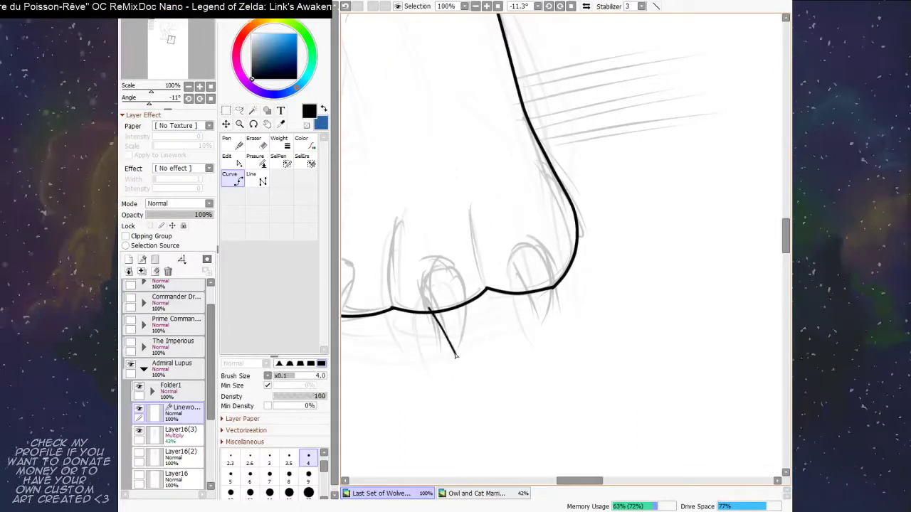
{"action": "left_click", "coordinate": [455, 355]}
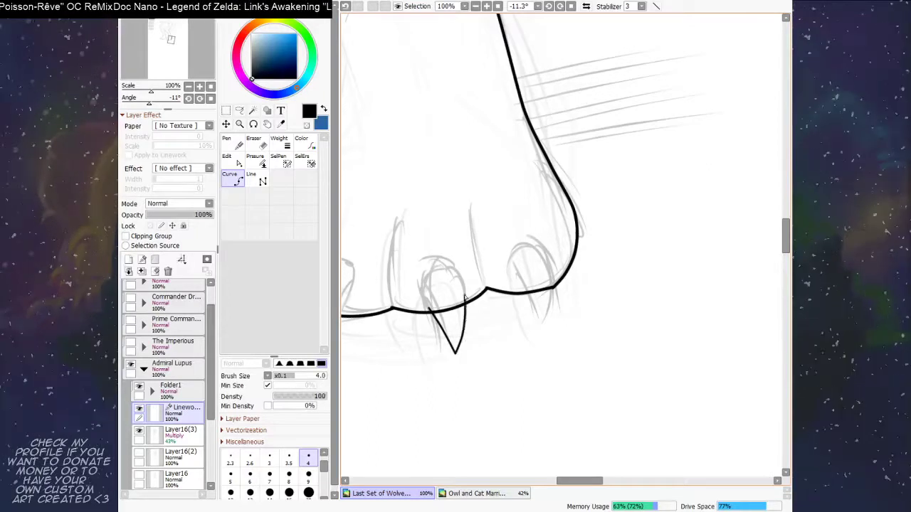
{"action": "double_click", "coordinate": [465, 293]}
Step: Ink the short pointed claw on the paw's outermost toe
{"action": "left_click_drag", "start_coordinate": [534, 254], "coordinate": [505, 243]}
{"action": "left_click_drag", "start_coordinate": [537, 243], "coordinate": [493, 263]}
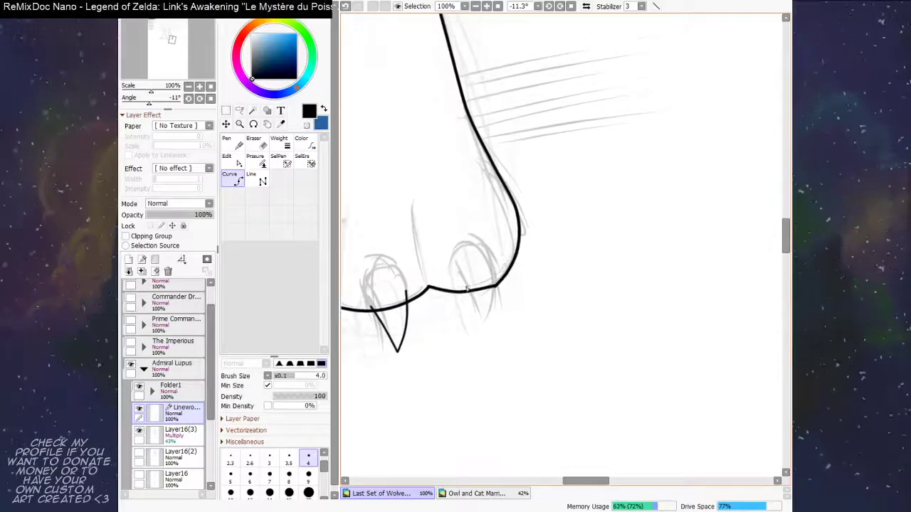
{"action": "left_click", "coordinate": [466, 288]}
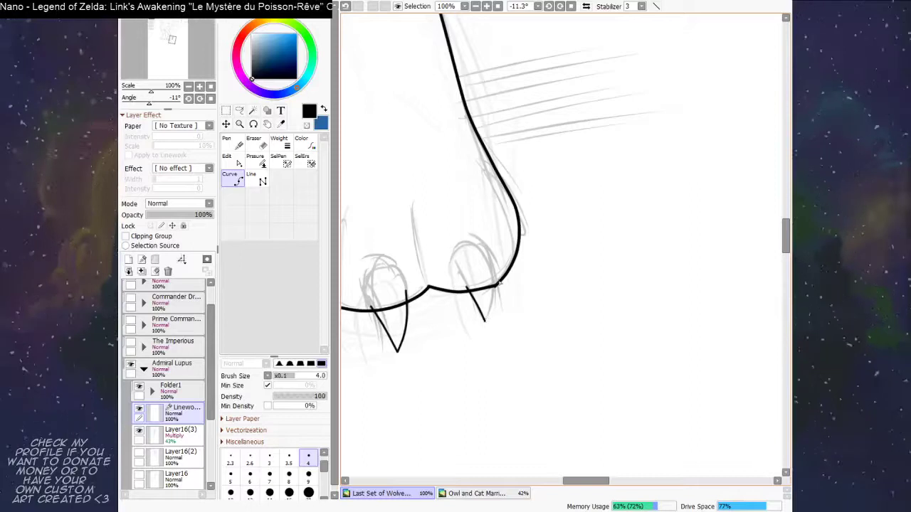
{"action": "double_click", "coordinate": [486, 323]}
{"action": "left_click_drag", "start_coordinate": [469, 294], "coordinate": [479, 306]}
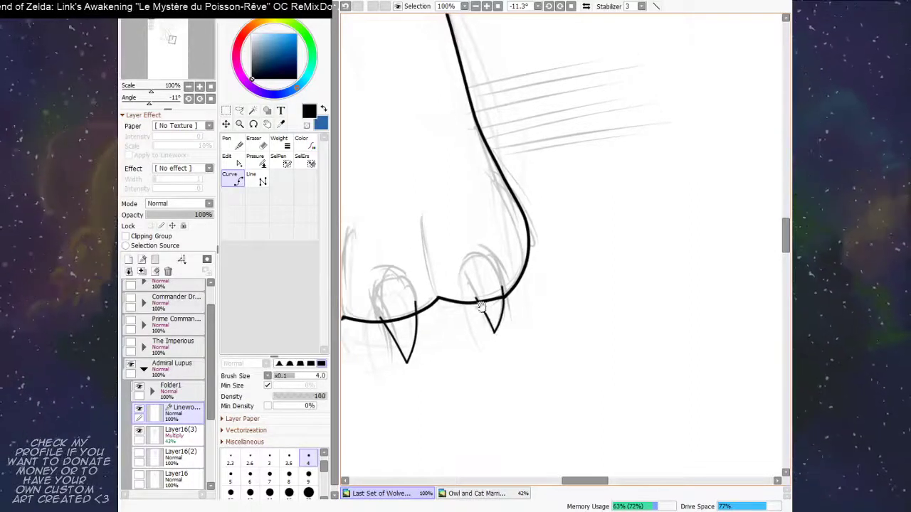
Step: Set the brush size to 7 and ink the tail's inner curve from the forearm around and up to the tip
{"action": "scroll", "coordinate": [473, 296], "scroll_direction": "down", "scroll_amount": 5}
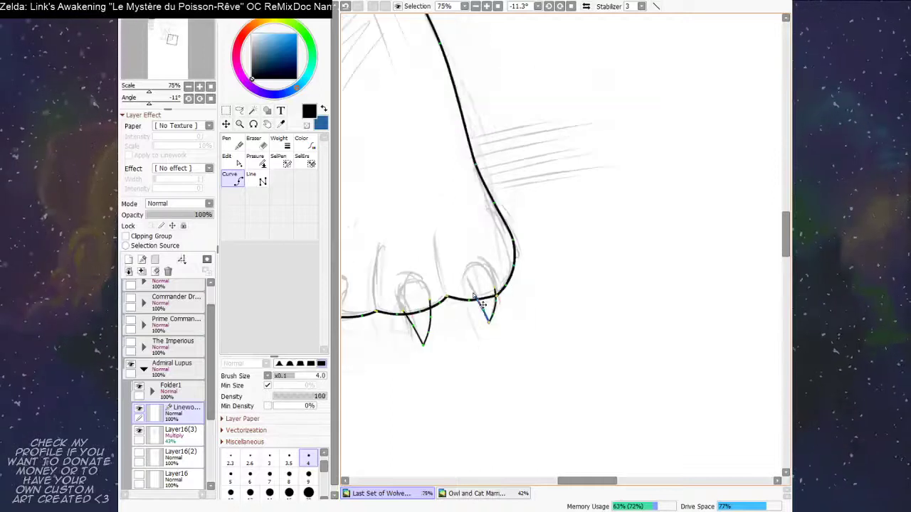
{"action": "left_click_drag", "start_coordinate": [482, 304], "coordinate": [457, 325]}
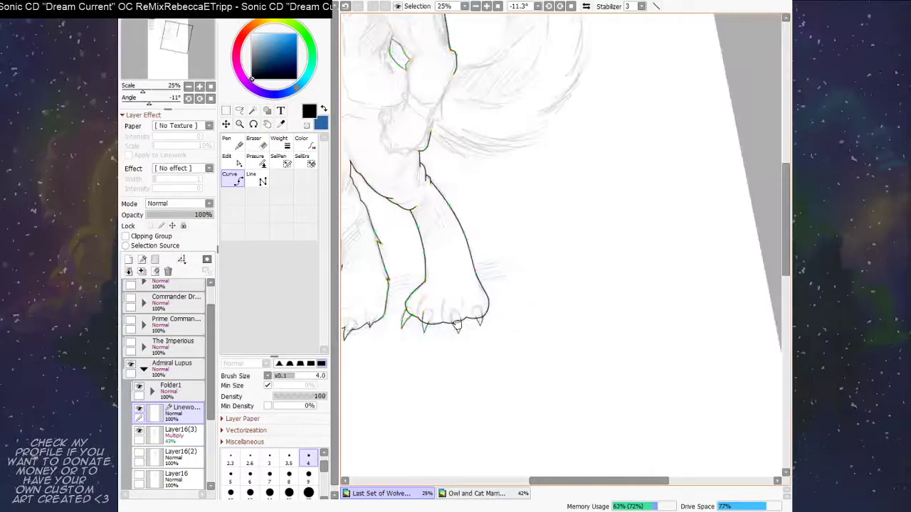
{"action": "left_click_drag", "start_coordinate": [457, 191], "coordinate": [423, 387]}
{"action": "scroll", "coordinate": [424, 387], "scroll_direction": "up", "scroll_amount": 1}
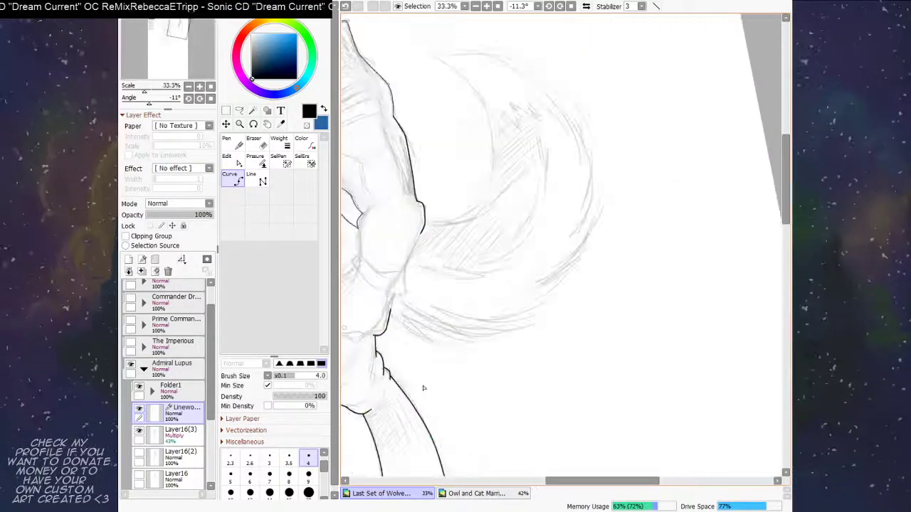
{"action": "left_click", "coordinate": [271, 477]}
{"action": "mouse_move", "coordinate": [464, 260]}
{"action": "left_mouse_down"}
{"action": "mouse_move", "coordinate": [454, 311]}
{"action": "mouse_move", "coordinate": [519, 297]}
{"action": "mouse_move", "coordinate": [508, 325]}
{"action": "left_mouse_up"}
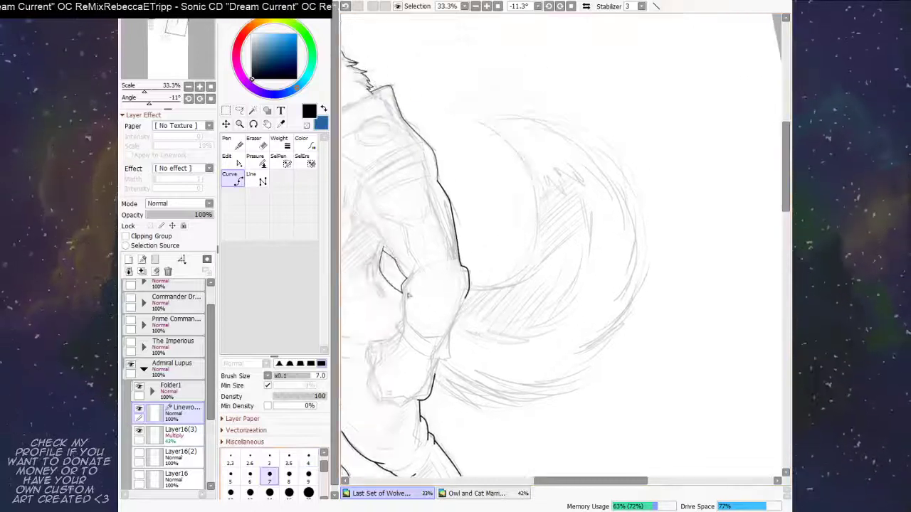
{"action": "left_click", "coordinate": [467, 295]}
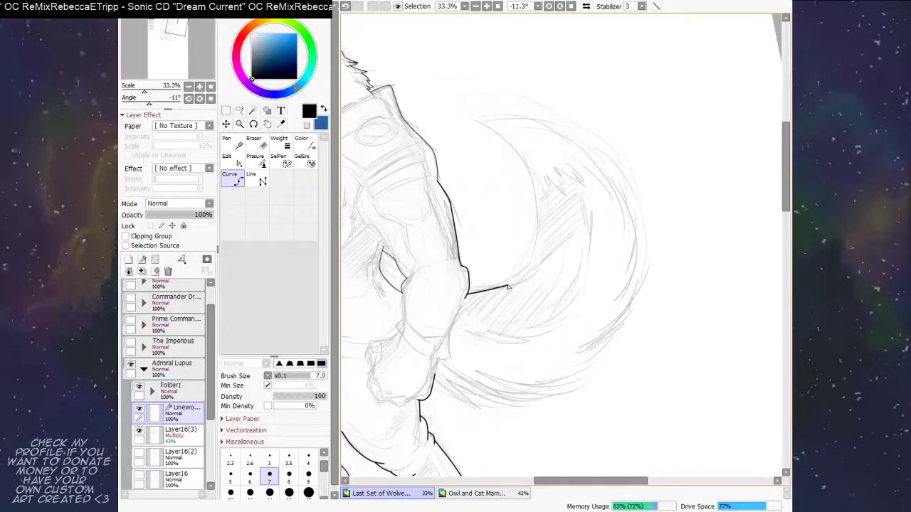
{"action": "left_click", "coordinate": [509, 287]}
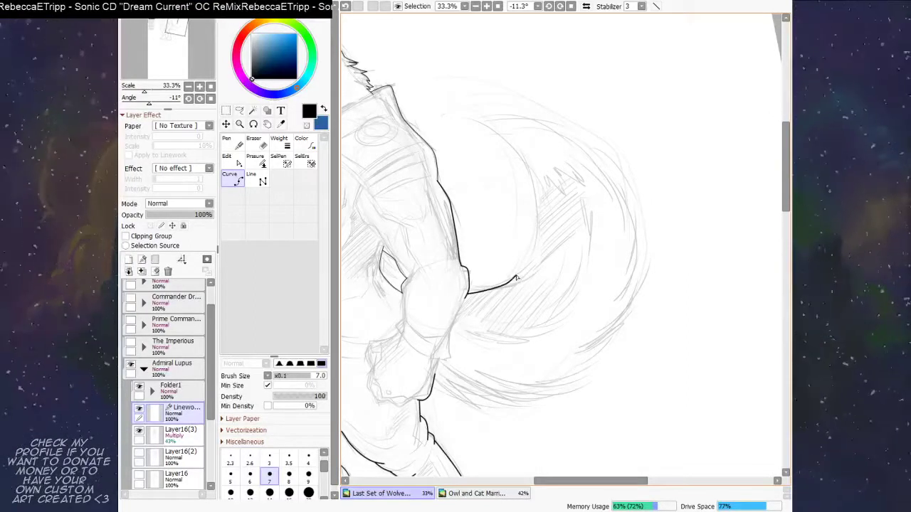
{"action": "scroll", "coordinate": [505, 286], "scroll_direction": "up", "scroll_amount": 3}
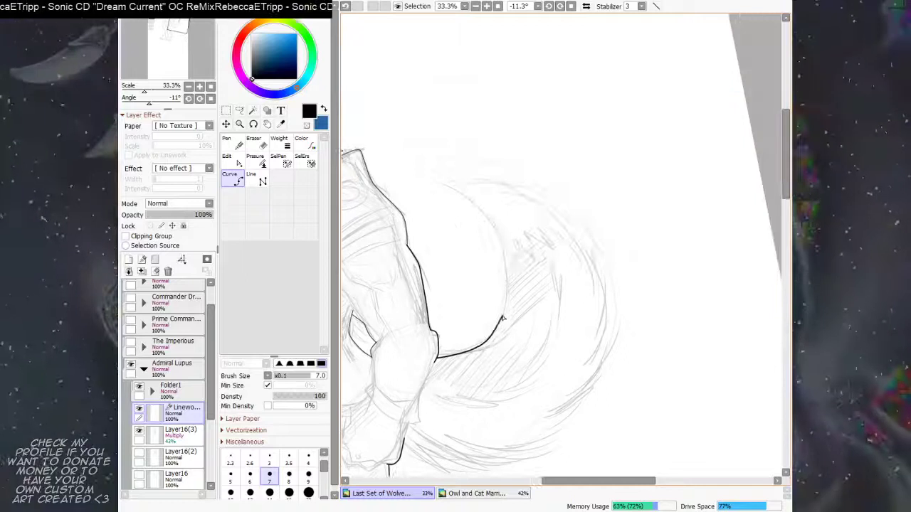
{"action": "left_click", "coordinate": [502, 318]}
{"action": "left_click", "coordinate": [508, 285]}
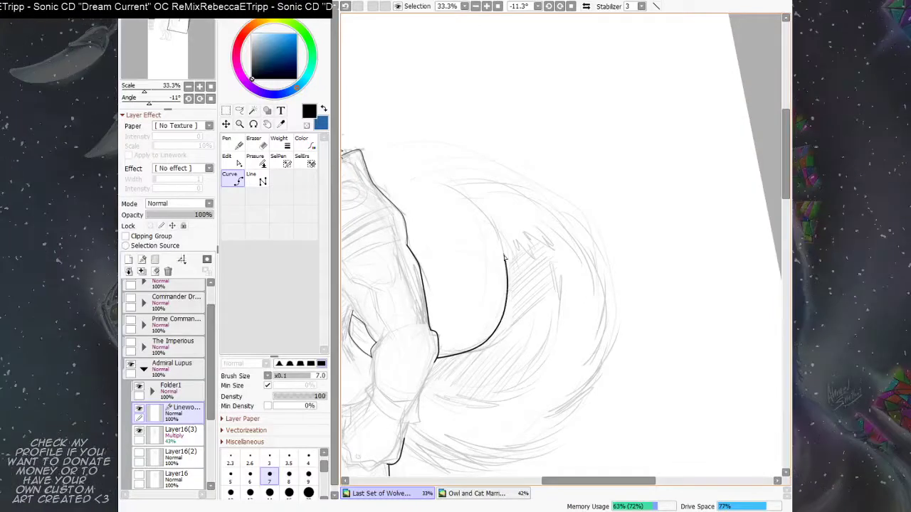
{"action": "left_click", "coordinate": [505, 258]}
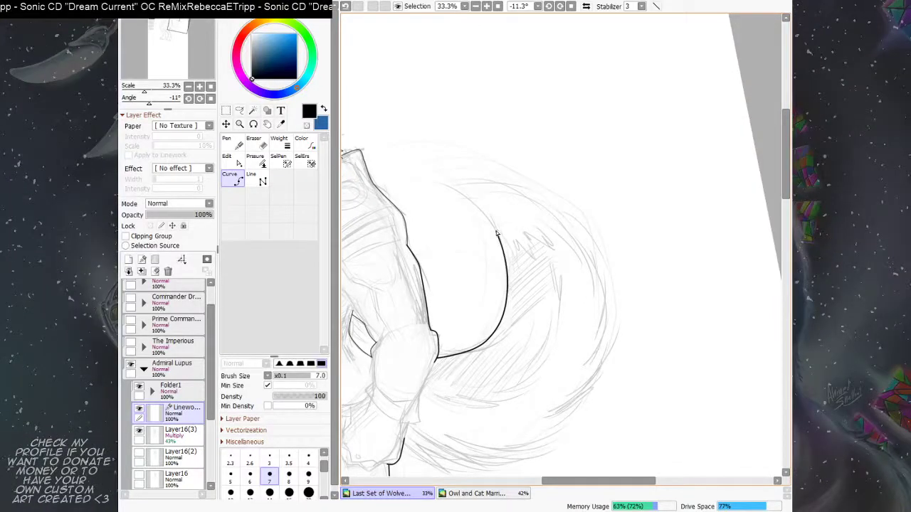
{"action": "double_click", "coordinate": [441, 184]}
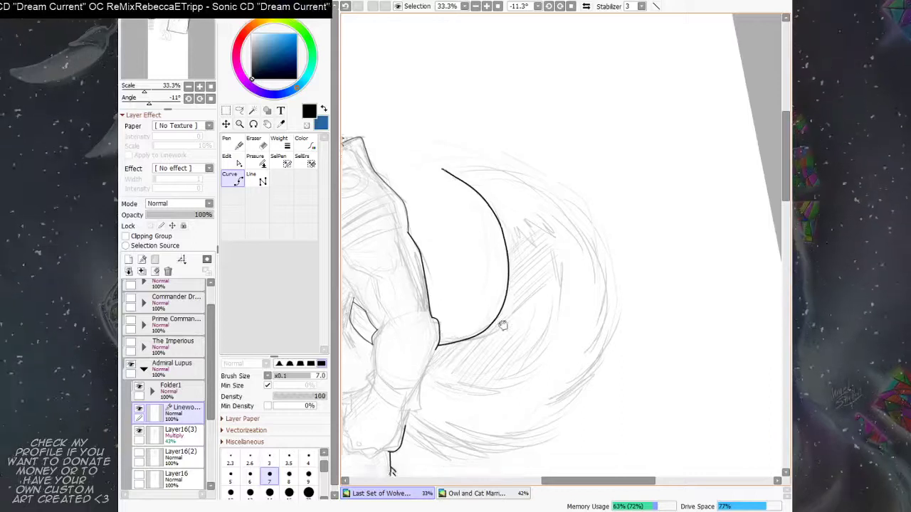
Step: Ink the tail's underside from the hip, with a jagged fur notch followed by a long sweeping curve
{"action": "scroll", "coordinate": [491, 299], "scroll_direction": "down", "scroll_amount": 3}
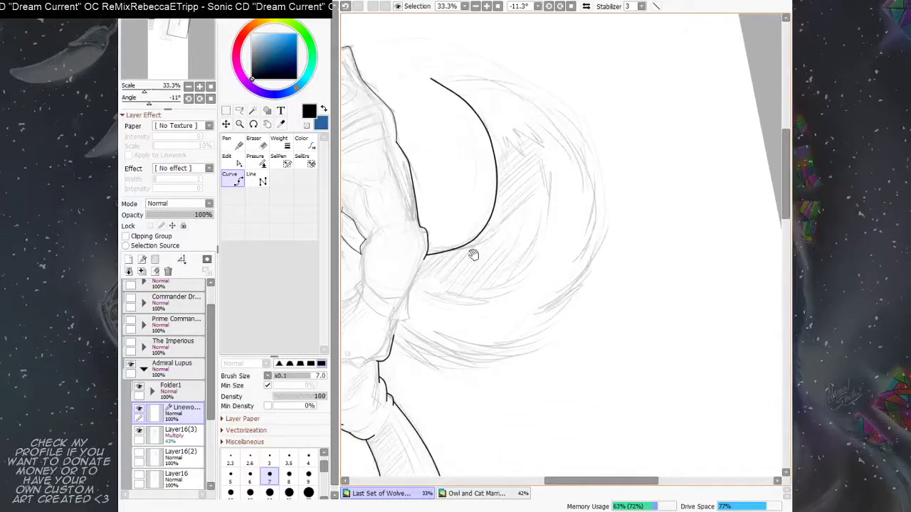
{"action": "left_click", "coordinate": [394, 342]}
{"action": "double_click", "coordinate": [435, 366]}
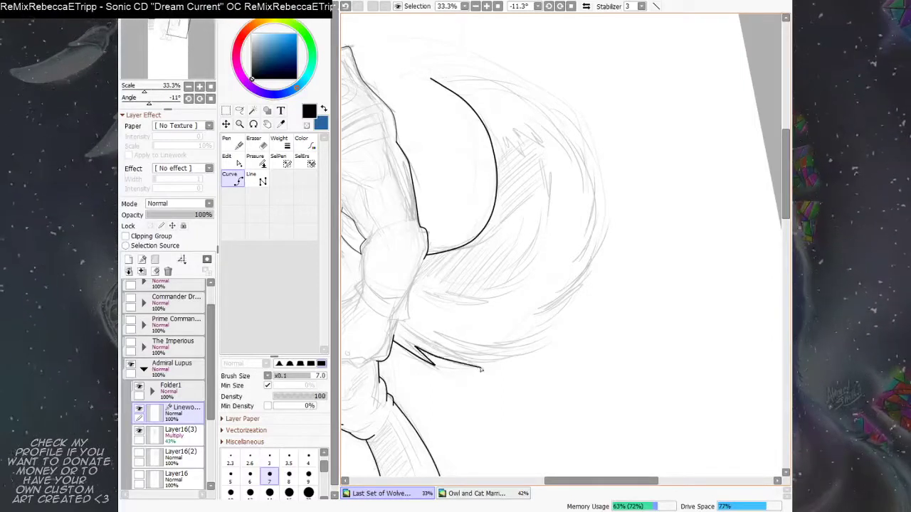
{"action": "left_click", "coordinate": [533, 352]}
{"action": "key", "text": "Escape"}
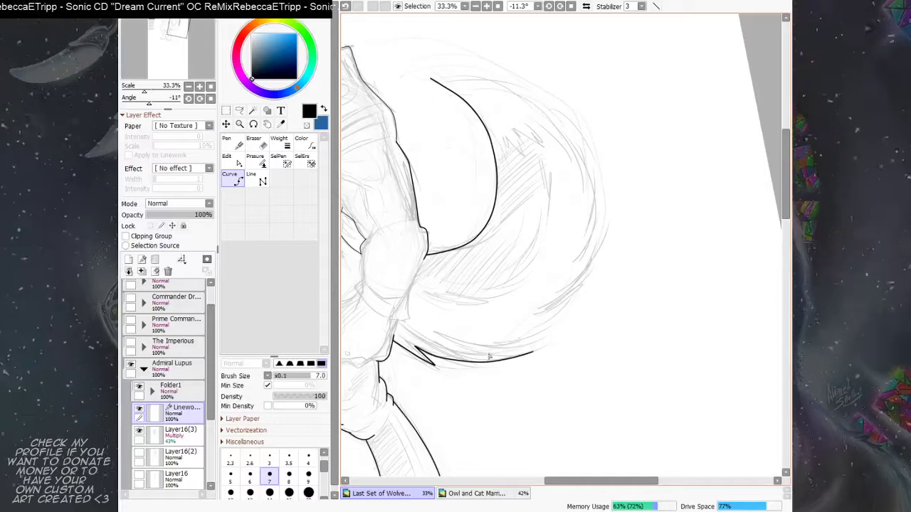
Step: Ink two overlapping fur strokes above the first curve along the tail's underside
{"action": "left_click", "coordinate": [439, 339]}
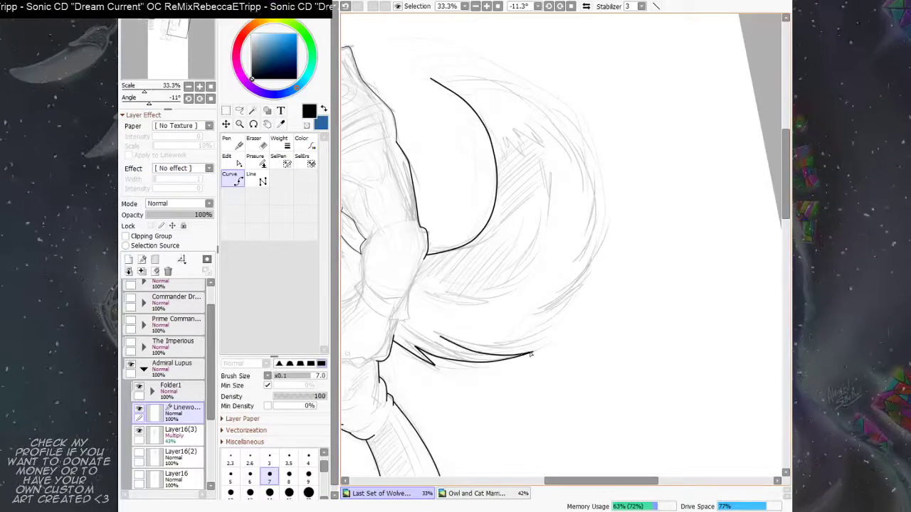
{"action": "left_click_drag", "start_coordinate": [536, 346], "coordinate": [522, 364]}
{"action": "left_click", "coordinate": [437, 363]}
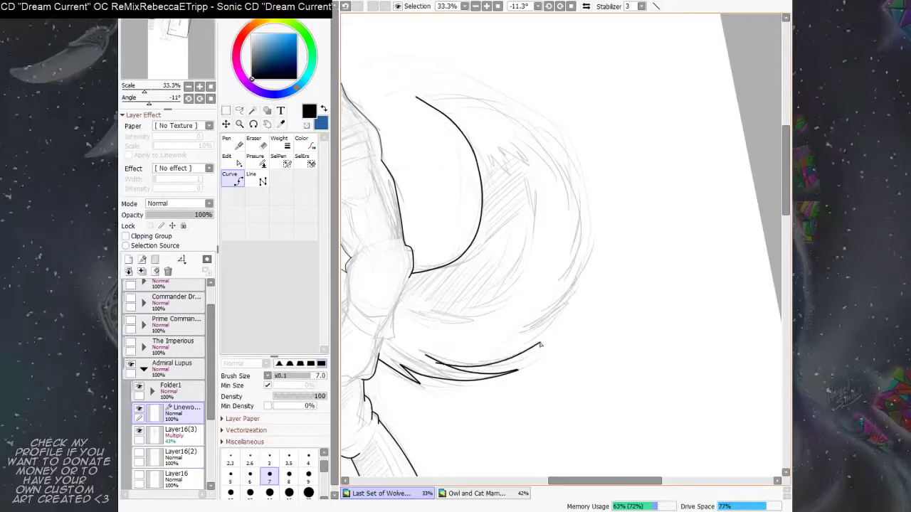
Step: Ink a small jagged fur tuft at the end of the underside strokes and extend it up the tail's outer edge
{"action": "left_click_drag", "start_coordinate": [552, 332], "coordinate": [532, 342]}
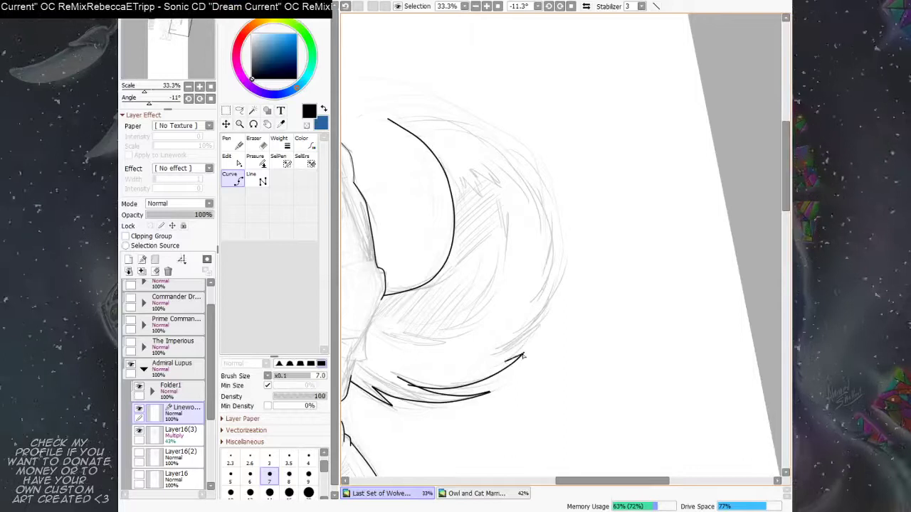
{"action": "left_click_drag", "start_coordinate": [527, 350], "coordinate": [517, 364]}
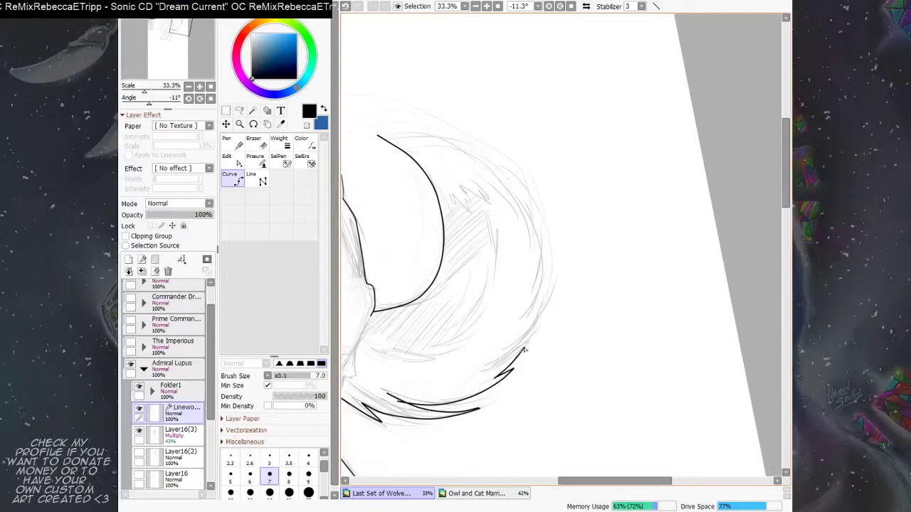
{"action": "left_click_drag", "start_coordinate": [528, 343], "coordinate": [515, 365]}
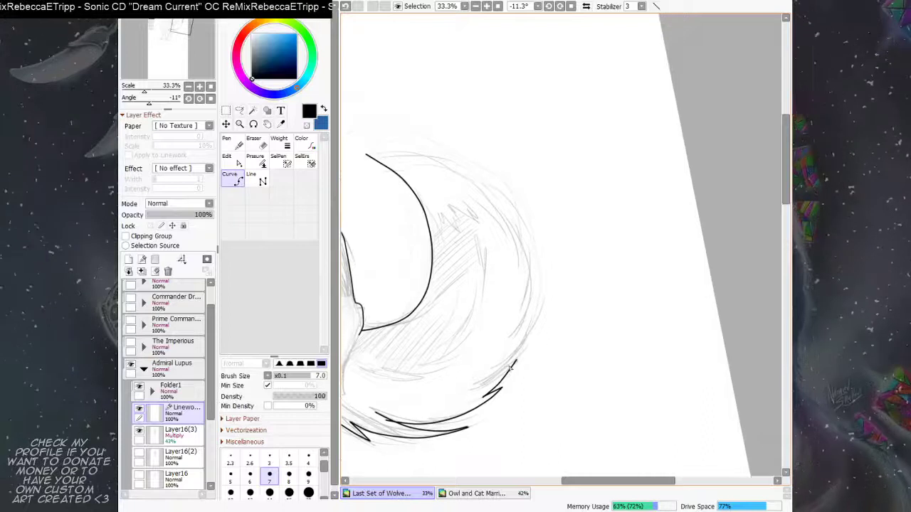
Step: Ink a jagged fur notch on the tail's lower outer edge and curve the outline upward from it
{"action": "left_click", "coordinate": [490, 380]}
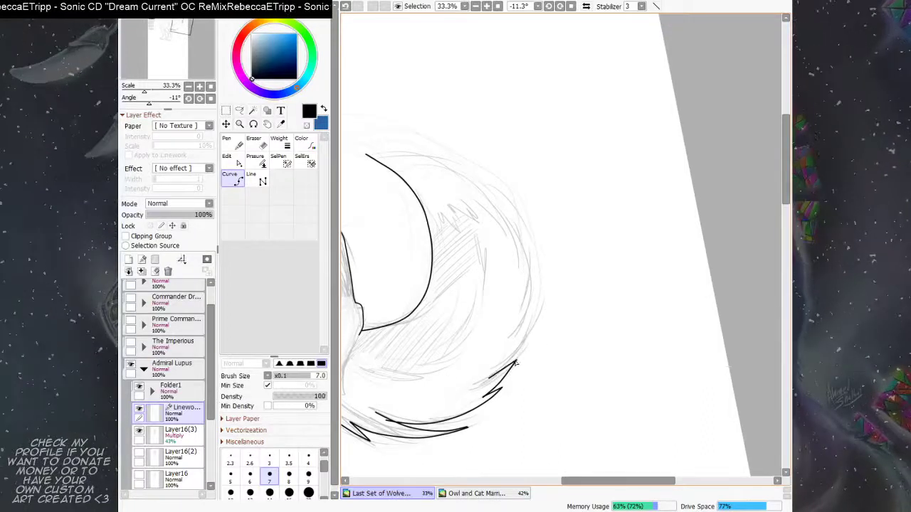
{"action": "left_click_drag", "start_coordinate": [516, 363], "coordinate": [506, 370]}
{"action": "mouse_move", "coordinate": [484, 398]}
{"action": "left_mouse_down"}
{"action": "mouse_move", "coordinate": [514, 355]}
{"action": "mouse_move", "coordinate": [523, 314]}
{"action": "mouse_move", "coordinate": [510, 332]}
{"action": "left_mouse_up"}
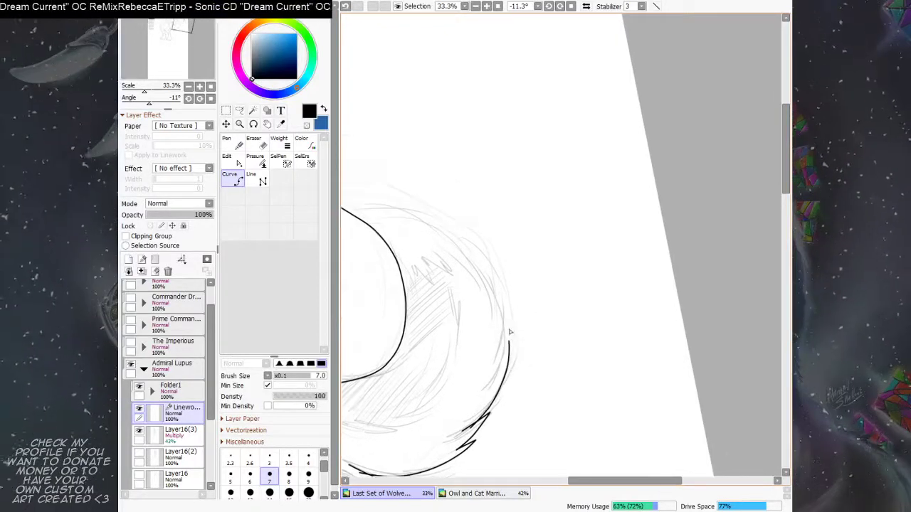
Step: Ink two more pointed fur notches higher up the tail's outer edge, joined by a curve following the sketch
{"action": "mouse_move", "coordinate": [491, 382]}
{"action": "left_mouse_down"}
{"action": "mouse_move", "coordinate": [508, 345]}
{"action": "mouse_move", "coordinate": [508, 370]}
{"action": "mouse_move", "coordinate": [483, 309]}
{"action": "left_mouse_up"}
{"action": "left_click", "coordinate": [498, 392]}
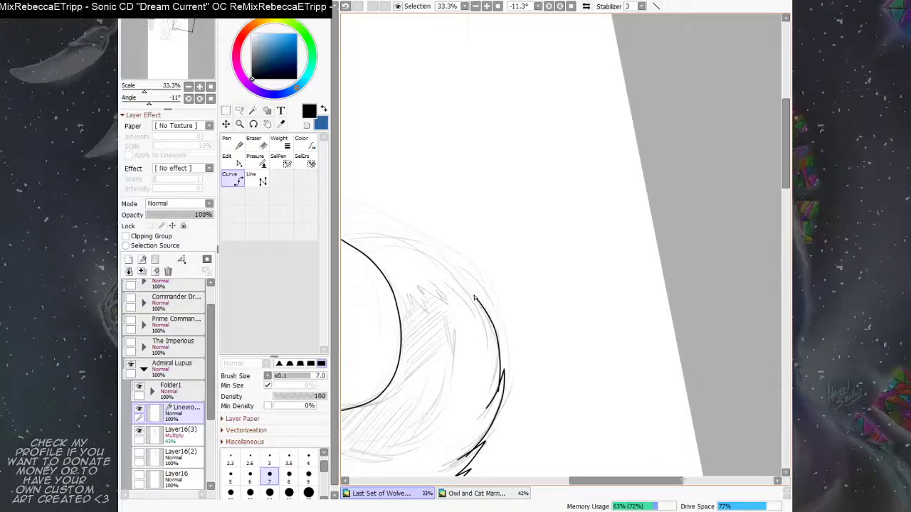
{"action": "left_click_drag", "start_coordinate": [476, 303], "coordinate": [514, 354]}
{"action": "left_click", "coordinate": [486, 331]}
{"action": "key", "text": "ctrl+z"}
{"action": "mouse_move", "coordinate": [360, 259]}
{"action": "left_mouse_down"}
{"action": "mouse_move", "coordinate": [413, 255]}
{"action": "mouse_move", "coordinate": [448, 268]}
{"action": "left_mouse_up"}
{"action": "left_click", "coordinate": [449, 268]}
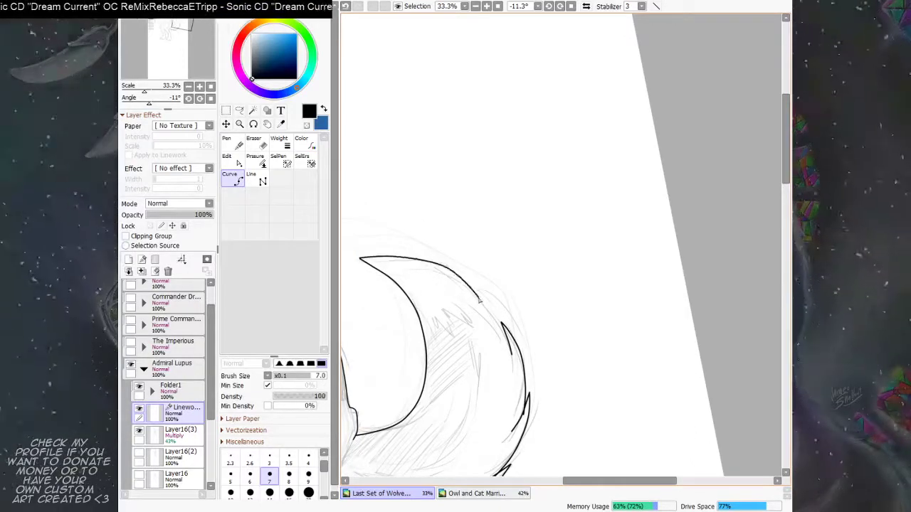
{"action": "double_click", "coordinate": [475, 288]}
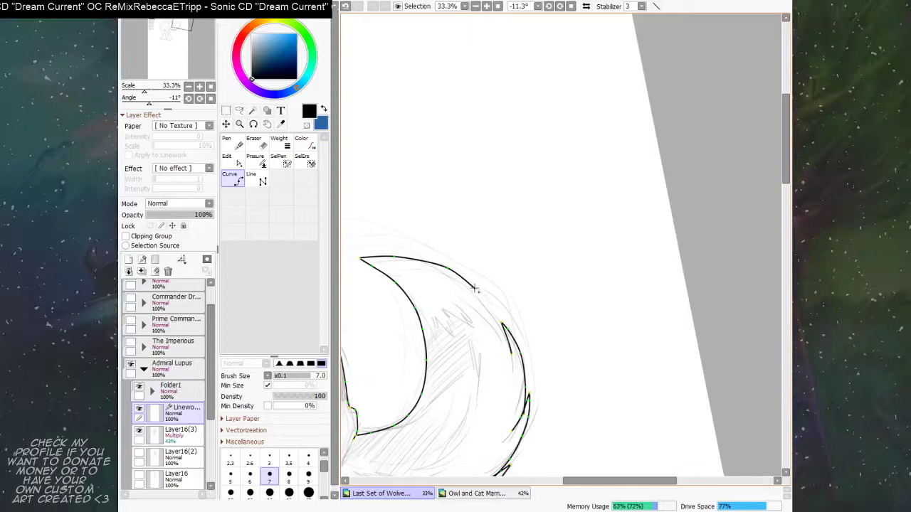
{"action": "key", "text": "ctrl+z"}
Step: Ink the tail's upper outer edge as a curve from the tip down to the uppermost fur notch
{"action": "left_click", "coordinate": [360, 259]}
{"action": "left_click", "coordinate": [393, 257]}
{"action": "left_click", "coordinate": [429, 262]}
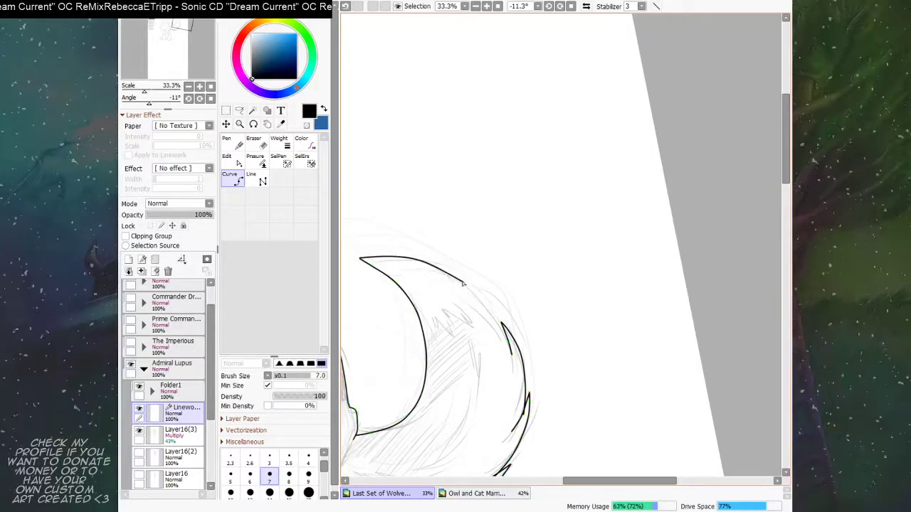
{"action": "left_click_drag", "start_coordinate": [462, 283], "coordinate": [502, 329]}
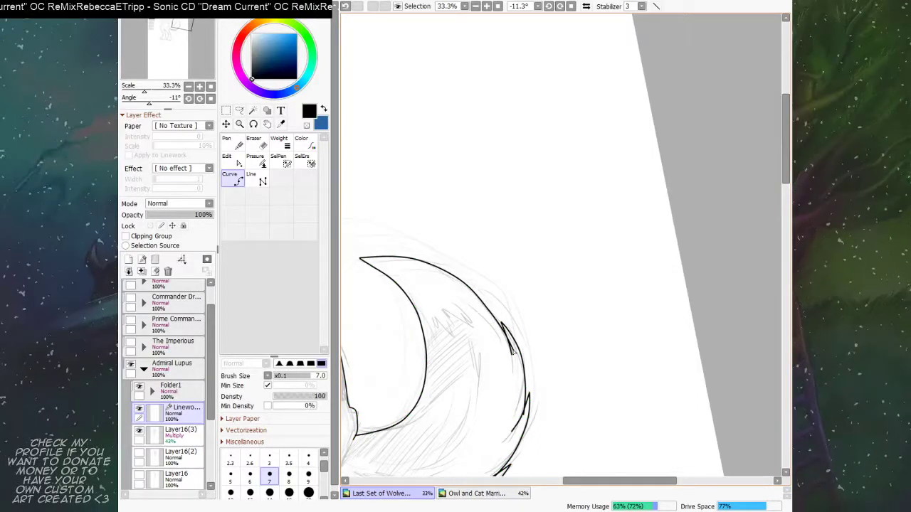
Step: Select the transparent background around Admiral Lupus's linework with the Magic Wand
{"action": "mouse_move", "coordinate": [489, 382]}
{"action": "left_mouse_down"}
{"action": "mouse_move", "coordinate": [557, 350]}
{"action": "mouse_move", "coordinate": [618, 256]}
{"action": "left_mouse_up"}
{"action": "scroll", "coordinate": [557, 350], "scroll_direction": "down", "scroll_amount": 2}
{"action": "key", "text": "Home"}
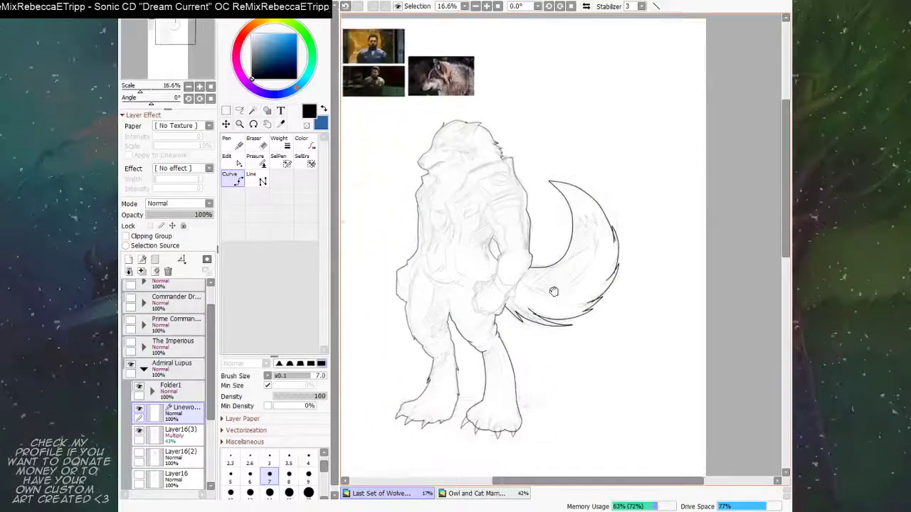
{"action": "left_click", "coordinate": [253, 111]}
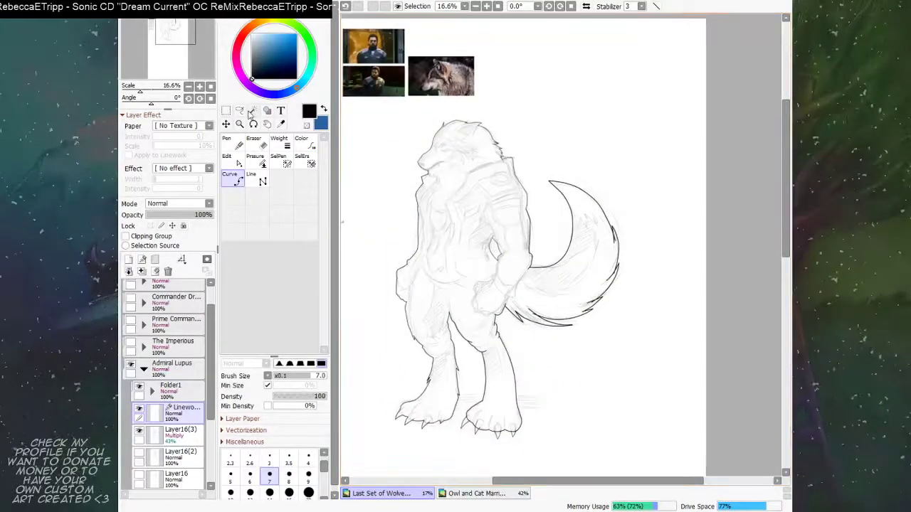
{"action": "left_click", "coordinate": [381, 401]}
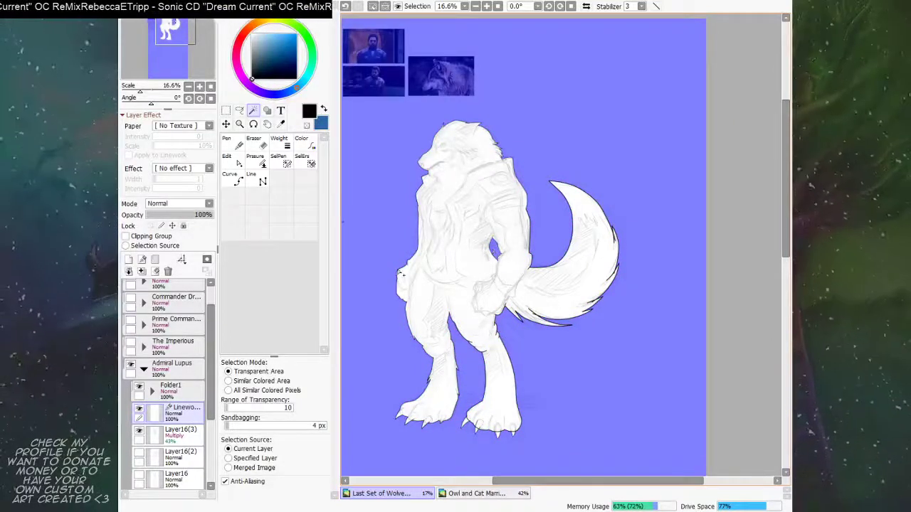
Step: Display The Imperious group in place of Admiral Lupus, inspect its layers, and return to Admiral Lupus's layers
{"action": "left_click", "coordinate": [144, 369]}
{"action": "left_click", "coordinate": [131, 369]}
{"action": "left_click", "coordinate": [131, 347]}
{"action": "left_click", "coordinate": [144, 348]}
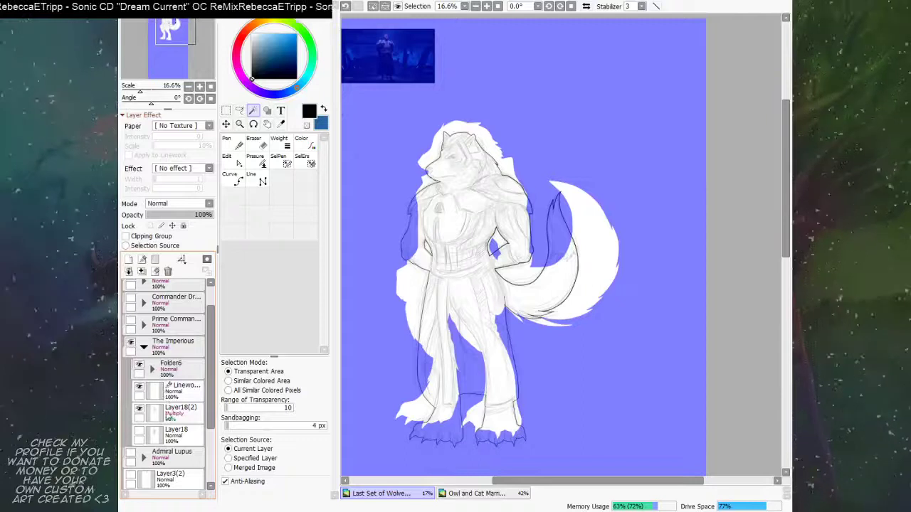
{"action": "left_click", "coordinate": [143, 347]}
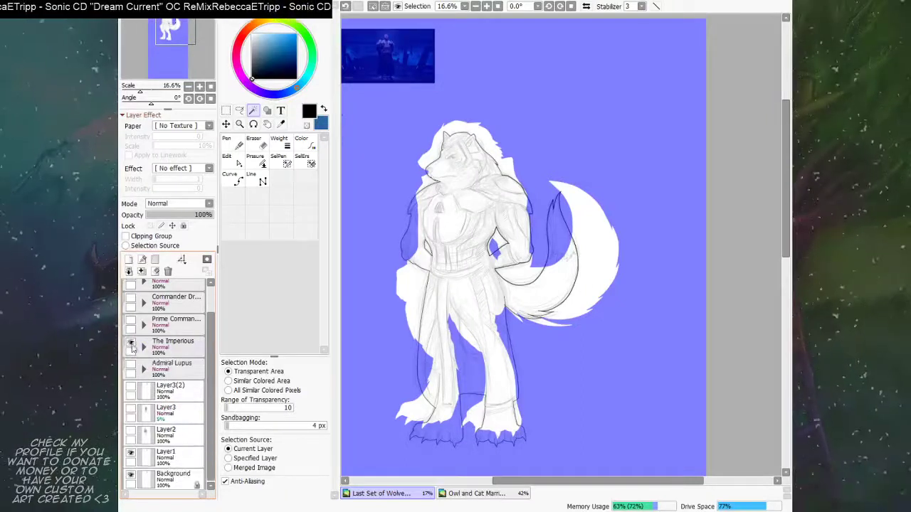
{"action": "left_click", "coordinate": [131, 346]}
{"action": "left_click", "coordinate": [131, 369]}
{"action": "left_click", "coordinate": [144, 369]}
Step: Add a new layer beneath the Multiply sketch Layer16(3) and choose a light gray for the Bucket
{"action": "left_click", "coordinate": [187, 430]}
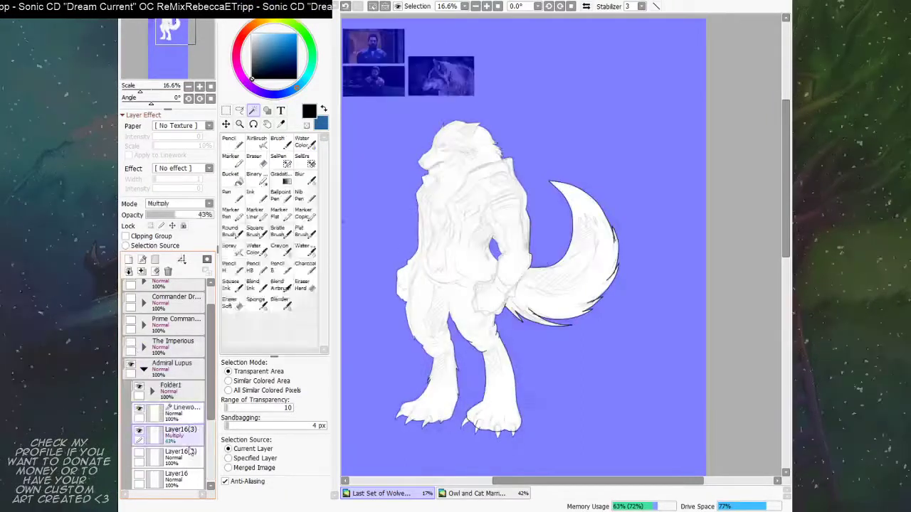
{"action": "left_click", "coordinate": [191, 451]}
{"action": "left_click", "coordinate": [129, 260]}
{"action": "left_click", "coordinate": [256, 46]}
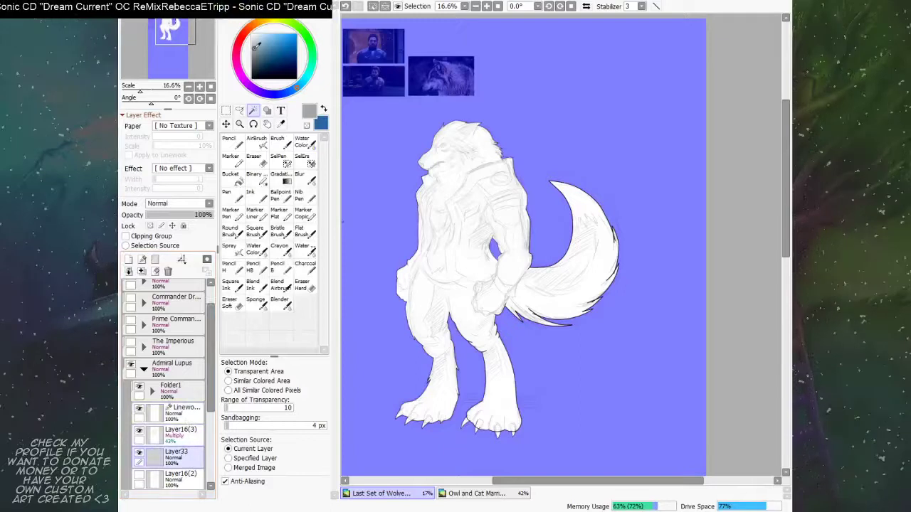
{"action": "left_click", "coordinate": [251, 47]}
{"action": "left_click", "coordinate": [235, 176]}
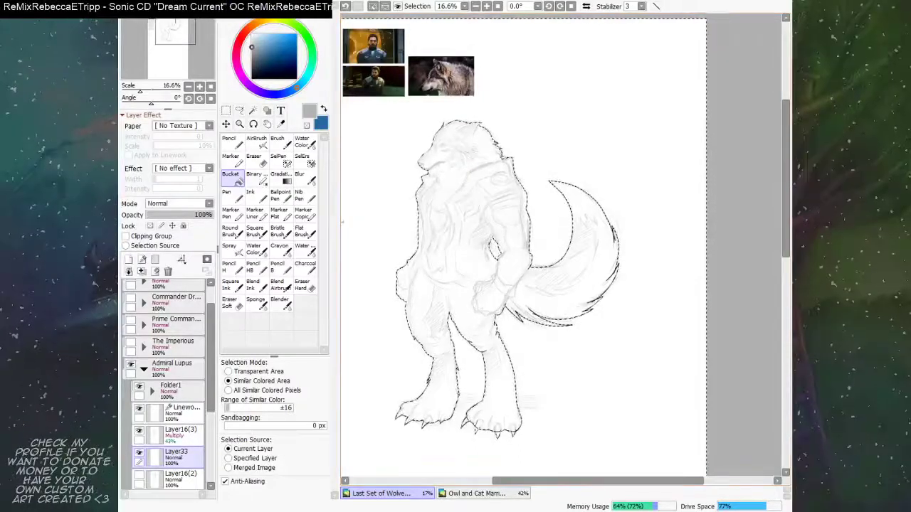
{"action": "key", "text": "ctrl+d"}
{"action": "left_click", "coordinate": [456, 285]}
{"action": "key", "text": "ctrl+z"}
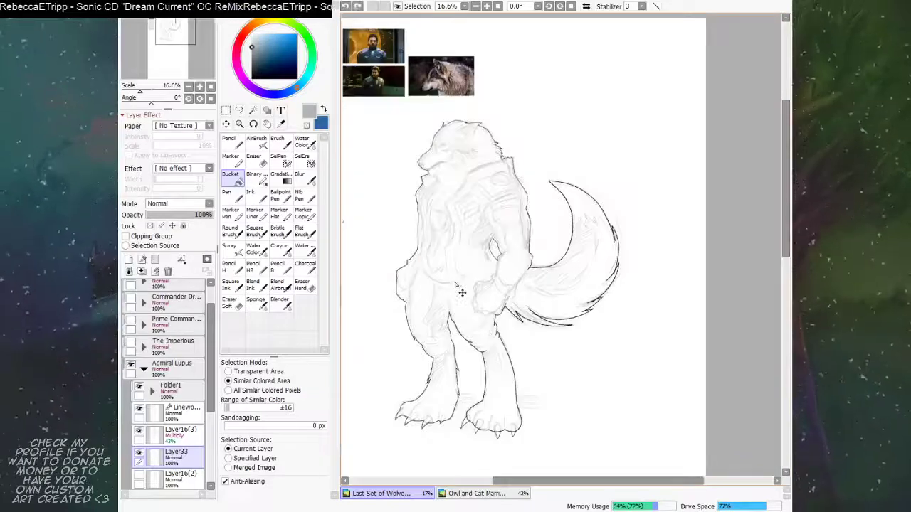
{"action": "key", "text": "ctrl+z"}
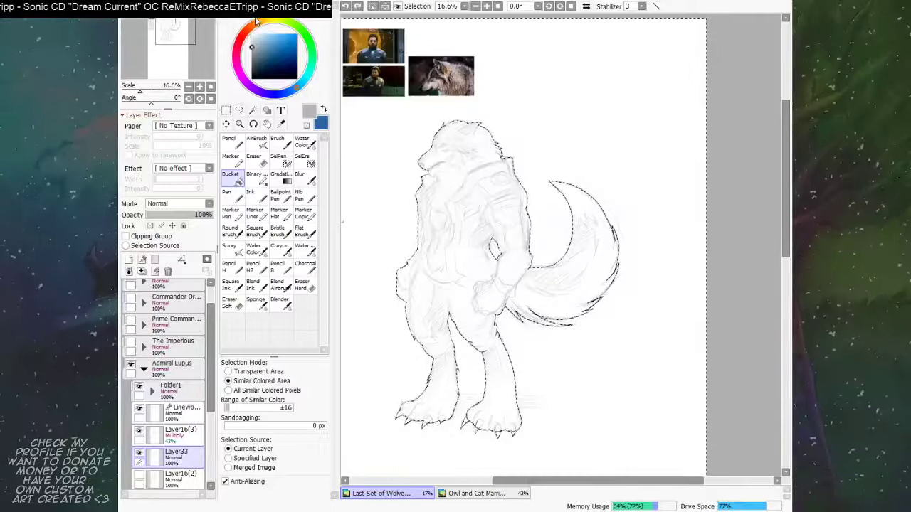
Step: Fill Admiral Lupus's silhouette with light gray on Layer33 and merge the linework layer down into it
{"action": "left_click", "coordinate": [448, 287]}
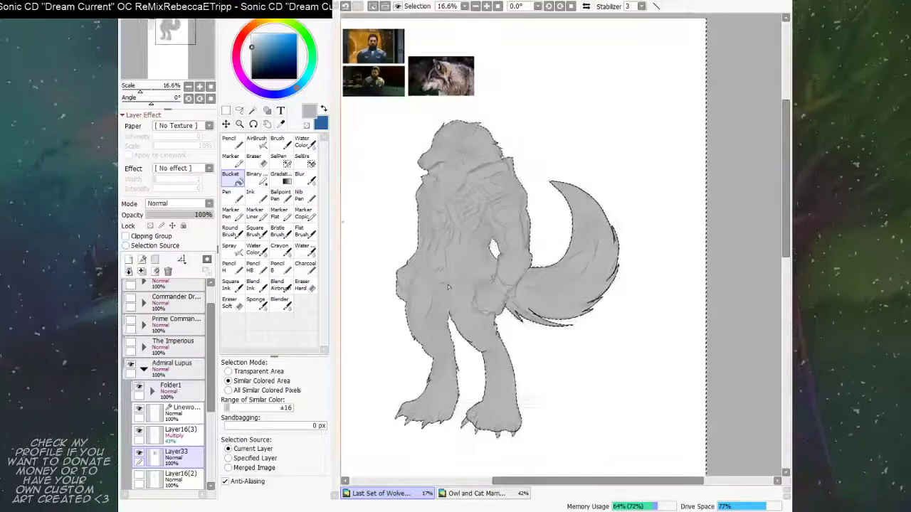
{"action": "left_click_drag", "start_coordinate": [189, 409], "coordinate": [194, 442]}
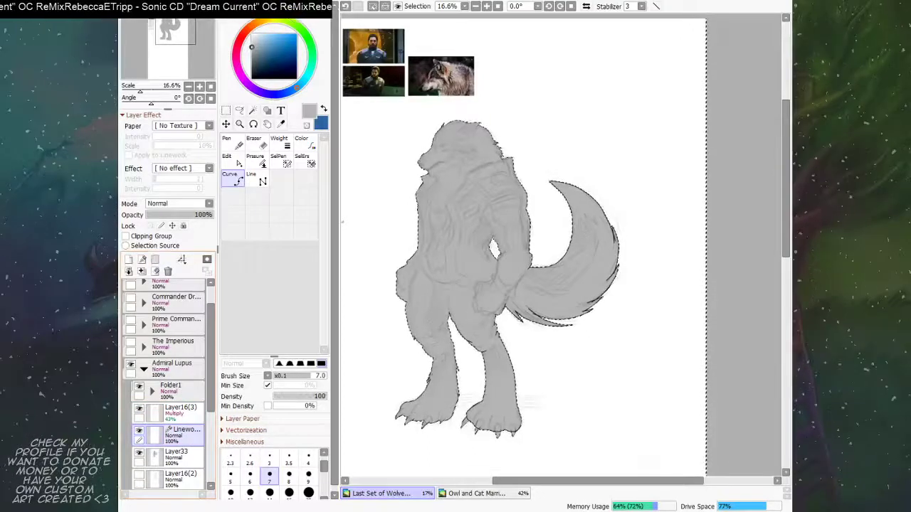
{"action": "key", "text": "ctrl+d"}
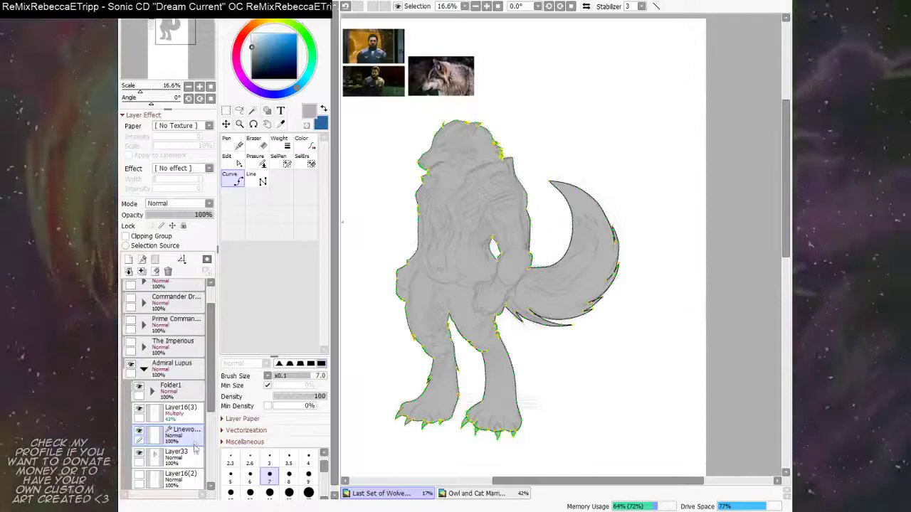
{"action": "key", "text": "ctrl+e"}
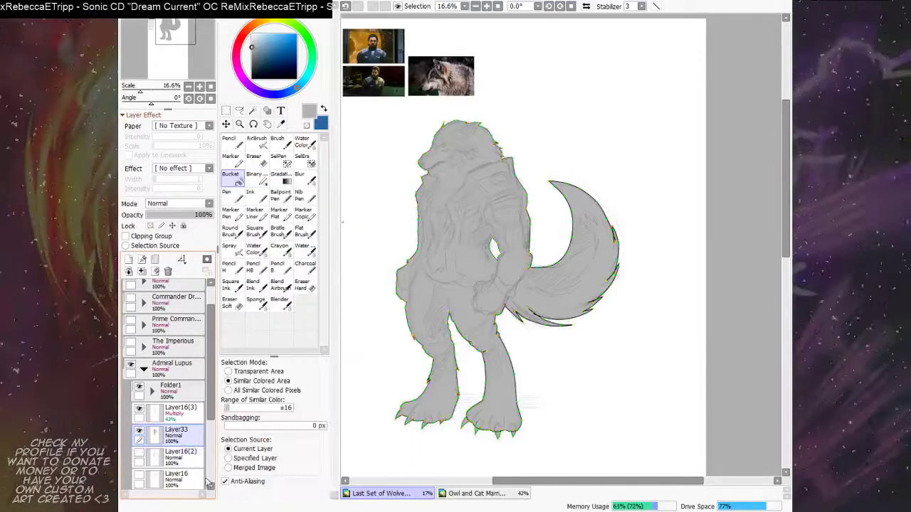
Step: Choose the Ink brush and lock the transparent pixels of the merged Layer33
{"action": "left_click", "coordinate": [254, 197]}
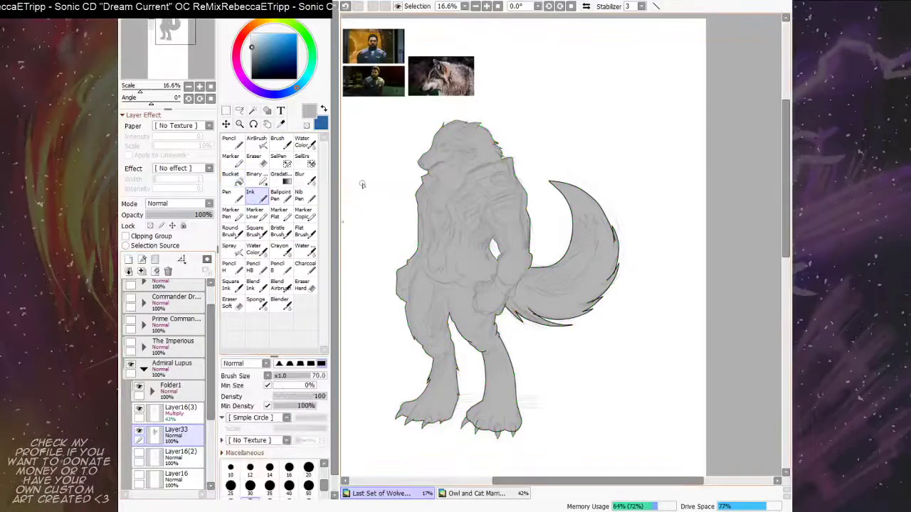
{"action": "left_click", "coordinate": [135, 237]}
{"action": "left_click", "coordinate": [126, 236]}
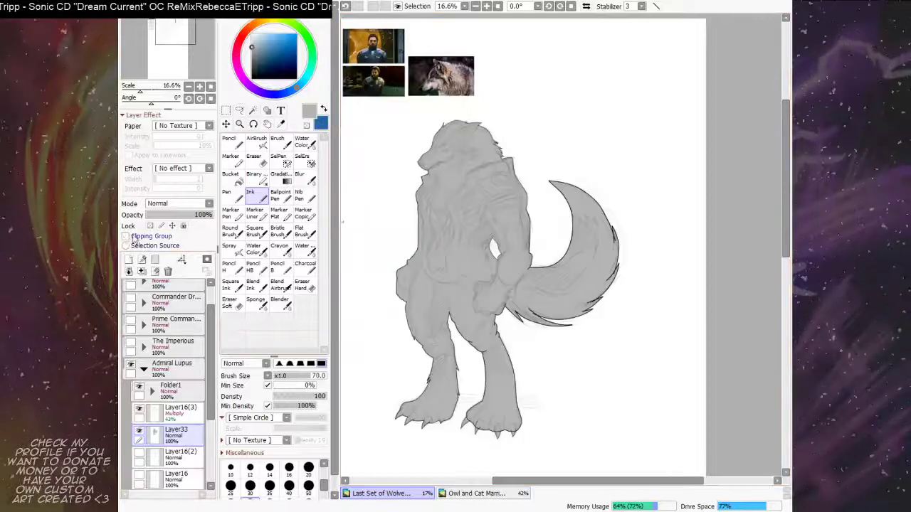
{"action": "left_click", "coordinate": [150, 226]}
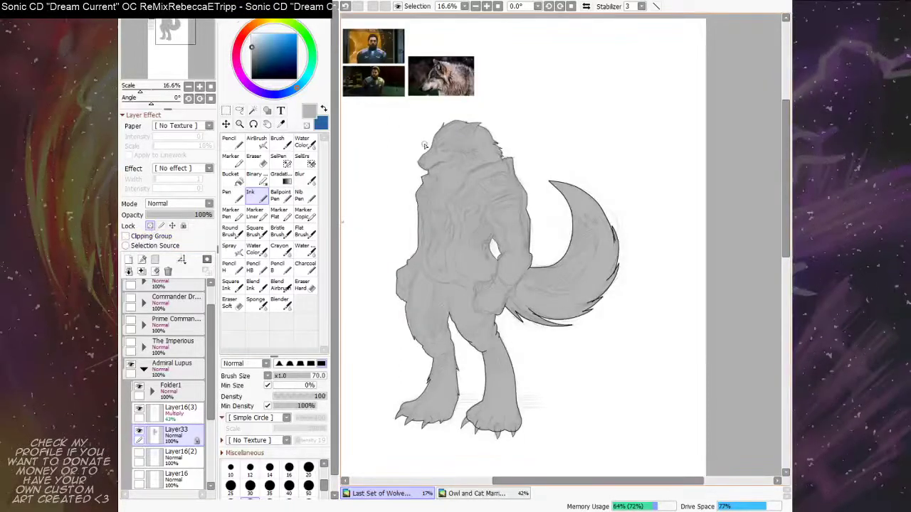
Step: Enlarge the Ink brush to size 300 and paint gray over the black outlines of the whole Admiral Lupus silhouette
{"action": "key", "text": "]"}
{"action": "key", "text": "]"}
{"action": "key", "text": "]"}
{"action": "key", "text": "]"}
{"action": "key", "text": "]"}
{"action": "key", "text": "]"}
{"action": "key", "text": "]"}
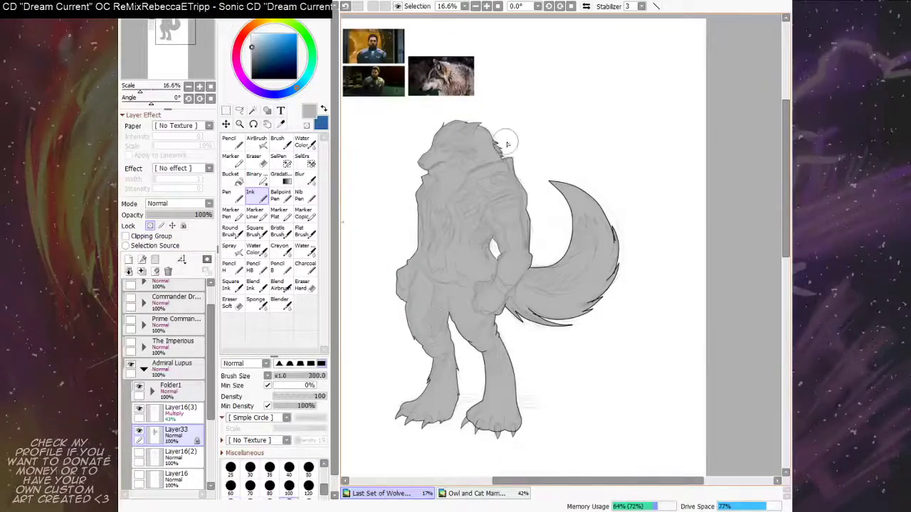
{"action": "mouse_move", "coordinate": [507, 141]}
{"action": "left_mouse_down"}
{"action": "mouse_move", "coordinate": [441, 136]}
{"action": "mouse_move", "coordinate": [455, 126]}
{"action": "mouse_move", "coordinate": [448, 147]}
{"action": "mouse_move", "coordinate": [481, 143]}
{"action": "mouse_move", "coordinate": [447, 187]}
{"action": "mouse_move", "coordinate": [443, 170]}
{"action": "mouse_move", "coordinate": [405, 263]}
{"action": "mouse_move", "coordinate": [469, 324]}
{"action": "mouse_move", "coordinate": [488, 371]}
{"action": "mouse_move", "coordinate": [479, 393]}
{"action": "mouse_move", "coordinate": [524, 422]}
{"action": "mouse_move", "coordinate": [518, 321]}
{"action": "mouse_move", "coordinate": [566, 324]}
{"action": "mouse_move", "coordinate": [627, 264]}
{"action": "mouse_move", "coordinate": [599, 294]}
{"action": "mouse_move", "coordinate": [606, 216]}
{"action": "mouse_move", "coordinate": [551, 181]}
{"action": "mouse_move", "coordinate": [570, 222]}
{"action": "mouse_move", "coordinate": [510, 192]}
{"action": "left_mouse_up"}
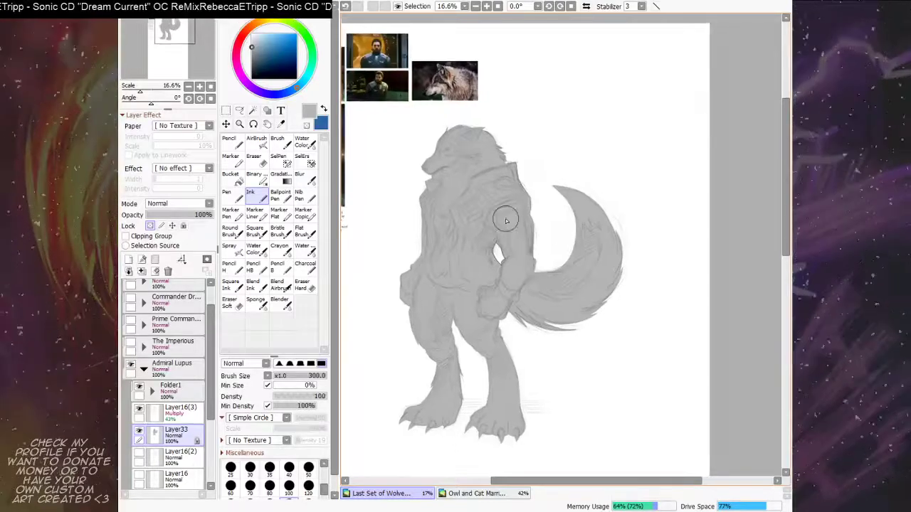
Step: Set the opacity of the sketch Layer16(3) to 87% and hide the Admiral Lupus group
{"action": "left_click", "coordinate": [192, 414]}
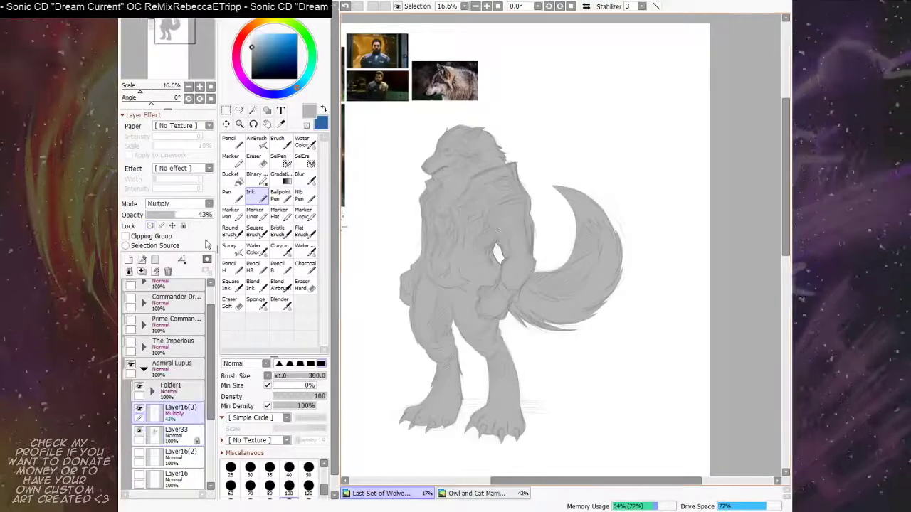
{"action": "left_click", "coordinate": [205, 217]}
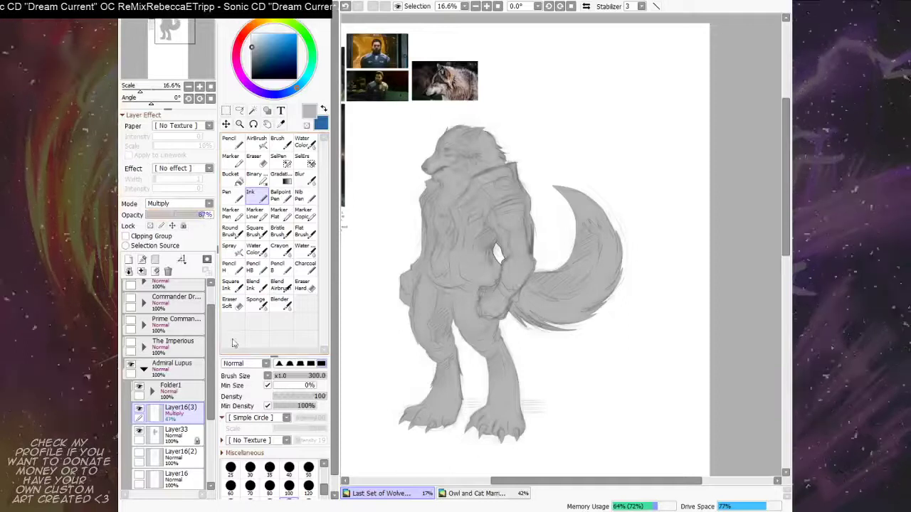
{"action": "left_click", "coordinate": [143, 368]}
{"action": "left_click", "coordinate": [130, 364]}
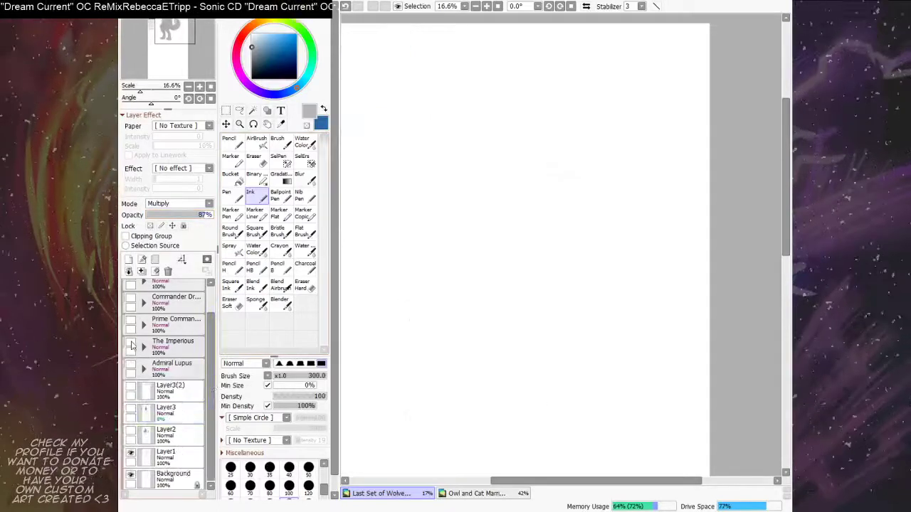
Step: Show The Imperious group, select the background around its linework with the Magic Wand, and invert the selection to the silhouette
{"action": "left_click", "coordinate": [130, 346]}
{"action": "left_click", "coordinate": [143, 347]}
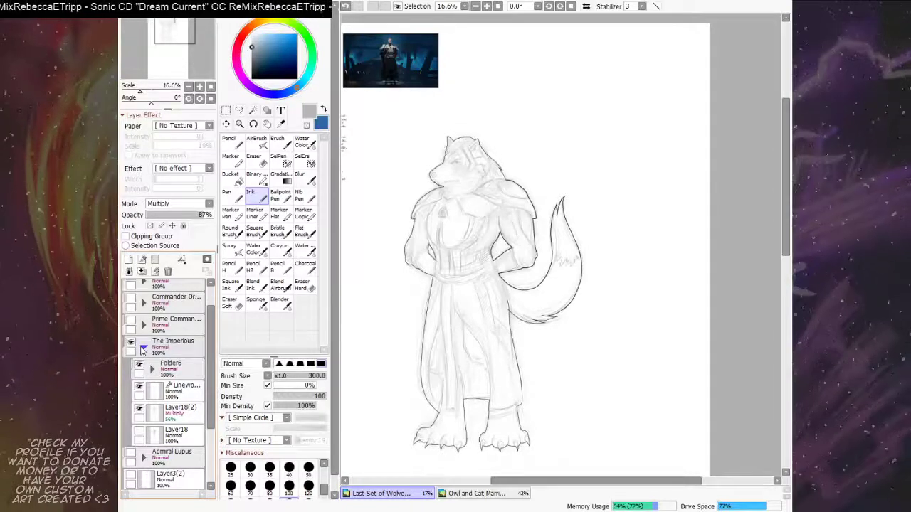
{"action": "left_click", "coordinate": [185, 390]}
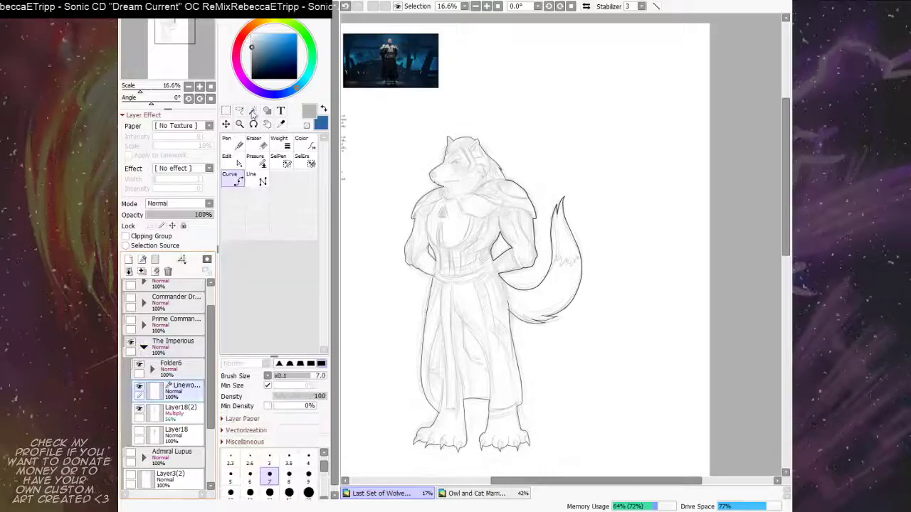
{"action": "left_click", "coordinate": [254, 112]}
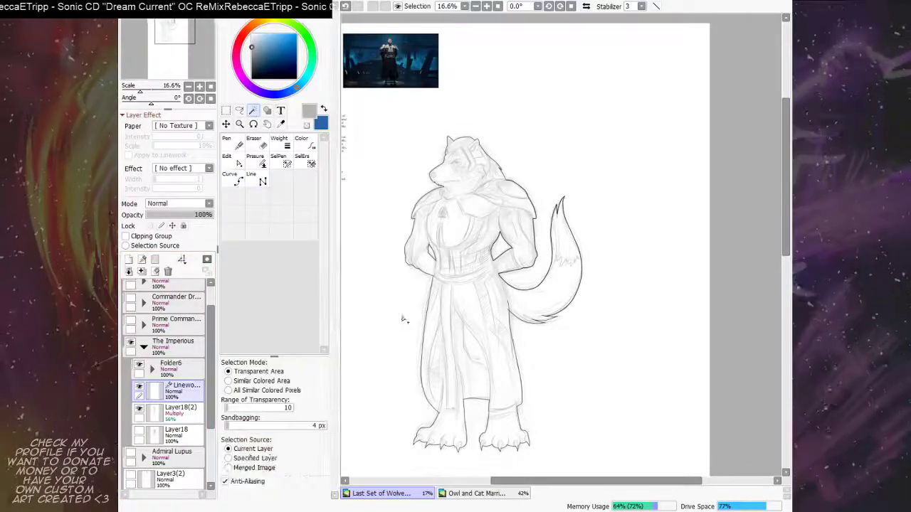
{"action": "left_click", "coordinate": [402, 356]}
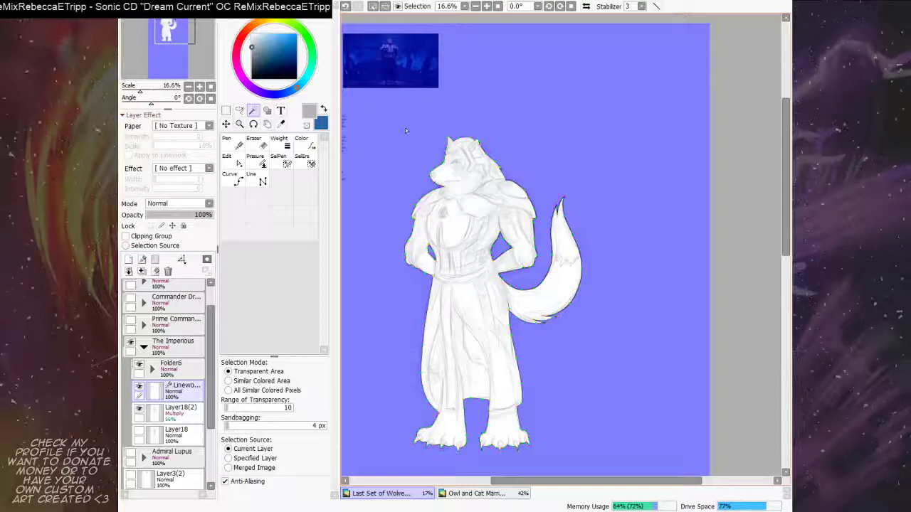
{"action": "key", "text": "ctrl+d"}
{"action": "key", "text": "ctrl+i"}
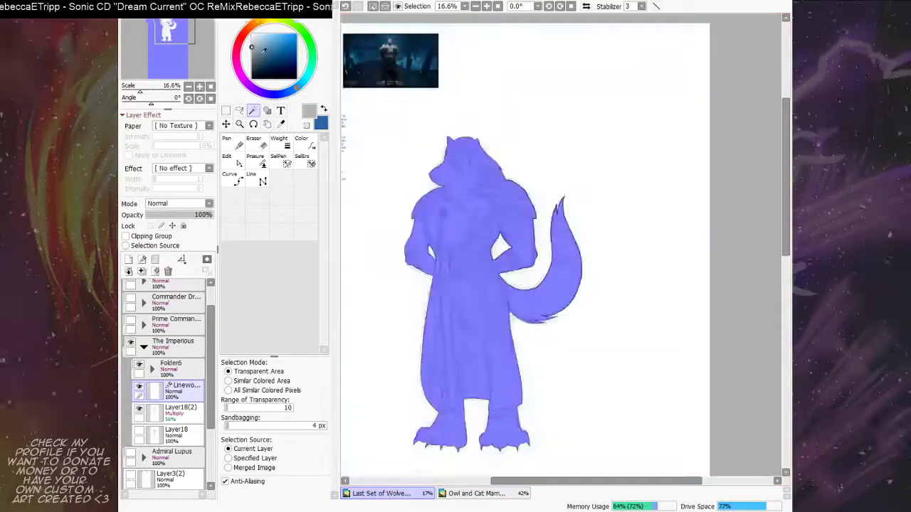
Step: Reorder The Imperious group's layers so the linework sits beneath the Multiply sketch Layer18(2)
{"action": "left_click", "coordinate": [189, 418]}
{"action": "left_click_drag", "start_coordinate": [188, 398], "coordinate": [194, 422]}
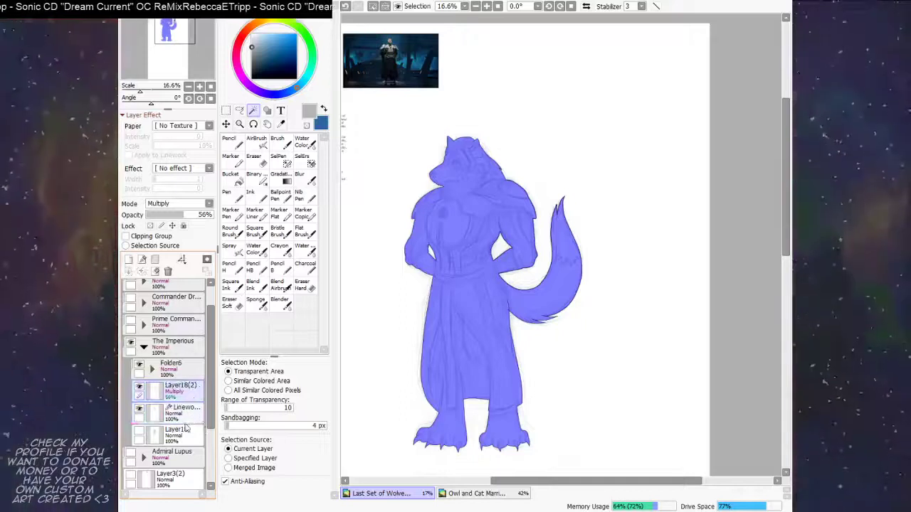
Step: Add a new layer directly above Layer18 in The Imperious group and bucket-fill the selected silhouette with gray
{"action": "left_click", "coordinate": [189, 428]}
{"action": "left_click", "coordinate": [129, 261]}
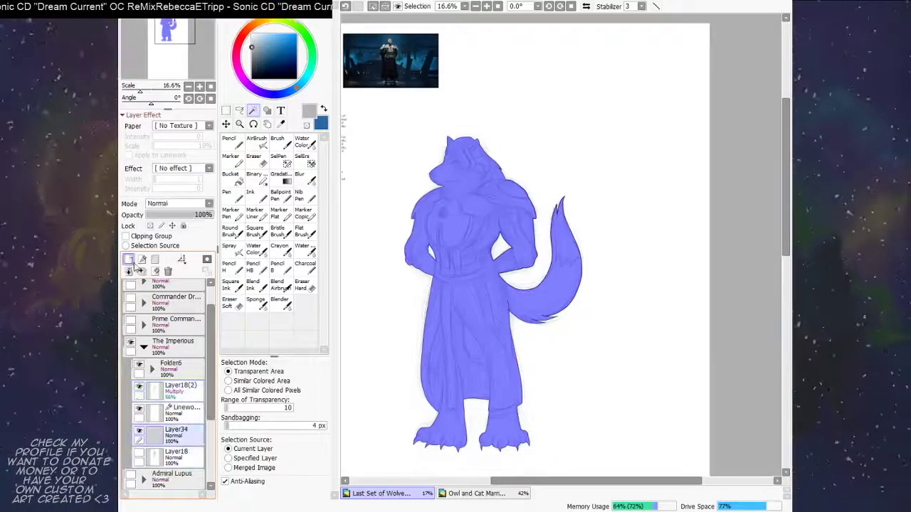
{"action": "left_click", "coordinate": [230, 176]}
{"action": "left_click", "coordinate": [465, 286]}
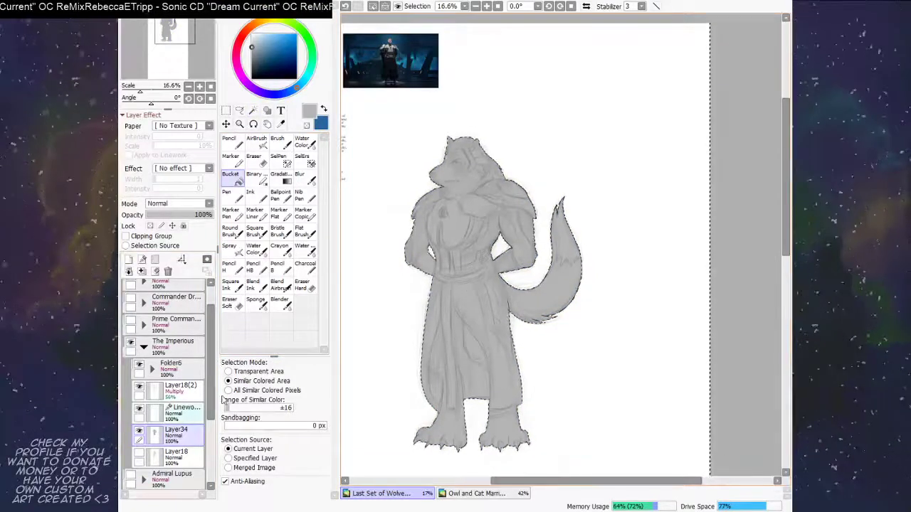
Step: Merge The Imperious linework down into the gray fill layer and clear the selection
{"action": "left_click", "coordinate": [180, 410]}
{"action": "key", "text": "ctrl+e"}
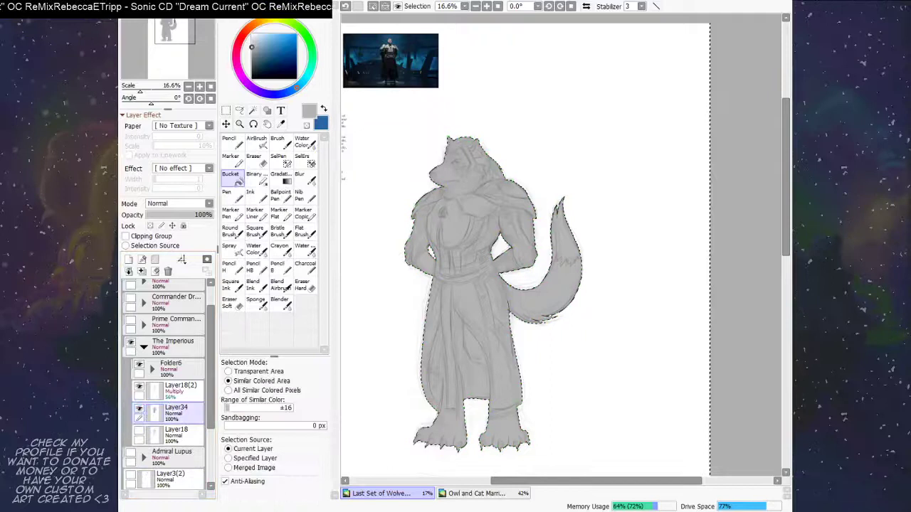
{"action": "key", "text": "ctrl+d"}
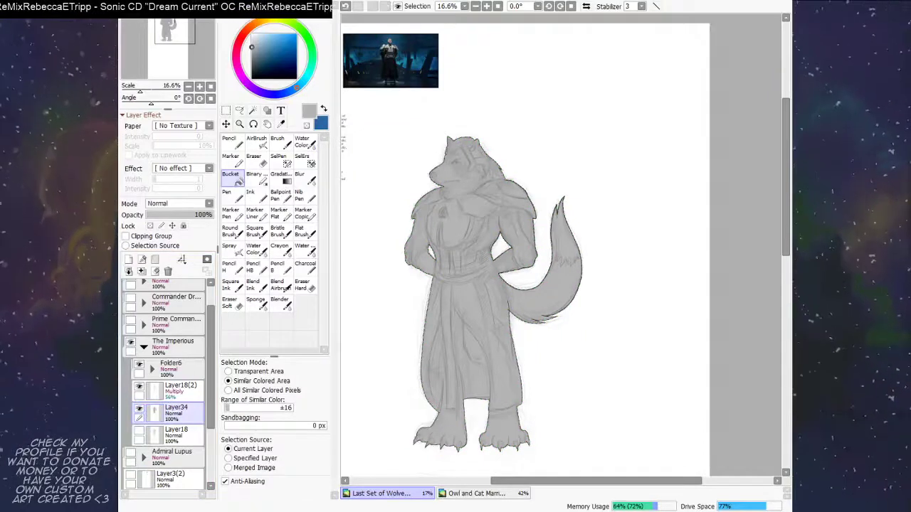
Step: Lock Layer34's transparency and paint gray over the black outlines of The Imperious silhouette with the size 300 Ink brush
{"action": "left_click", "coordinate": [257, 200]}
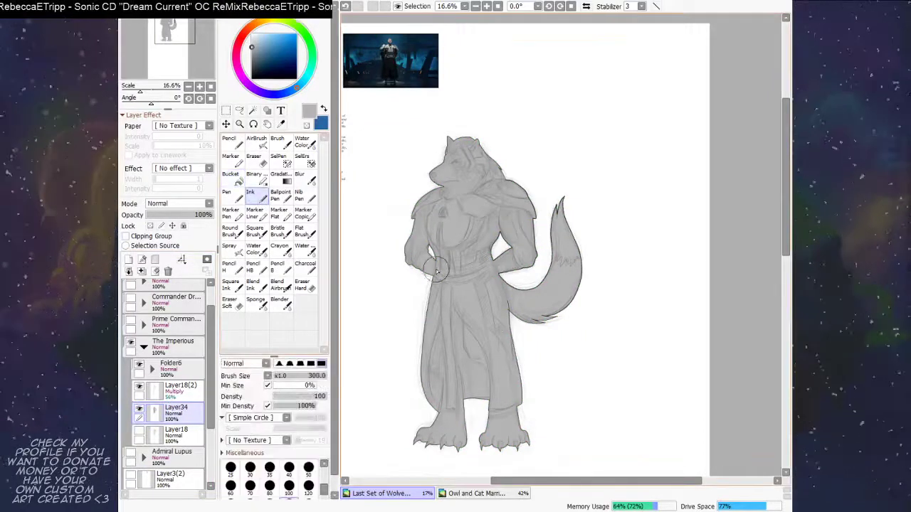
{"action": "left_click", "coordinate": [149, 226]}
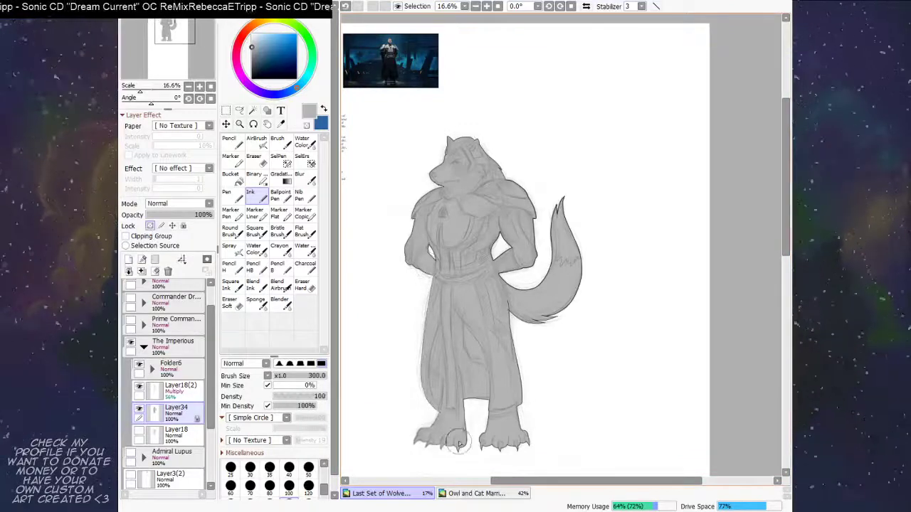
{"action": "mouse_move", "coordinate": [459, 442]}
{"action": "left_mouse_down"}
{"action": "mouse_move", "coordinate": [471, 394]}
{"action": "mouse_move", "coordinate": [492, 391]}
{"action": "mouse_move", "coordinate": [490, 447]}
{"action": "mouse_move", "coordinate": [524, 453]}
{"action": "mouse_move", "coordinate": [509, 313]}
{"action": "mouse_move", "coordinate": [511, 327]}
{"action": "mouse_move", "coordinate": [522, 300]}
{"action": "mouse_move", "coordinate": [519, 323]}
{"action": "mouse_move", "coordinate": [494, 308]}
{"action": "mouse_move", "coordinate": [478, 314]}
{"action": "mouse_move", "coordinate": [477, 294]}
{"action": "mouse_move", "coordinate": [478, 250]}
{"action": "mouse_move", "coordinate": [502, 263]}
{"action": "mouse_move", "coordinate": [489, 249]}
{"action": "mouse_move", "coordinate": [508, 205]}
{"action": "mouse_move", "coordinate": [461, 223]}
{"action": "mouse_move", "coordinate": [456, 171]}
{"action": "mouse_move", "coordinate": [441, 173]}
{"action": "mouse_move", "coordinate": [384, 282]}
{"action": "mouse_move", "coordinate": [407, 301]}
{"action": "left_mouse_up"}
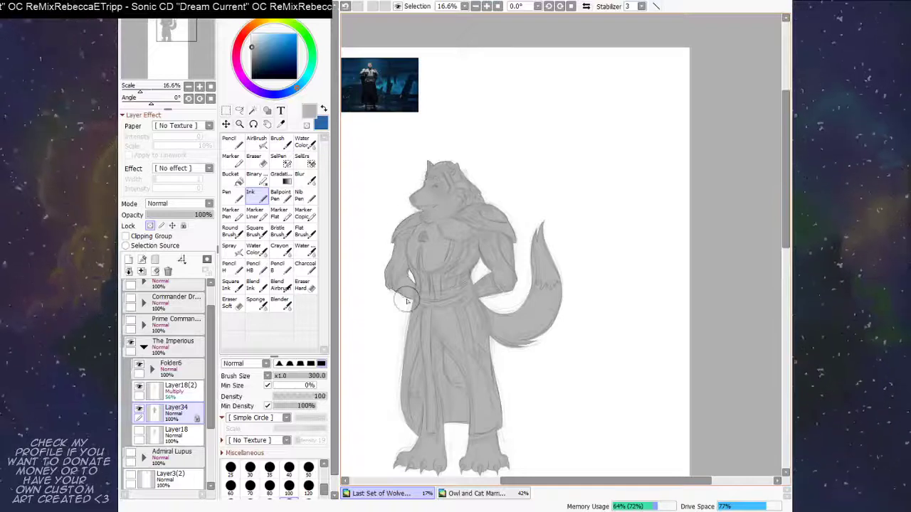
{"action": "left_click_drag", "start_coordinate": [470, 286], "coordinate": [484, 302]}
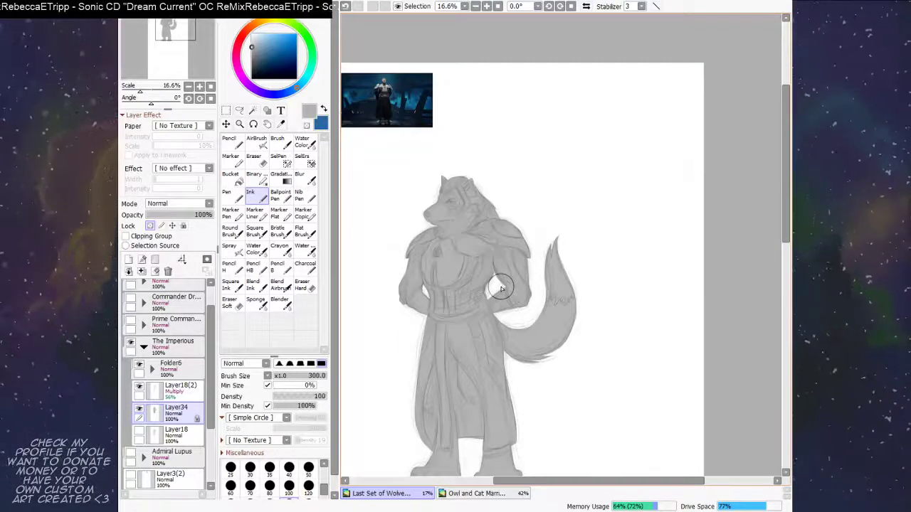
Step: Collapse and hide The Imperious group, and show and expand the Prime Commander group
{"action": "left_click", "coordinate": [131, 345]}
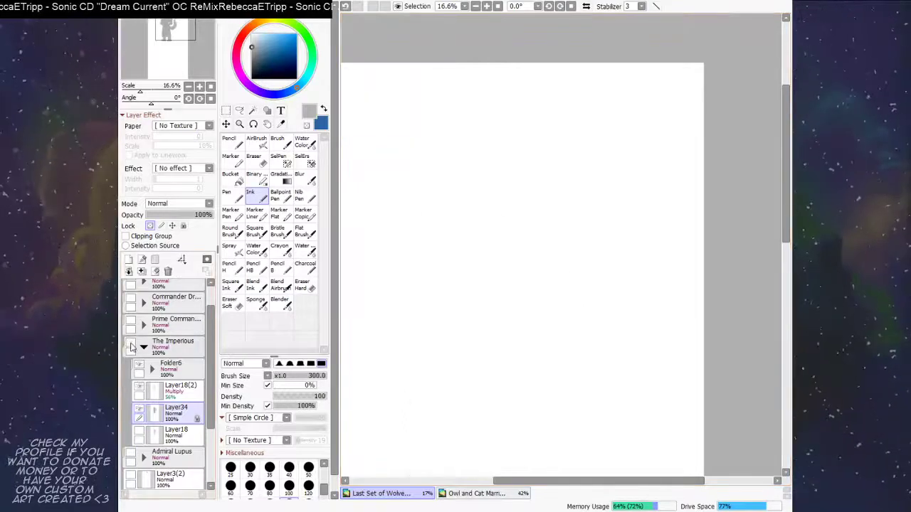
{"action": "left_click", "coordinate": [131, 345]}
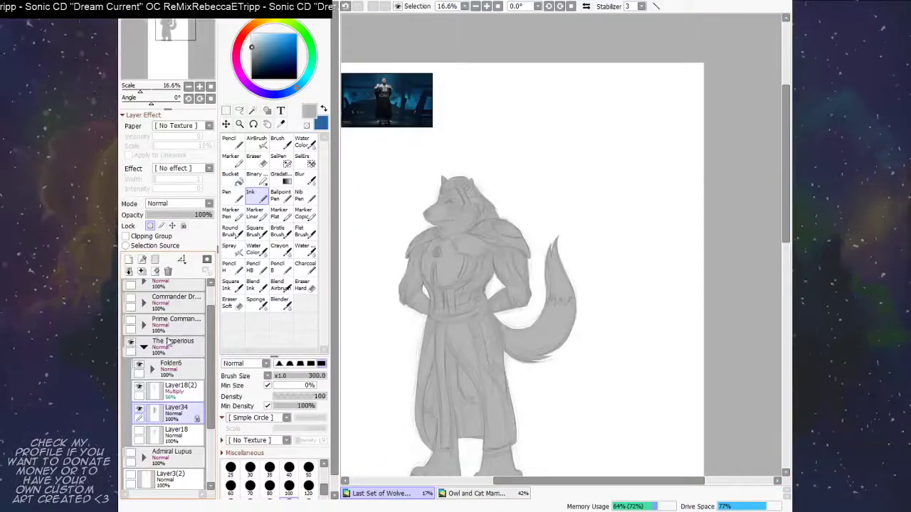
{"action": "left_click", "coordinate": [140, 366]}
{"action": "left_click", "coordinate": [139, 366]}
{"action": "left_click", "coordinate": [143, 347]}
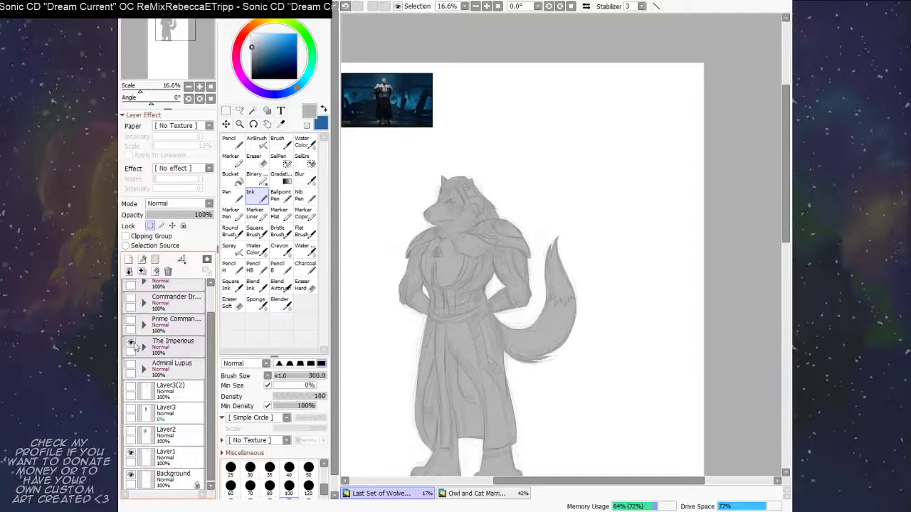
{"action": "left_click", "coordinate": [131, 345]}
{"action": "left_click", "coordinate": [131, 321]}
{"action": "left_click", "coordinate": [144, 324]}
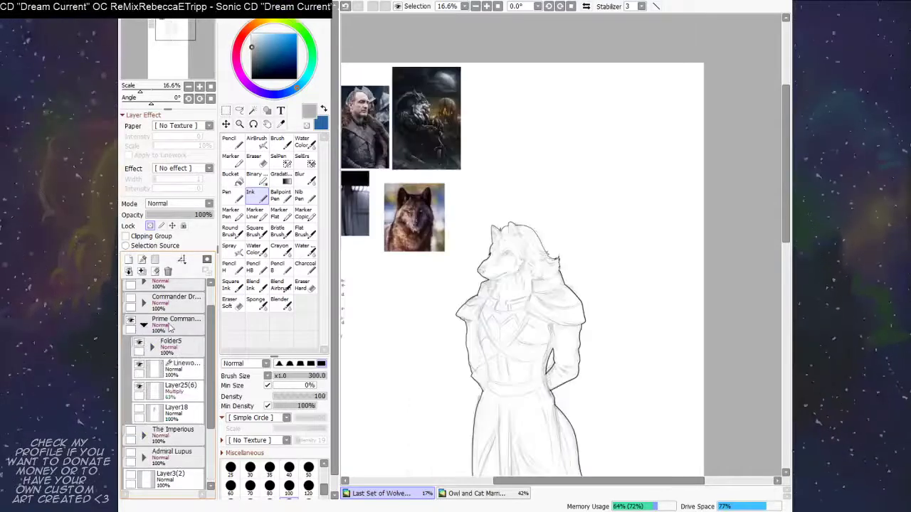
Step: Move the Prime Commander linework beneath the Multiply sketch Layer25(6) and set the sketch's opacity to 100%
{"action": "left_click", "coordinate": [140, 366]}
{"action": "left_click", "coordinate": [139, 366]}
{"action": "left_click", "coordinate": [182, 375]}
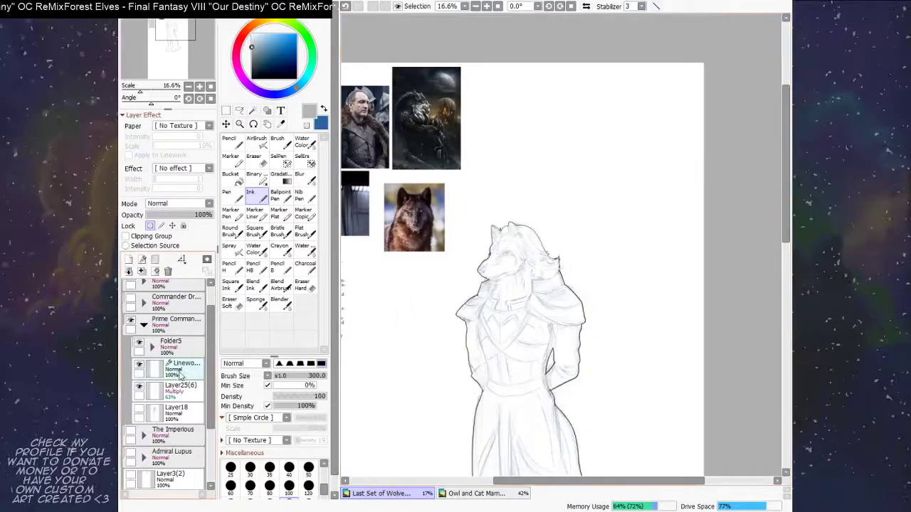
{"action": "left_click_drag", "start_coordinate": [181, 376], "coordinate": [190, 396]}
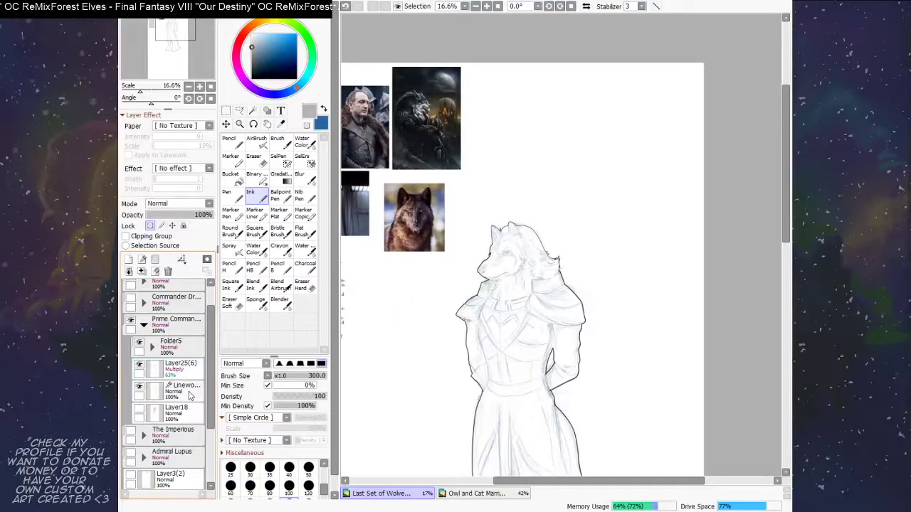
{"action": "left_click", "coordinate": [181, 366]}
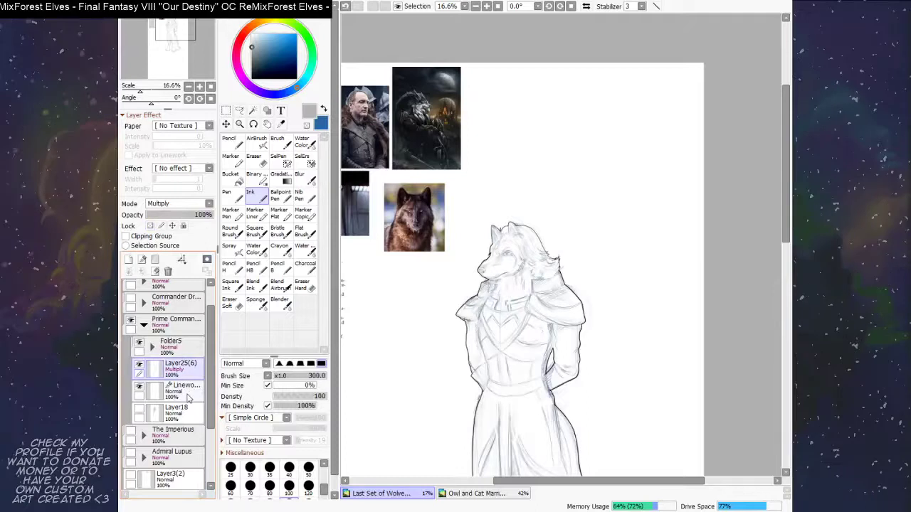
Step: Select the background around the Prime Commander linework with the Magic Wand, including the arm gap, and invert the selection to the silhouette
{"action": "left_click", "coordinate": [179, 388]}
{"action": "left_click", "coordinate": [253, 111]}
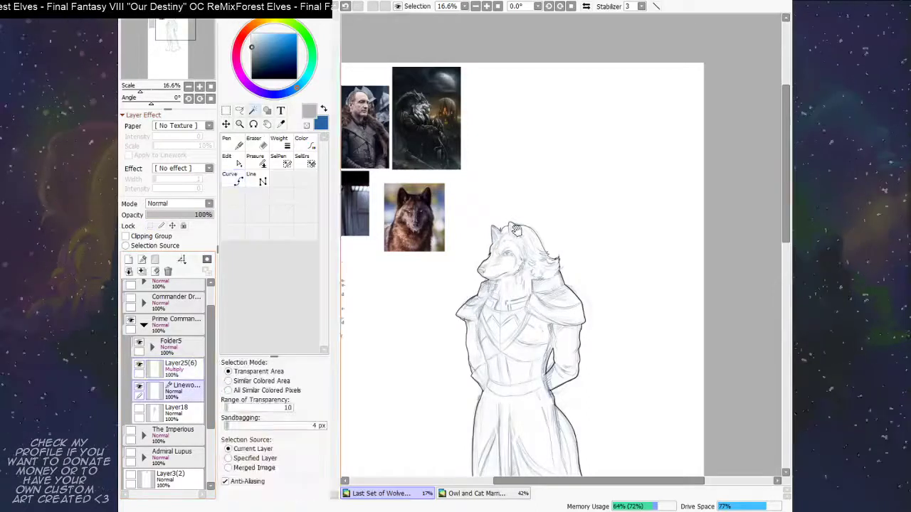
{"action": "left_click_drag", "start_coordinate": [482, 309], "coordinate": [471, 277]}
{"action": "scroll", "coordinate": [441, 364], "scroll_direction": "down", "scroll_amount": 2}
{"action": "left_click", "coordinate": [436, 354]}
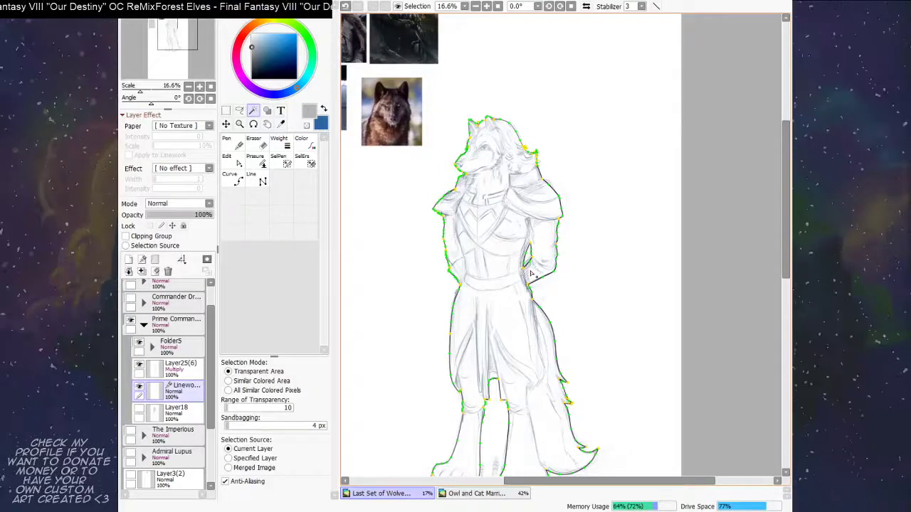
{"action": "left_click", "coordinate": [454, 281]}
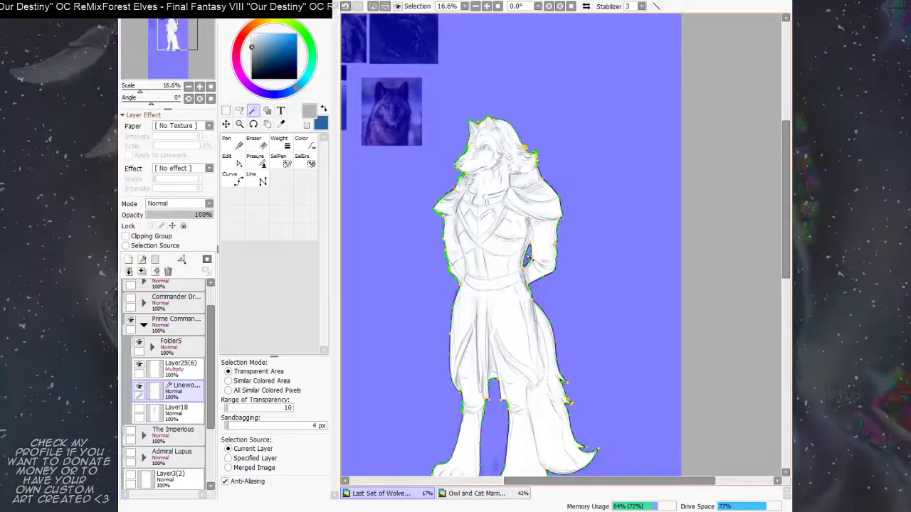
{"action": "mouse_move", "coordinate": [572, 234]}
{"action": "left_mouse_down"}
{"action": "mouse_move", "coordinate": [567, 215]}
{"action": "mouse_move", "coordinate": [559, 225]}
{"action": "left_mouse_up"}
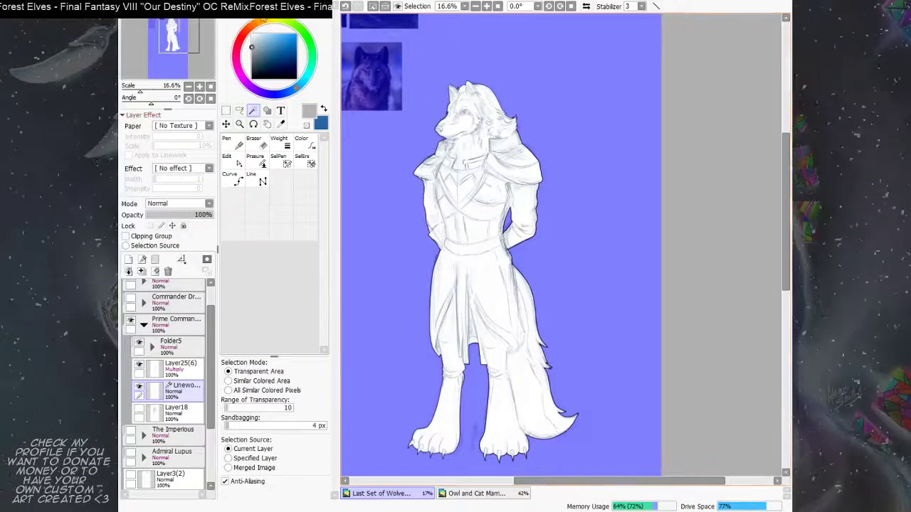
{"action": "key", "text": "ctrl+i"}
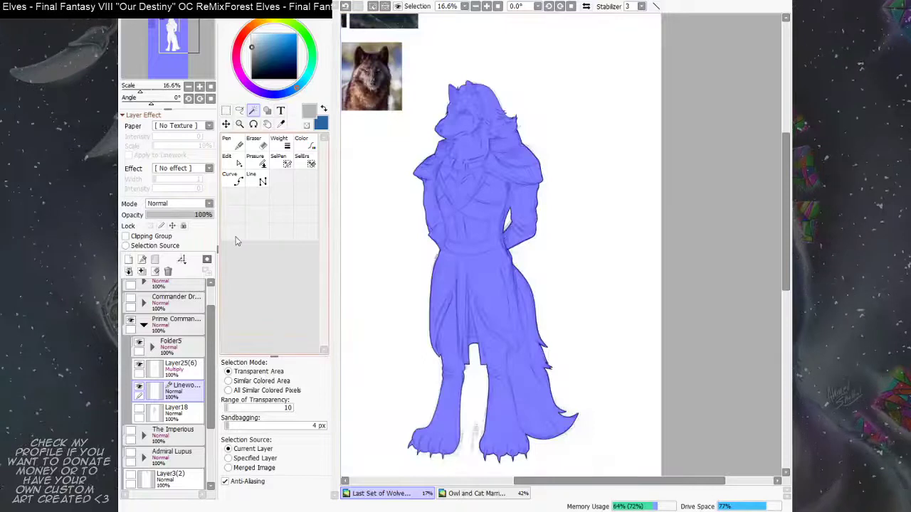
Step: Add a new layer directly above Layer18 and fill the selected Prime Commander silhouette with gray using the size 300 Ink brush
{"action": "left_click", "coordinate": [188, 414]}
{"action": "left_click", "coordinate": [128, 260]}
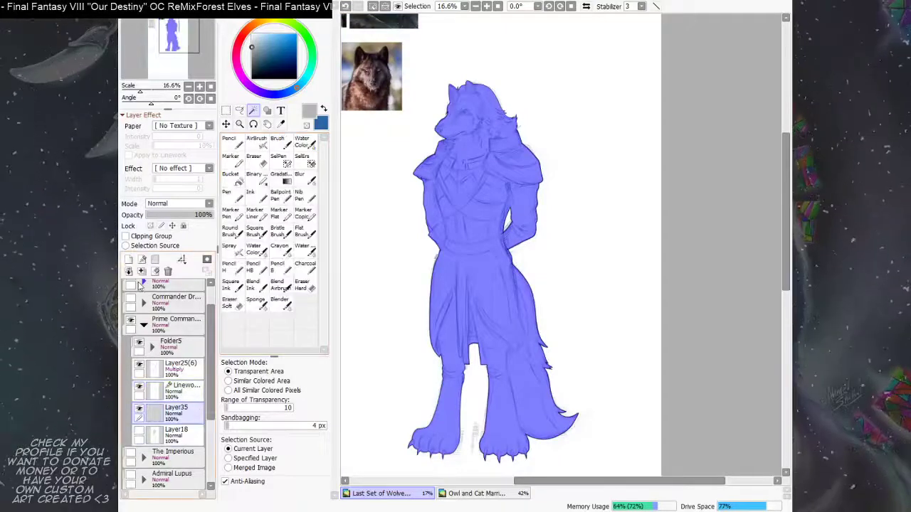
{"action": "left_click", "coordinate": [257, 196]}
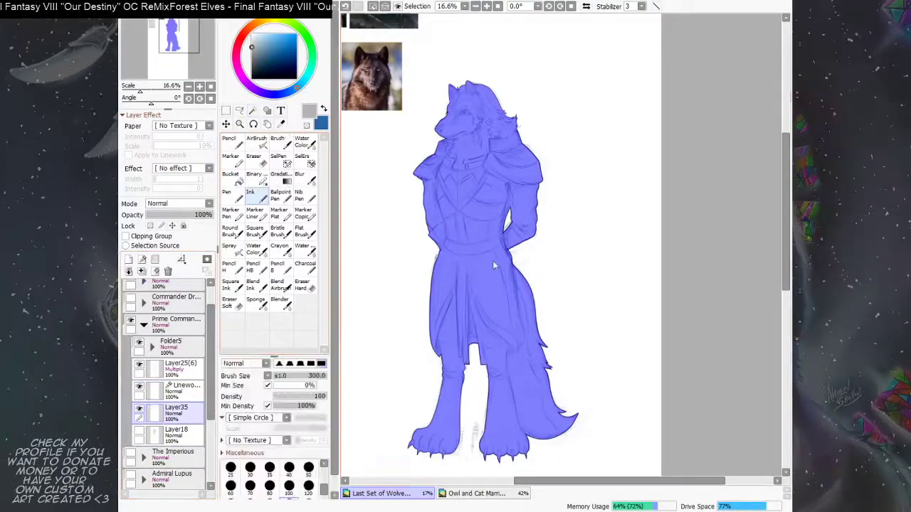
{"action": "left_click_drag", "start_coordinate": [499, 269], "coordinate": [501, 257]}
{"action": "mouse_move", "coordinate": [450, 323]}
{"action": "left_mouse_down"}
{"action": "mouse_move", "coordinate": [450, 378]}
{"action": "mouse_move", "coordinate": [452, 334]}
{"action": "mouse_move", "coordinate": [452, 359]}
{"action": "left_mouse_up"}
{"action": "mouse_move", "coordinate": [420, 438]}
{"action": "left_mouse_down"}
{"action": "mouse_move", "coordinate": [456, 411]}
{"action": "mouse_move", "coordinate": [459, 379]}
{"action": "mouse_move", "coordinate": [466, 390]}
{"action": "mouse_move", "coordinate": [463, 335]}
{"action": "mouse_move", "coordinate": [453, 360]}
{"action": "mouse_move", "coordinate": [502, 363]}
{"action": "mouse_move", "coordinate": [495, 454]}
{"action": "mouse_move", "coordinate": [494, 425]}
{"action": "mouse_move", "coordinate": [518, 456]}
{"action": "mouse_move", "coordinate": [547, 443]}
{"action": "mouse_move", "coordinate": [569, 411]}
{"action": "mouse_move", "coordinate": [571, 435]}
{"action": "mouse_move", "coordinate": [585, 411]}
{"action": "mouse_move", "coordinate": [522, 377]}
{"action": "mouse_move", "coordinate": [530, 338]}
{"action": "mouse_move", "coordinate": [500, 342]}
{"action": "mouse_move", "coordinate": [495, 301]}
{"action": "mouse_move", "coordinate": [417, 350]}
{"action": "mouse_move", "coordinate": [545, 253]}
{"action": "mouse_move", "coordinate": [429, 308]}
{"action": "mouse_move", "coordinate": [559, 222]}
{"action": "mouse_move", "coordinate": [432, 284]}
{"action": "mouse_move", "coordinate": [576, 207]}
{"action": "mouse_move", "coordinate": [421, 277]}
{"action": "mouse_move", "coordinate": [576, 189]}
{"action": "mouse_move", "coordinate": [574, 170]}
{"action": "mouse_move", "coordinate": [516, 123]}
{"action": "mouse_move", "coordinate": [408, 149]}
{"action": "left_mouse_up"}
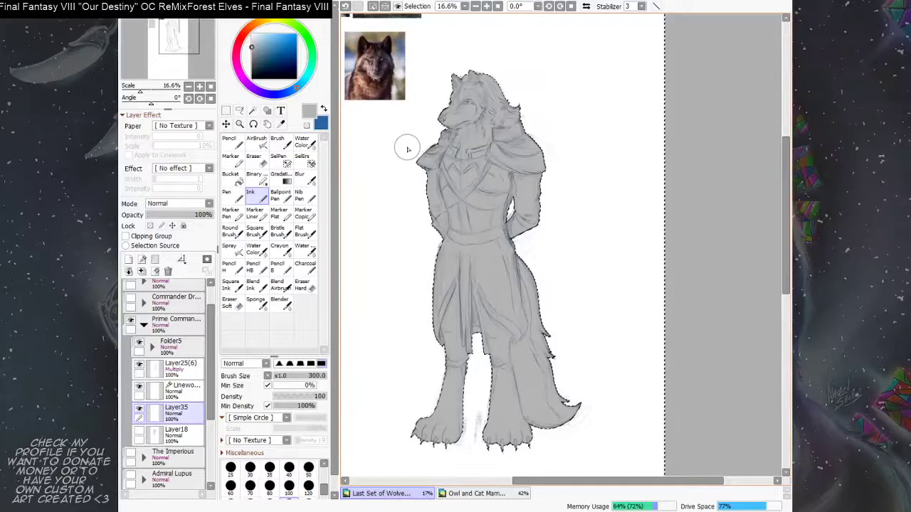
Step: Merge the Prime Commander linework down into the gray Layer35 and clear the selection
{"action": "left_click", "coordinate": [196, 397]}
{"action": "key", "text": "ctrl+e"}
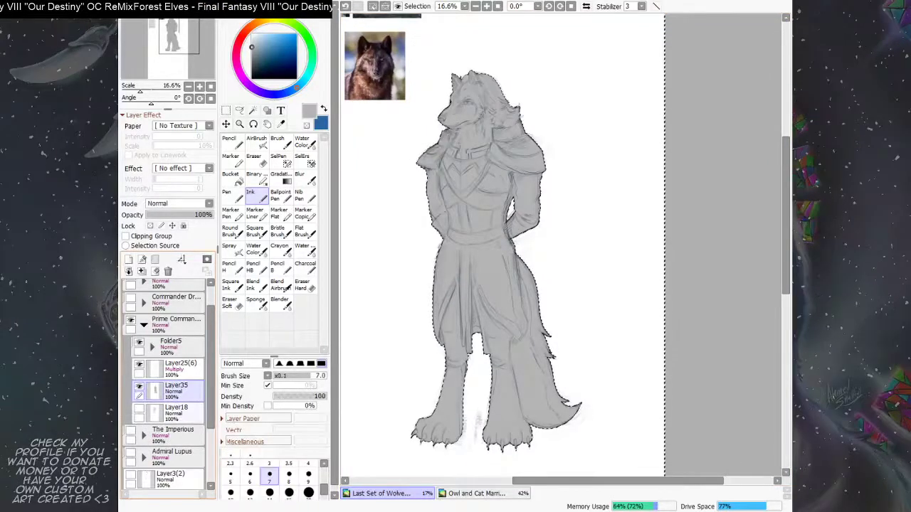
{"action": "key", "text": "ctrl+d"}
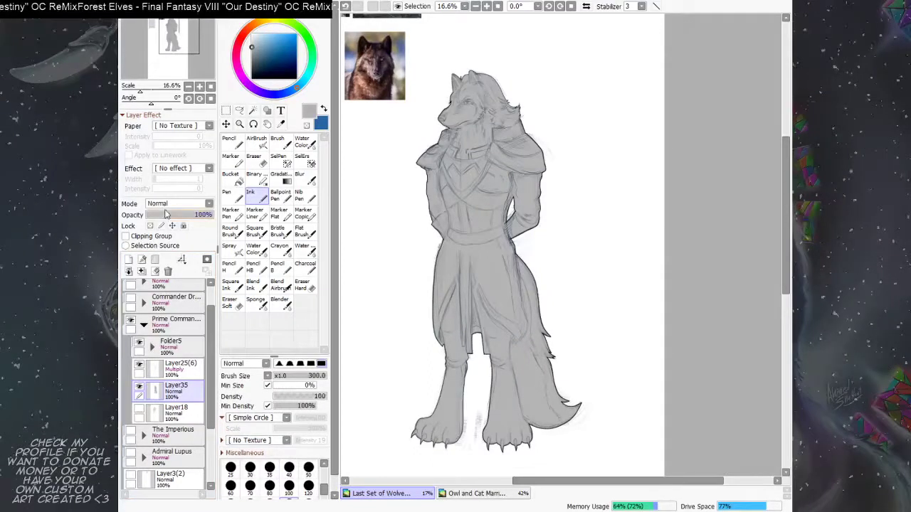
Step: Lock Layer35's transparency and set the opacity of the sketch Layer25(6) to 56%
{"action": "left_click", "coordinate": [150, 226]}
{"action": "left_click", "coordinate": [192, 368]}
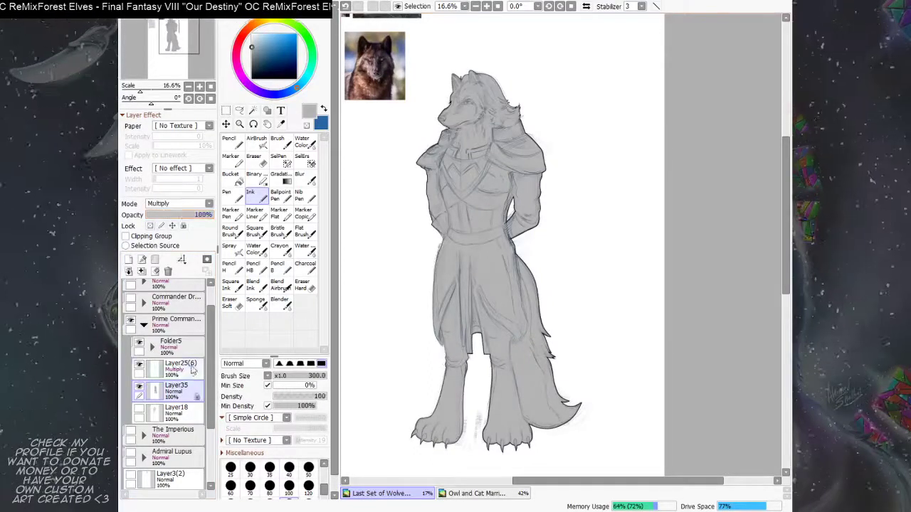
{"action": "left_click", "coordinate": [184, 215]}
Step: Paint gray over the black outlines of the whole Prime Commander silhouette on Layer35 with the Ink brush
{"action": "left_click", "coordinate": [178, 389]}
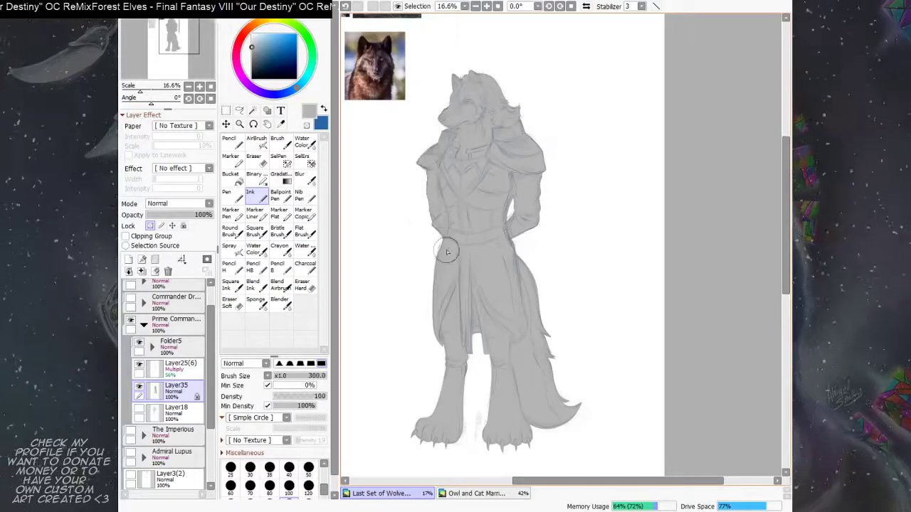
{"action": "left_click_drag", "start_coordinate": [571, 204], "coordinate": [575, 301]}
{"action": "left_click_drag", "start_coordinate": [525, 257], "coordinate": [548, 264]}
{"action": "scroll", "coordinate": [536, 255], "scroll_direction": "down", "scroll_amount": 1}
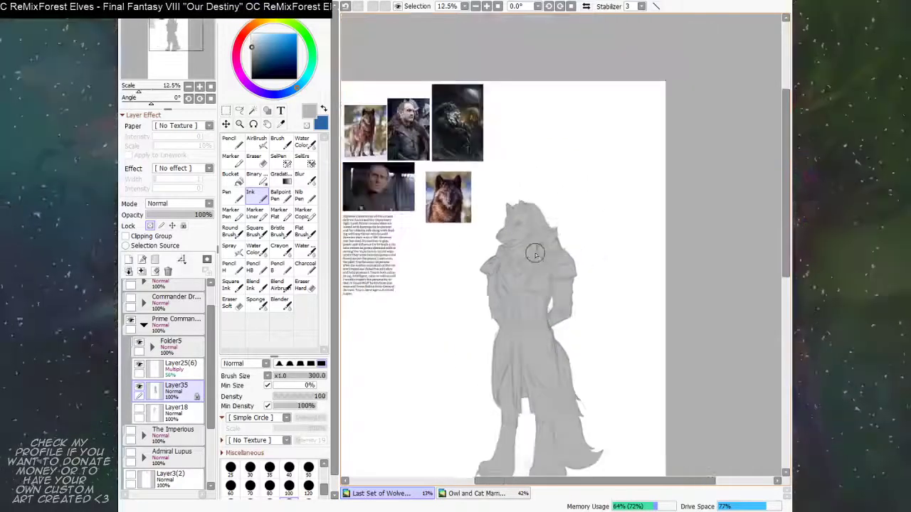
Step: Set the opacity of the sketch Layer25(6) to 78%, and collapse and hide the Prime Commander group
{"action": "left_click", "coordinate": [178, 364]}
{"action": "left_click_drag", "start_coordinate": [184, 215], "coordinate": [197, 220]}
{"action": "left_click", "coordinate": [143, 325]}
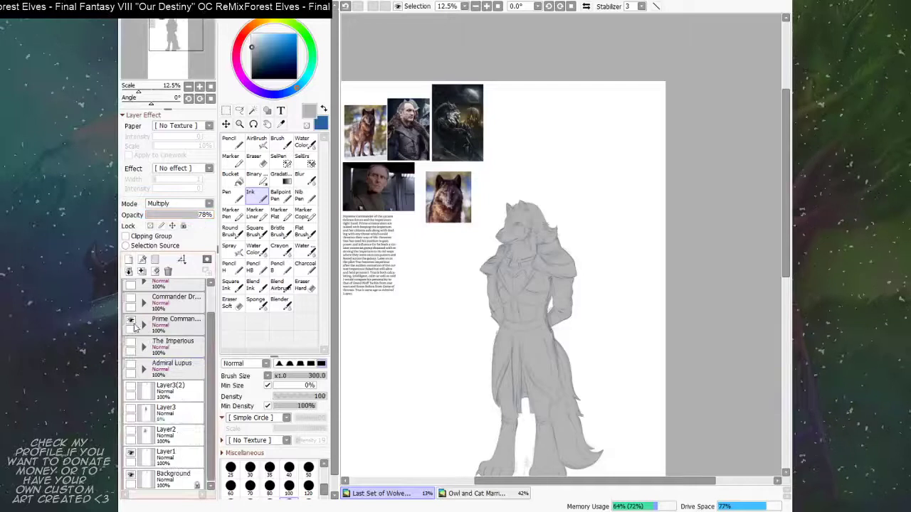
{"action": "left_click", "coordinate": [131, 321]}
Step: Show The Imperious group to set its sketch Layer18(2) to 77% opacity, and collapse and hide the group again
{"action": "left_click", "coordinate": [131, 343]}
{"action": "left_click", "coordinate": [145, 347]}
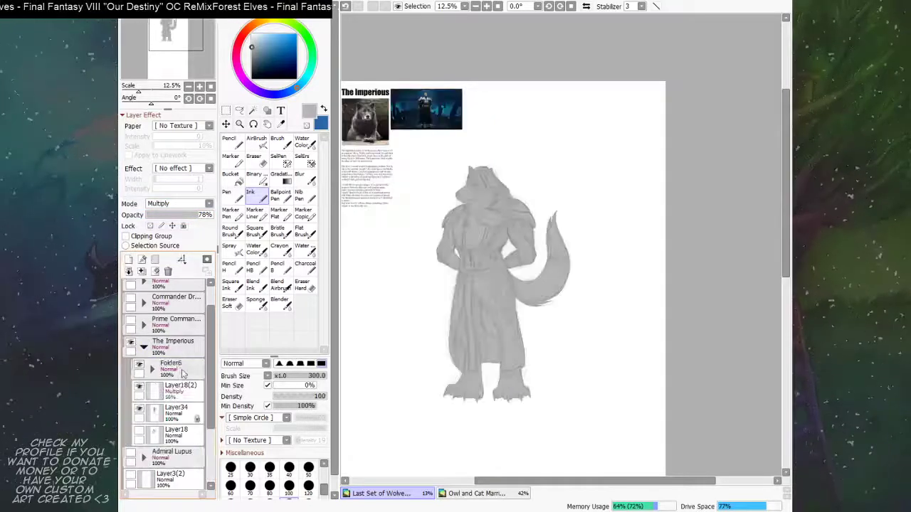
{"action": "left_click", "coordinate": [187, 390]}
{"action": "left_click", "coordinate": [198, 219]}
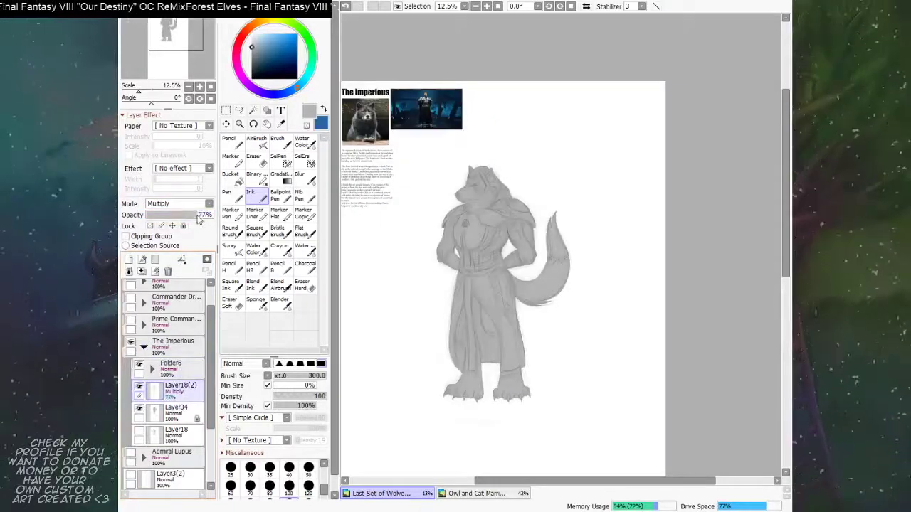
{"action": "left_click", "coordinate": [143, 348]}
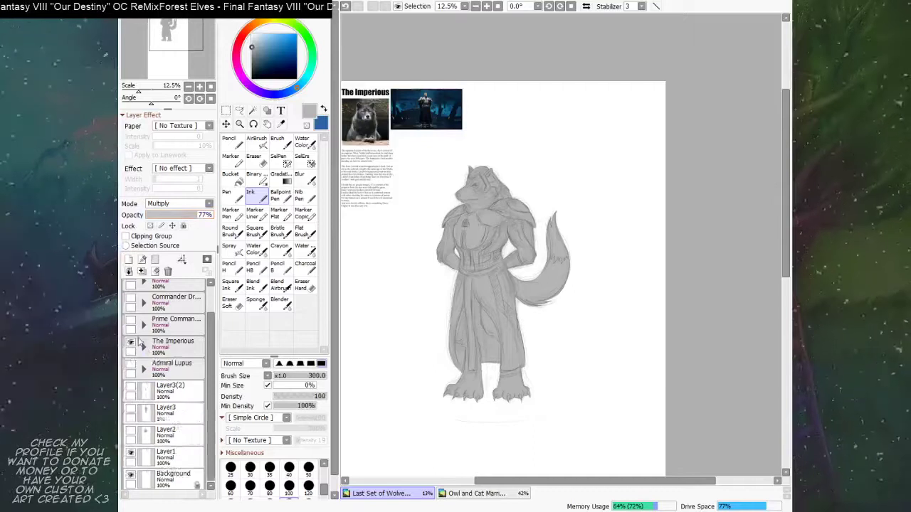
{"action": "left_click", "coordinate": [131, 343]}
Step: Show the Admiral Lupus group, select its sketch Layer16(3), and leave the group collapsed and visible
{"action": "left_click", "coordinate": [131, 365]}
{"action": "left_click", "coordinate": [145, 370]}
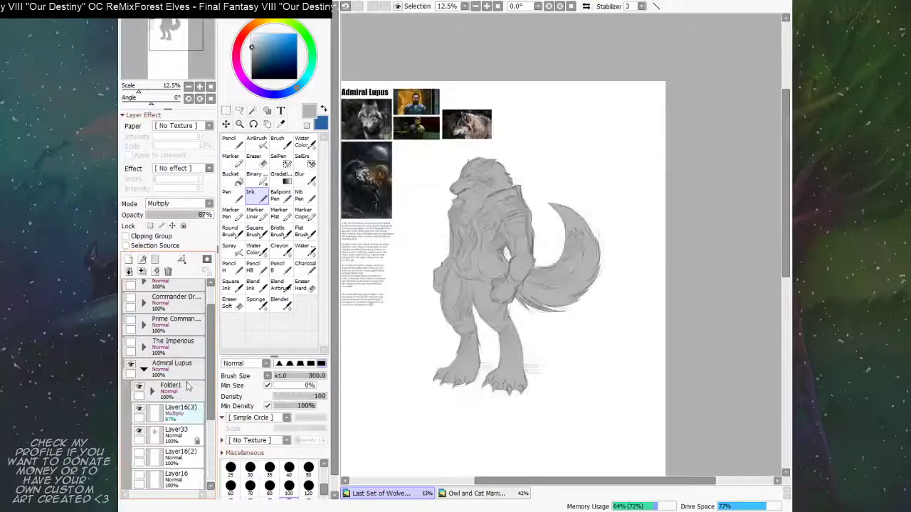
{"action": "left_click", "coordinate": [188, 413]}
{"action": "left_click", "coordinate": [144, 371]}
{"action": "left_click", "coordinate": [131, 365]}
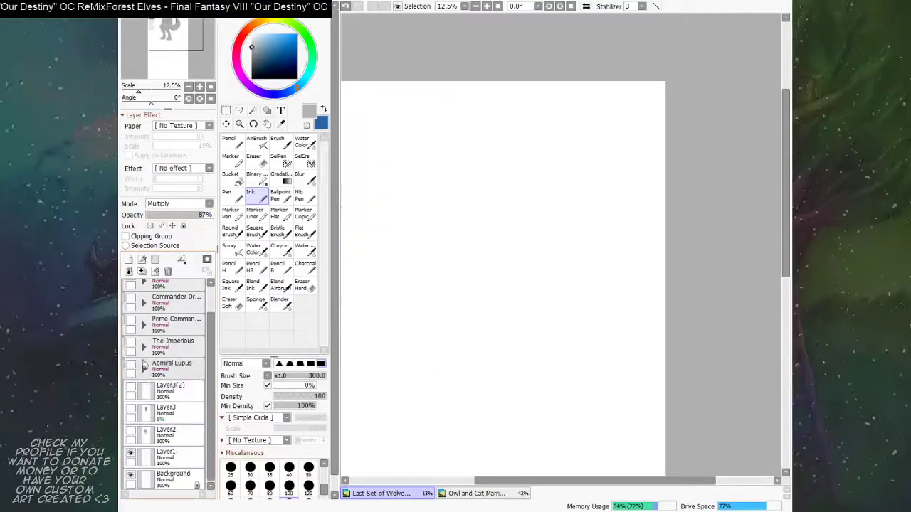
{"action": "left_click", "coordinate": [131, 365]}
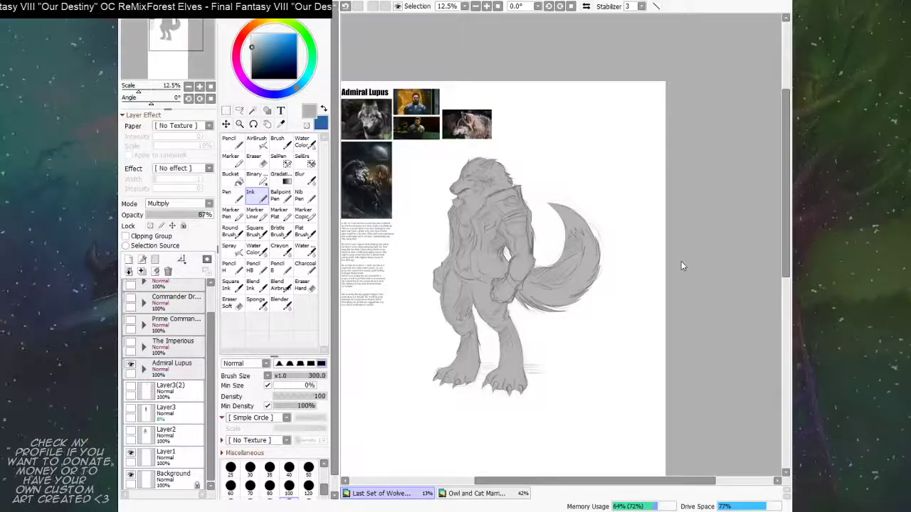
Step: Switch the visible group from Admiral Lupus to Prime Commander, expanding it with its silhouette Layer35 selected
{"action": "left_click", "coordinate": [131, 363]}
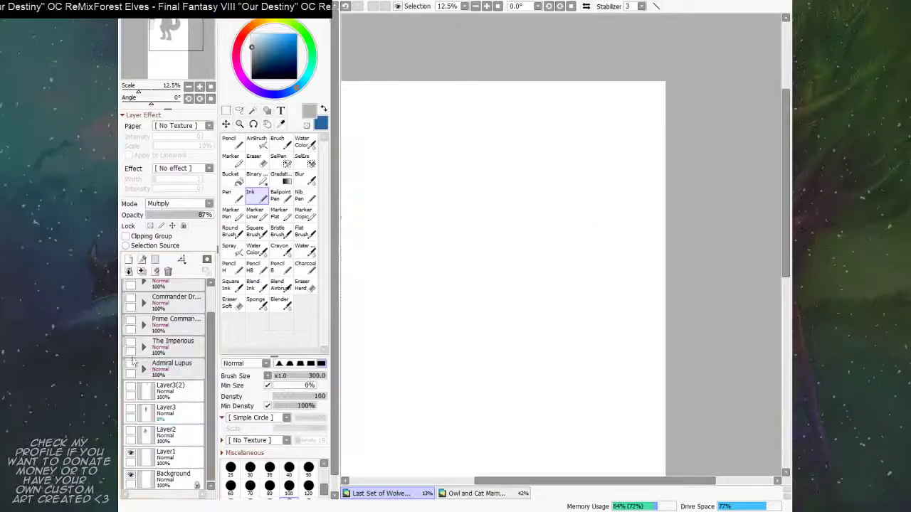
{"action": "left_click", "coordinate": [131, 320]}
{"action": "left_click", "coordinate": [143, 326]}
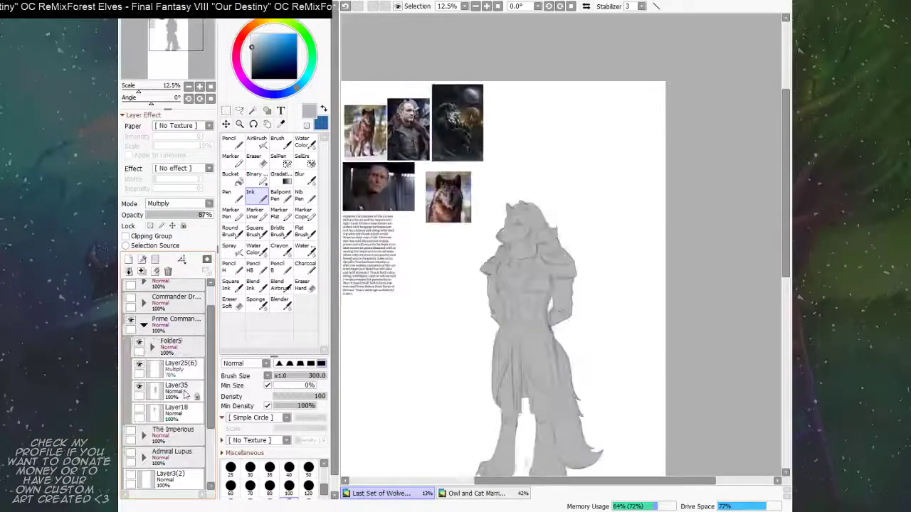
{"action": "left_click", "coordinate": [178, 390]}
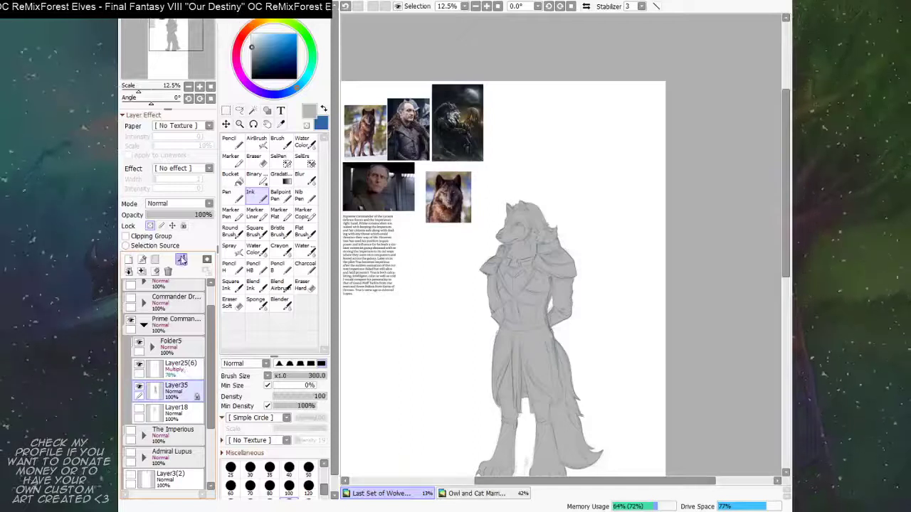
Step: Set the opacity of Prime Commander's sketch Layer25(6) to 60% and reselect the silhouette Layer35
{"action": "scroll", "coordinate": [494, 262], "scroll_direction": "up", "scroll_amount": 3}
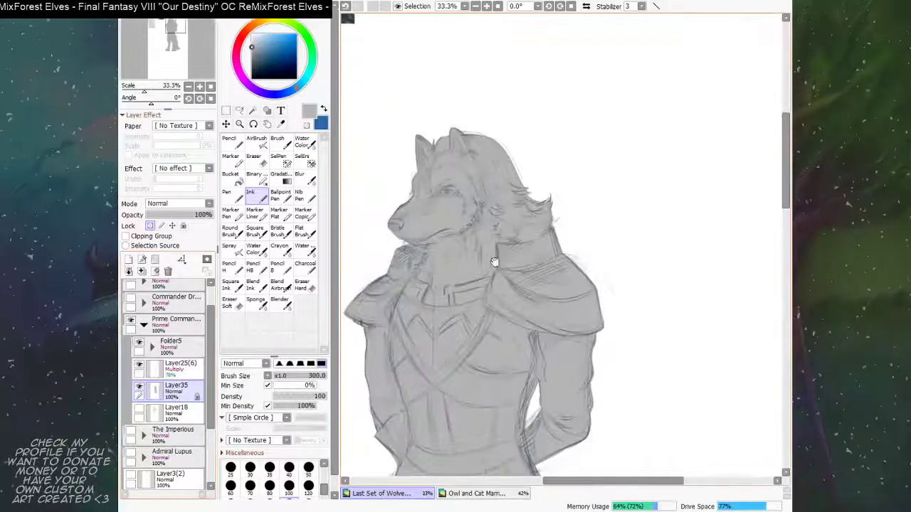
{"action": "left_click", "coordinate": [183, 367]}
{"action": "left_click", "coordinate": [186, 214]}
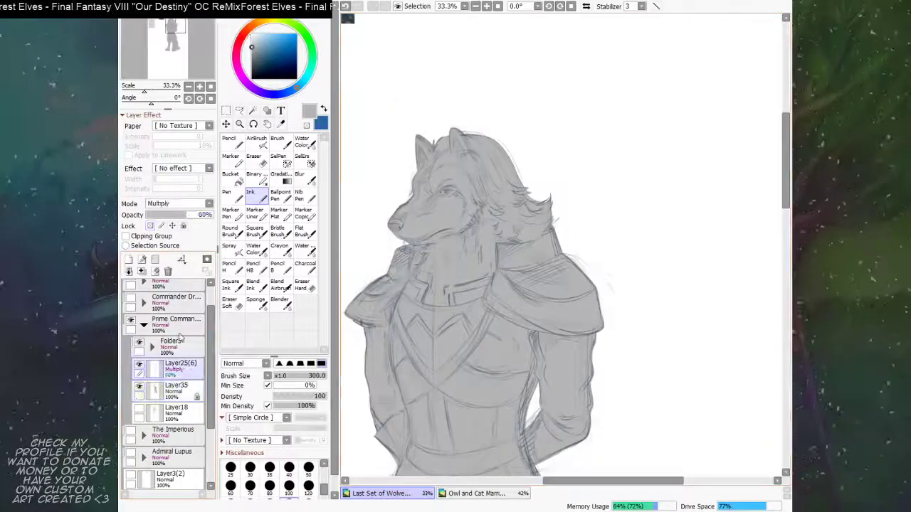
{"action": "left_click", "coordinate": [178, 389]}
{"action": "mouse_move", "coordinate": [517, 263]}
{"action": "left_mouse_down"}
{"action": "mouse_move", "coordinate": [526, 241]}
{"action": "mouse_move", "coordinate": [508, 270]}
{"action": "left_mouse_up"}
{"action": "scroll", "coordinate": [504, 287], "scroll_direction": "down", "scroll_amount": 1}
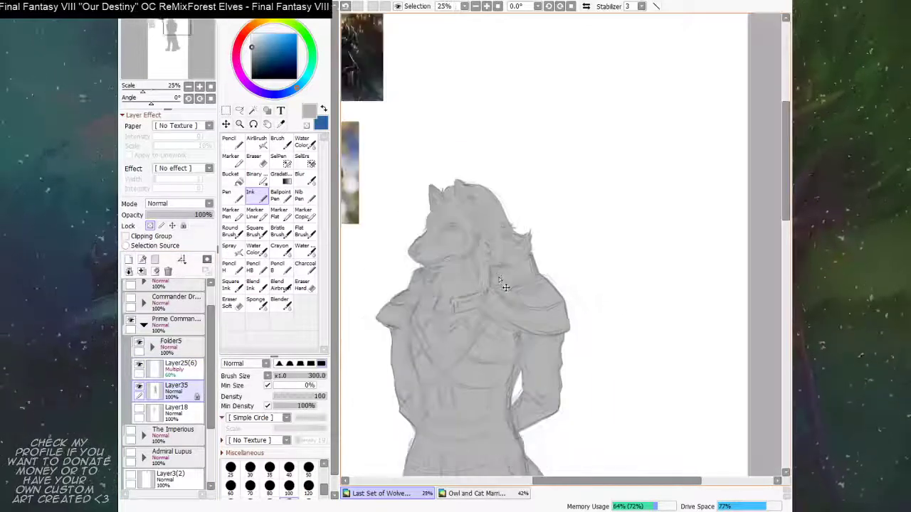
{"action": "scroll", "coordinate": [503, 287], "scroll_direction": "down", "scroll_amount": 1}
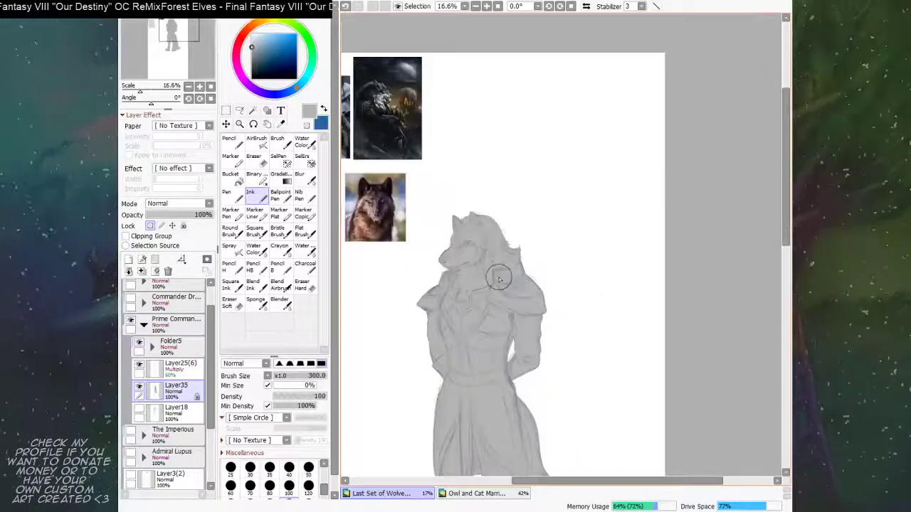
Step: Set the opacity of Prime Commander's Multiply sketch Layer25(6) to 67%
{"action": "left_click", "coordinate": [179, 366]}
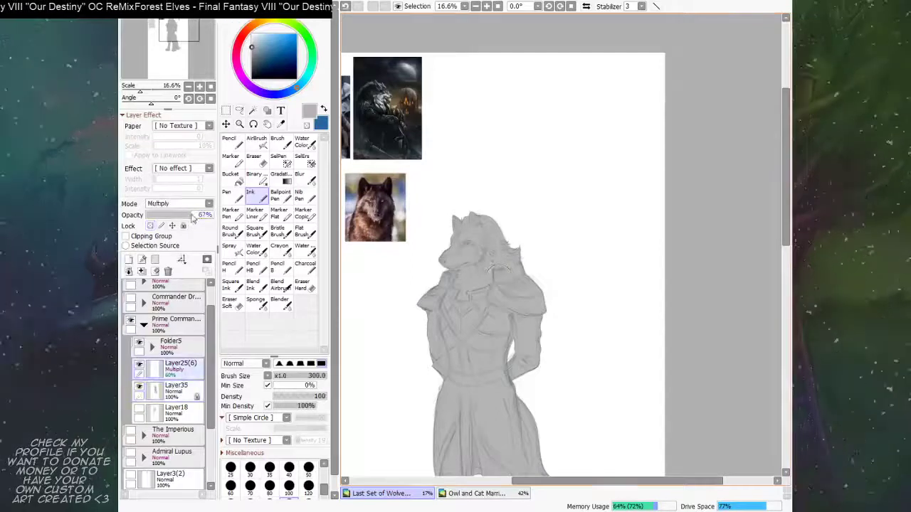
{"action": "left_click_drag", "start_coordinate": [562, 269], "coordinate": [584, 266]}
{"action": "scroll", "coordinate": [212, 313], "scroll_direction": "up", "scroll_amount": 1}
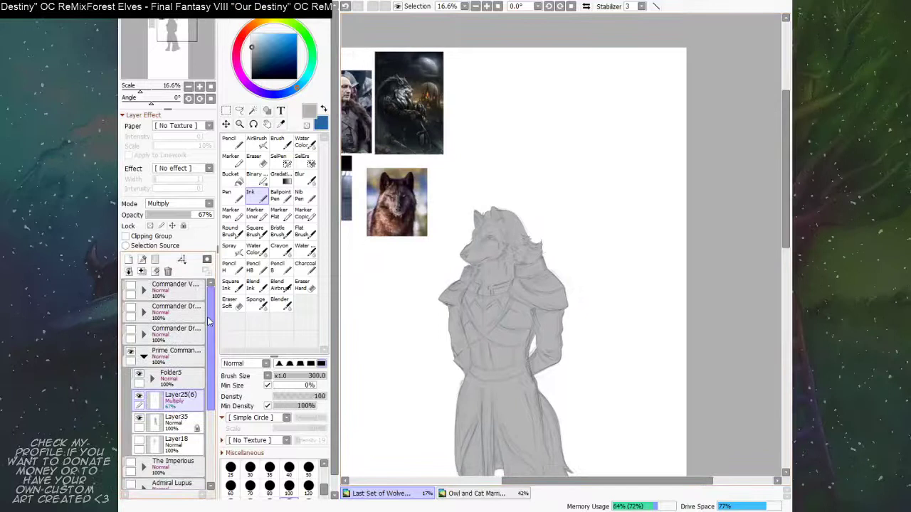
Step: Hide the Prime Commander group and show the Commander Volox group, bringing the Volox character sketch into view
{"action": "left_click", "coordinate": [130, 351]}
{"action": "left_click", "coordinate": [131, 286]}
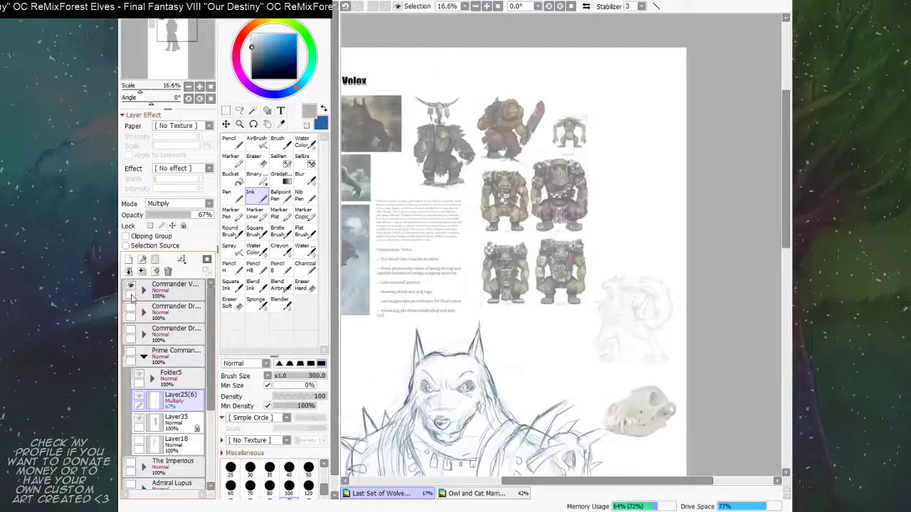
{"action": "key", "text": "Page_Down"}
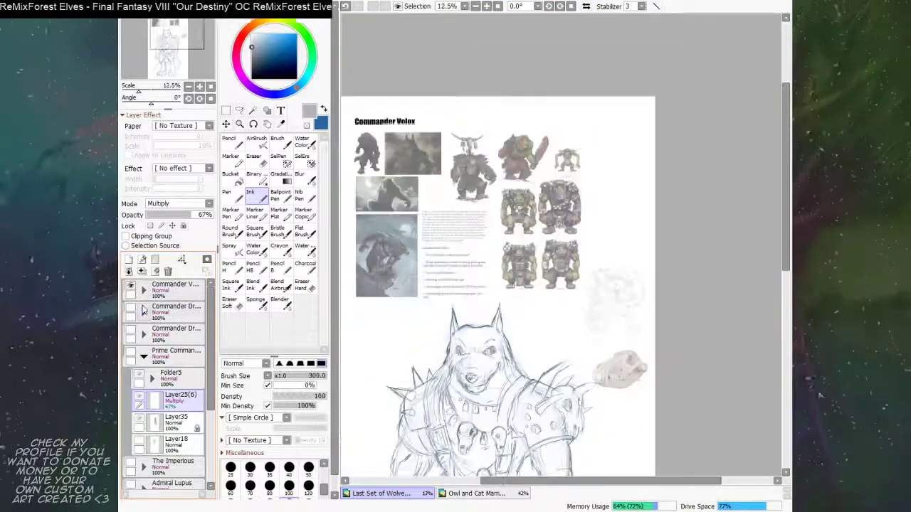
{"action": "mouse_move", "coordinate": [558, 370]}
{"action": "left_mouse_down"}
{"action": "mouse_move", "coordinate": [572, 335]}
{"action": "mouse_move", "coordinate": [585, 340]}
{"action": "mouse_move", "coordinate": [570, 282]}
{"action": "mouse_move", "coordinate": [582, 294]}
{"action": "mouse_move", "coordinate": [569, 295]}
{"action": "left_mouse_up"}
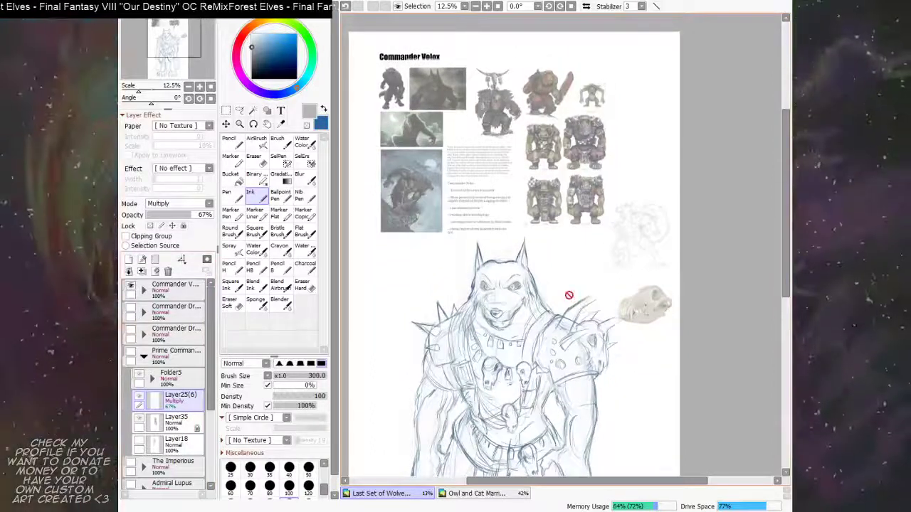